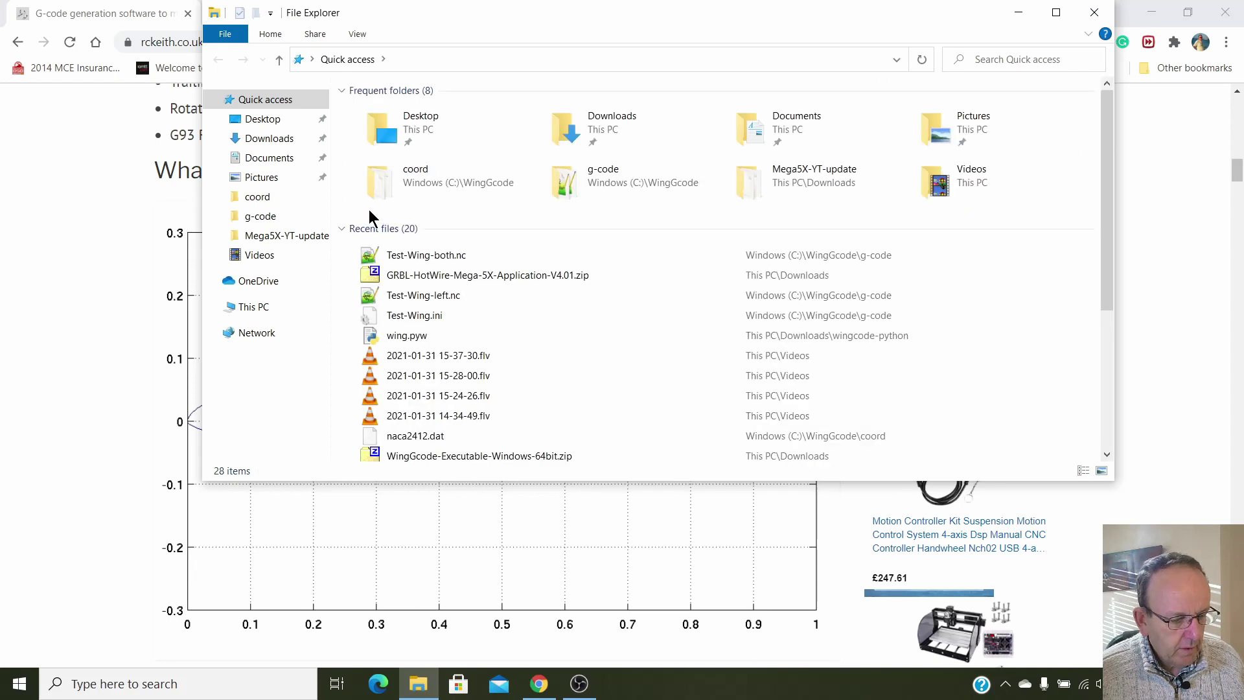
Open hq109.dat from the WingGcode coord folder in Notepad++ and look through its upper and lower airfoil coordinates.
left_click(266, 198)
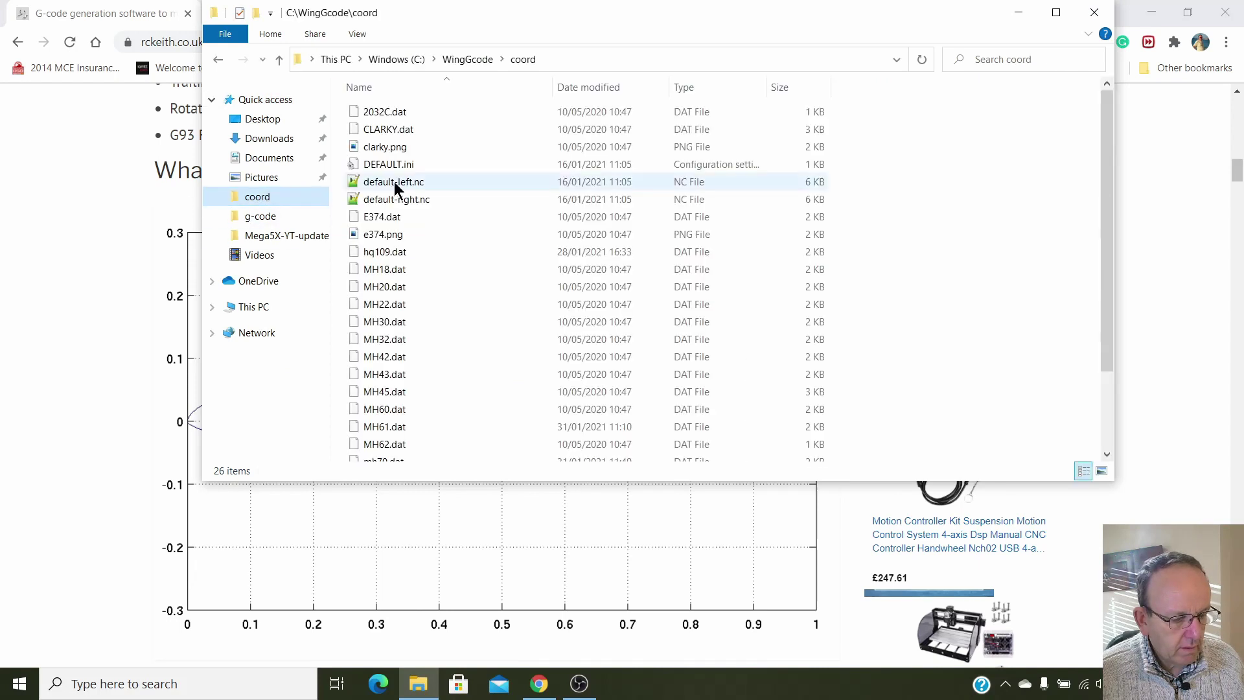
left_click(384, 253)
right_click(382, 259)
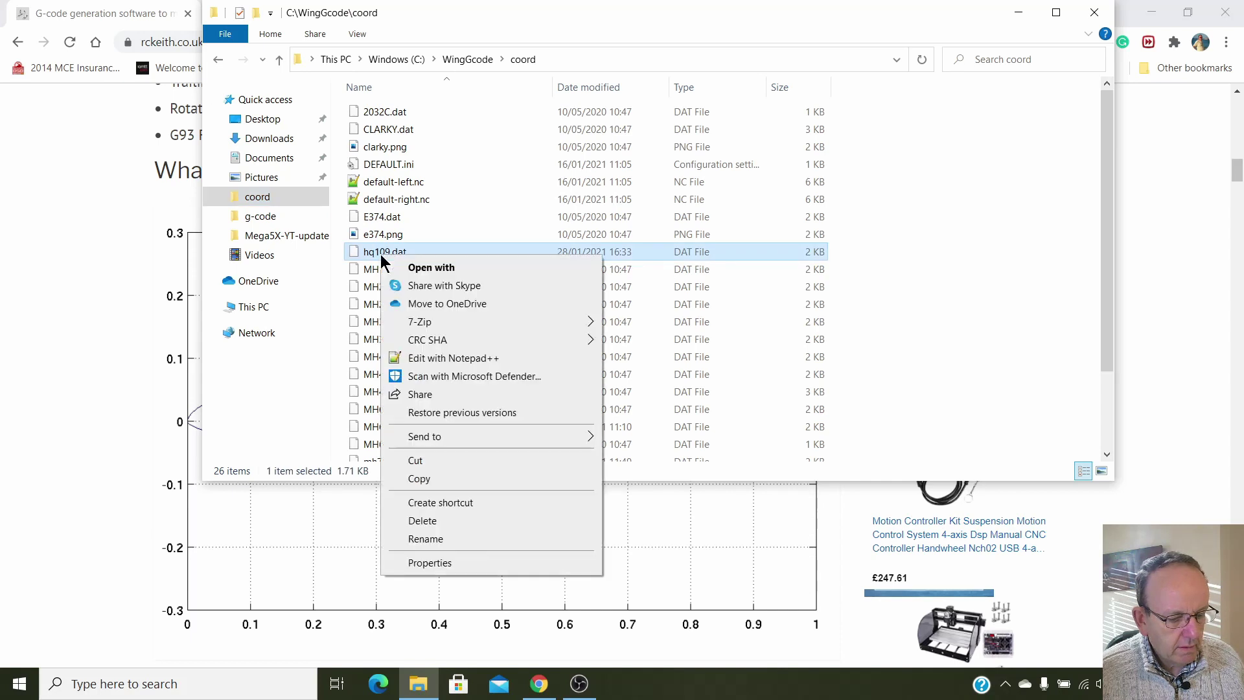
left_click(463, 358)
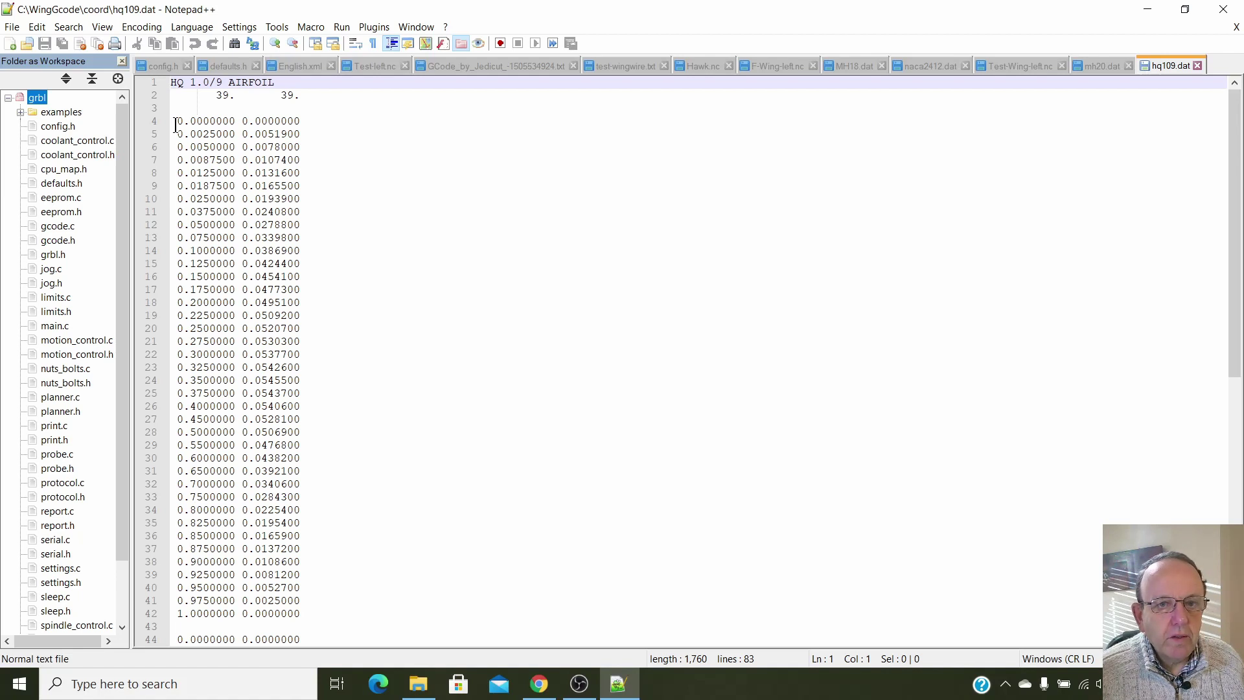
scroll(283, 188, "down", 13)
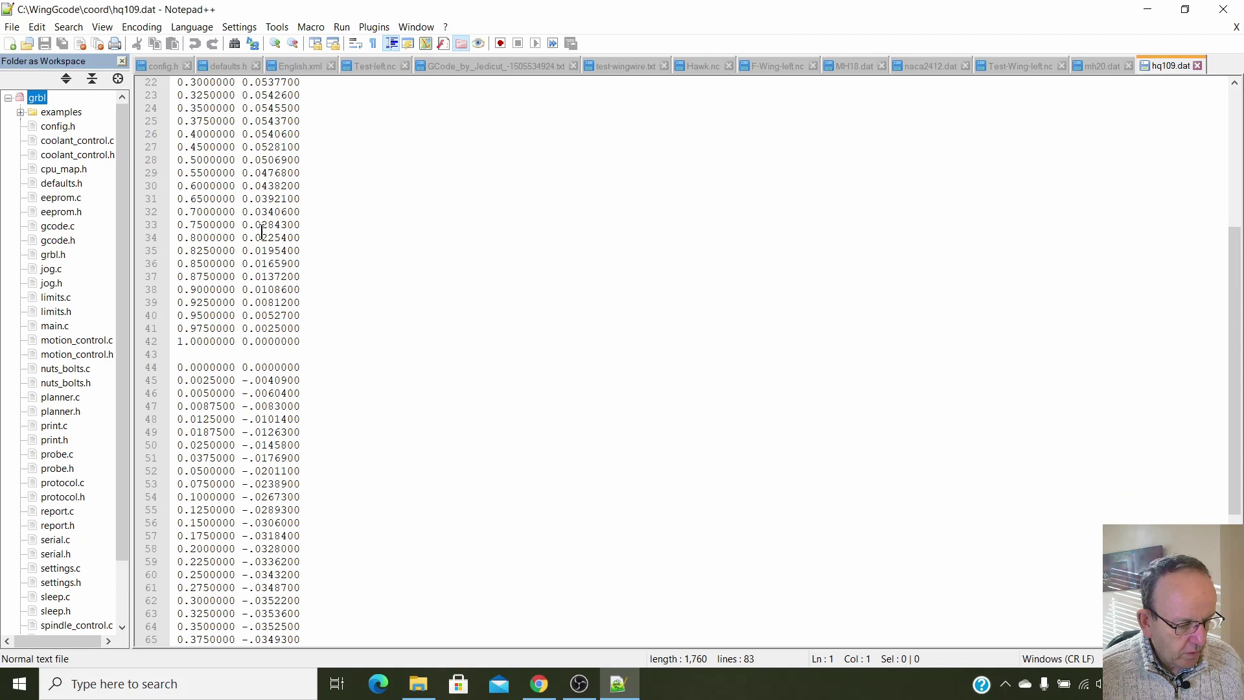
scroll(256, 250, "up", 13)
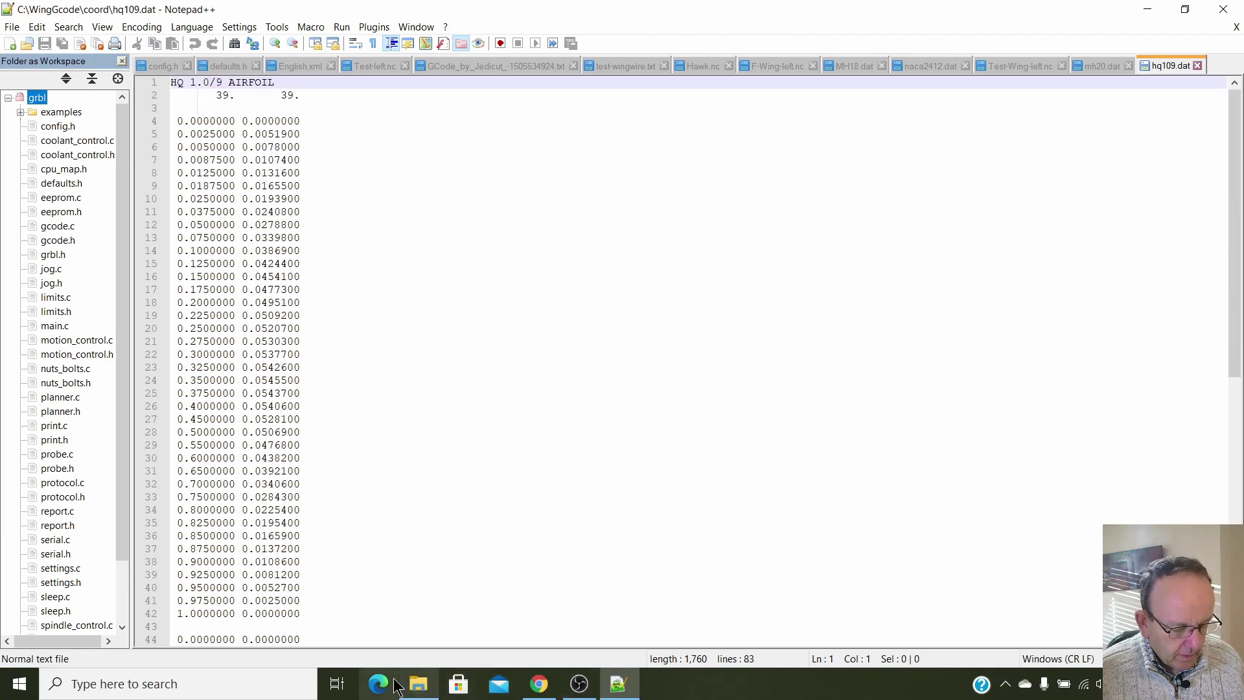
Switch to Chrome and open the UIUC airfoil coordinates database linked in the article's section on DAT files.
left_click(539, 684)
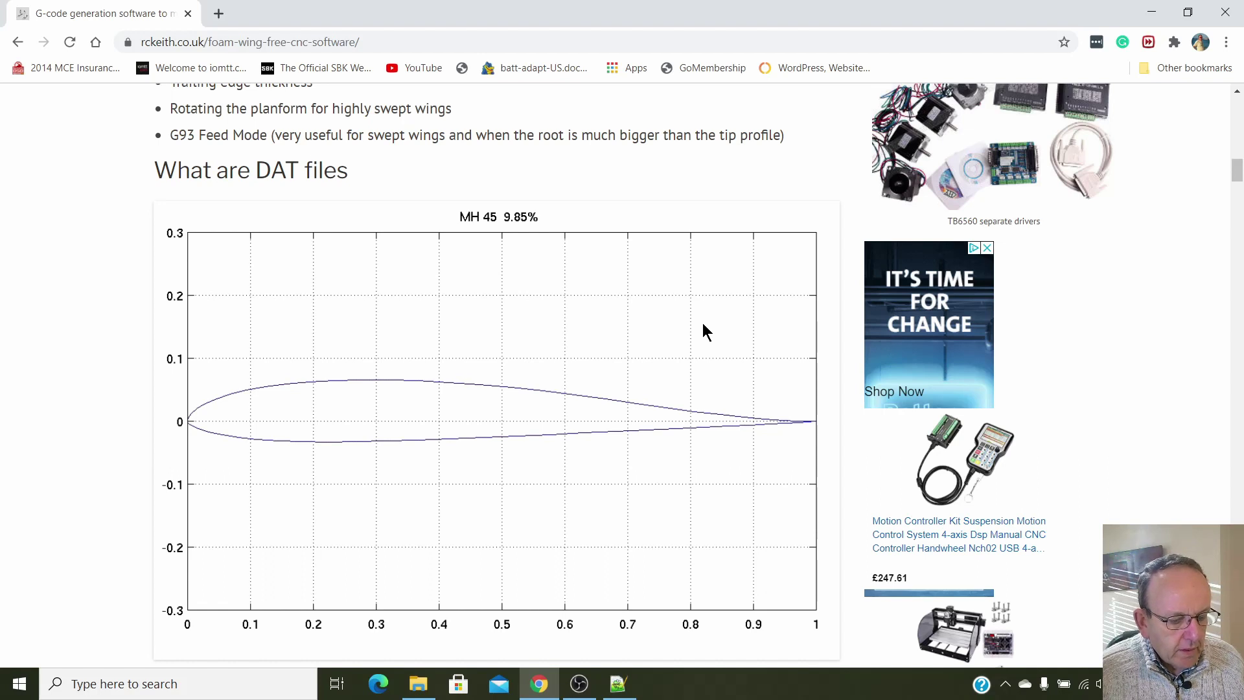
scroll(704, 326, "down", 6)
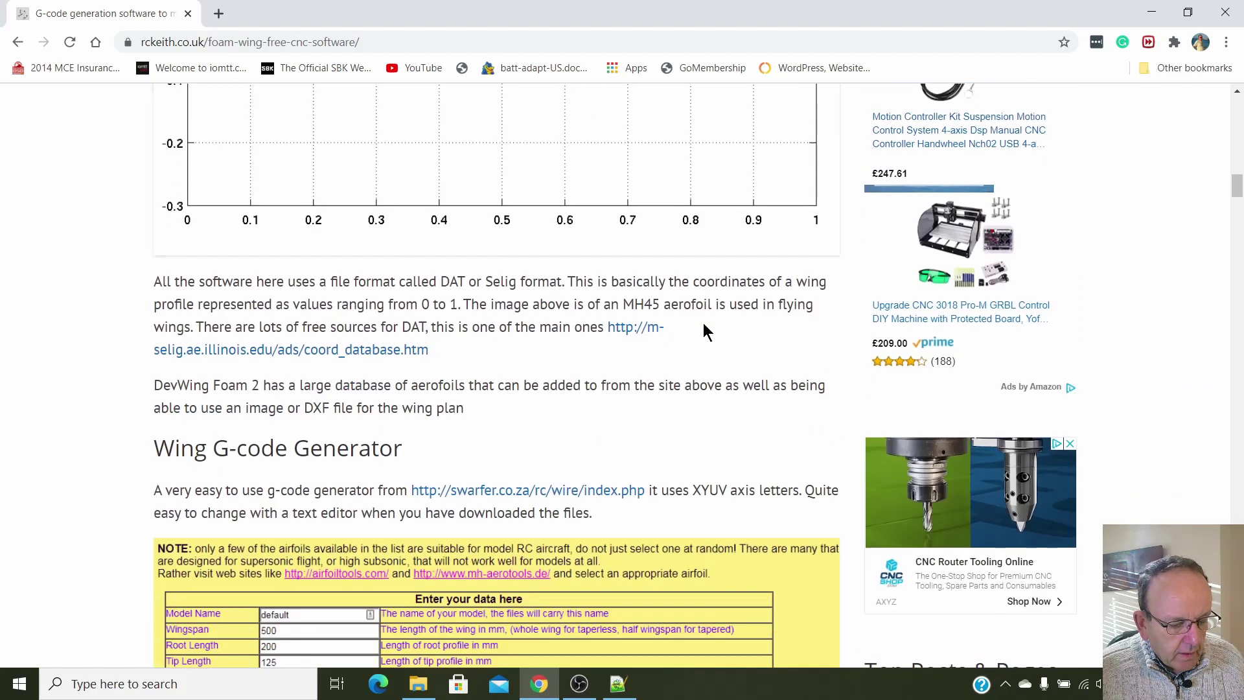
scroll(703, 323, "up", 1)
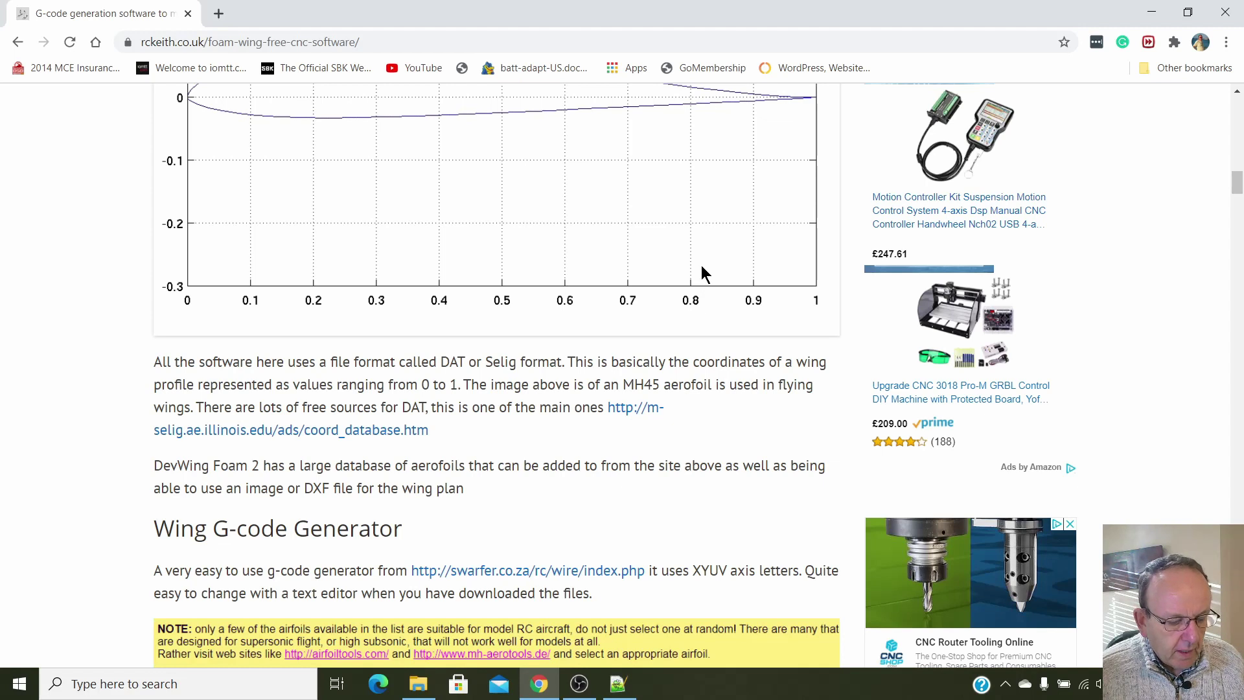
scroll(701, 266, "down", 1)
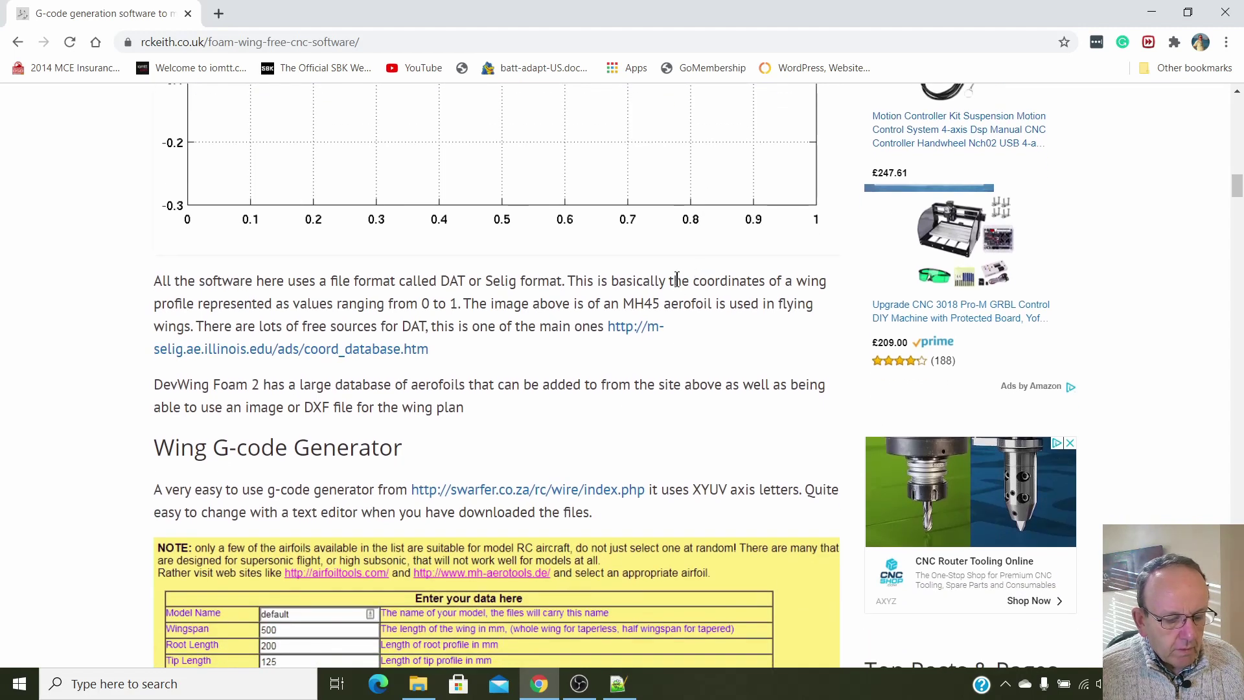
left_click(627, 332)
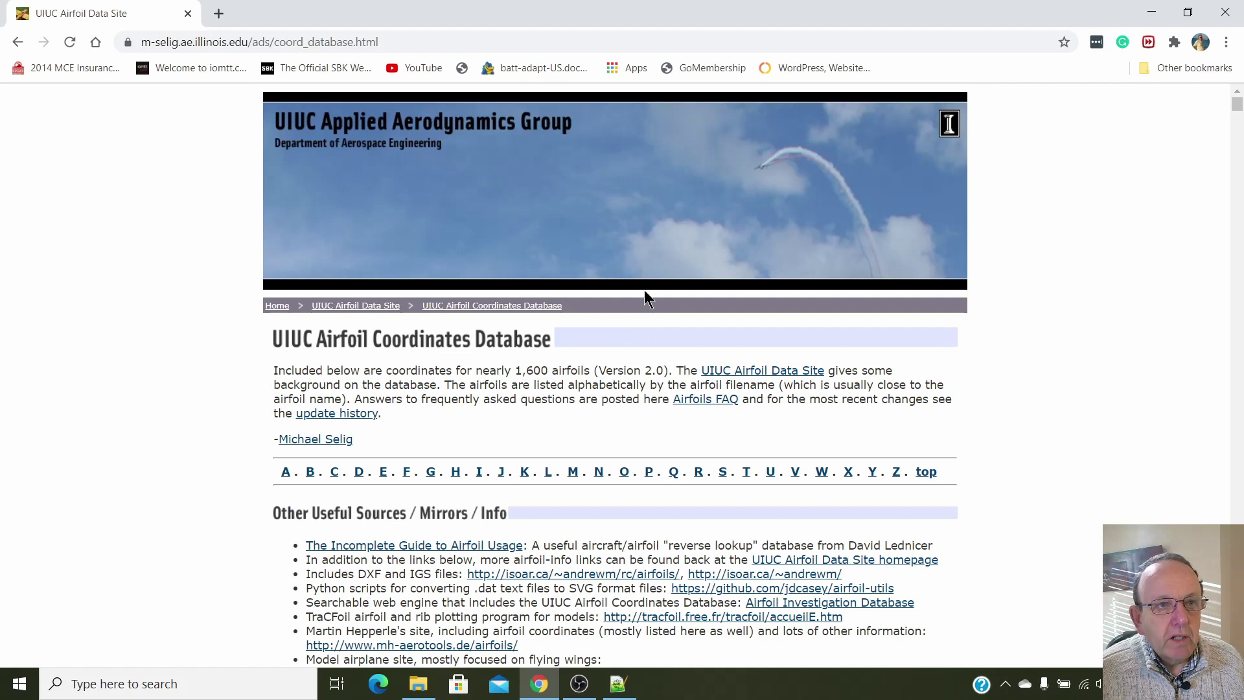
Browse the airfoil database's alphabetical index, visiting the M section and ending at the H section.
scroll(645, 298, "down", 6)
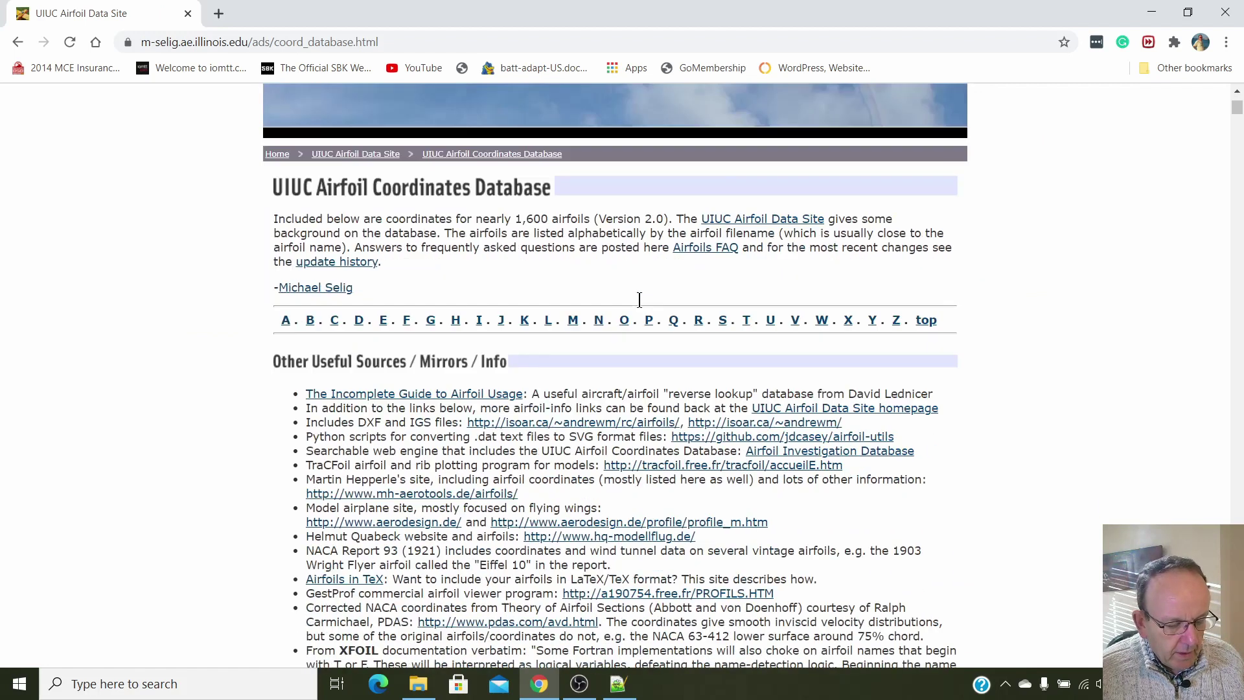
scroll(638, 303, "down", 12)
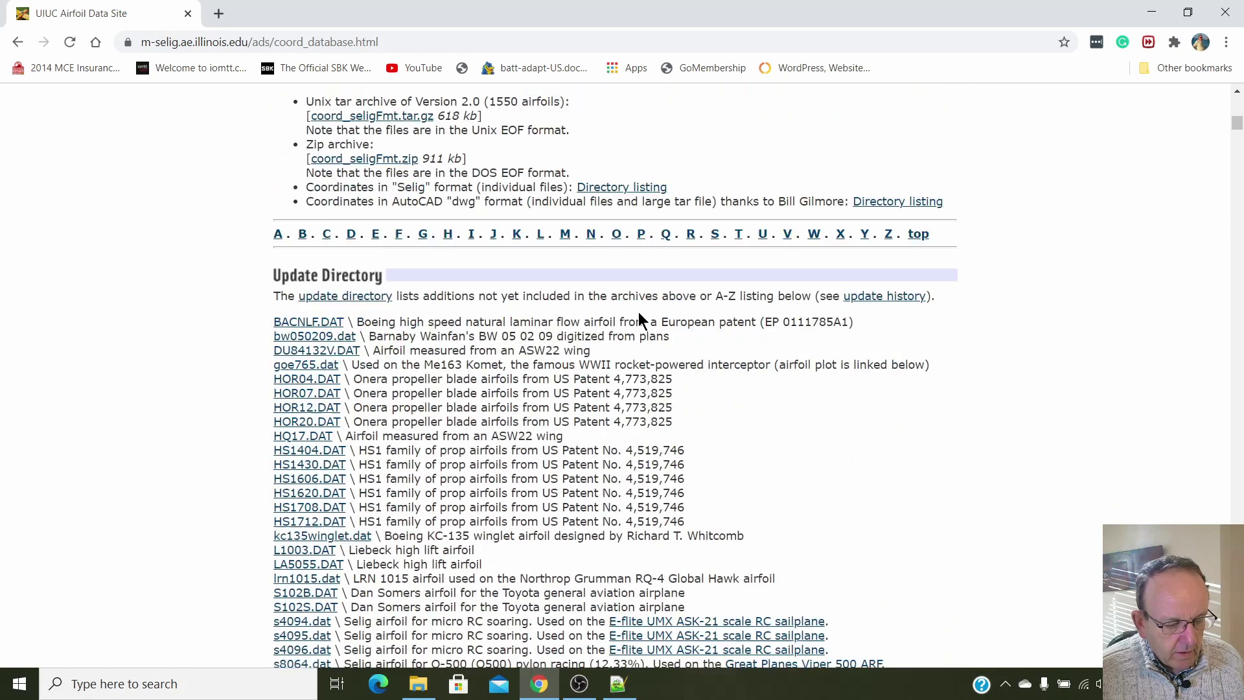
scroll(638, 304, "up", 4)
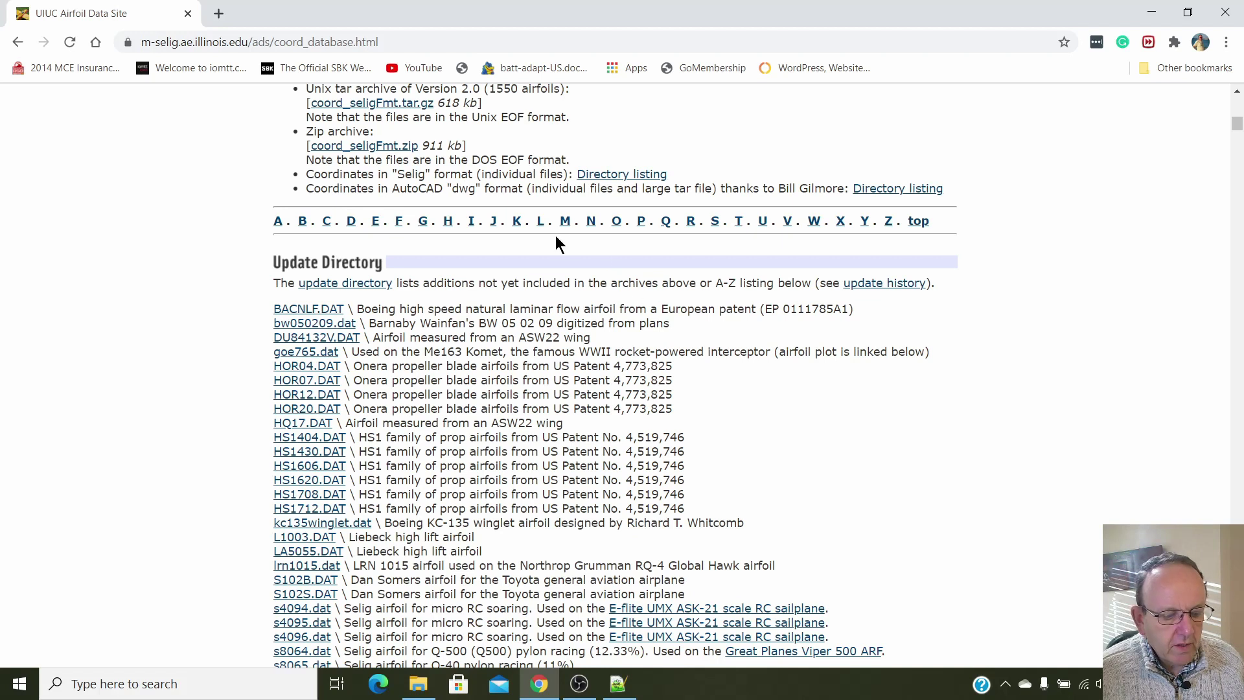
left_click(566, 221)
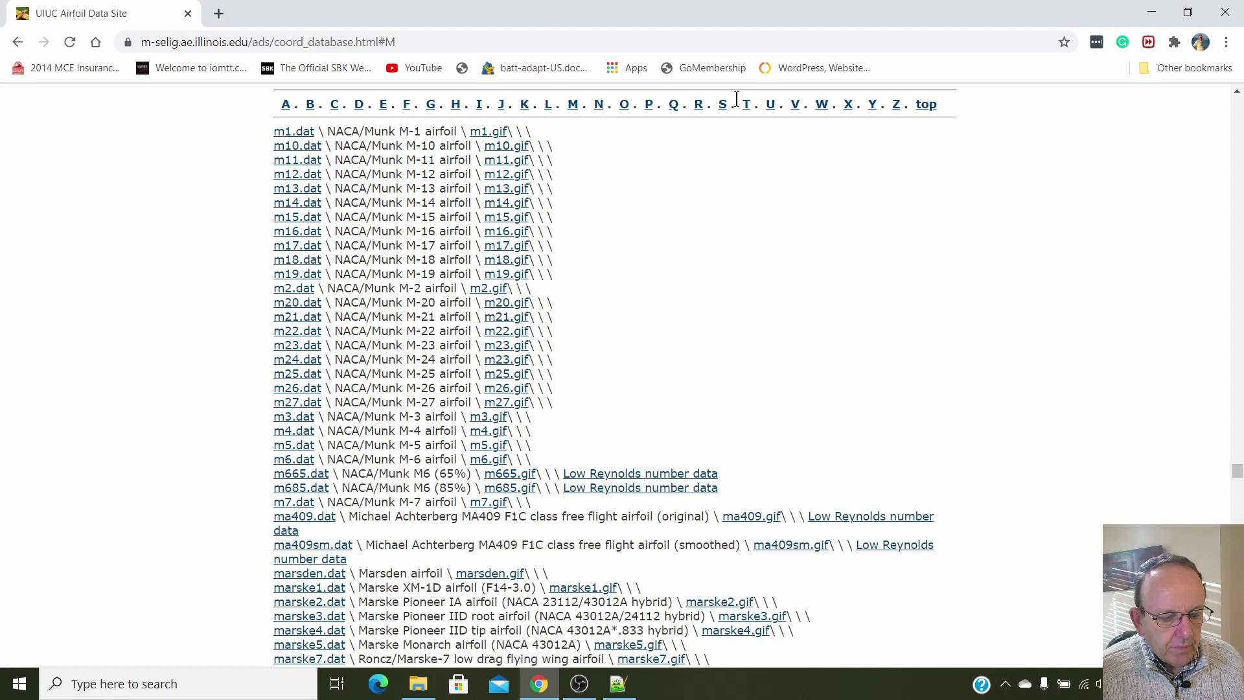
left_click(456, 104)
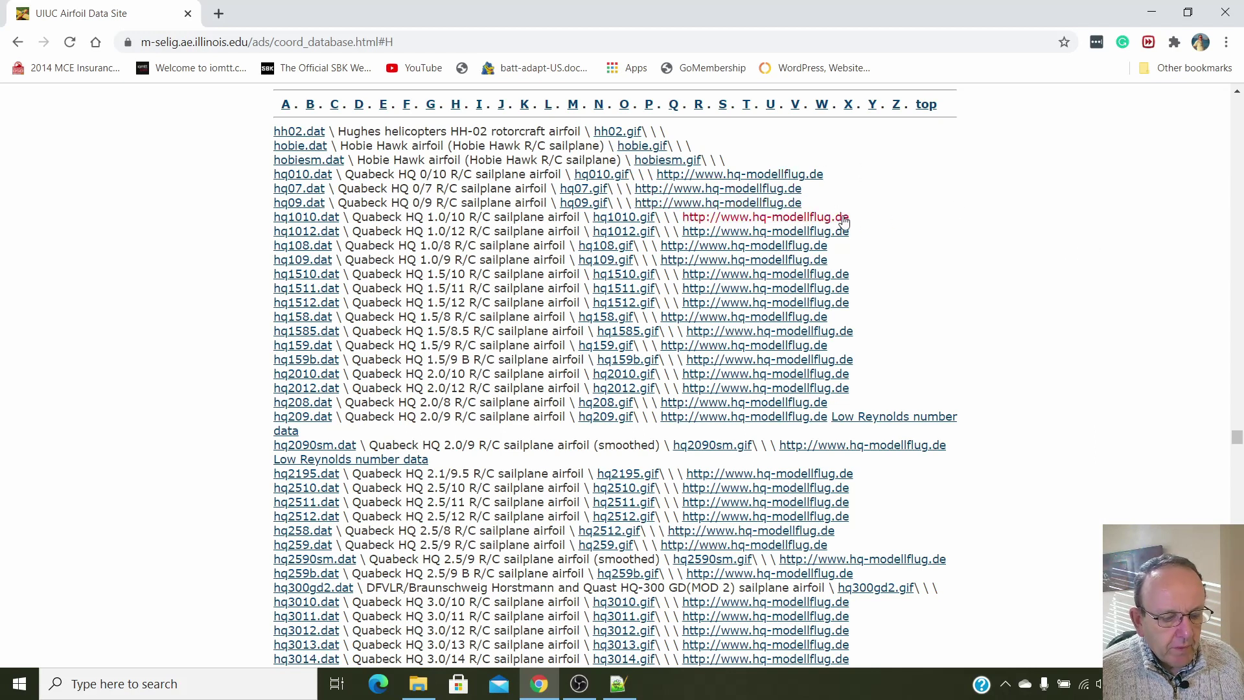
View the profile plots hq1010.gif and hq2512.gif, returning to the H airfoil list after each one.
left_click(624, 223)
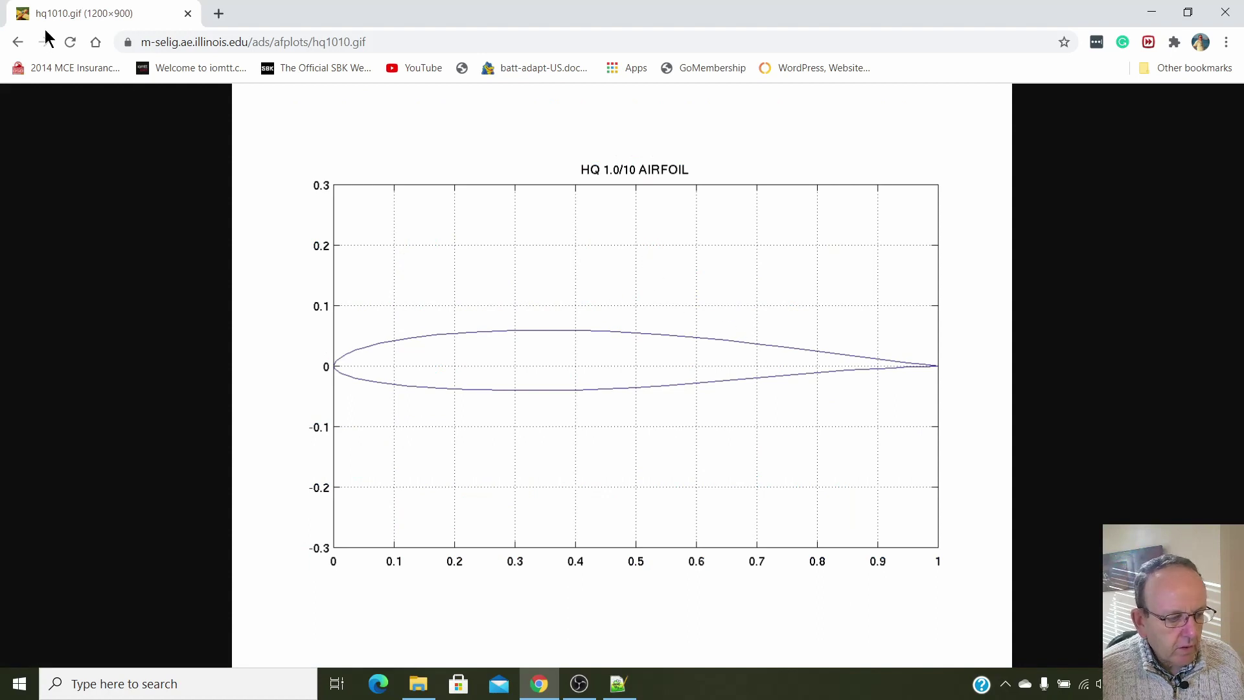
left_click(18, 42)
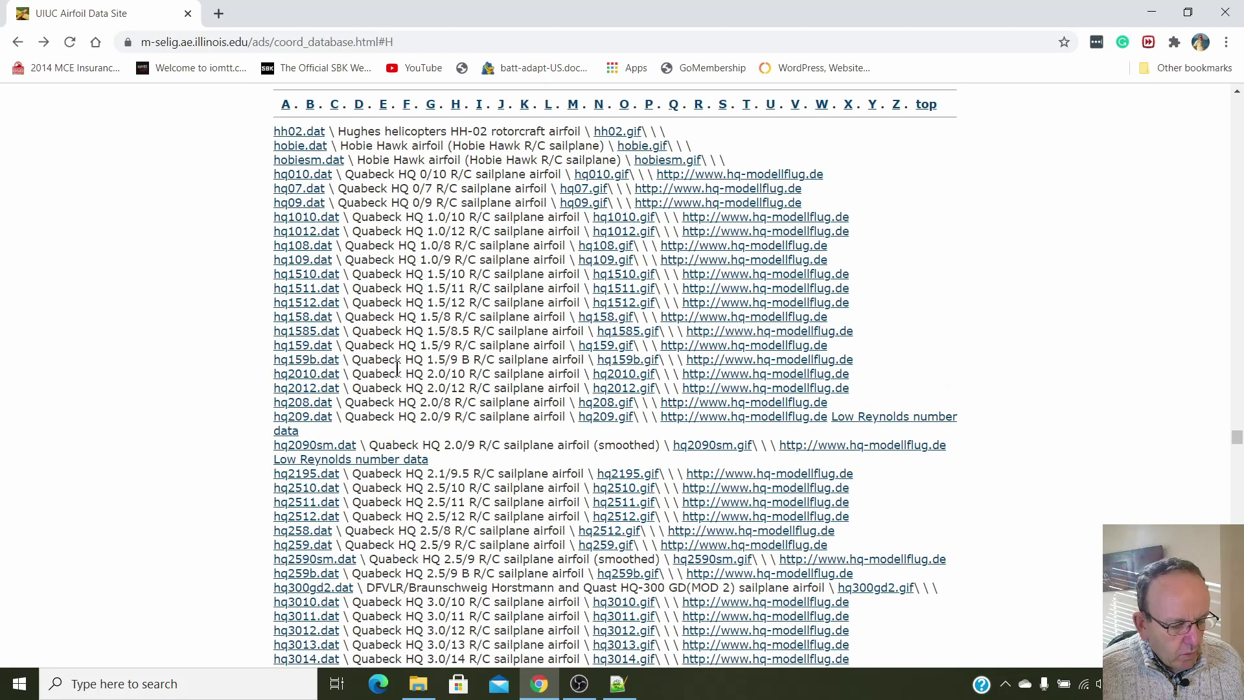
scroll(355, 377, "down", 1)
scroll(355, 377, "down", 3)
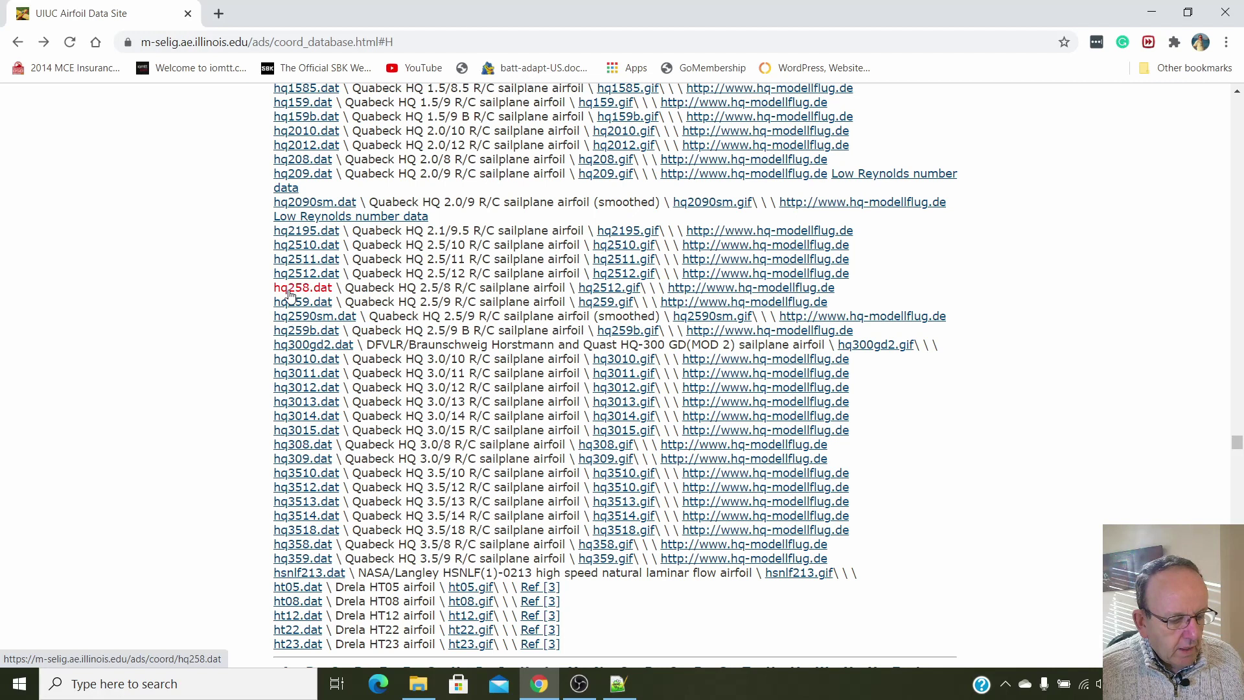
left_click(604, 275)
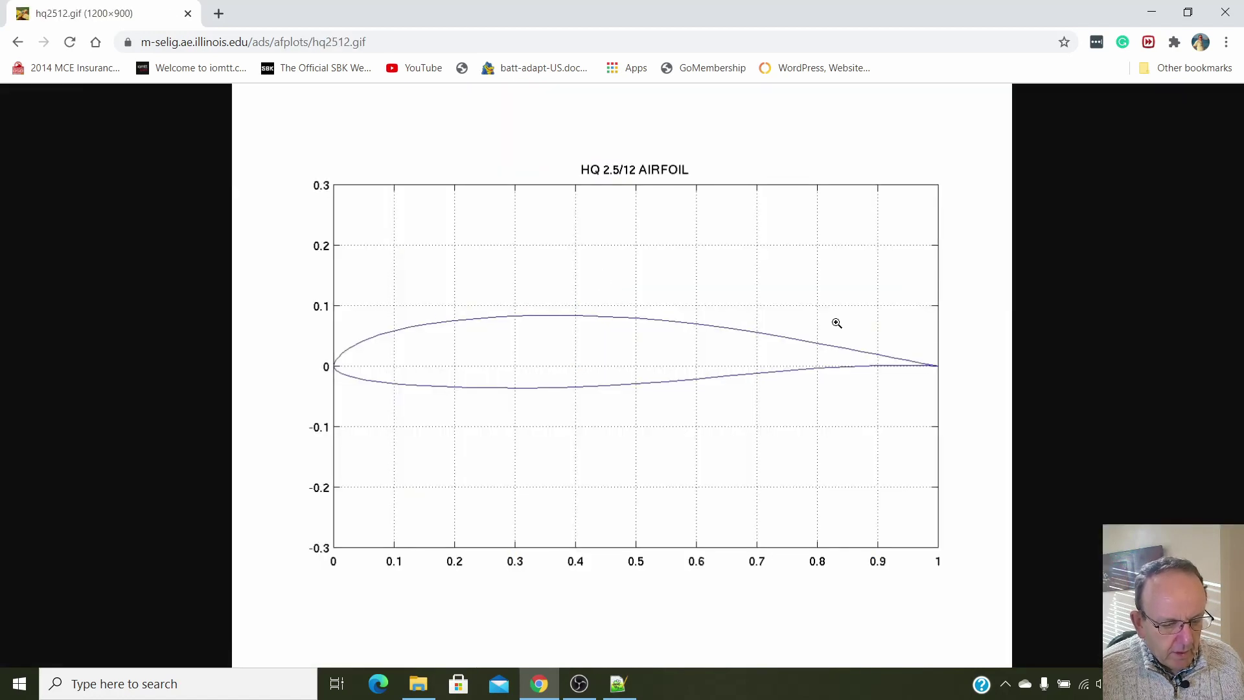
left_click(17, 43)
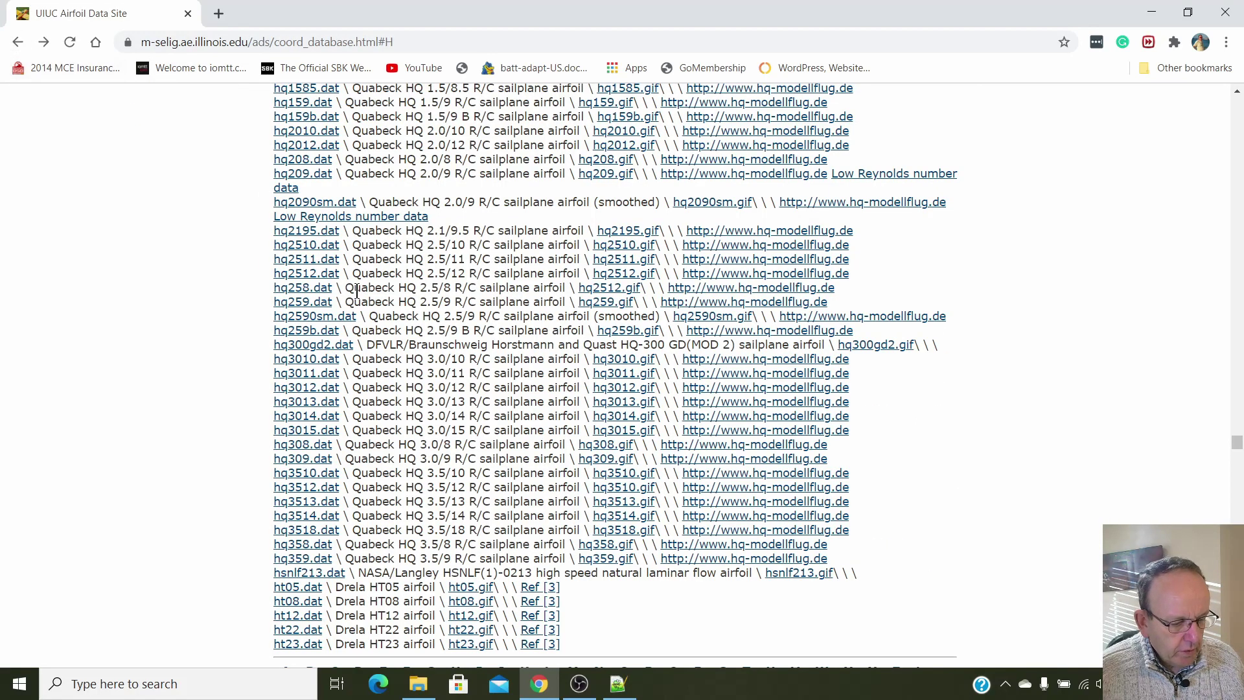
Save the linked hq2512.dat file into the WingGcode coord folder, keeping its file name.
right_click(299, 276)
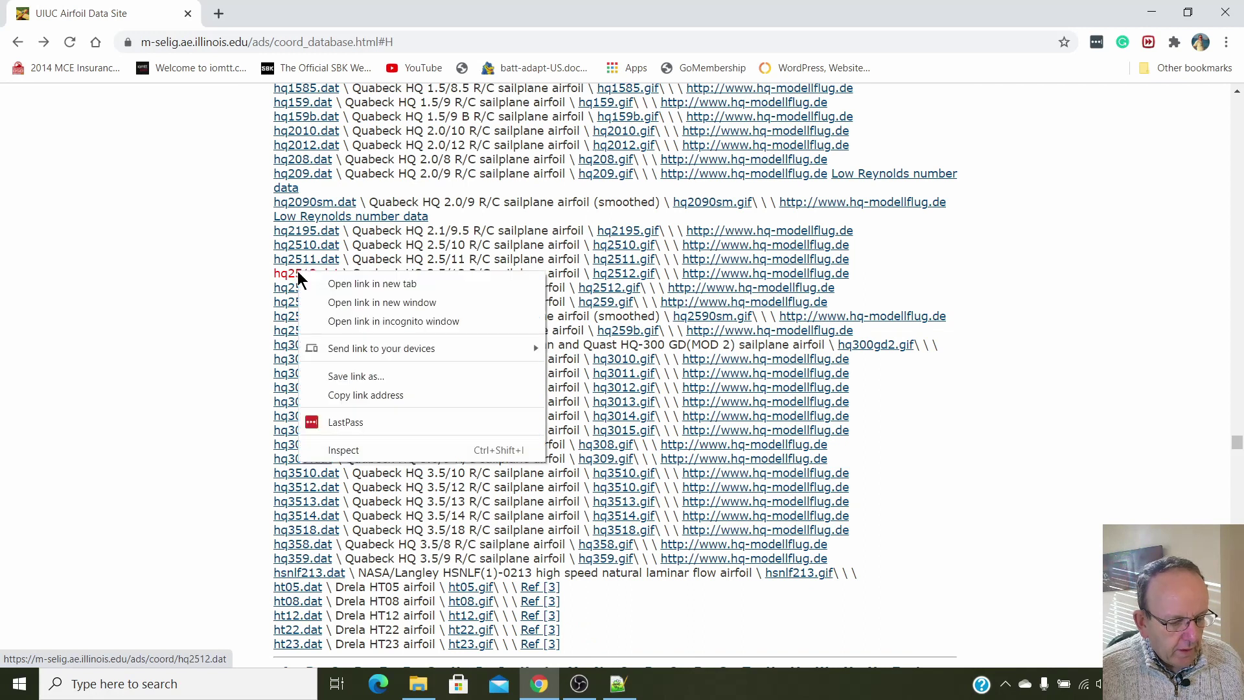
left_click(359, 376)
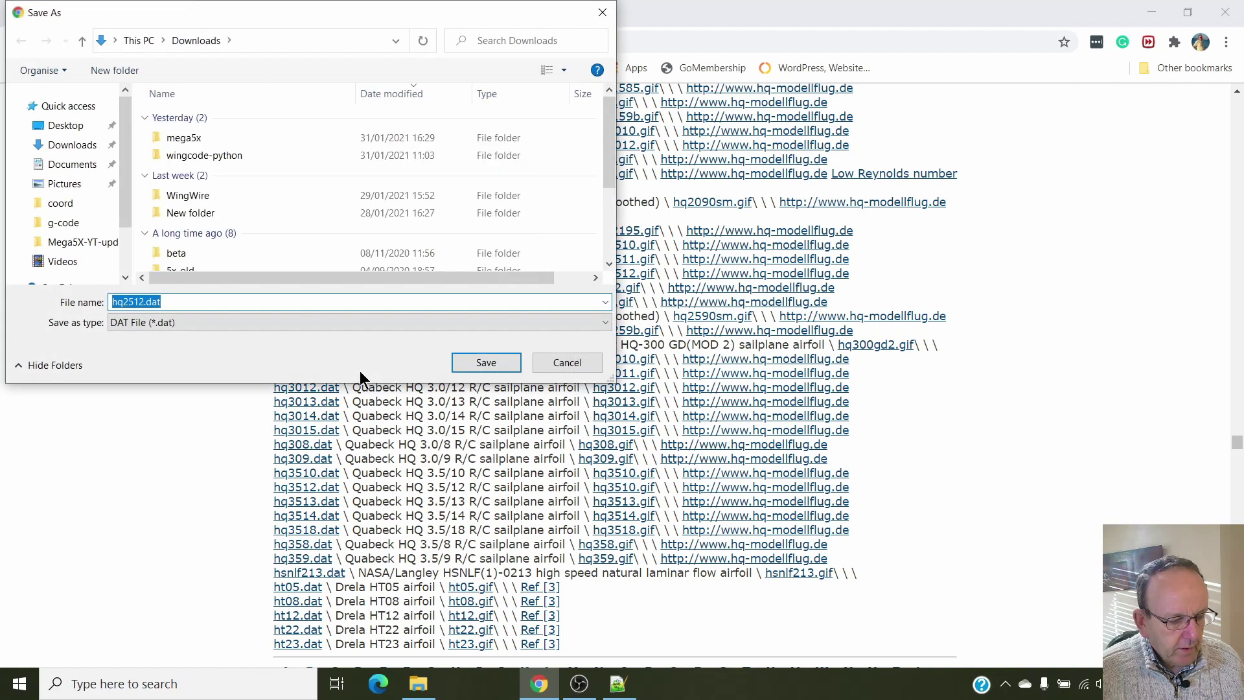
left_click(72, 204)
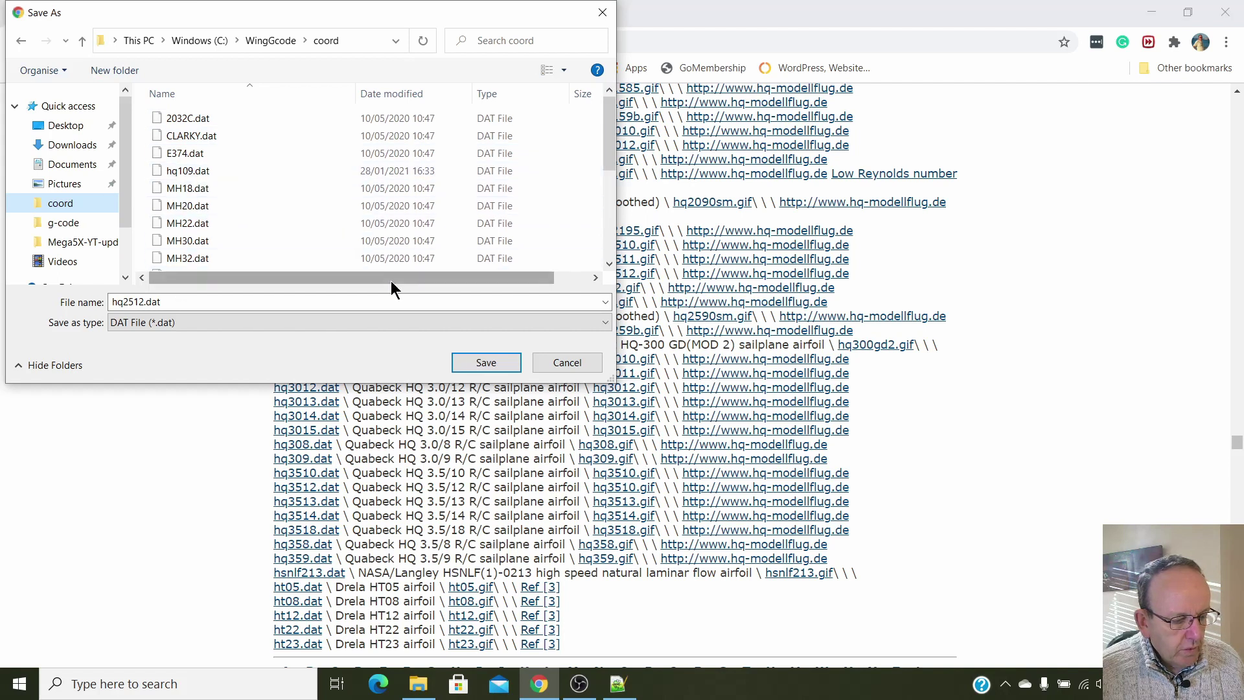
left_click(487, 364)
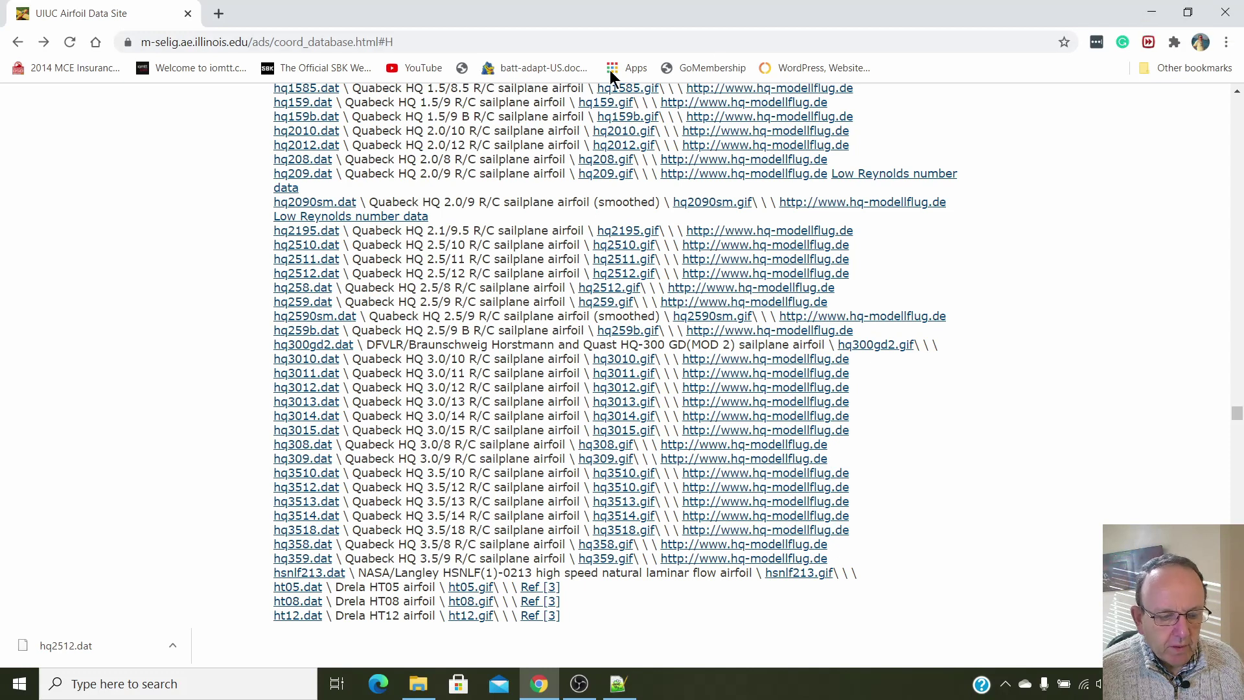
Look over the airfoil database's list of other useful sources and return to the foam wing CNC software article.
scroll(719, 260, "up", 20)
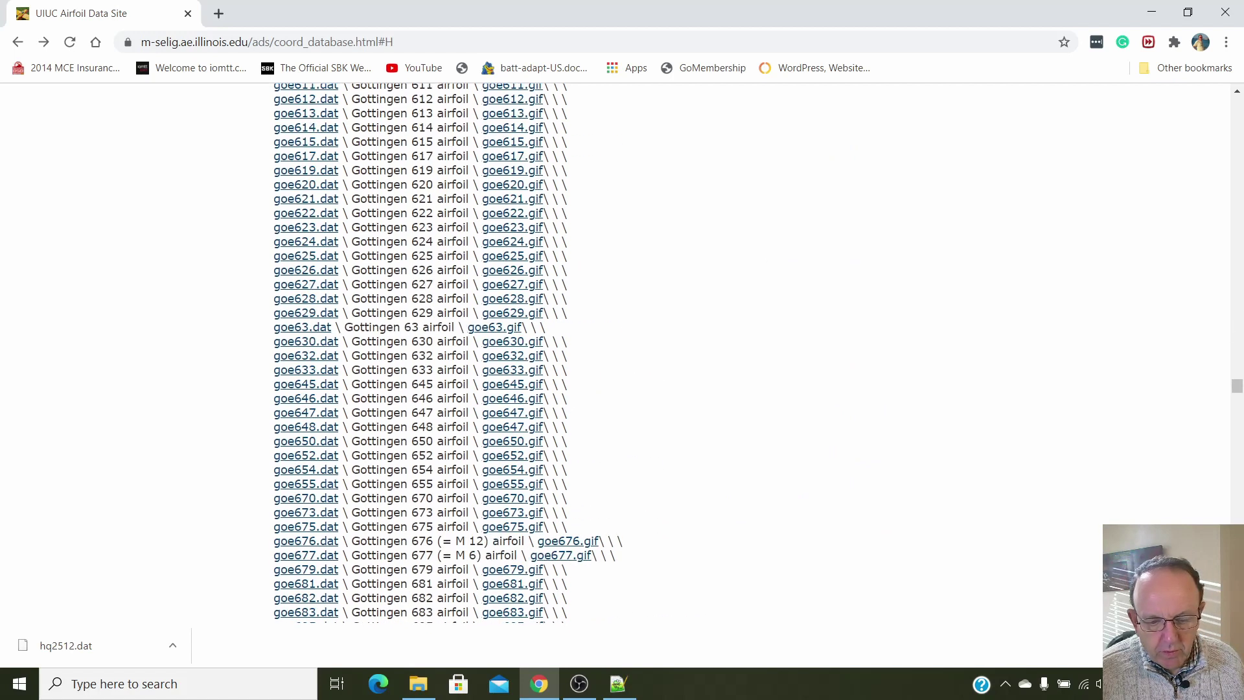
left_click_drag(1236, 387, 1228, 116)
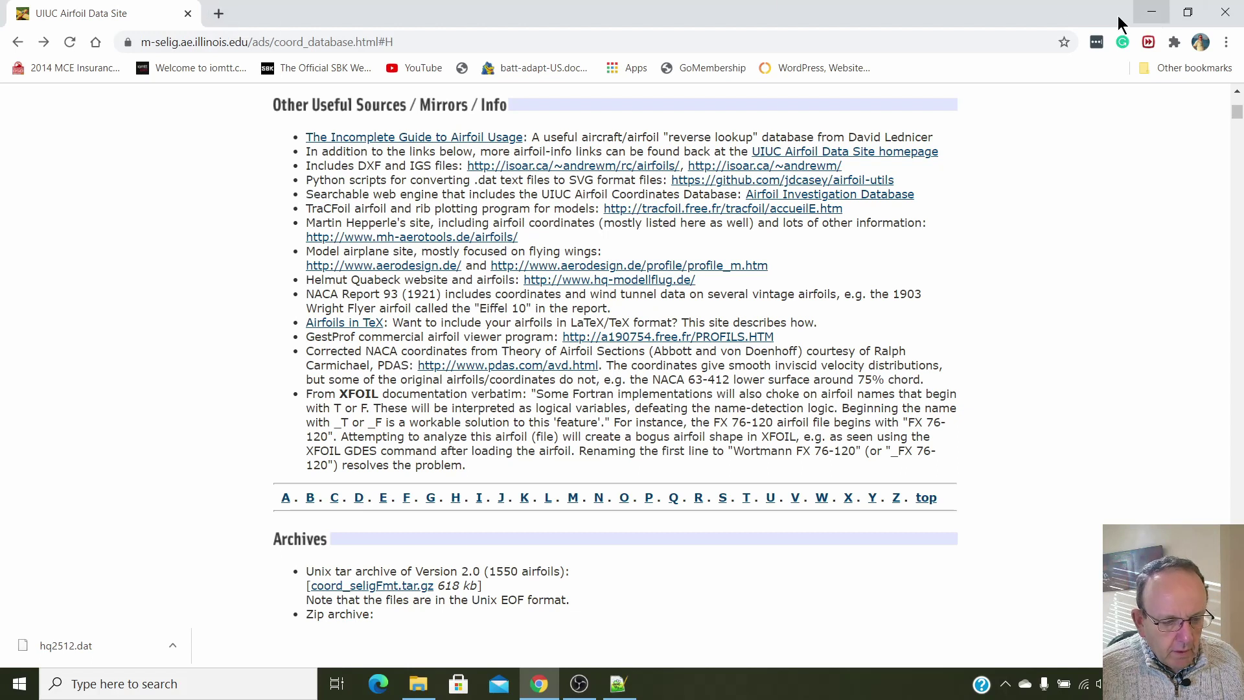
left_click(16, 42)
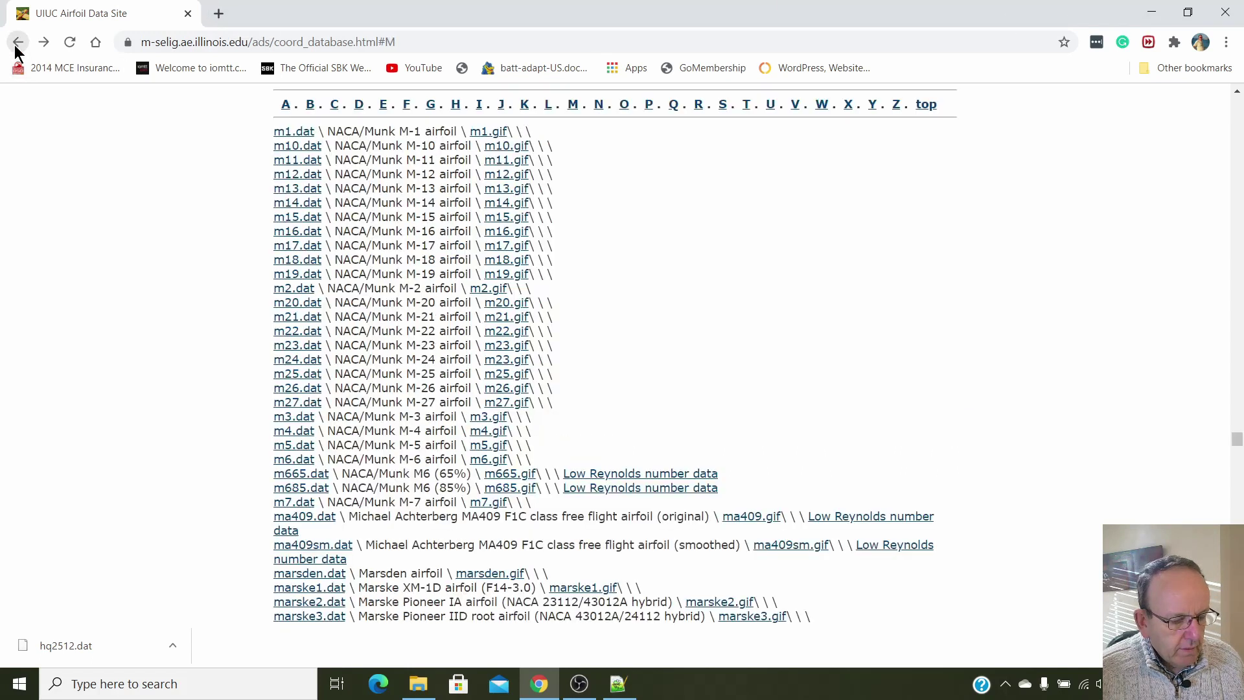
left_click(17, 42)
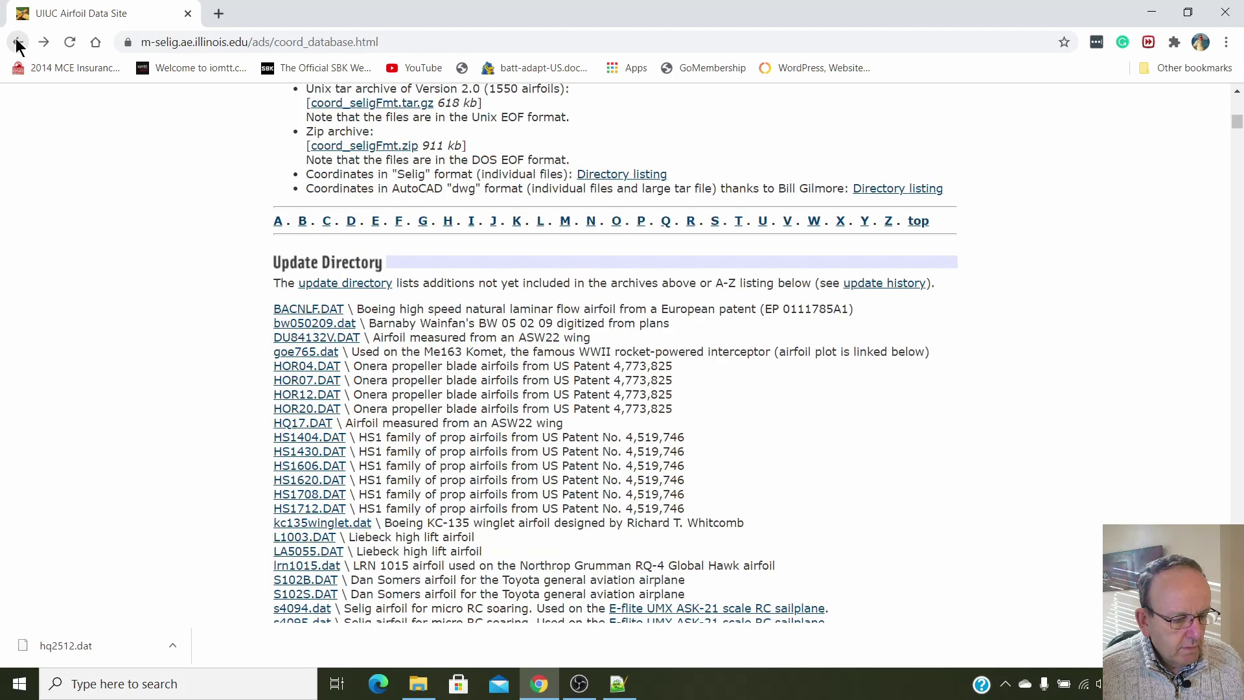
left_click(17, 42)
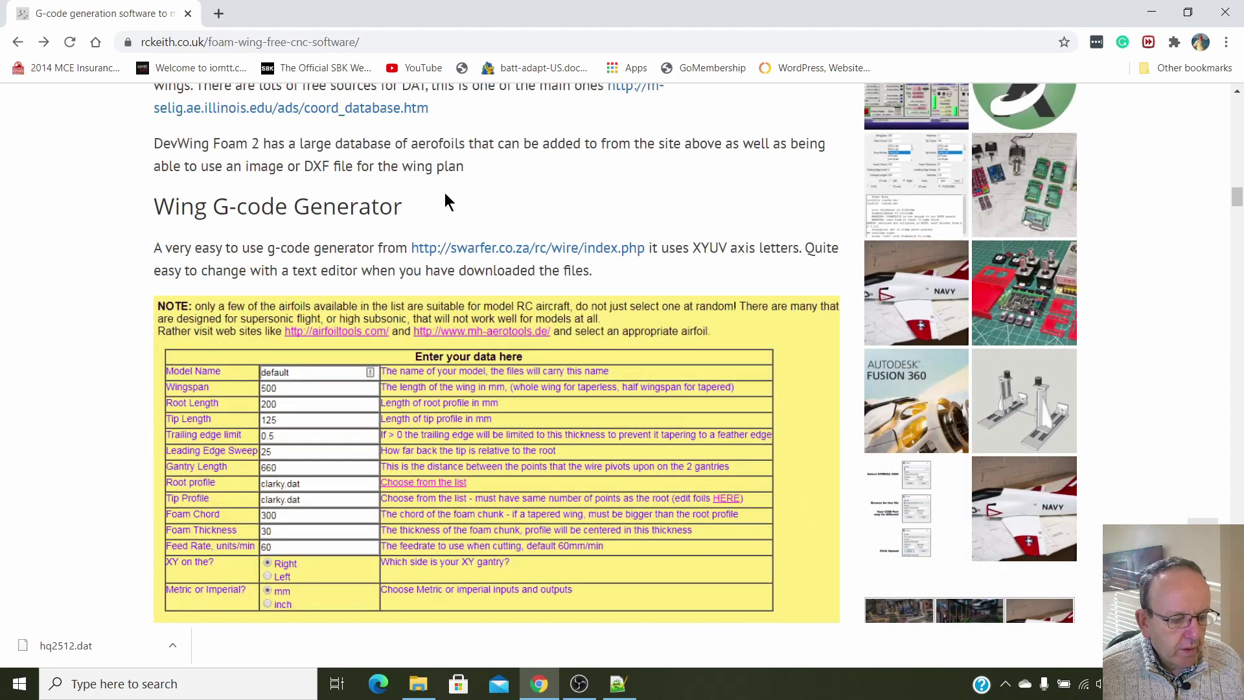
Open the swarfer.co.za link from the Wing G-code Generator section in a new tab and switch to it.
scroll(445, 192, "down", 1)
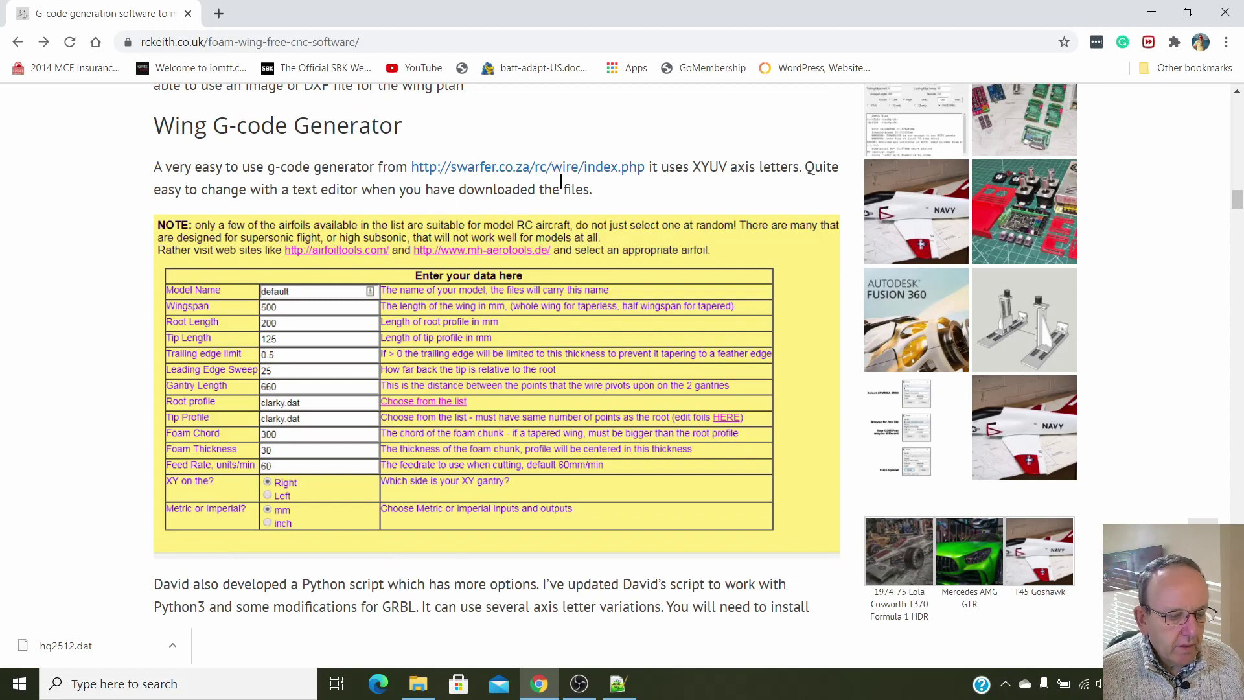
right_click(605, 168)
left_click(622, 177)
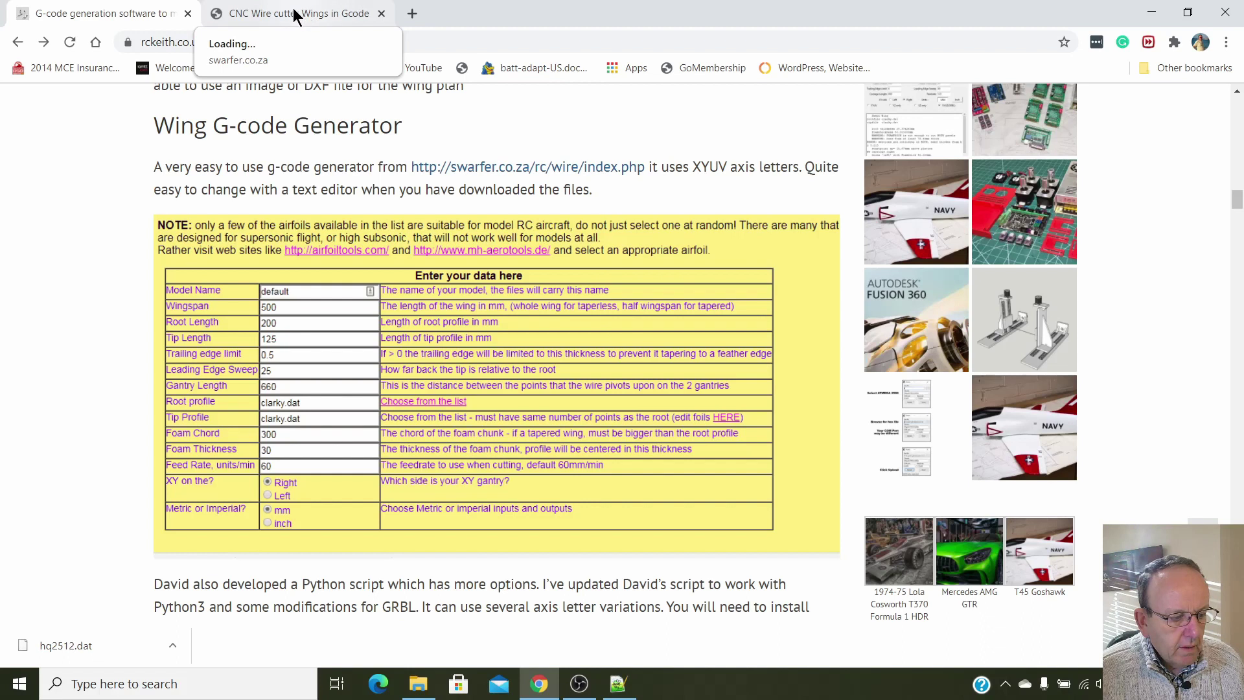
left_click(342, 18)
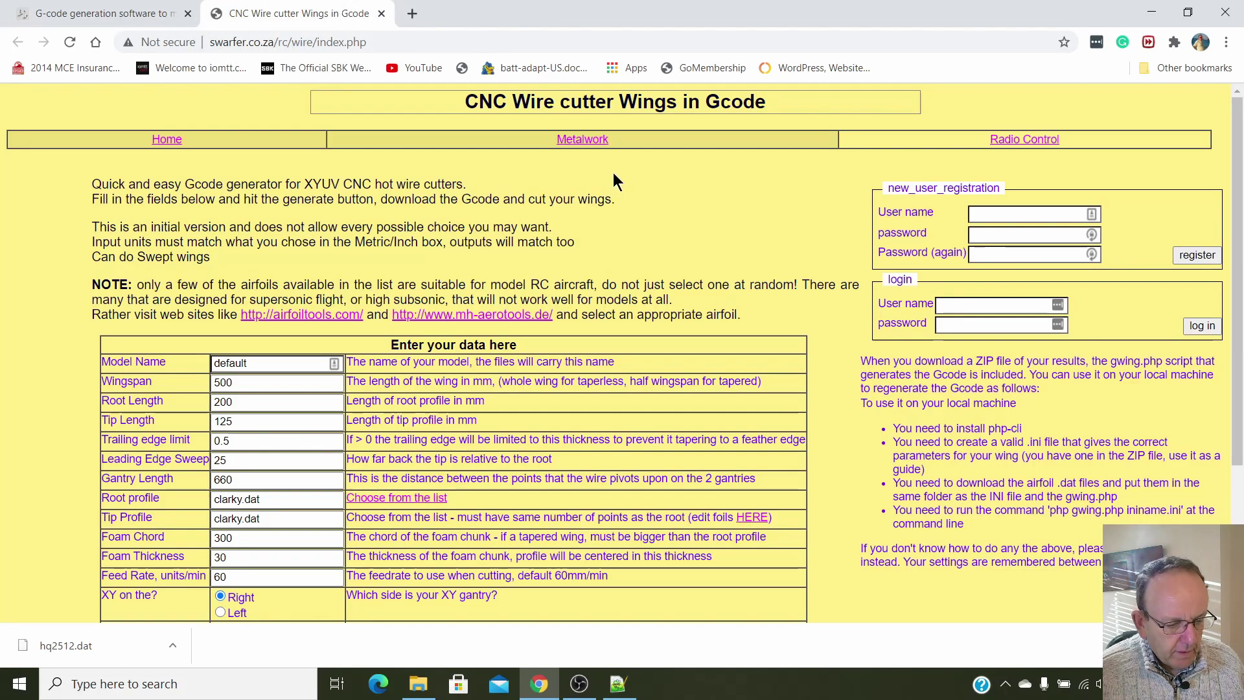
Review the wing data entry form on the CNC Wire cutter Wings page and return to the article's tab.
scroll(613, 172, "down", 1)
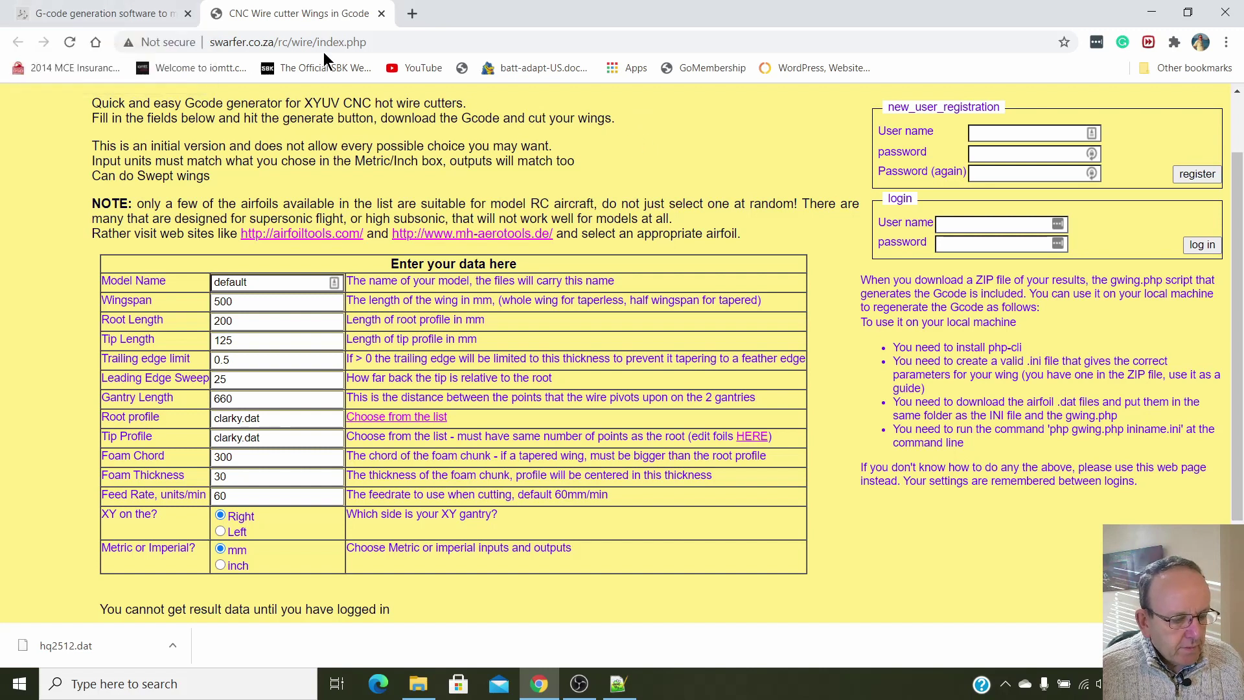
scroll(605, 100, "down", 1)
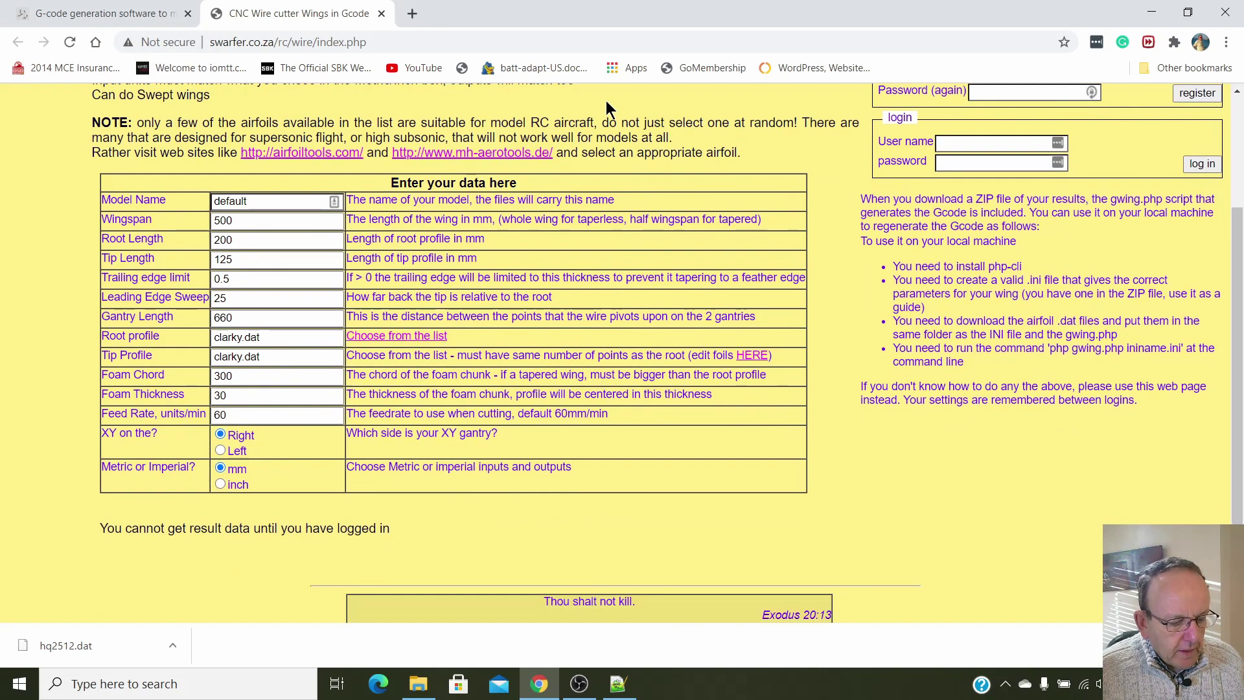
left_click(115, 14)
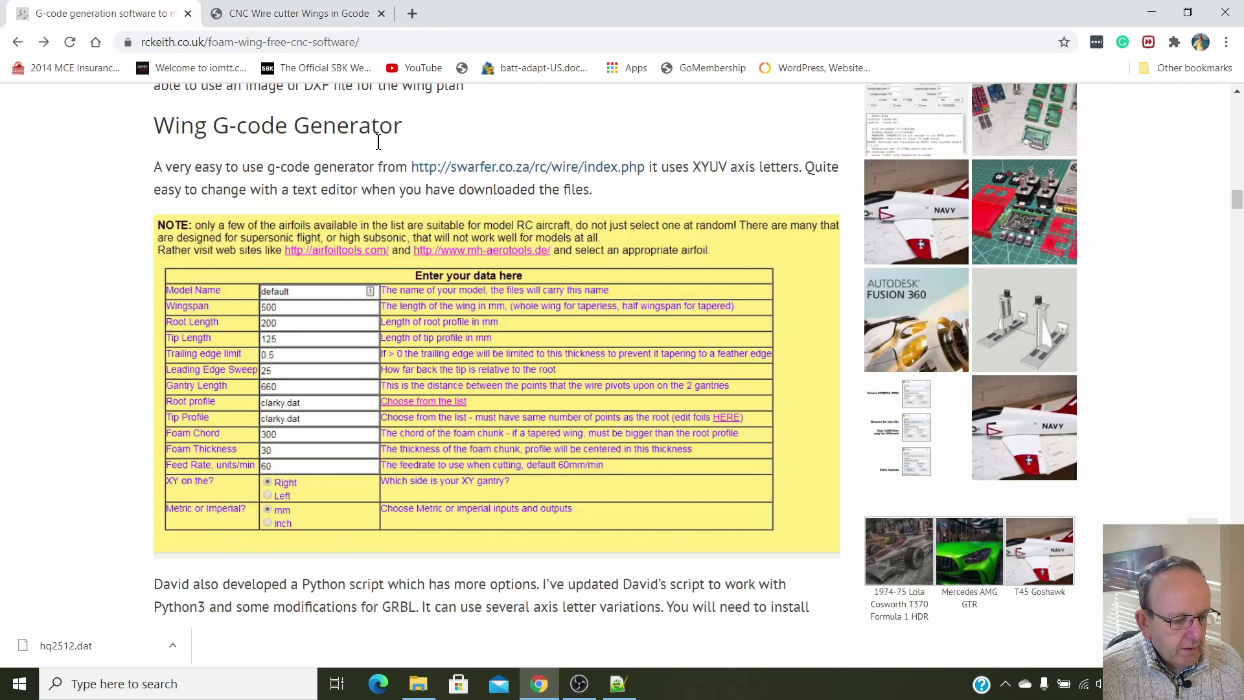
Review the article's Python script section and open python.org in a new browser tab.
scroll(494, 159, "down", 3)
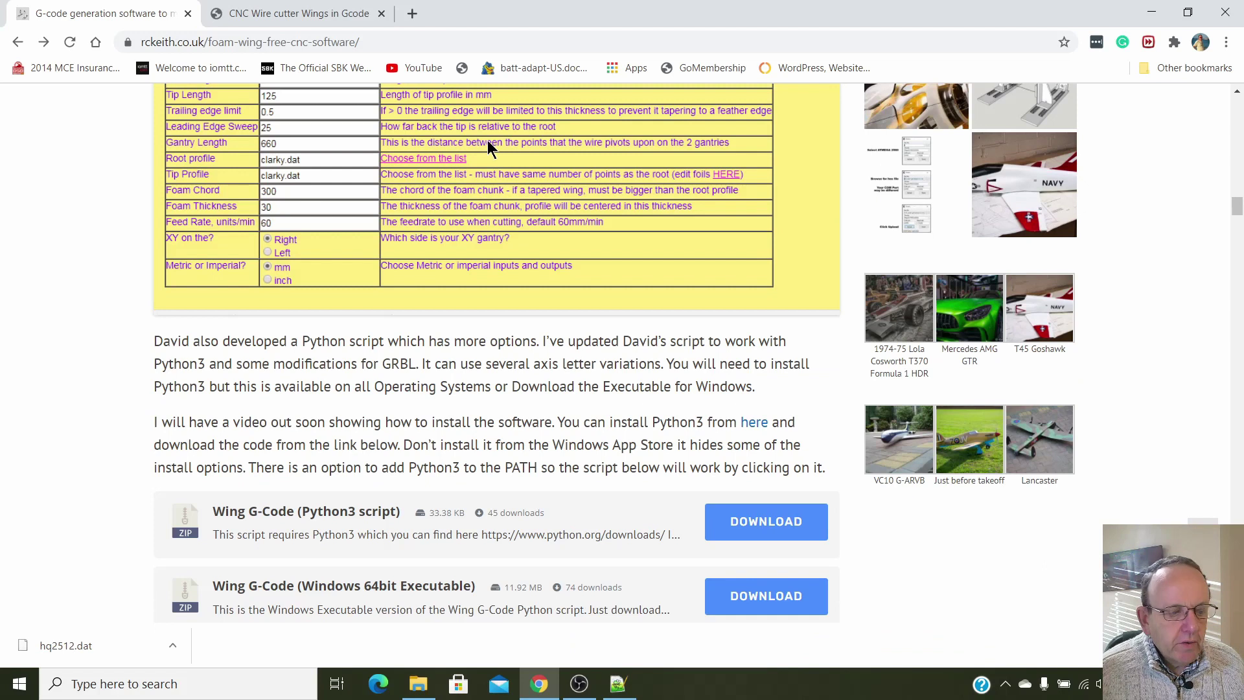
left_click(410, 13)
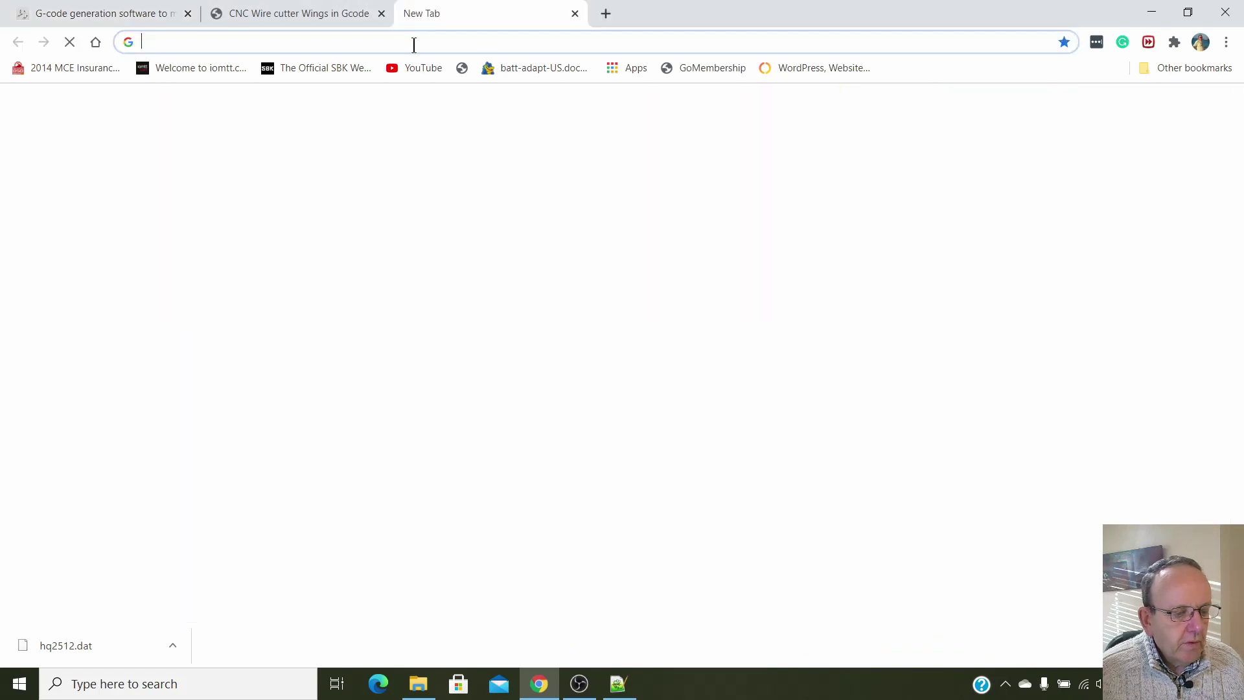
left_click(414, 43)
type("p")
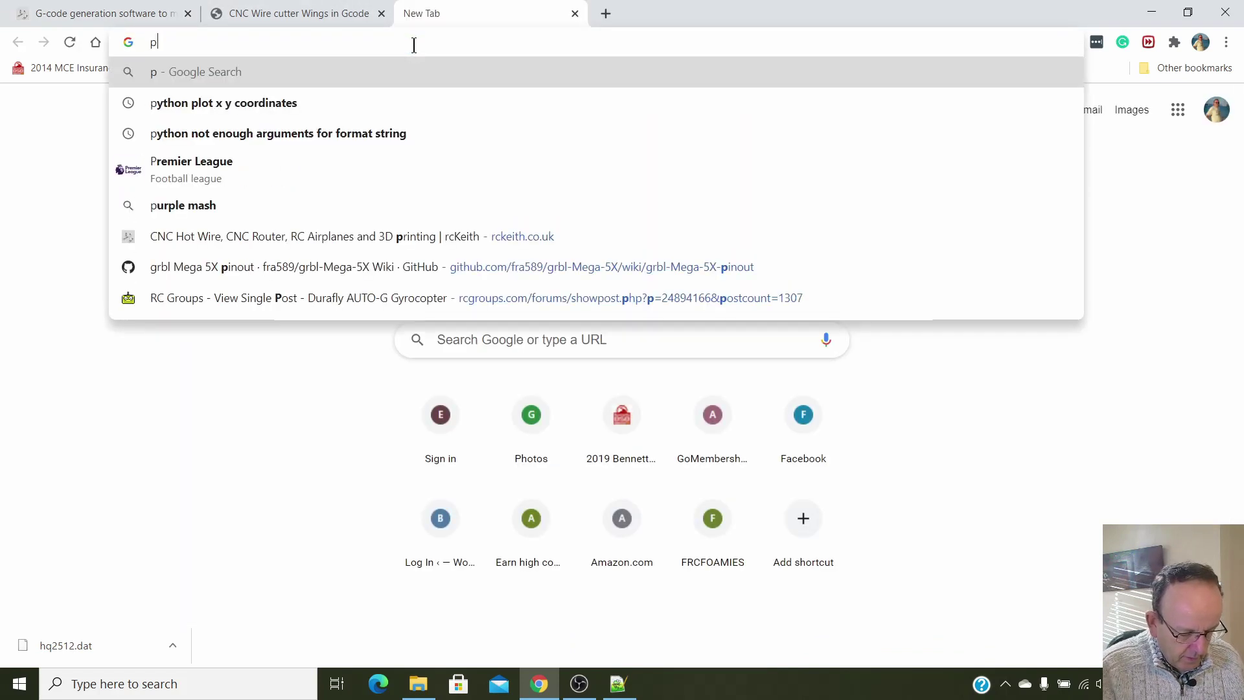
type("ython")
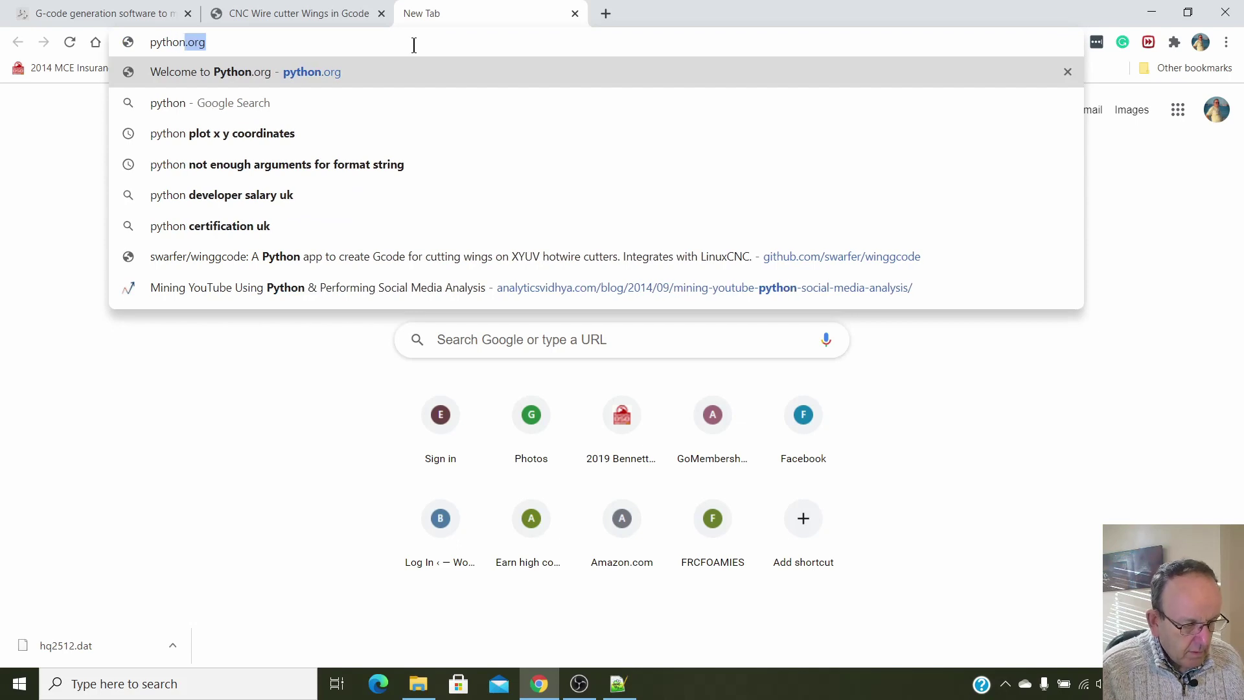
left_click(294, 70)
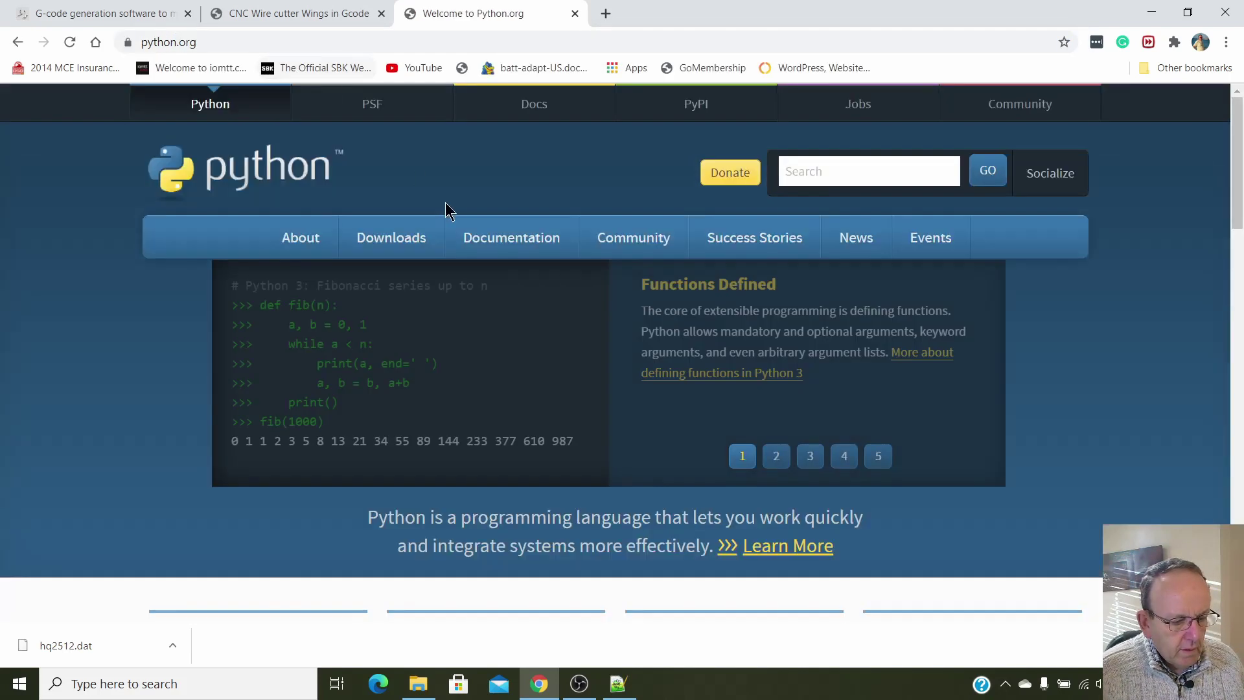
Look over the Python home page's download section and return to the article's Wing G-Code download entries.
scroll(389, 185, "down", 5)
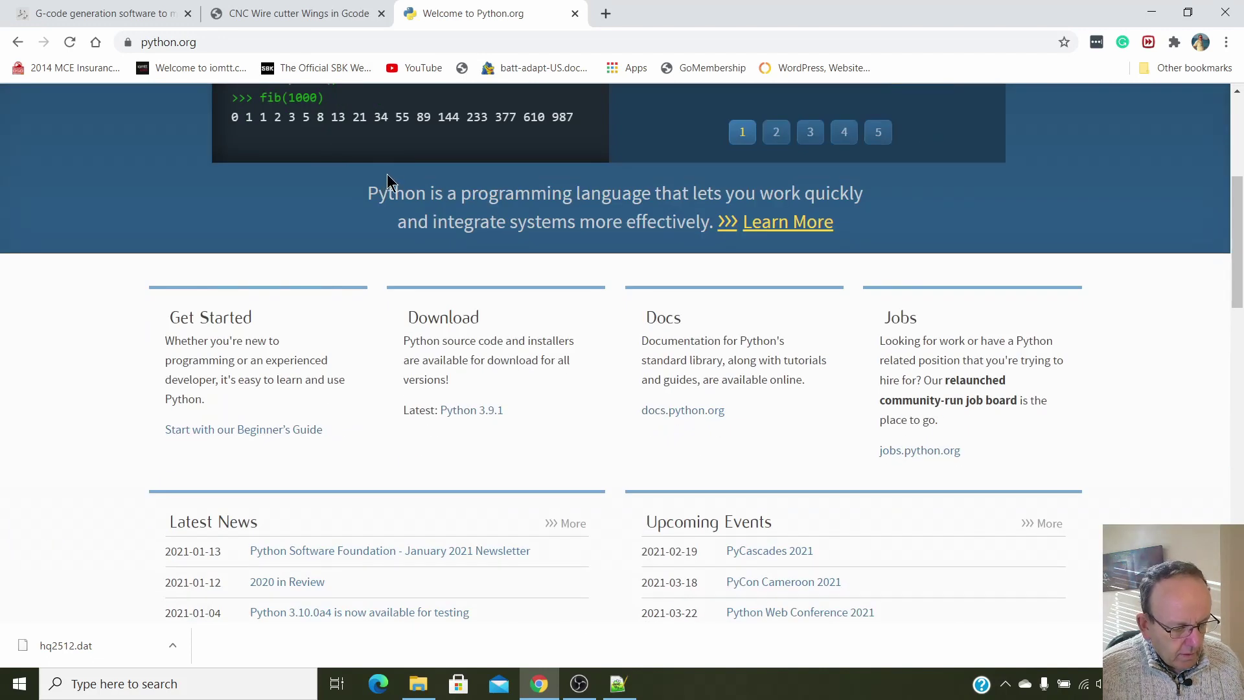
scroll(387, 172, "down", 1)
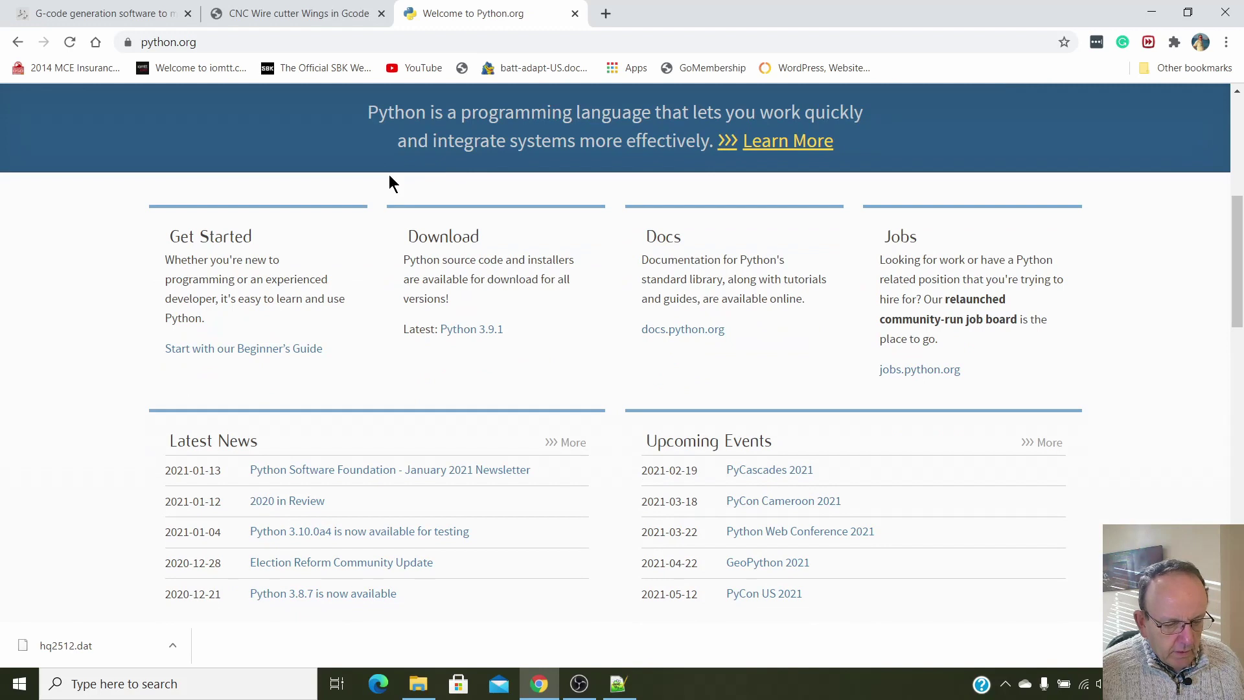
scroll(389, 174, "up", 5)
mouse_move(406, 142)
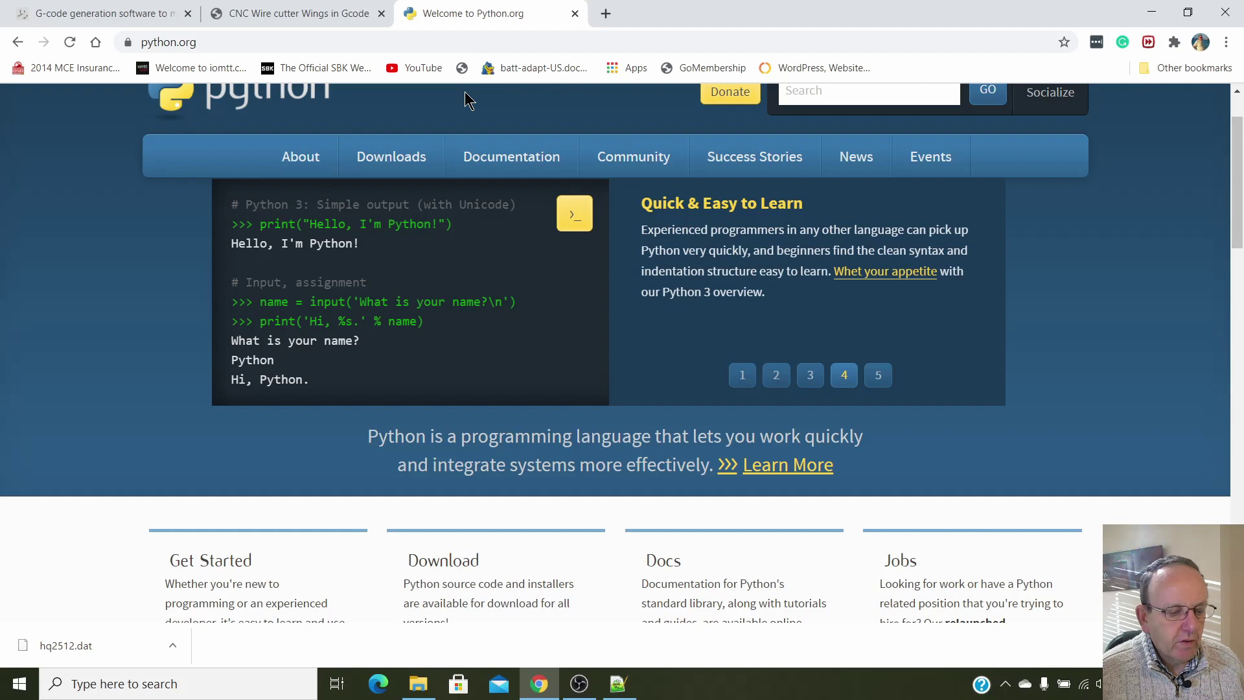
left_click(292, 14)
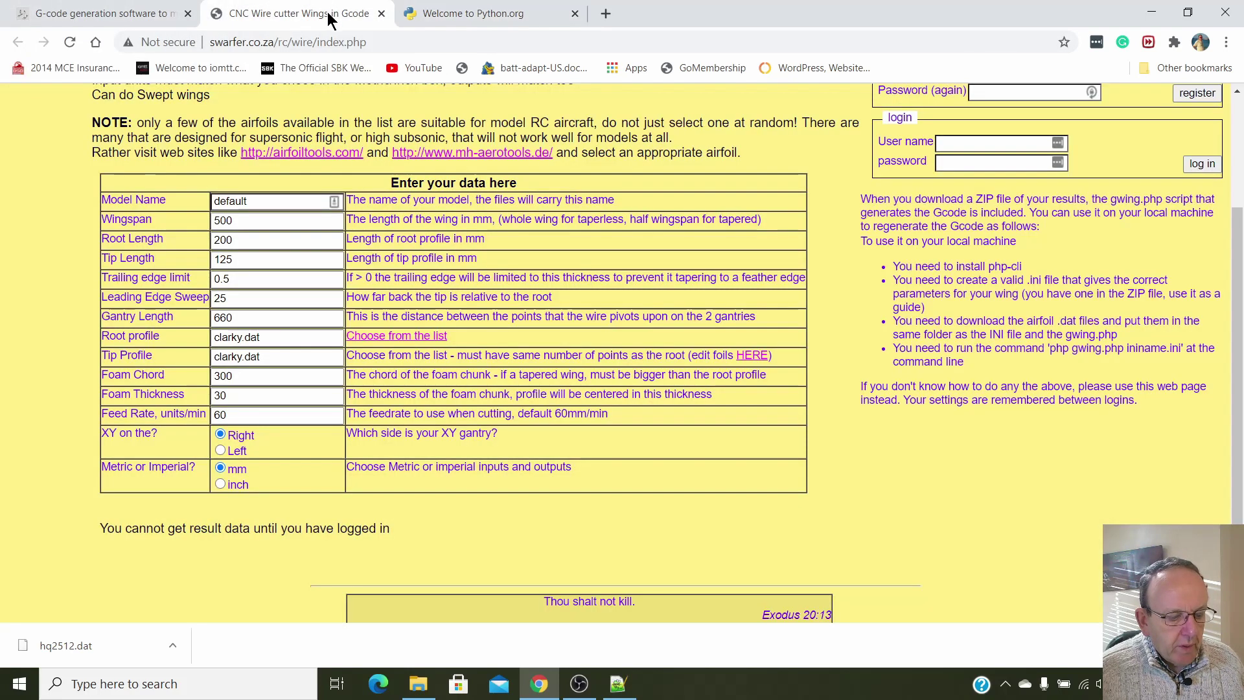
left_click(76, 20)
scroll(426, 375, "down", 4)
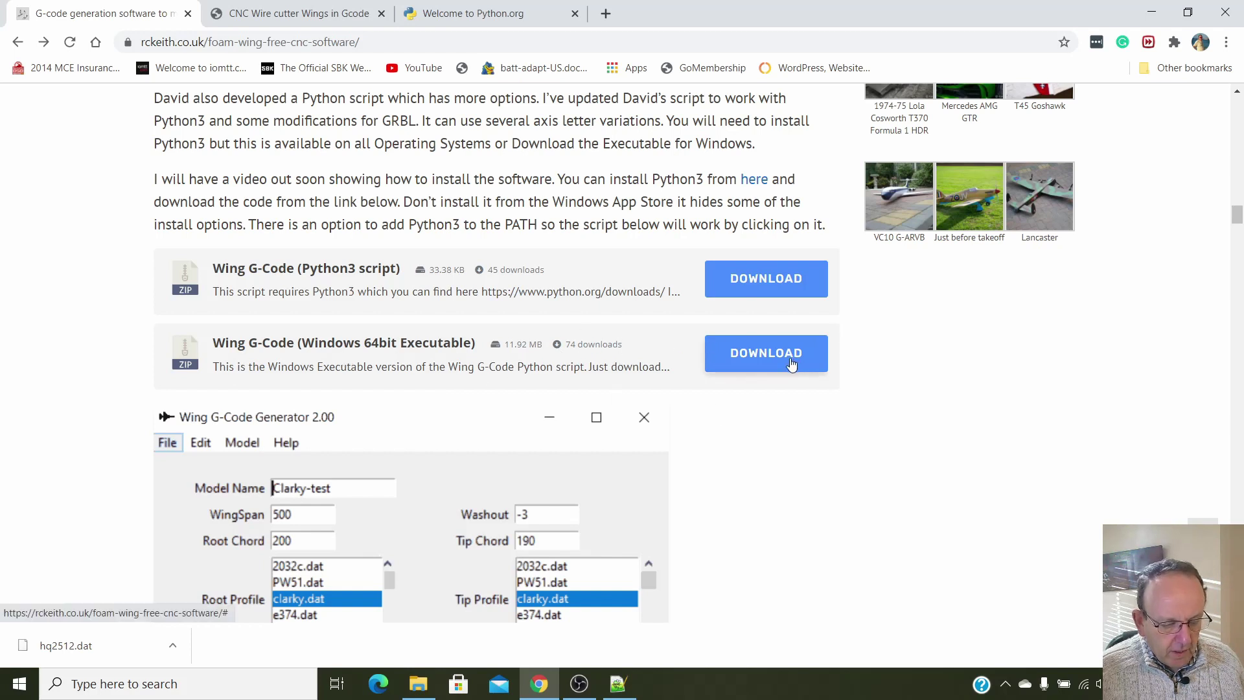
Inspect the contents of WingGcode-Executable-Windows-64bit.zip in the Downloads folder and close the archive.
left_click(425, 687)
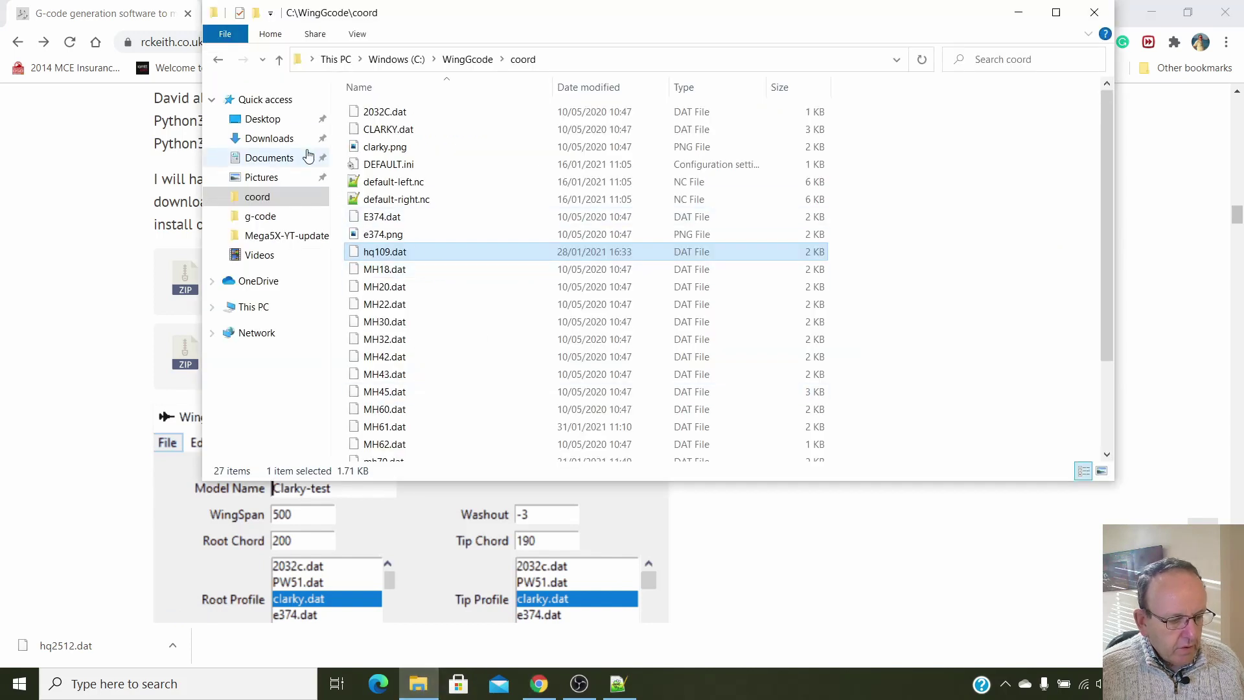
left_click(289, 139)
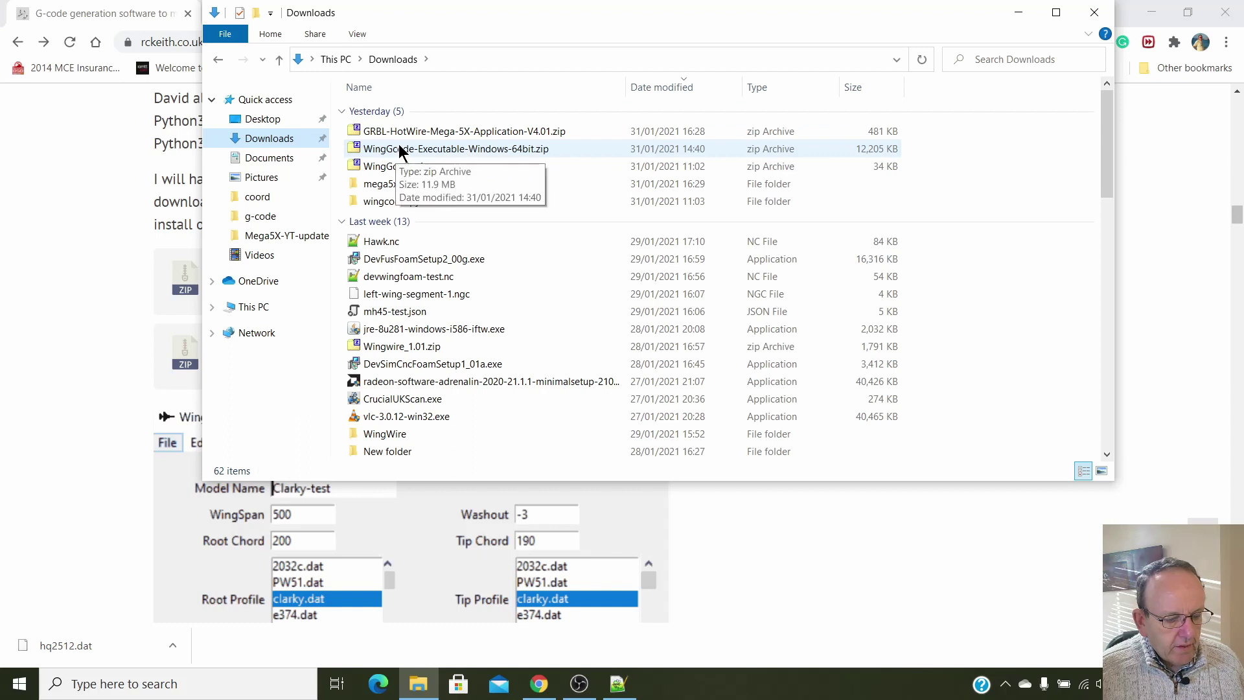
double_click(503, 150)
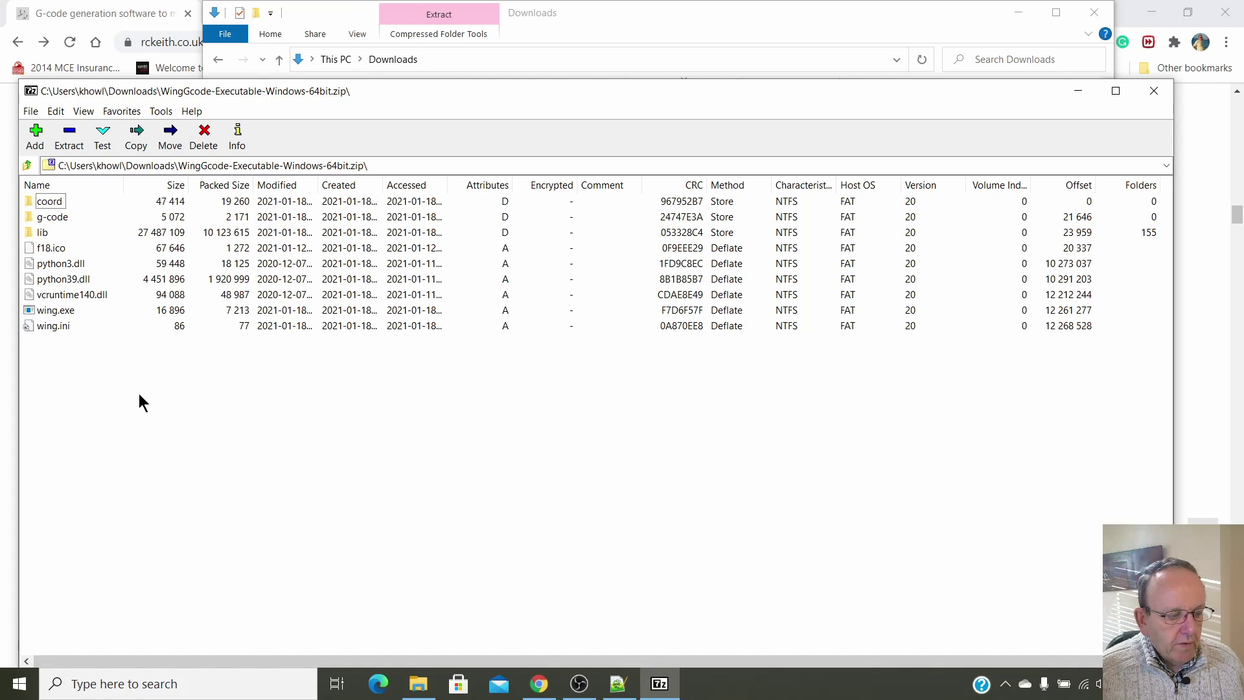
left_click(1153, 92)
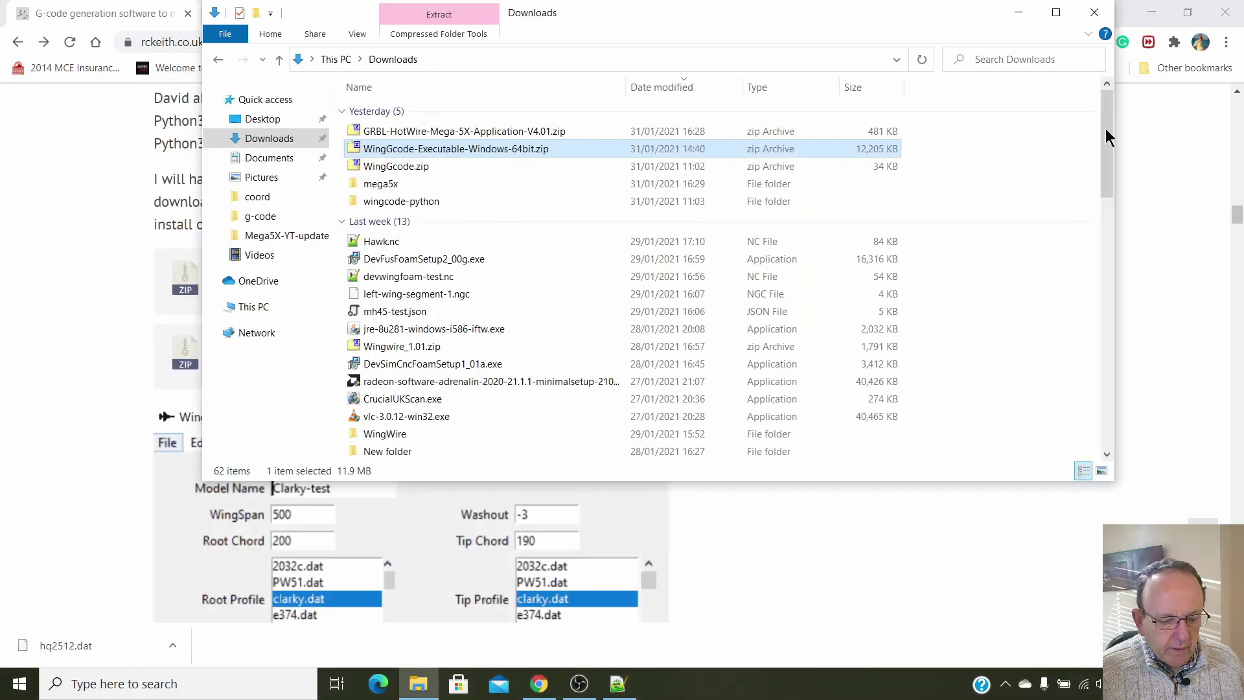
Browse the C:\WingGcode folder and its coord and g-code subfolders, and close the file window.
left_click(254, 306)
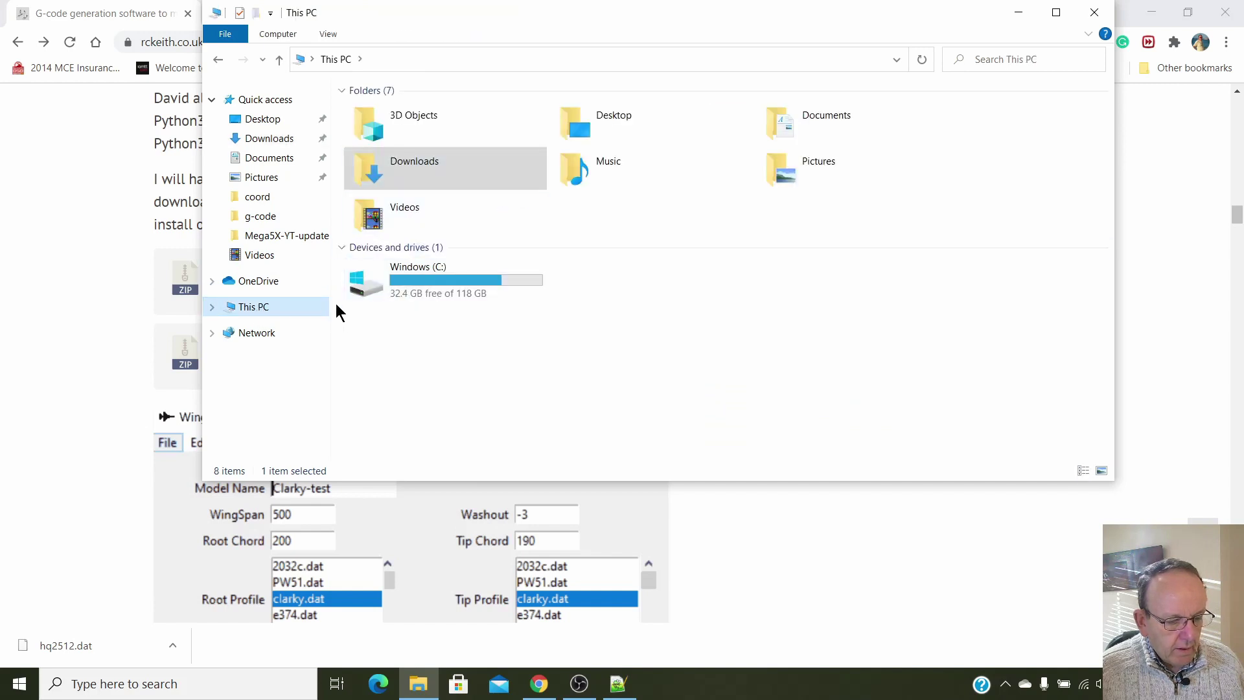
double_click(434, 276)
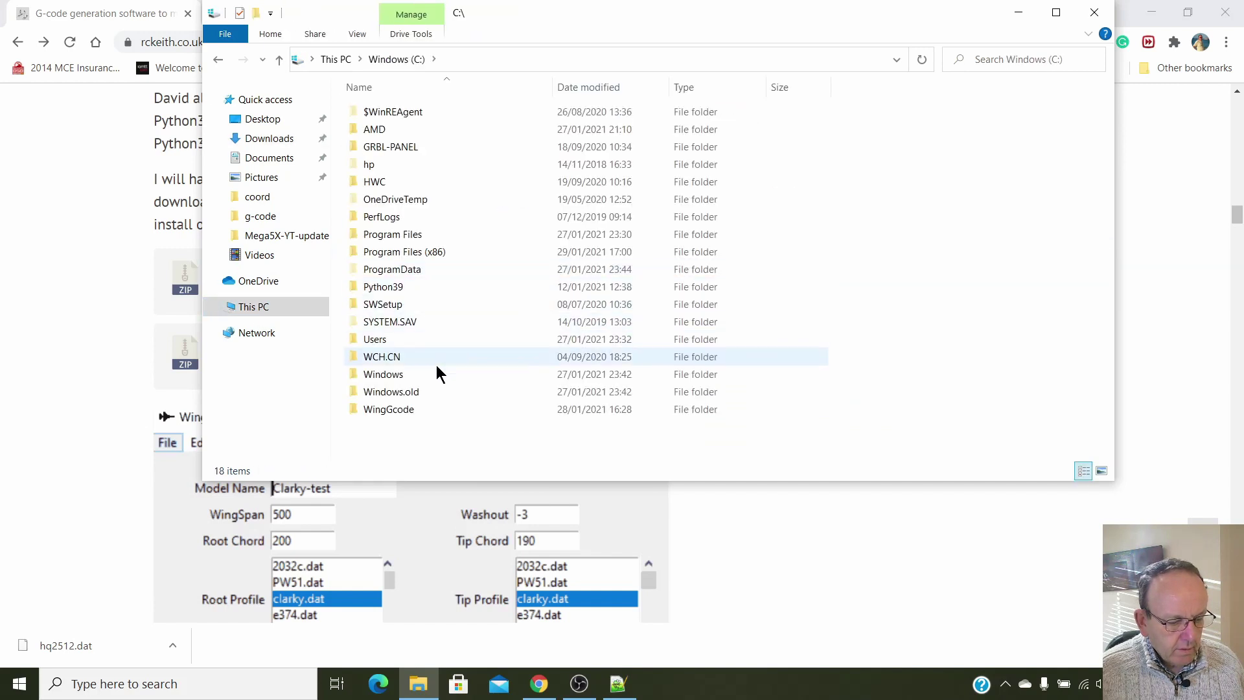
double_click(390, 410)
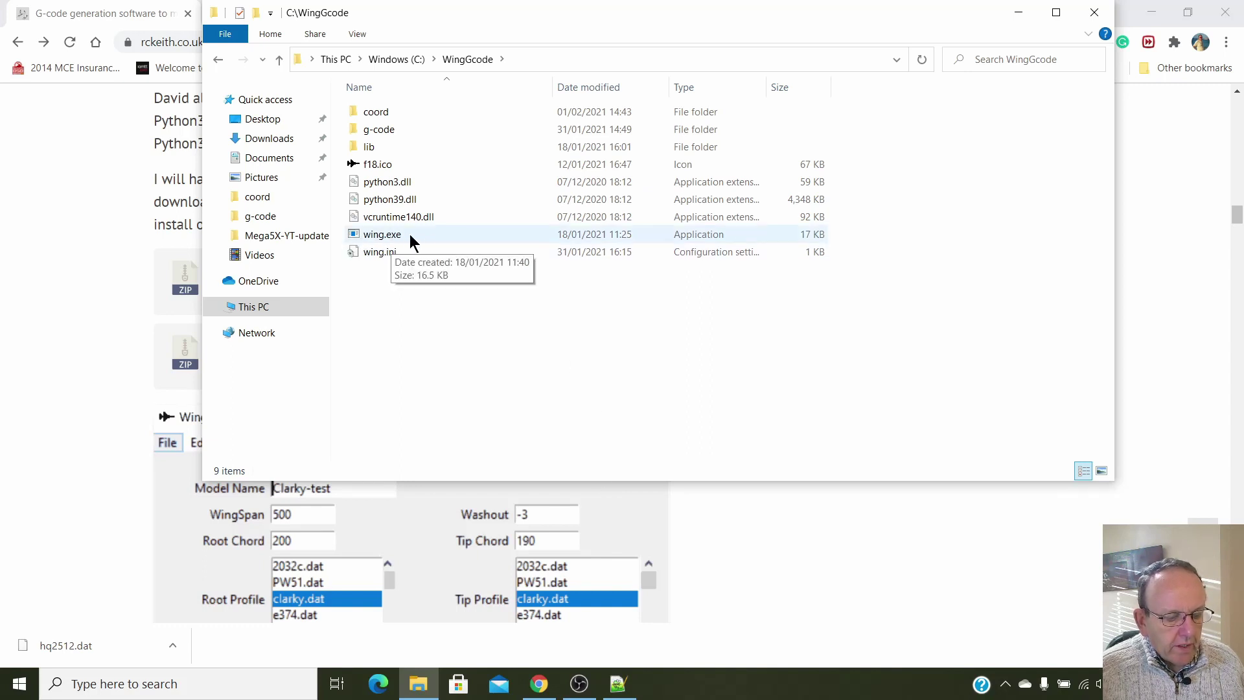
double_click(370, 112)
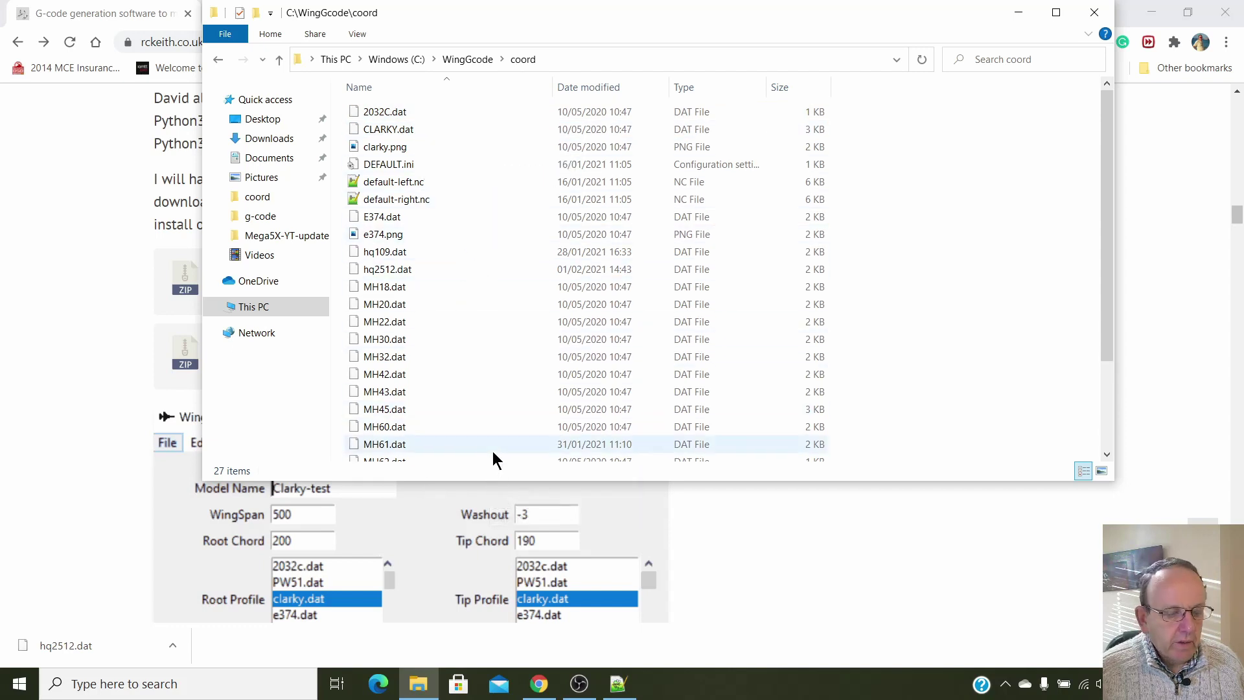
left_click(221, 58)
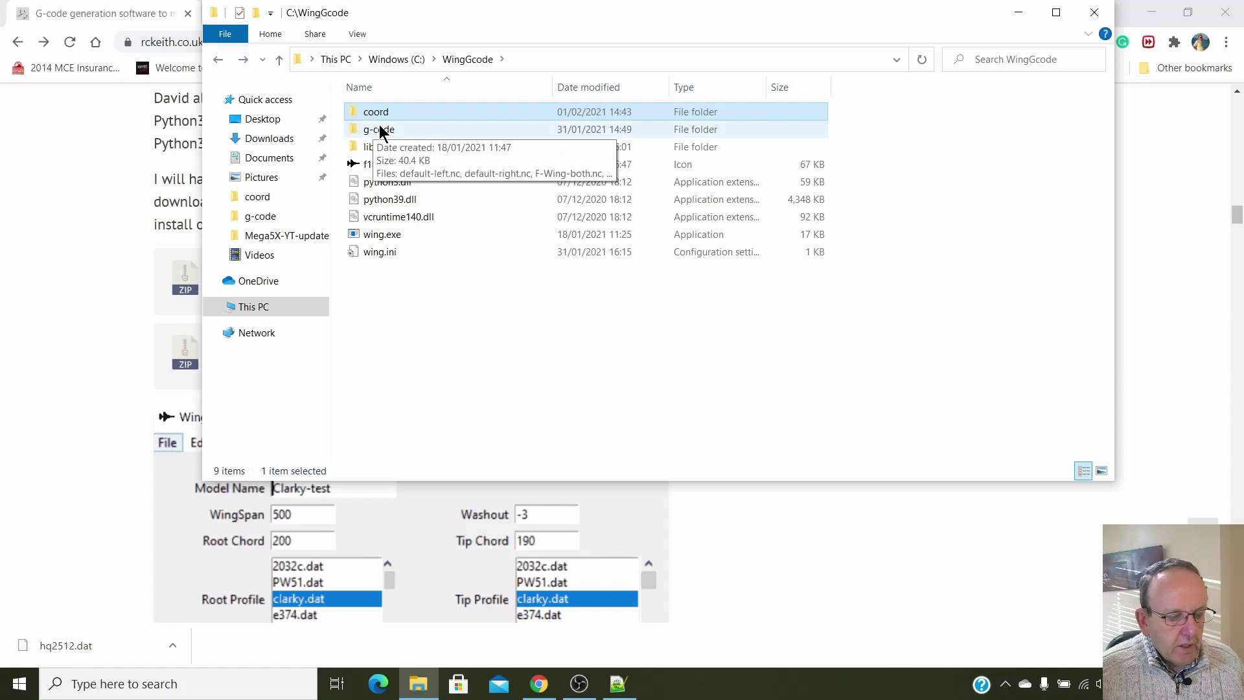
double_click(380, 129)
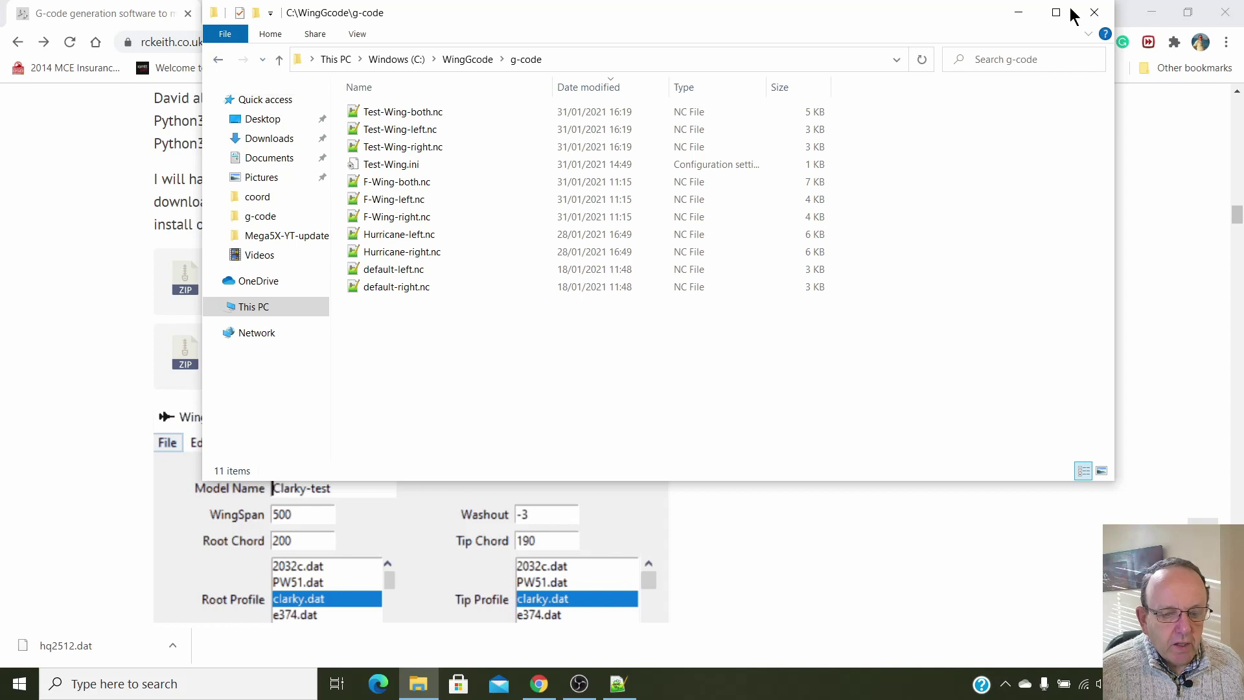
left_click(1095, 13)
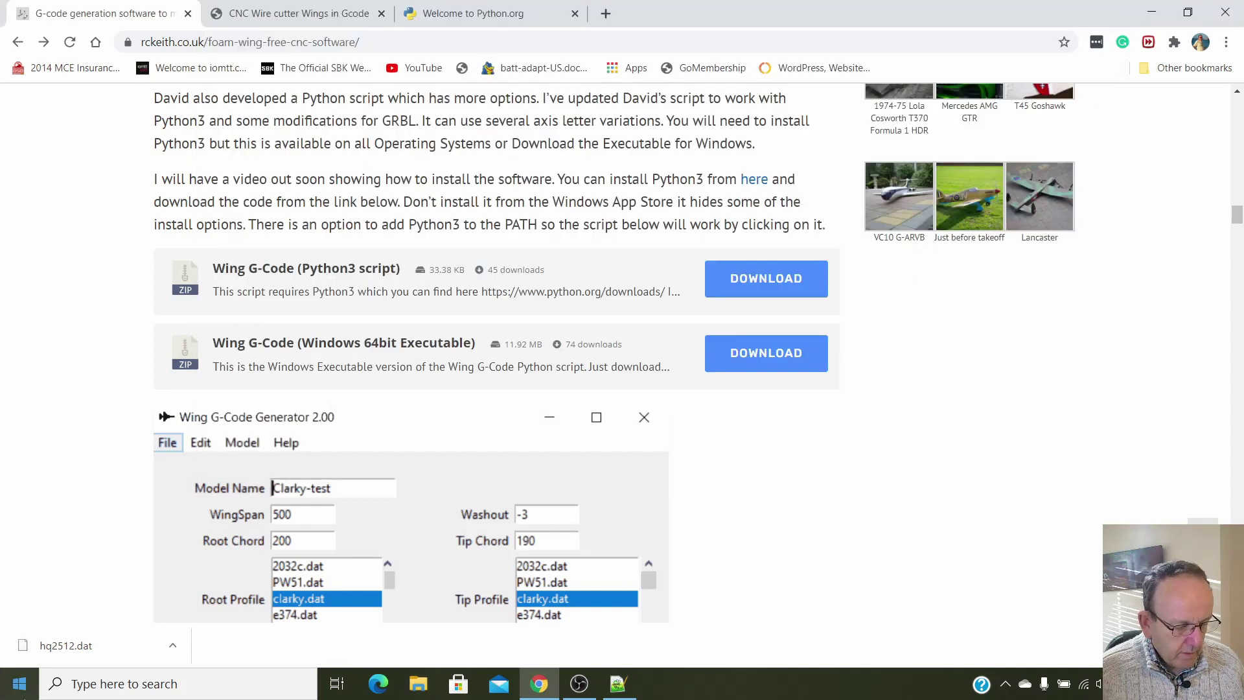
Minimize the browser, launch Wing G-Code Generator from the wing.exe desktop shortcut and move its window up.
left_click(23, 689)
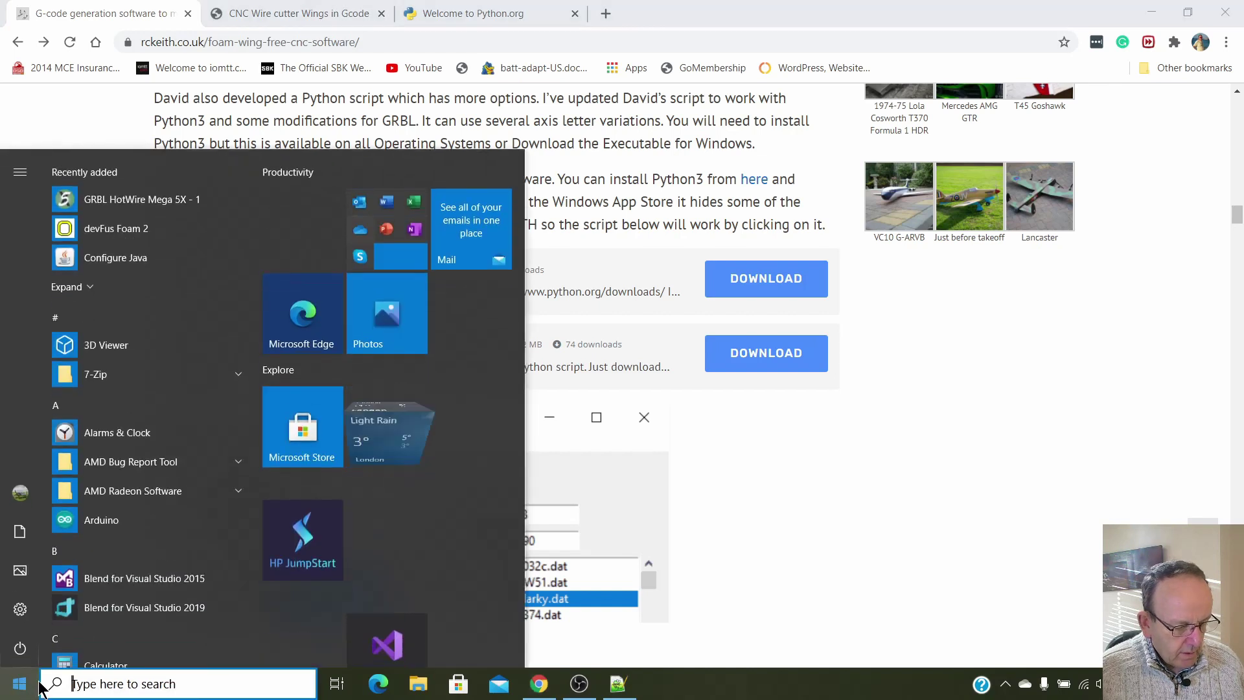
left_click(1145, 18)
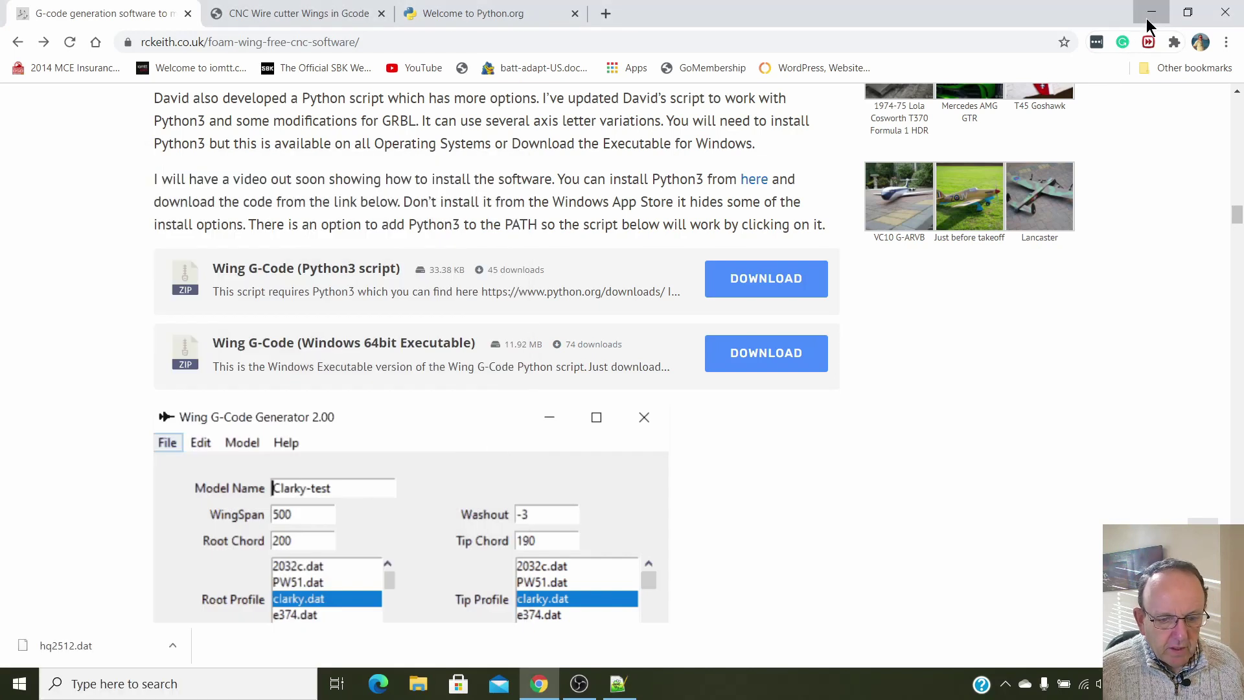
left_click(1145, 18)
left_click(1146, 18)
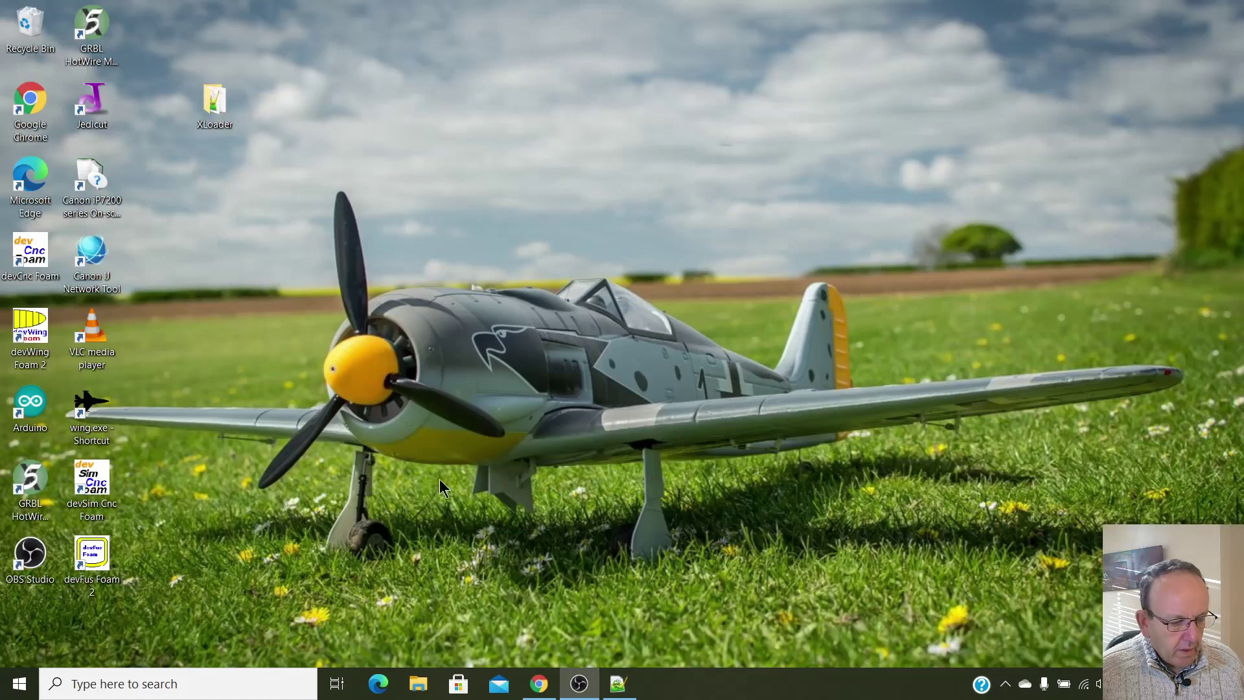
double_click(86, 412)
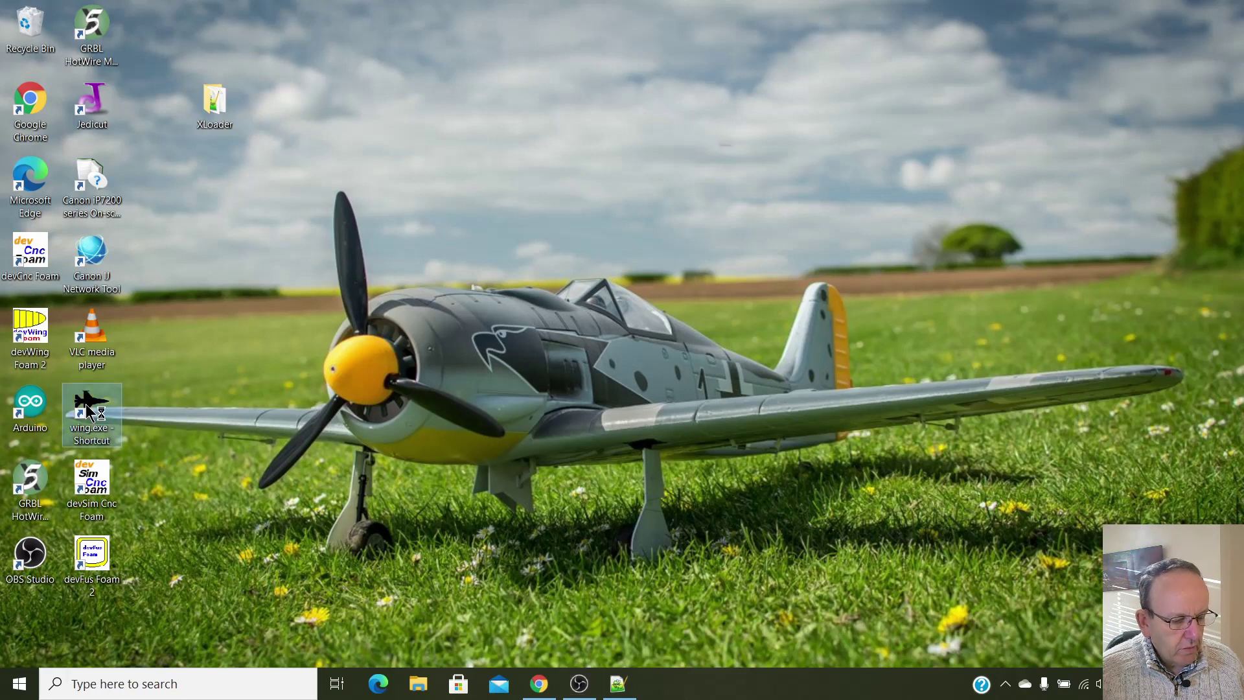
left_click_drag(401, 162, 395, 37)
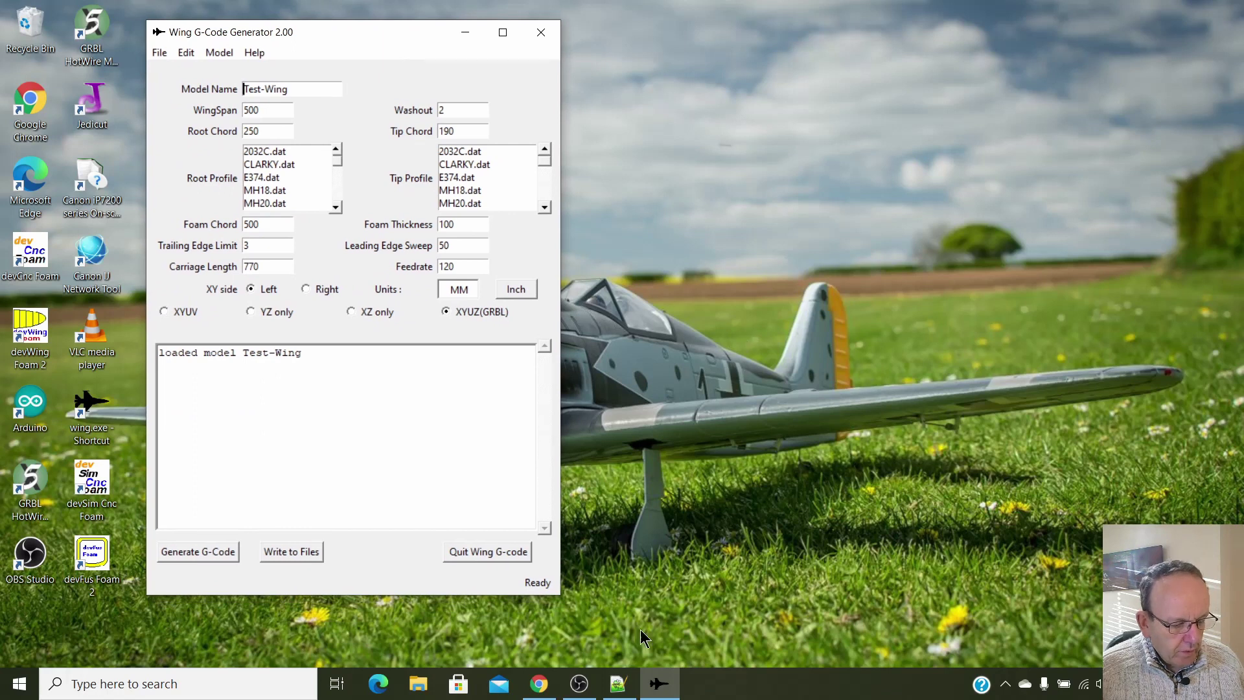
Run wing.pyw from the wingcode-python folder, compare its window side by side with the executable version's, and close it.
left_click(421, 685)
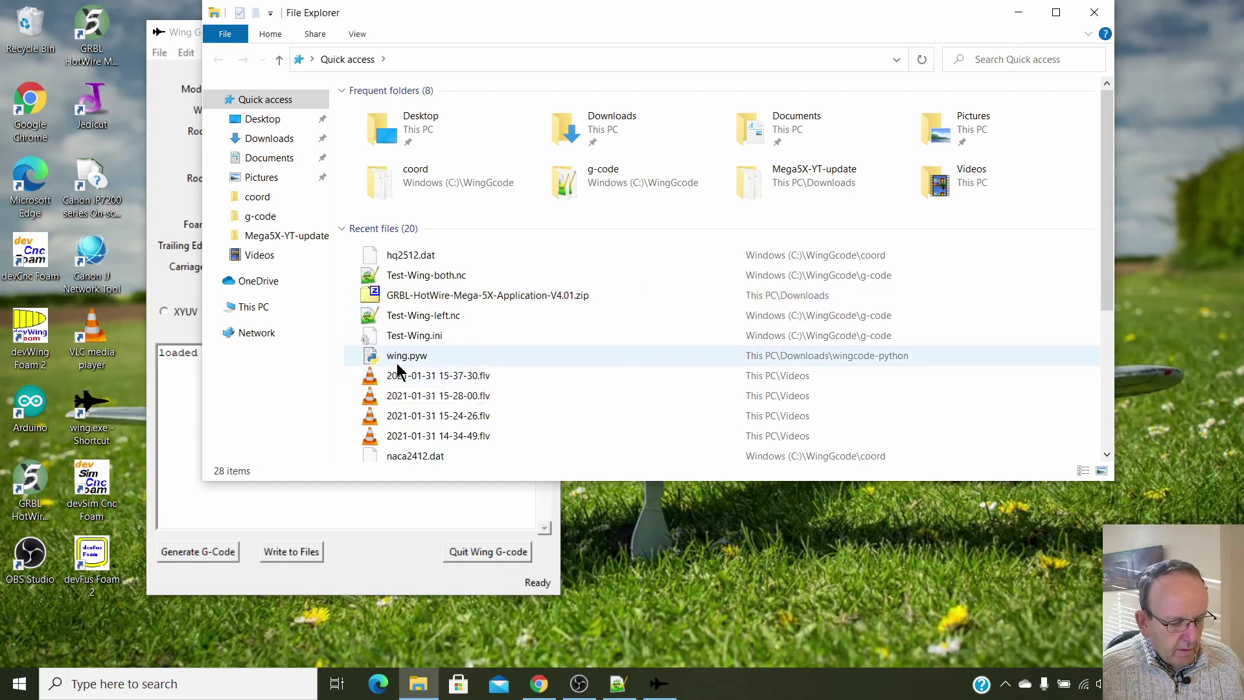
right_click(417, 360)
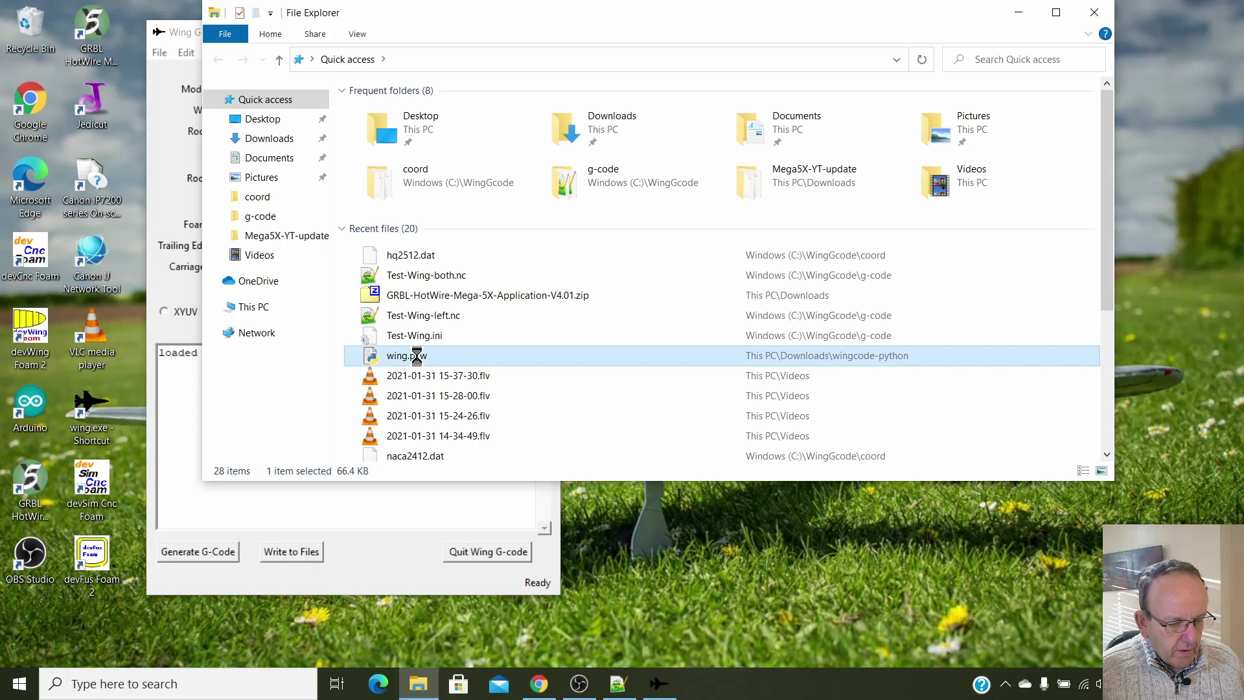
left_click(523, 633)
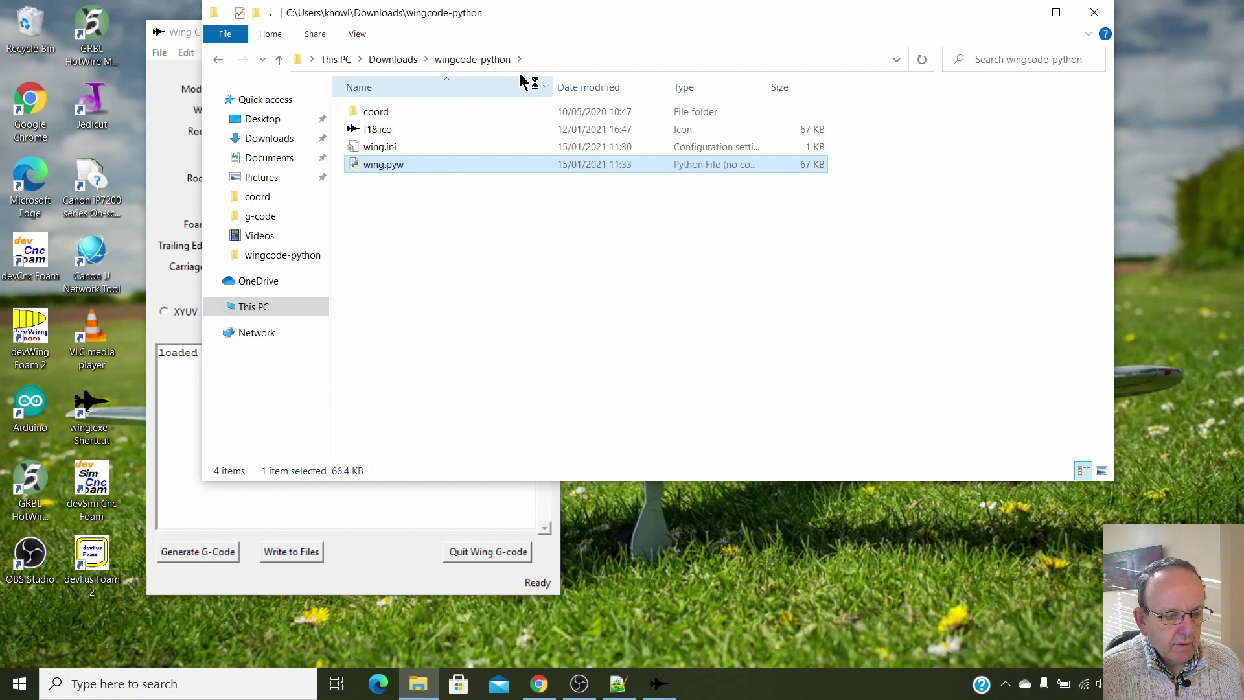
left_click(1019, 14)
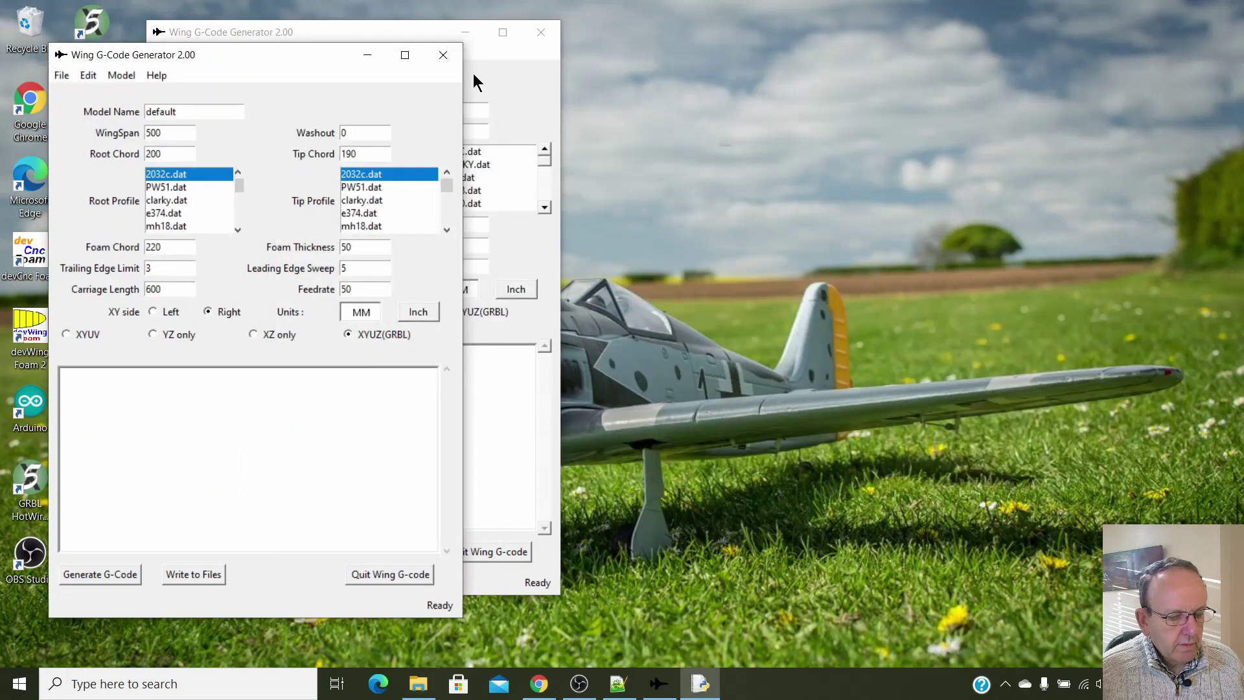
left_click_drag(262, 56, 823, 37)
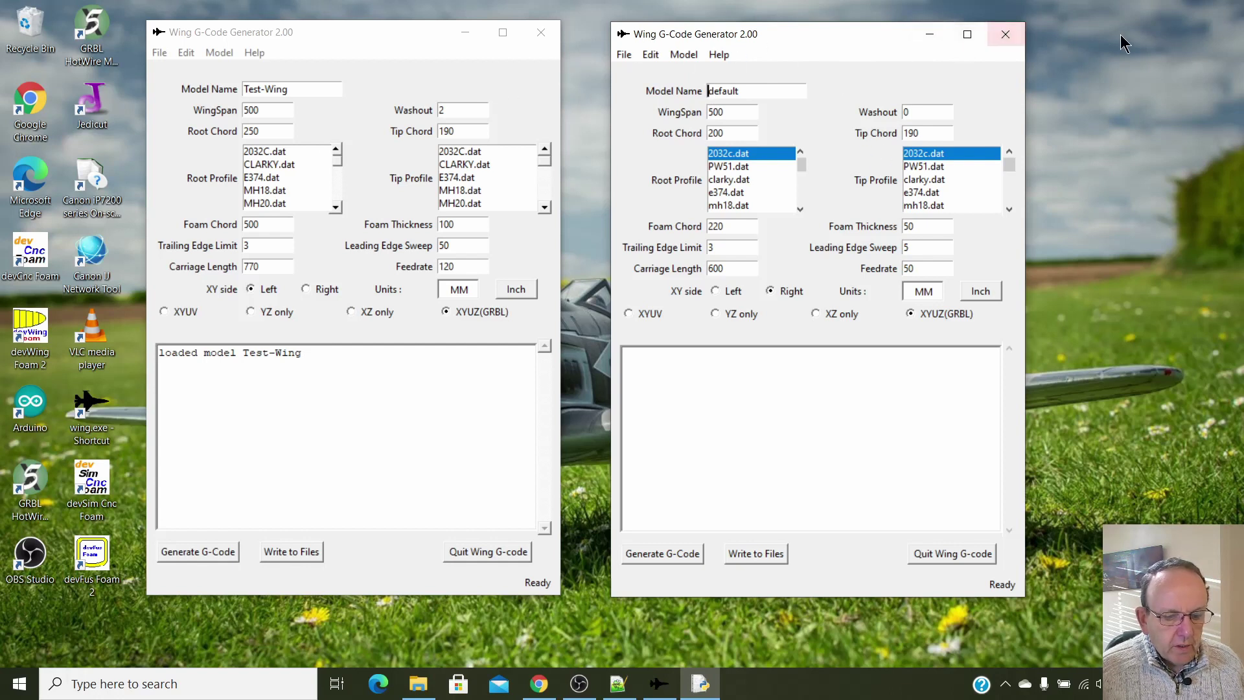
left_click(999, 42)
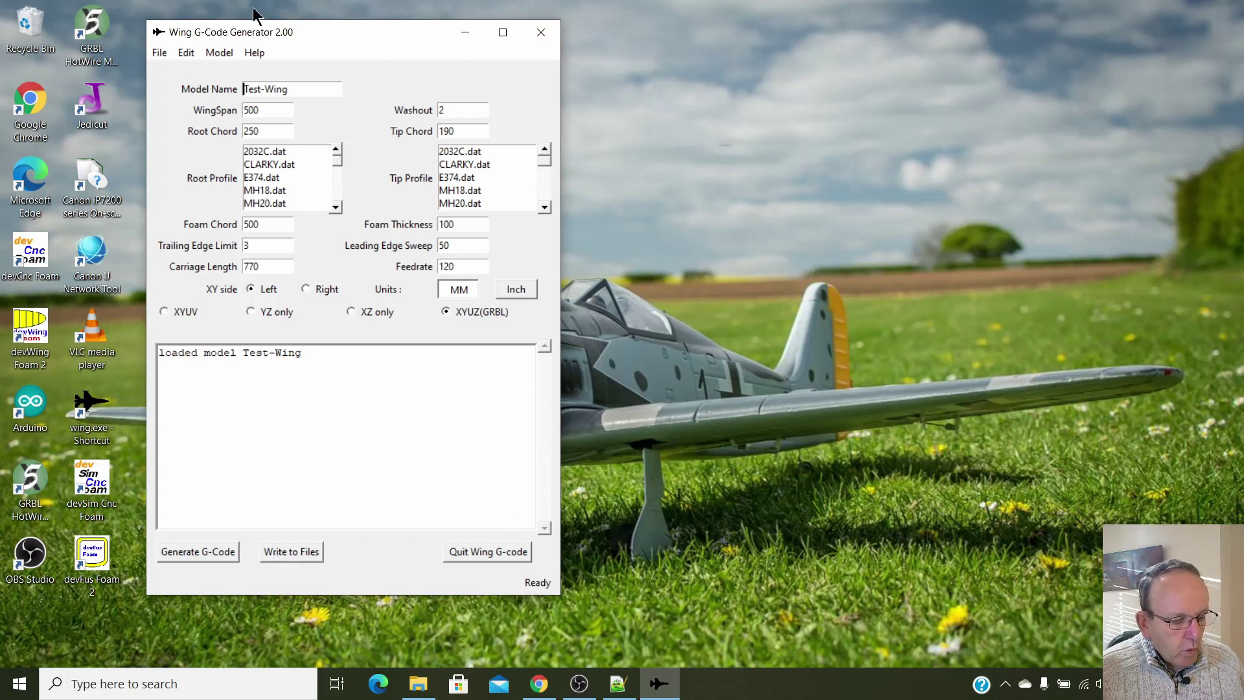
Check the G-Code Directory setting in Wing G-Code Generator and cancel the folder selection.
left_click(184, 56)
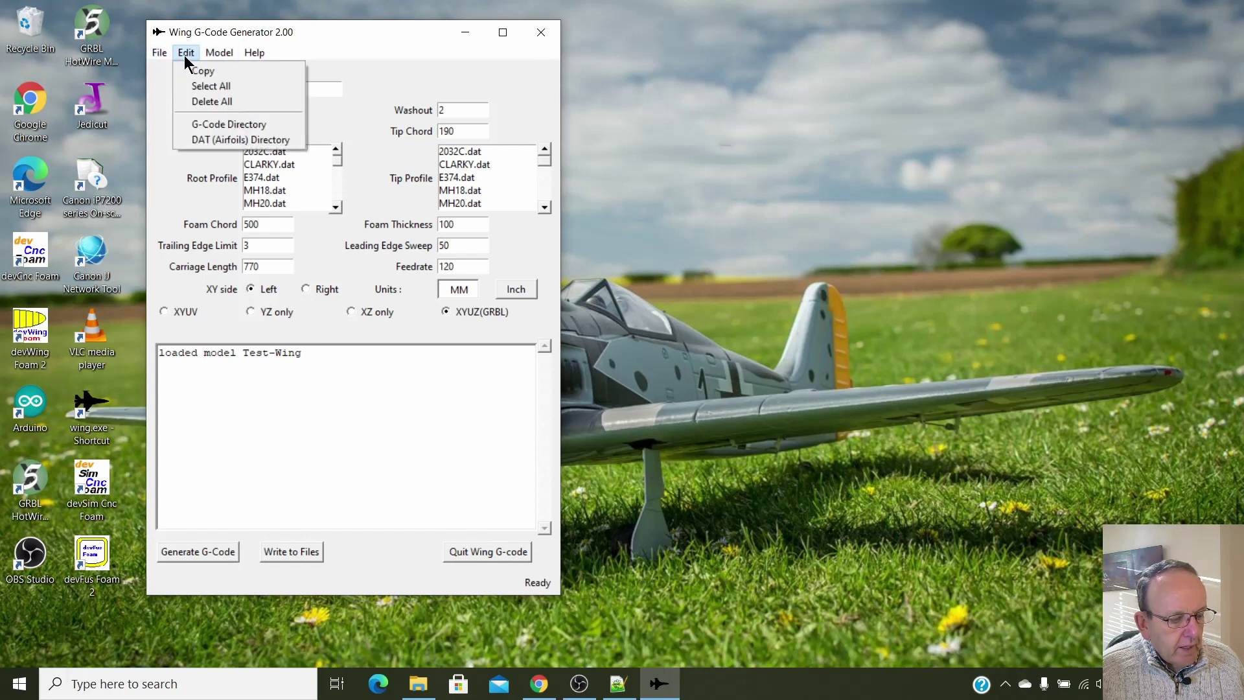
left_click(211, 126)
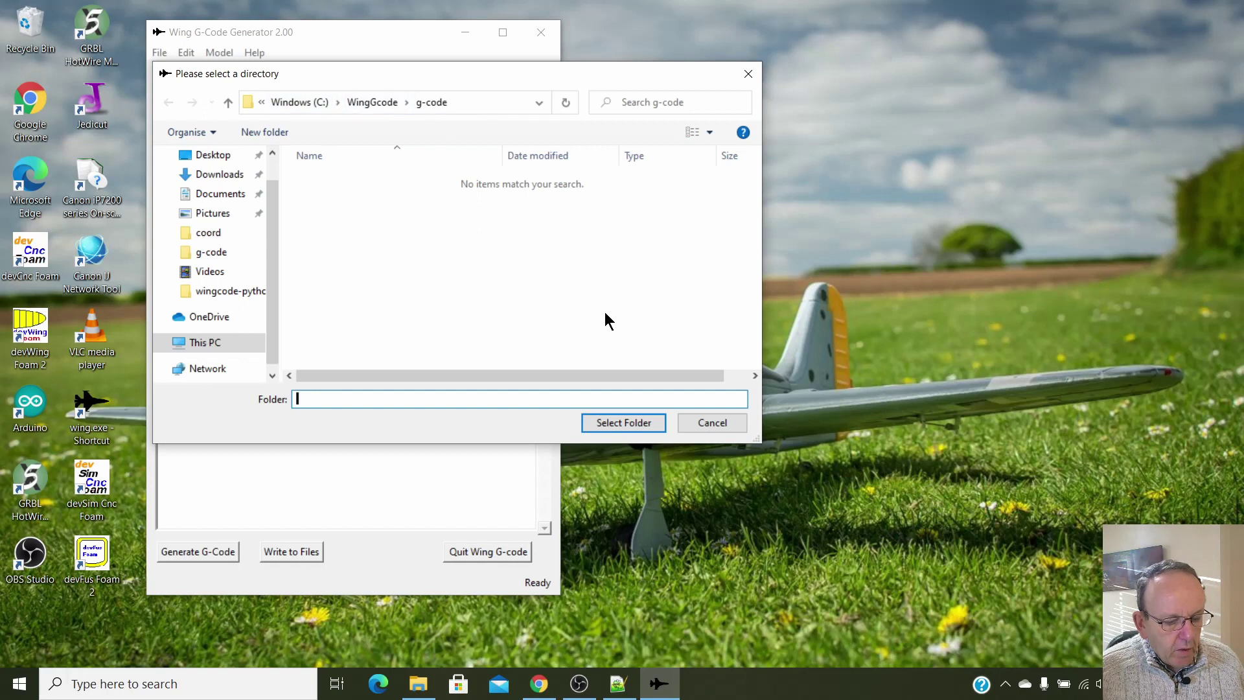
left_click(711, 421)
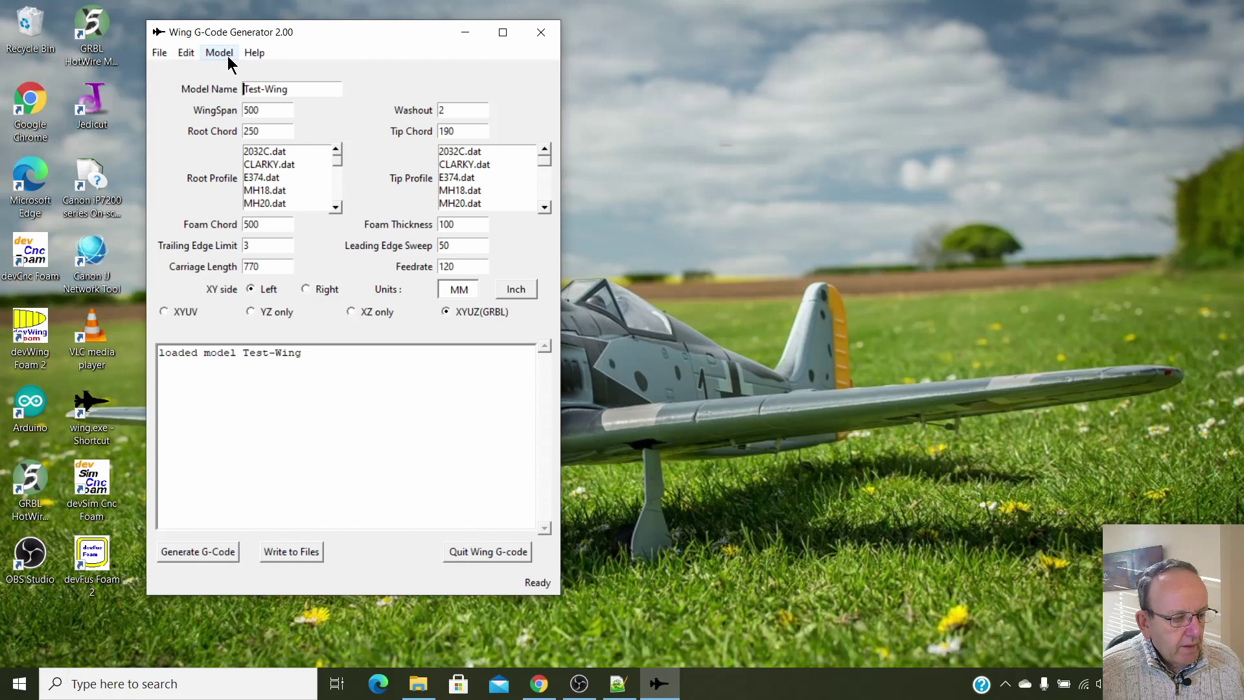
Set the DAT (Airfoils) Directory to the C:\WingGcode\coord folder.
left_click(209, 53)
mouse_move(176, 51)
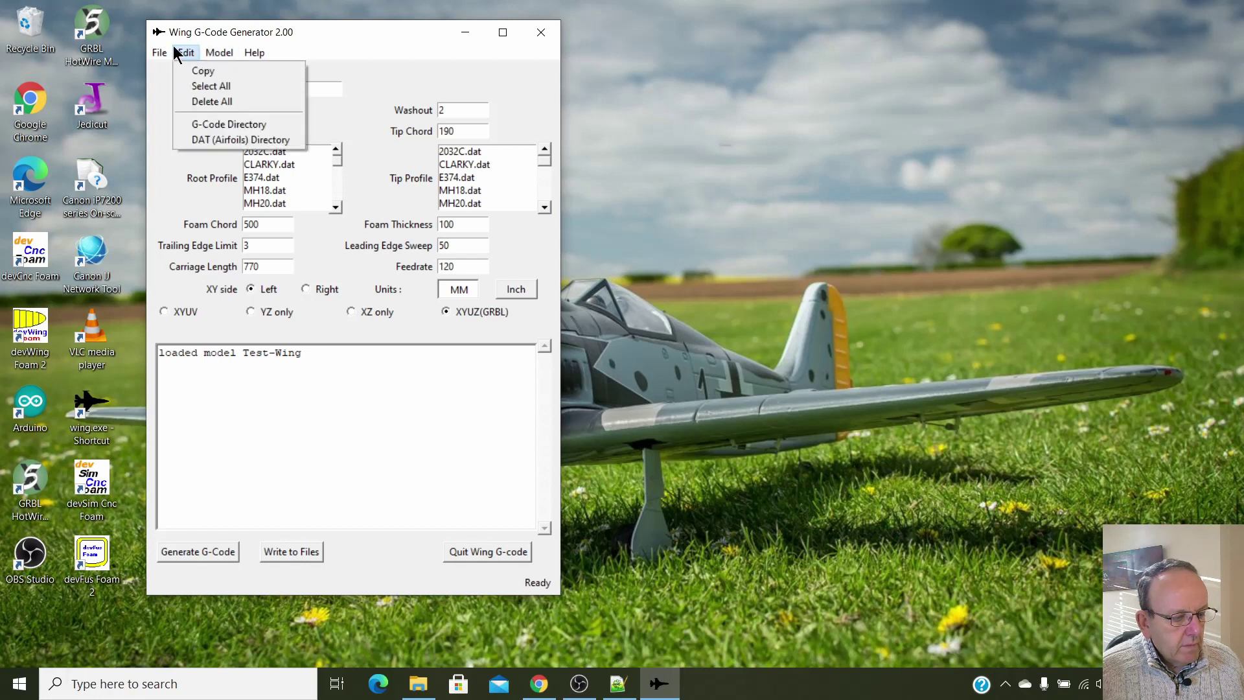
left_click(212, 140)
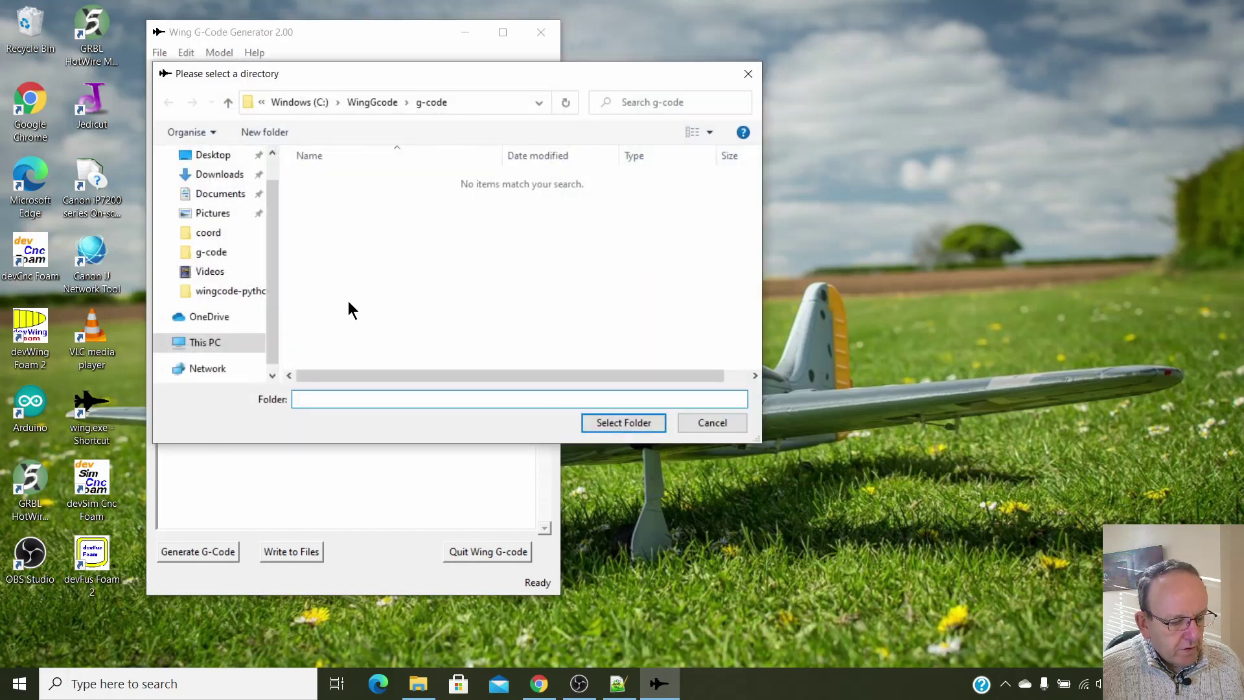
left_click(537, 104)
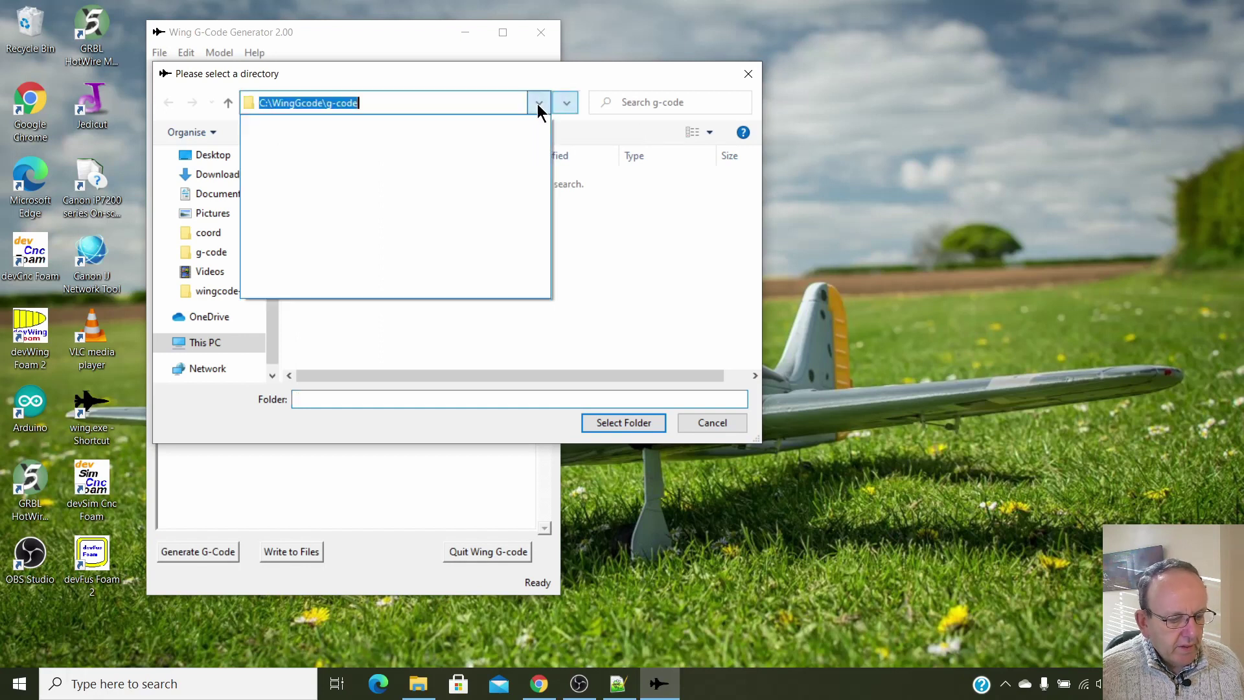
left_click(537, 107)
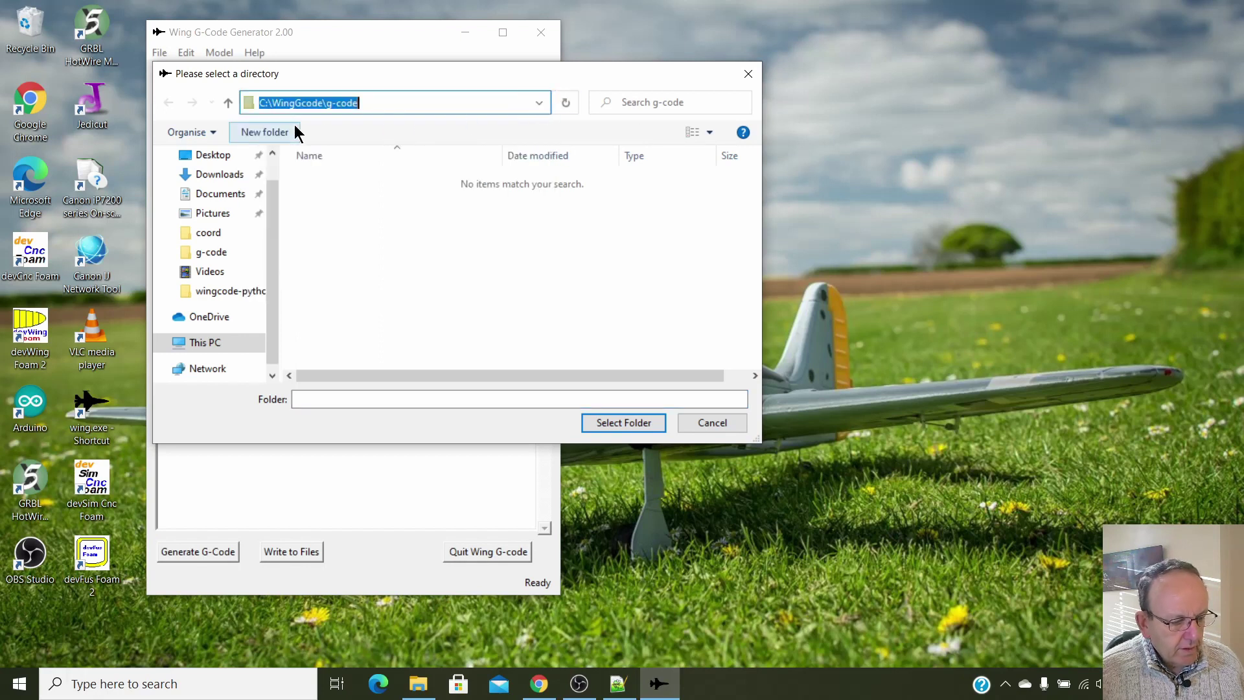
left_click(228, 103)
left_click(331, 183)
double_click(331, 181)
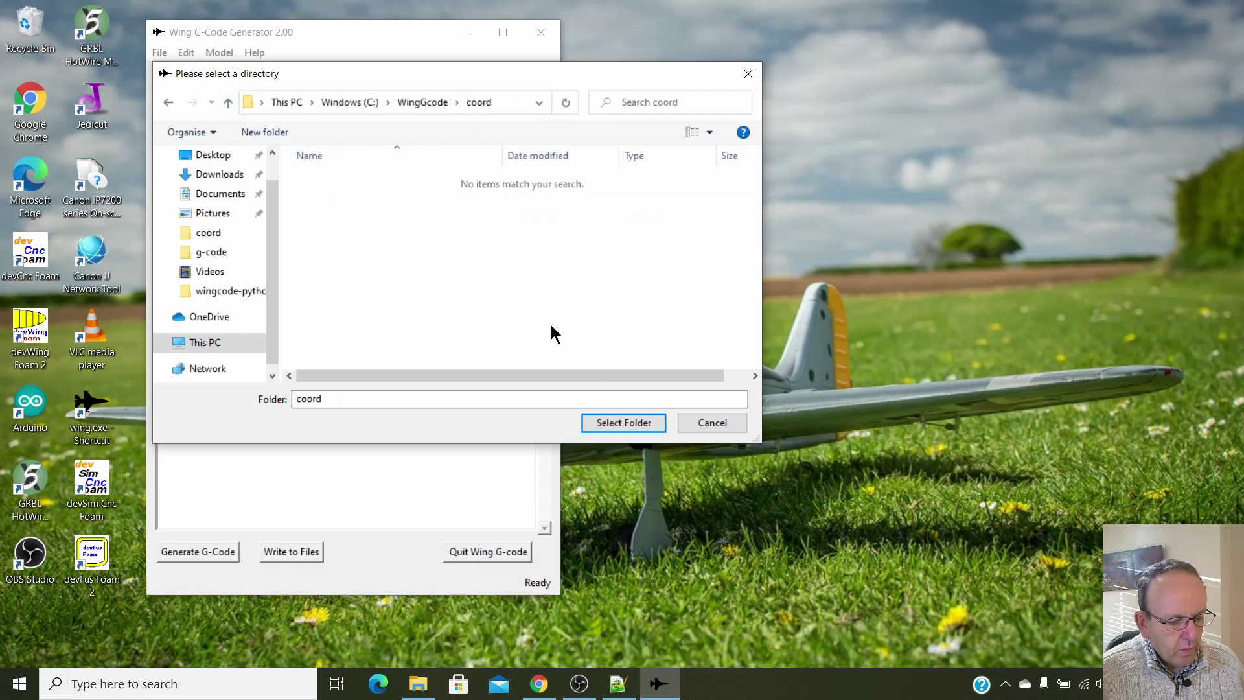
left_click(620, 423)
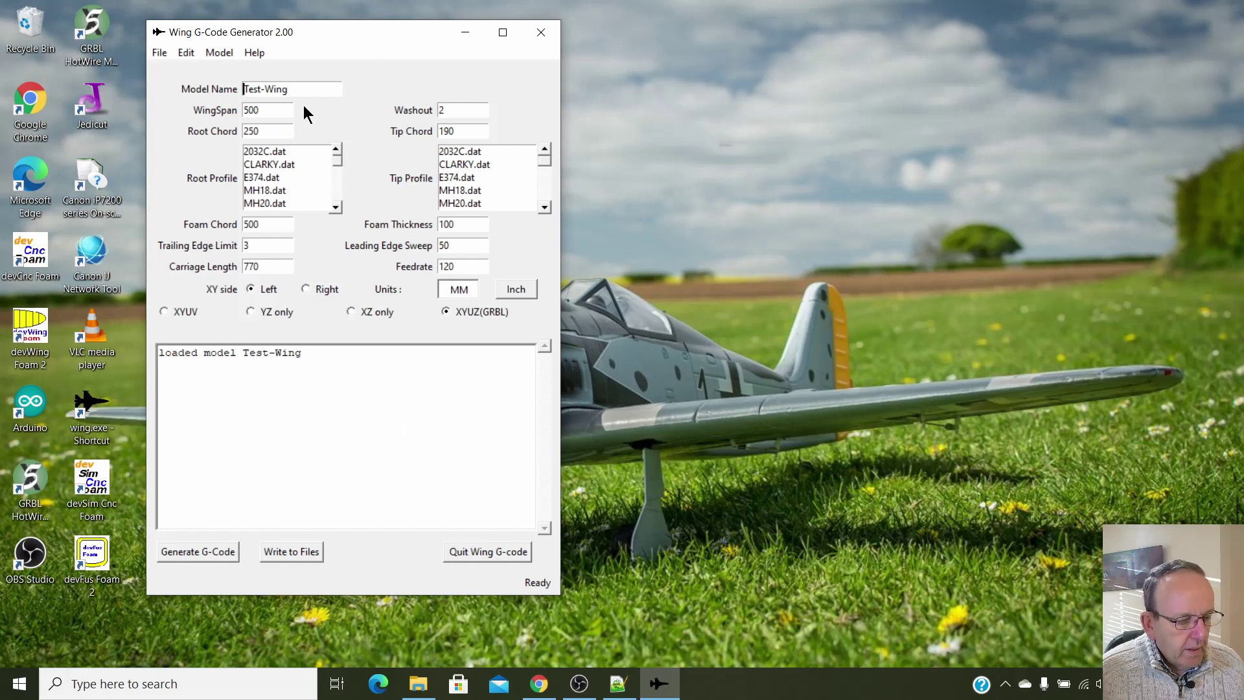
Load the Test-Wing.ini model from the C:\WingGcode\g-code folder.
left_click(218, 55)
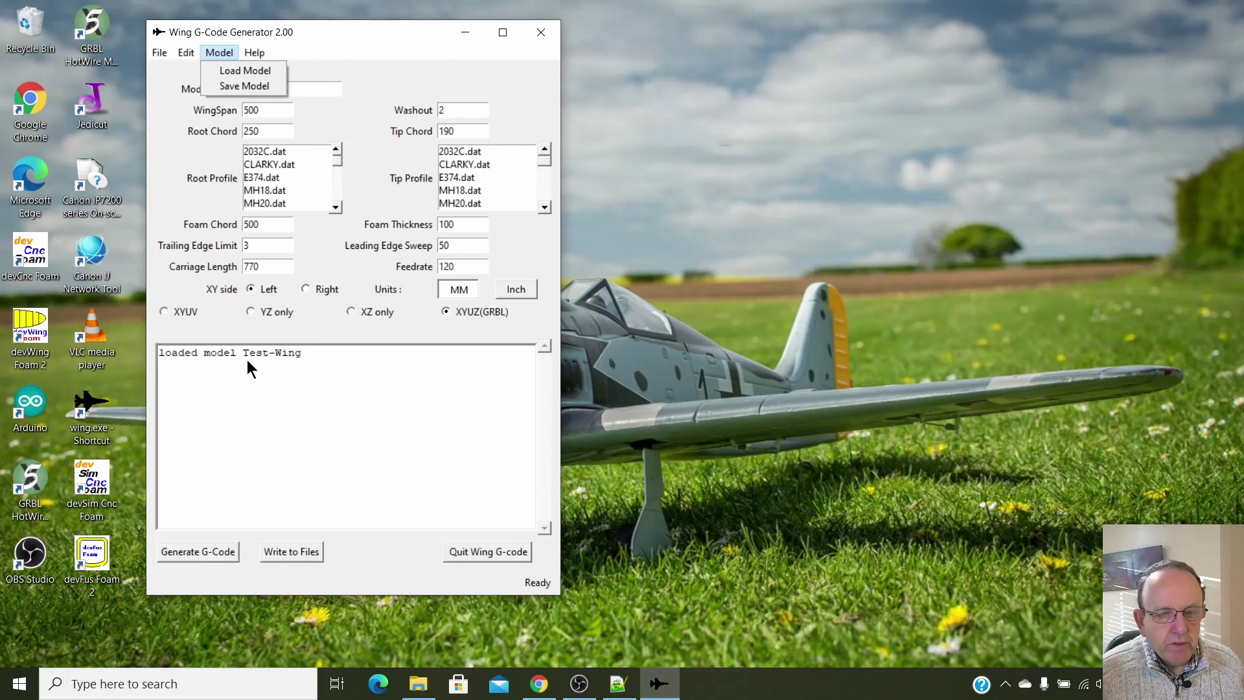
left_click(234, 73)
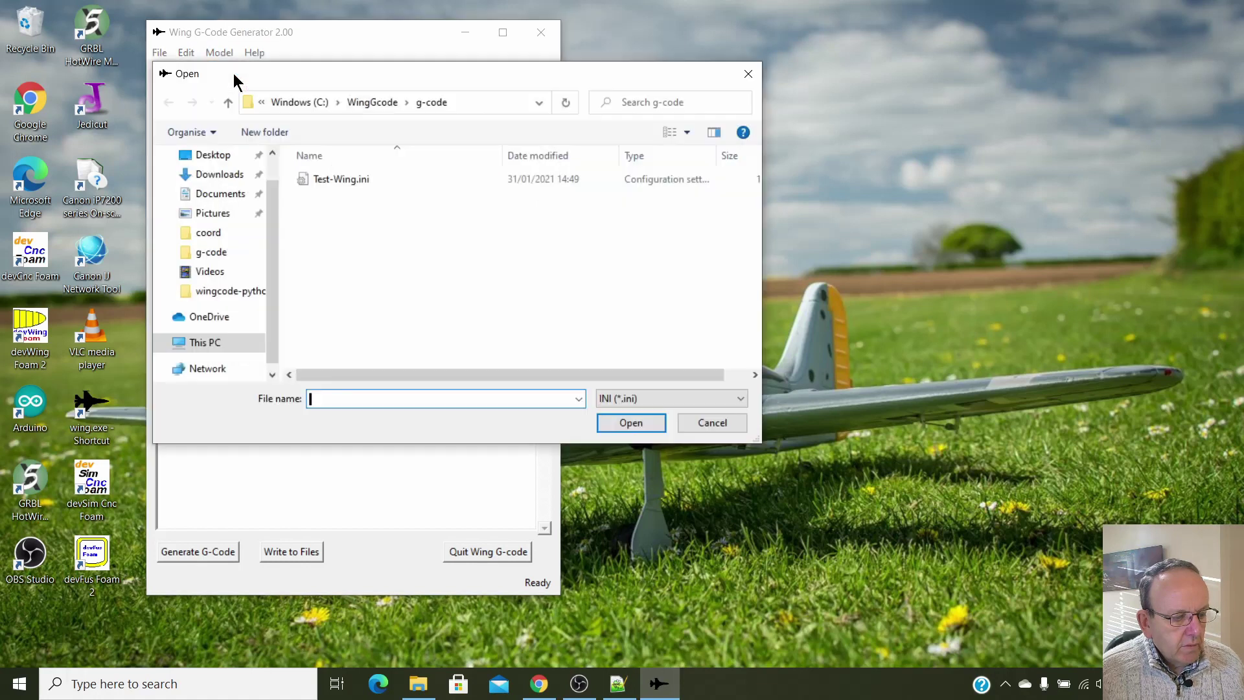
left_click(354, 181)
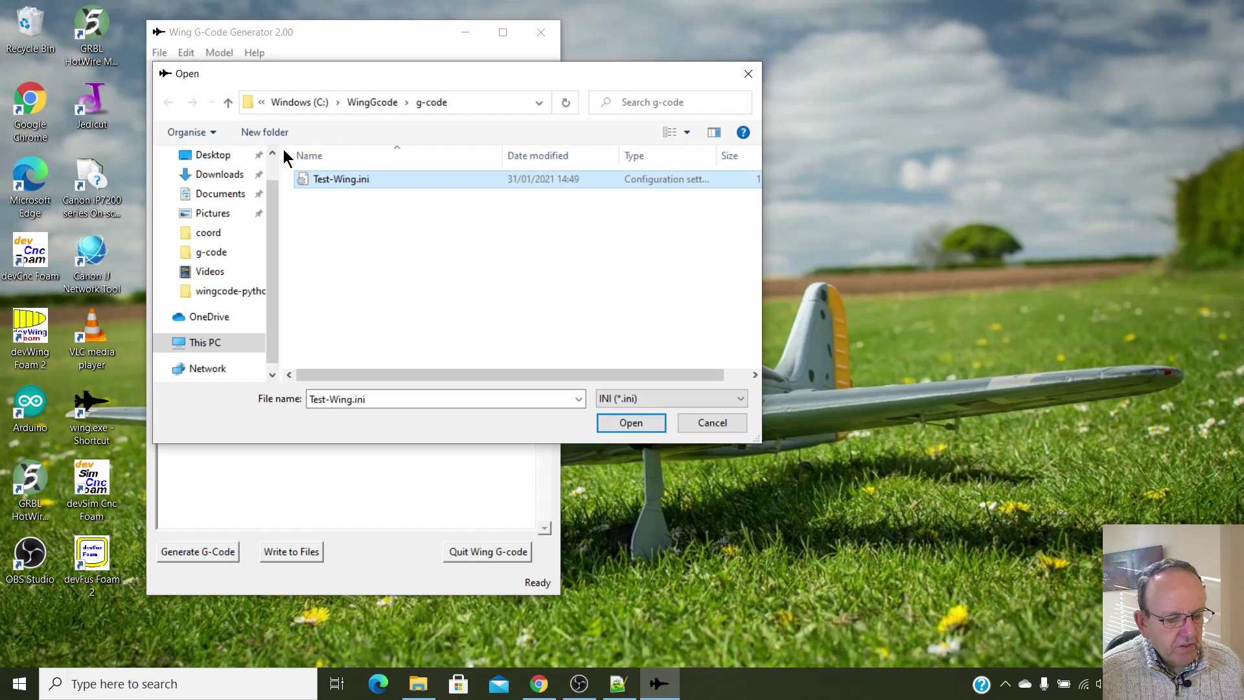
left_click(632, 425)
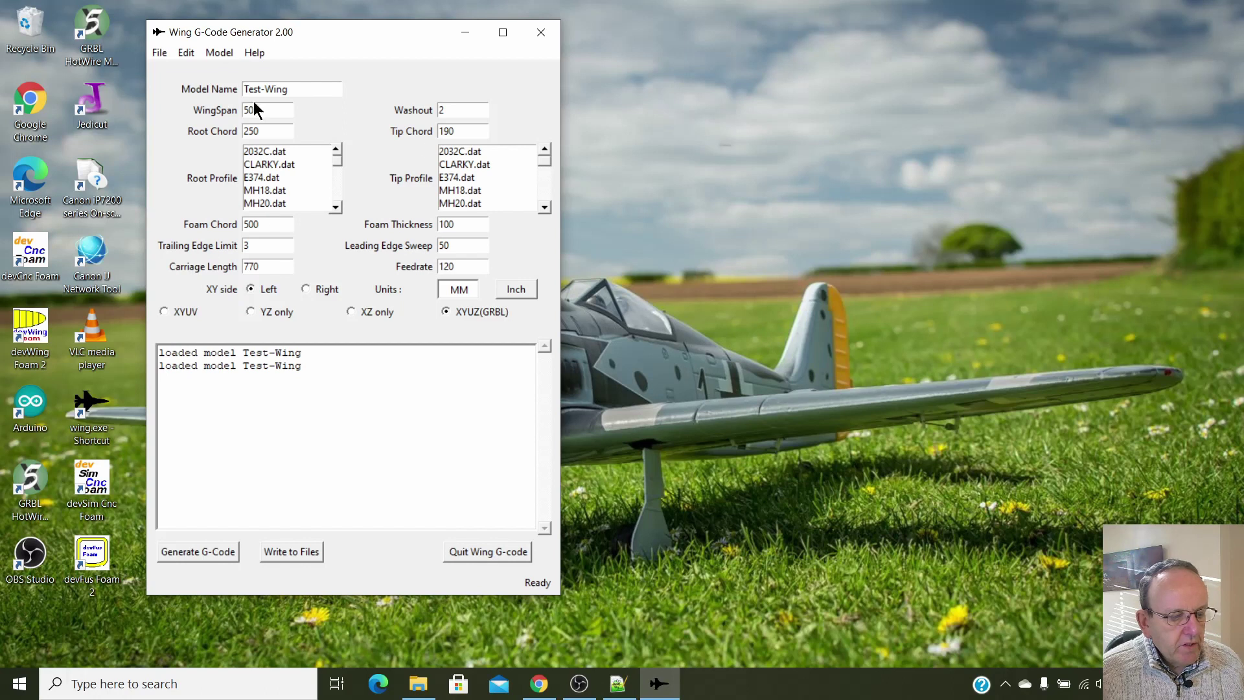
left_click(228, 54)
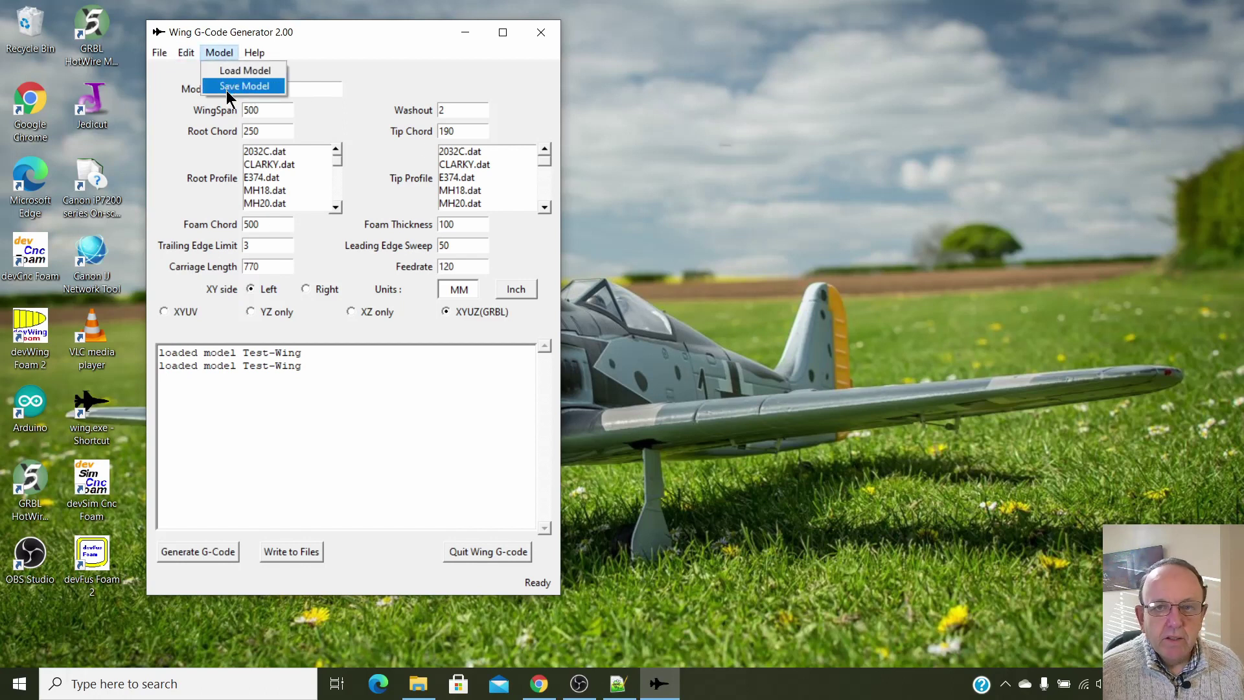
left_click(350, 53)
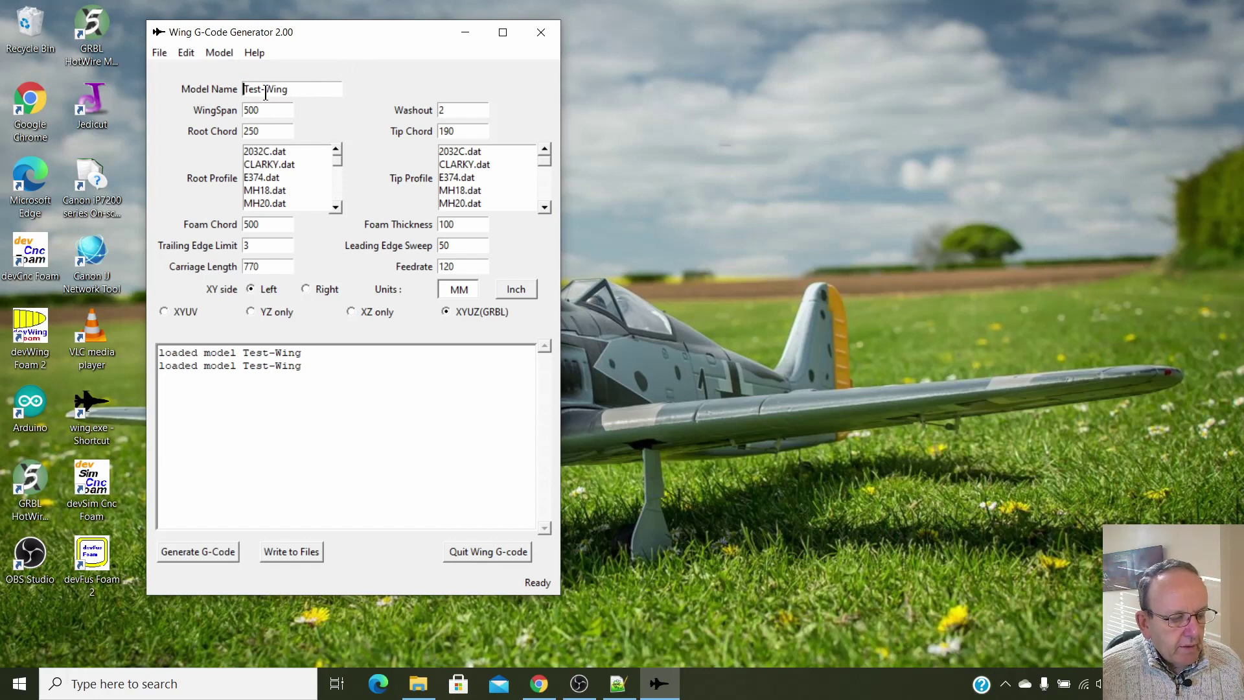
left_click(293, 88)
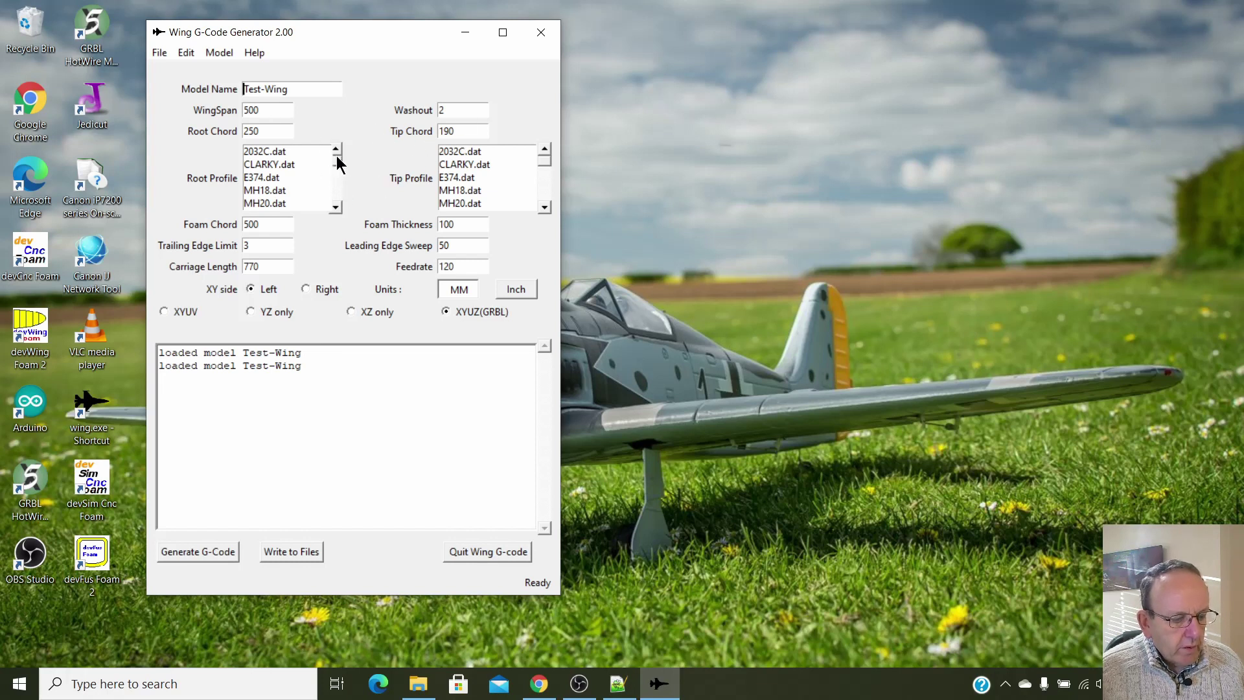
Try to generate the G-code with hq2512.dat selected as both the root and tip profile.
left_click_drag(338, 158, 336, 200)
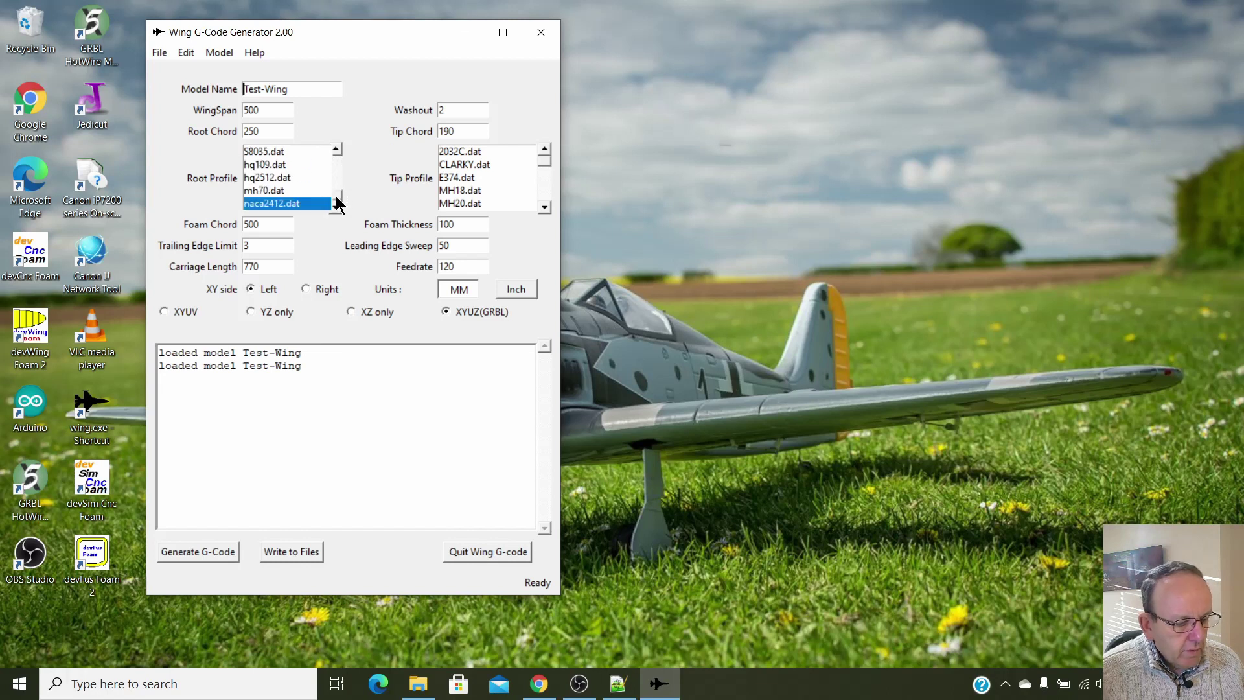
left_click(256, 178)
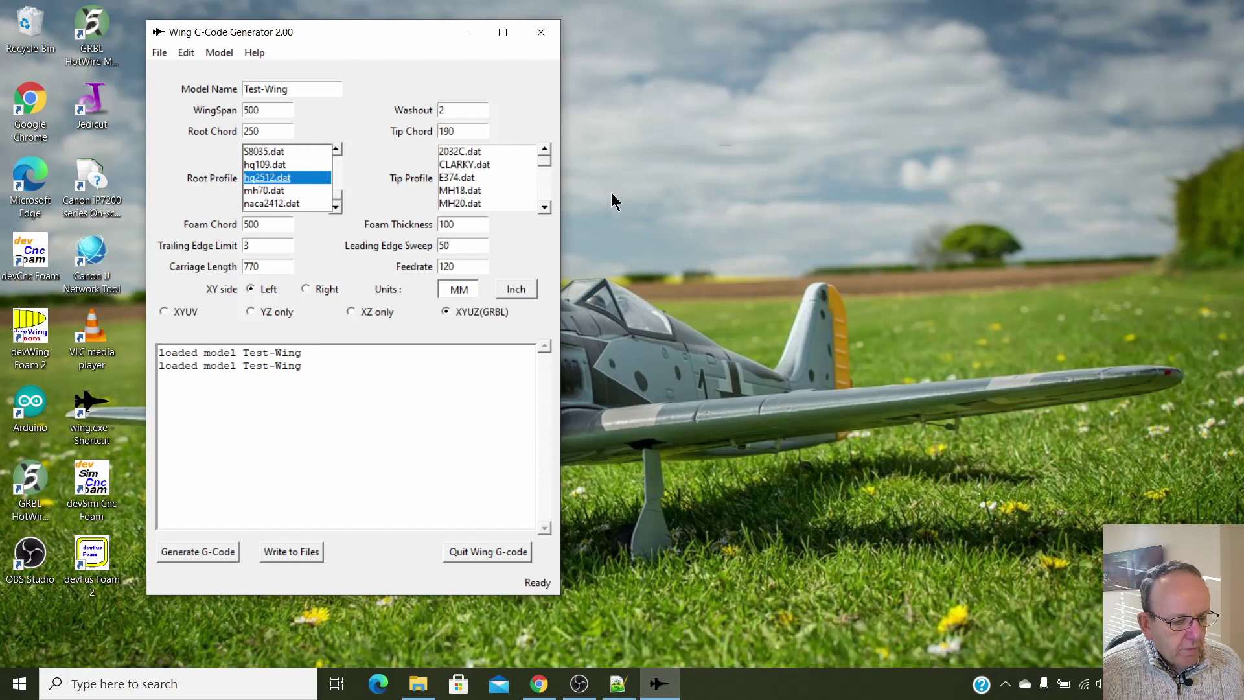
left_click(545, 208)
left_click(544, 207)
left_click(544, 208)
left_click(544, 208)
left_click(544, 207)
left_click(544, 207)
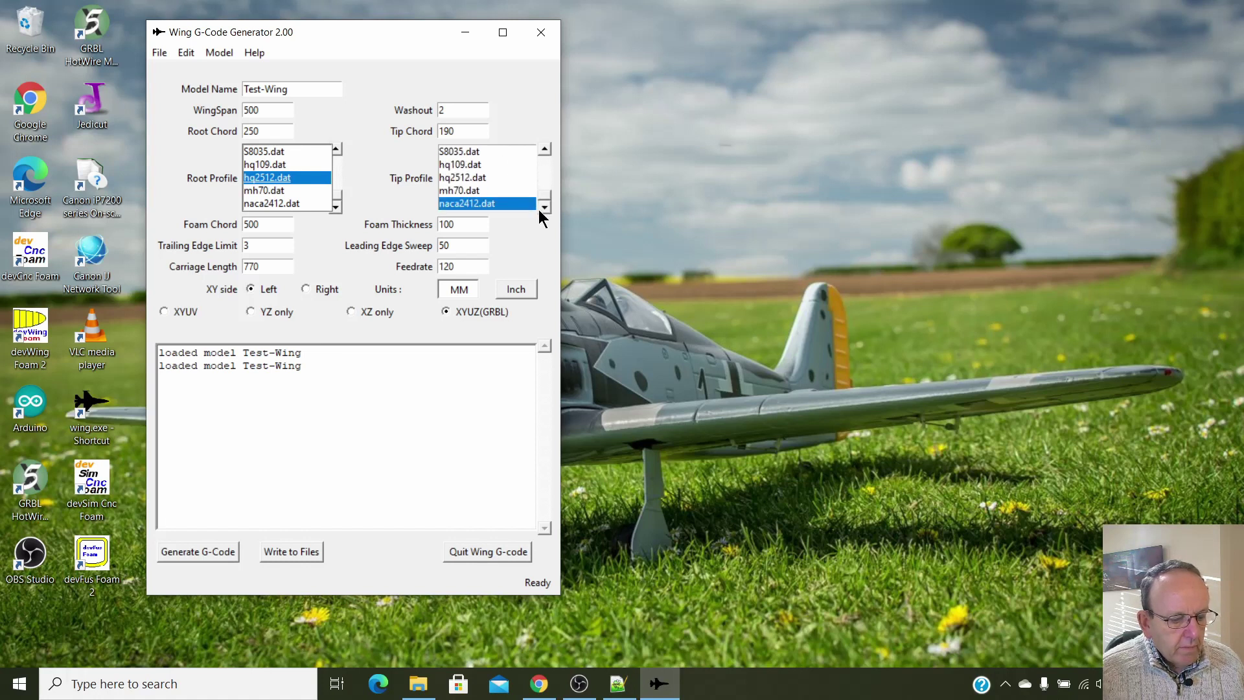
left_click(549, 151)
left_click(550, 150)
left_click(550, 150)
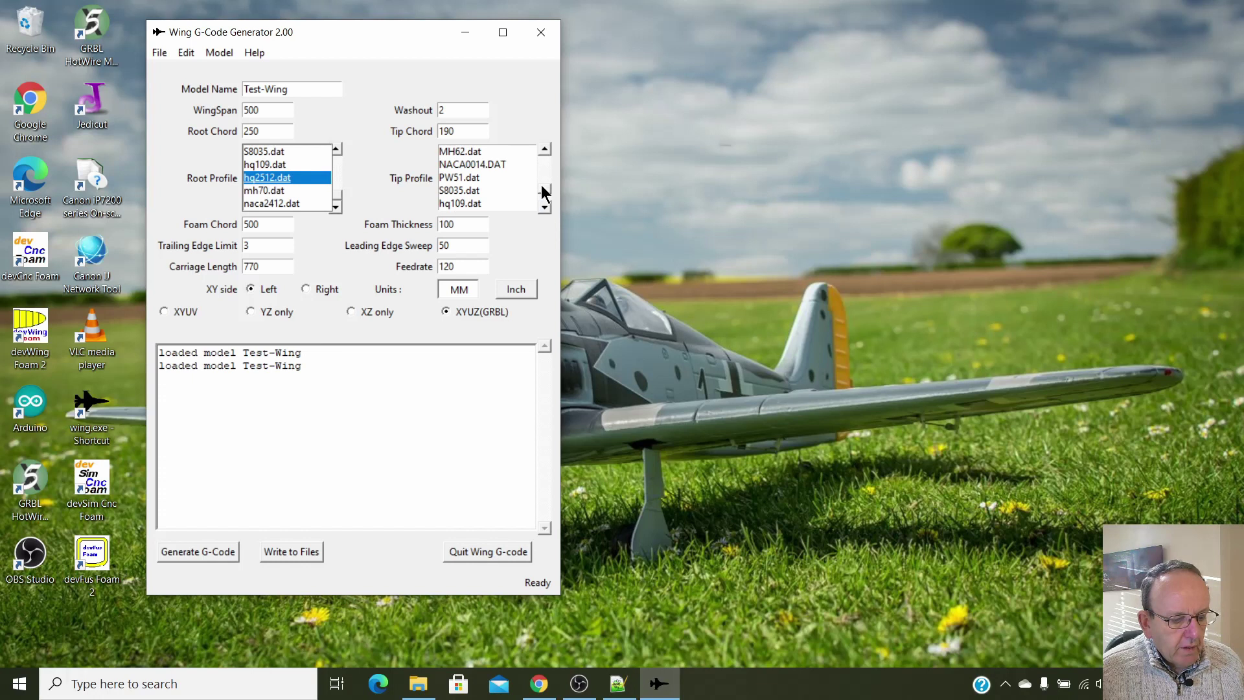
left_click(544, 207)
left_click(544, 206)
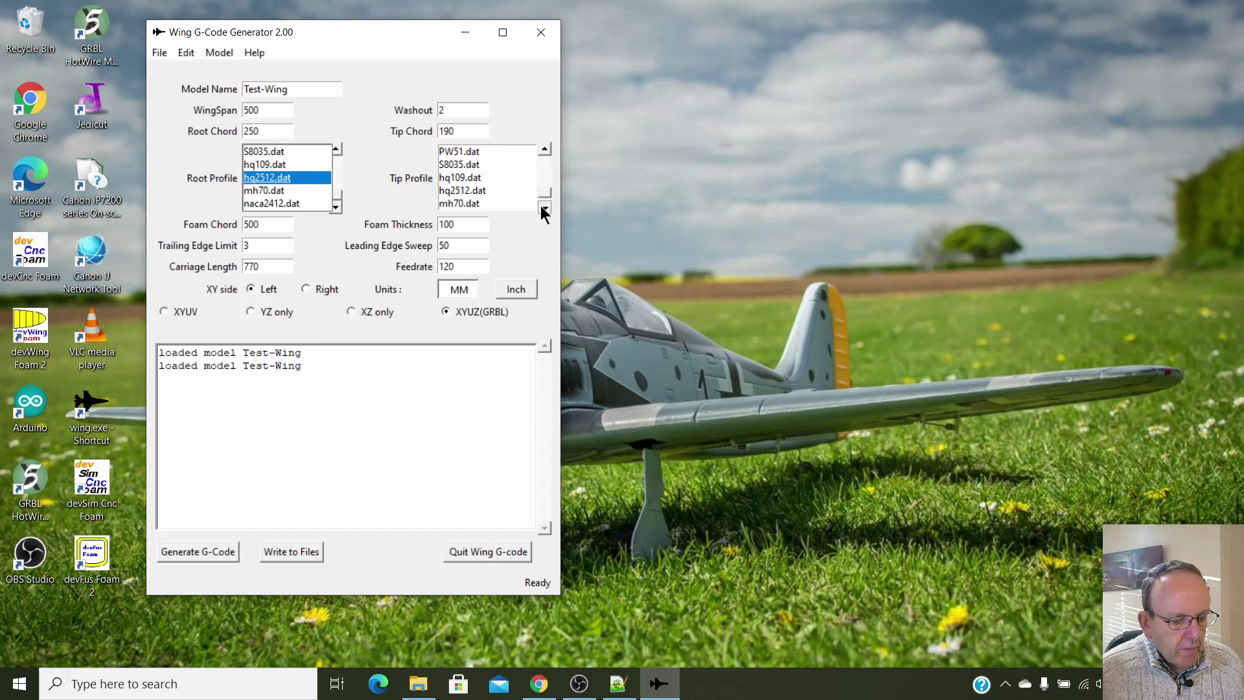
left_click(463, 190)
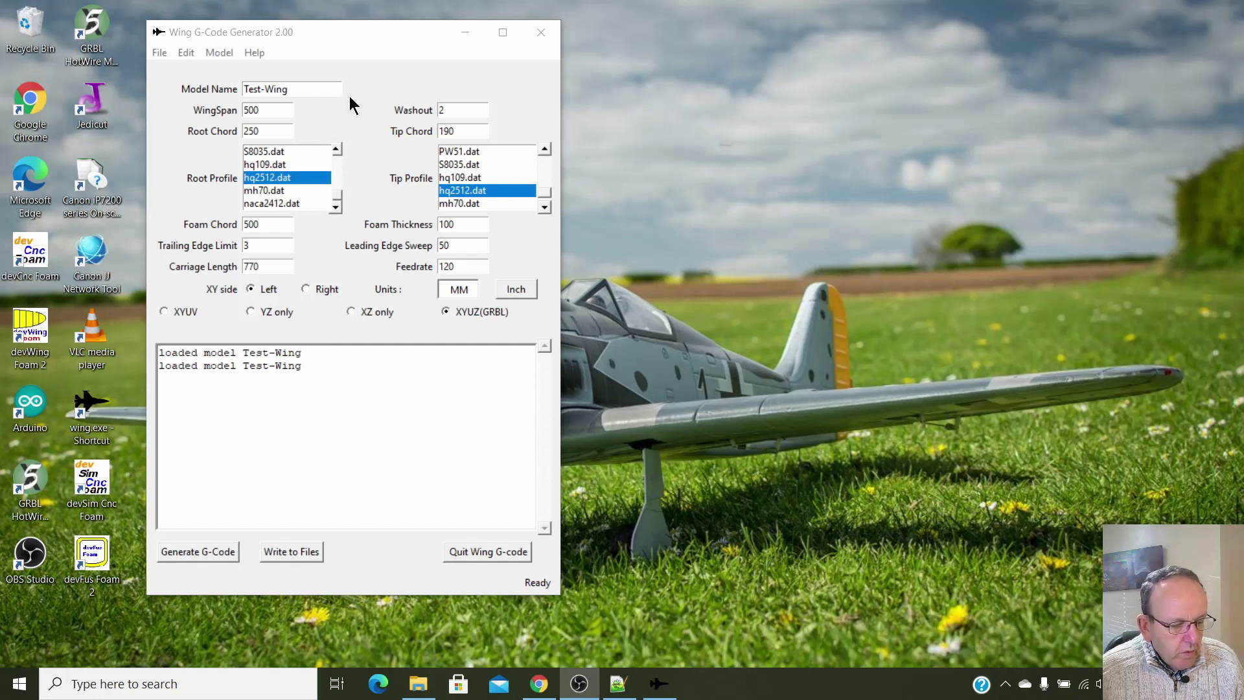
left_click(209, 552)
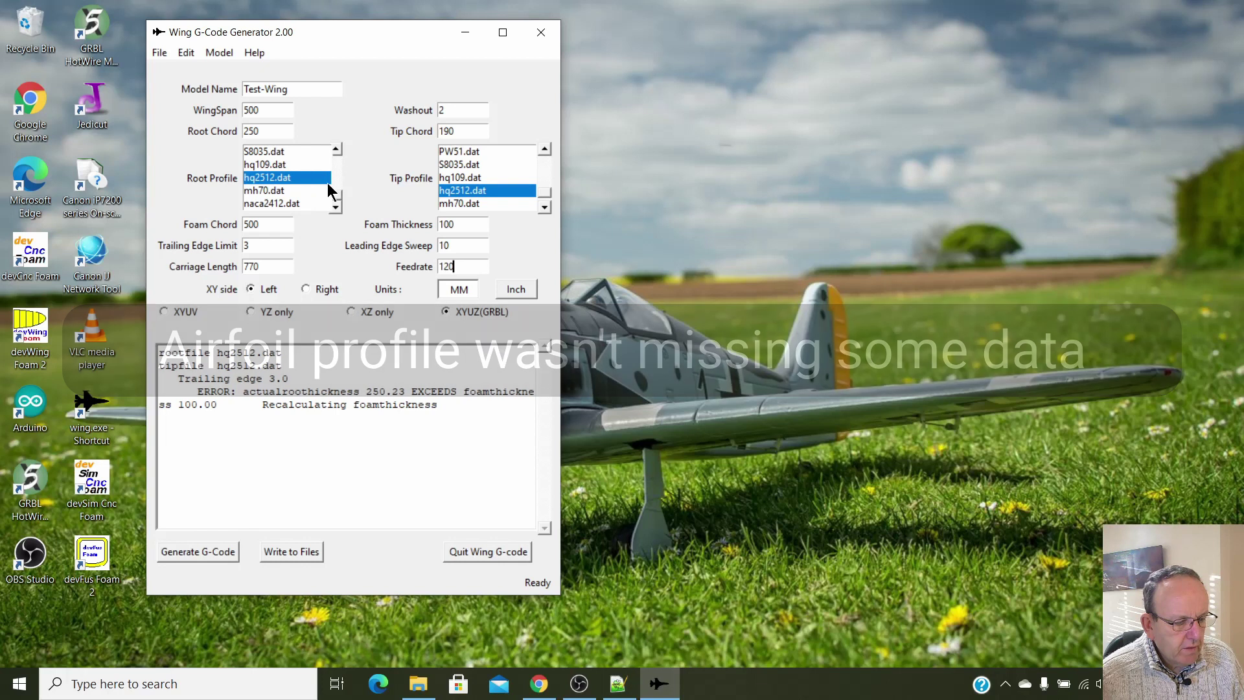
Select MH45.dat as the root profile.
scroll(332, 148, "up", 4)
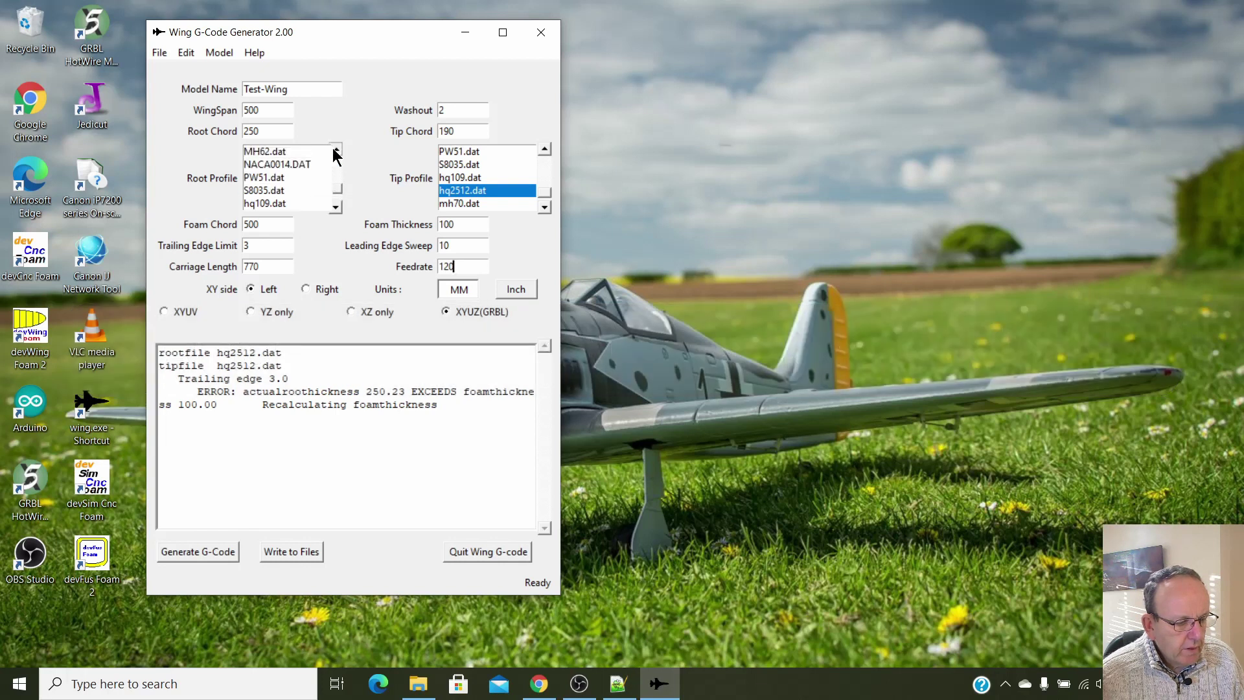
scroll(333, 149, "up", 4)
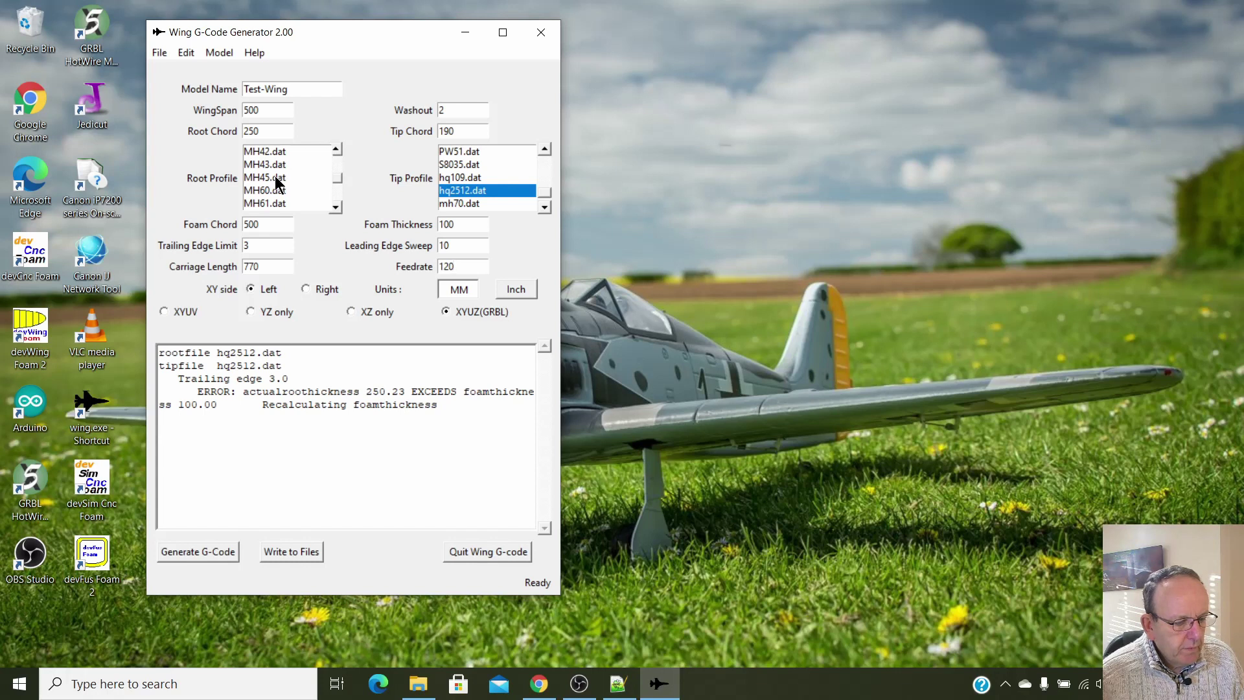
left_click(285, 178)
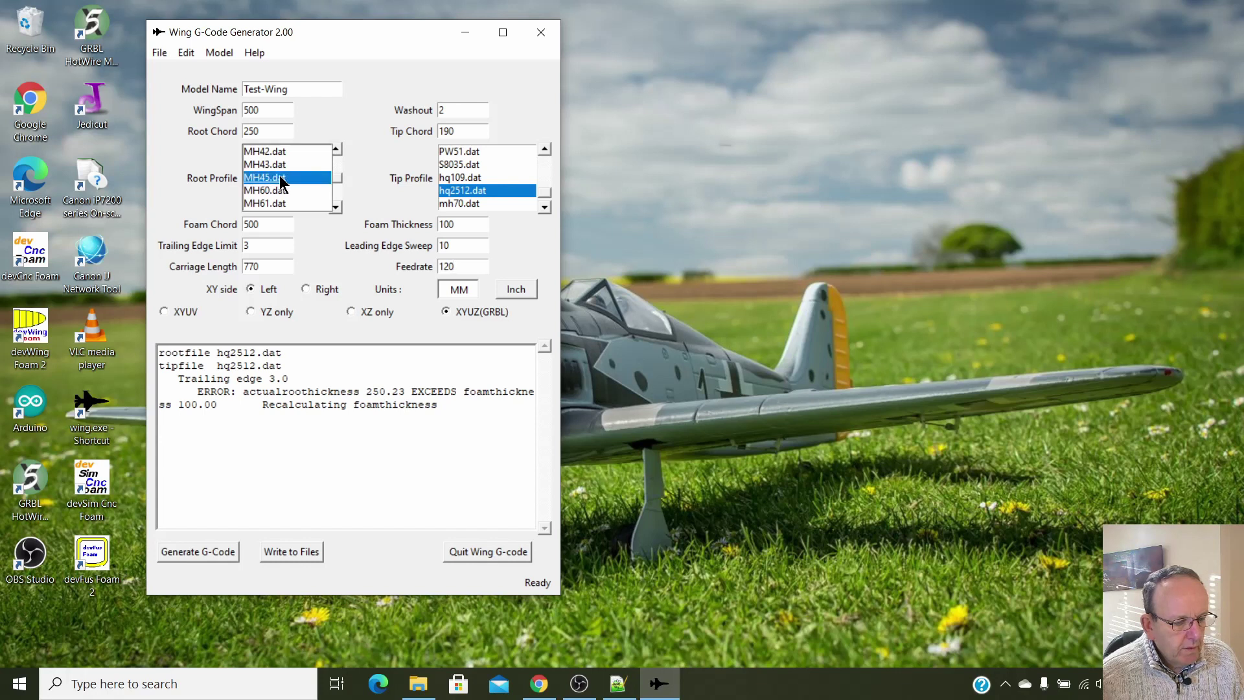
Select MH45.dat as the tip profile.
left_click(545, 149)
left_click(545, 149)
left_click(543, 208)
left_click(543, 208)
left_click(543, 208)
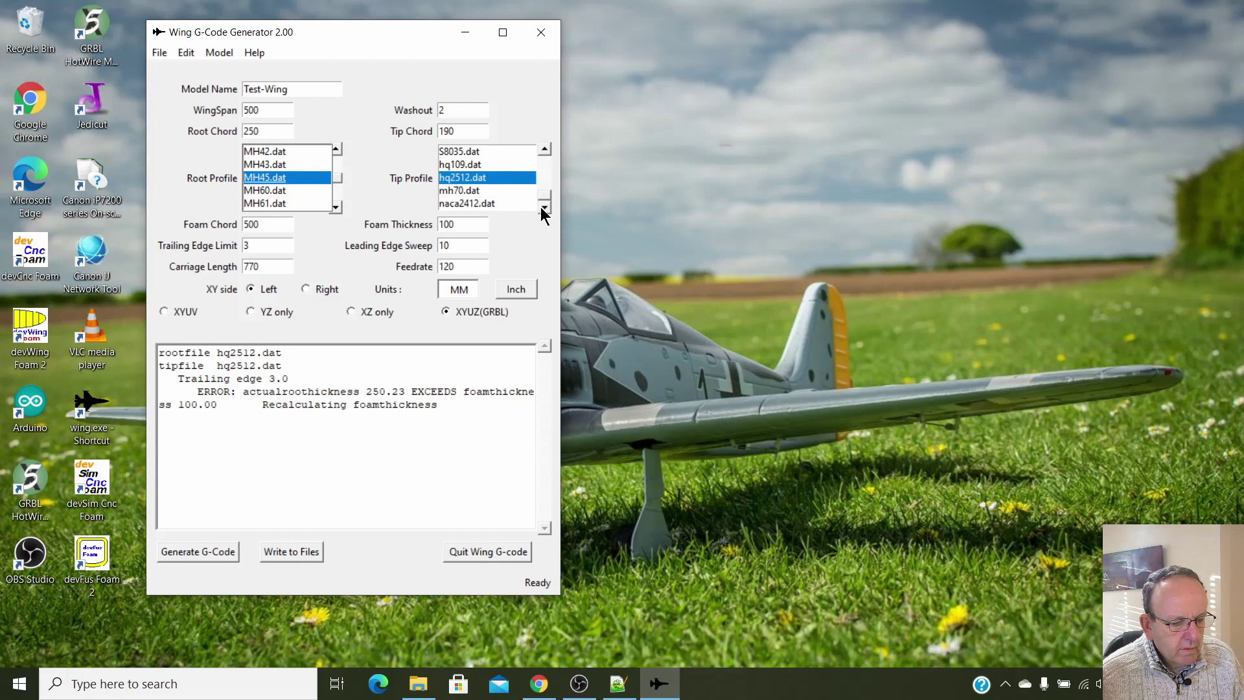
left_click(544, 149)
left_click(545, 149)
left_click(544, 149)
left_click(544, 149)
left_click(544, 149)
left_click(545, 149)
left_click(544, 149)
left_click(460, 165)
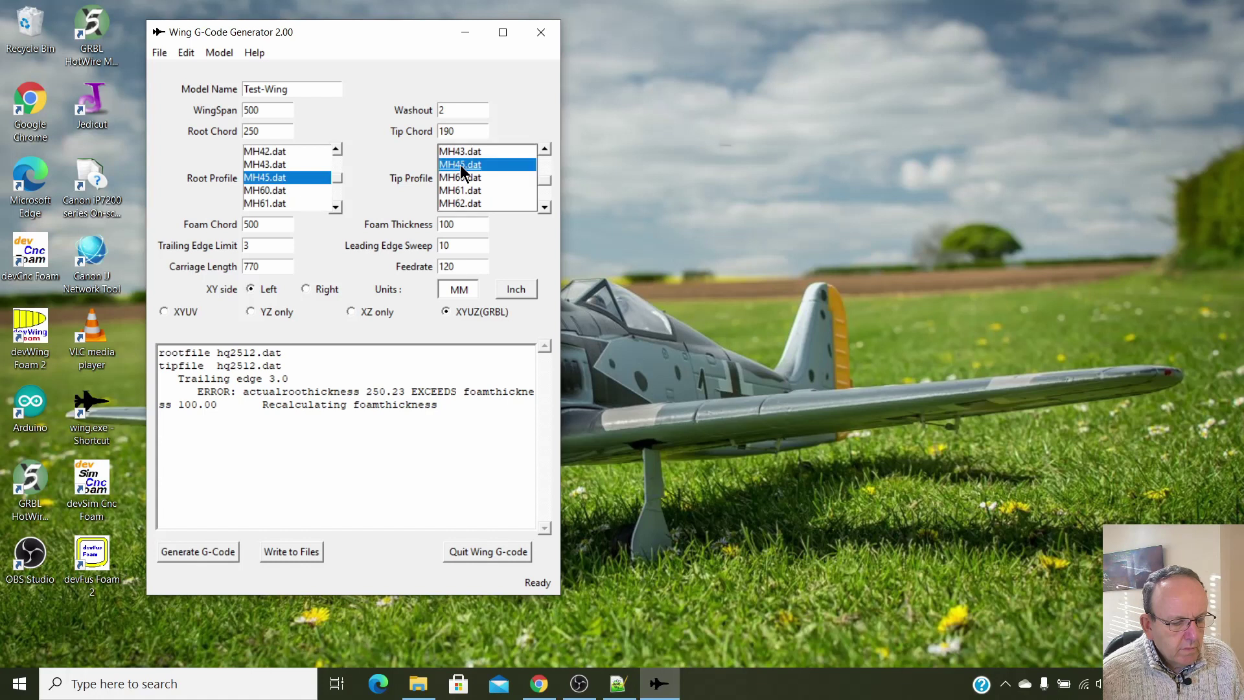
Generate the wing G-code, review the calculation output and write the G-code to files.
left_click(194, 552)
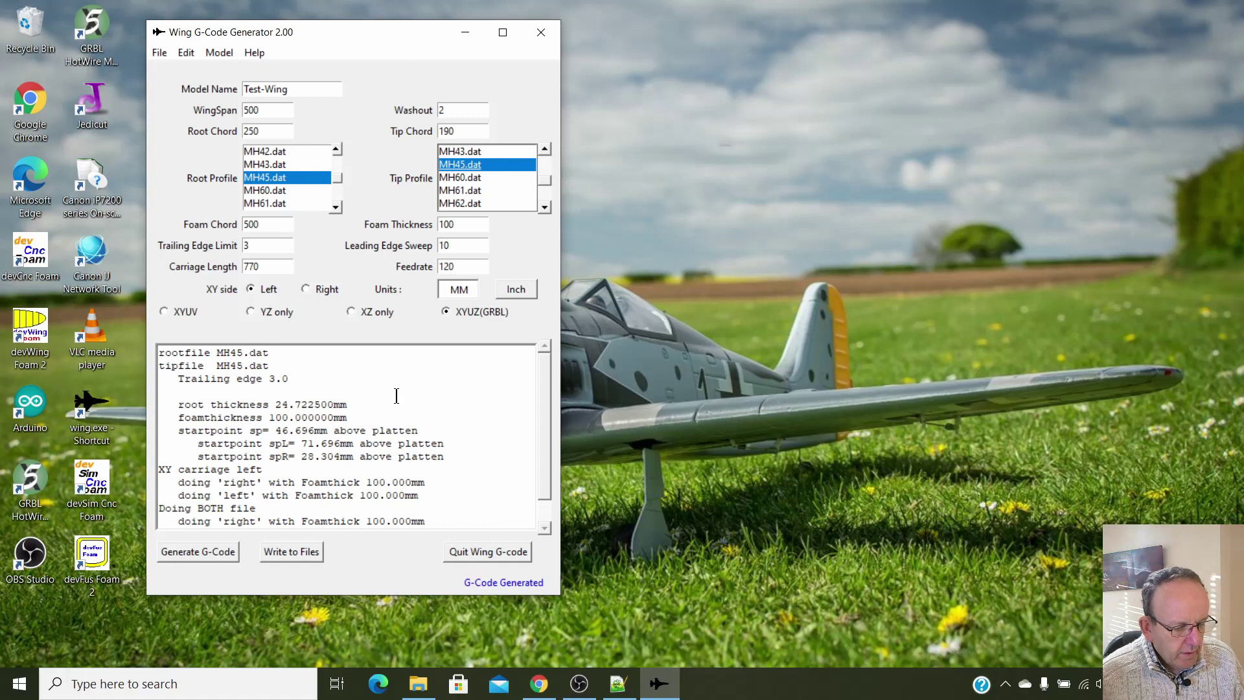
scroll(397, 404, "down", 1)
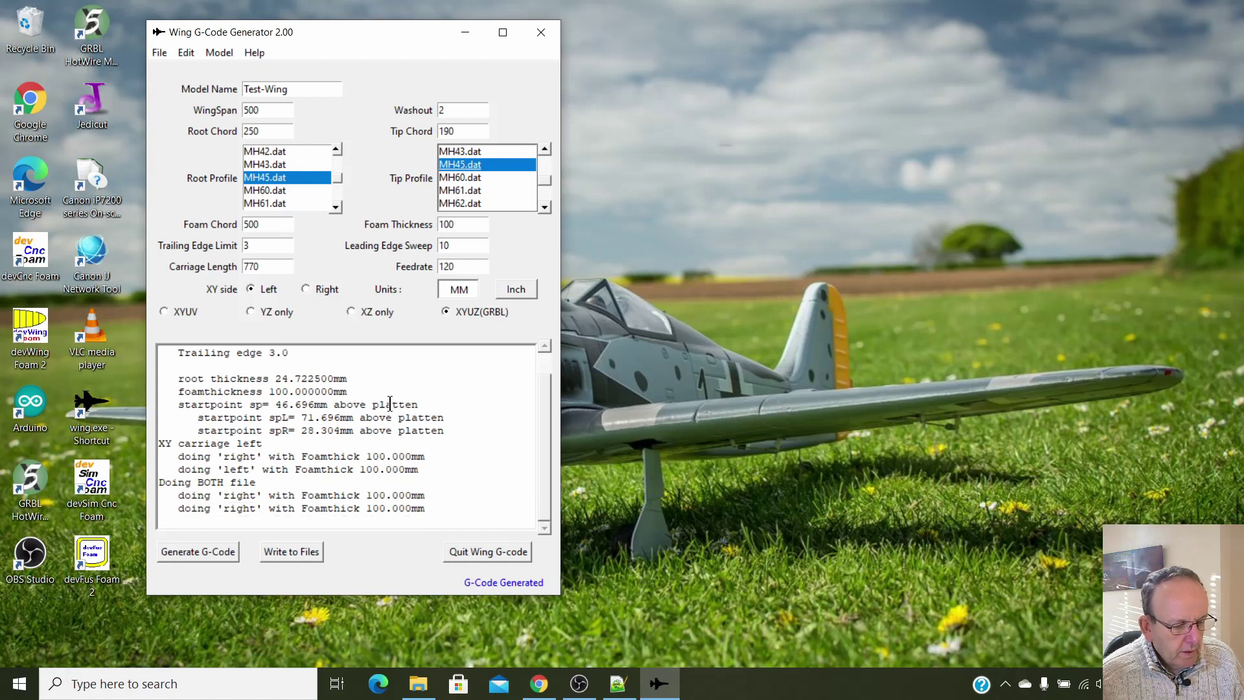
scroll(391, 397, "up", 1)
scroll(391, 399, "down", 1)
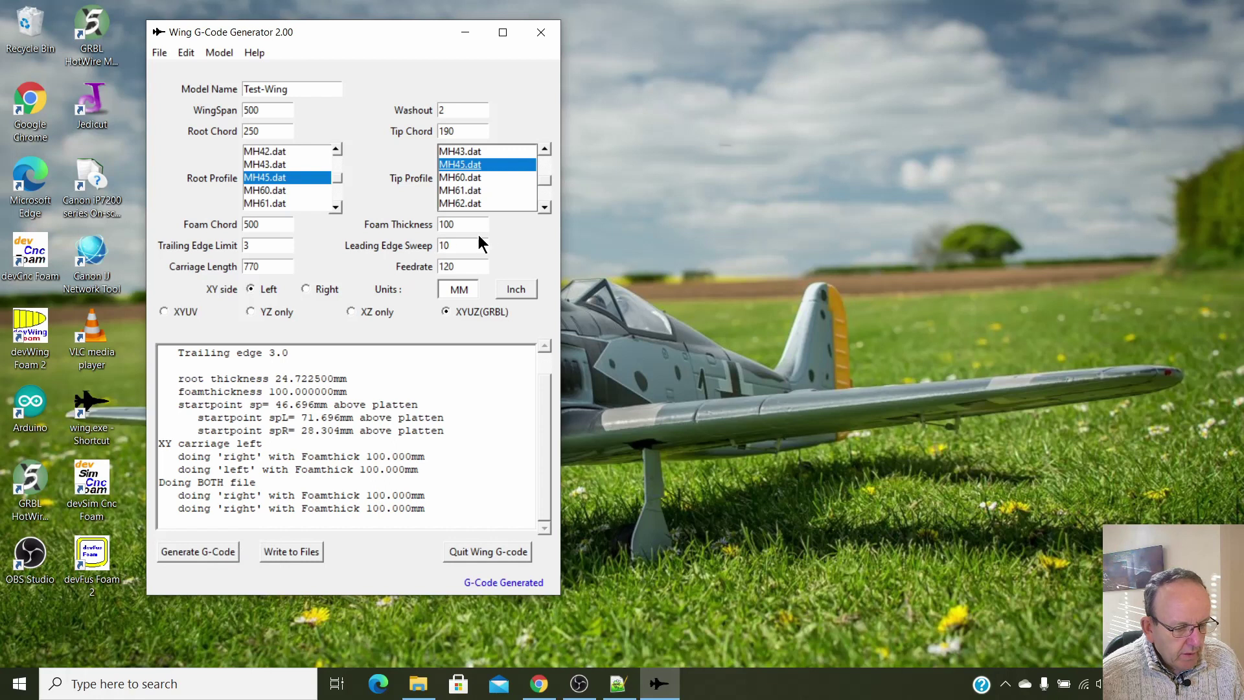
left_click(301, 551)
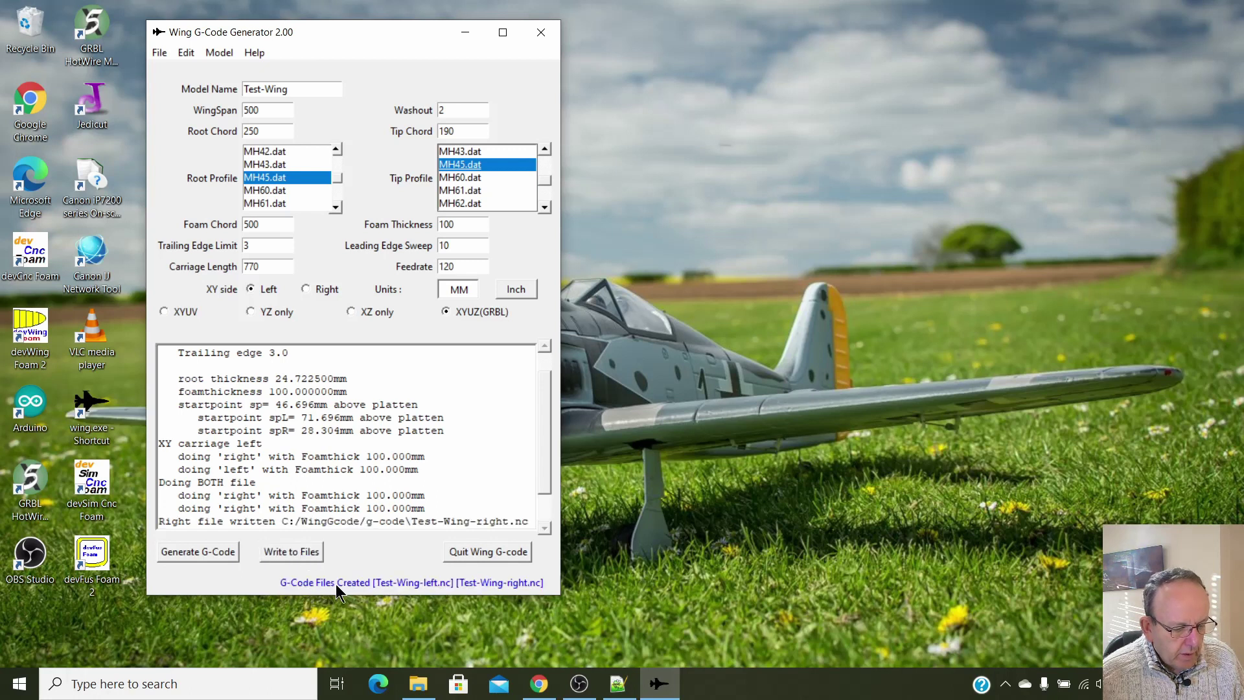
Switch to File Explorer, open the C:\WingGcode\g-code folder and sort its files by date modified, newest first.
left_click(415, 690)
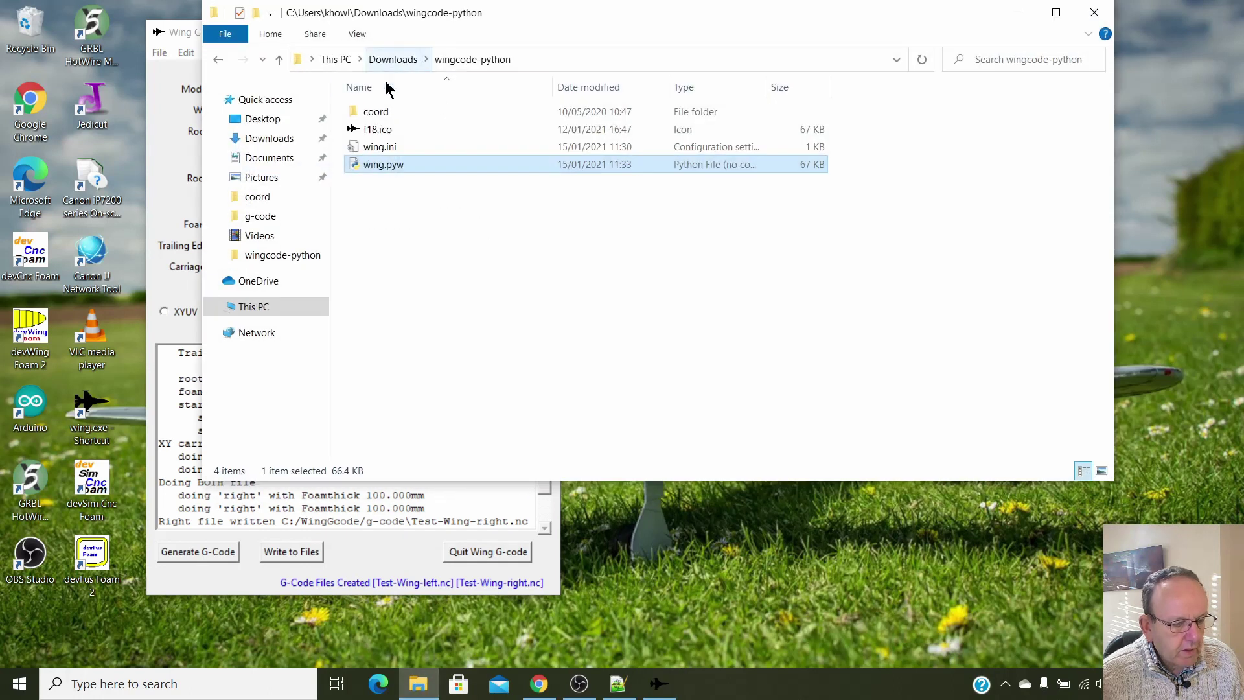
left_click(275, 303)
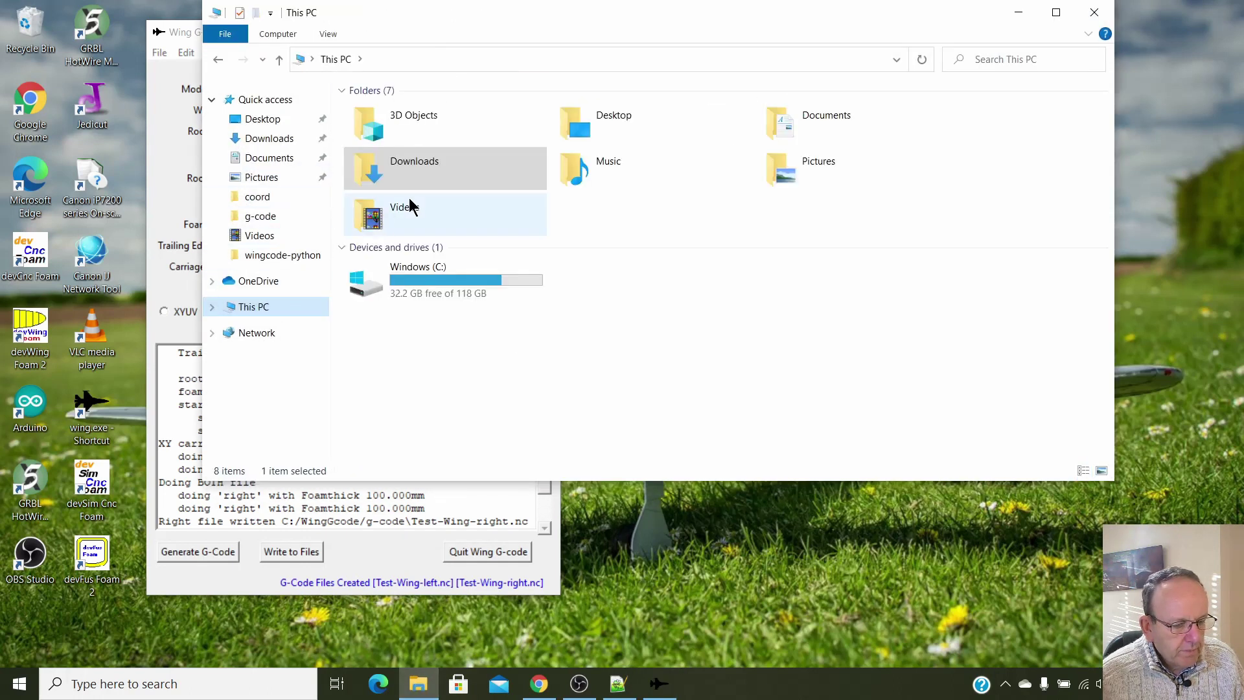
double_click(442, 283)
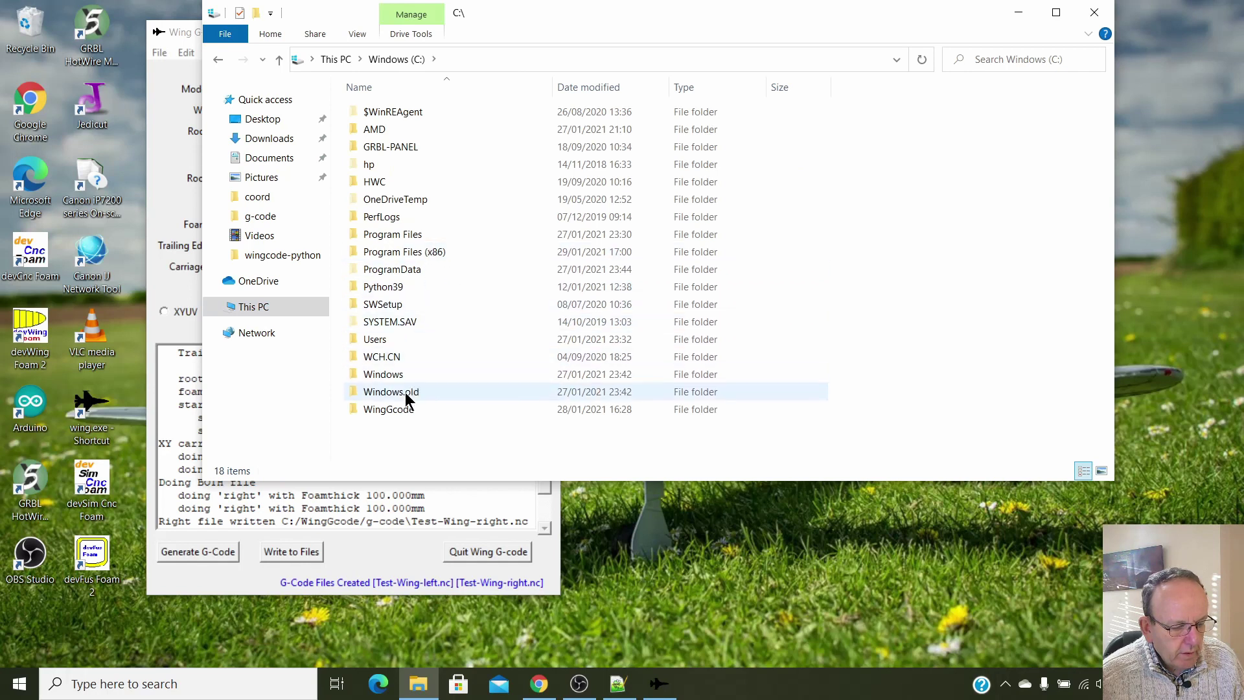
double_click(406, 407)
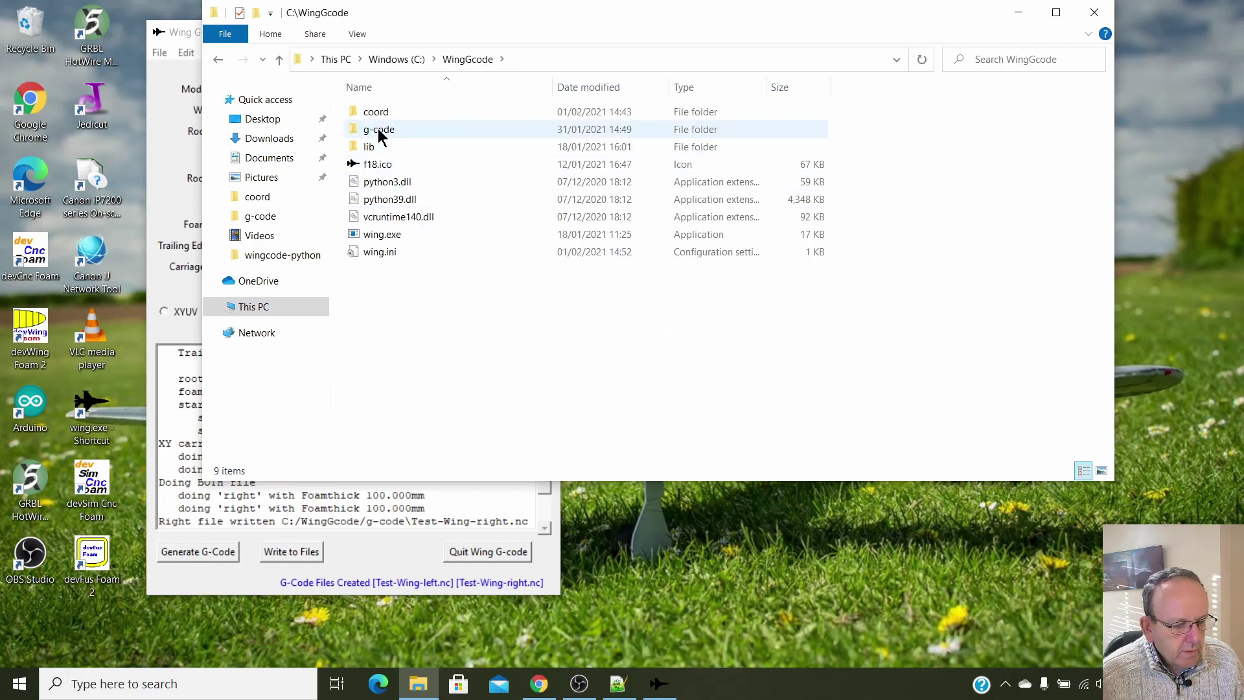
double_click(378, 128)
left_click(581, 84)
left_click(581, 84)
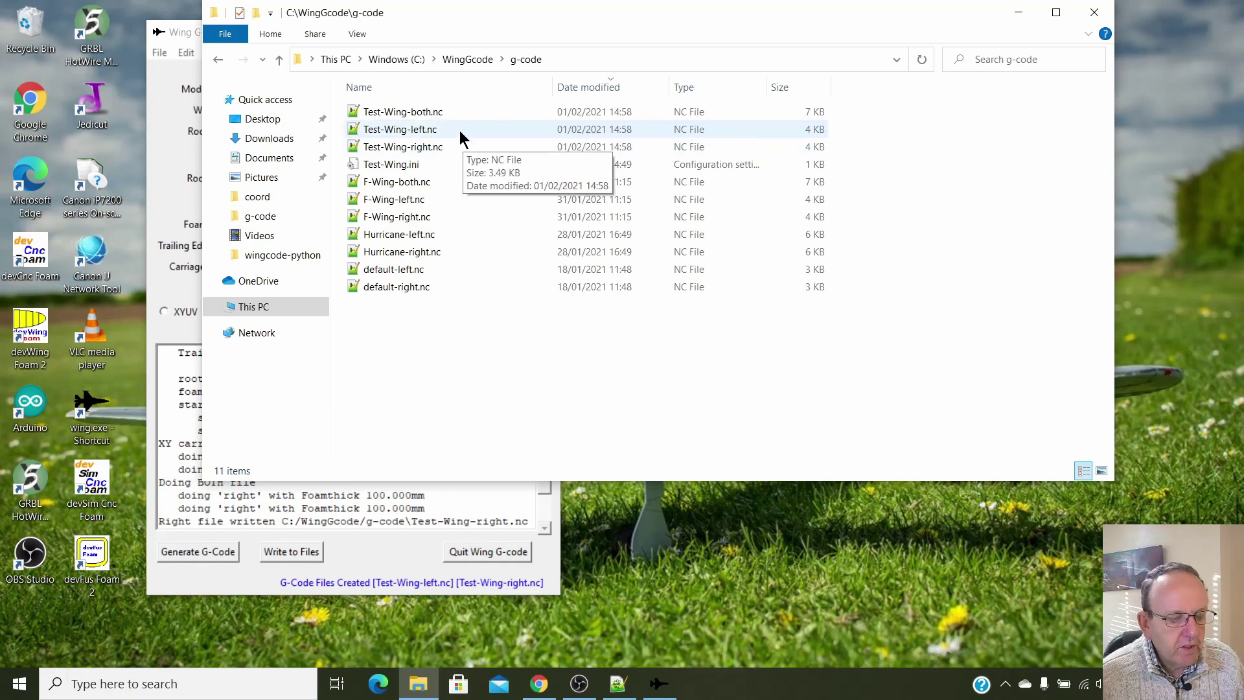
Open Test-Wing-left.nc in Notepad++, reload the modified file and review its header parameters and profile coordinates.
double_click(424, 128)
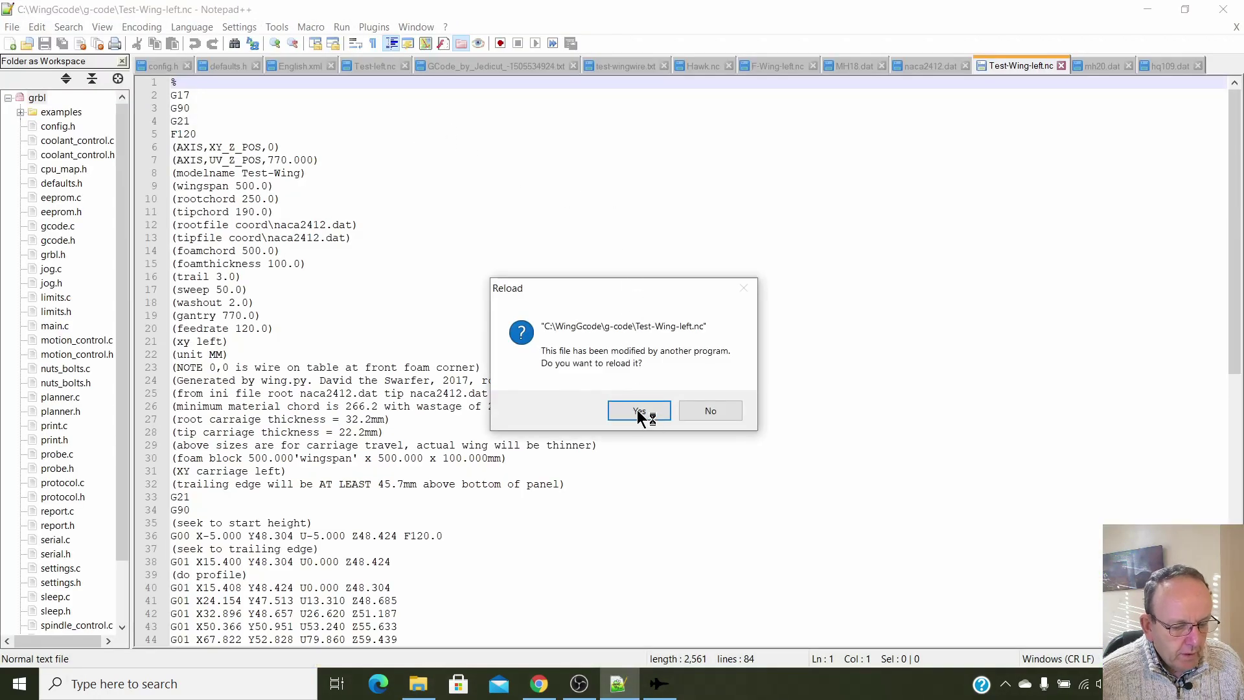
left_click(639, 411)
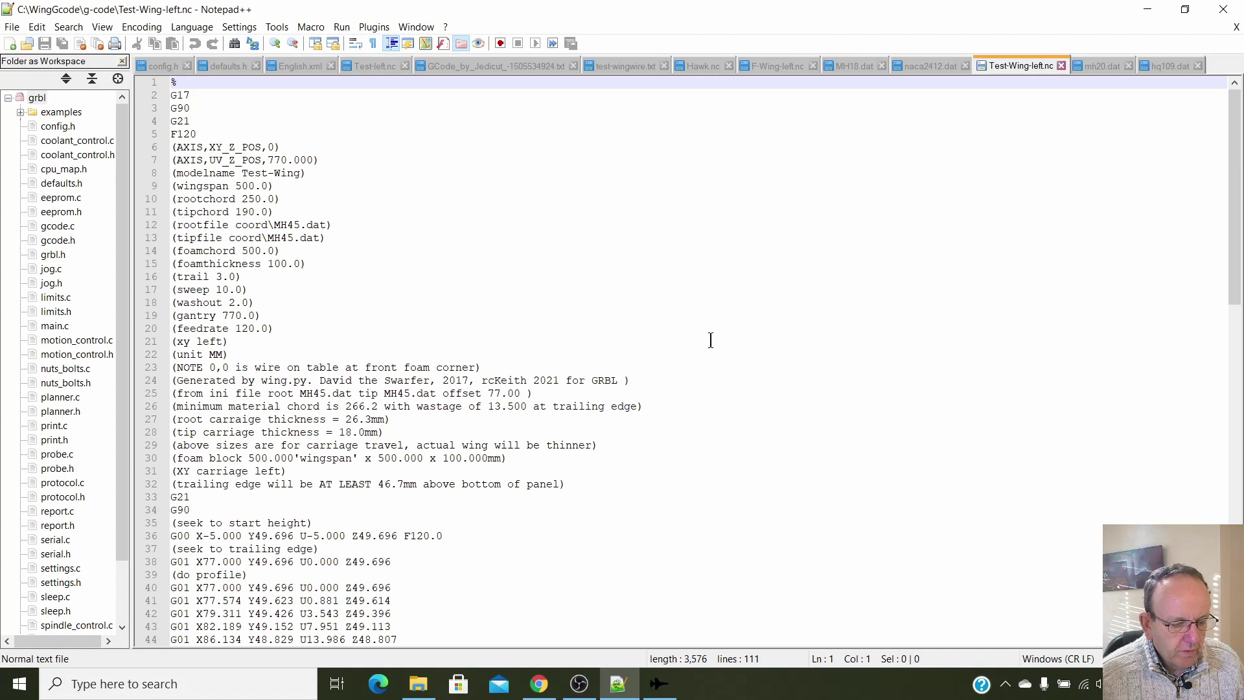
scroll(719, 335, "down", 2)
scroll(719, 335, "down", 3)
scroll(718, 345, "down", 15)
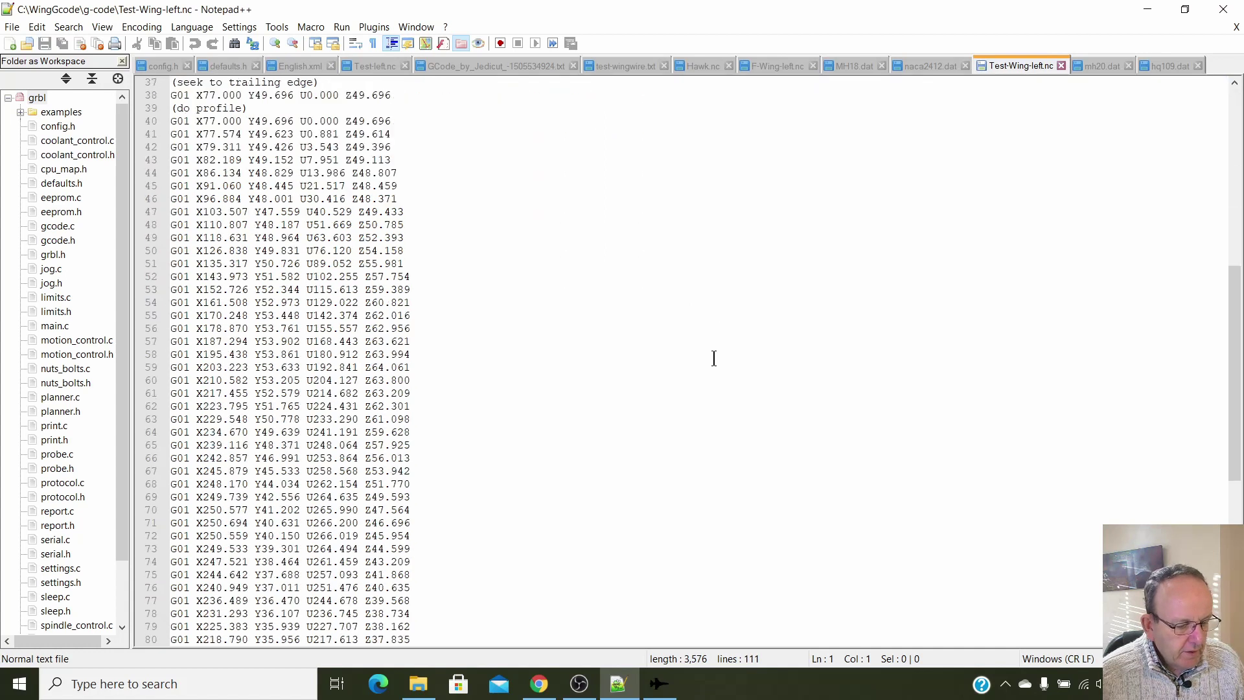
scroll(719, 344, "up", 7)
scroll(719, 343, "up", 15)
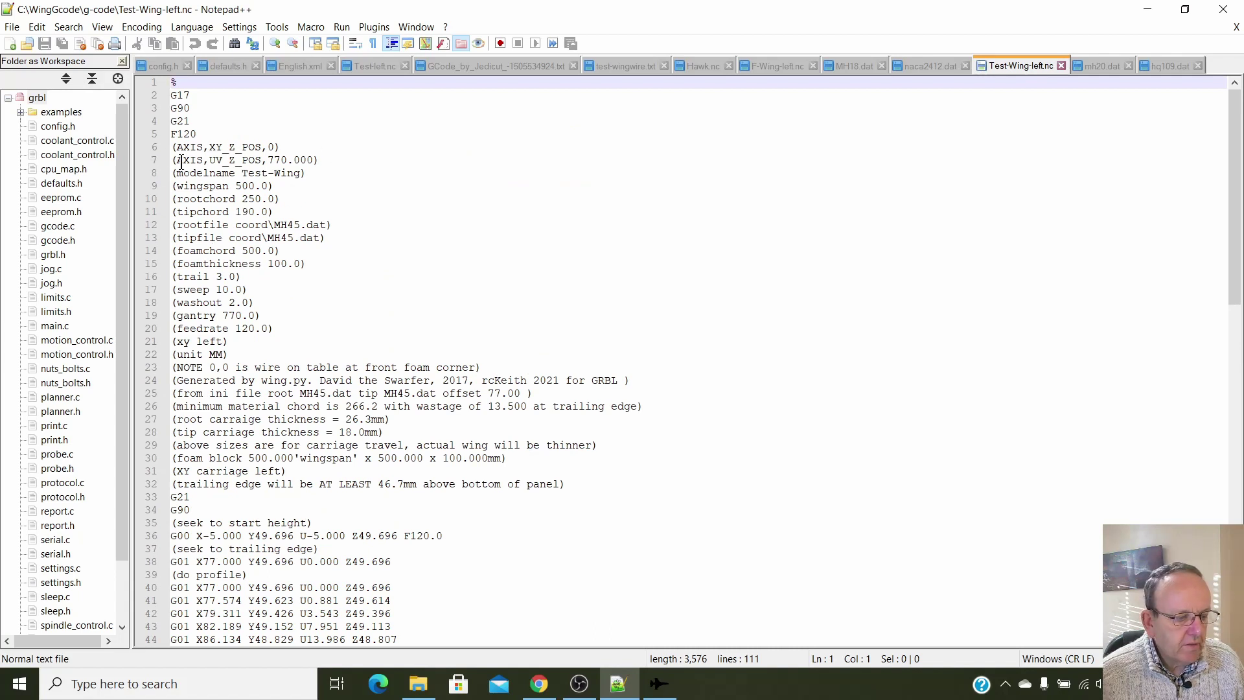
left_click(1149, 11)
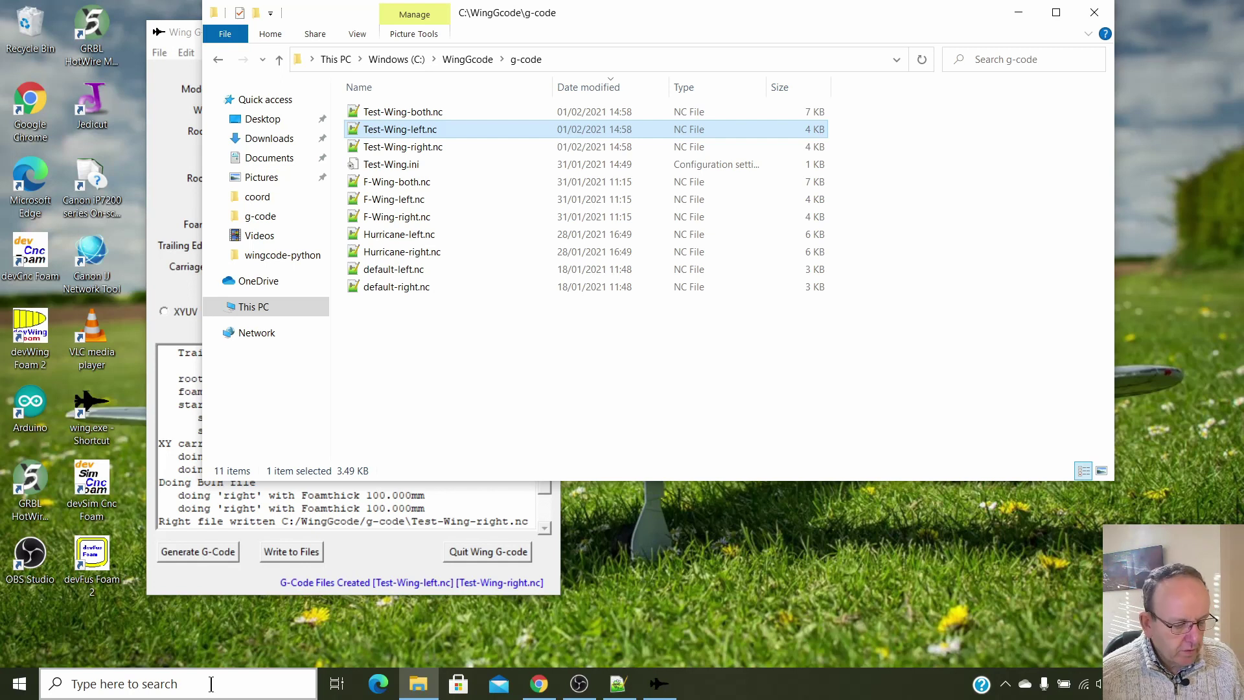
Switch to Chrome, open devcad.com in a new tab and find the devSim Cnc Foam entry on its download page.
left_click(539, 684)
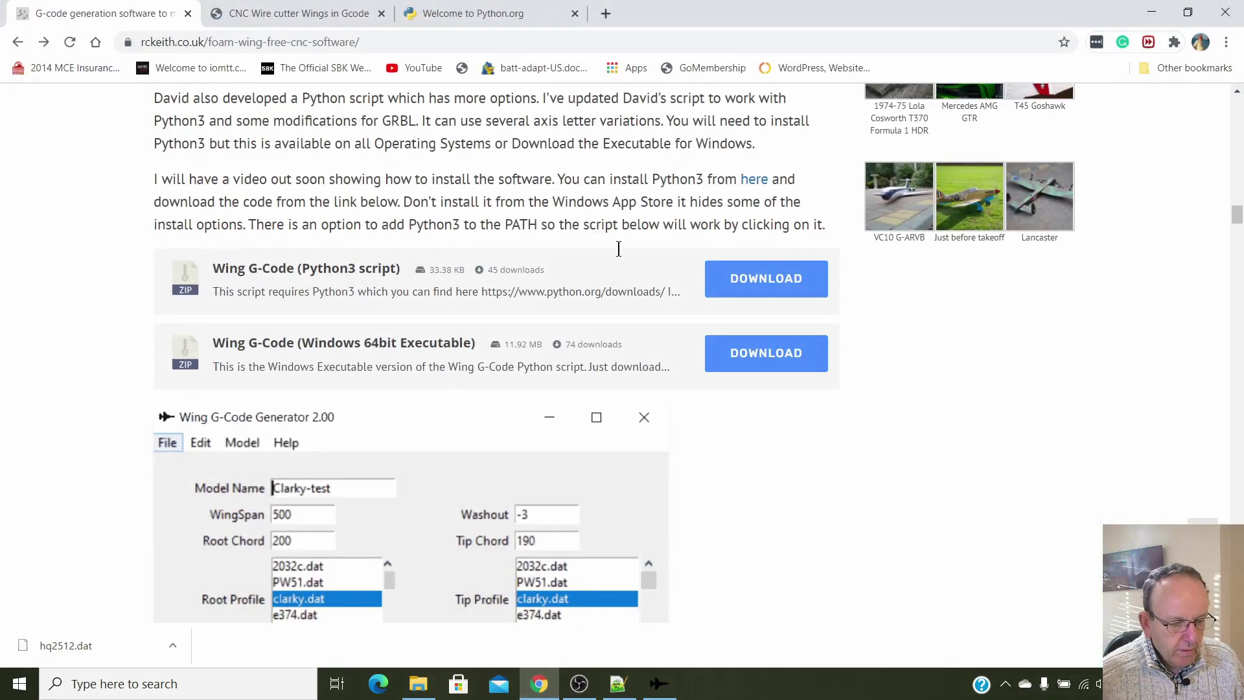
left_click(608, 14)
left_click(608, 40)
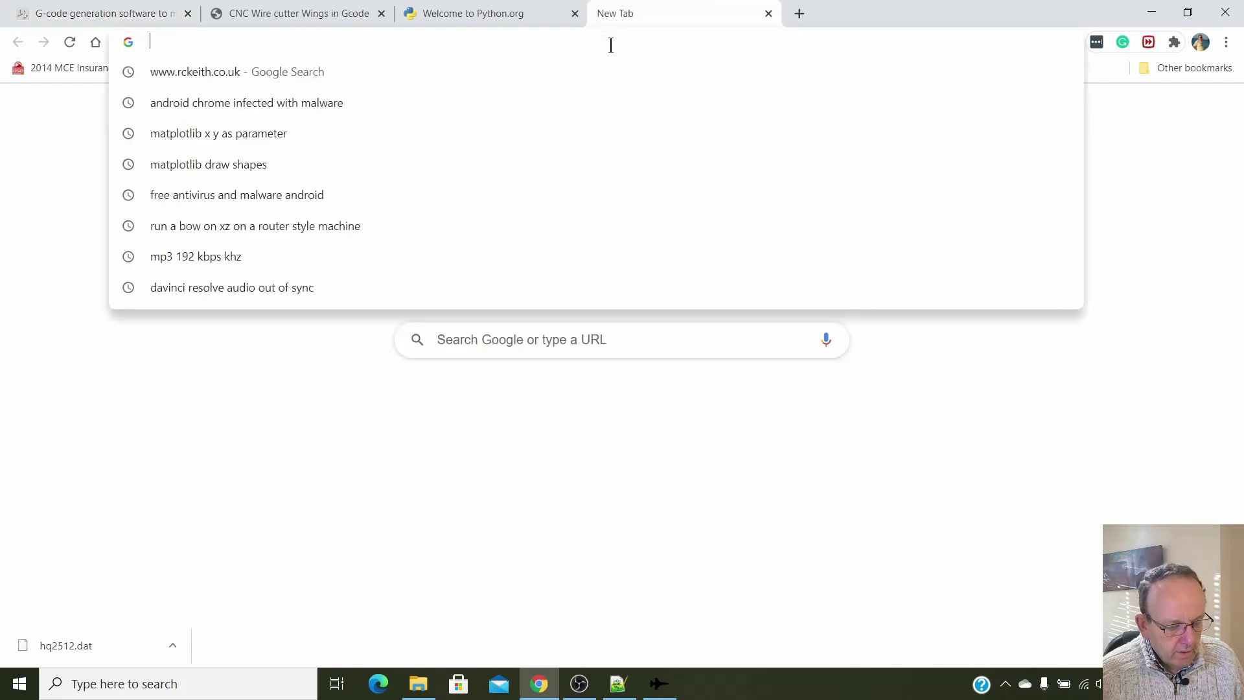
type("devcad.com/eng/default.htm")
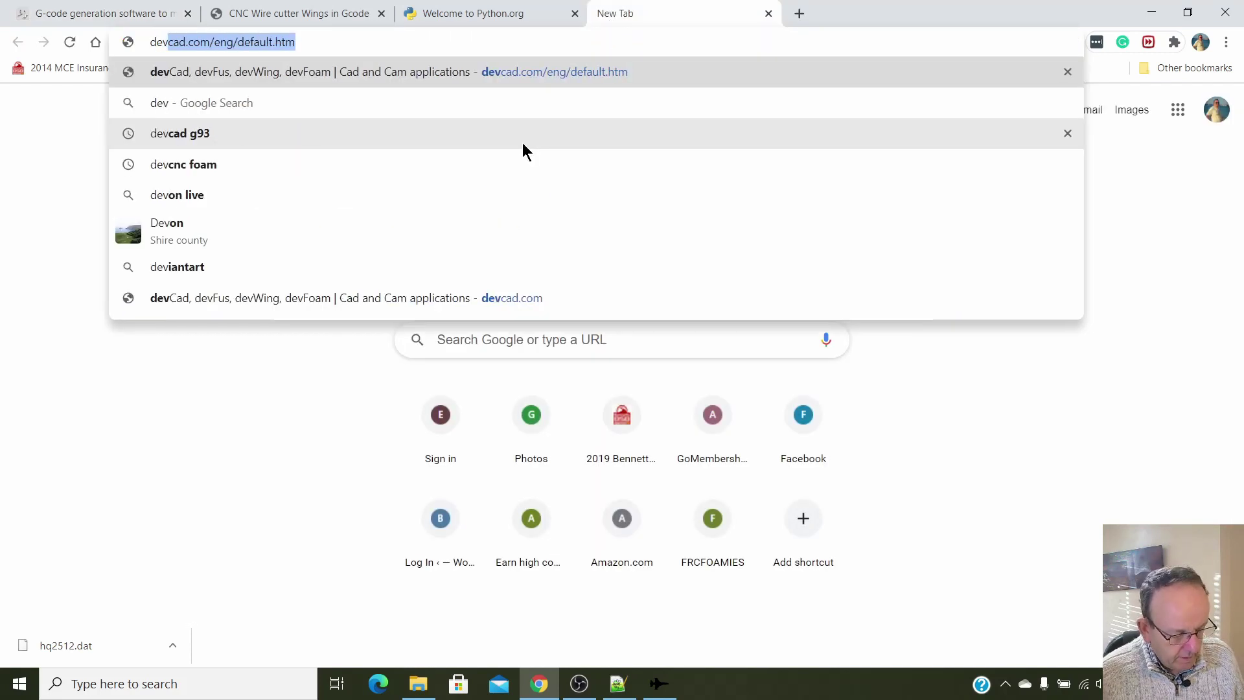
left_click(522, 40)
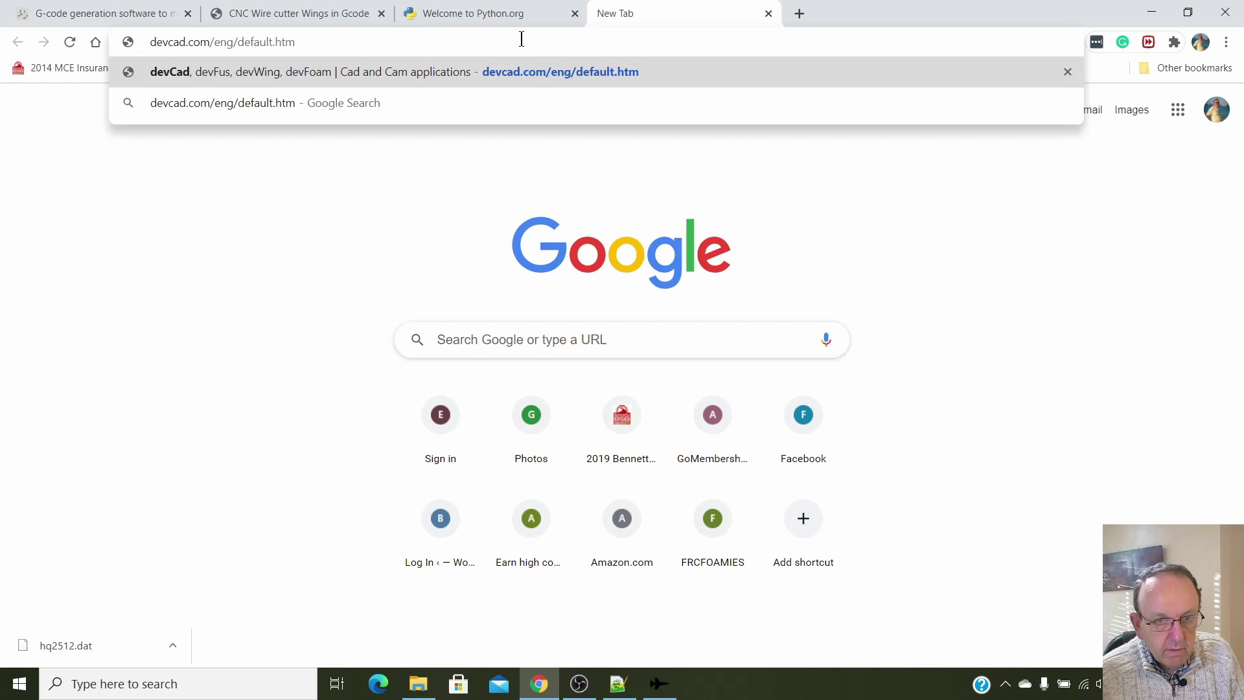
key("Return")
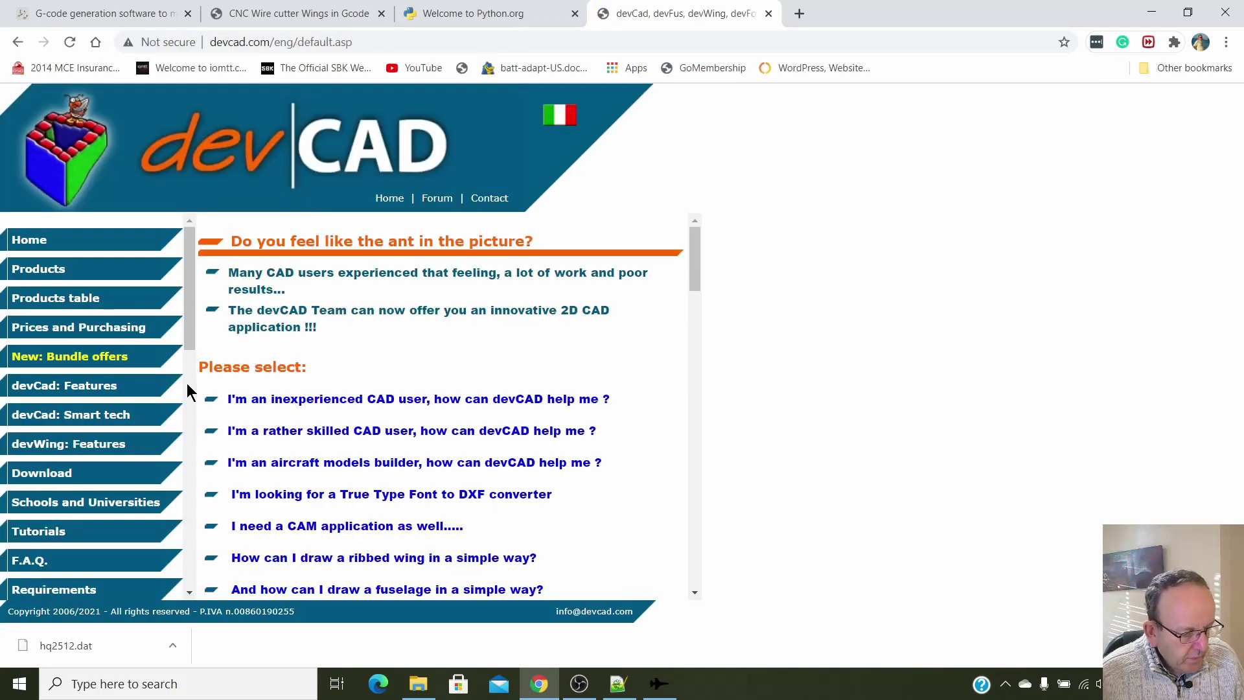
left_click(42, 474)
left_click_drag(702, 250, 700, 574)
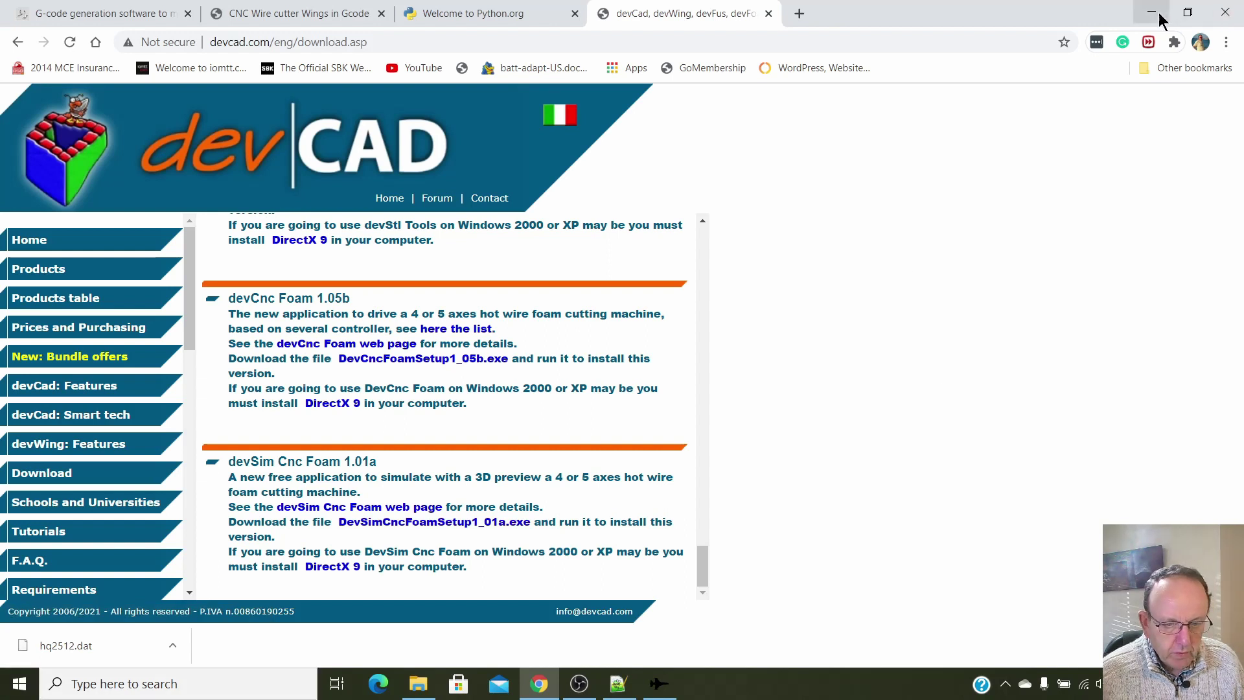
Launch the devSim Cnc Foam application from Windows search and move its window fully into view.
left_click(131, 690)
type("dev")
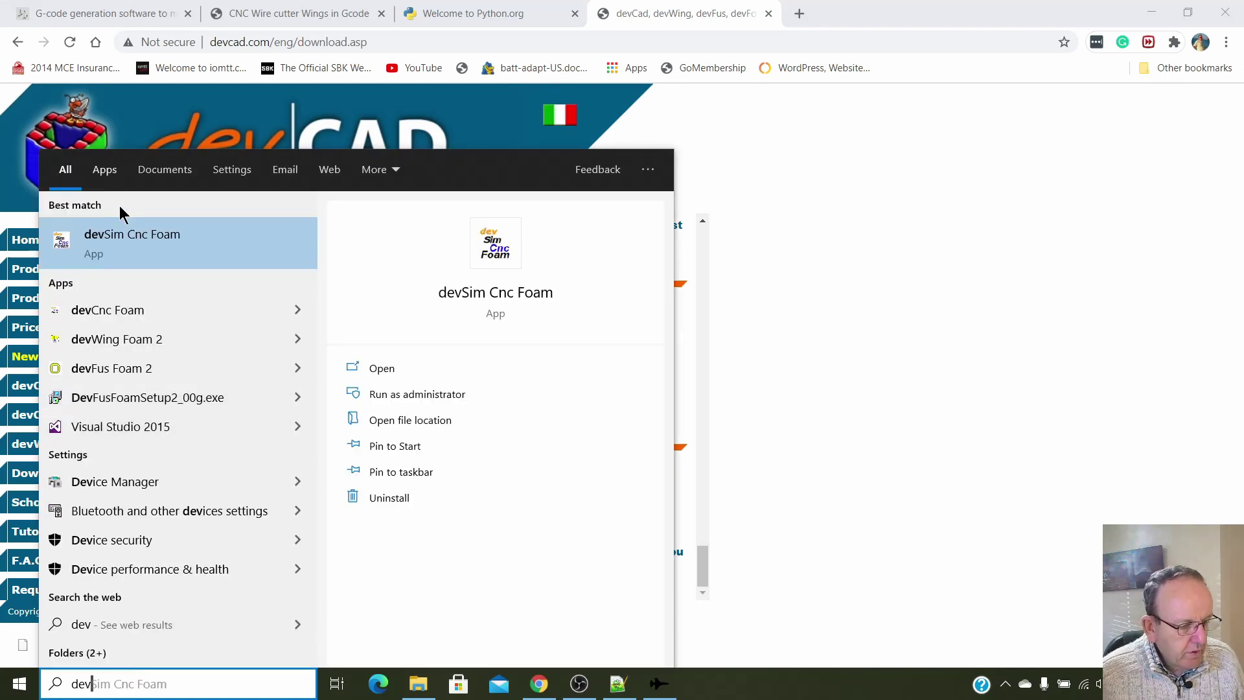
left_click(130, 244)
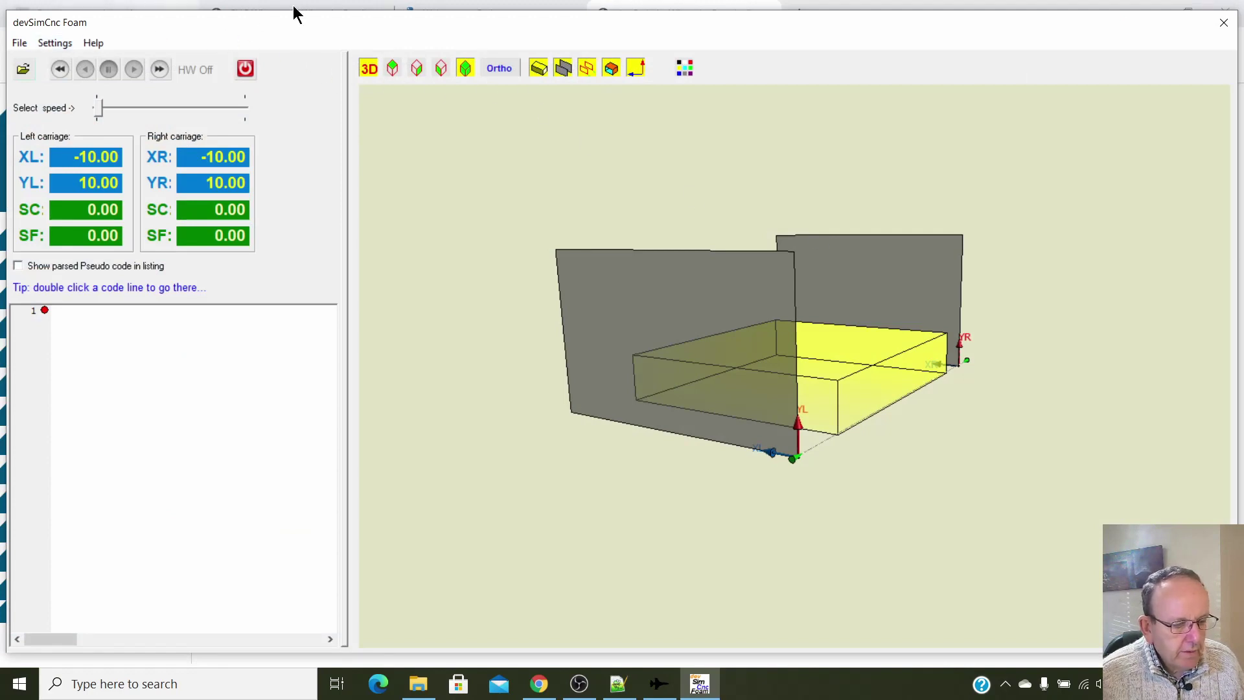
left_click_drag(264, 31, 263, 21)
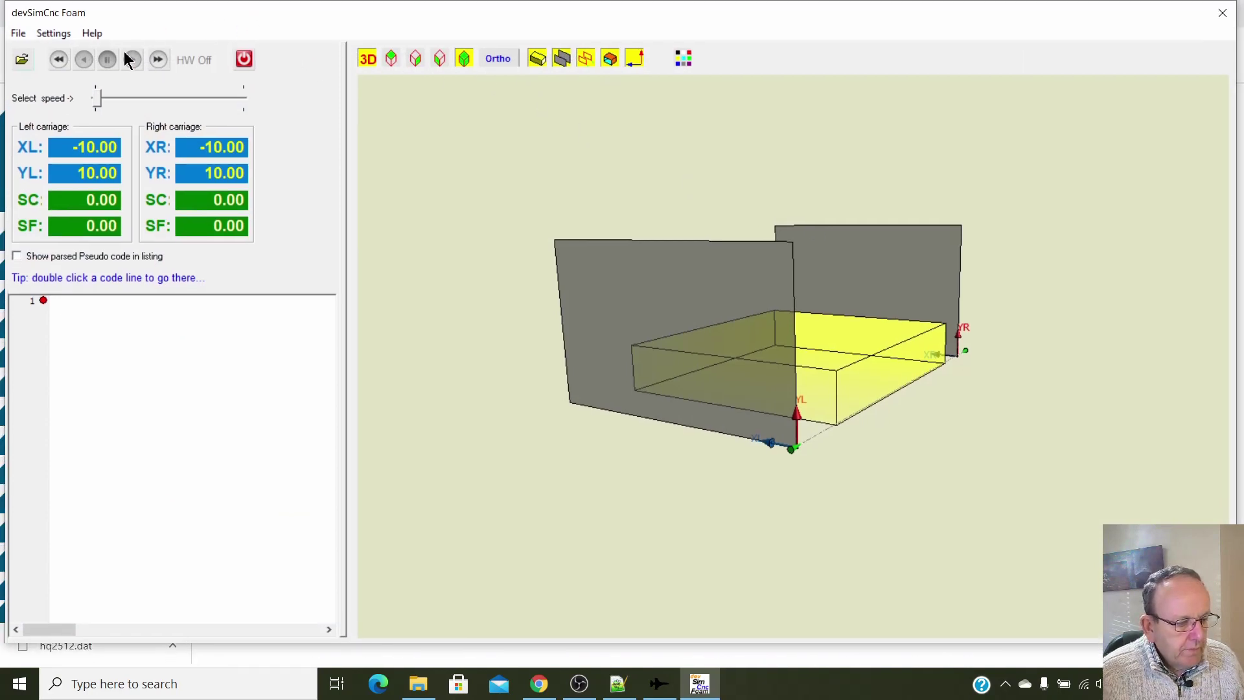
Review the simulator's CNC and foam sizes and speed settings, leaving them without making changes.
left_click(57, 36)
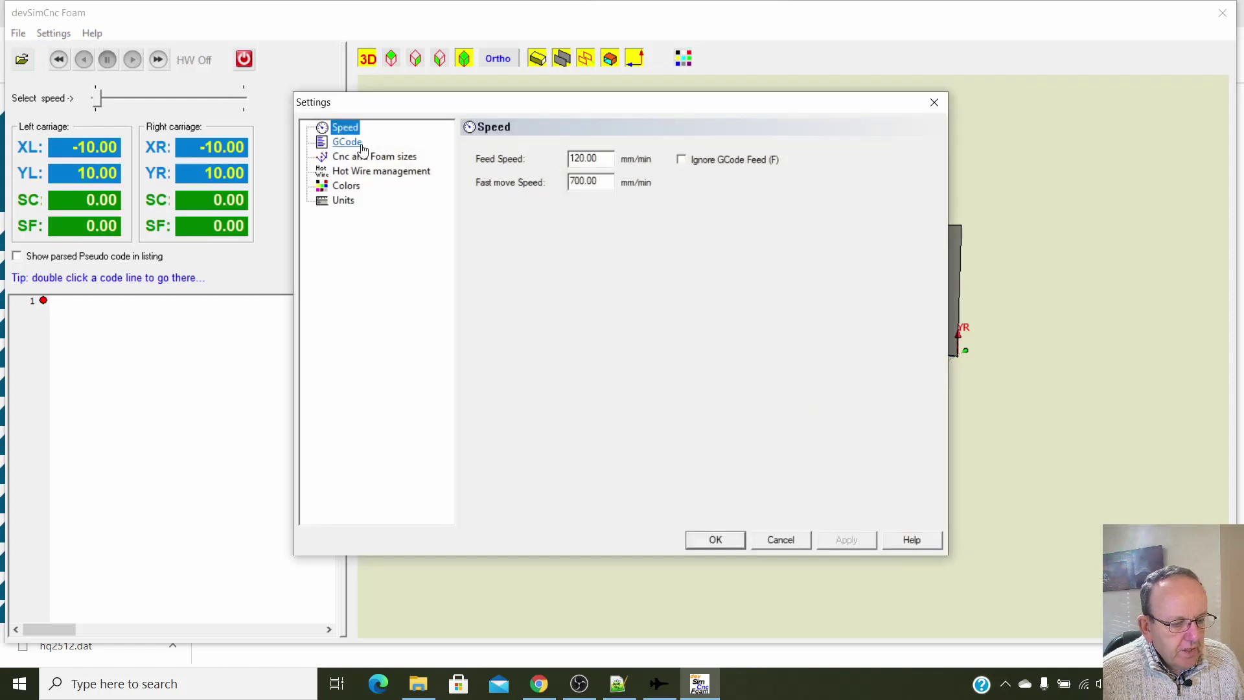
left_click(374, 157)
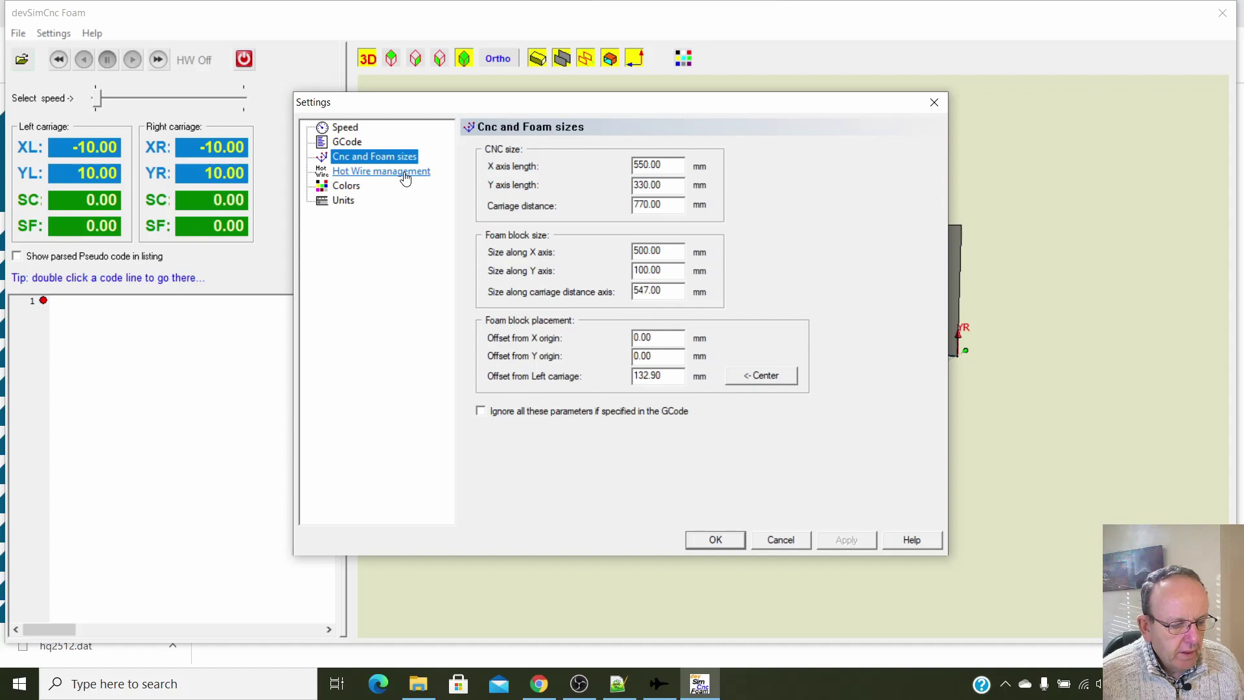
left_click(353, 130)
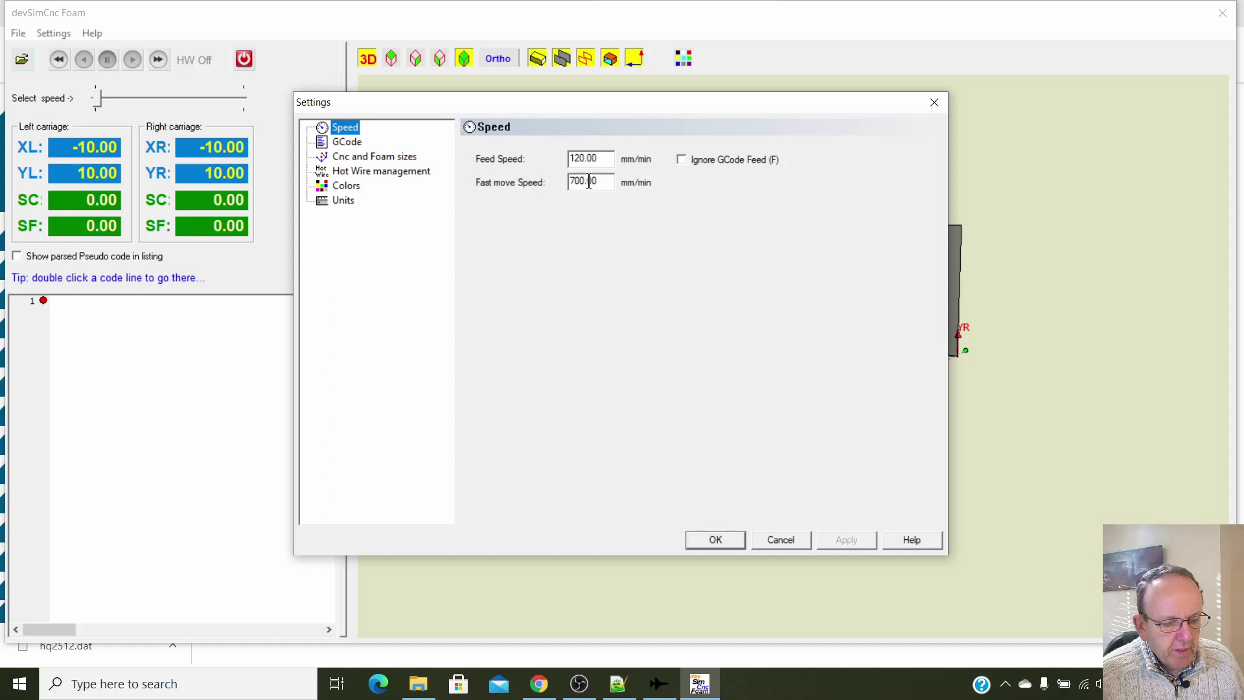
left_click(799, 544)
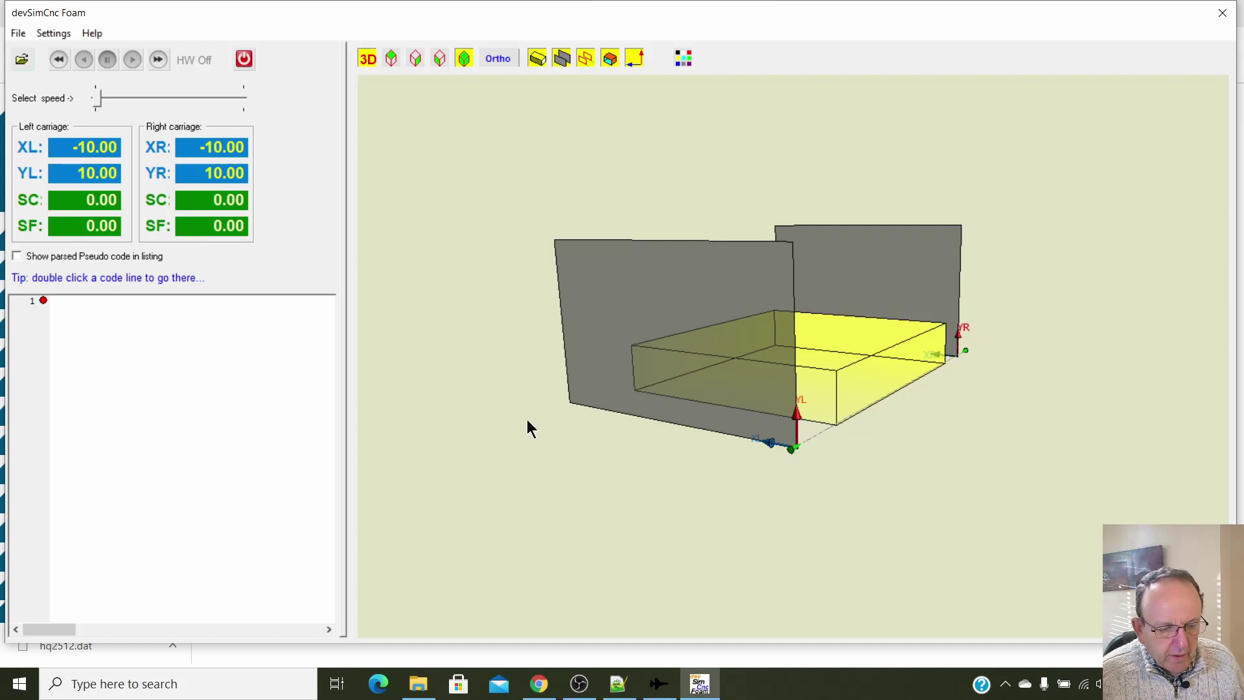
Hide the grey carriage planes in the 3D view and load Test-Wing-both.nc from the g-code folder.
left_click(562, 58)
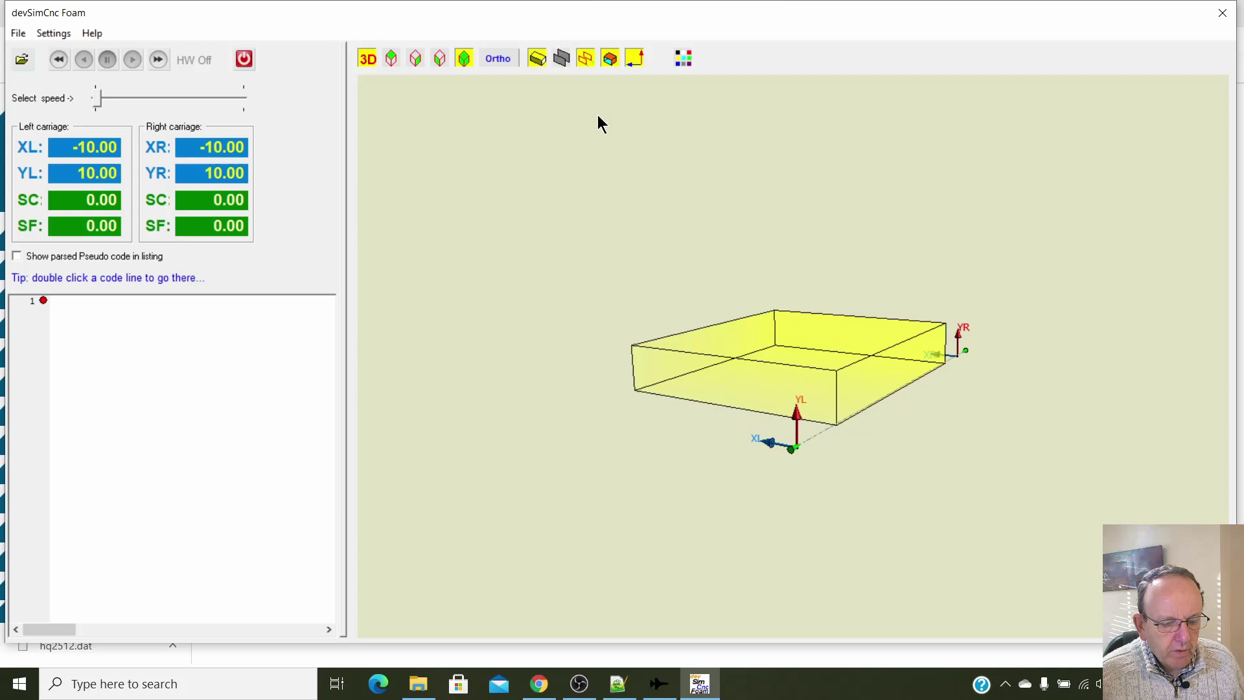
scroll(728, 502, "up", 1)
scroll(731, 500, "up", 3)
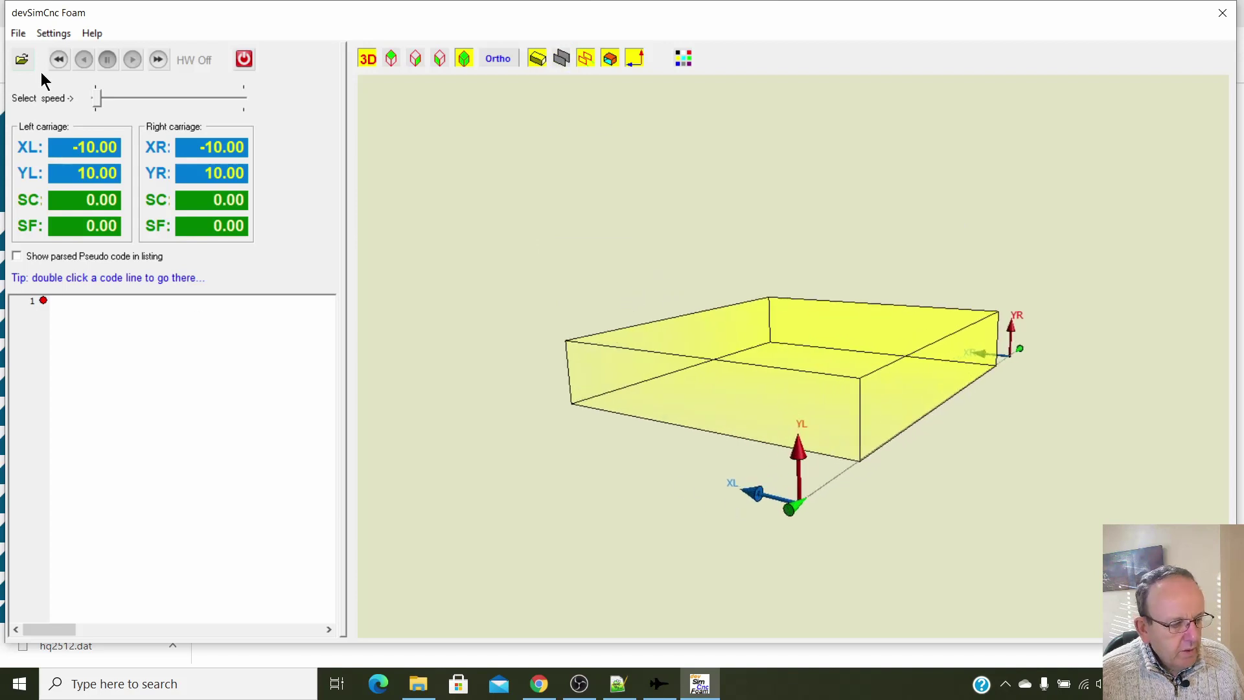
left_click(25, 60)
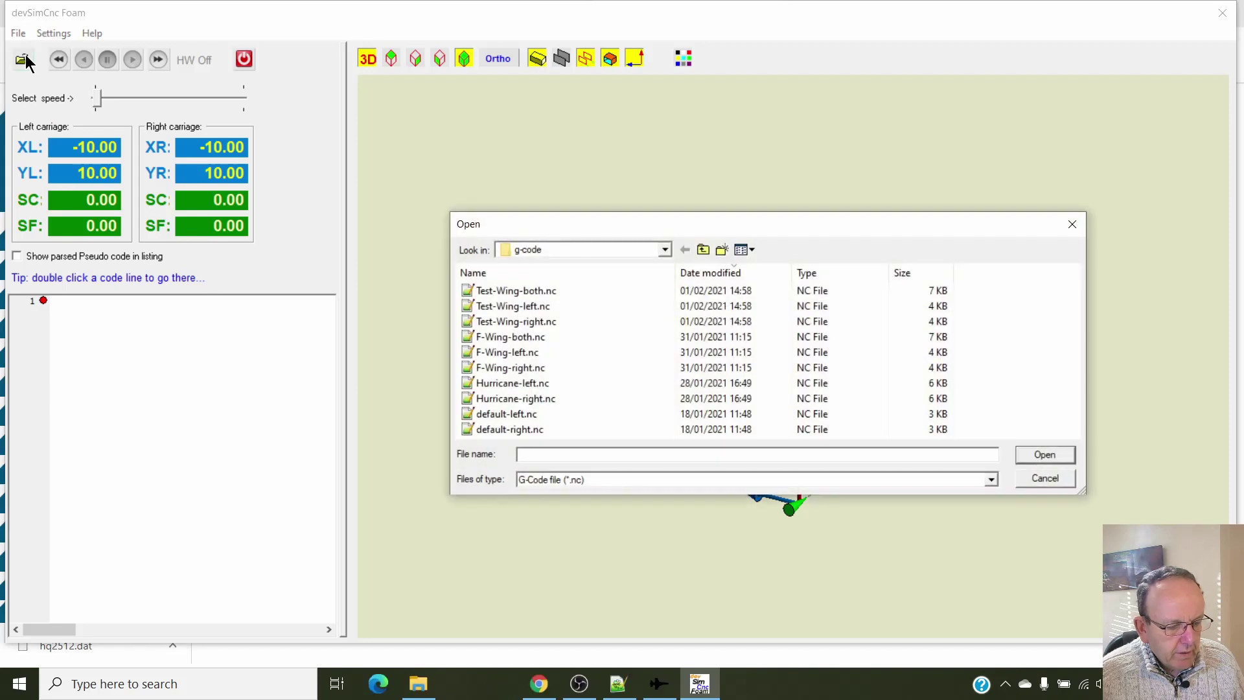
left_click(535, 294)
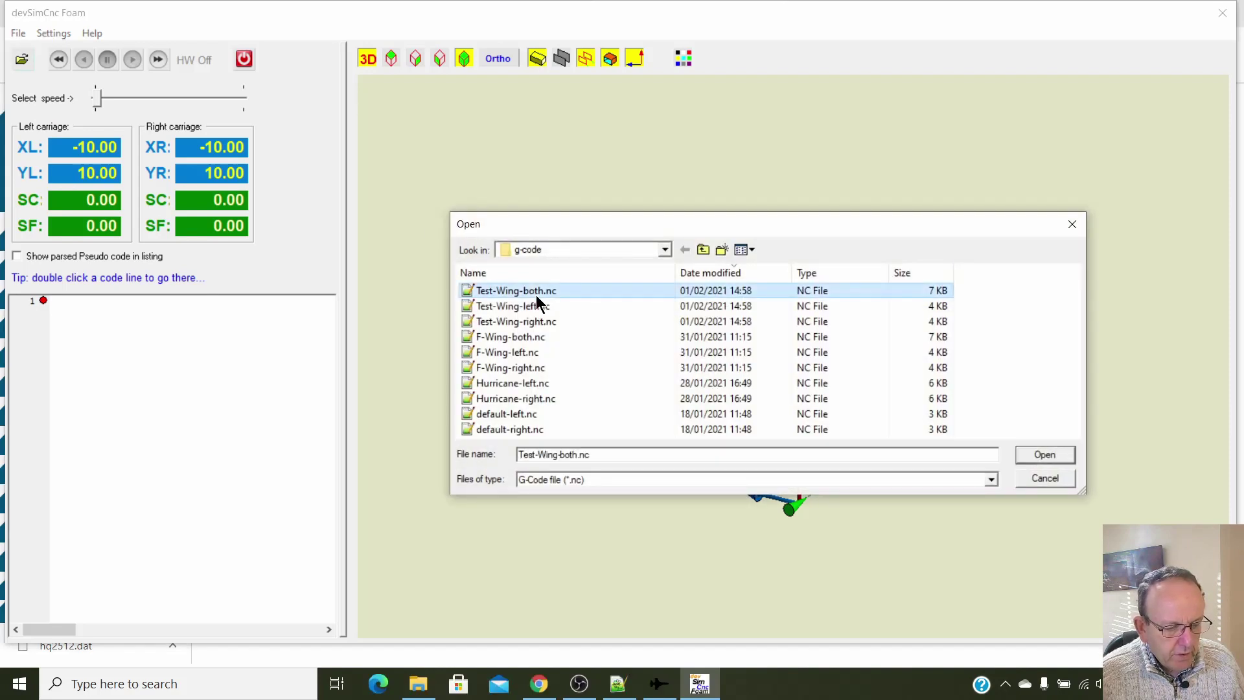
left_click(1051, 454)
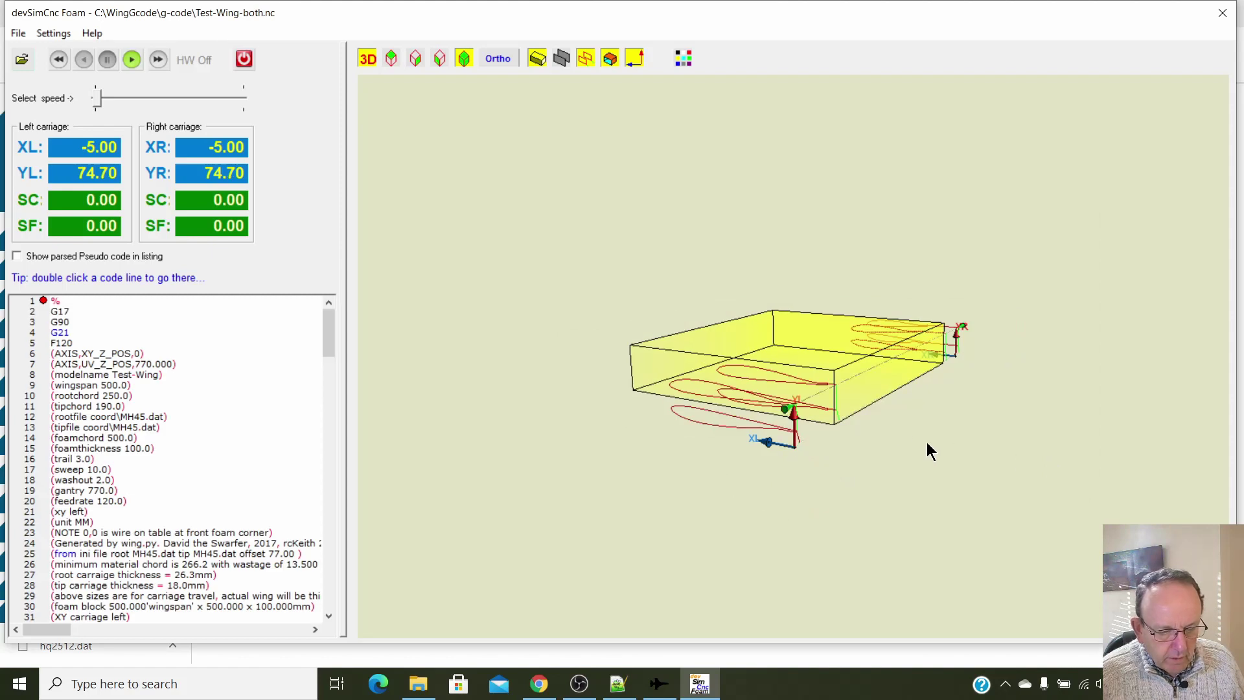
Run the cutting simulation of Test-Wing-both.nc at an increased speed and inspect the cut wings in the foam block.
left_click_drag(929, 444, 974, 439)
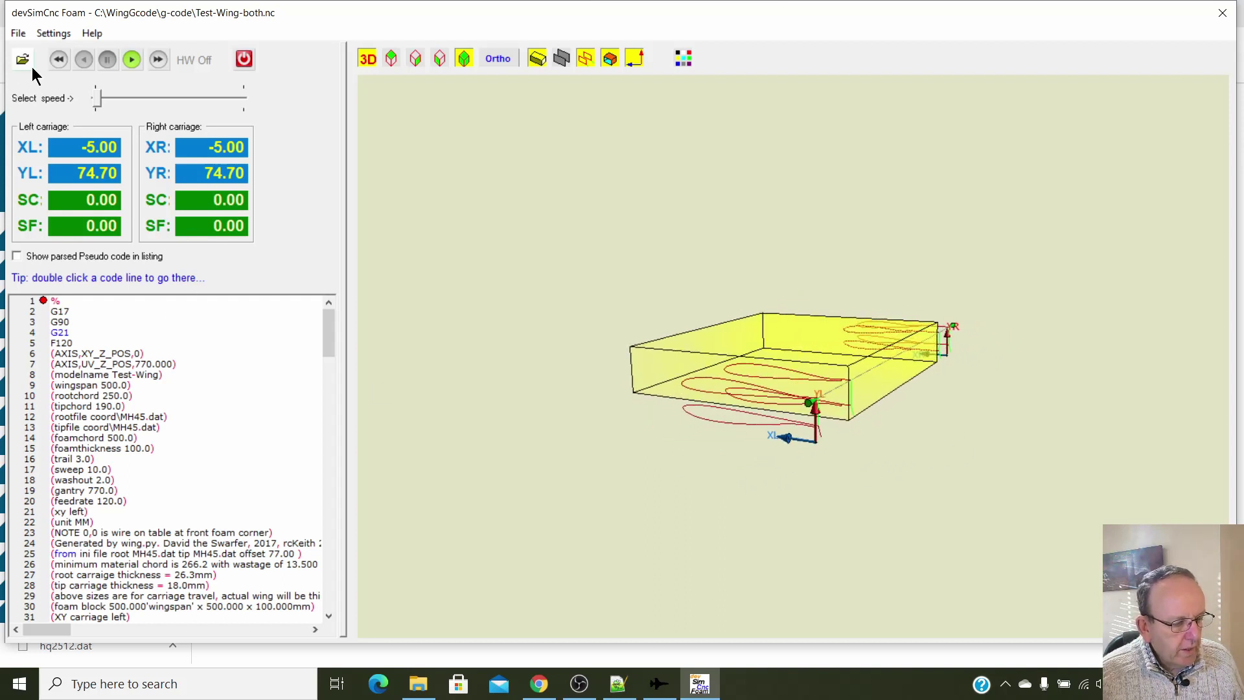
left_click(131, 59)
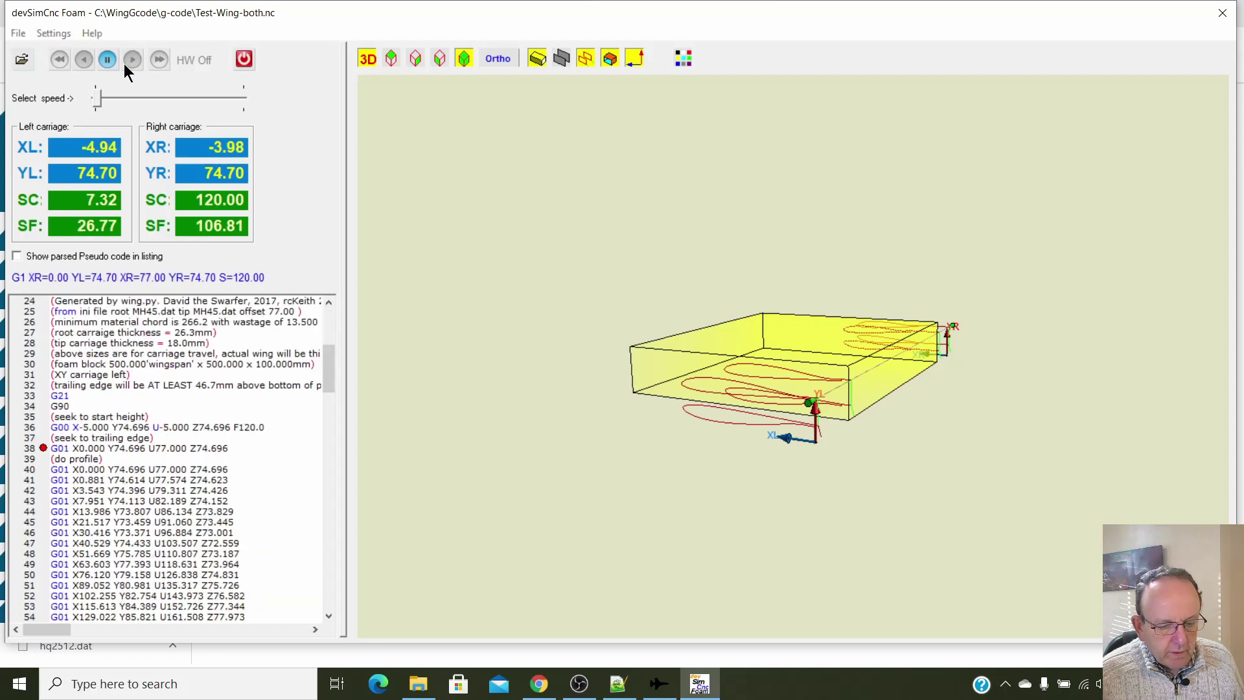
scroll(876, 456, "up", 4)
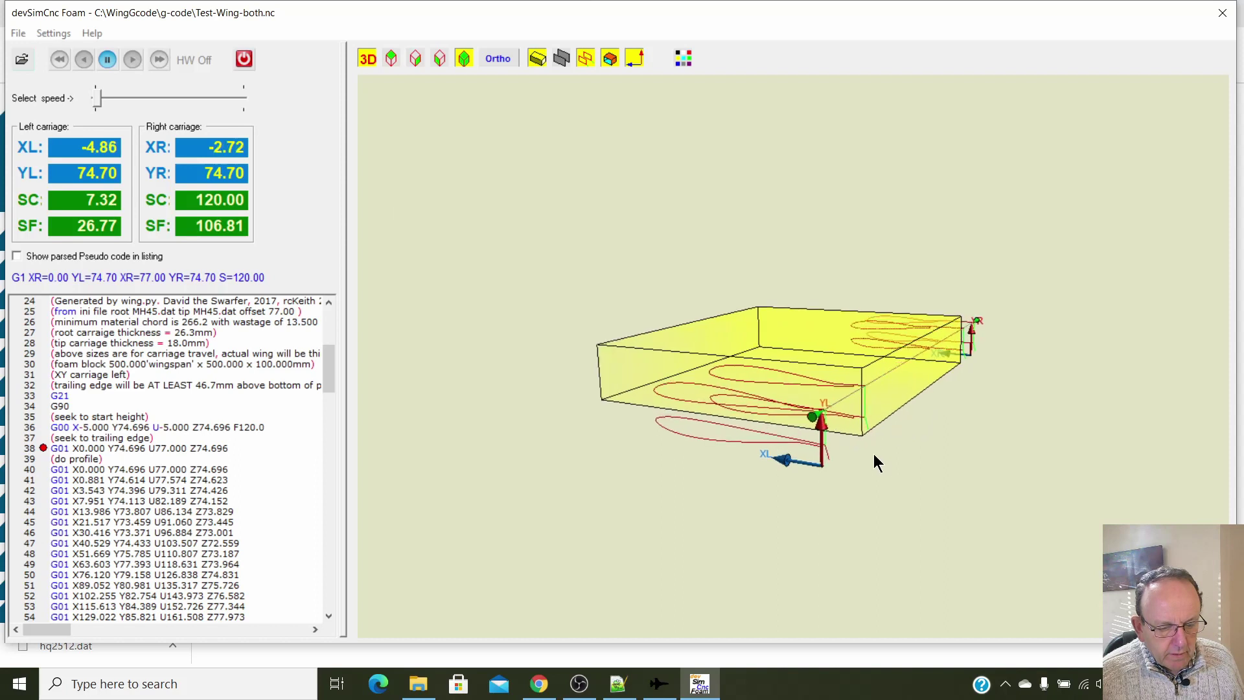
left_click_drag(99, 103, 130, 107)
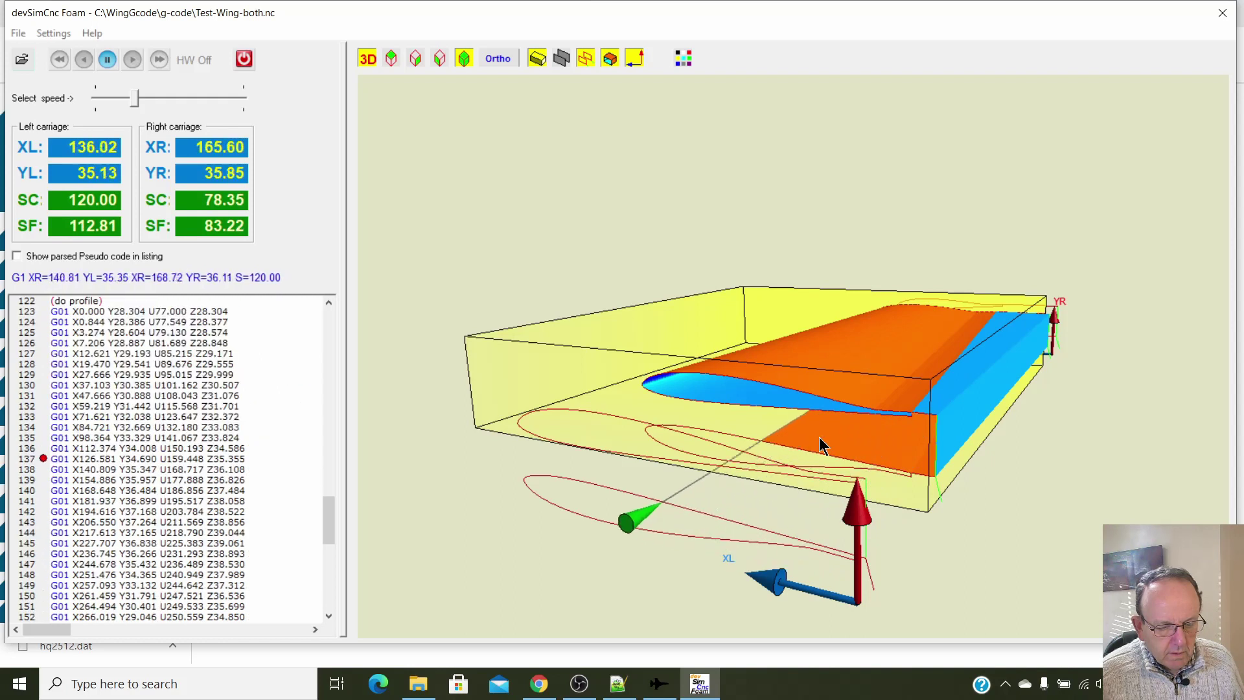
left_click_drag(969, 491, 1030, 456)
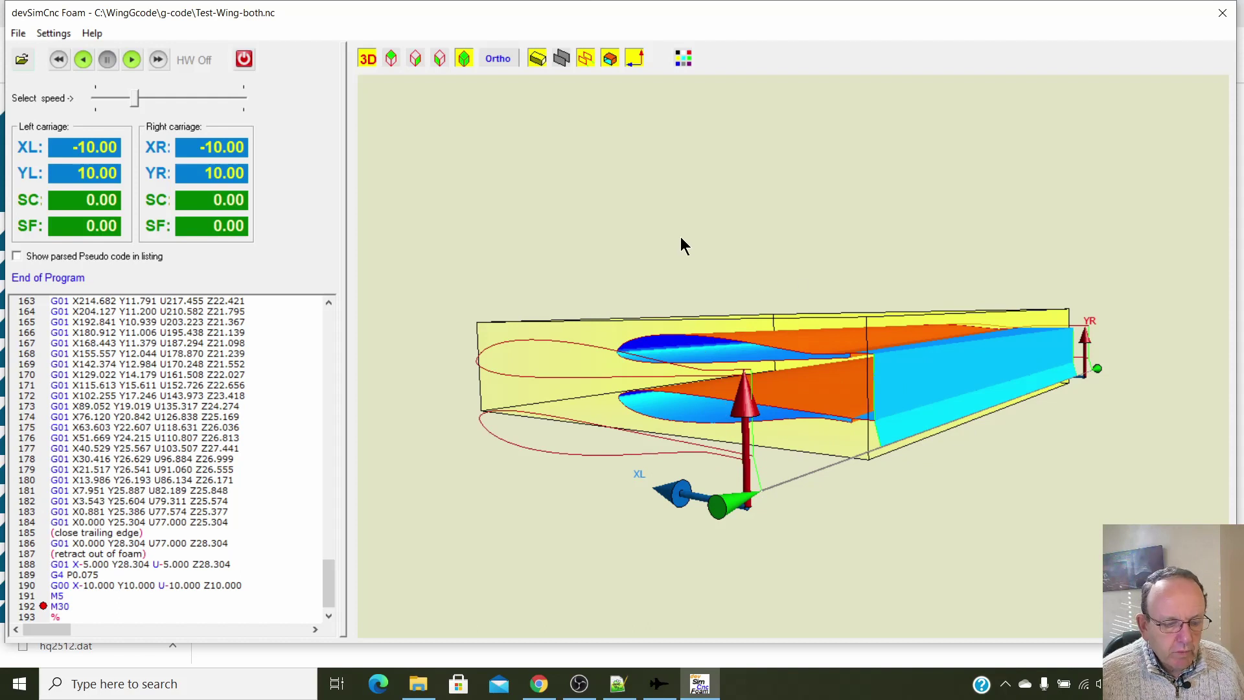
left_click_drag(546, 259, 669, 264)
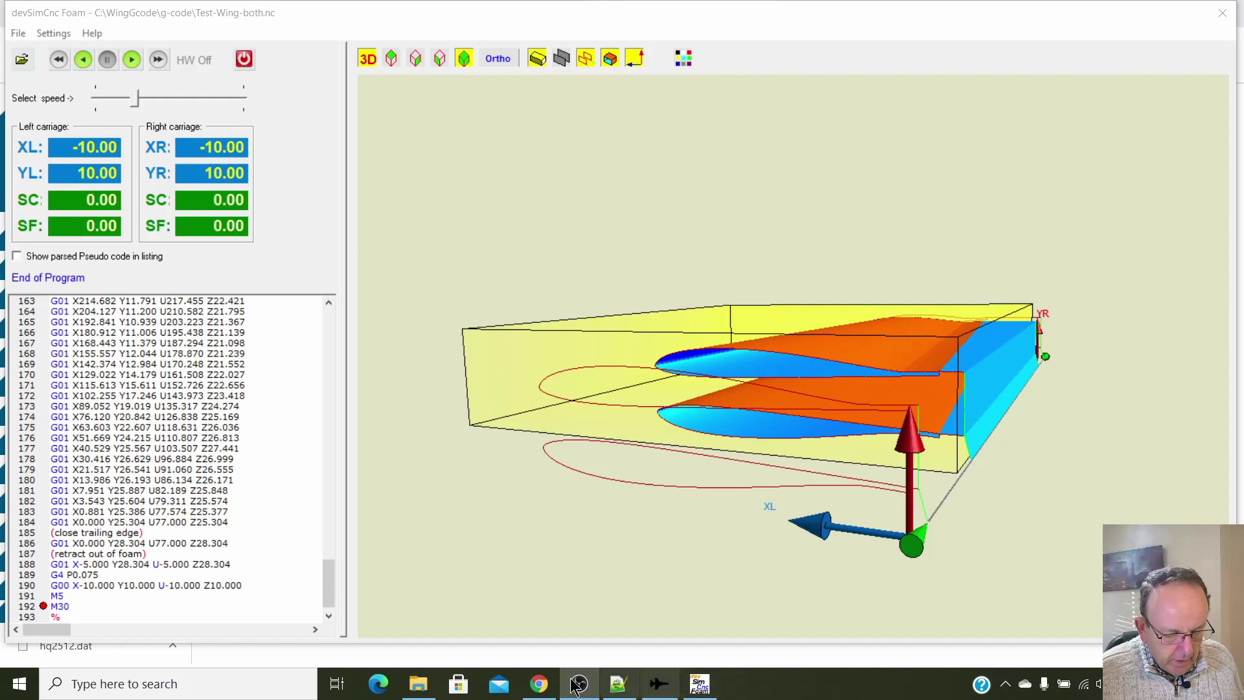
Launch GRBL HotWire Mega 5X - 1 from Windows search, maximize it and show its About information.
left_click(23, 689)
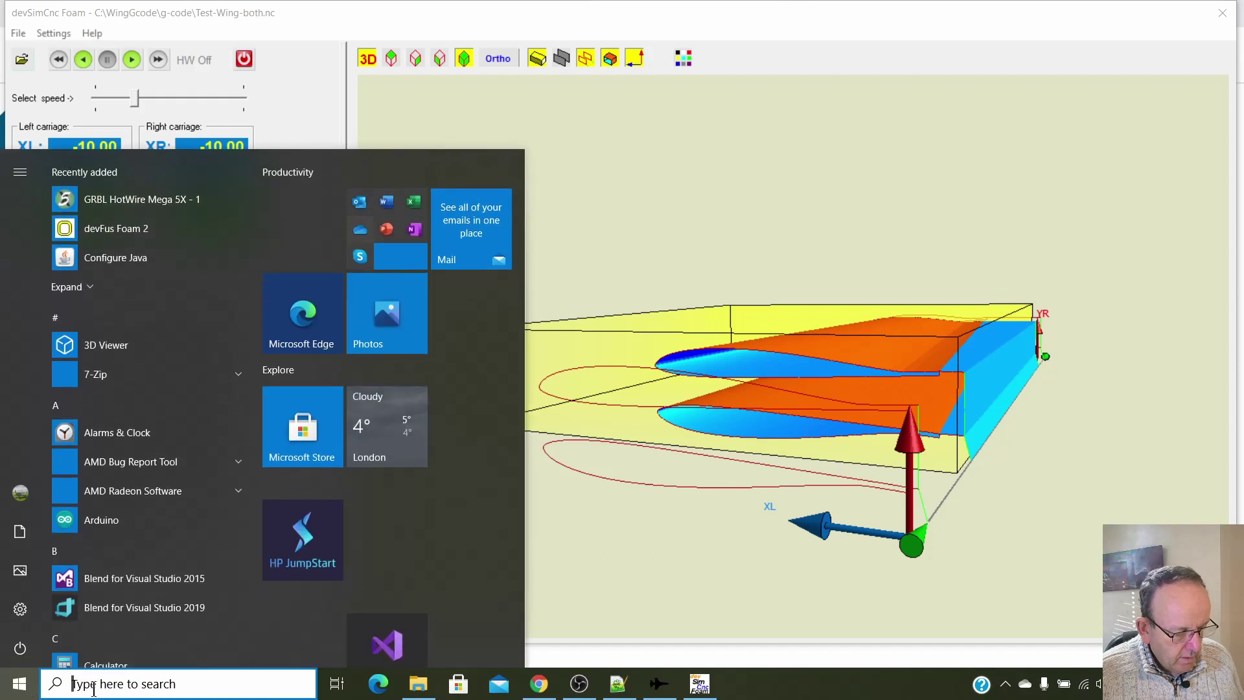
left_click(93, 688)
type("gr")
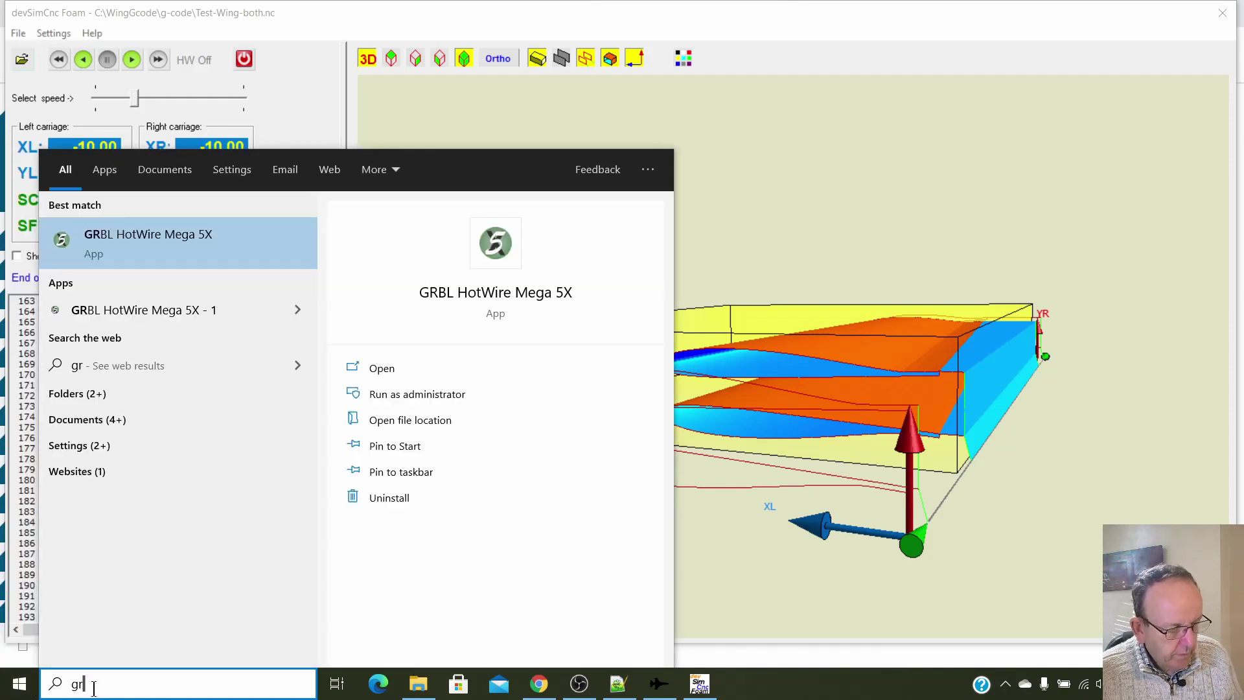
left_click(193, 310)
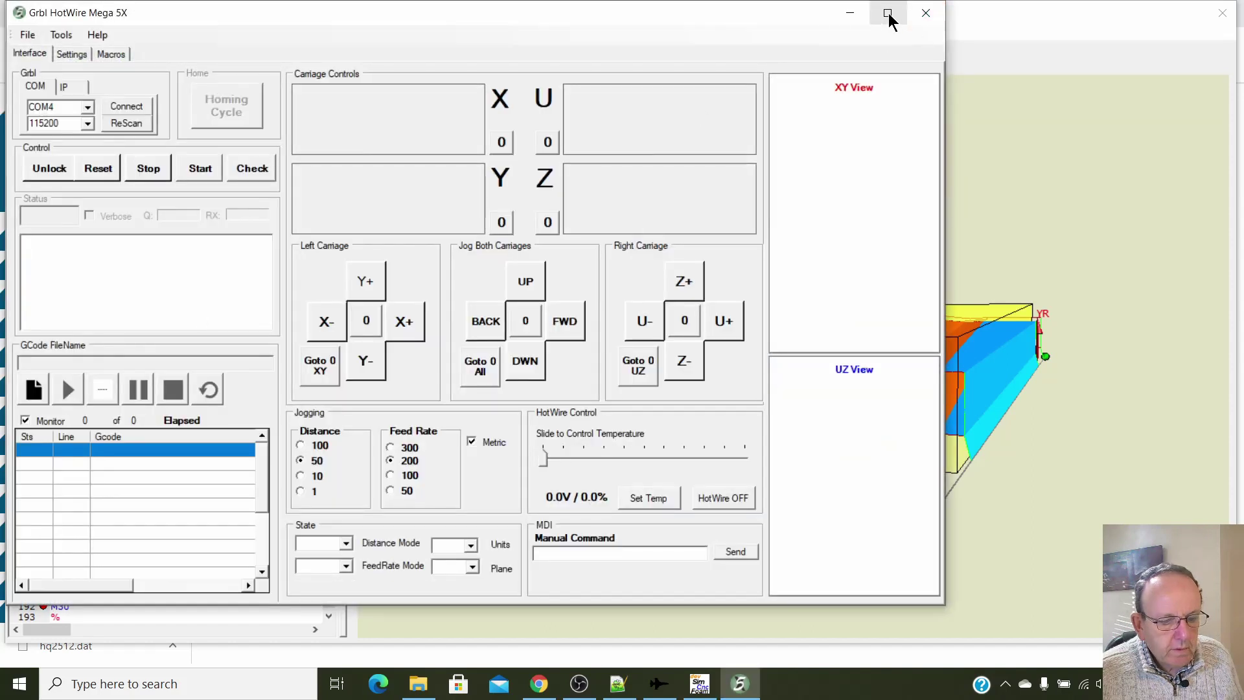
left_click(887, 14)
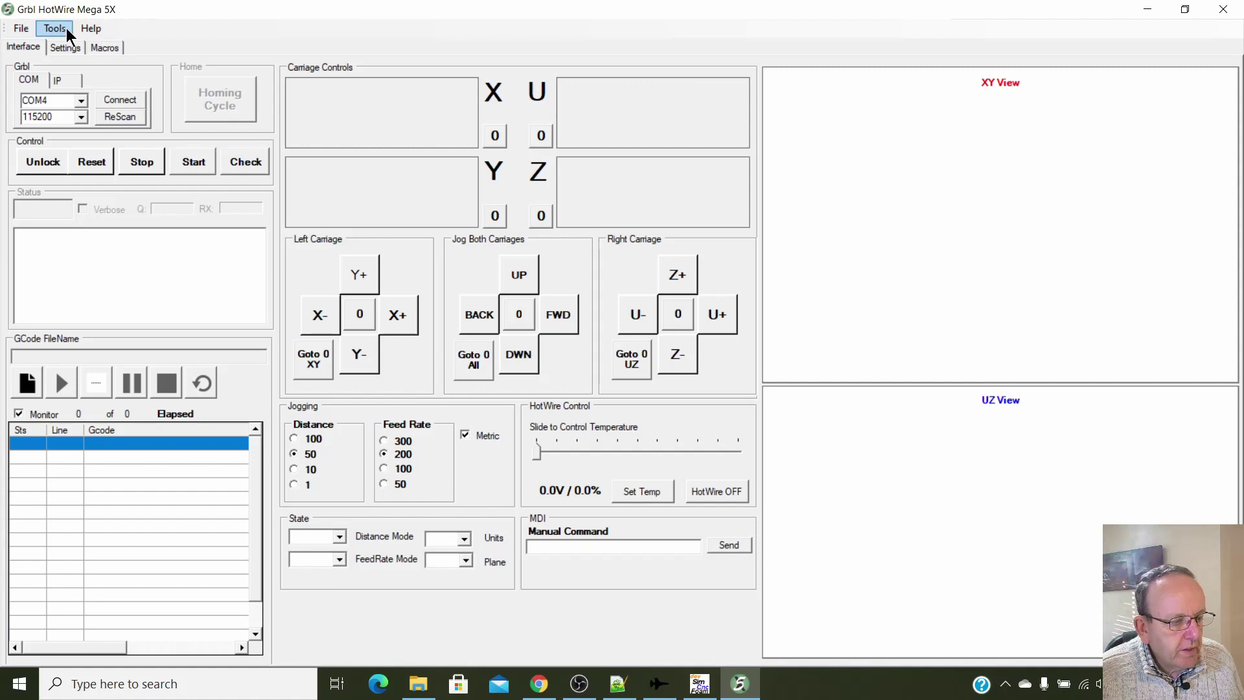
left_click(88, 28)
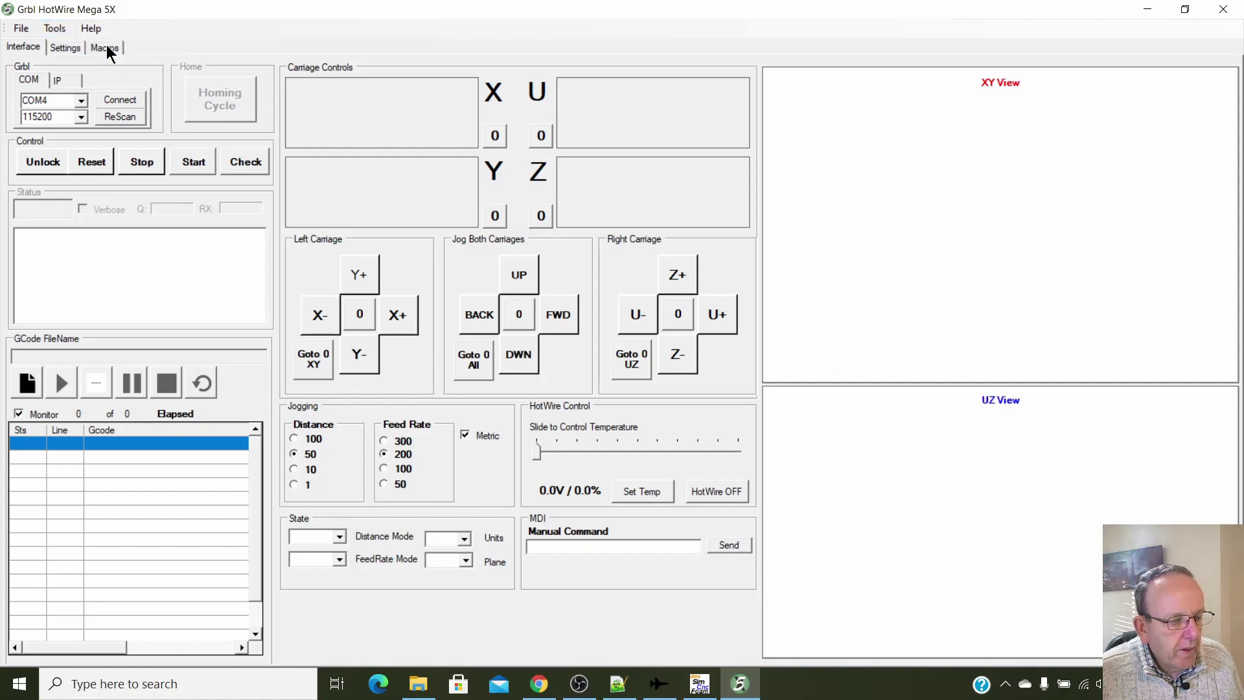
left_click(106, 44)
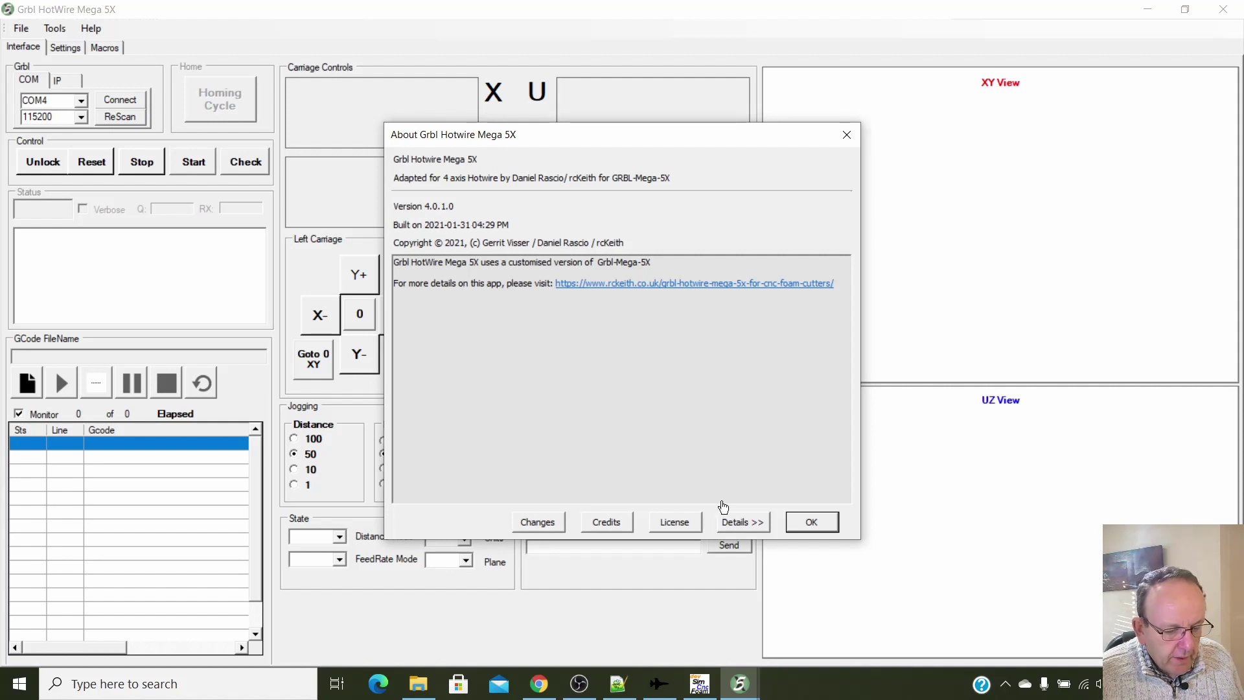
Review the program's change log in the About information and close the dialog.
left_click(557, 523)
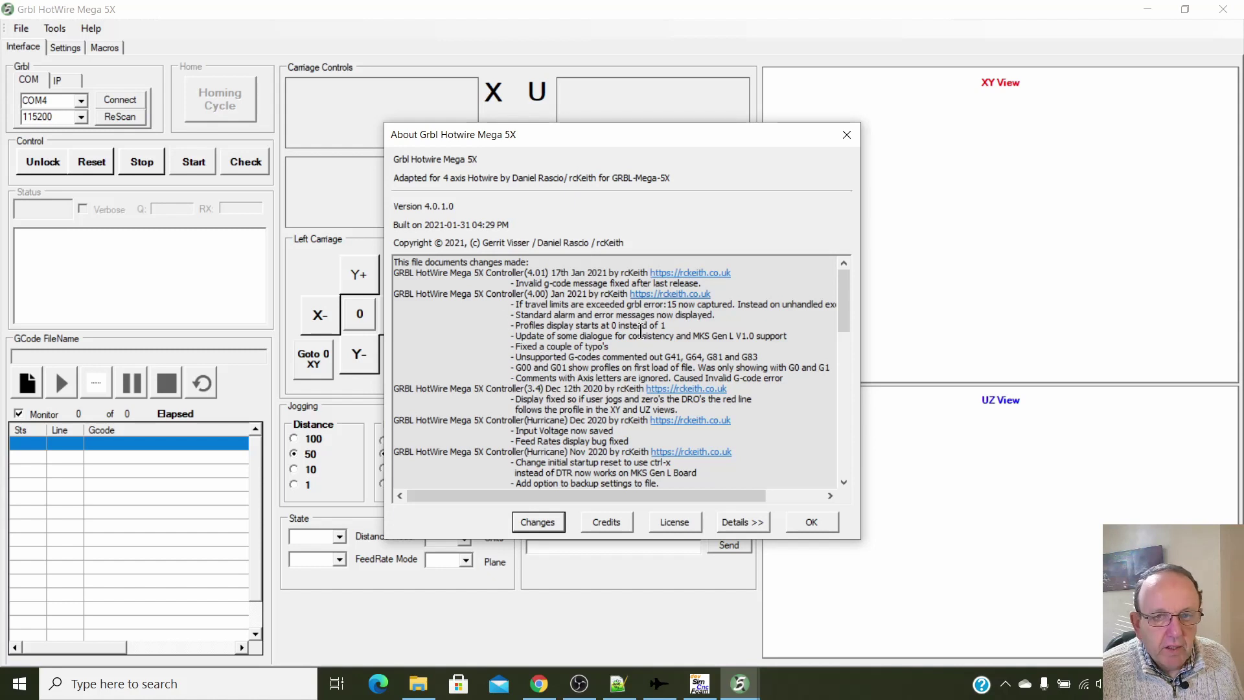
left_click(799, 522)
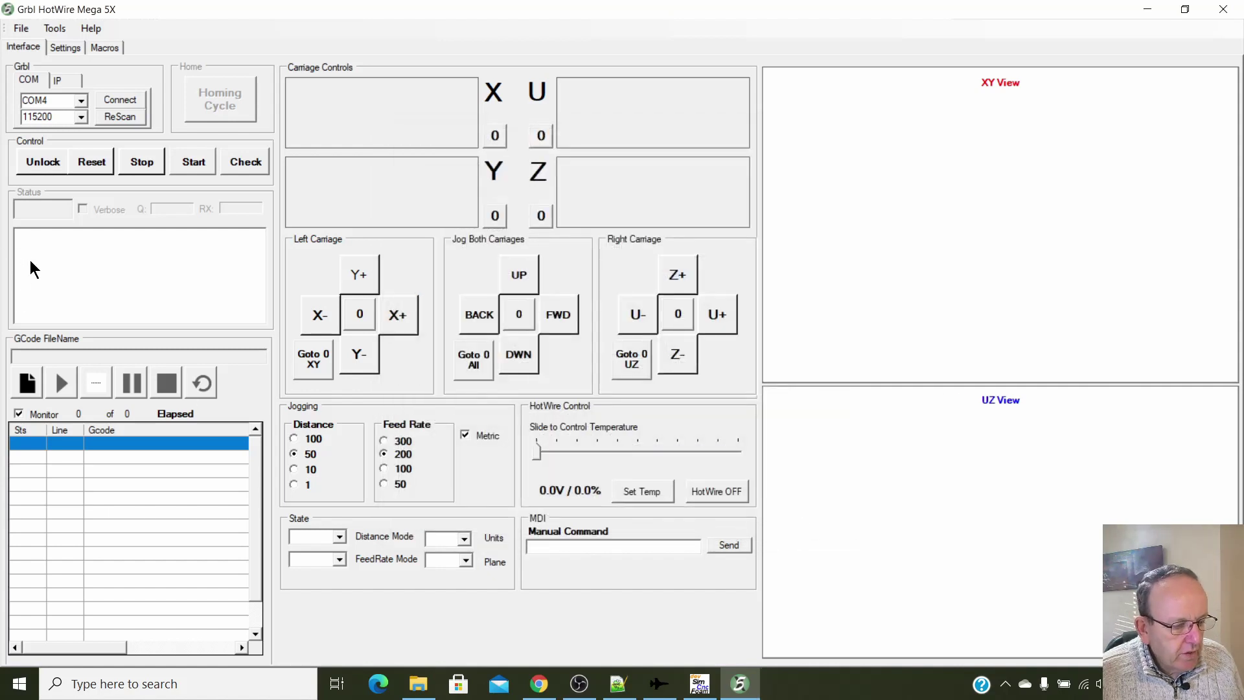
Connect to the controller on COM4 at 115200 and load Test-Wing-both.nc from the g-code folder.
left_click(112, 102)
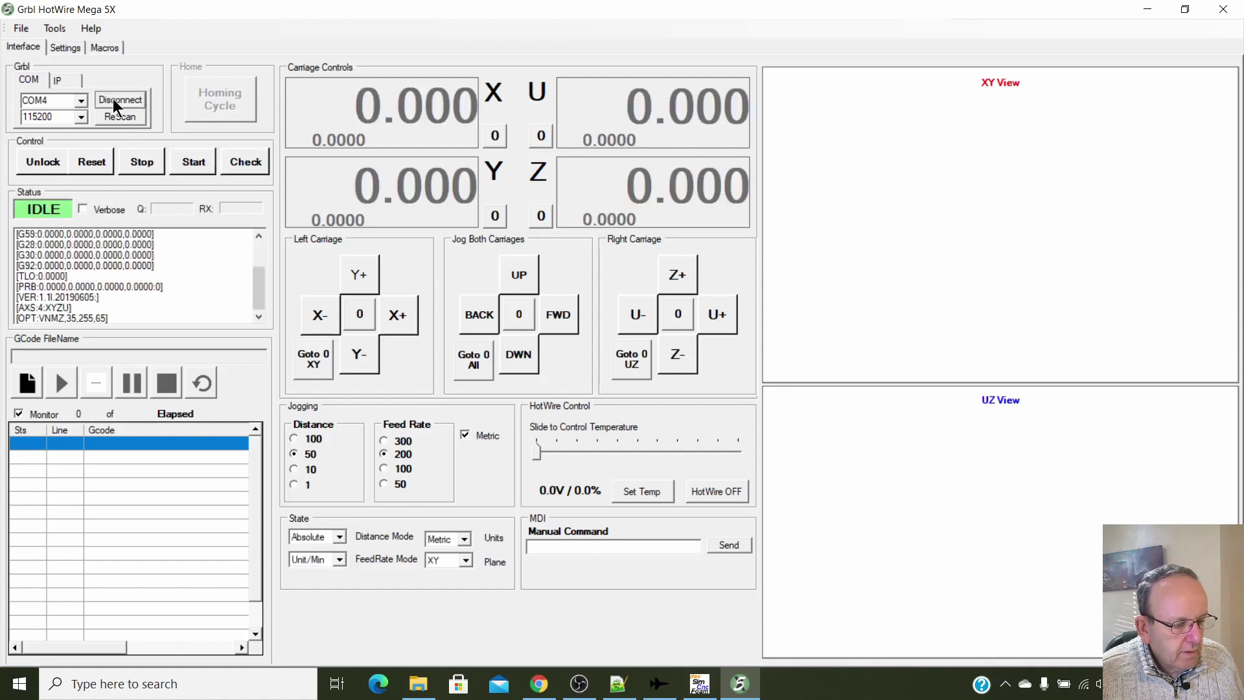
left_click(30, 388)
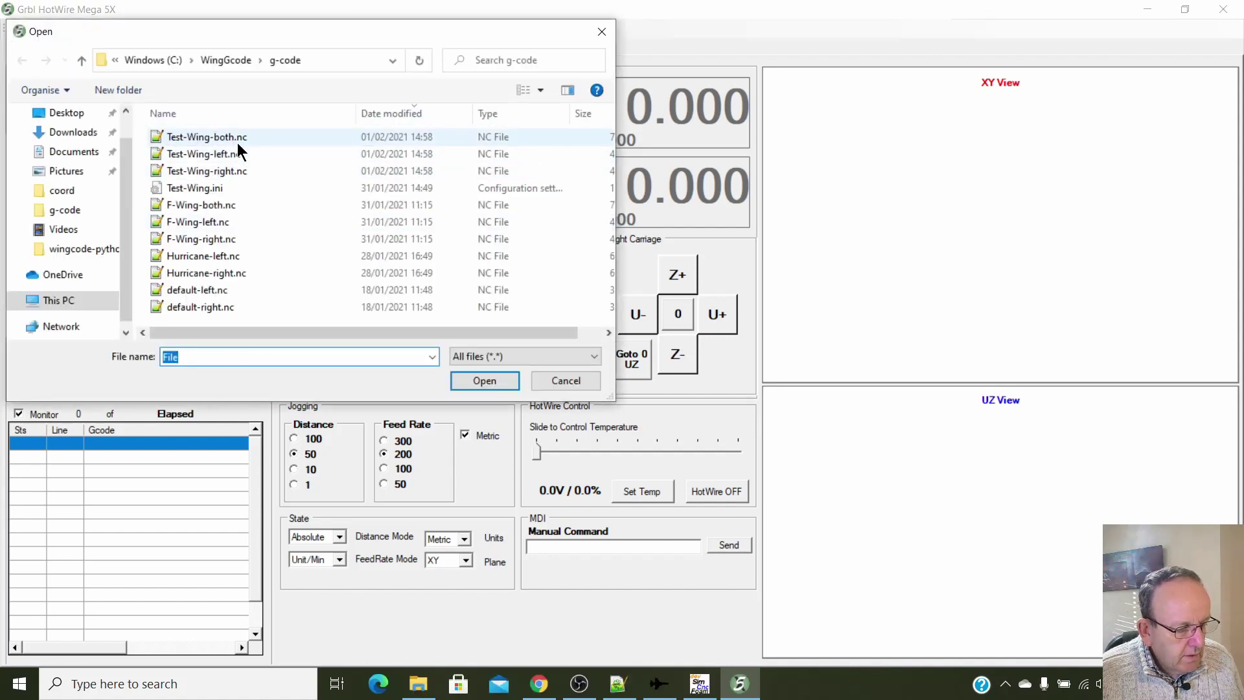
left_click(237, 141)
left_click(484, 381)
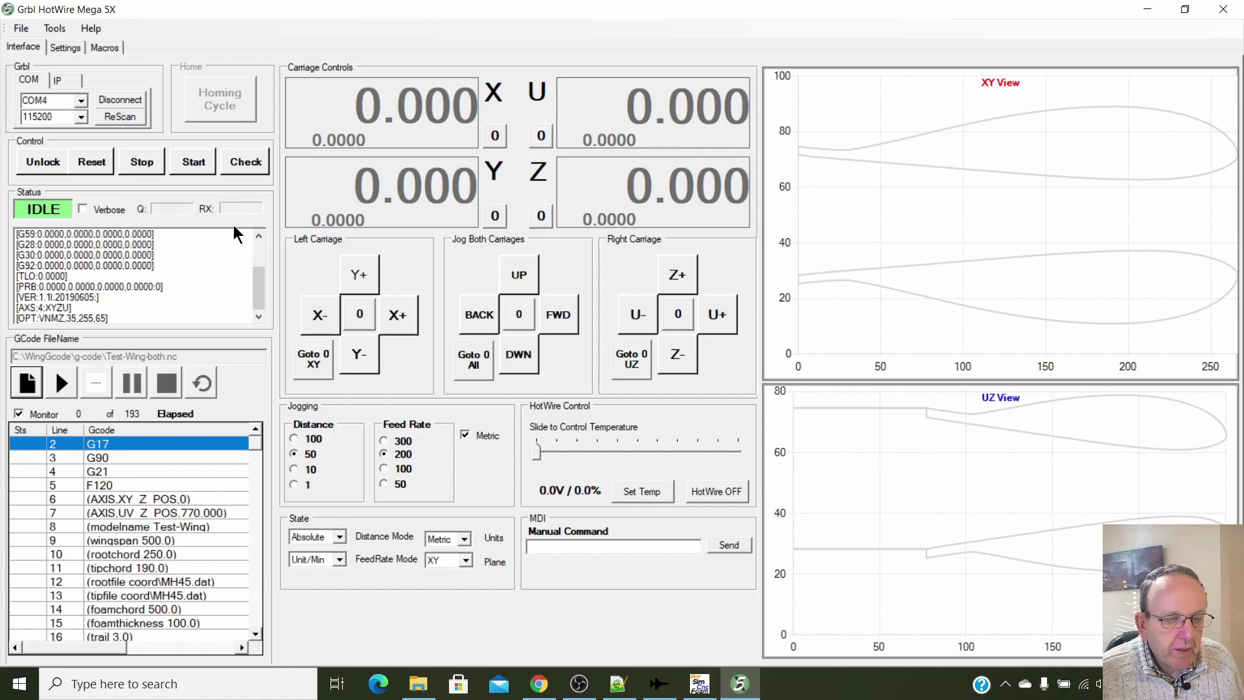
Dry-run Test-Wing-both.nc in check mode, turn check mode off and reload the file.
left_click(244, 161)
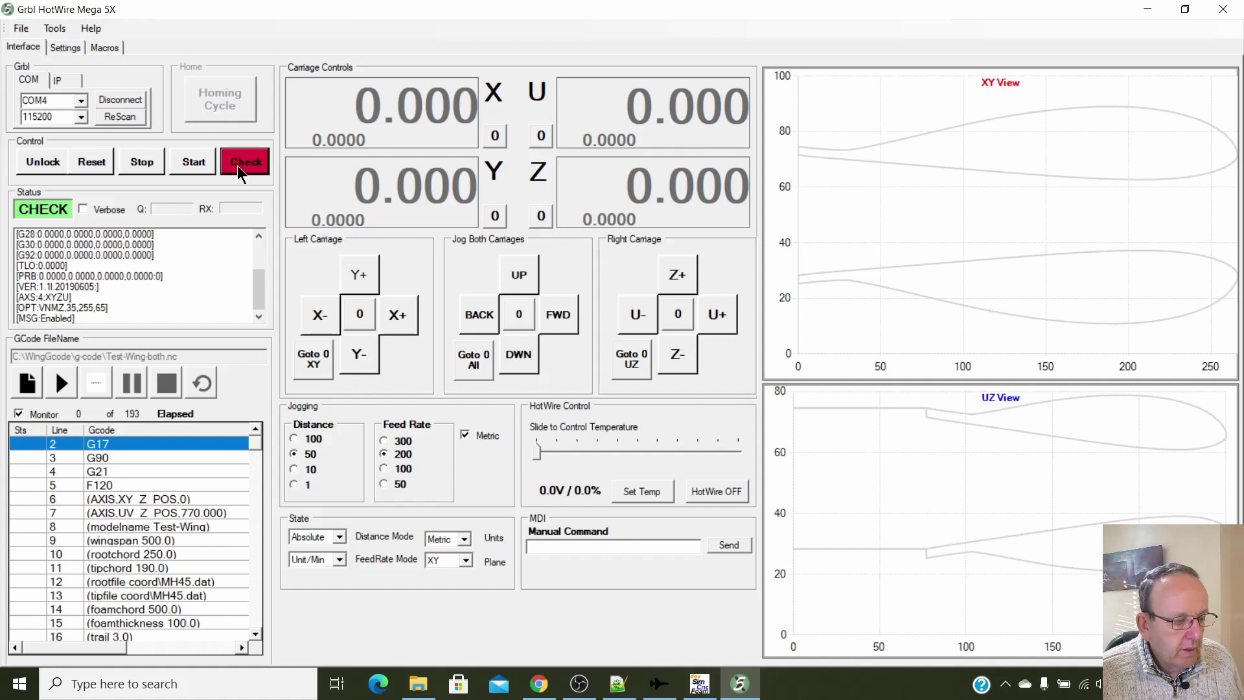
left_click(64, 378)
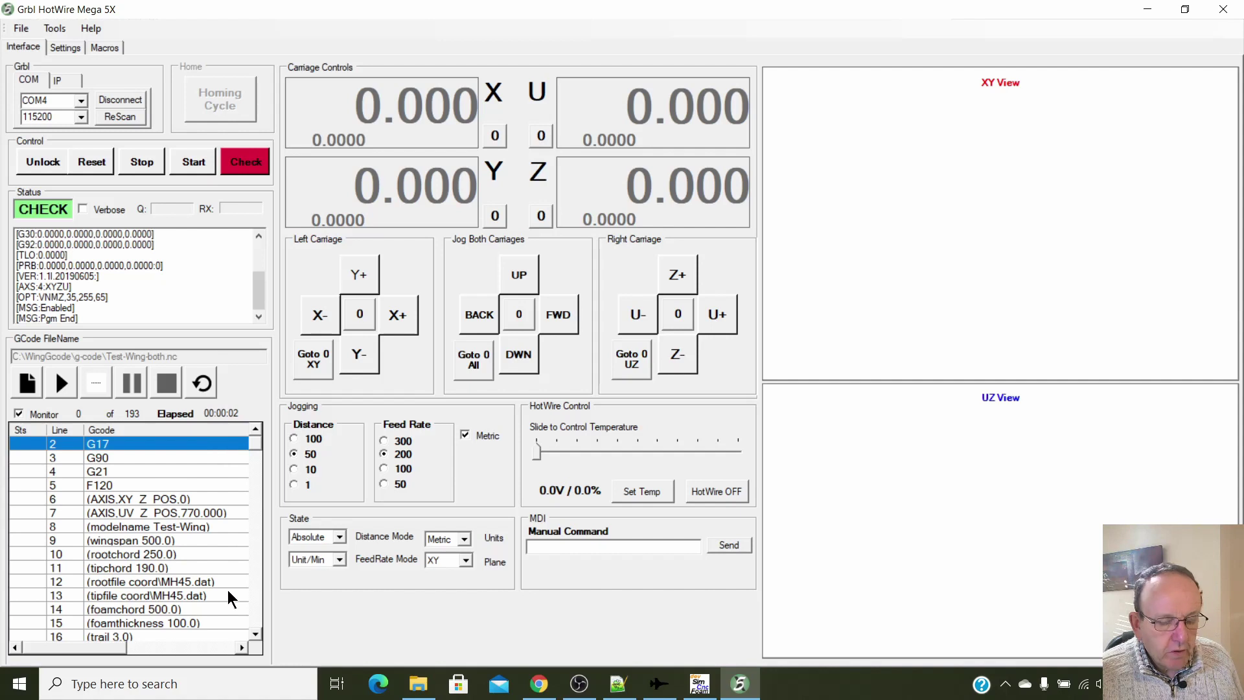
left_click(235, 161)
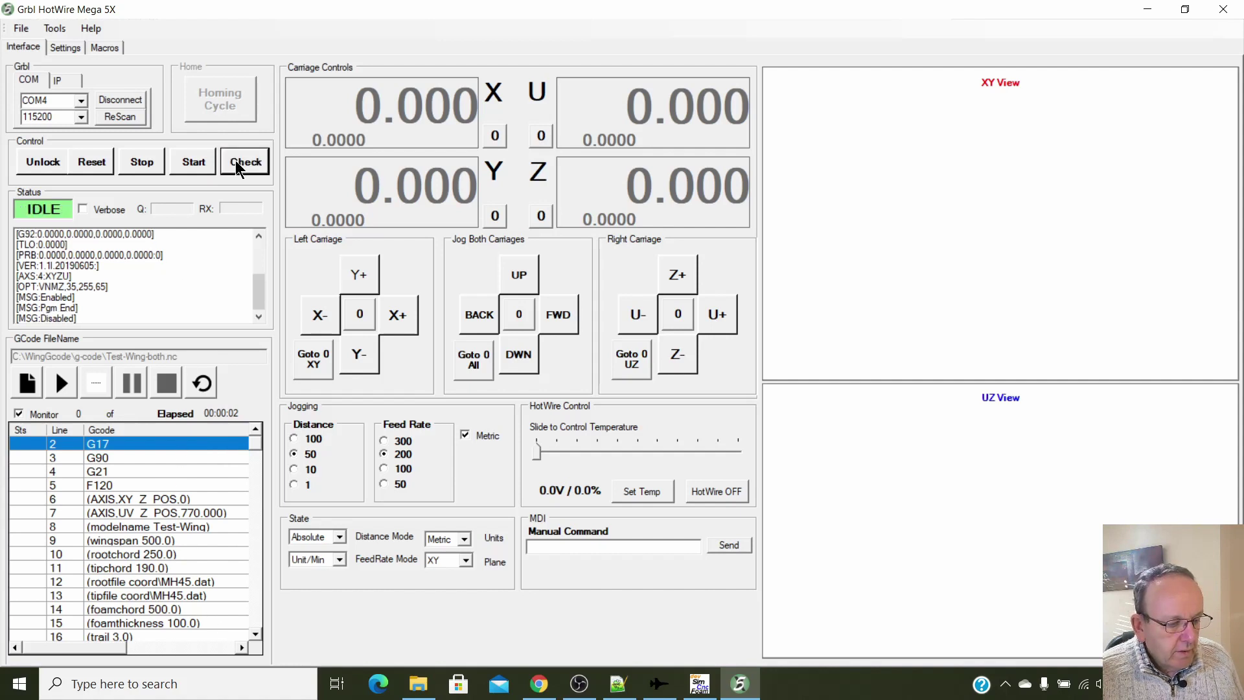
left_click(205, 384)
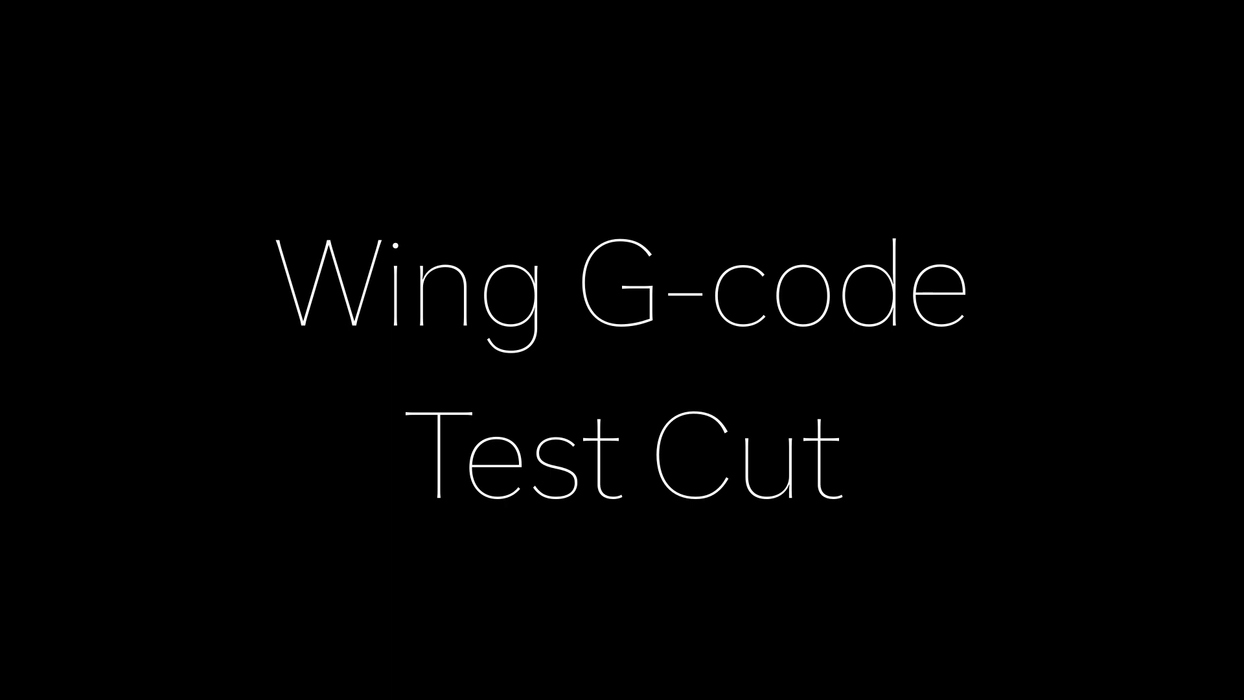
Run the loaded wing G-code to start the test cut on the foam cutter.
left_click(732, 169)
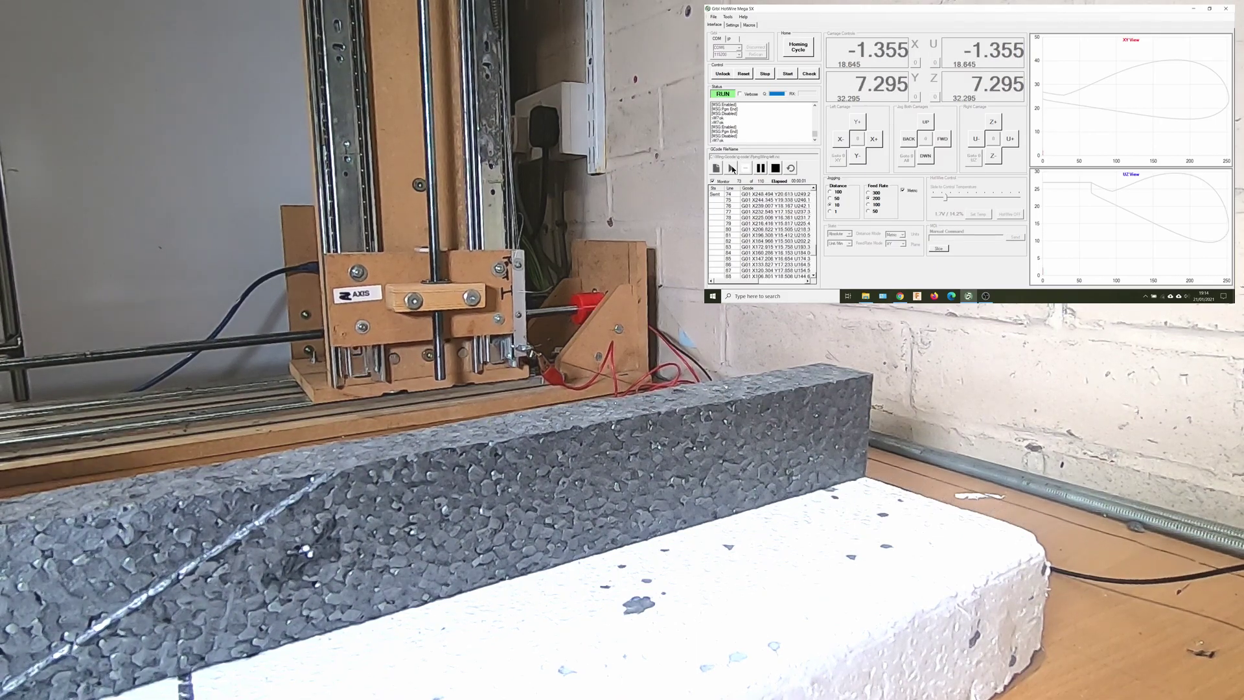
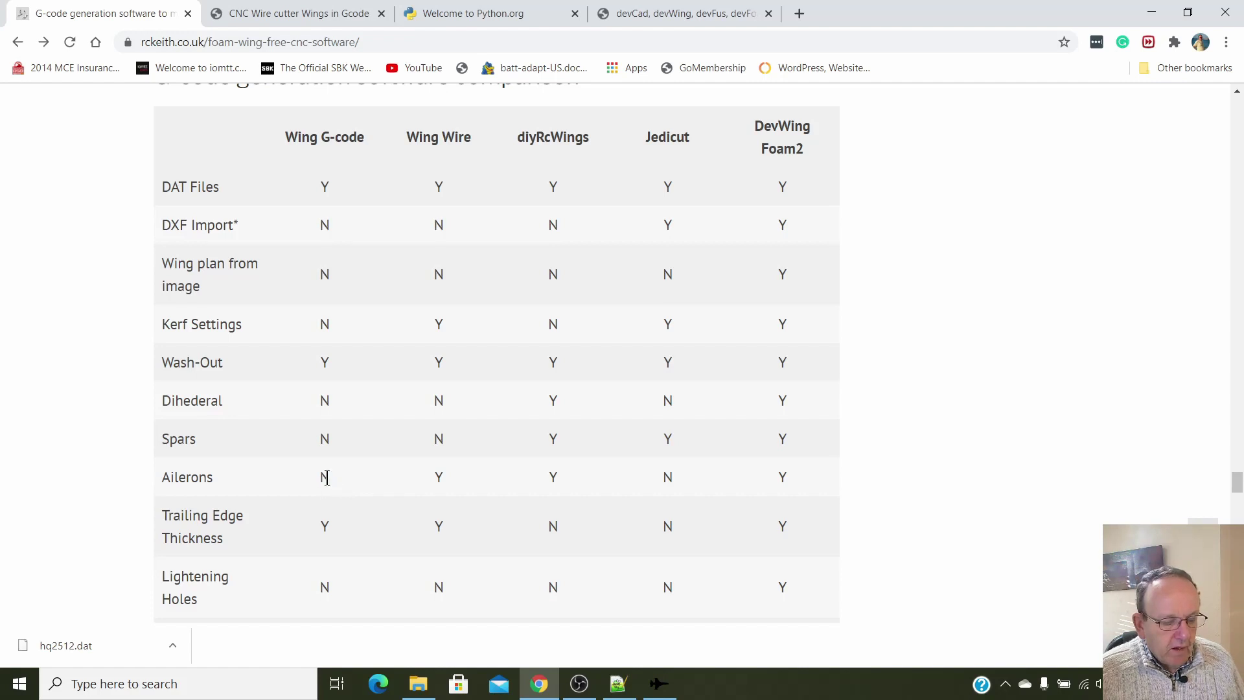
Examine the G-code generation software comparison table, checking each program's features, cost and supported operating systems, including the footnotes.
scroll(331, 523, "down", 1)
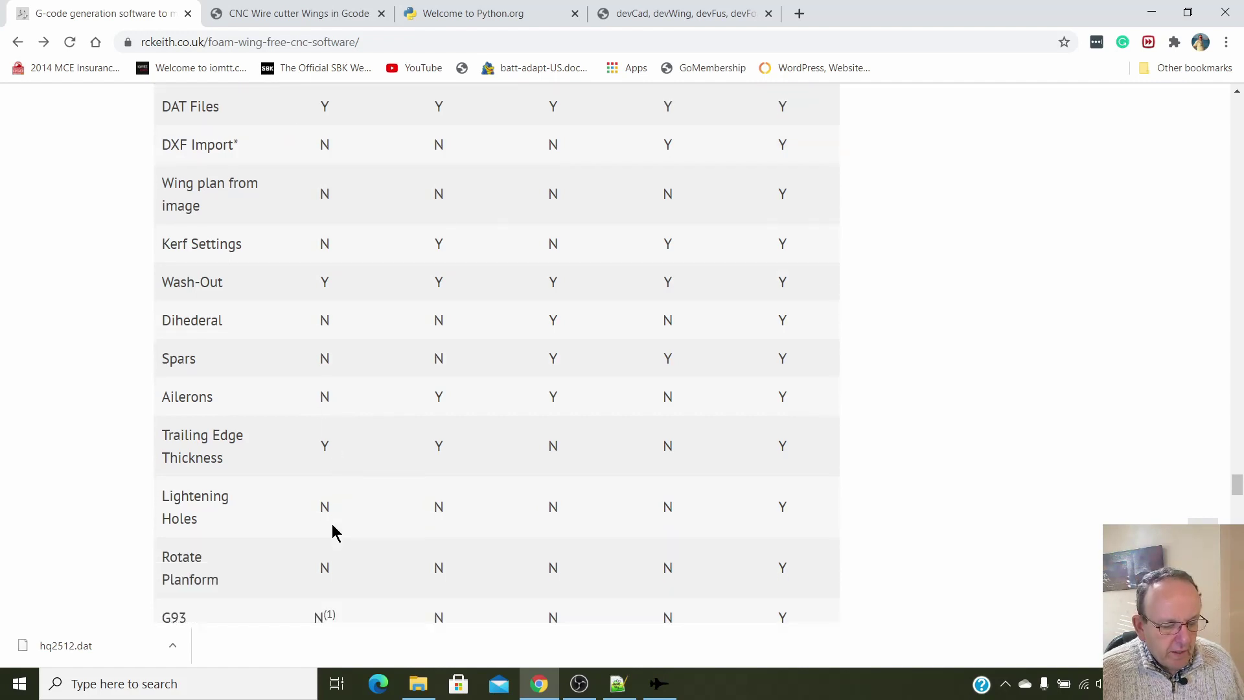
scroll(344, 508, "down", 1)
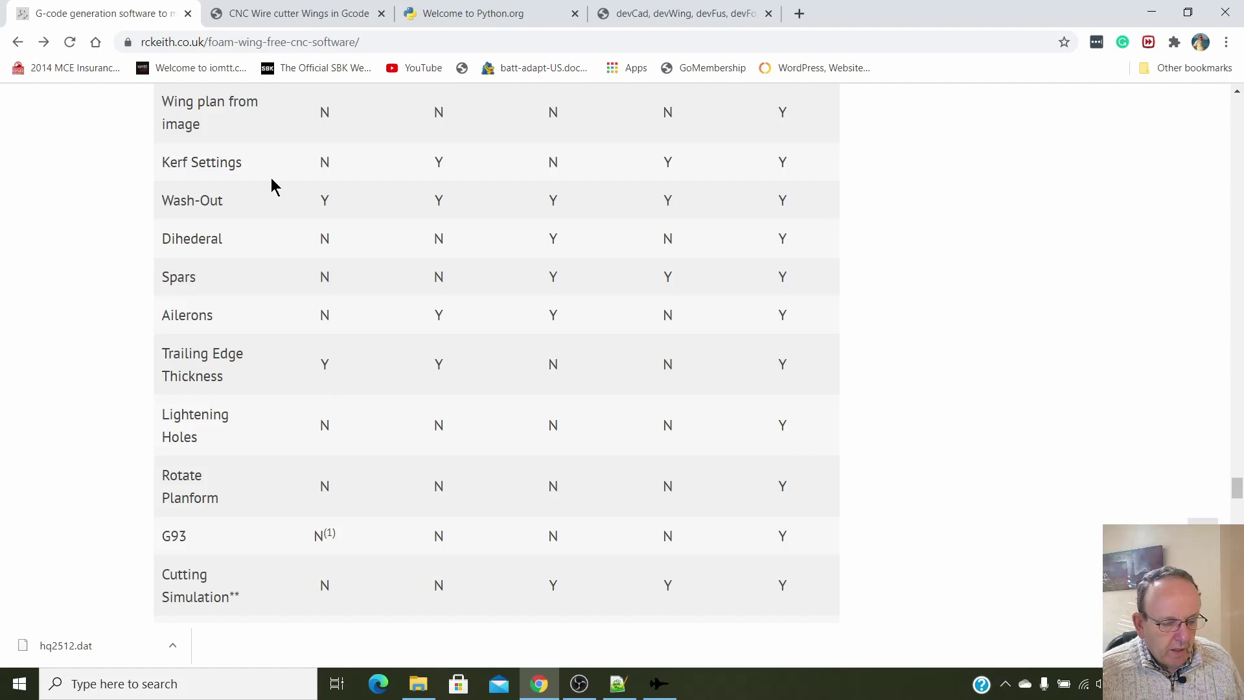
scroll(253, 479, "down", 1)
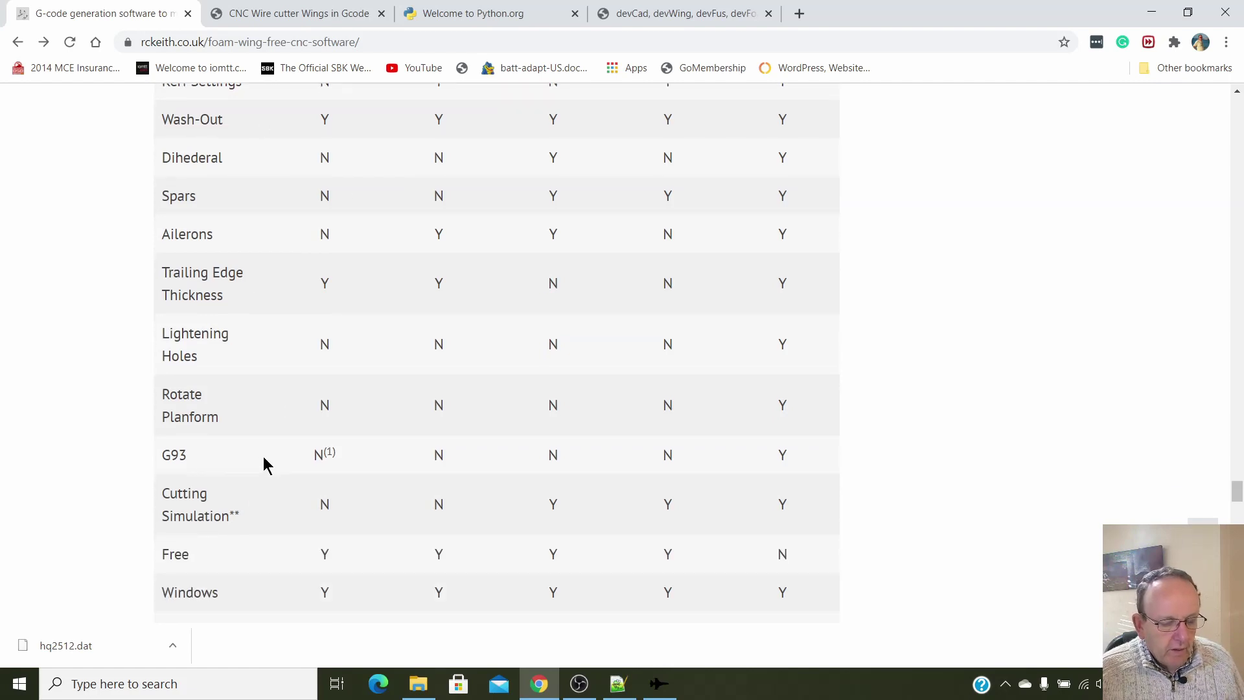
scroll(263, 456, "down", 1)
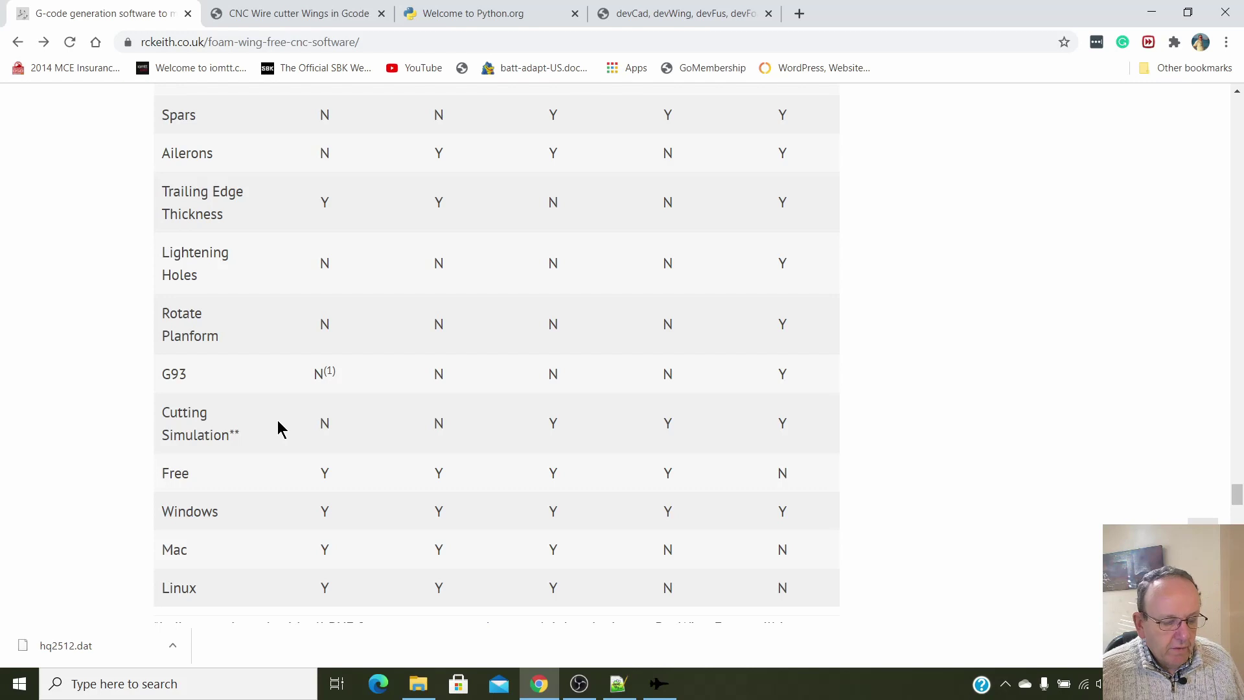
scroll(278, 422, "down", 1)
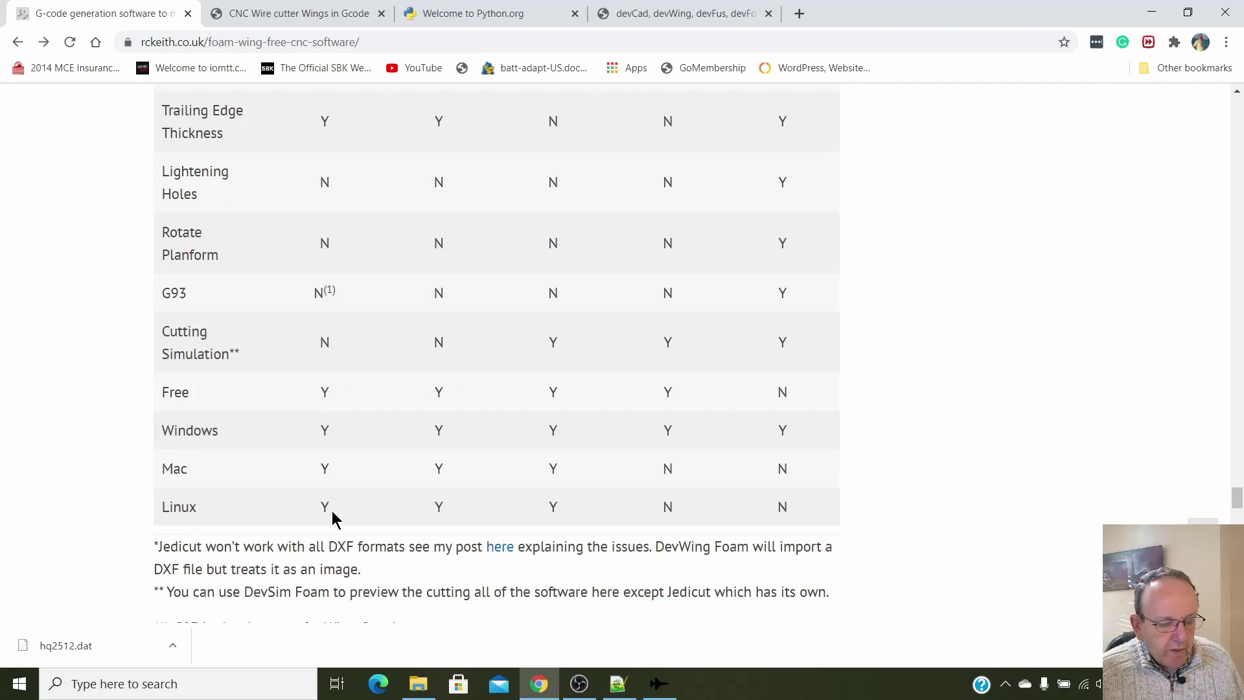
scroll(352, 479, "down", 3)
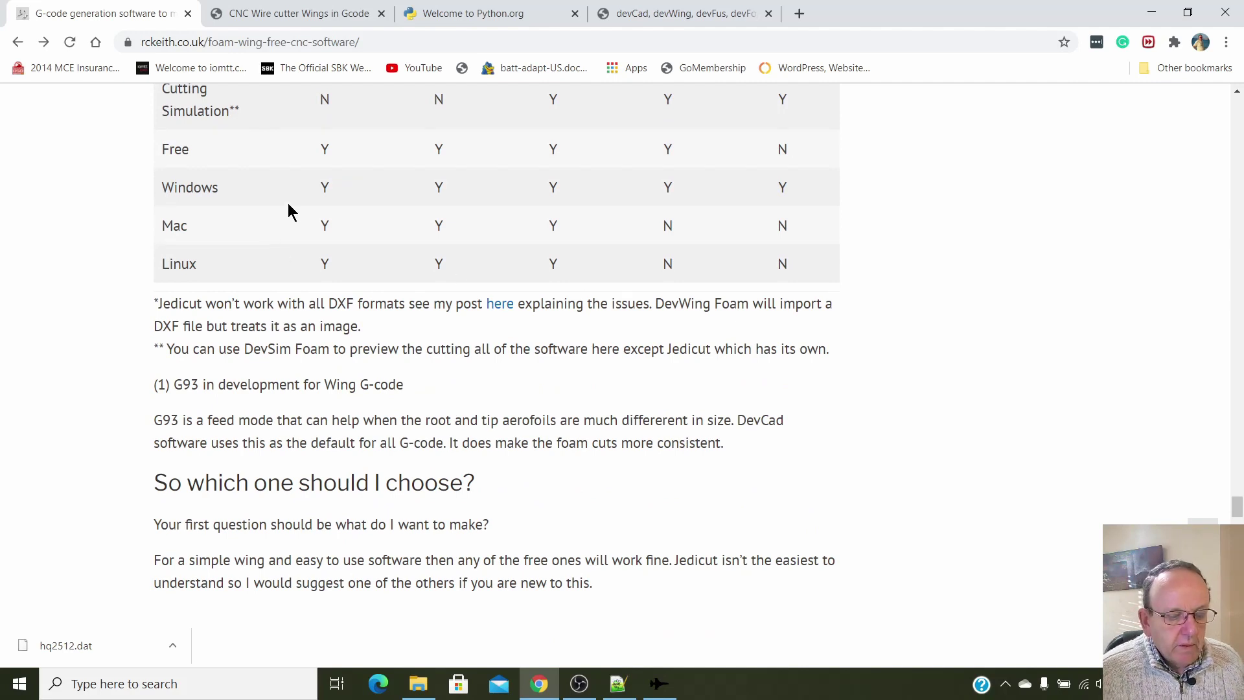
scroll(316, 402, "up", 6)
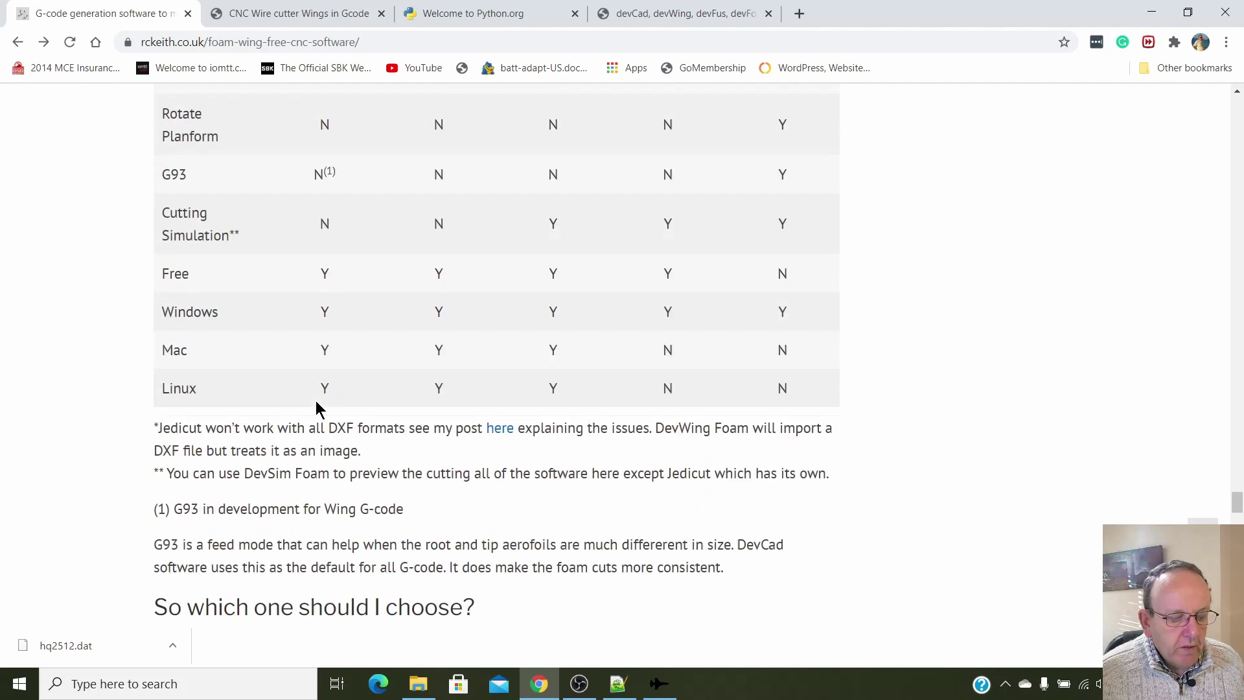
scroll(316, 401, "up", 4)
scroll(541, 361, "down", 6)
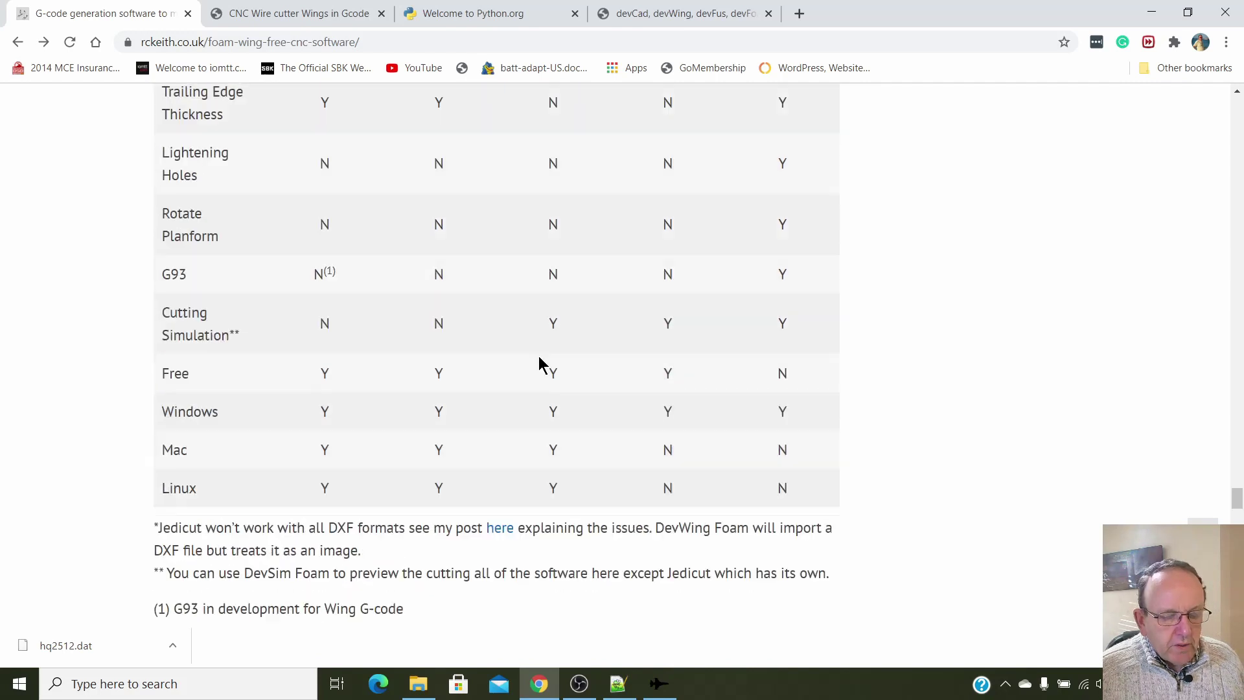
scroll(533, 363, "up", 4)
scroll(531, 363, "up", 4)
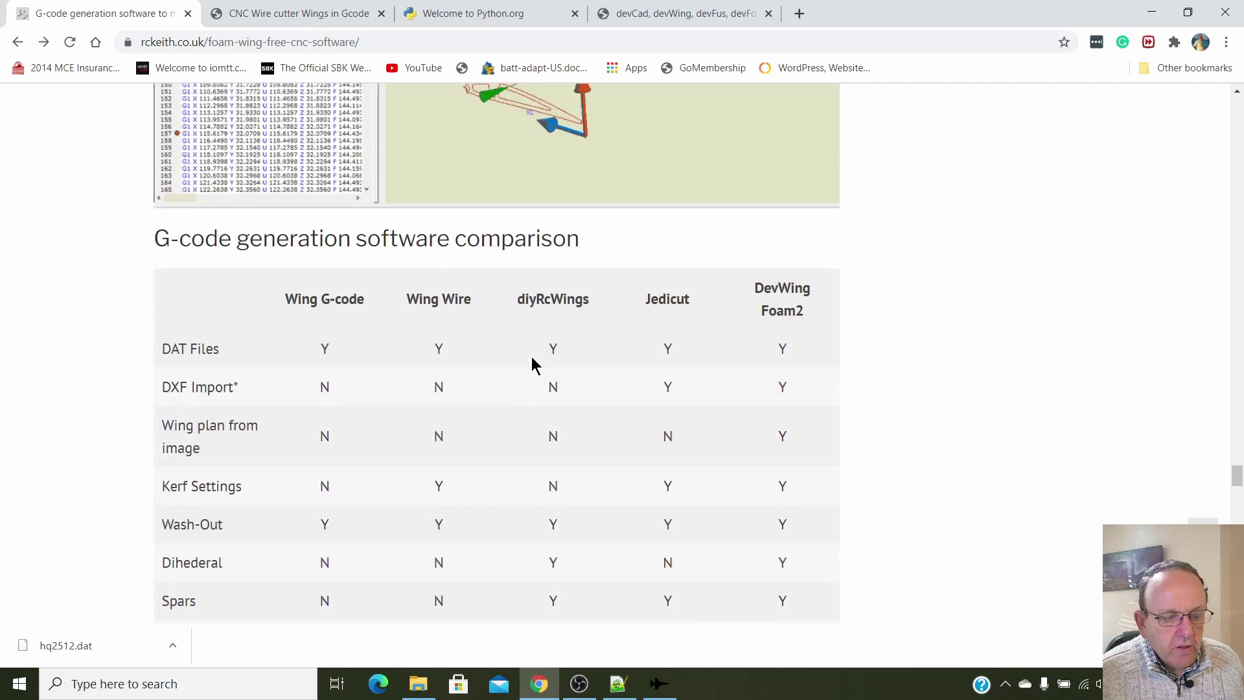
Look back through the article's sections on DevSim Foam, DevWing Foam 2, Jedicut and Wing Designer for 4 axis CNC foam cutter.
scroll(531, 363, "up", 6)
scroll(531, 361, "up", 6)
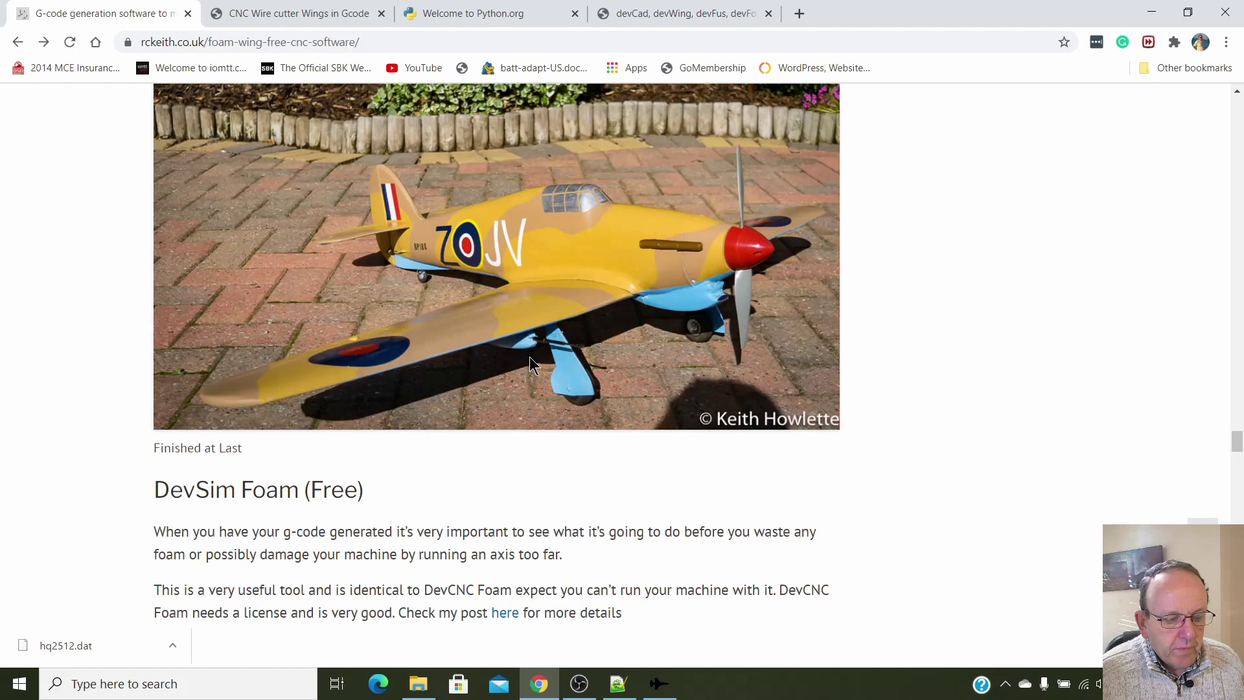
scroll(530, 356, "up", 7)
scroll(529, 357, "up", 15)
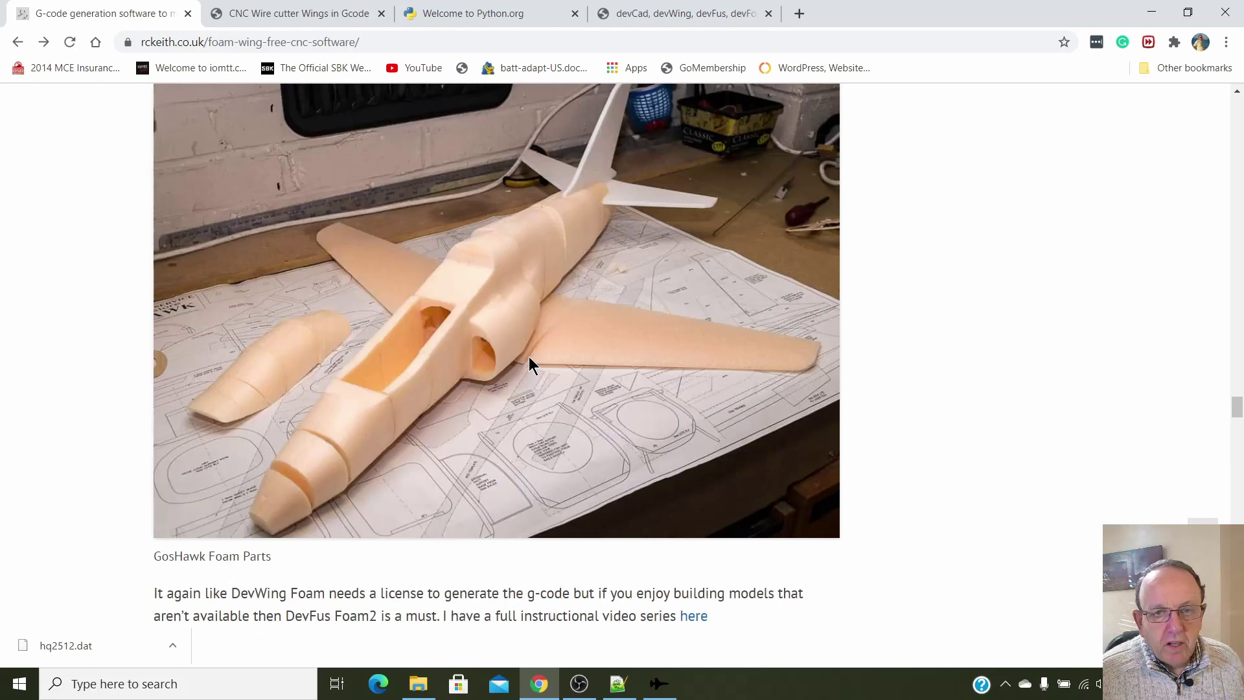
scroll(532, 357, "up", 7)
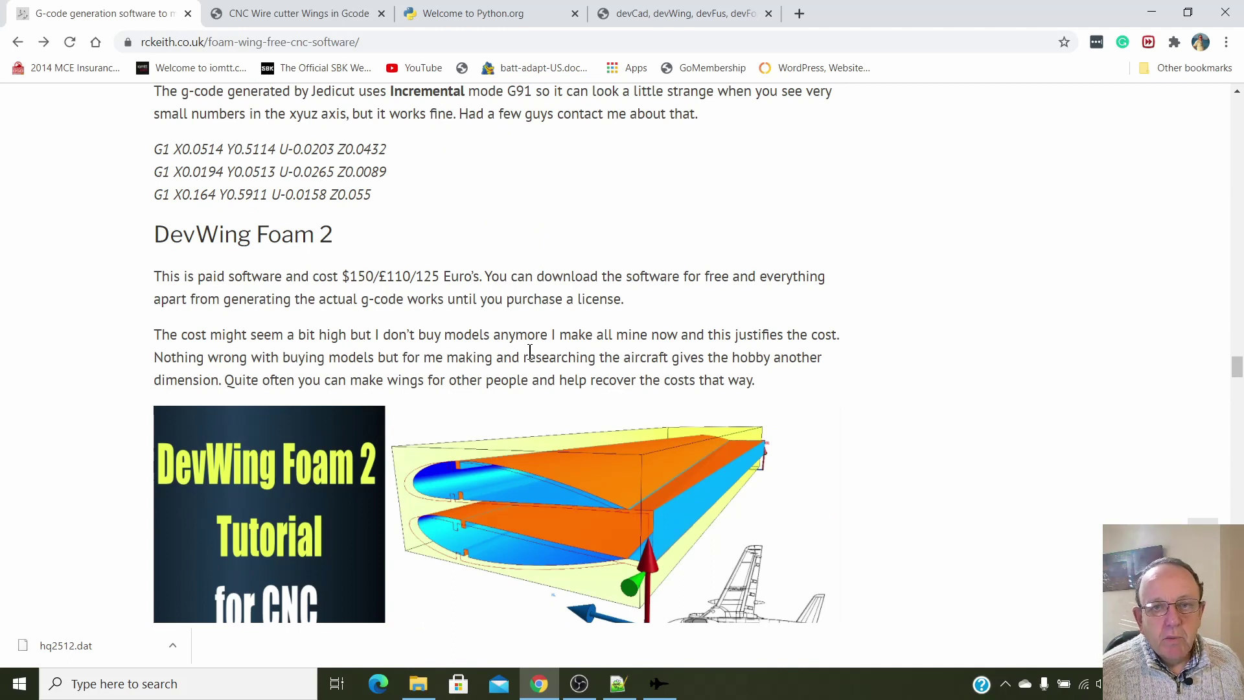
scroll(529, 351, "up", 15)
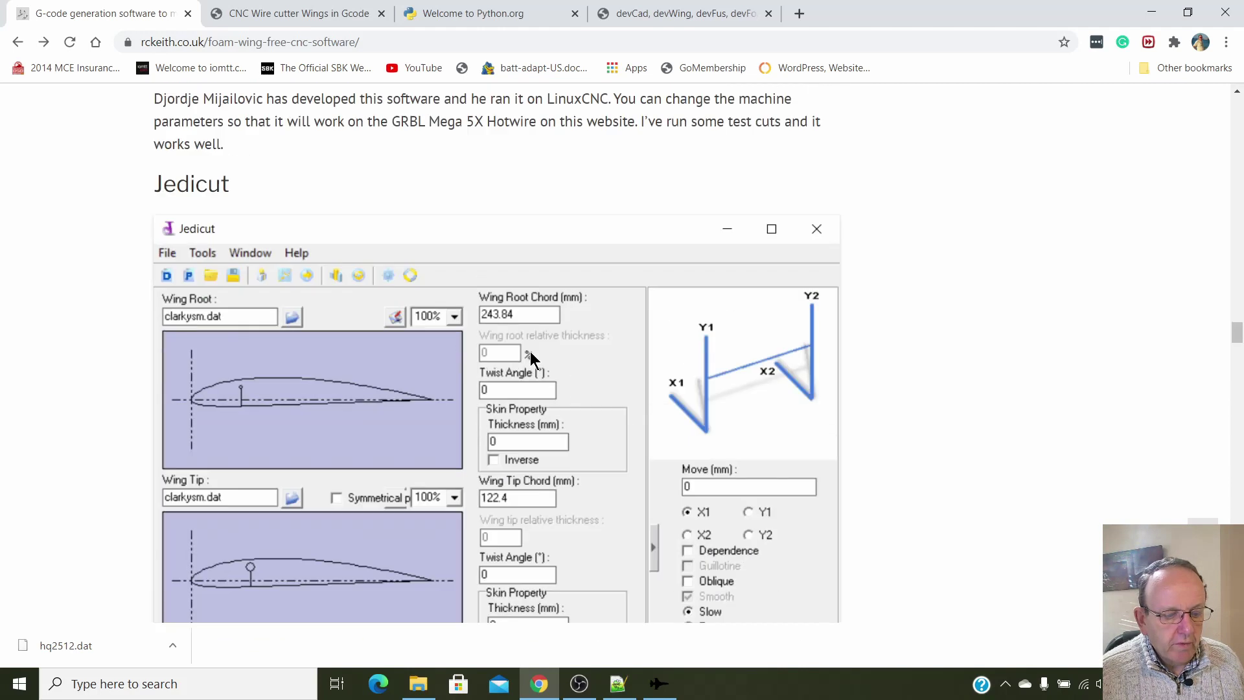
scroll(530, 350, "up", 6)
scroll(533, 347, "down", 4)
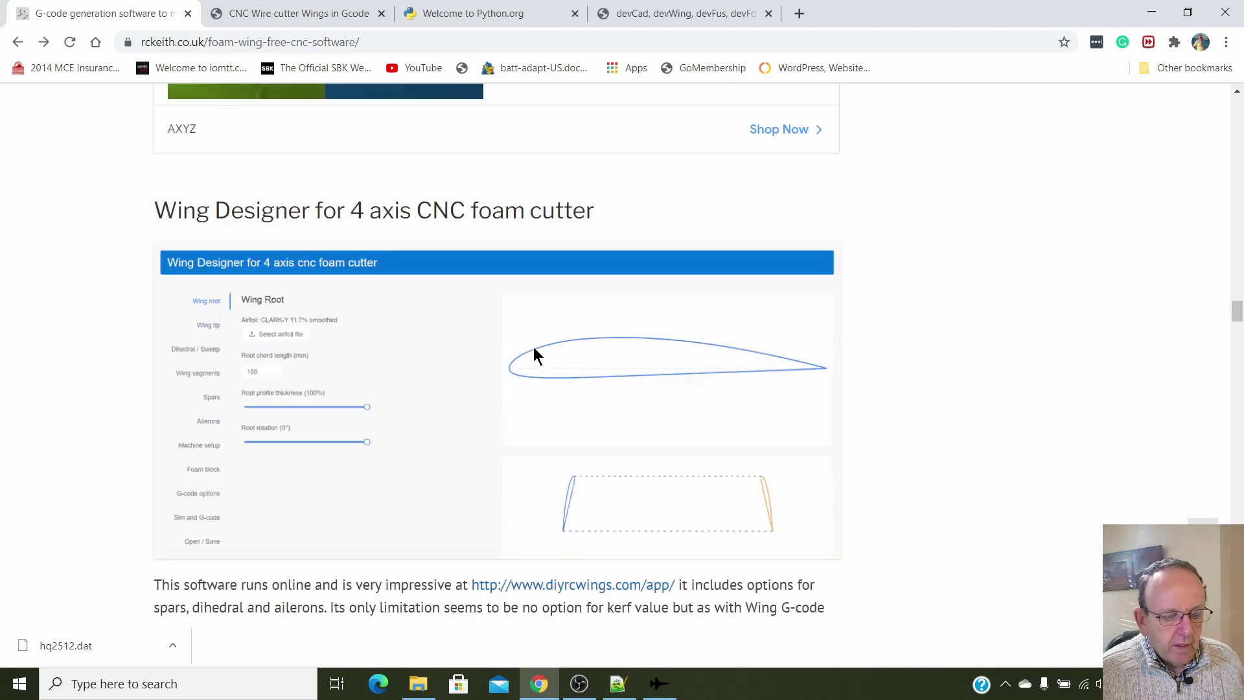
scroll(535, 346, "down", 7)
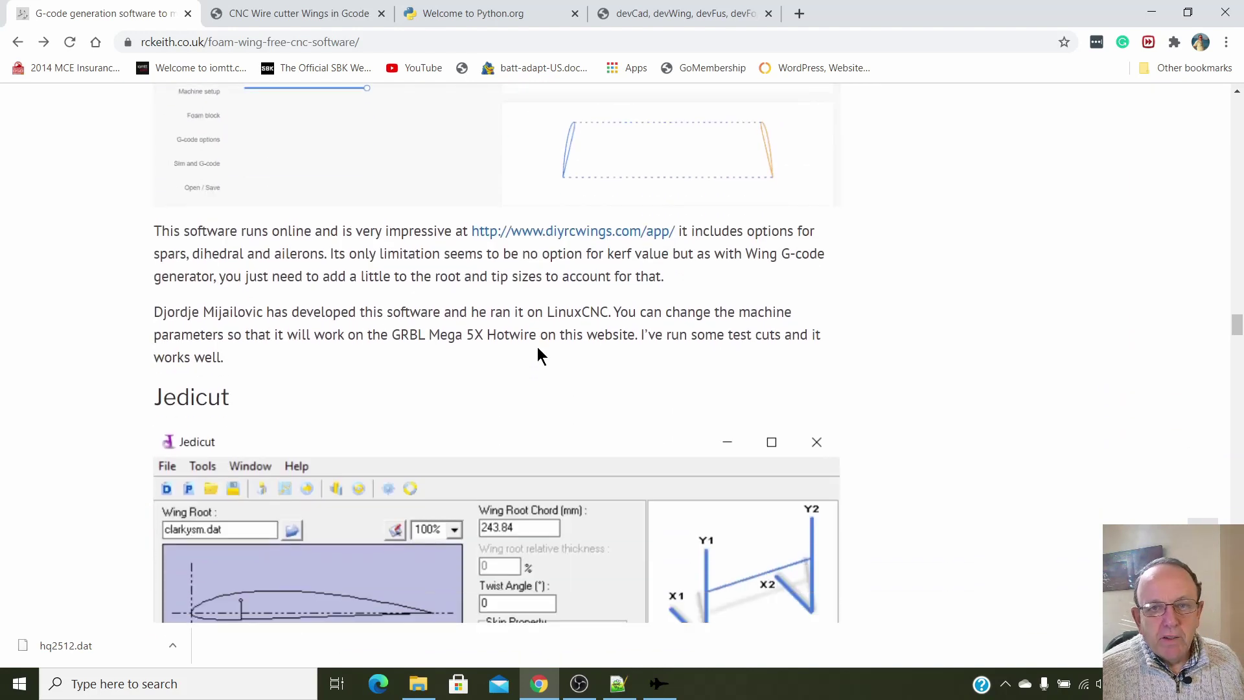
scroll(538, 354, "down", 1)
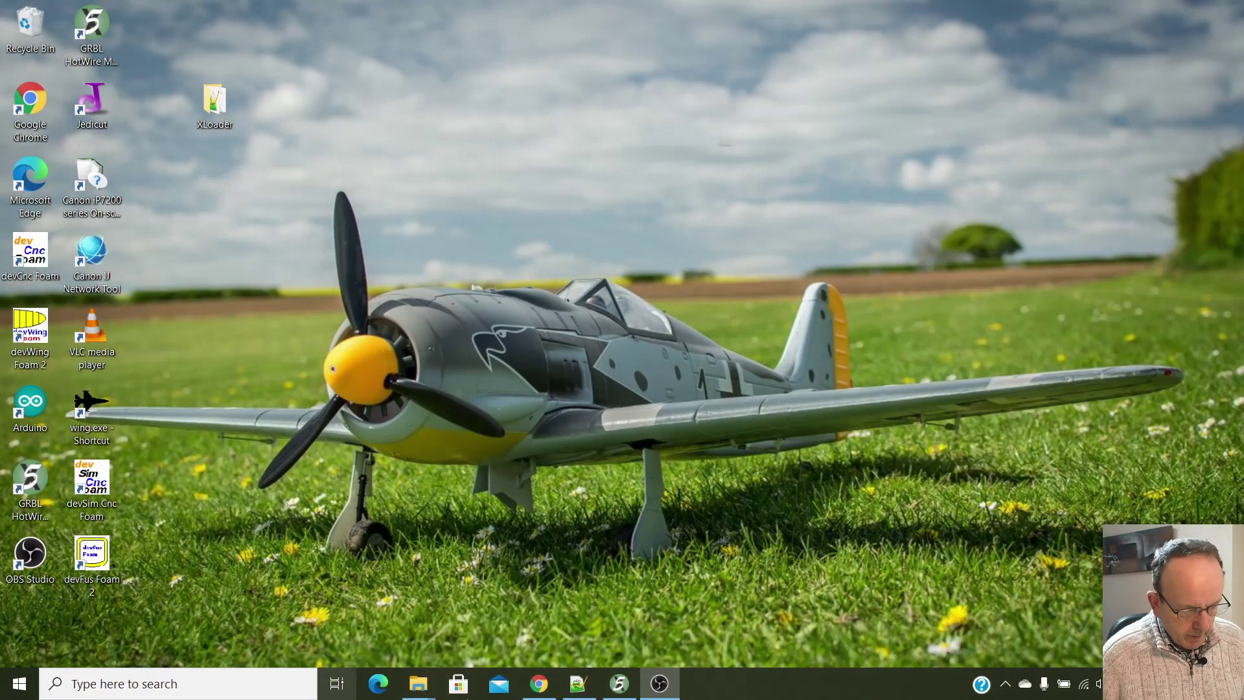
Switch to Chrome and read the WingWire 4 axis g-code freeware section, down to its Thingiverse and RCGroups links.
left_click(540, 691)
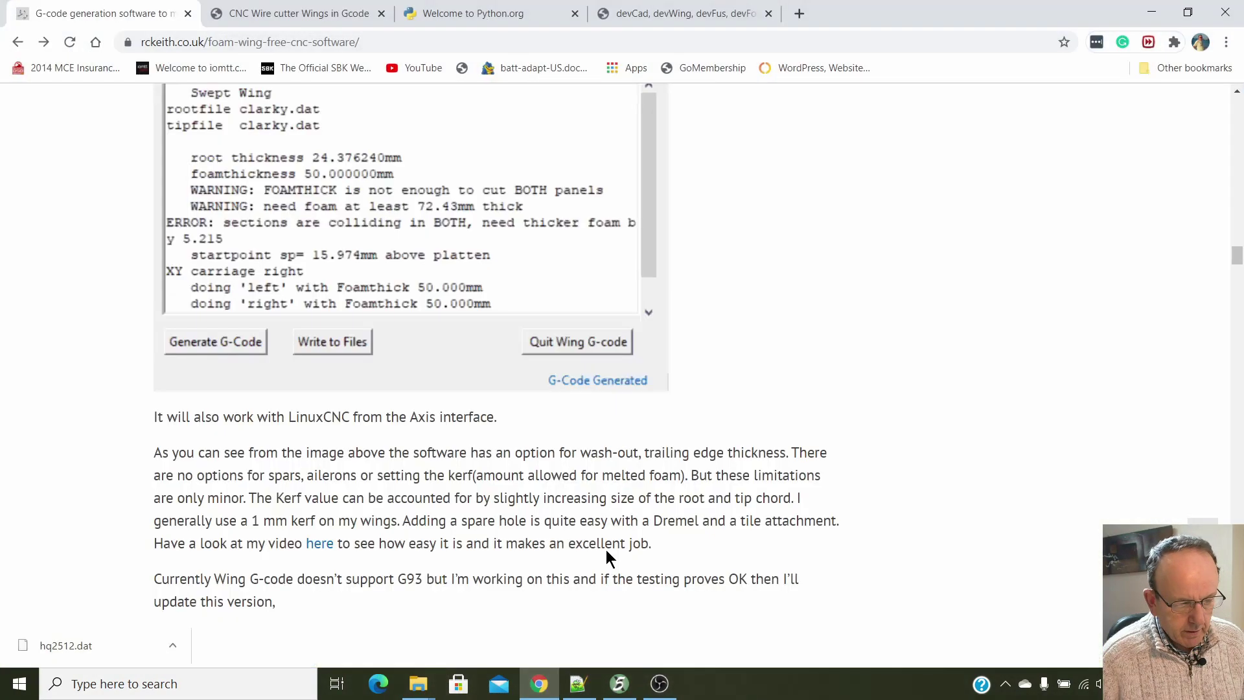
scroll(769, 352, "down", 2)
scroll(769, 351, "down", 5)
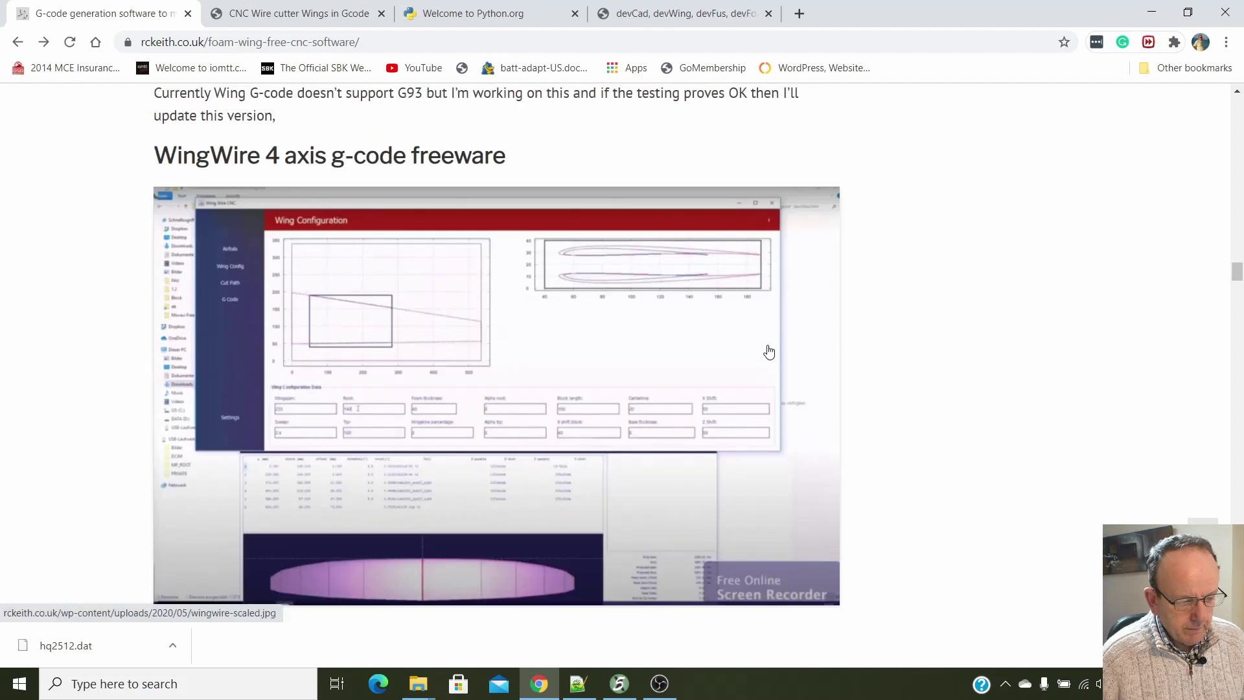
scroll(769, 353, "down", 3)
scroll(785, 341, "up", 4)
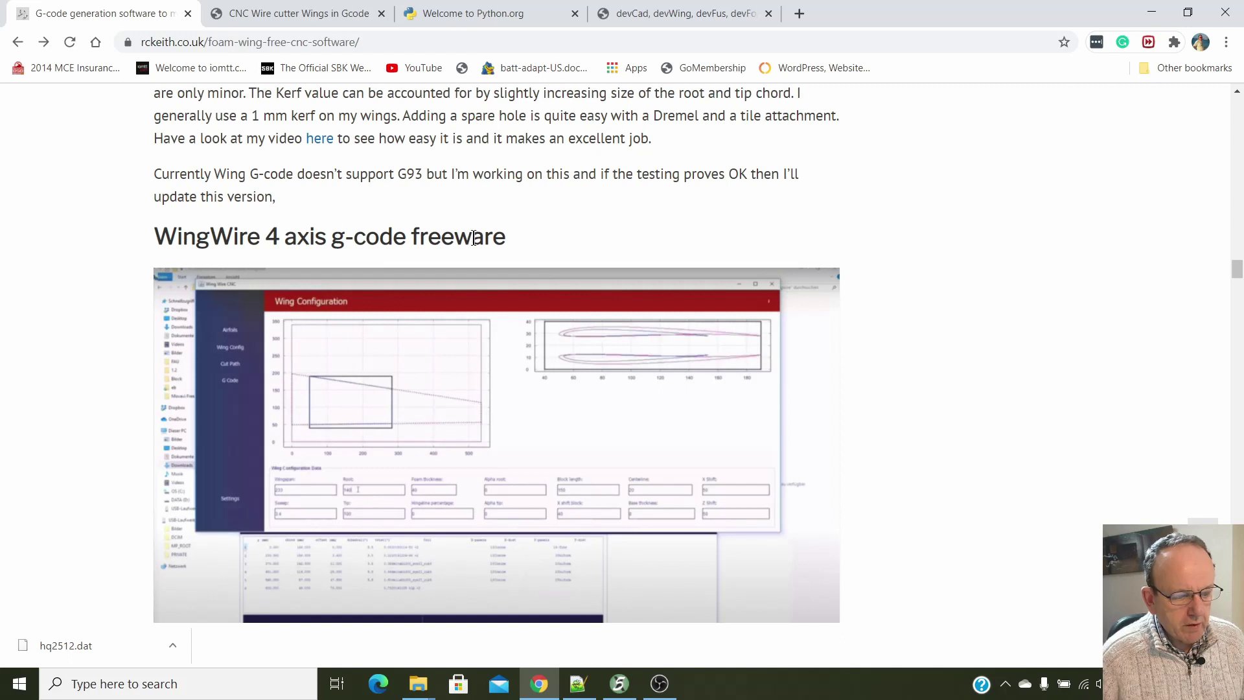
scroll(488, 239, "down", 3)
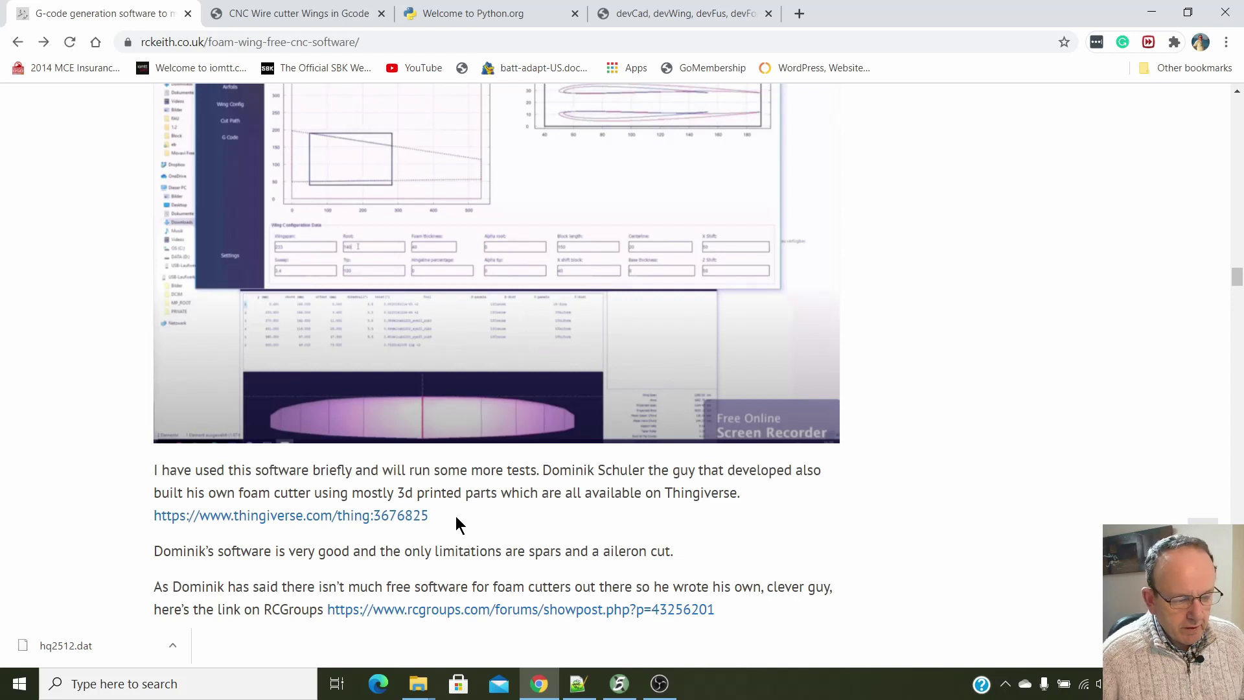
Open the WingWire section's Thingiverse link in a new tab and look over the 4 Axis CNC Hotwire Foam Cutter page.
right_click(327, 516)
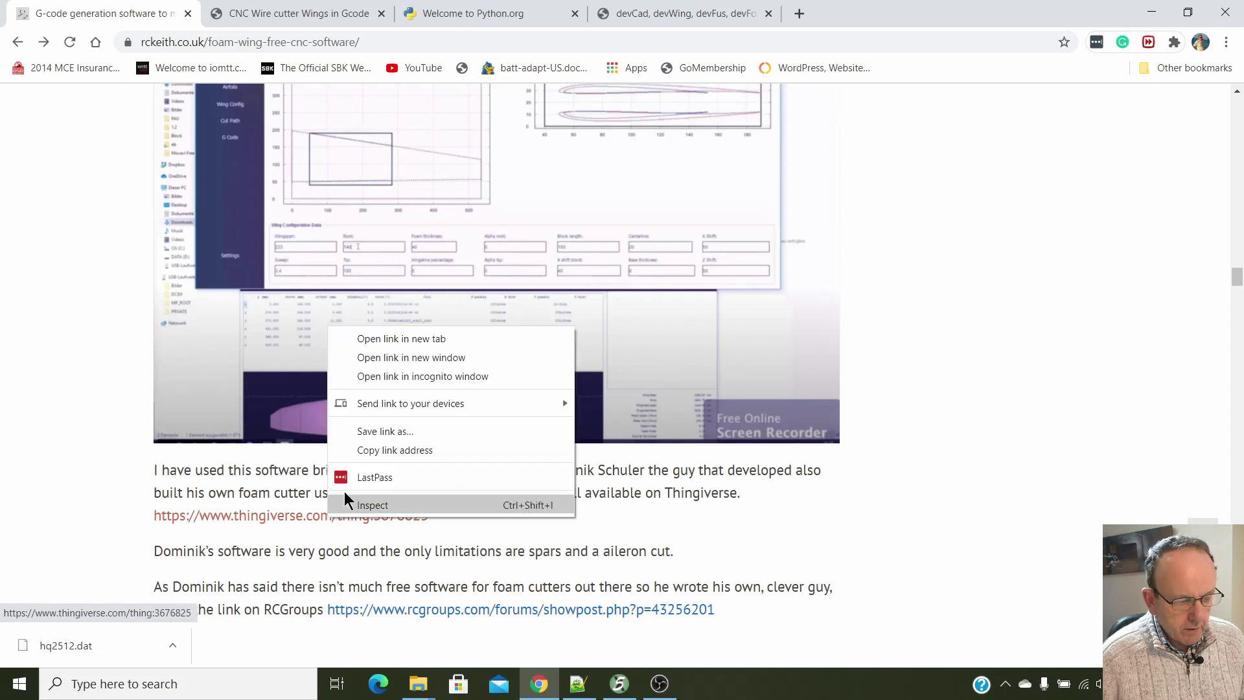
left_click(419, 340)
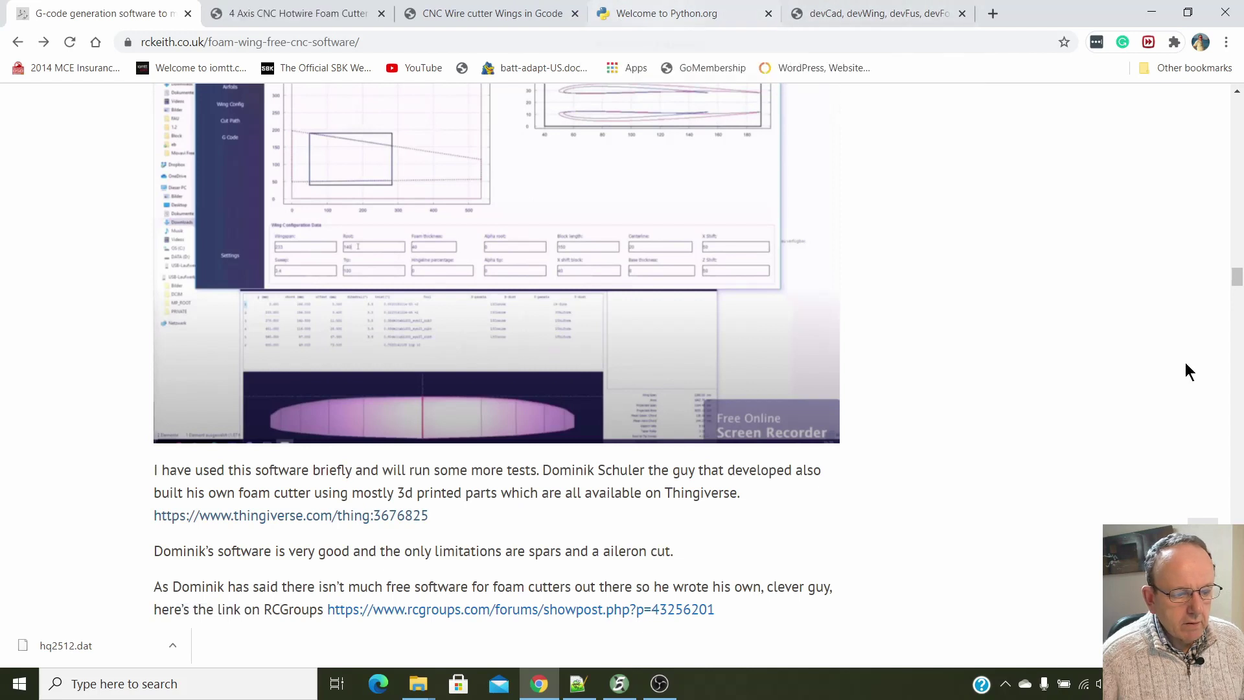
left_click(284, 16)
scroll(608, 232, "down", 3)
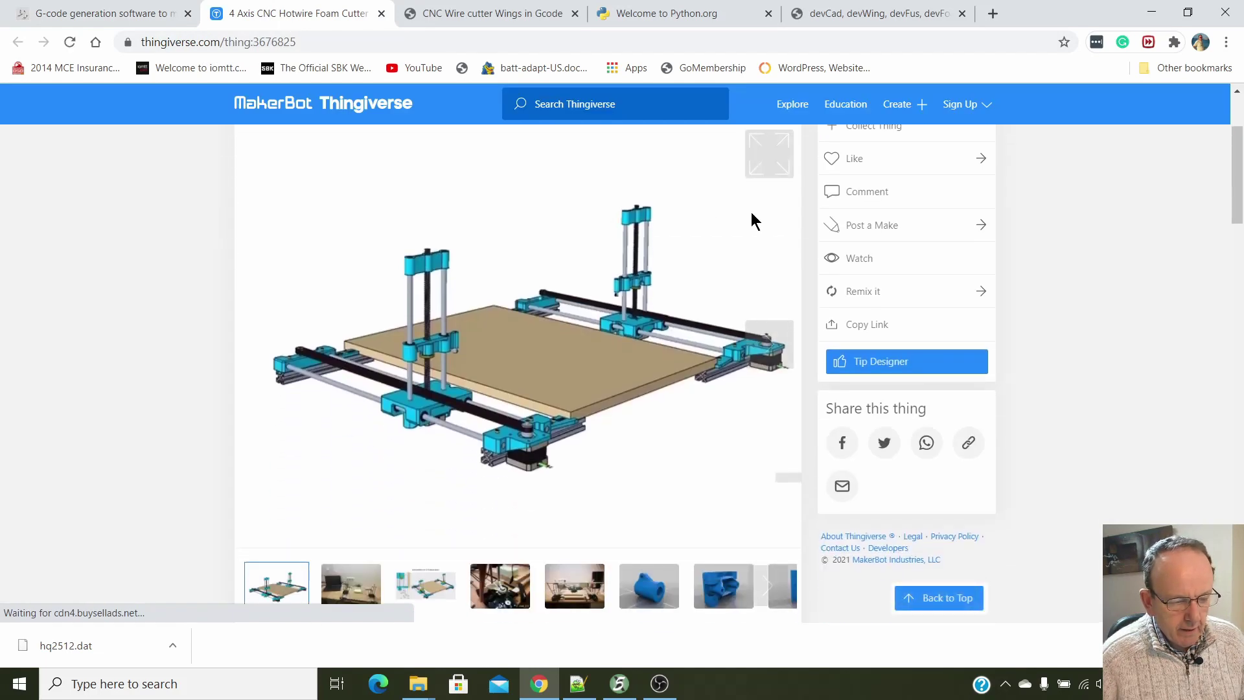
scroll(754, 217, "down", 4)
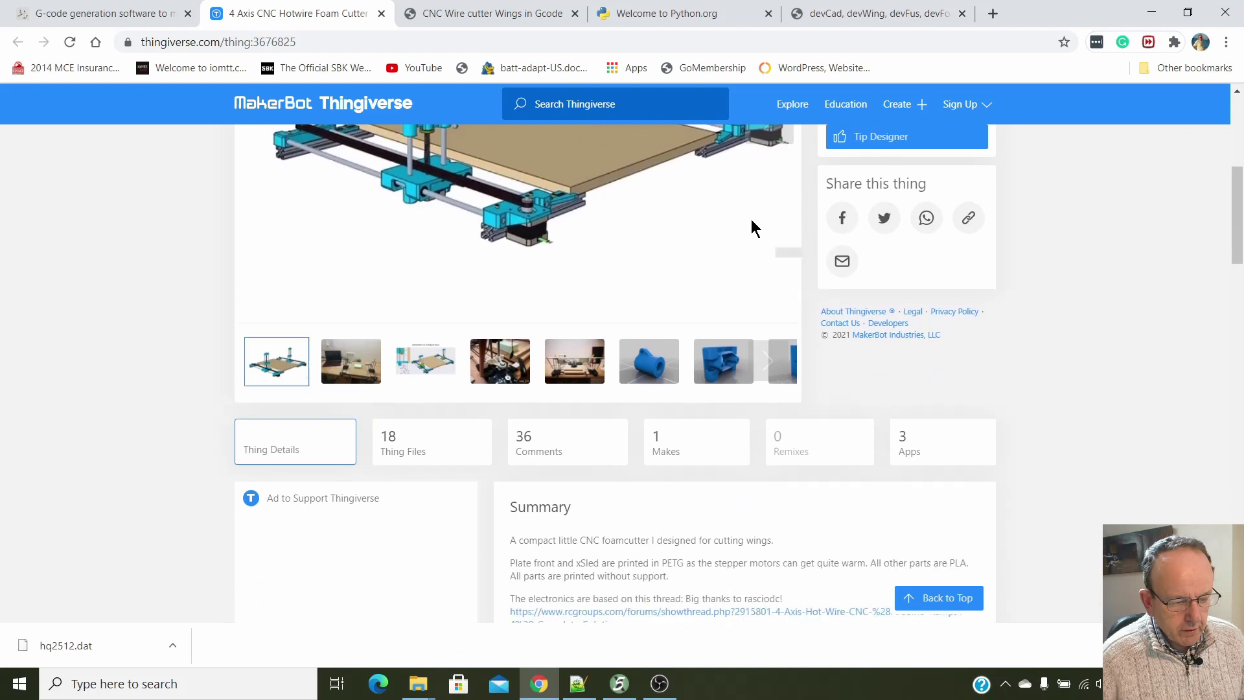
View the gallery photos of the Z_sled_2.0 and the assembled foam cutter on the bench, and glance over the summary.
left_click(500, 355)
scroll(608, 309, "up", 2)
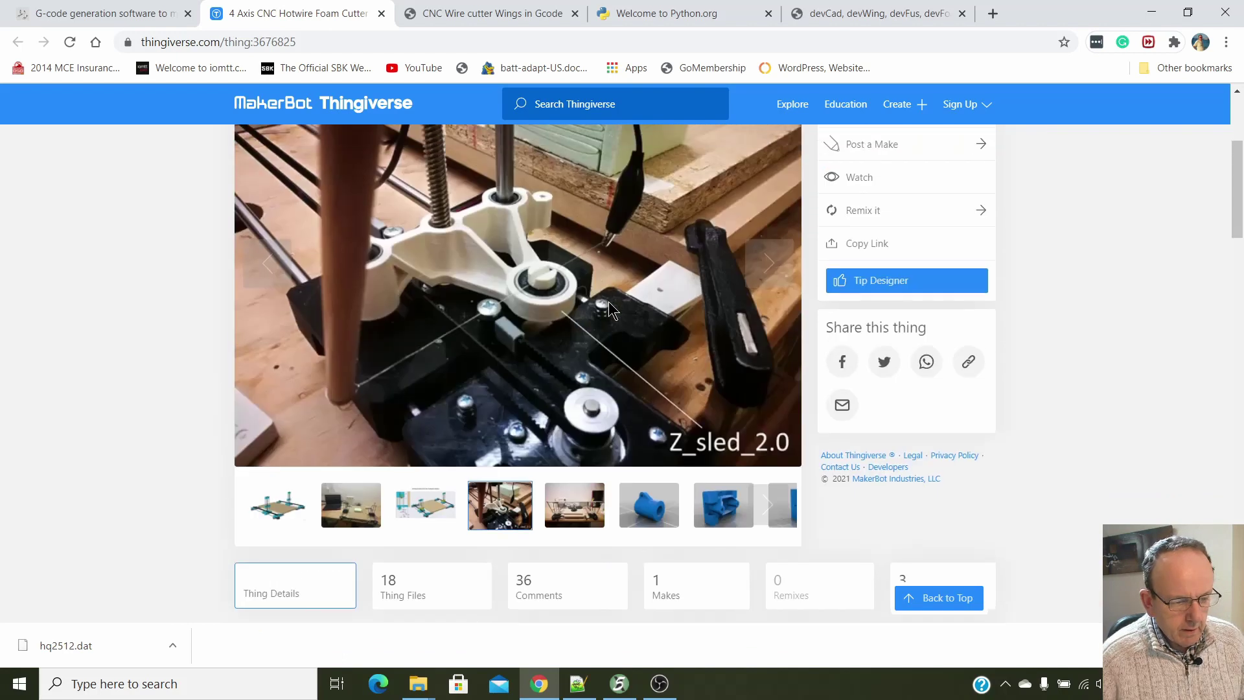
scroll(612, 309, "down", 2)
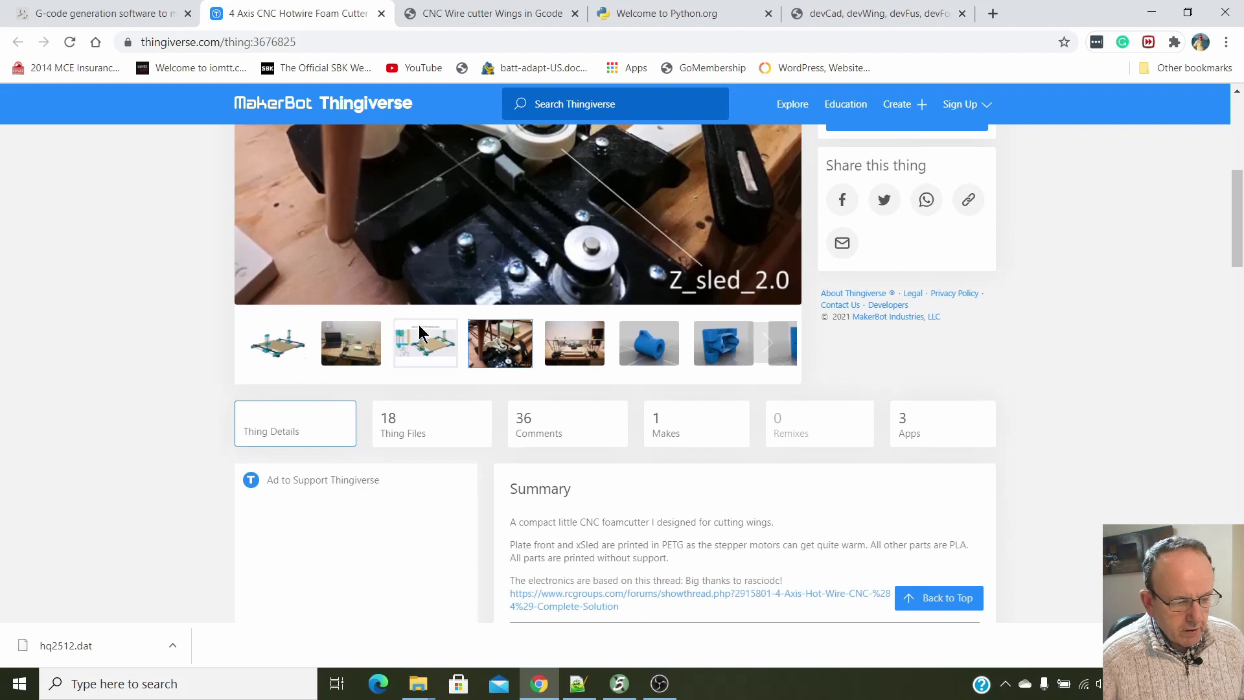
left_click(365, 350)
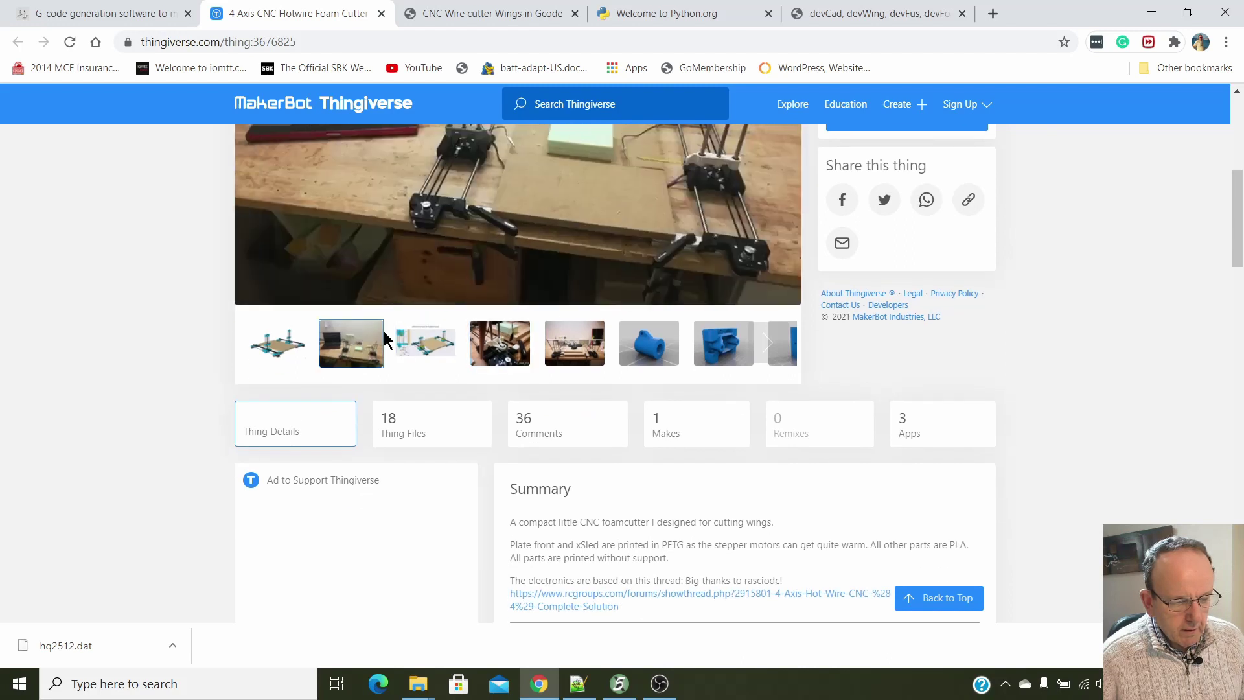
scroll(388, 337, "up", 2)
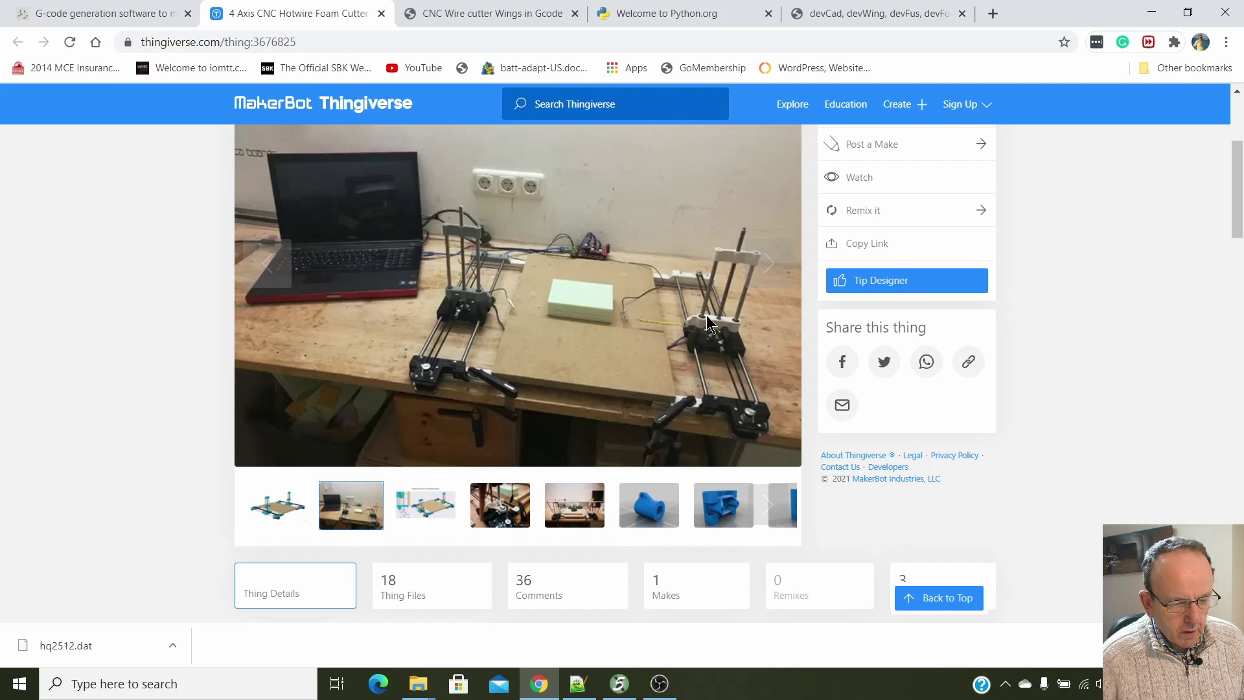
scroll(431, 422, "down", 2)
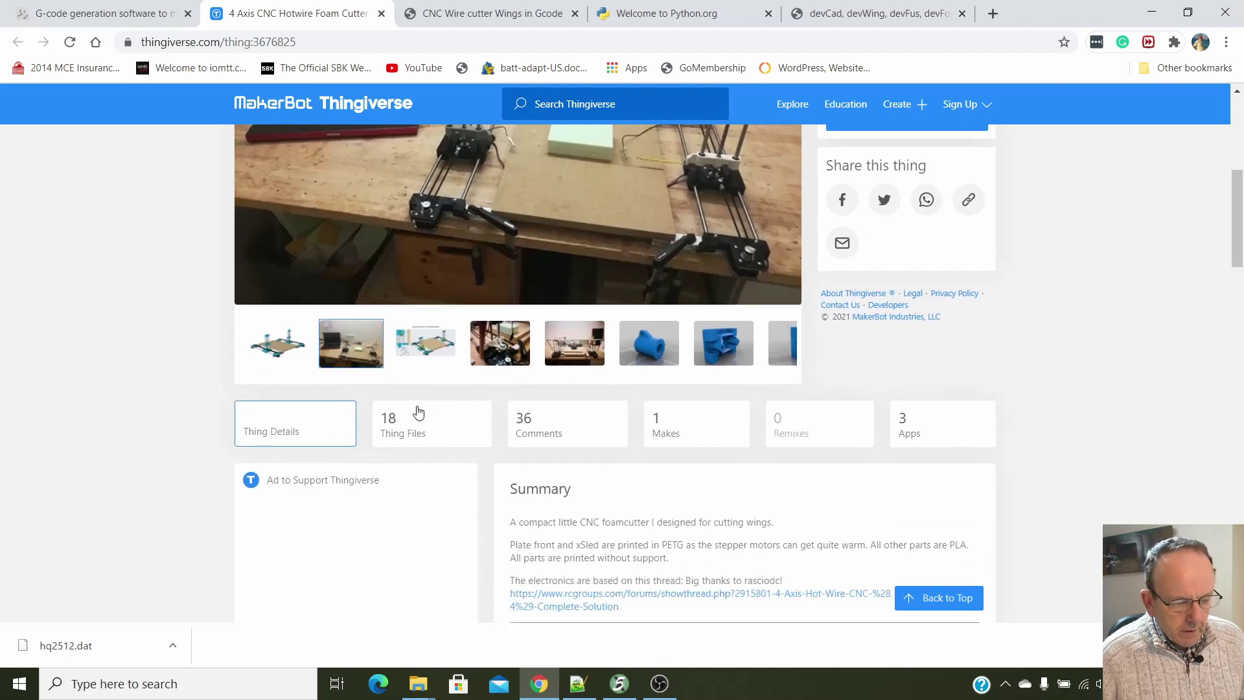
scroll(419, 412, "down", 1)
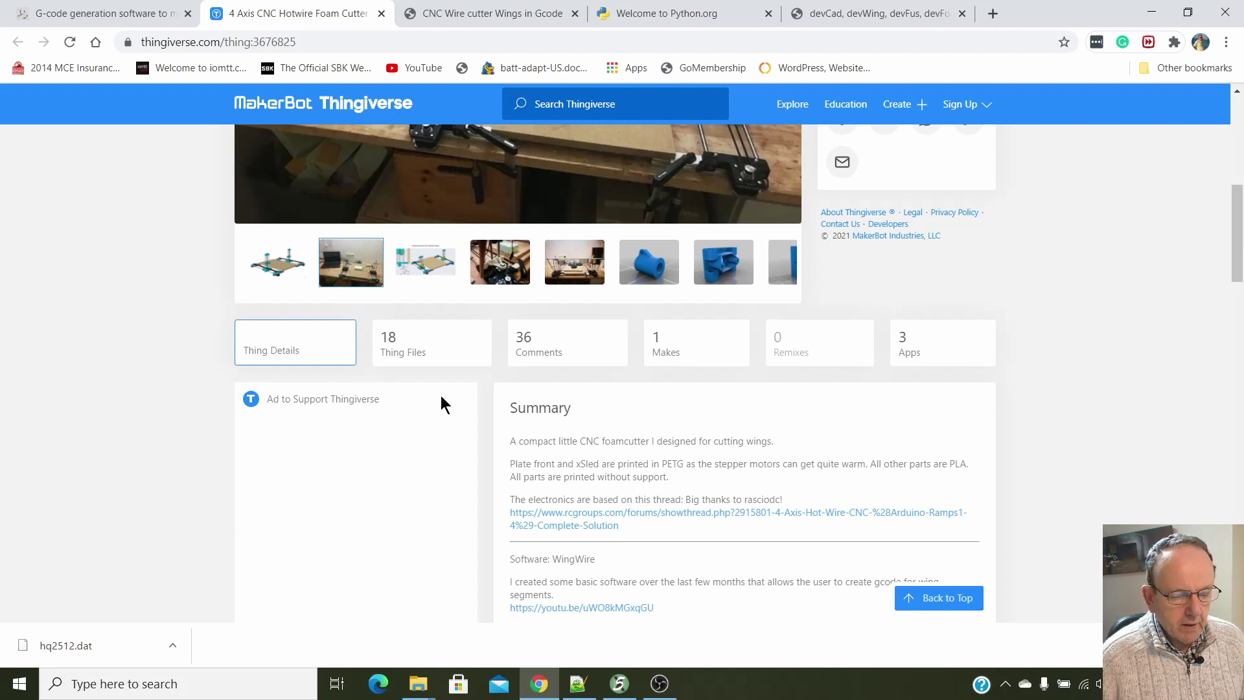
scroll(441, 396, "down", 2)
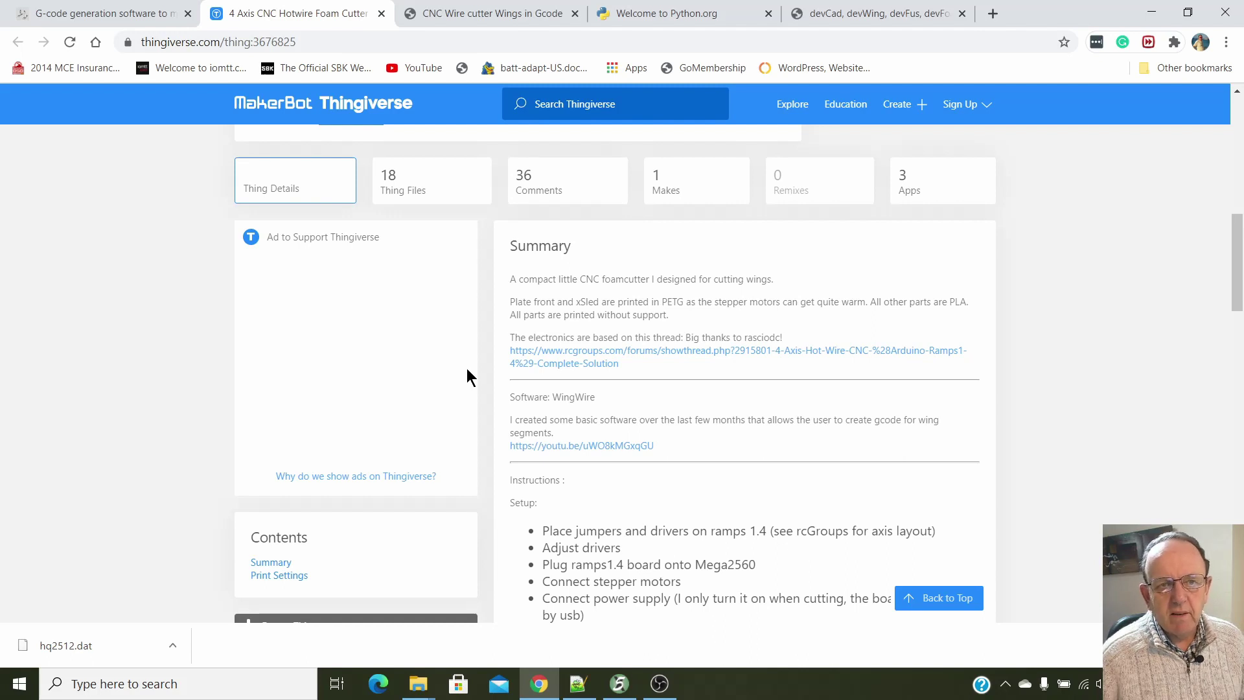
scroll(466, 368, "up", 4)
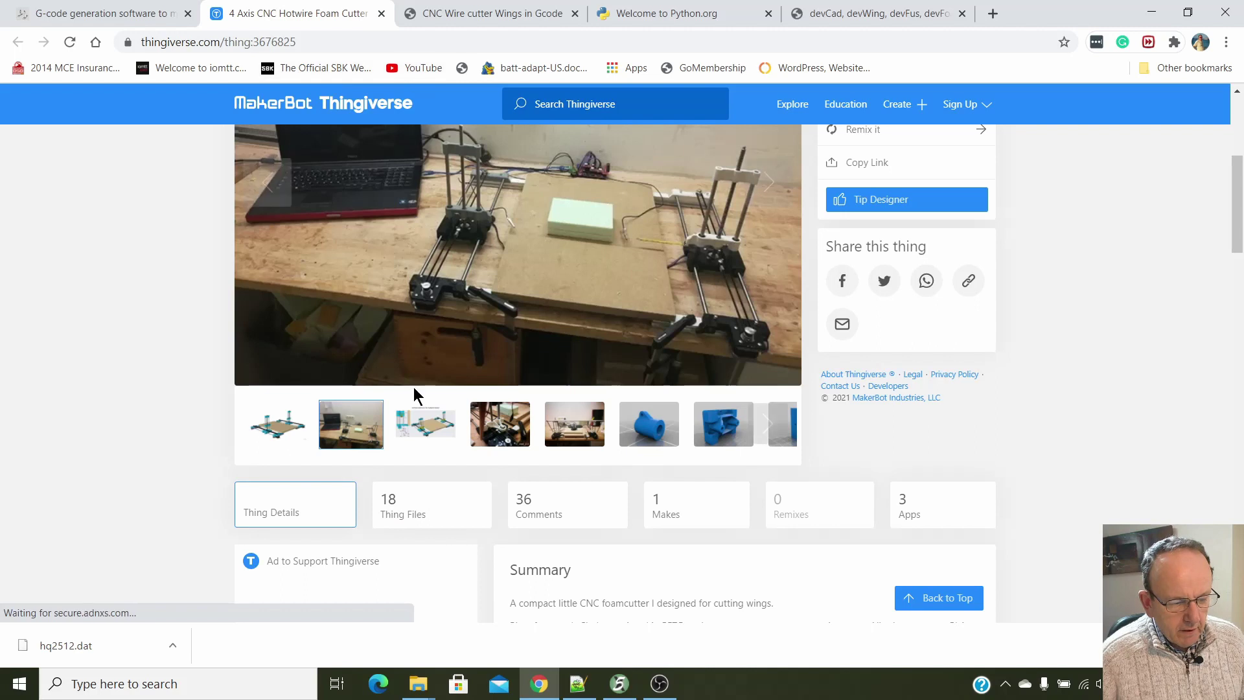
Open the thing's files list and look through the STL, STP and WingWire zip downloads.
scroll(427, 414, "down", 1)
left_click(408, 434)
scroll(480, 406, "down", 13)
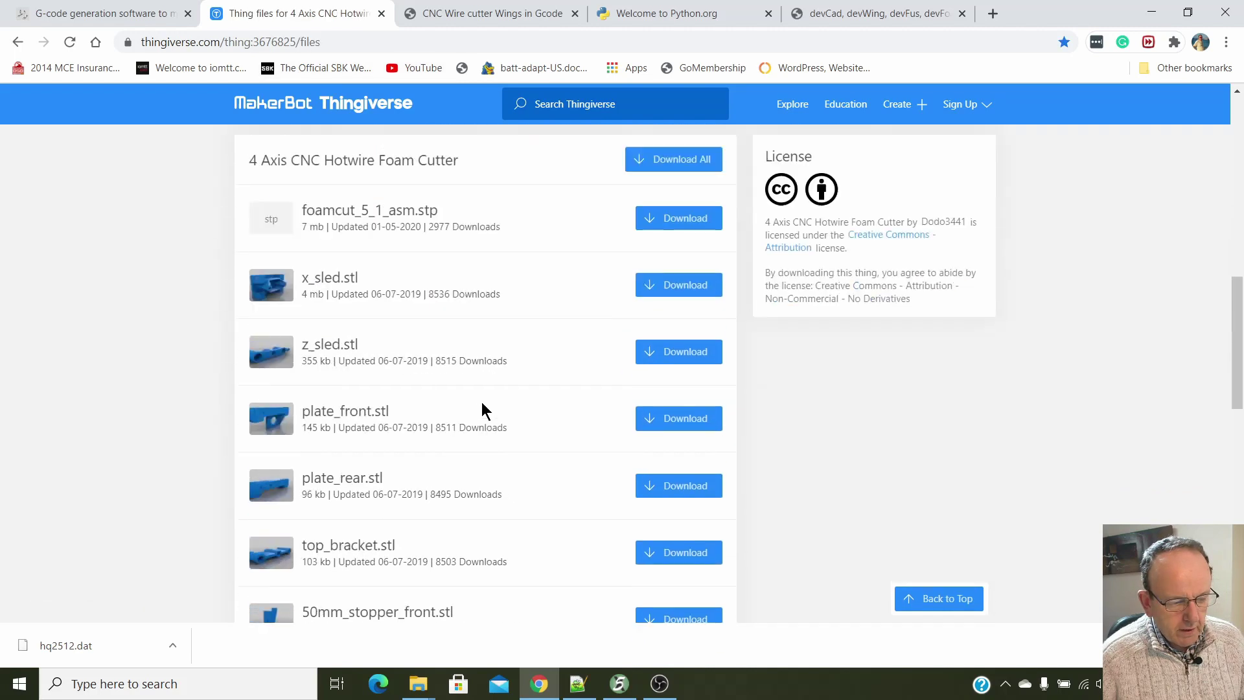
scroll(484, 398, "down", 2)
scroll(507, 375, "up", 2)
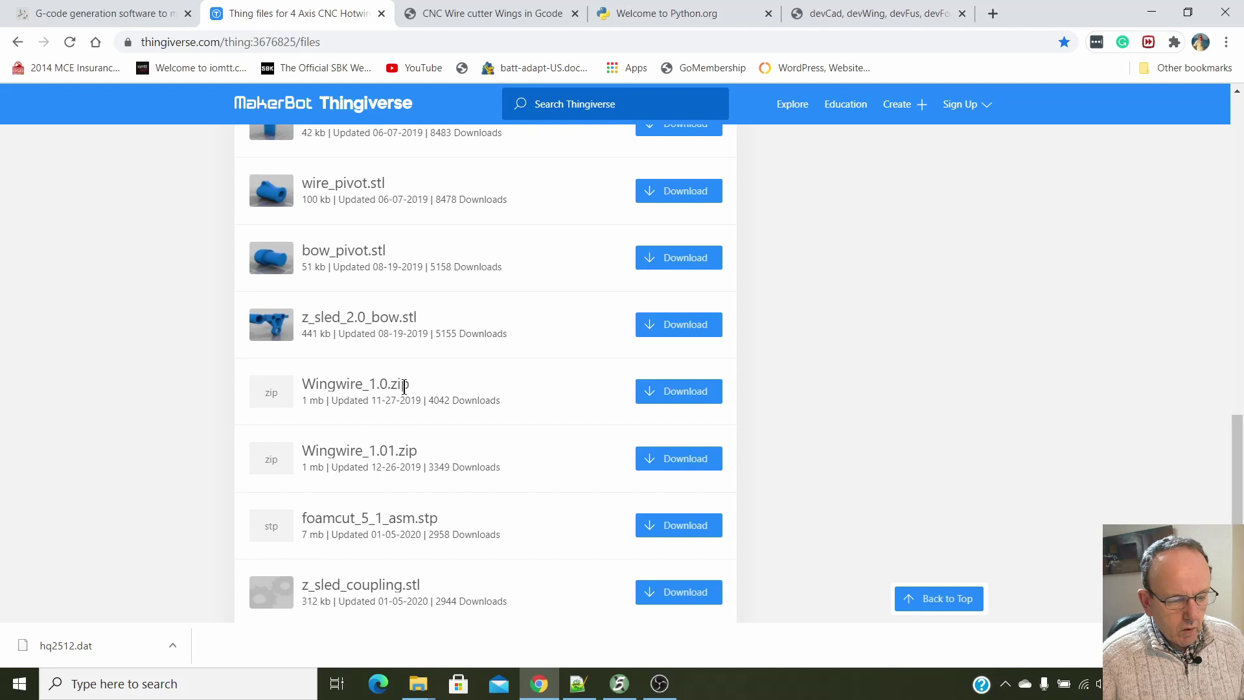
scroll(469, 390, "up", 15)
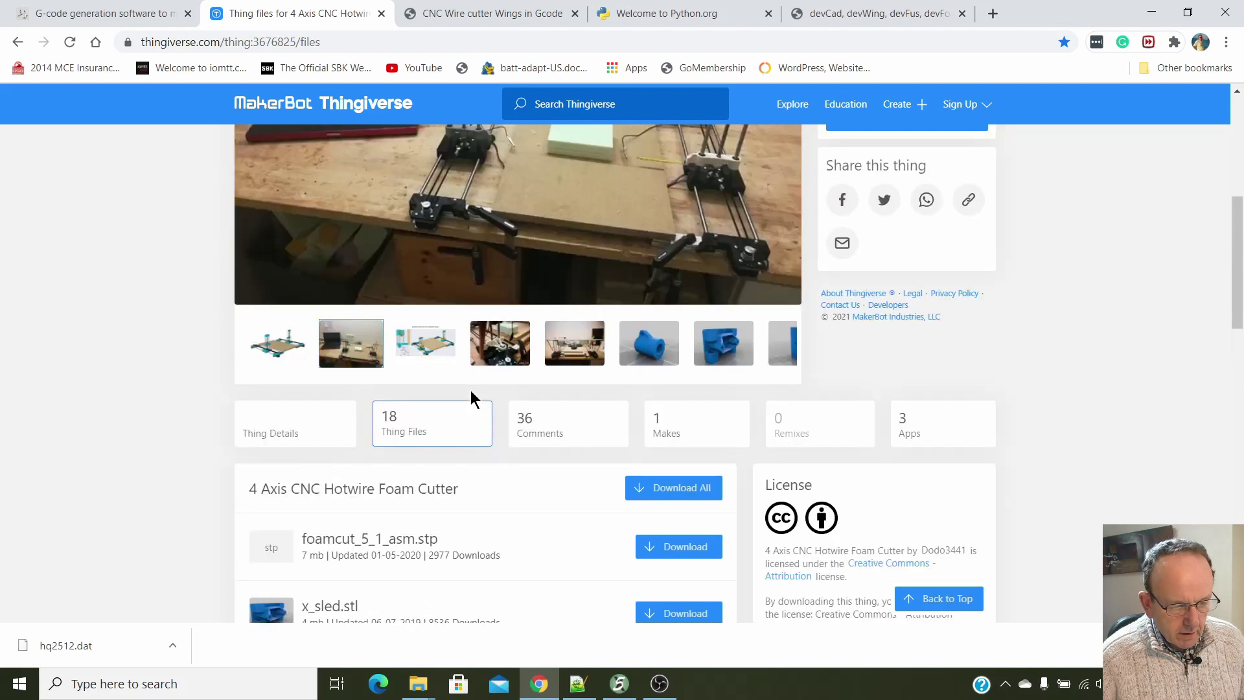
scroll(471, 390, "up", 6)
scroll(472, 390, "down", 10)
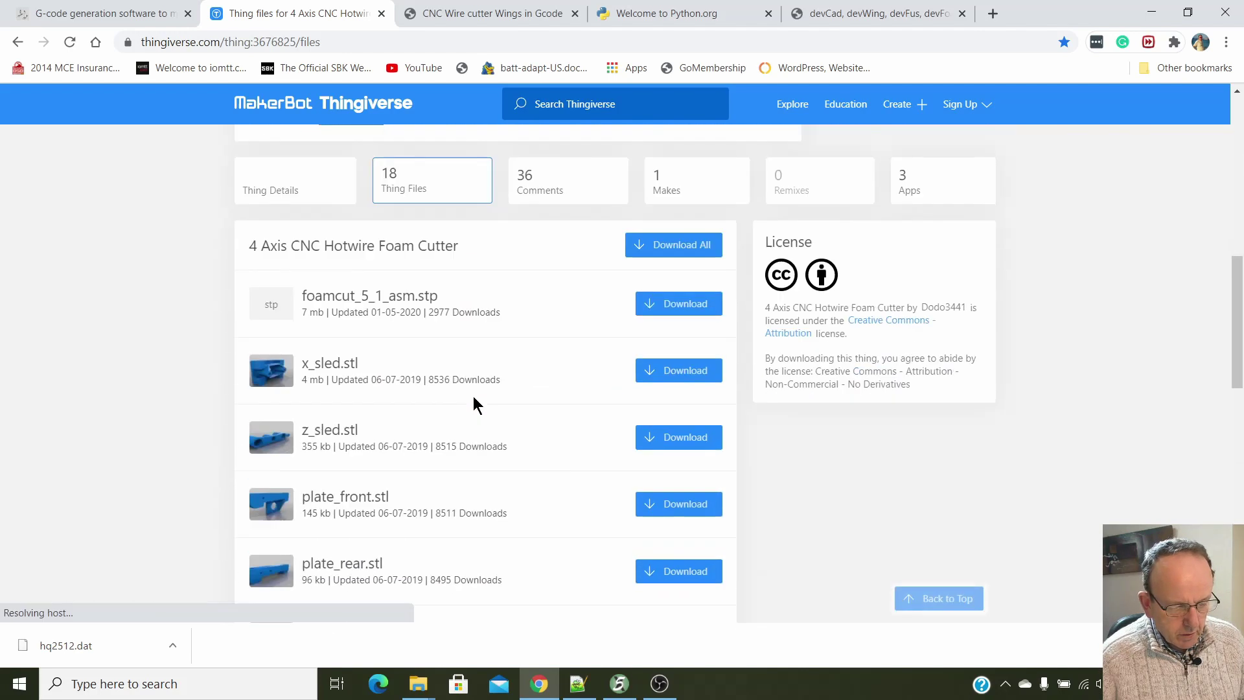
scroll(473, 403, "down", 7)
scroll(473, 403, "up", 9)
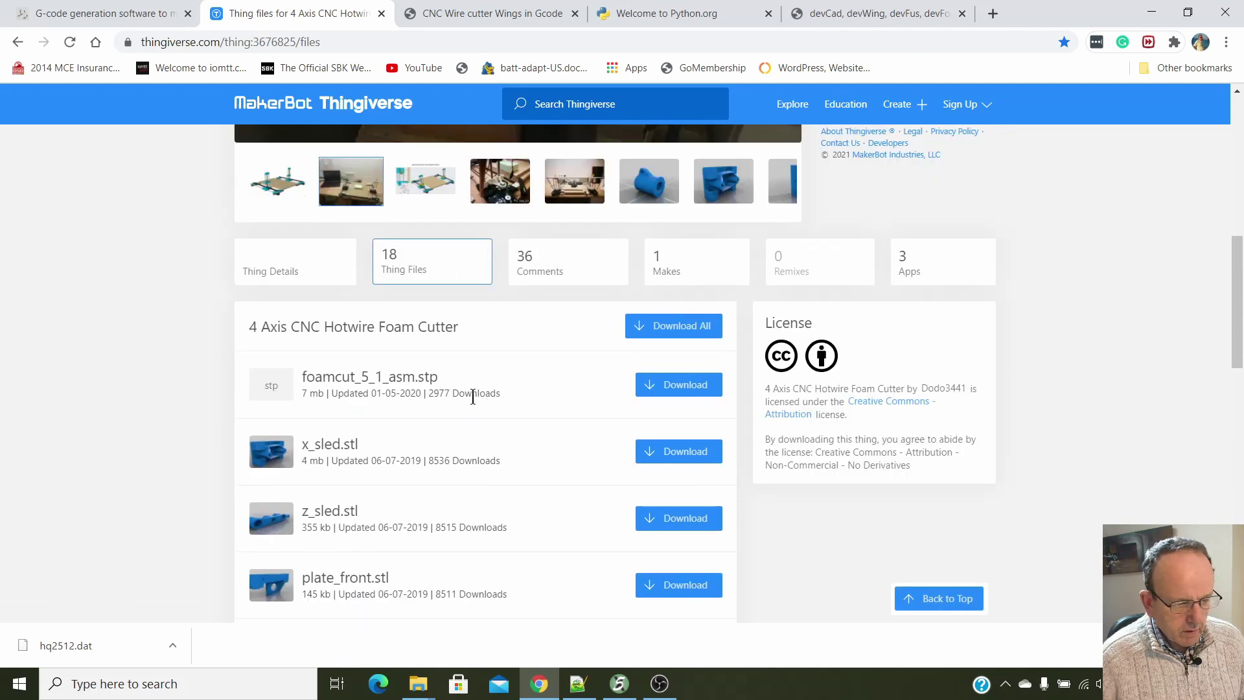
scroll(402, 392, "up", 7)
scroll(397, 386, "down", 5)
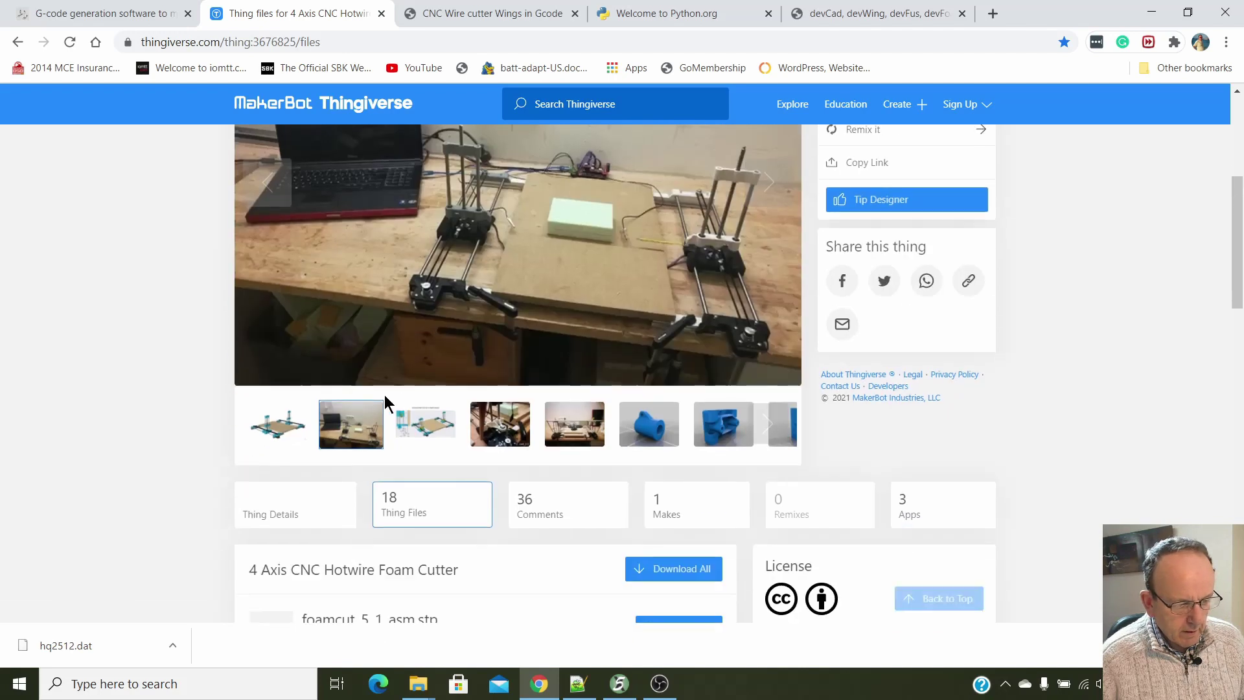
Return to the thing details and read the WingWire software note and the setup, software and cutting instructions.
left_click(317, 518)
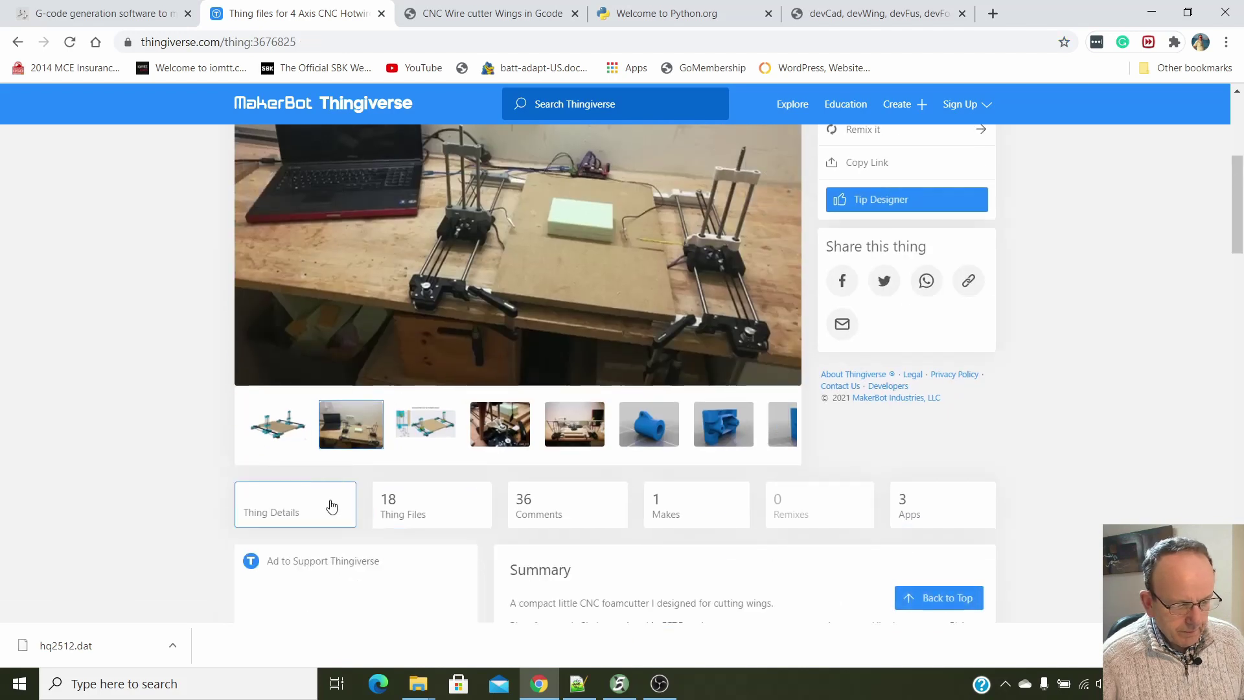
scroll(597, 492, "down", 3)
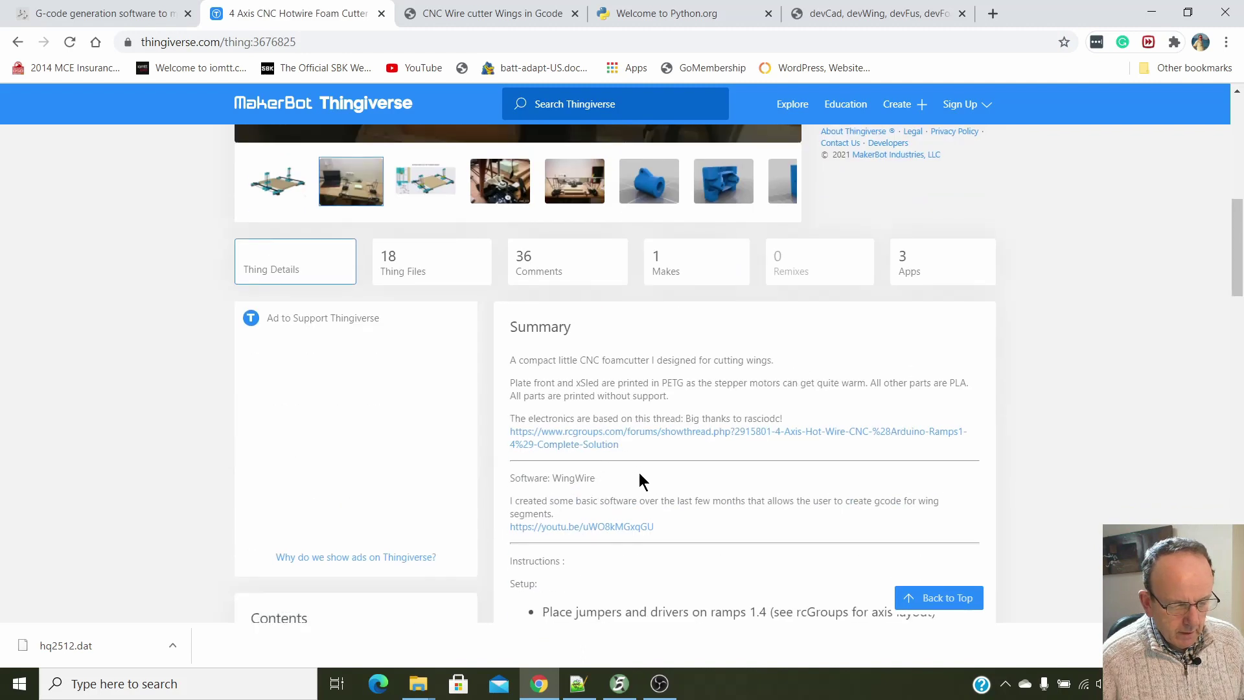
scroll(639, 472, "down", 2)
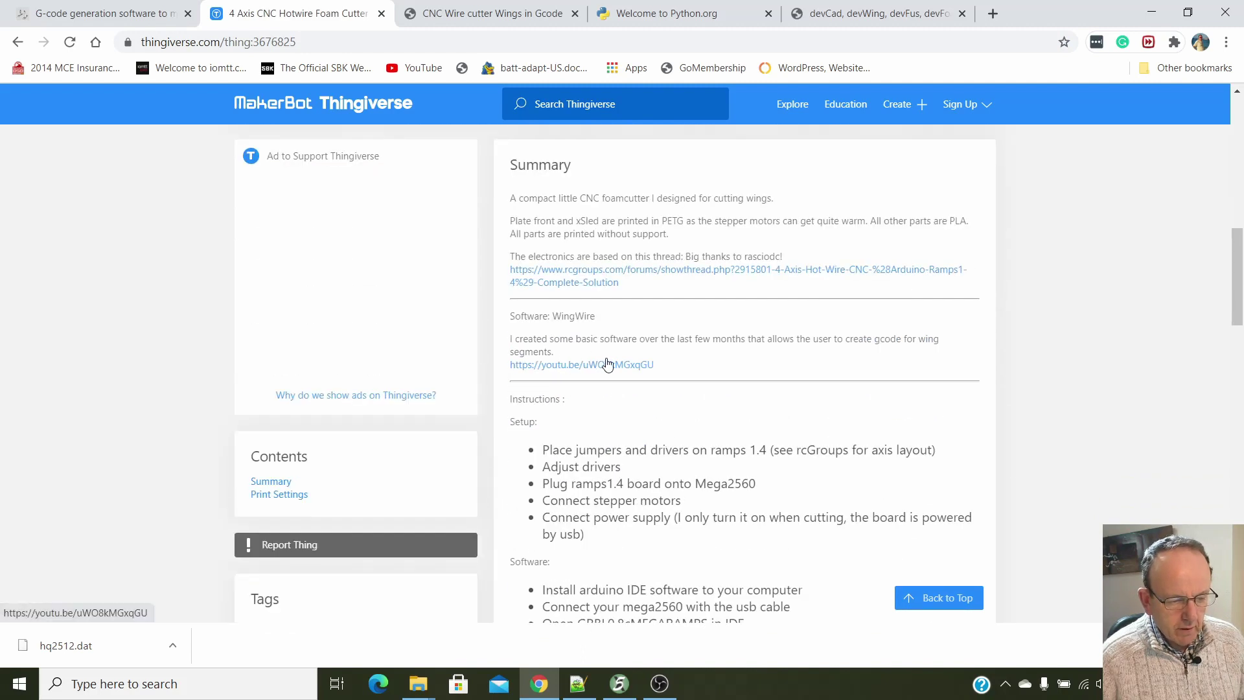
scroll(776, 367, "down", 5)
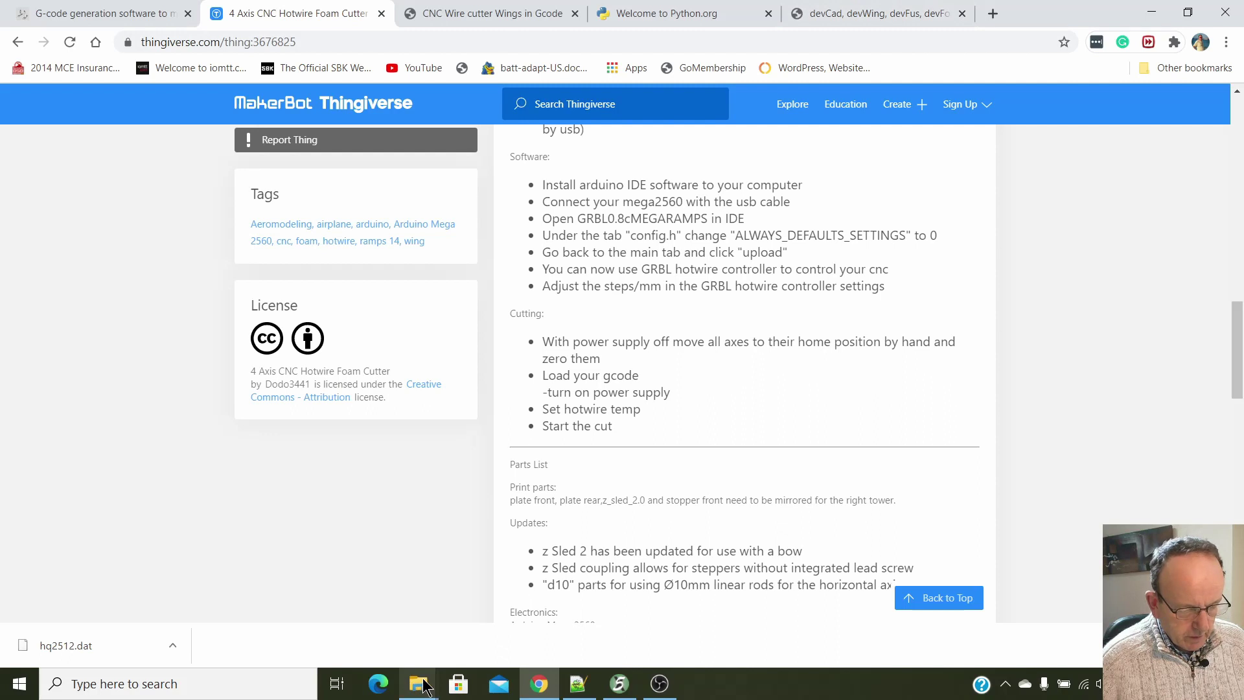
Switch to File Explorer, open the WingWire folder in Downloads, and delete wingwire_settings.XML and test-wingwire.txt.
mouse_move(425, 686)
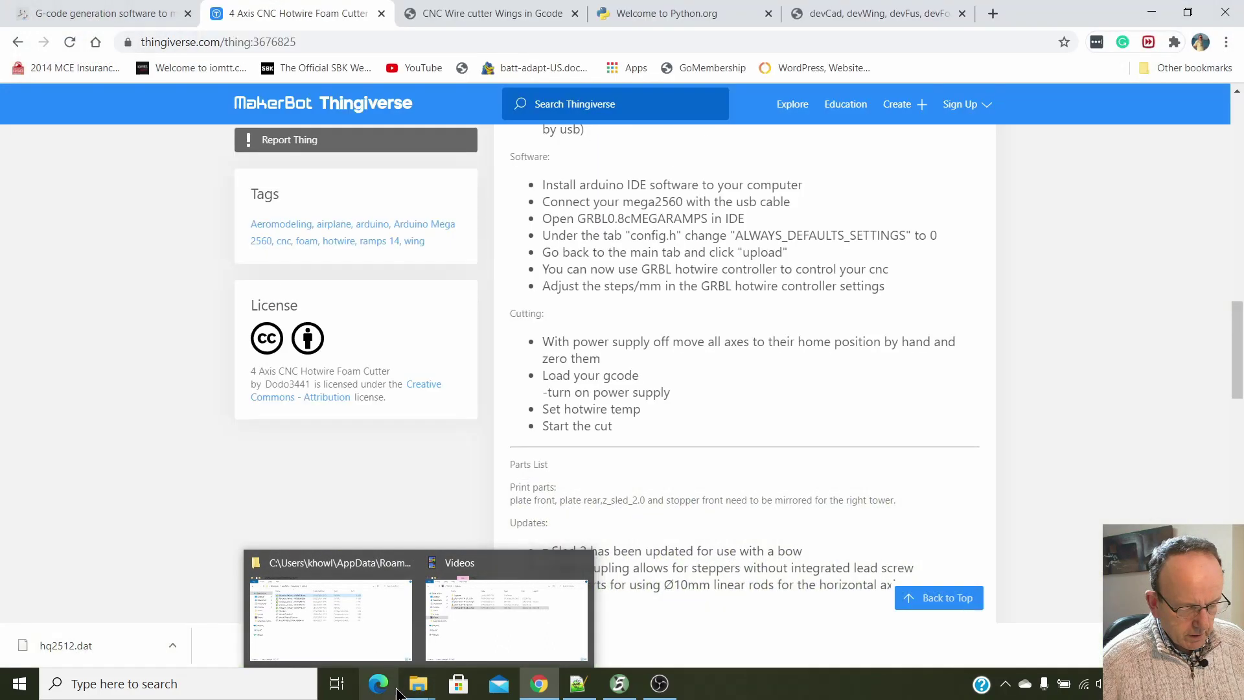
left_click(321, 615)
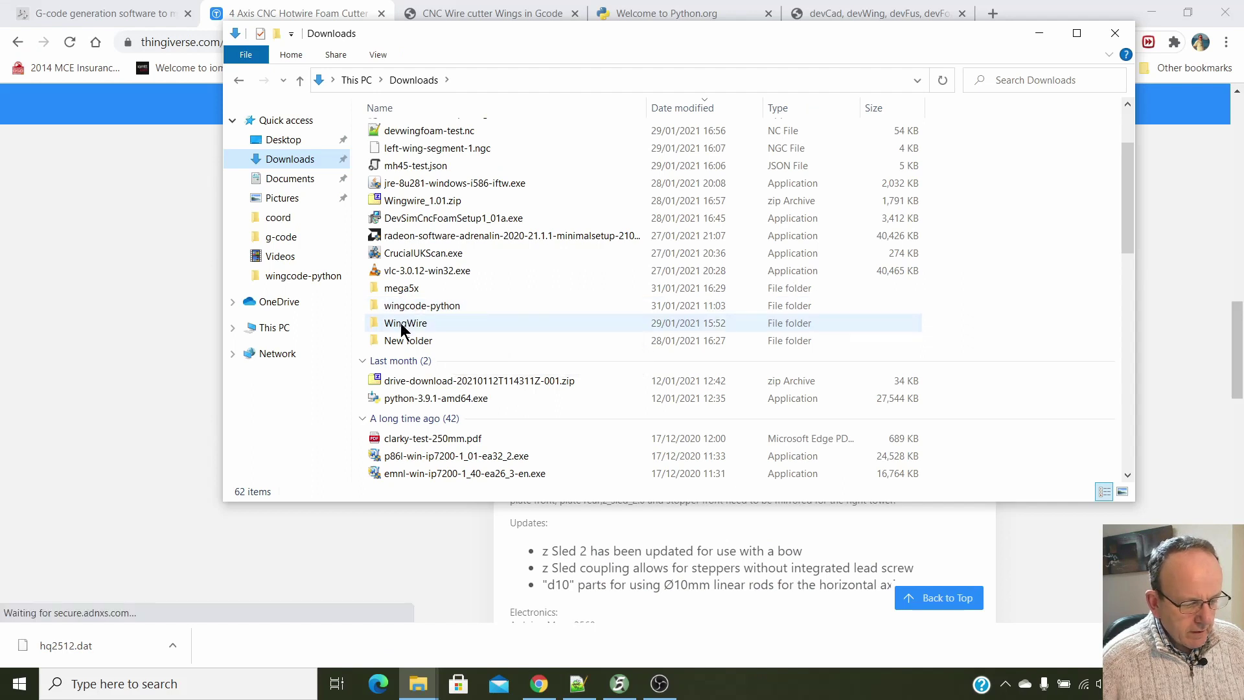
double_click(401, 322)
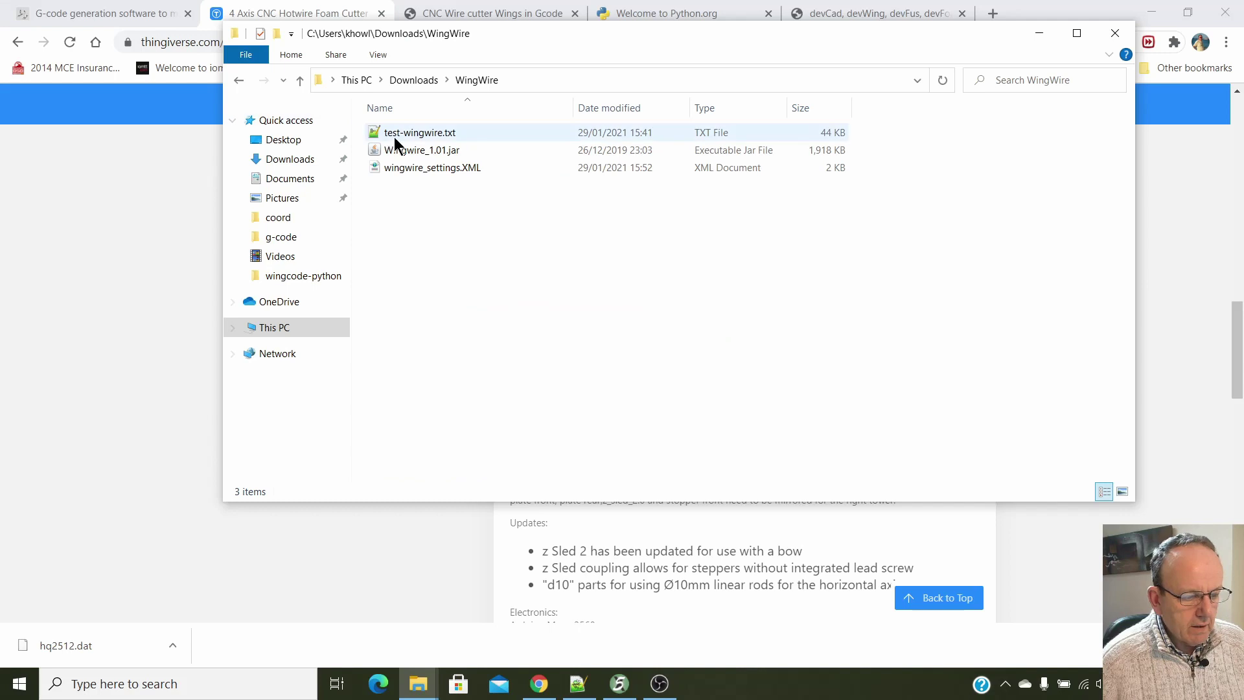
left_click(423, 166)
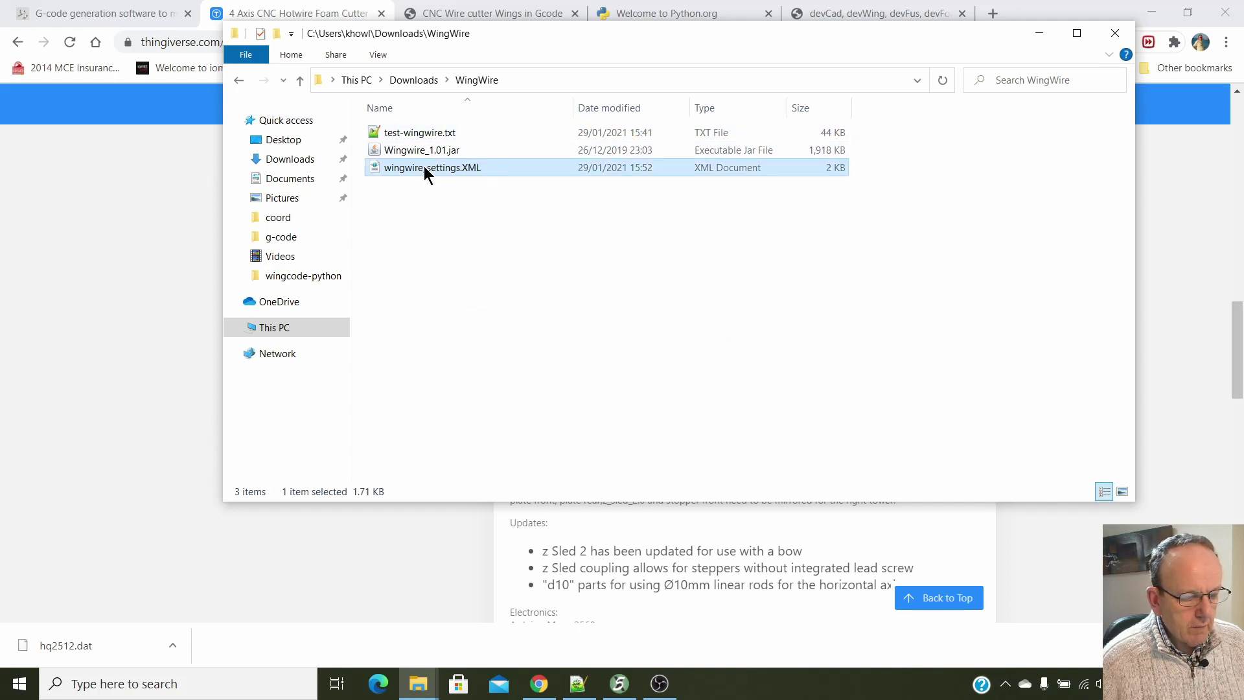
right_click(425, 168)
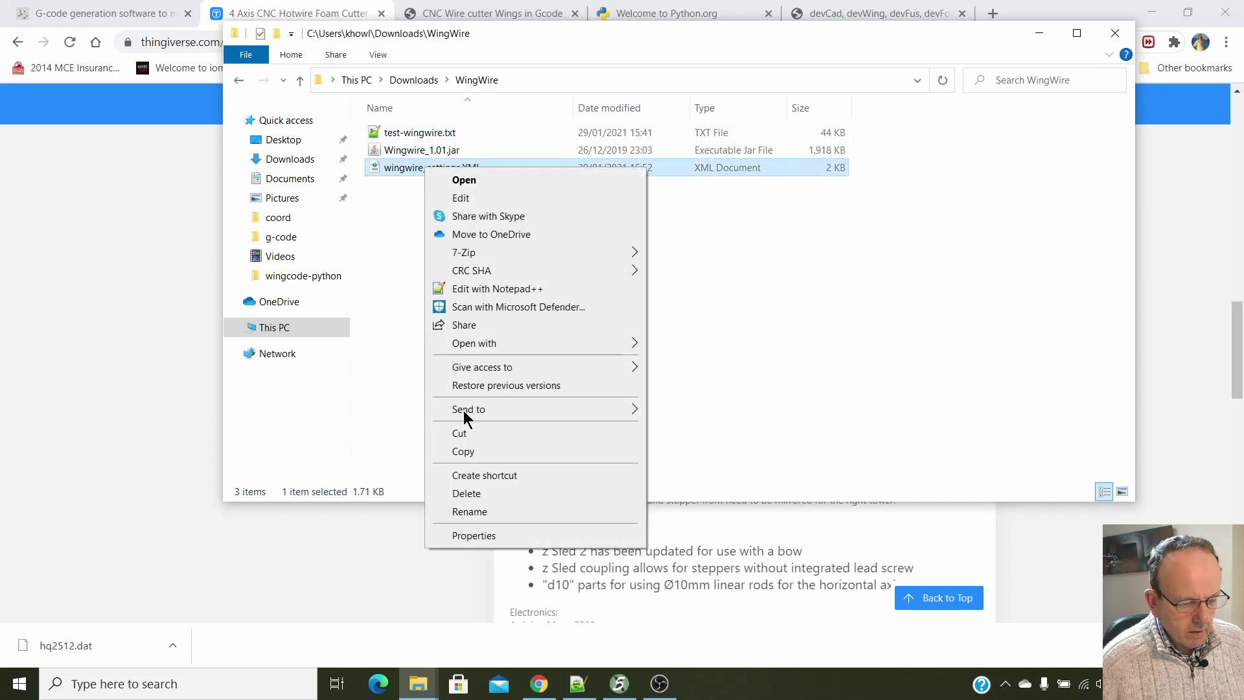
left_click(470, 494)
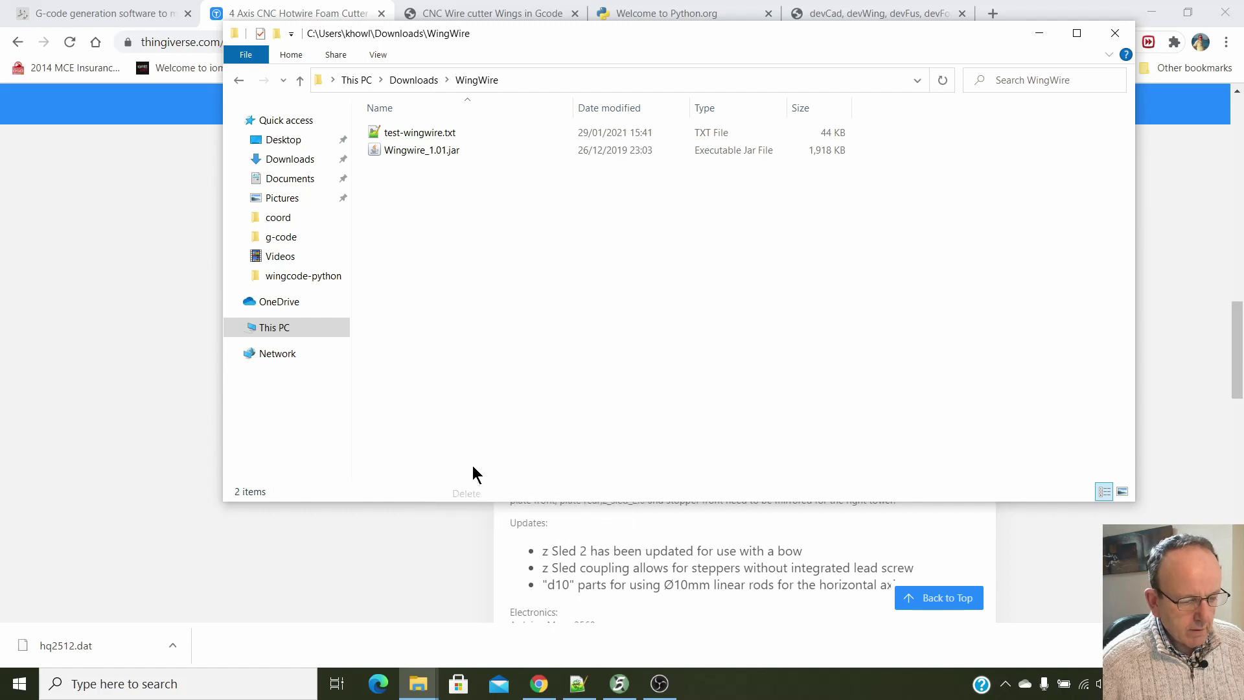
left_click(449, 137)
right_click(451, 138)
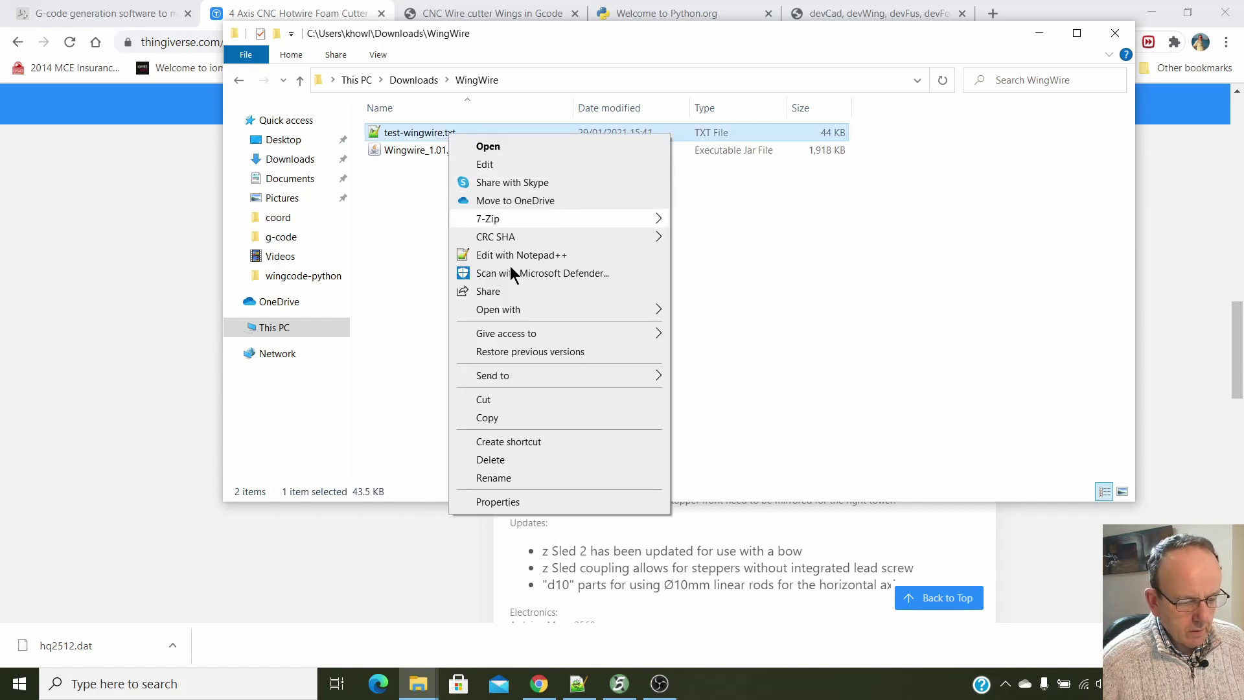
left_click(510, 457)
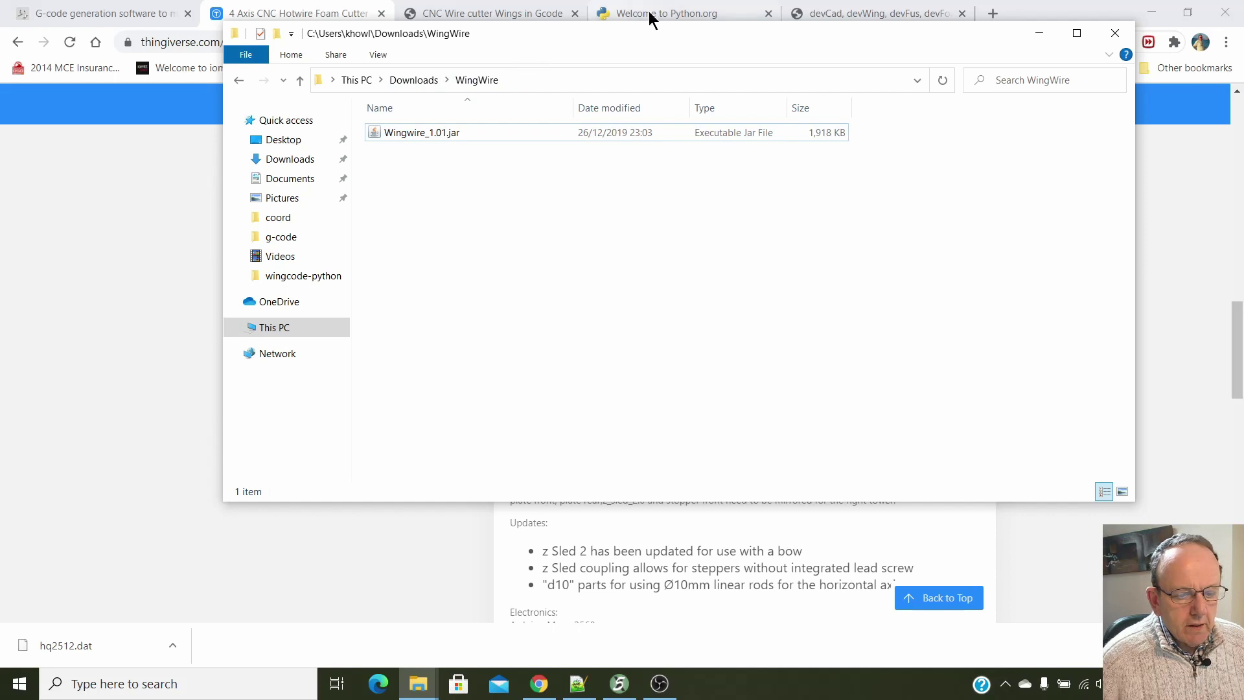
In a new Chrome tab, search for java runtime environment, open the Java downloads page and review the installers for each operating system.
left_click_drag(646, 38, 637, 177)
left_click(990, 15)
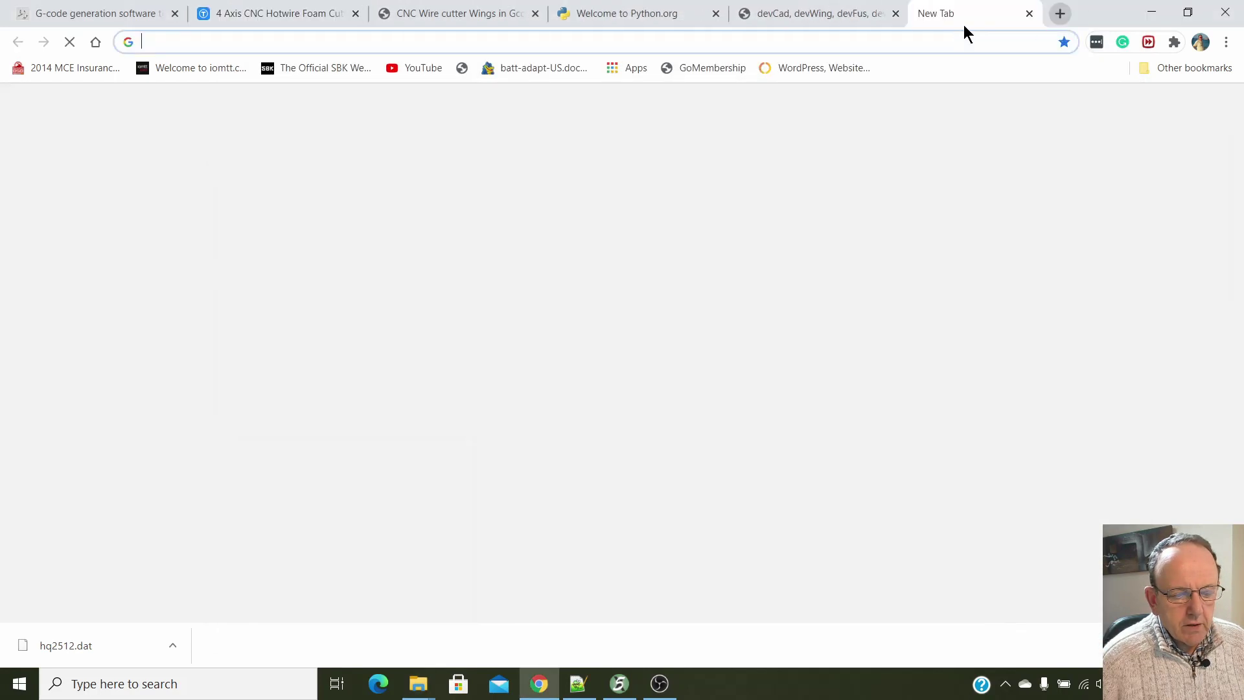
left_click(924, 38)
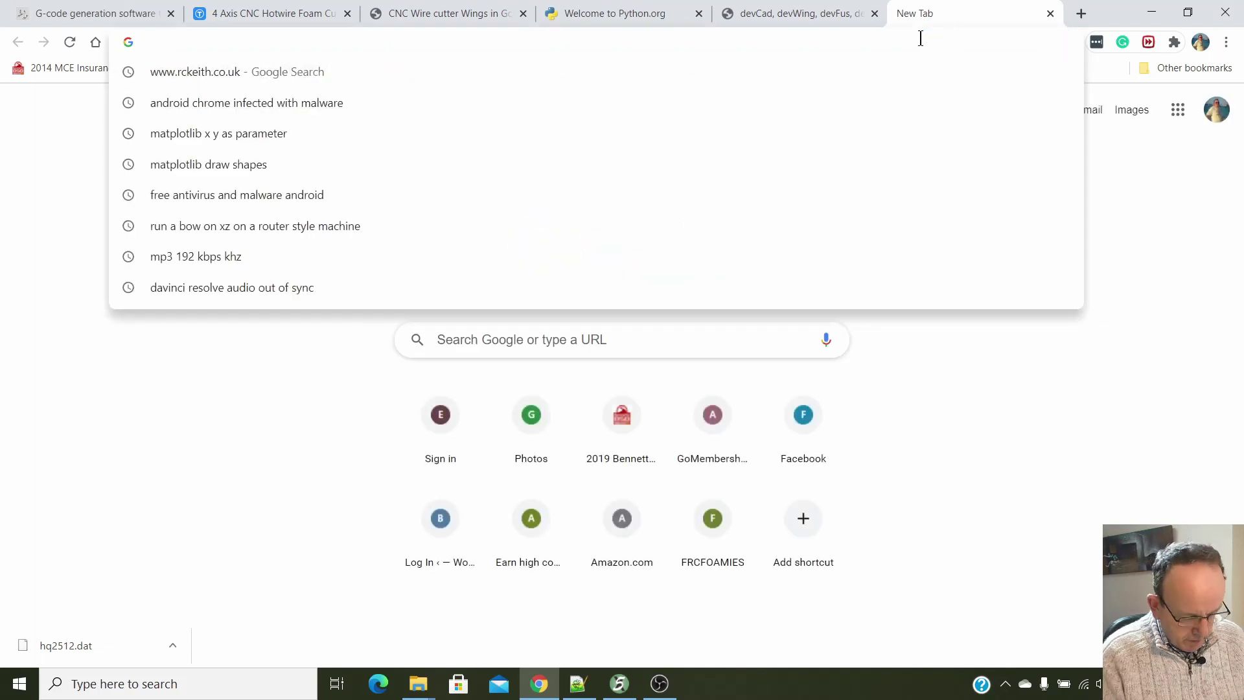
type("JAVA RUT")
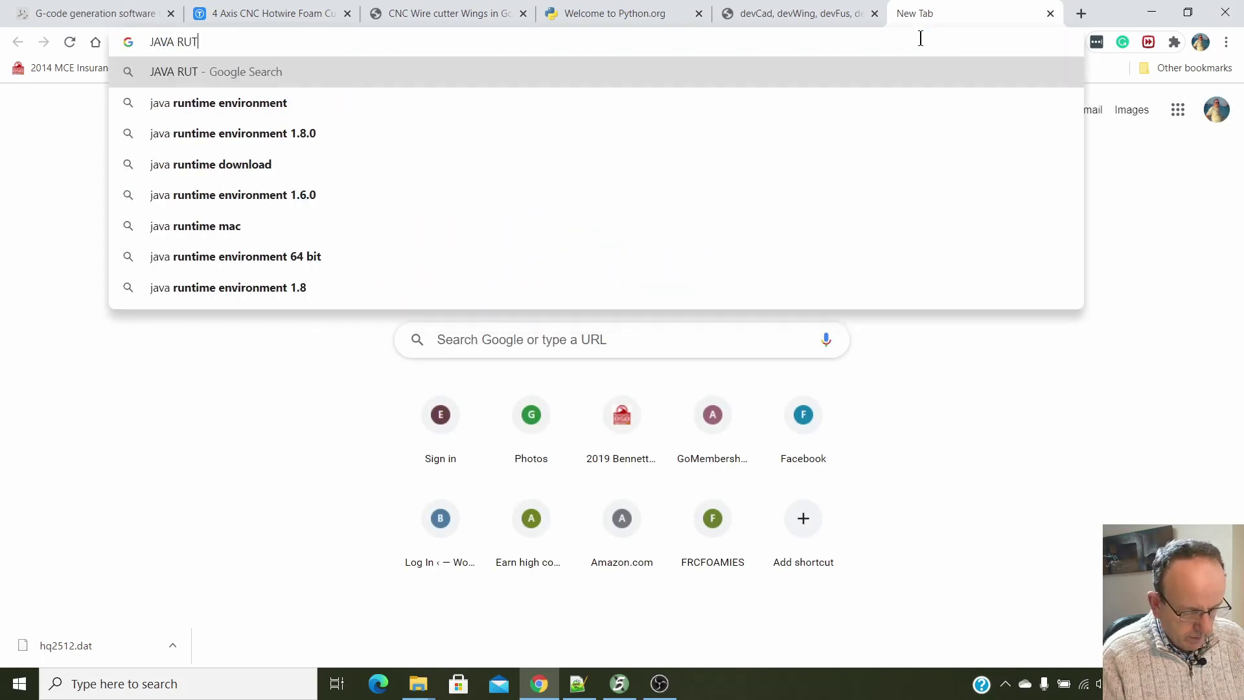
left_click(218, 102)
left_click(344, 238)
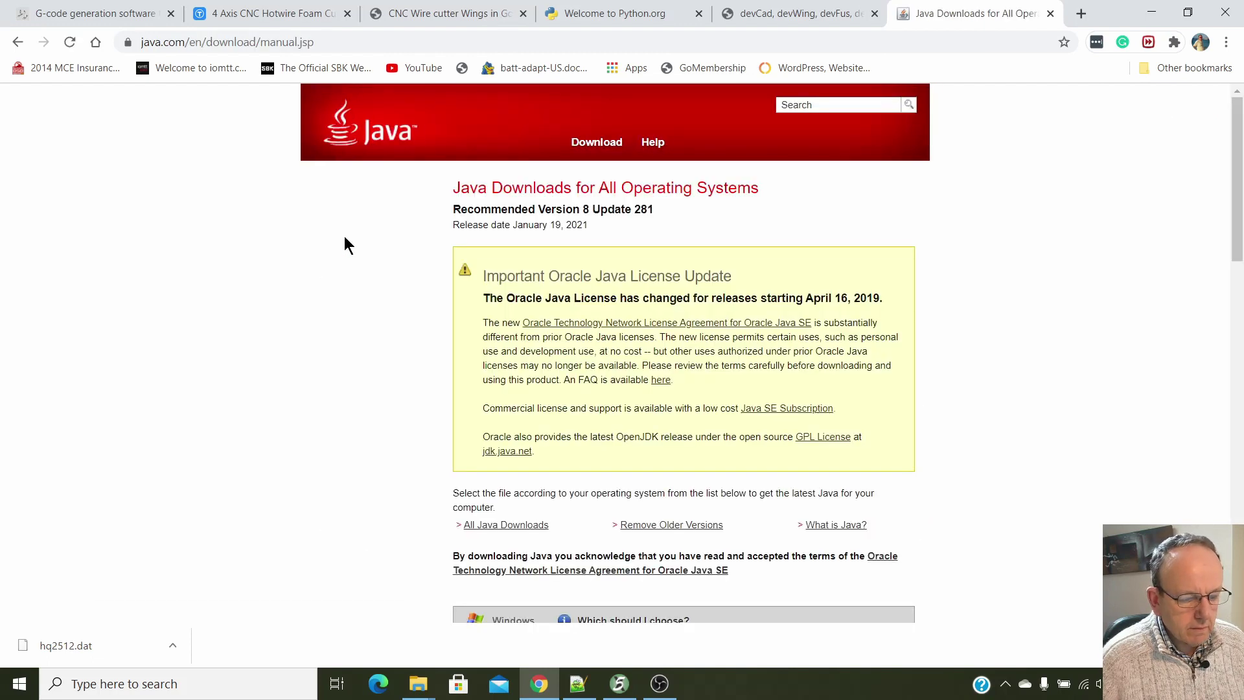
scroll(396, 278, "down", 5)
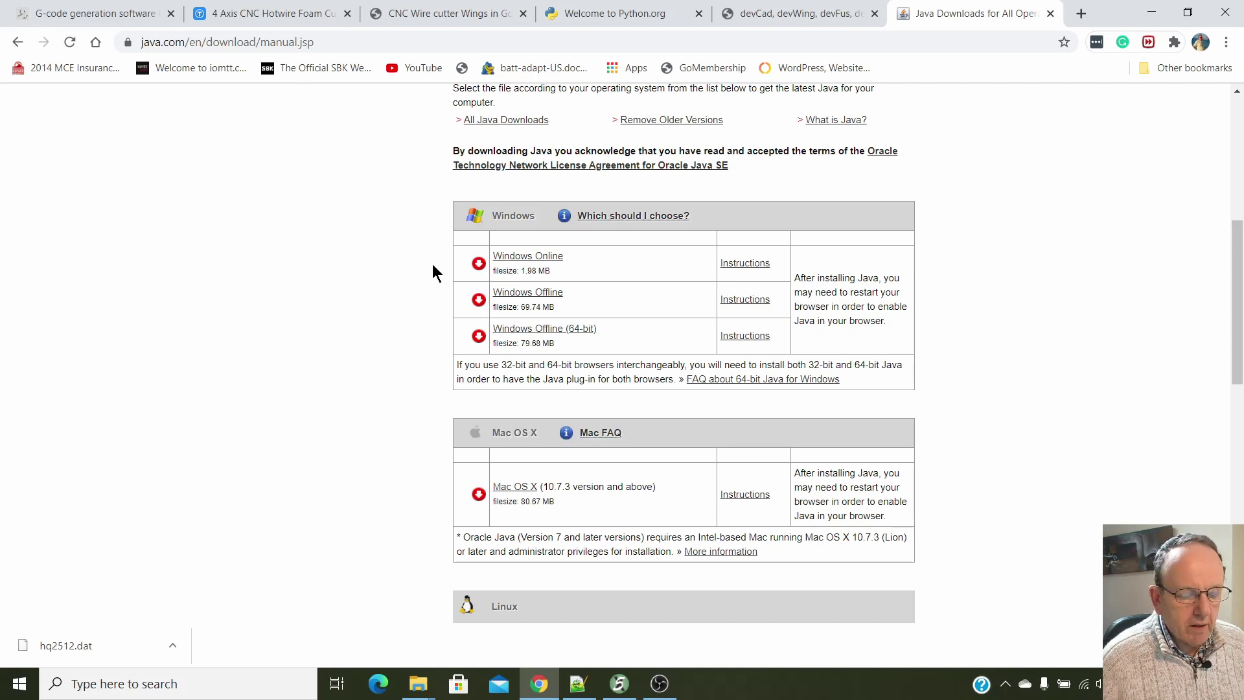
scroll(433, 264, "up", 1)
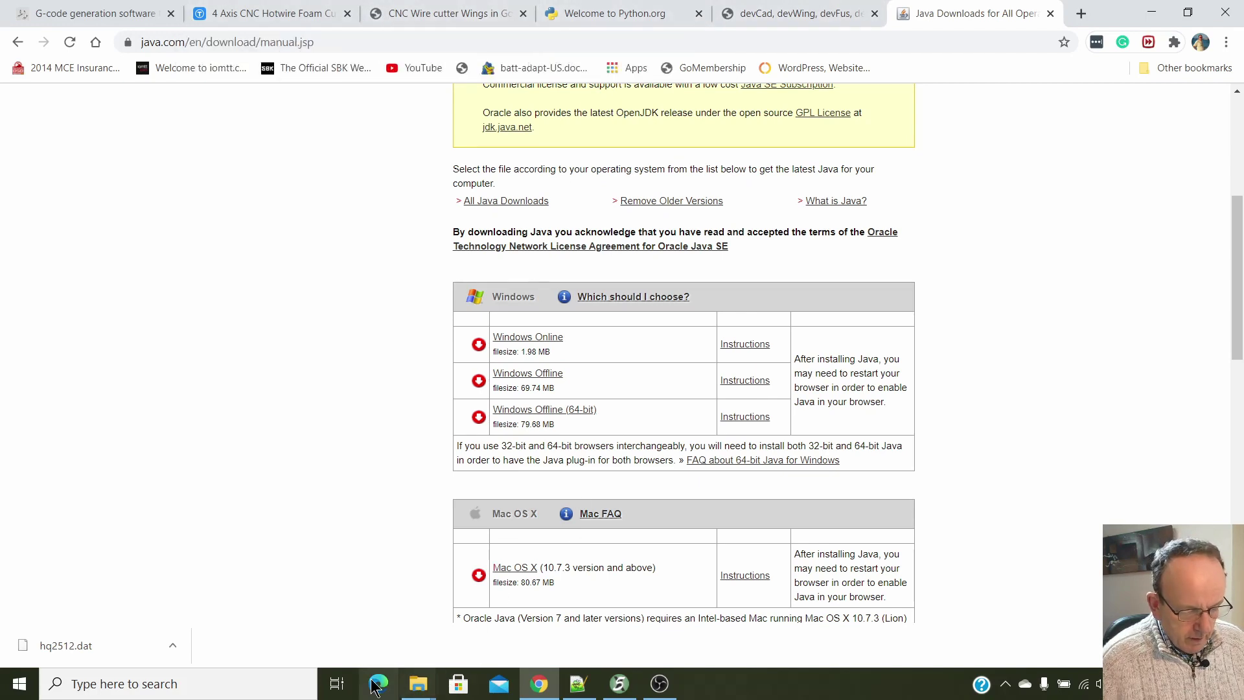
Switch back to the WingWire folder in File Explorer and launch Wingwire_1.01.jar.
mouse_move(422, 692)
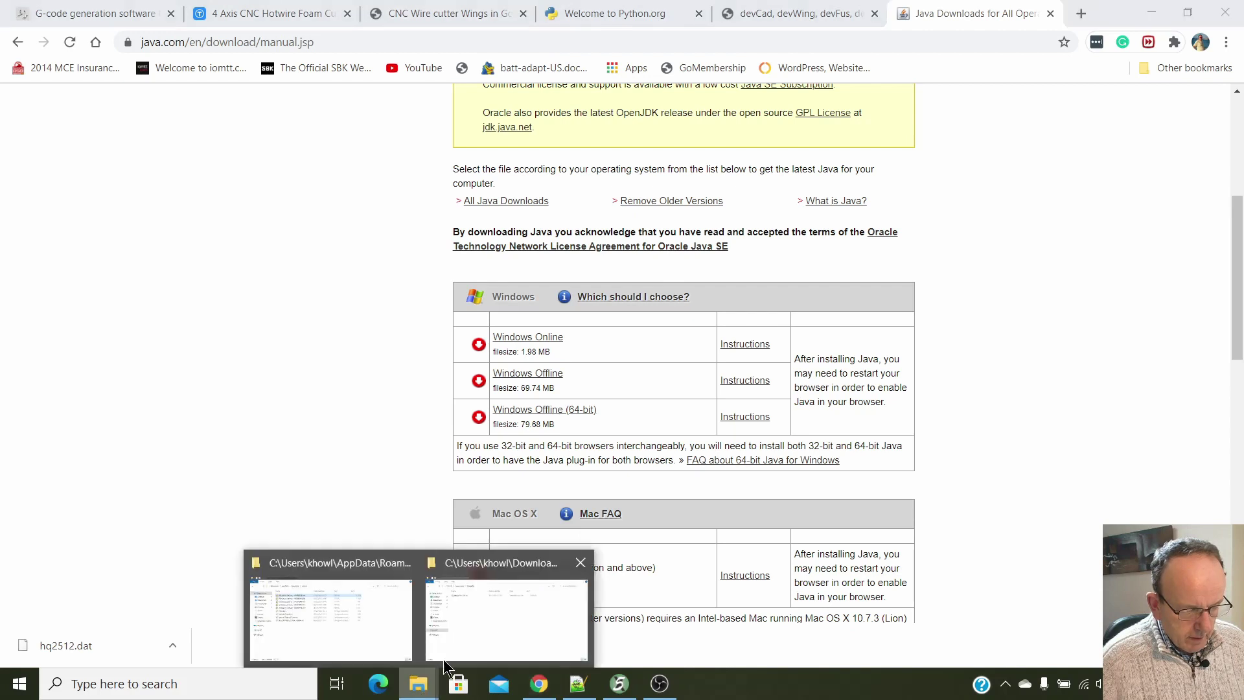
left_click(464, 633)
left_click(464, 634)
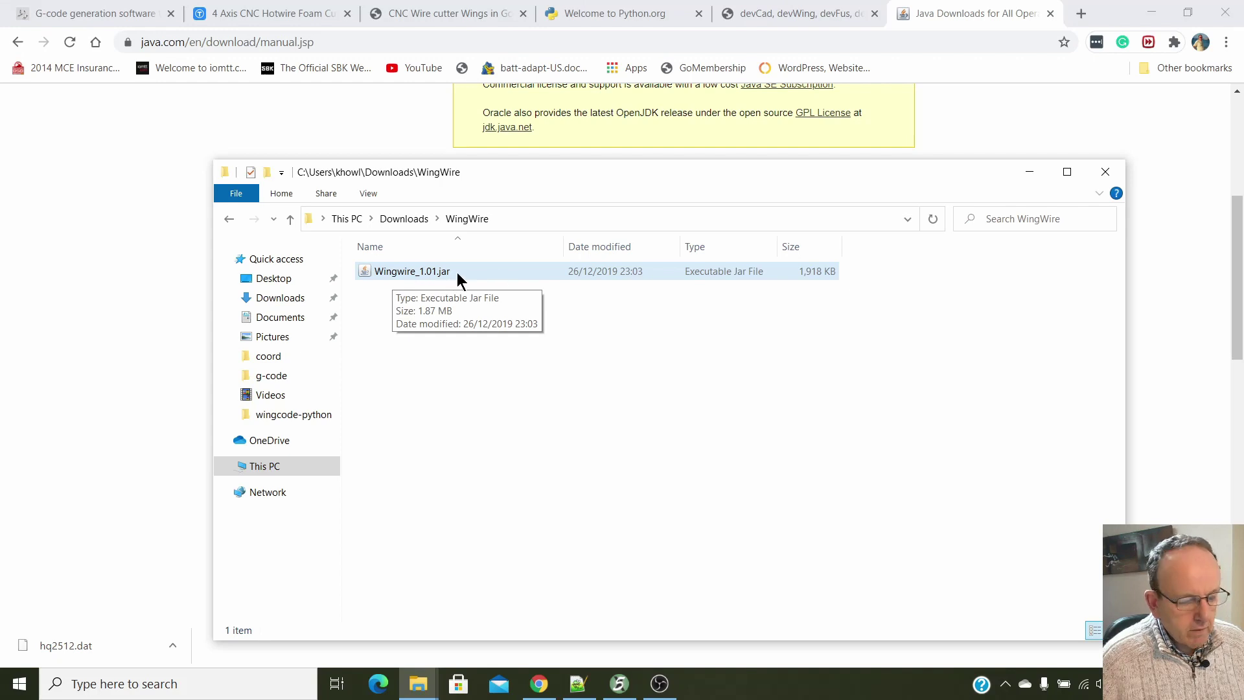
double_click(411, 275)
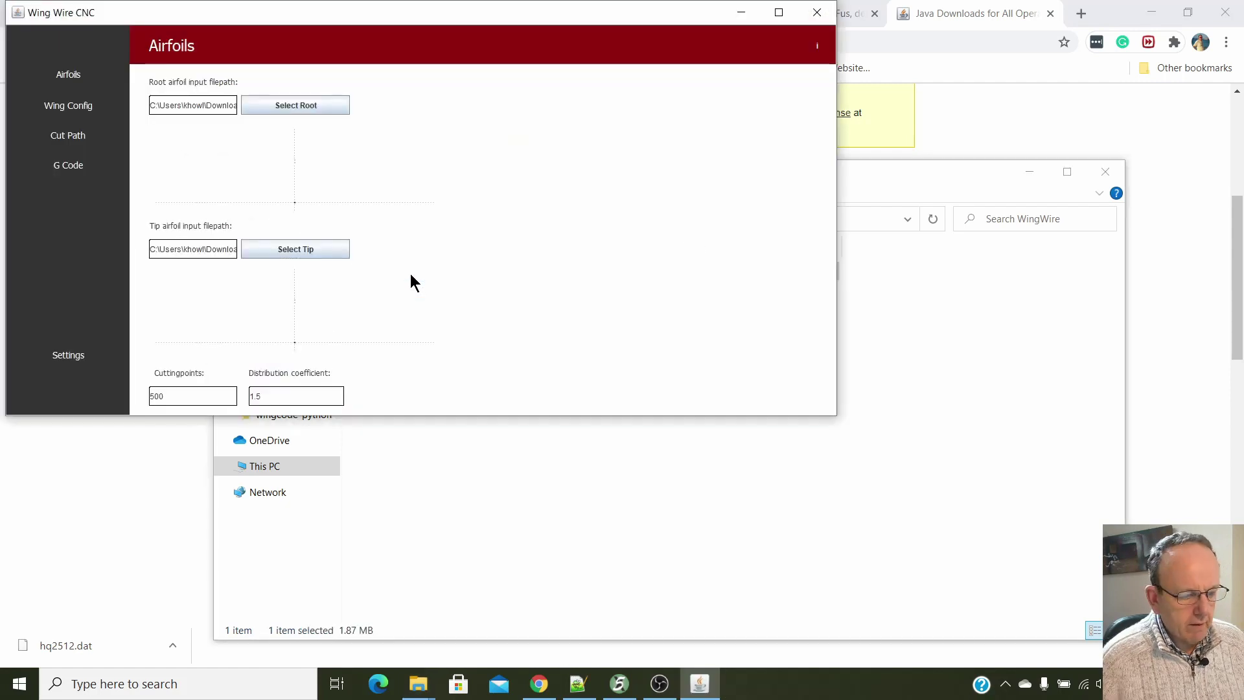
Maximize the Wing Wire CNC window and read the airfoil import and variables notes.
left_click(776, 13)
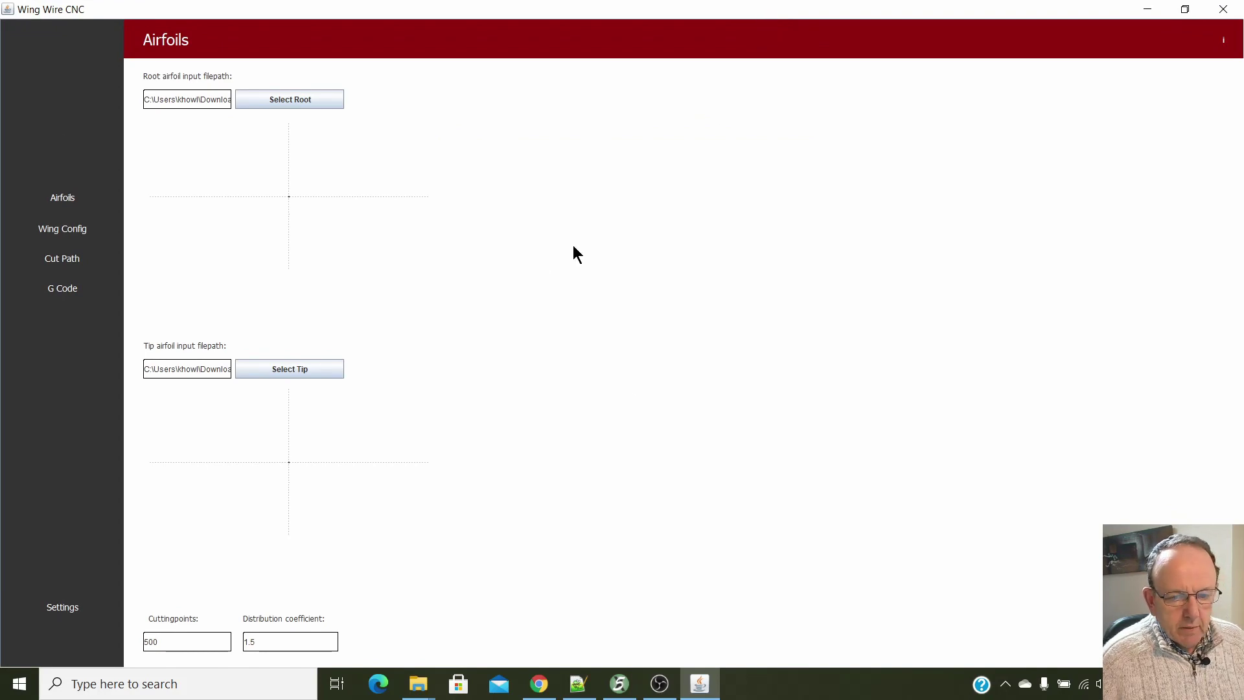
left_click(1223, 42)
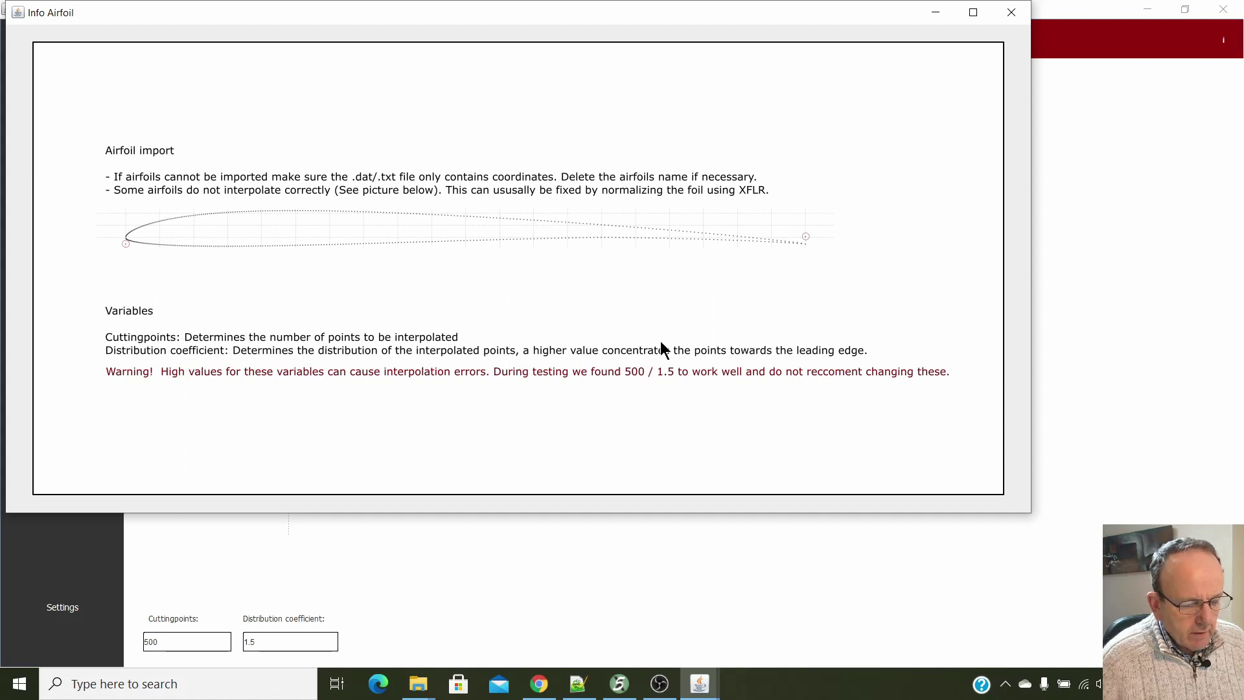
left_click(1010, 12)
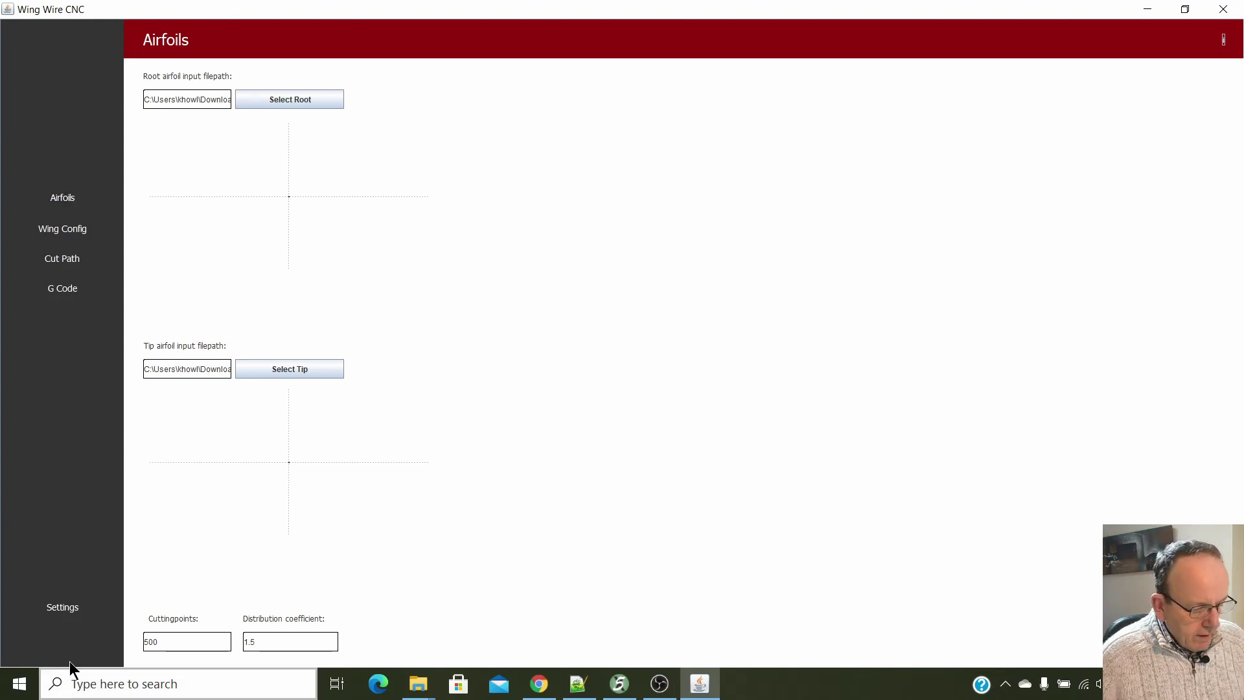
In the machine settings, set the wire length to 770 and the horizontal axis length to 330.
left_click(71, 617)
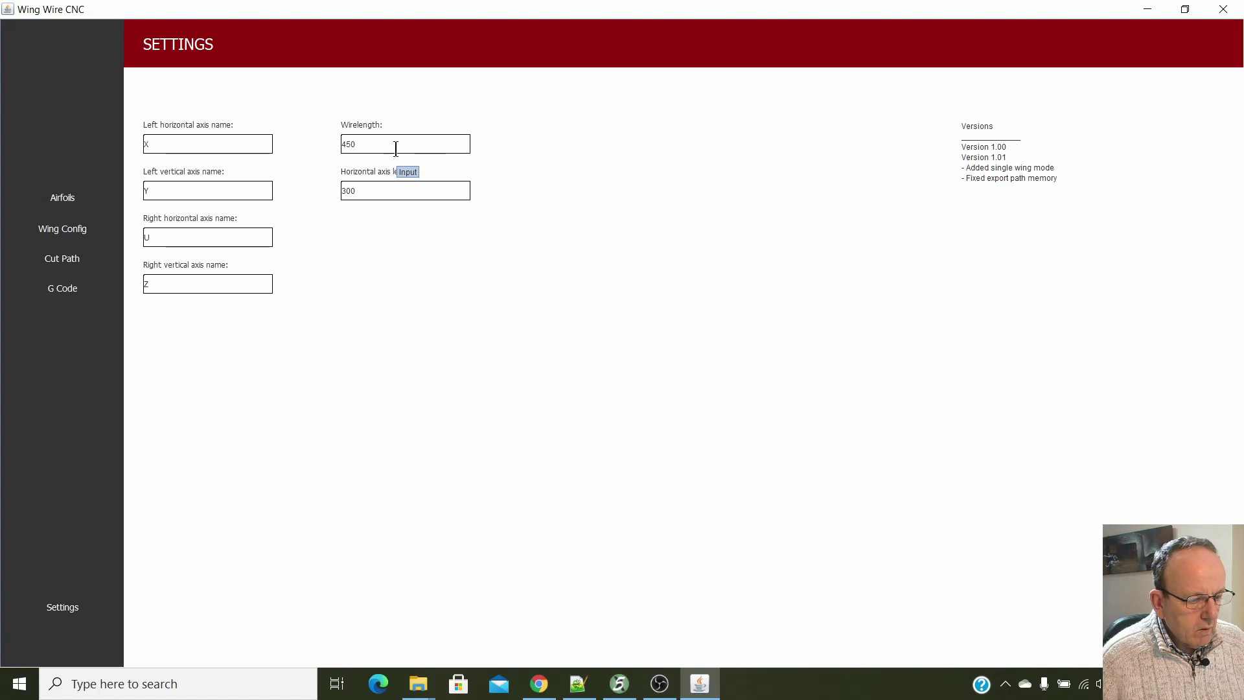
left_click(363, 137)
left_click_drag(363, 137, 328, 138)
type("770")
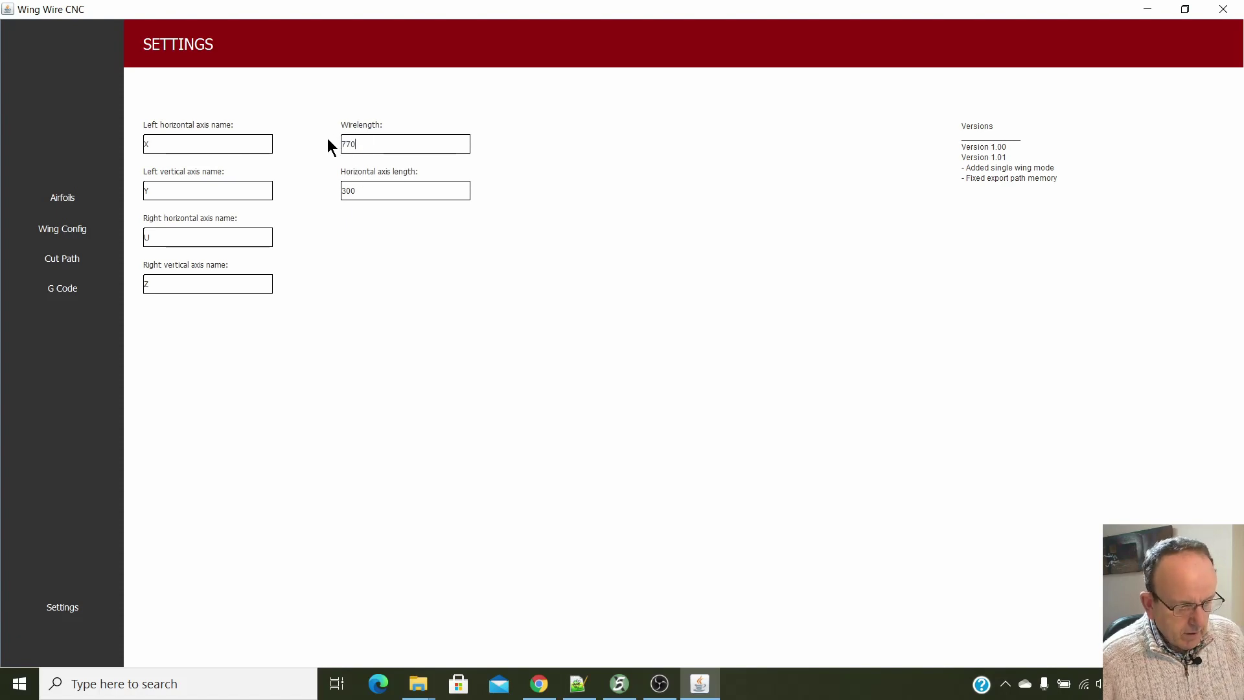
key("BackSpace")
key("BackSpace")
type("33")
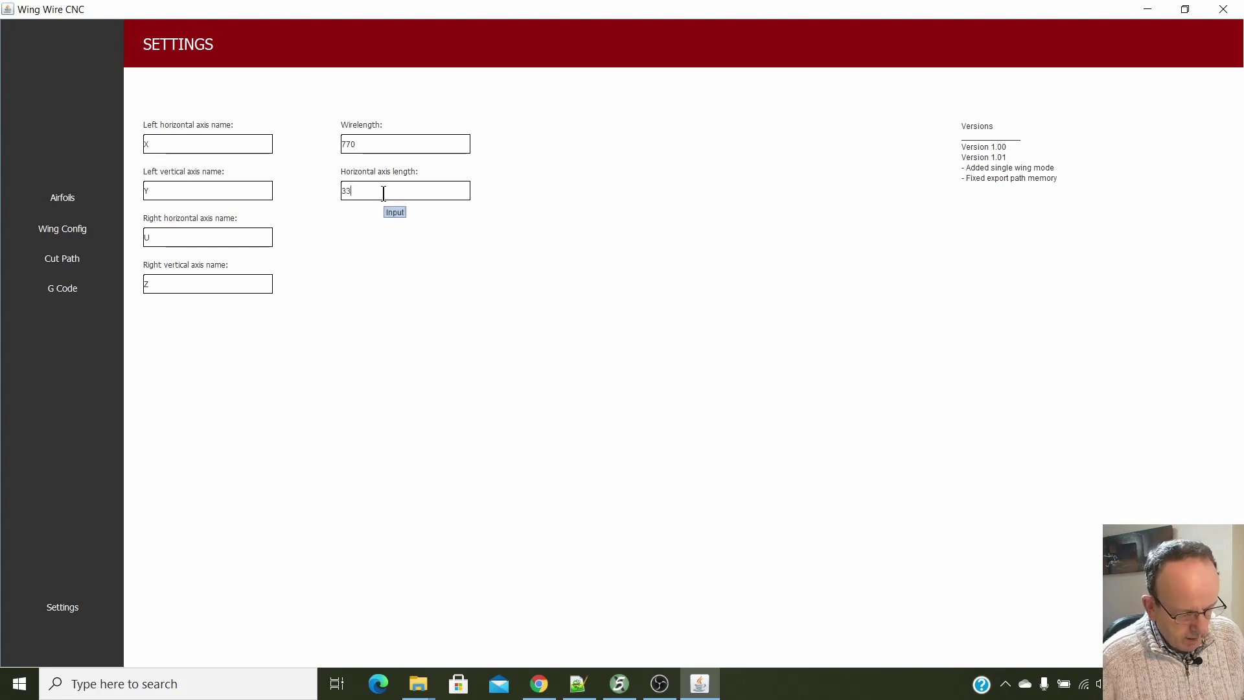
type("0")
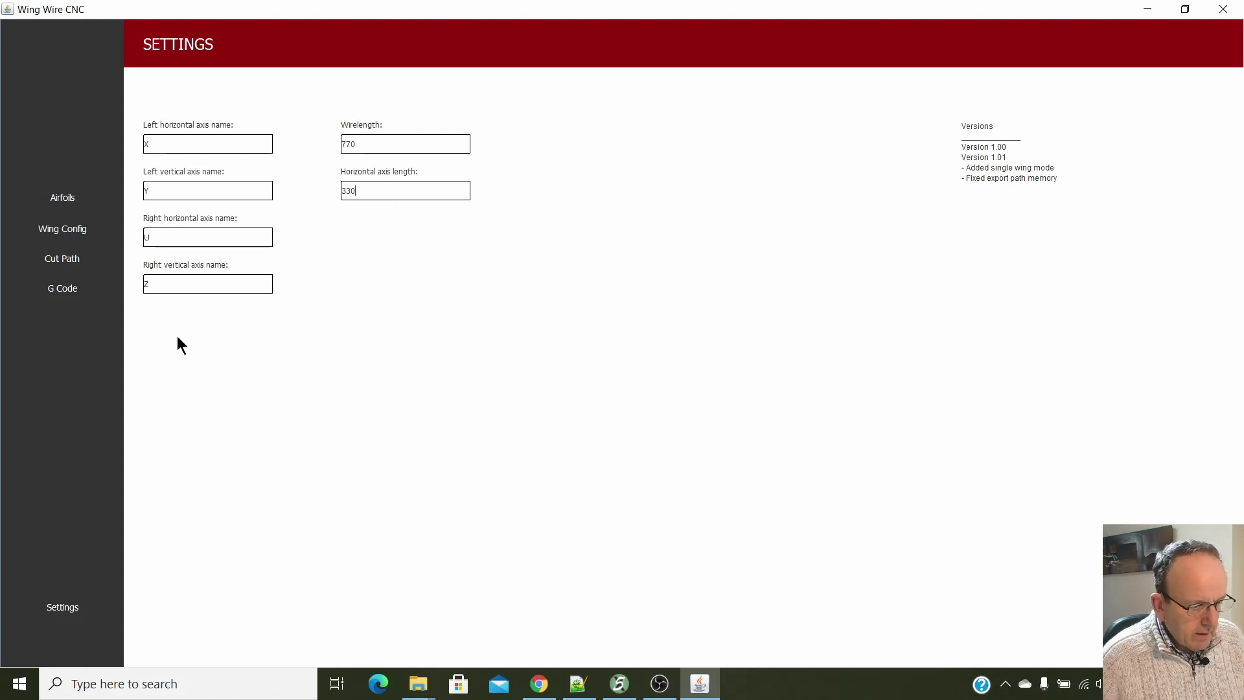
Return to the airfoil page and load CLARKY.dat from the WingGcode coord folder as the root airfoil.
left_click(75, 199)
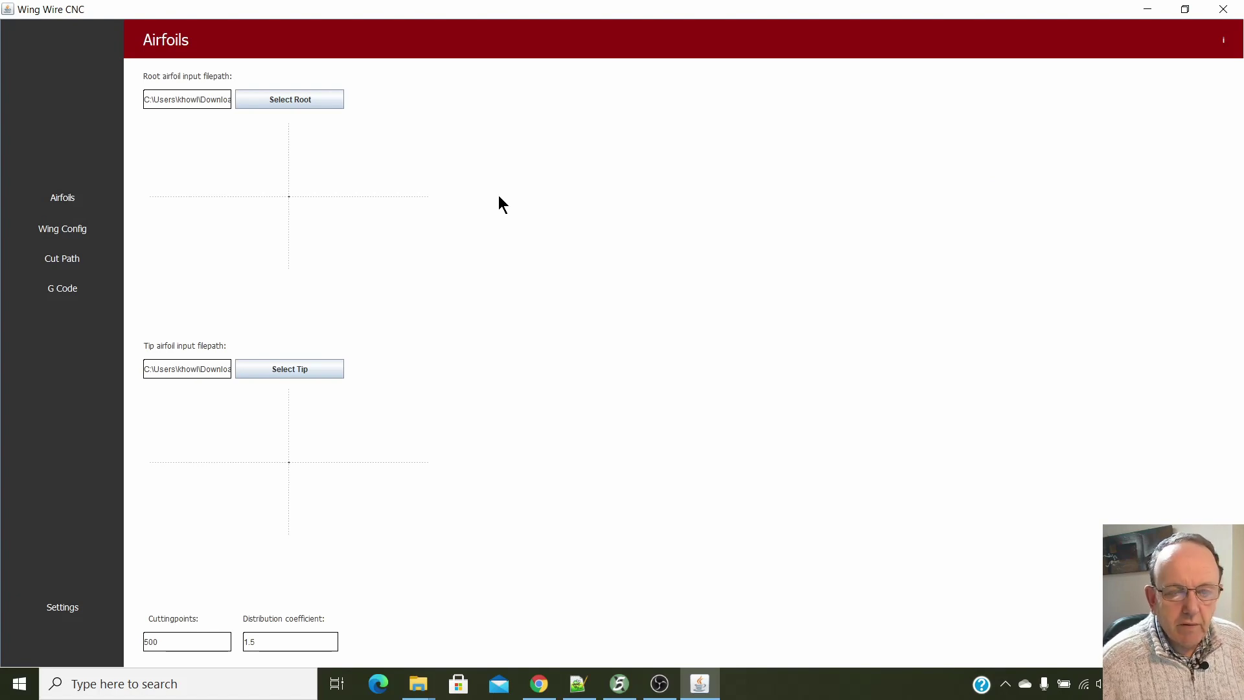
left_click(297, 99)
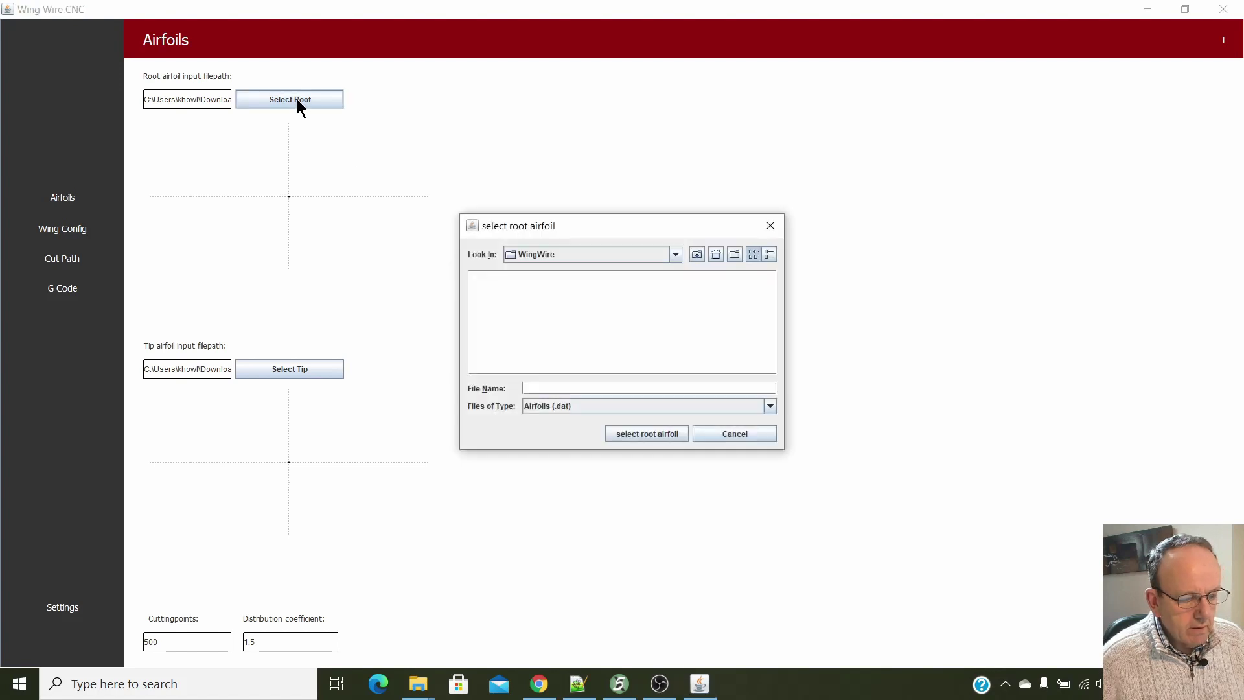
left_click(672, 254)
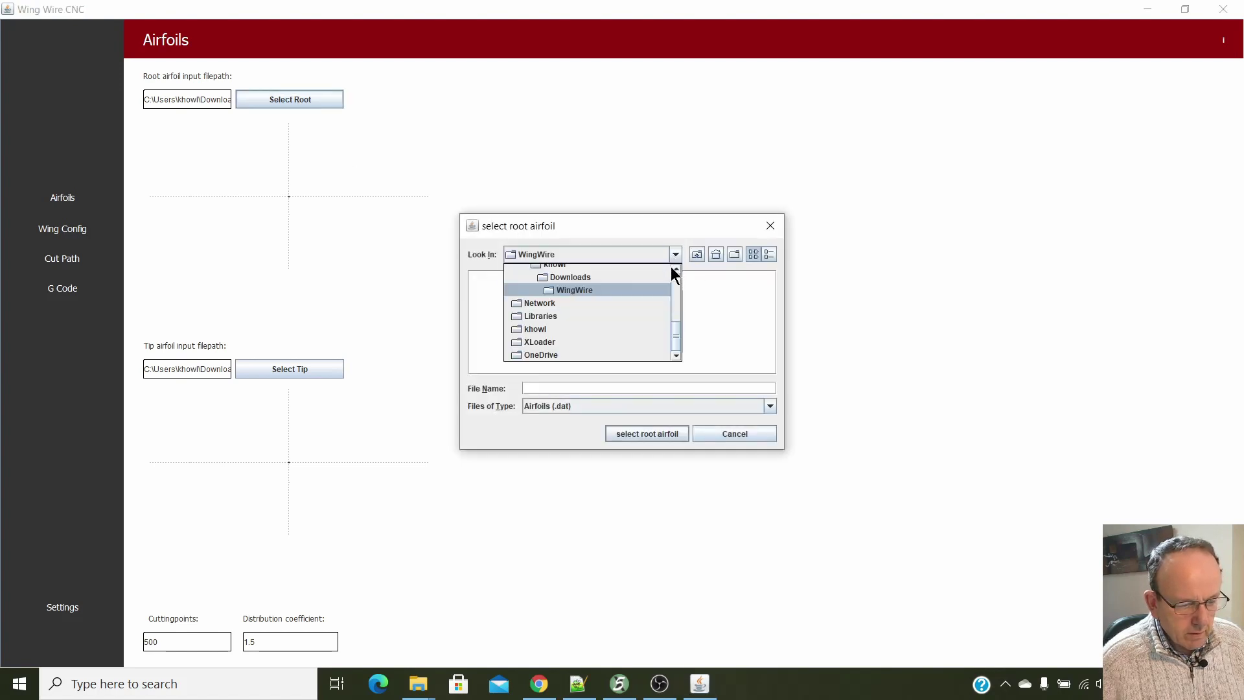
double_click(663, 317)
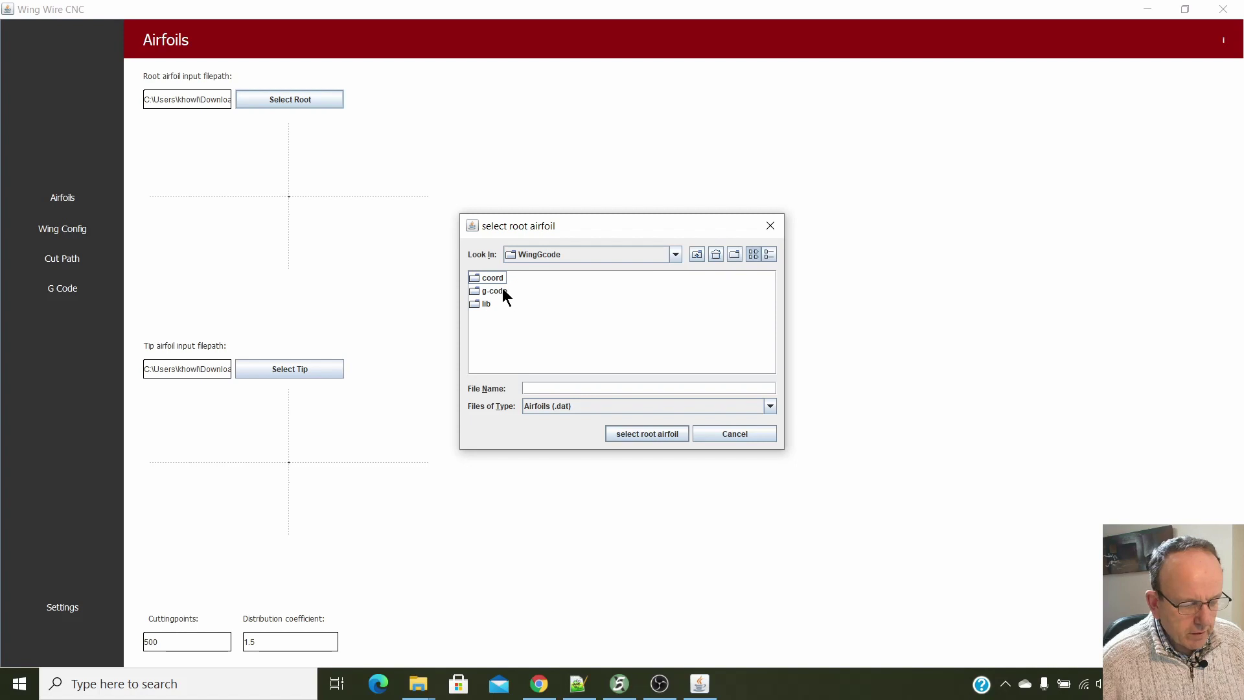
double_click(499, 277)
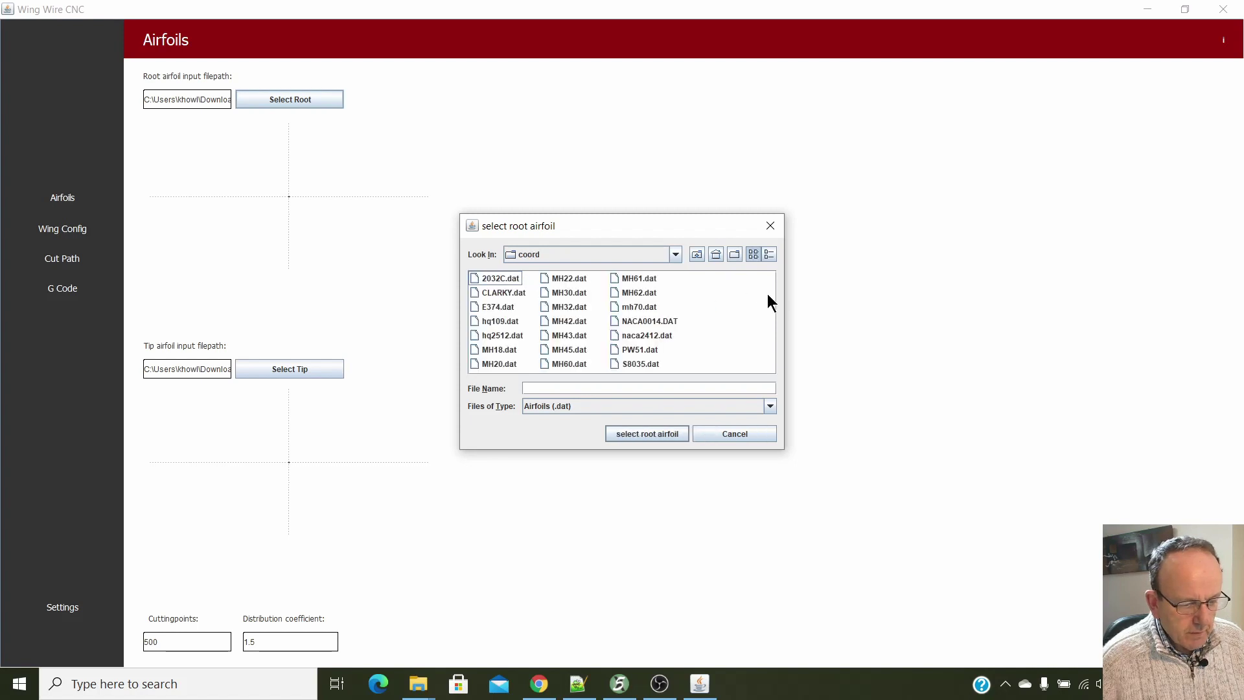
left_click(510, 294)
left_click(665, 433)
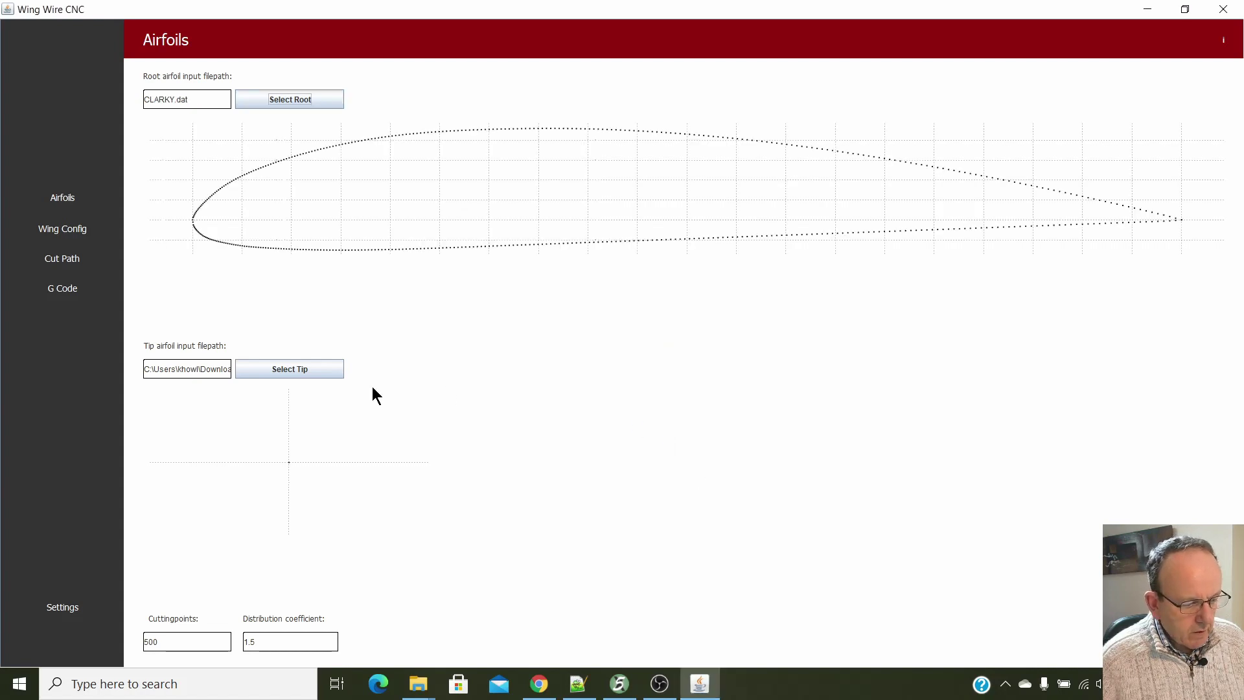
Load CLARKY.dat from the coord folder as the tip airfoil, and reread the airfoil information notes.
left_click(302, 364)
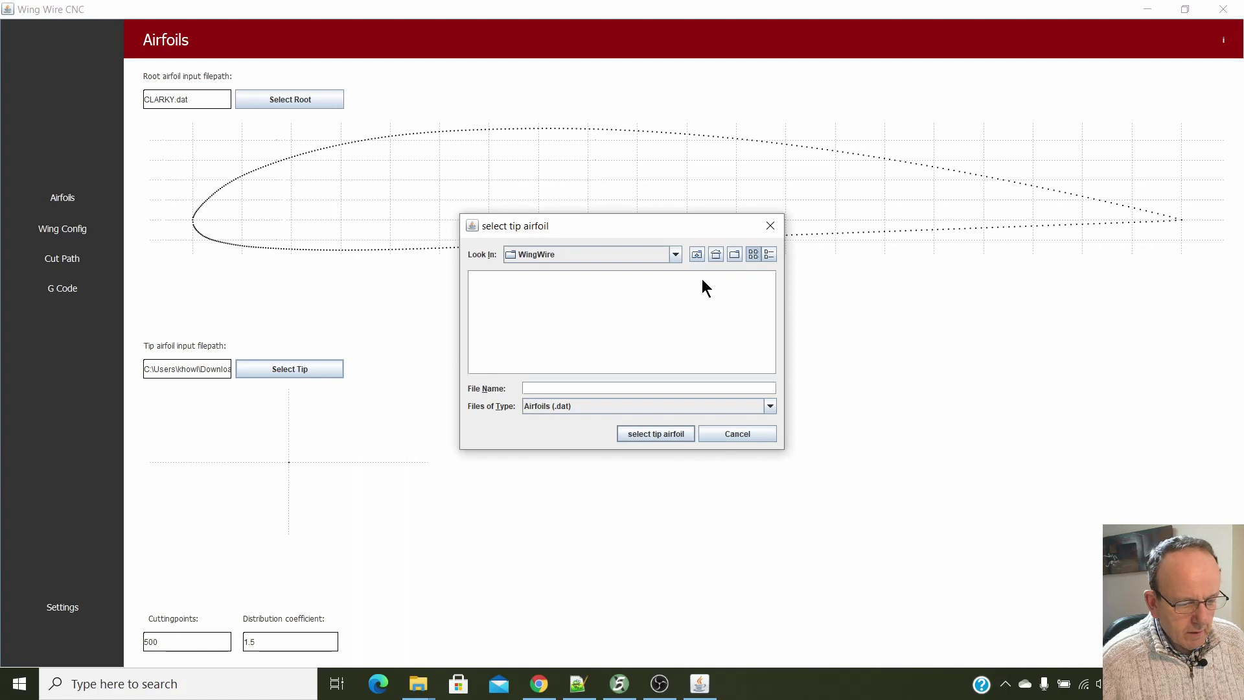
double_click(484, 277)
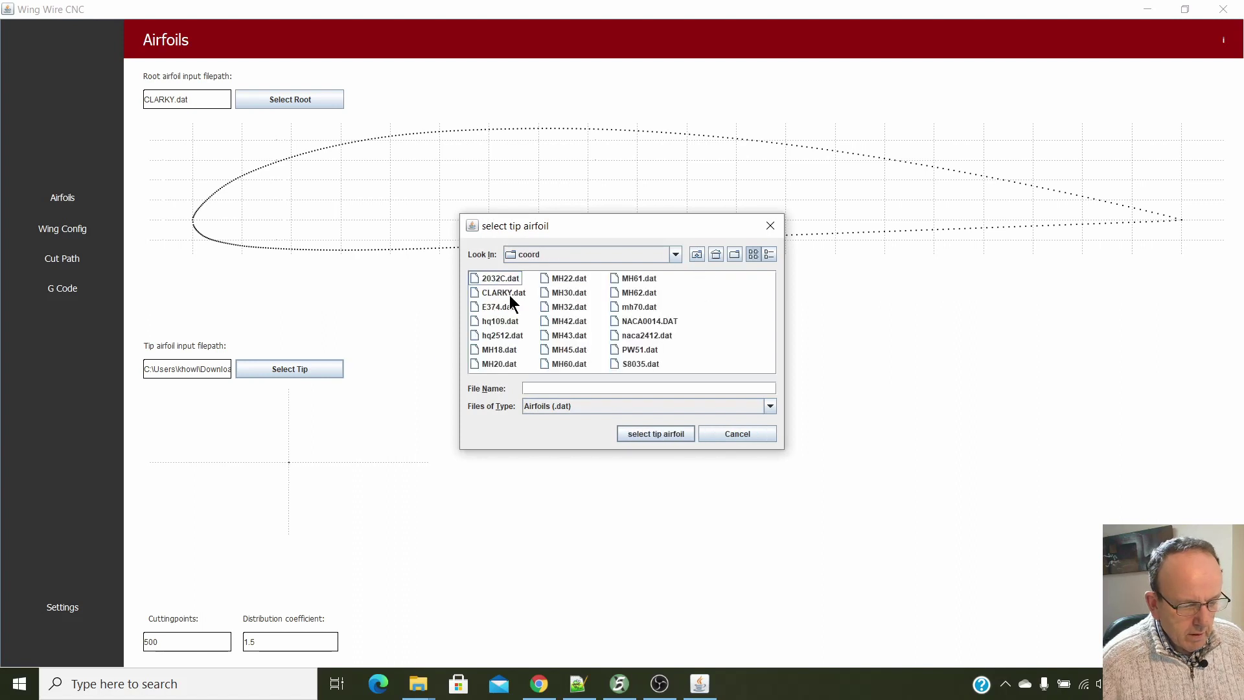
left_click(509, 293)
left_click(655, 440)
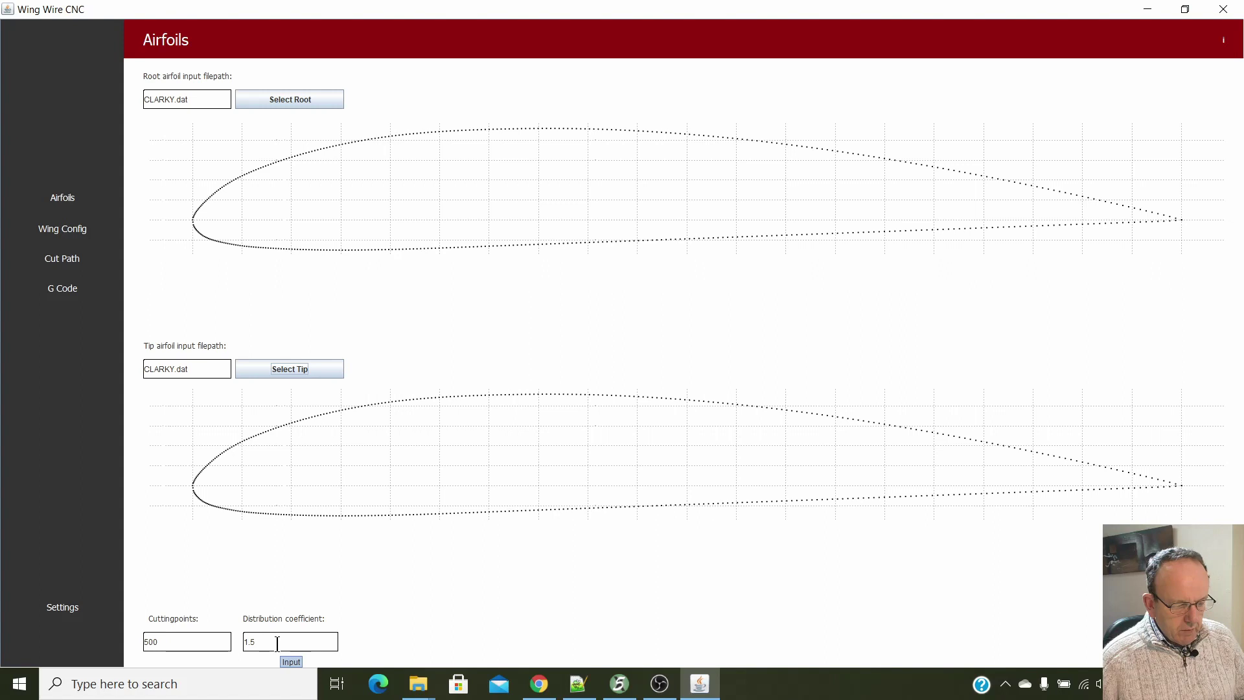
left_click(1223, 42)
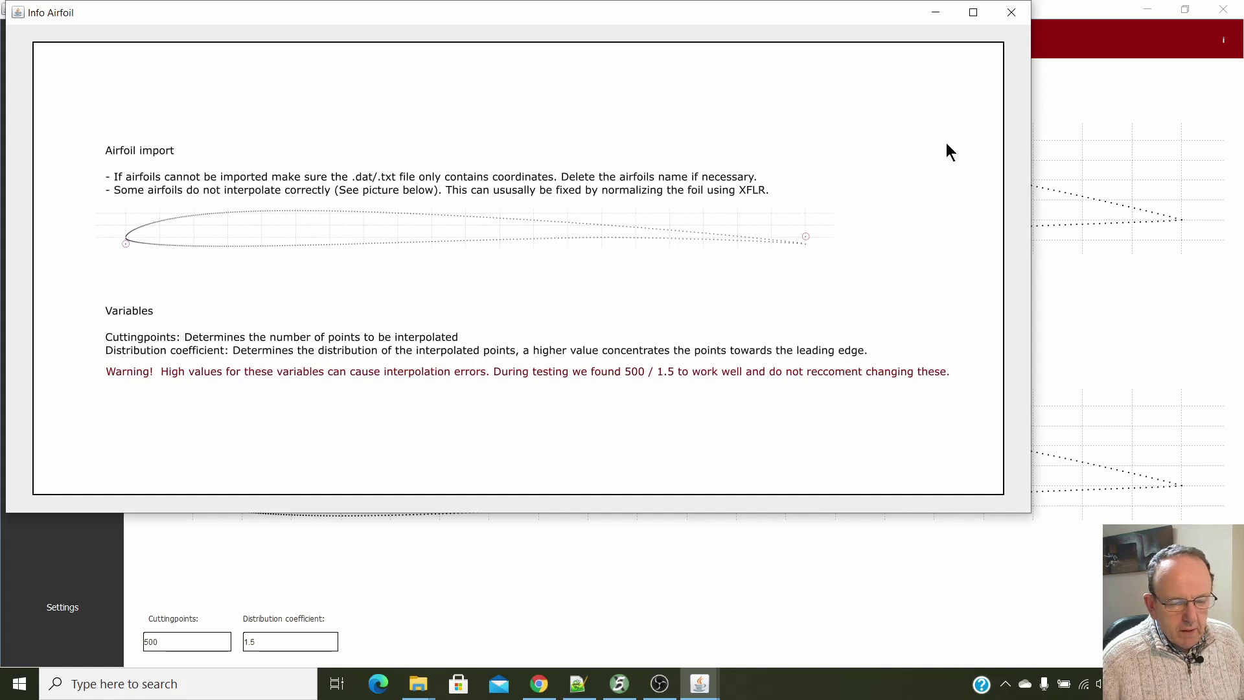
left_click(1011, 12)
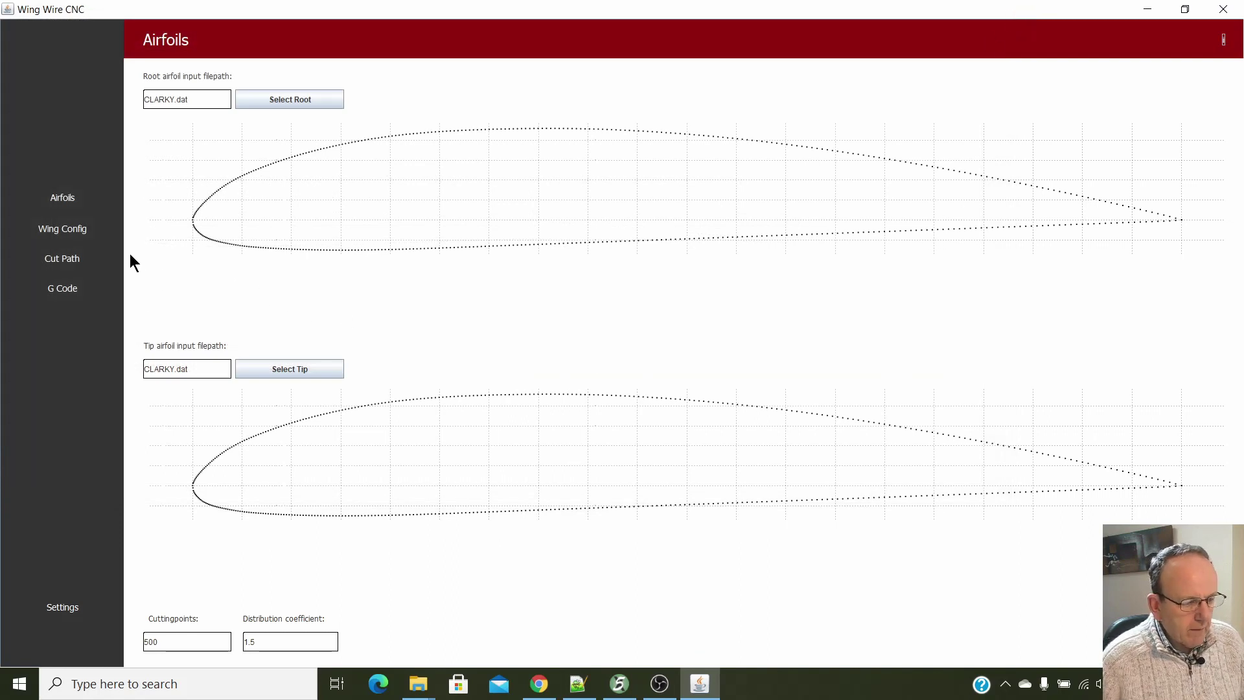
In the wing configuration, set the wingspan to 500 and the sweep to 10.
left_click(61, 230)
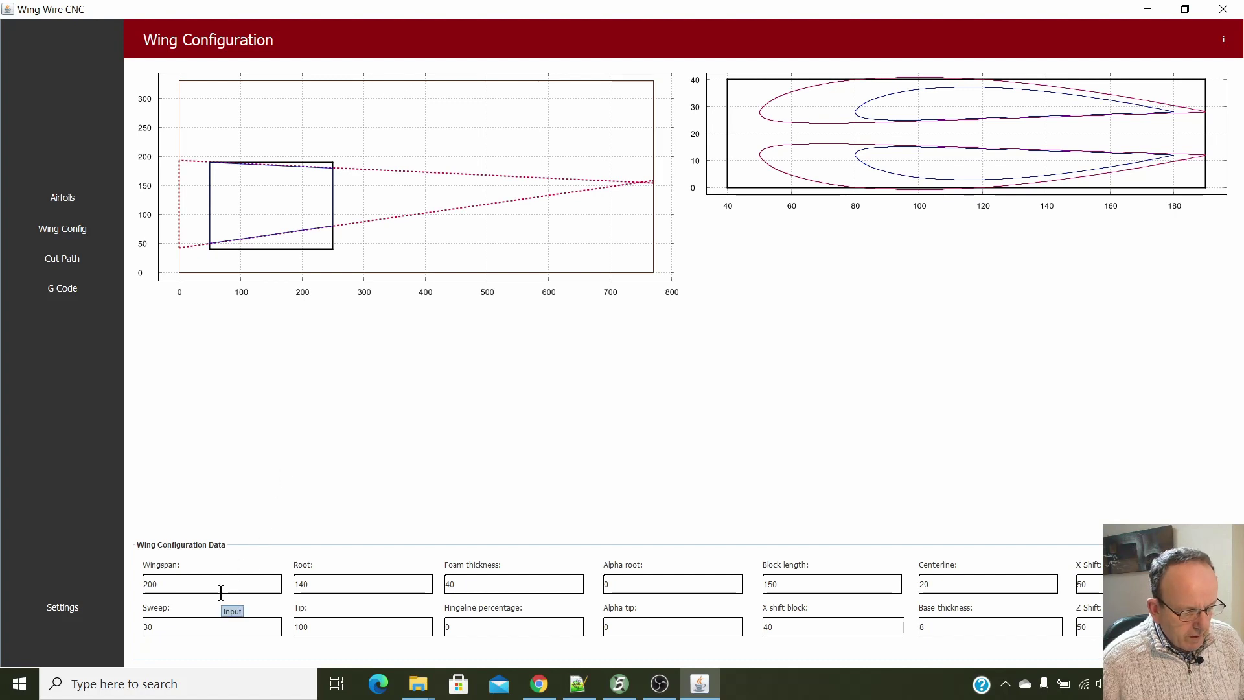
left_click_drag(218, 589, 127, 578)
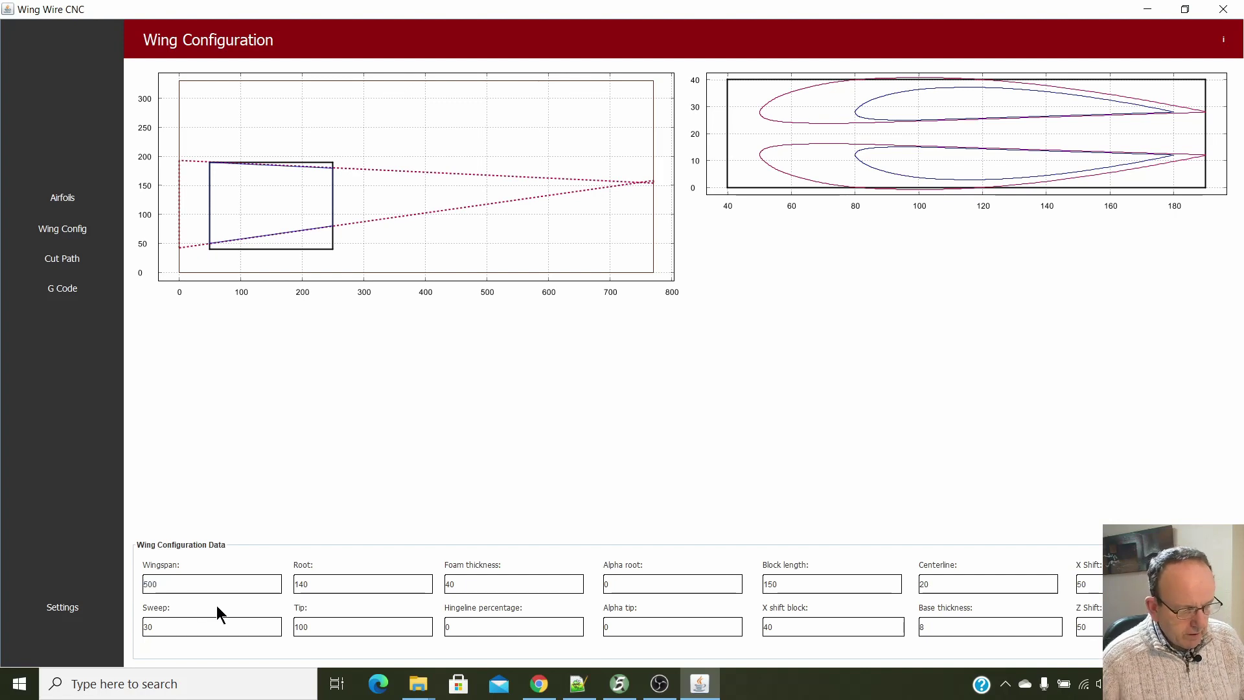
left_click_drag(152, 627, 135, 625)
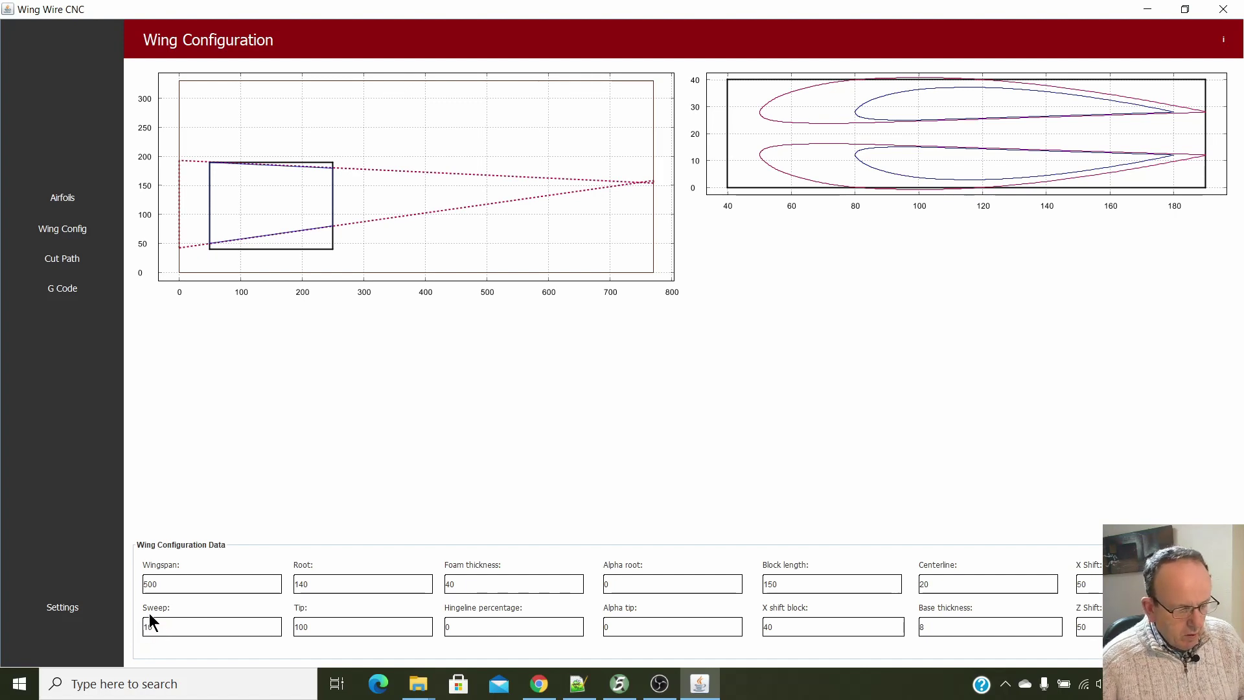
Set both the root and tip chords to 250.
left_click(365, 590)
key("ctrl+a")
type("2")
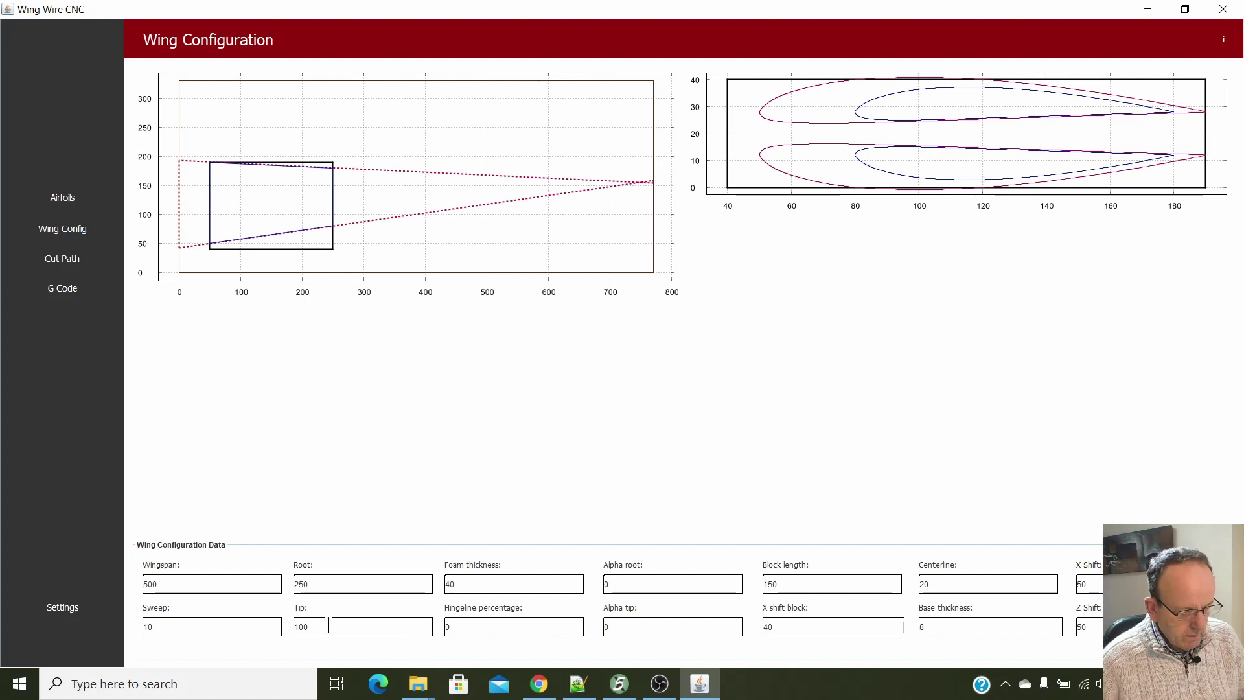
left_click_drag(310, 626, 291, 626)
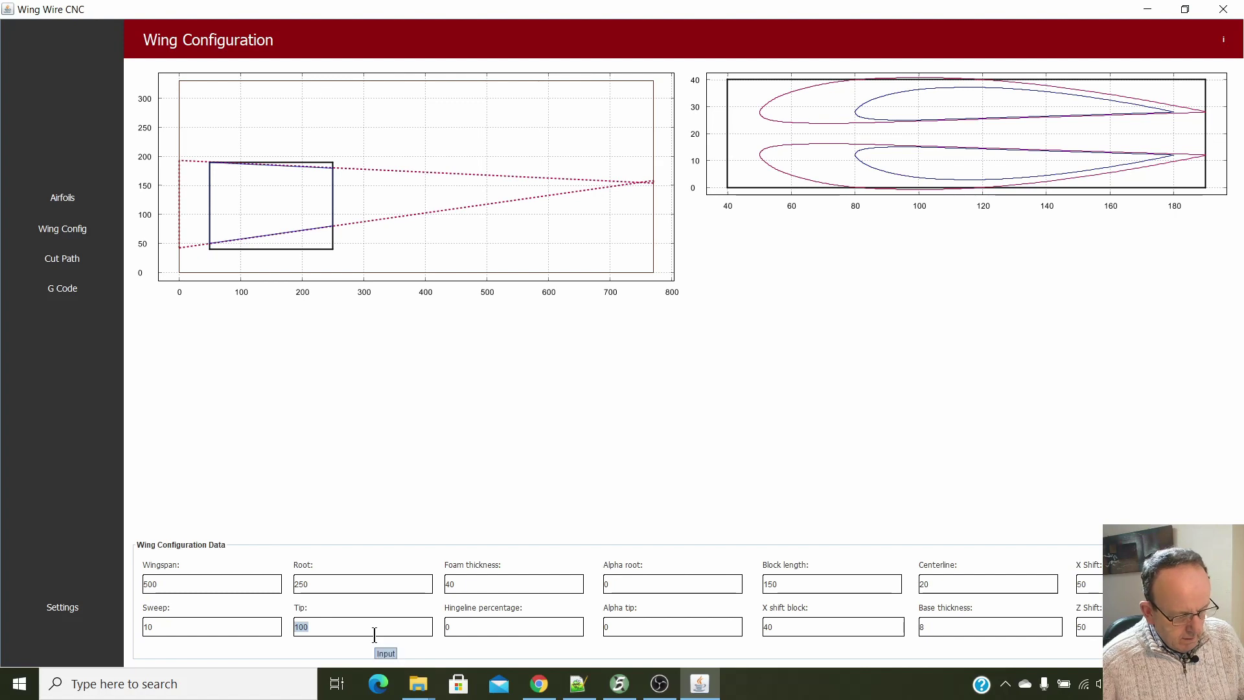
type("250")
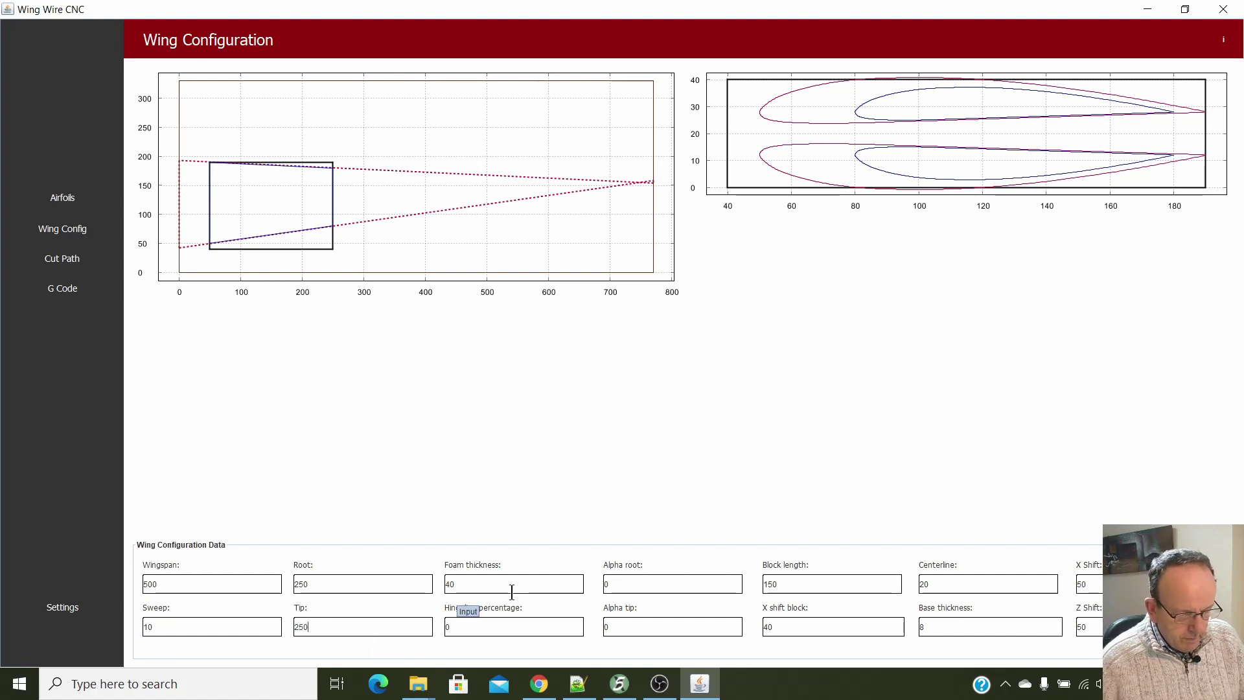
Set the foam thickness to 100 and review the diagram explaining the wing configuration dimensions.
left_click(484, 582)
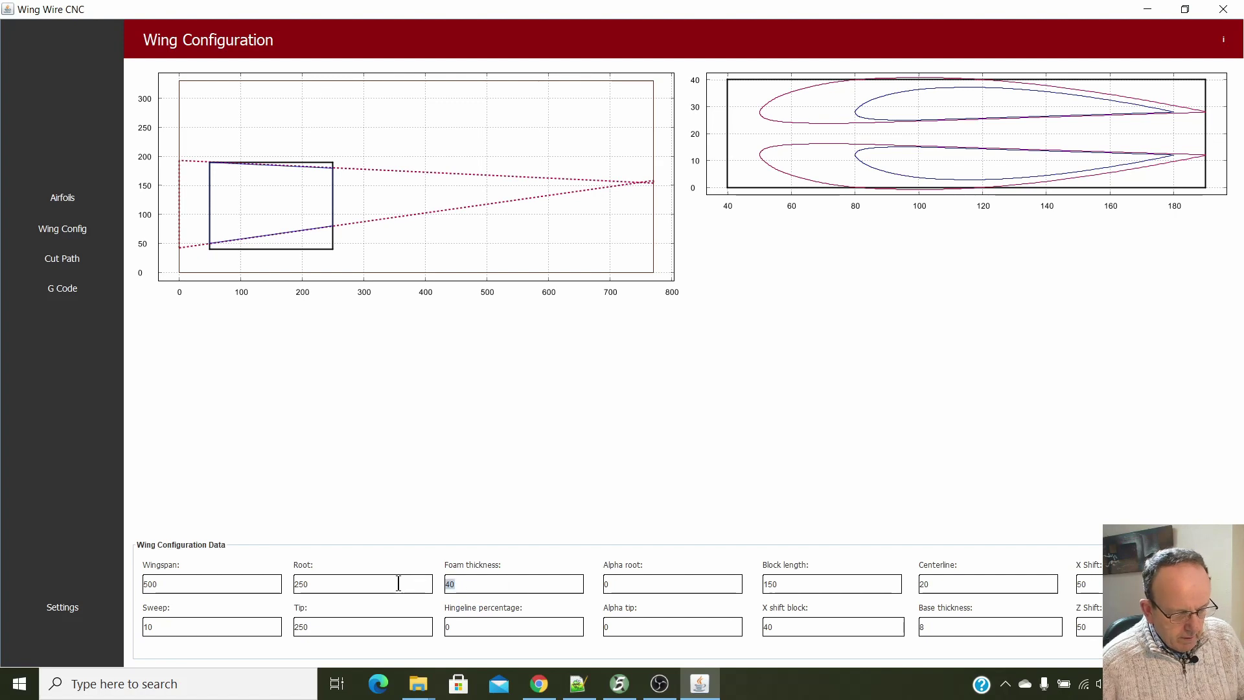
type("100")
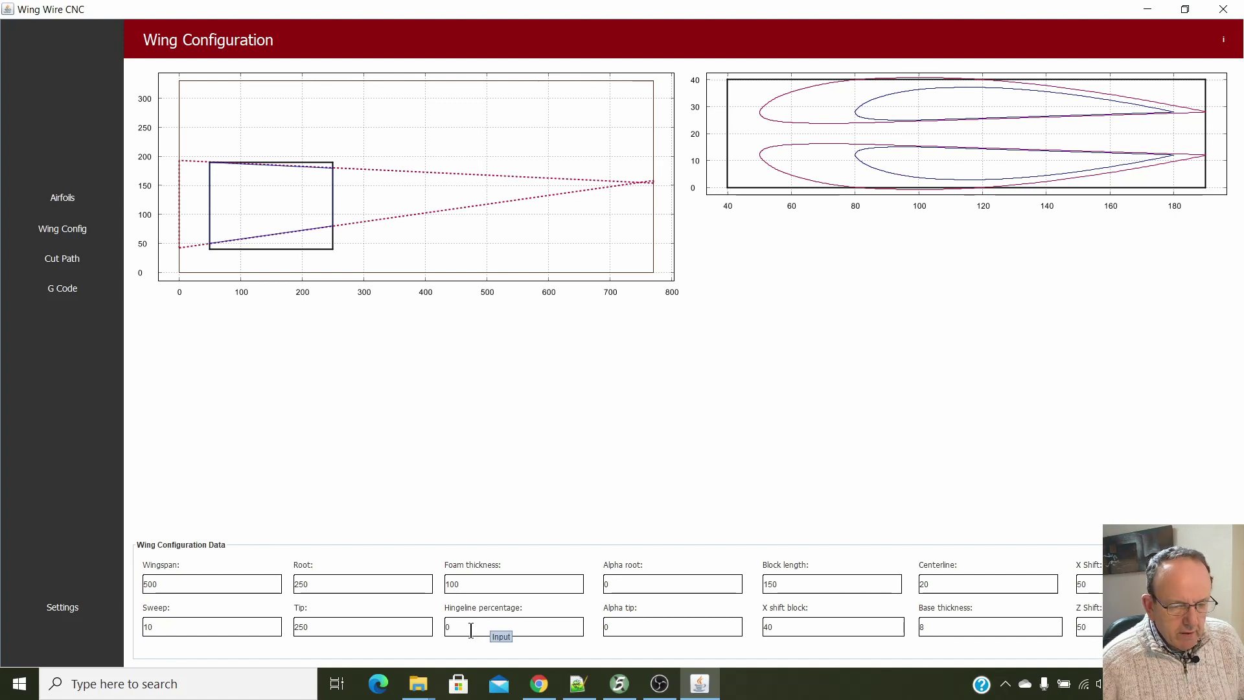
left_click(1223, 39)
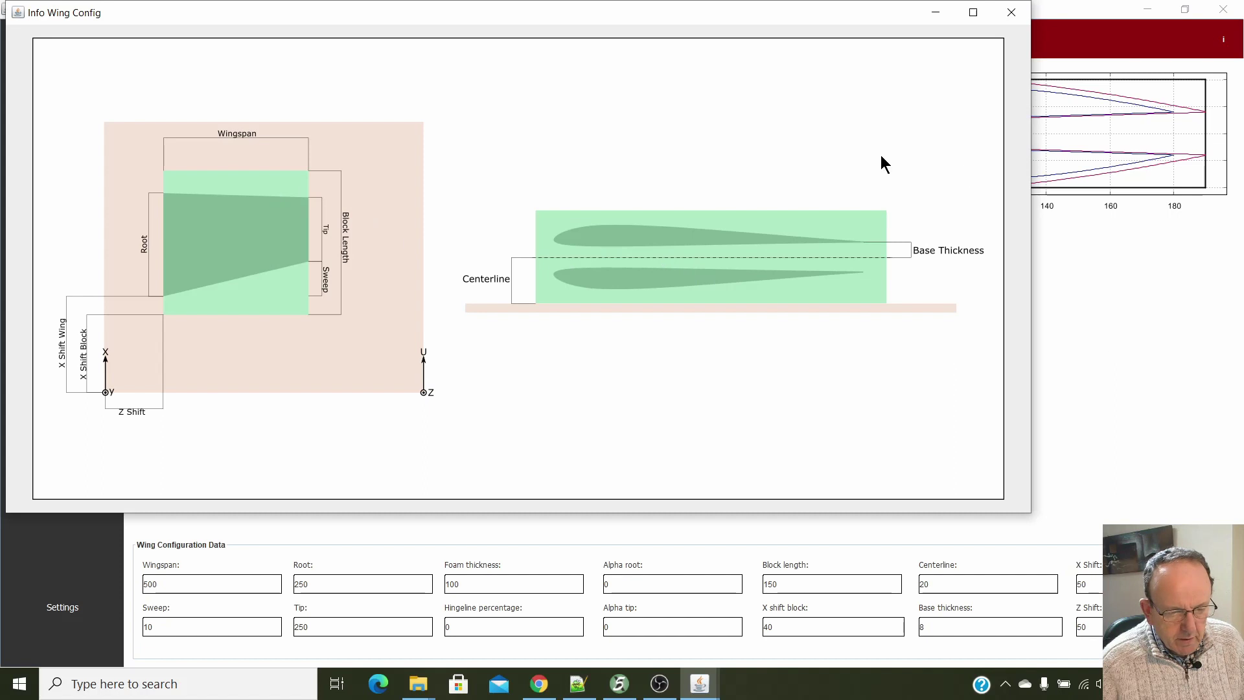
left_click(1012, 12)
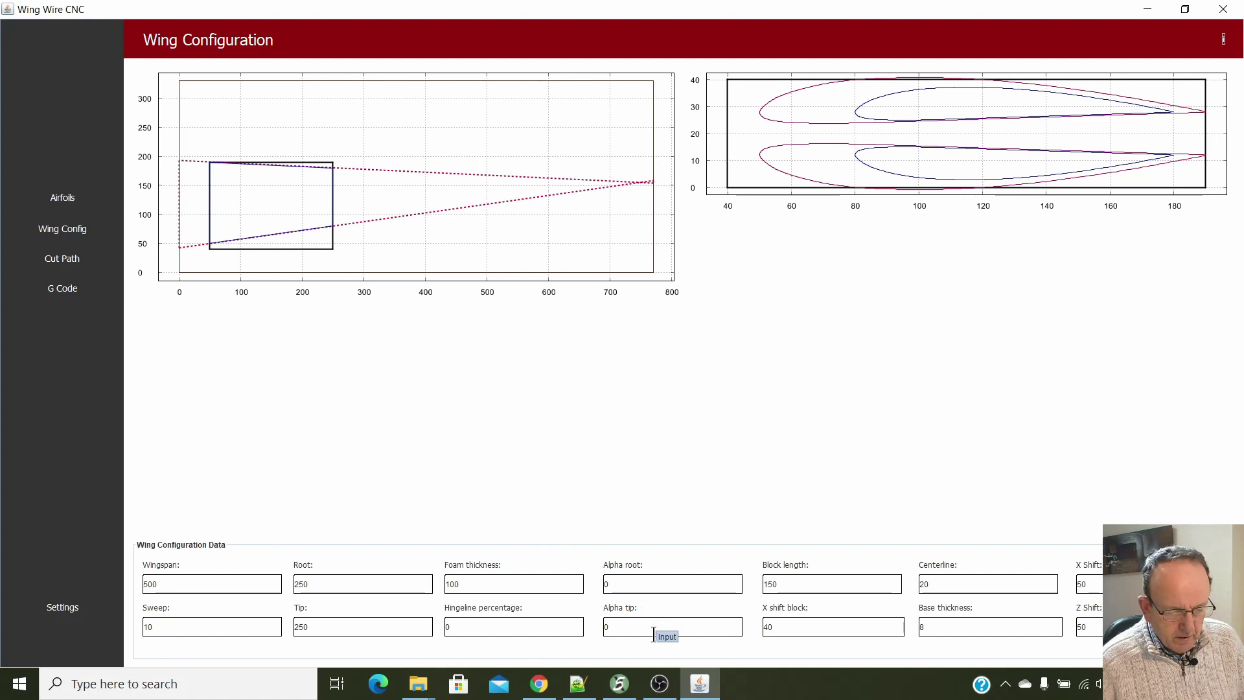
Set the tip alpha to 3 and the foam block length to 400.
double_click(608, 627)
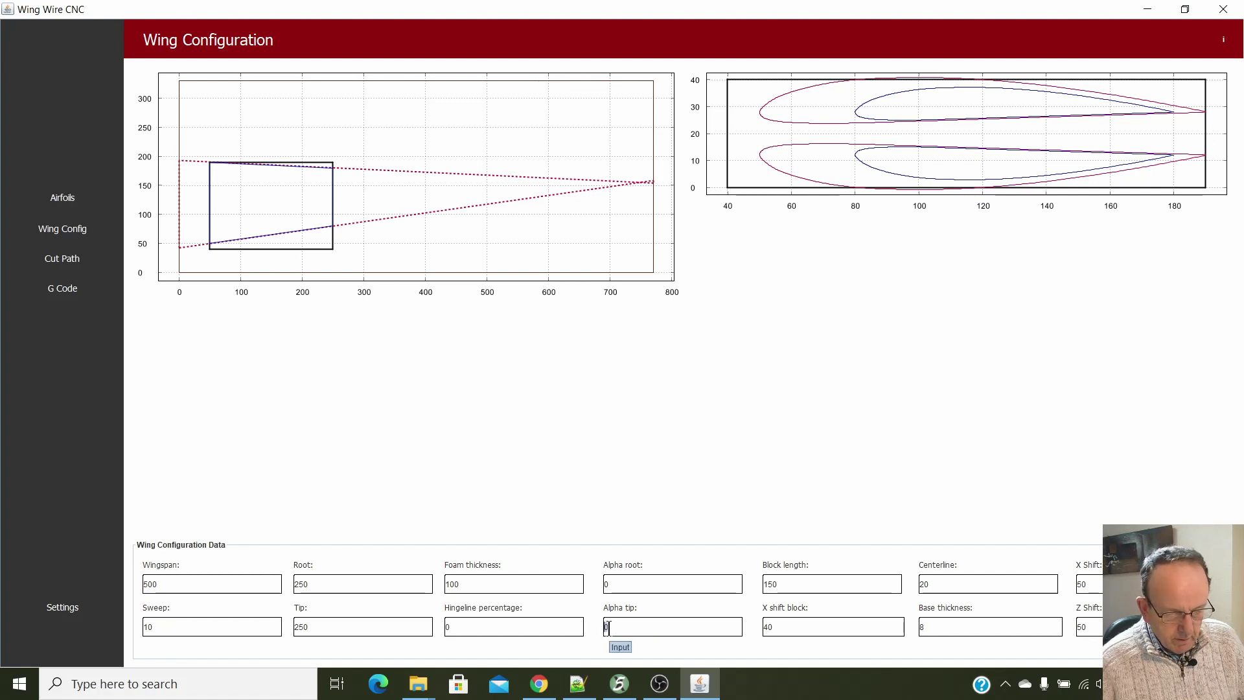
type("3")
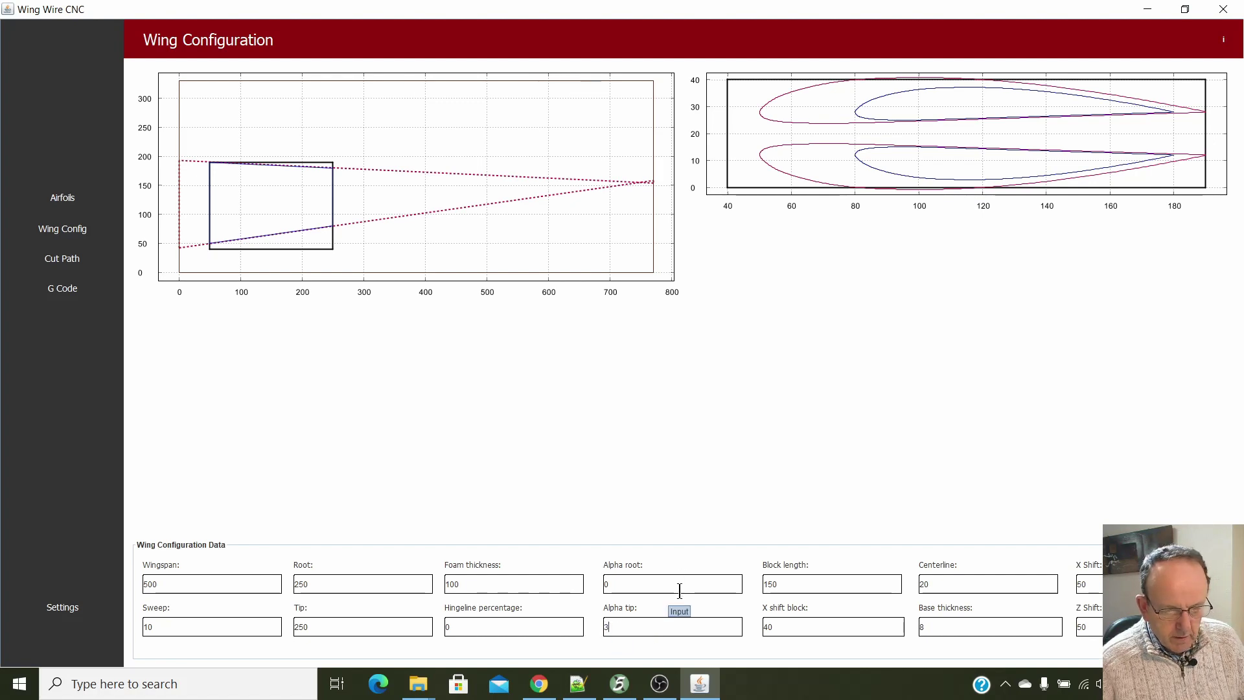
left_click(679, 591)
left_click_drag(778, 586, 746, 587)
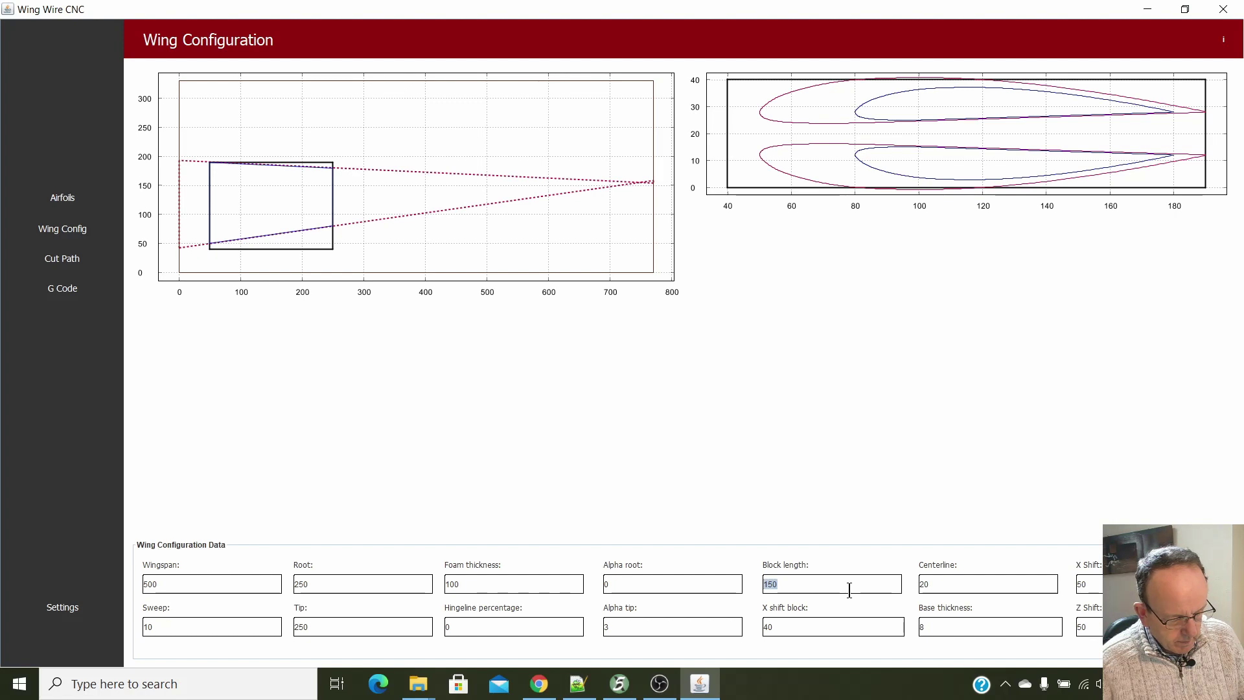
type("400")
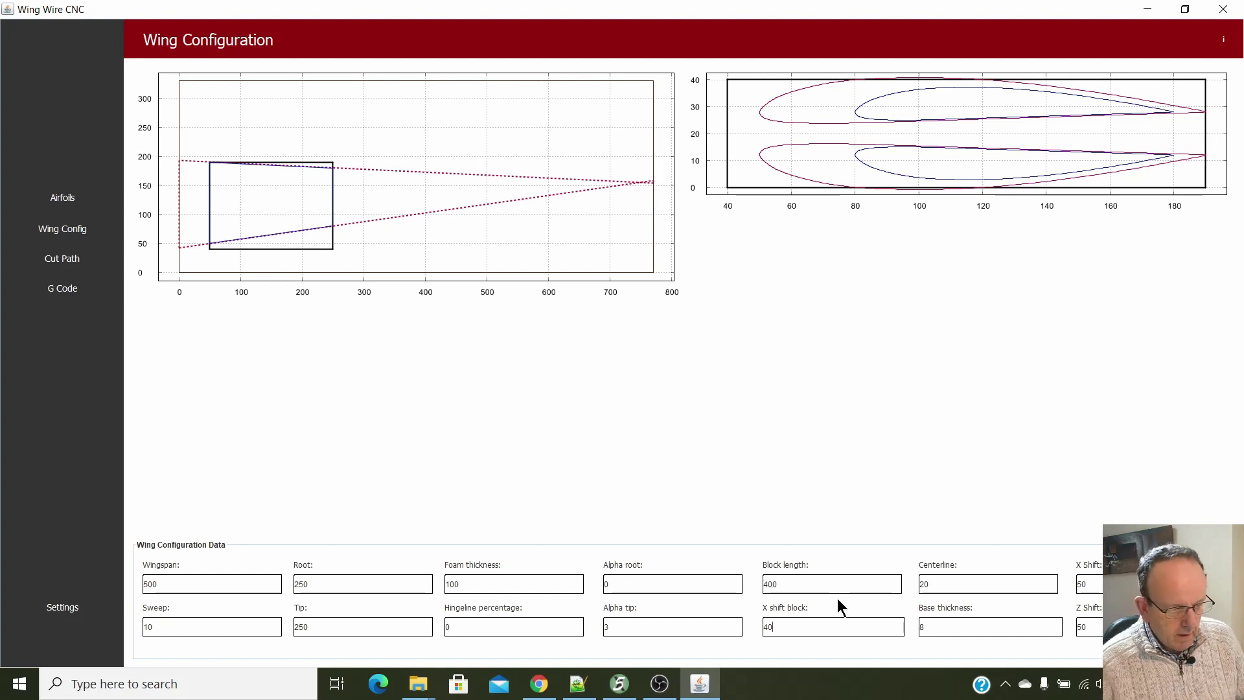
Check the wing configuration diagram again, dismiss it, and maximize the Wing Wire CNC window to examine the redrawn wing preview.
left_click(1223, 40)
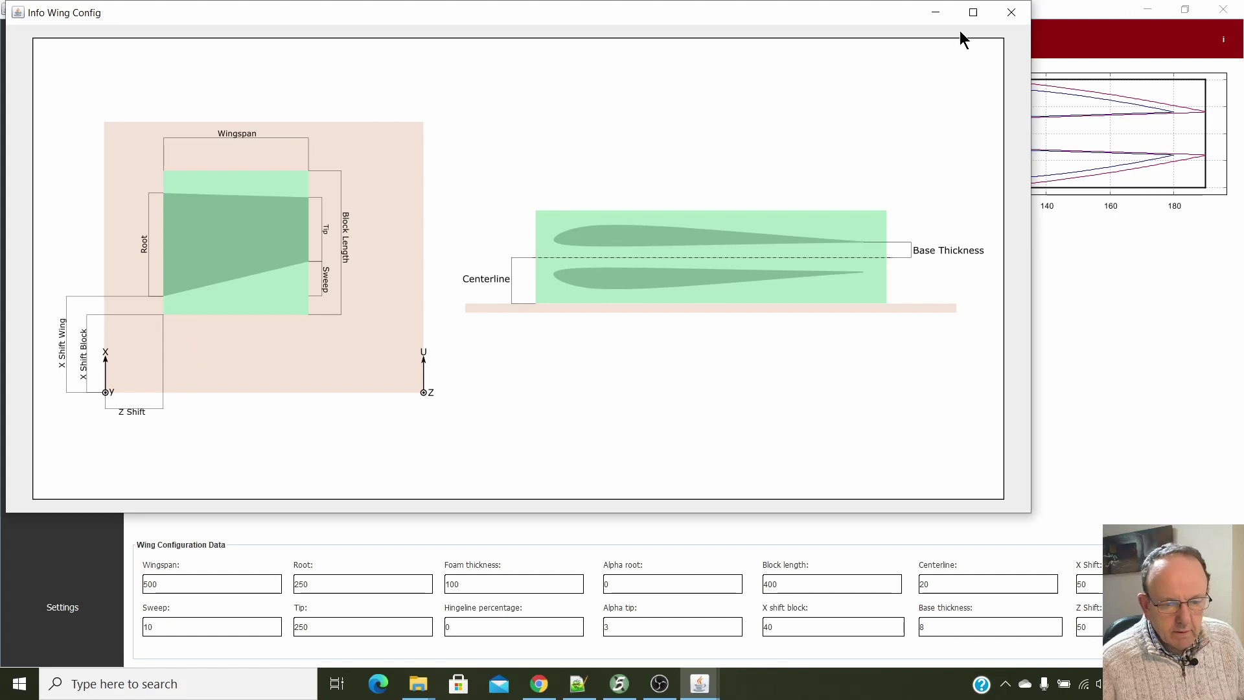
left_click(936, 13)
double_click(936, 13)
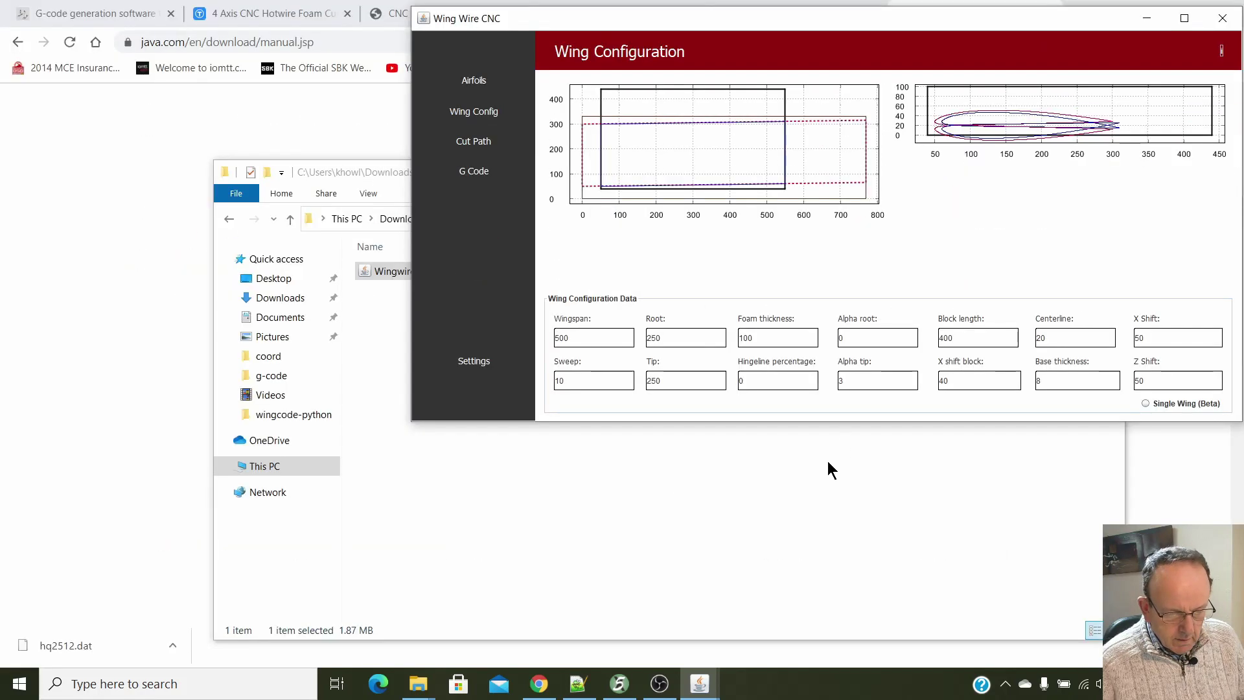
left_click(1185, 23)
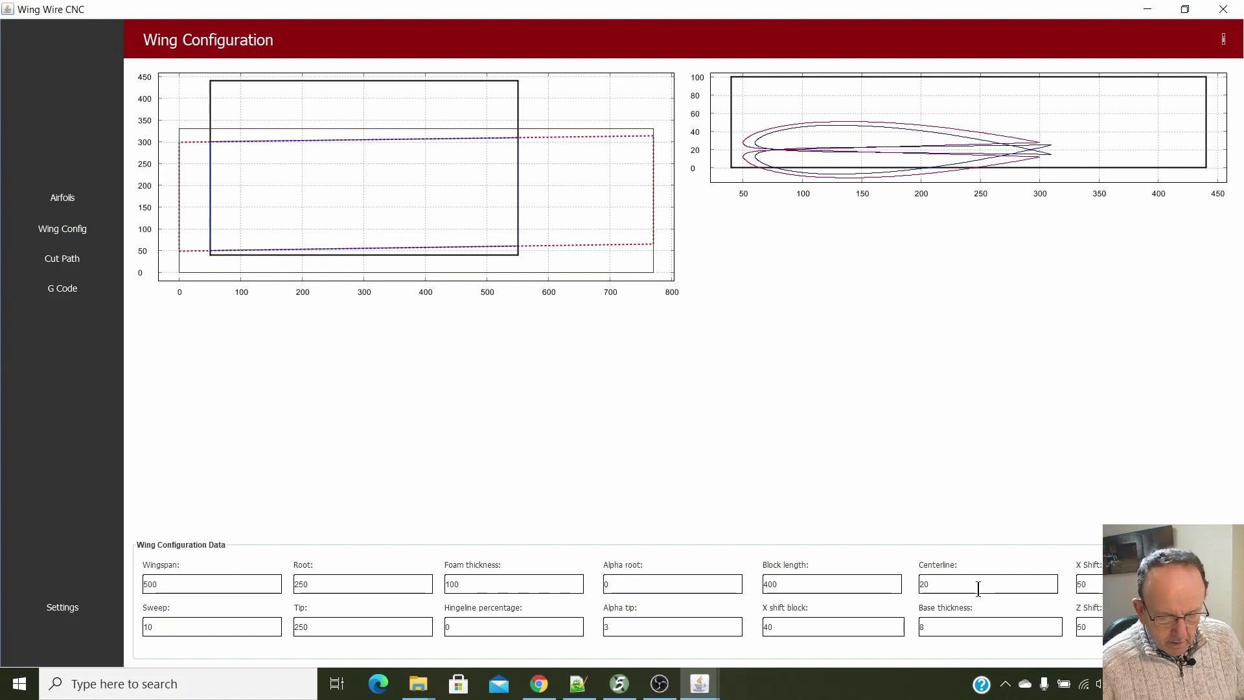
Set the centerline to 50 and redraw the wing preview.
left_click_drag(933, 580, 924, 584)
left_click(947, 588)
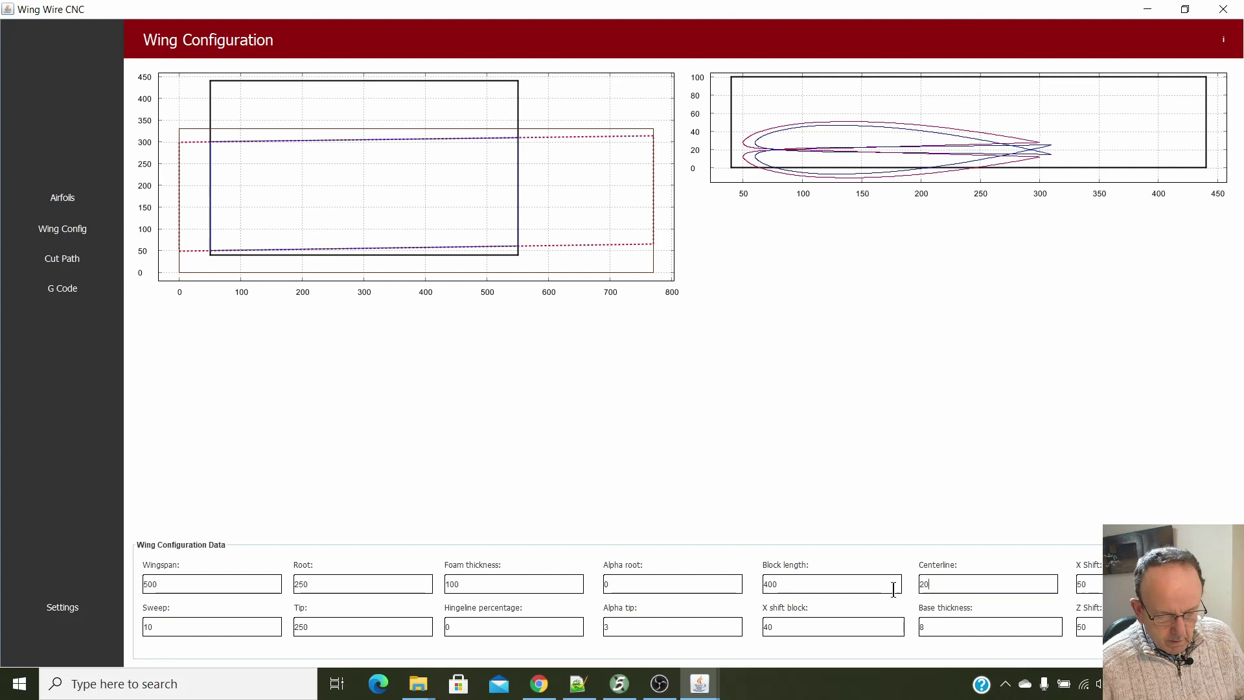
left_click(871, 593)
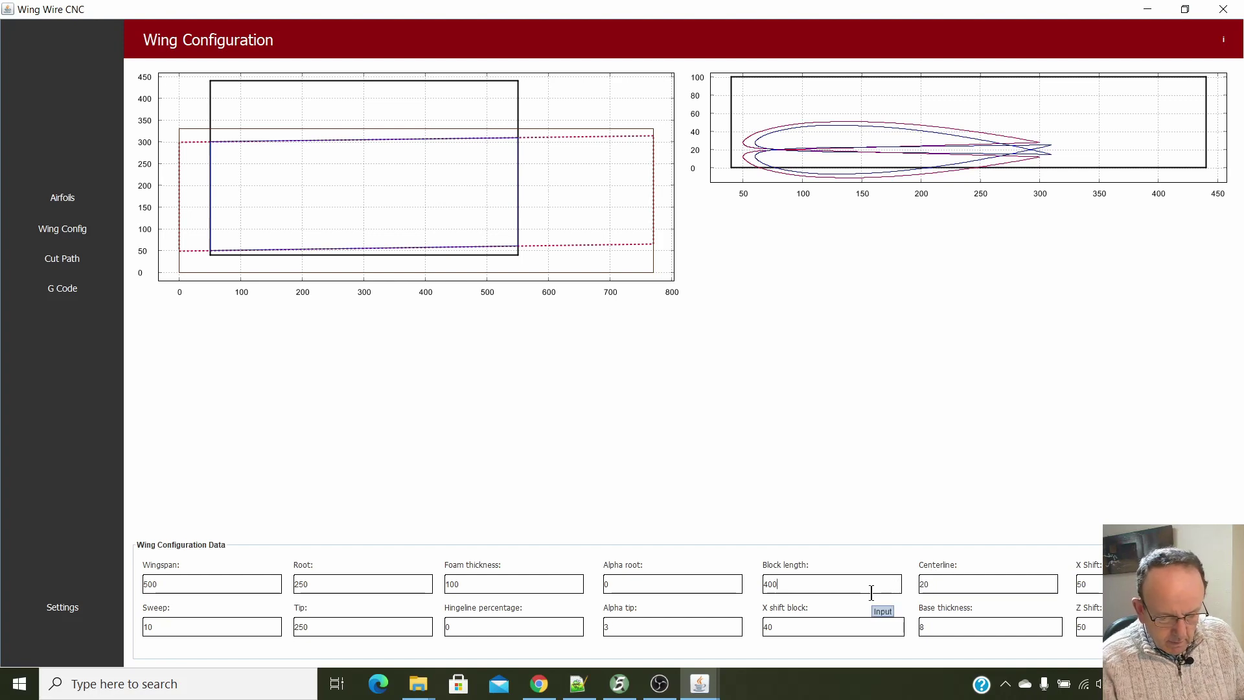
left_click(949, 586)
key("BackSpace")
key("BackSpace")
type("50")
left_click(949, 624)
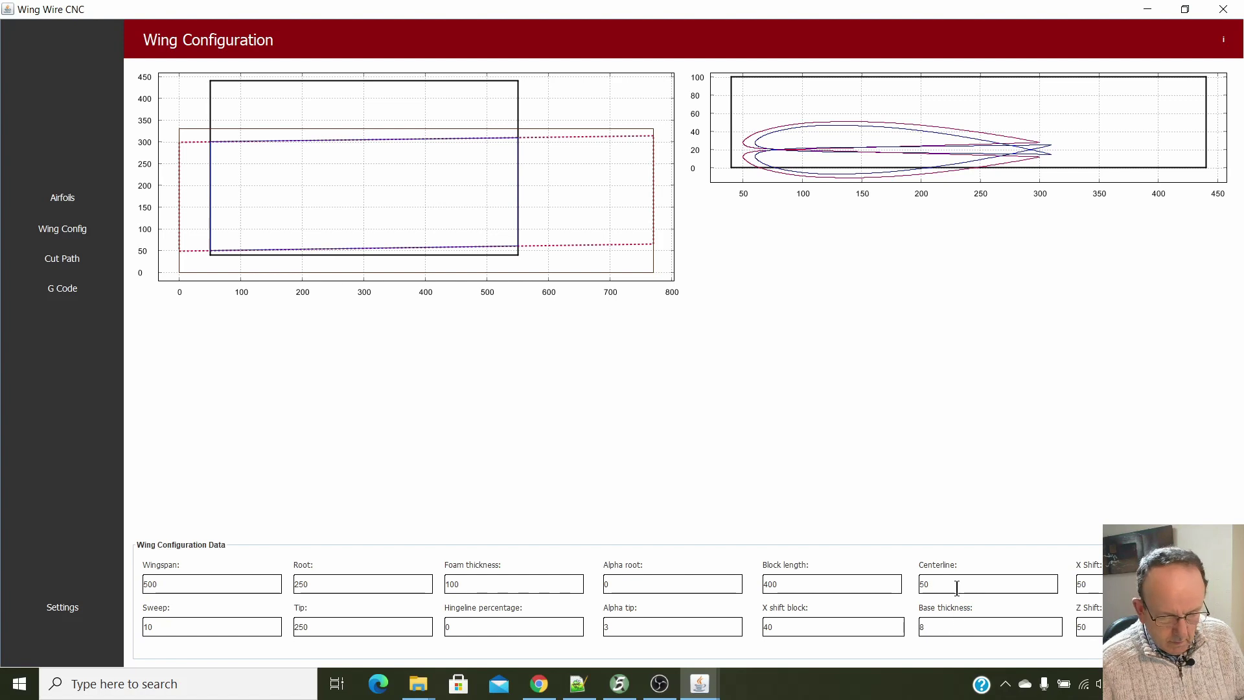
key("Return")
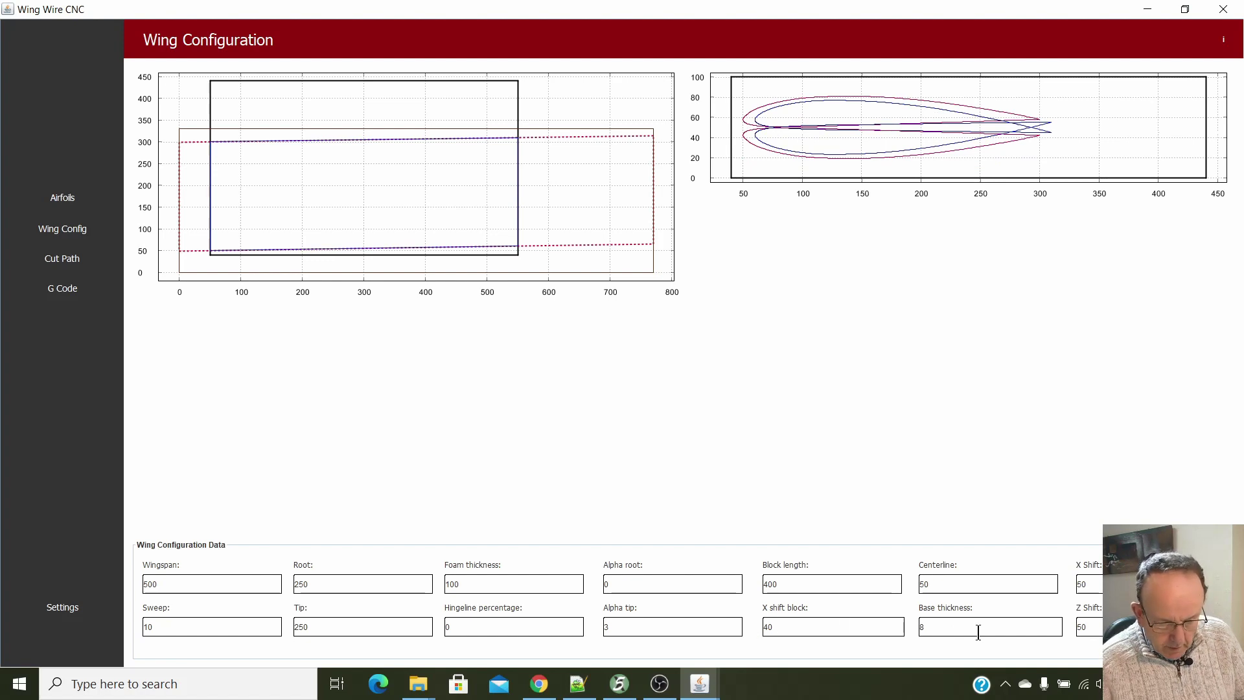
Check the wing configuration diagram for the base thickness and try a value of 15.
left_click(1224, 40)
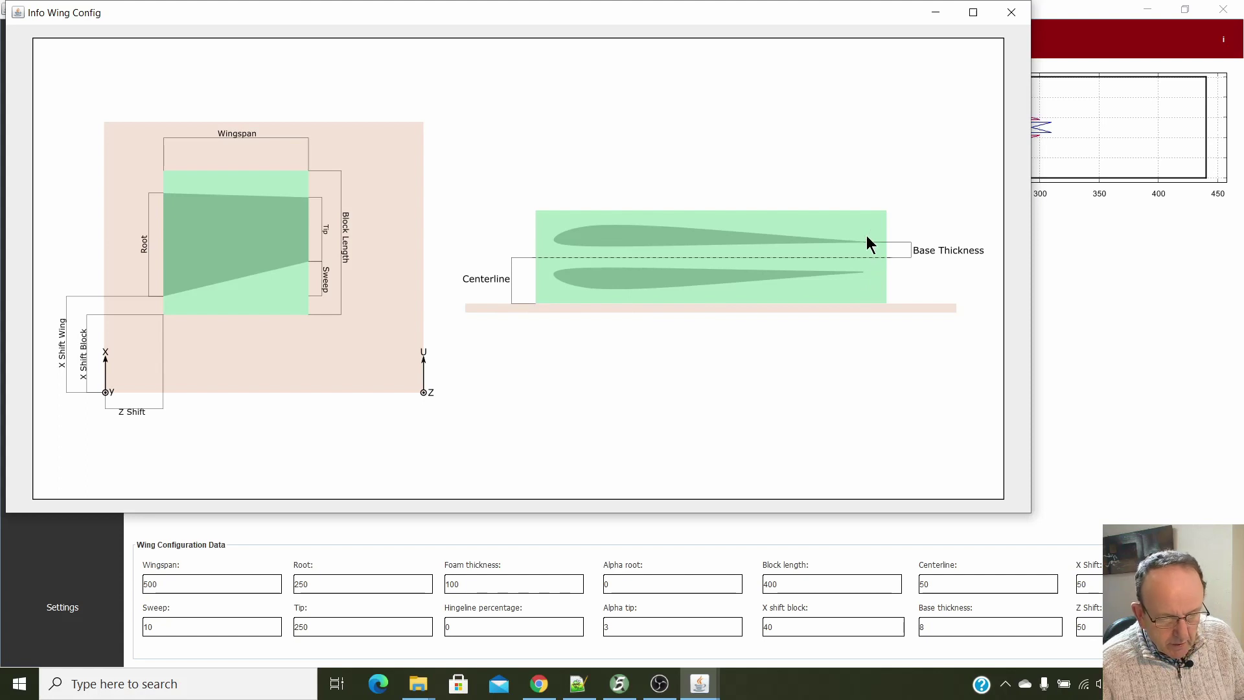
left_click(935, 13)
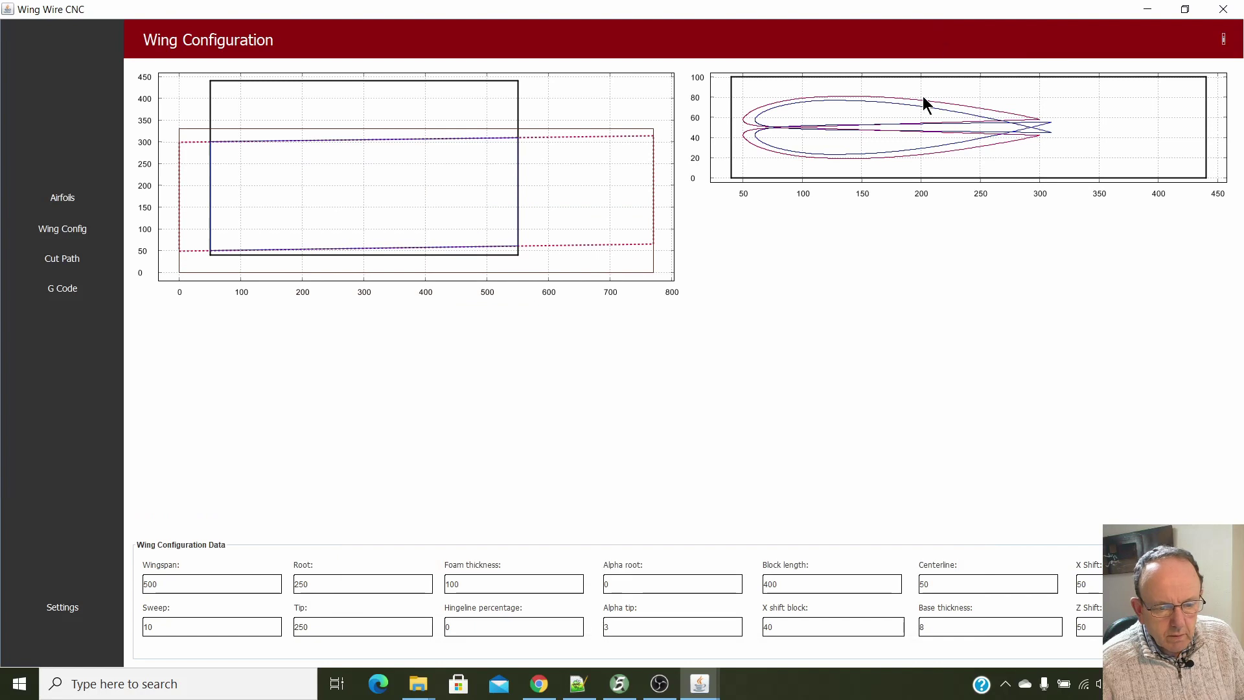
left_click(937, 623)
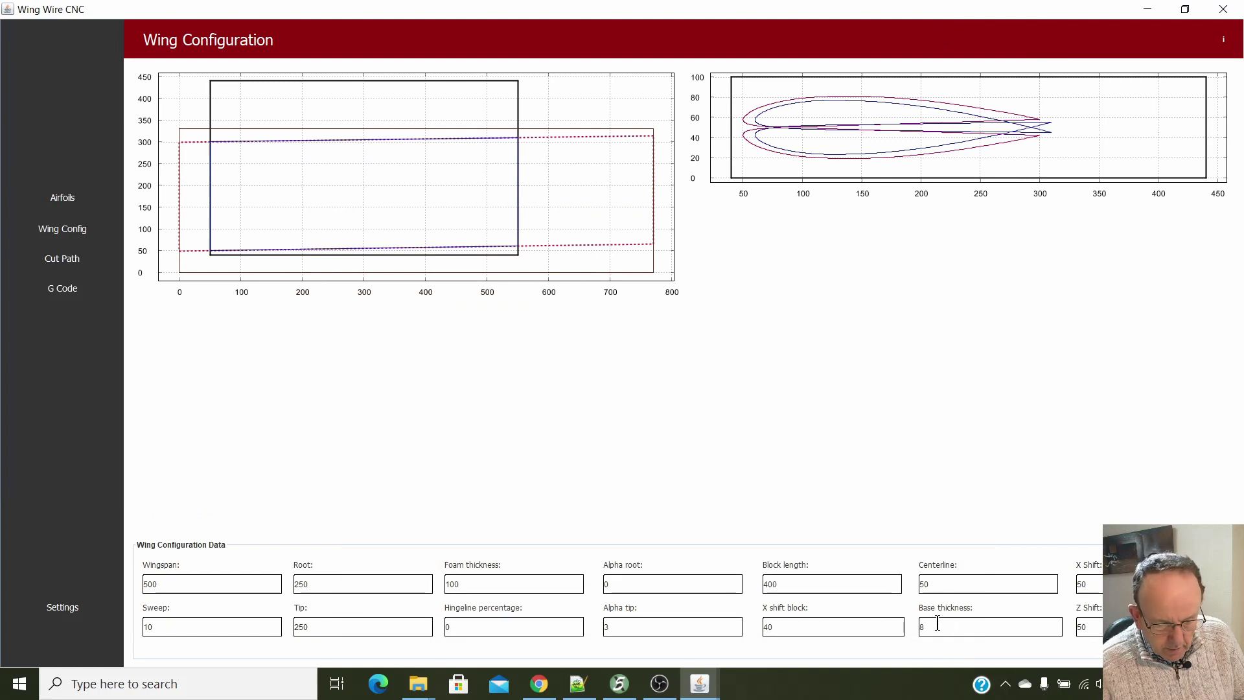
key("BackSpace")
type("15")
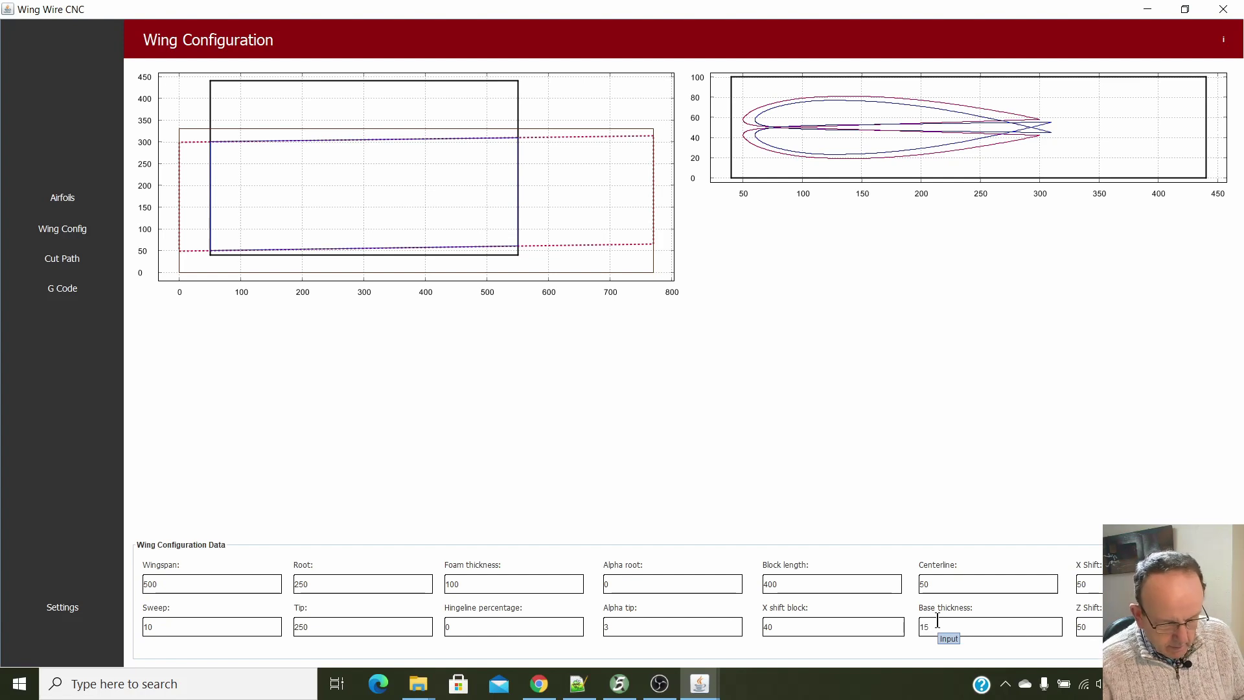
key("Return")
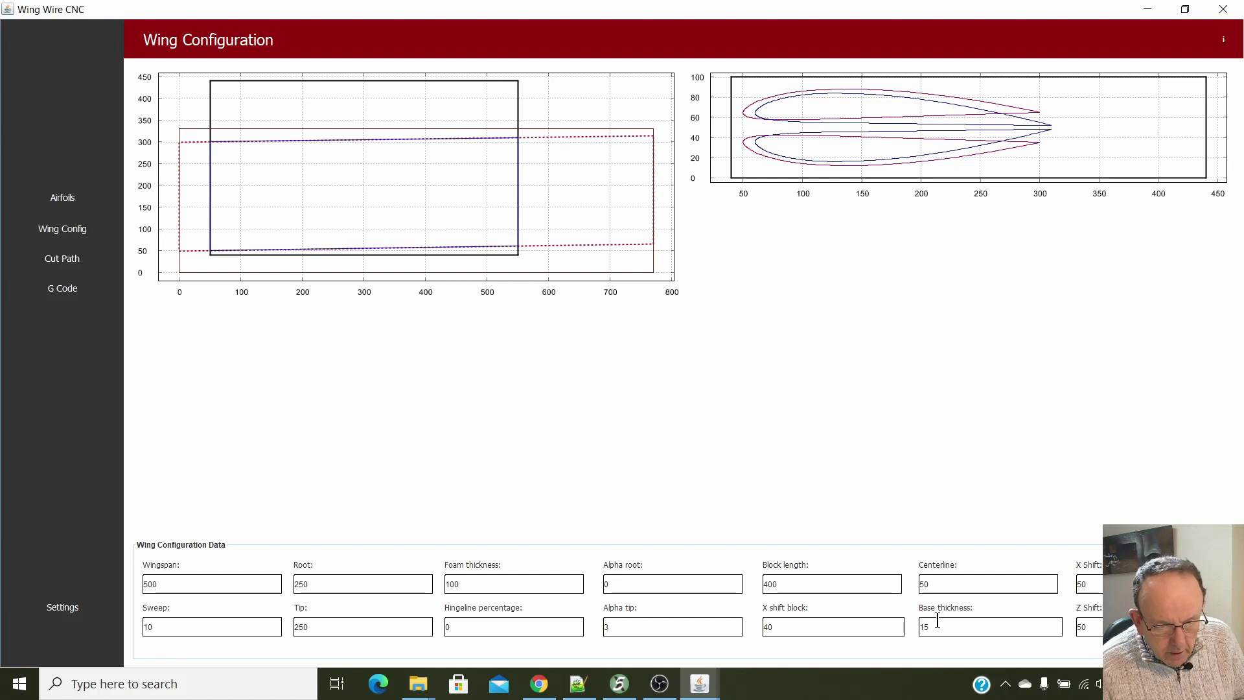
Set the base thickness to 20 and redraw the airfoil profiles.
key("BackSpace")
type("20")
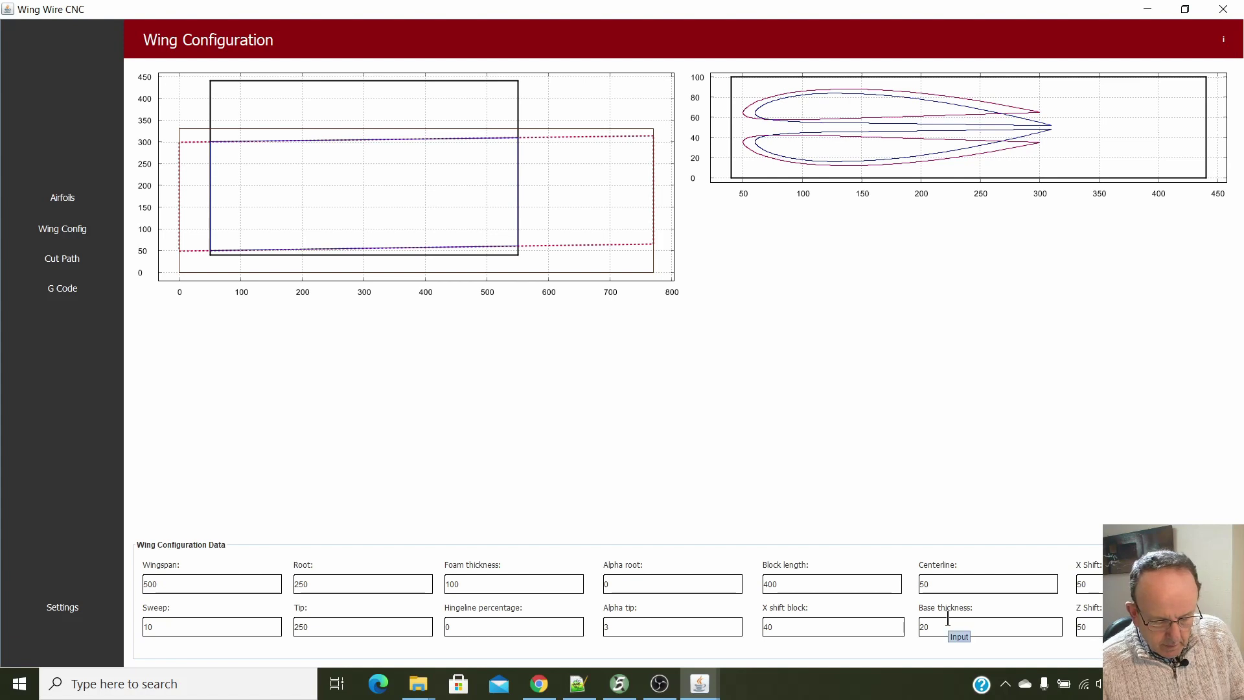
key("Return")
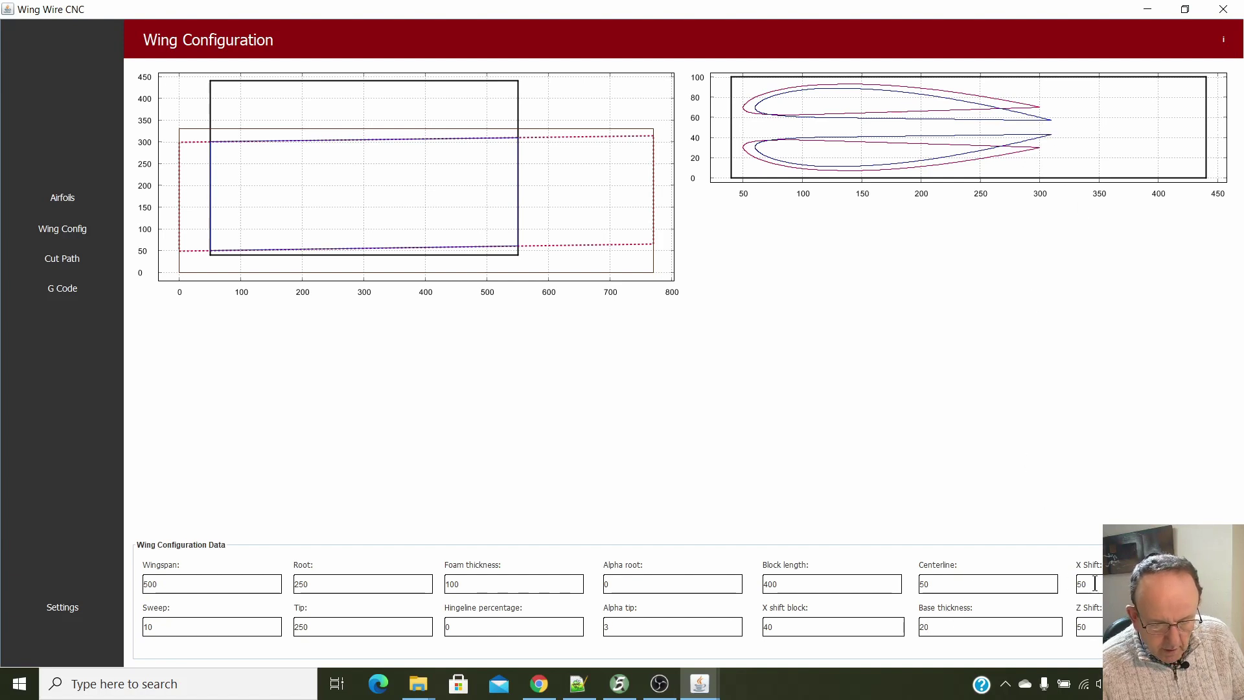
Consult the wing configuration diagram, then set the X shift of the block to 10 and of the wing to 20.
left_click(1221, 40)
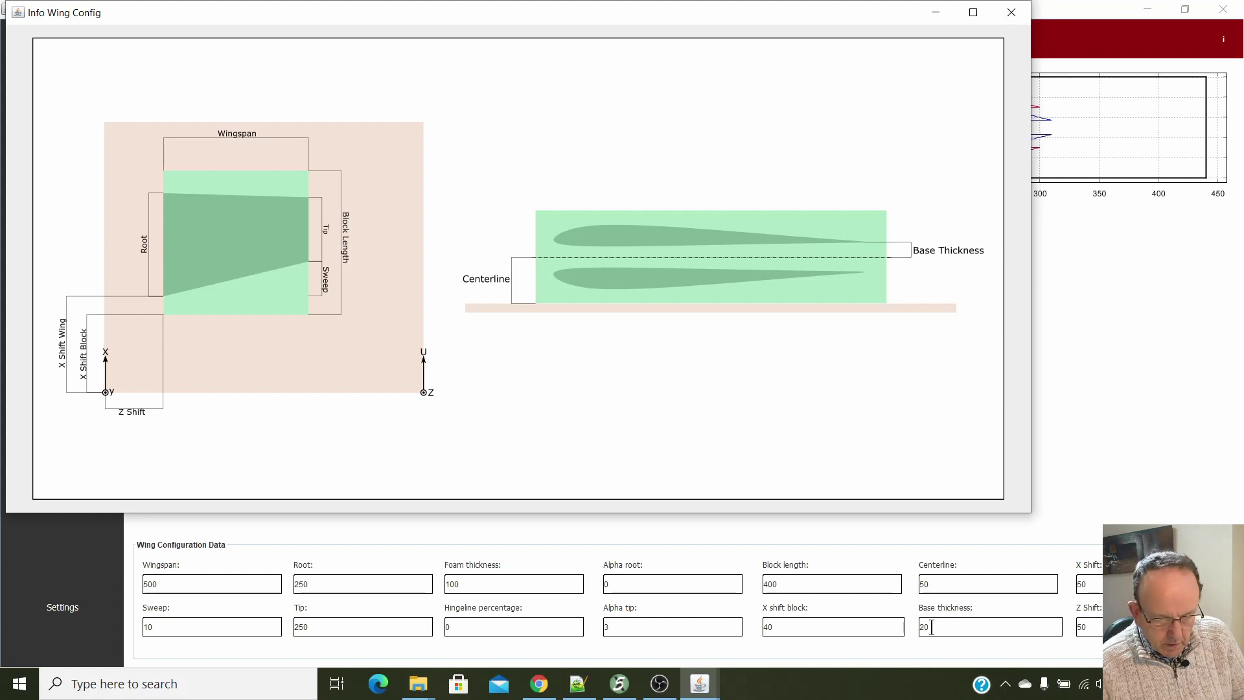
left_click(818, 632)
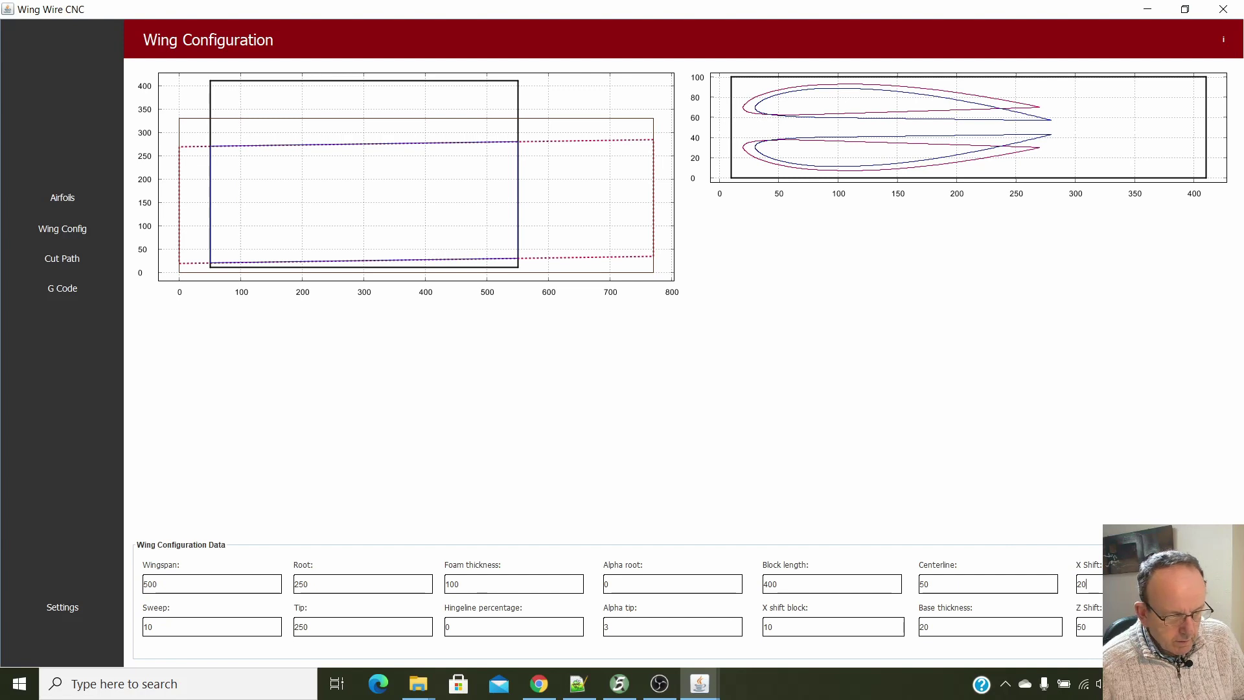
Check the Z shift in the configuration diagram, set it to 100, and adjust it to 125.
left_click(1223, 39)
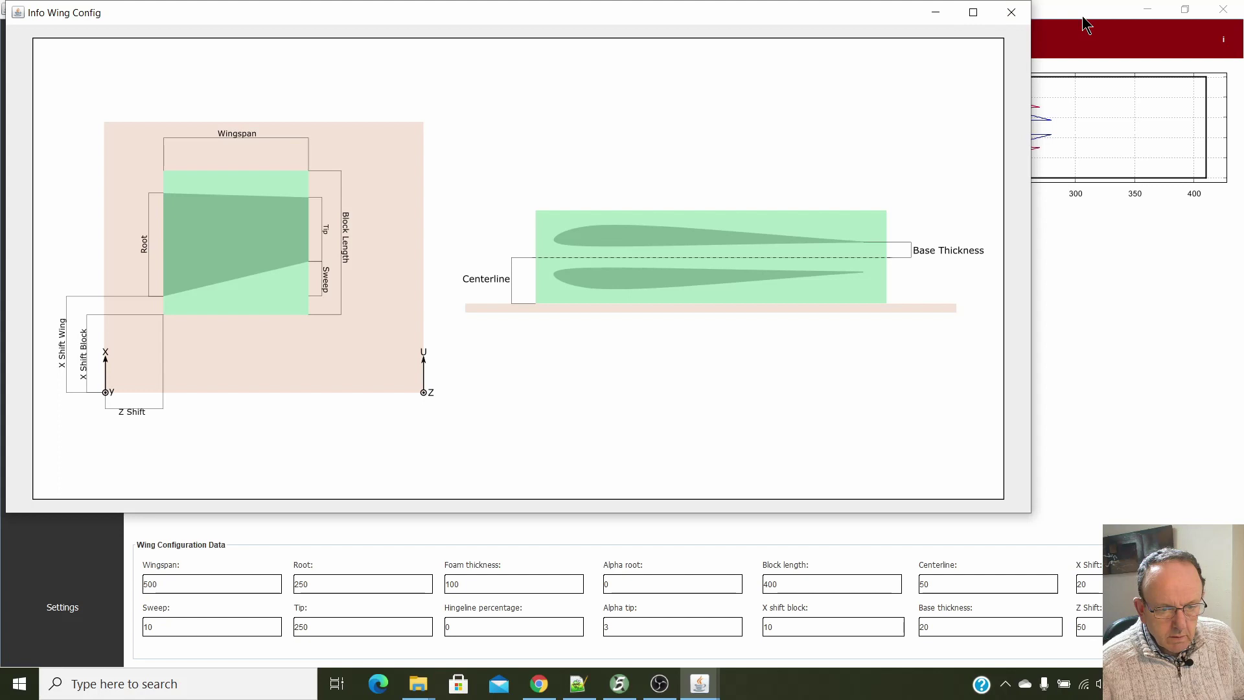
left_click(1013, 13)
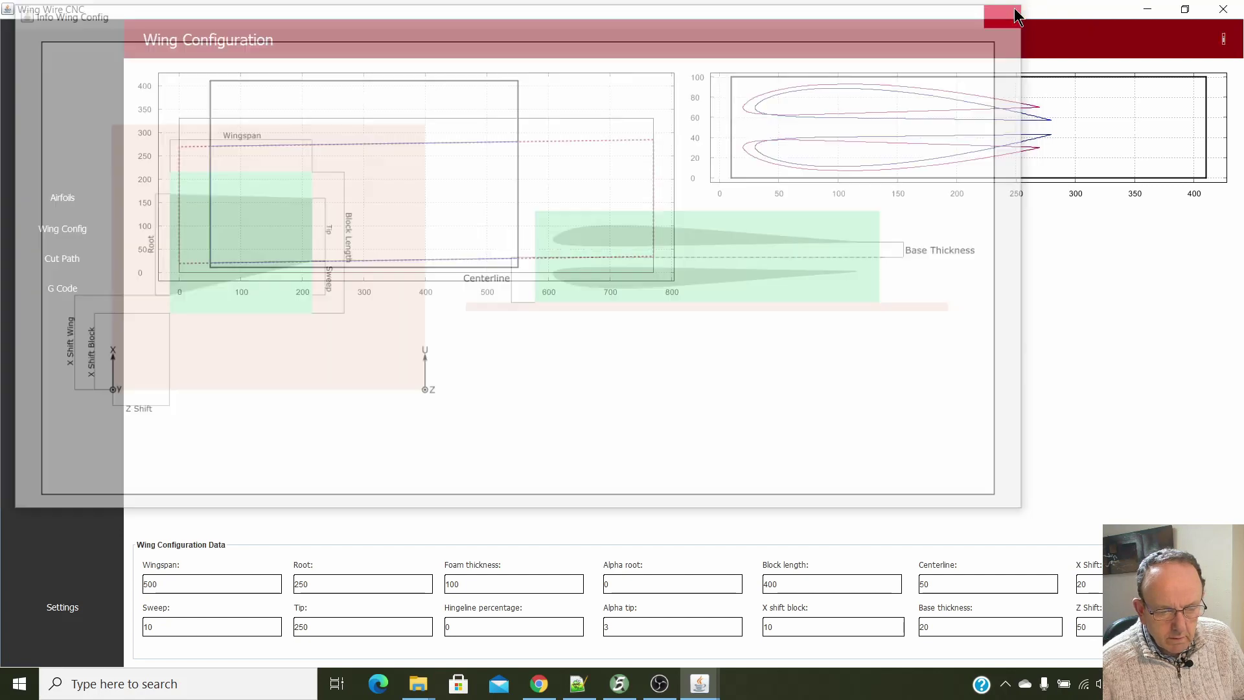
left_click_drag(1089, 626, 1052, 627)
type("10")
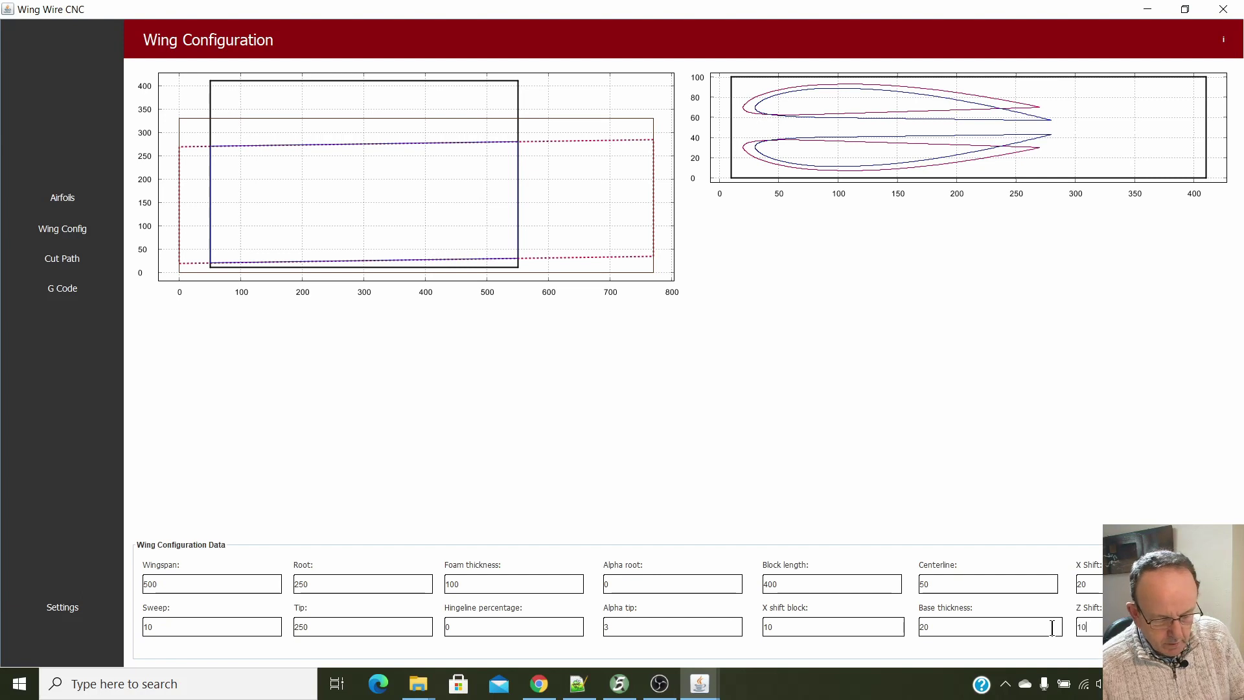
type("0")
key("Return")
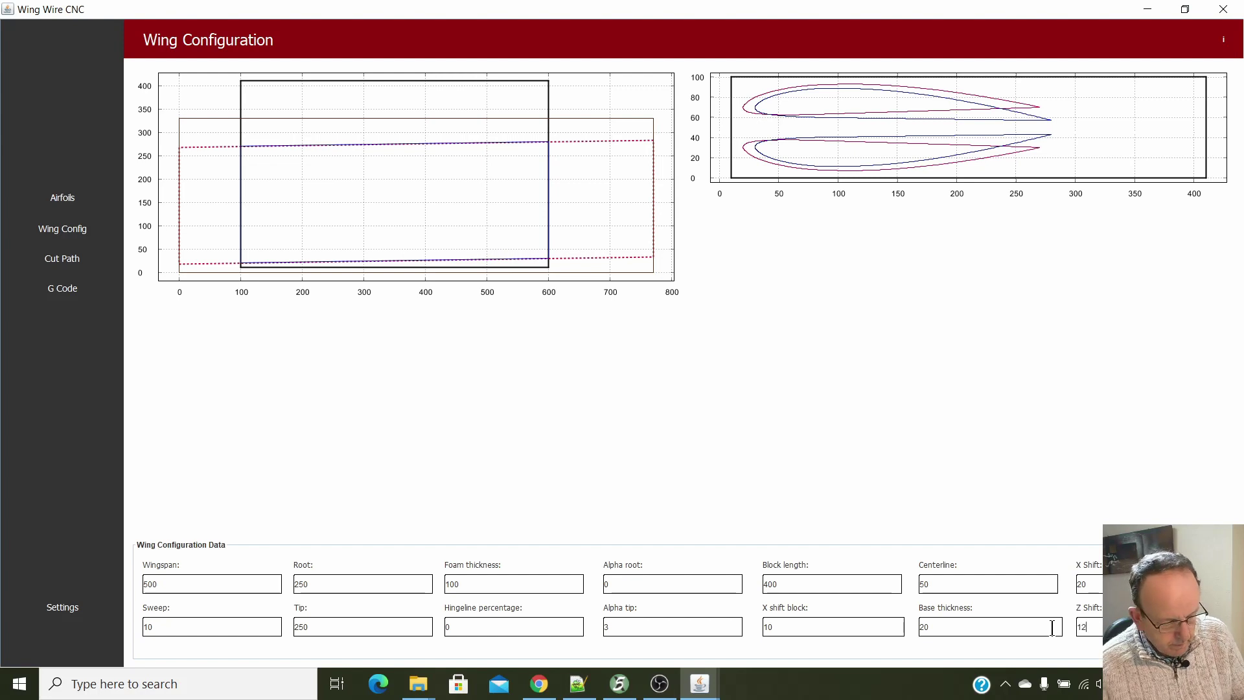
key("Return")
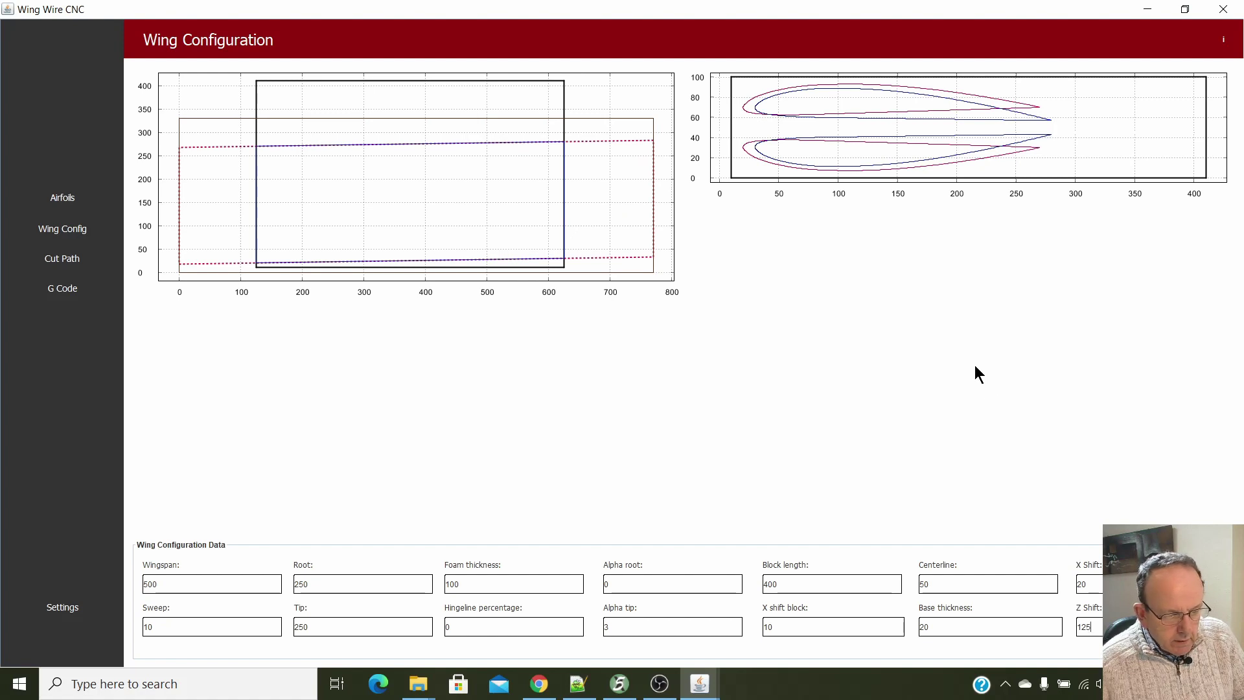
Display the cut path, consult its kerf and trim diagram, and set the cutting speed to 120.
left_click(75, 263)
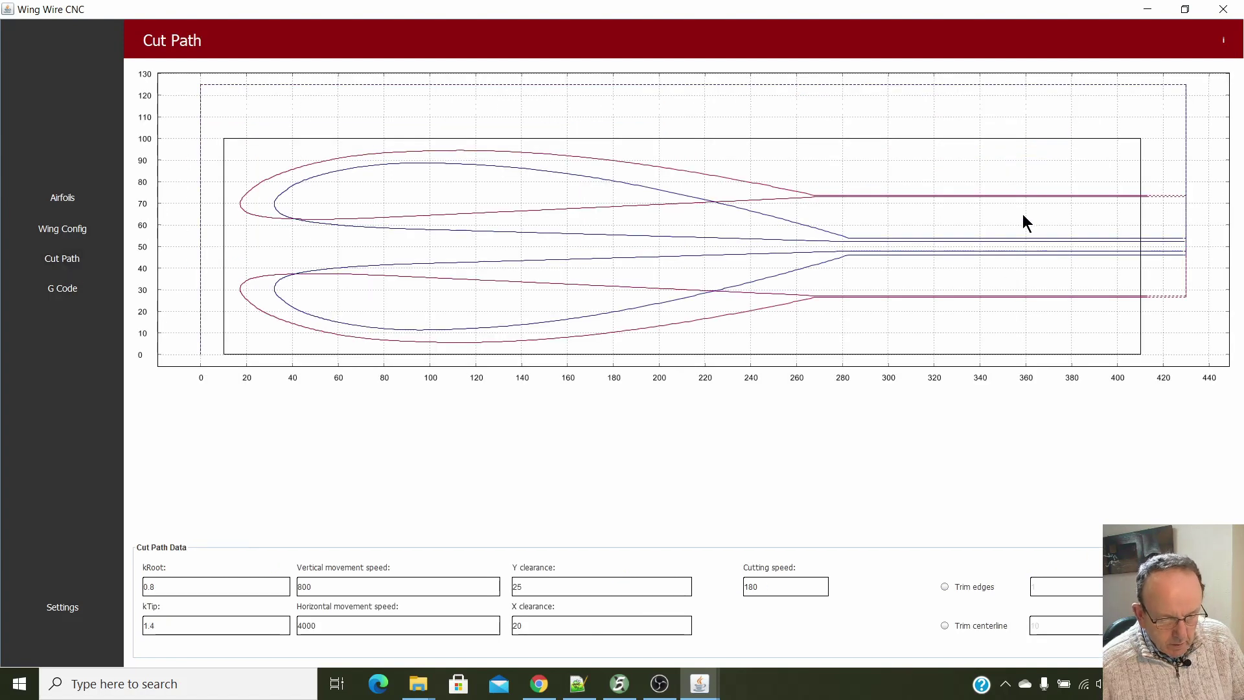
left_click(1225, 47)
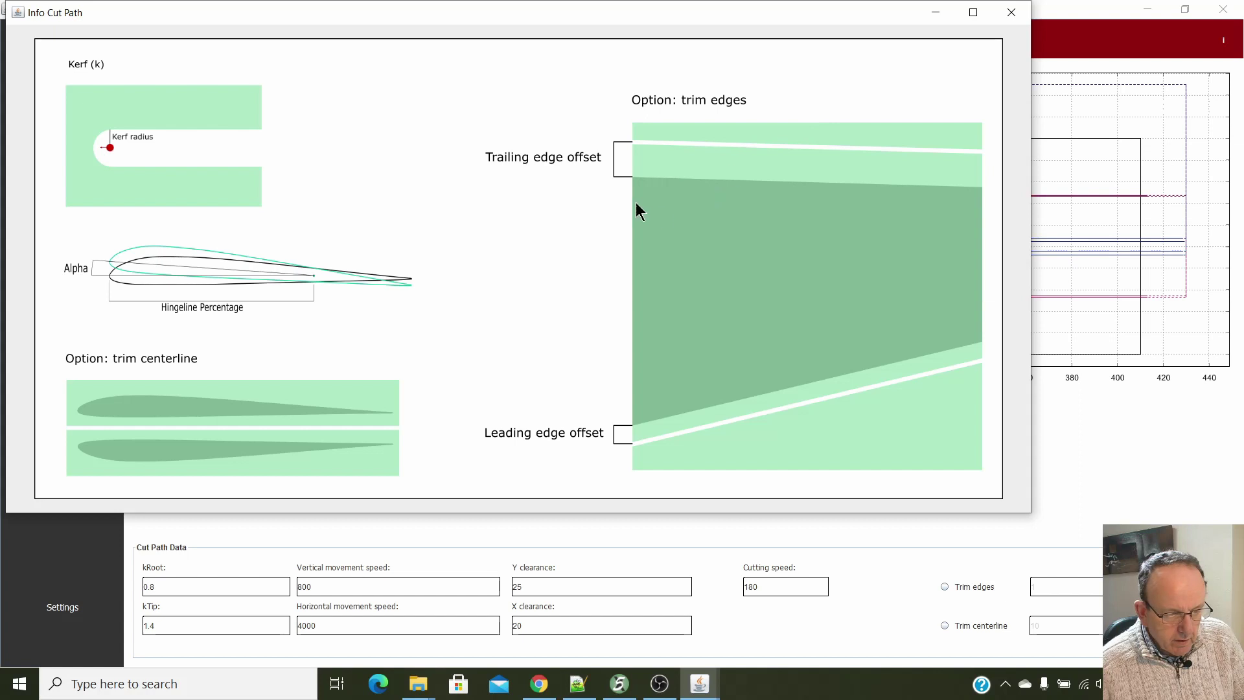
left_click(734, 583)
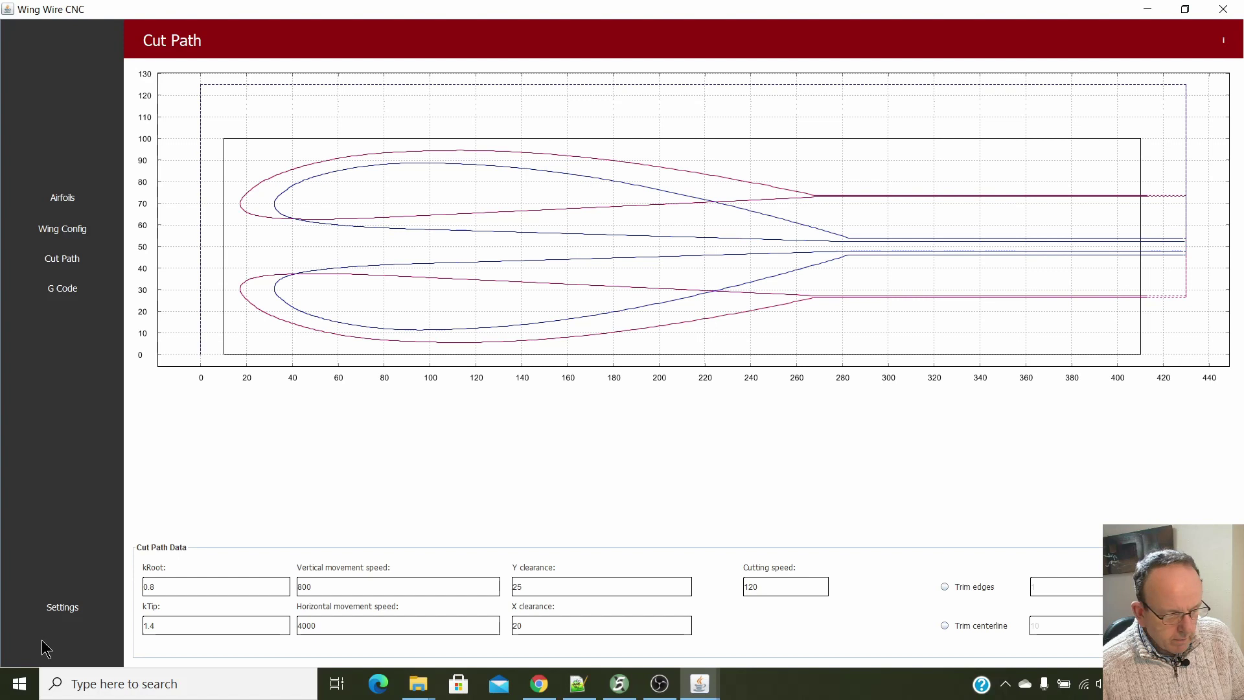
Set the machine's horizontal axis length to 550 in the program settings.
left_click(65, 292)
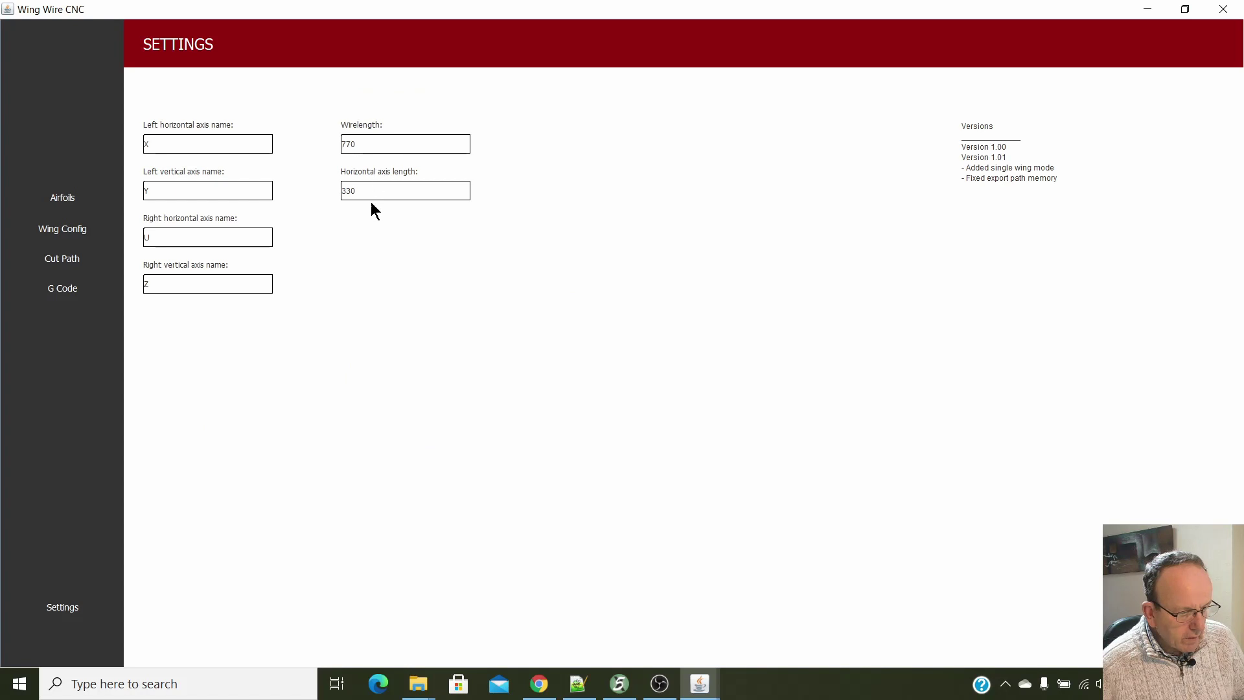
left_click_drag(370, 193, 331, 193)
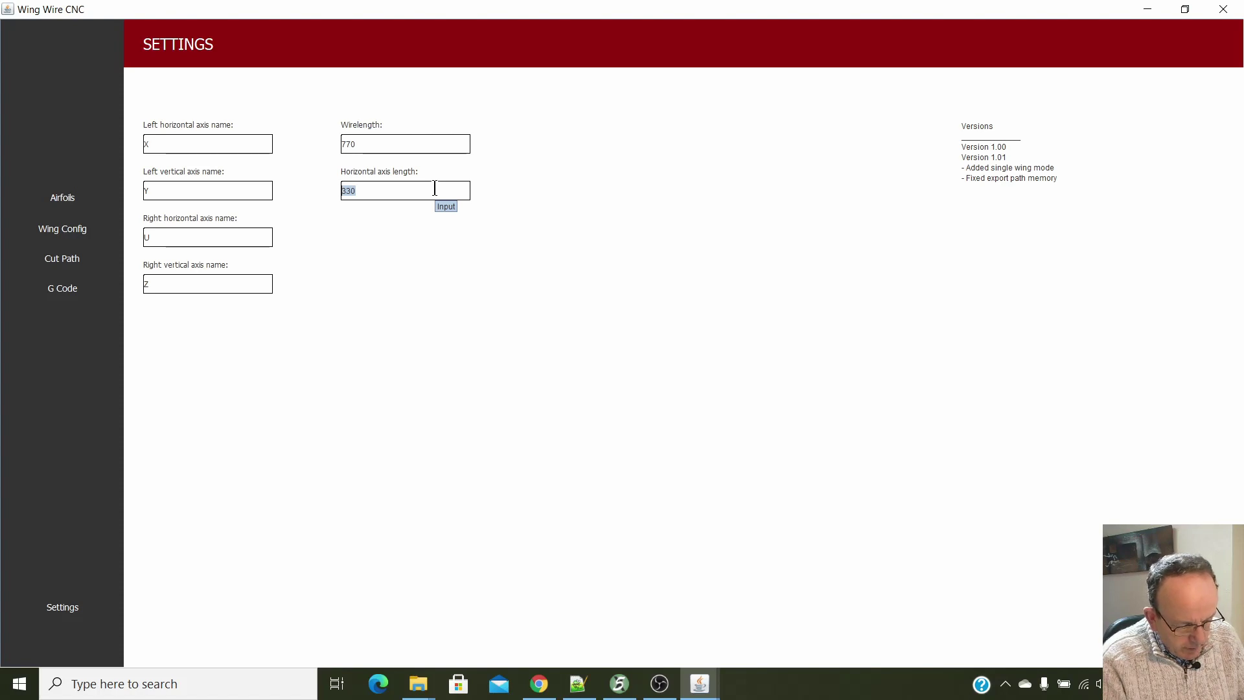
type("550")
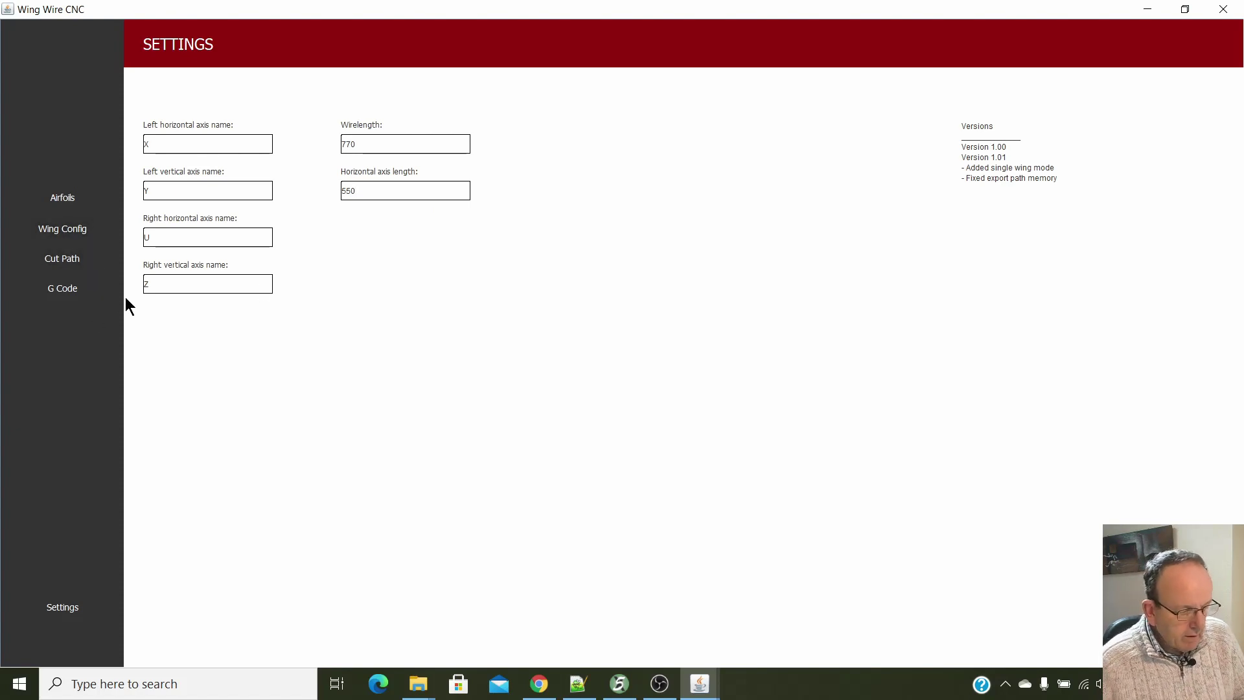
Export the generated G-code to the WingWire folder as WING-WIRE-TEST.
left_click(68, 292)
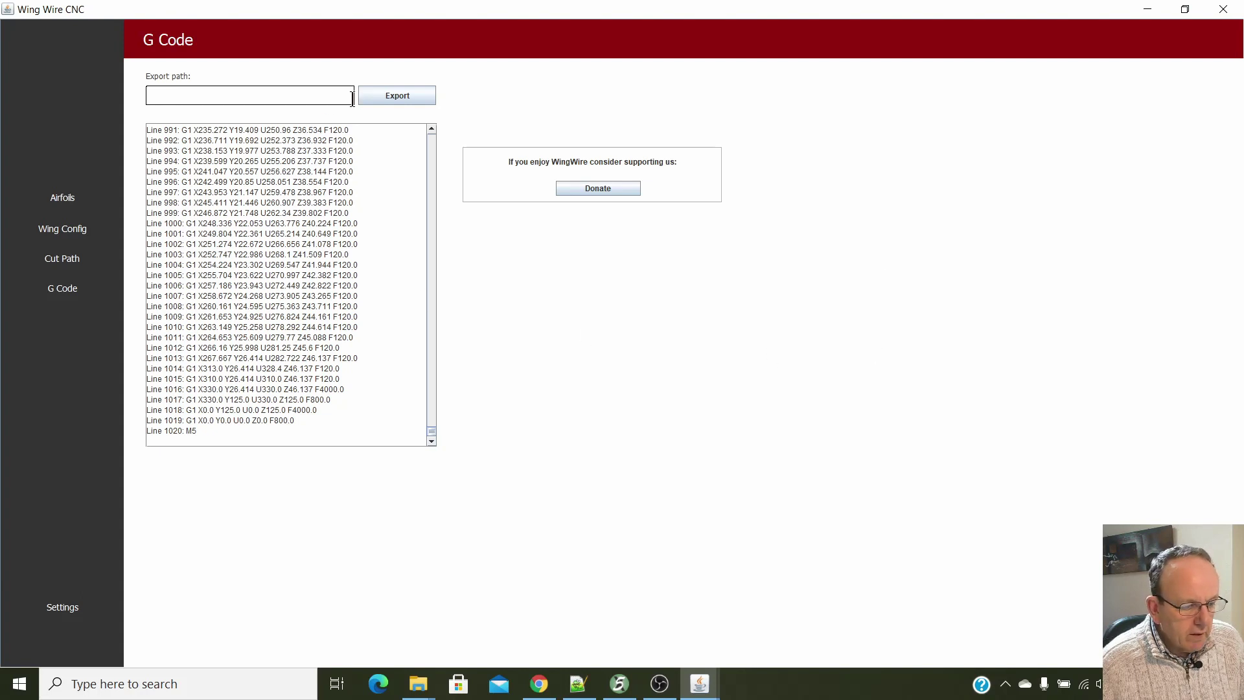
left_click(392, 100)
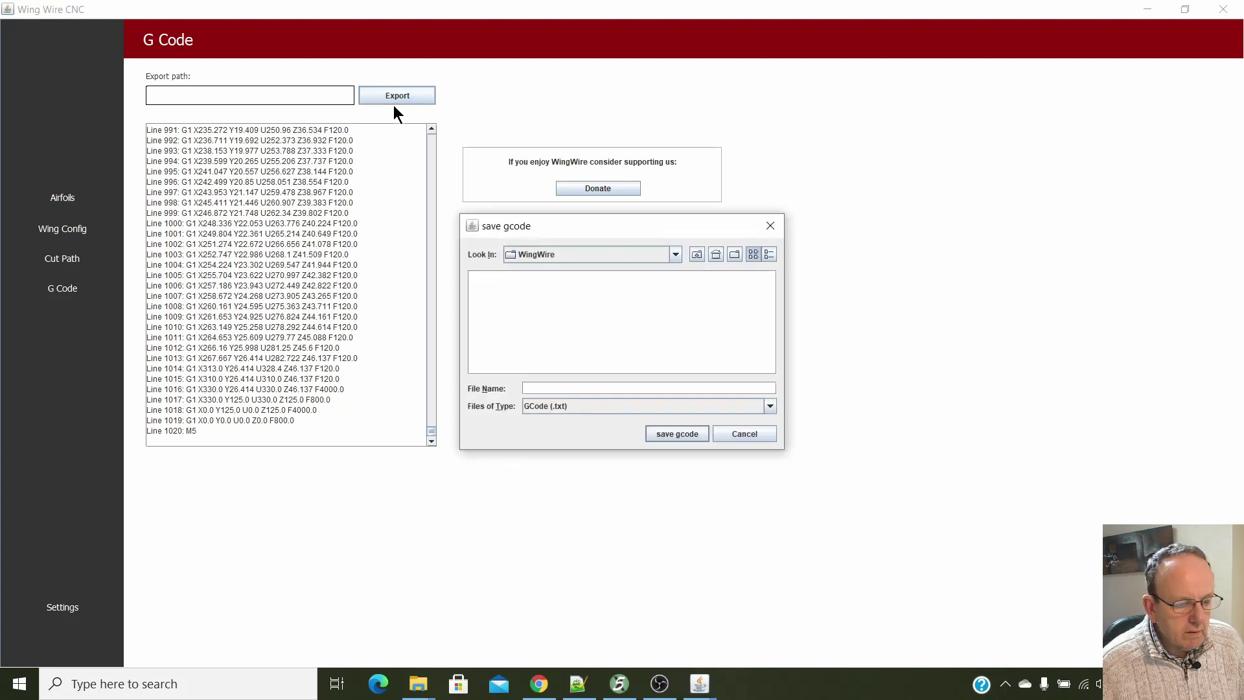
left_click(675, 259)
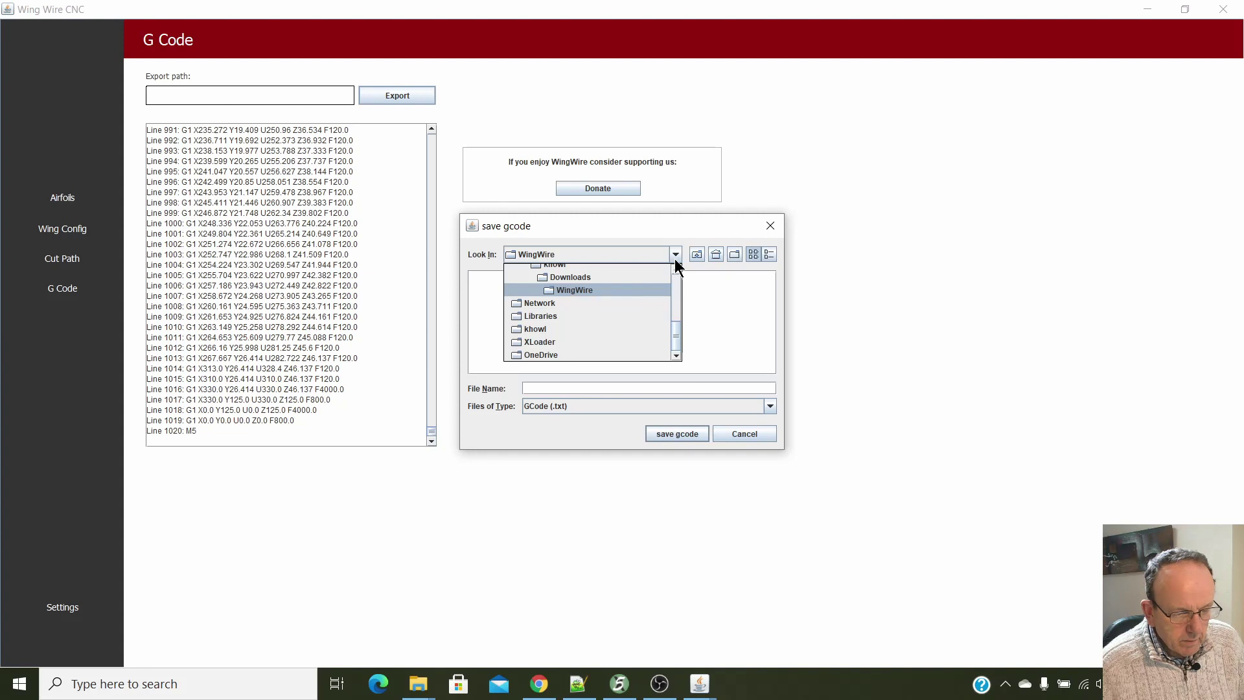
left_click(675, 257)
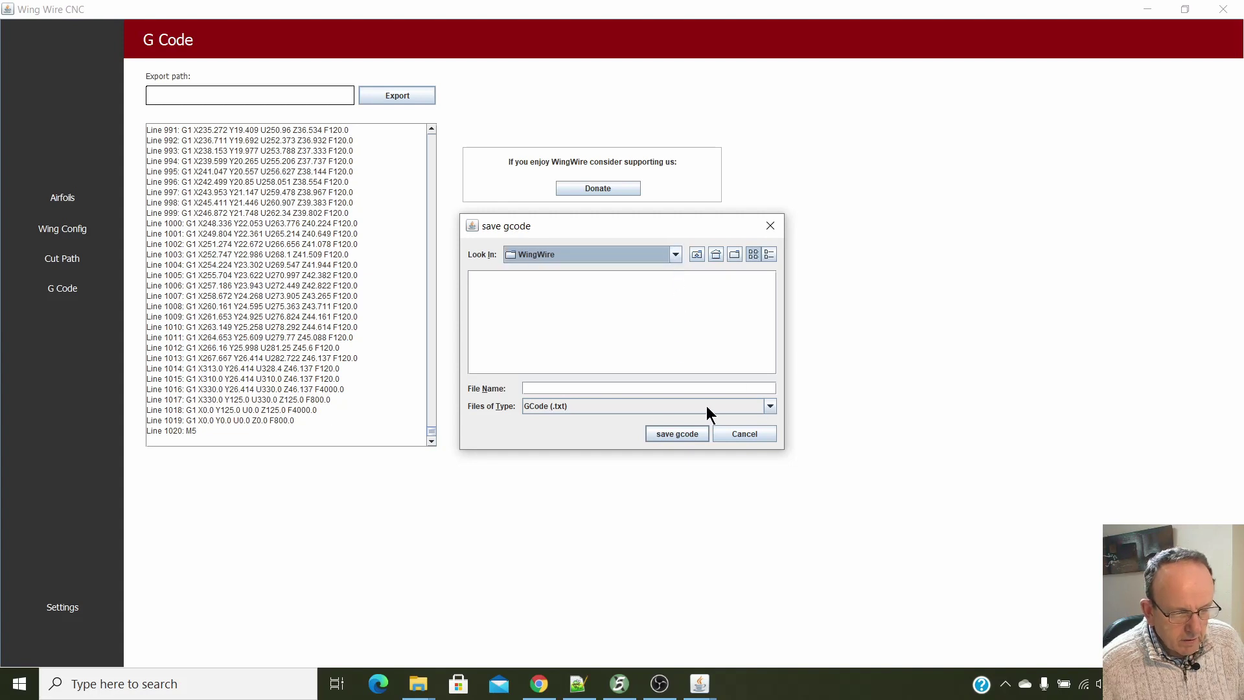
left_click(614, 390)
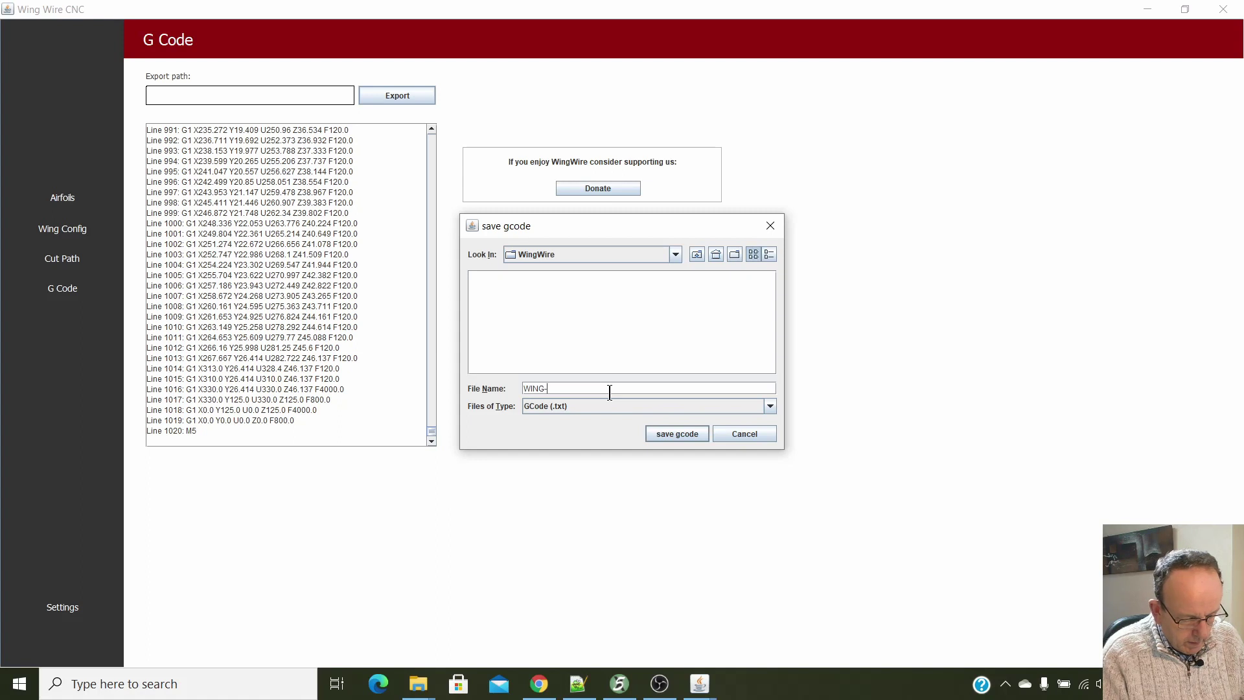
type("WING-WIRE-TEST")
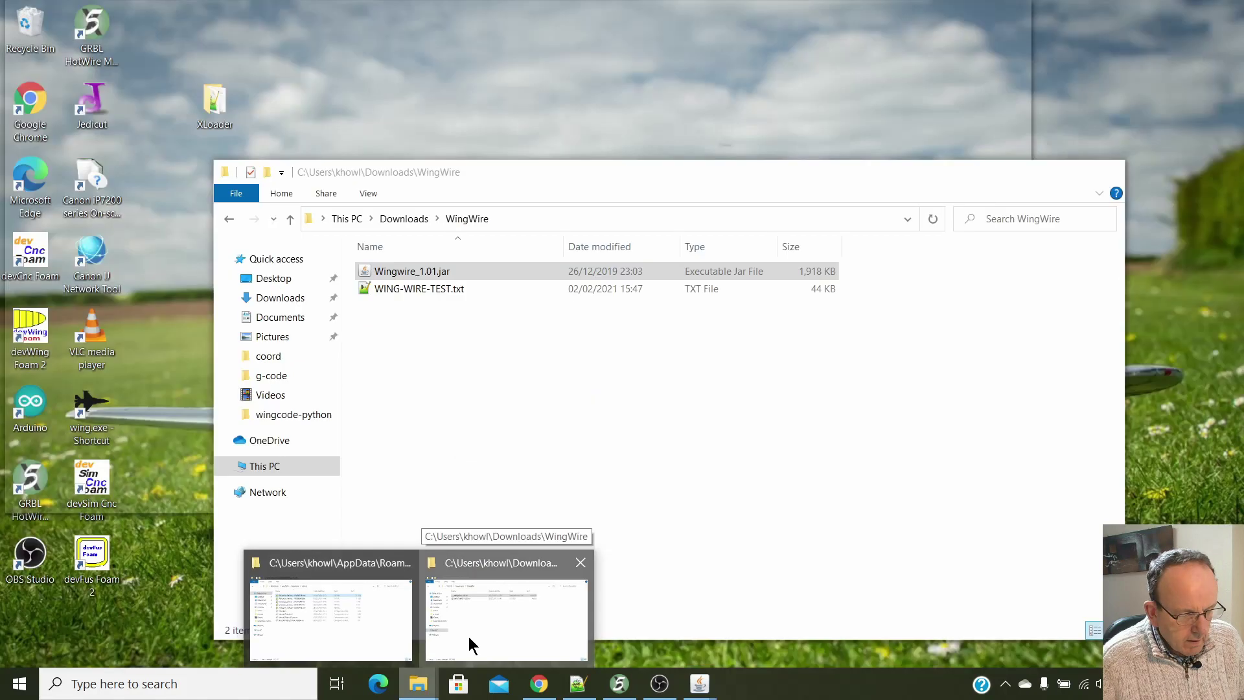
Switch to the WingWire folder in File Explorer, open WING-WIRE-TEST.txt in Notepad++, and examine its G-code lines.
left_click(469, 636)
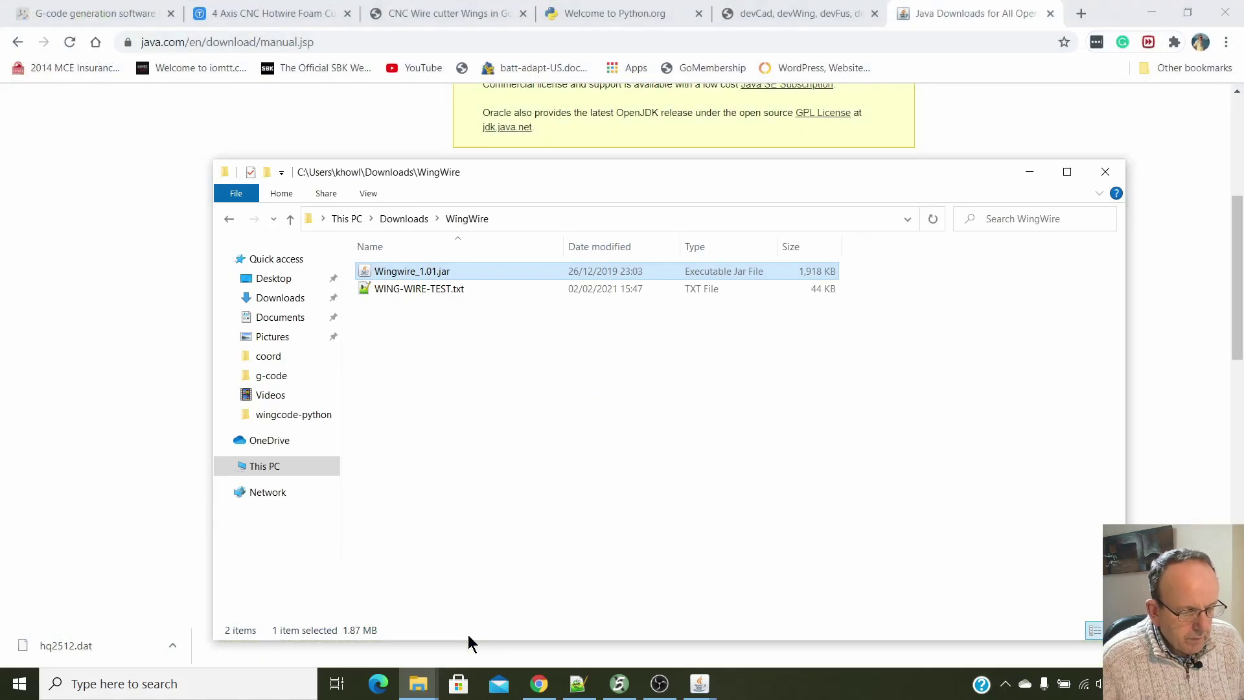
double_click(402, 290)
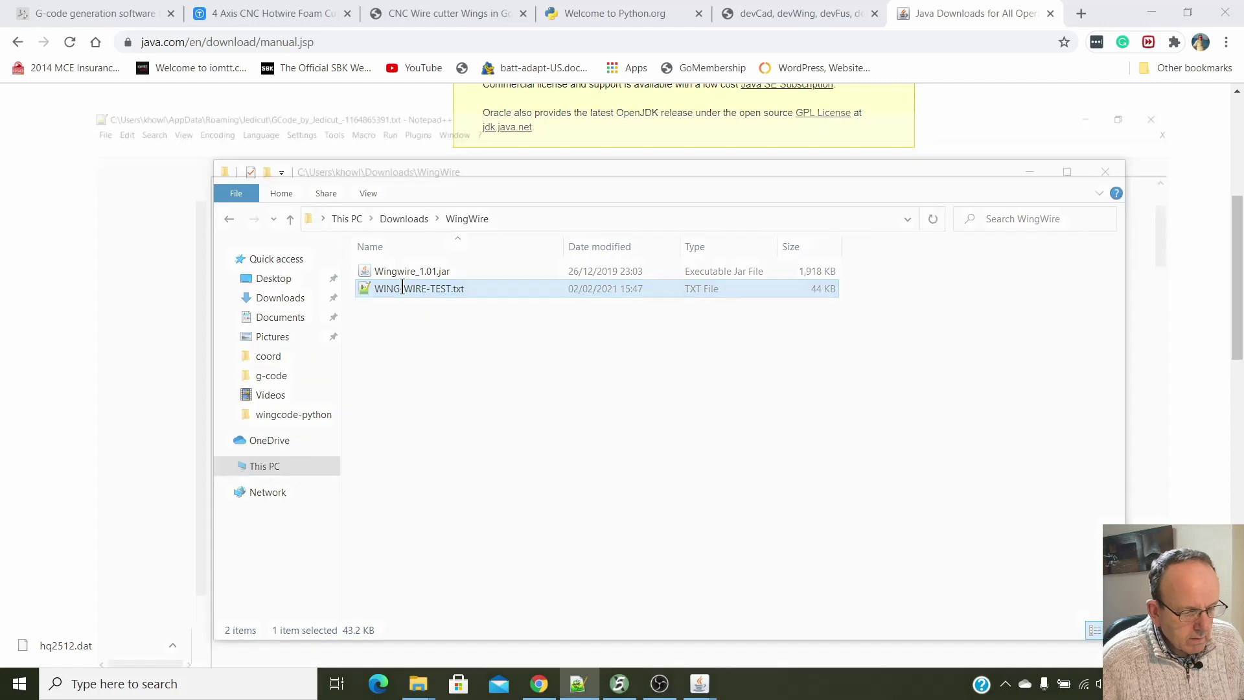
scroll(608, 233, "down", 5)
scroll(608, 237, "up", 5)
scroll(608, 241, "down", 20)
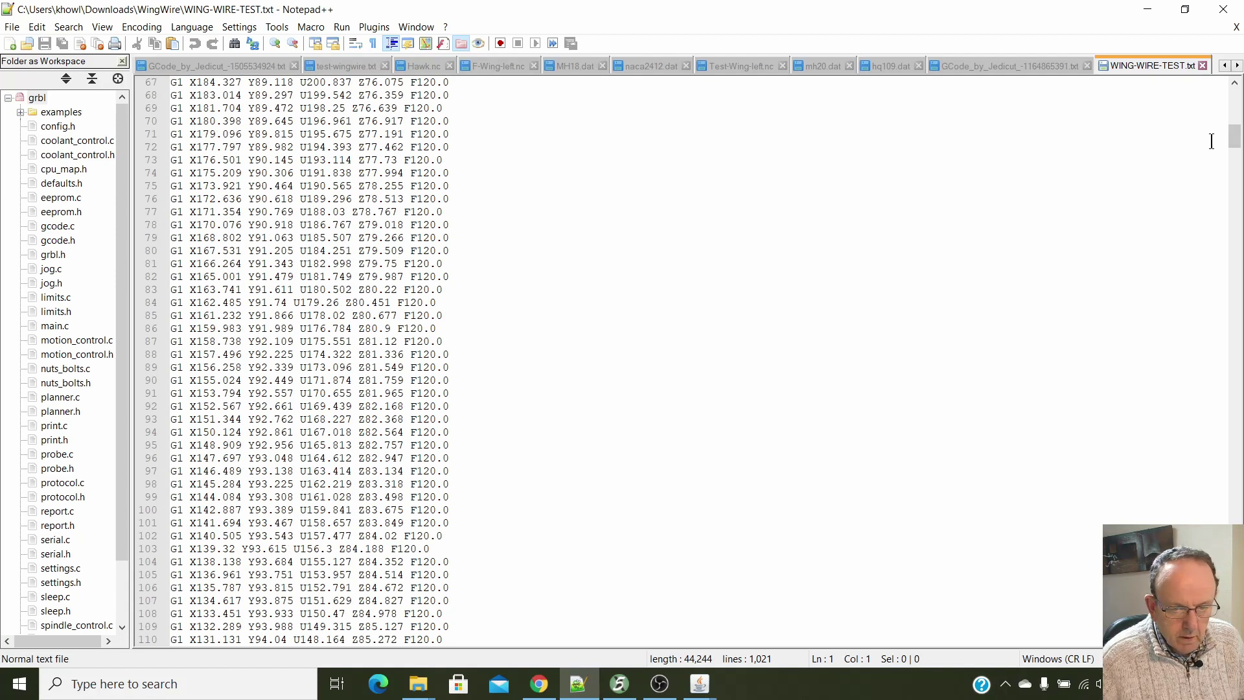
left_click_drag(1236, 140, 1243, 191)
left_click_drag(1234, 136, 1234, 97)
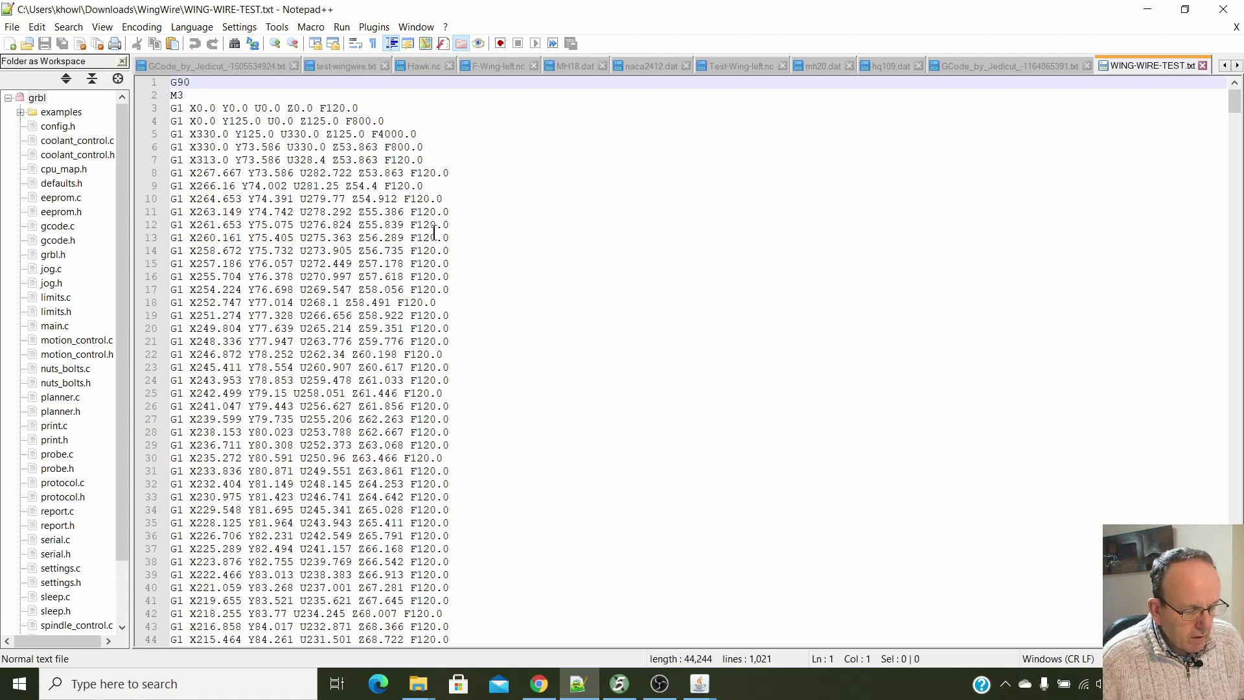
scroll(592, 318, "down", 19)
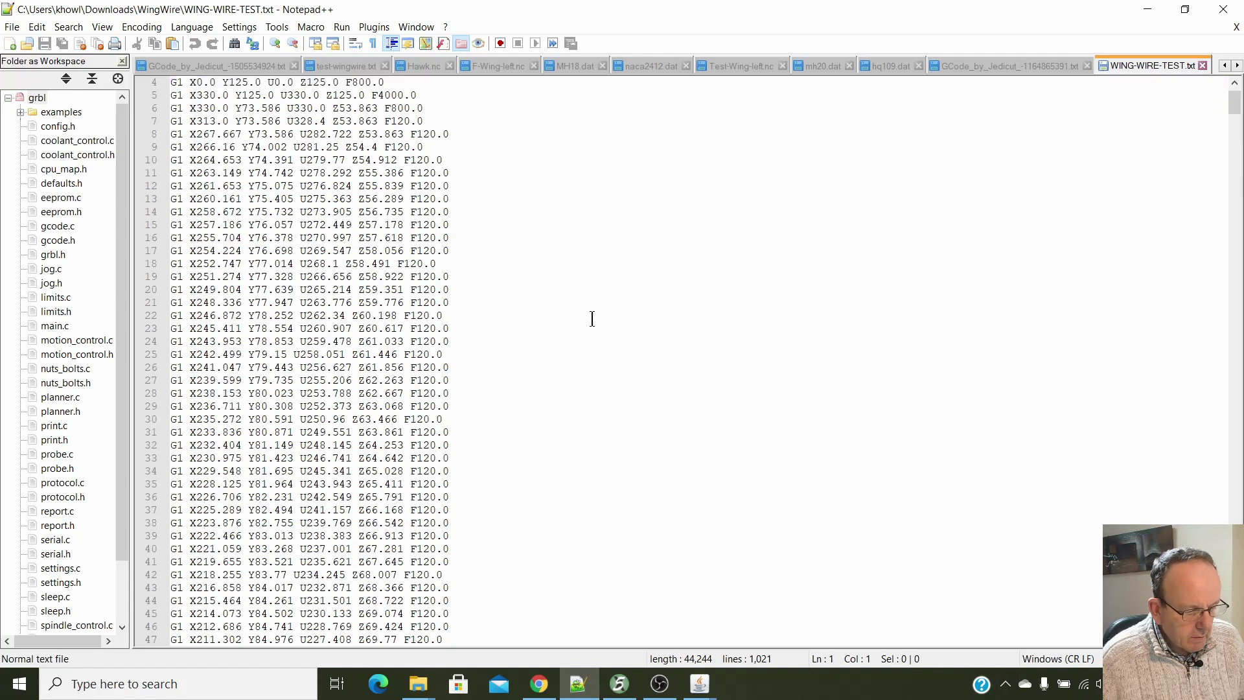
Look further through the G-code lines, switch to devSimCnc Foam, and hide the grey planes at the foam block's two ends.
scroll(592, 331, "down", 7)
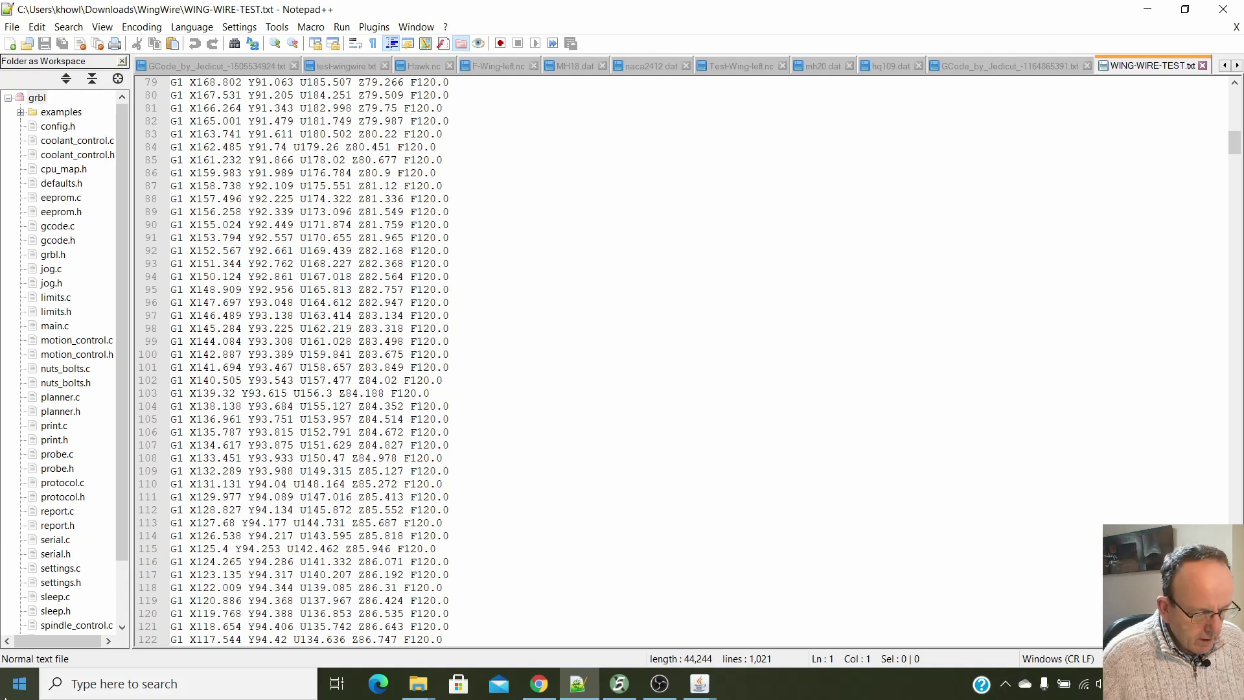
left_click(72, 693)
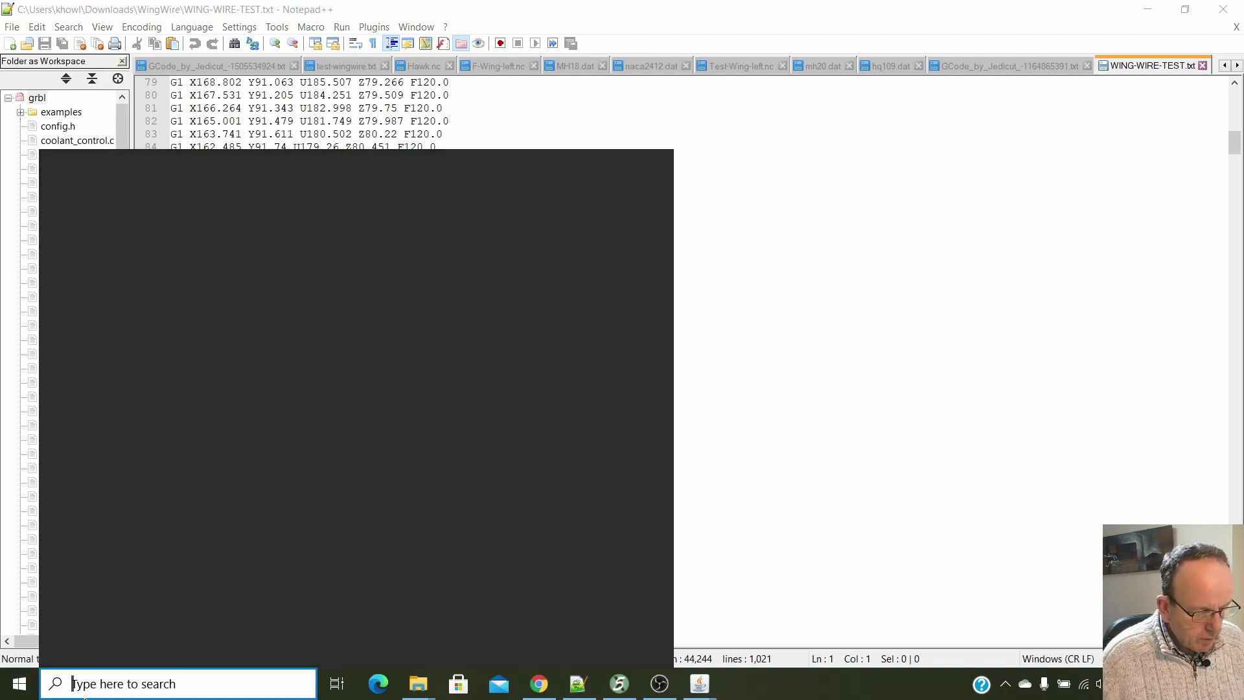
left_click(154, 425)
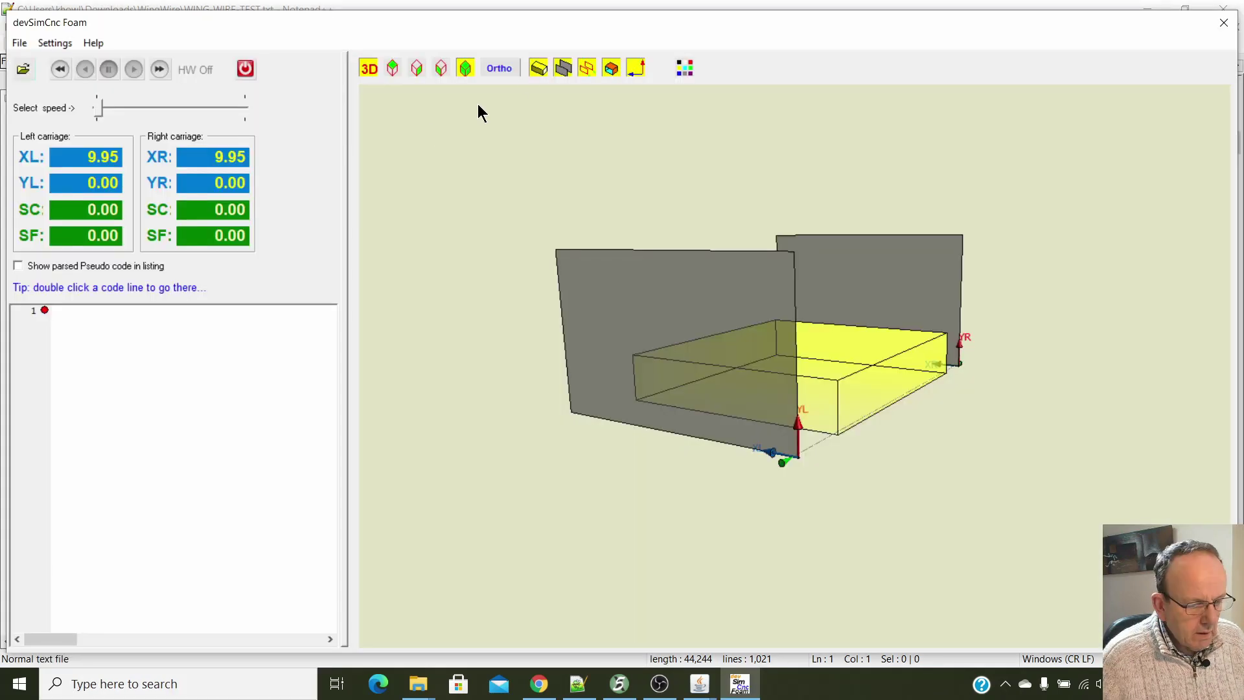
left_click(564, 70)
Load WING-WIRE-TEST.txt from the WingWire folder in Downloads, using the G-Code file (*.txt) file type.
left_click(24, 71)
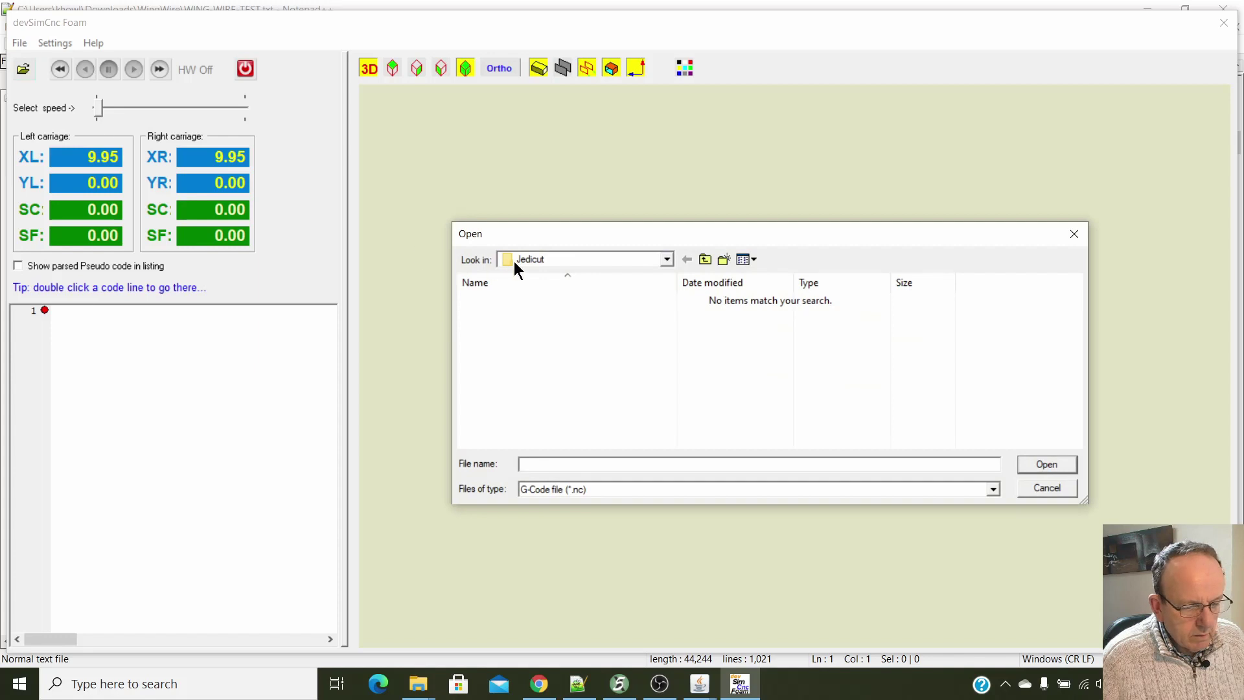
left_click(667, 260)
left_click(611, 308)
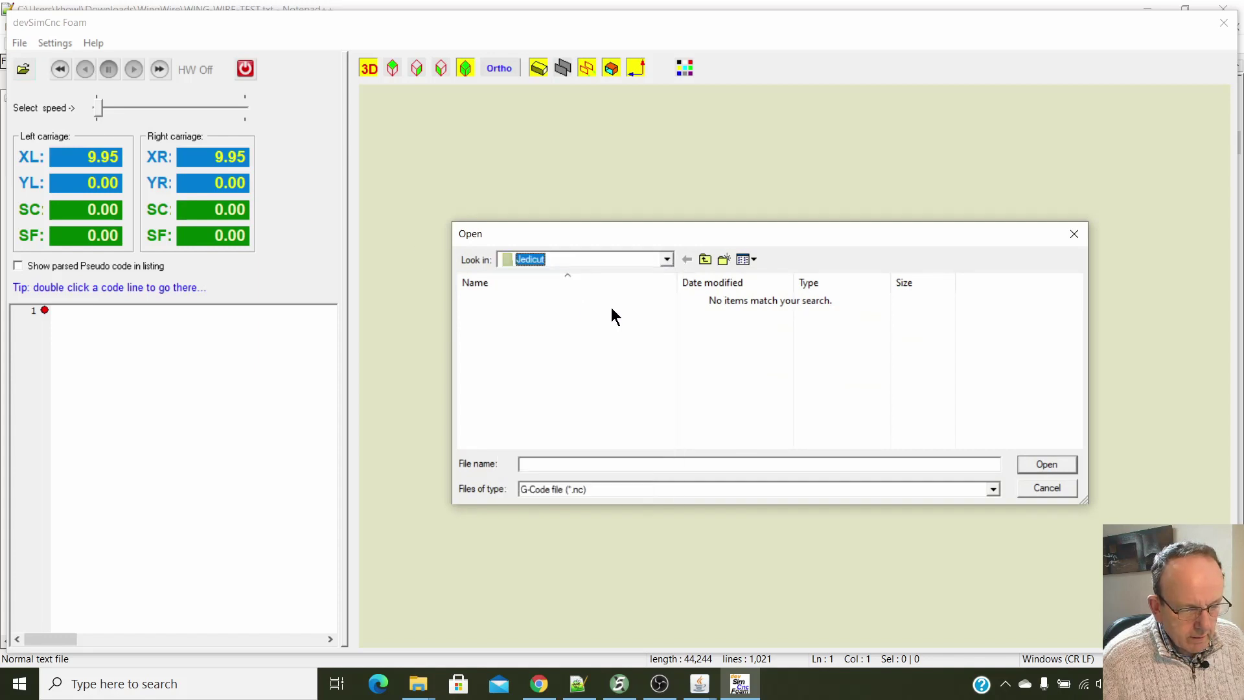
left_click(666, 259)
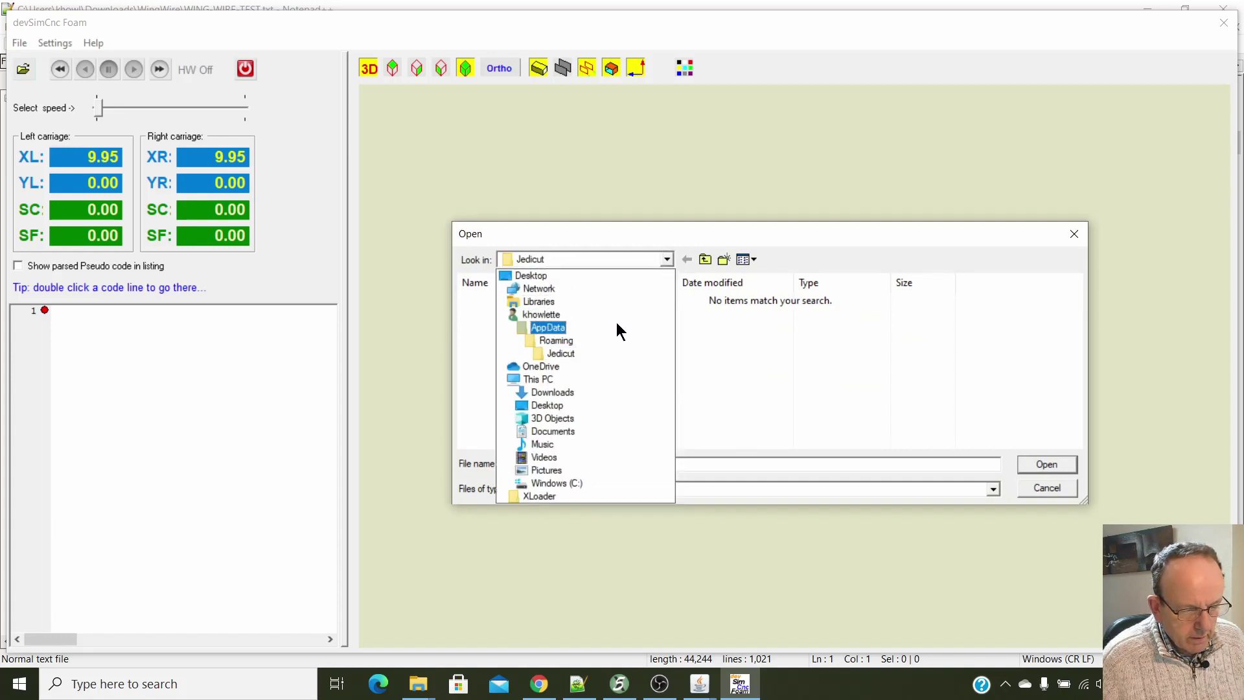
left_click(597, 390)
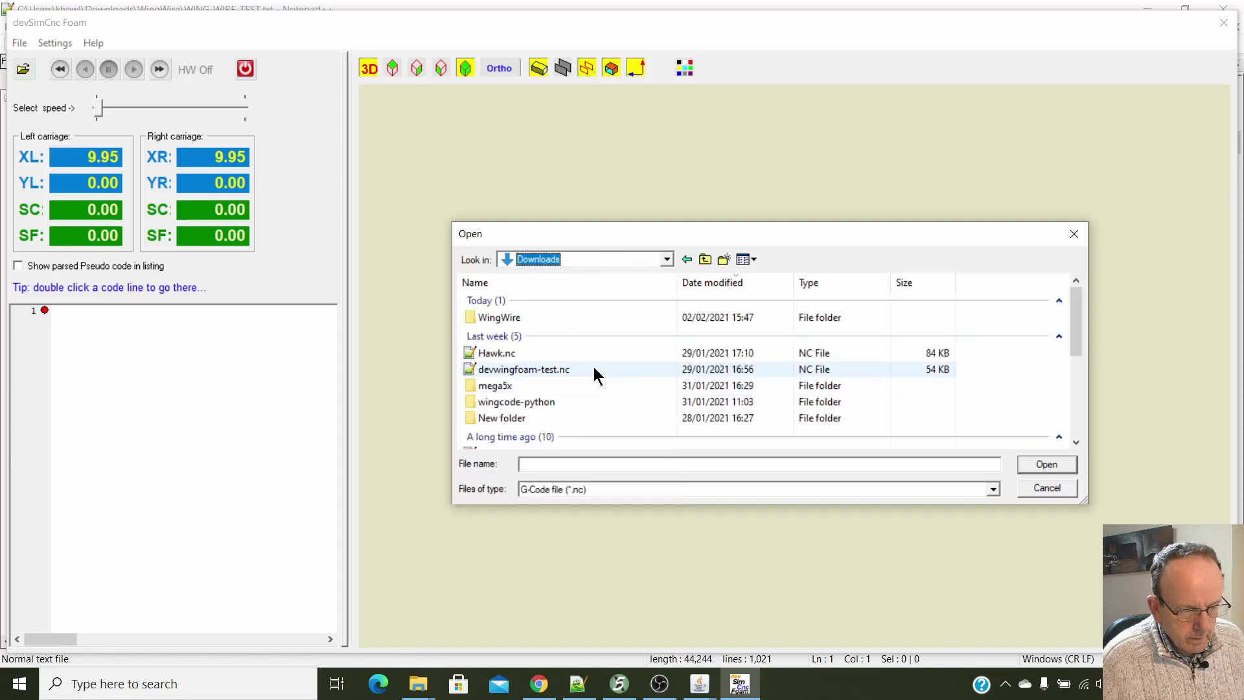
double_click(521, 316)
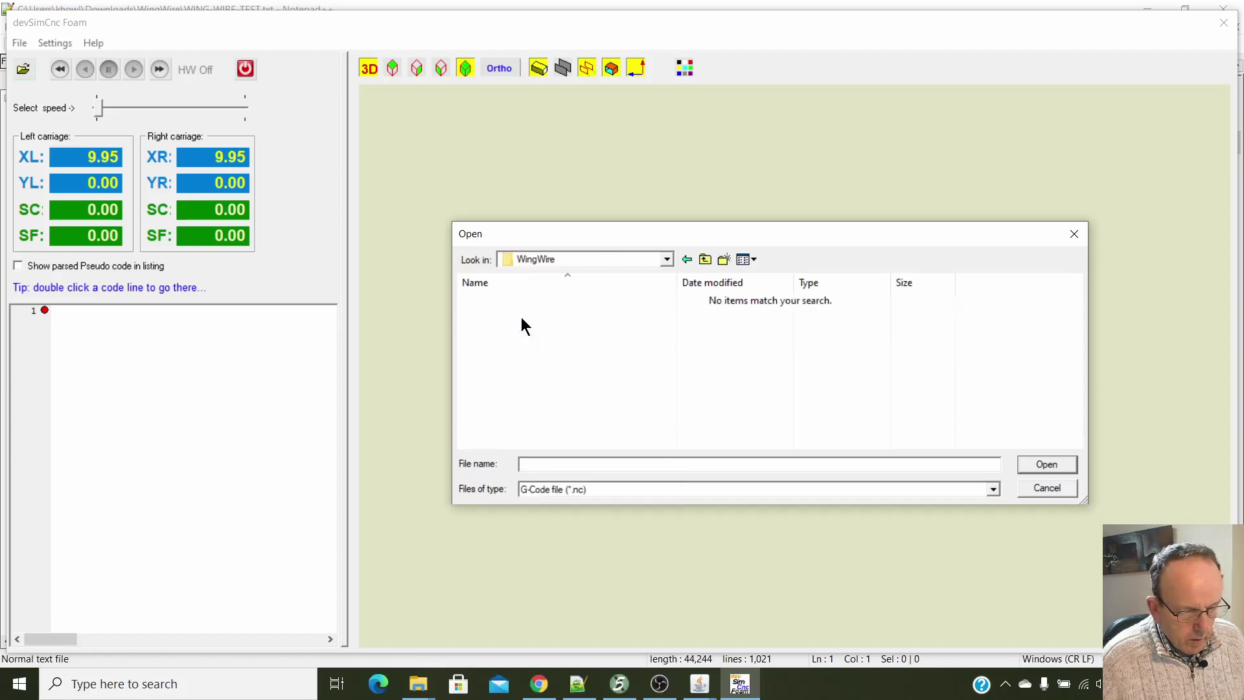
left_click(992, 488)
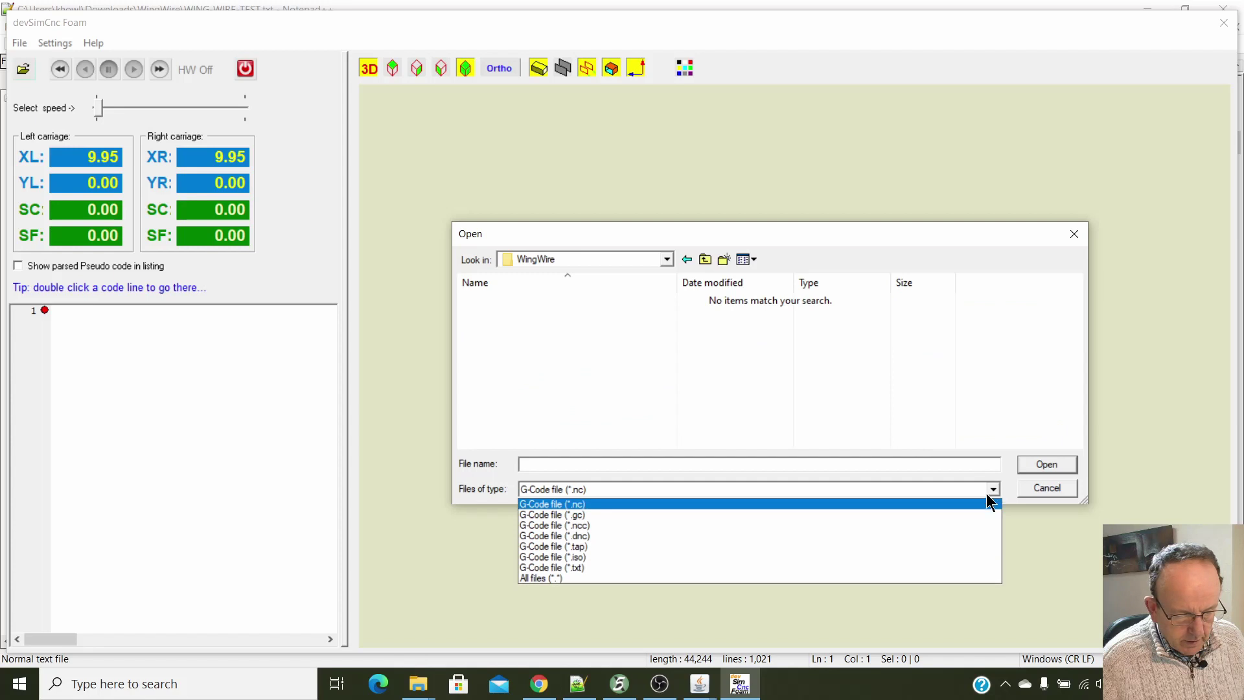
left_click(925, 565)
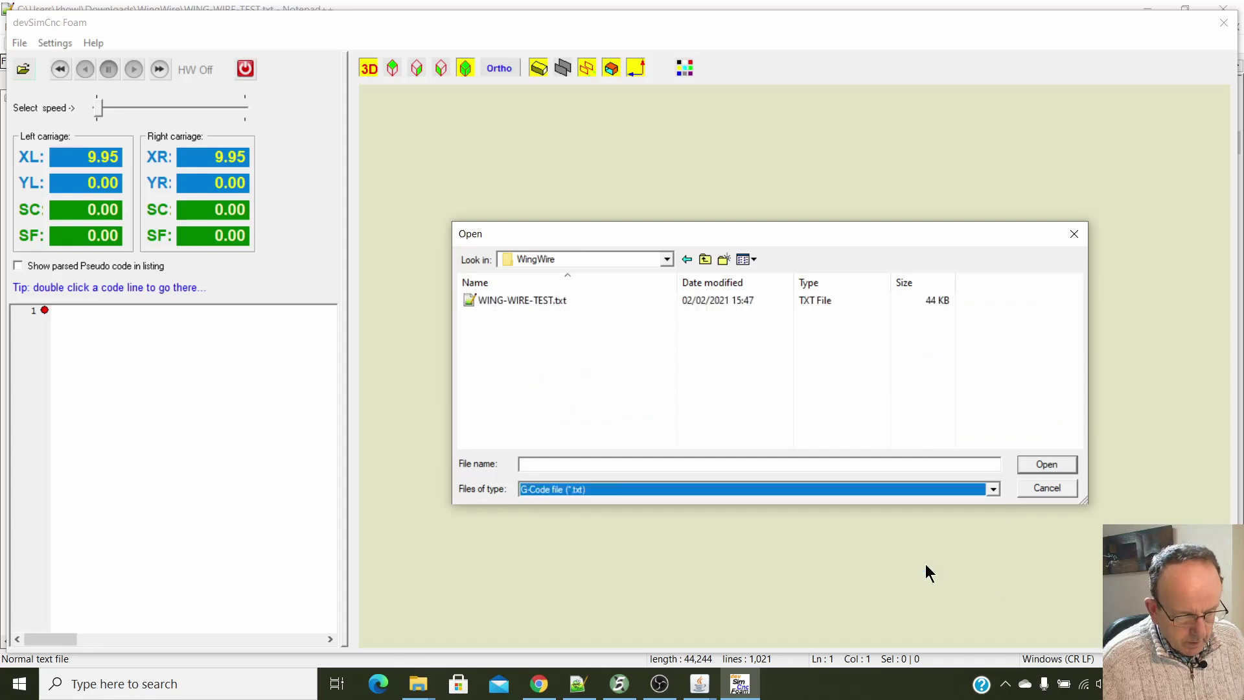
left_click(494, 300)
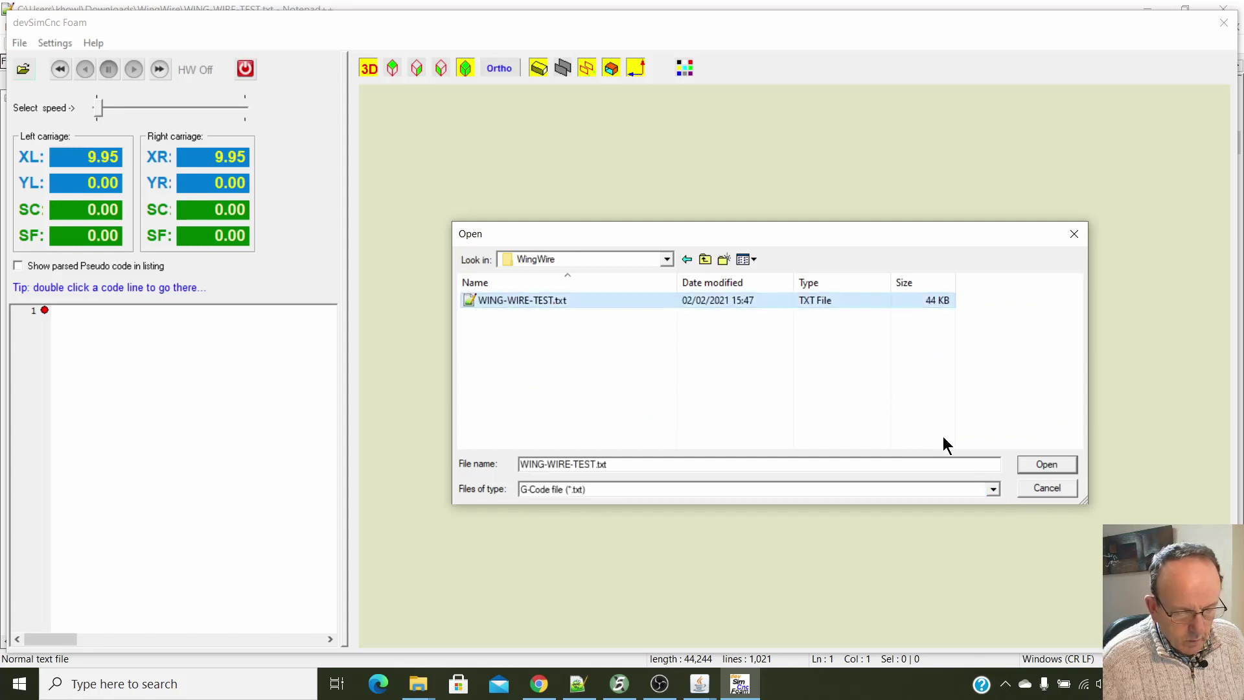
left_click(1060, 464)
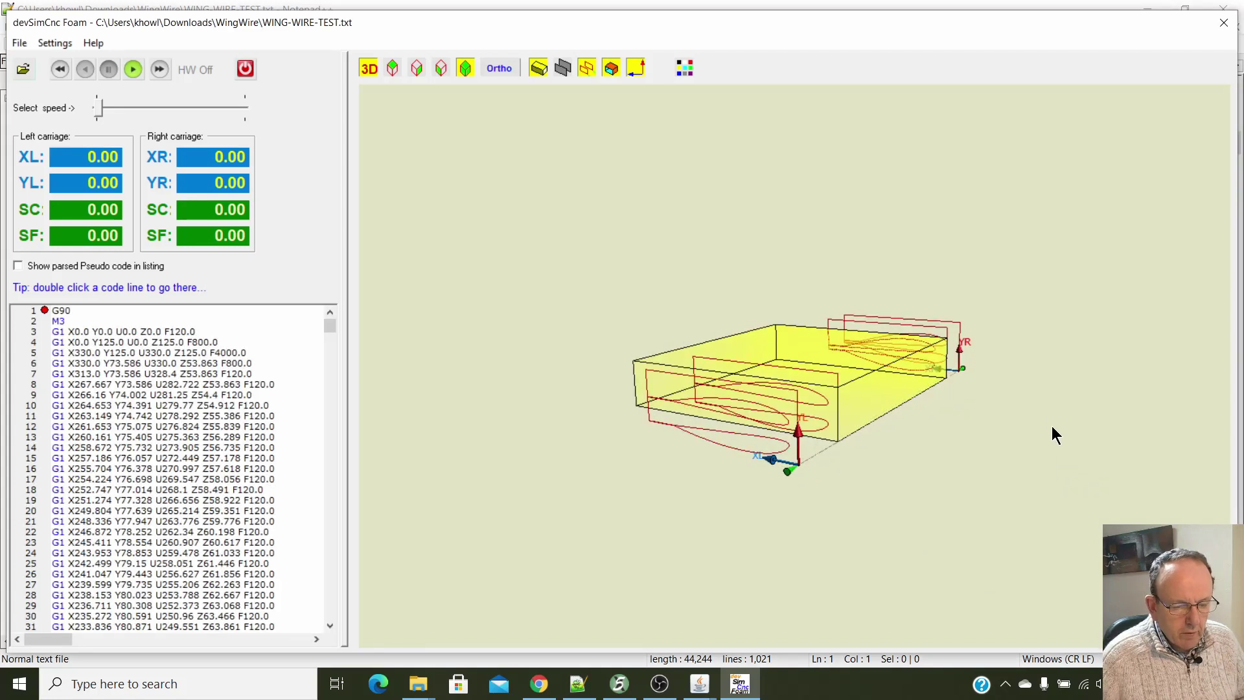
Run the foam-cutting simulation through to the end of the program, progressively raising the playback speed, and inspect the cut wing profiles.
left_click_drag(835, 534, 754, 493)
left_click_drag(649, 448, 663, 471)
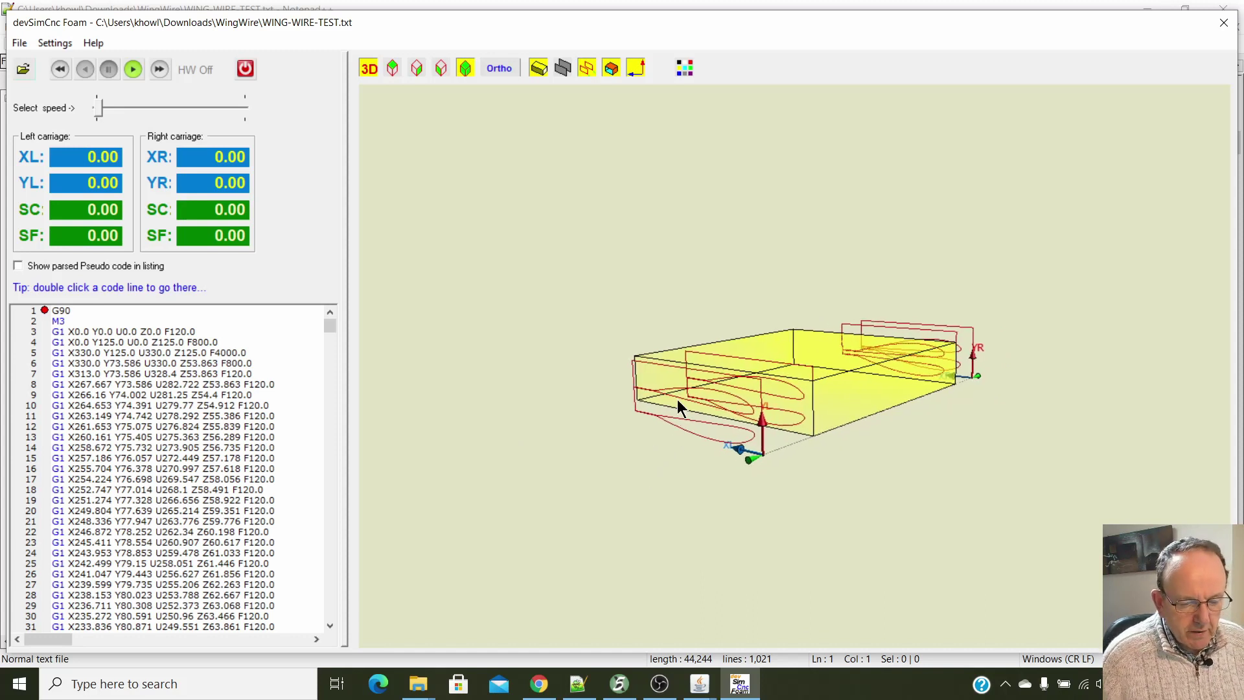
left_click(132, 69)
left_click_drag(99, 109, 126, 111)
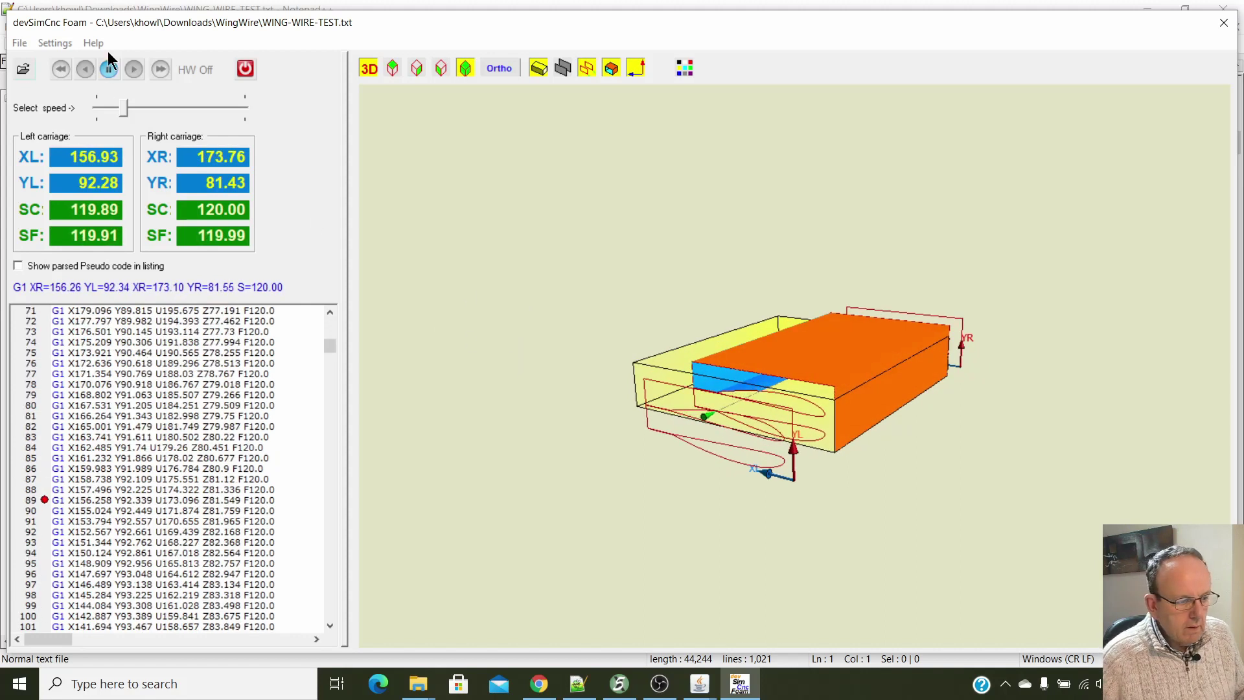
left_click(147, 107)
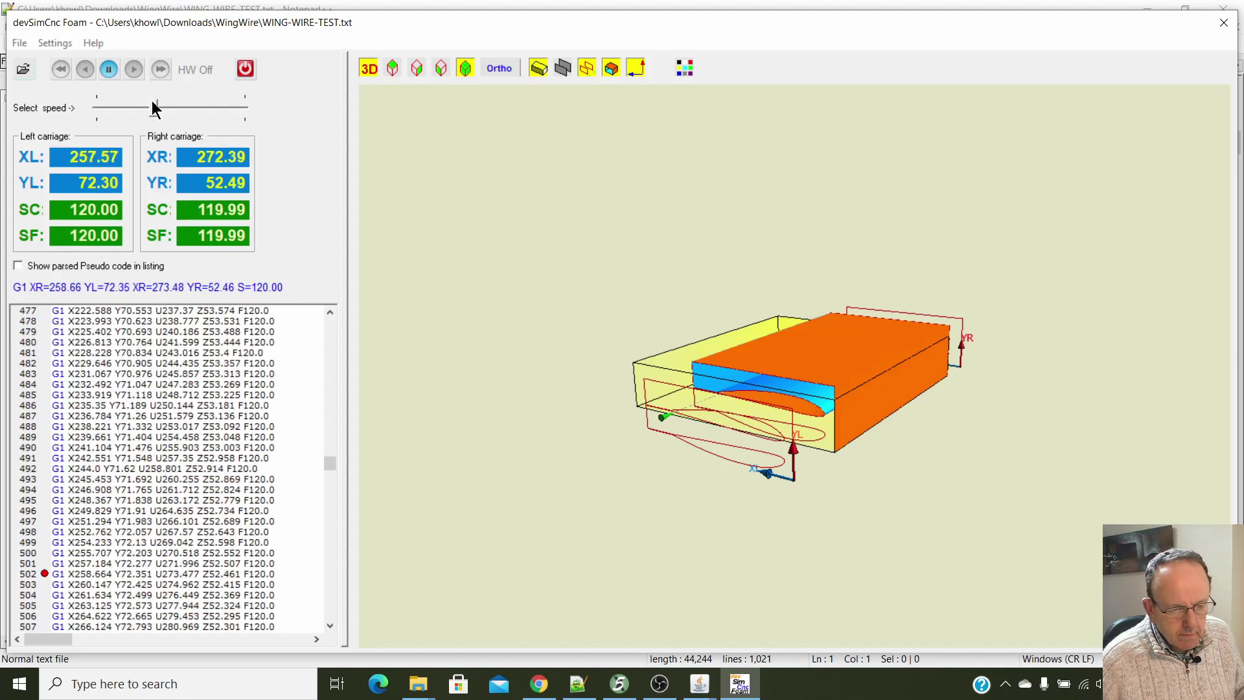
left_click_drag(154, 109, 180, 111)
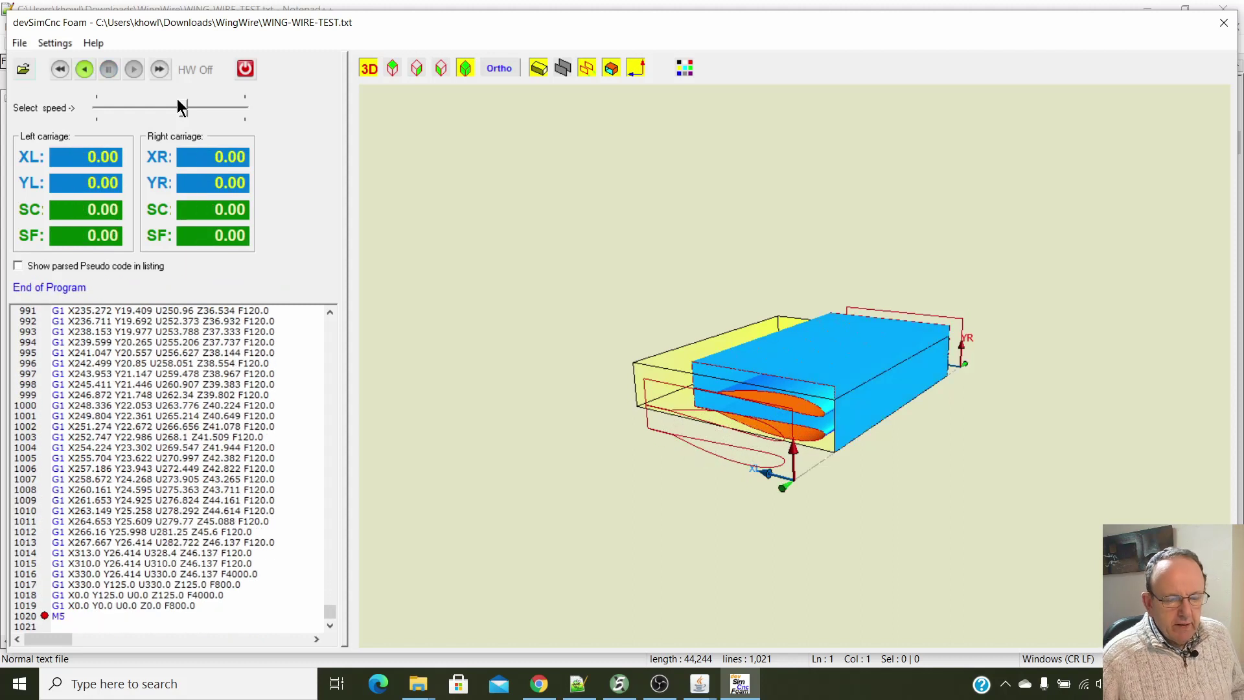
left_click_drag(505, 408, 617, 403)
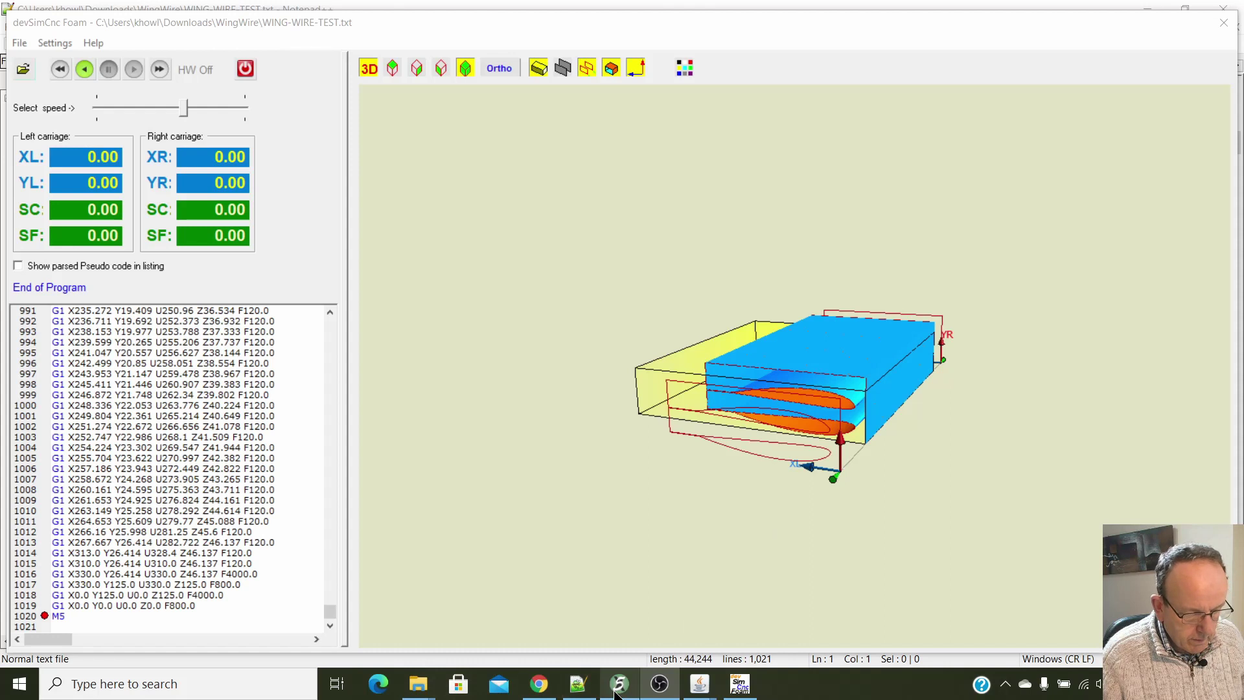
Switch to Grbl HotWire Mega 5X and connect to the controller on port COM4 at 115200 baud.
left_click(617, 688)
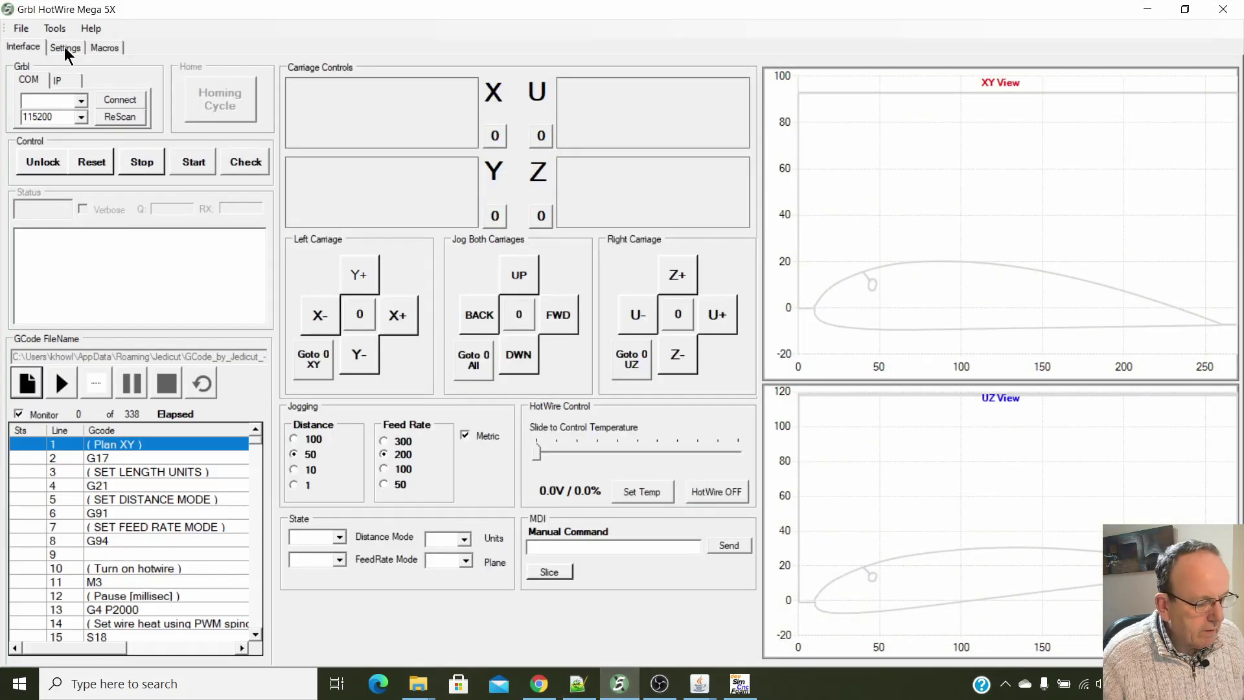
left_click(82, 102)
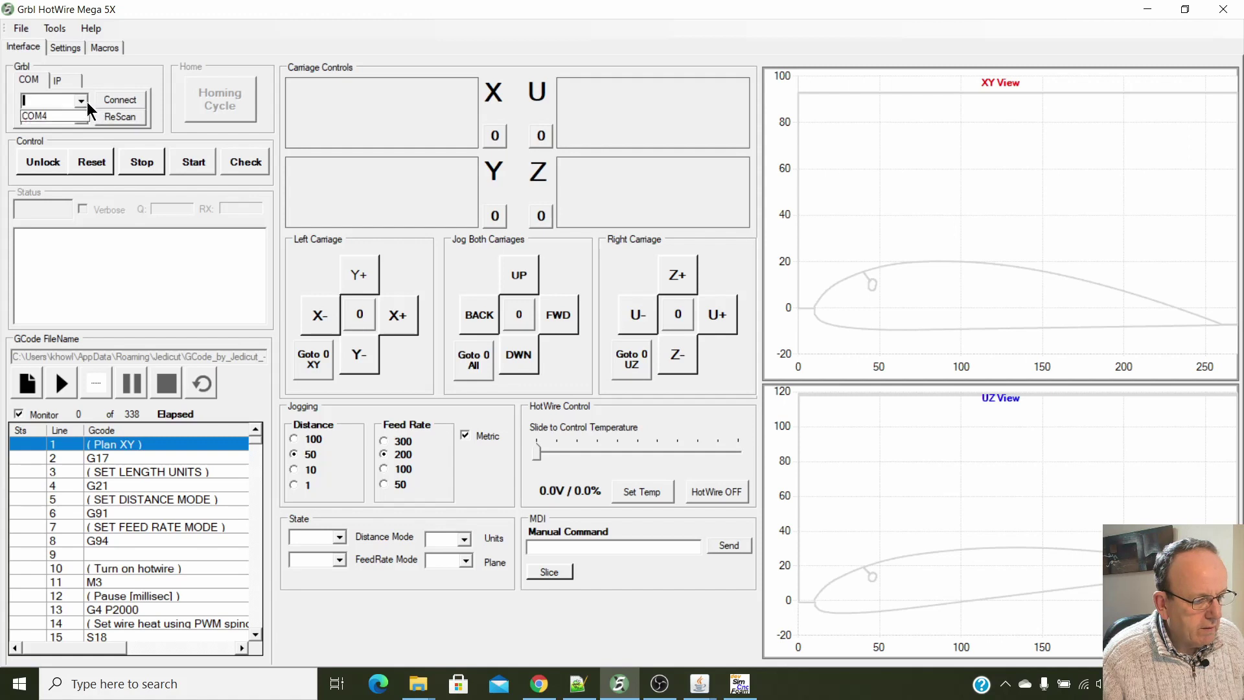
left_click(82, 102)
left_click(45, 115)
left_click(122, 102)
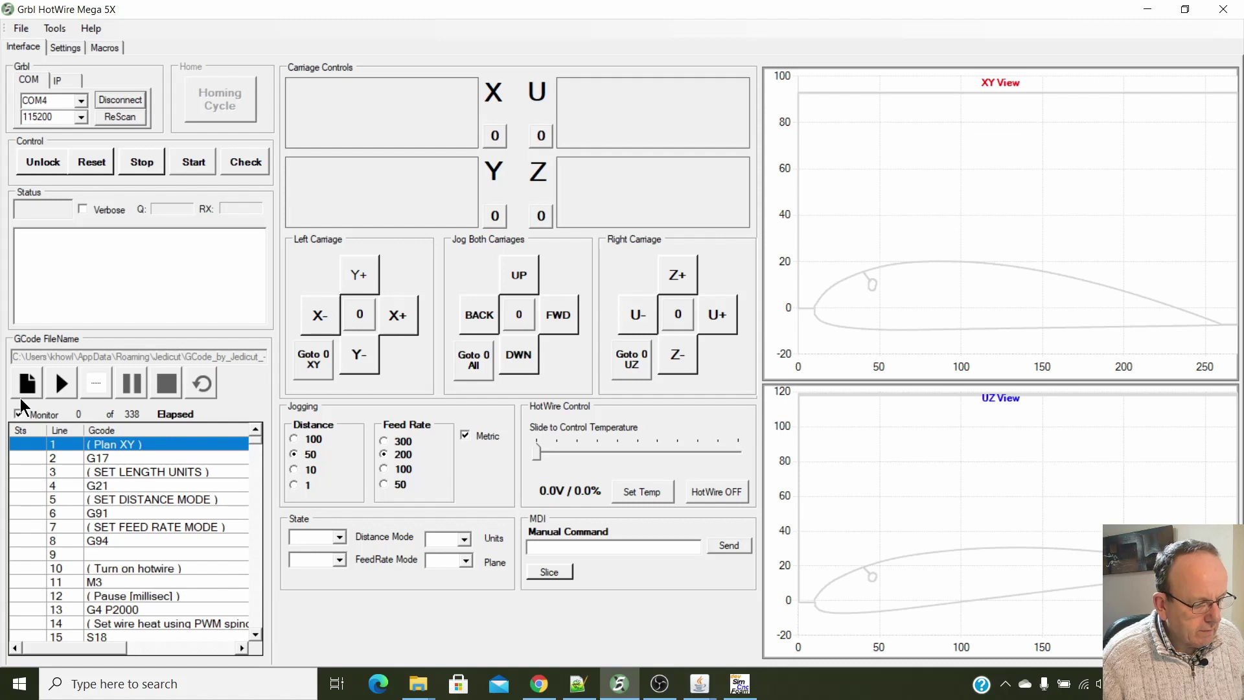
Load the G-code file WING-WIRE-TEST.txt from the WingWire folder in Downloads.
left_click(26, 382)
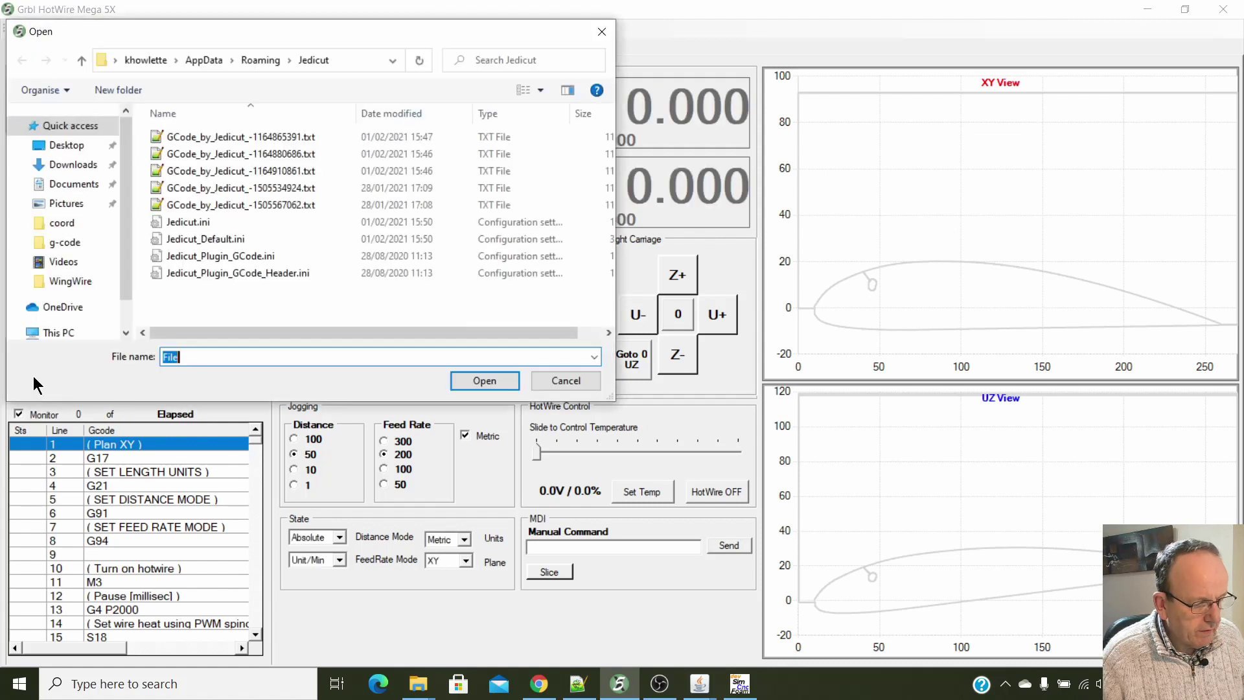
left_click(71, 165)
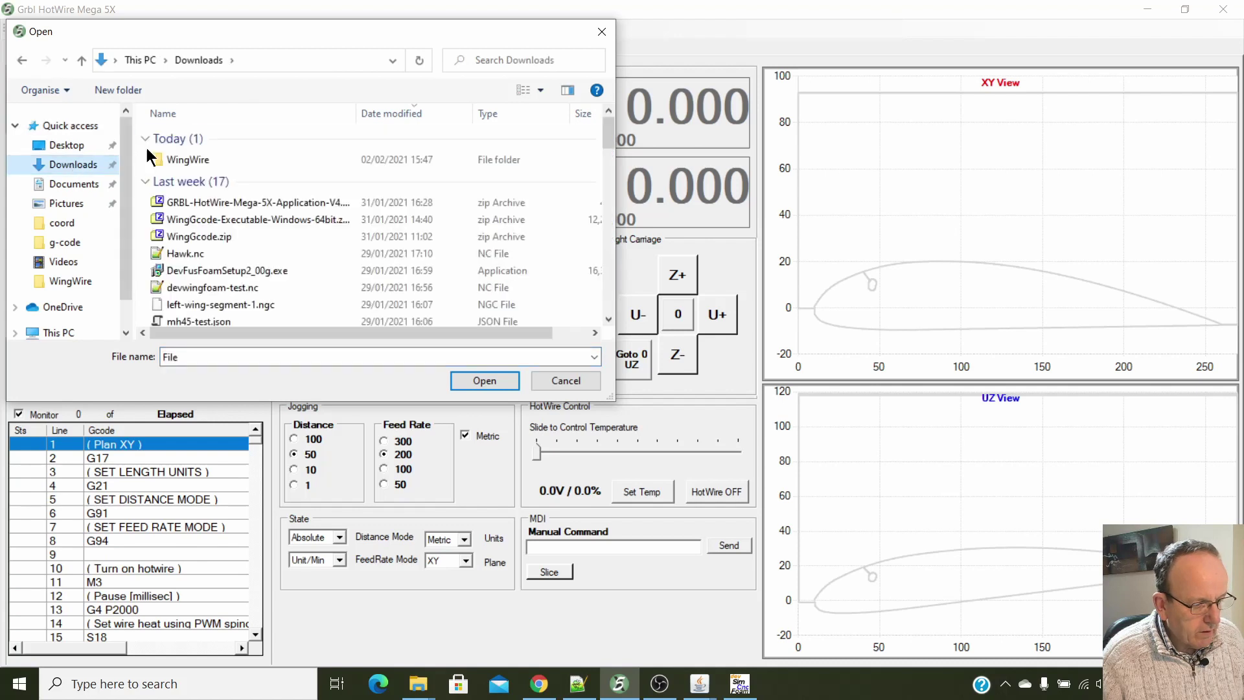
double_click(188, 159)
left_click(212, 157)
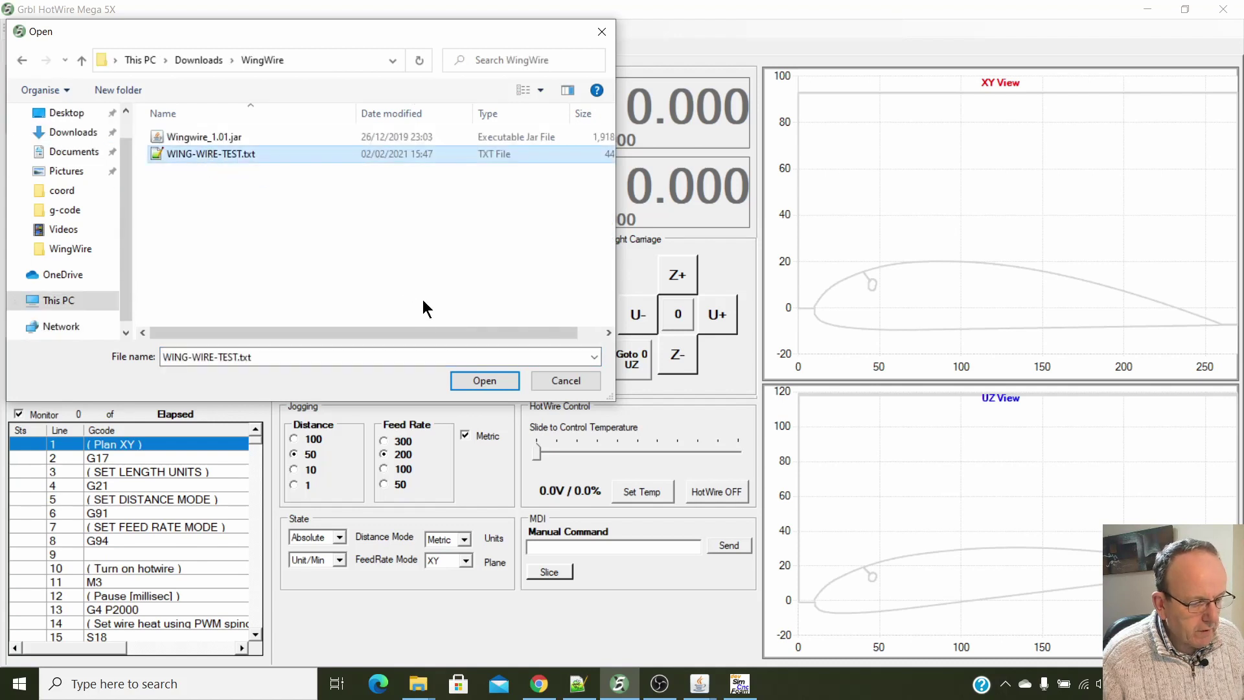
left_click(474, 383)
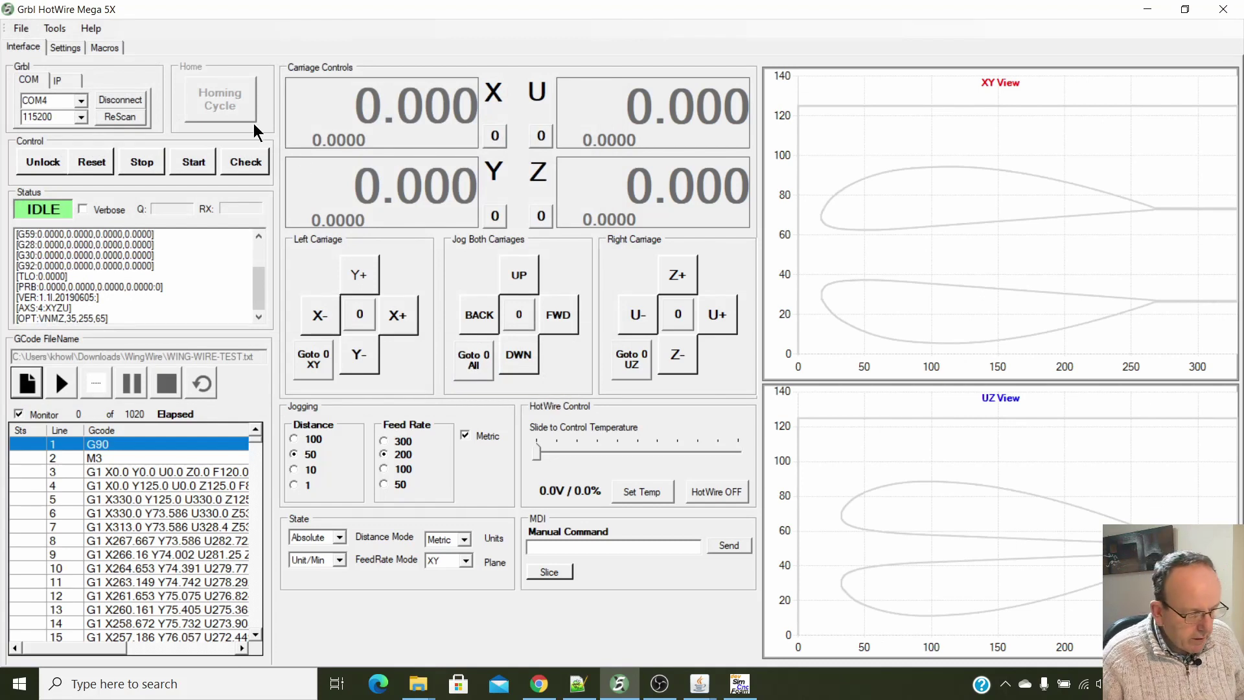
Enable check mode, run the loaded G-code through it, and minimize the window.
left_click(243, 163)
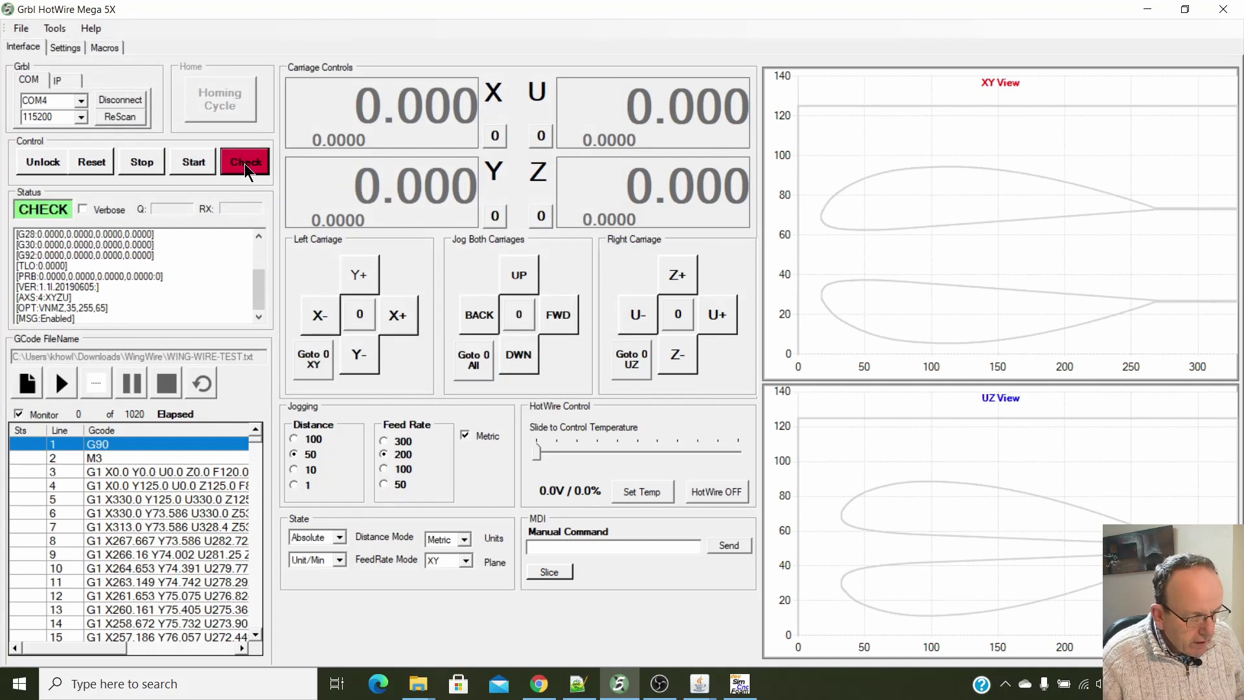
left_click(59, 384)
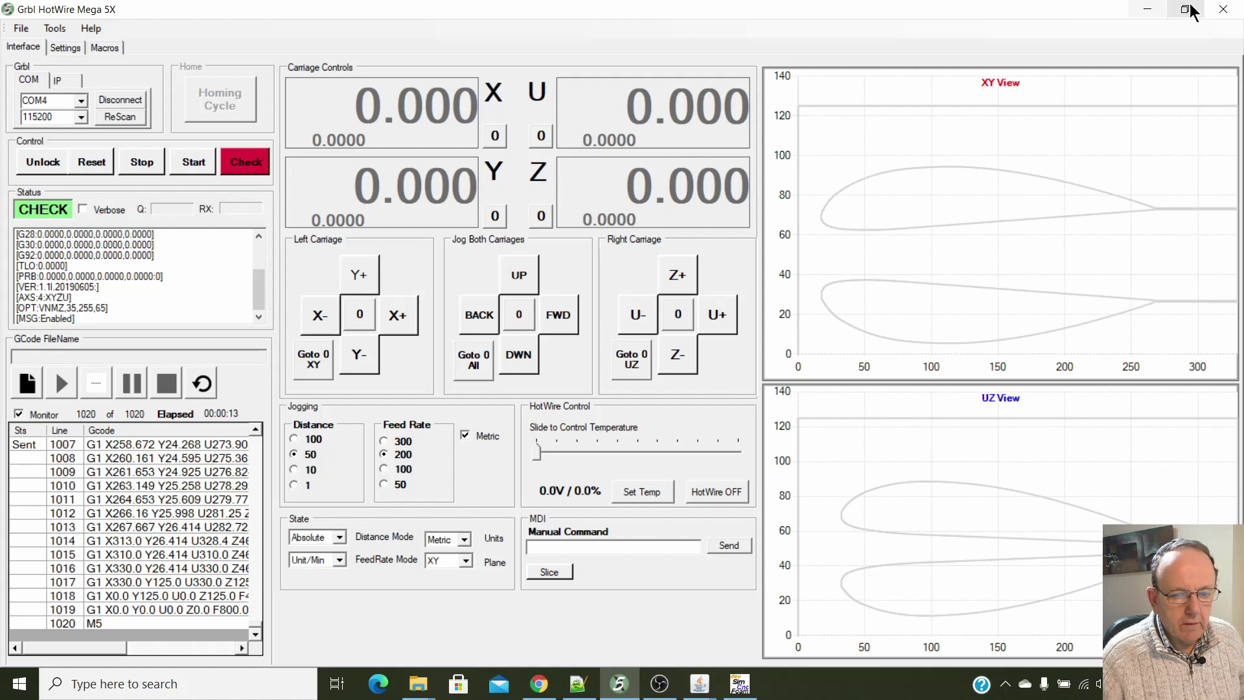
left_click(1148, 11)
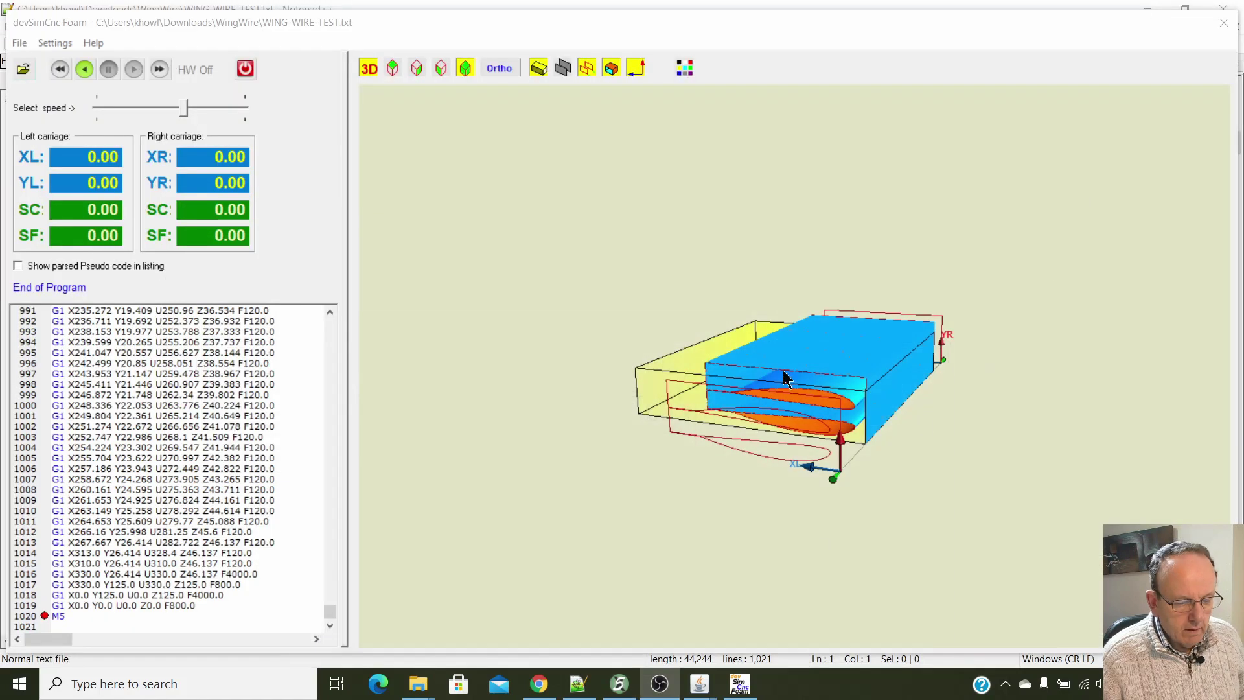
Switch to Wing Wire CNC and review its Airfoils and G Code pages.
mouse_move(699, 691)
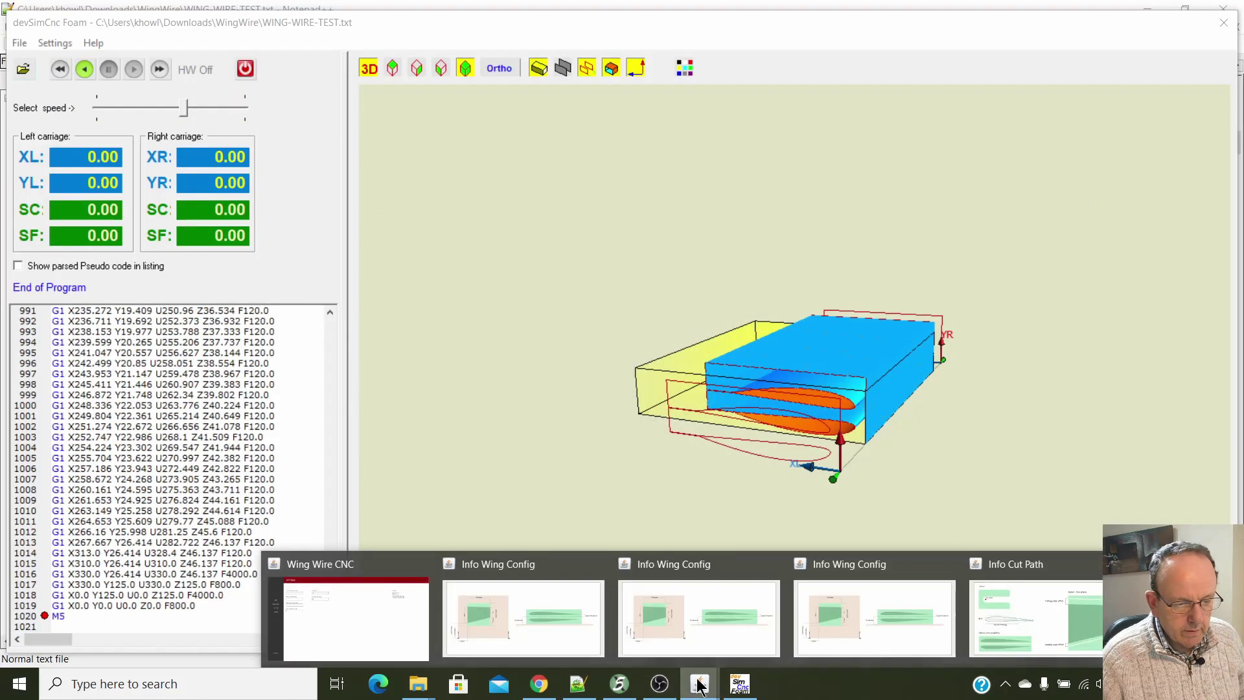
left_click(337, 600)
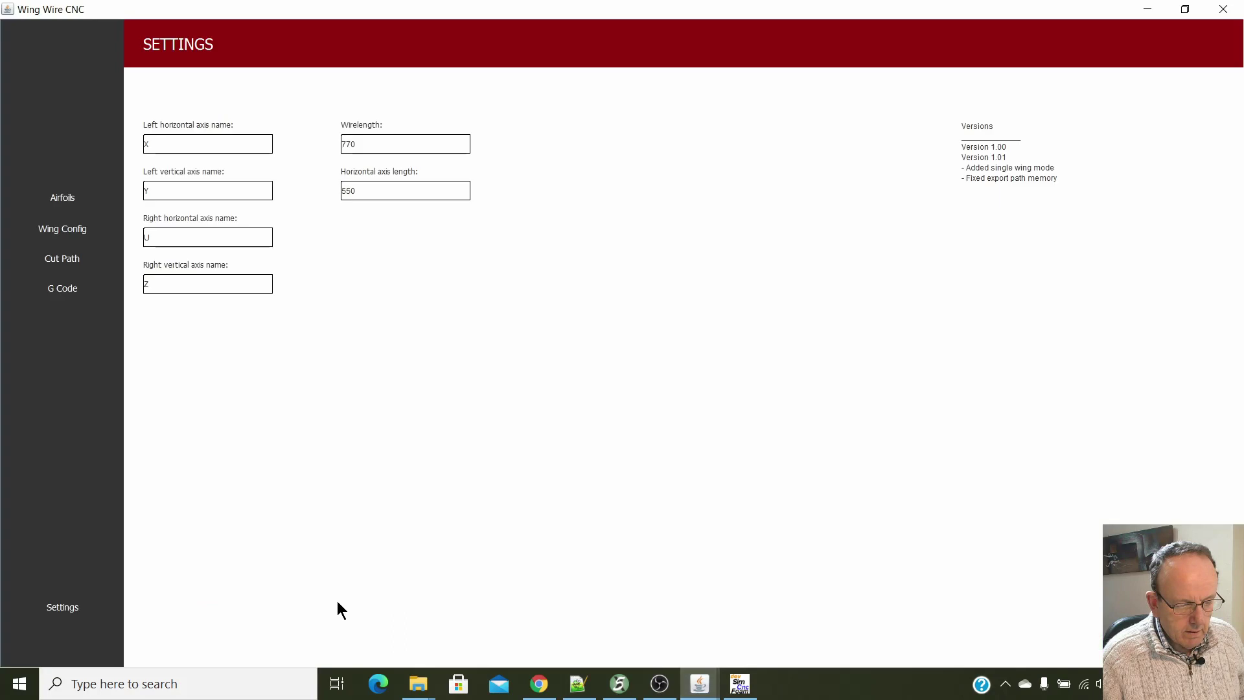
left_click(65, 198)
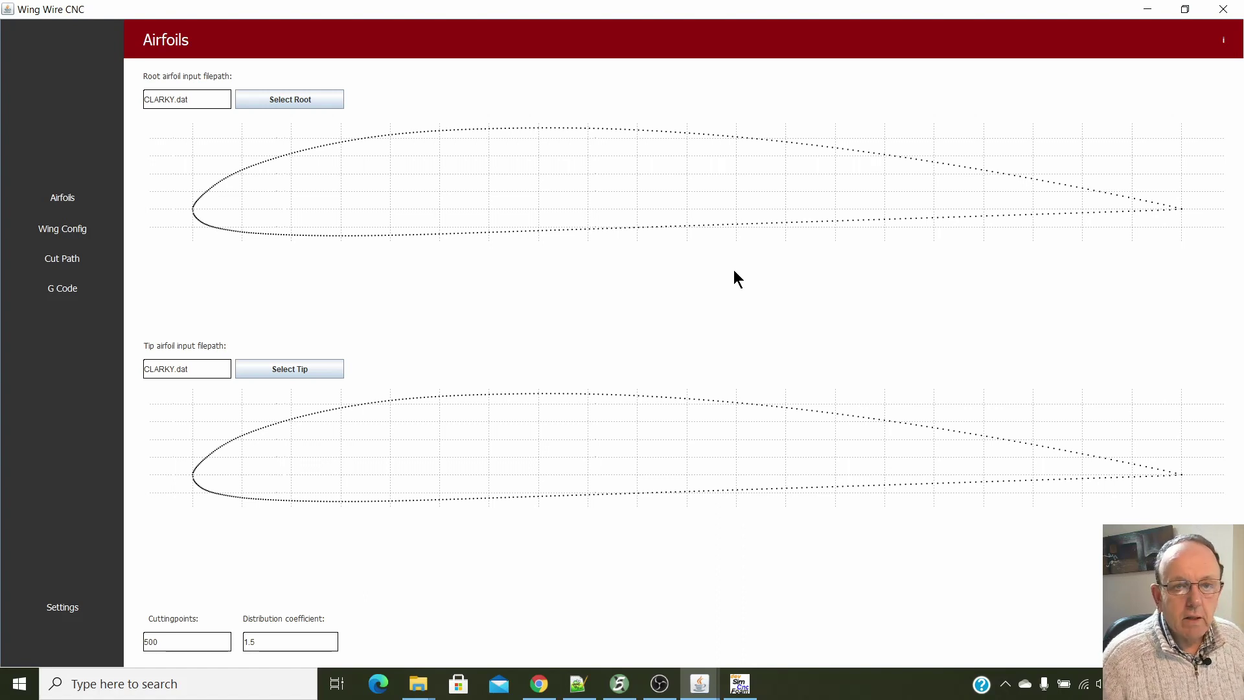
left_click(56, 301)
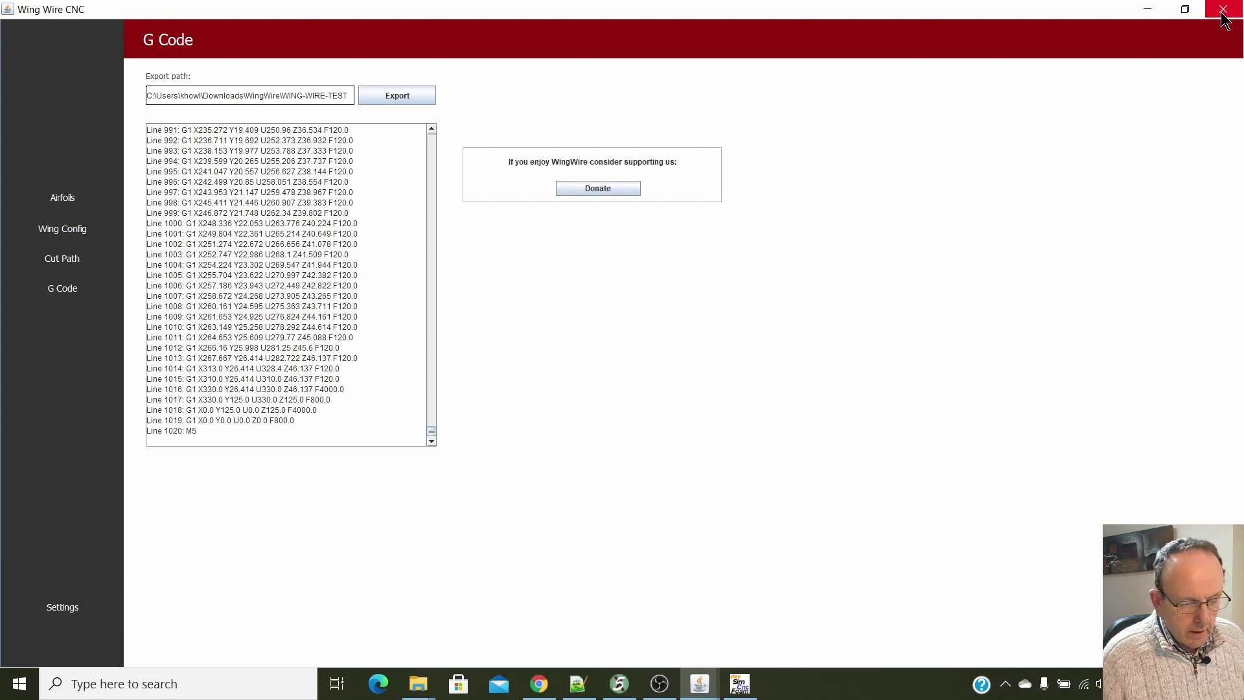
Switch to Chrome and examine the G-code generation software comparison table, checking the Wing Wire features against the other programs.
left_click(543, 686)
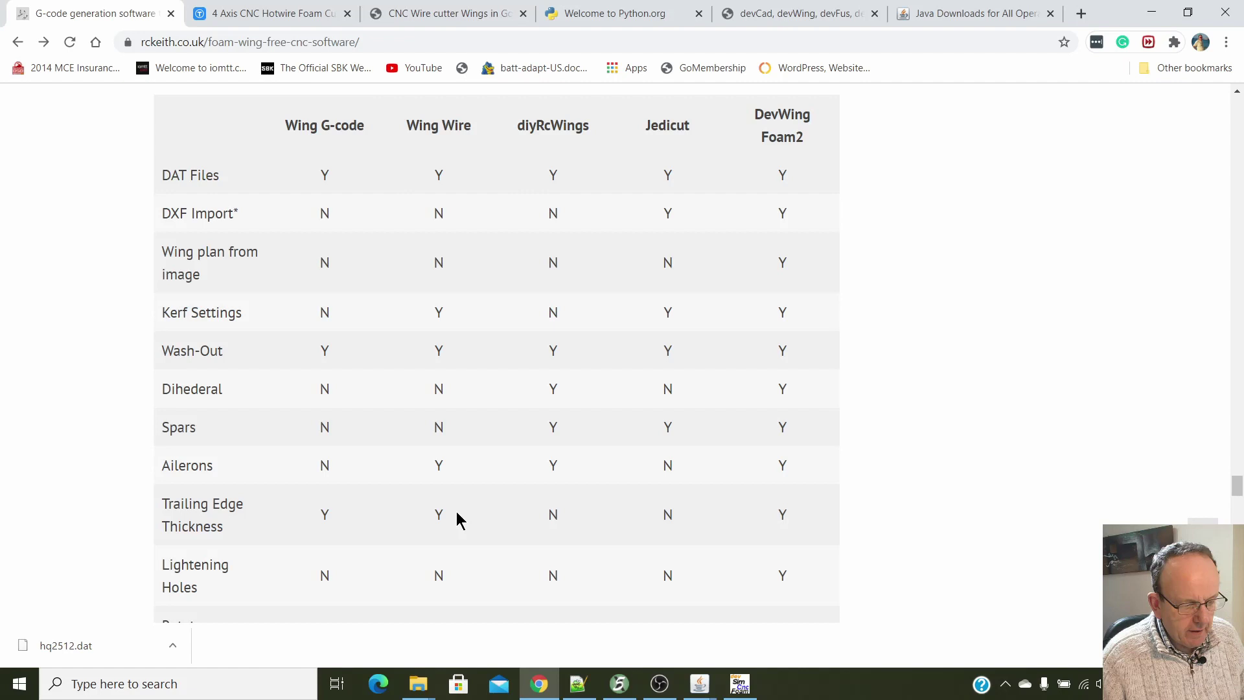
scroll(457, 516, "down", 1)
scroll(458, 509, "down", 2)
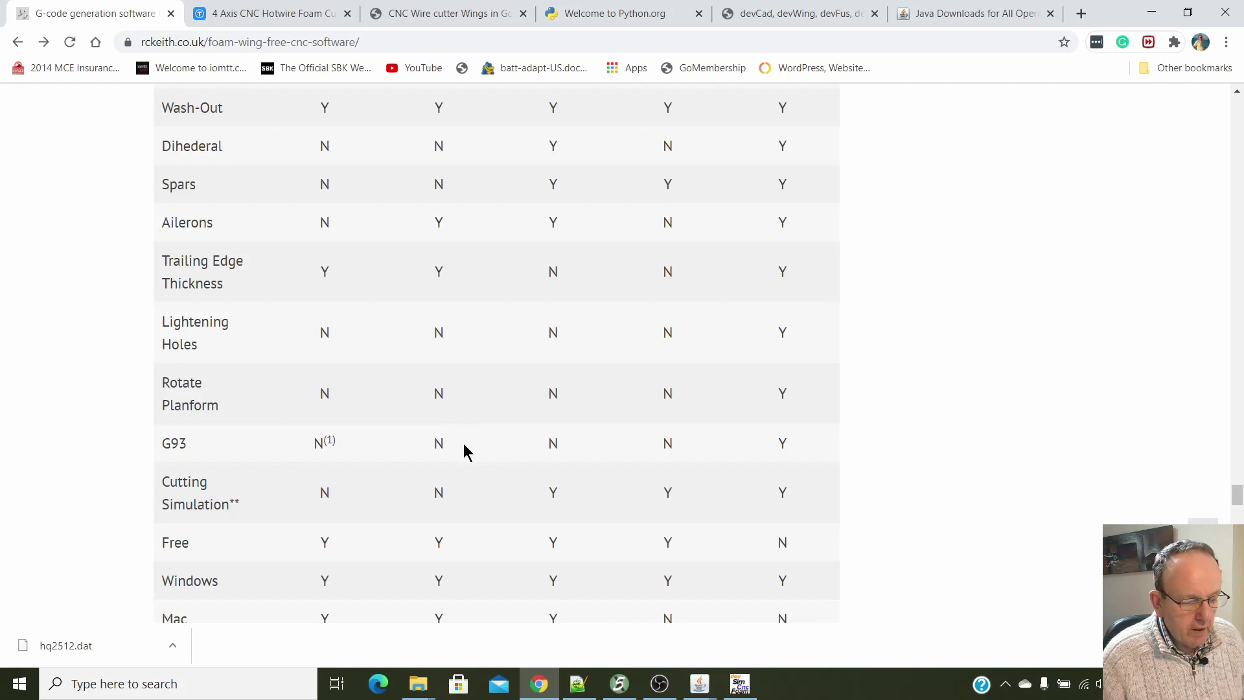
scroll(464, 444, "down", 1)
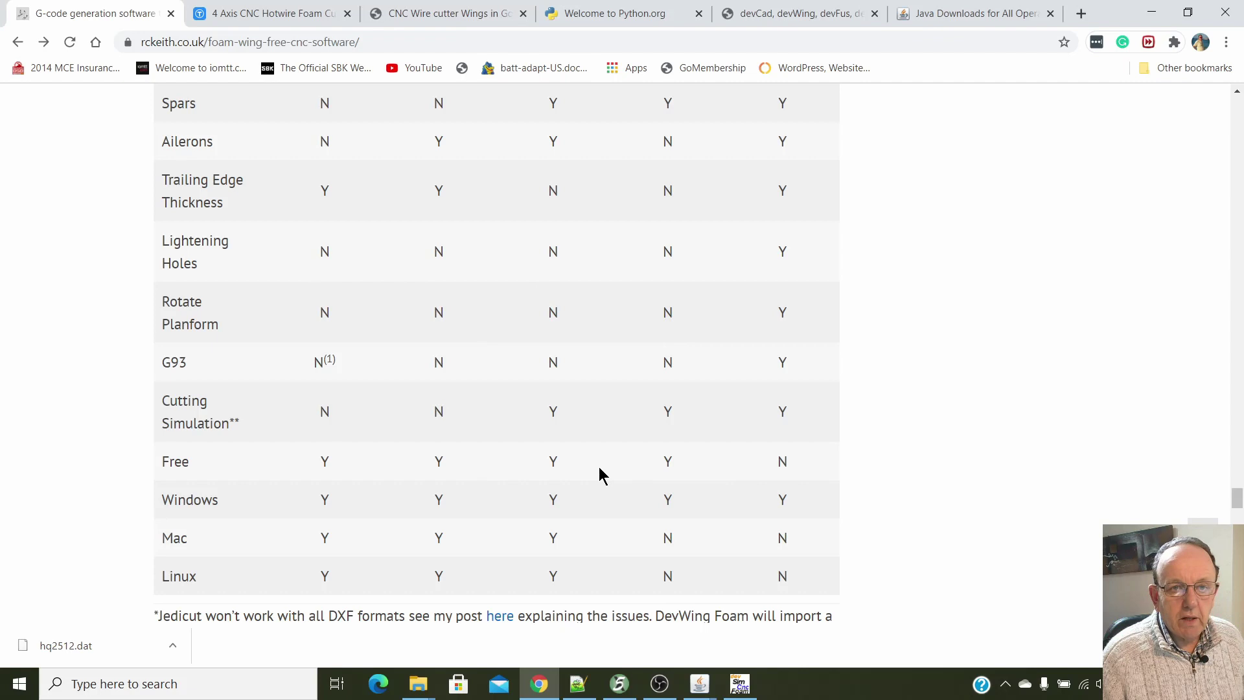
scroll(522, 460, "up", 4)
scroll(525, 463, "up", 2)
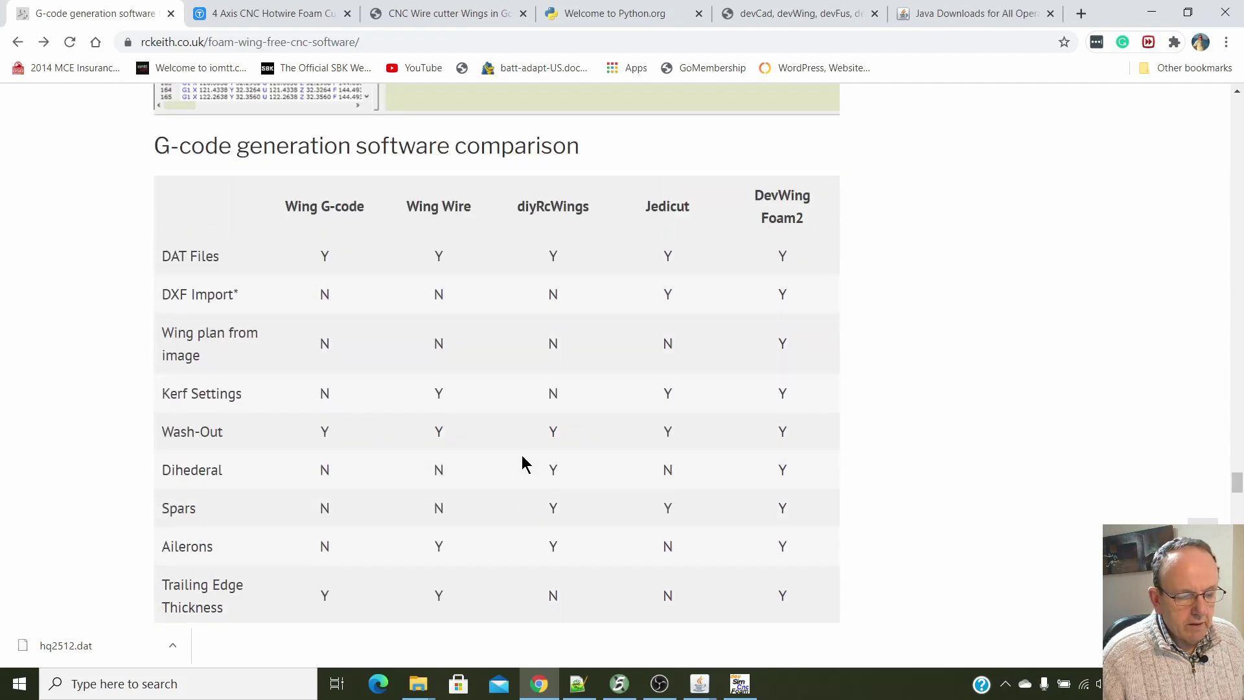
scroll(525, 463, "down", 1)
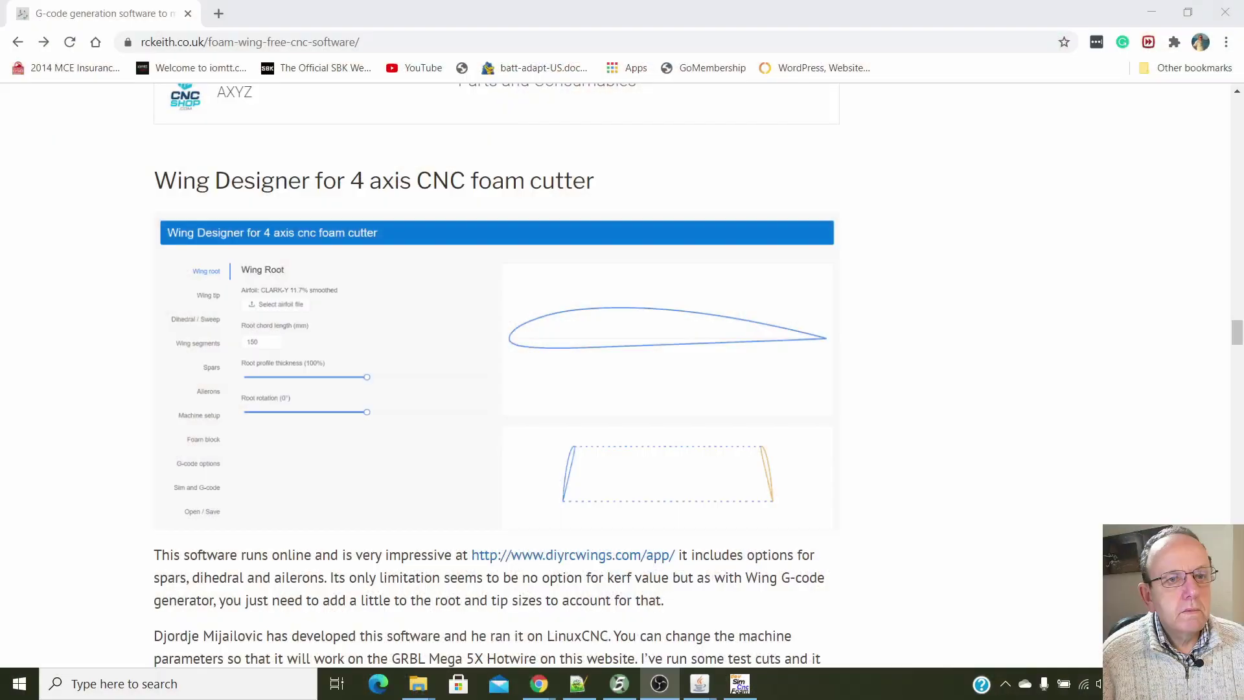
Read the article's section on Wing Designer for 4 axis CNC foam cutter and open its diyrcwings.com/app link.
scroll(316, 467, "down", 3)
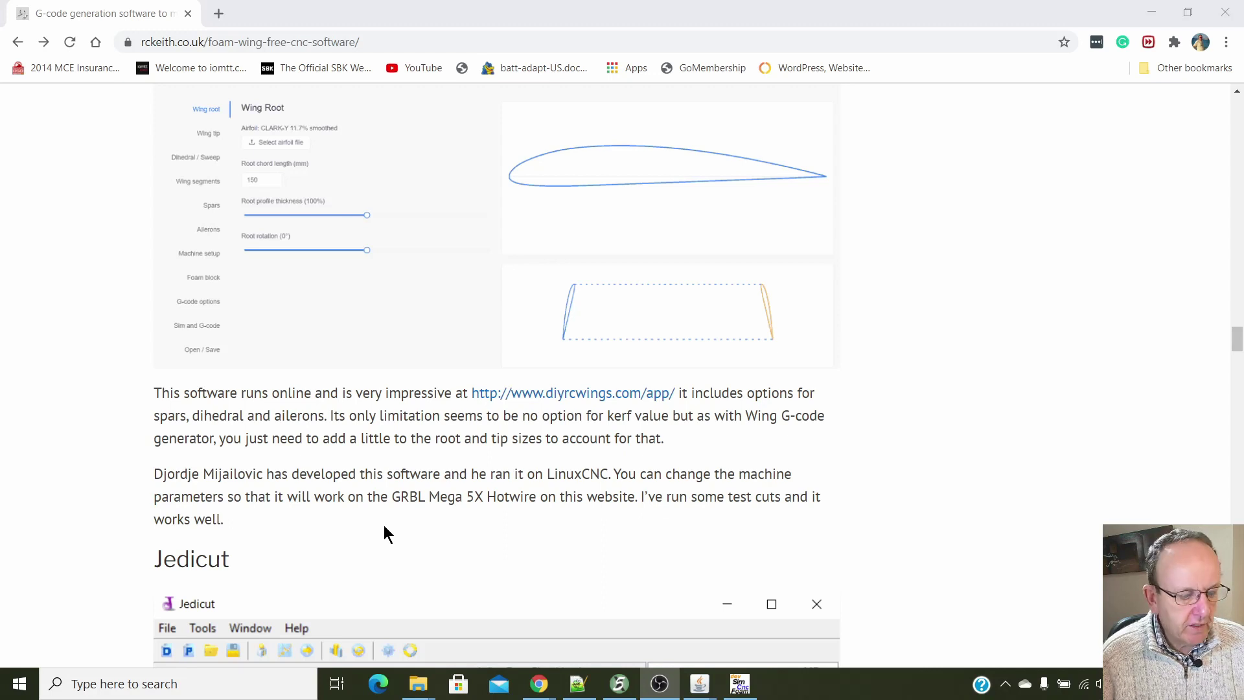
scroll(387, 533, "up", 3)
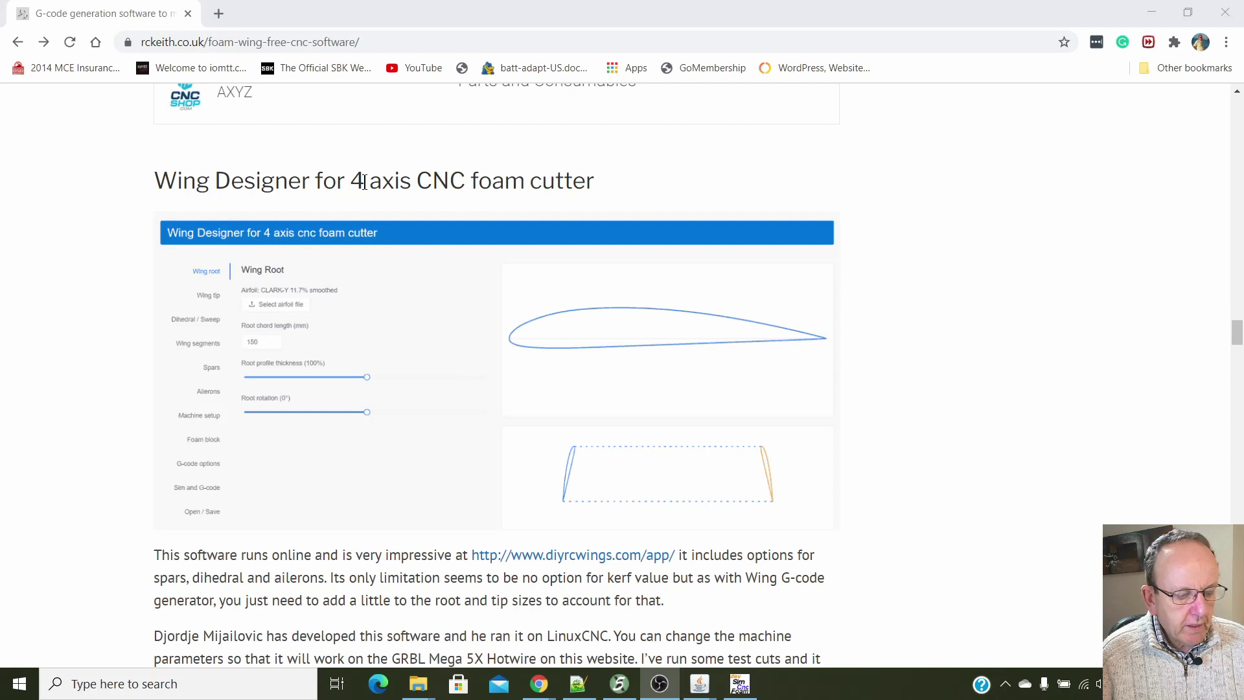
scroll(483, 297, "down", 1)
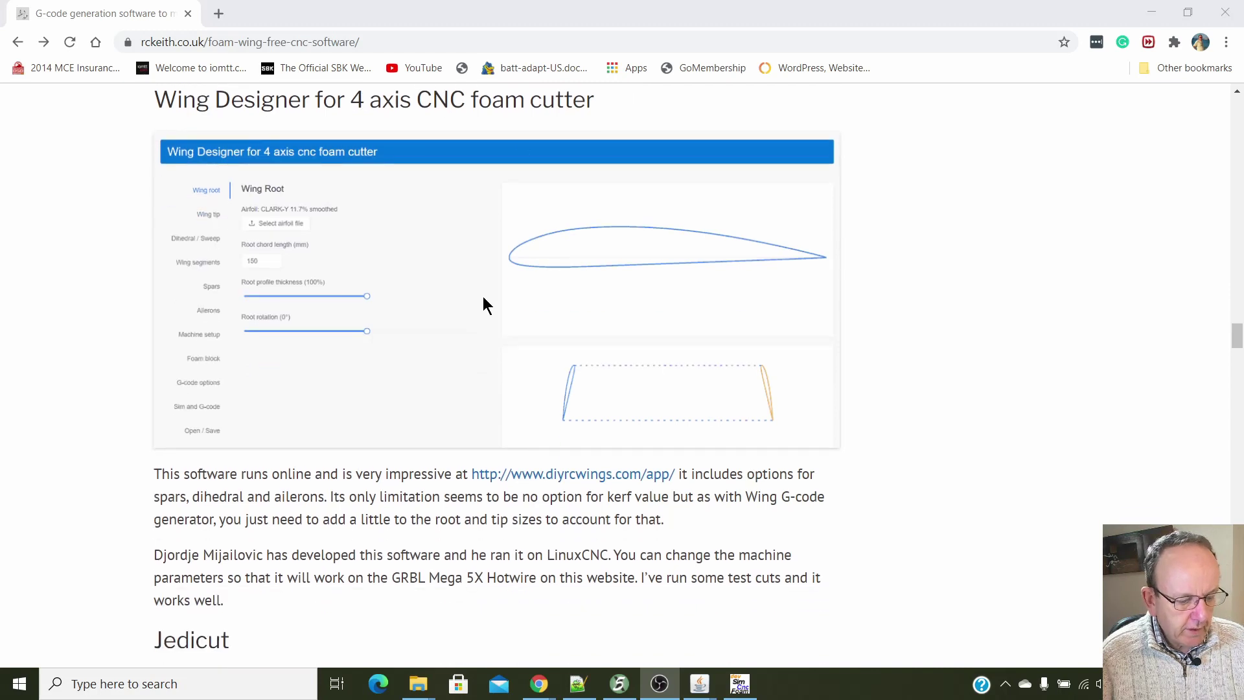
scroll(483, 304, "down", 1)
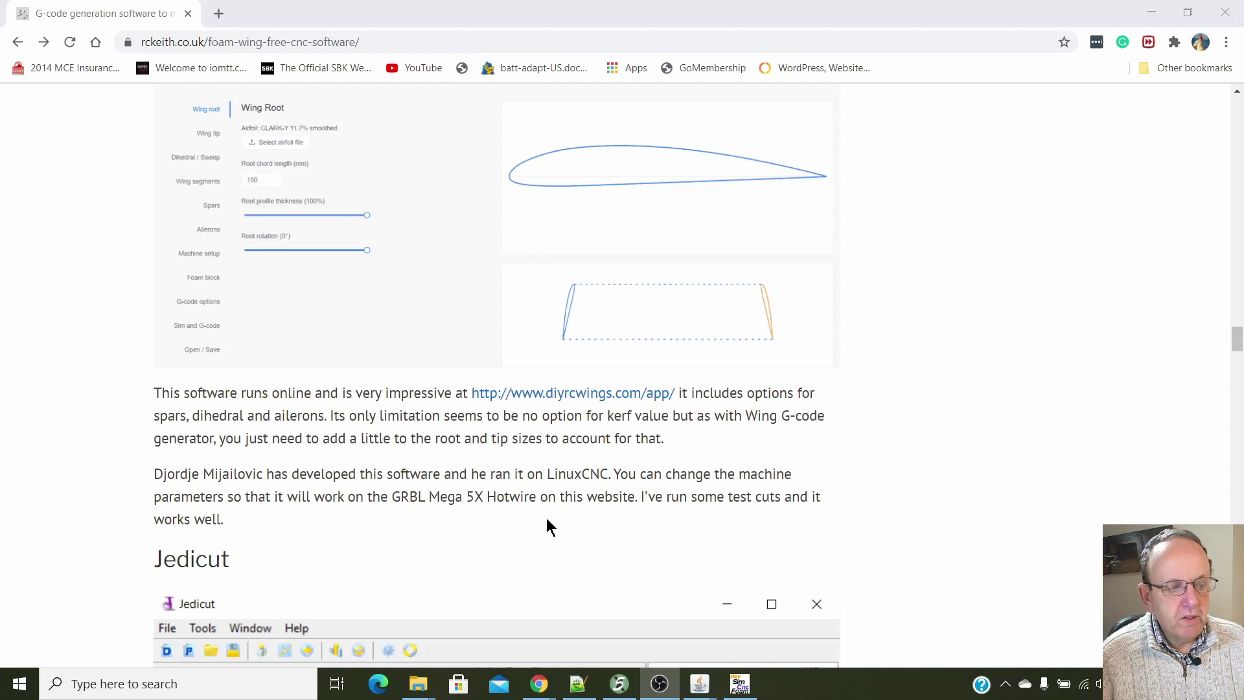
scroll(546, 518, "up", 1)
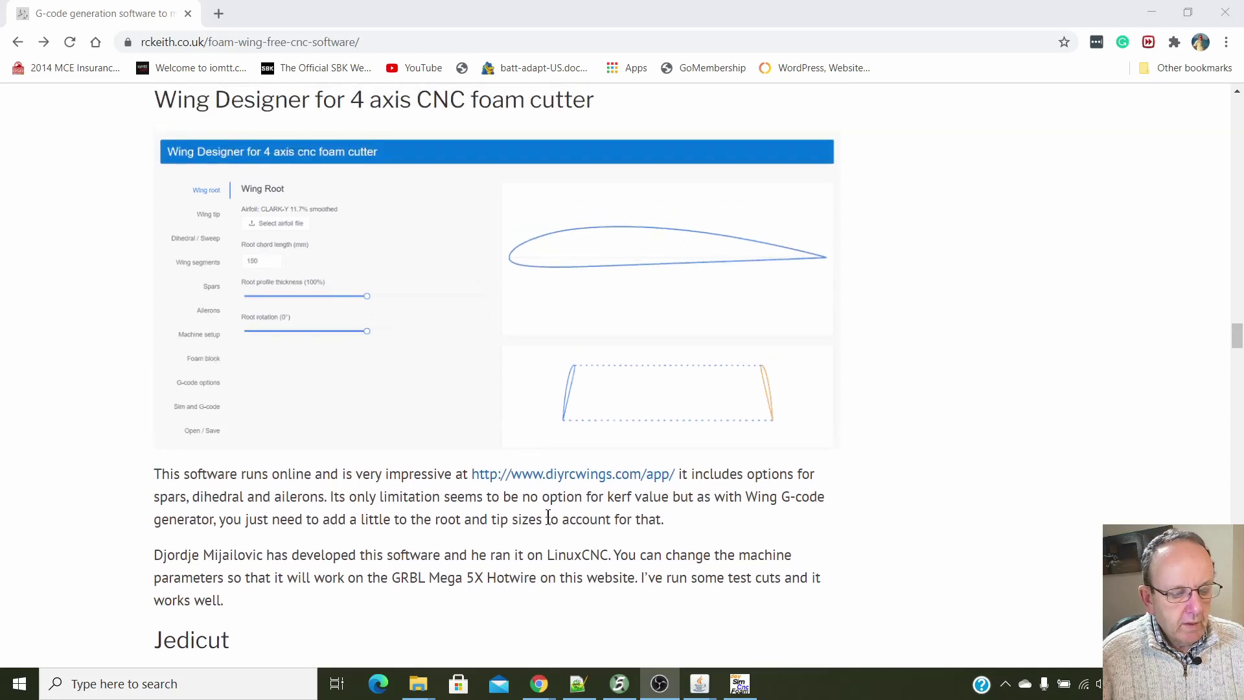
scroll(547, 518, "down", 1)
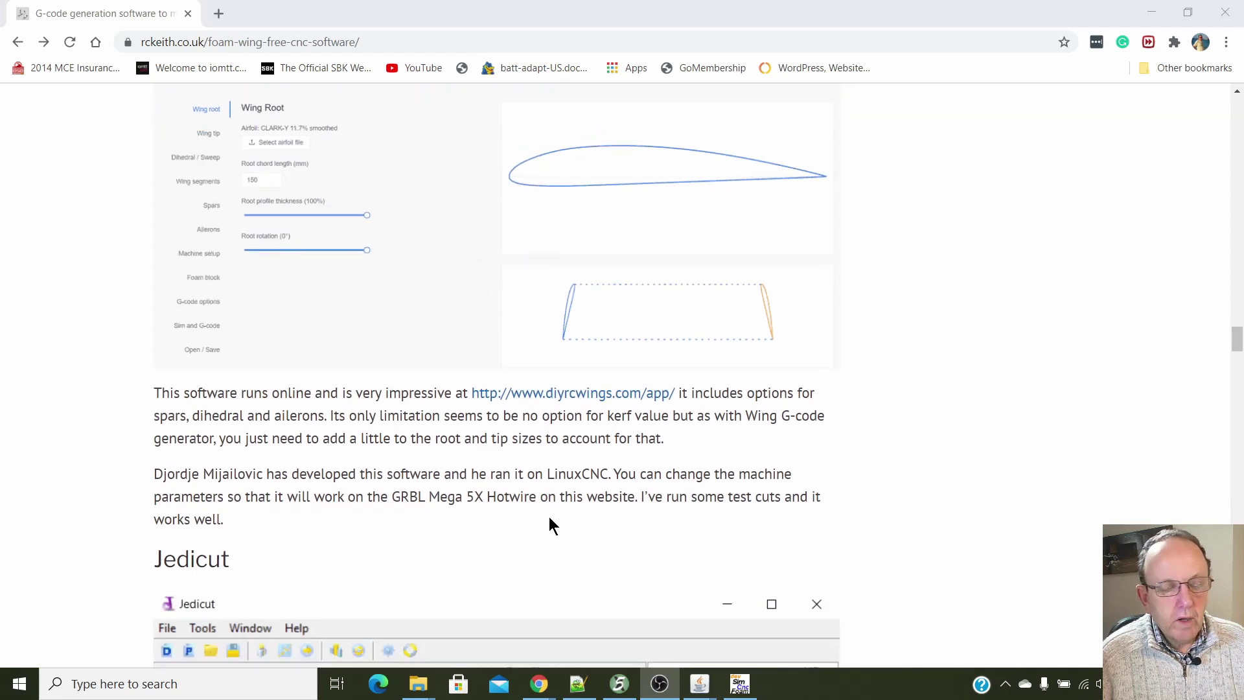
scroll(549, 518, "up", 1)
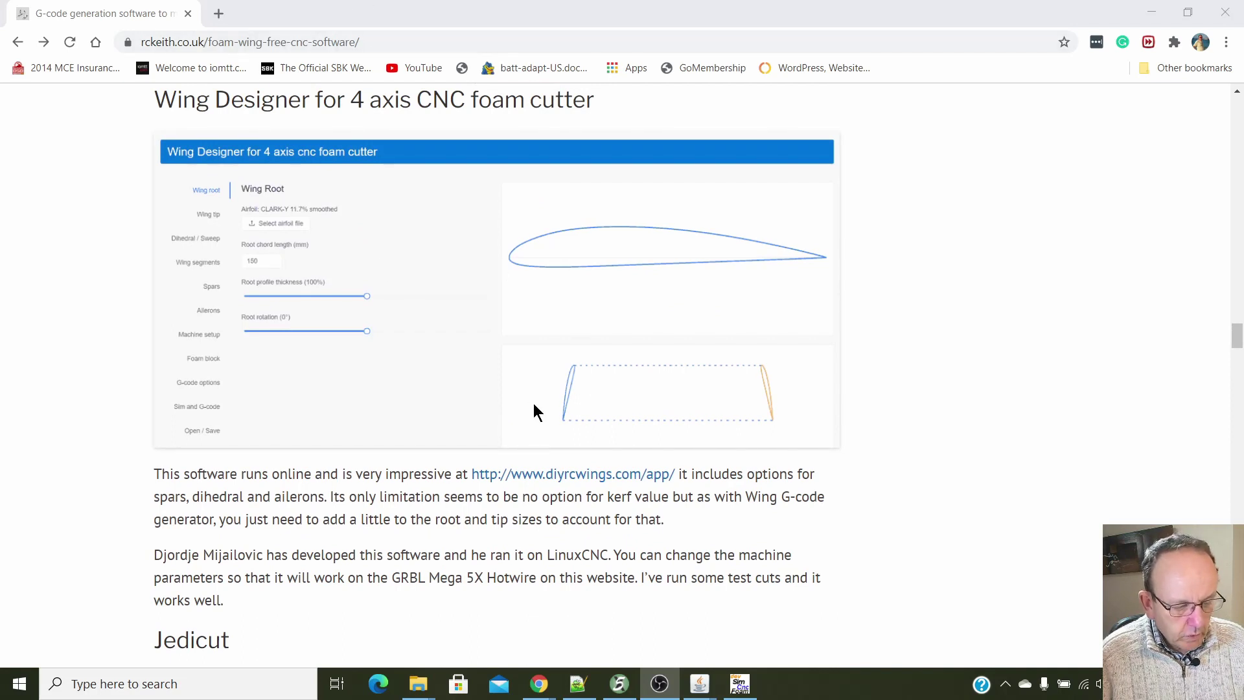
left_click(576, 474)
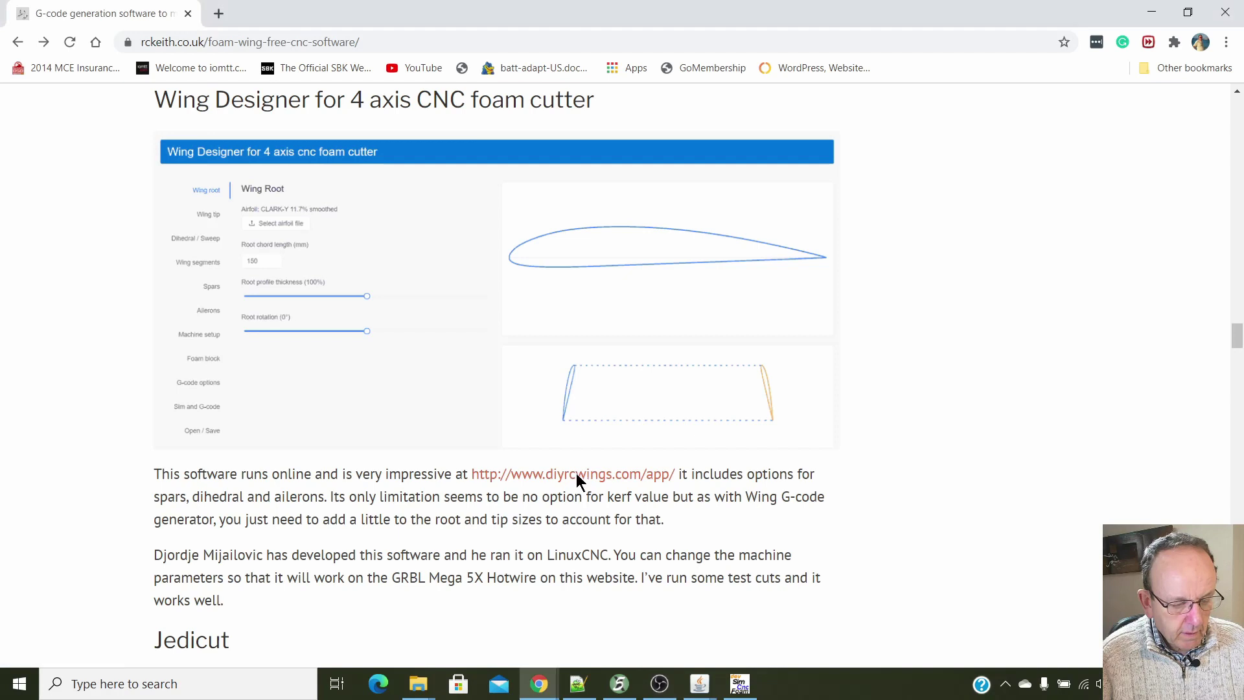
left_click(576, 473)
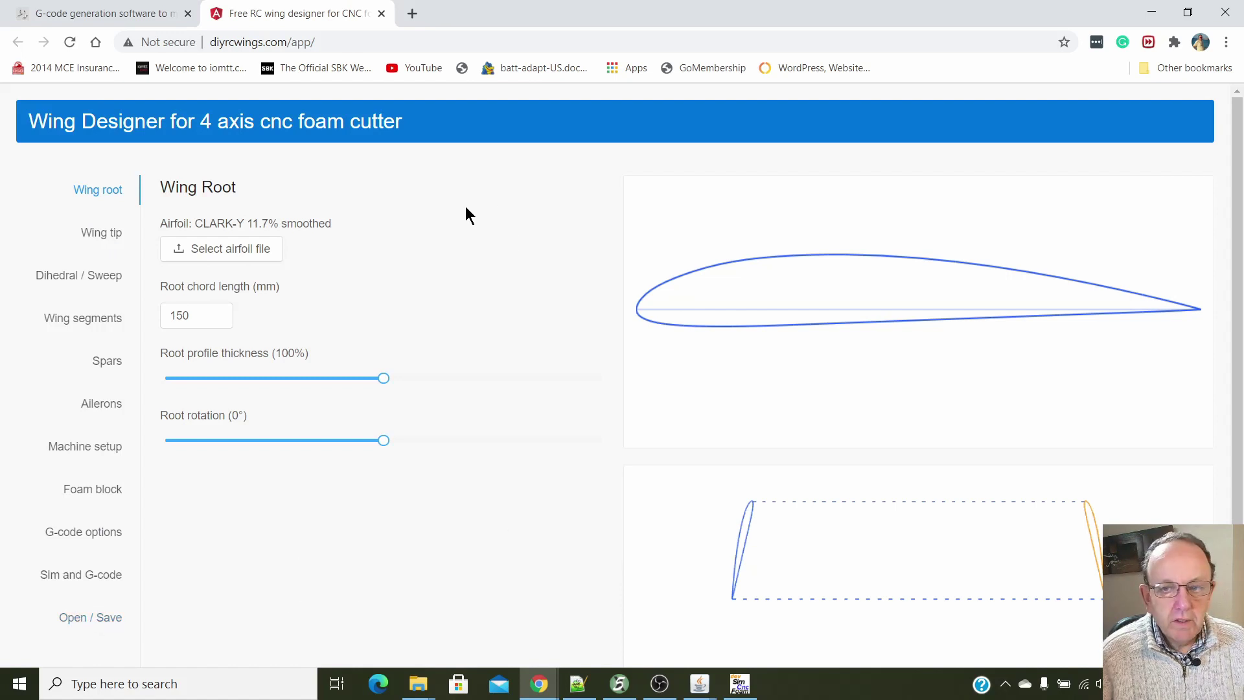
Load MH60.dat as the wing root airfoil and set the root chord length to 250 mm.
left_click(207, 250)
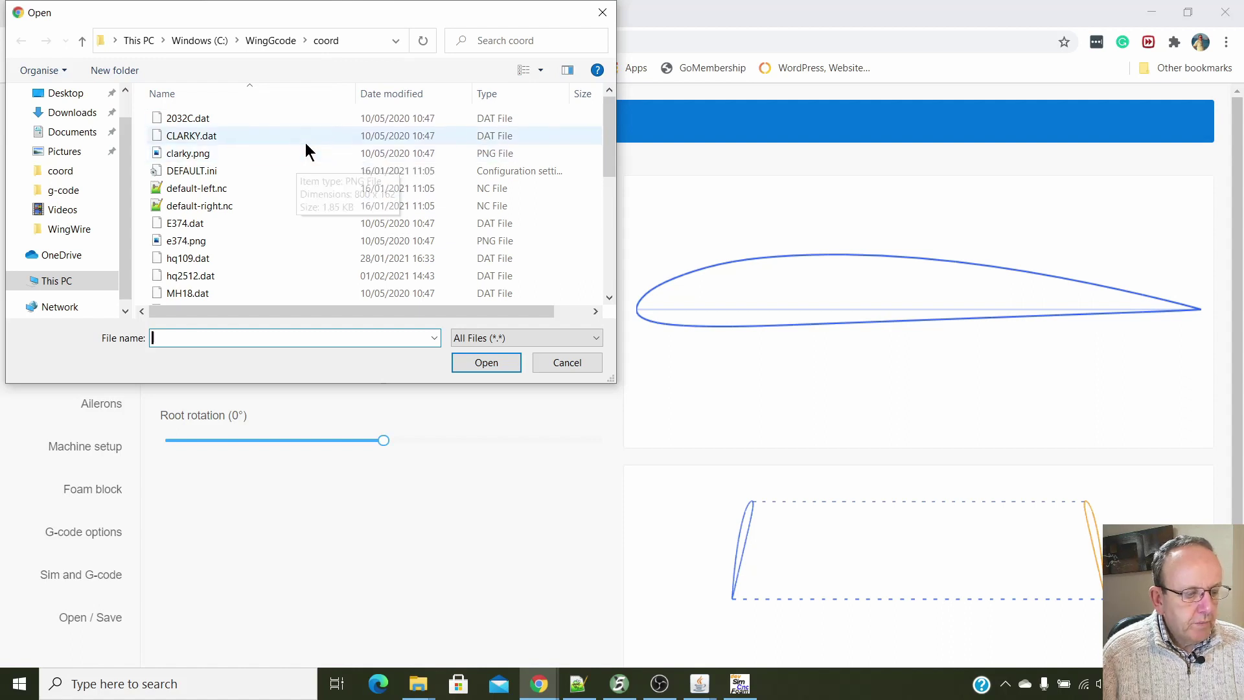
scroll(270, 239, "down", 4)
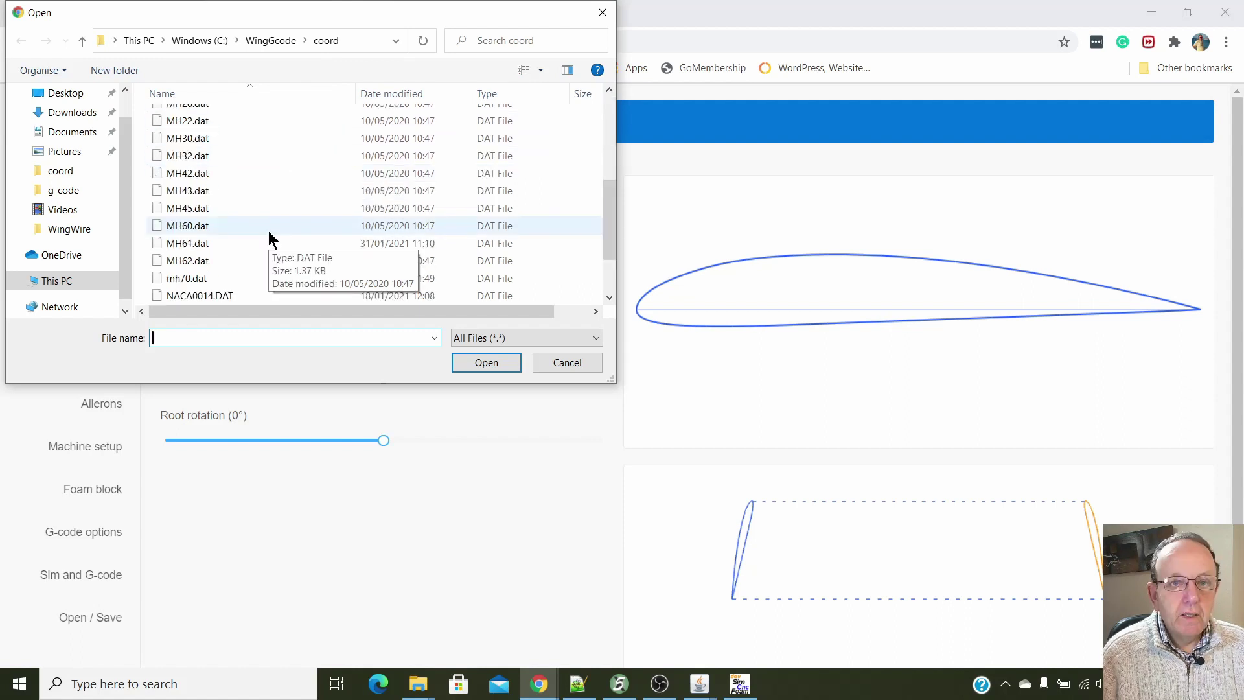
left_click(184, 228)
left_click(486, 362)
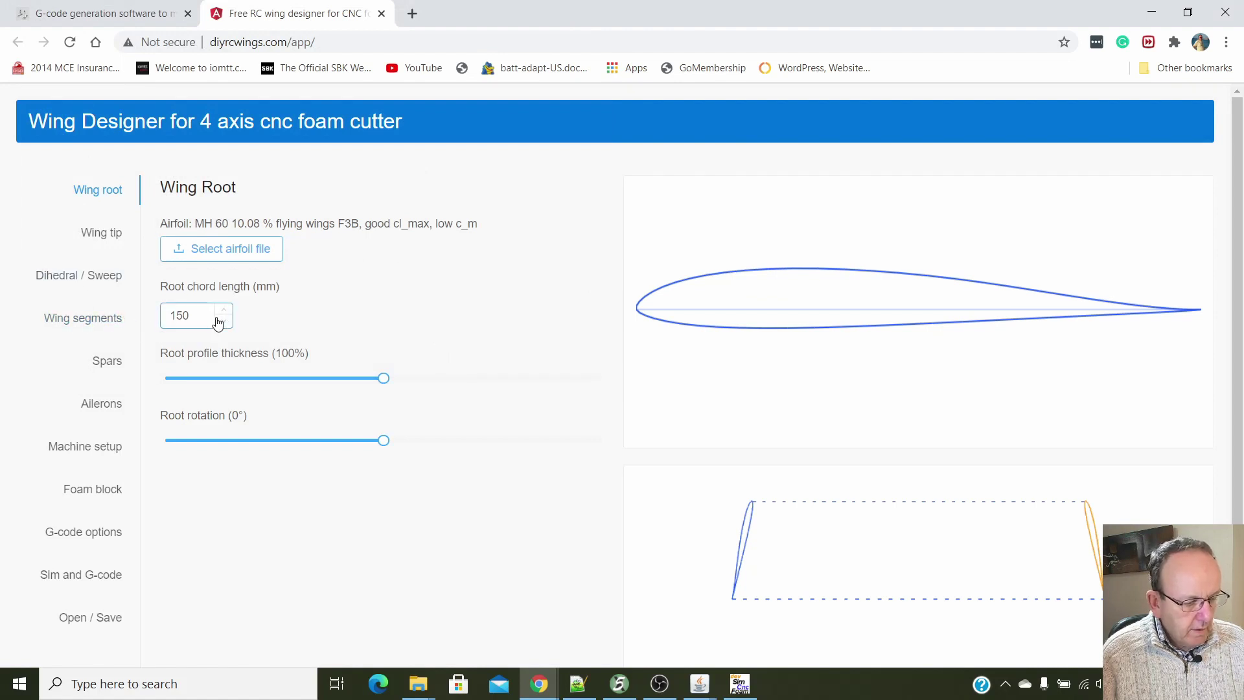
left_click_drag(203, 315, 157, 321)
type("250")
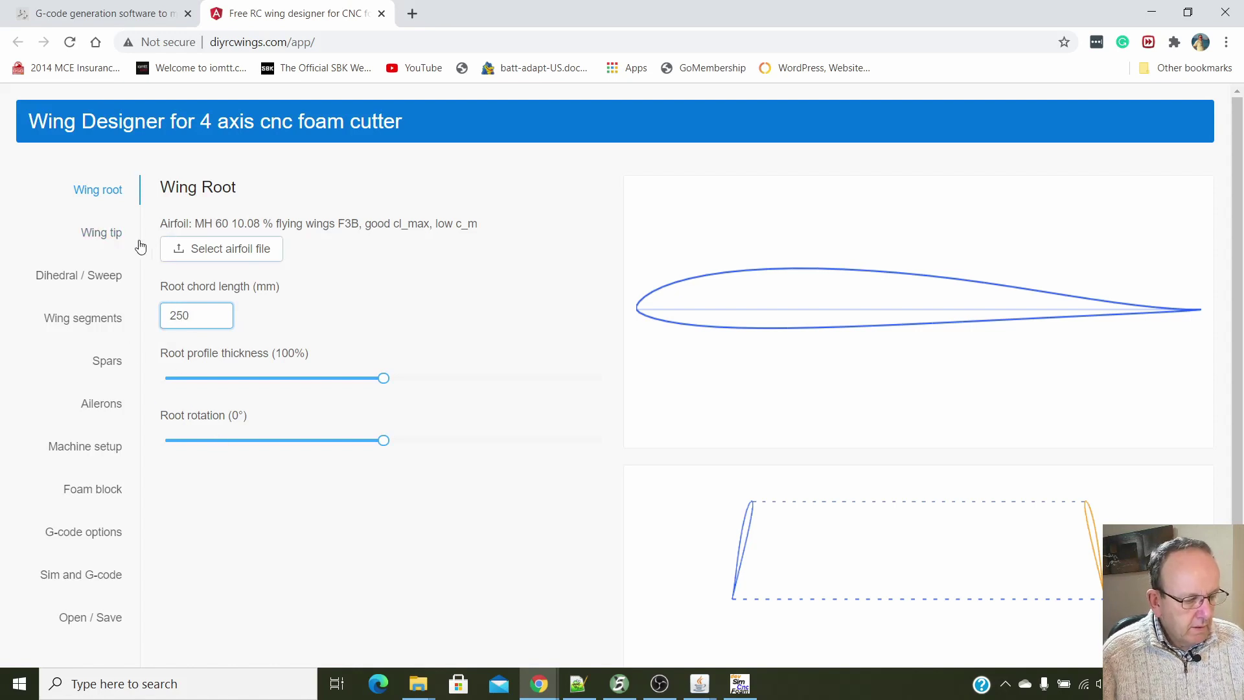
Make the wing tip independent of the root and set the tip chord length to 190 mm.
left_click(116, 238)
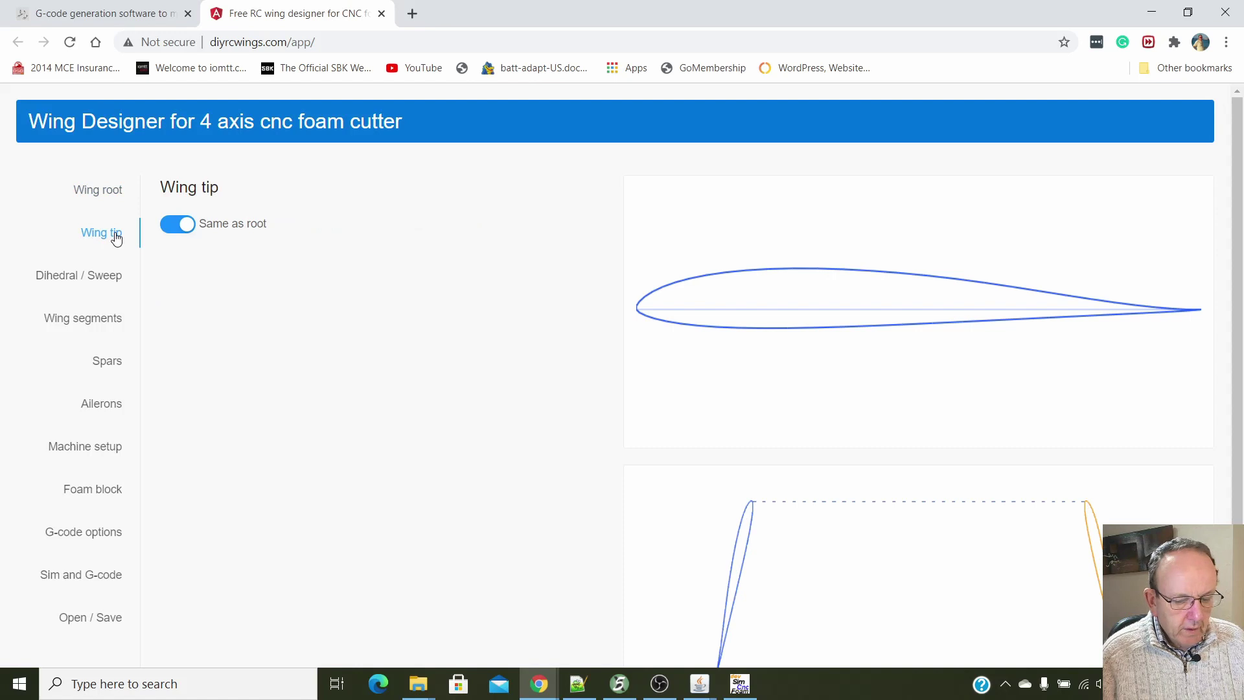
left_click(189, 225)
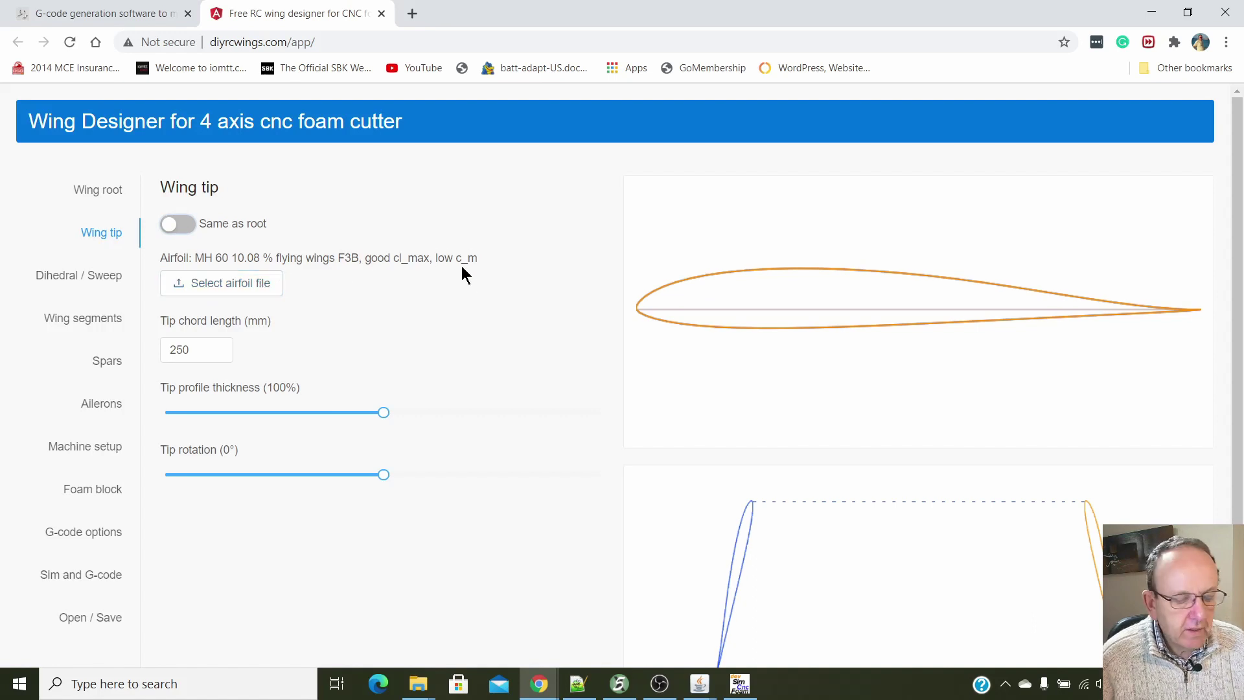
left_click(206, 349)
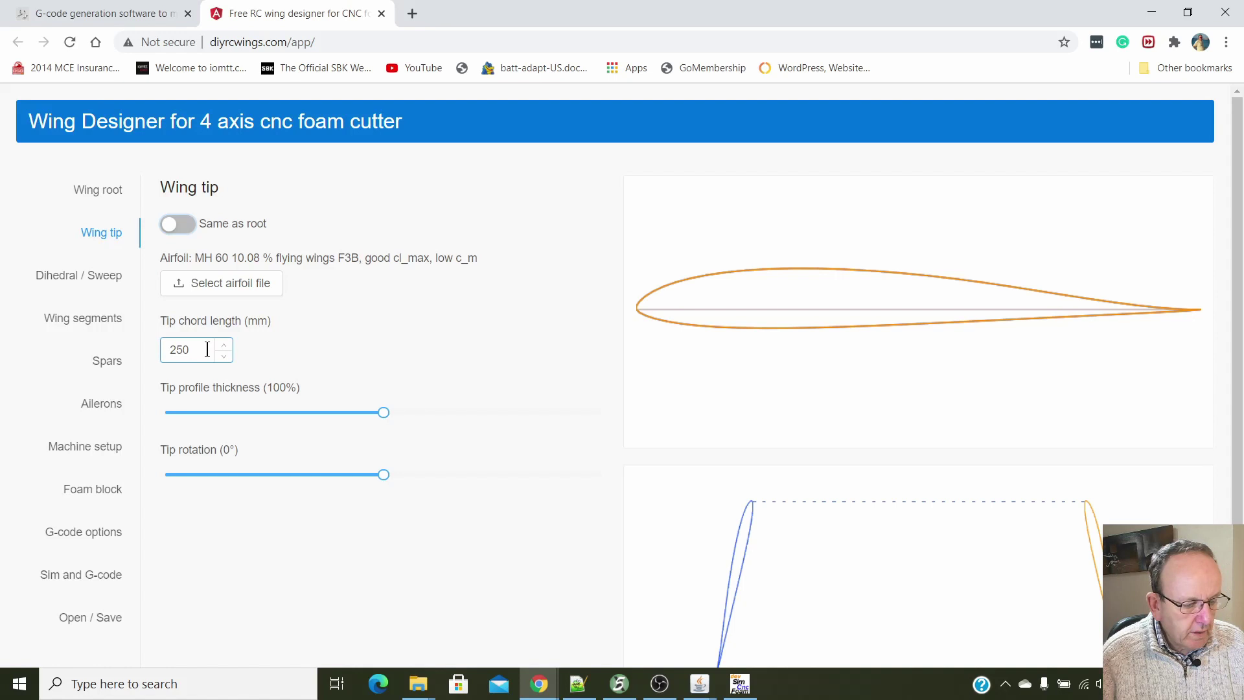
left_click_drag(206, 349, 157, 350)
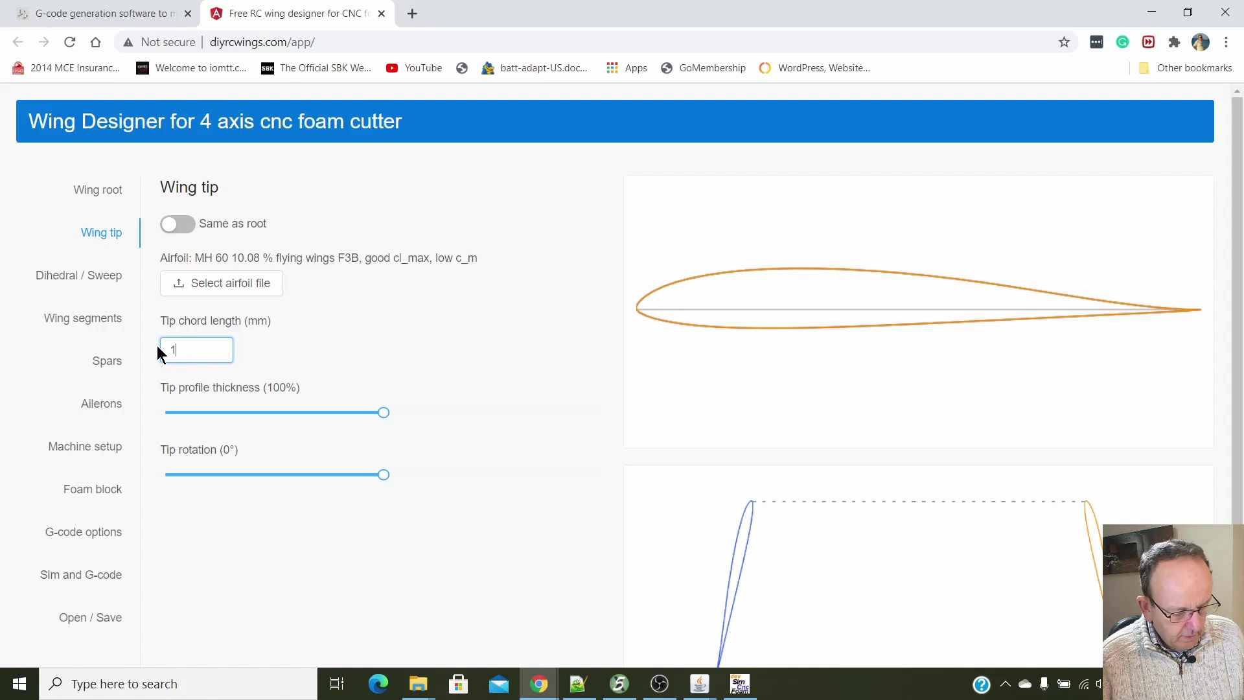
type("190")
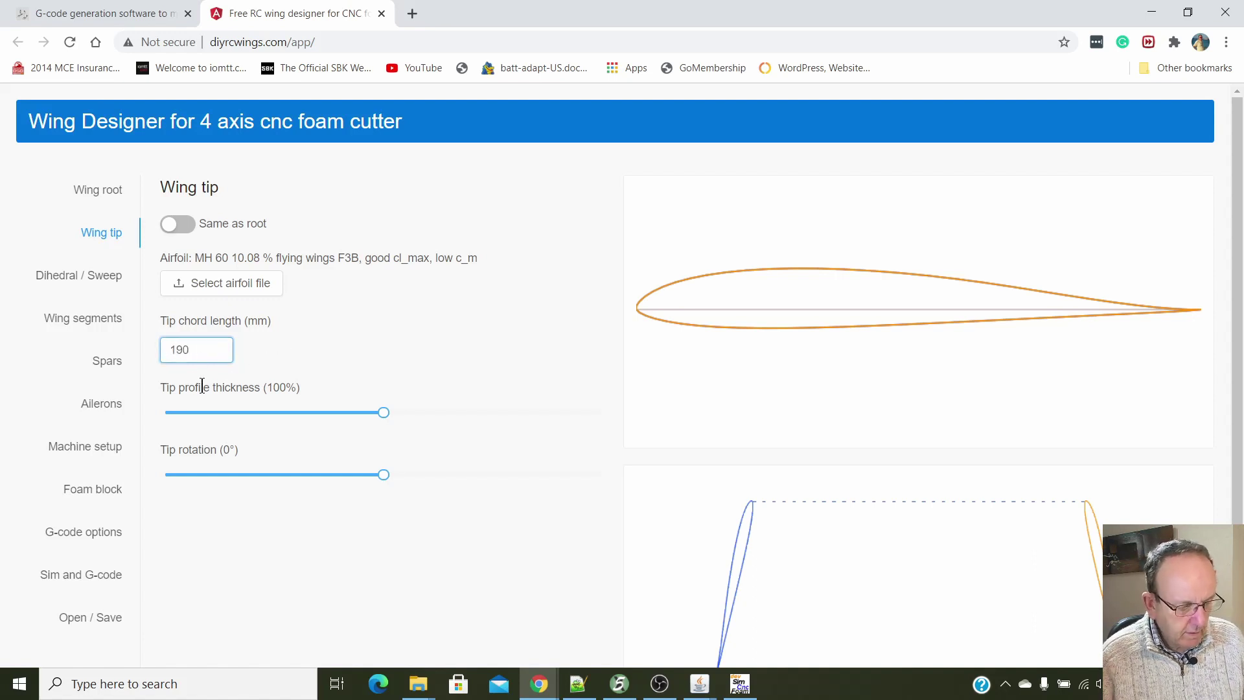
left_click(274, 349)
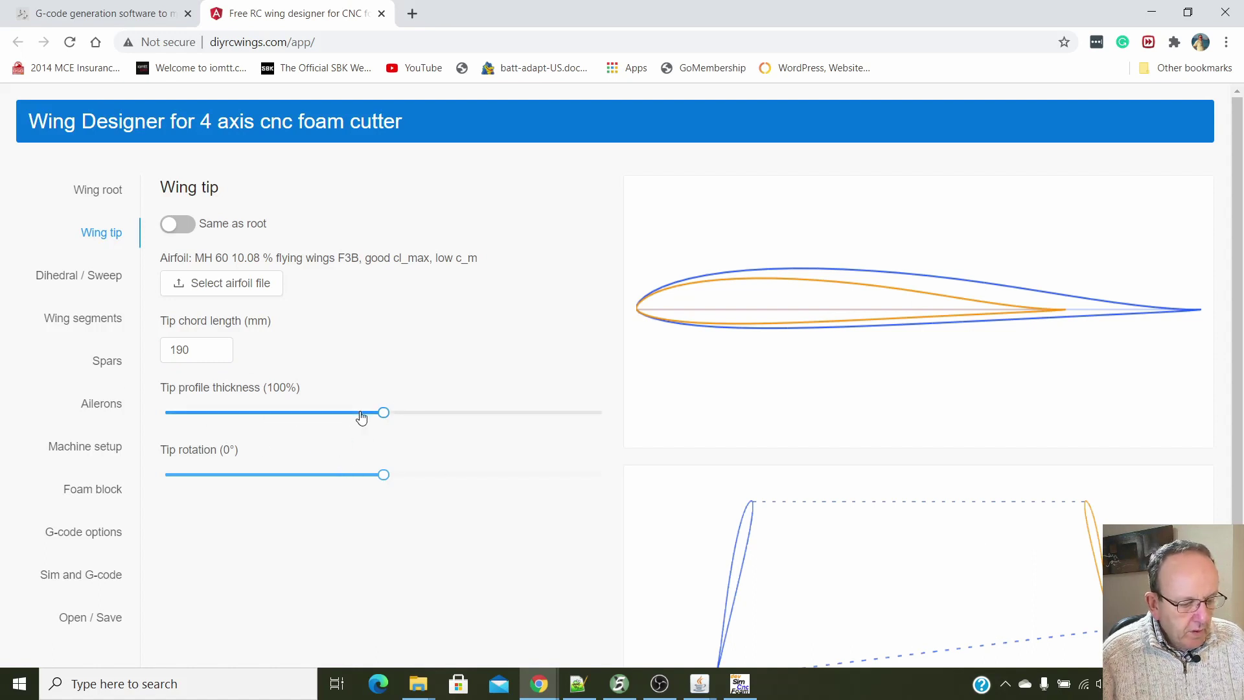
Set the wing tip rotation to -1.5°.
left_click(384, 414)
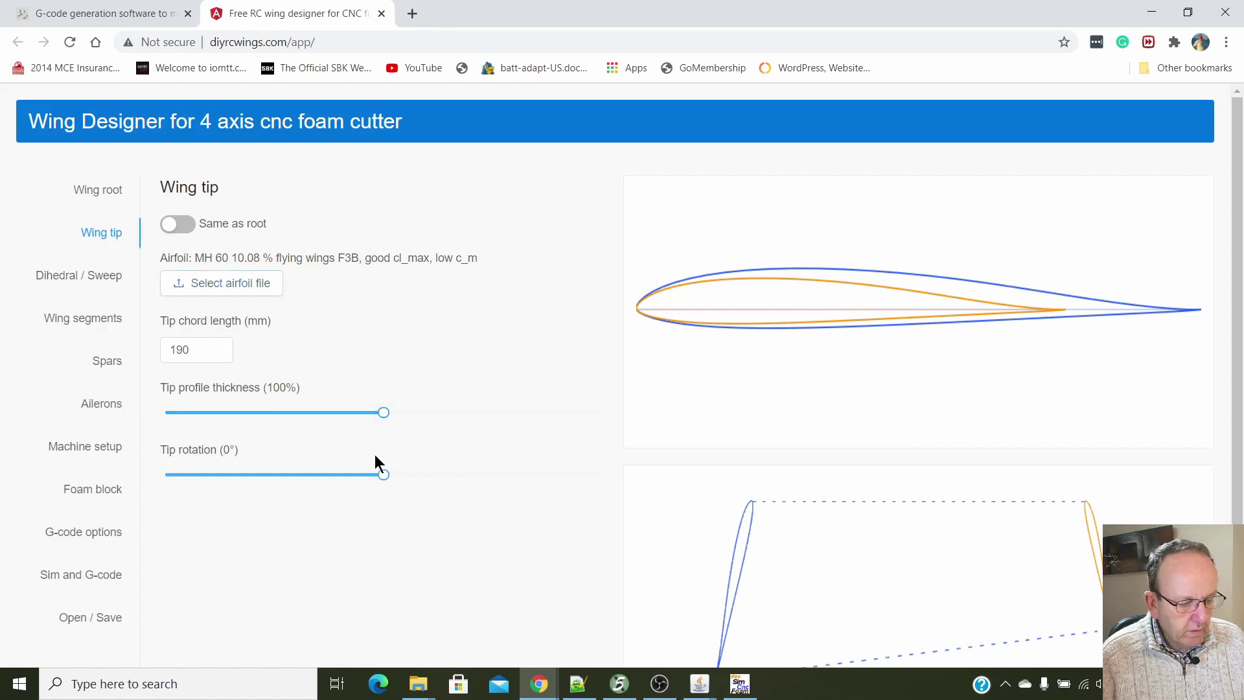
mouse_move(386, 420)
left_mouse_down()
mouse_move(525, 415)
mouse_move(610, 391)
mouse_move(565, 405)
mouse_move(386, 403)
left_mouse_up()
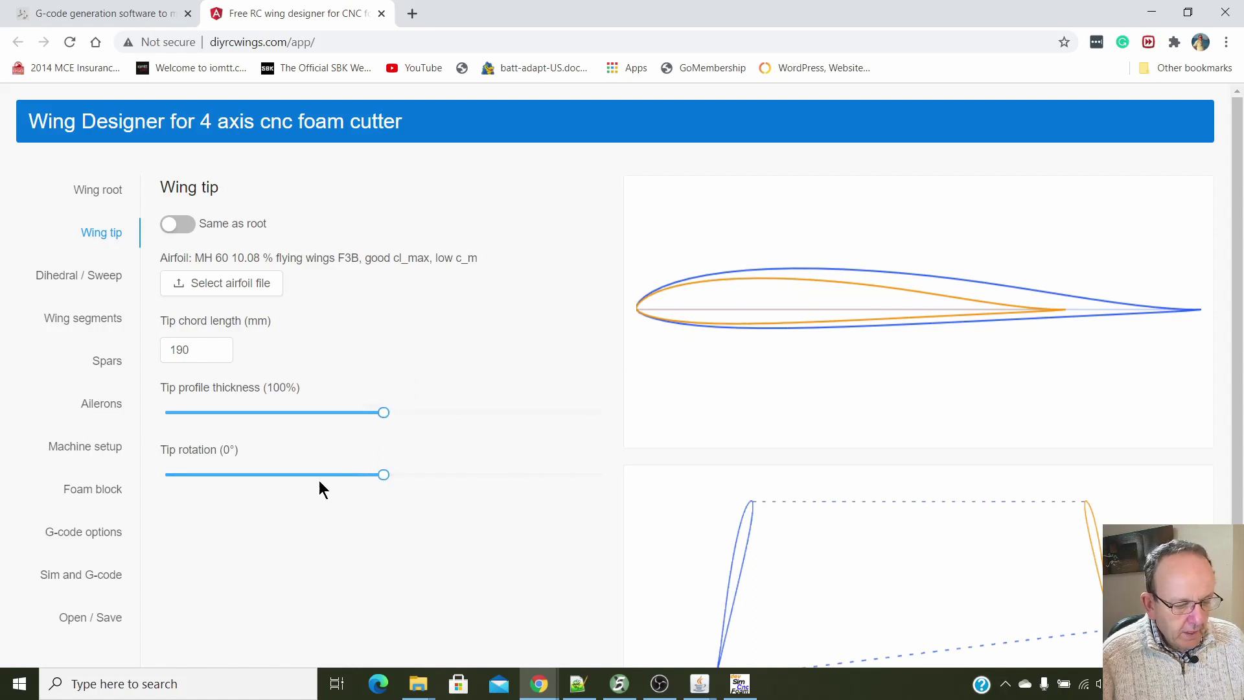
mouse_move(383, 475)
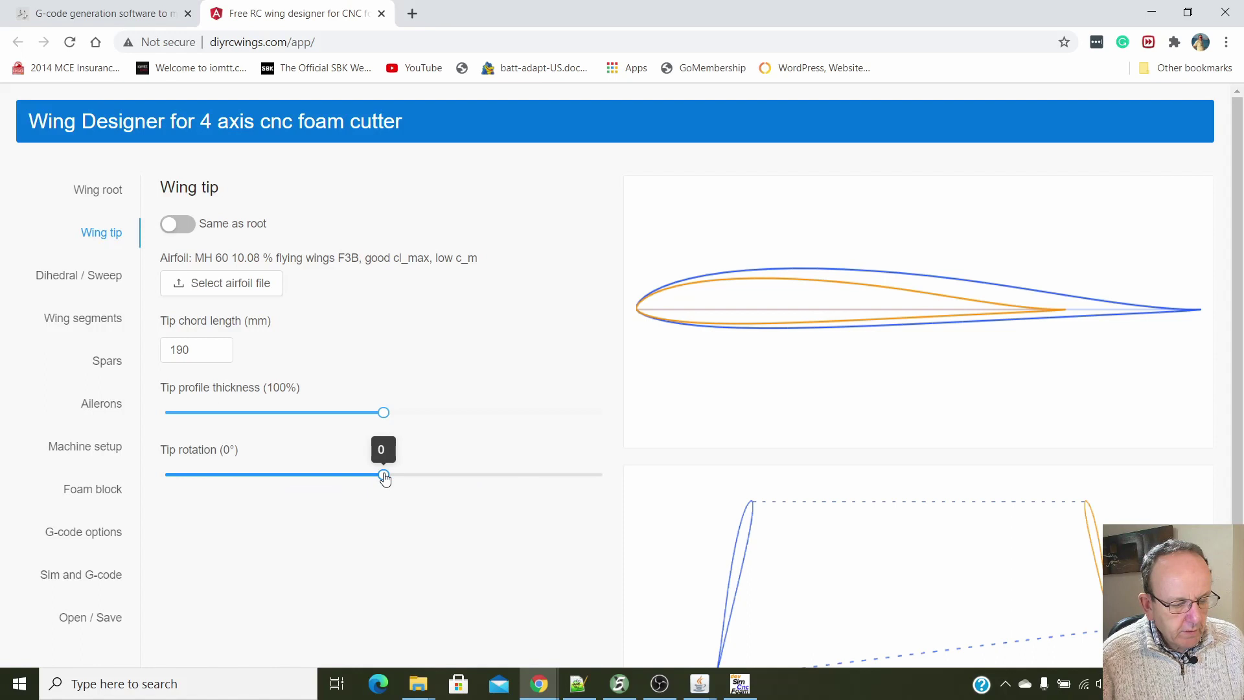
mouse_move(384, 477)
left_mouse_down()
mouse_move(402, 478)
mouse_move(365, 464)
mouse_move(379, 464)
left_mouse_up()
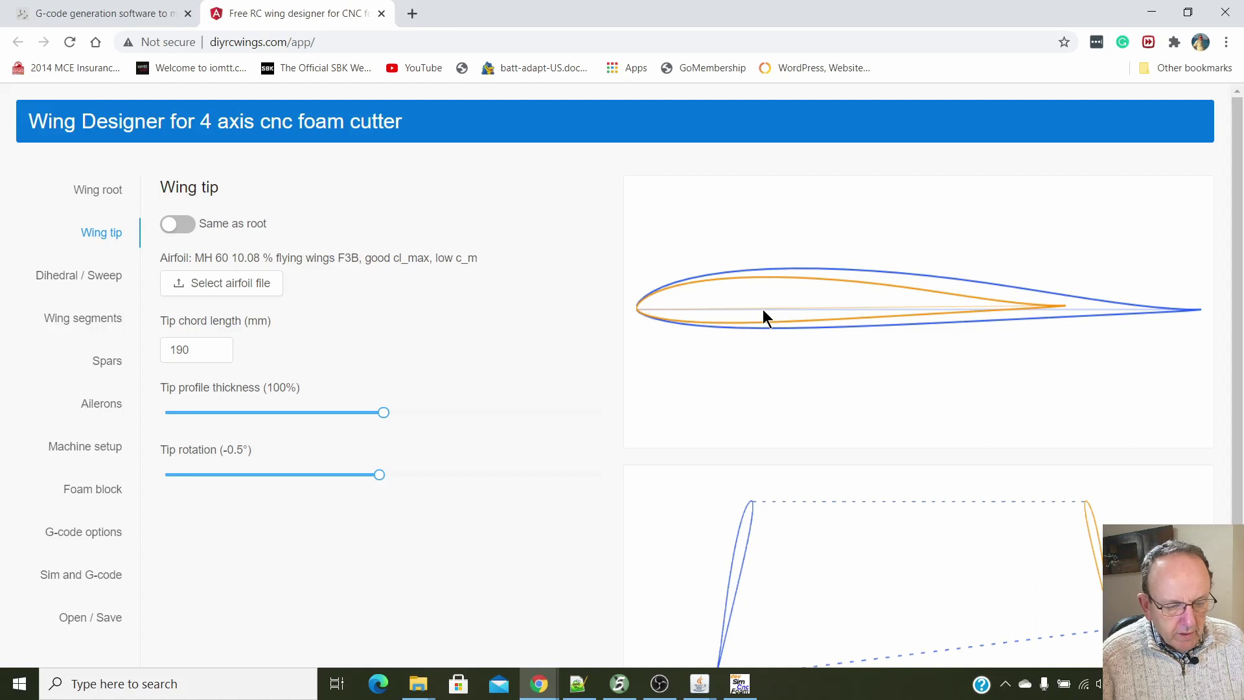
mouse_move(381, 480)
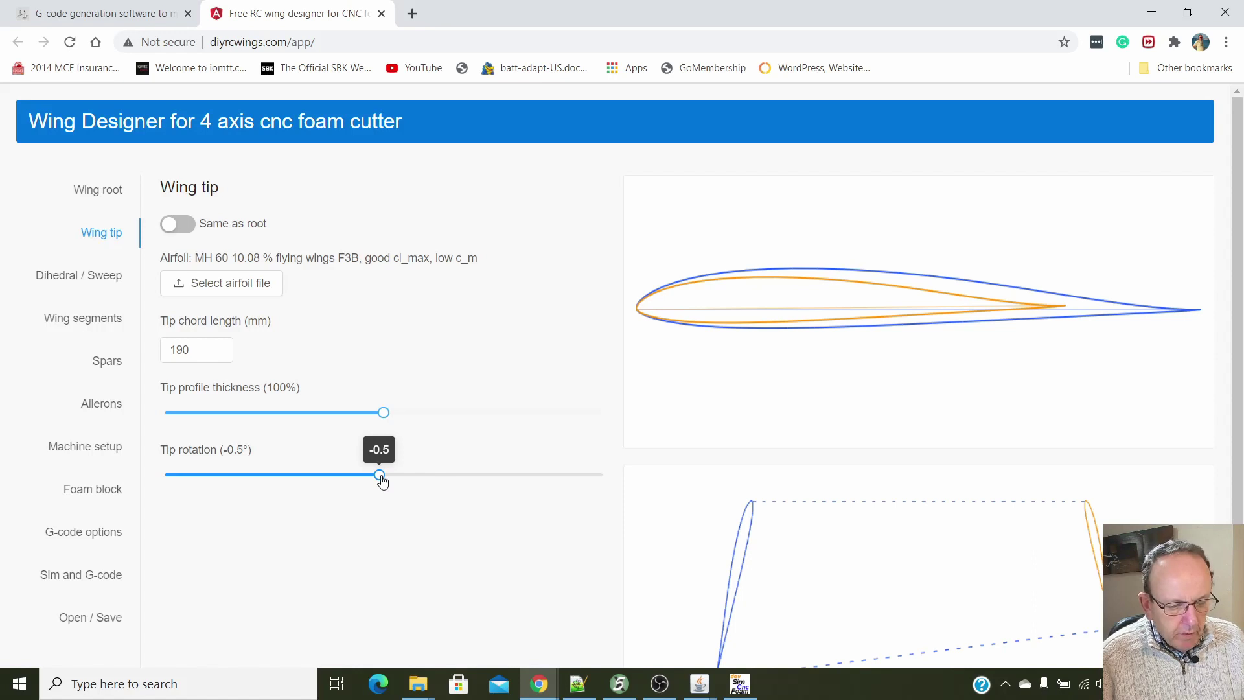
mouse_move(381, 481)
left_mouse_down()
mouse_move(392, 479)
mouse_move(377, 480)
left_mouse_up()
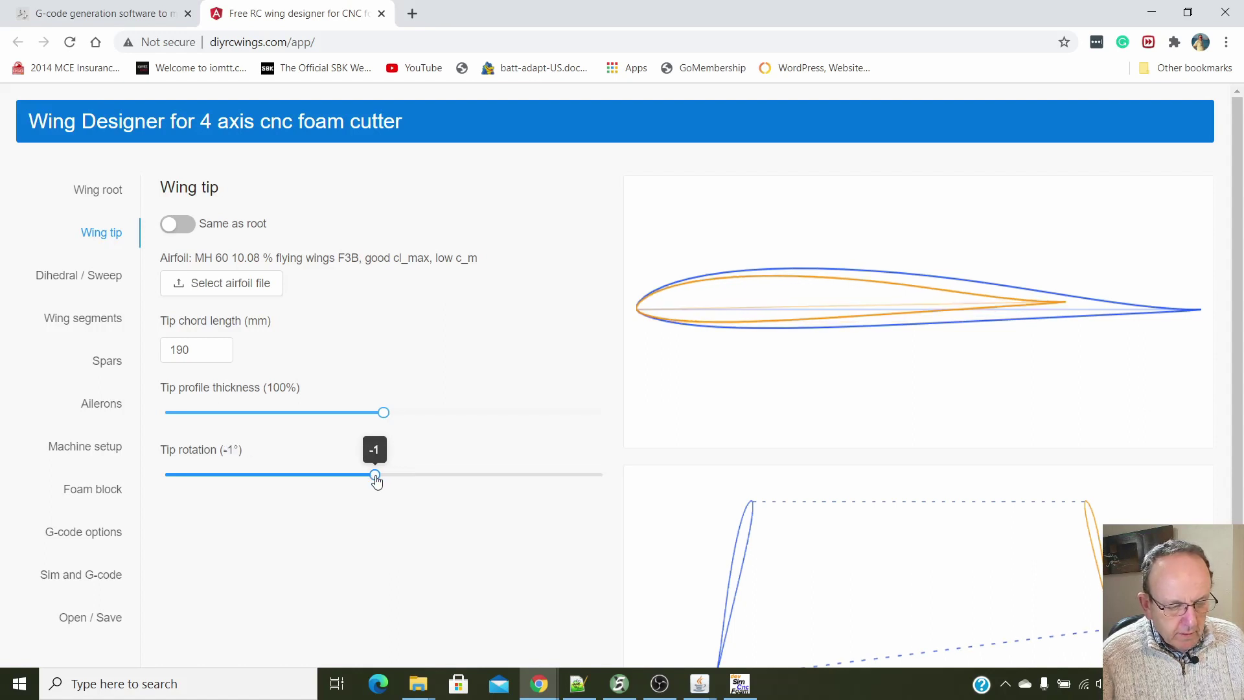
left_click_drag(376, 480, 373, 480)
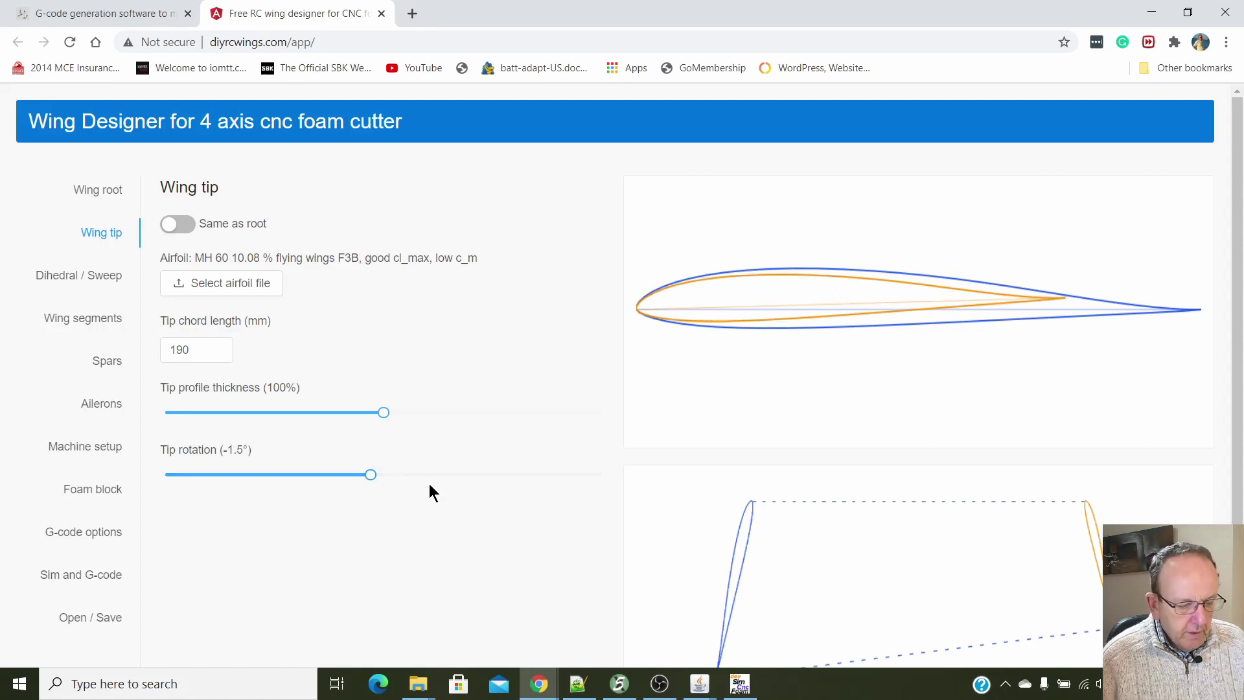
Set the wing's sweep to 26 mm.
scroll(502, 492, "down", 1)
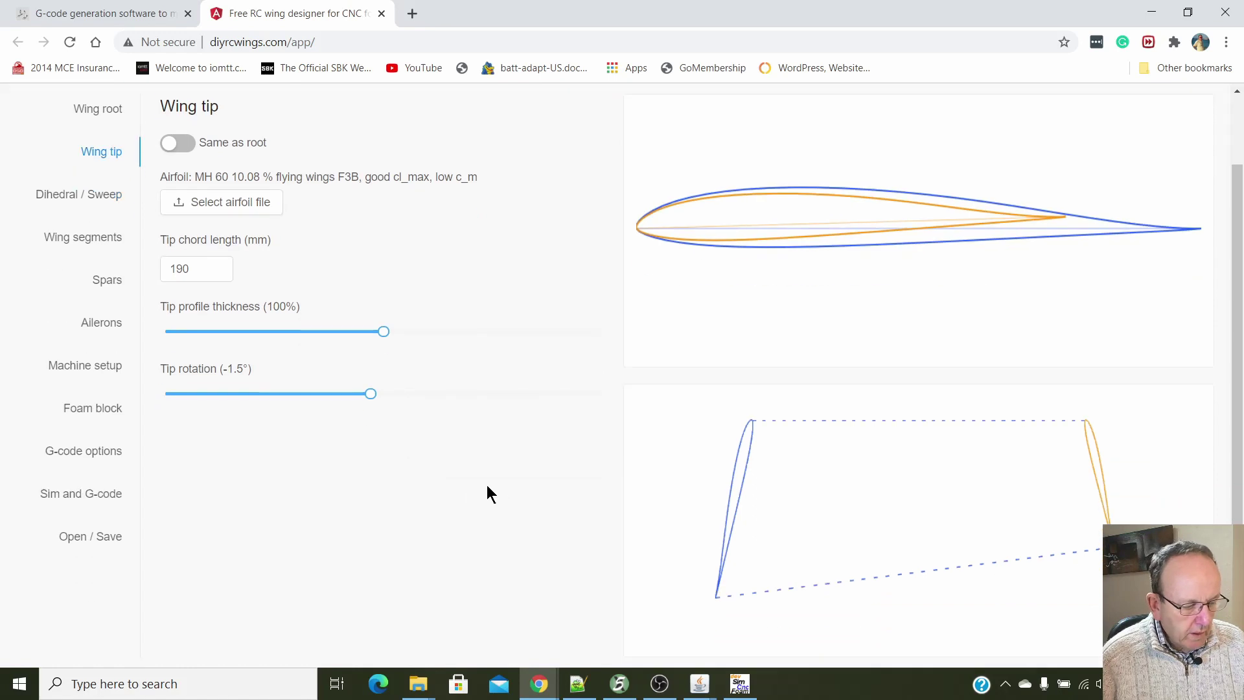
left_click(98, 202)
left_click(202, 172)
left_click(198, 178)
left_click_drag(189, 172, 161, 180)
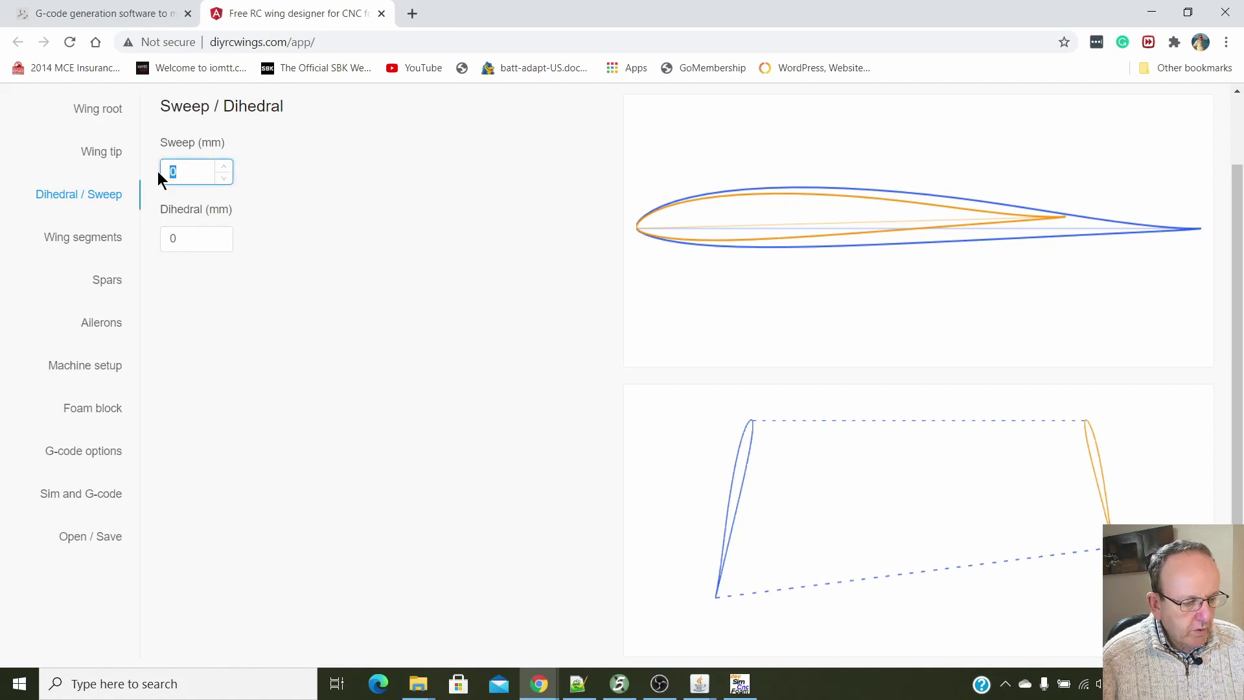
type("26")
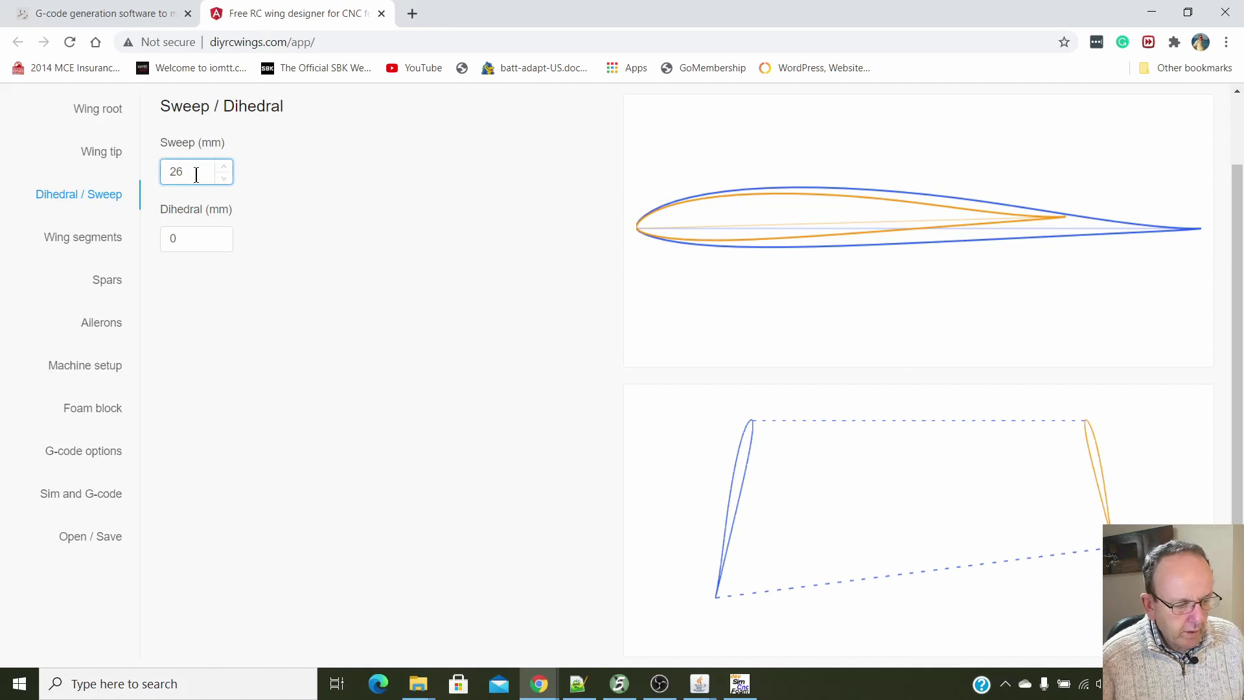
Set the wing's dihedral to 5 mm and rotate the 3D preview to check the wing from the tip side.
left_click(199, 227)
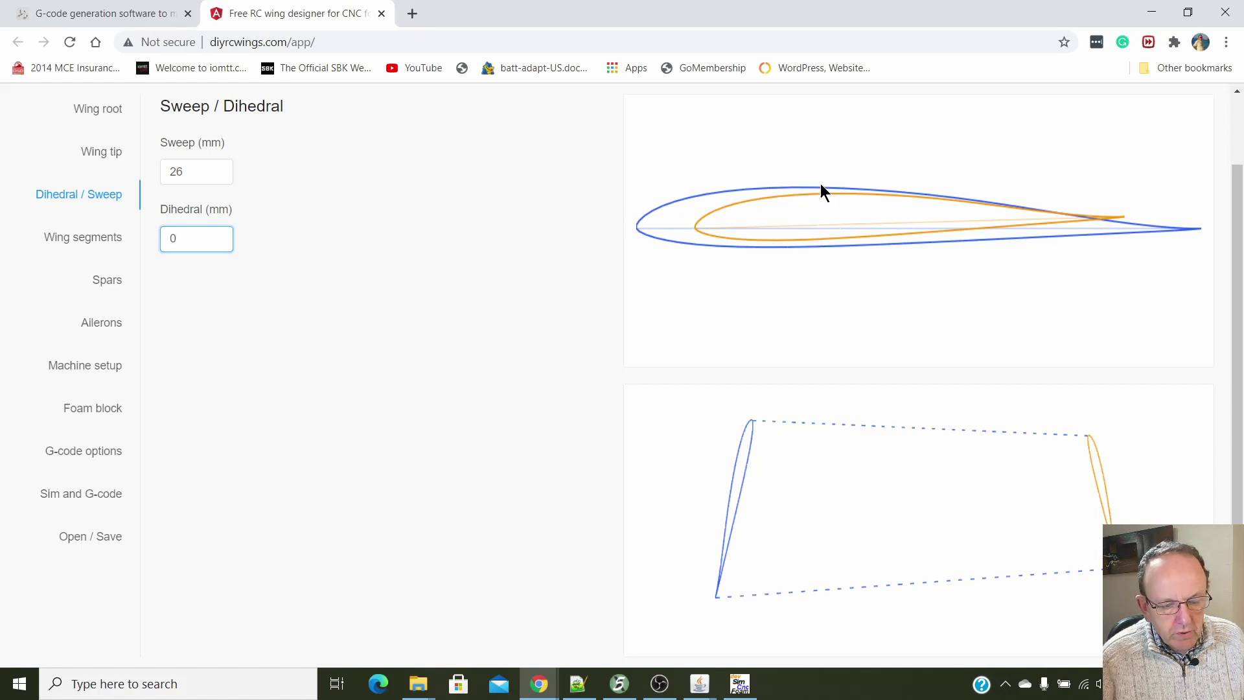
double_click(166, 241)
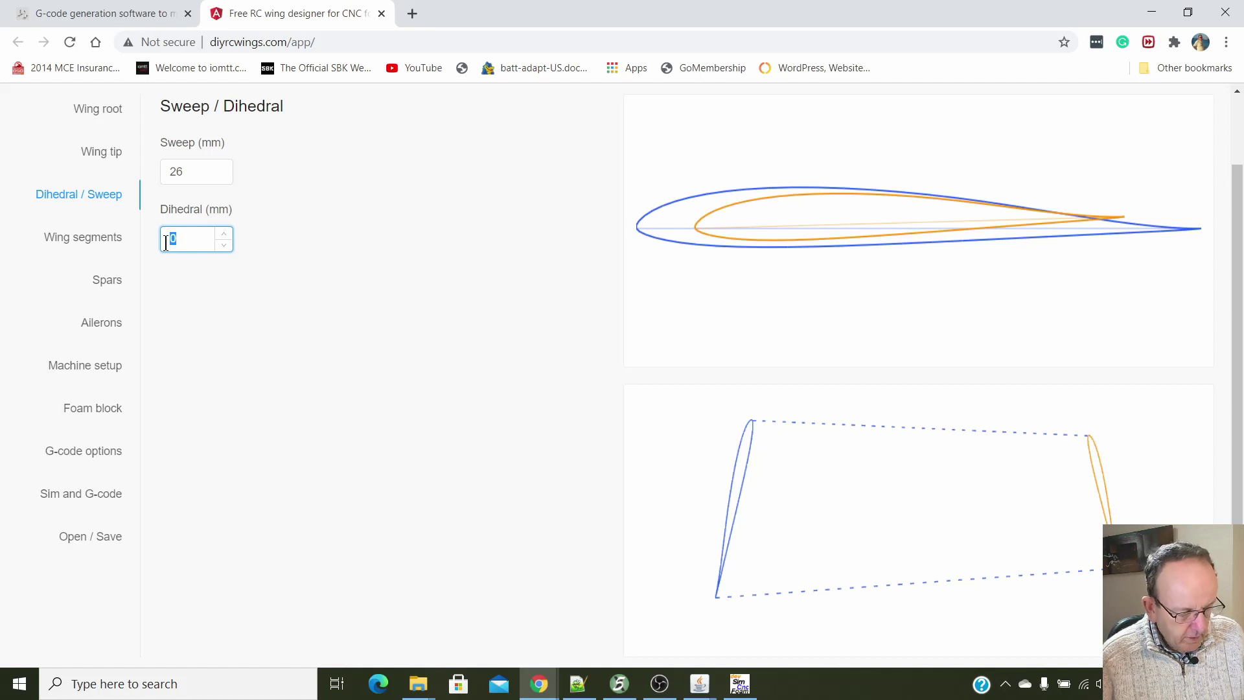
type("5")
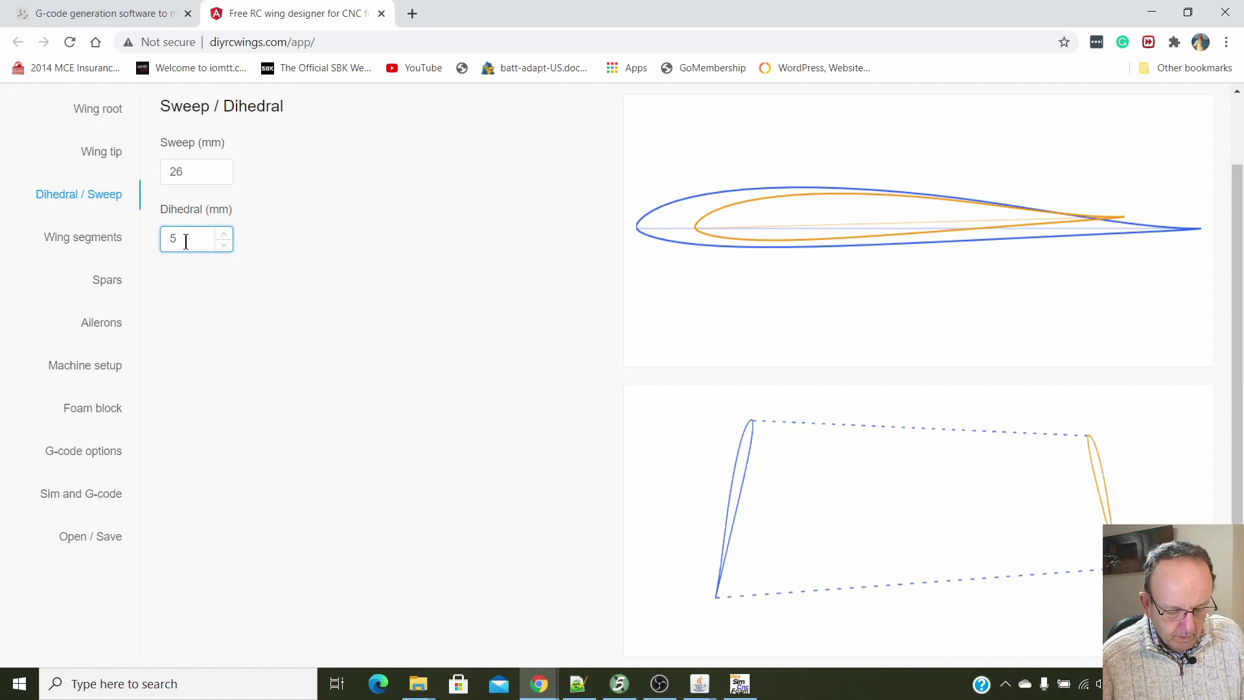
left_click(204, 171)
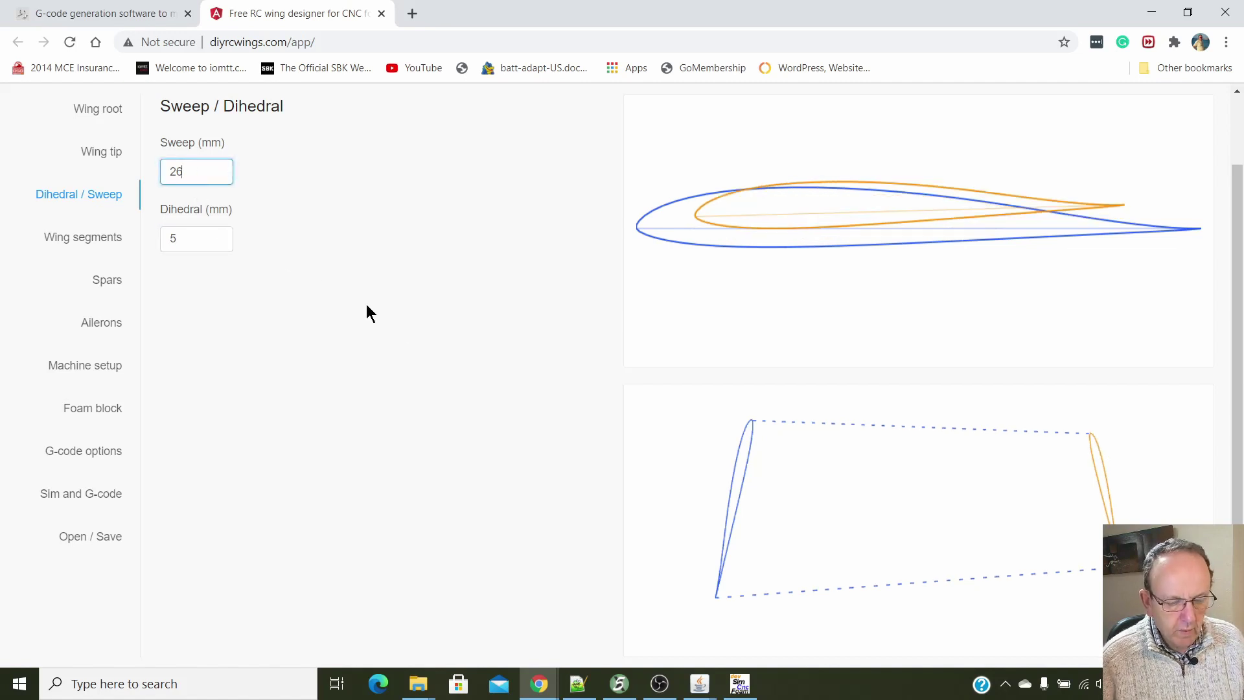
left_click(747, 386)
left_click_drag(834, 491, 958, 473)
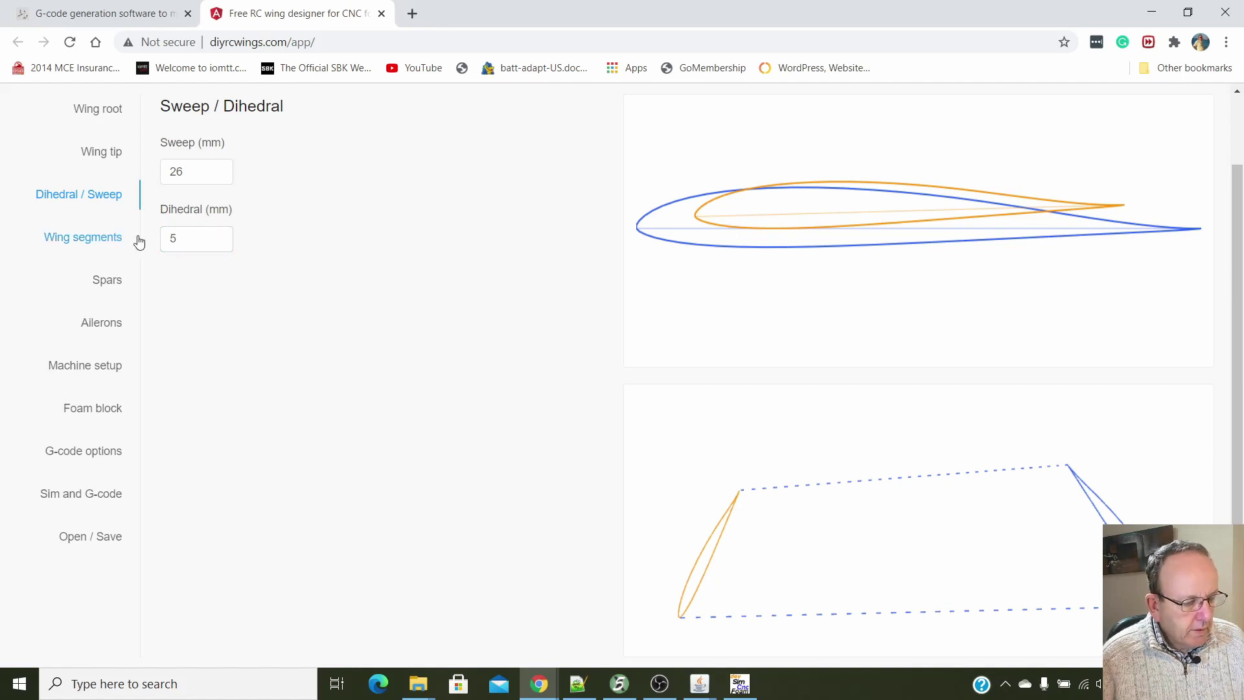
Check the wing segments and add a spar with a diameter of 3 mm.
left_click(99, 244)
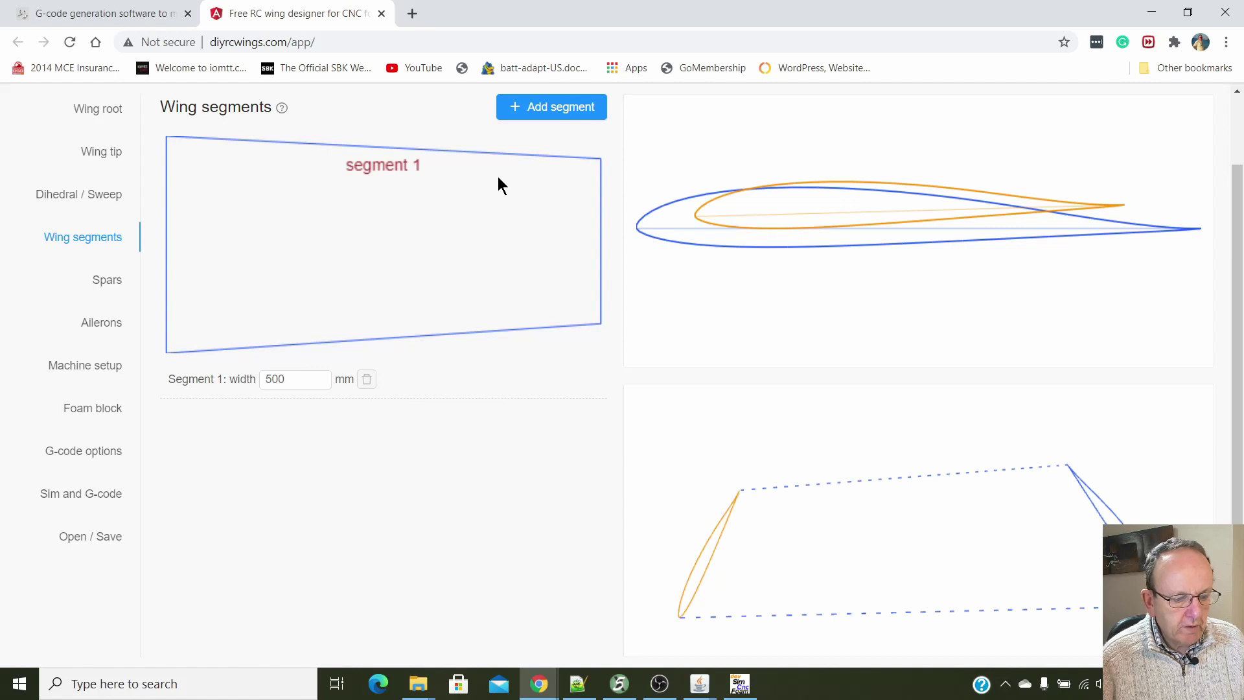
left_click(108, 285)
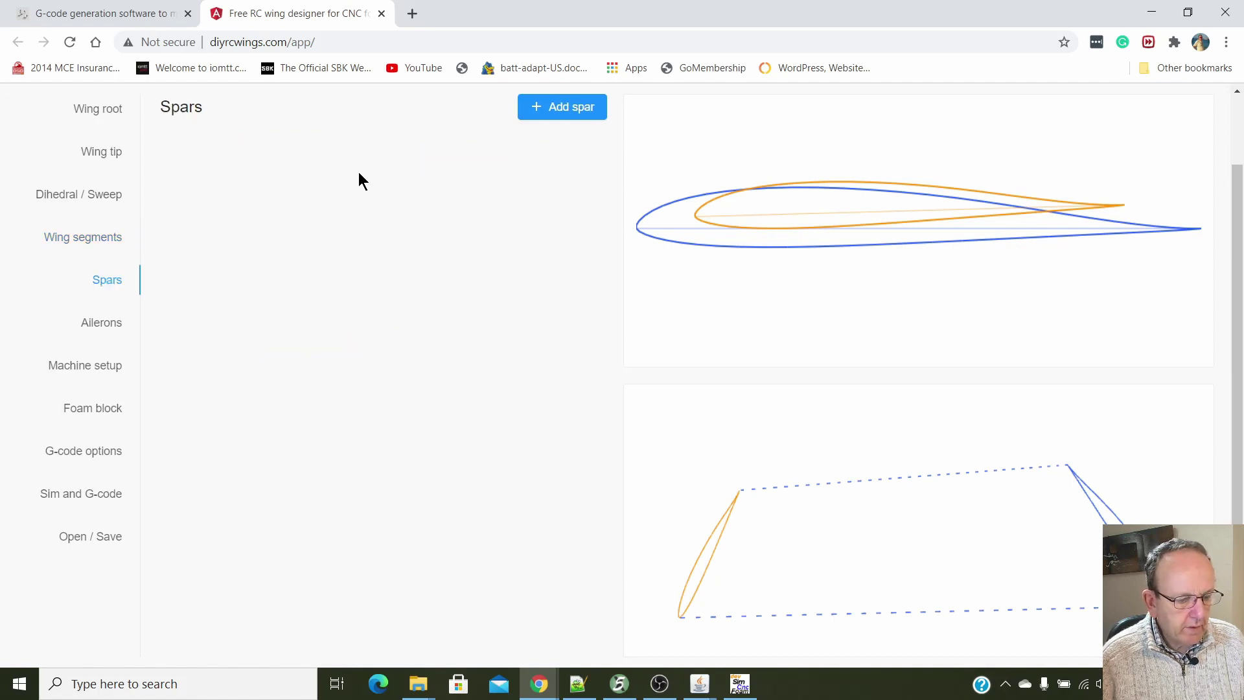
left_click(554, 107)
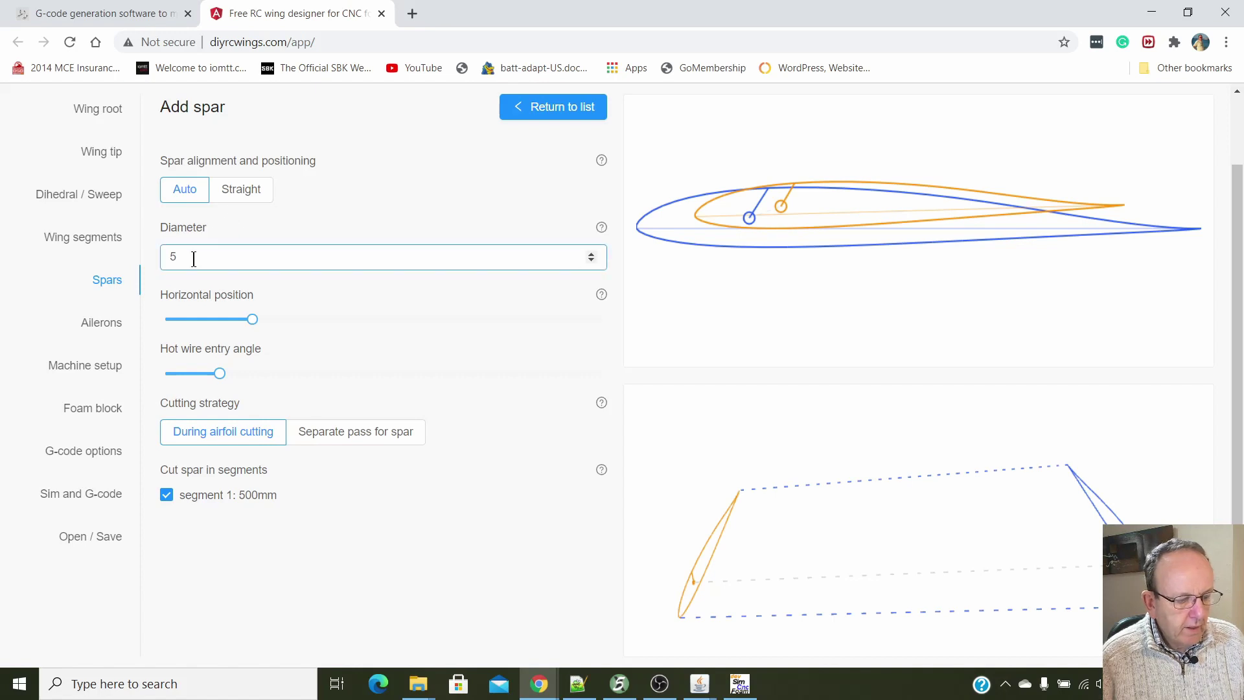
left_click_drag(193, 259, 162, 257)
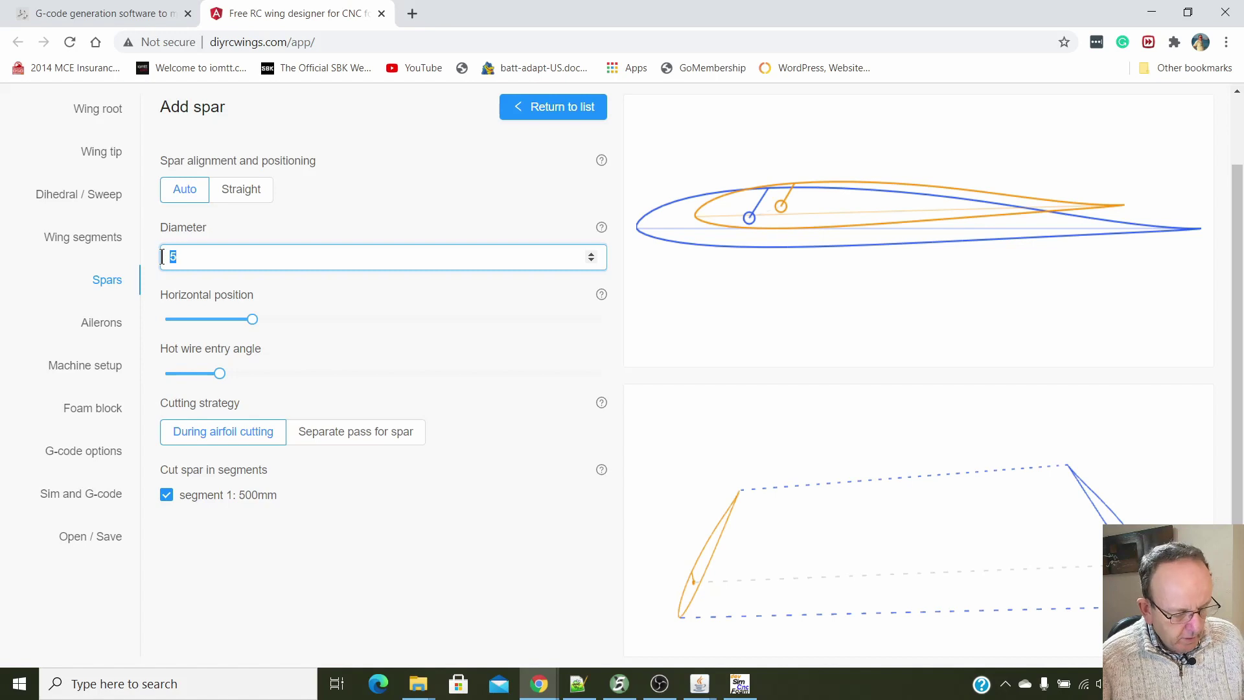
type("3")
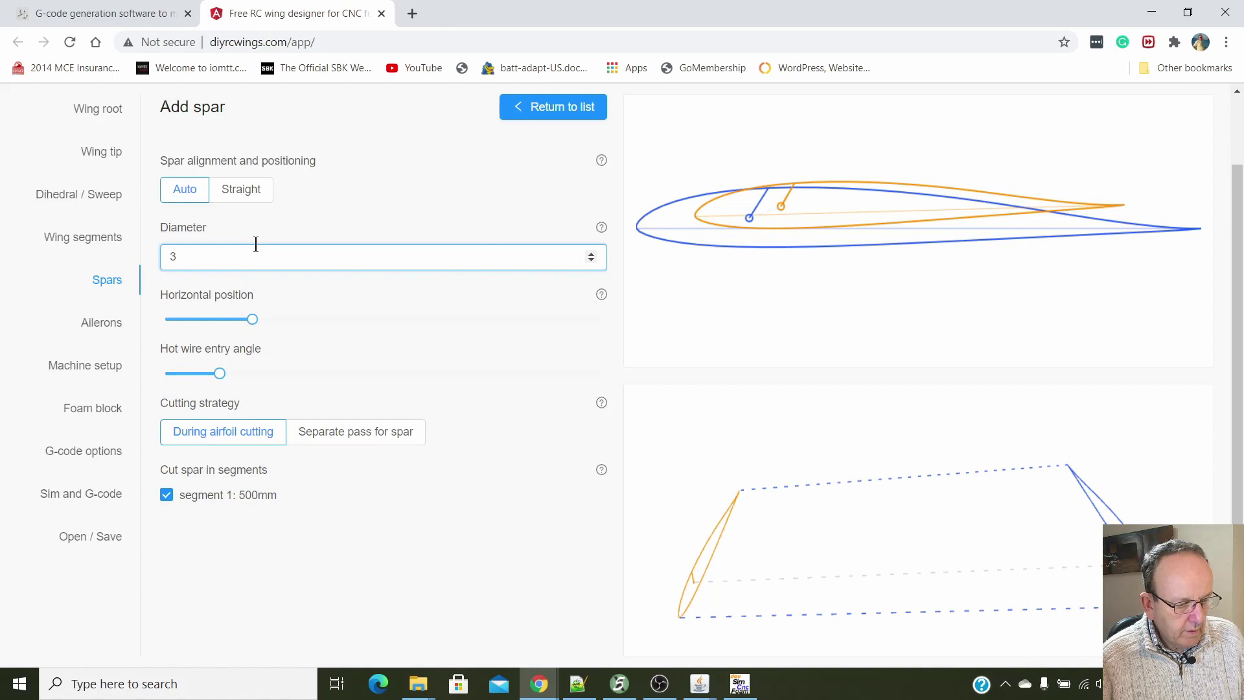
left_click(310, 285)
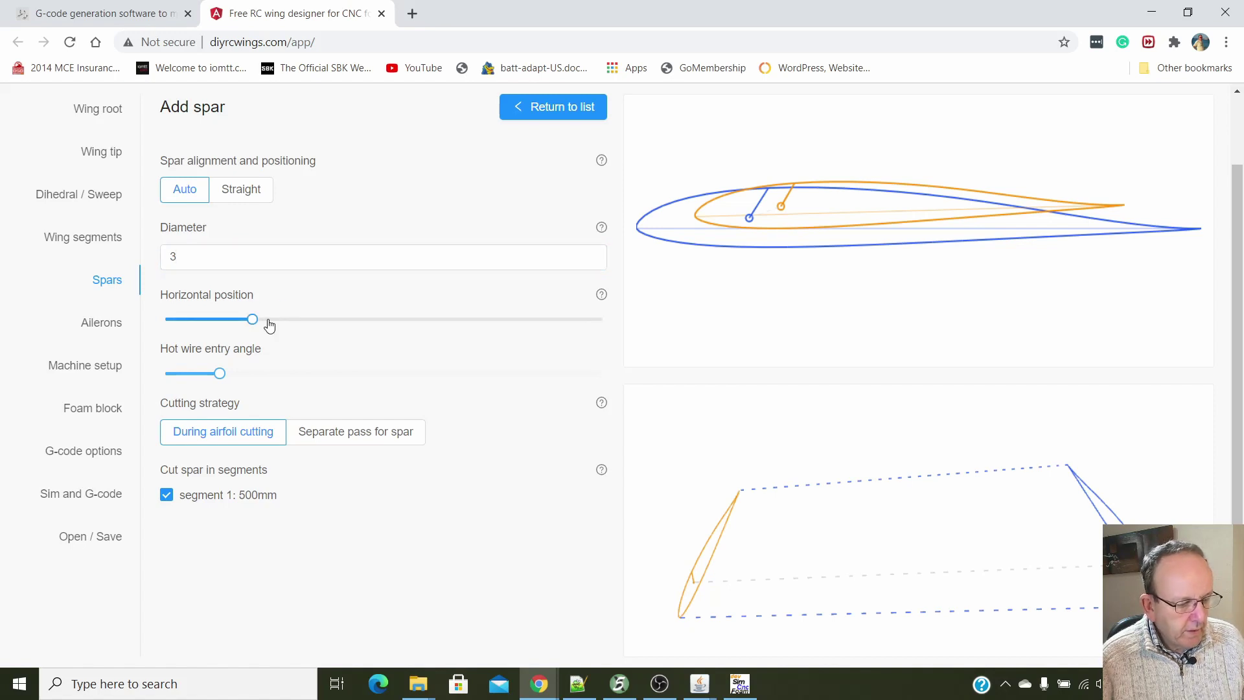
Shift the spar slightly rearward and change the hot wire entry angle so the wire enters from the airfoil's underside.
mouse_move(253, 321)
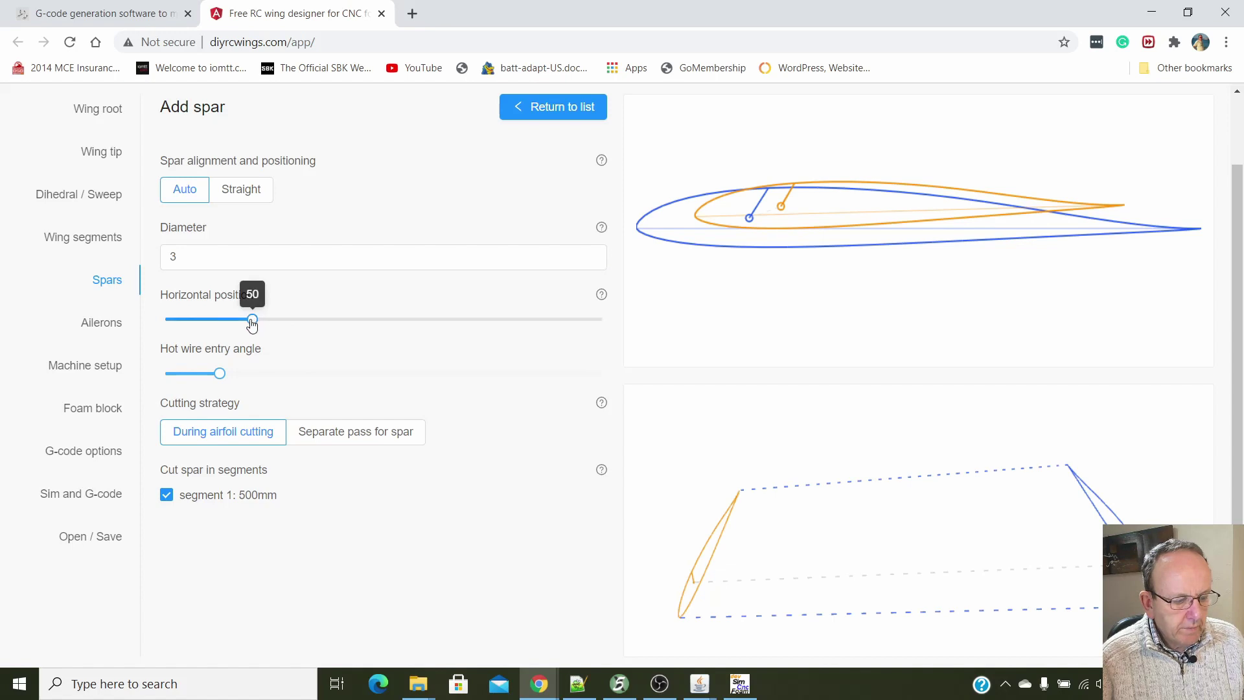
mouse_move(252, 322)
left_mouse_down()
mouse_move(297, 327)
mouse_move(269, 326)
left_mouse_up()
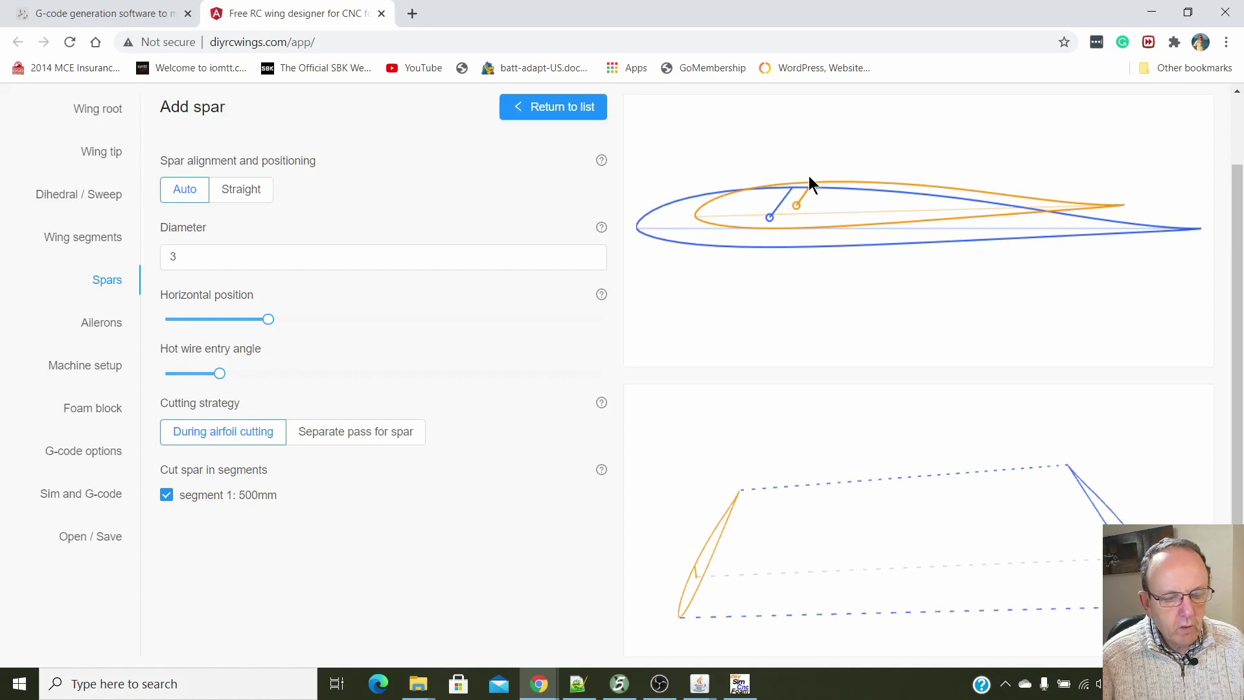
mouse_move(220, 374)
left_click_drag(220, 375, 383, 376)
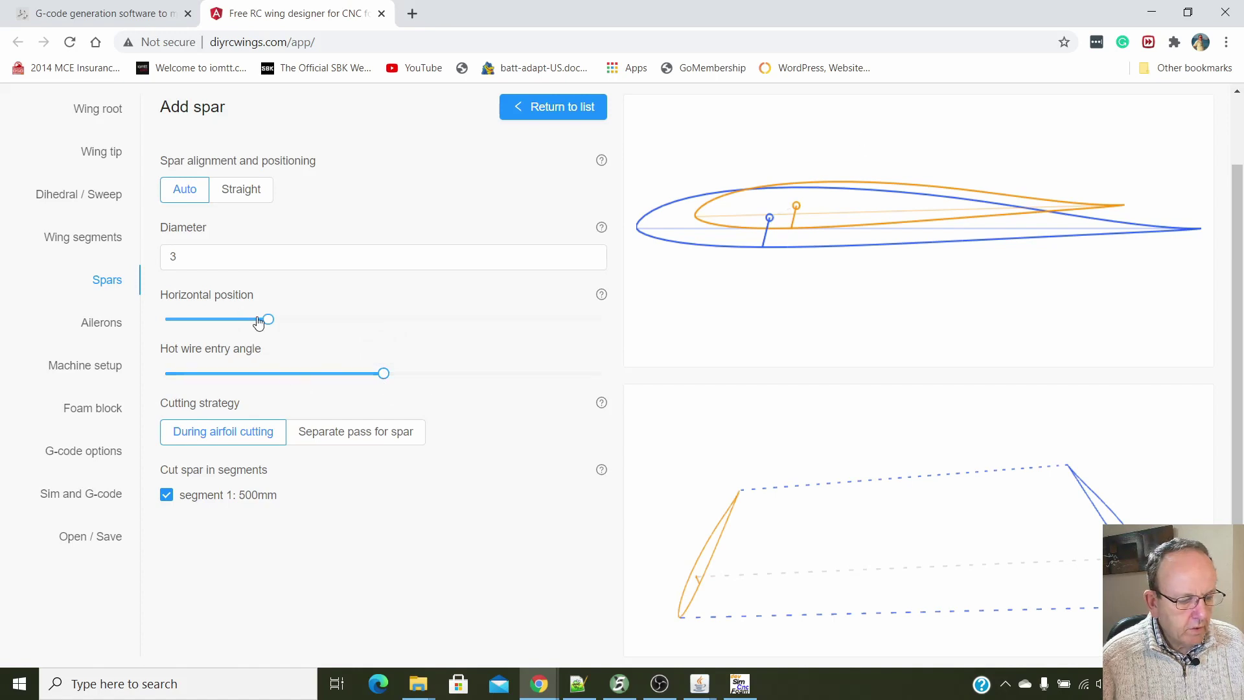
mouse_move(268, 320)
left_mouse_down()
mouse_move(283, 326)
mouse_move(268, 324)
left_mouse_up()
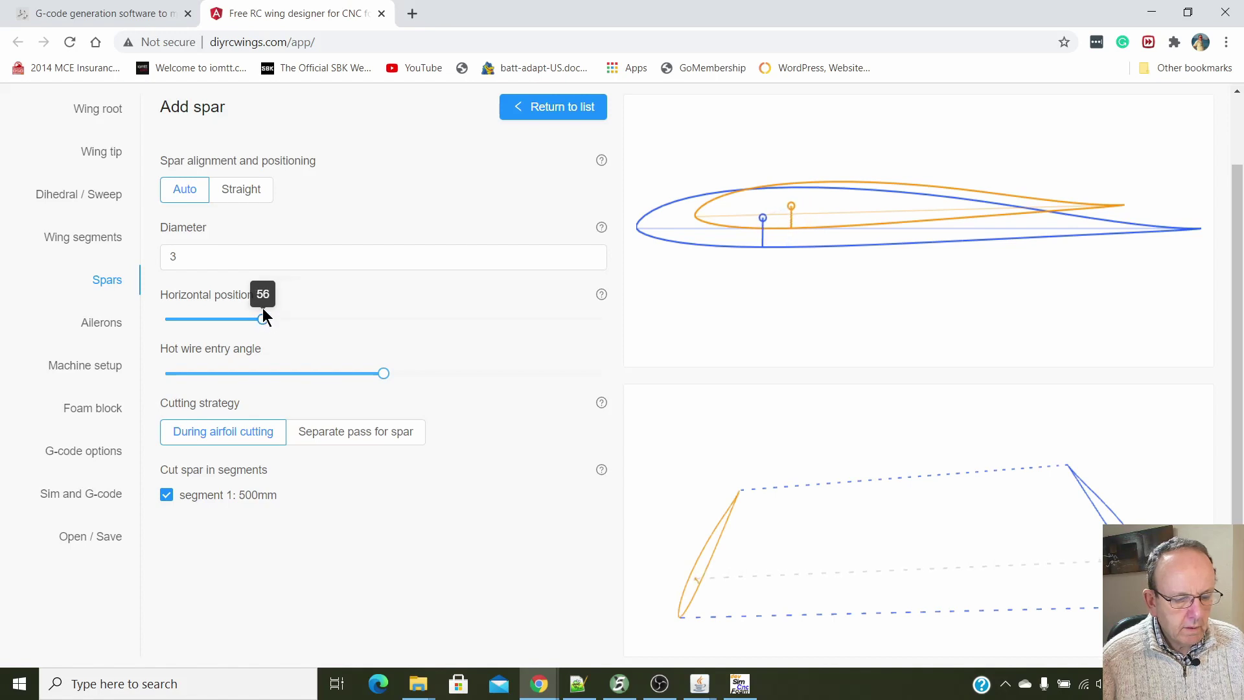
left_click_drag(266, 309, 264, 307)
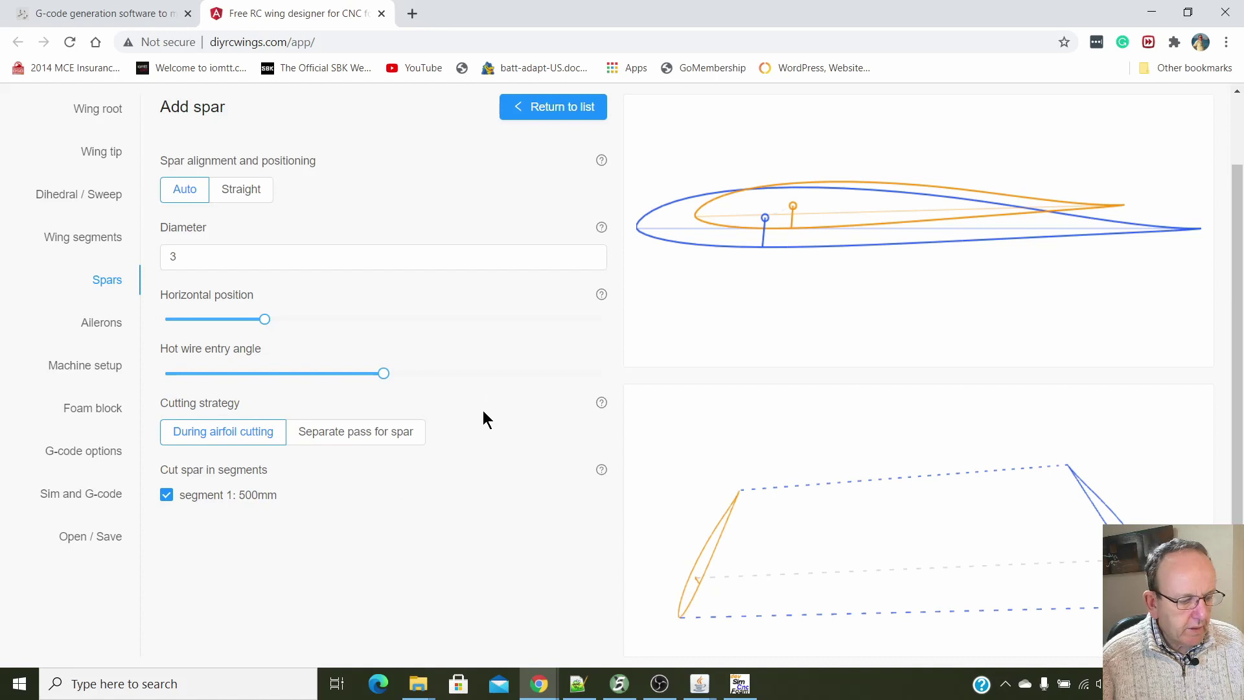
Add an aileron control surface to the wing and inspect its hinge cutout near the trailing edge.
left_click(99, 321)
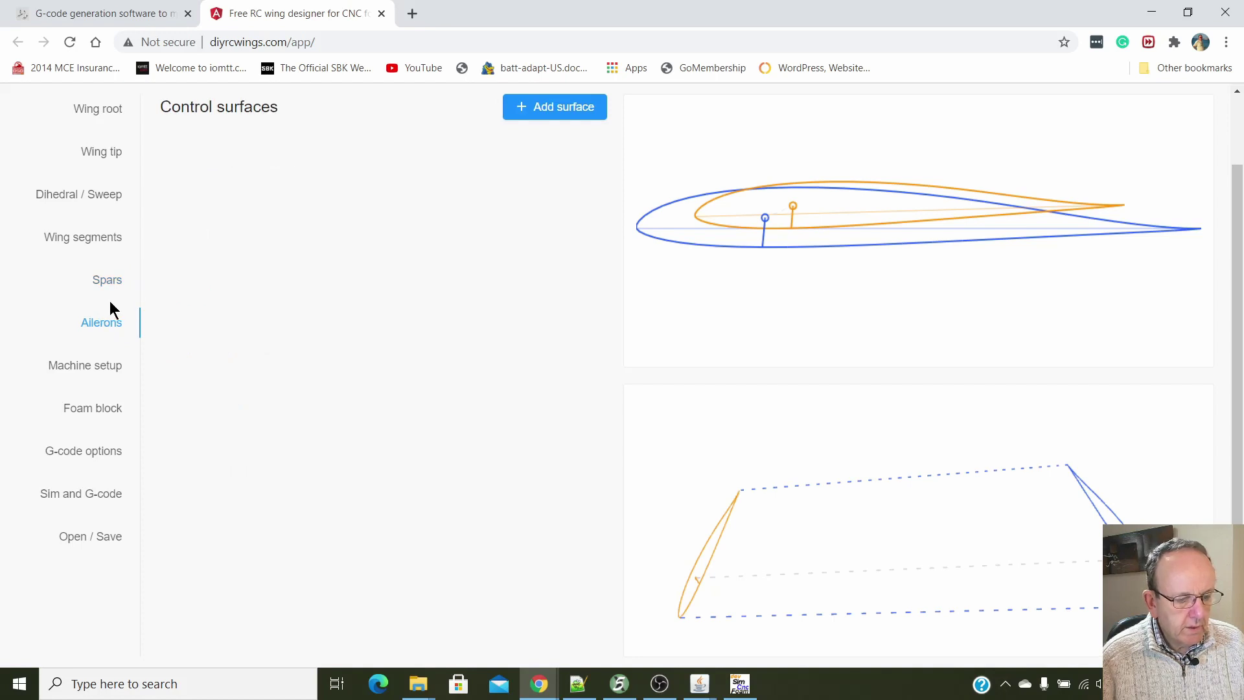
left_click(567, 112)
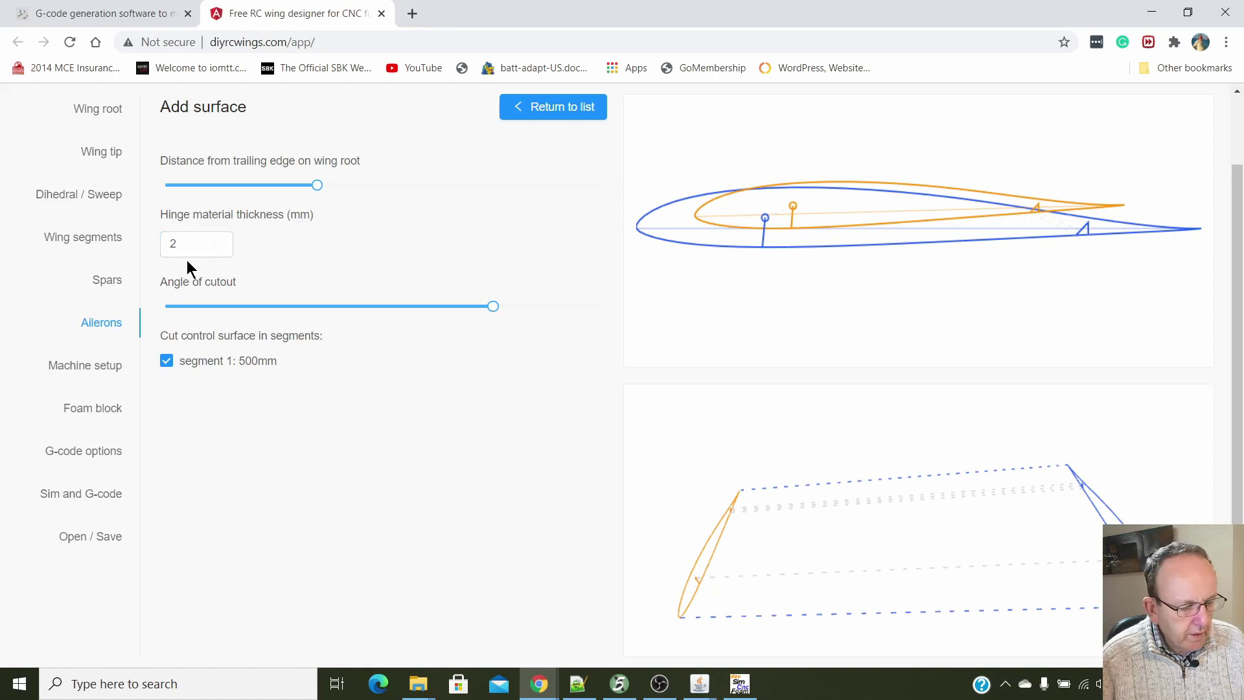
scroll(1091, 230, "up", 2)
scroll(1091, 231, "down", 2)
middle_click(1100, 241)
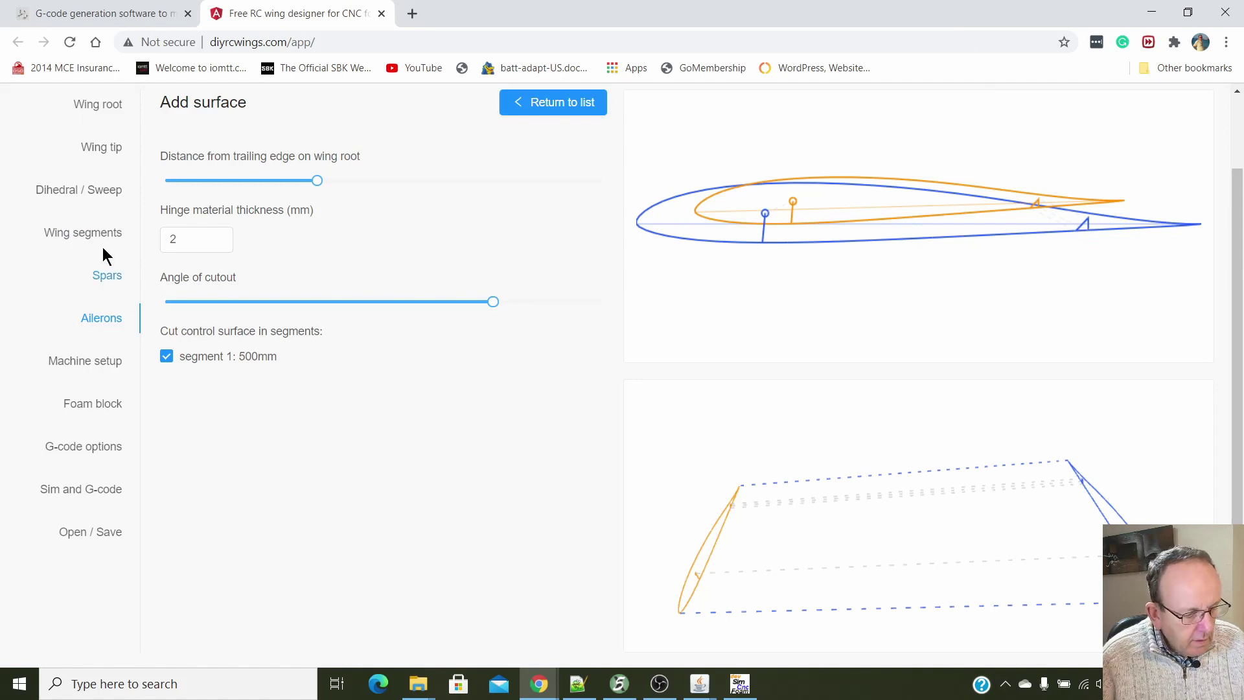
Set the aileron's distance from the trailing edge on the wing root to 56.
mouse_move(493, 304)
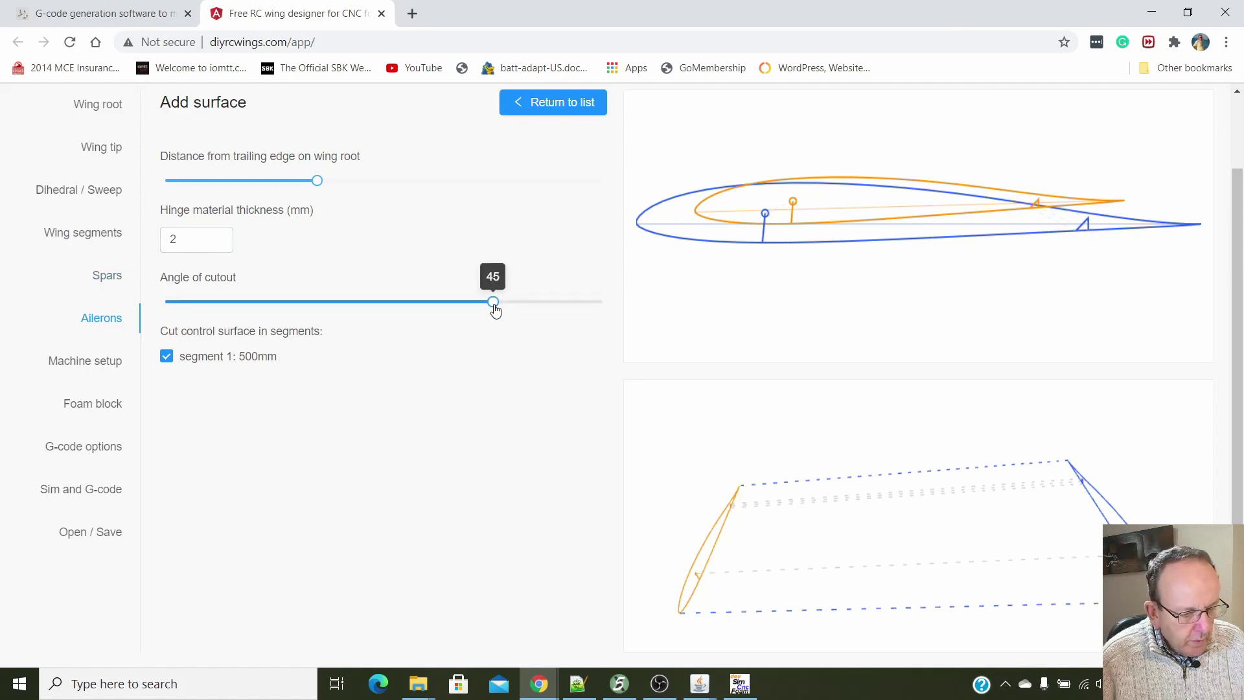
left_click(314, 182)
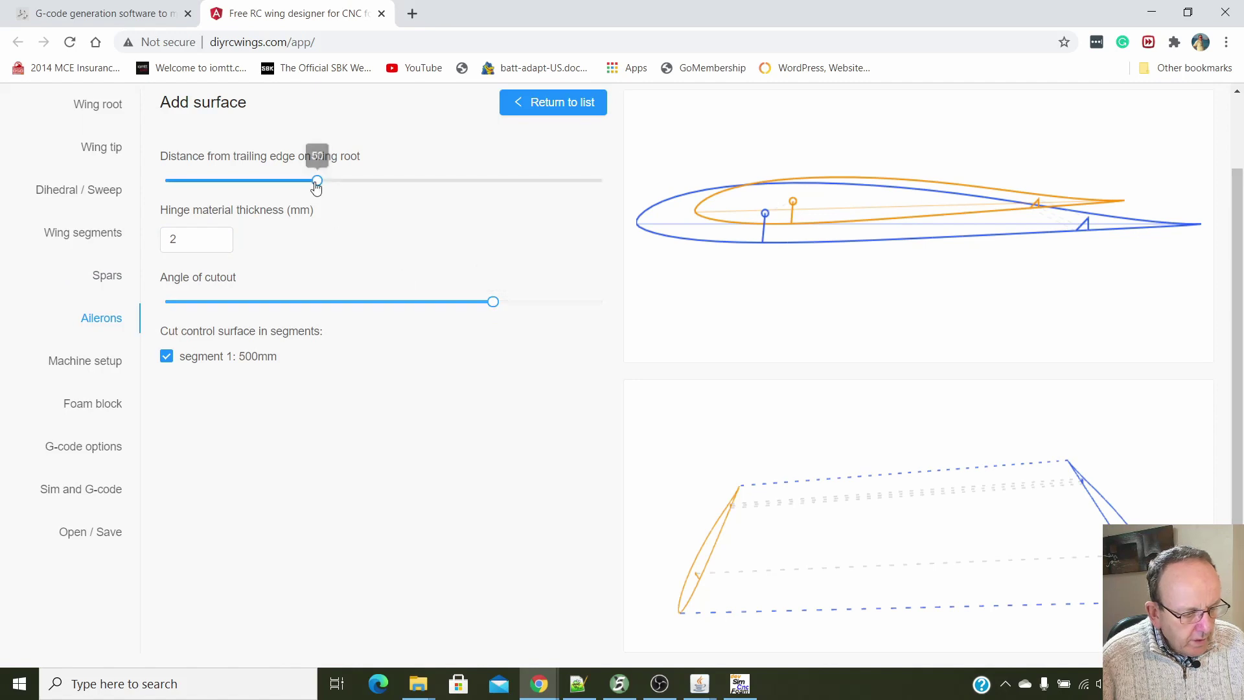
mouse_move(316, 187)
left_mouse_down()
mouse_move(334, 191)
mouse_move(322, 190)
left_mouse_up()
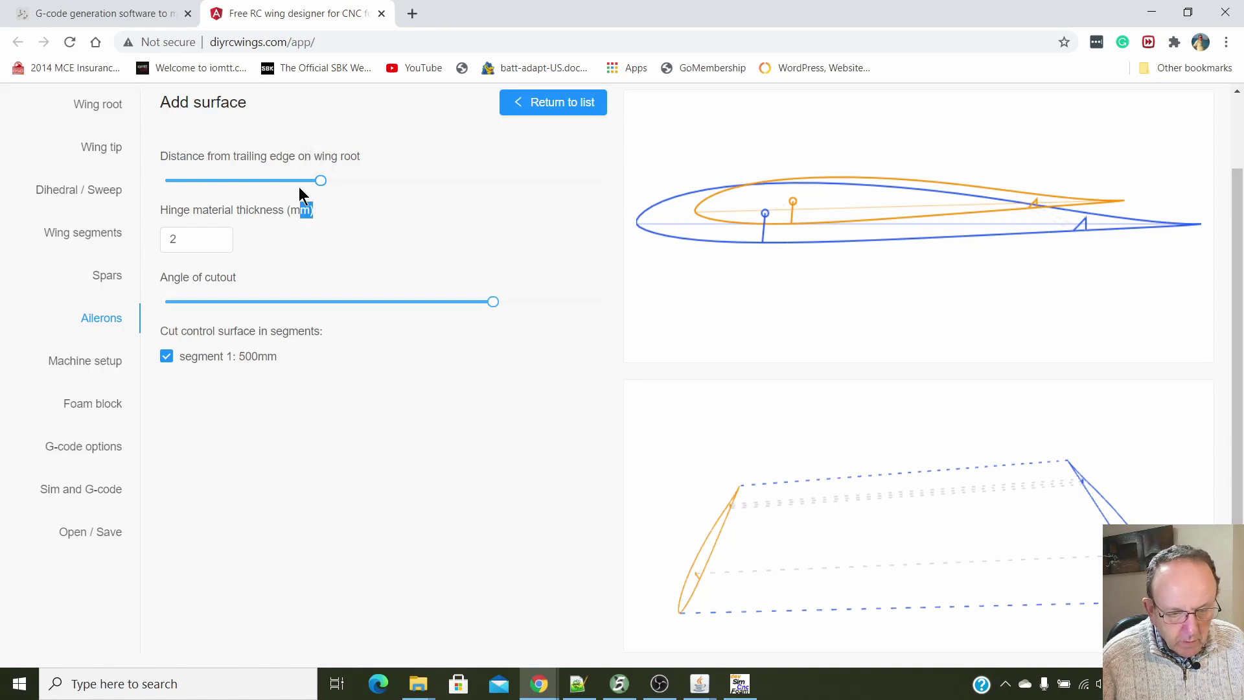
left_click_drag(300, 195, 341, 174)
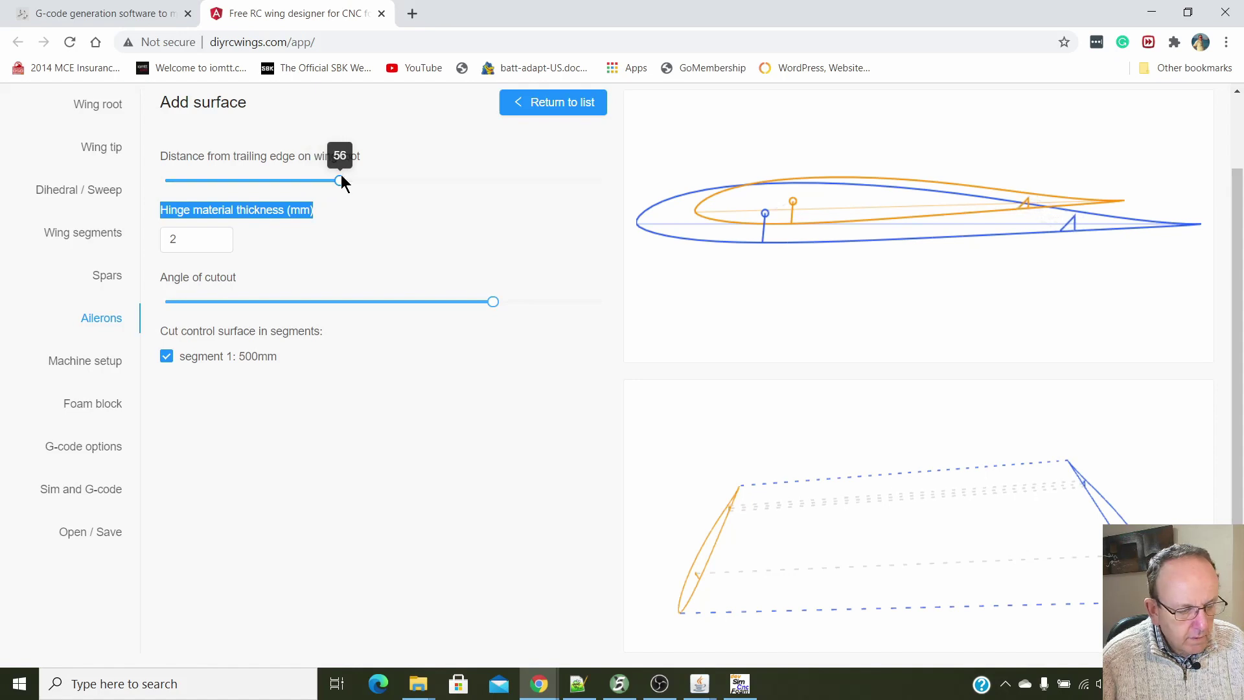
Set the aileron's hinge material thickness to 3 mm and increase its angle of cutout.
left_click(253, 233)
left_click(203, 242)
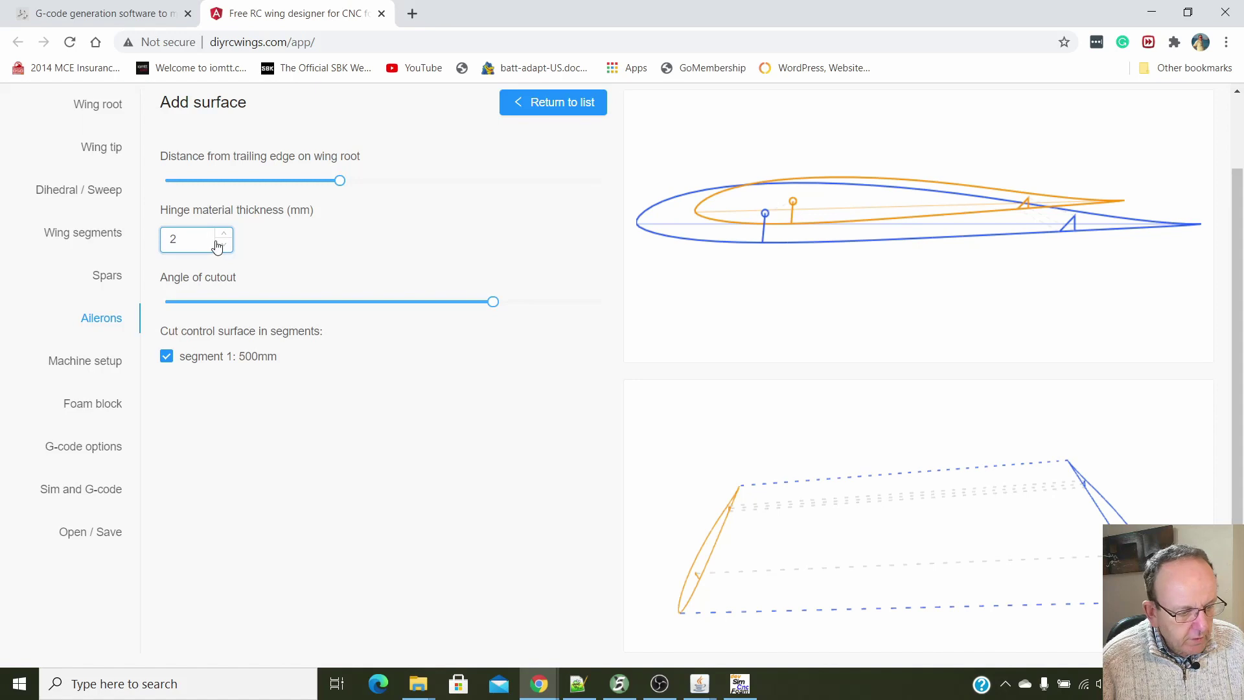
left_click(222, 237)
left_click(223, 236)
left_click(222, 237)
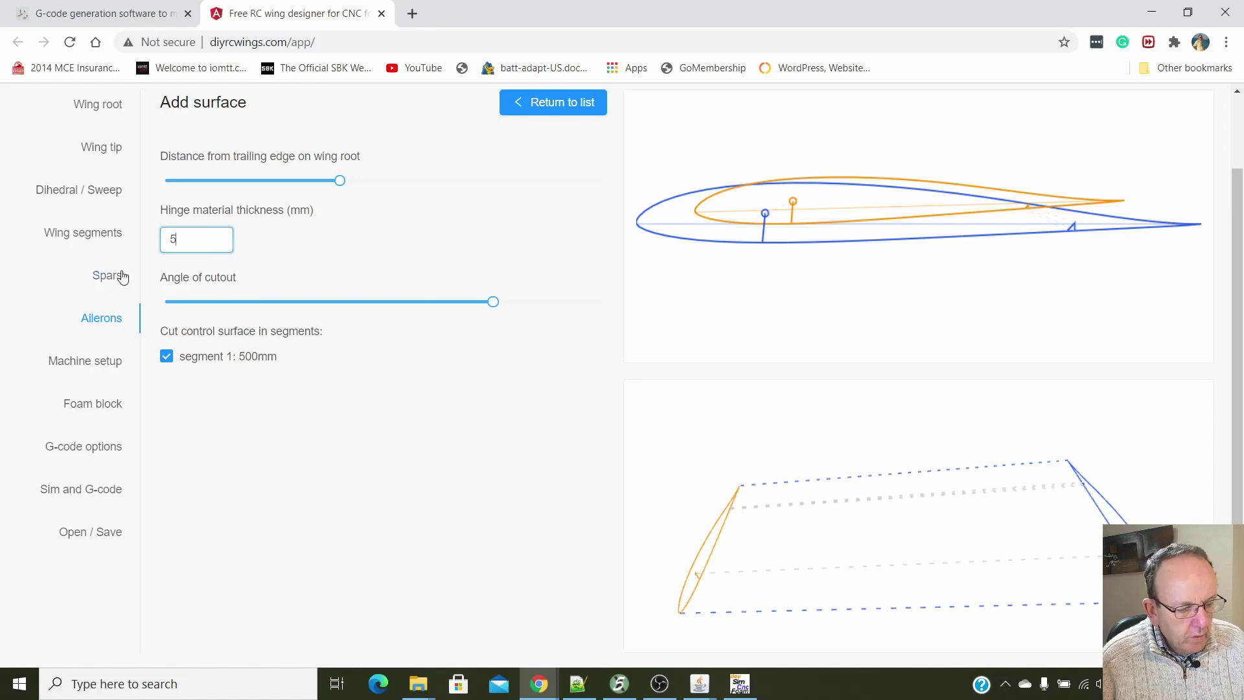
left_click(224, 246)
left_click(224, 245)
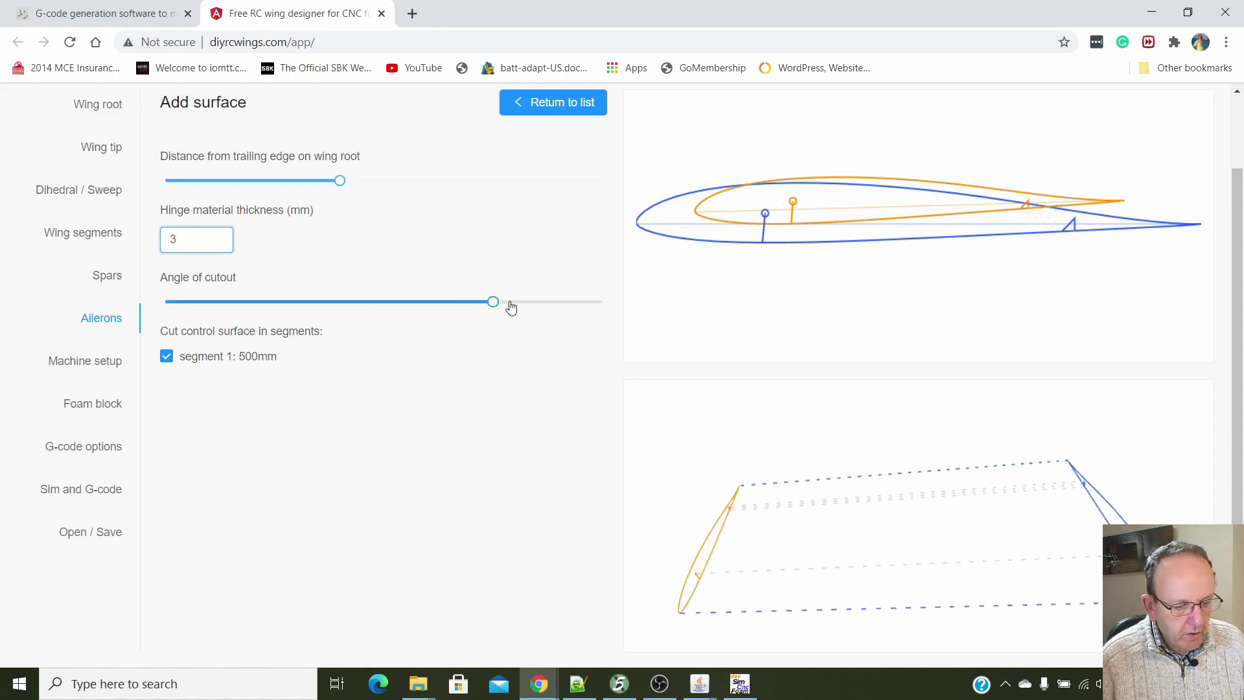
mouse_move(489, 307)
left_click_drag(487, 309, 578, 292)
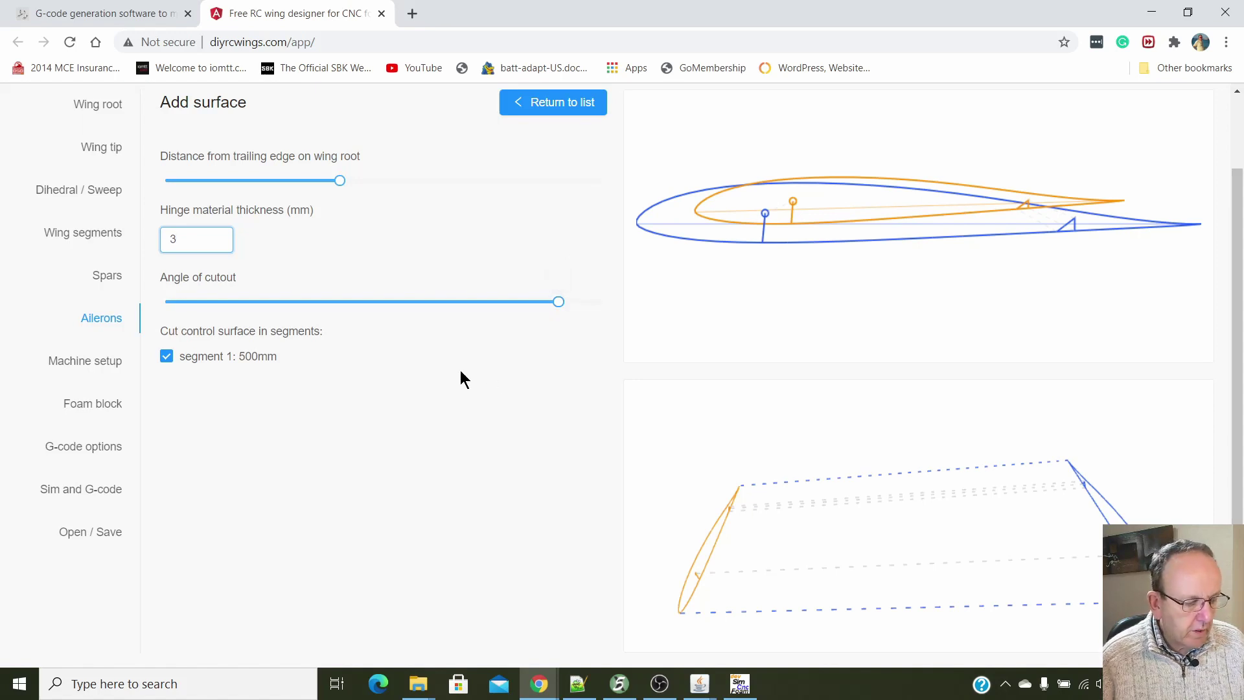
Set the foam cutter's Y axis length to 330 mm in the machine setup.
left_click(102, 363)
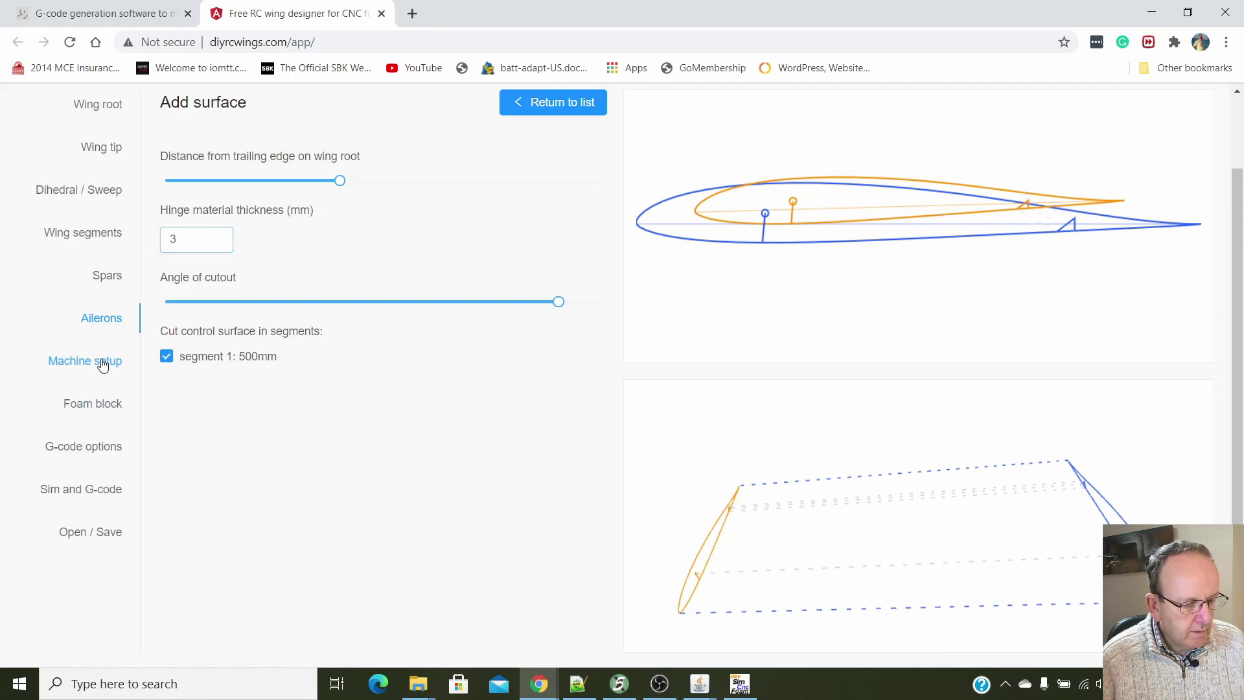
left_click(283, 251)
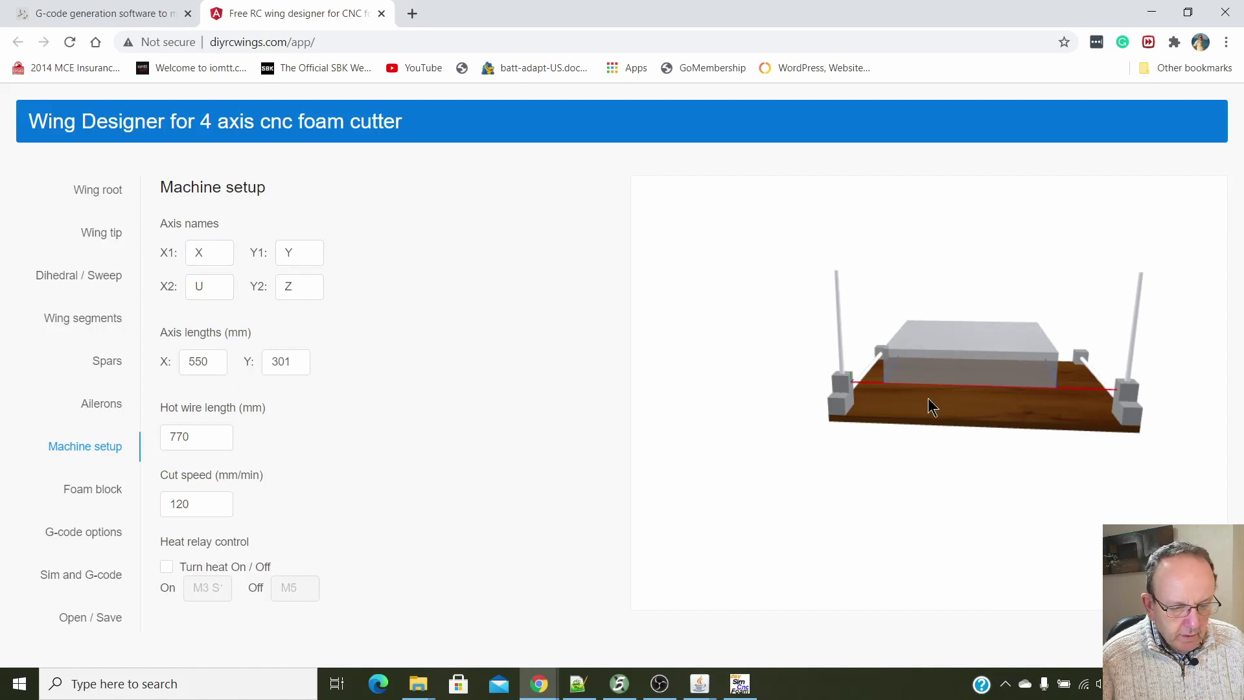
left_click_drag(973, 312, 1172, 386)
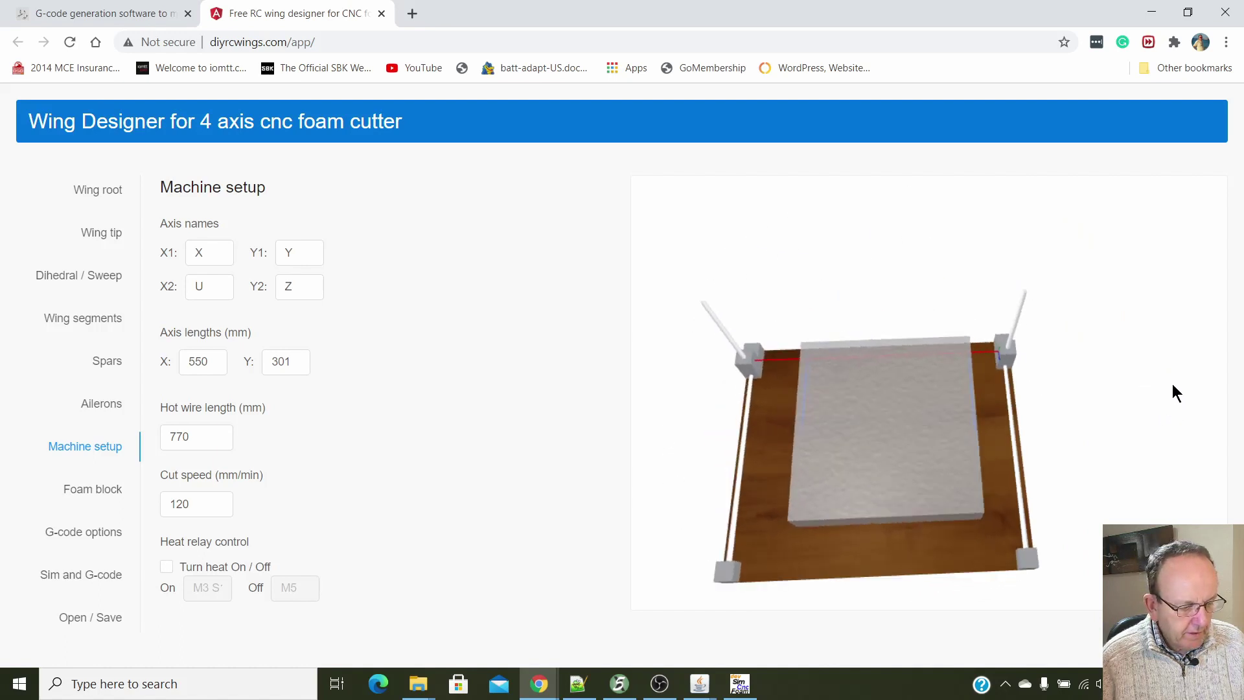
left_click(213, 364)
left_click(278, 361)
left_click_drag(288, 363, 285, 362)
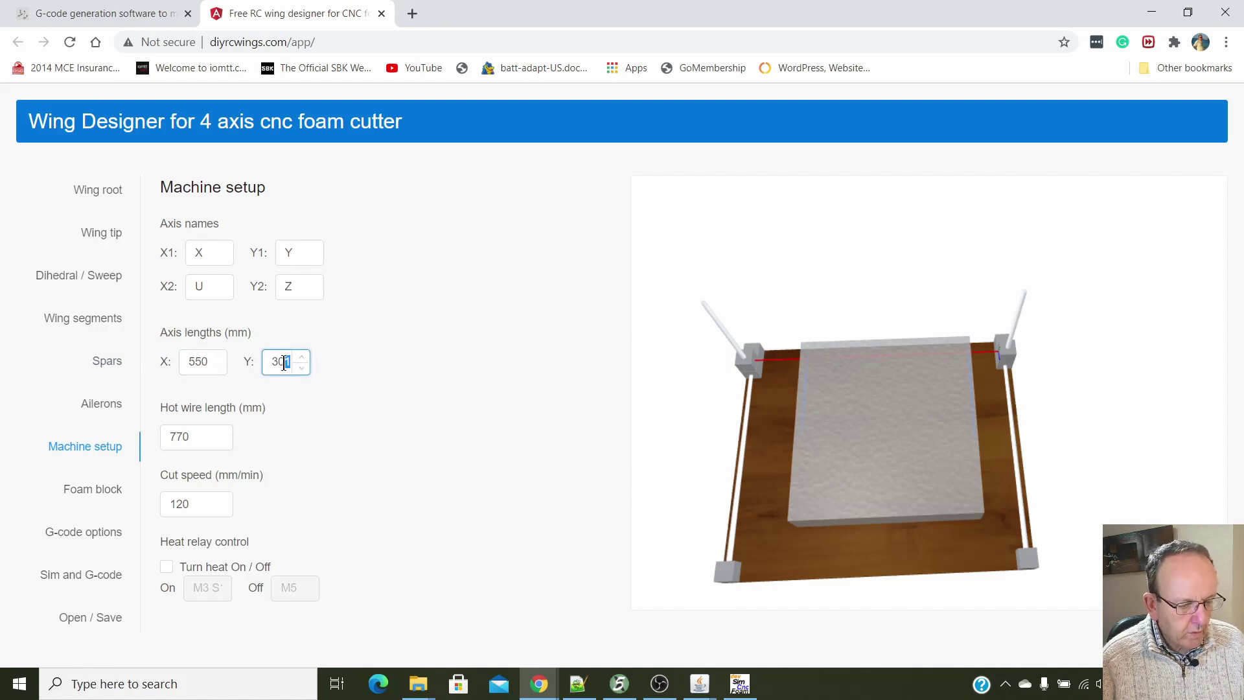
type("33")
key("BackSpace")
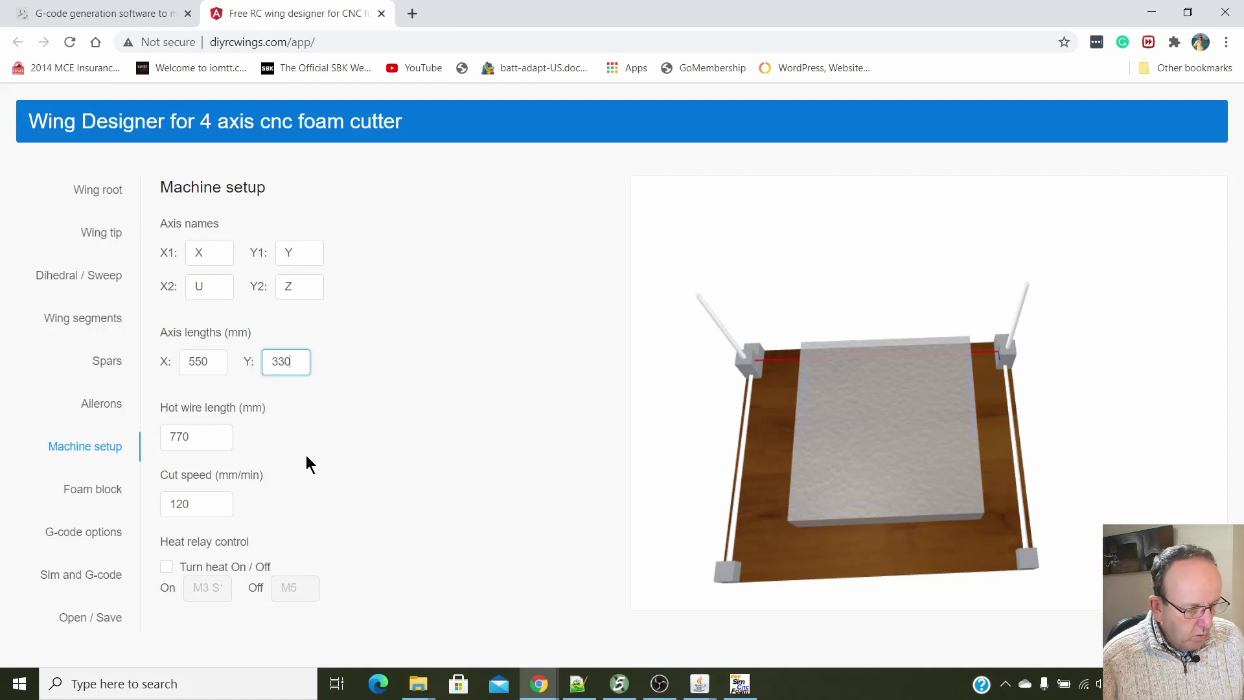
key("Tab")
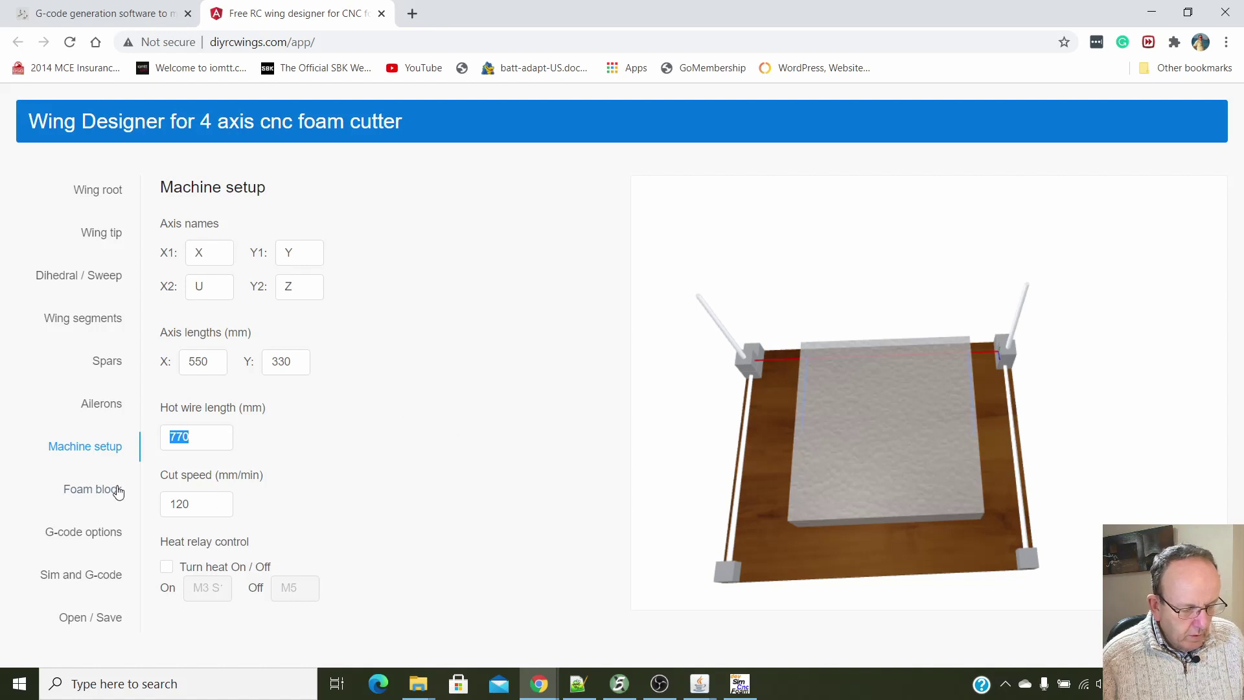
Open the default foam placement settings and view the foam block on the machine from above.
left_click(91, 491)
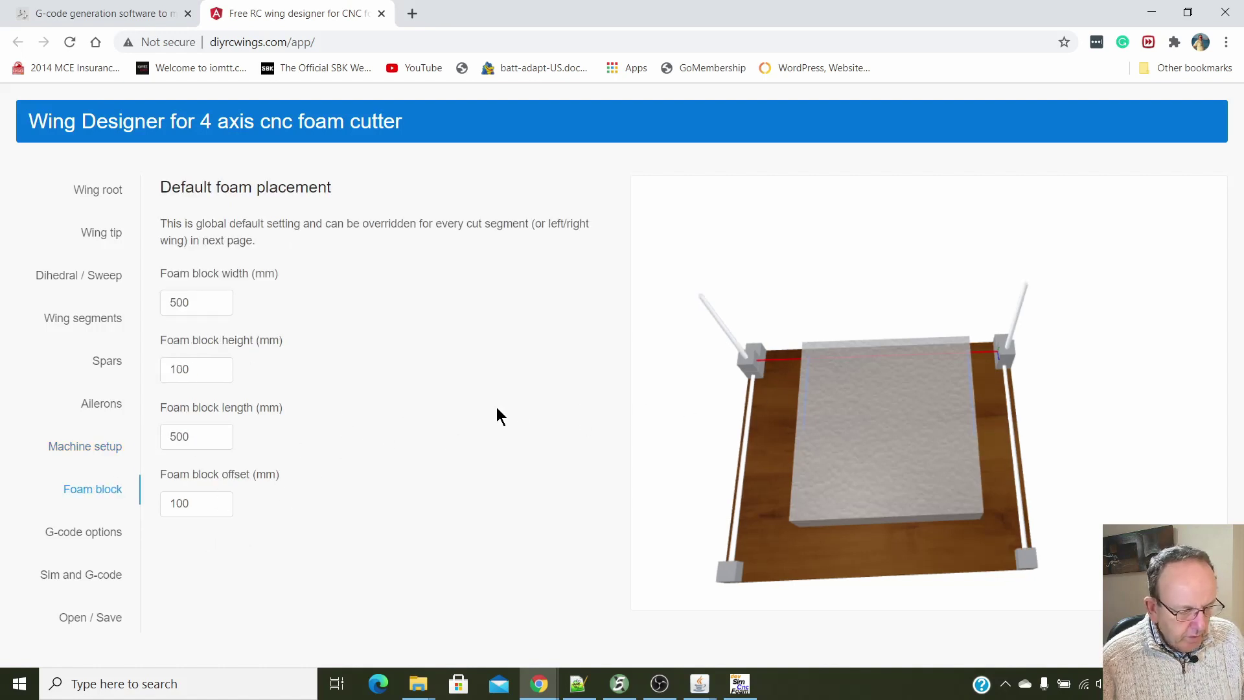
left_click_drag(878, 454, 869, 555)
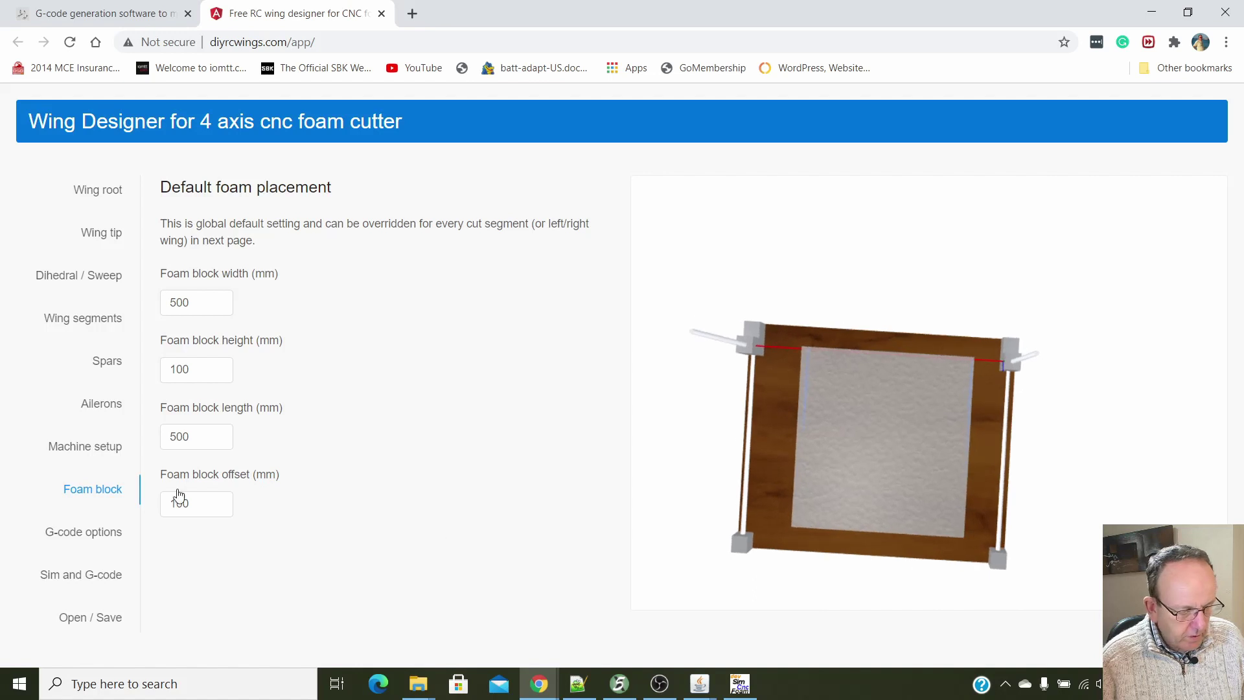
left_click(193, 366)
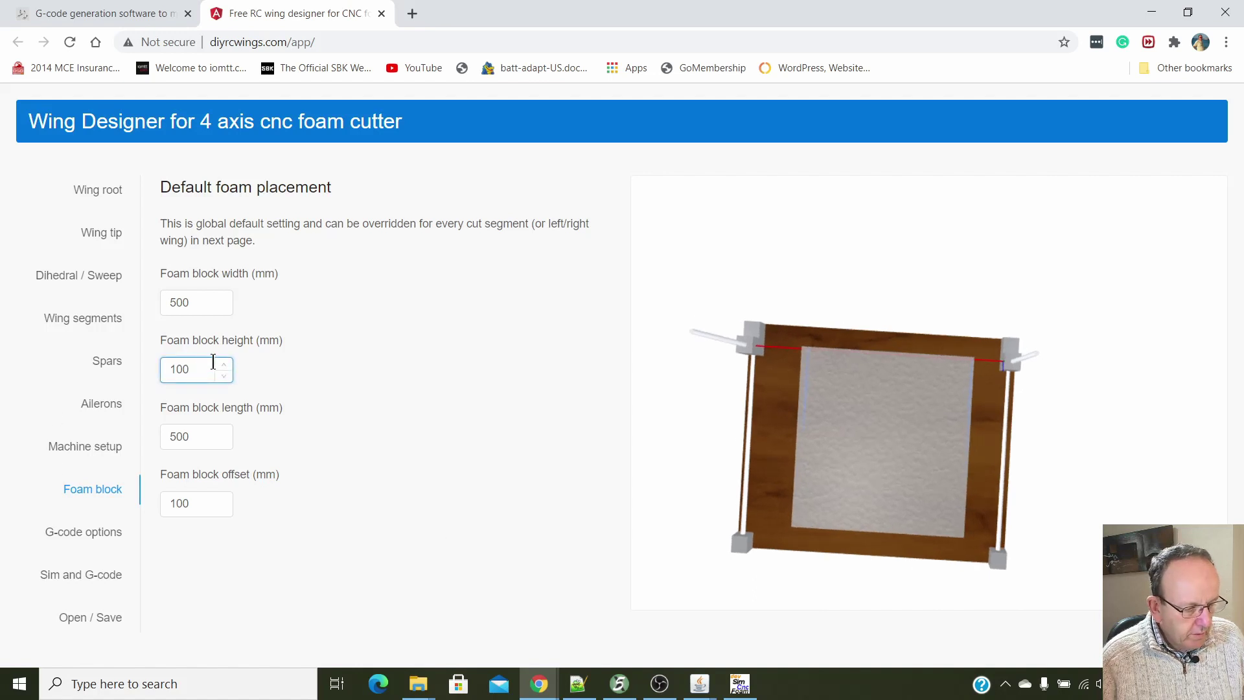
left_click(223, 366)
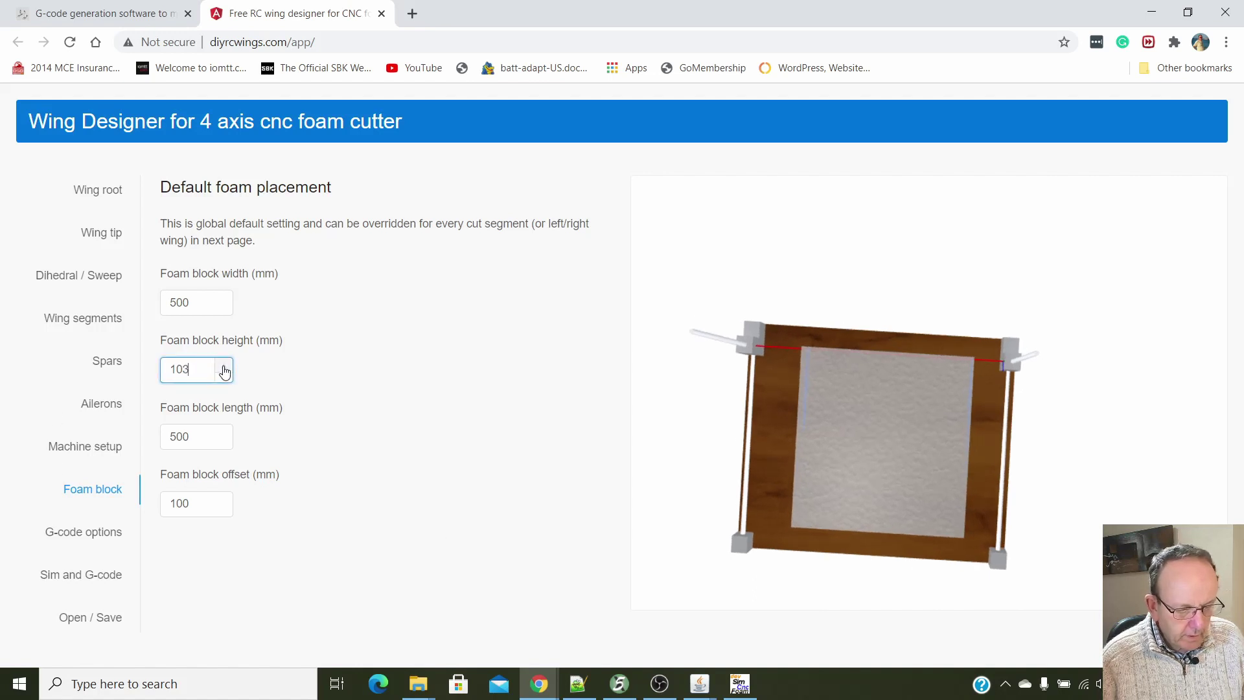
double_click(176, 369)
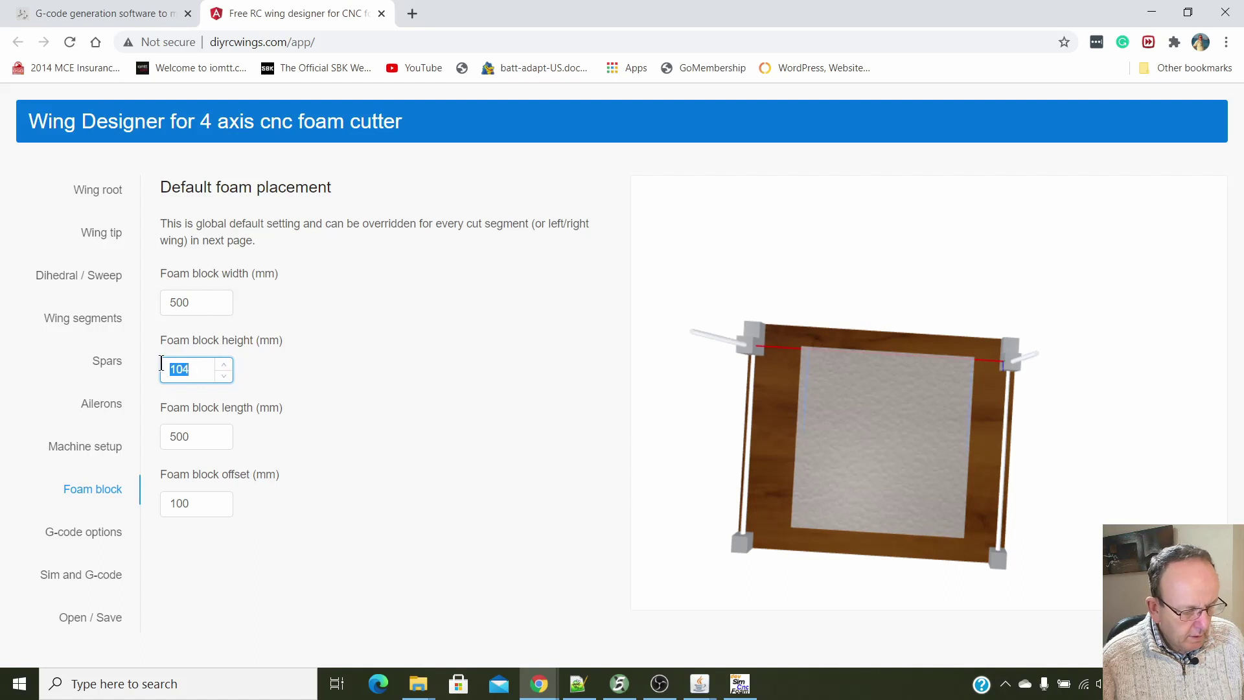
type("125")
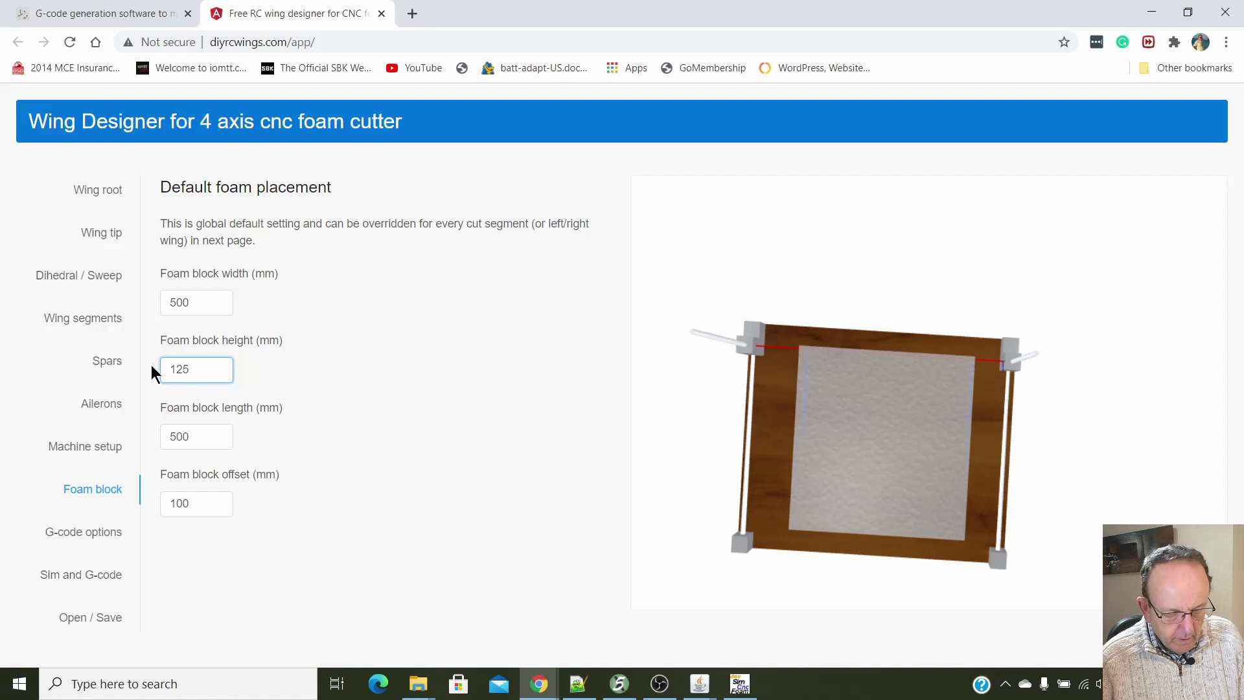
double_click(174, 370)
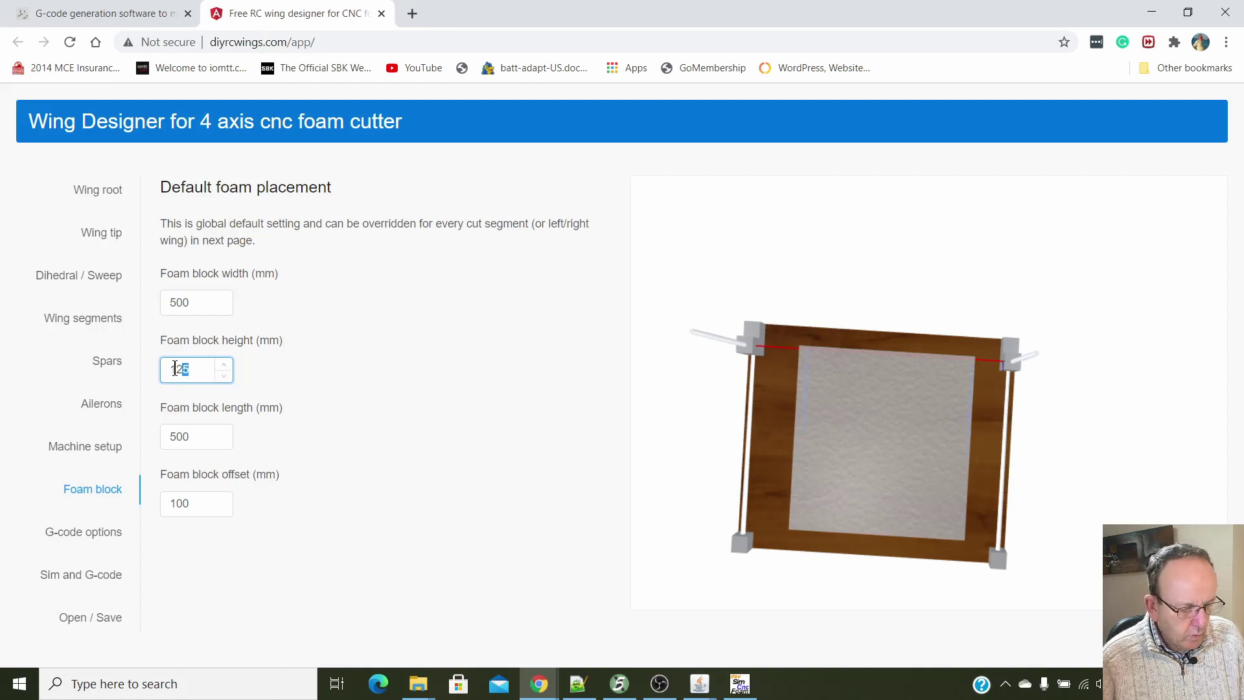
type("00")
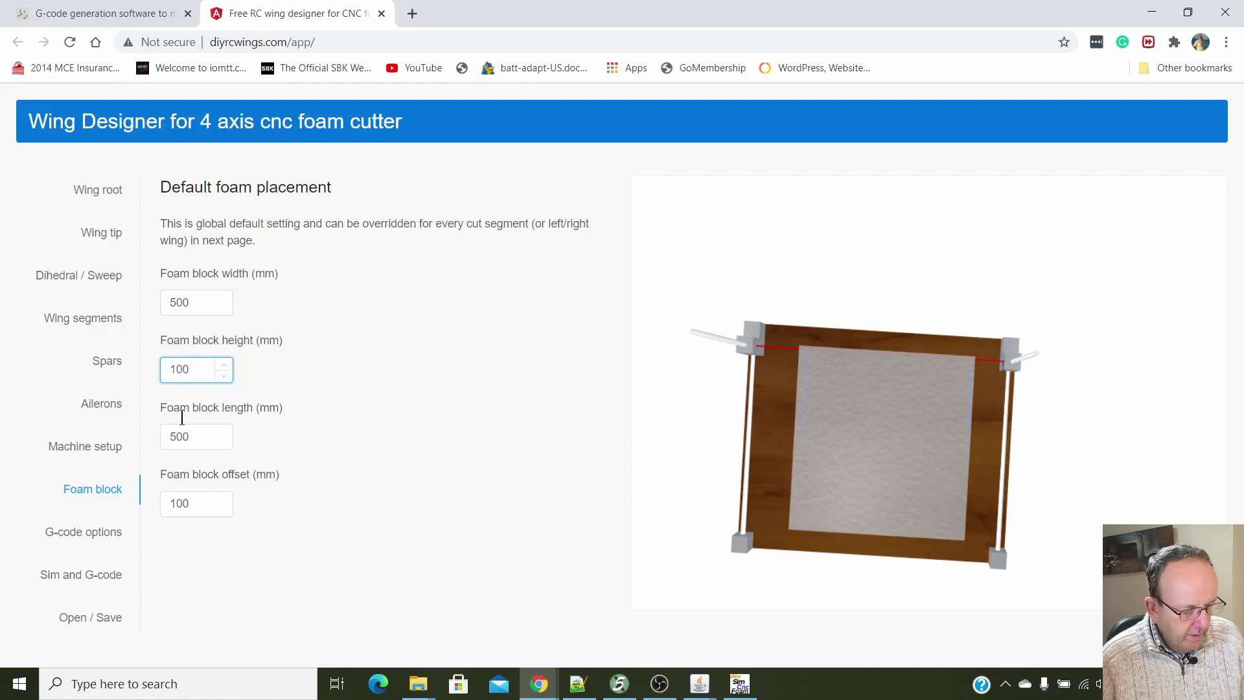
Set the foam block offset to 125 mm and check the wing's position inside the block from the side.
left_click_drag(192, 503, 161, 499)
type("125")
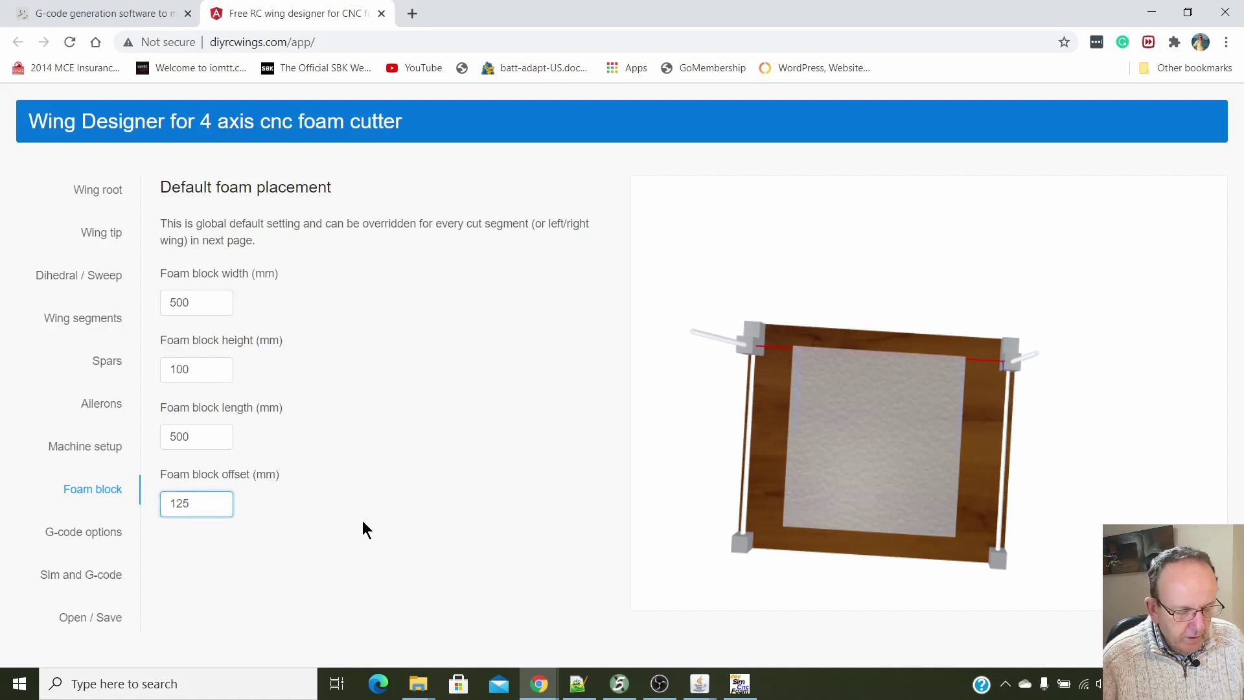
left_click_drag(375, 515, 519, 461)
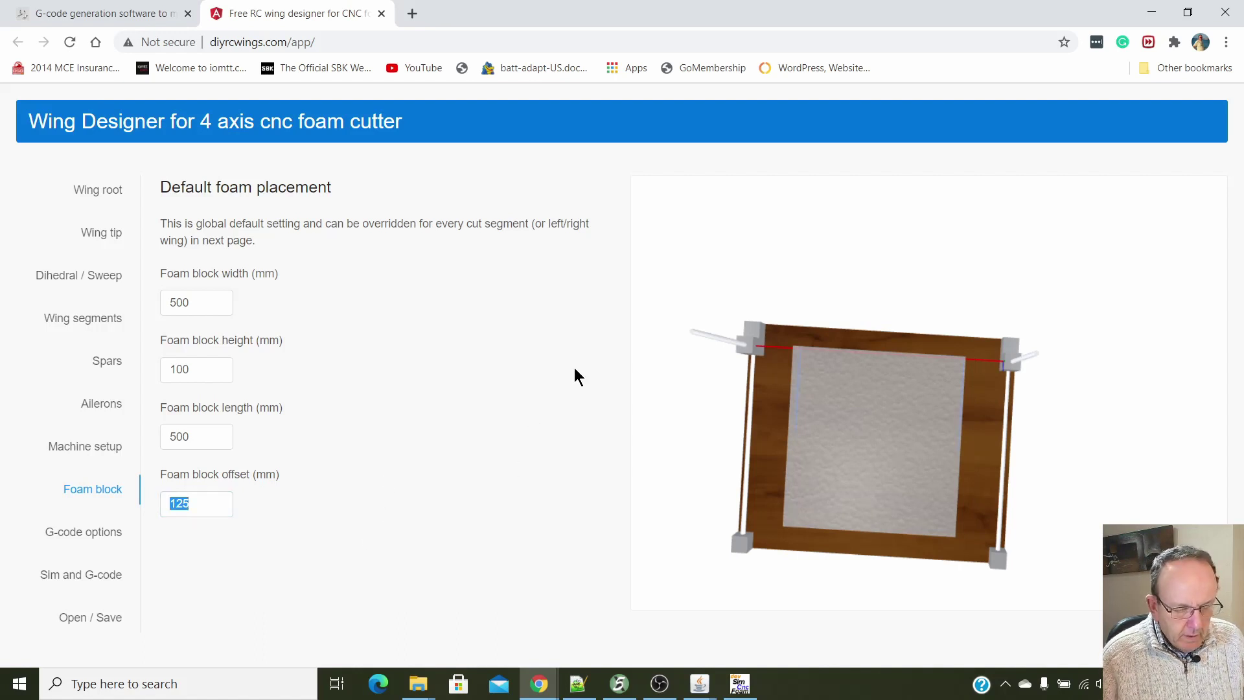
left_click_drag(664, 355, 595, 270)
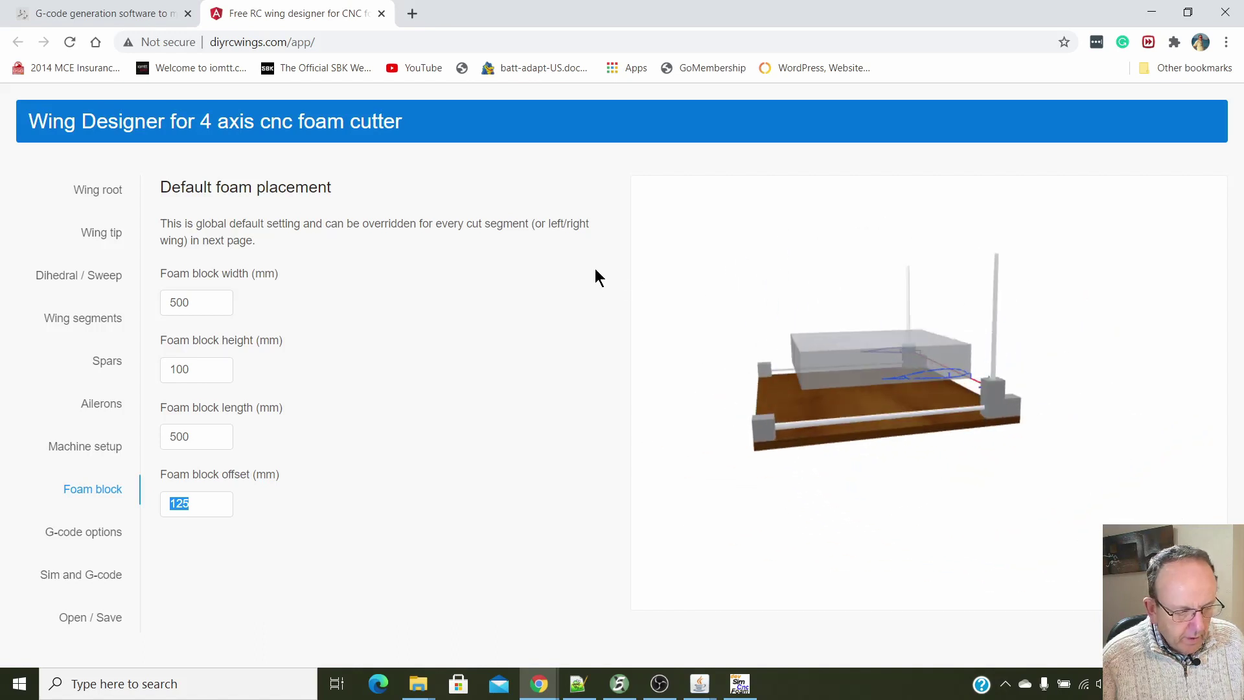
Review the G-code options and simulate the hot wire cut of the left wing.
left_click(96, 538)
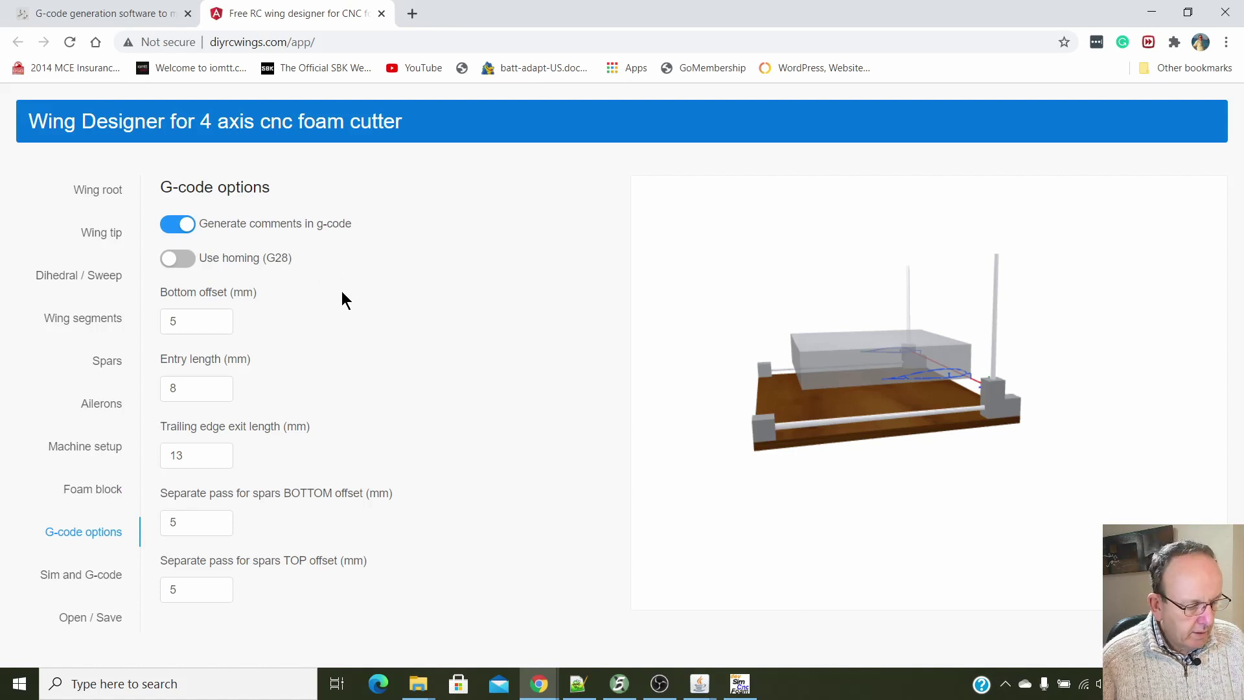
left_click(80, 578)
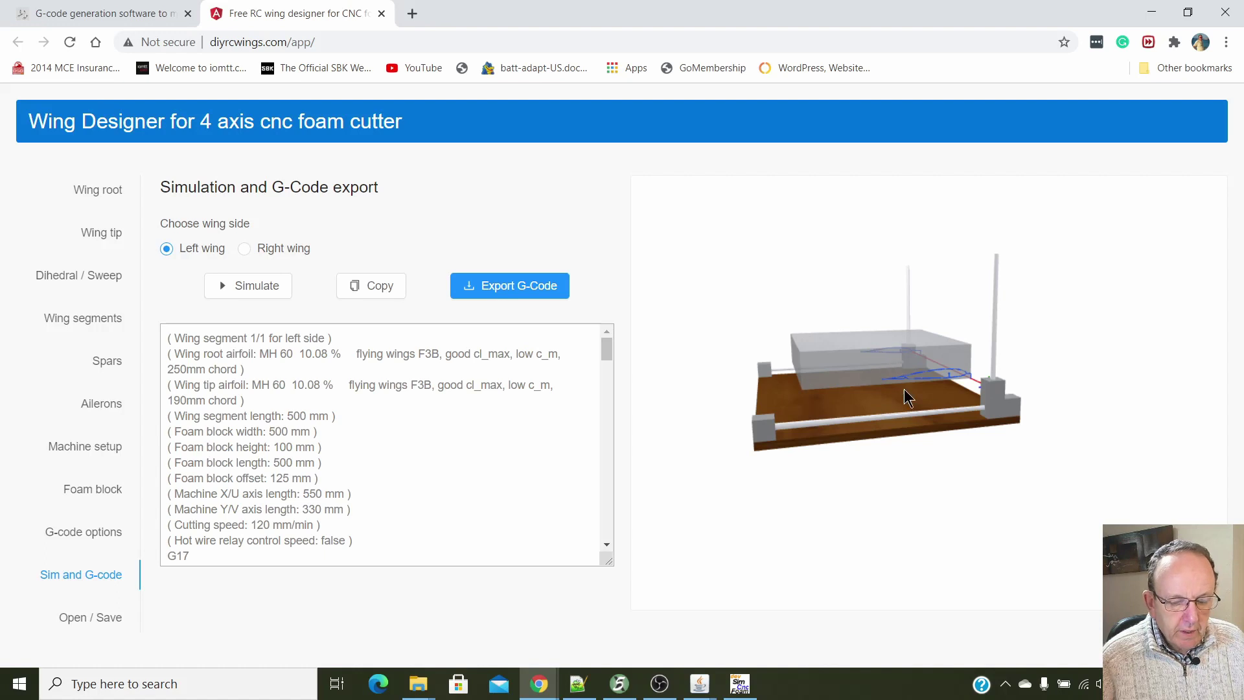
left_click_drag(710, 371, 807, 374)
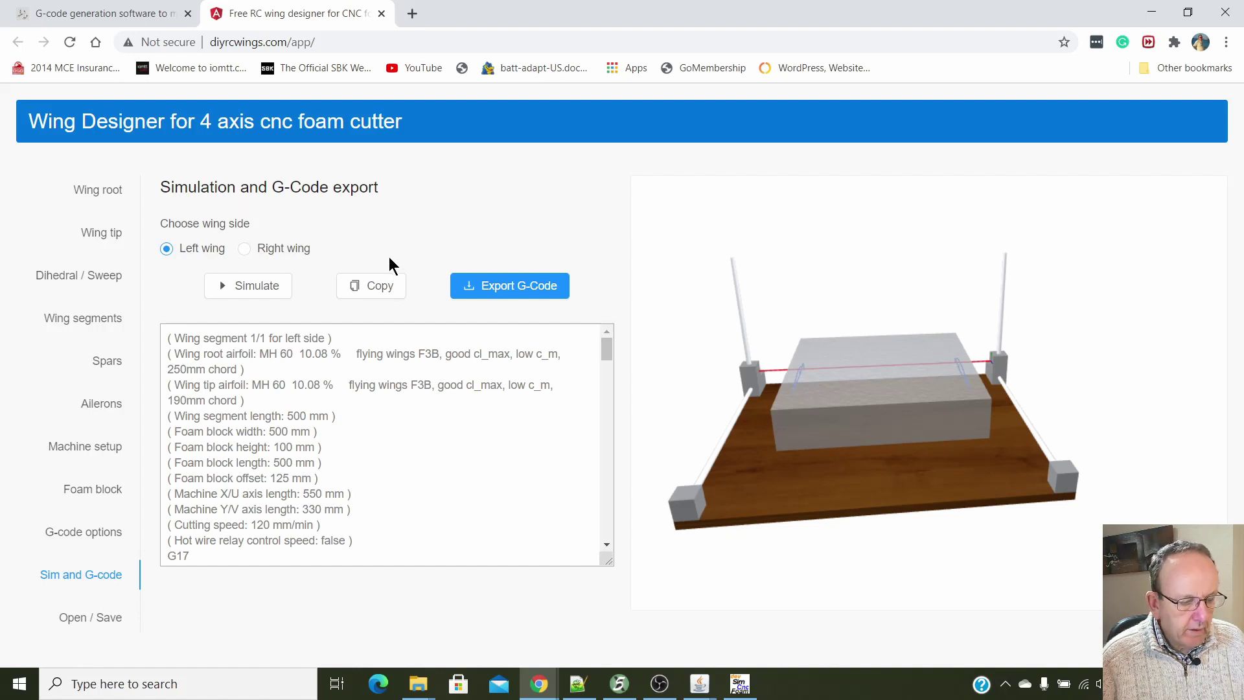
left_click_drag(713, 347, 760, 336)
left_click(263, 290)
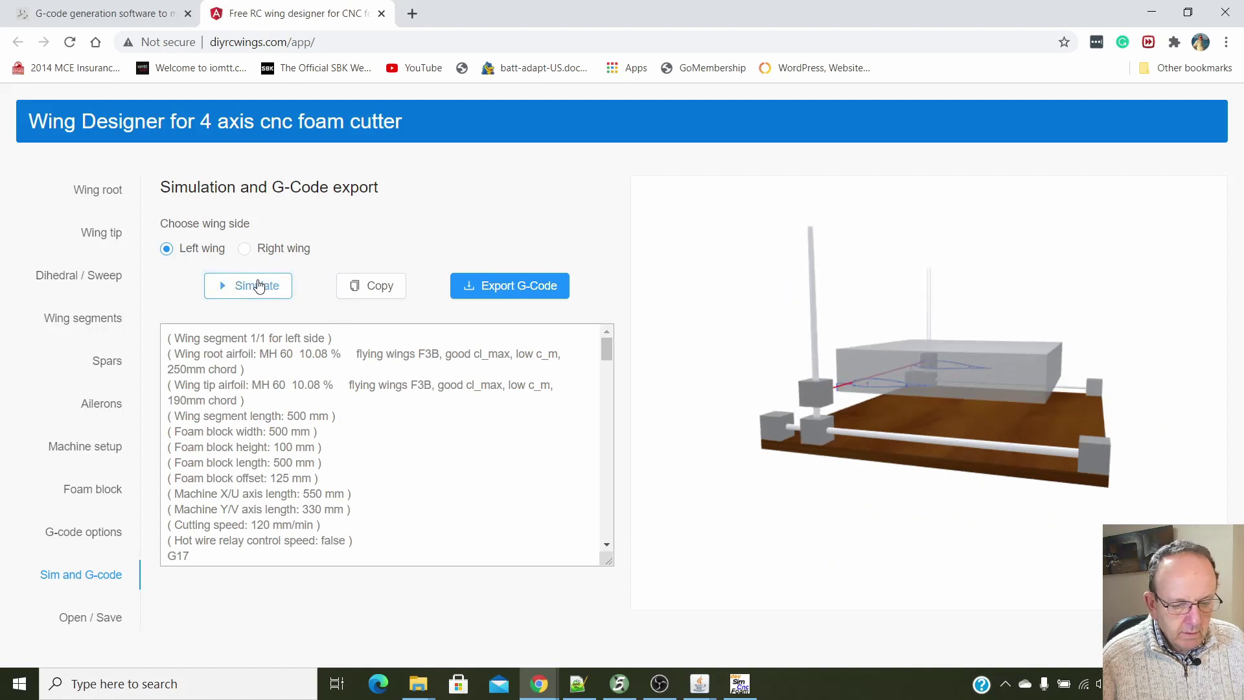
scroll(807, 442, "up", 4)
scroll(807, 443, "up", 2)
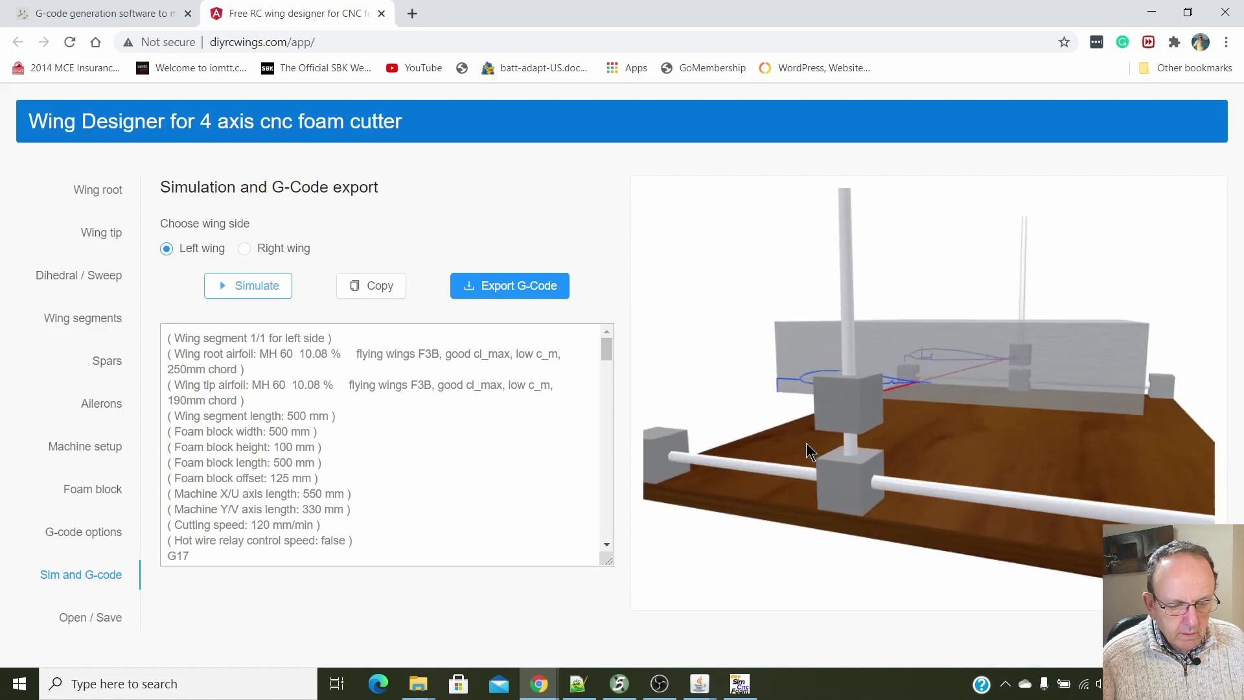
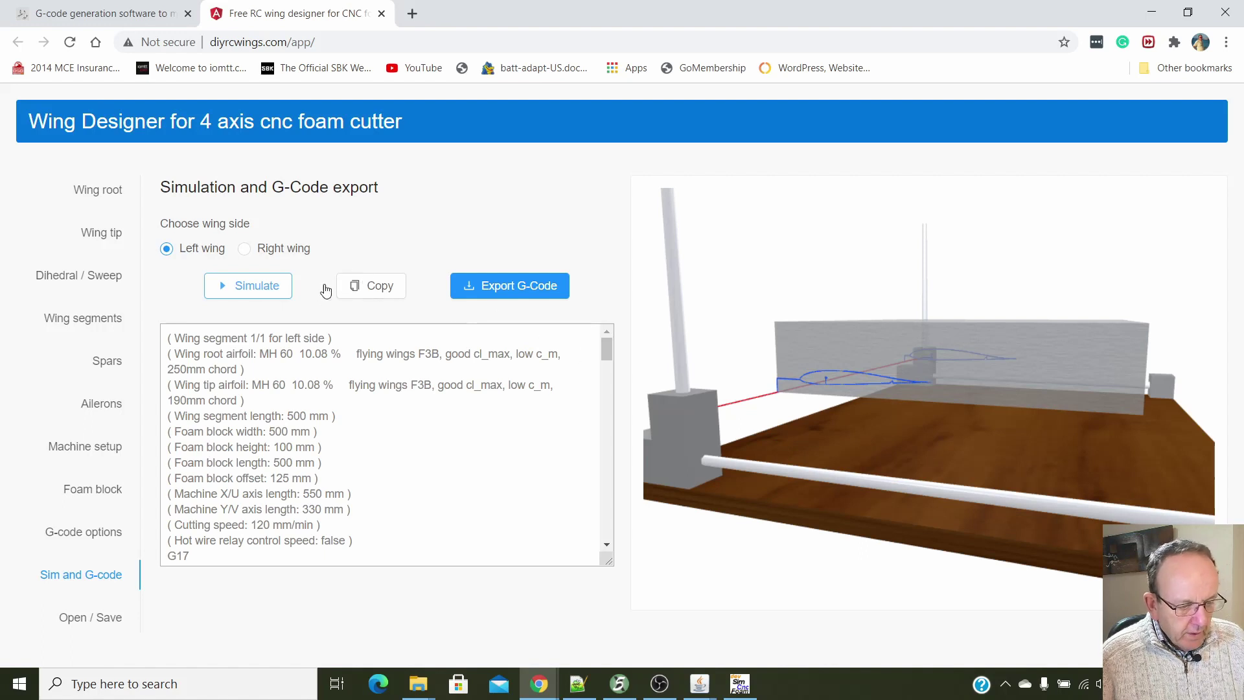
Copy the left wing's G-code and export the selected segment as left-wing-segment-1.ngc in Downloads, replacing the existing file.
mouse_move(533, 290)
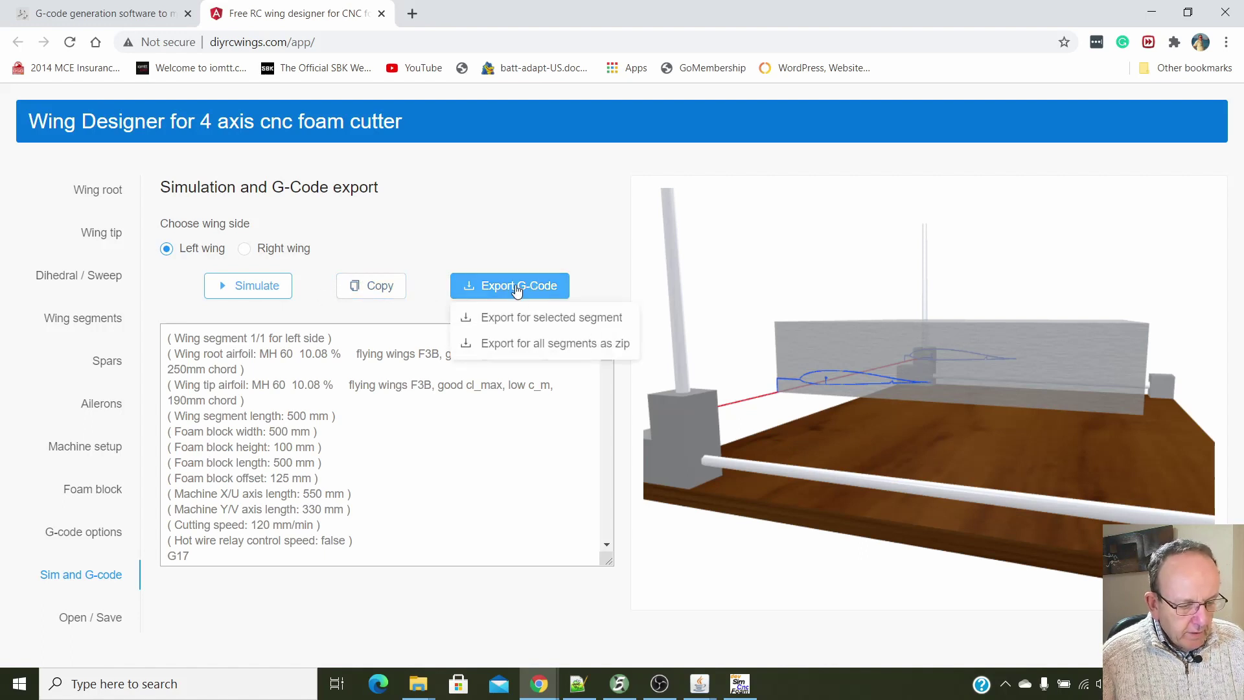
left_click(384, 288)
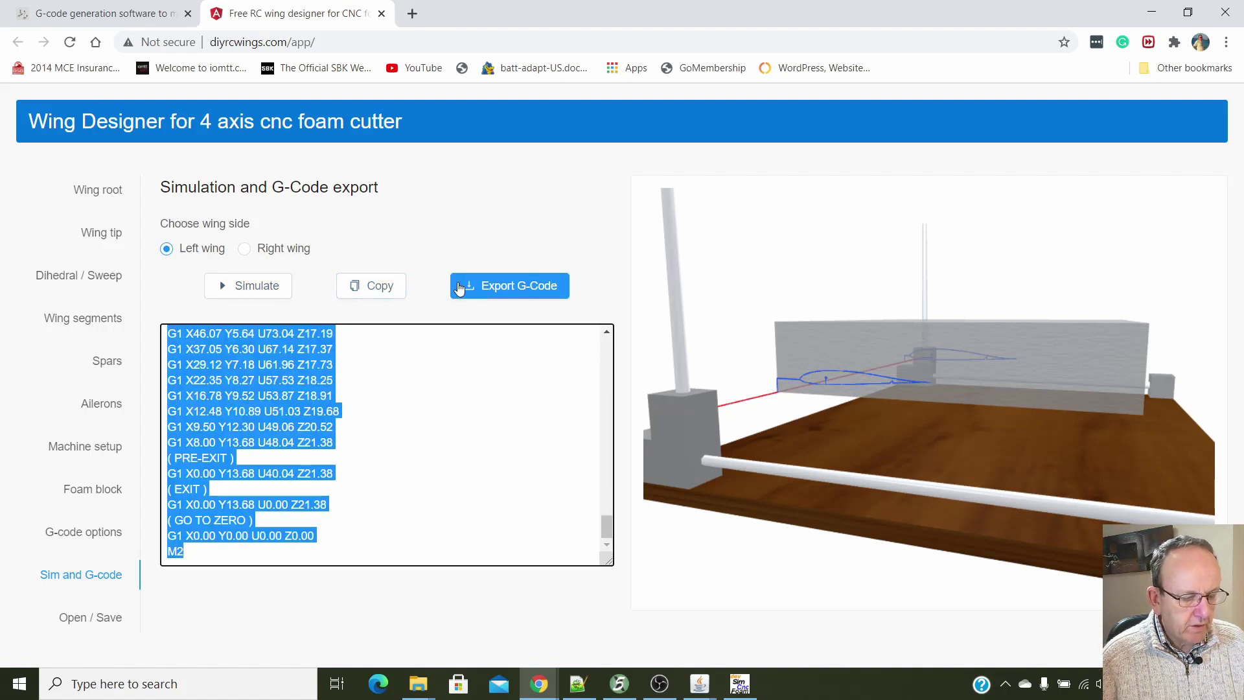
mouse_move(489, 285)
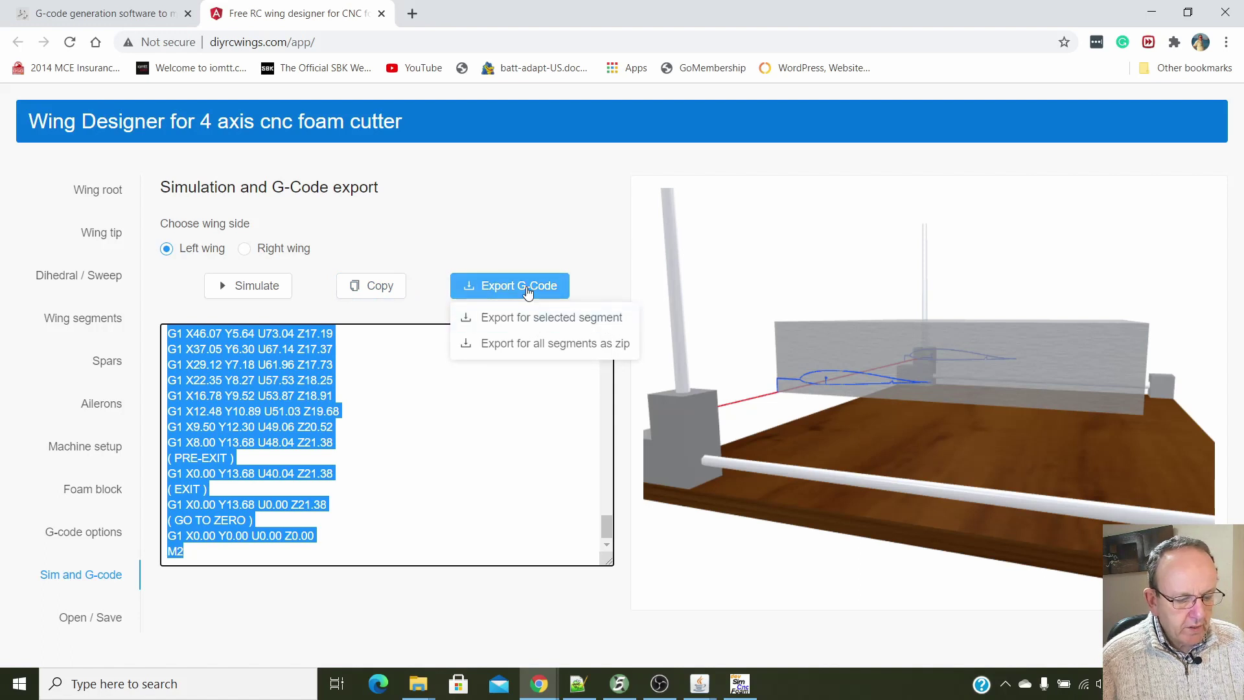
left_click(526, 286)
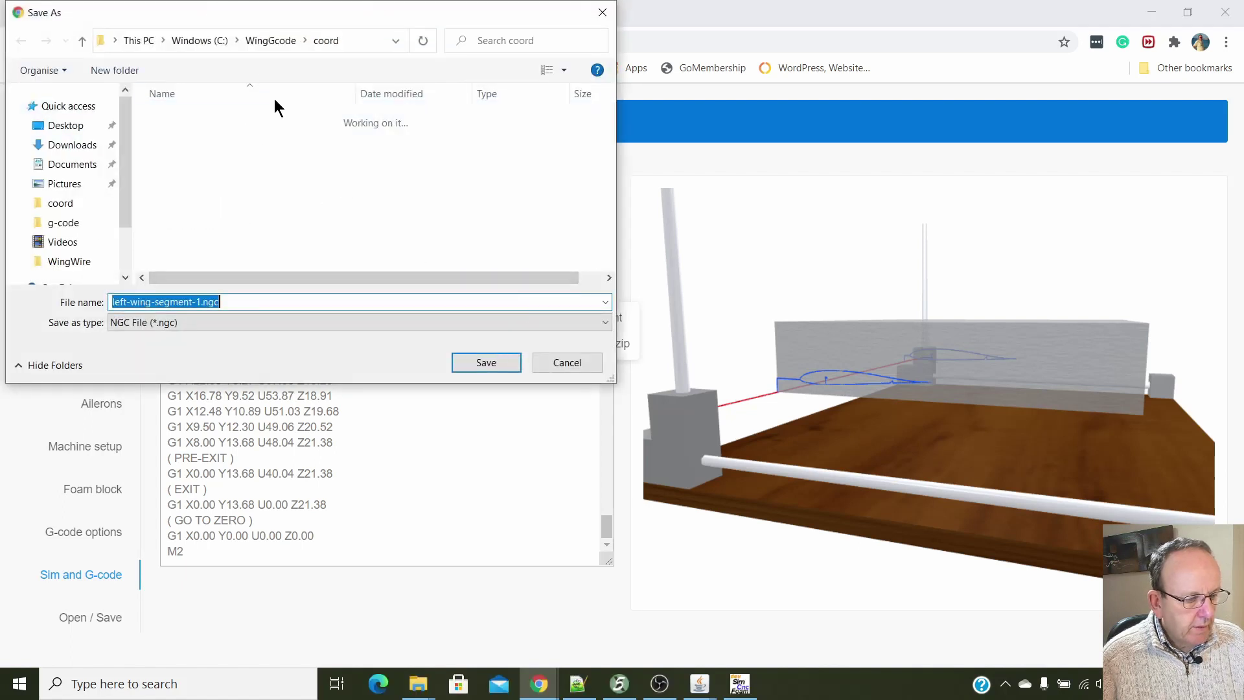
left_click(83, 149)
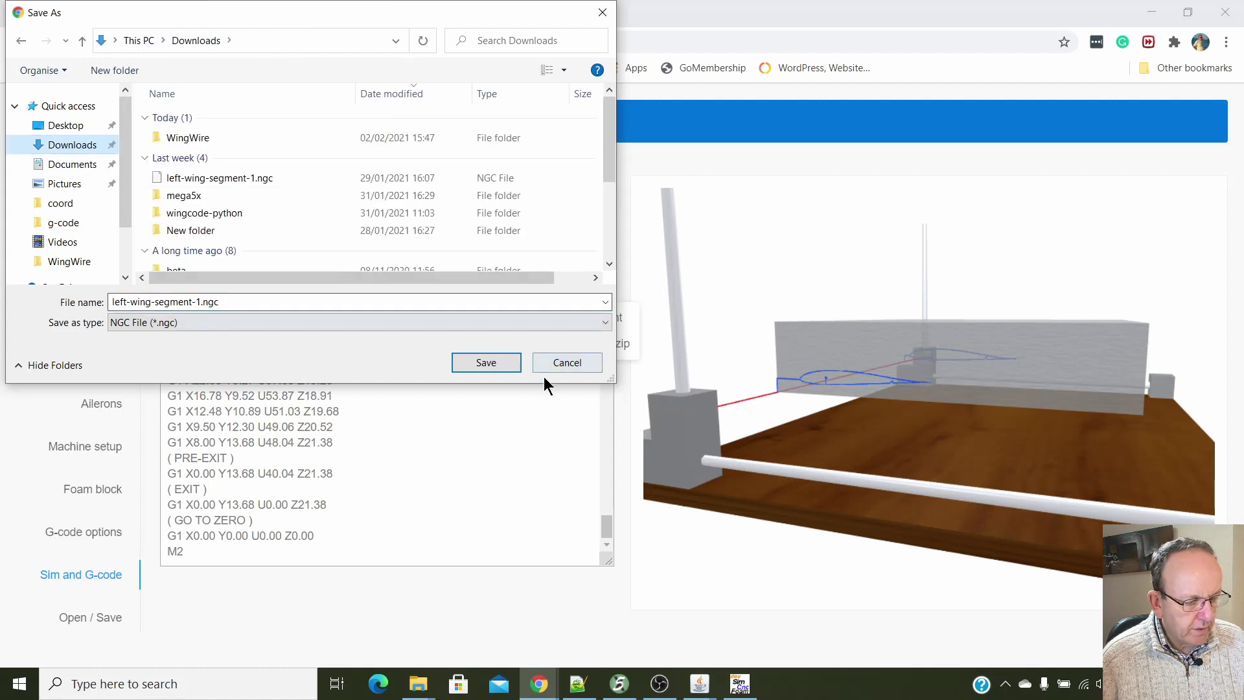
left_click(491, 364)
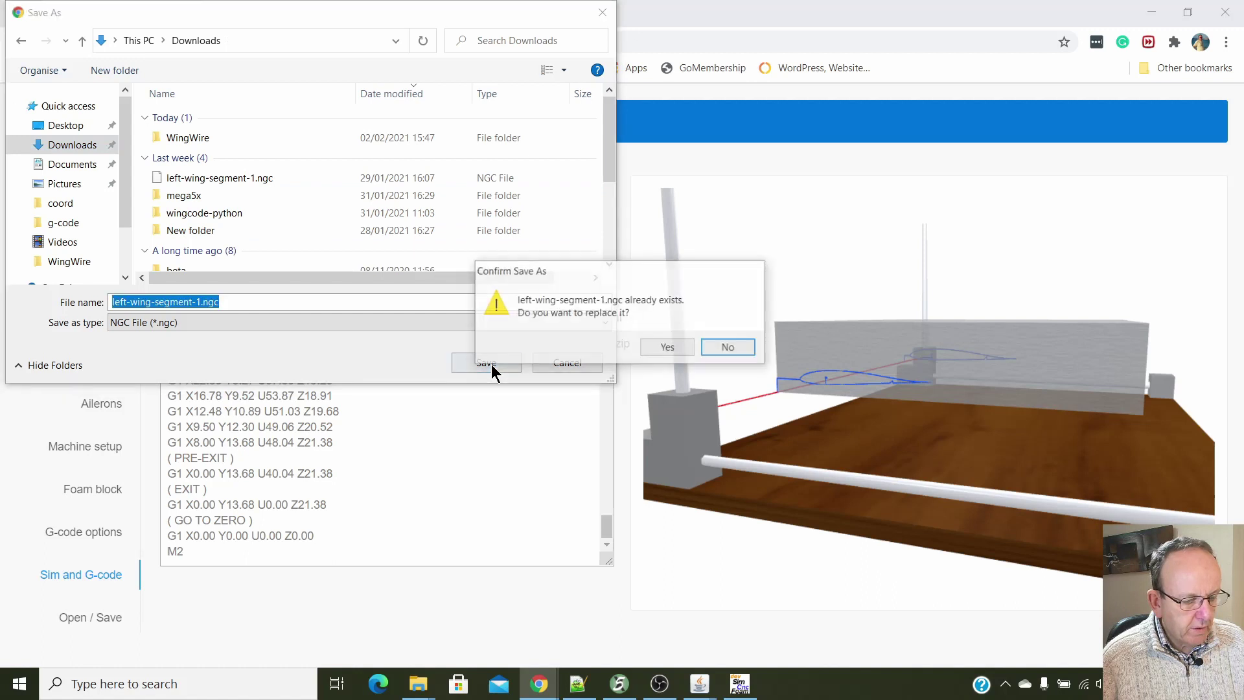
left_click(668, 347)
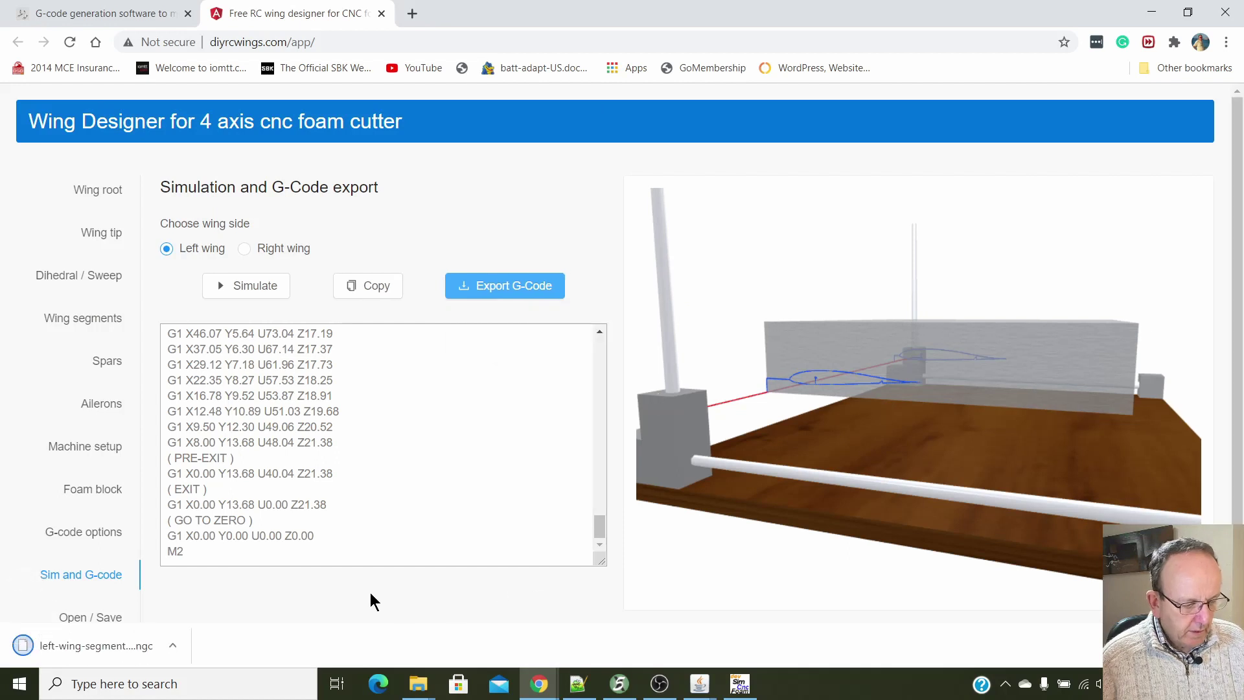
Save the wing design as M60-TEST.json in the Downloads folder.
left_click(107, 618)
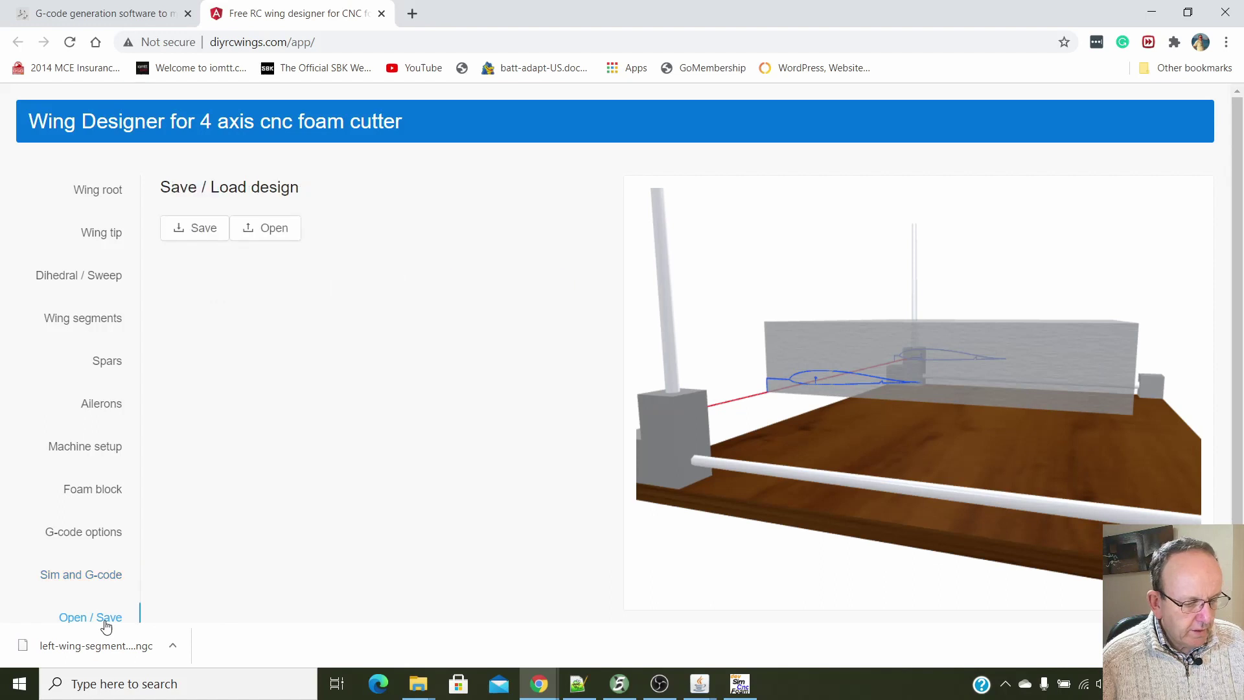
left_click(199, 232)
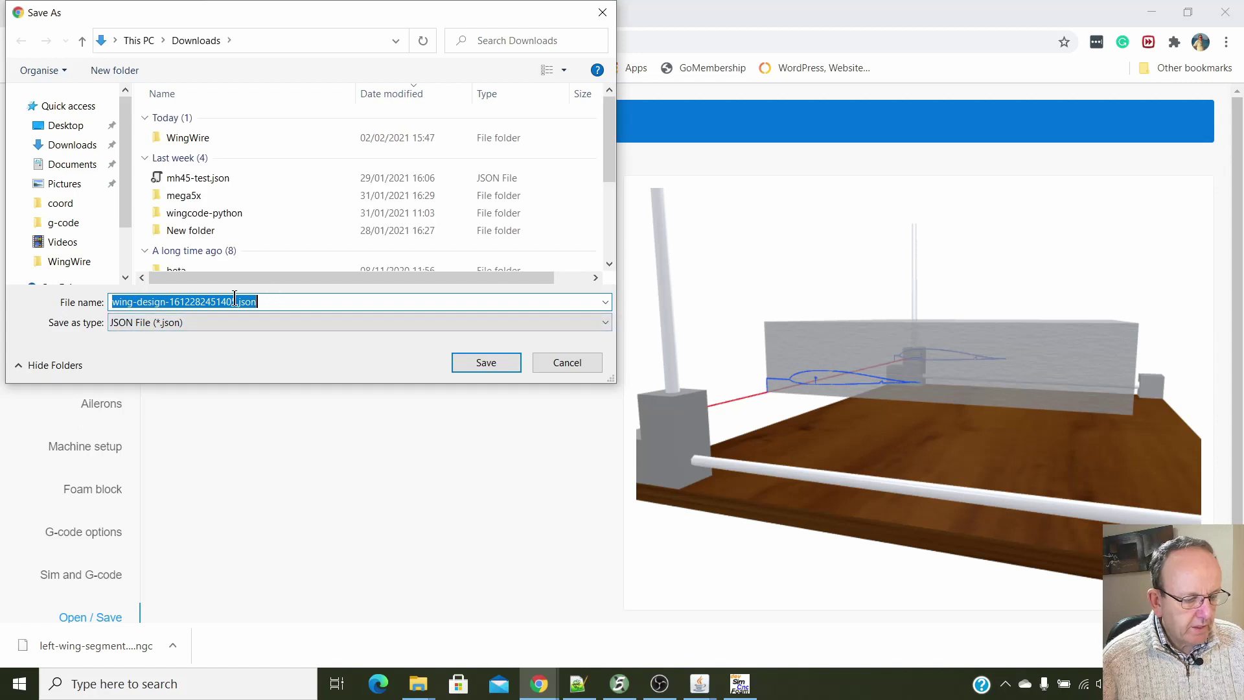
left_click(238, 302)
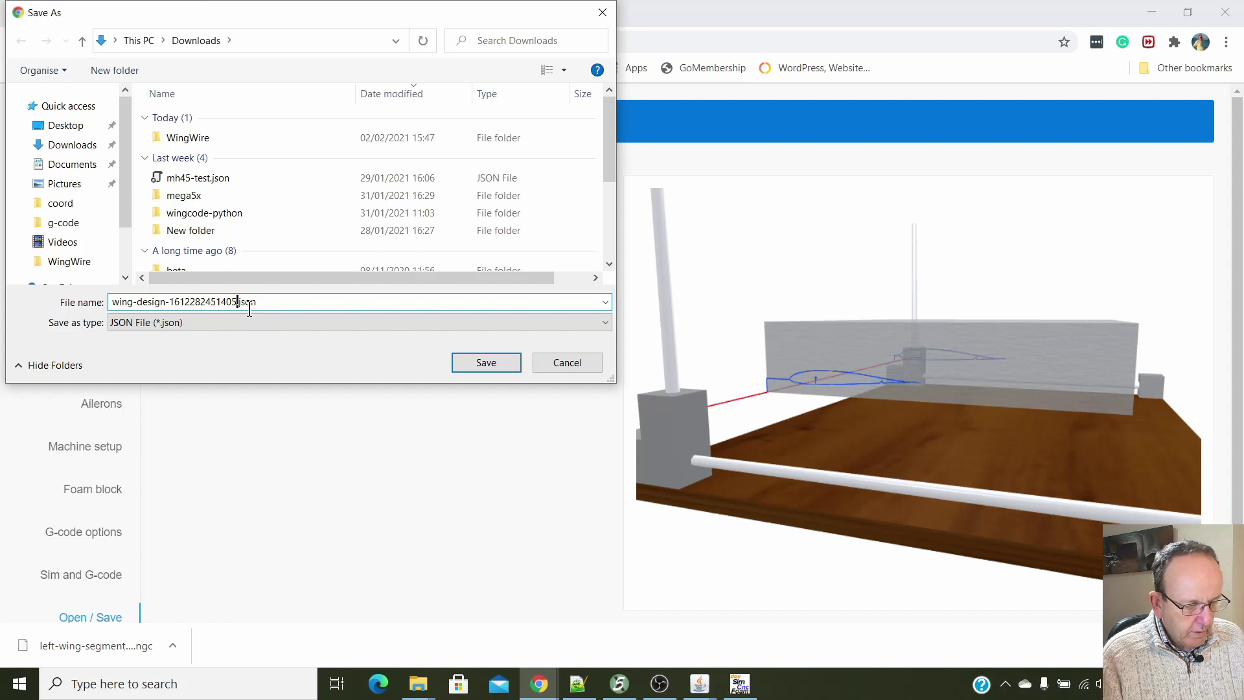
key("BackSpace")
key("BackSpace")
key("BackSpace")
key("BackSpace")
key("BackSpace")
key("BackSpace")
key("BackSpace")
key("BackSpace")
key("BackSpace")
key("BackSpace")
key("BackSpace")
key("BackSpace")
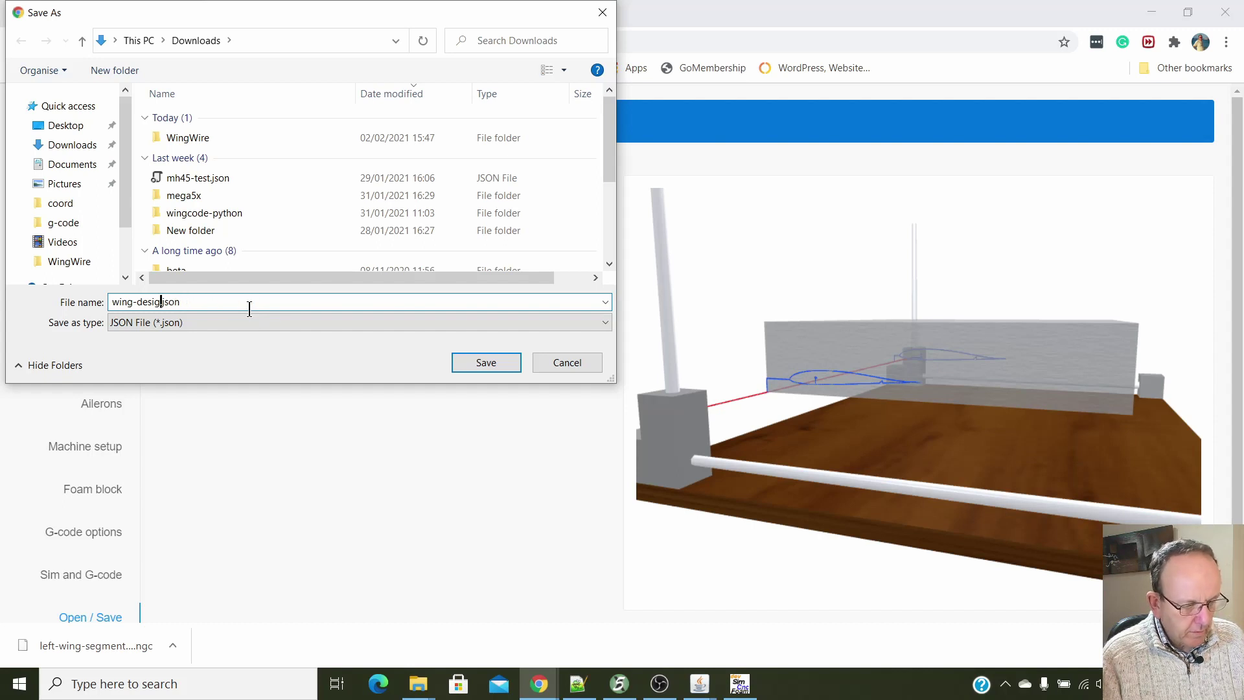
key("BackSpace")
key("BackSpace")
key("BackSpace")
key("BackSpace")
key("BackSpace")
key("BackSpace")
key("BackSpace")
key("BackSpace")
key("BackSpace")
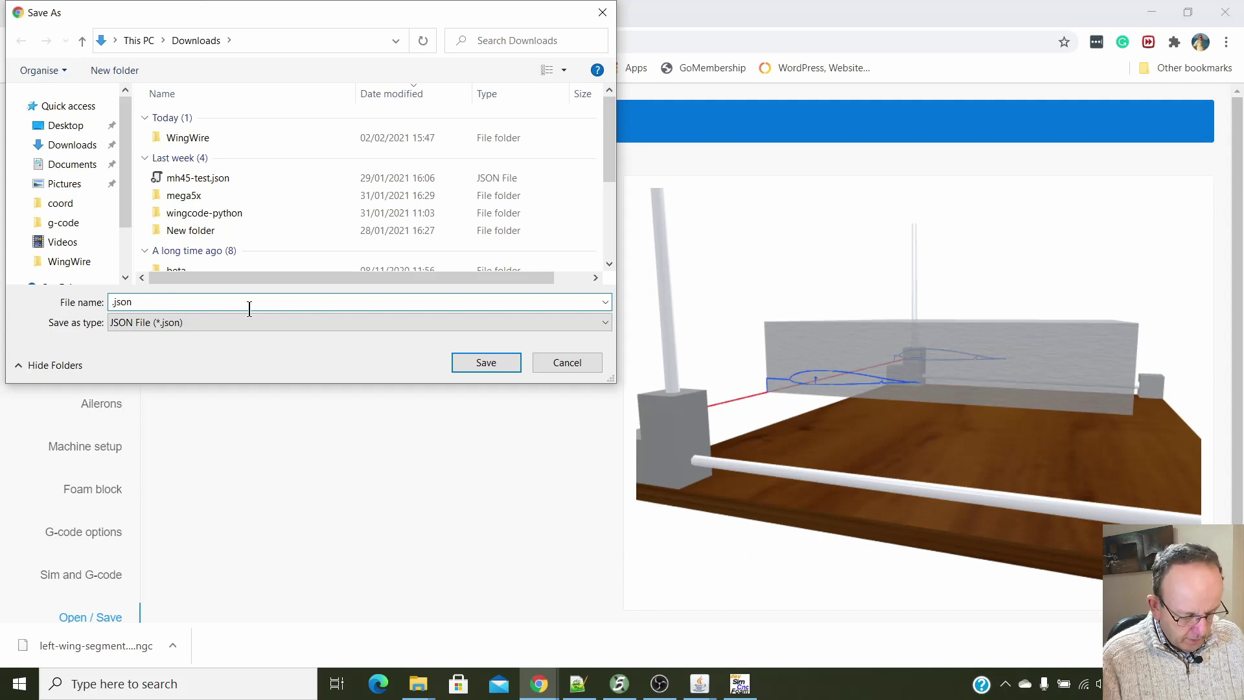
type("M60-TEST")
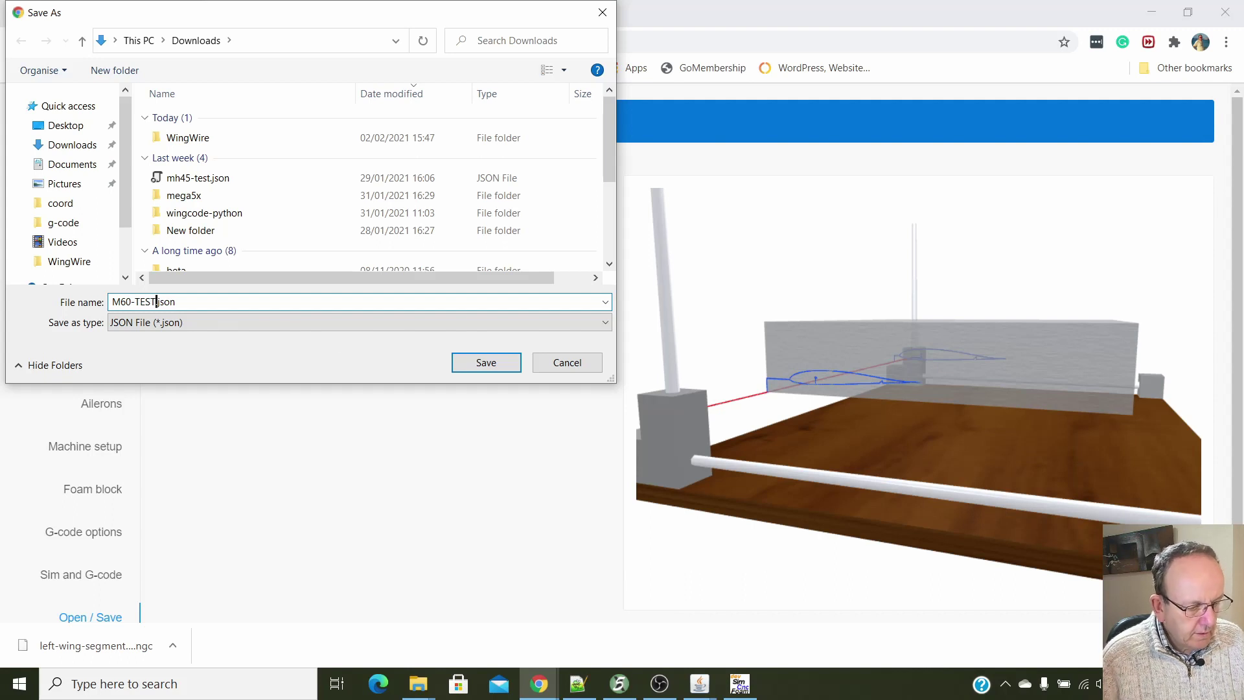
left_click(469, 361)
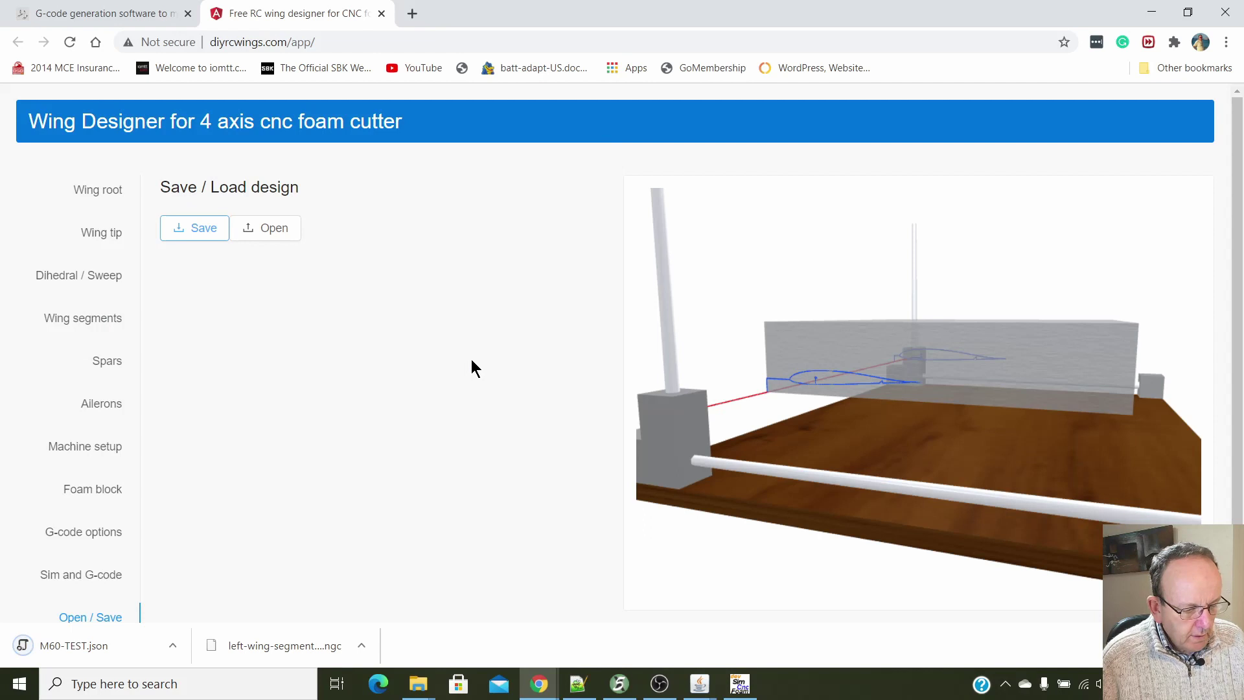
Switch to devSimCnc Foam and open left-wing-segment-1.ngc from Downloads, listing all file types.
left_click(739, 687)
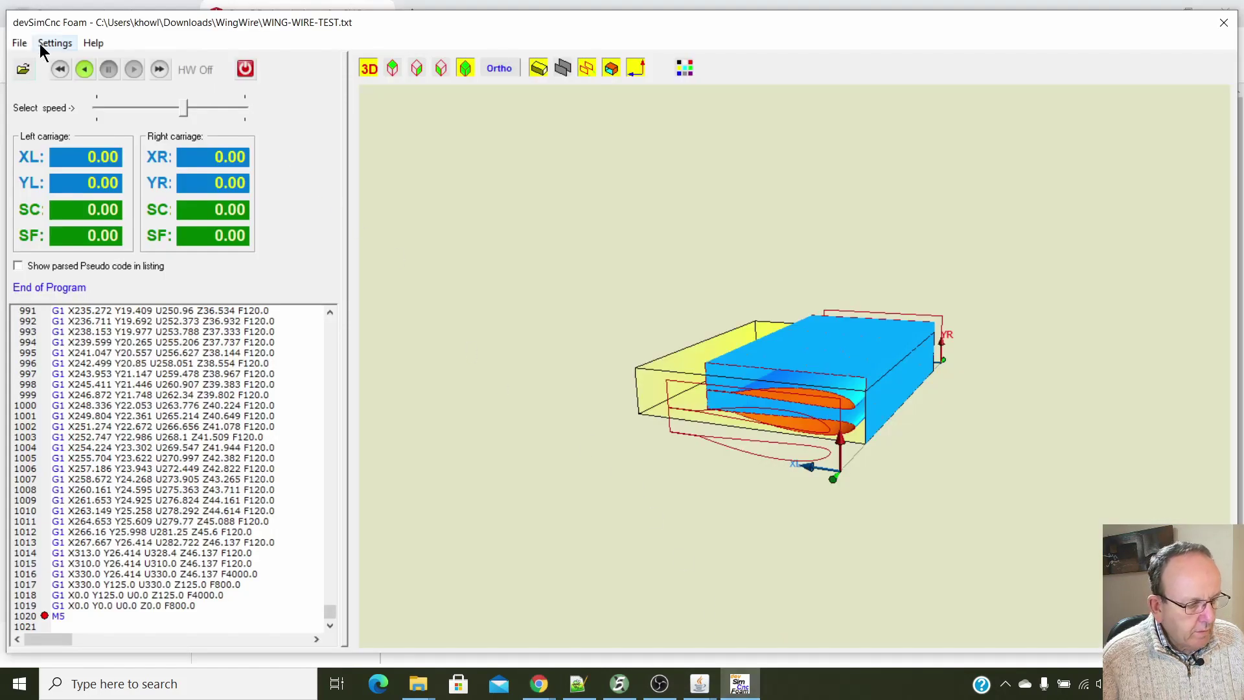
left_click(23, 70)
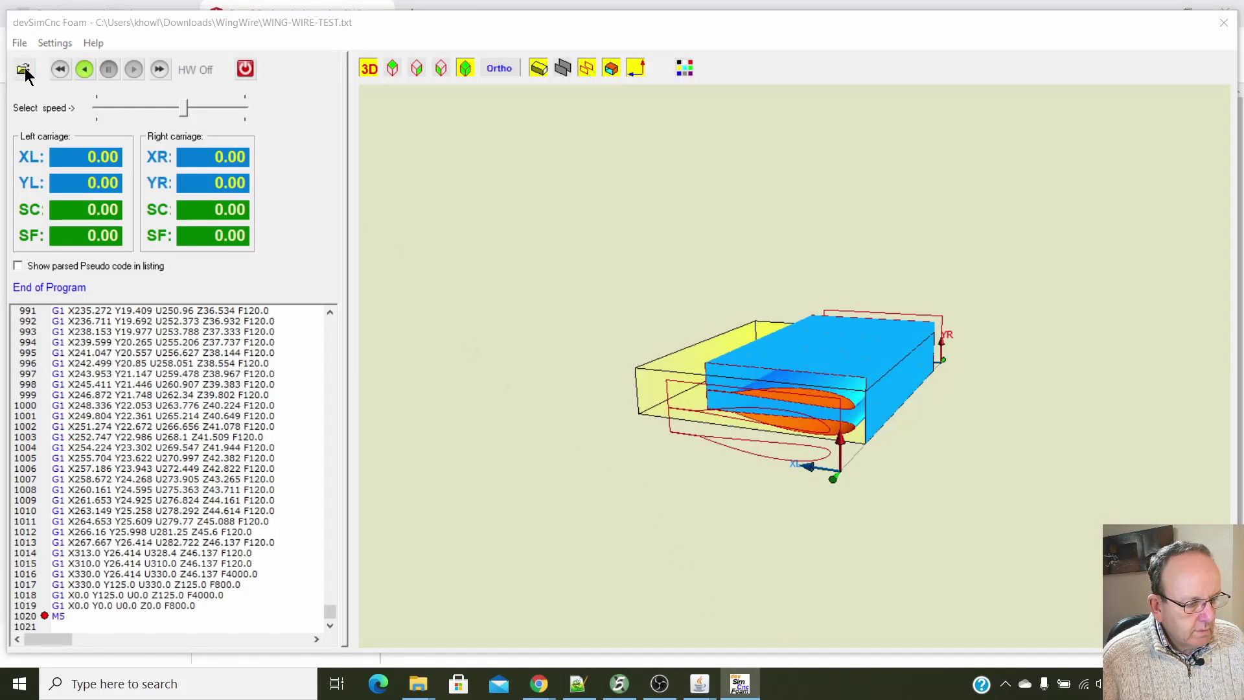
left_click(666, 260)
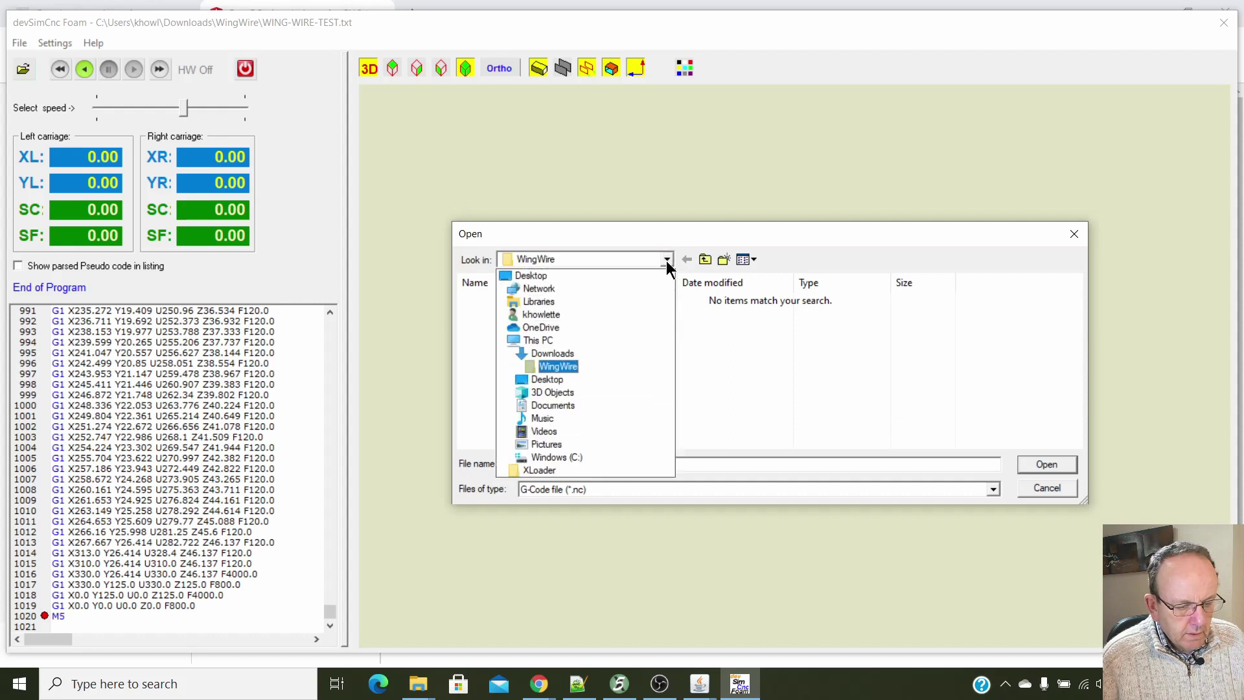
left_click(635, 350)
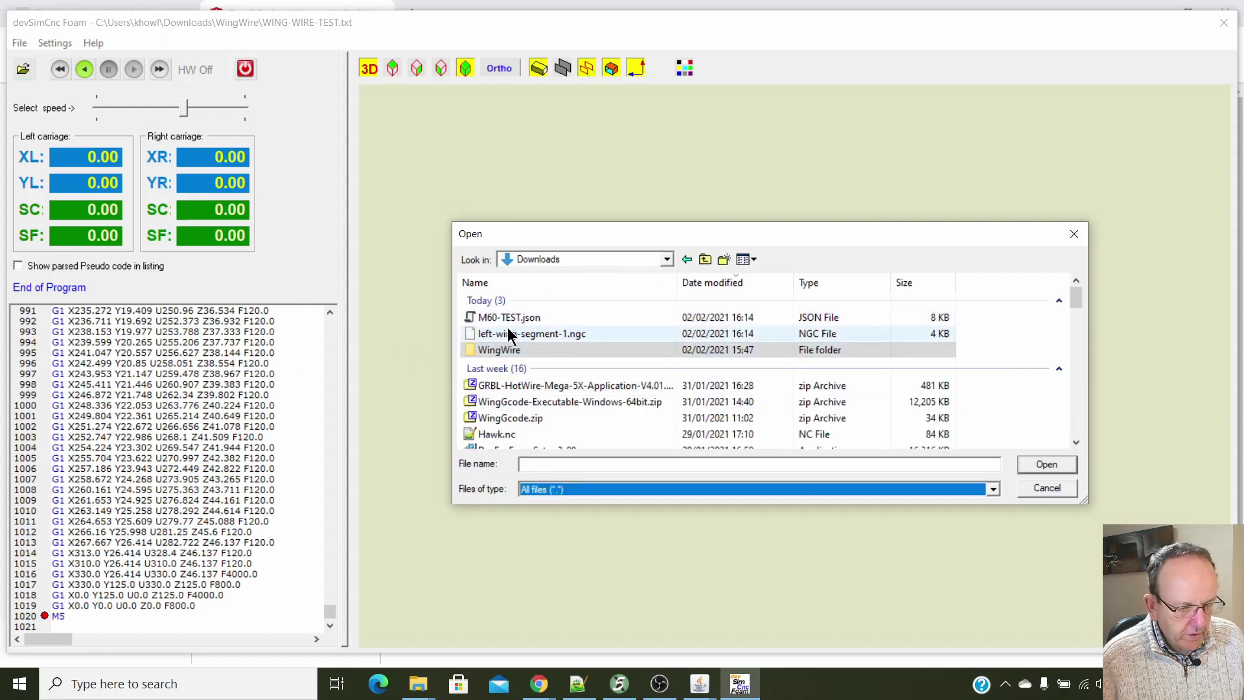
left_click(508, 335)
left_click(1046, 464)
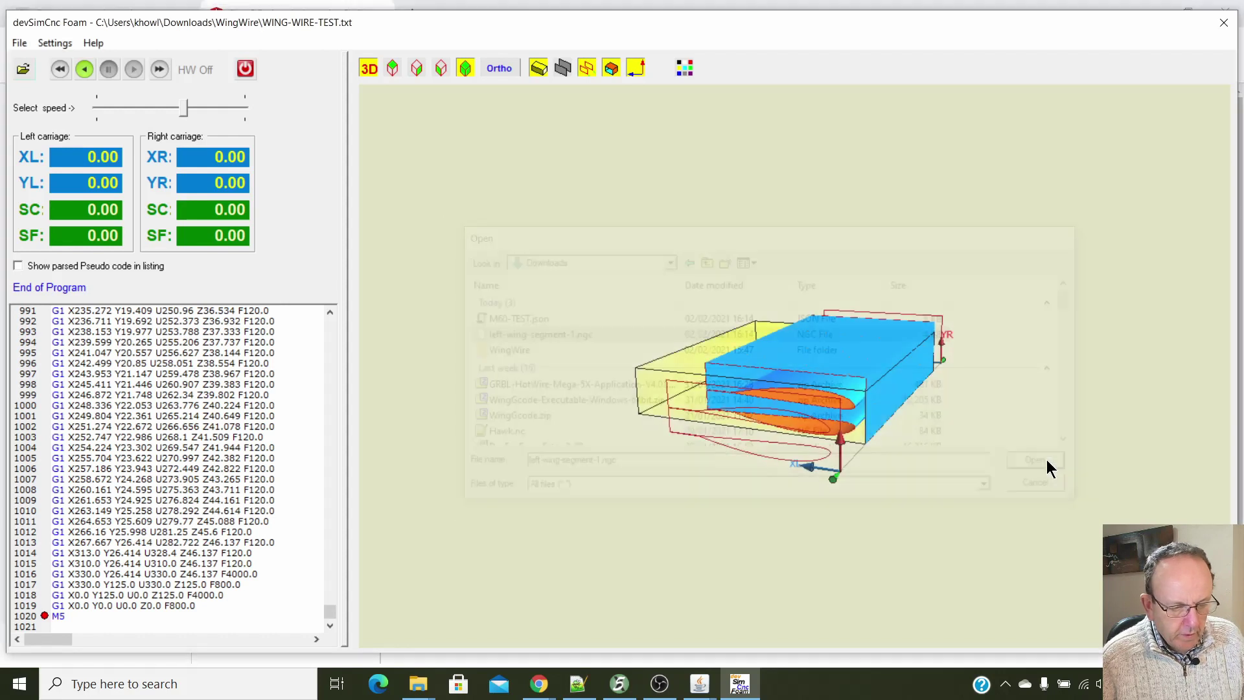
Hide the axes in the 3D view and run the cutting simulation of the left wing segment.
left_click_drag(597, 548, 551, 494)
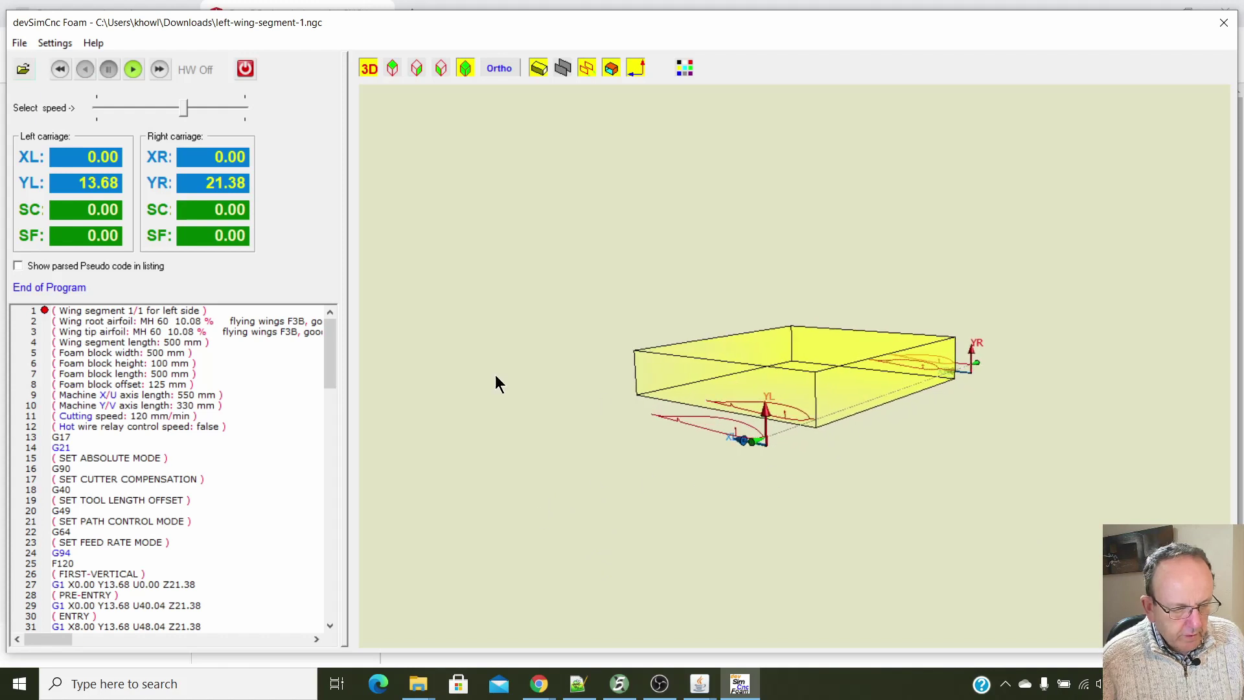
left_click(636, 69)
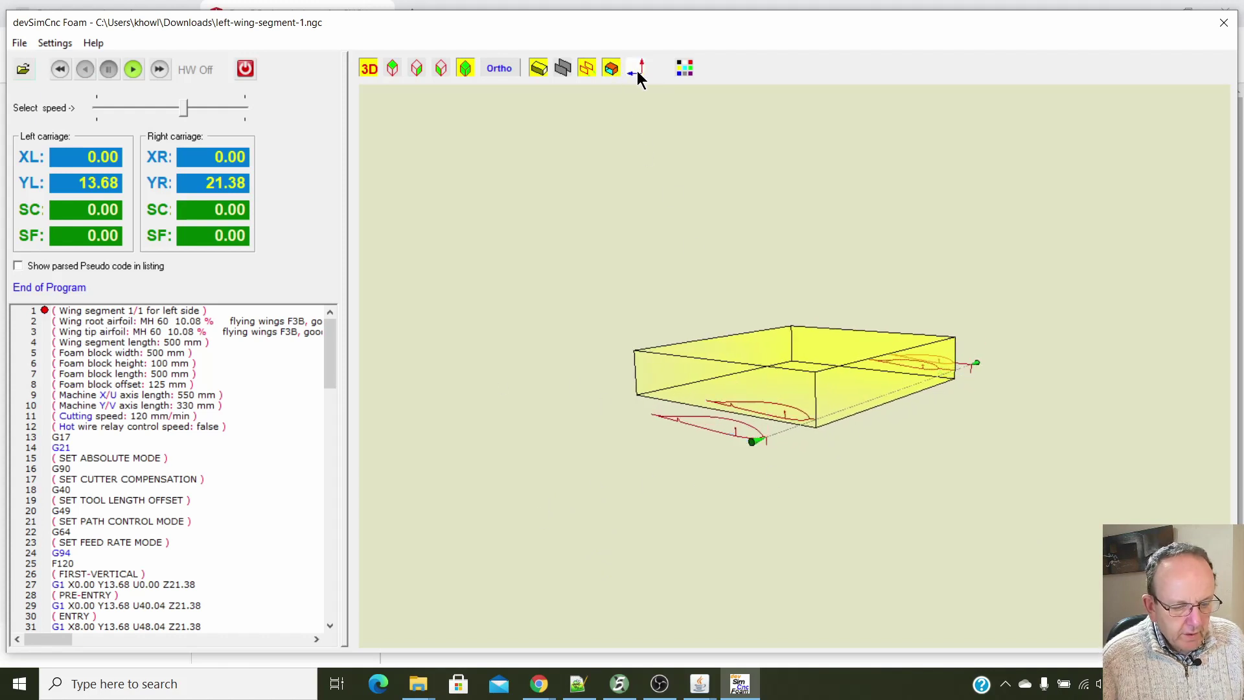
left_click_drag(635, 477, 914, 492)
scroll(799, 535, "up", 5)
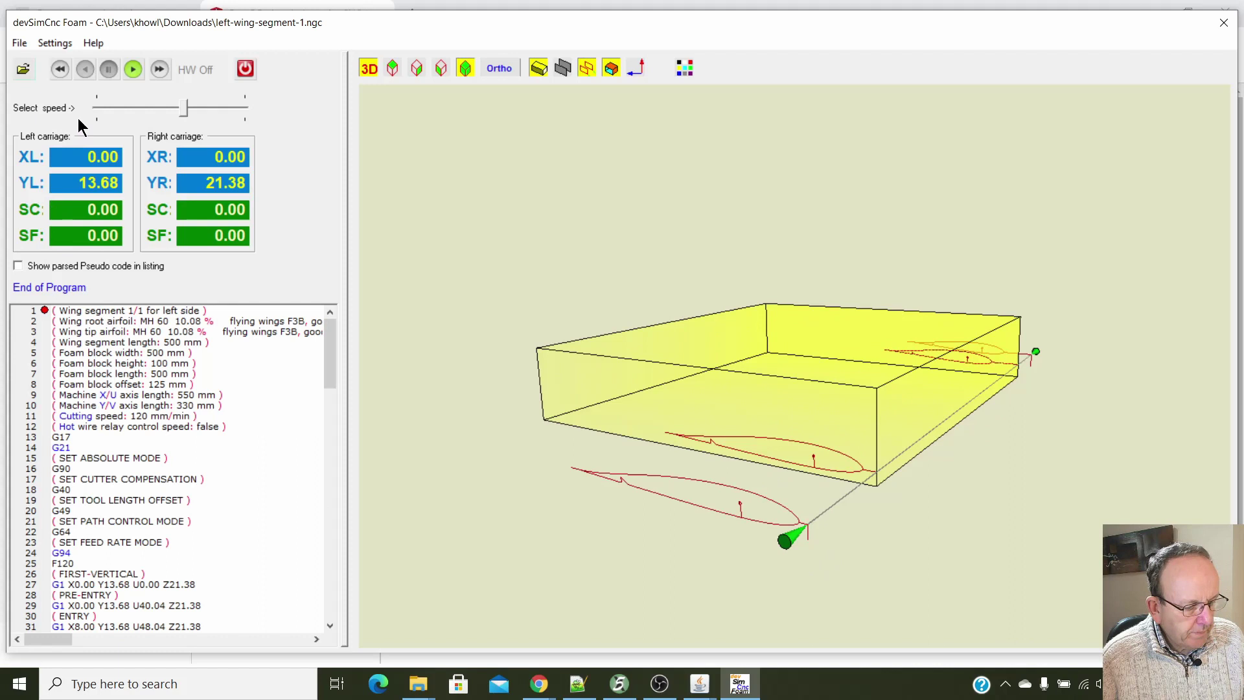
left_click(133, 73)
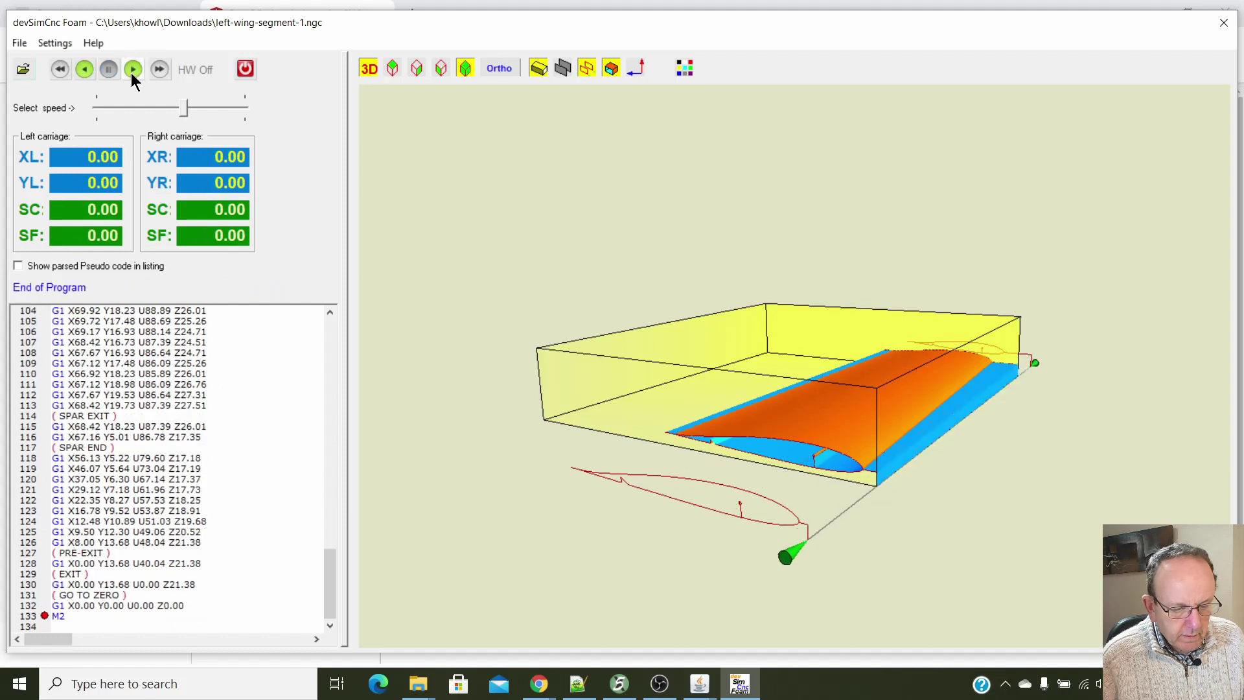
Lower the simulation speed, replay the cut from the start and inspect the cut wing from the other side.
left_click_drag(183, 111, 162, 116)
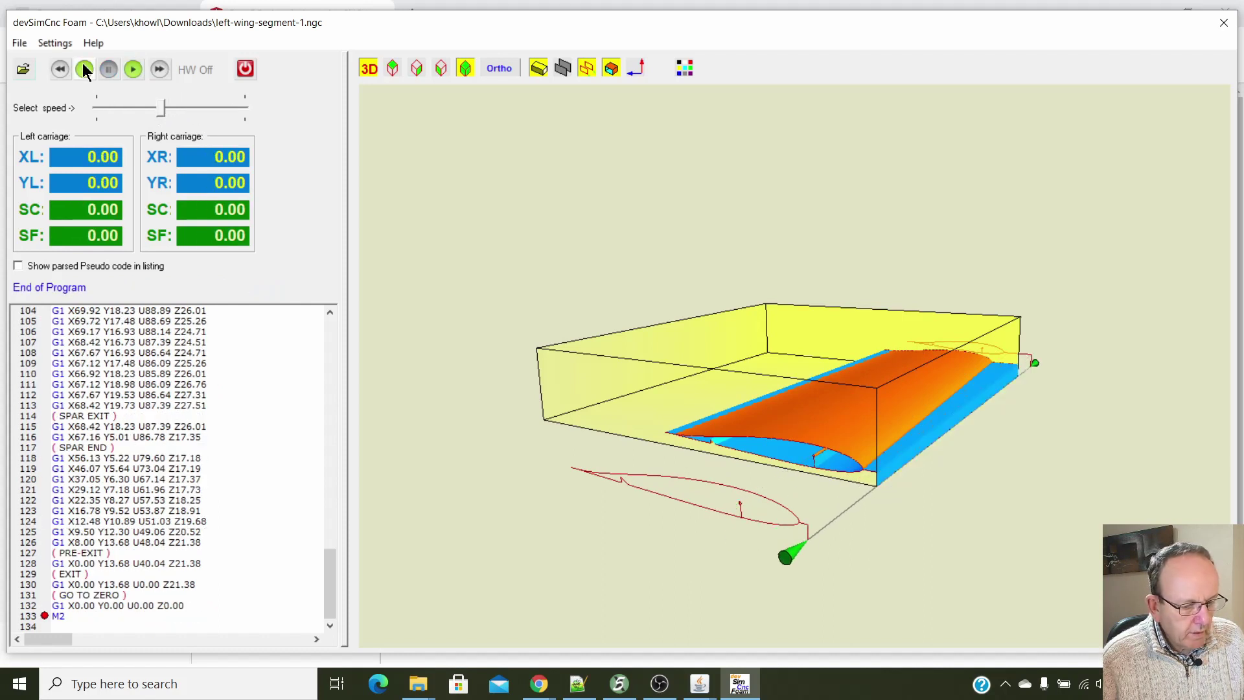
left_click(61, 72)
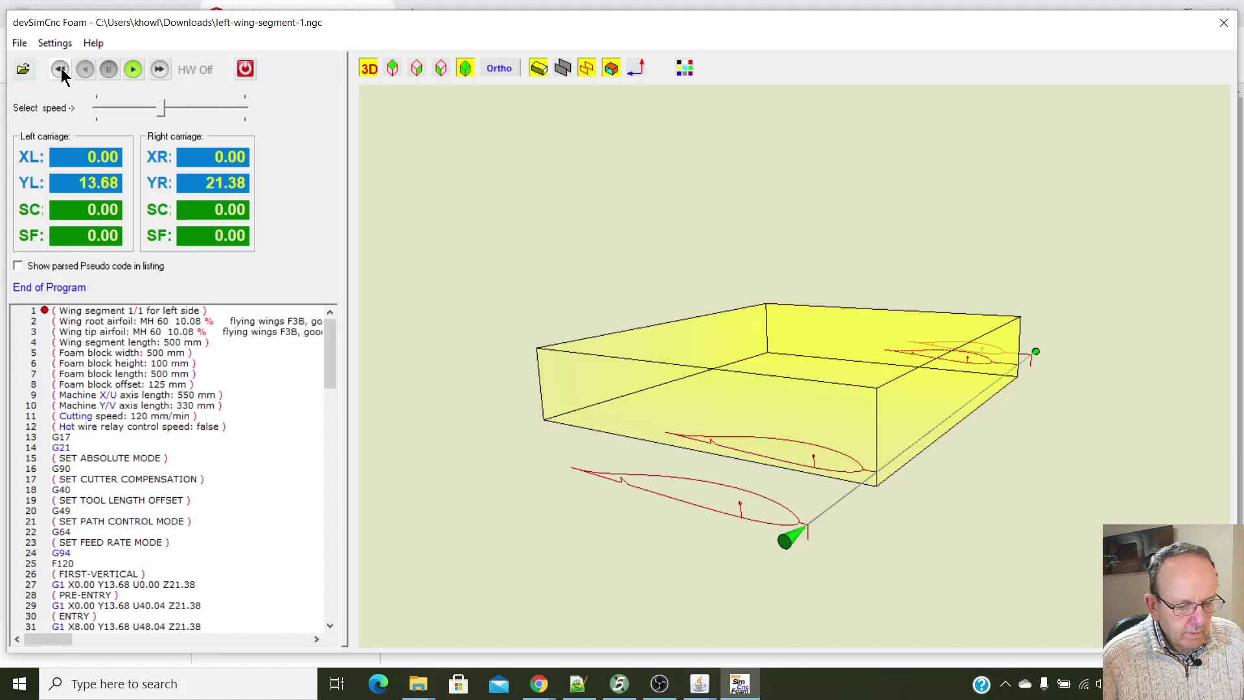
left_click(132, 73)
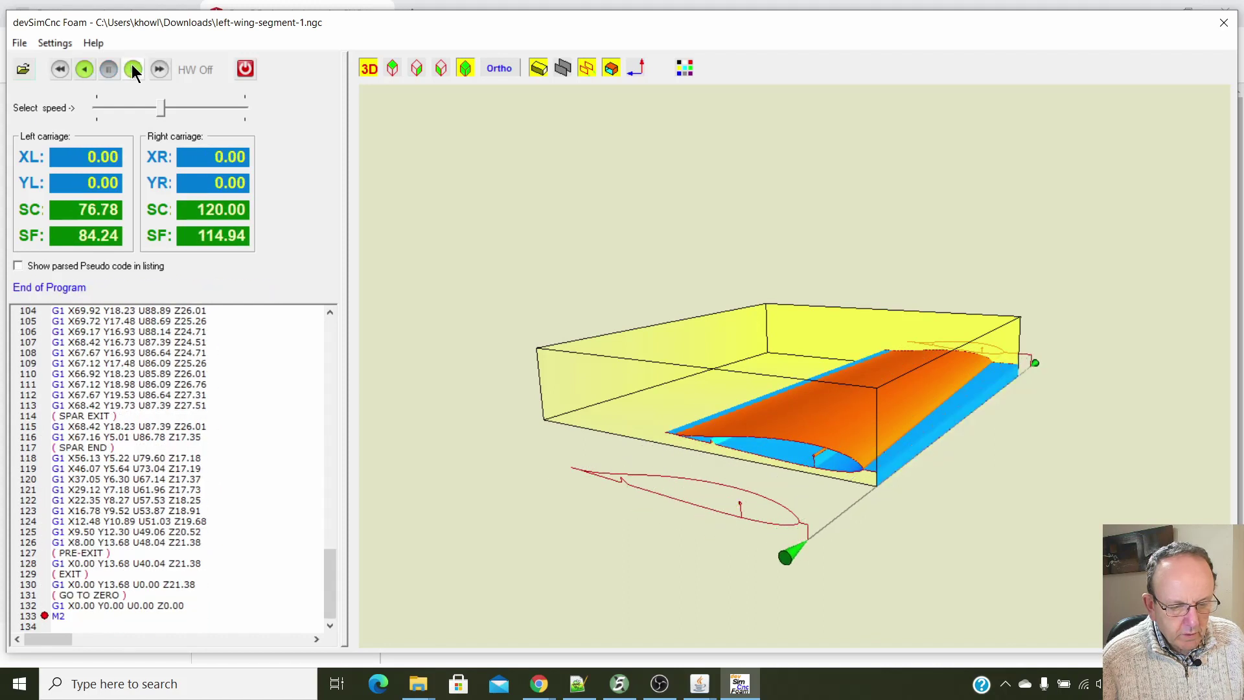
left_click_drag(1089, 405, 217, 458)
left_click_drag(1010, 546, 696, 386)
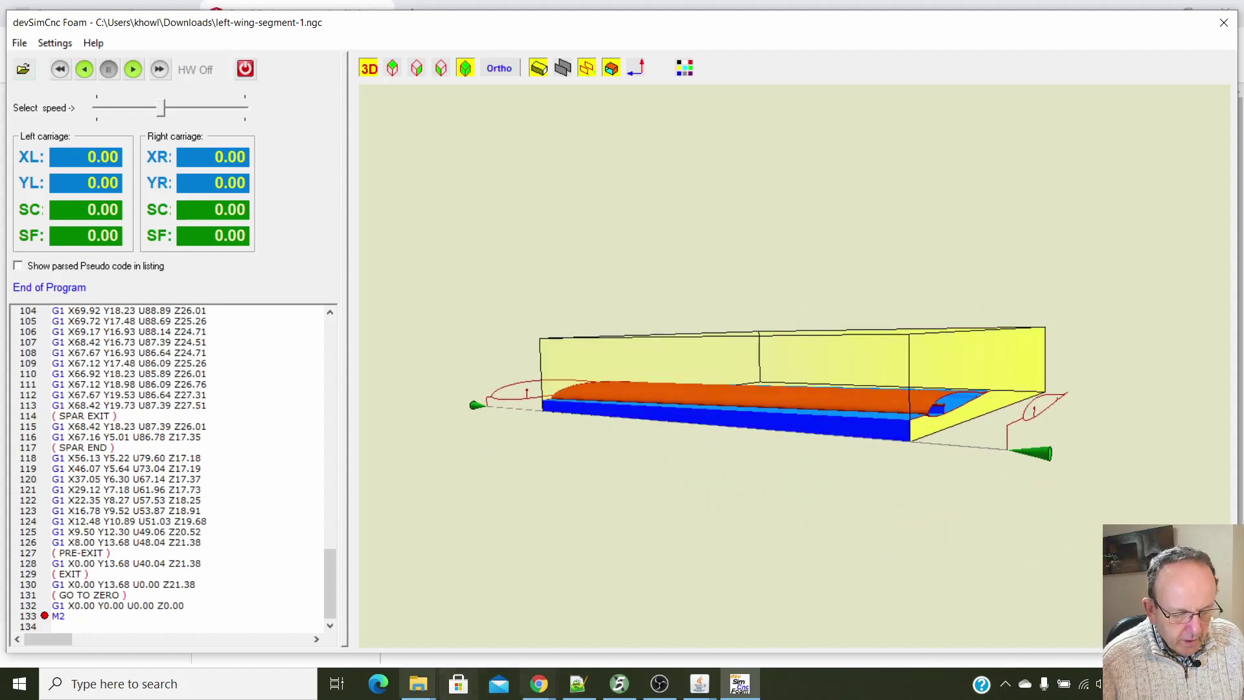
Switch to Grbl HotWire Mega 5X, load left-wing-segment-1.ngc from Downloads and run it in check mode.
left_click(619, 685)
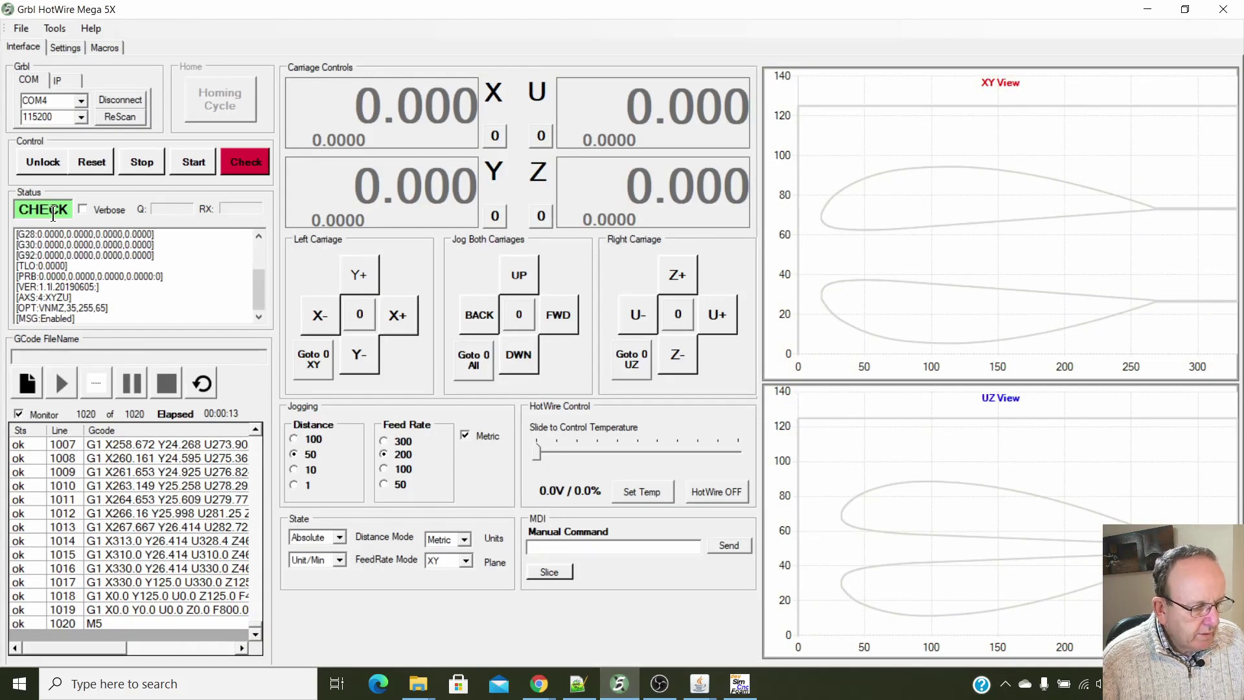
left_click(201, 382)
left_click(27, 384)
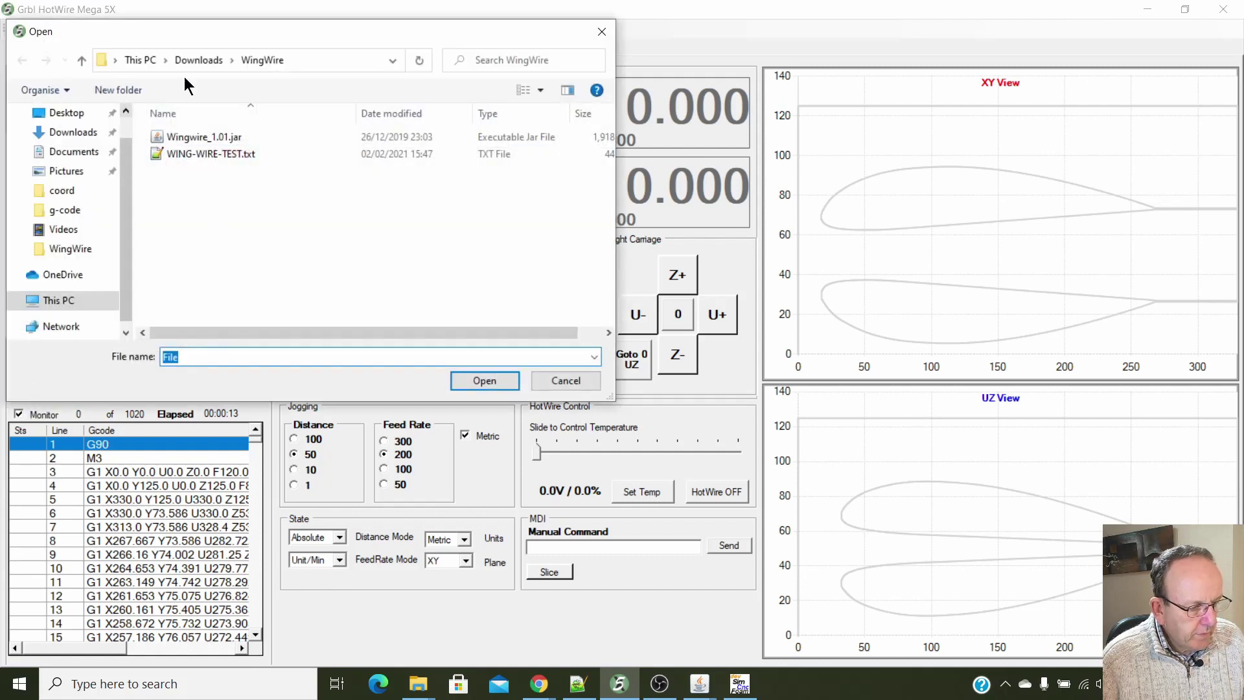
left_click(199, 60)
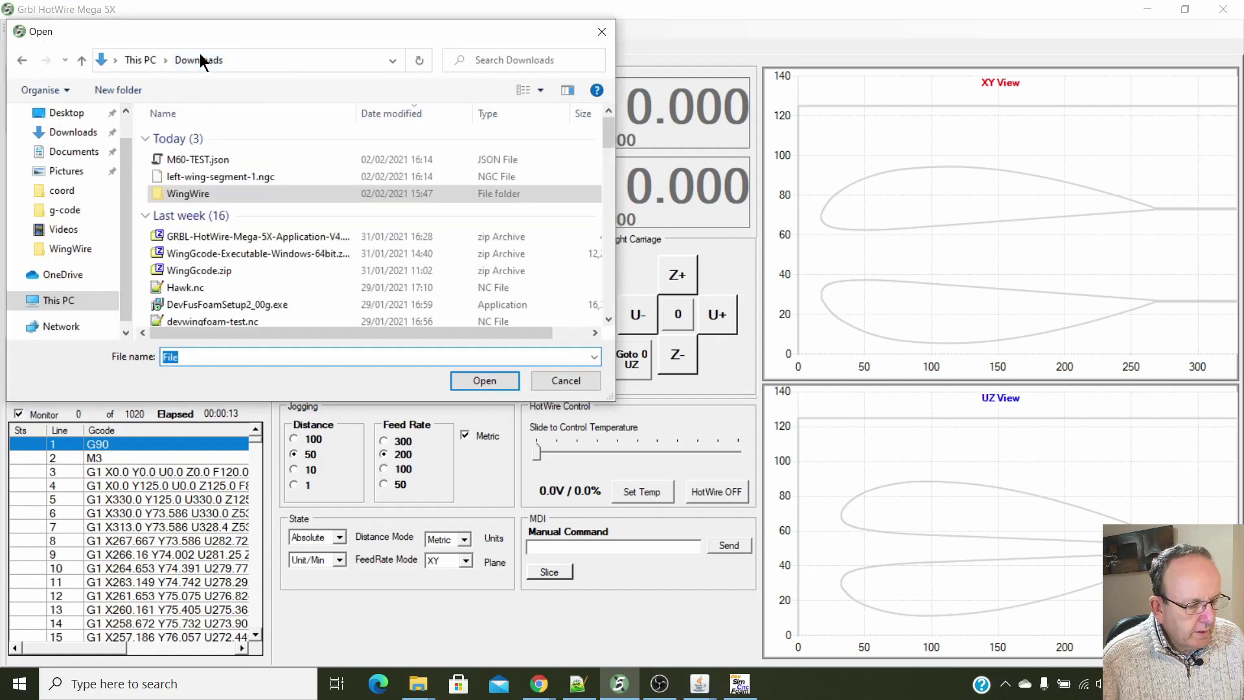
left_click(251, 175)
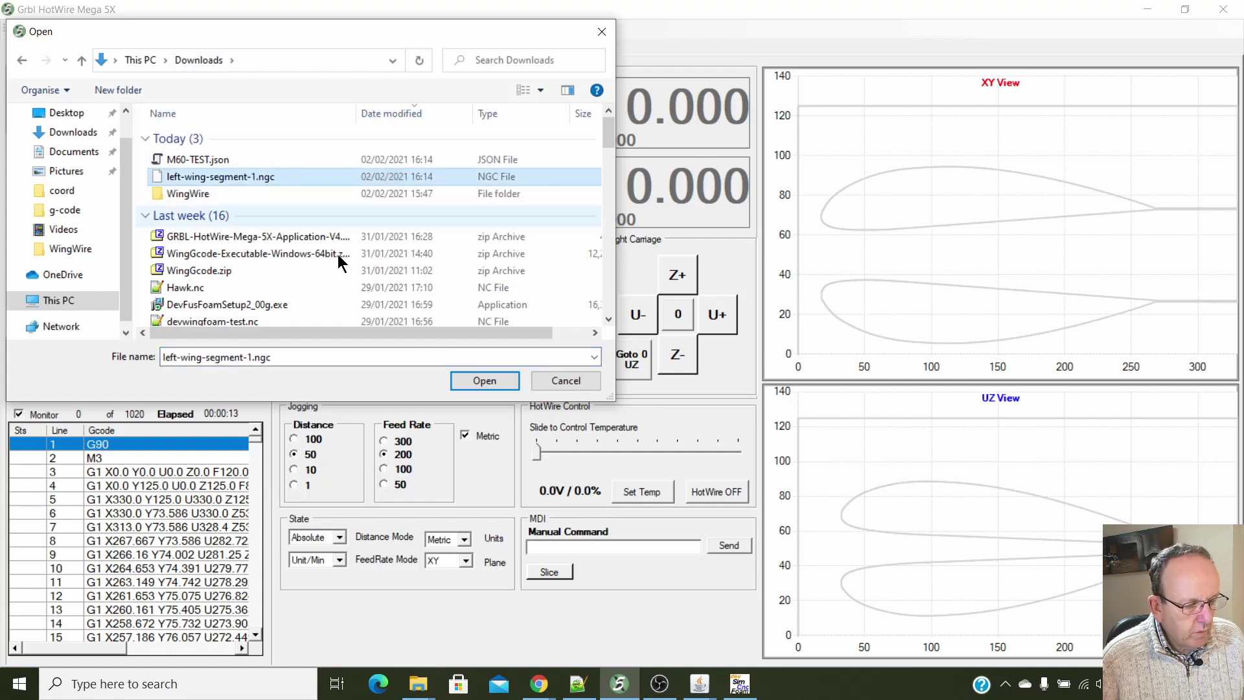
left_click(496, 374)
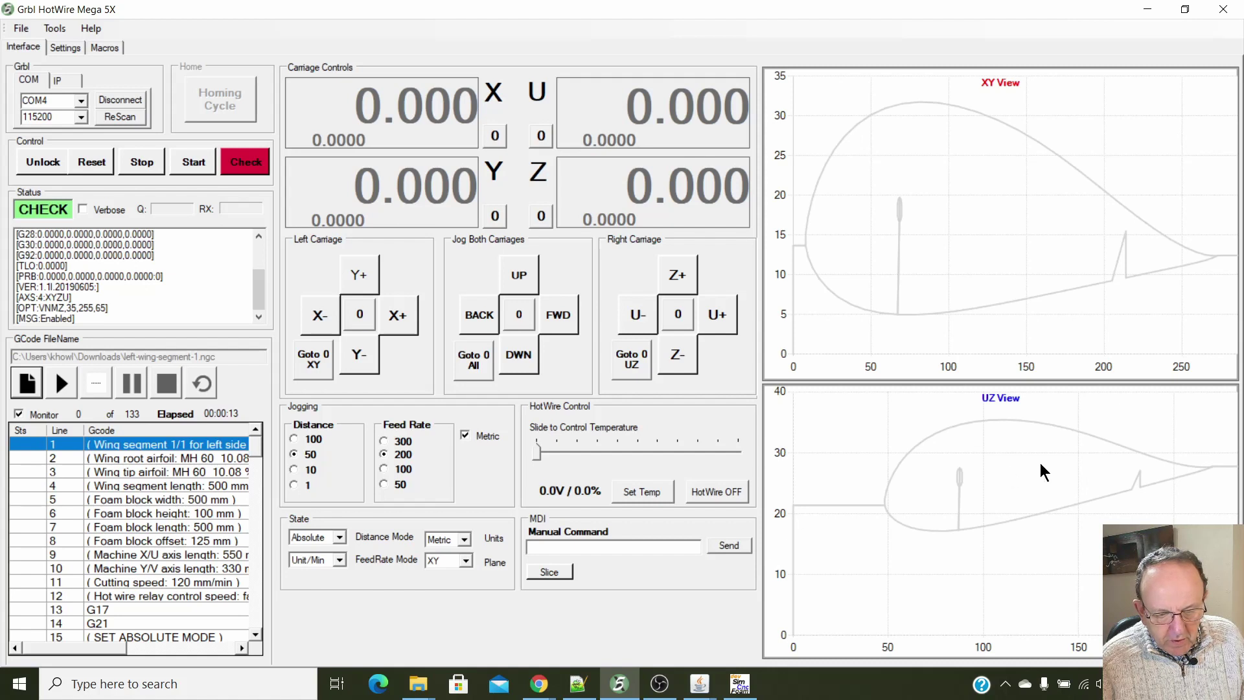
left_click(64, 383)
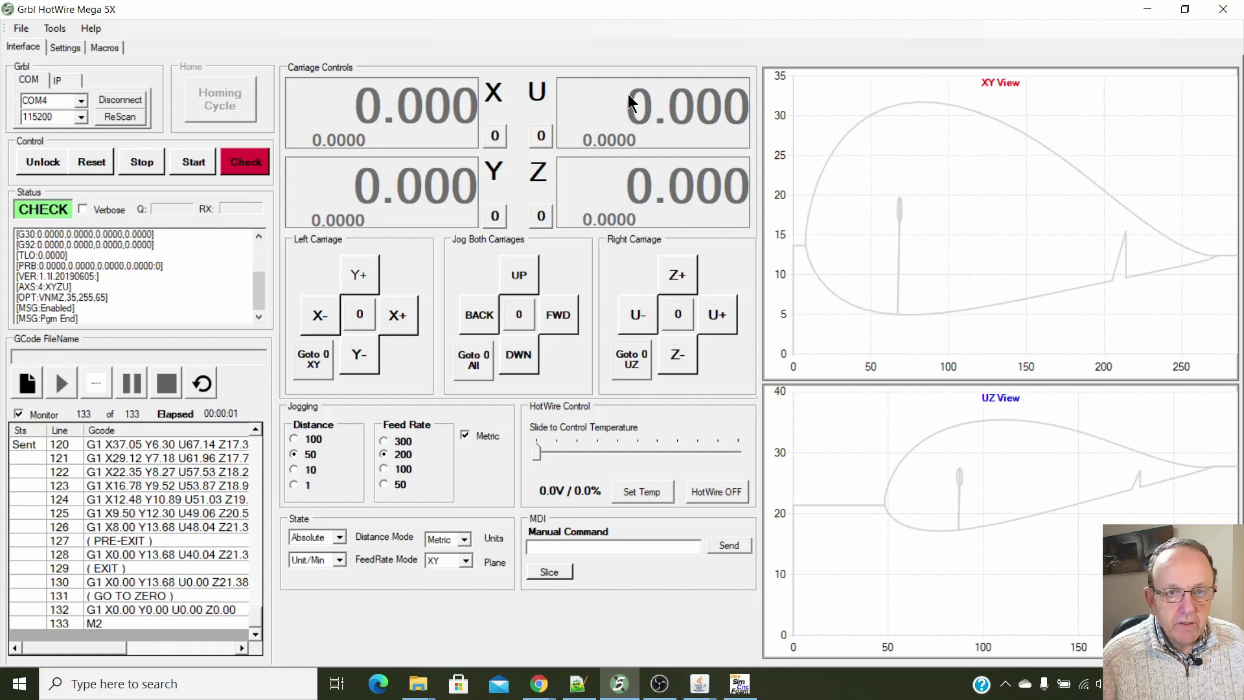
Return to the rckeith.co.uk page in the browser and review the G-code generation software comparison table.
left_click(1144, 11)
scroll(573, 257, "up", 3)
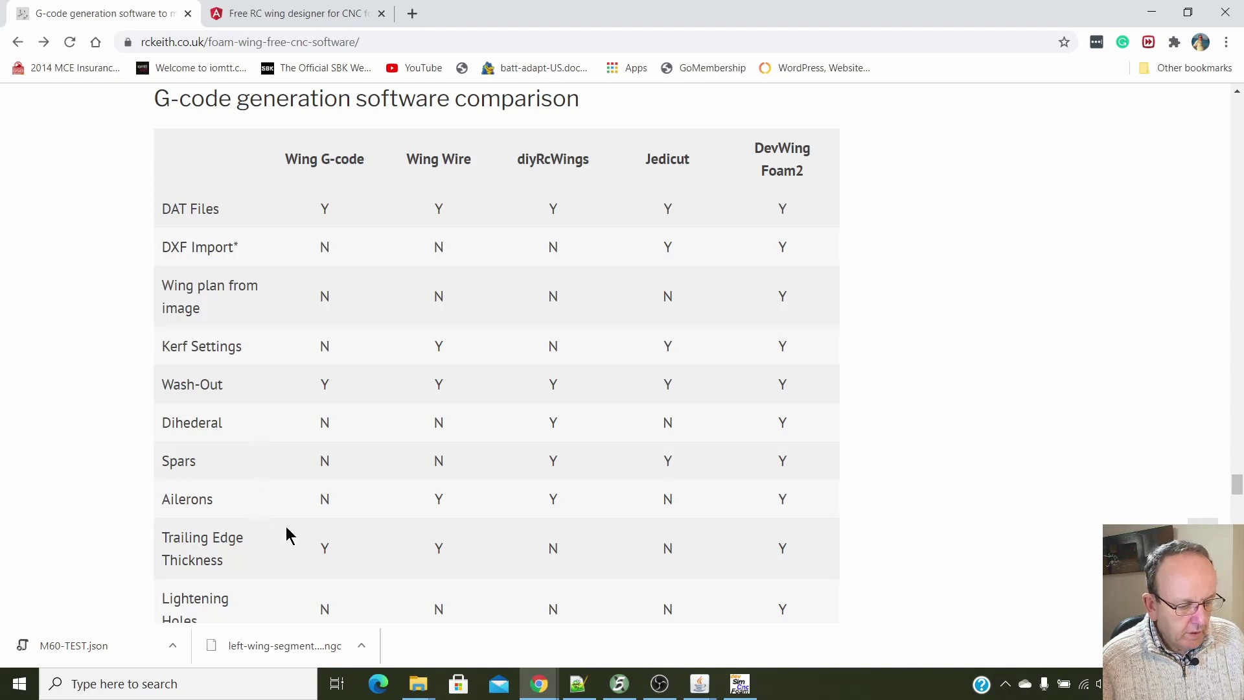
scroll(282, 506, "down", 1)
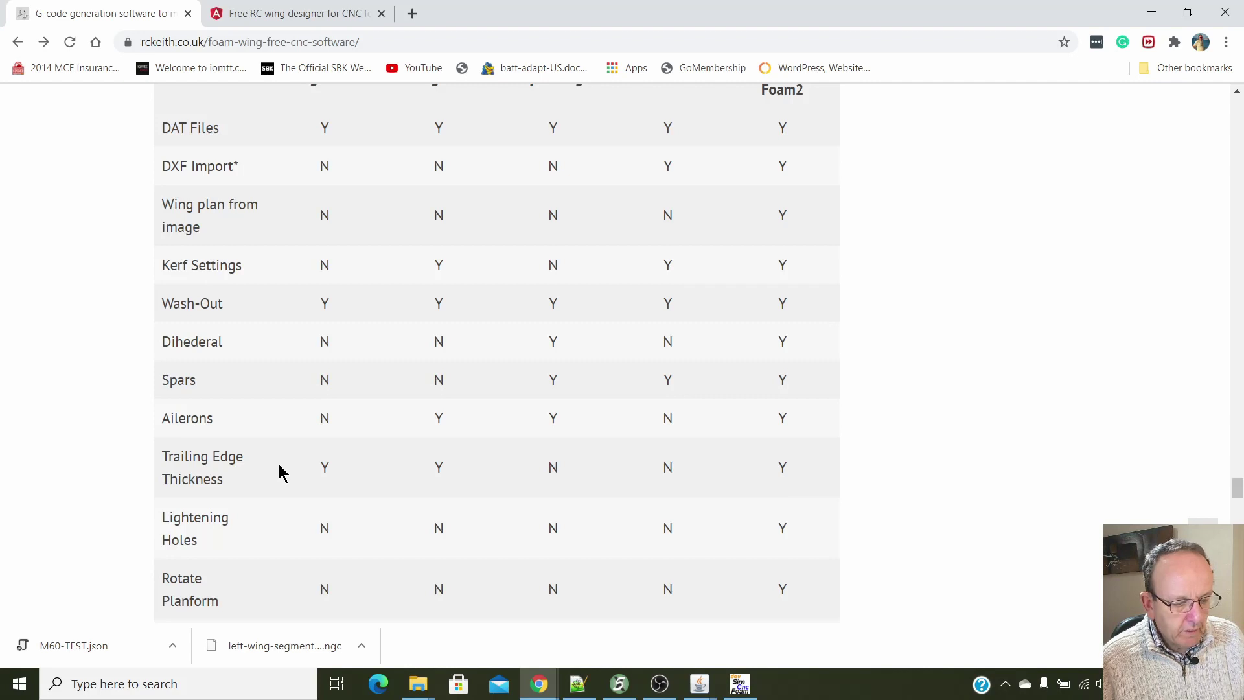
Review the remaining rows of the software comparison table, from trailing edge thickness to G93, cutting simulation and supported operating systems.
scroll(279, 464, "down", 1)
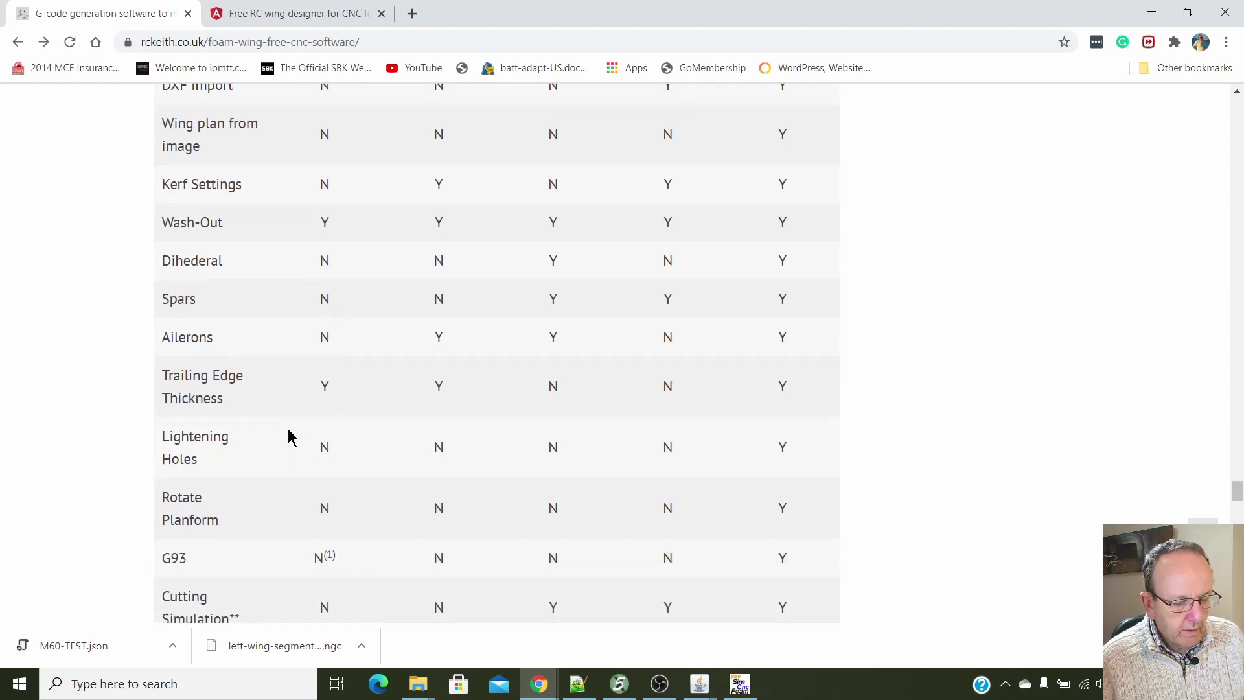
scroll(287, 435, "up", 1)
scroll(287, 435, "down", 1)
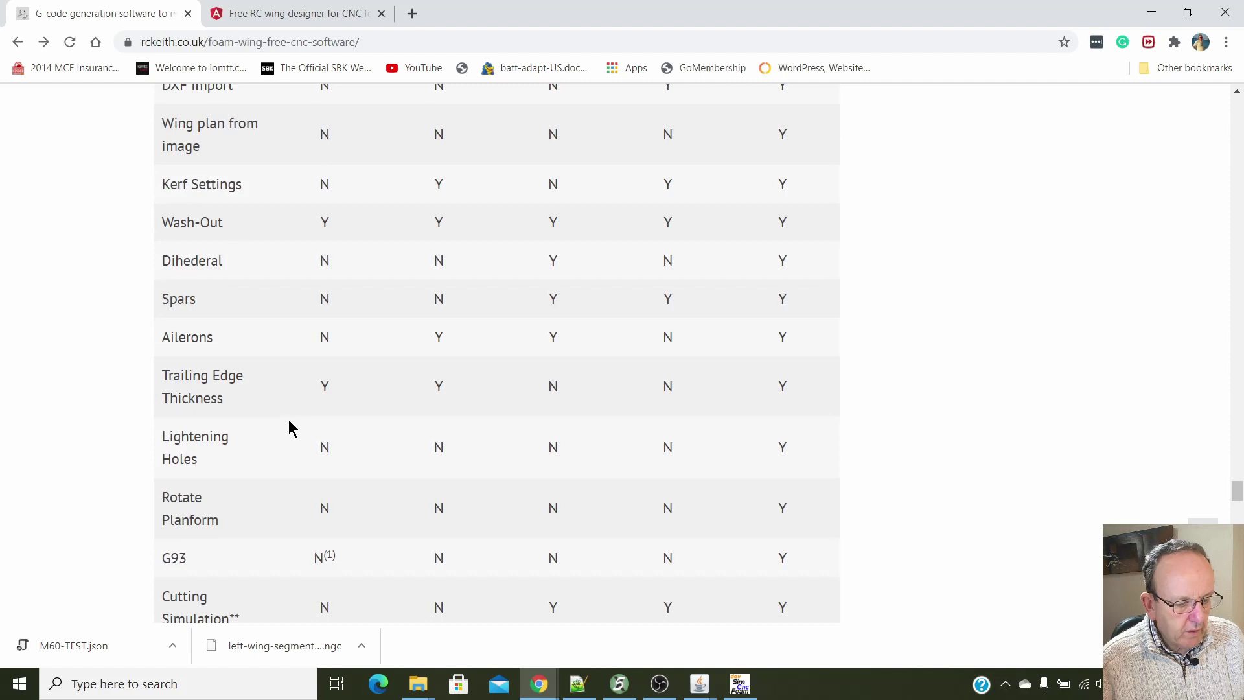
scroll(292, 433, "down", 2)
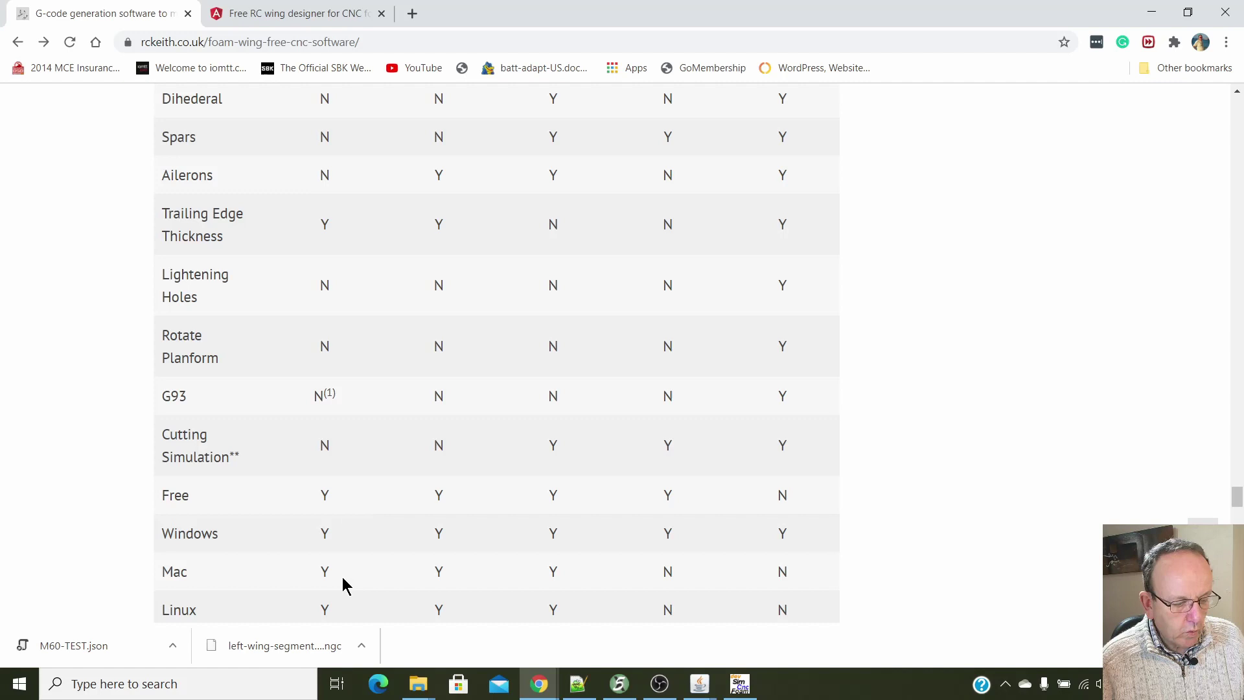
scroll(383, 485, "up", 1)
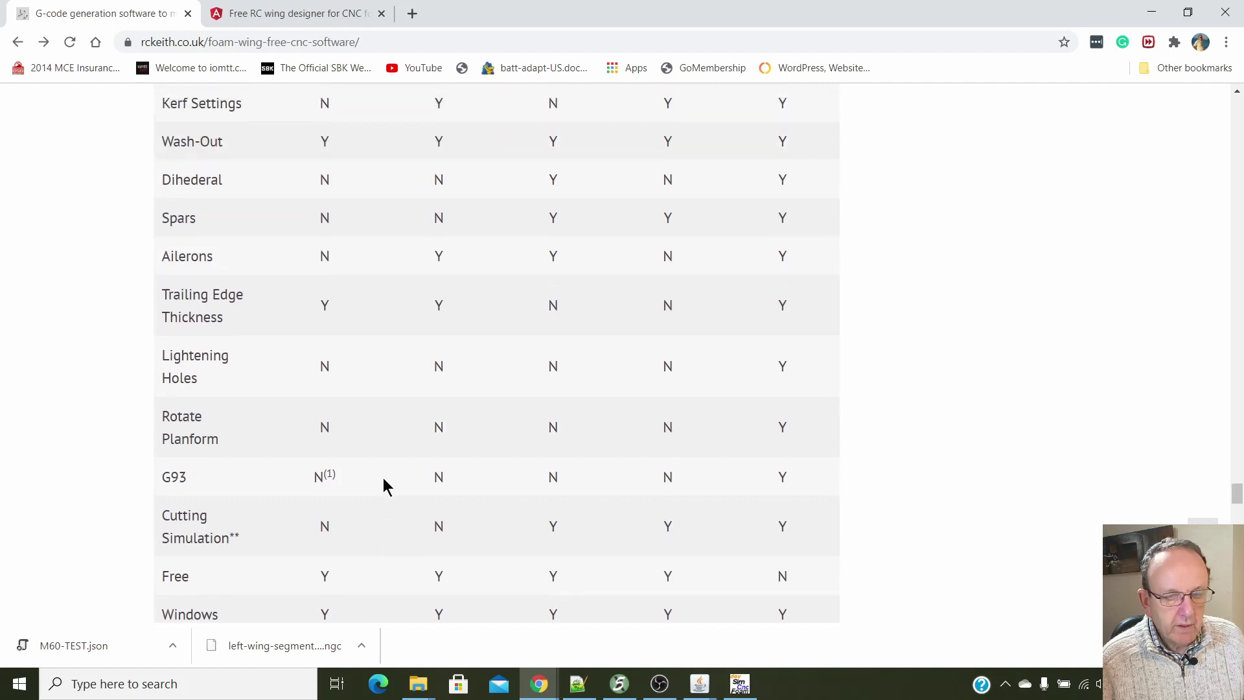
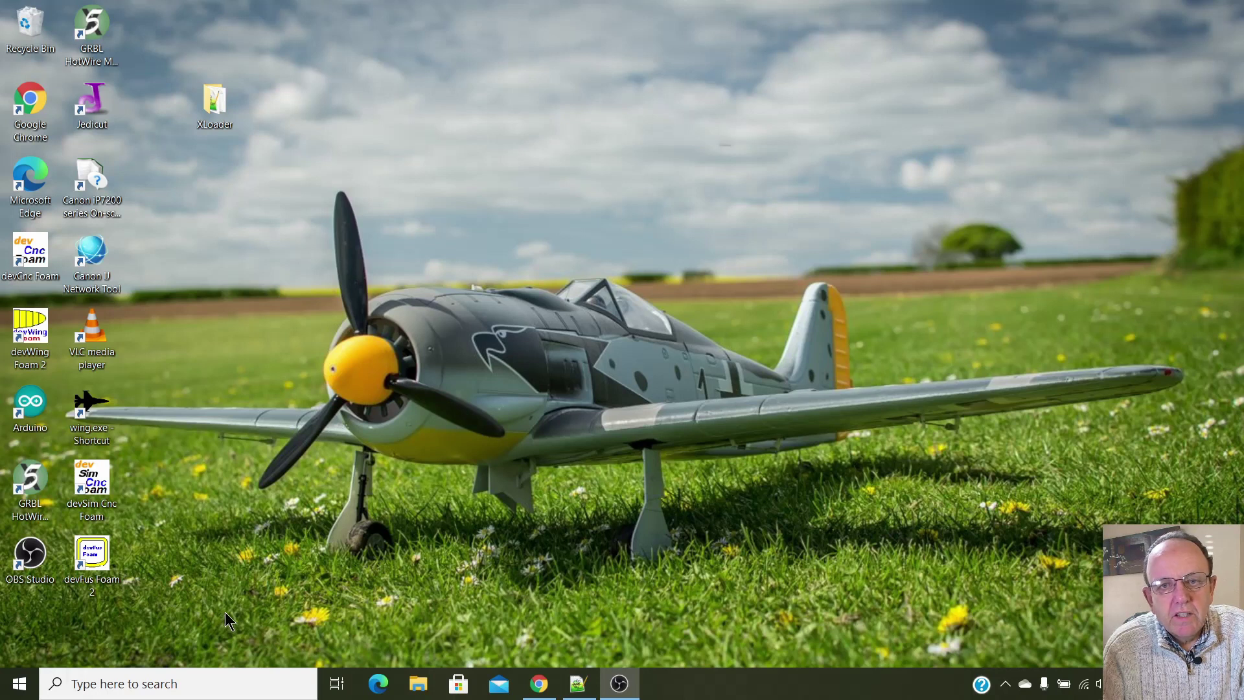
Switch to Jedicut and check its version information in the About dialog.
left_click(85, 110)
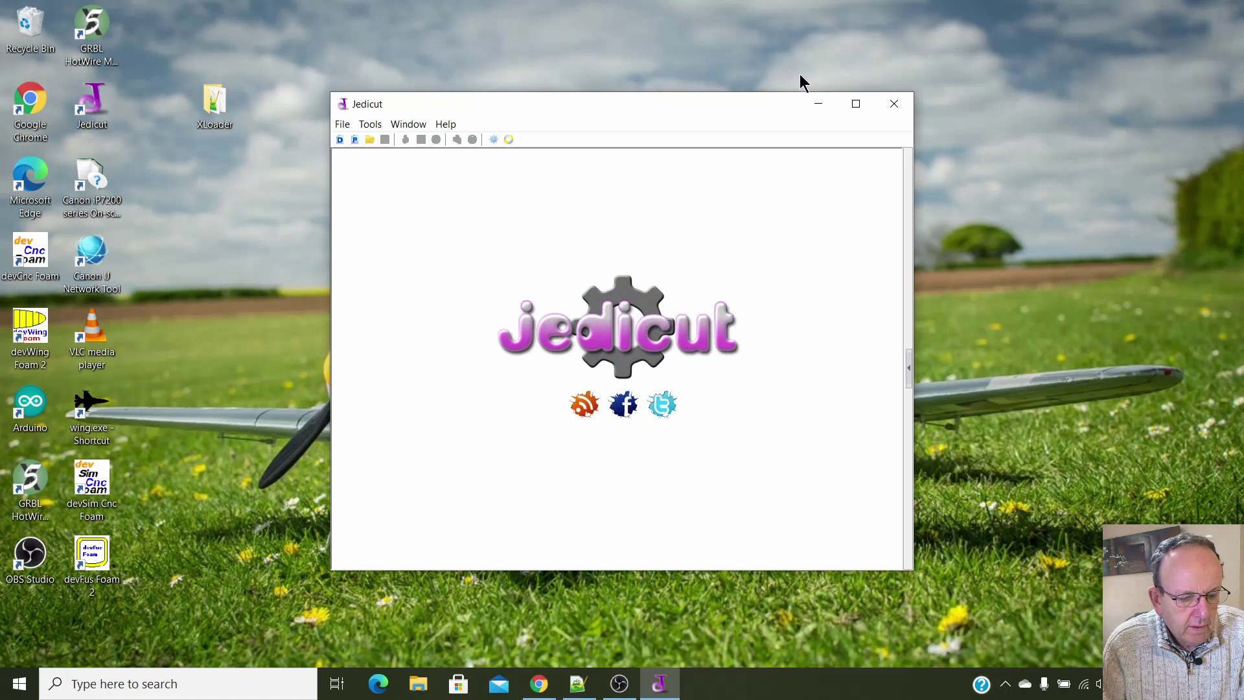
left_click(445, 123)
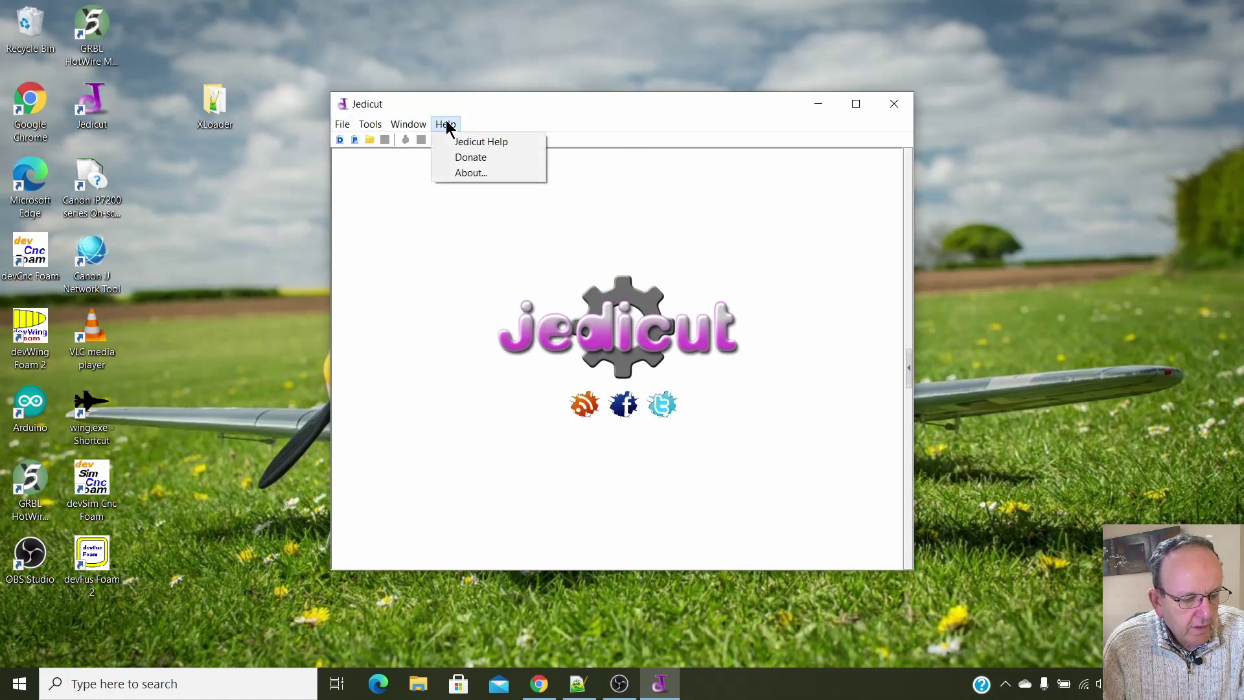
left_click(458, 172)
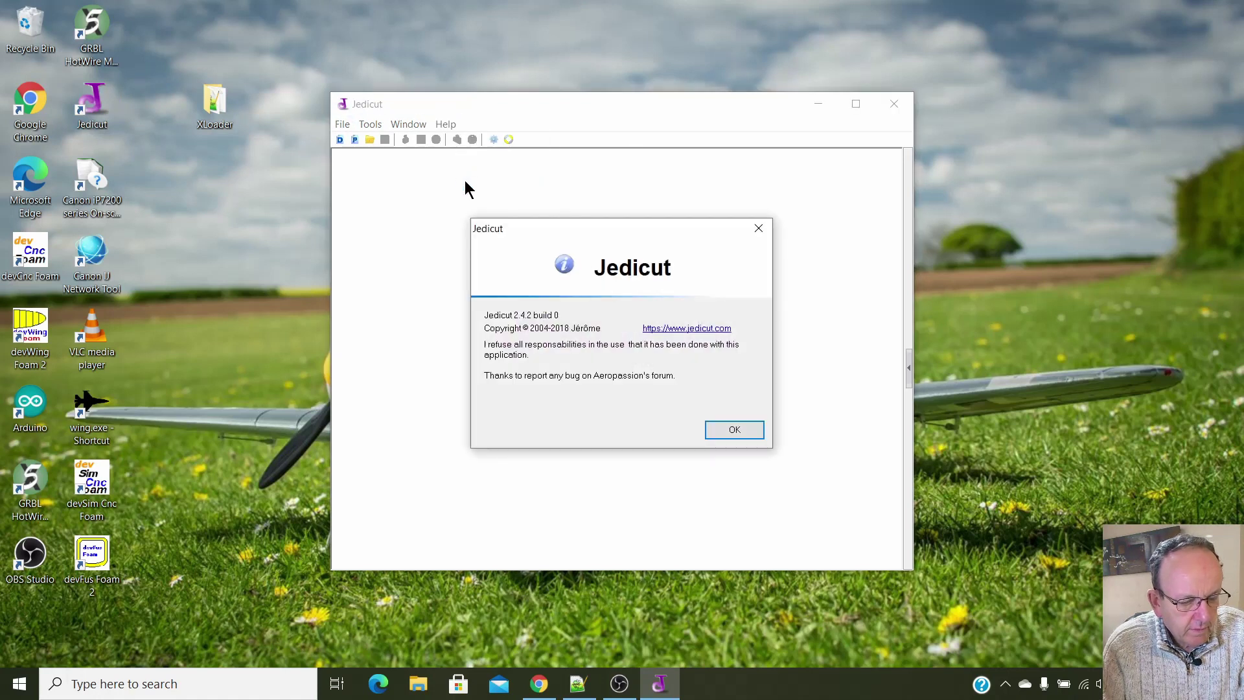
left_click(733, 433)
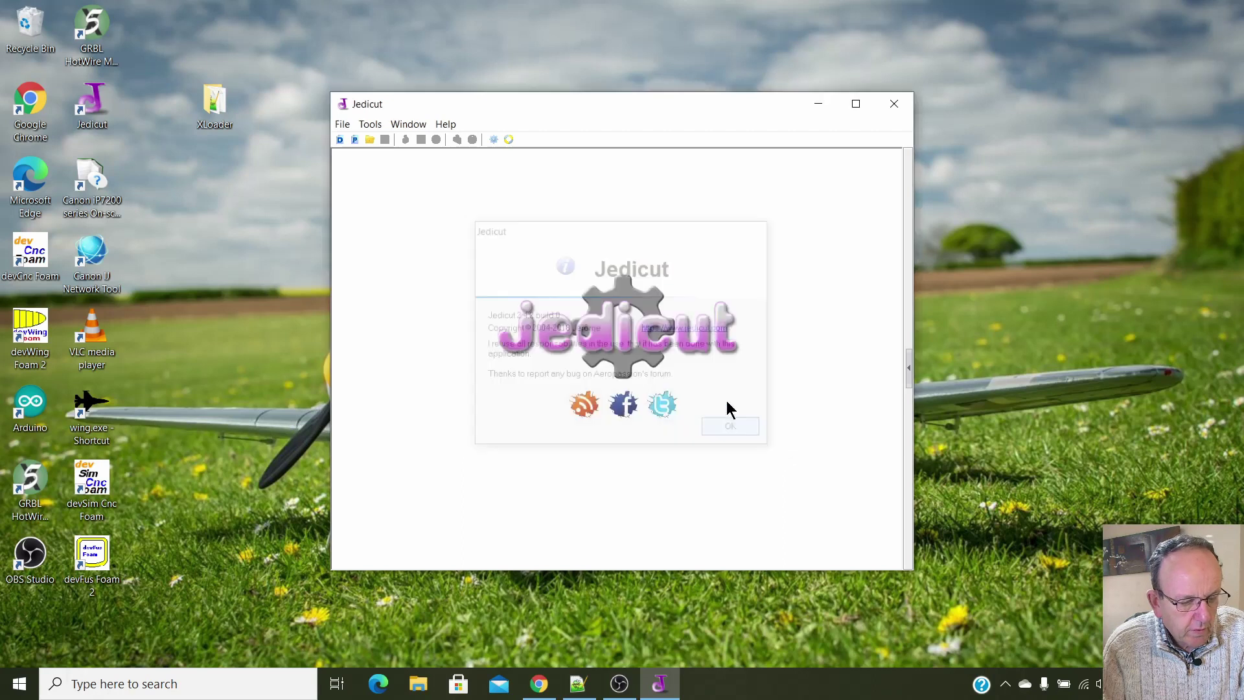
Create a new cut project for a wing.
left_click(343, 124)
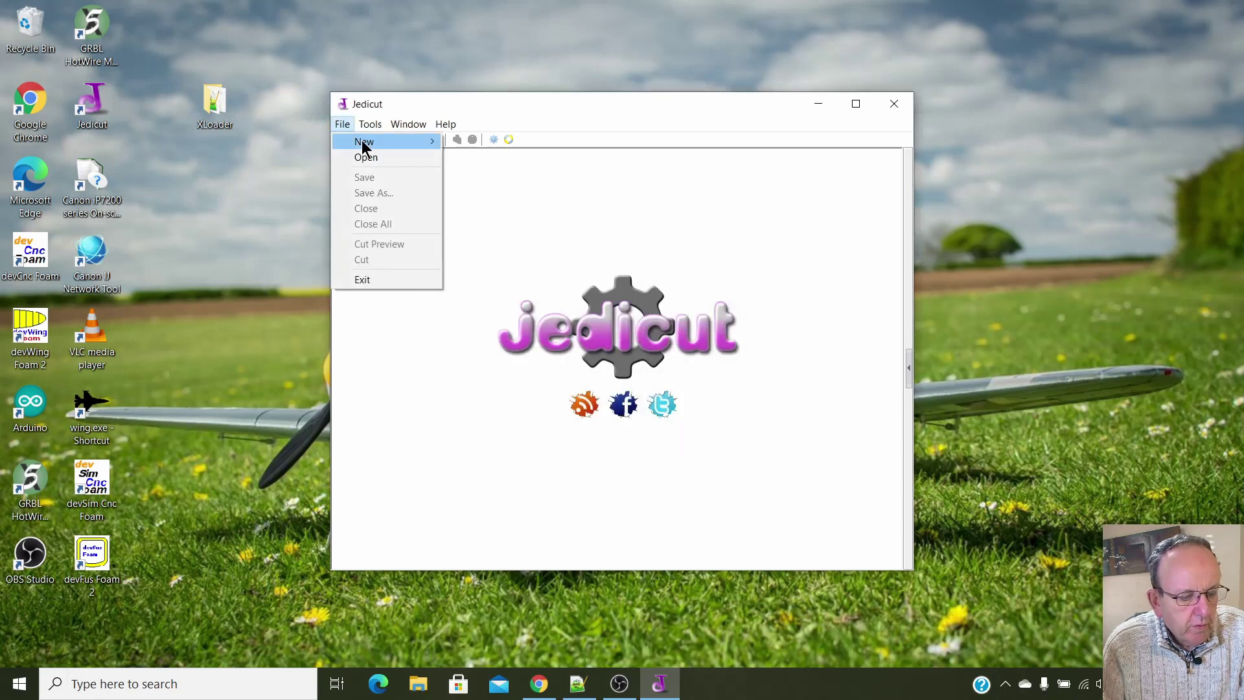
mouse_move(362, 142)
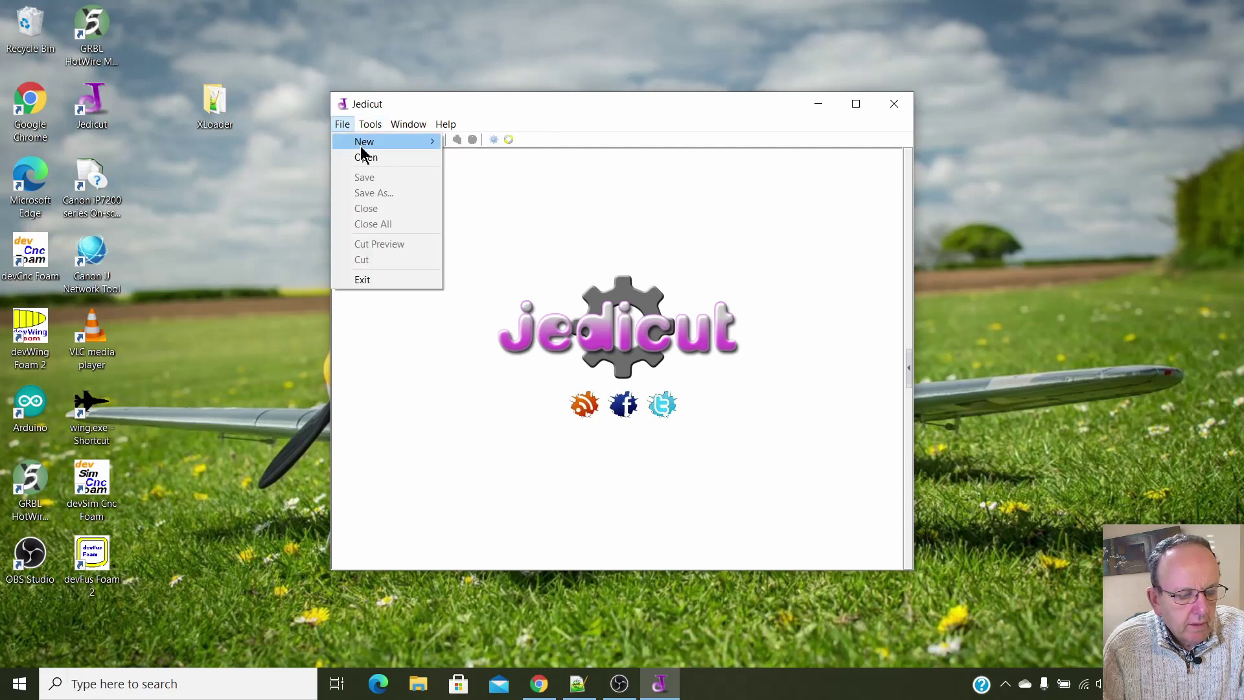
left_click(462, 142)
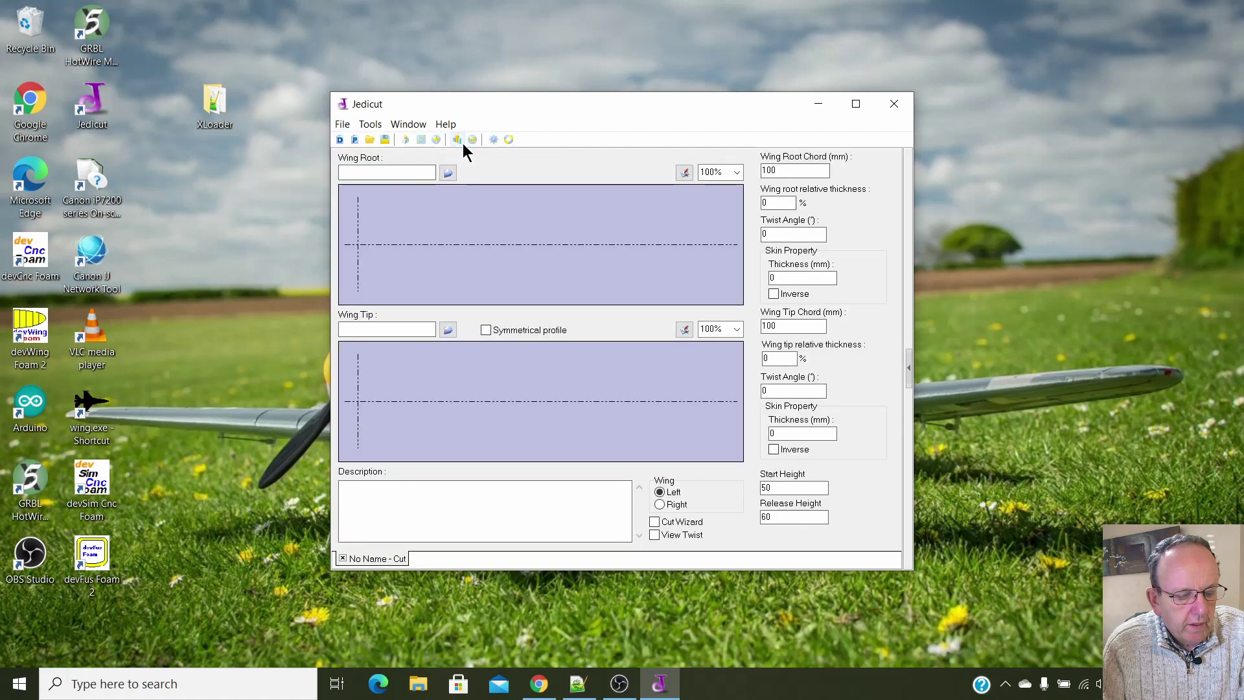
Browse for a wing root profile in the WingGcode coord folder and list the Profil (*.dat) v0.1 files.
left_click(447, 173)
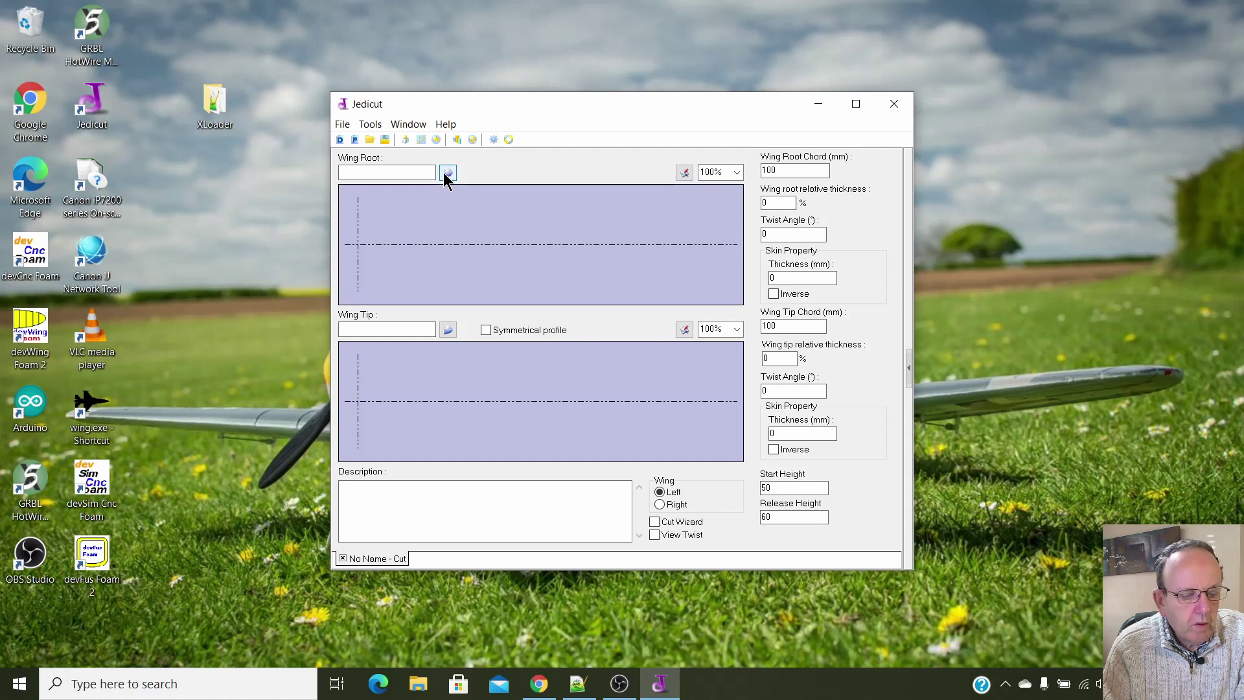
left_click(447, 174)
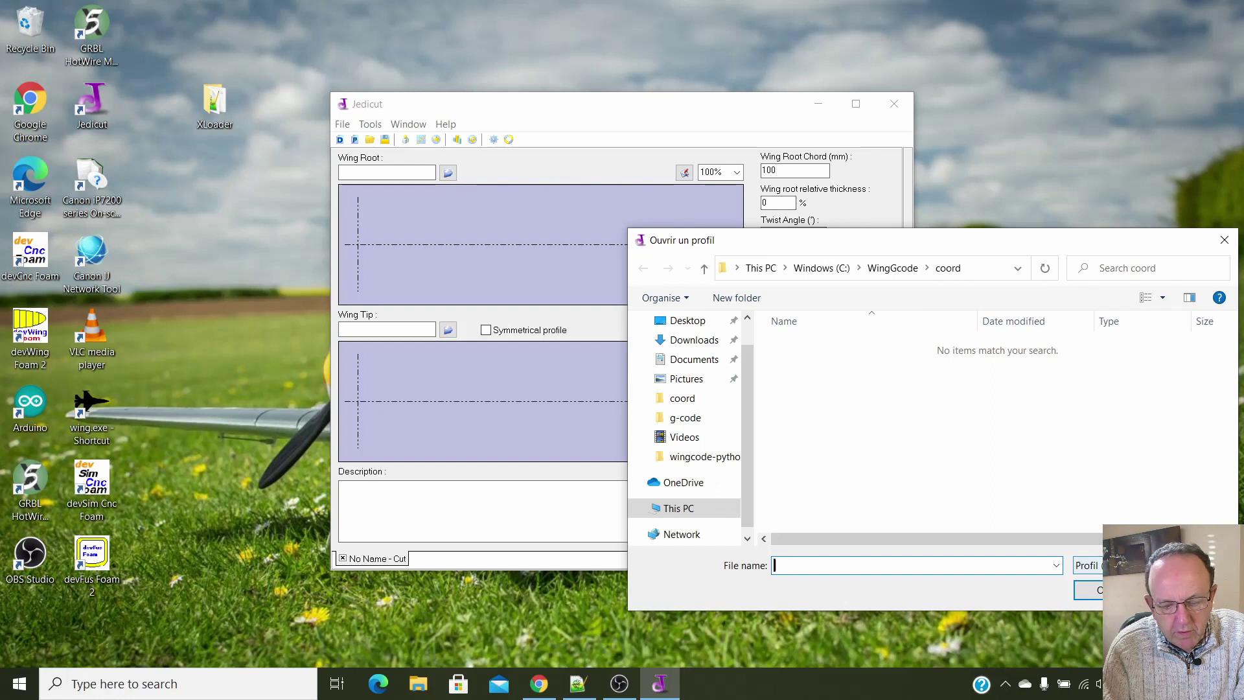
left_click(1088, 565)
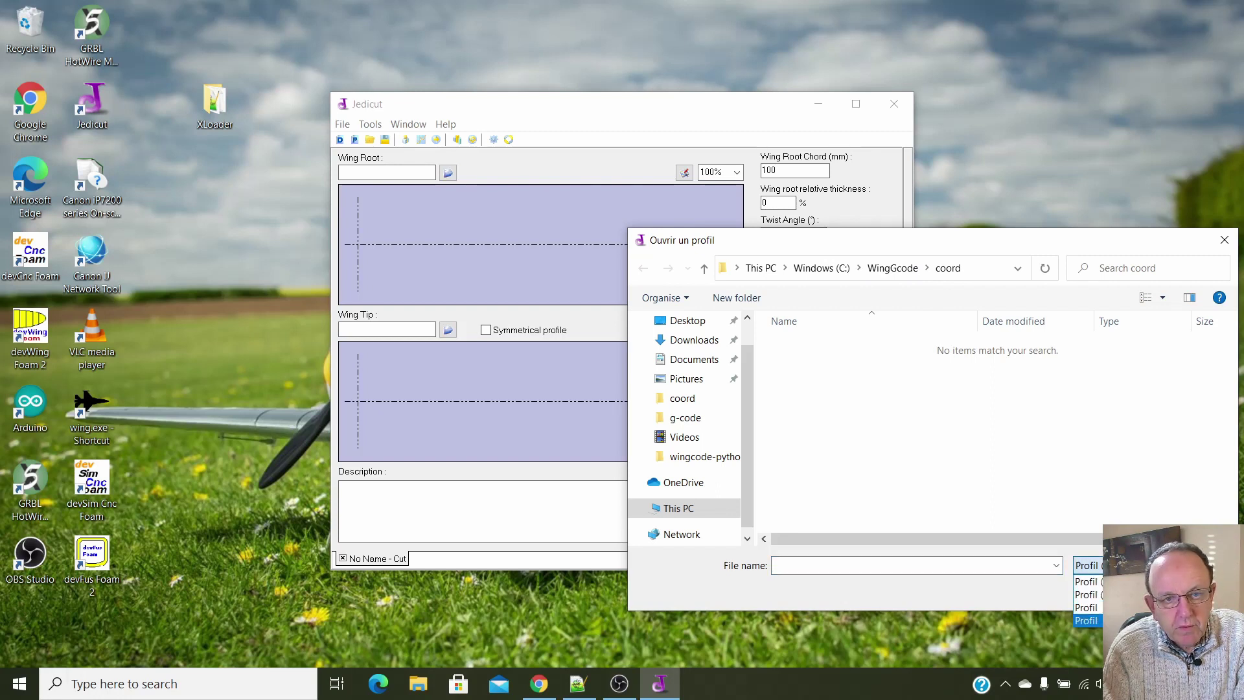
left_click(1071, 237)
left_click_drag(983, 250, 775, 131)
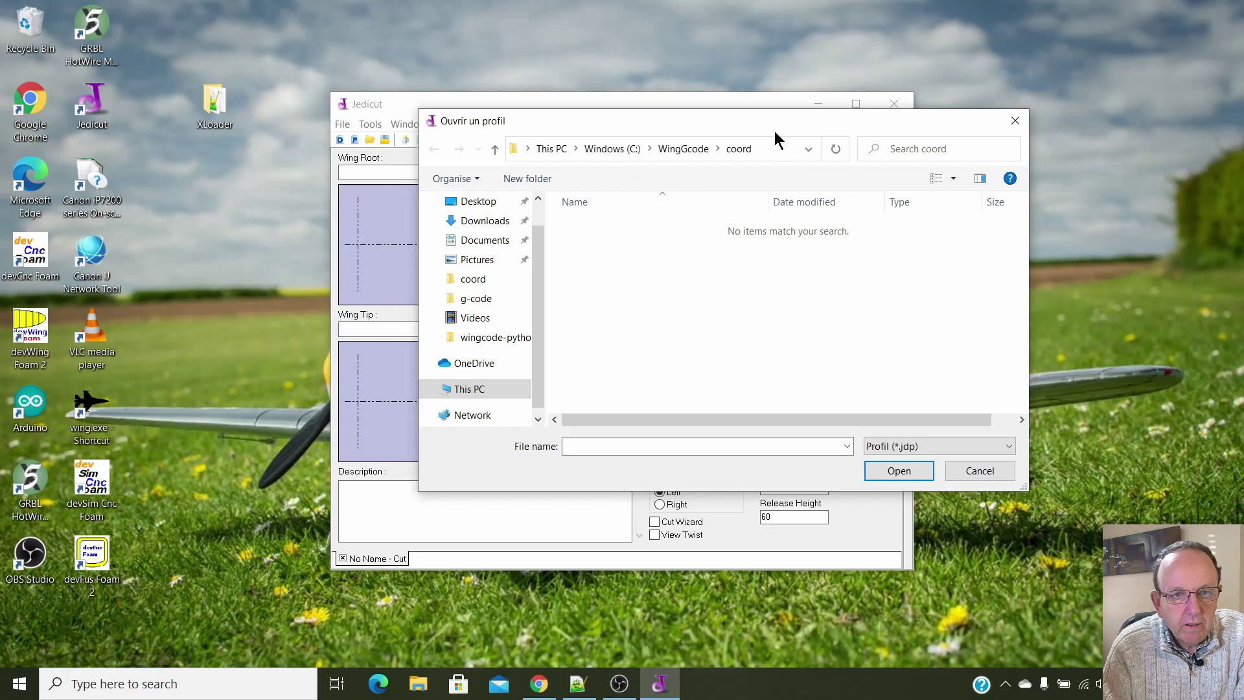
left_click(1010, 449)
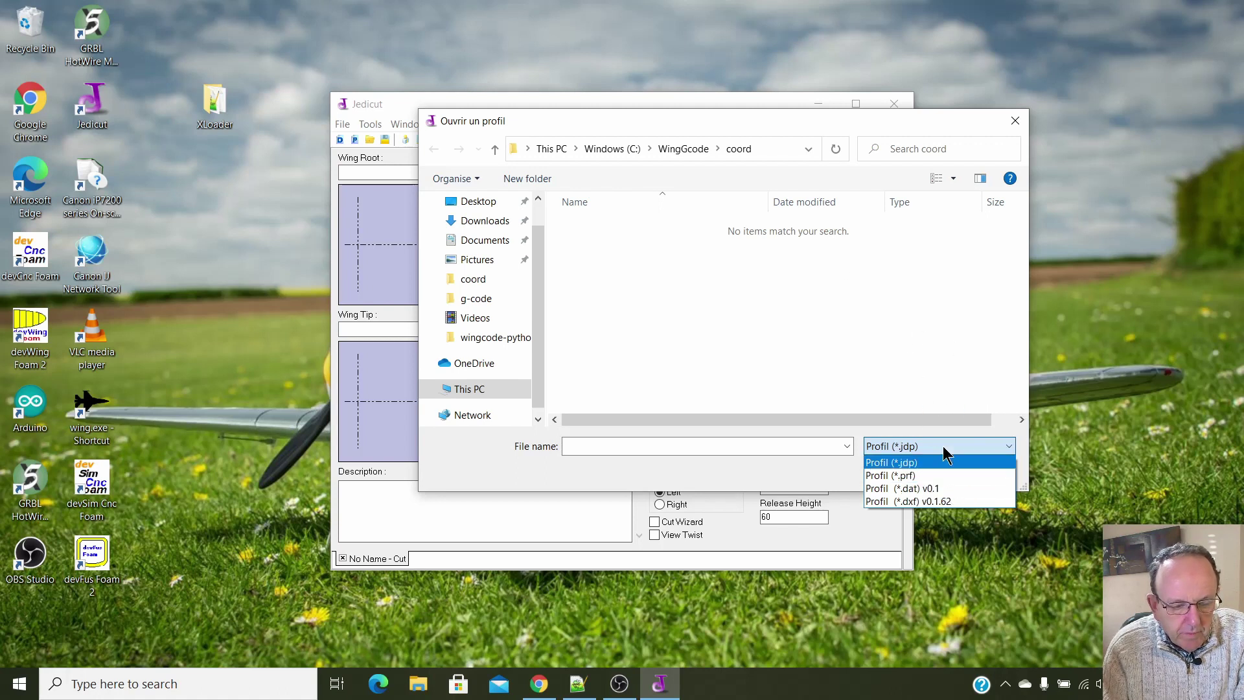
left_click(951, 487)
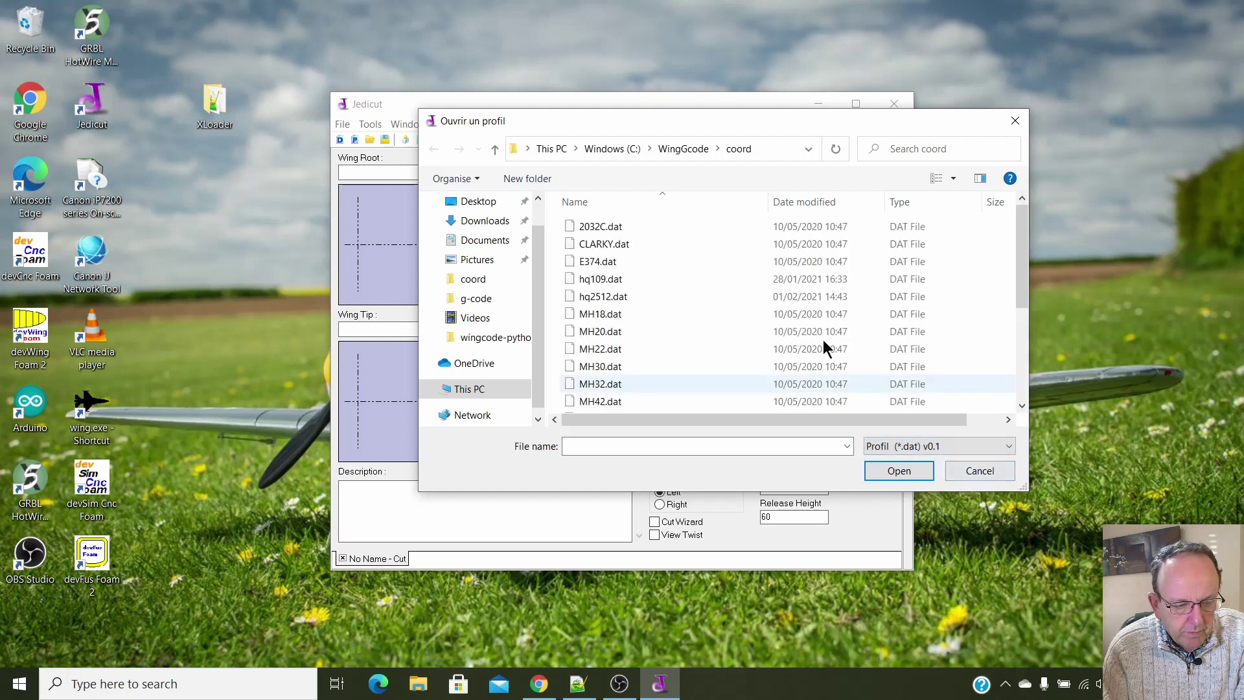
Try hq2512.dat as the wing root profile and replace it with CLARKY.dat from the same folder.
scroll(705, 233, "down", 2)
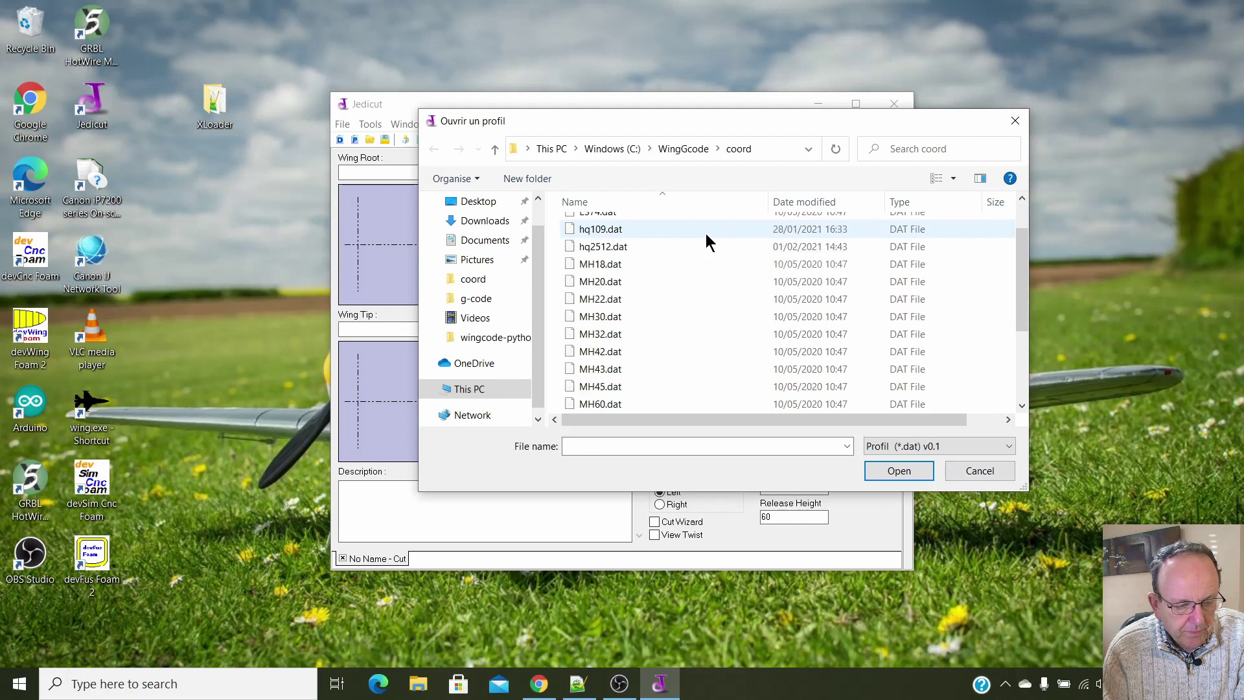
scroll(706, 239, "down", 1)
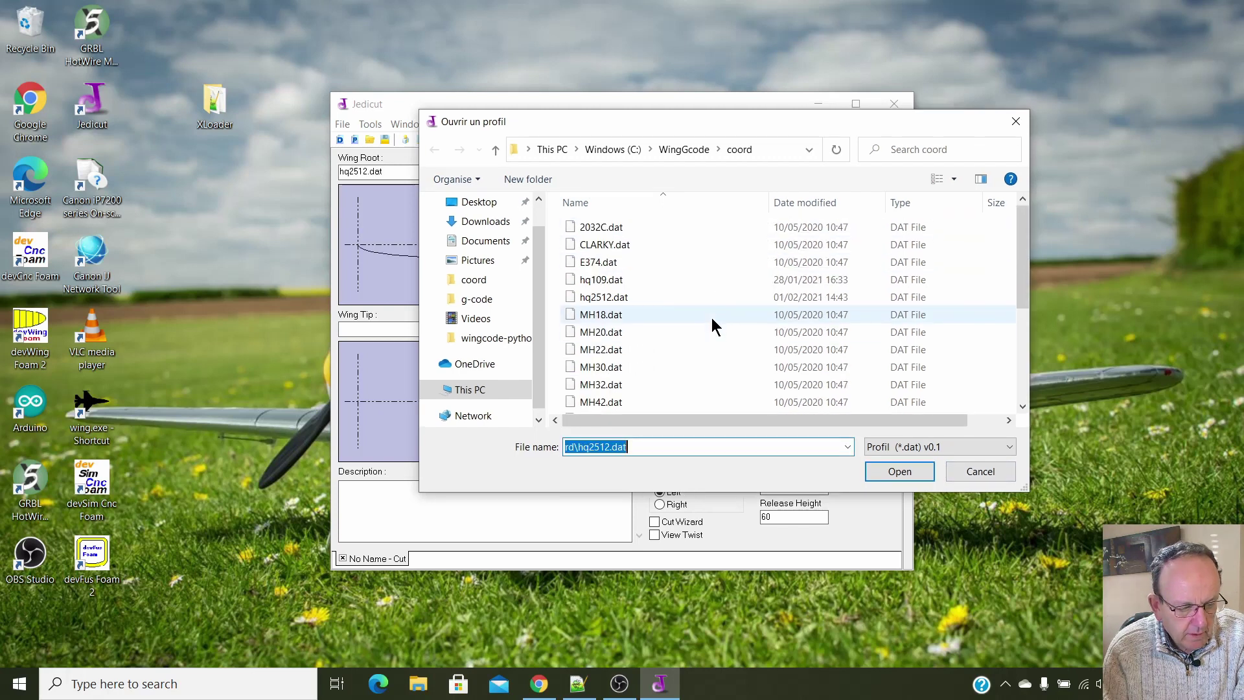
scroll(710, 320, "down", 3)
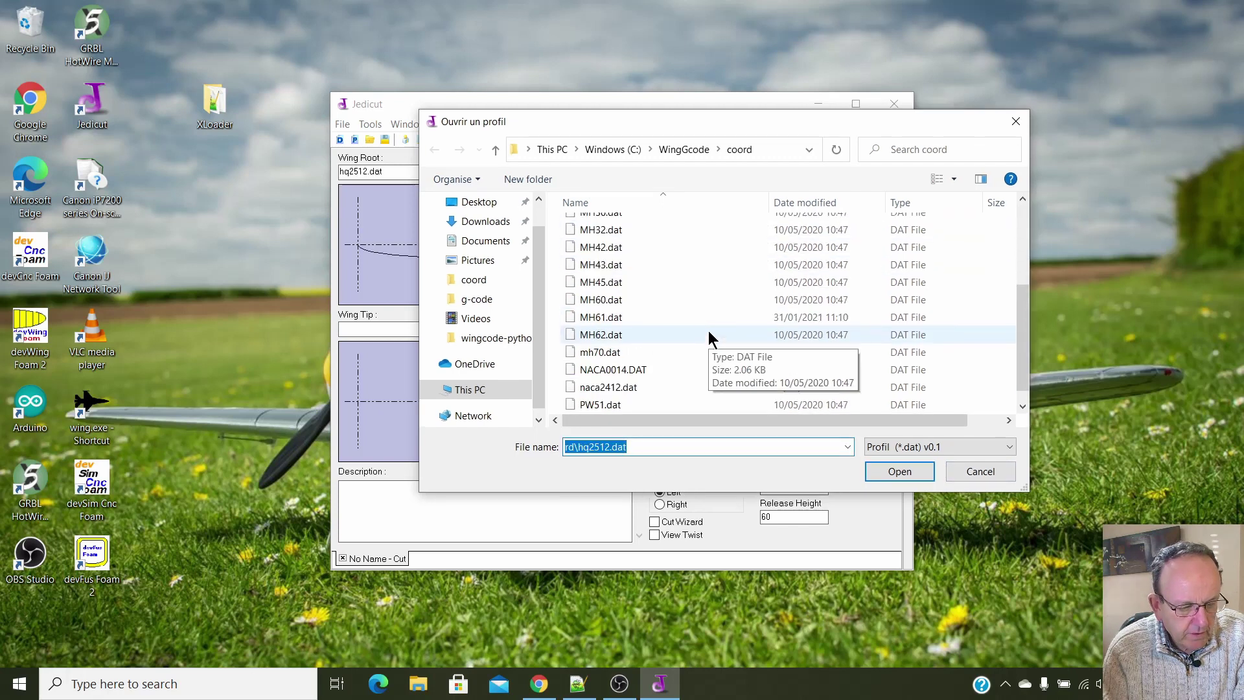
scroll(708, 327, "up", 3)
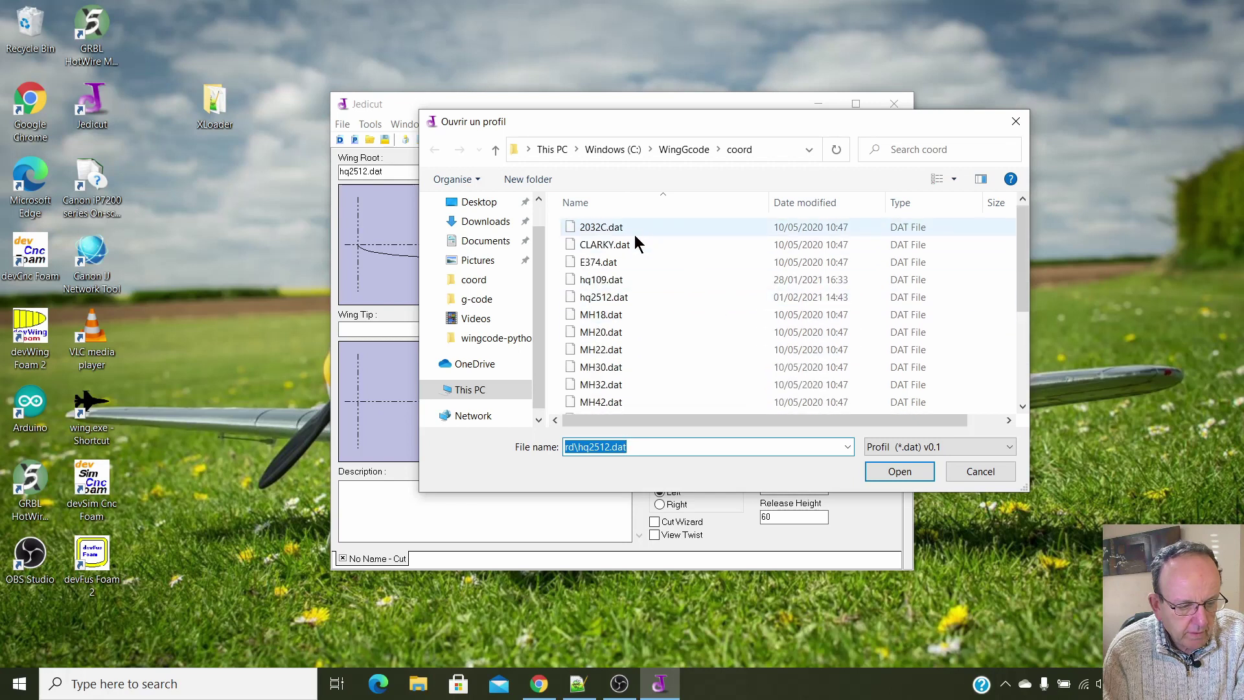
left_click(621, 244)
left_click(898, 472)
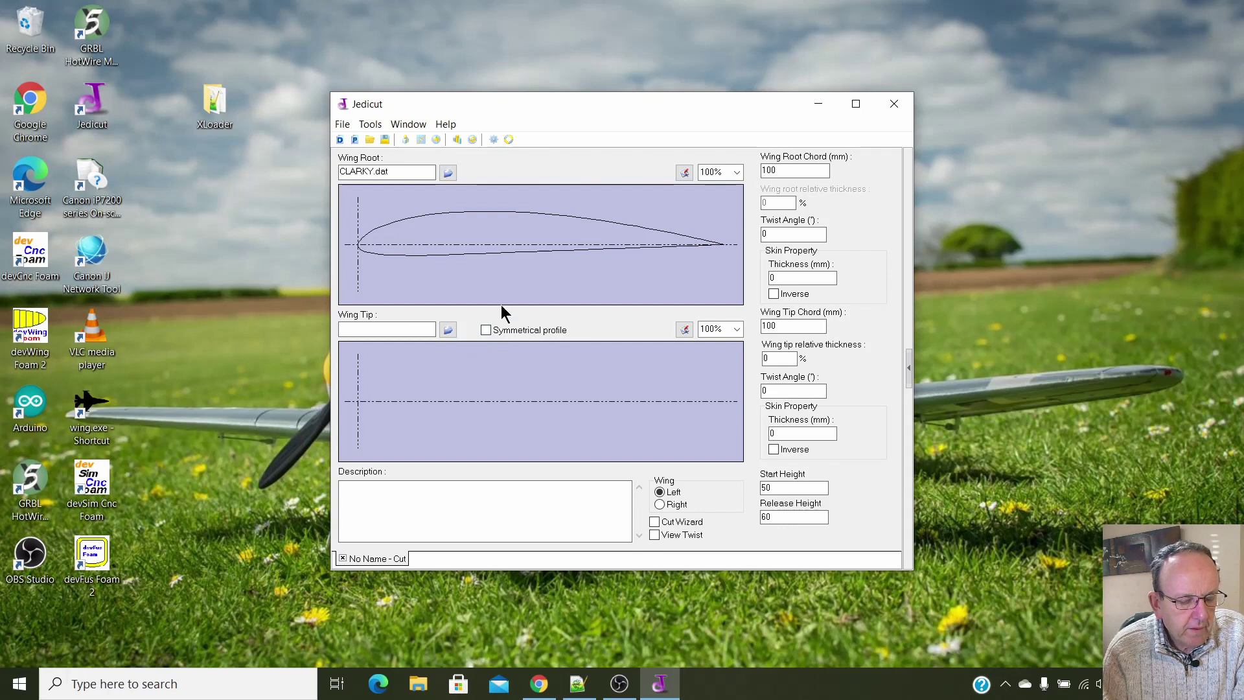
Maximize the window and copy the root profile to the wing tip by switching Symmetrical profile on and off again.
left_click(856, 105)
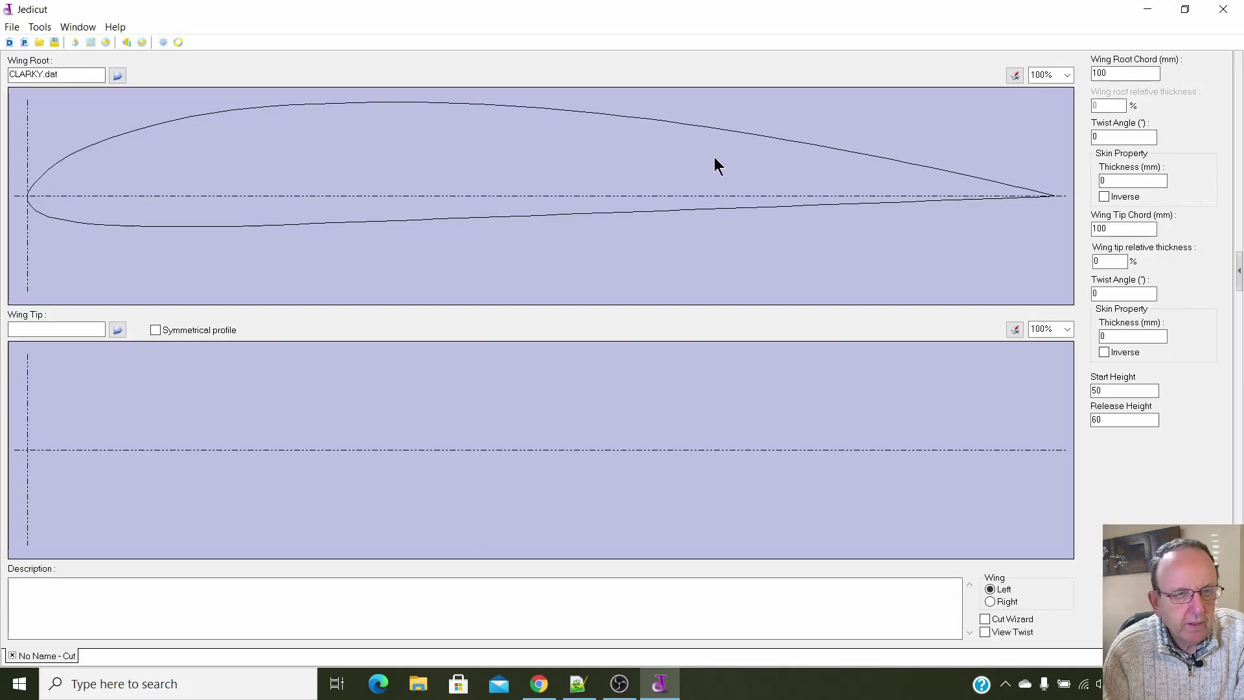
left_click(158, 328)
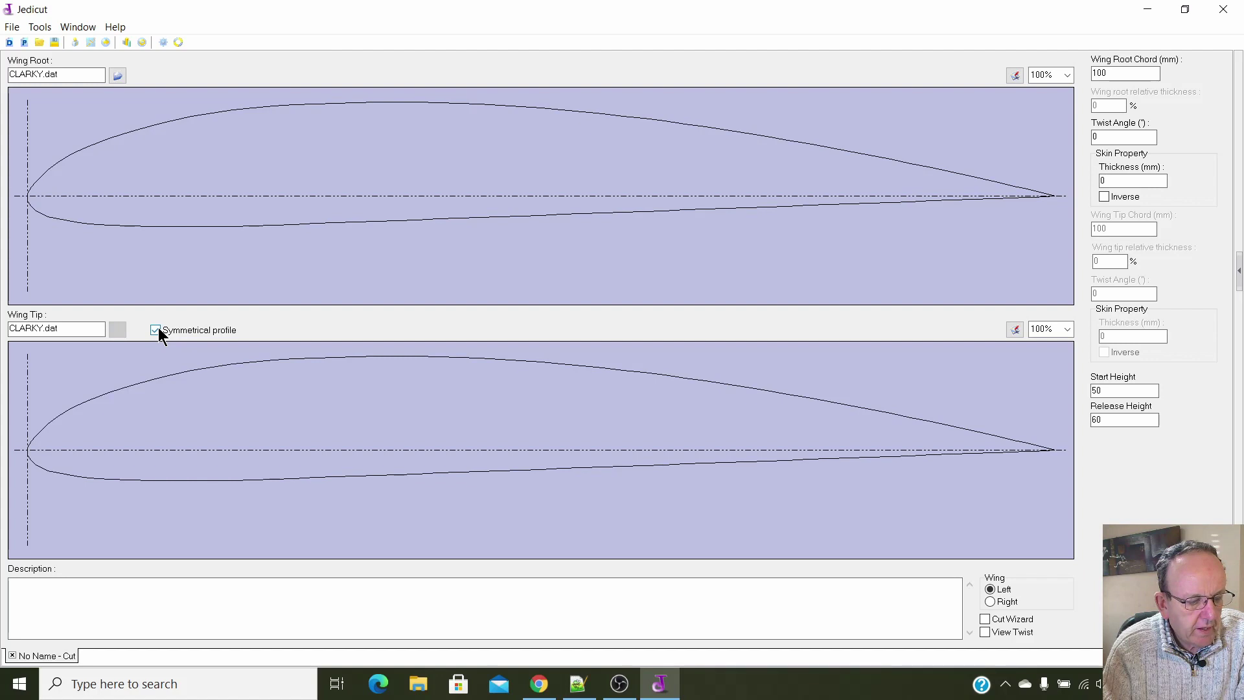
left_click(158, 329)
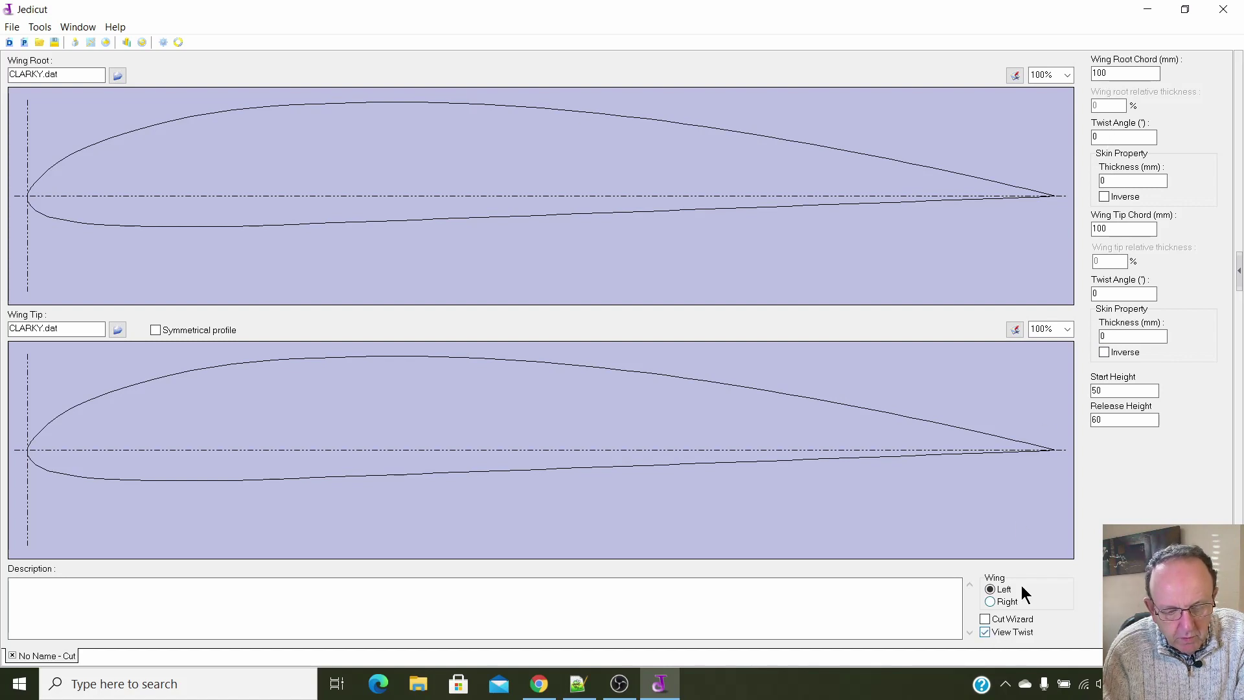
Enable View Twist and set the wing tip twist angle to 3°.
double_click(1110, 295)
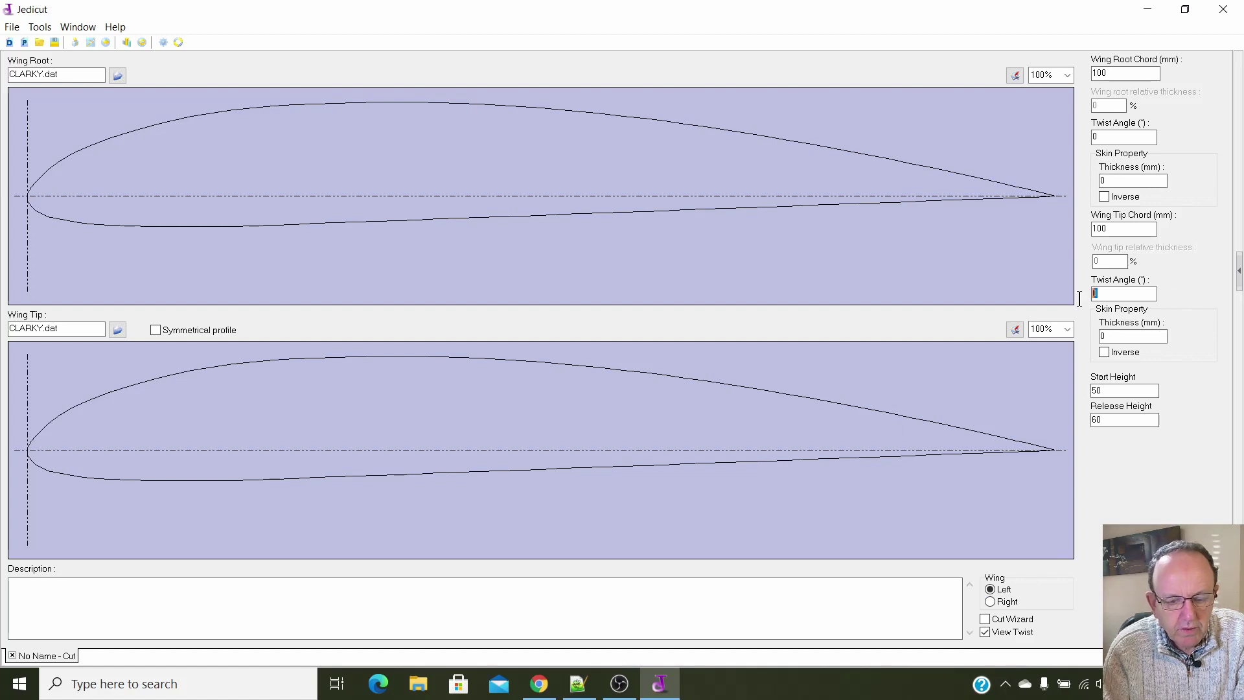
type("3")
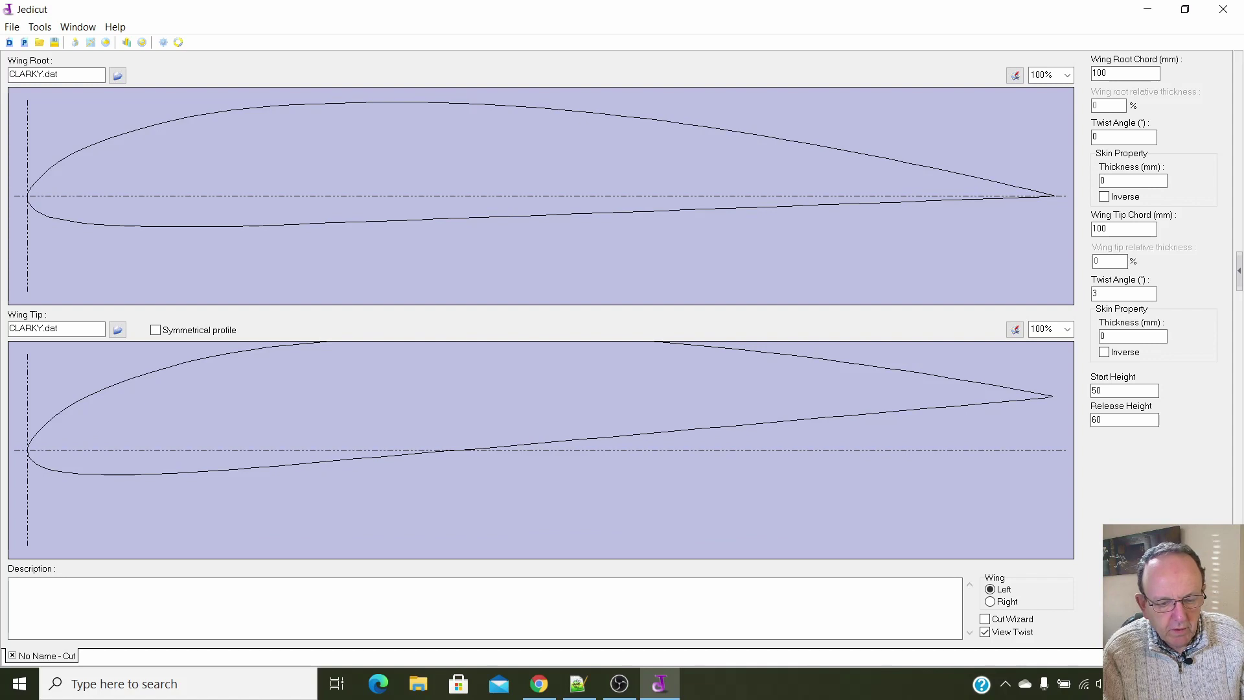
left_click(1121, 231)
Set the wing root chord and the wing tip chord to 250 mm each.
left_click(1096, 73)
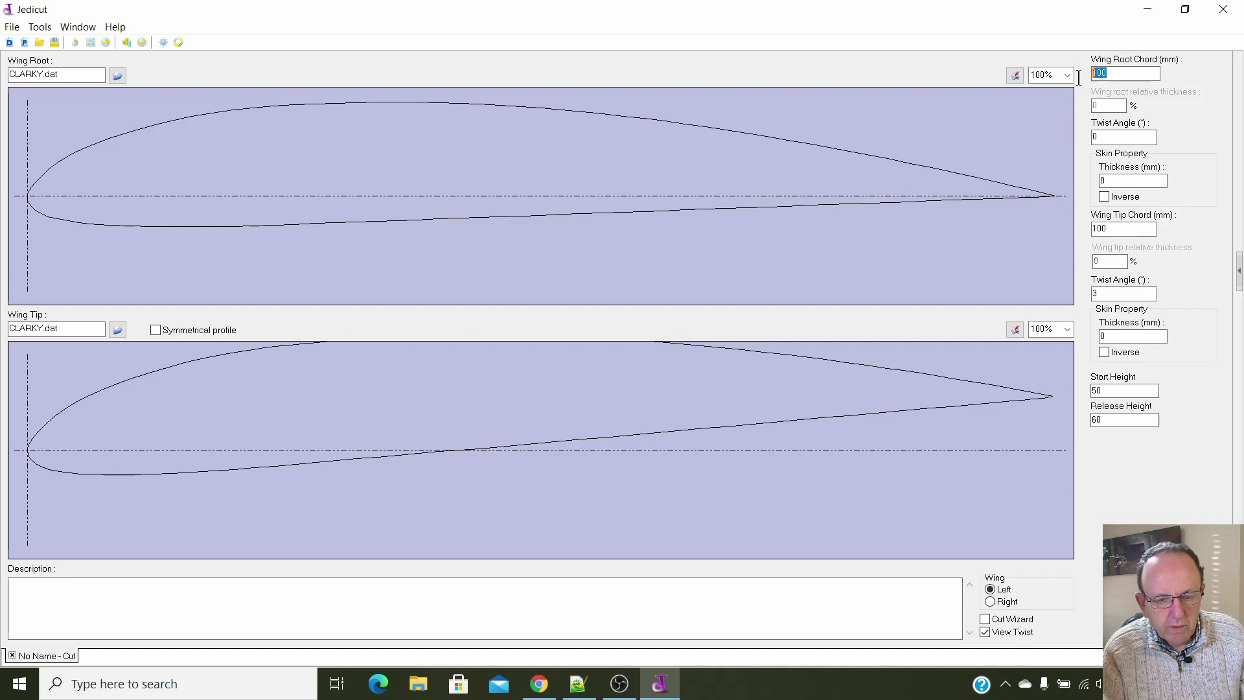
type("2")
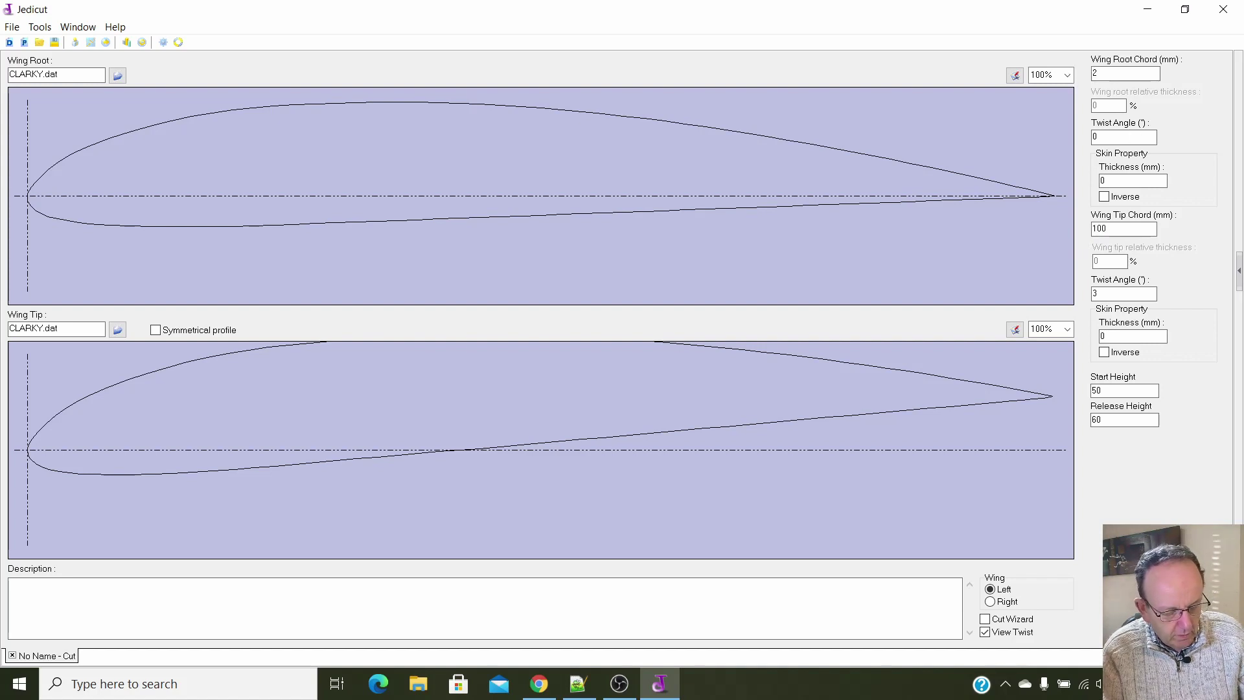
type("50")
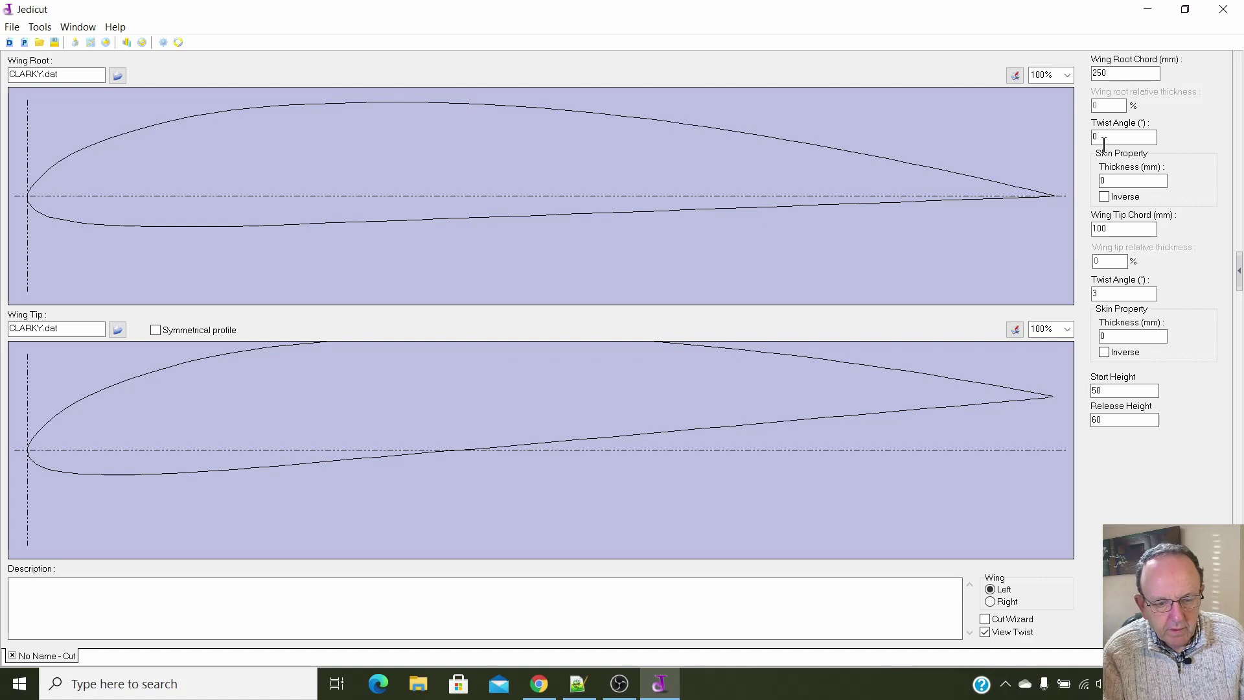
left_click_drag(1112, 231, 1065, 227)
type("250")
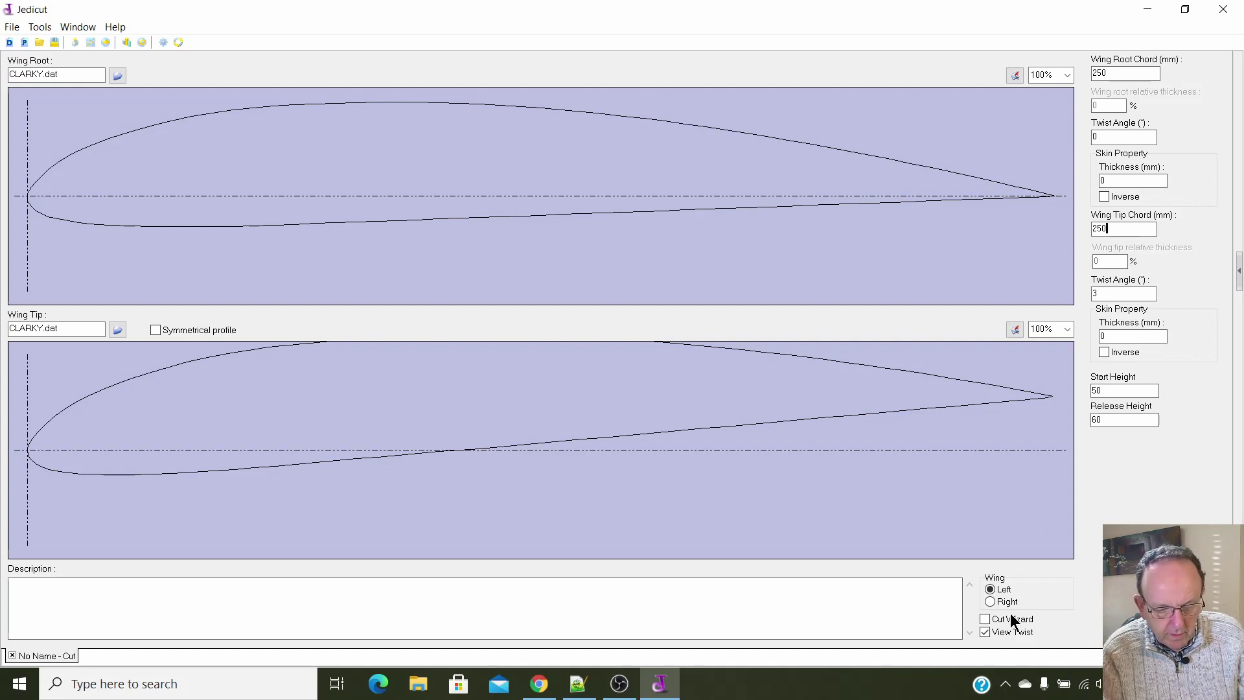
Enable Cut Wizard and centre the foam panel between X1 and X2 in the Cutting Wizard, giving a 100 mm offset.
left_click(994, 617)
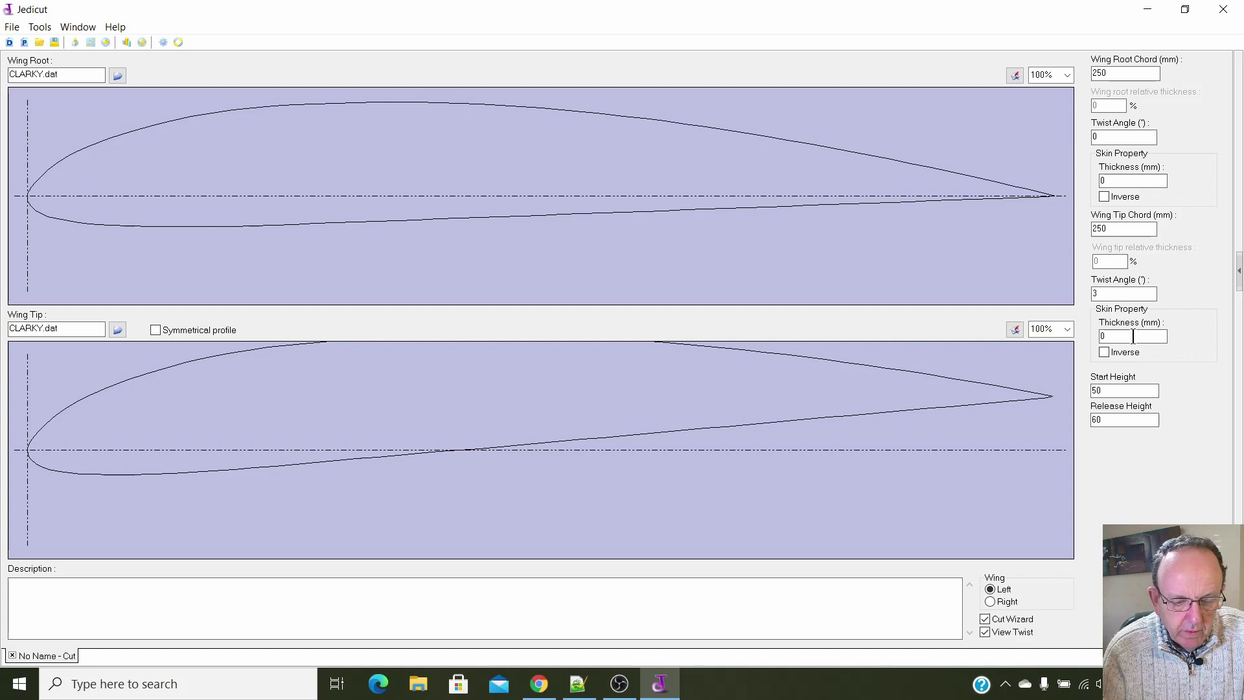
left_click(40, 26)
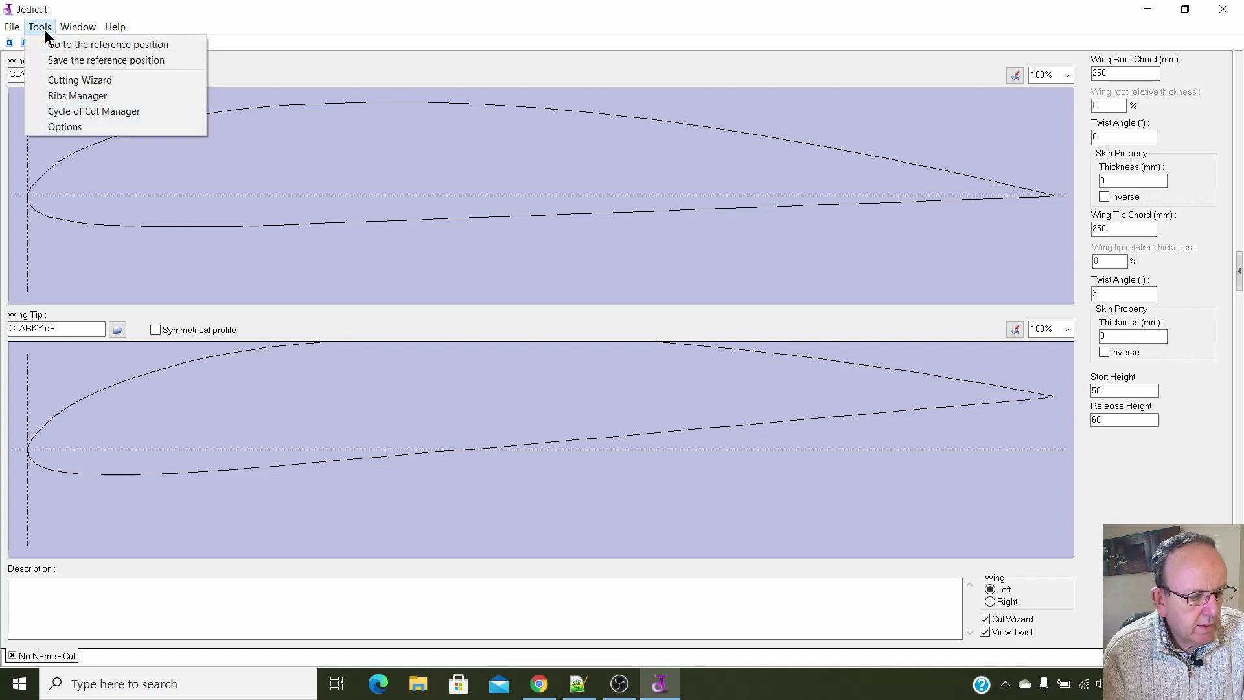
left_click(55, 80)
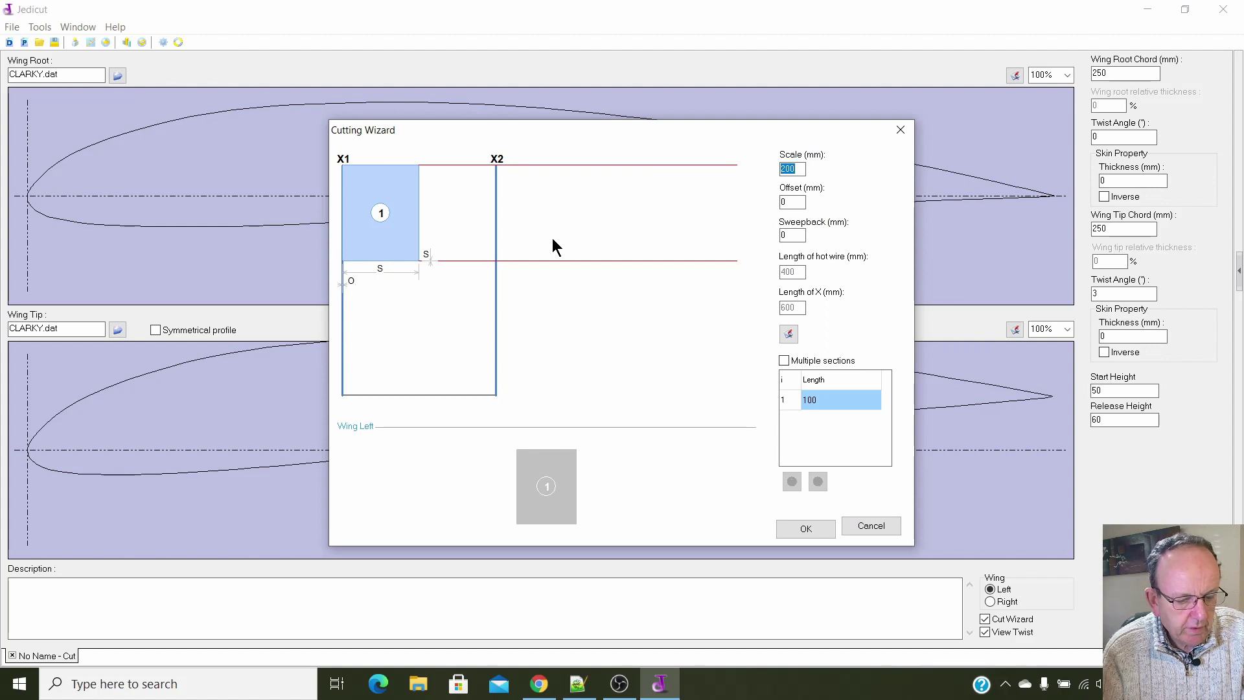
left_click(788, 333)
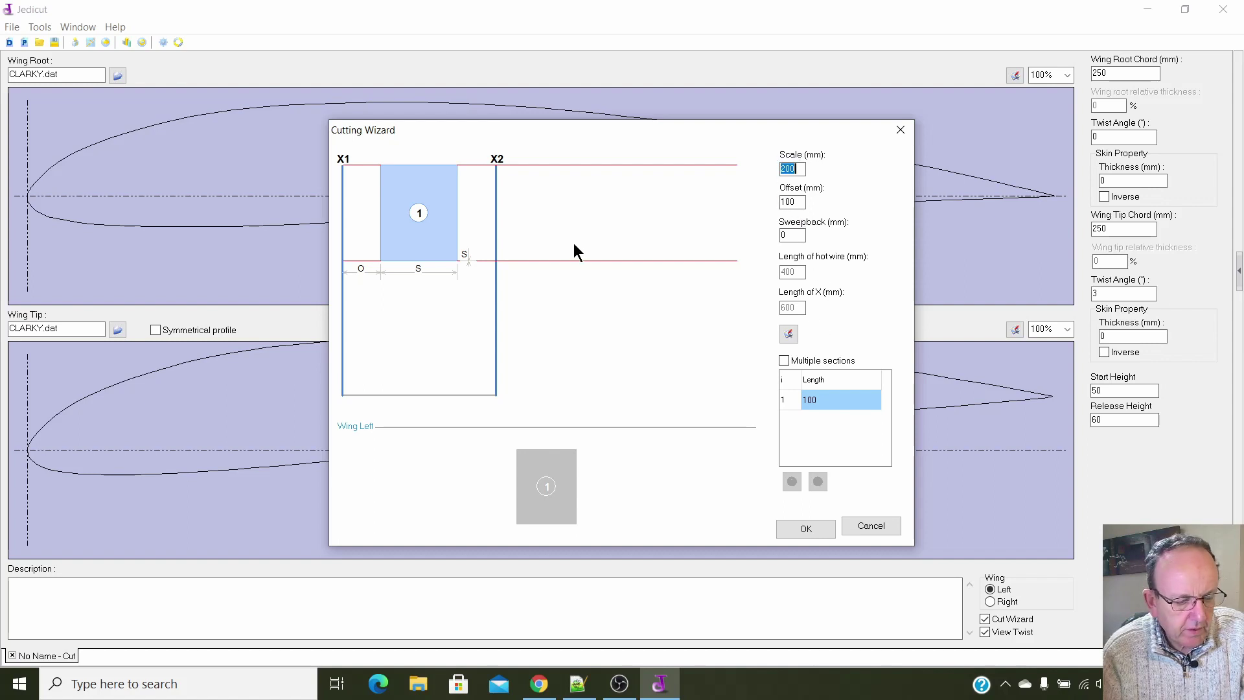
left_click(806, 528)
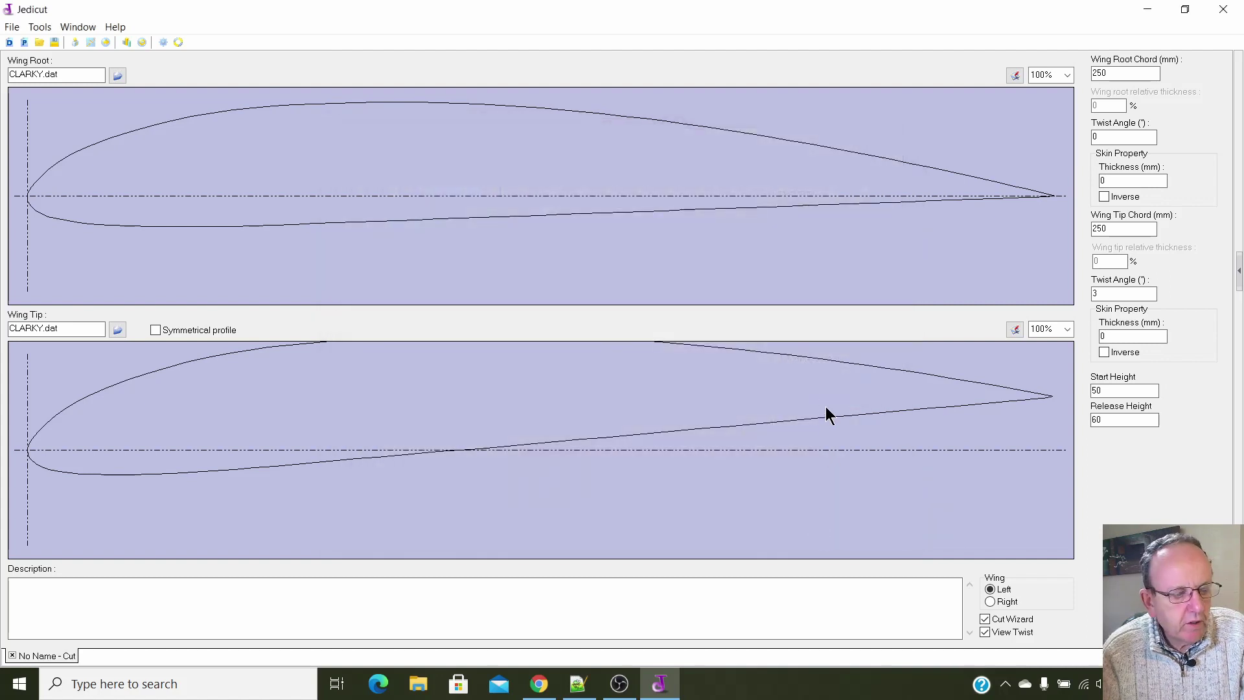
Add a round rib above the profile with 8 mm depth, 5 mm diameter, 30 mm X offset and a 45° angle.
left_click(36, 26)
left_click(71, 95)
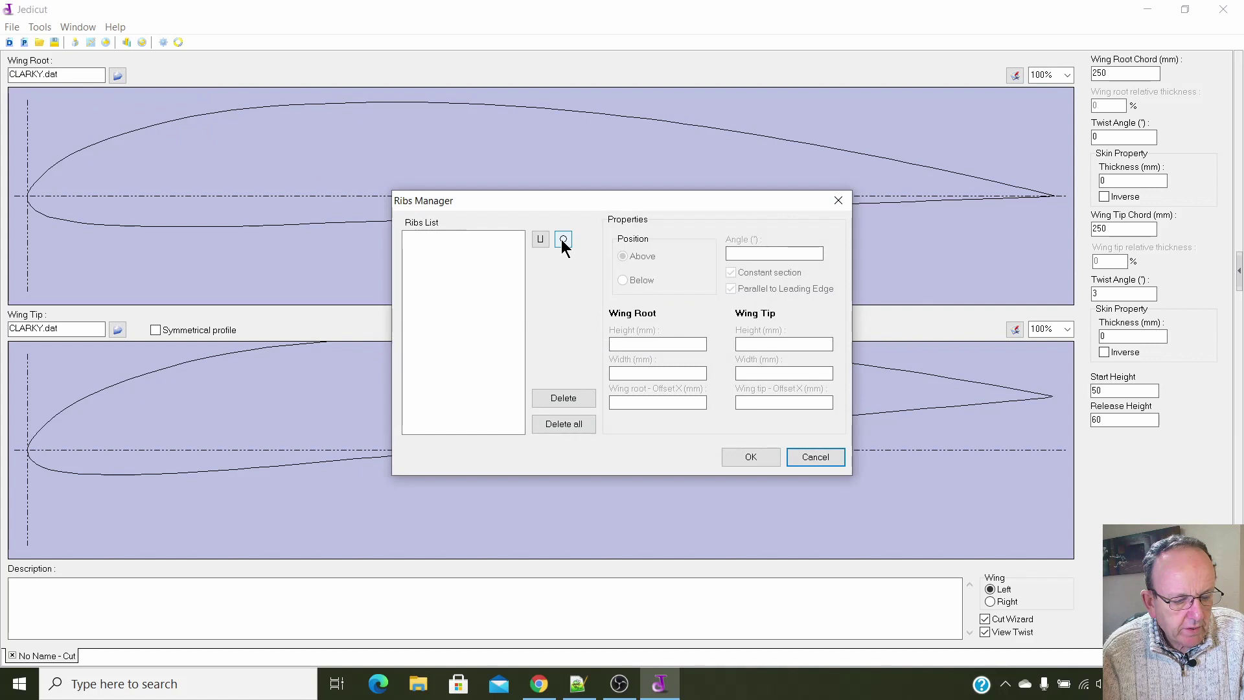
left_click(563, 240)
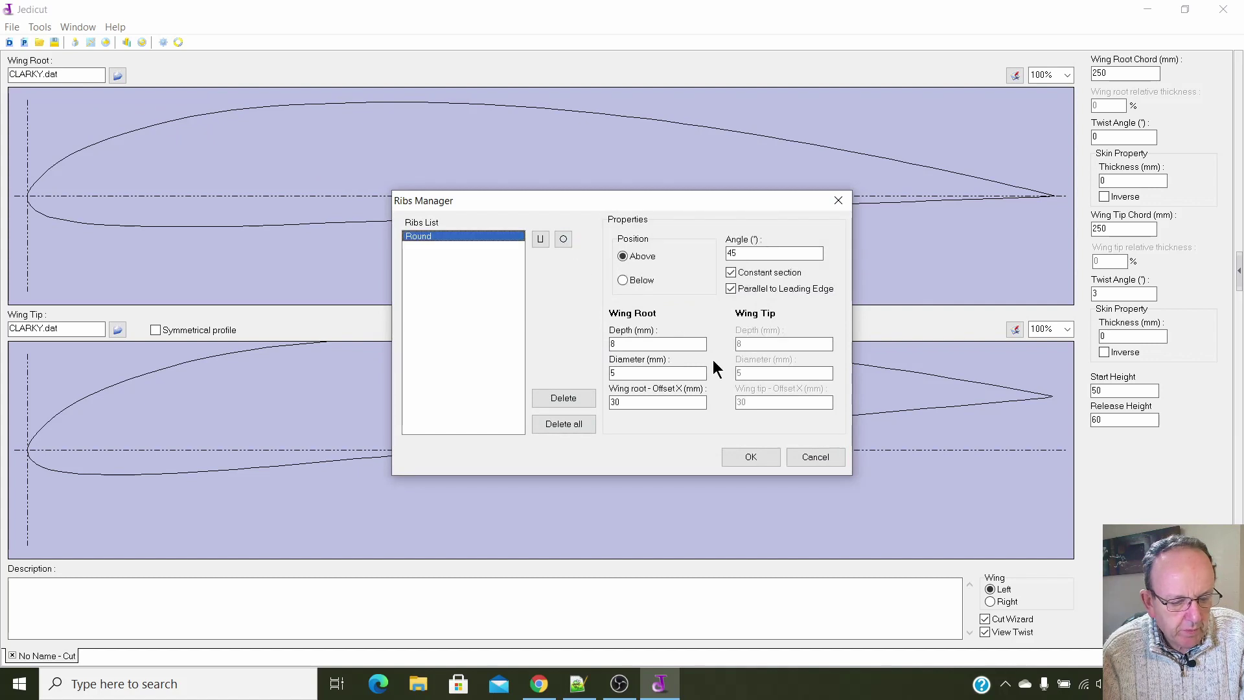
left_click(740, 458)
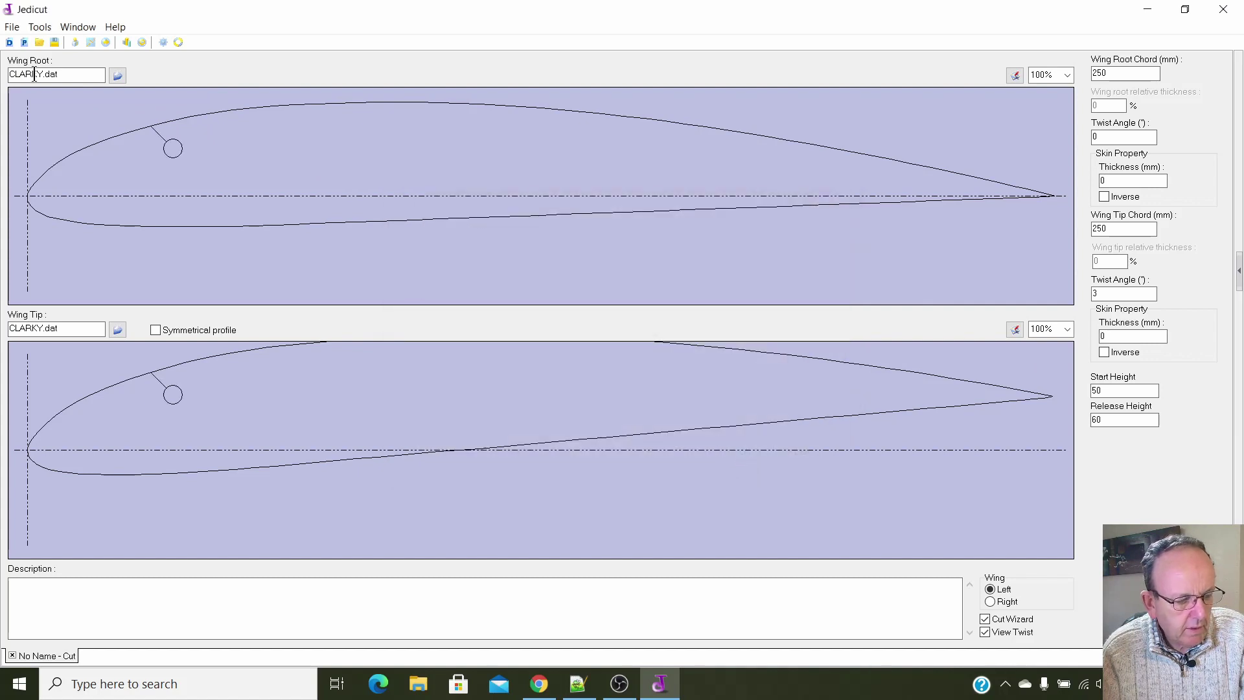
In the Cycle of Cut Manager's Par défaut cycle, move the first Vertical move down to just before the last Horizontal.
left_click(38, 29)
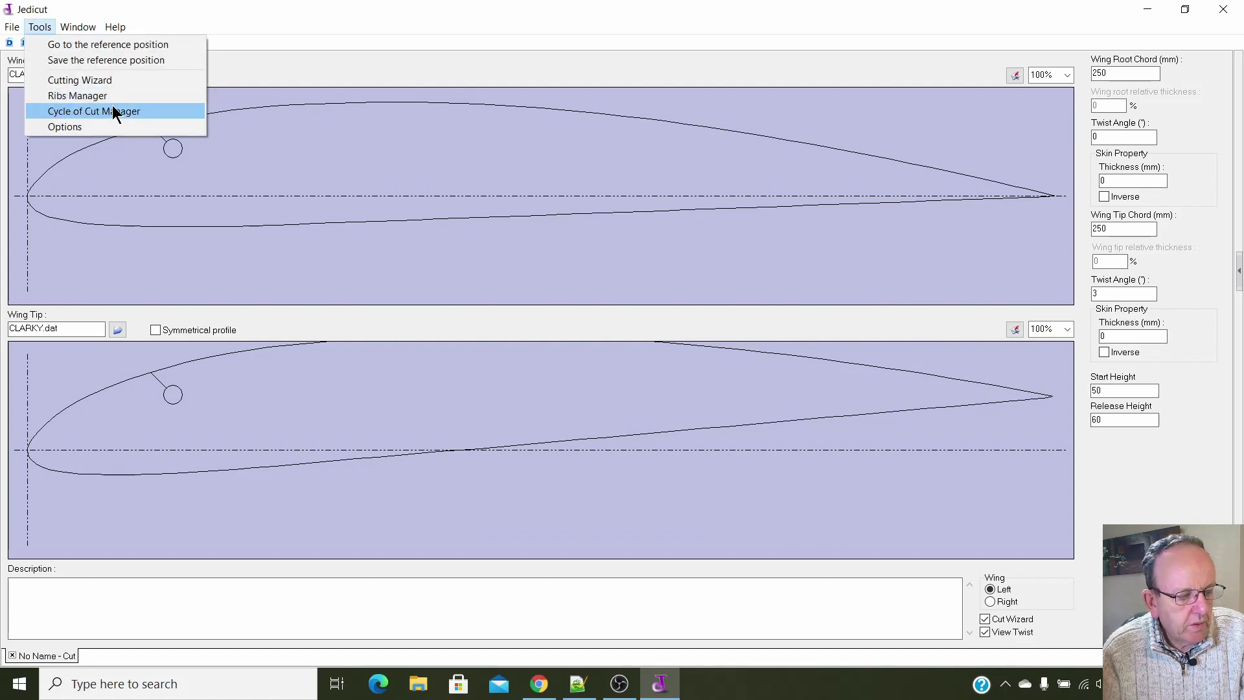
left_click(91, 113)
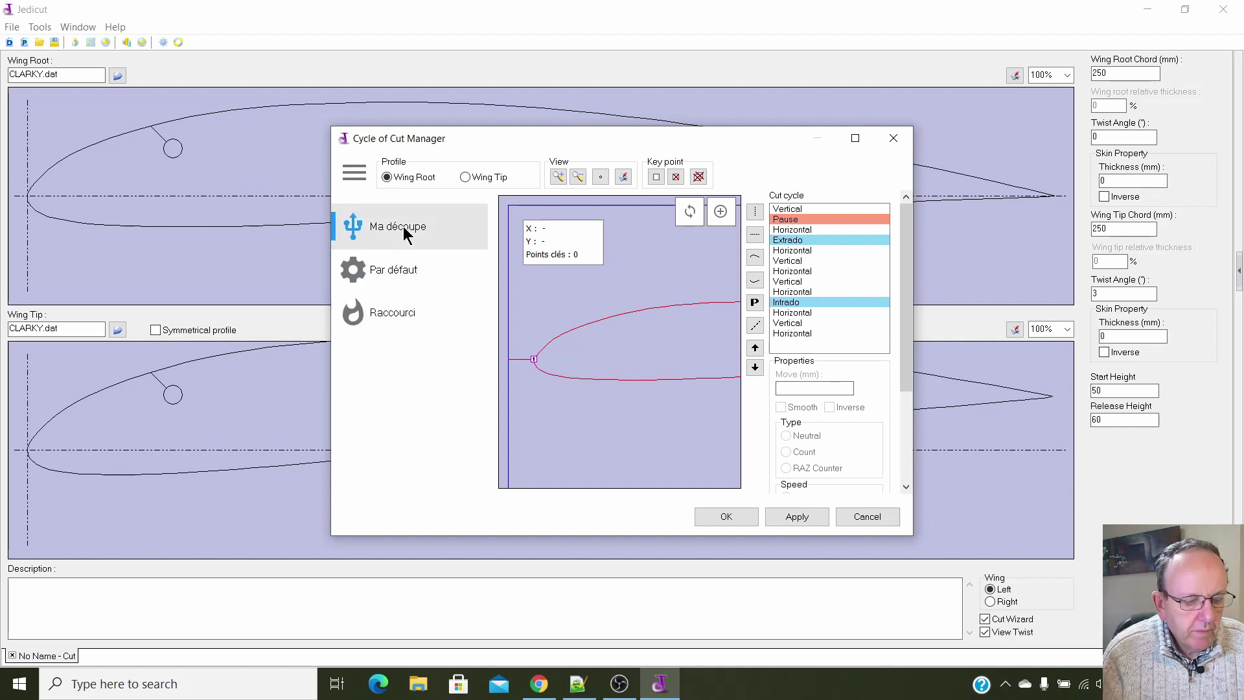
left_click(855, 140)
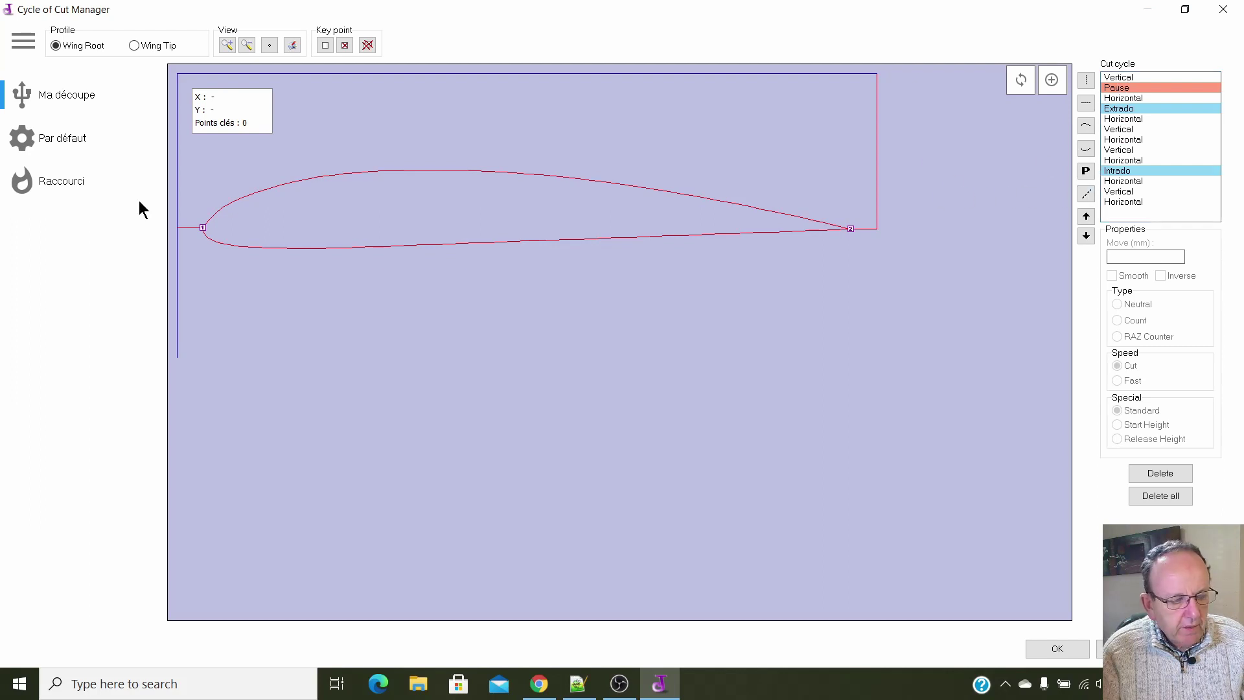
left_click(71, 144)
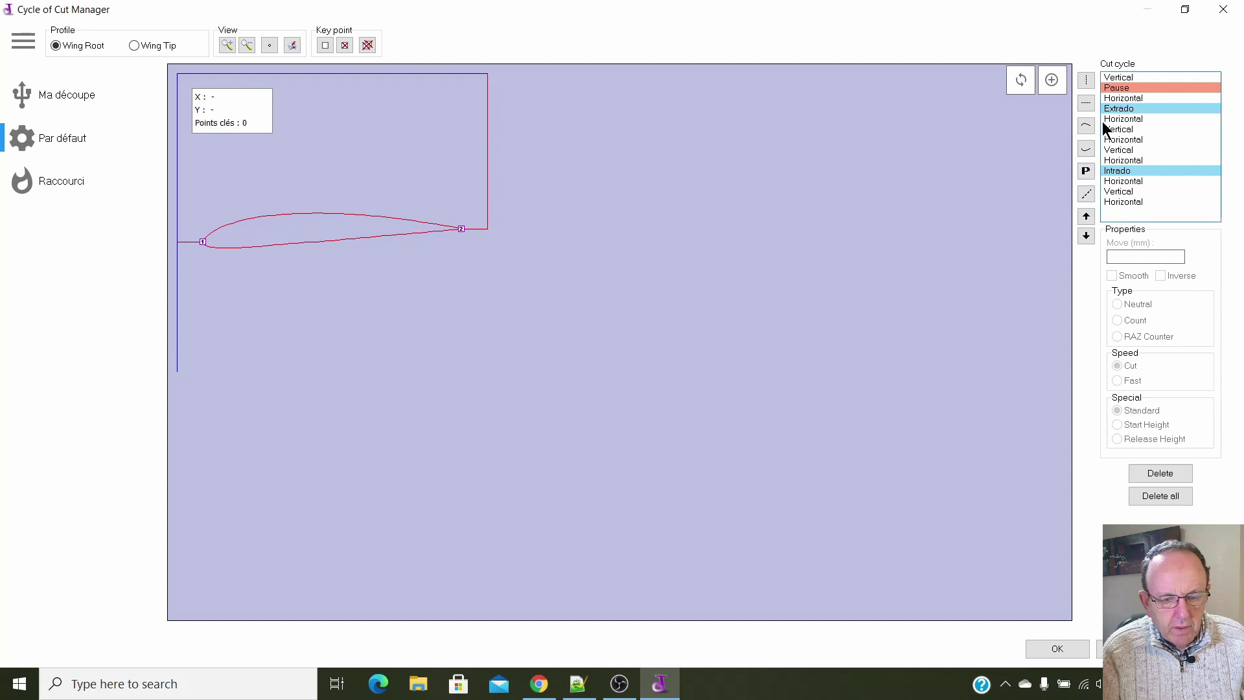
left_click(1116, 79)
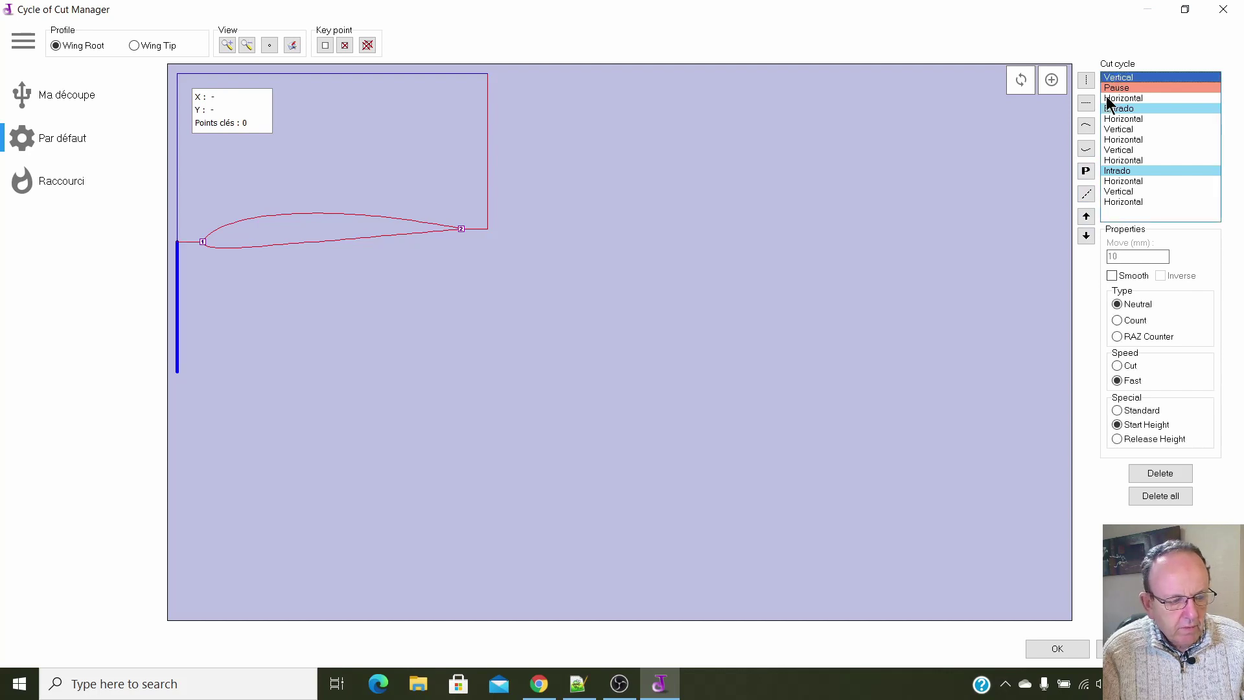
left_click(1086, 236)
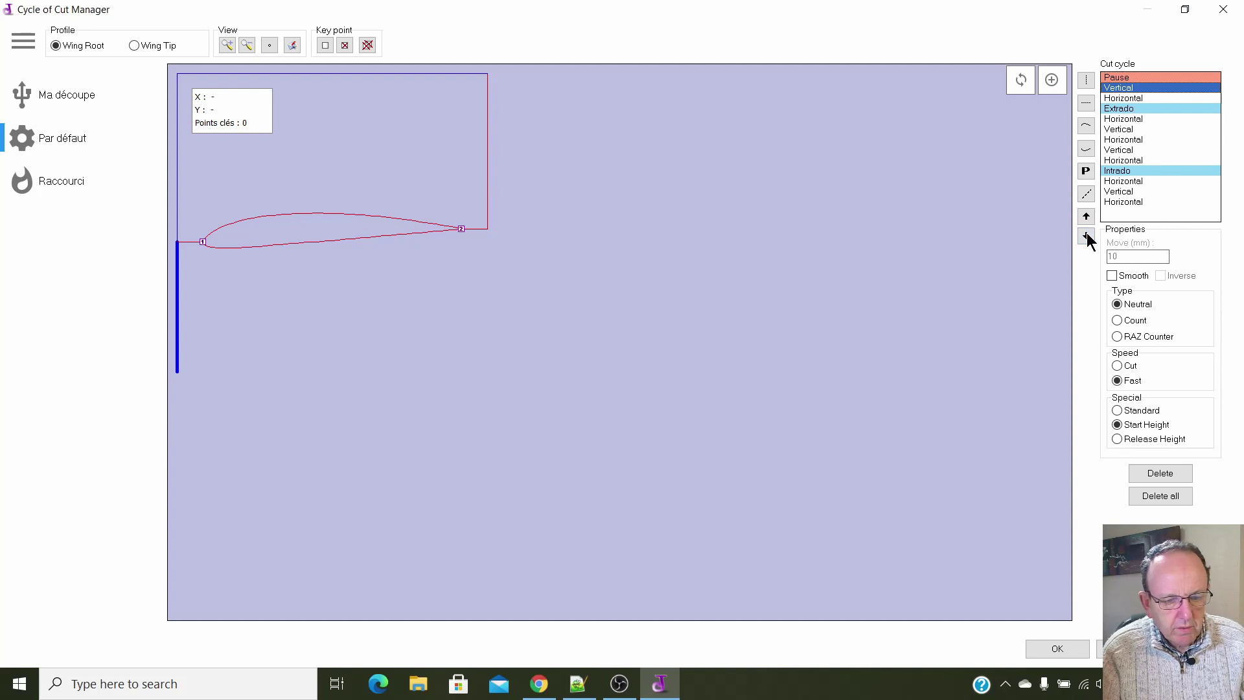
left_click(1087, 236)
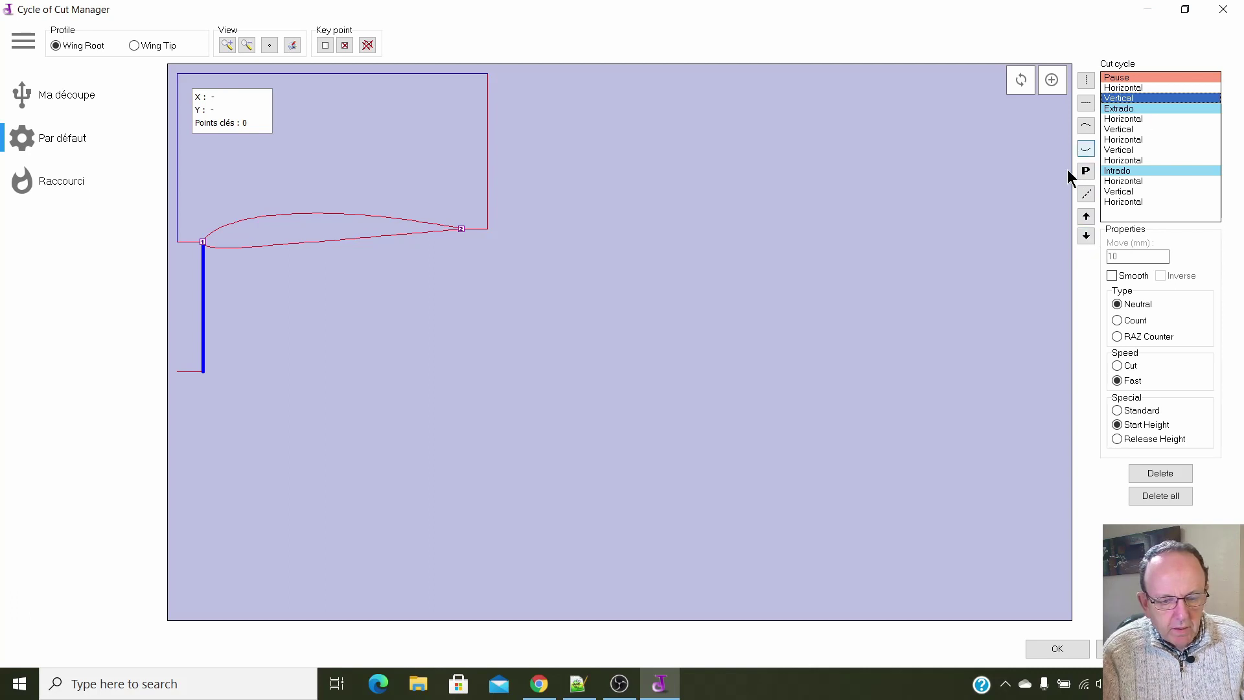
left_click(1086, 236)
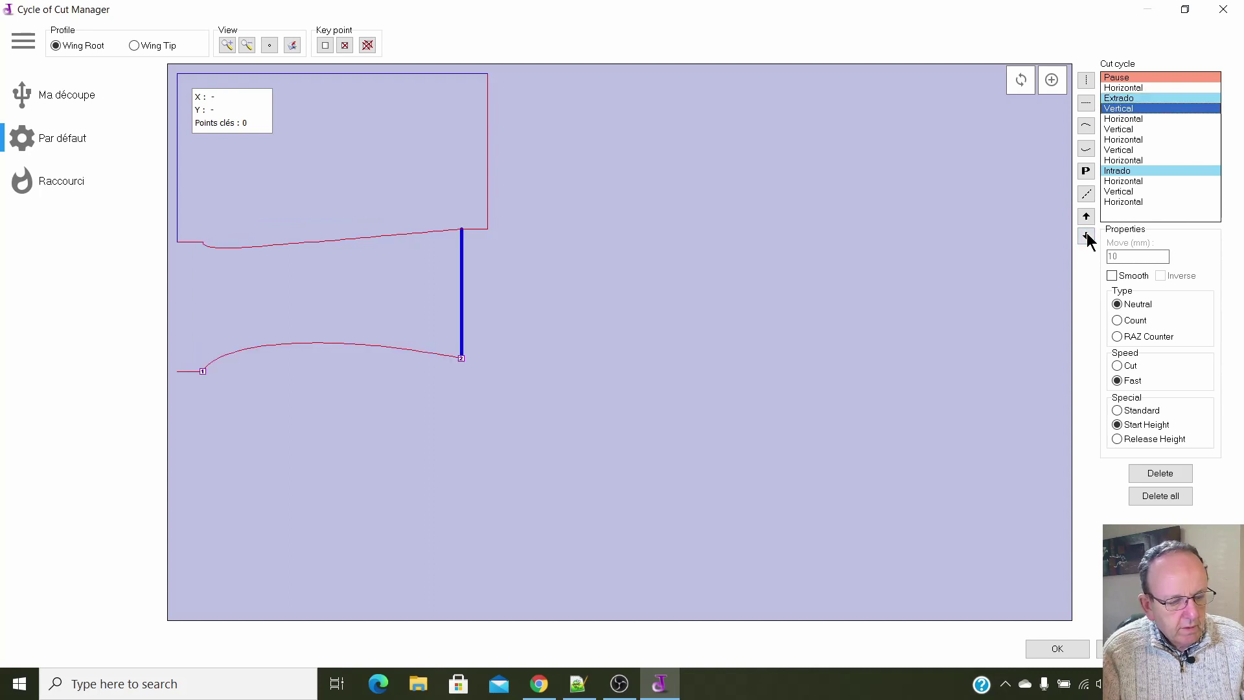
left_click(1086, 236)
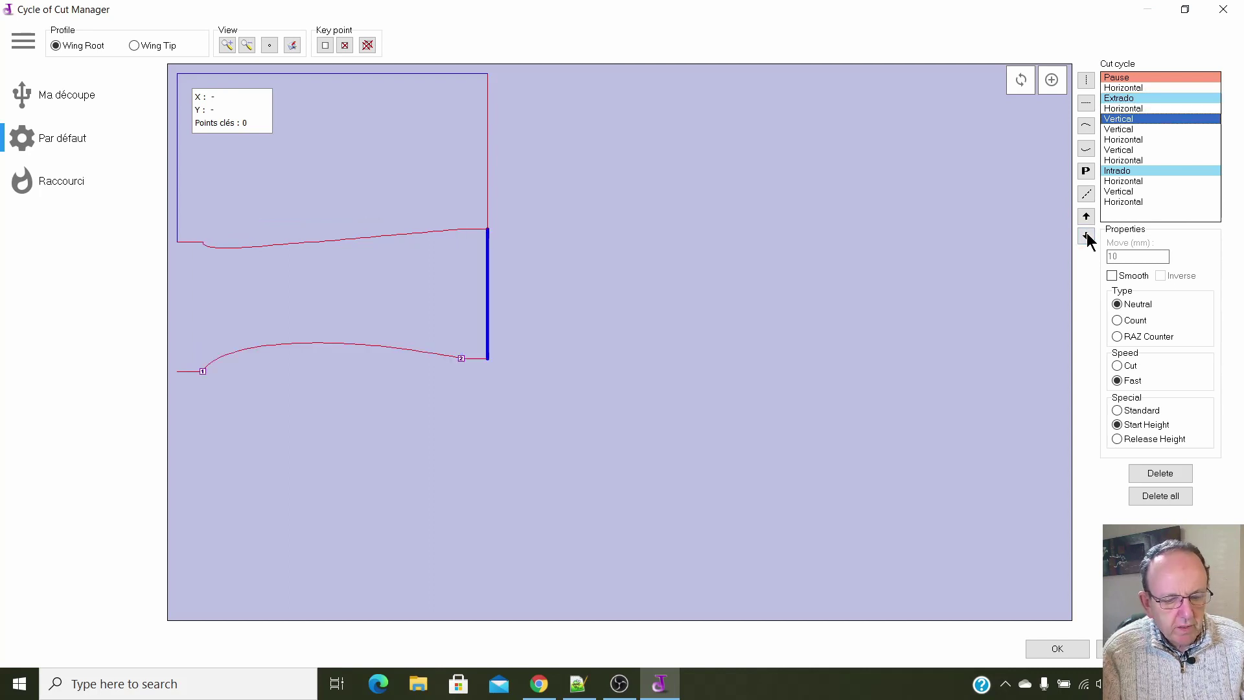
left_click(1086, 236)
left_click(1087, 236)
left_click(1087, 236)
left_click(1086, 236)
left_click(1086, 236)
left_click(1086, 236)
left_click(1087, 236)
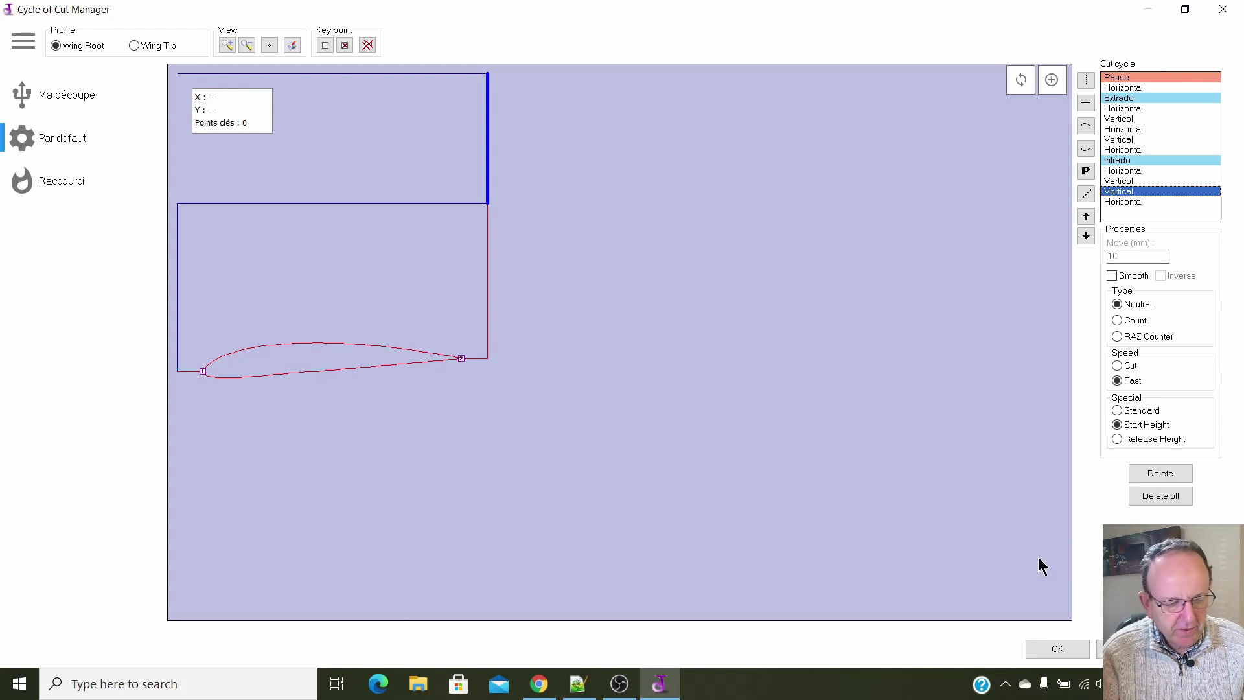
left_click(1079, 653)
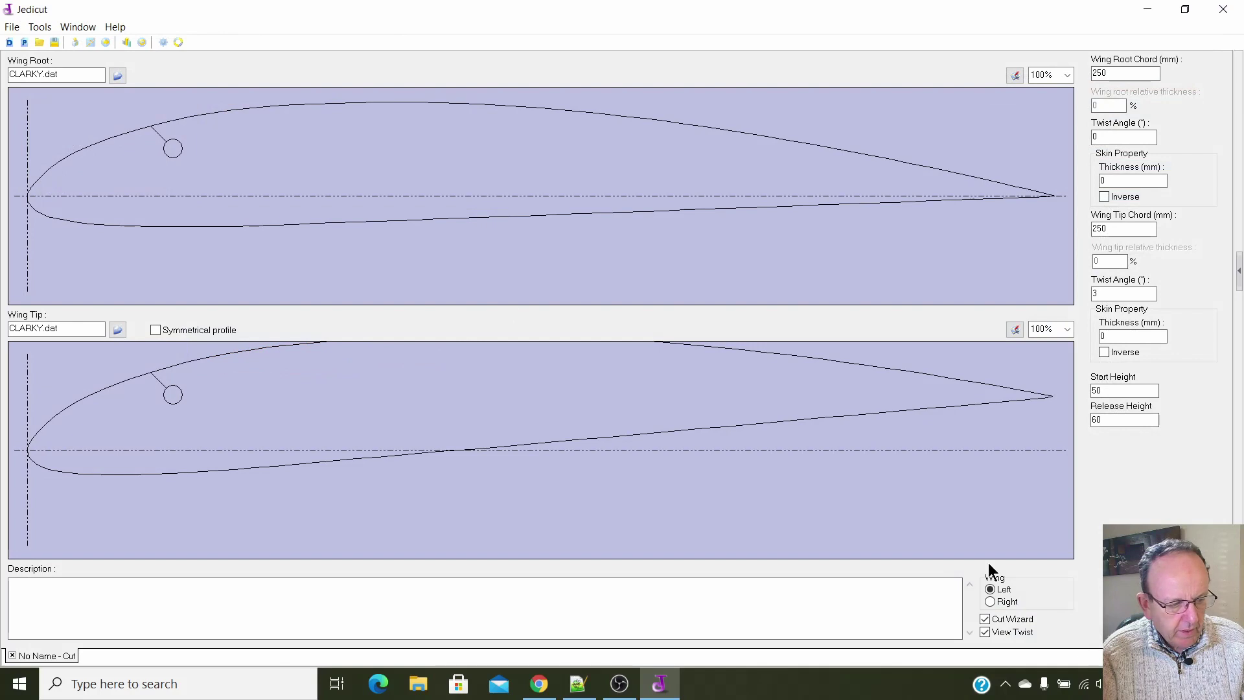
Preview the cut and set the foam width to 300 in the preview.
left_click(35, 26)
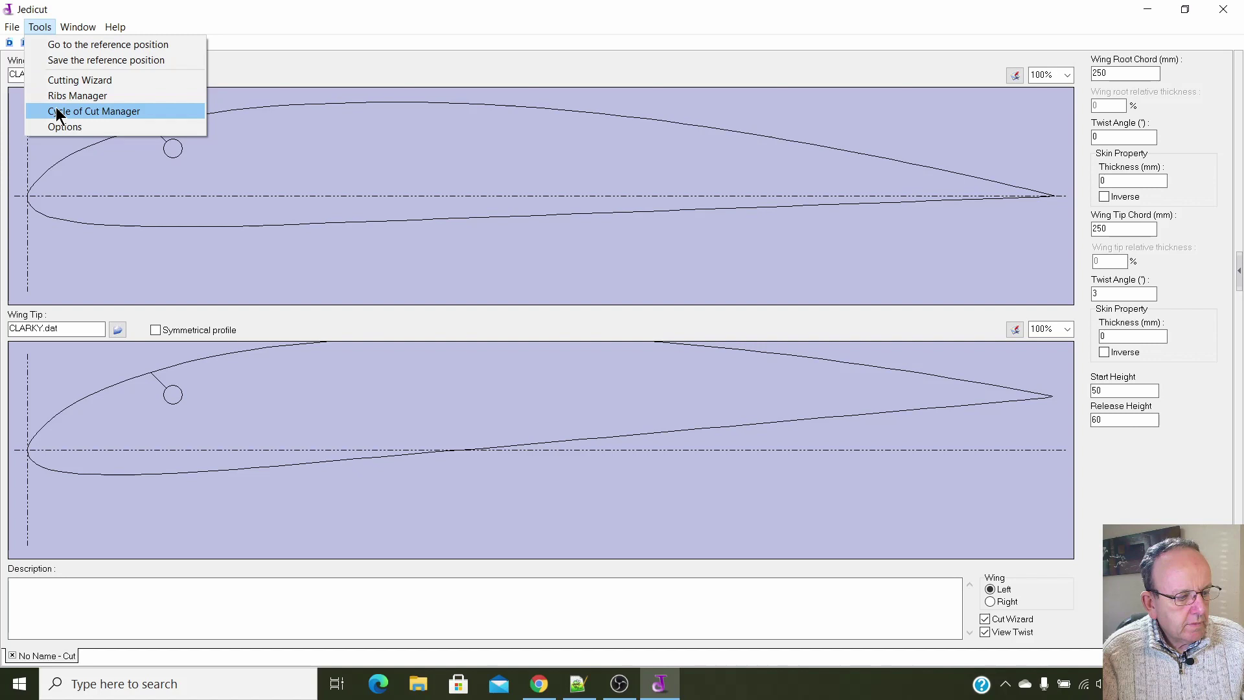
mouse_move(11, 26)
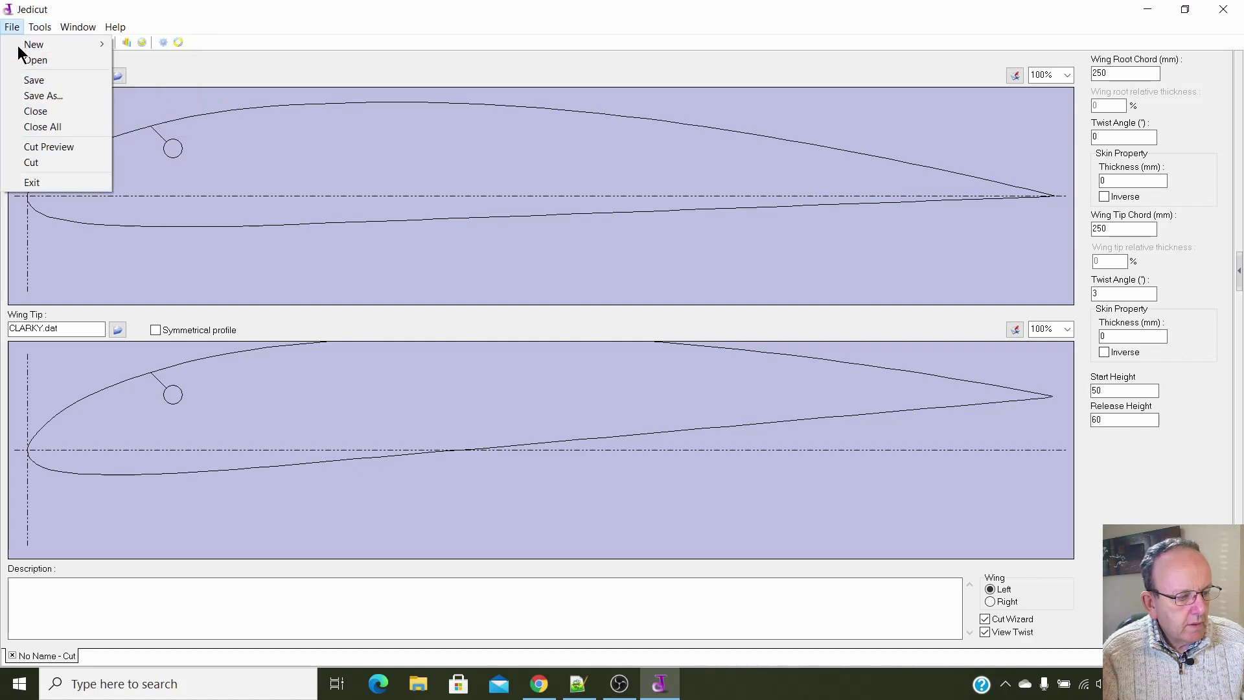
left_click(41, 146)
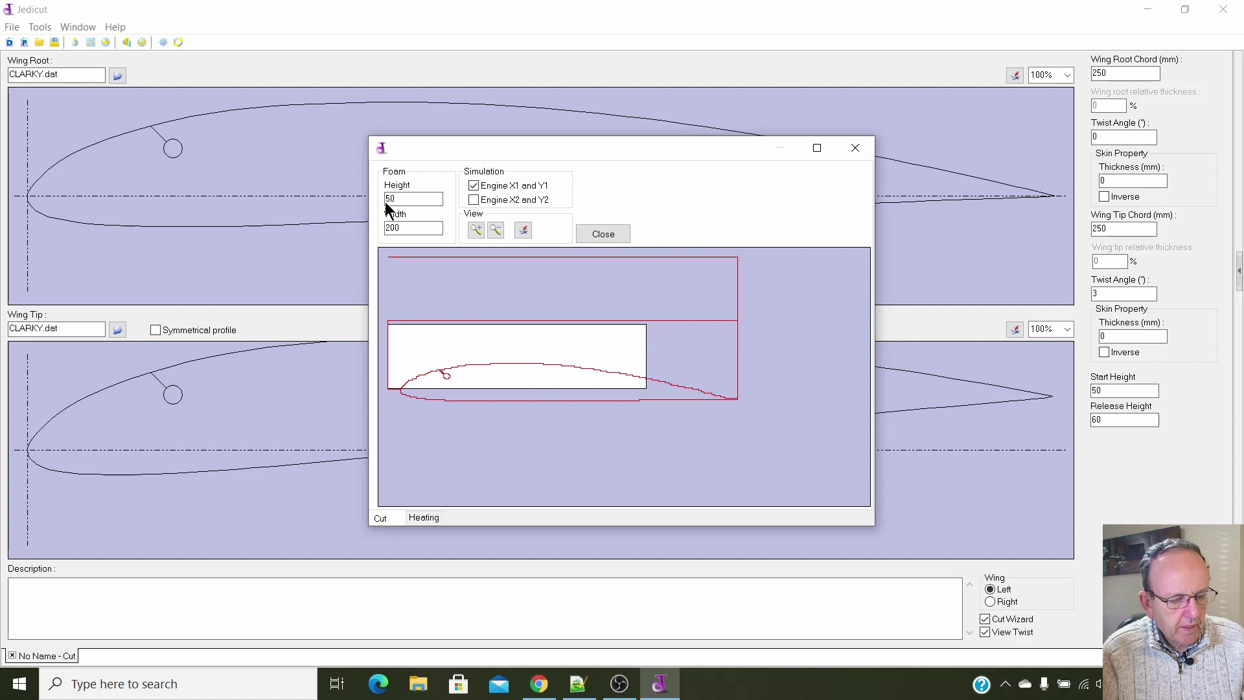
left_click_drag(421, 226, 383, 237)
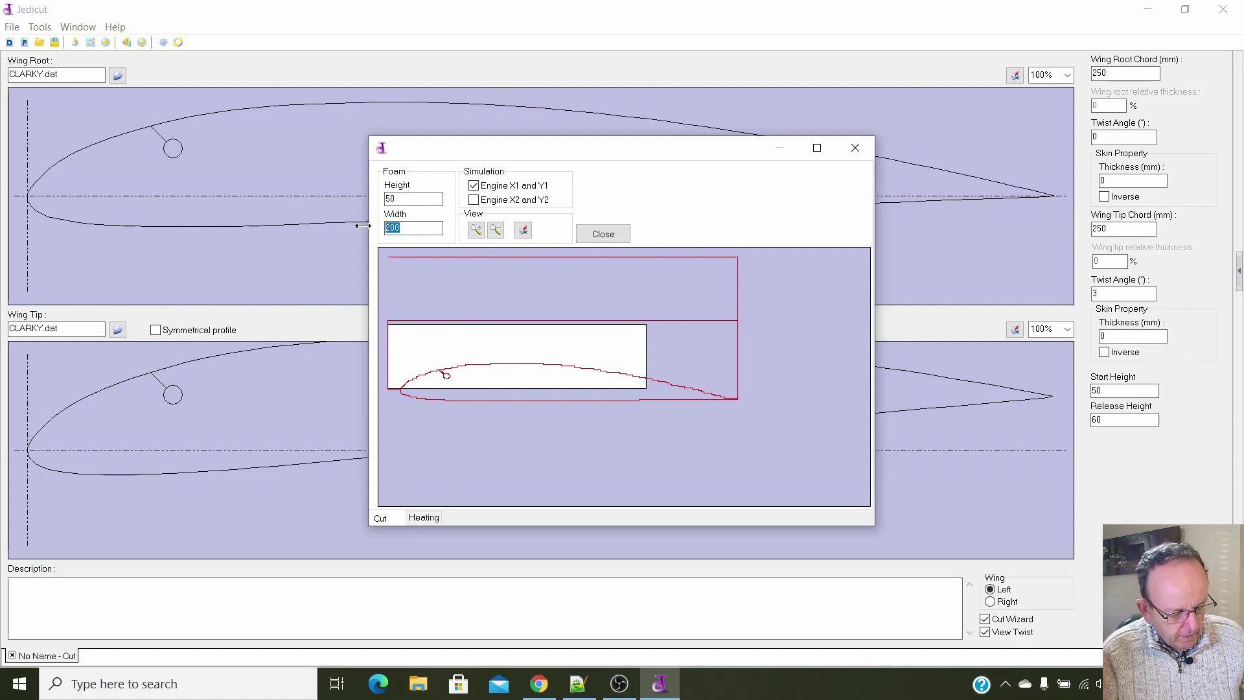
type("300")
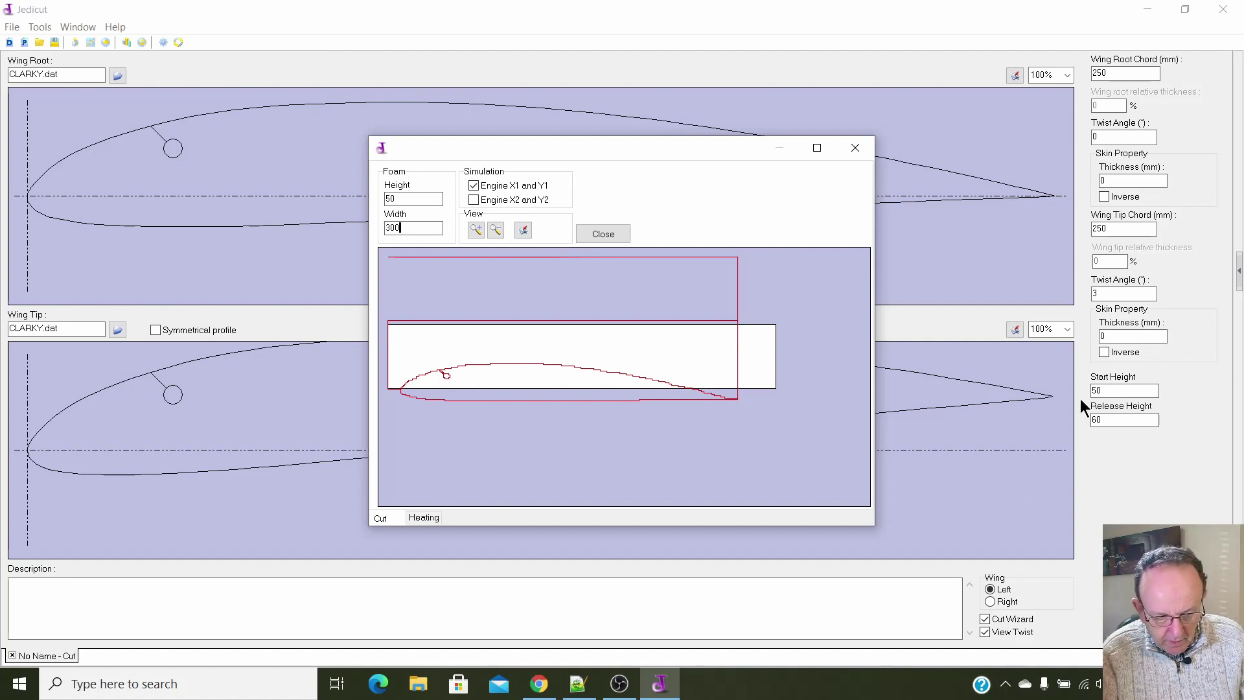
left_click(852, 147)
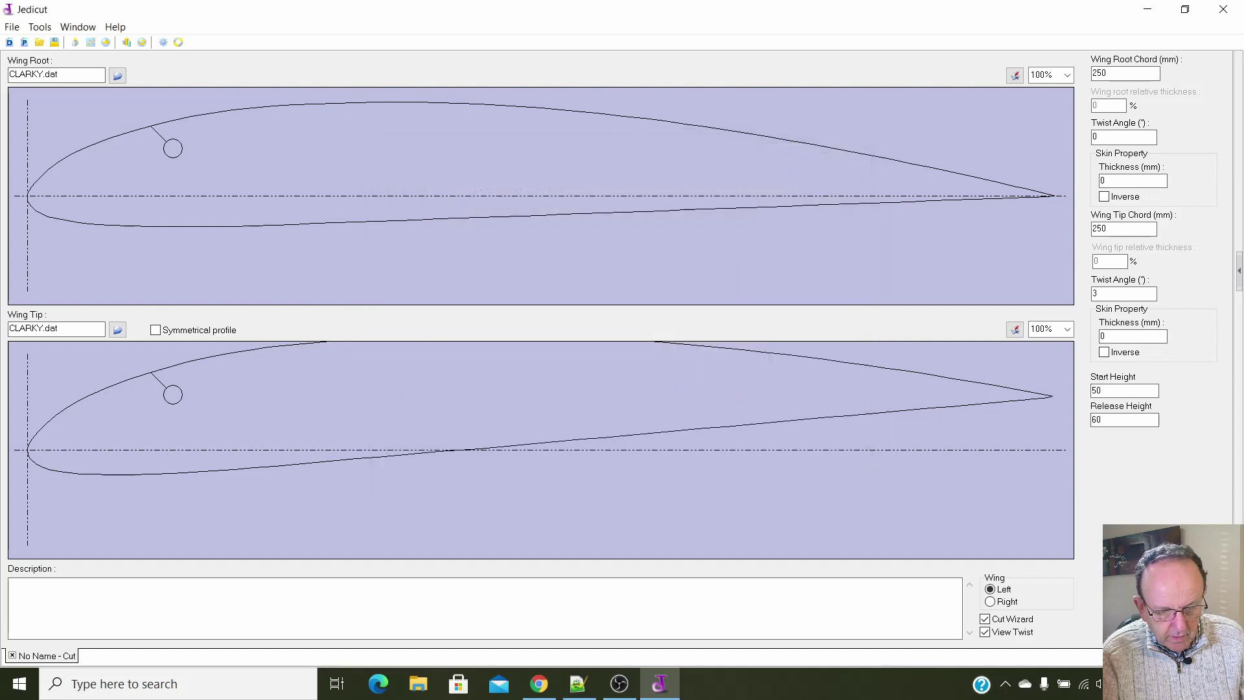
Set the start height to 0 and the release height to 100, and preview the cut again.
double_click(1110, 389)
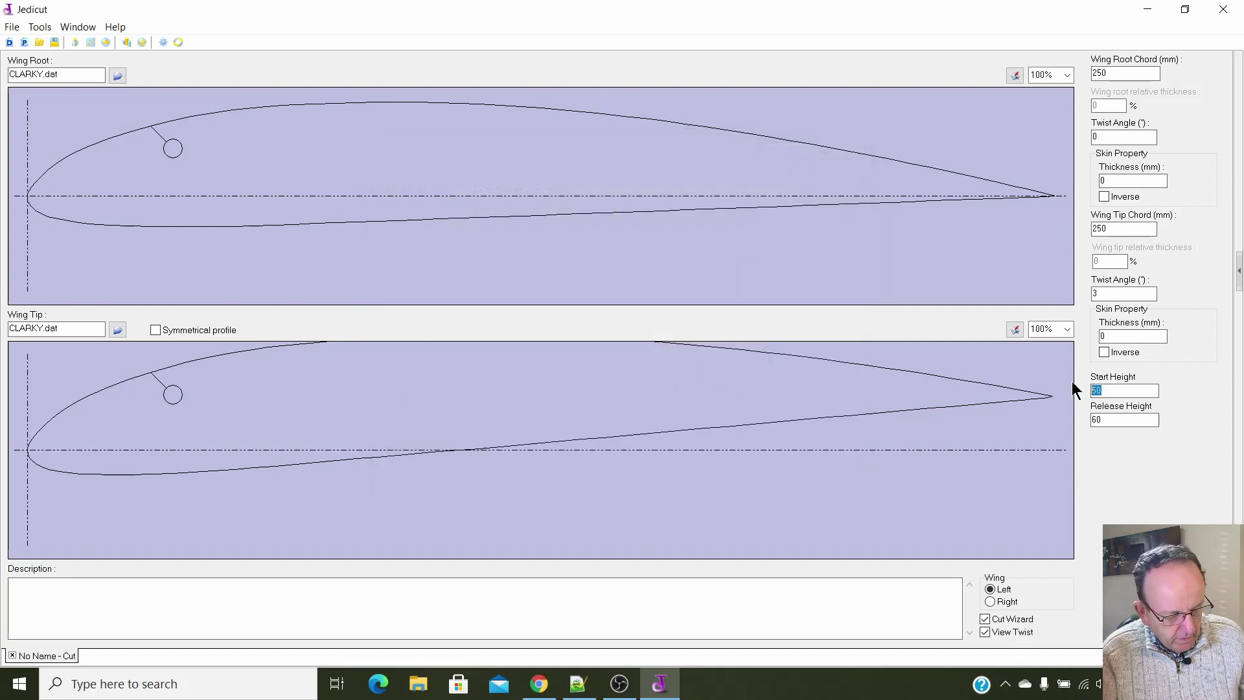
left_click_drag(1122, 416, 1094, 426)
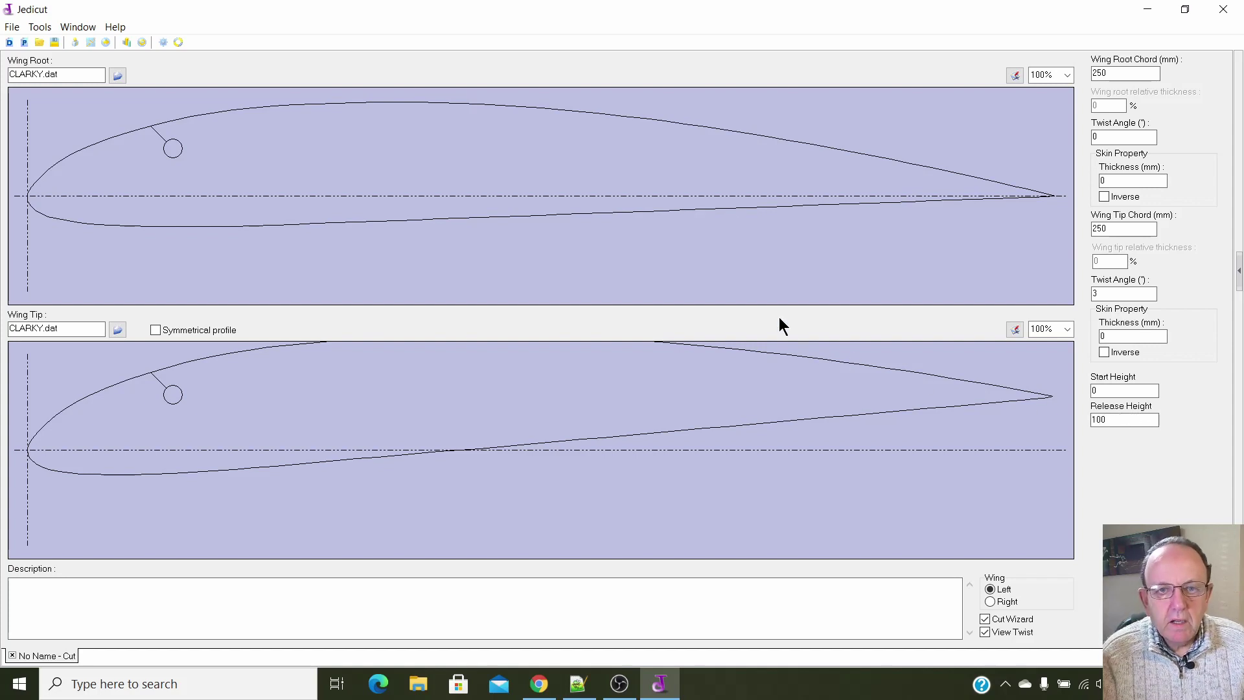
left_click(5, 29)
mouse_move(15, 39)
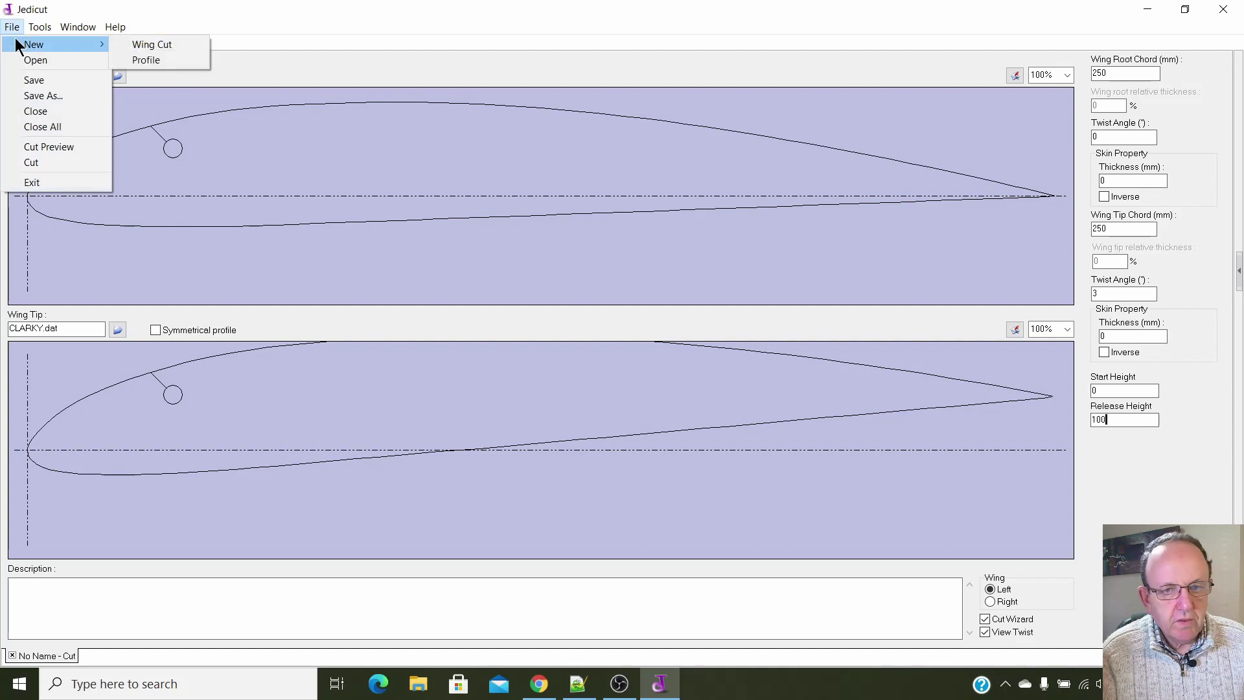
left_click(44, 147)
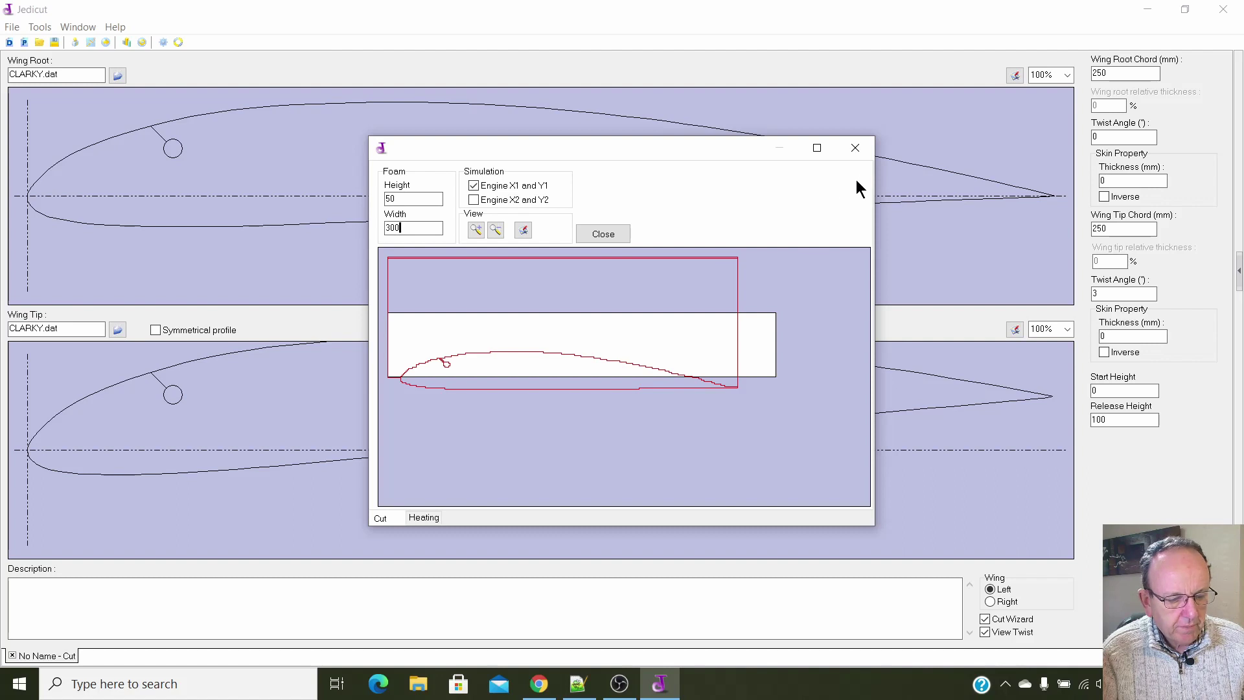
left_click(855, 148)
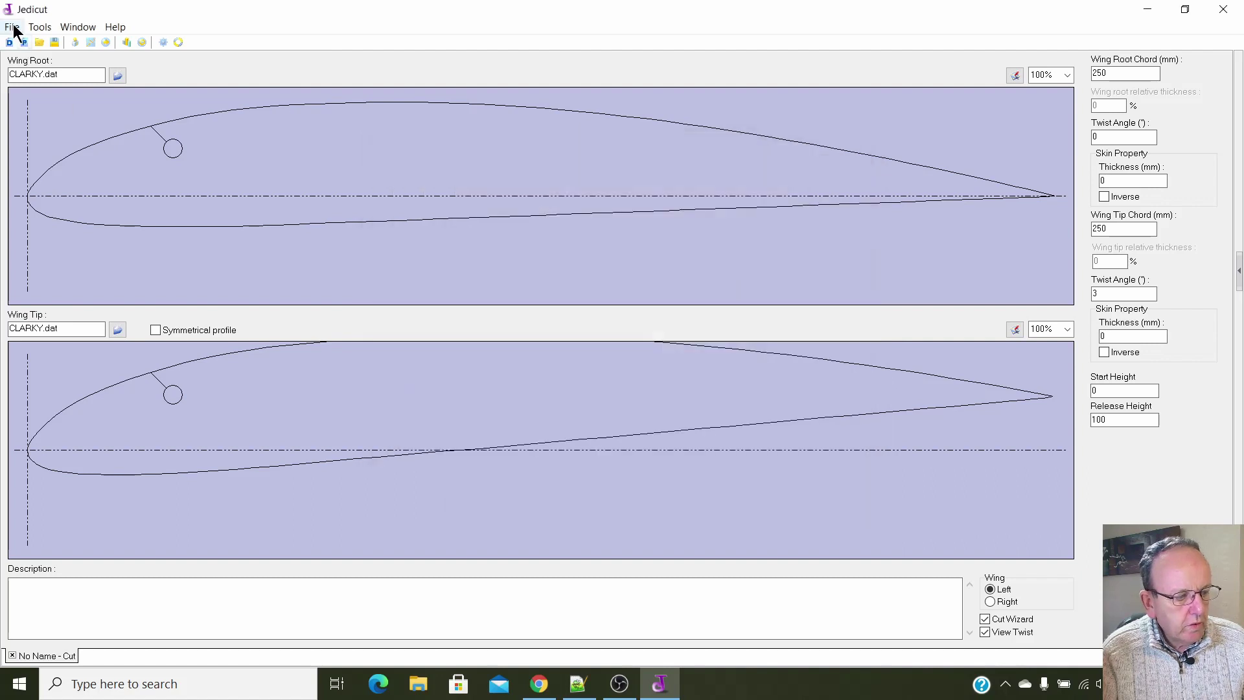
Start the wing cut with material heating control and the material Matériau essai chauffe.
left_click(11, 26)
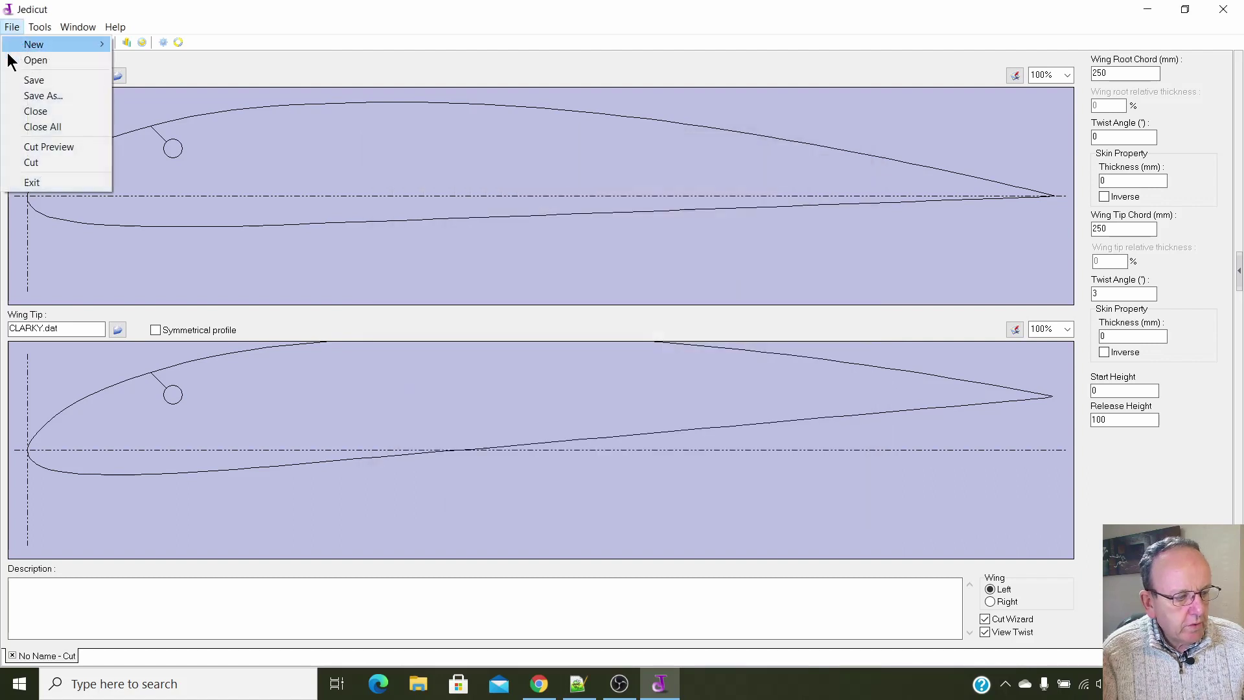
left_click(32, 163)
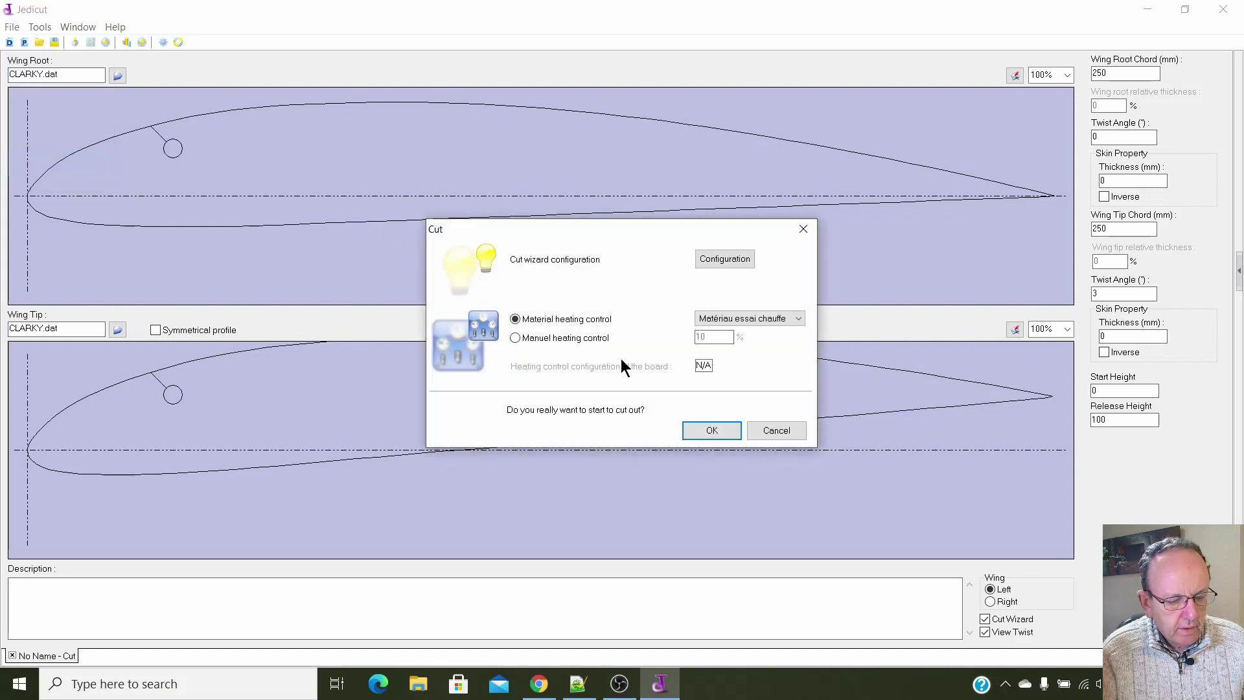
left_click(711, 431)
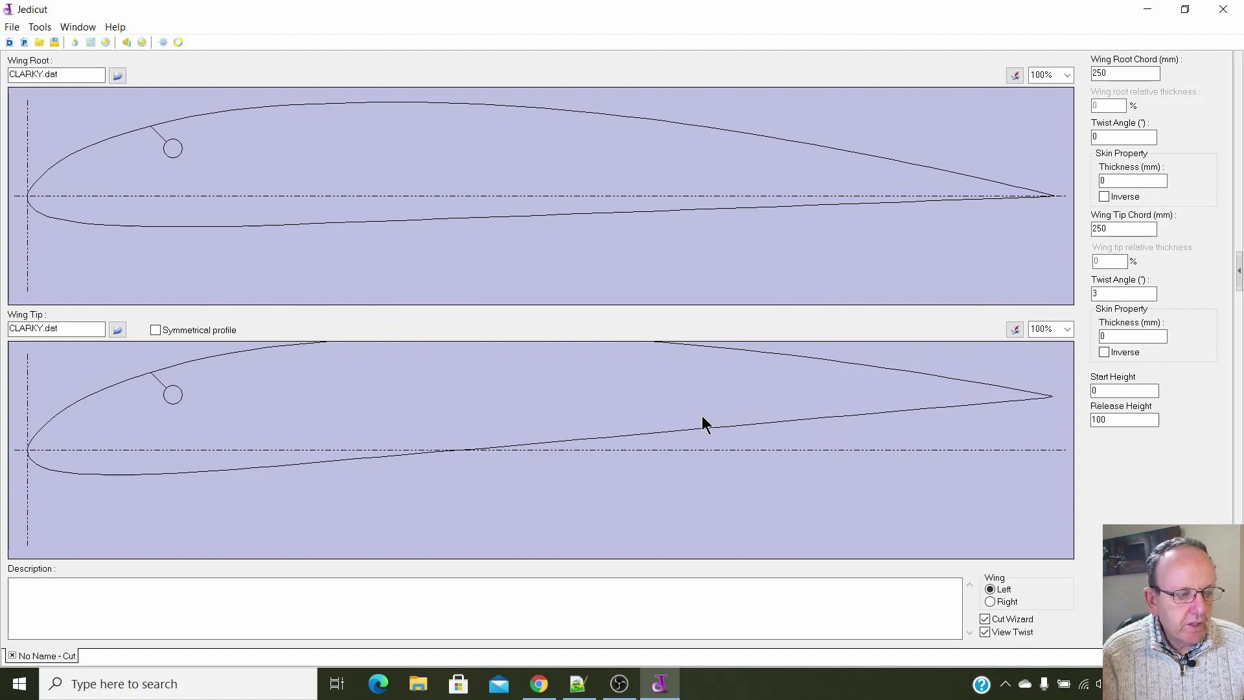
In Jedicut's GCode options, copy the path of the G-code output directory.
left_click(40, 27)
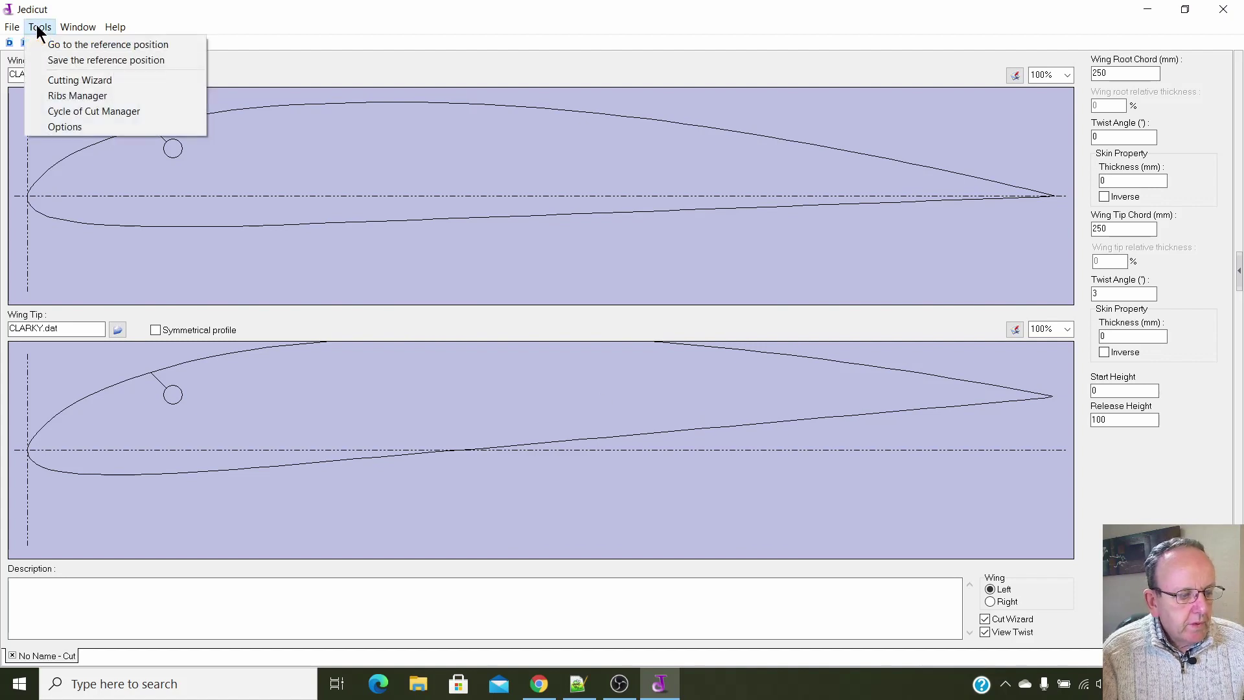
left_click(70, 124)
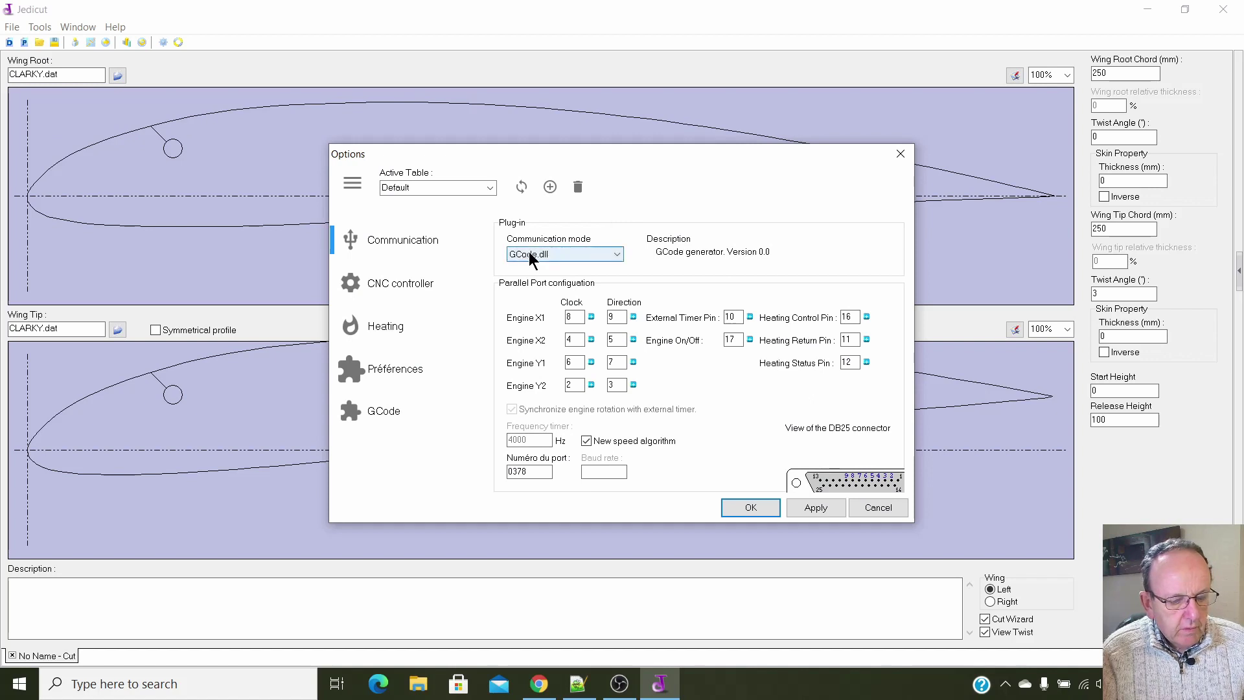
left_click(405, 382)
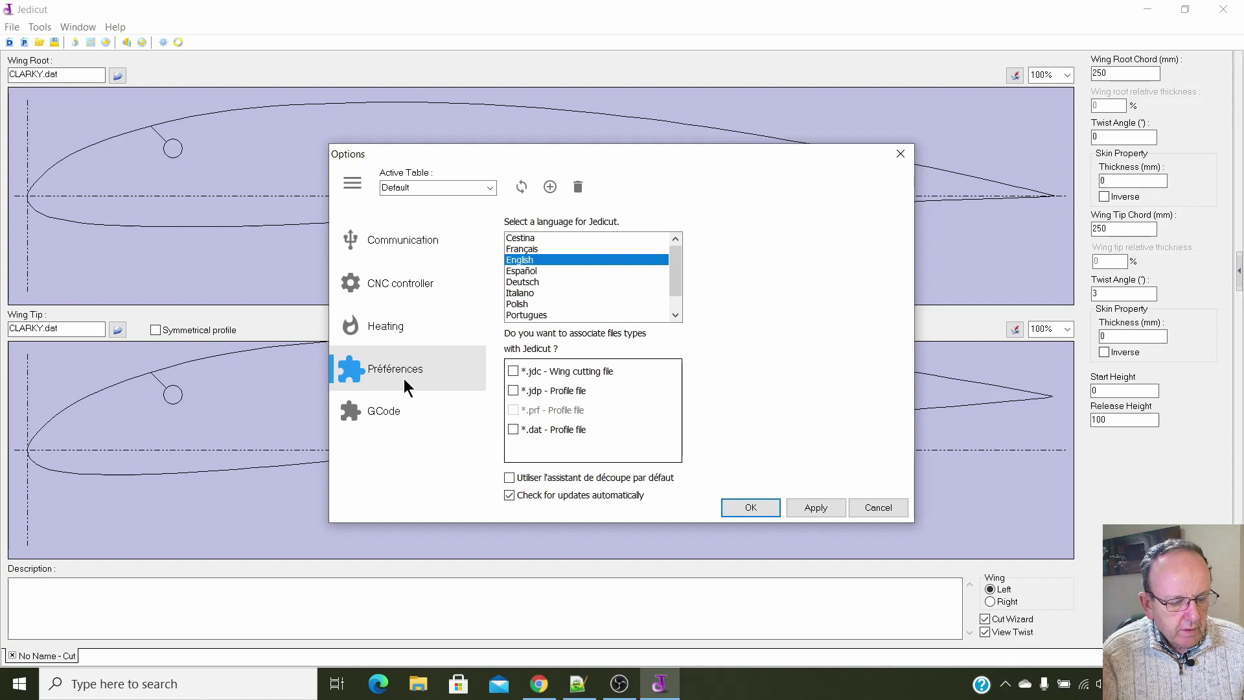
left_click(394, 415)
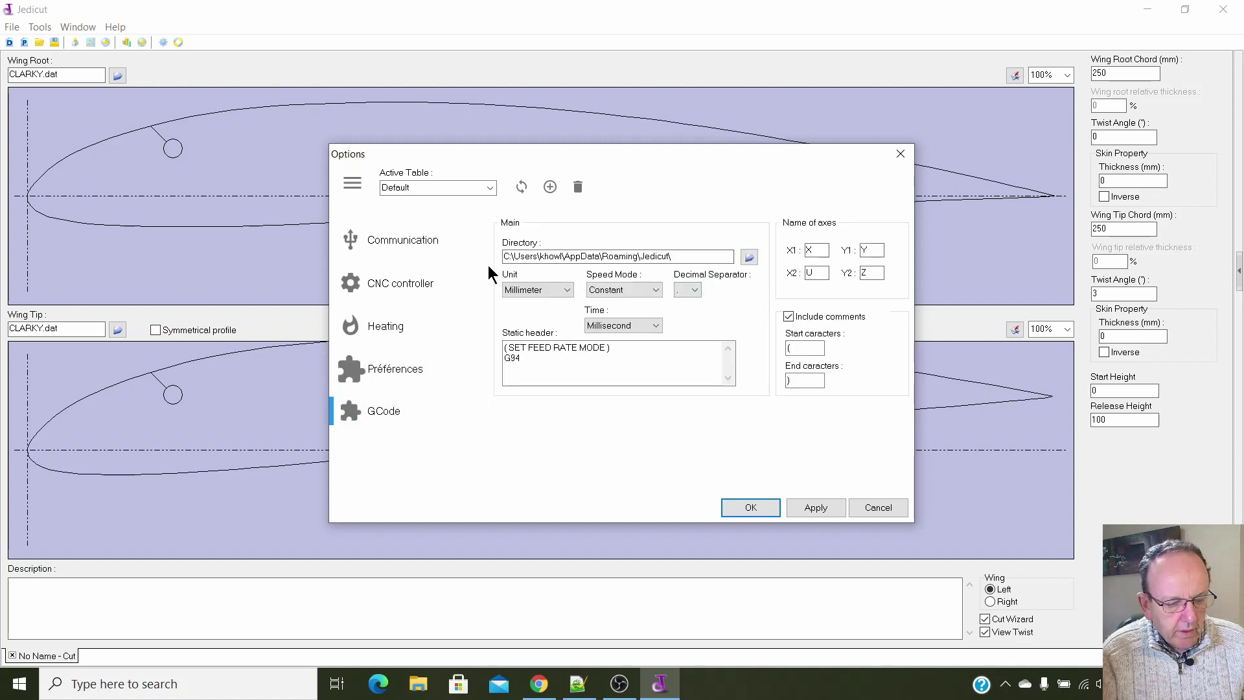
left_click_drag(677, 260, 503, 258)
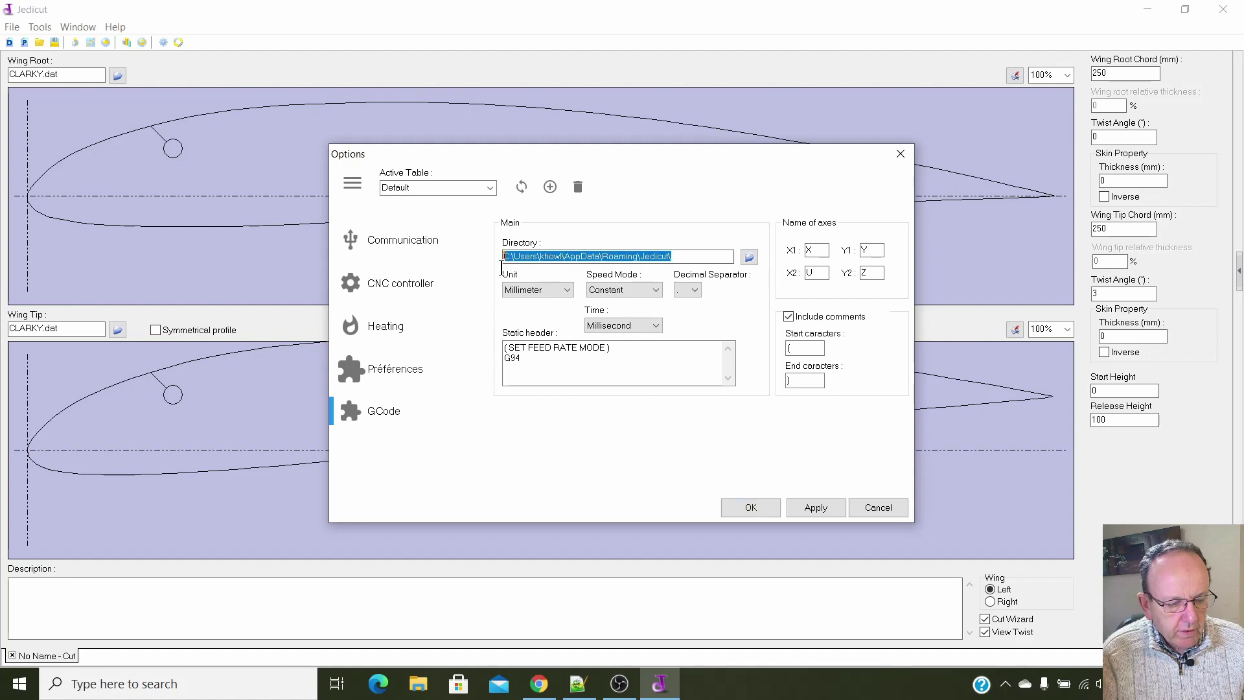
right_click(591, 259)
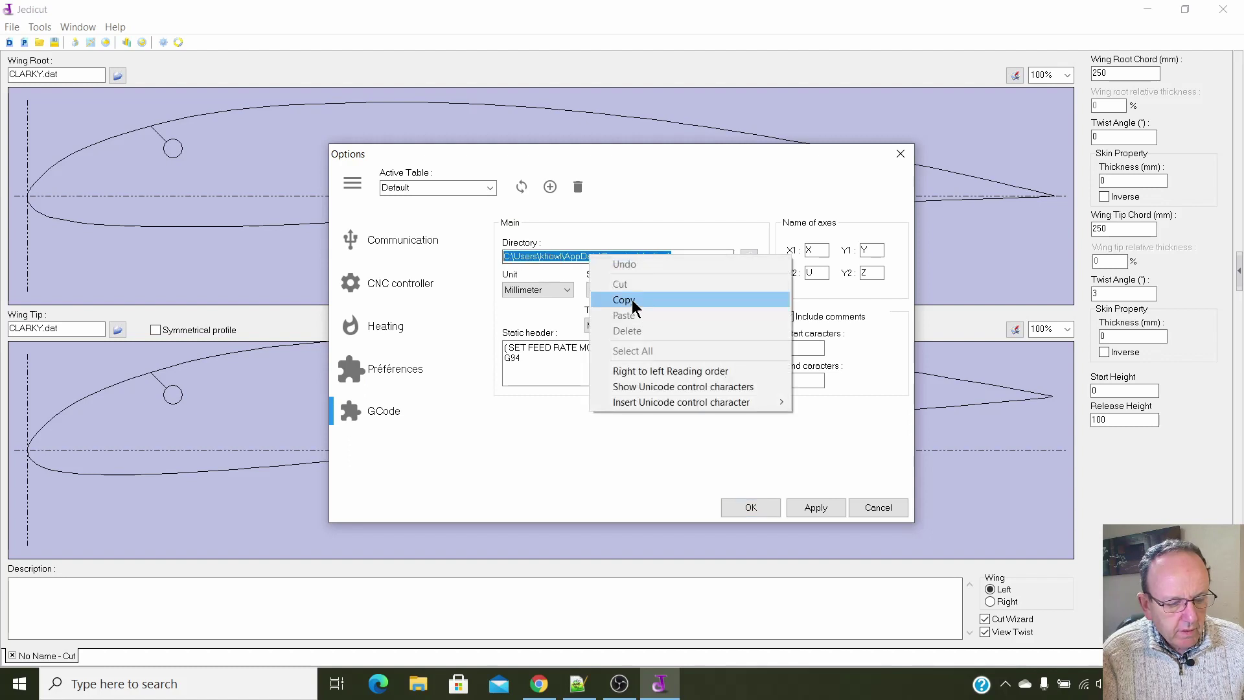
left_click(632, 301)
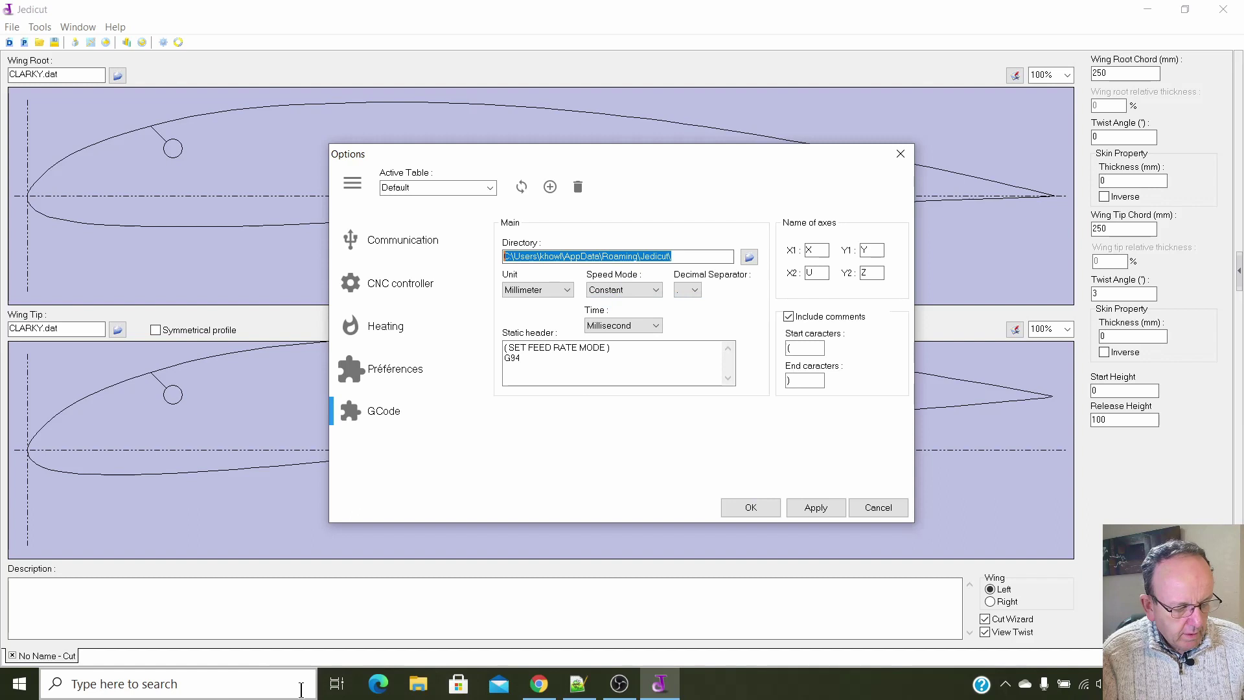
Open a File Explorer window and go to the copied Jedicut output directory.
left_click(419, 684)
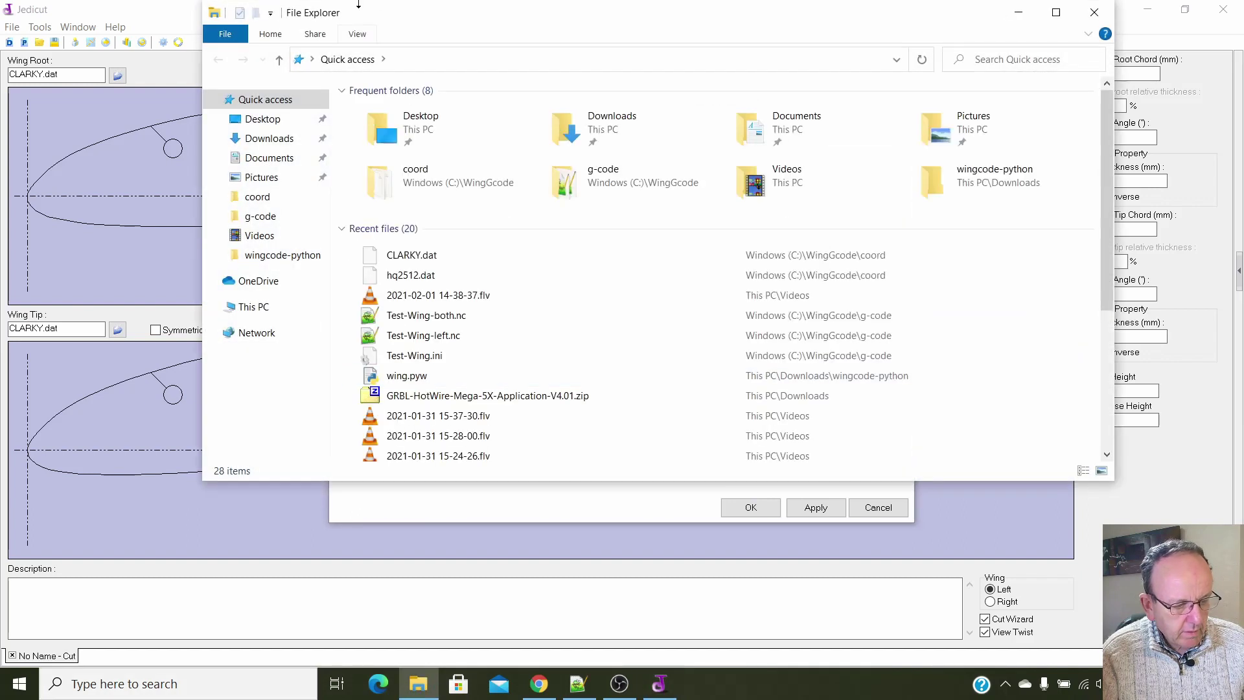
left_click(409, 59)
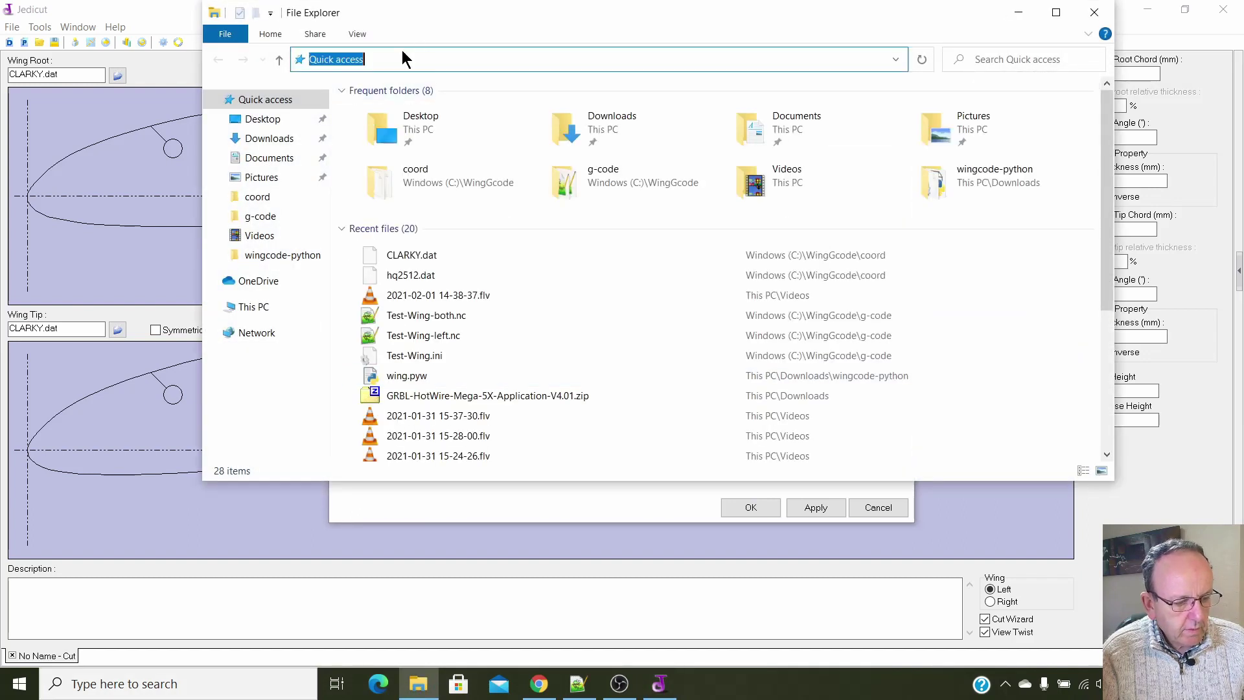
right_click(402, 55)
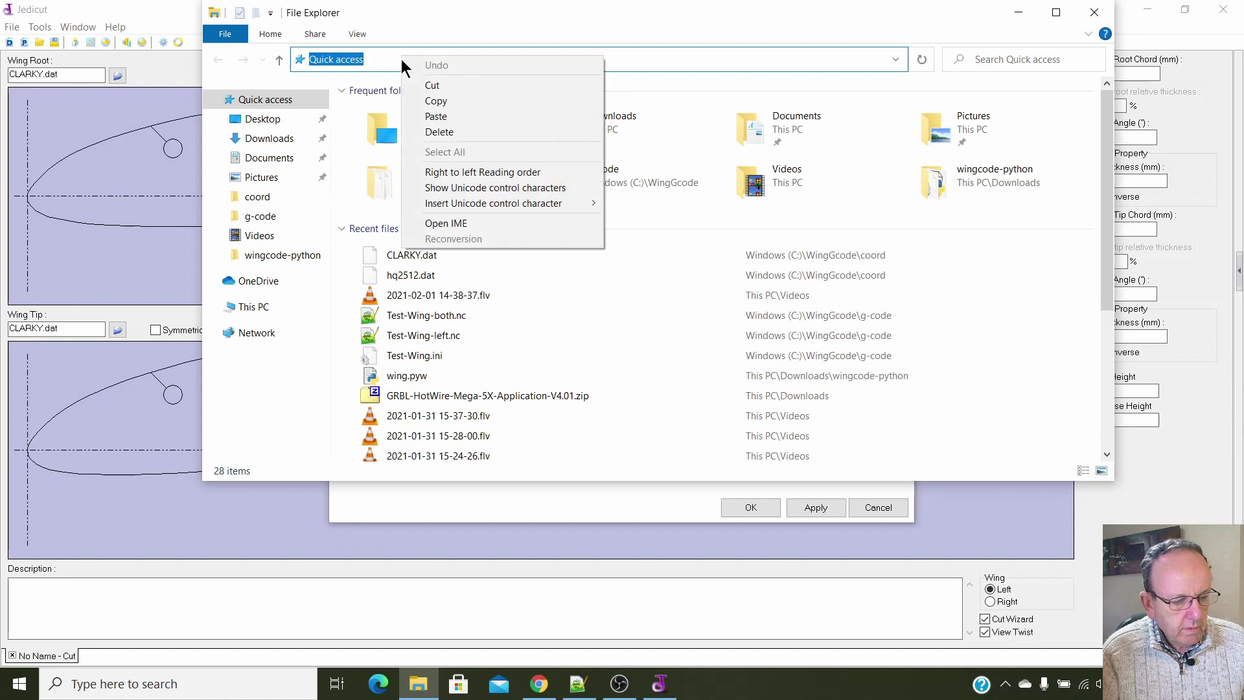
left_click(438, 117)
key("Return")
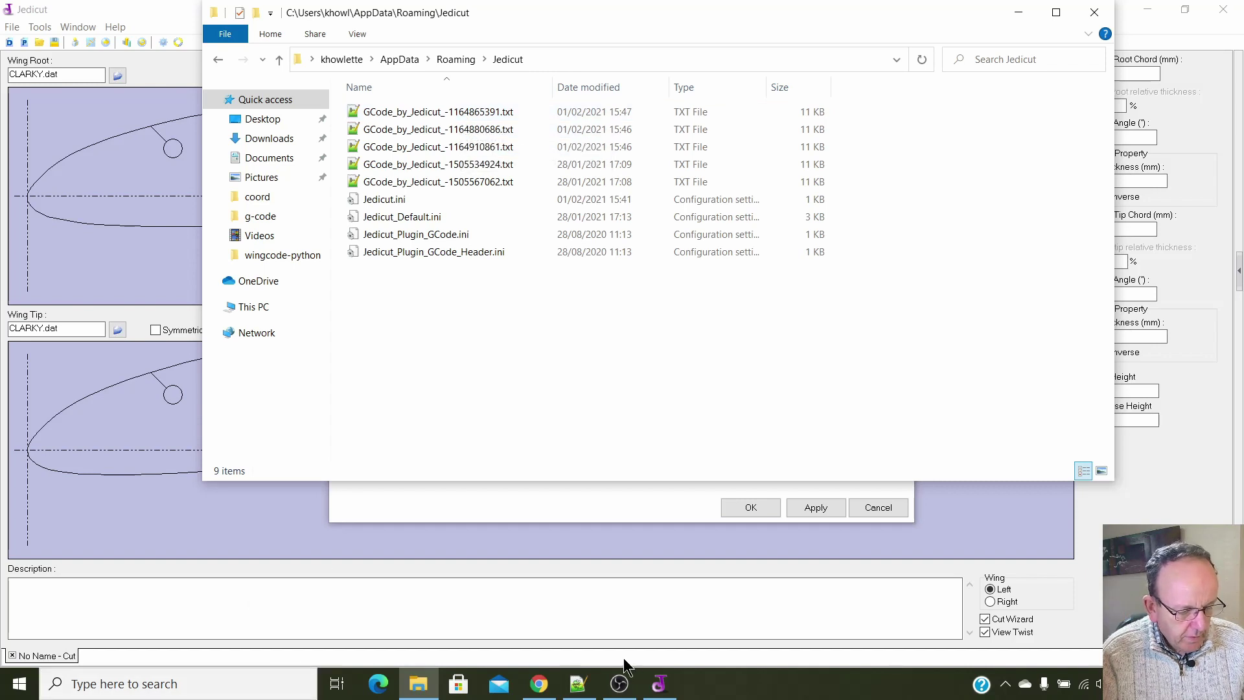
Launch the devSimCnc Foam simulator.
left_click(85, 684)
type("DEV")
left_click(147, 235)
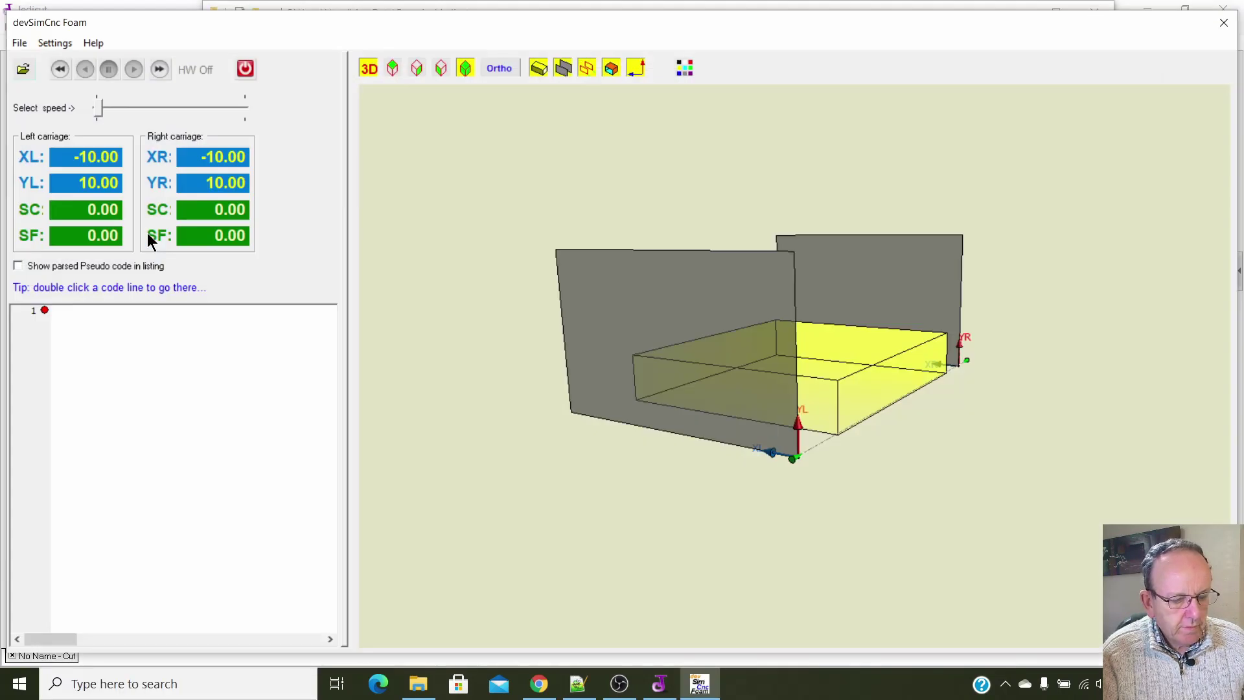
Load GCode_by_Jedicut_-1164865391.txt from the copied Jedicut directory into the simulator.
left_click(23, 69)
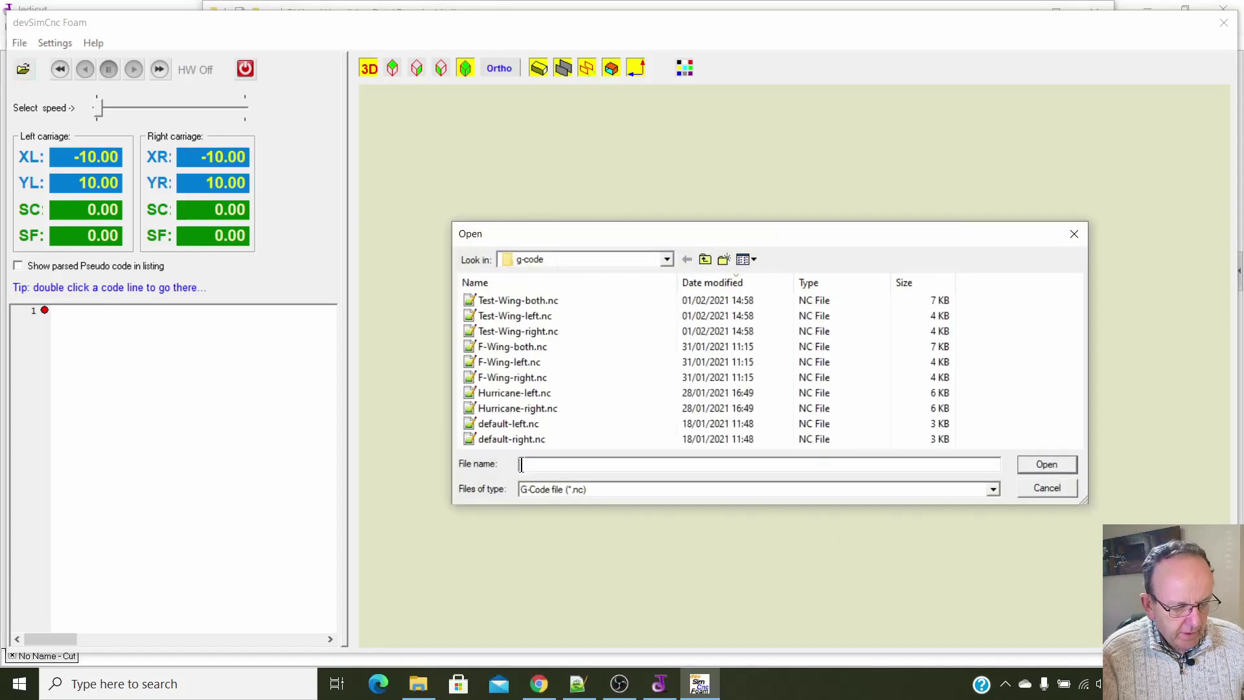
right_click(587, 469)
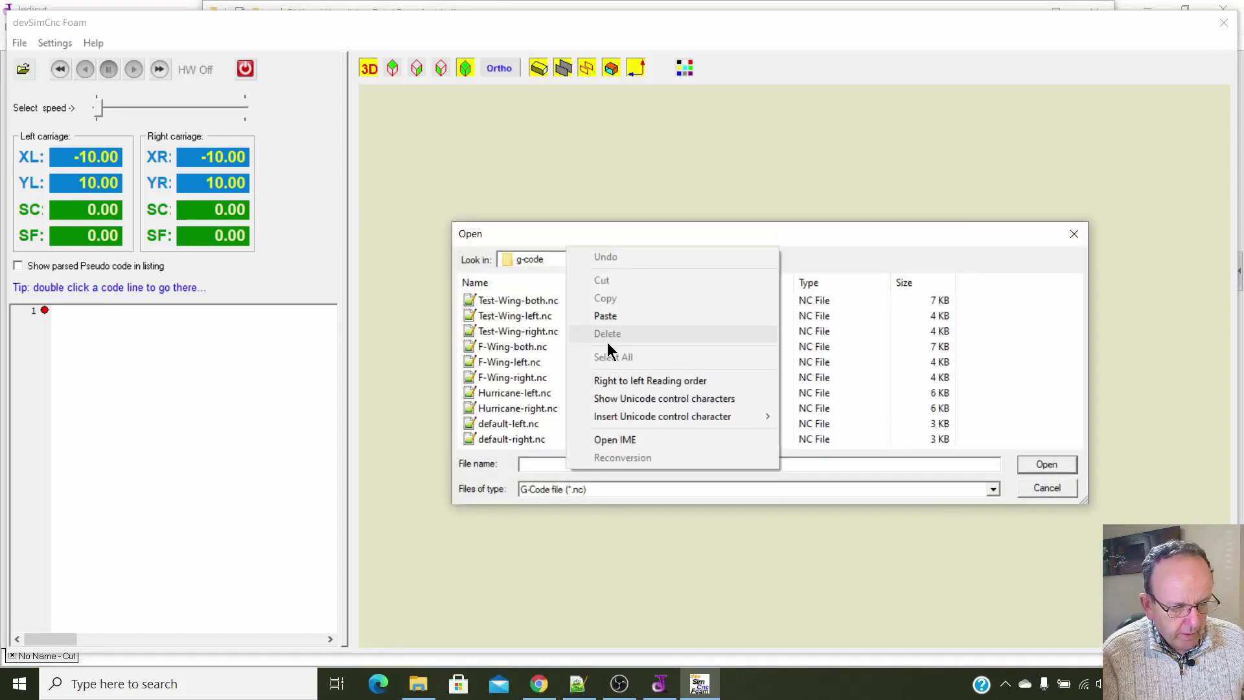
left_click(614, 317)
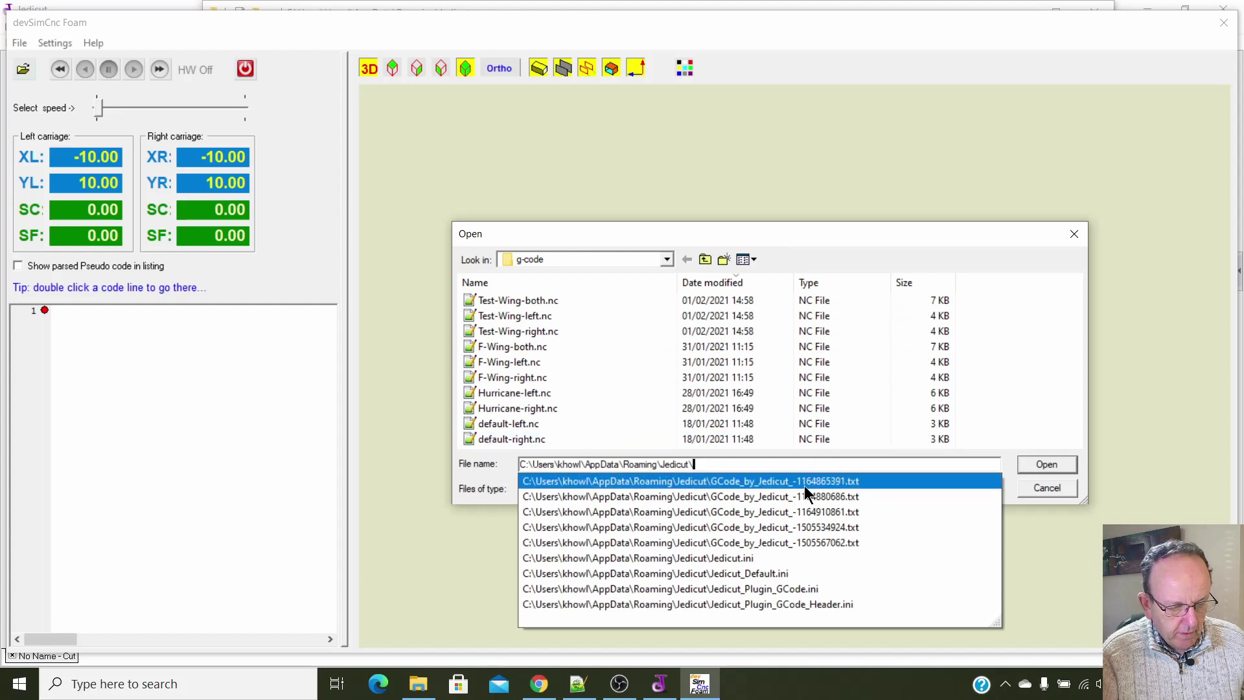
key("Return")
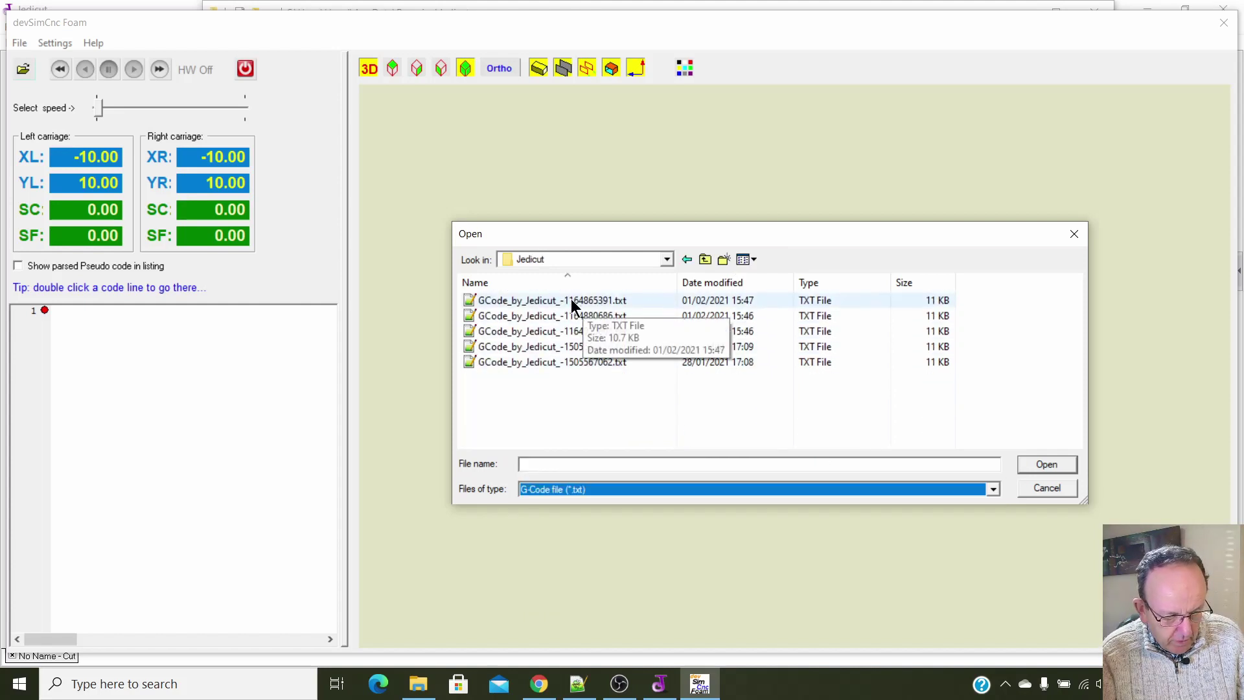
left_click(573, 307)
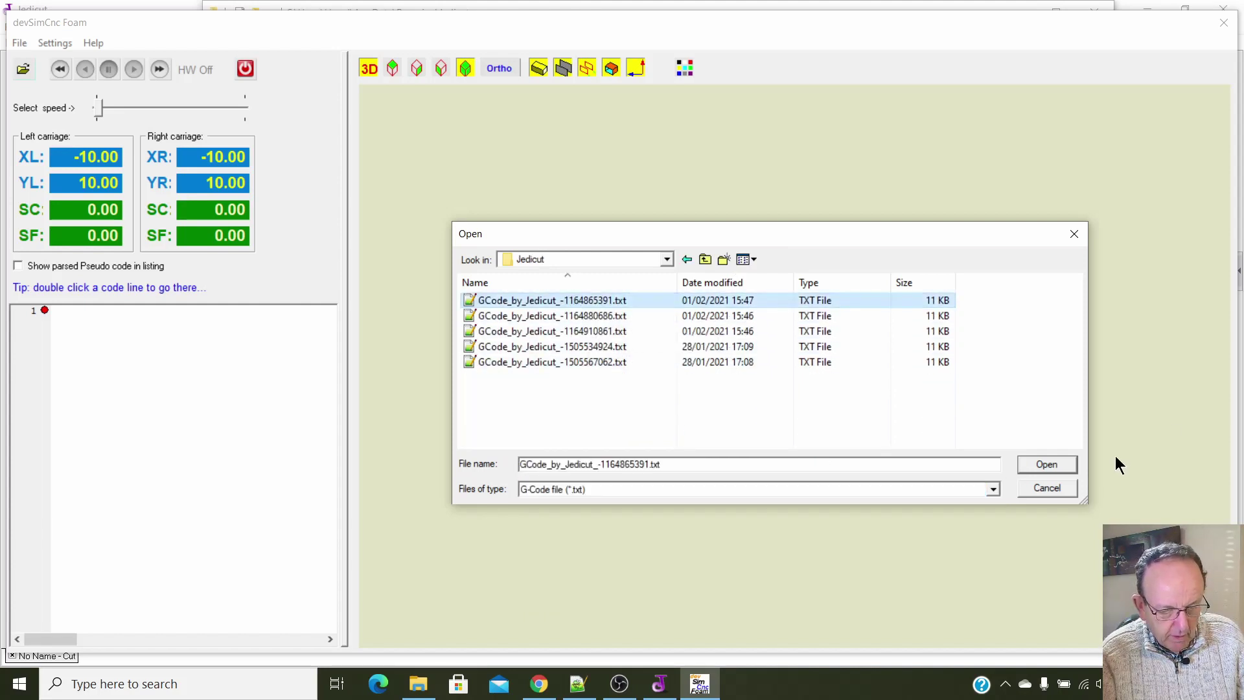
left_click(1036, 465)
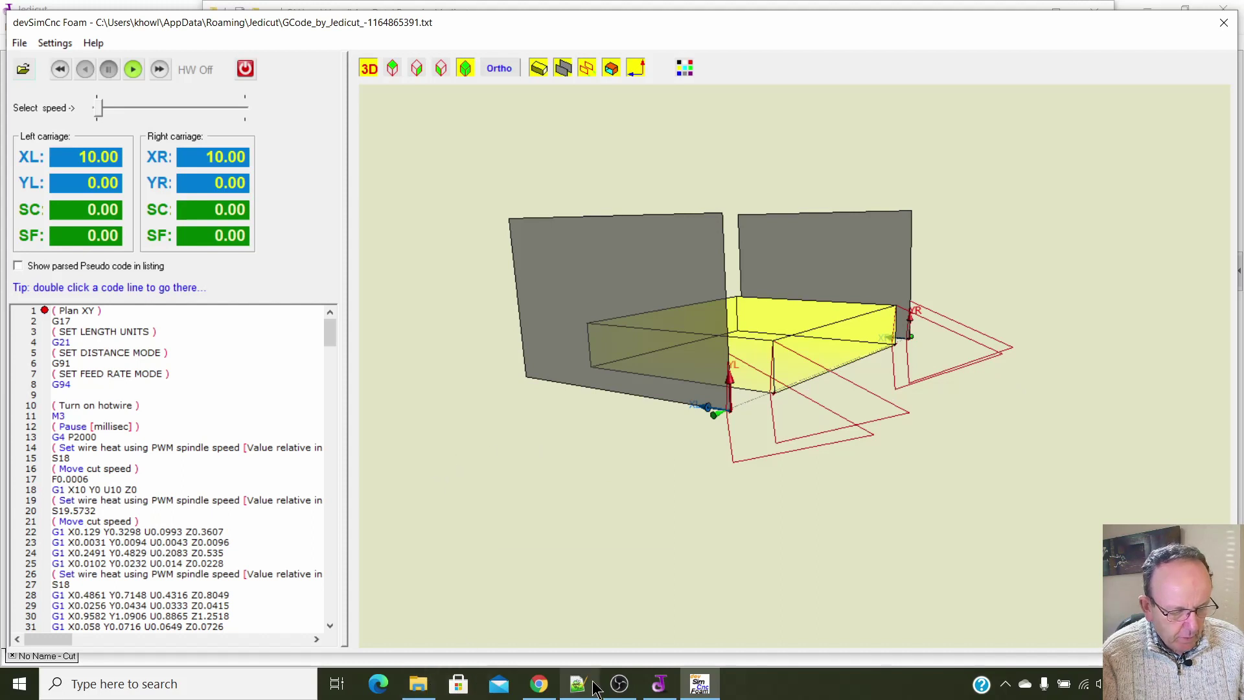
Open GCode_by_Jedicut_-1164865391.txt from File Explorer in Notepad++, examine its header and first G1 moves, and return to devSimCnc Foam.
left_click(414, 609)
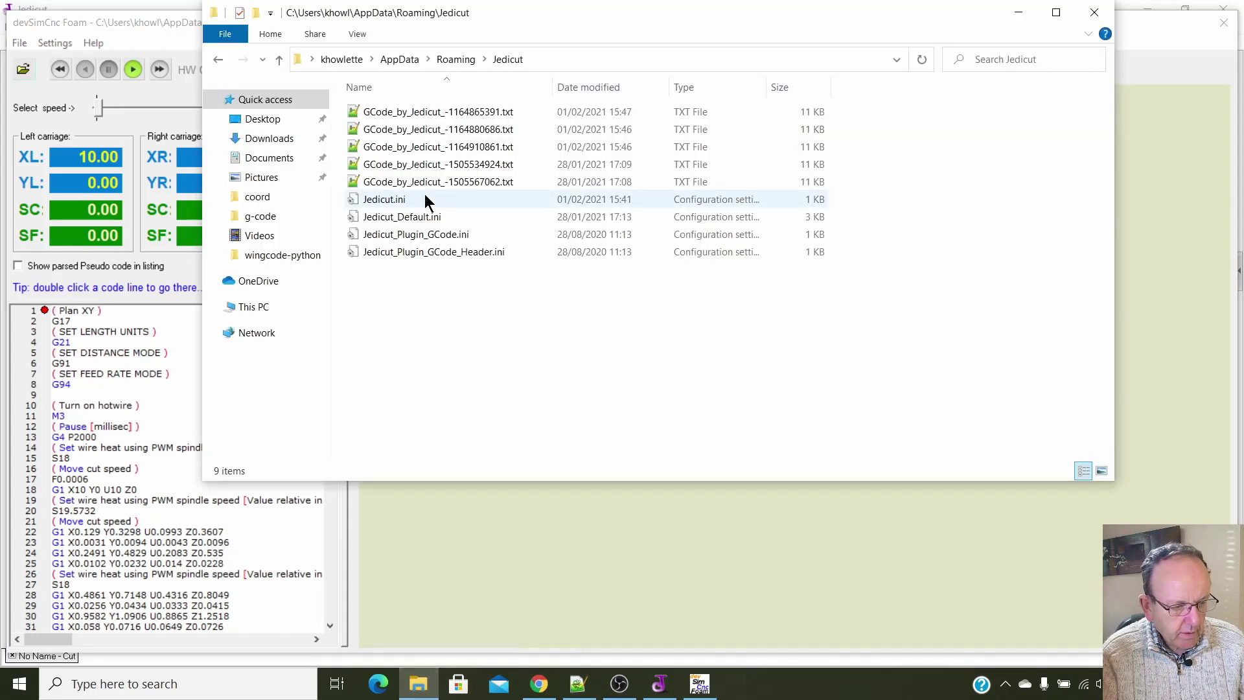
left_click(445, 114)
left_click(445, 114)
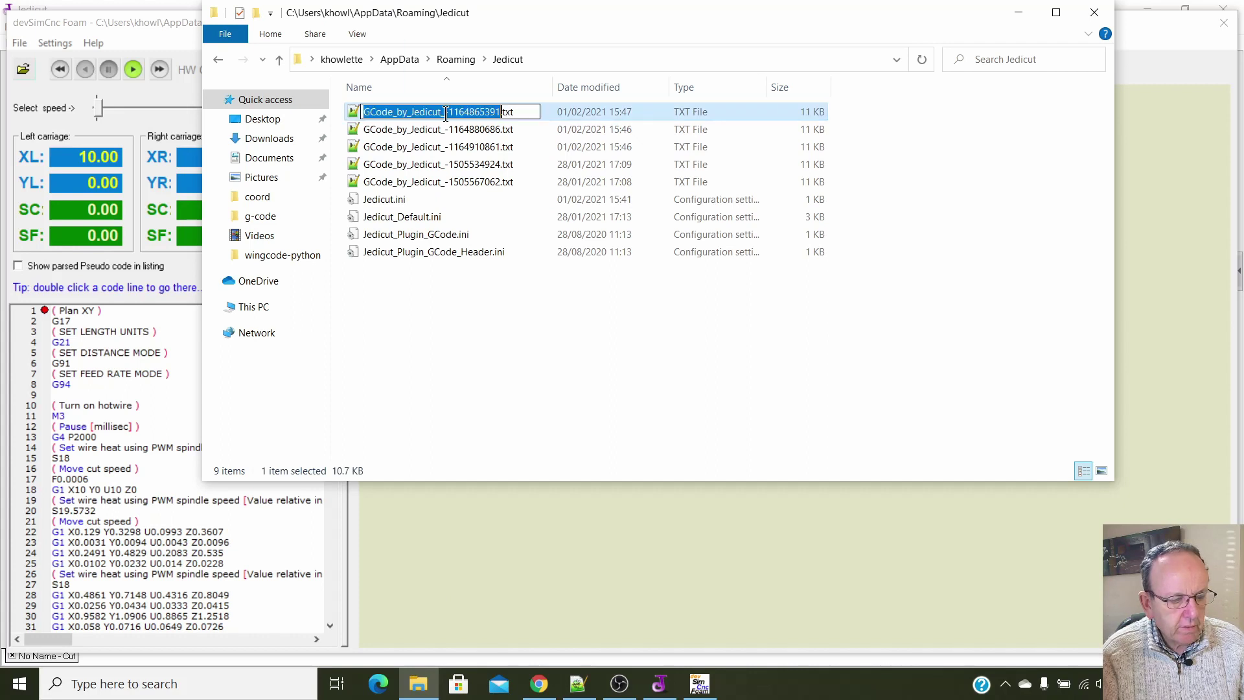
left_click(966, 125)
double_click(409, 115)
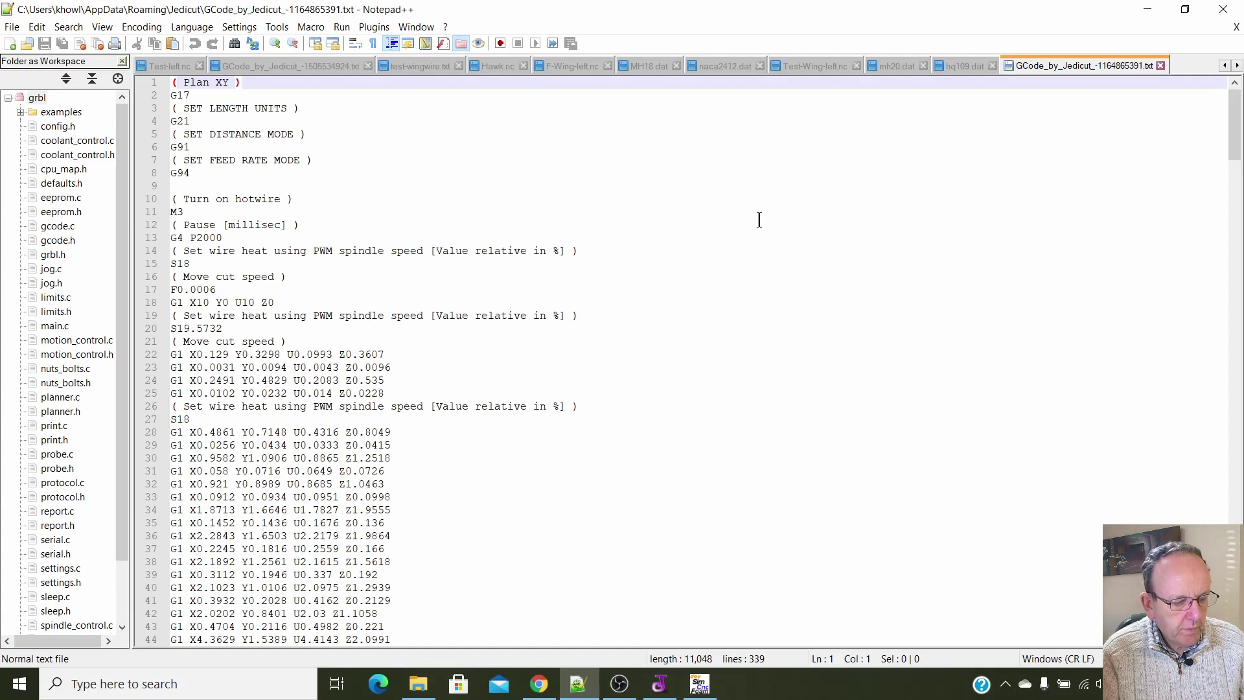
scroll(757, 245, "down", 4)
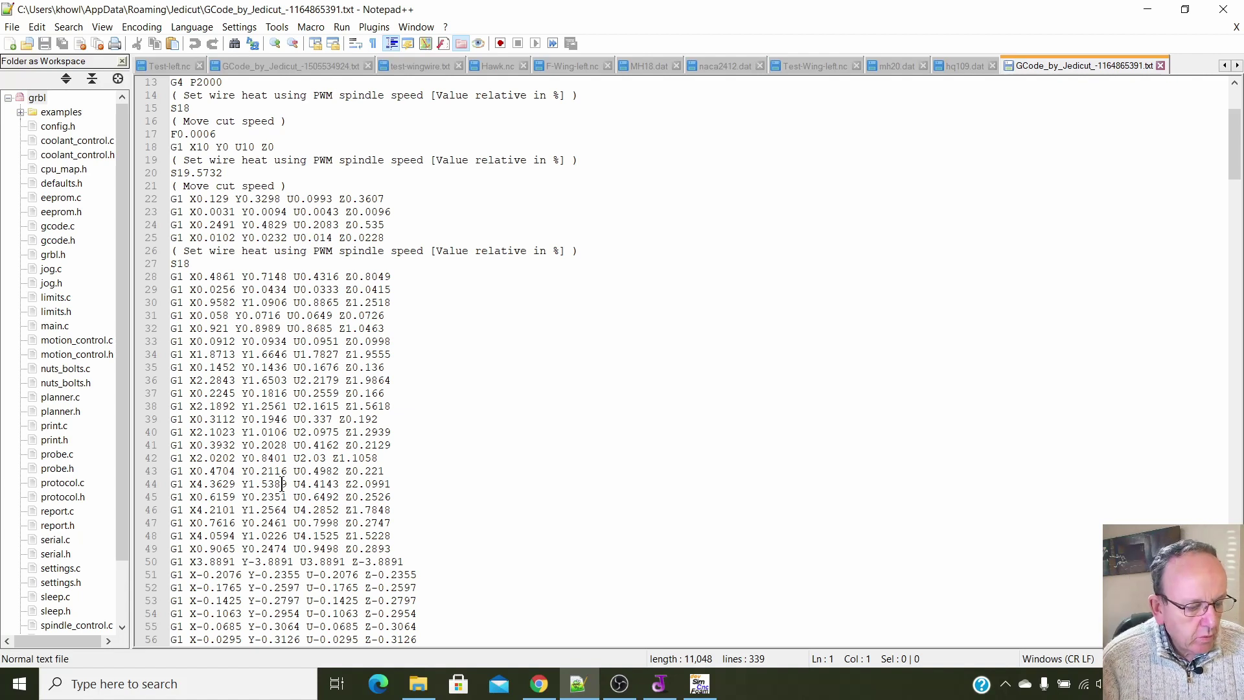
left_click(1156, 13)
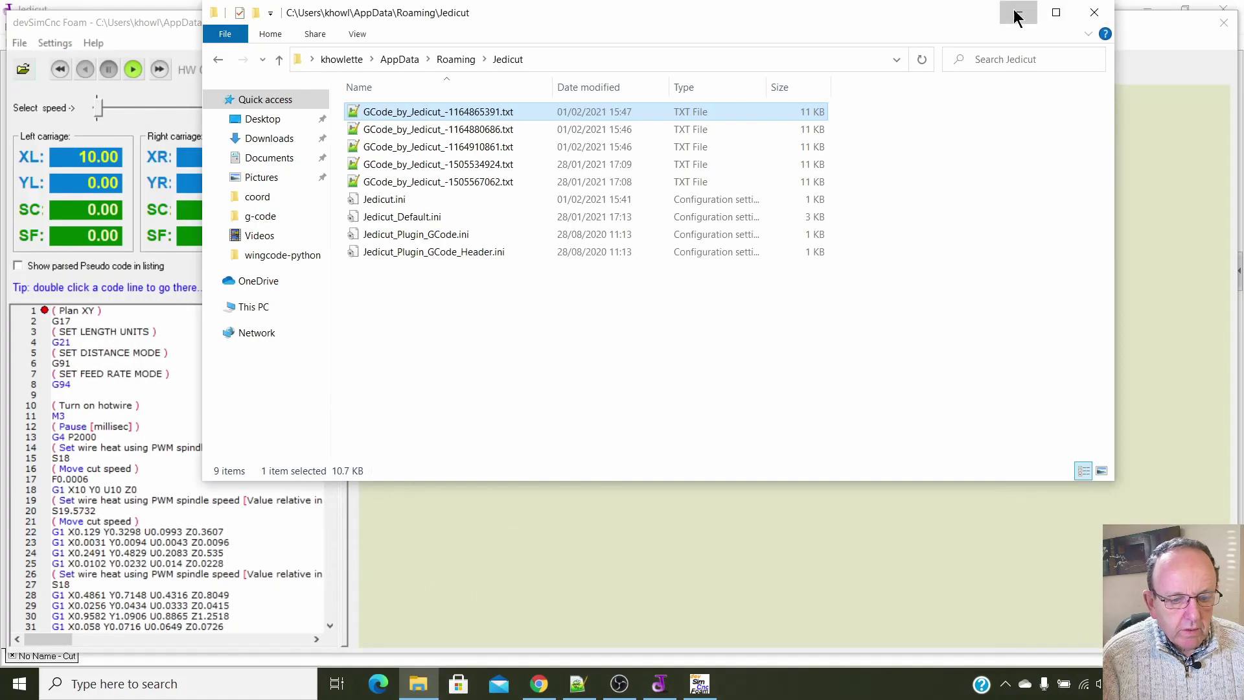
left_click(1039, 18)
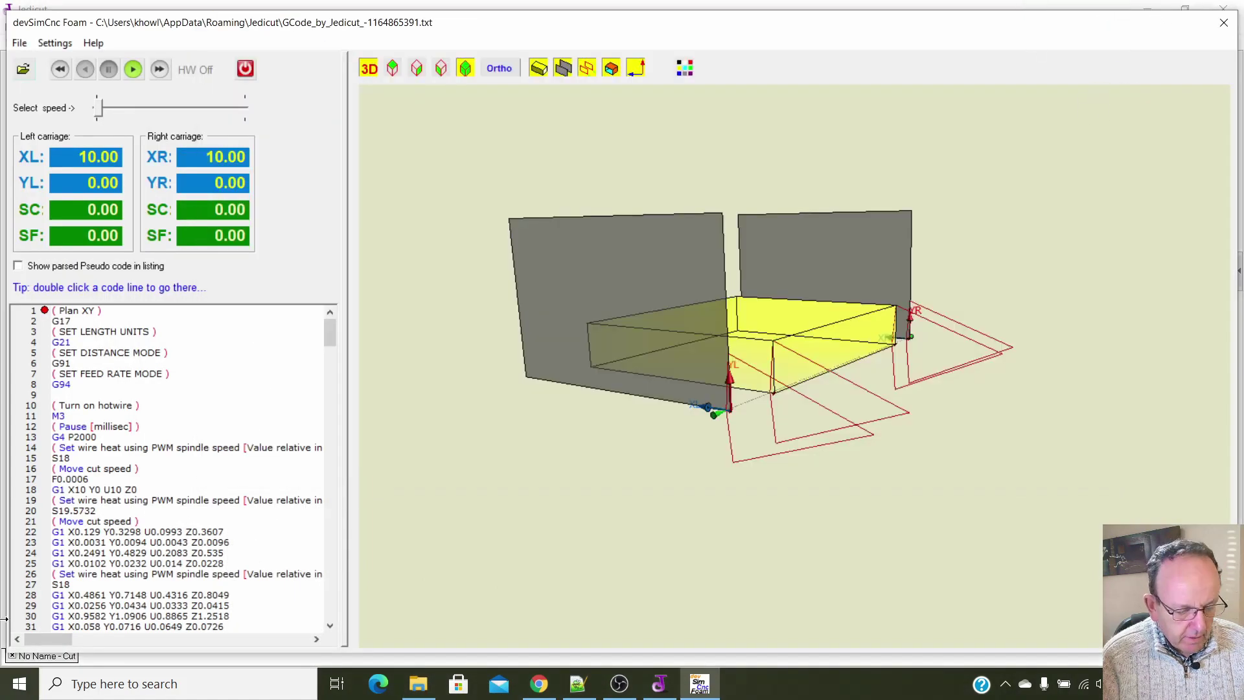
Launch GRBL HotWire Mega 5X and maximize its window.
left_click(133, 686)
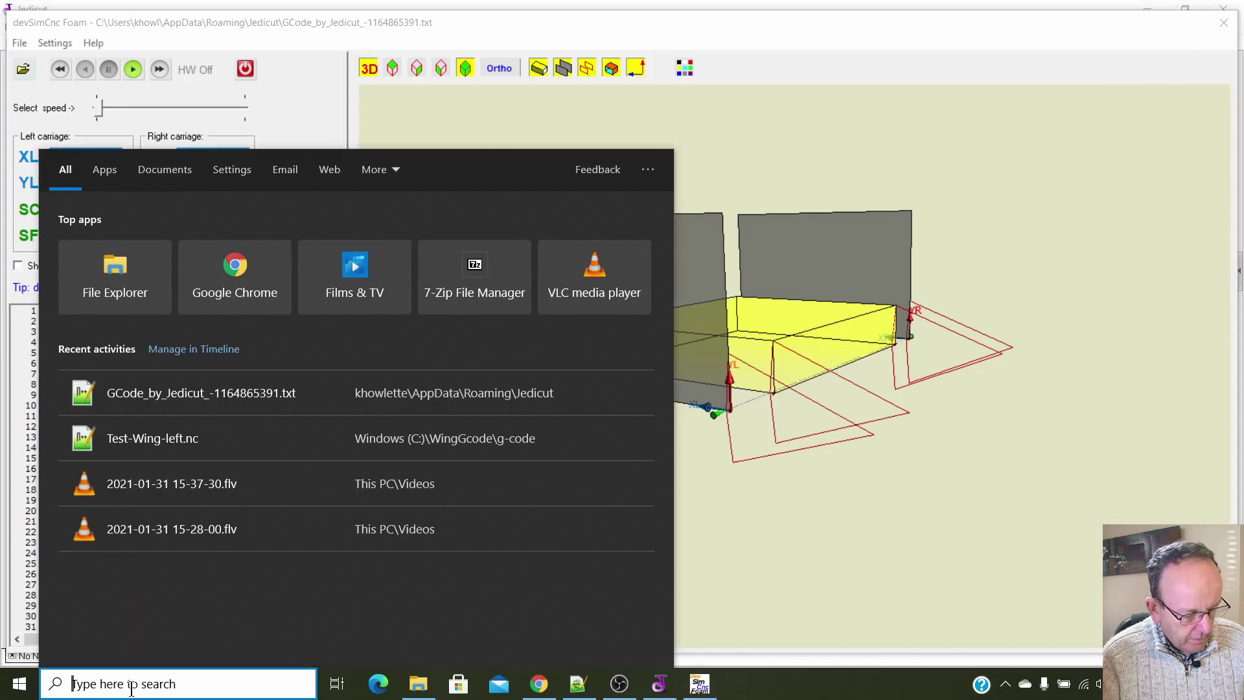
type("GR")
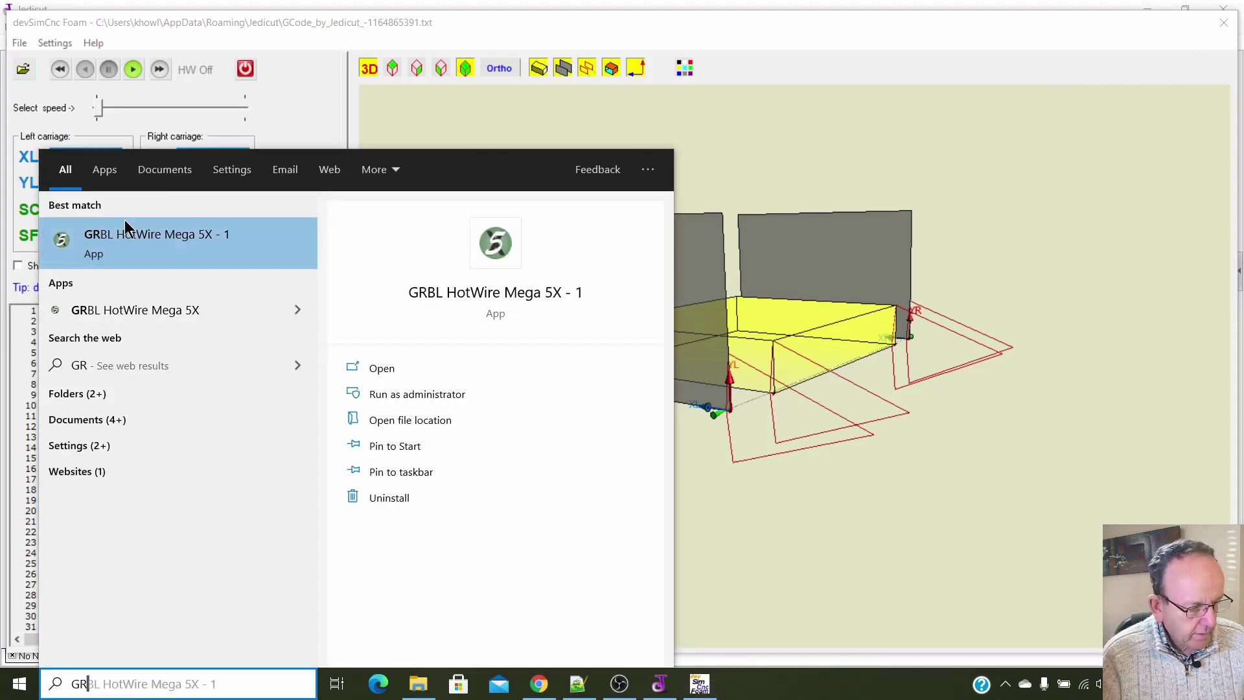
left_click(144, 262)
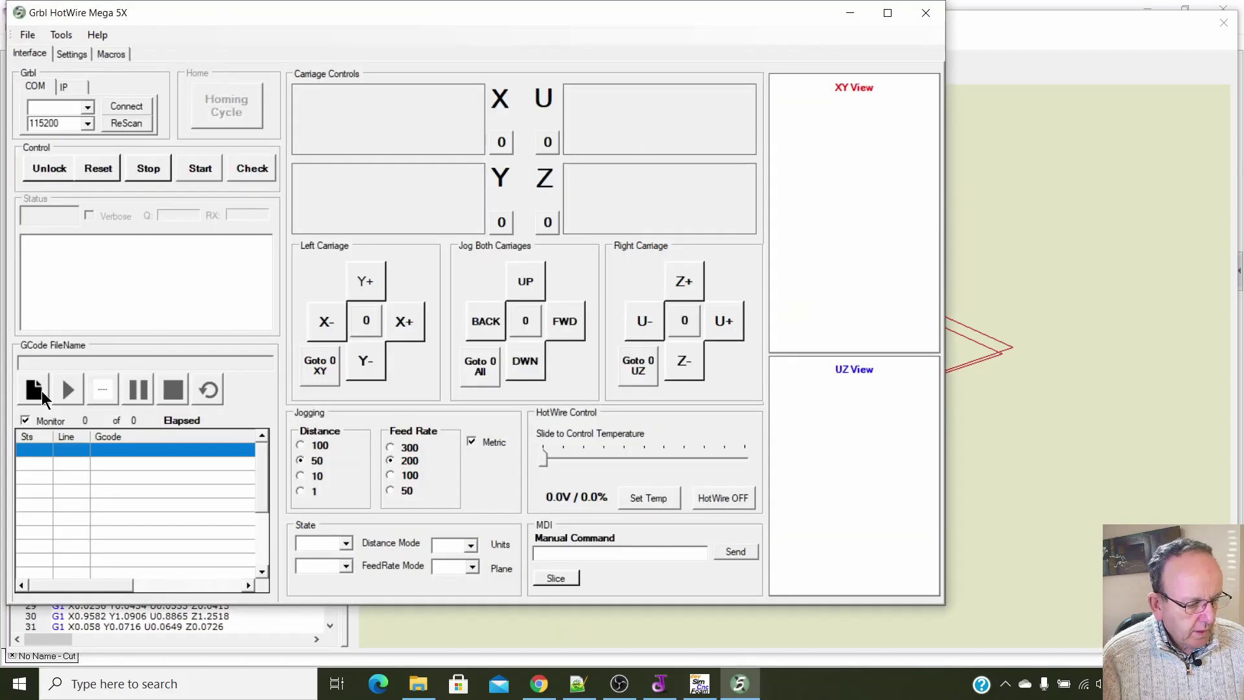
left_click(887, 13)
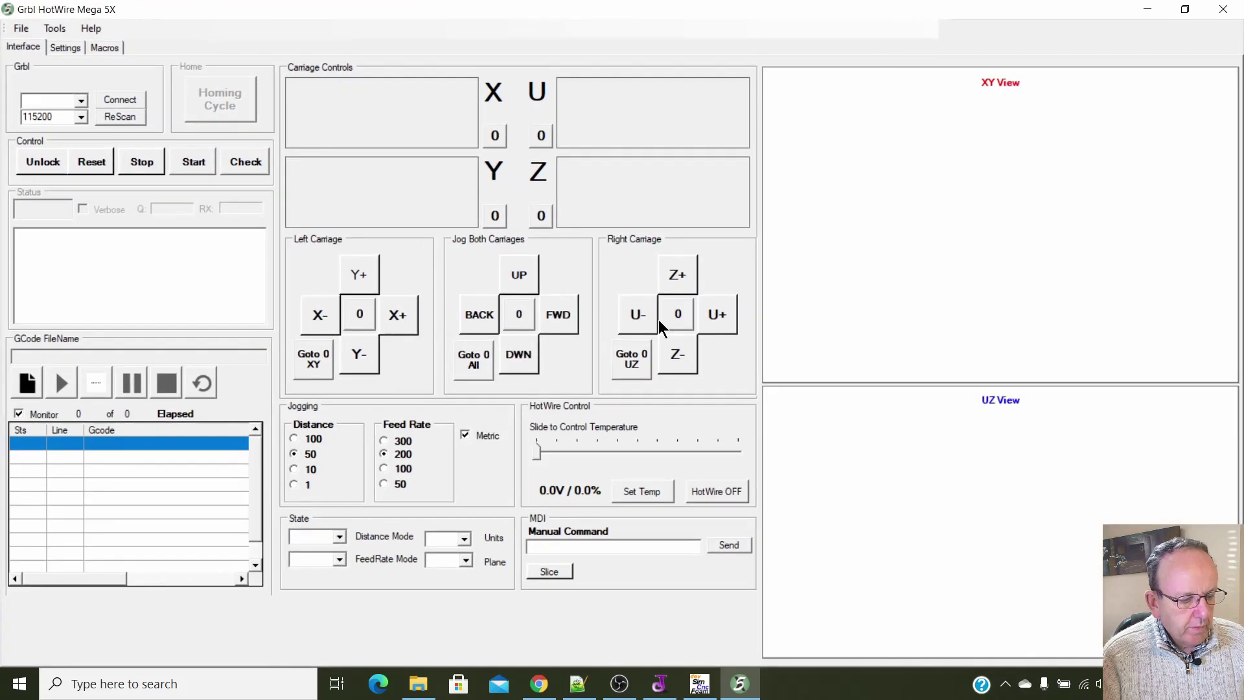
Load GCode_by_Jedicut_-1164865391.txt from the copied Jedicut directory into GRBL HotWire, and switch back to Jedicut.
left_click(27, 386)
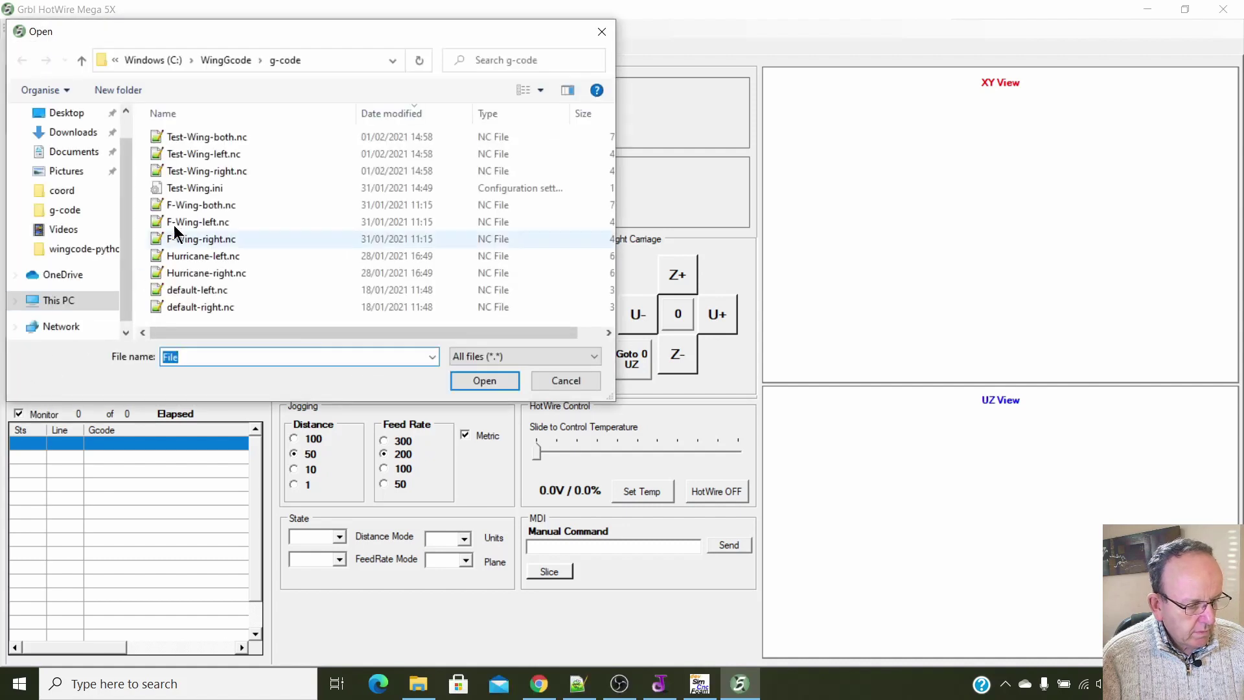
right_click(209, 358)
left_click(250, 425)
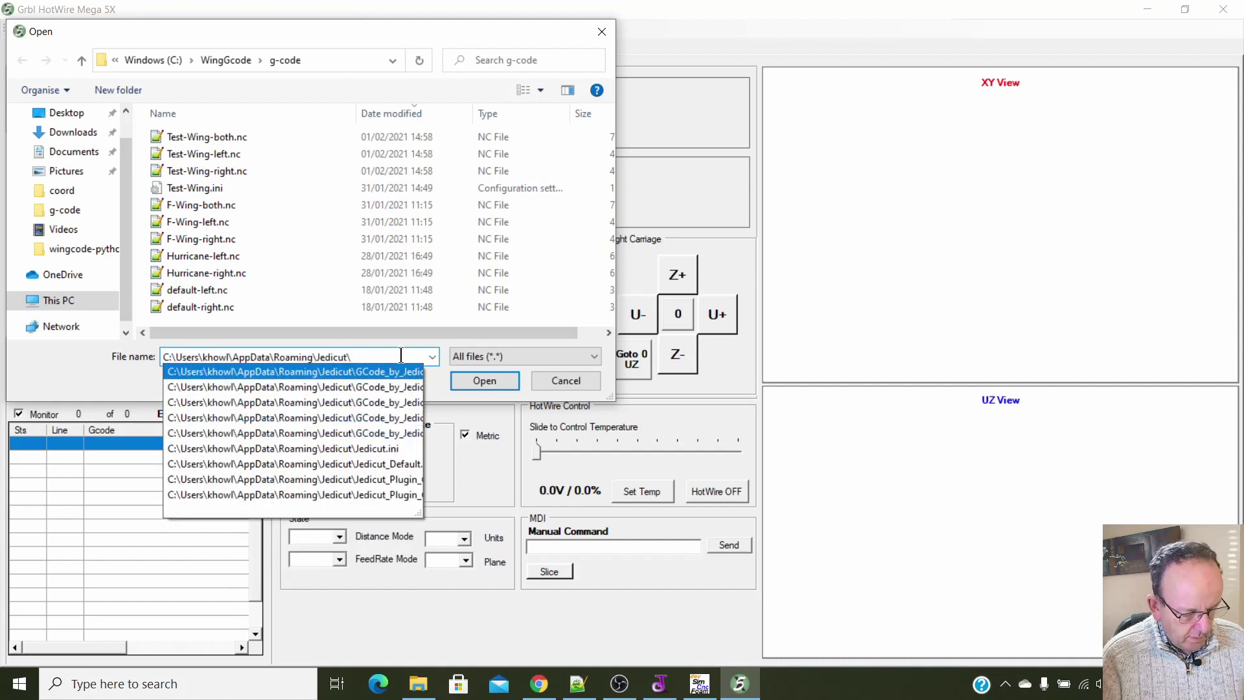
key("Return")
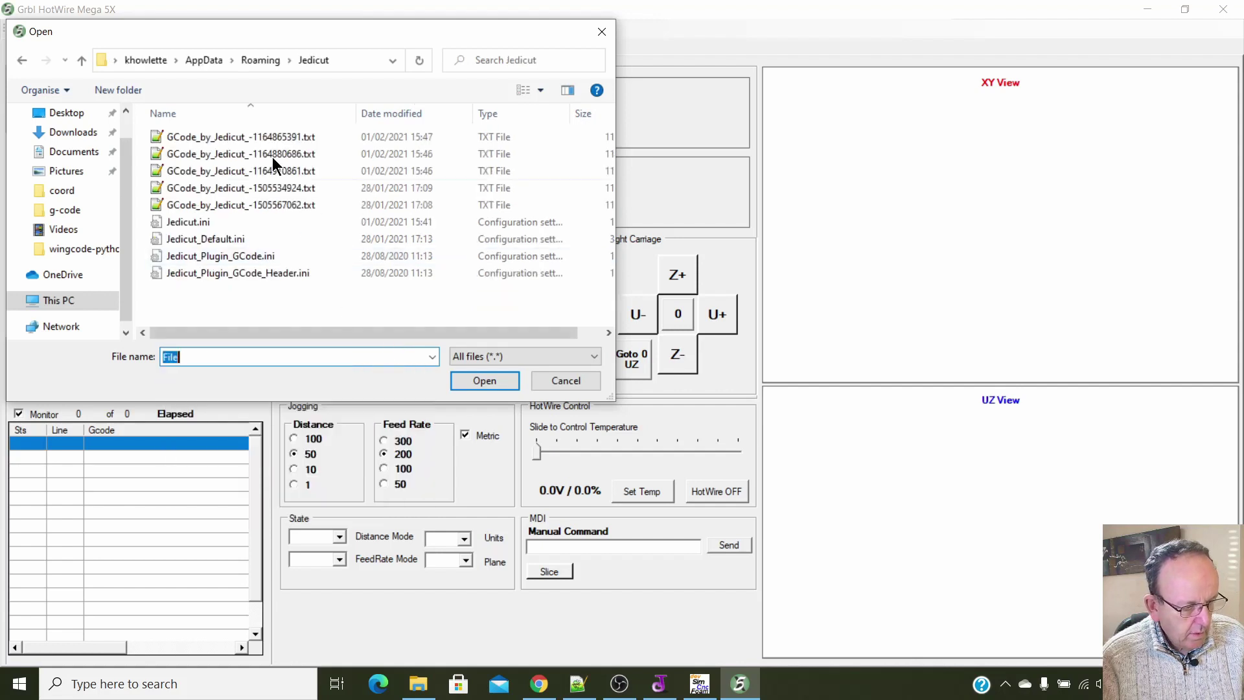
left_click(247, 137)
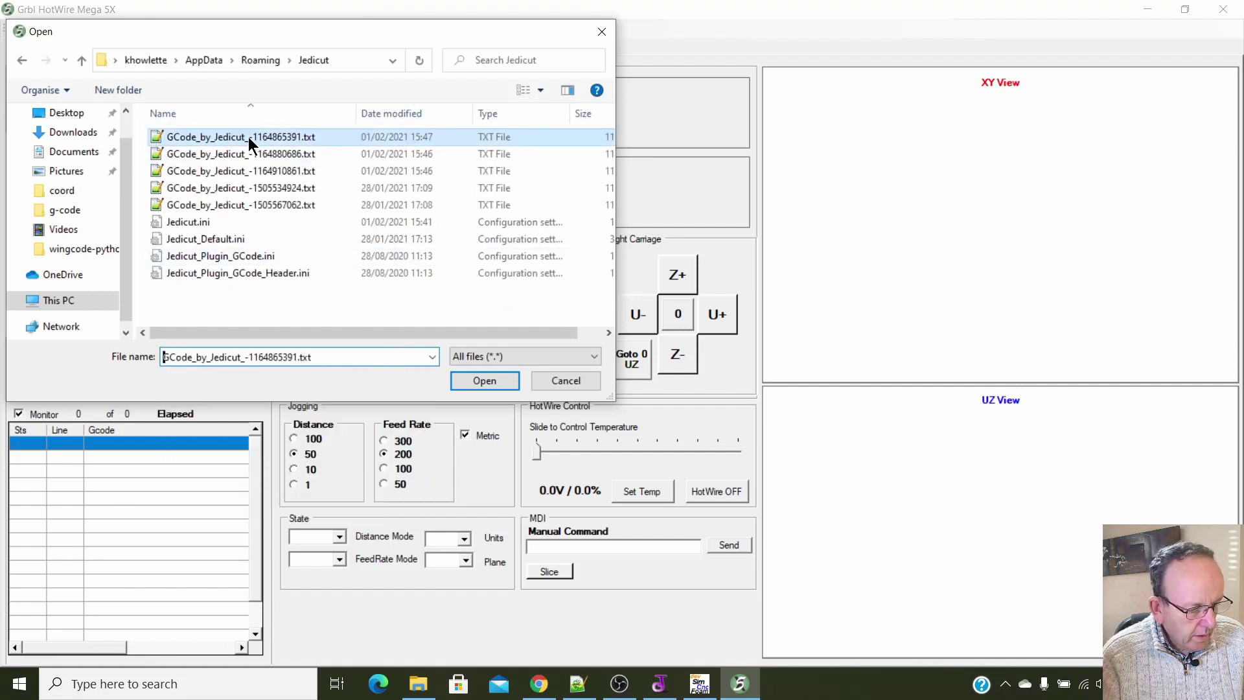
left_click(484, 380)
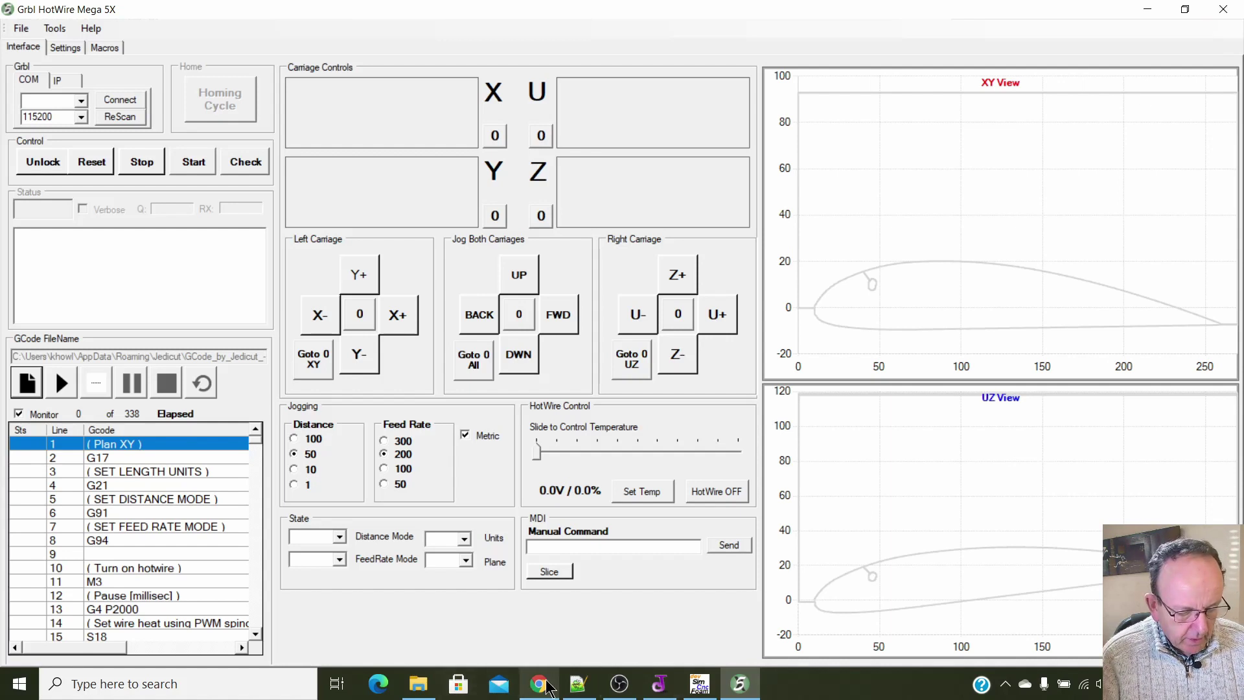
mouse_move(559, 680)
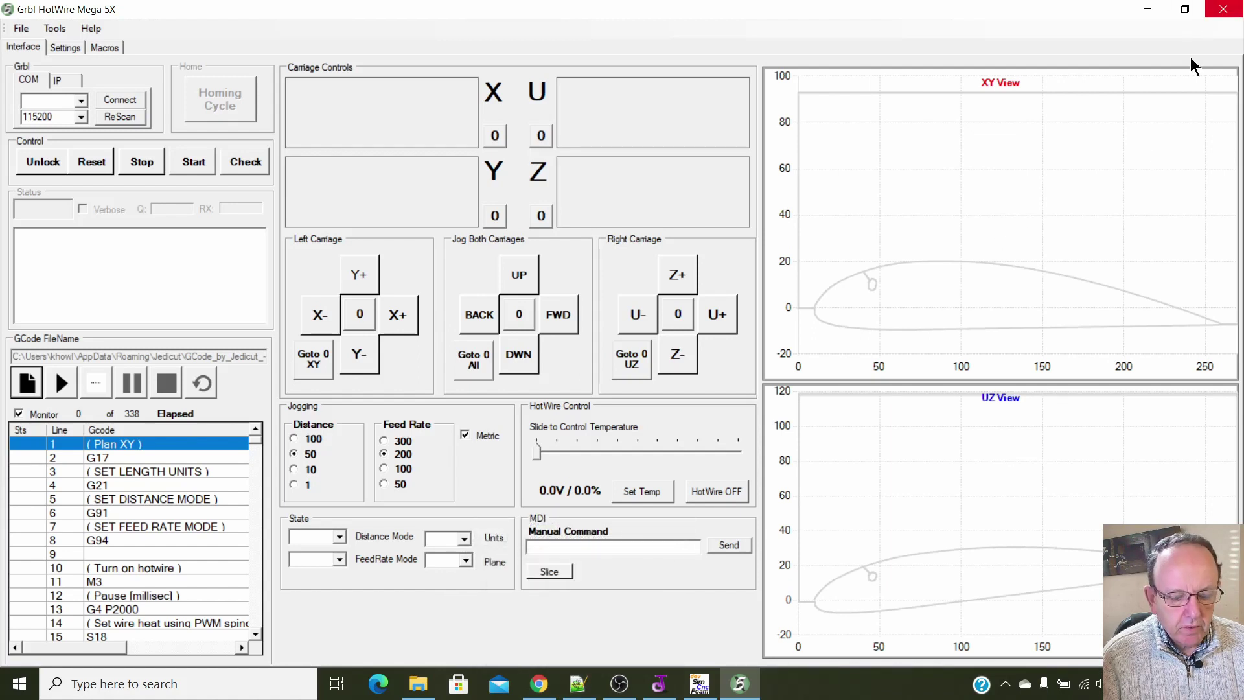
left_click(660, 683)
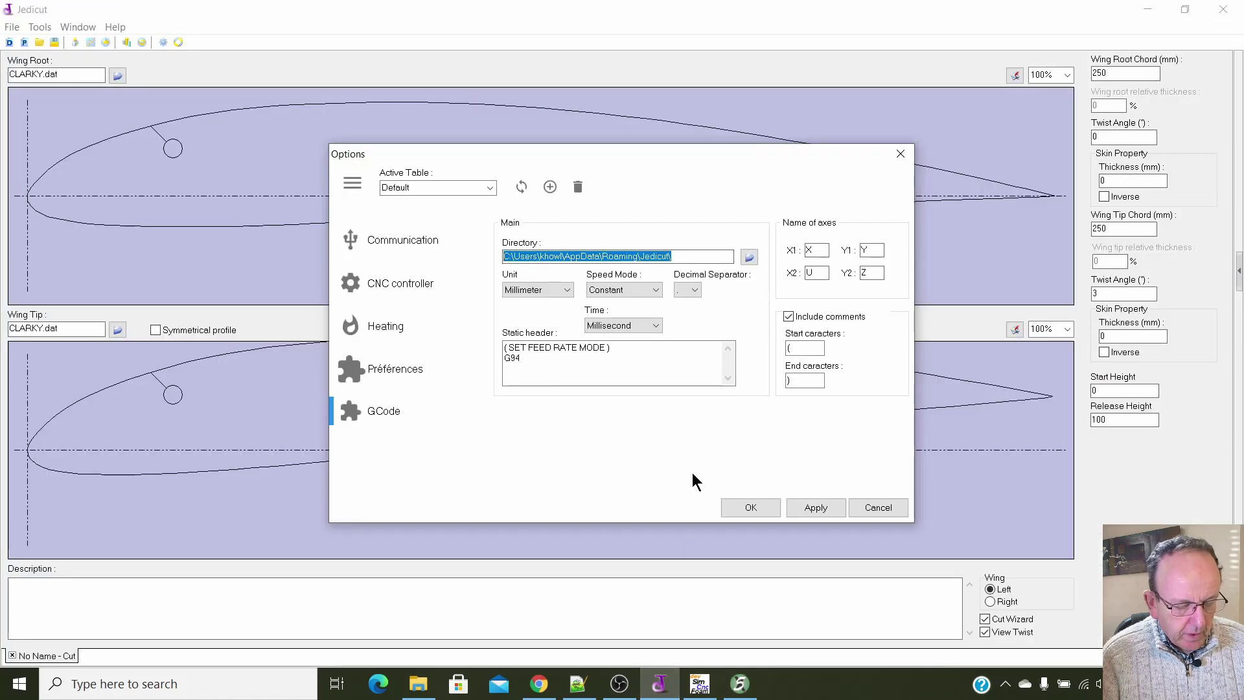
Dismiss the Jedicut options without applying changes, and review the Prices and Purchasing page on the devCAD website.
left_click(875, 508)
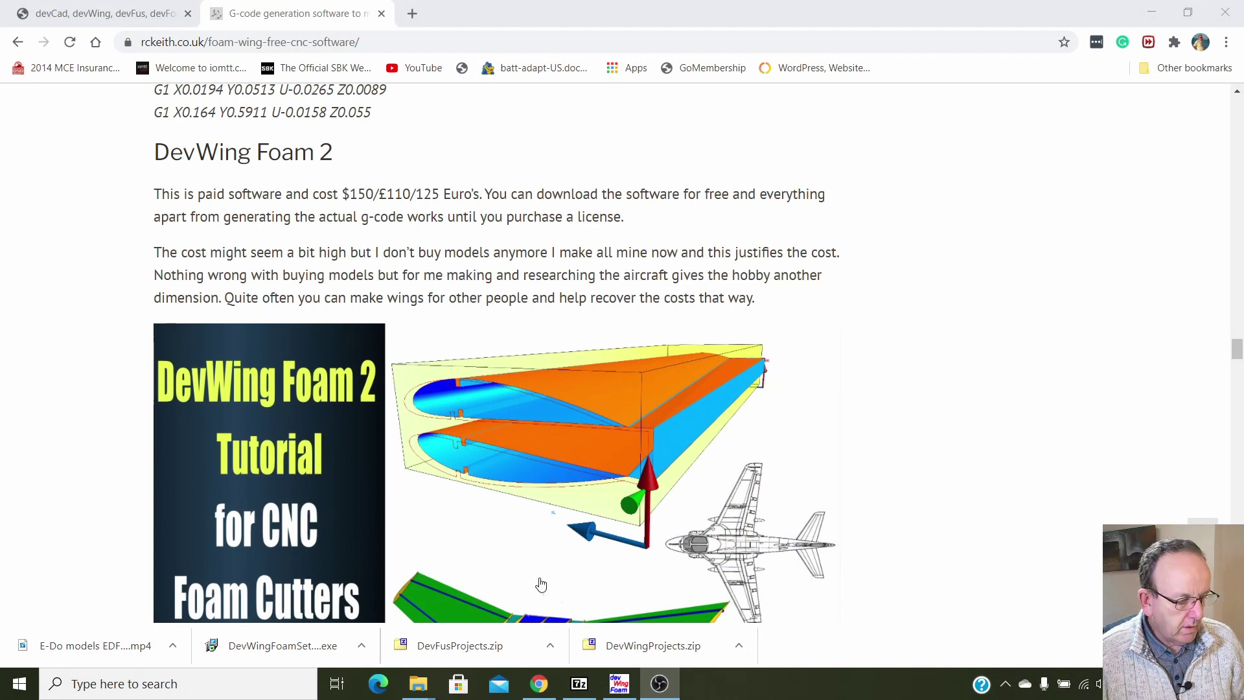
left_click(36, 20)
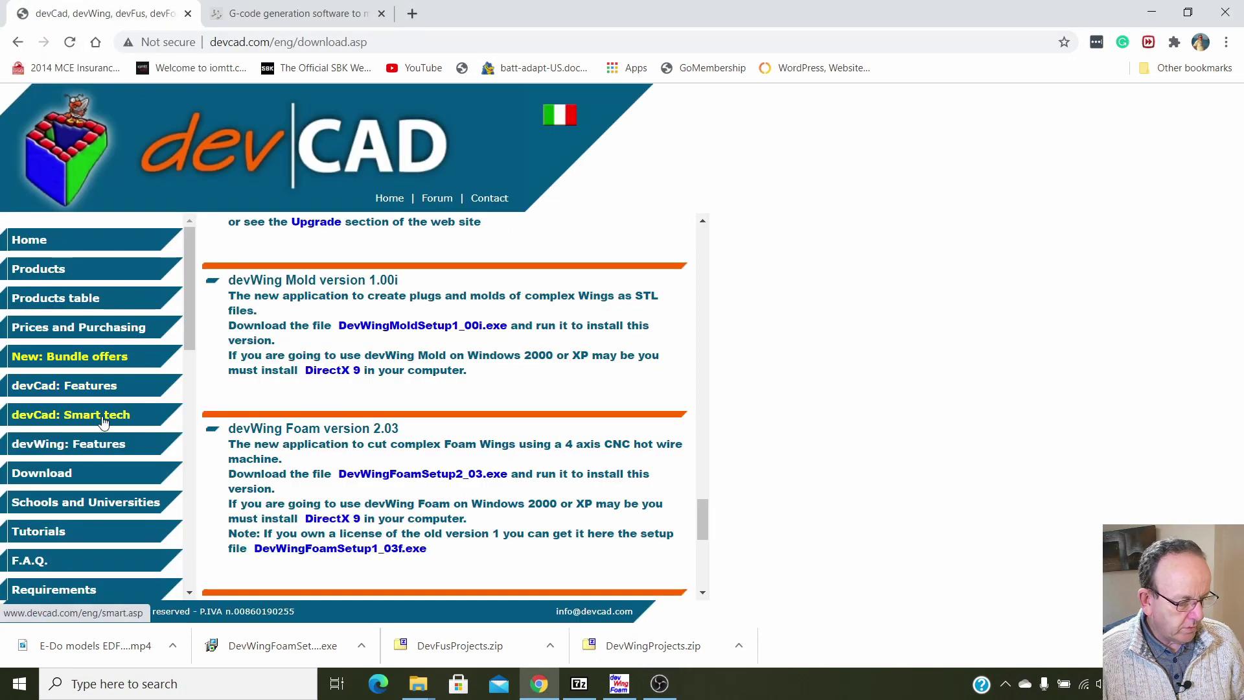
left_click(97, 327)
scroll(653, 453, "down", 5)
scroll(653, 453, "down", 3)
scroll(653, 453, "up", 2)
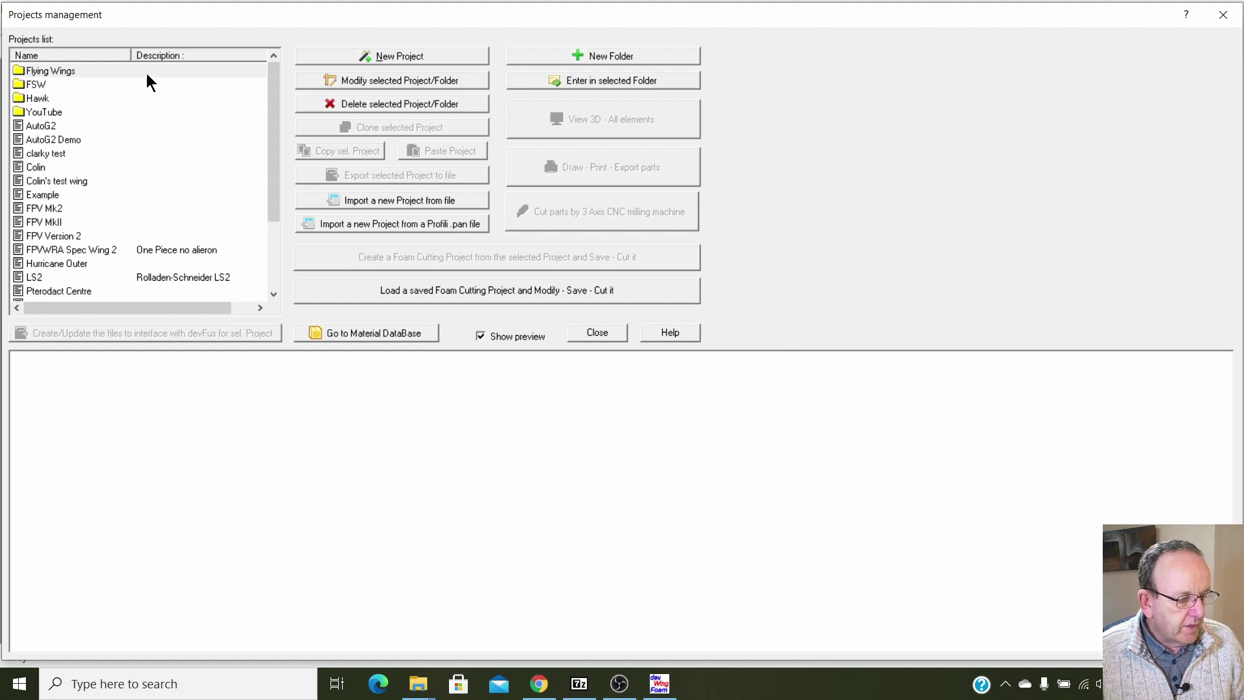
Open the A6 Intruder project from the YouTube folder in DevWing Foam for modification, and advance to the wing planform page.
mouse_move(270, 106)
left_mouse_down()
mouse_move(271, 193)
mouse_move(285, 106)
mouse_move(285, 150)
left_mouse_up()
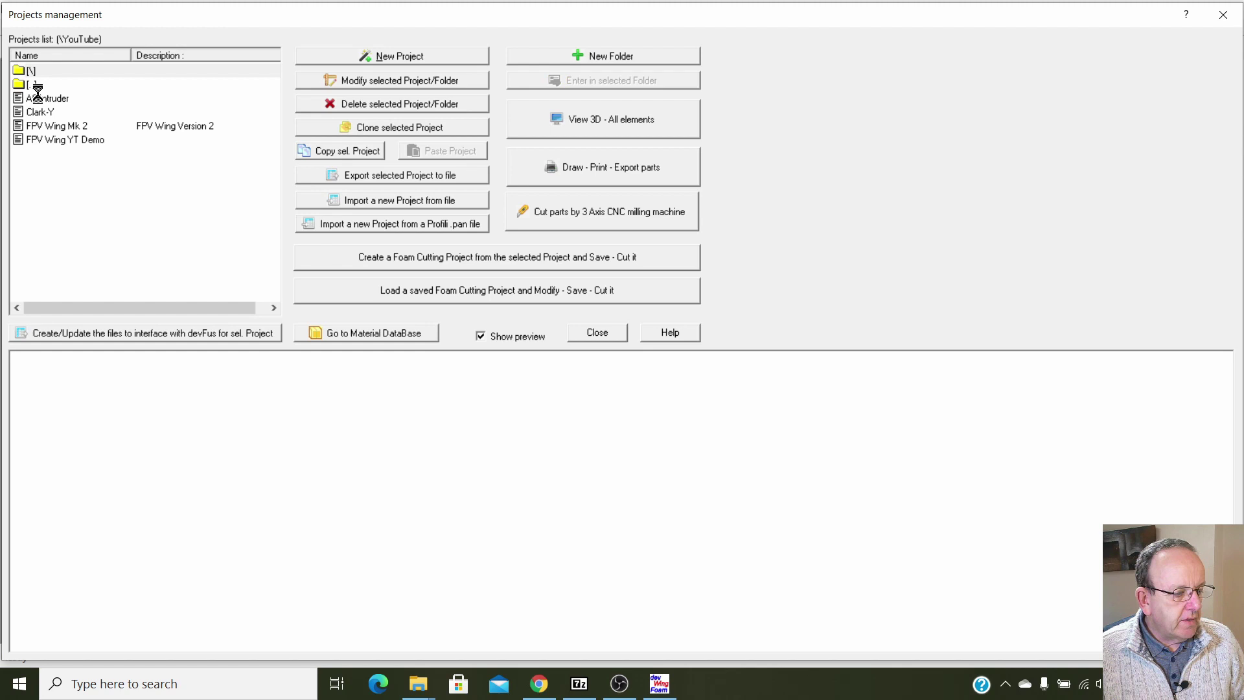
left_click(38, 96)
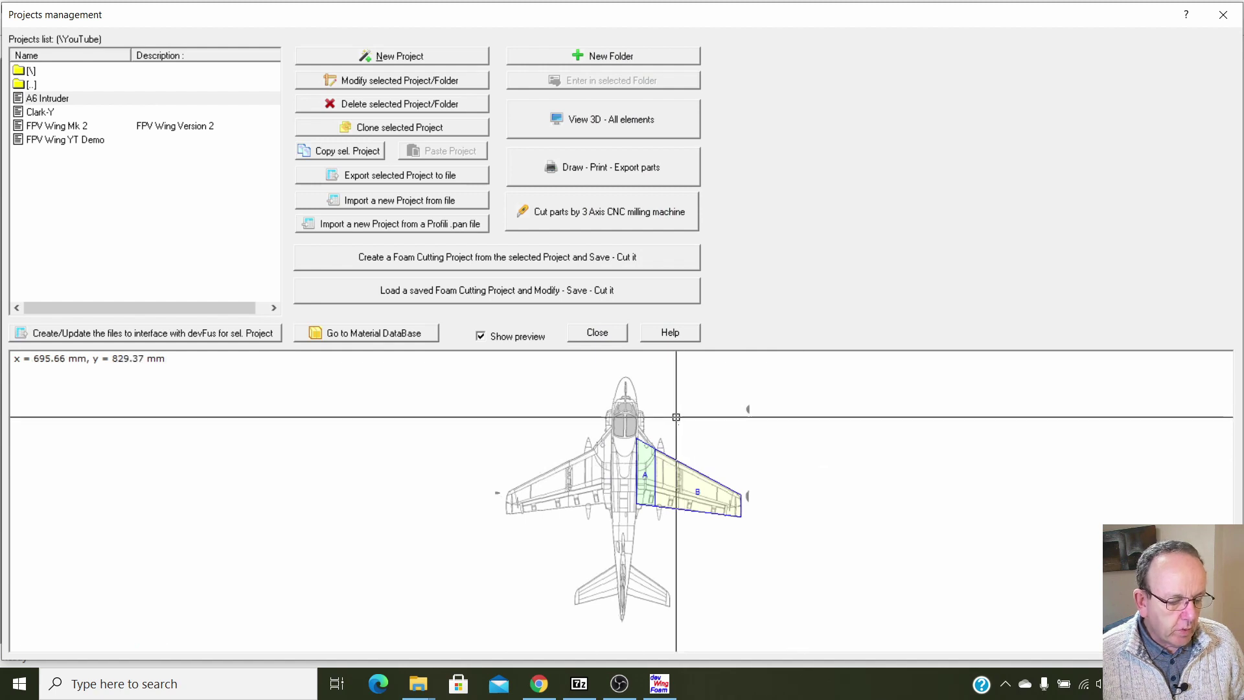
left_click(353, 81)
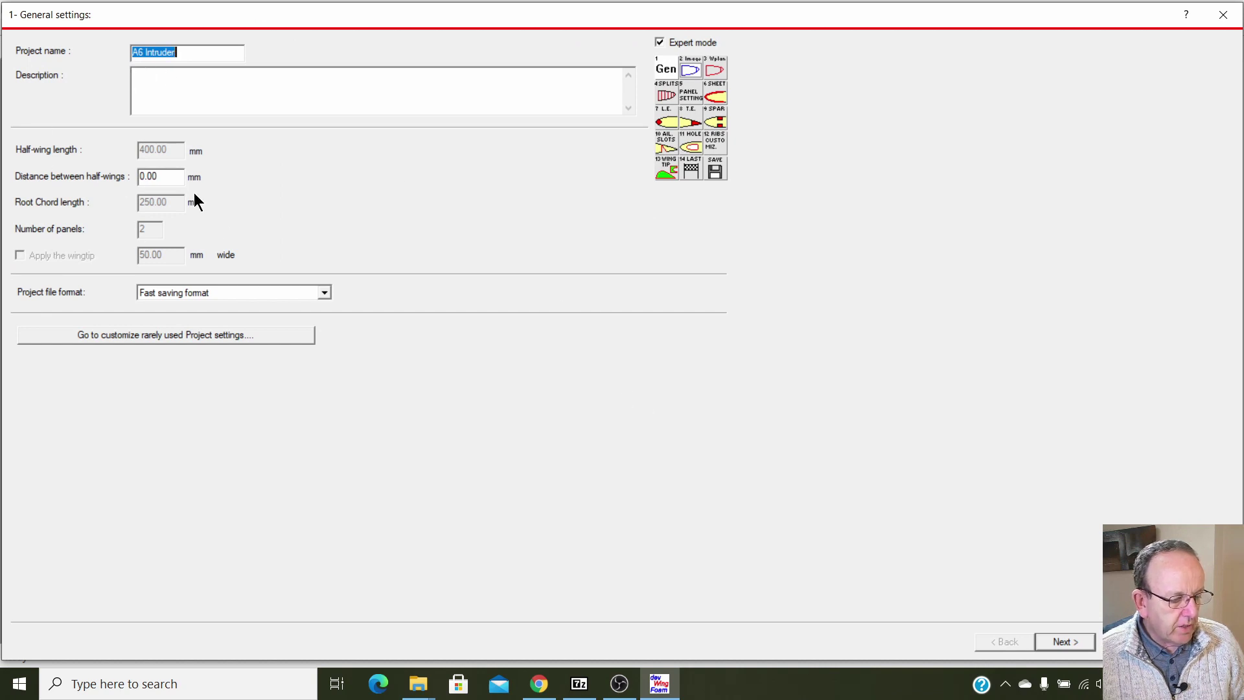
left_click(1055, 640)
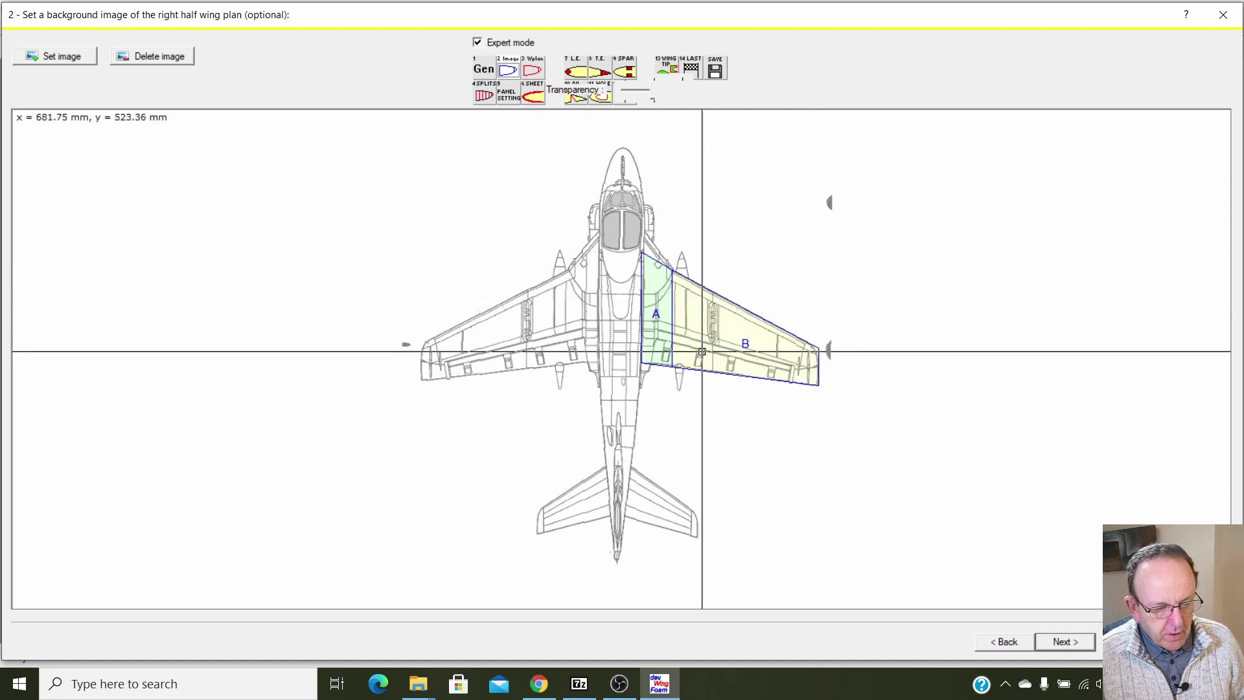
left_click(1063, 642)
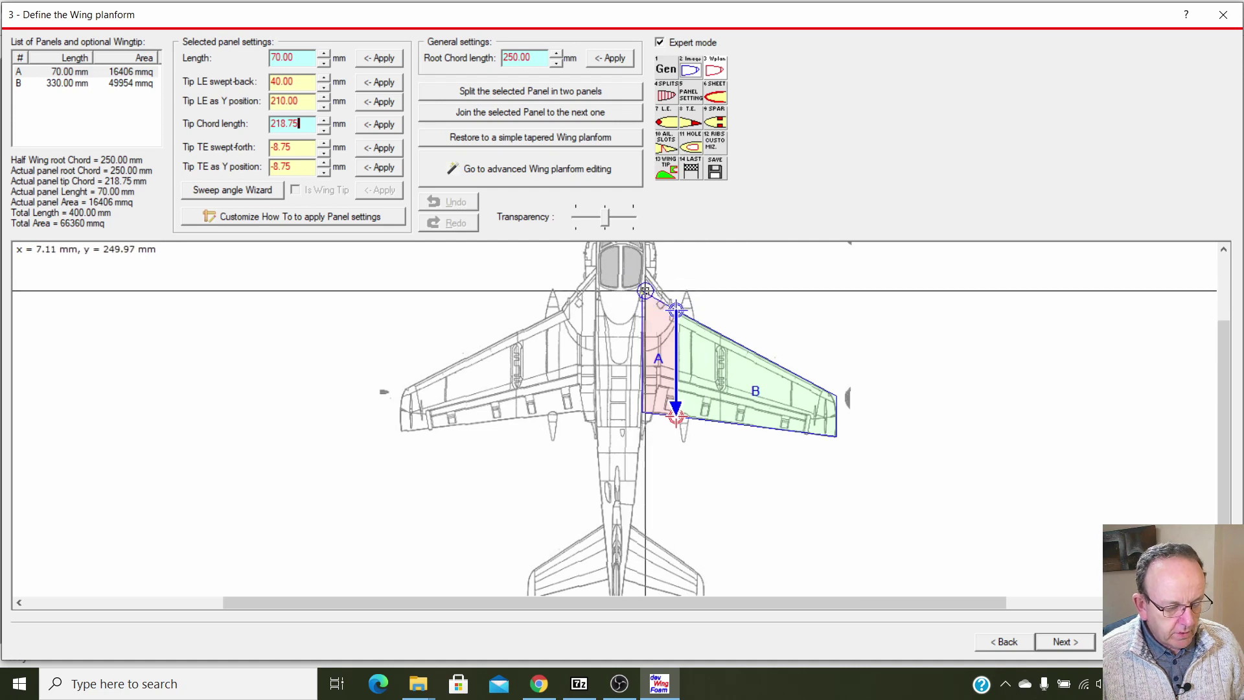
Examine the planform settings of wing panels A and B, ending with panel A and its length highlighted.
left_click(94, 68)
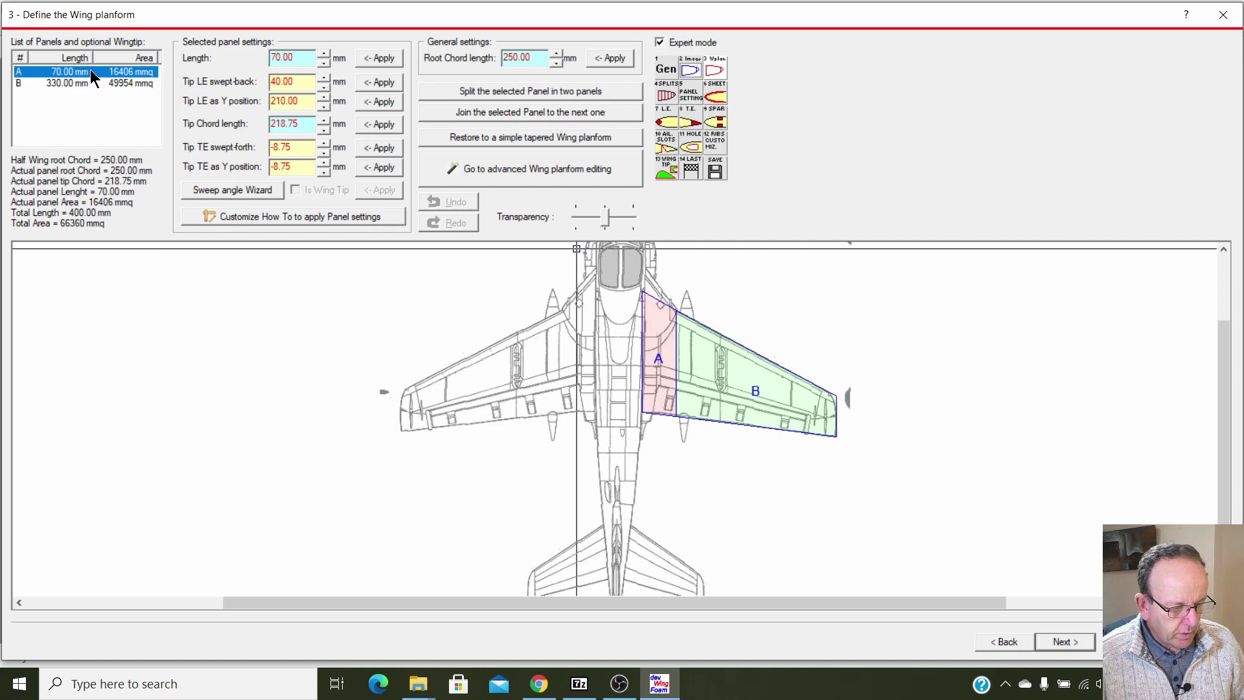
left_click(83, 84)
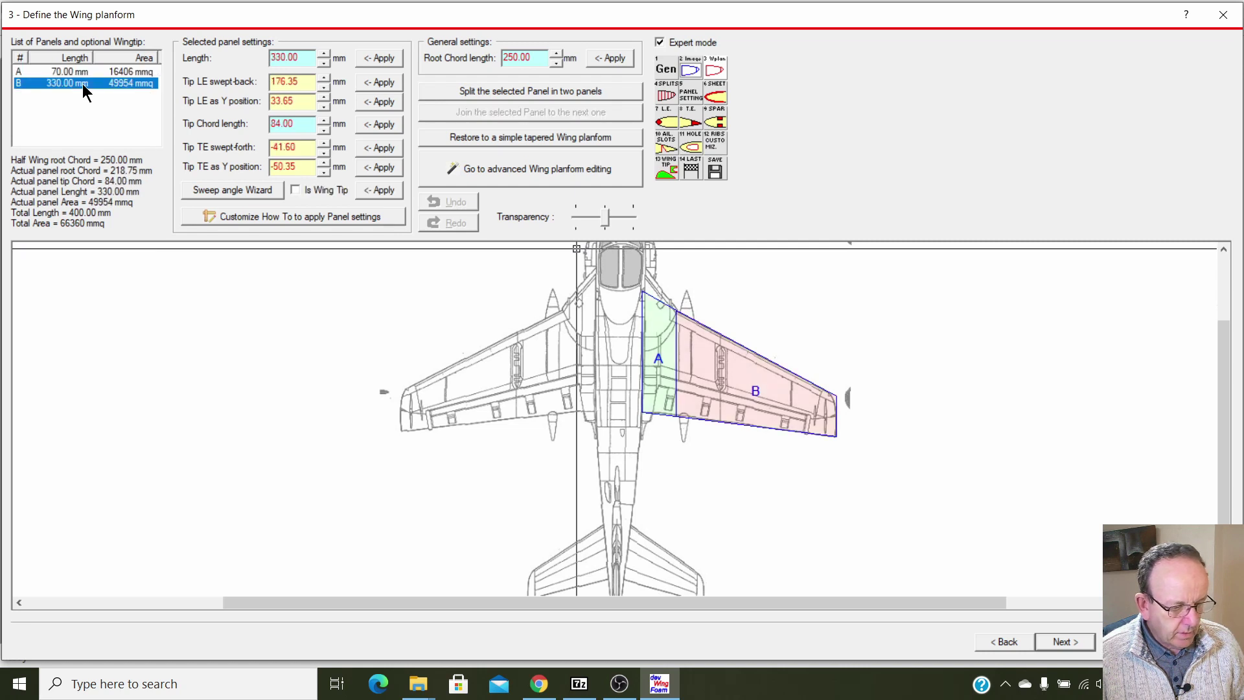
left_click(52, 71)
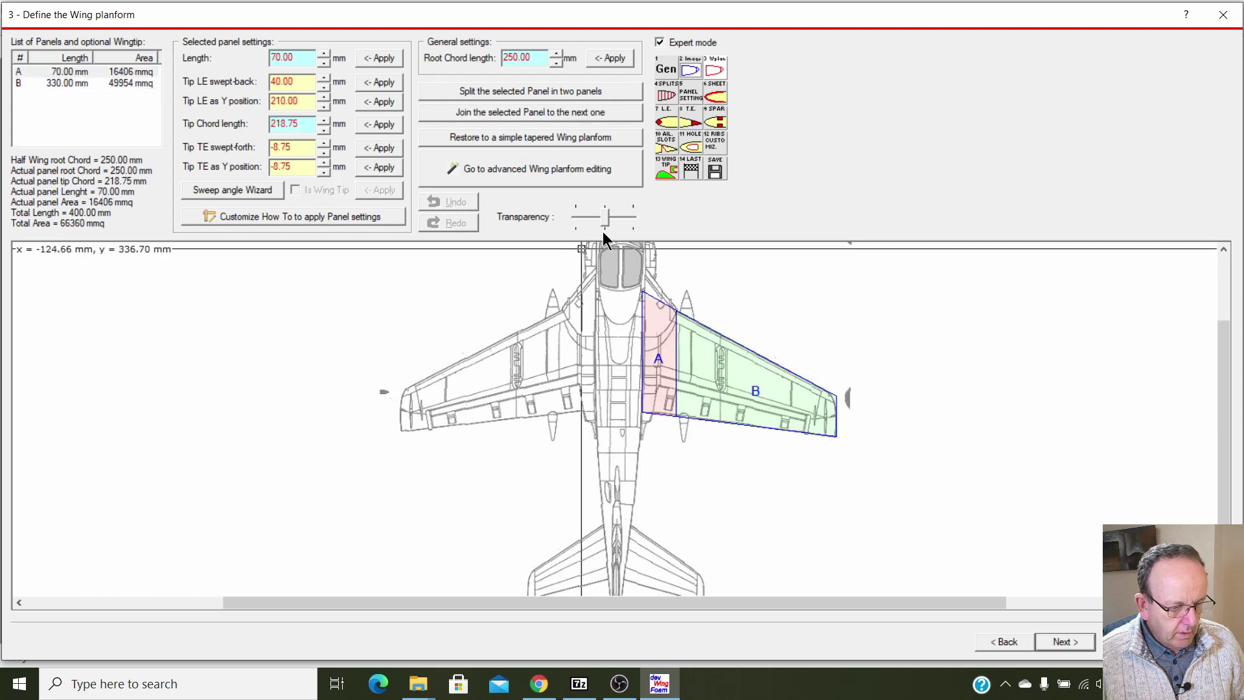
left_click(299, 56)
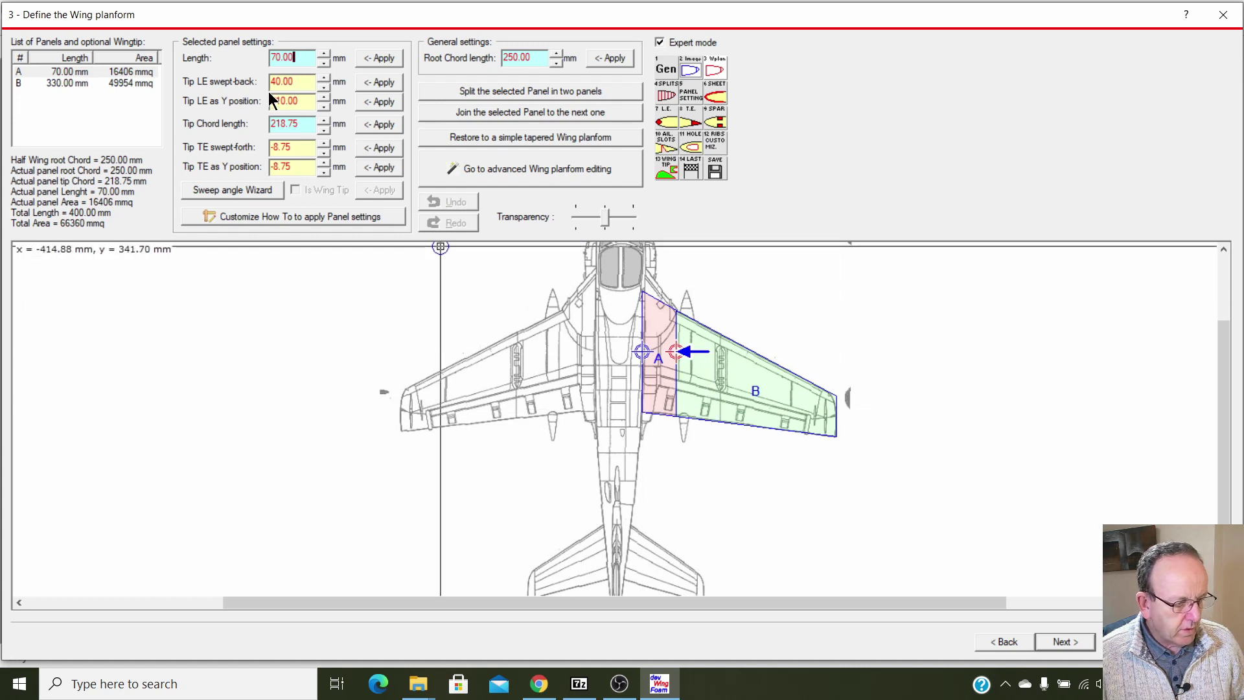
Set the wing's root chord length to 290 mm.
left_click(544, 56)
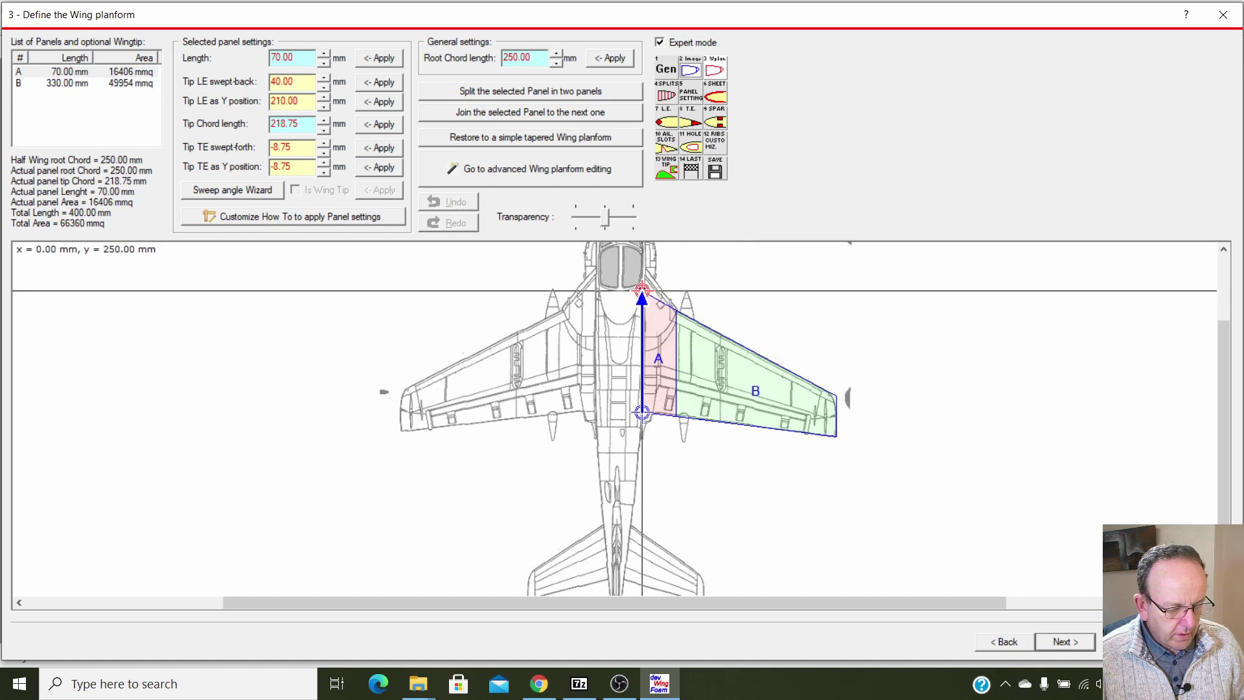
scroll(641, 285, "down", 1)
scroll(641, 278, "up", 4)
left_click_drag(642, 307, 642, 286)
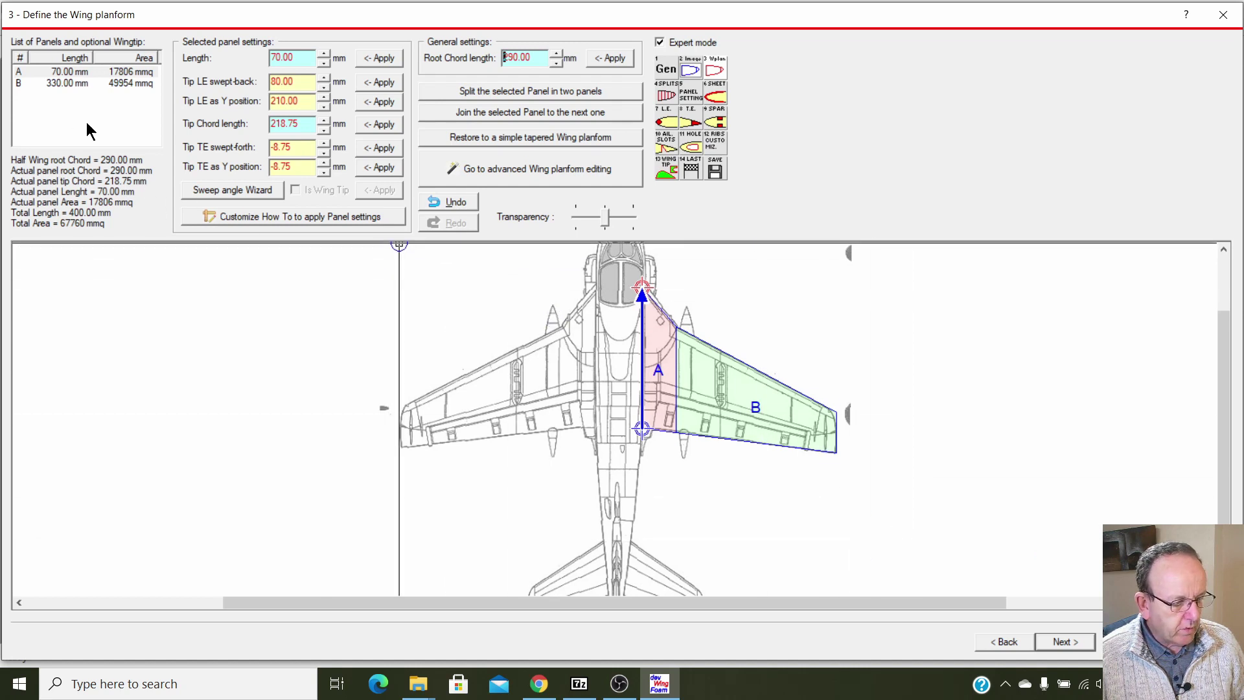
Advance past the splittings to the airfoil settings, preview the Panel A root and Panel B tip sections, and restore the wing planform preview.
left_click(1051, 644)
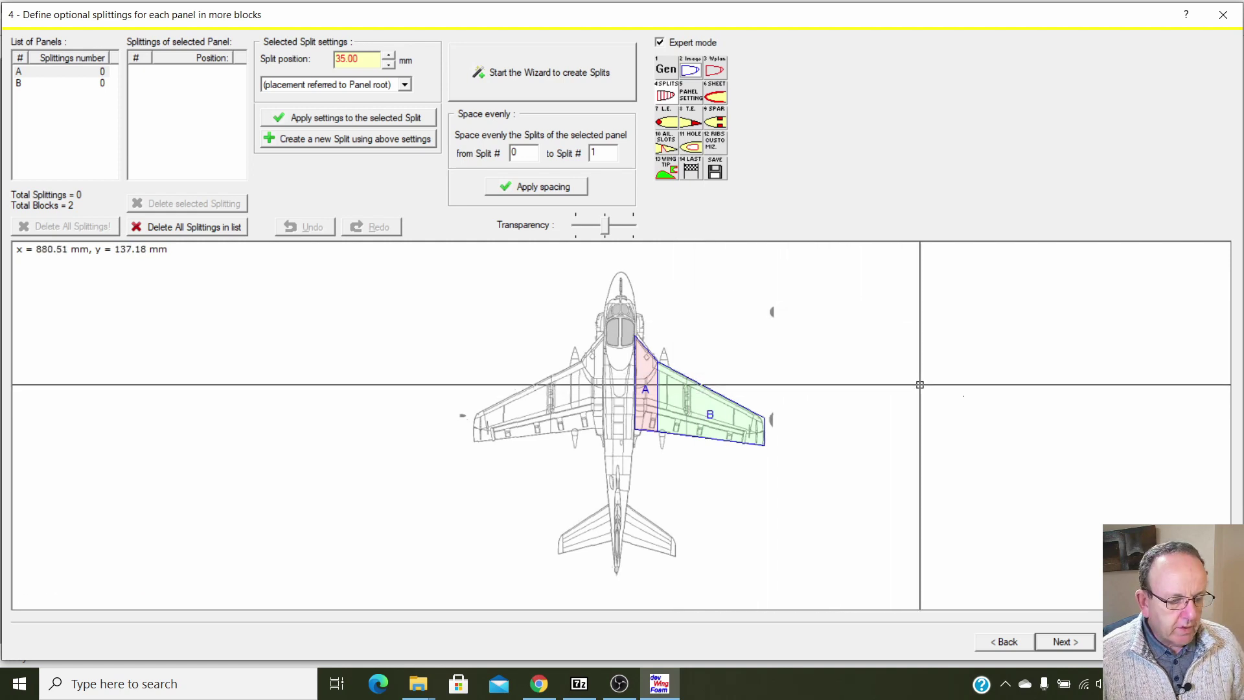
left_click(1061, 642)
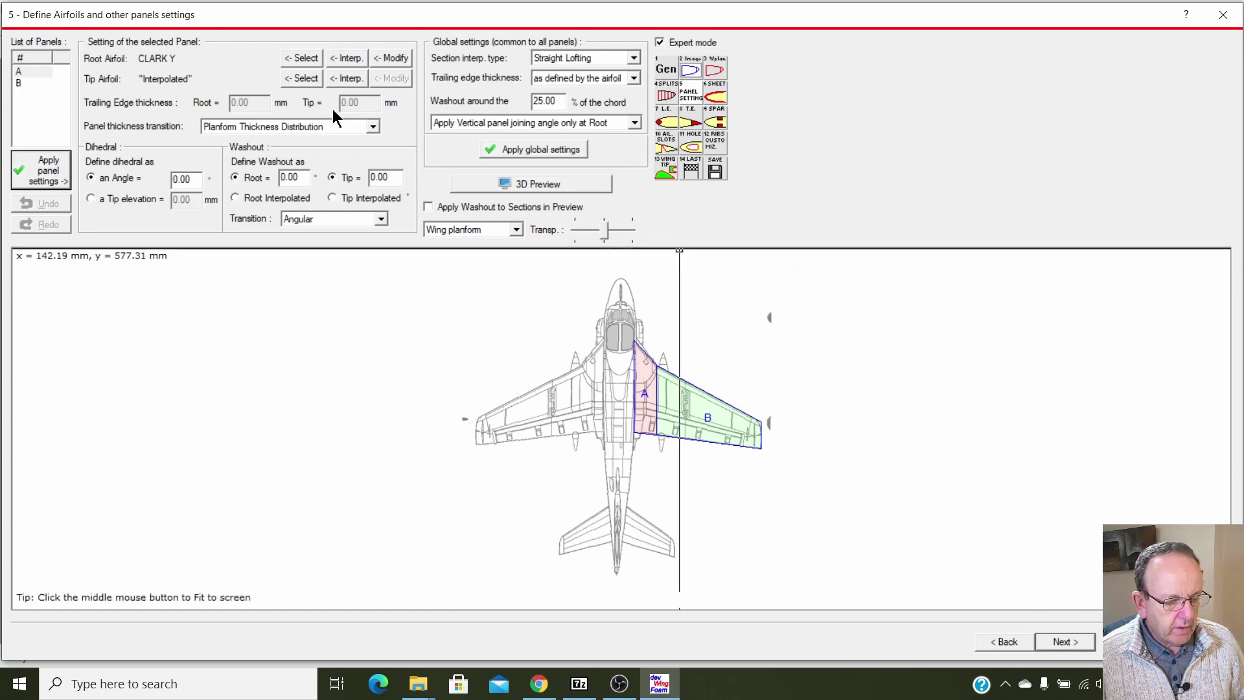
left_click(517, 229)
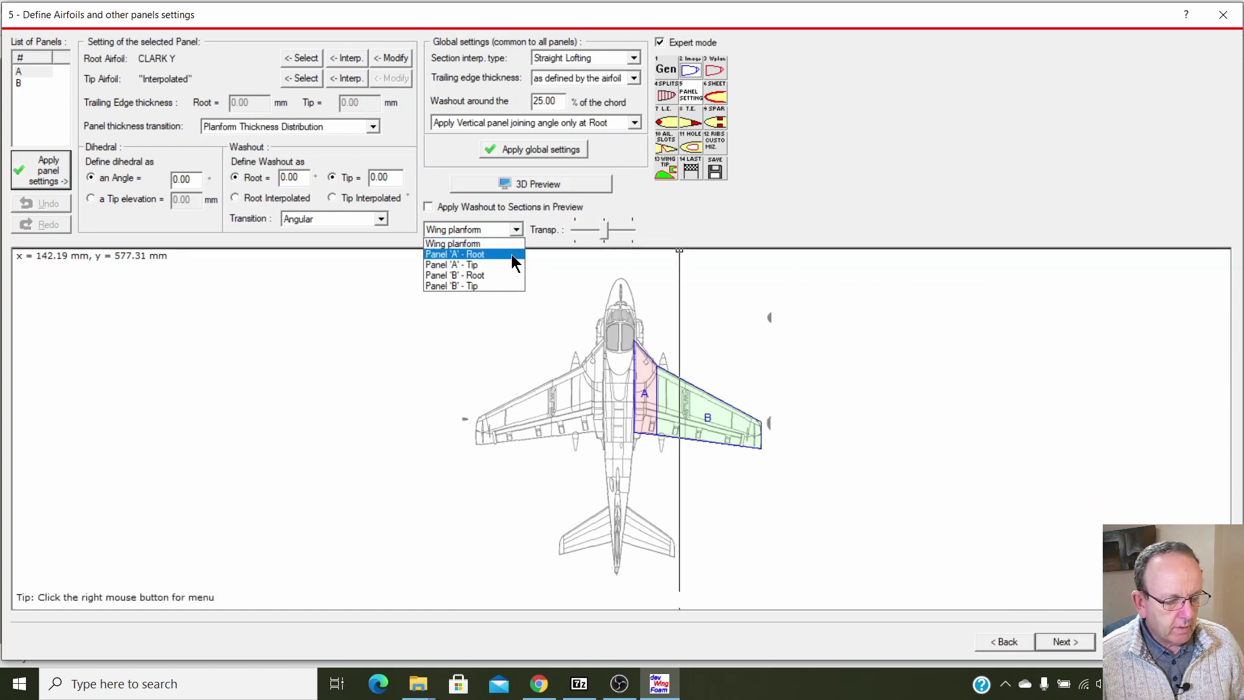
left_click(512, 253)
left_click(516, 226)
left_click(502, 286)
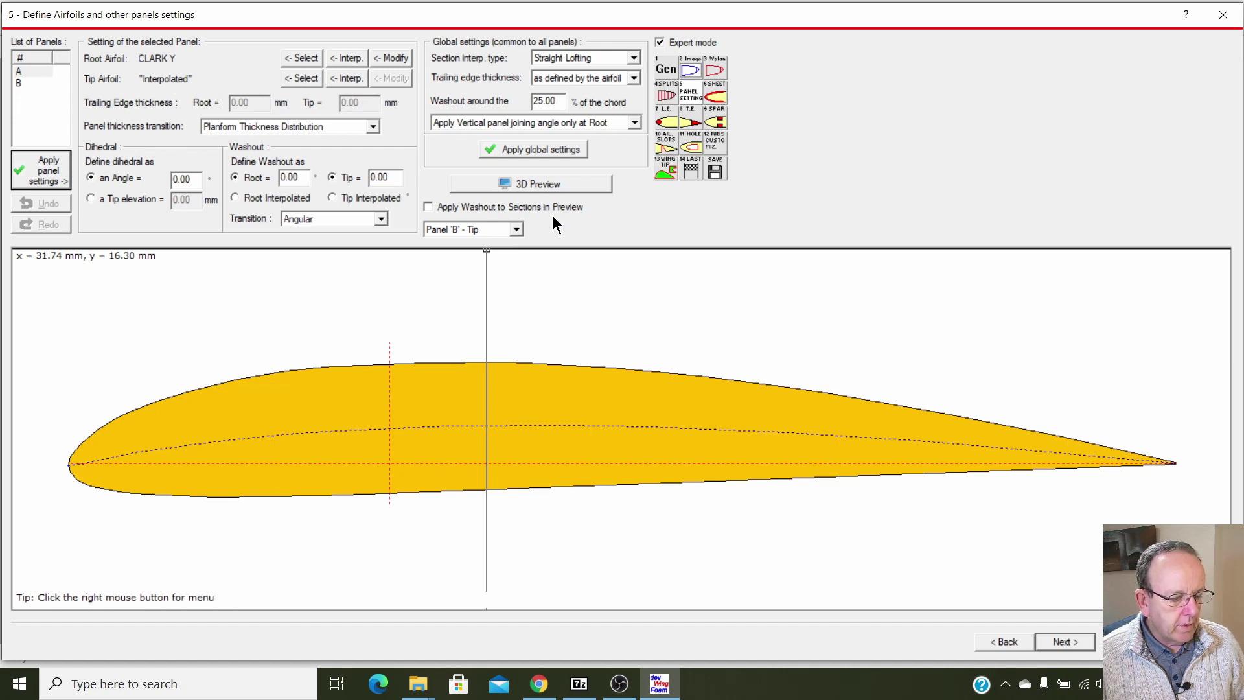
left_click(516, 229)
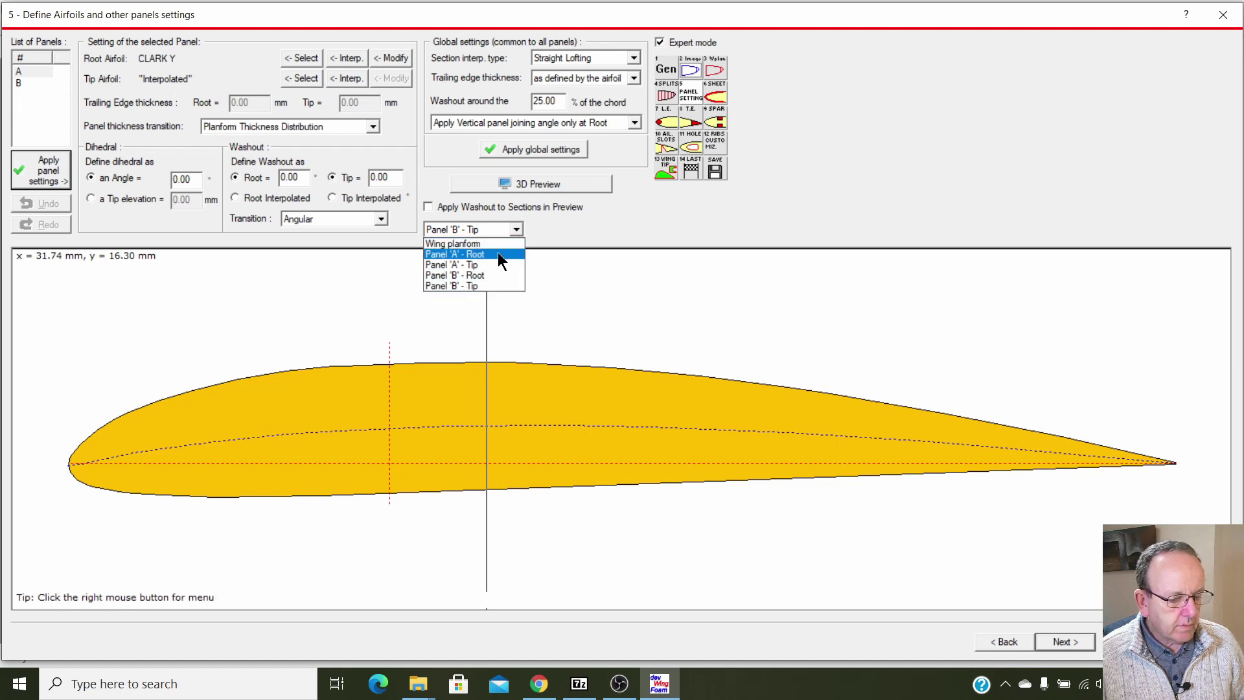
left_click(497, 253)
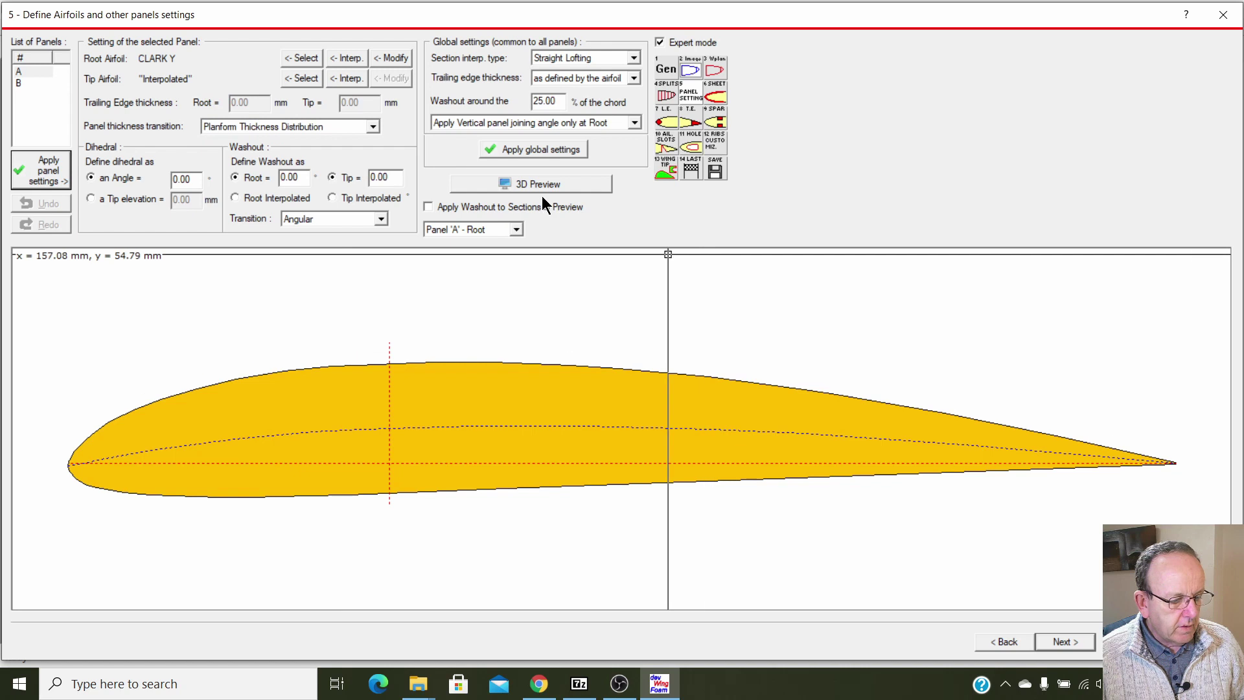
left_click(516, 230)
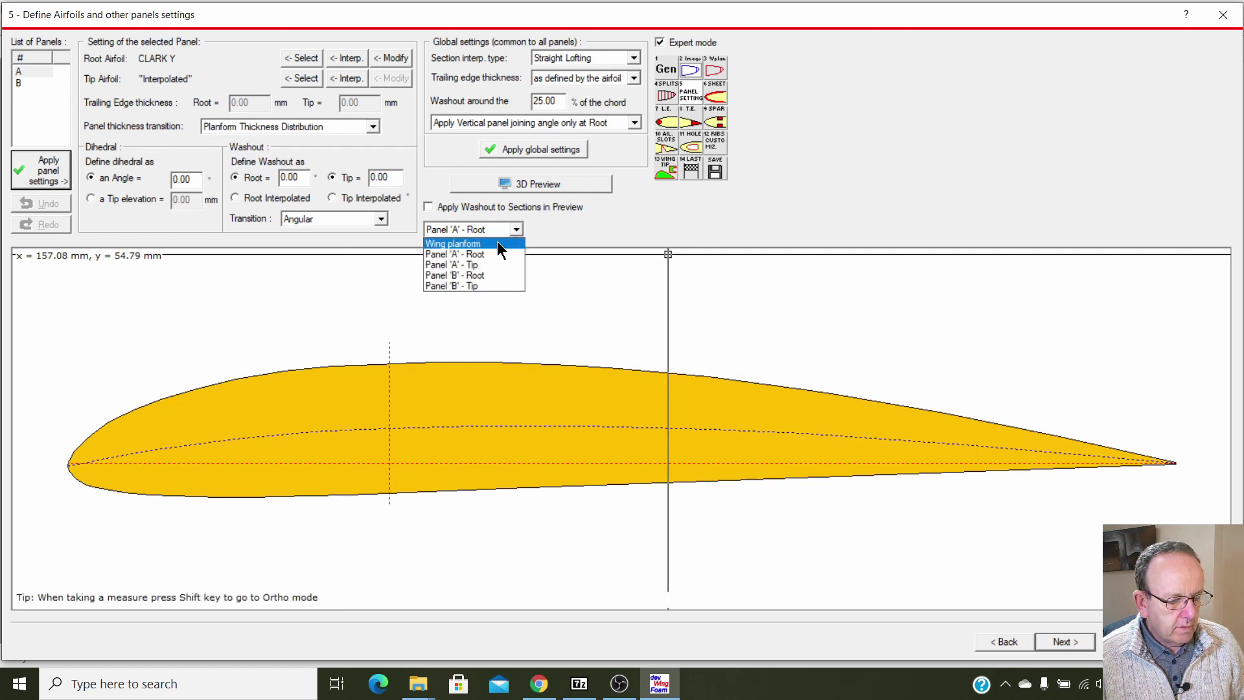
left_click(516, 242)
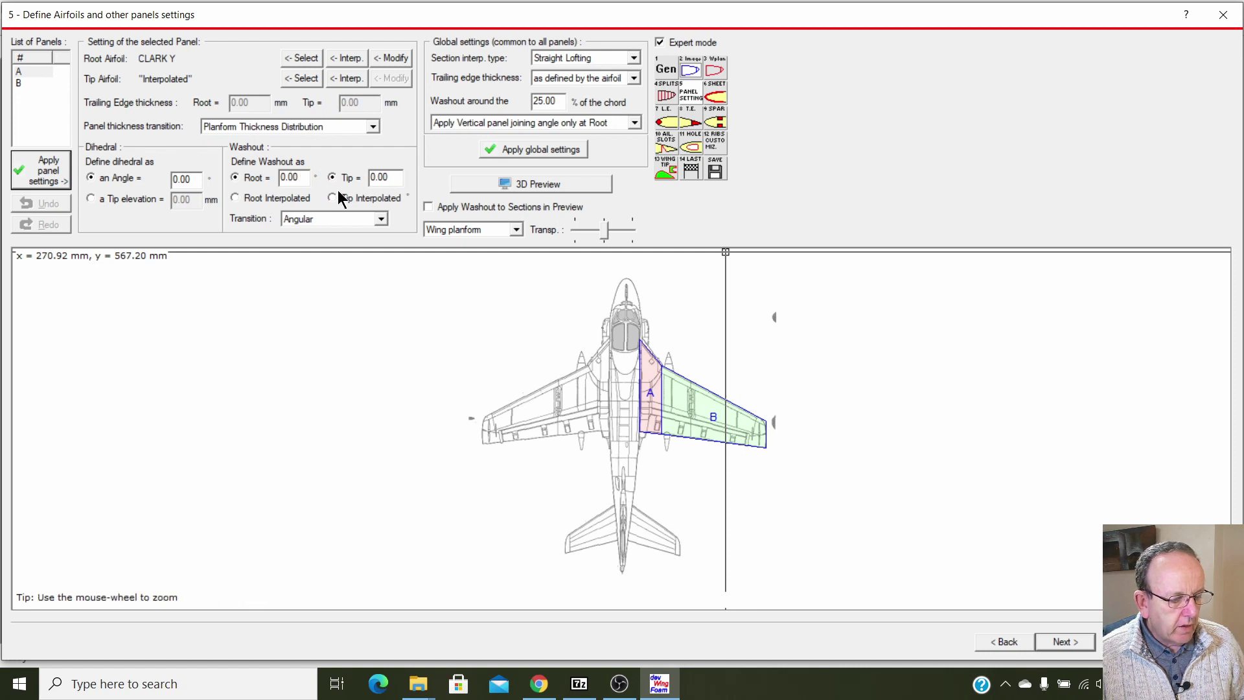
Preview the Panel B tip section with washout shown, and apply a tip washout of 3 degrees to panel B.
left_click(516, 231)
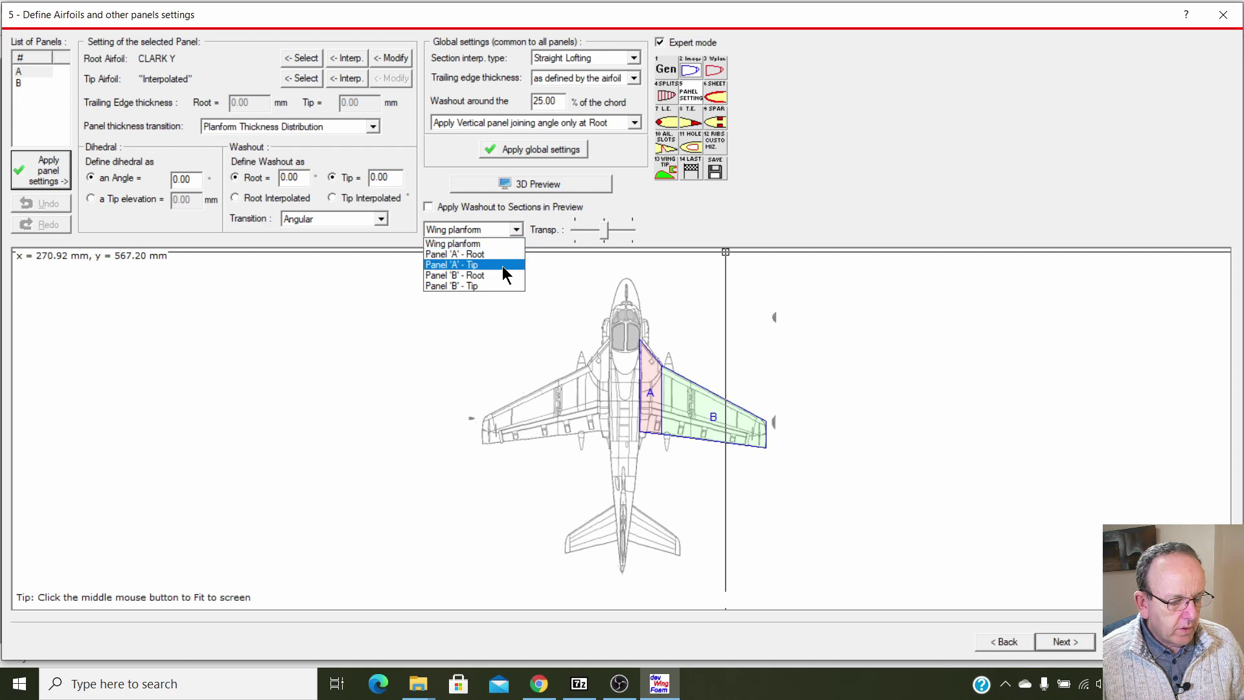
left_click(502, 286)
left_click_drag(394, 179, 359, 179)
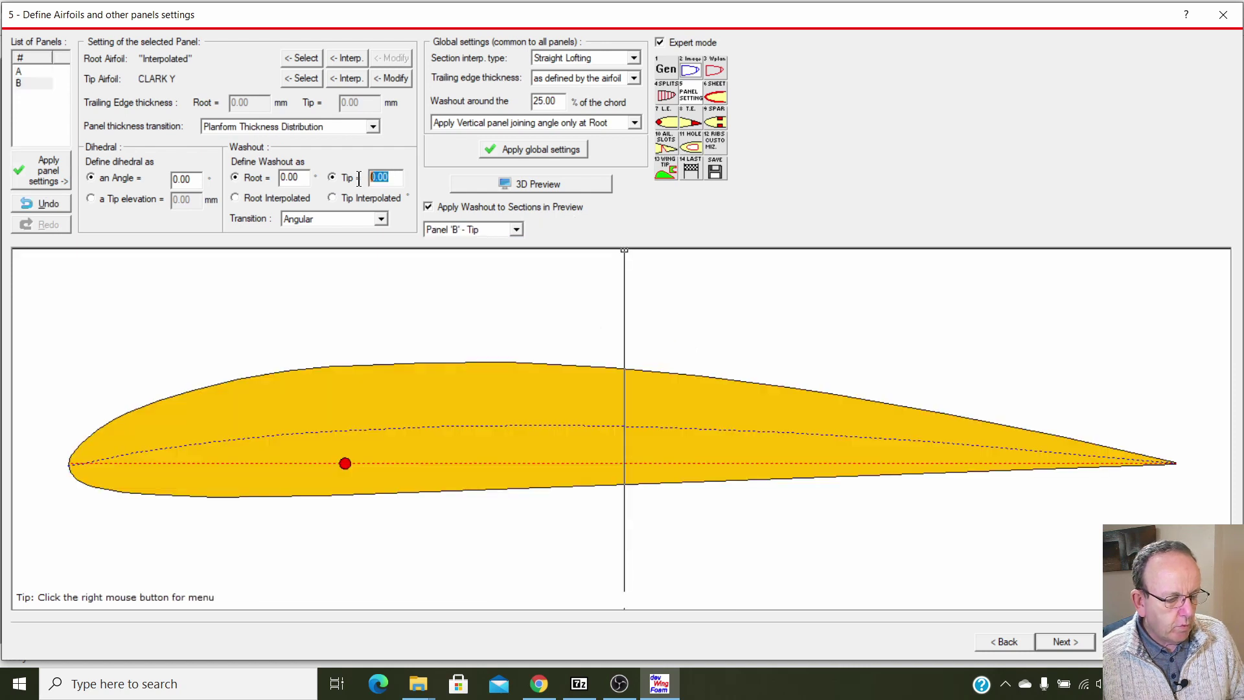
type("3")
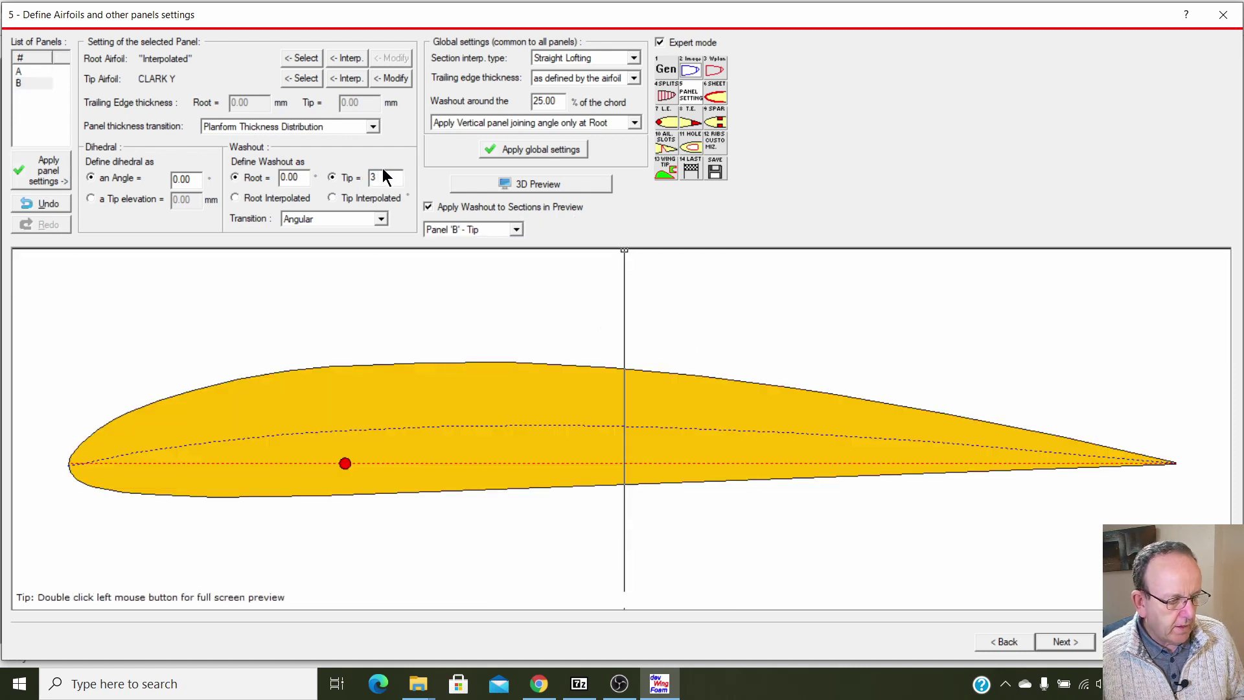
left_click(30, 168)
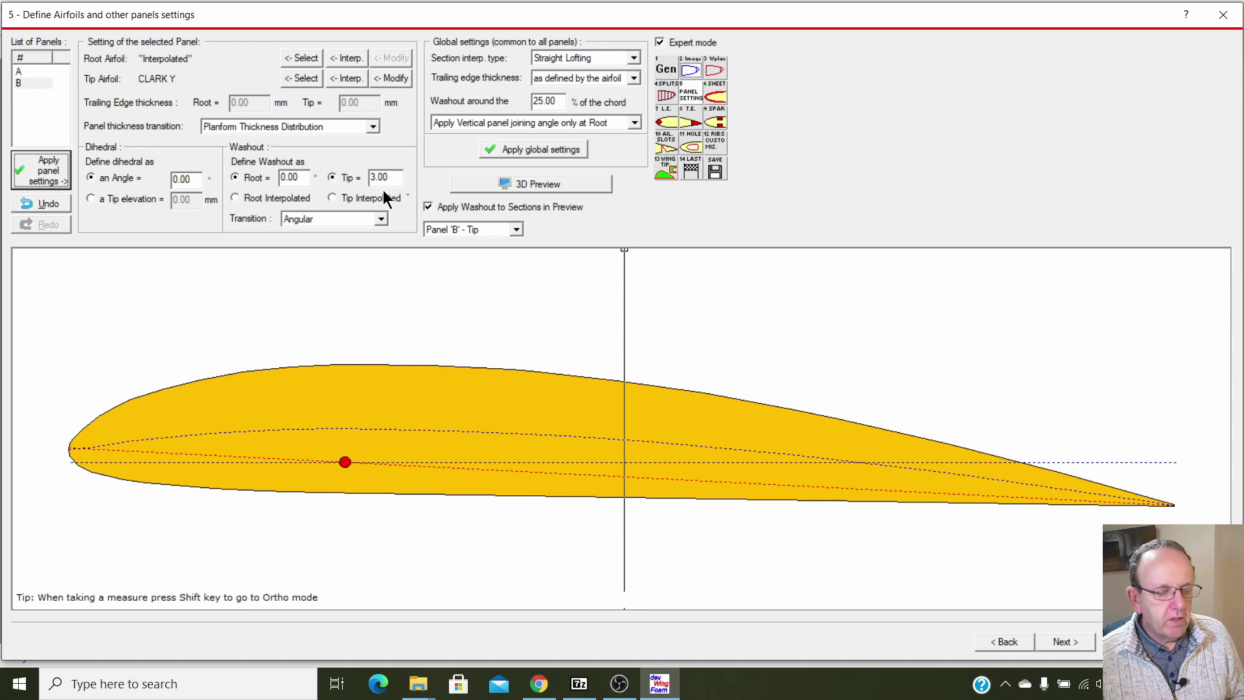
Change panel B's tip washout to -3 degrees and apply the panel settings.
left_click_drag(391, 183, 361, 182)
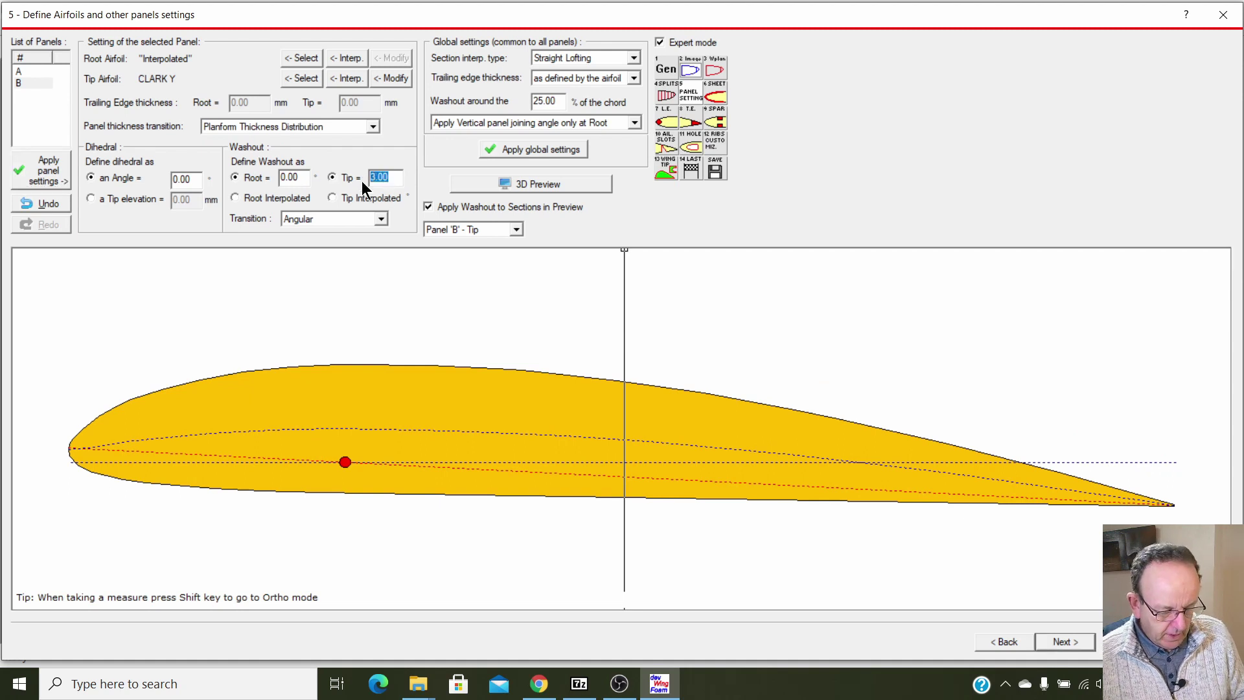
type("-3")
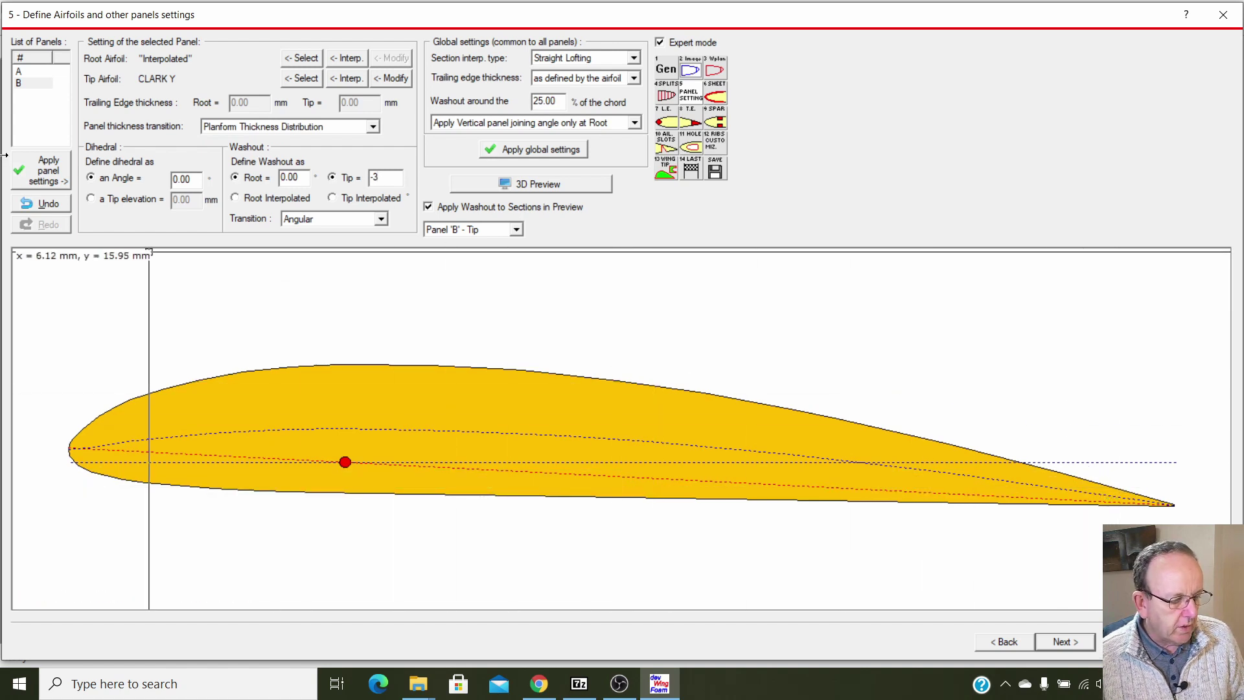
left_click(55, 169)
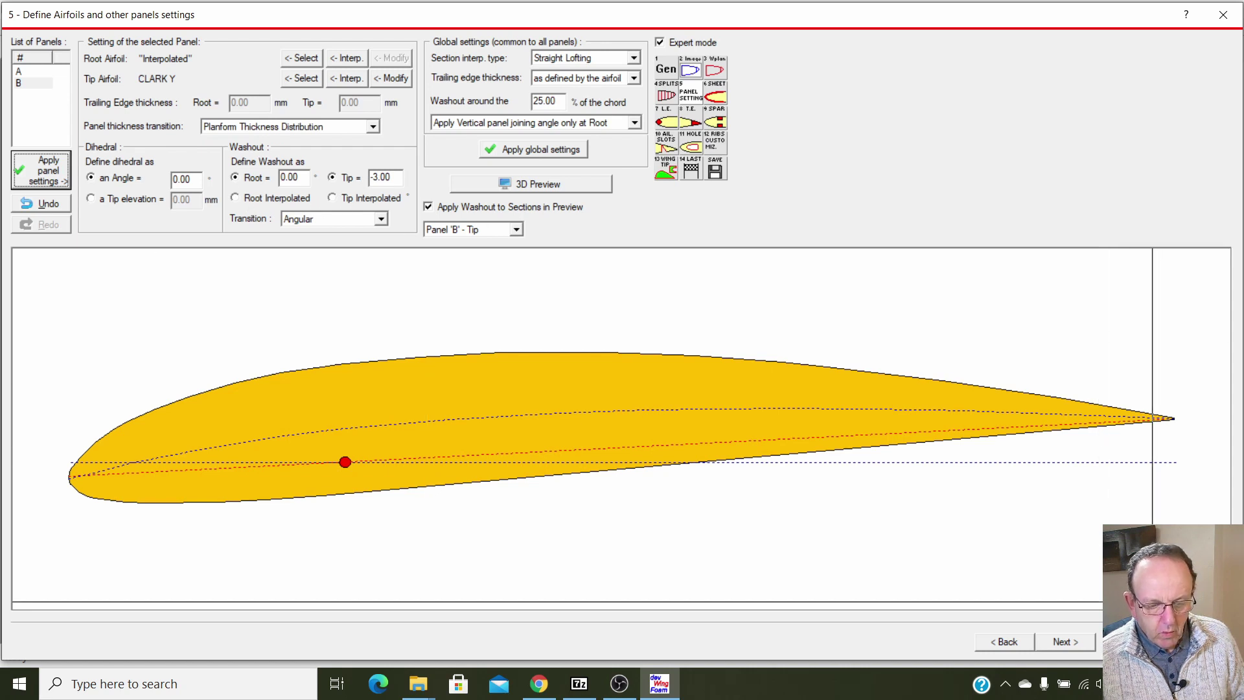
Bring up the online help for the airfoils and panel settings page, maximize it, and read the dihedral, washout and global settings explanations.
left_click(1197, 641)
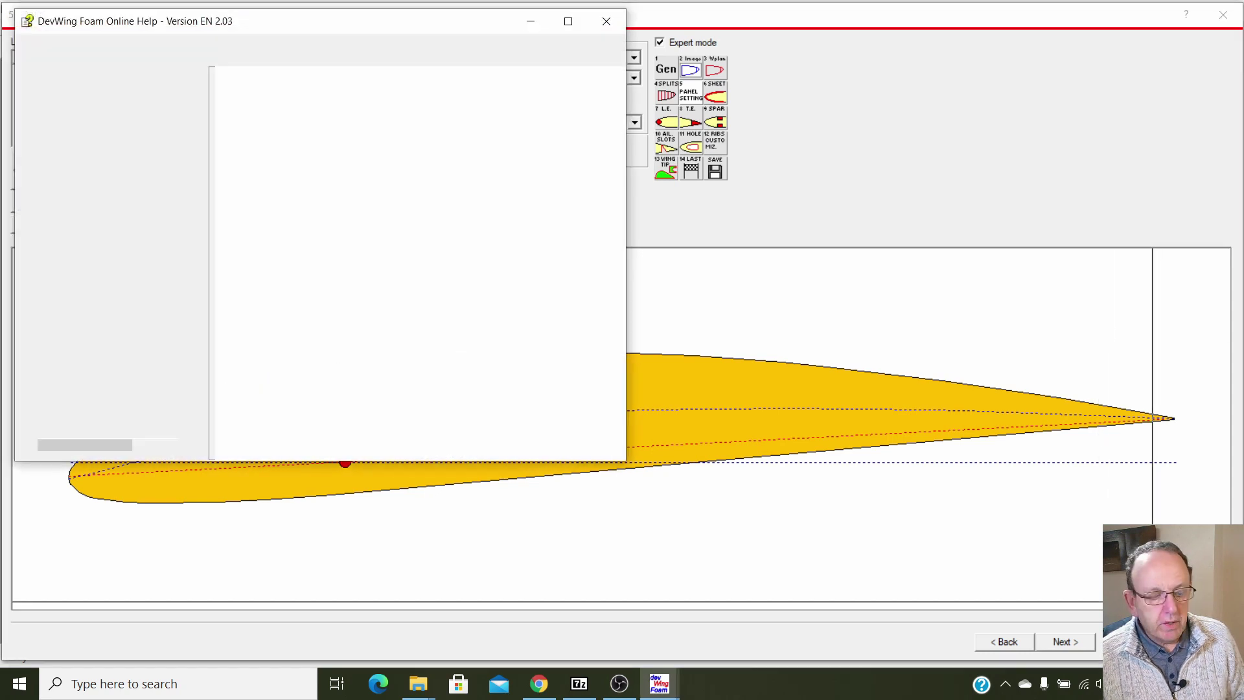
left_click(1197, 625)
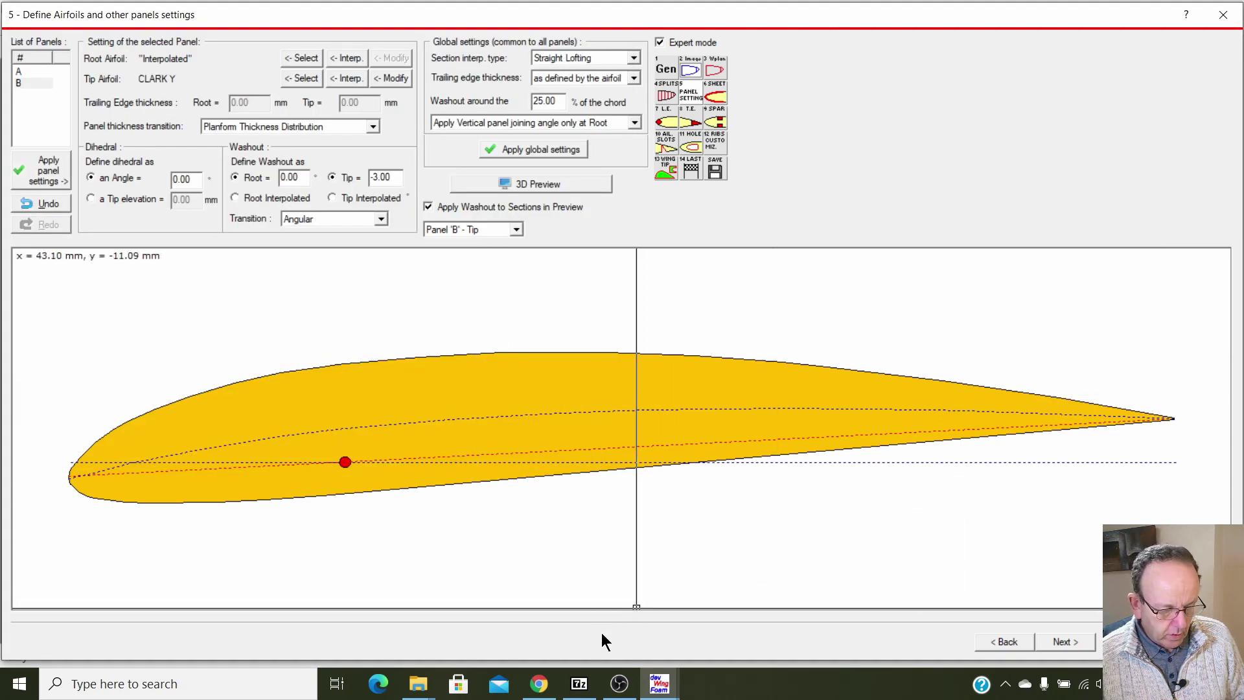
mouse_move(658, 695)
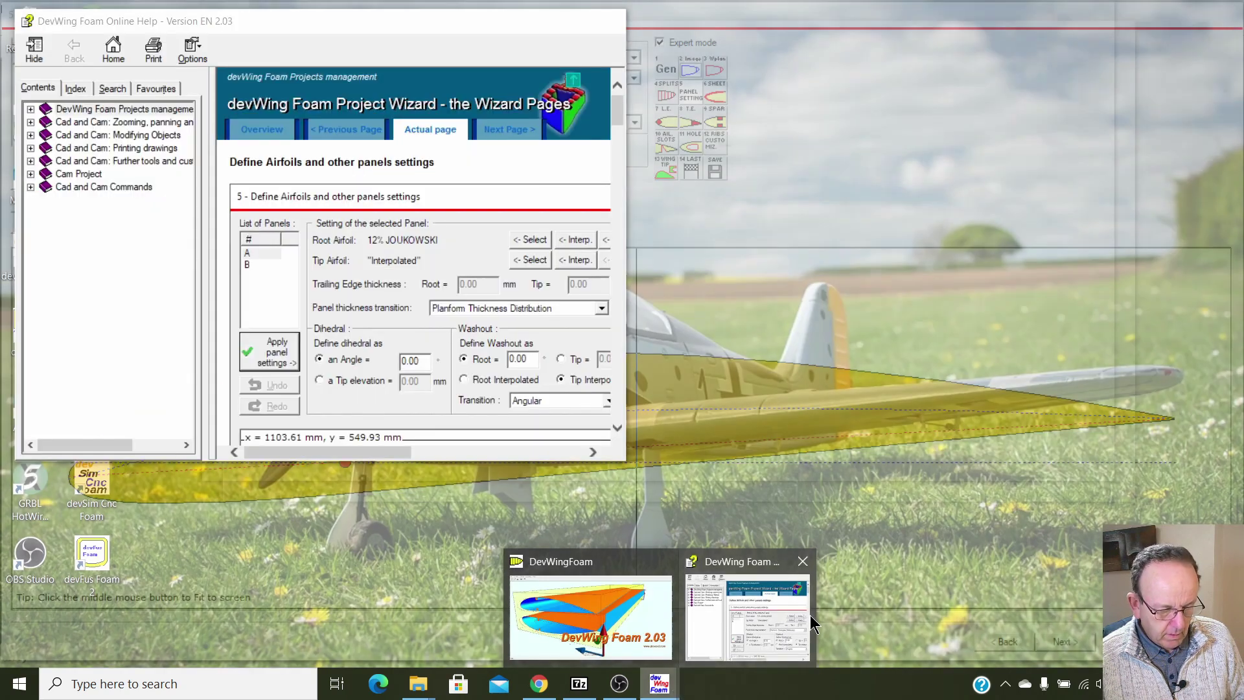
left_click(809, 615)
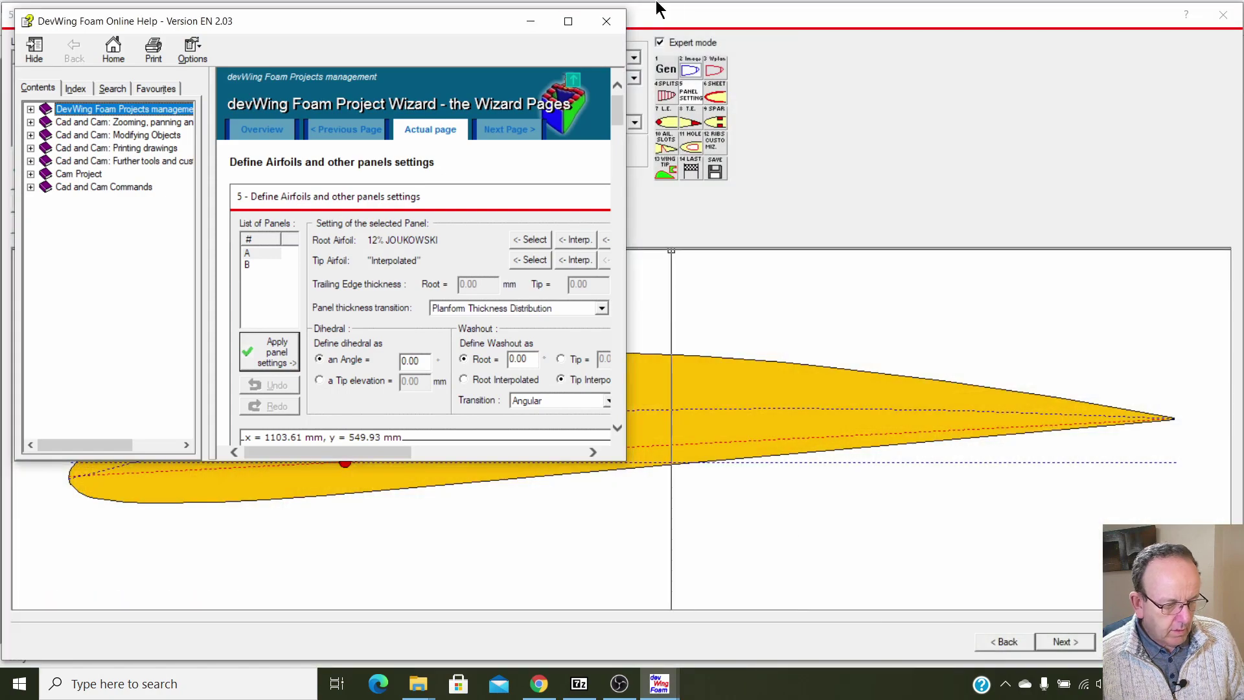
left_click(570, 21)
scroll(978, 305, "down", 10)
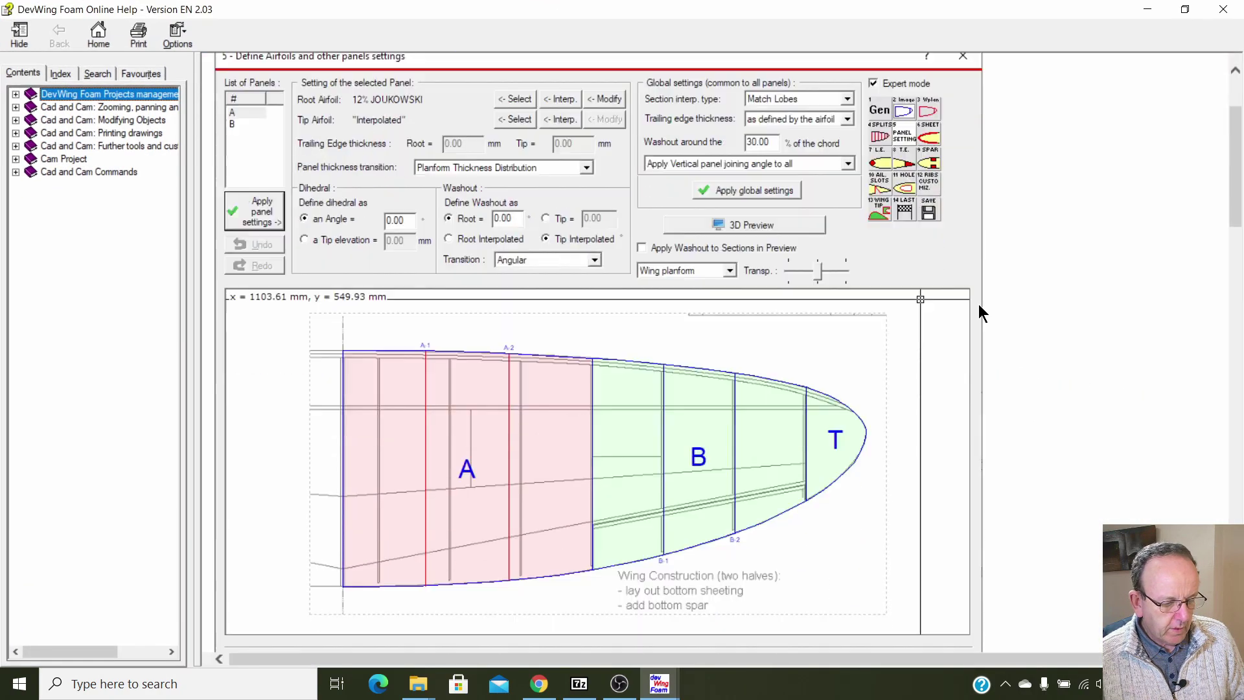
scroll(986, 311, "down", 15)
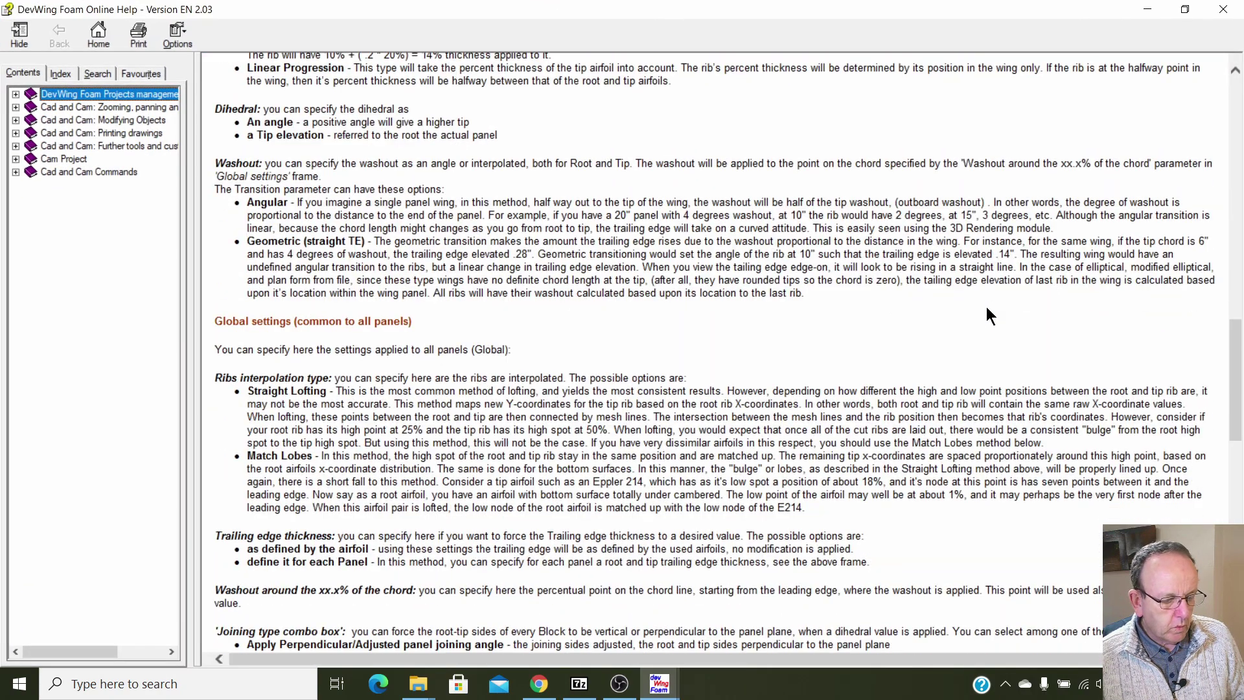
Close the online help, set panel A's dihedral angle to 3 degrees and apply the panel settings.
scroll(988, 308, "up", 10)
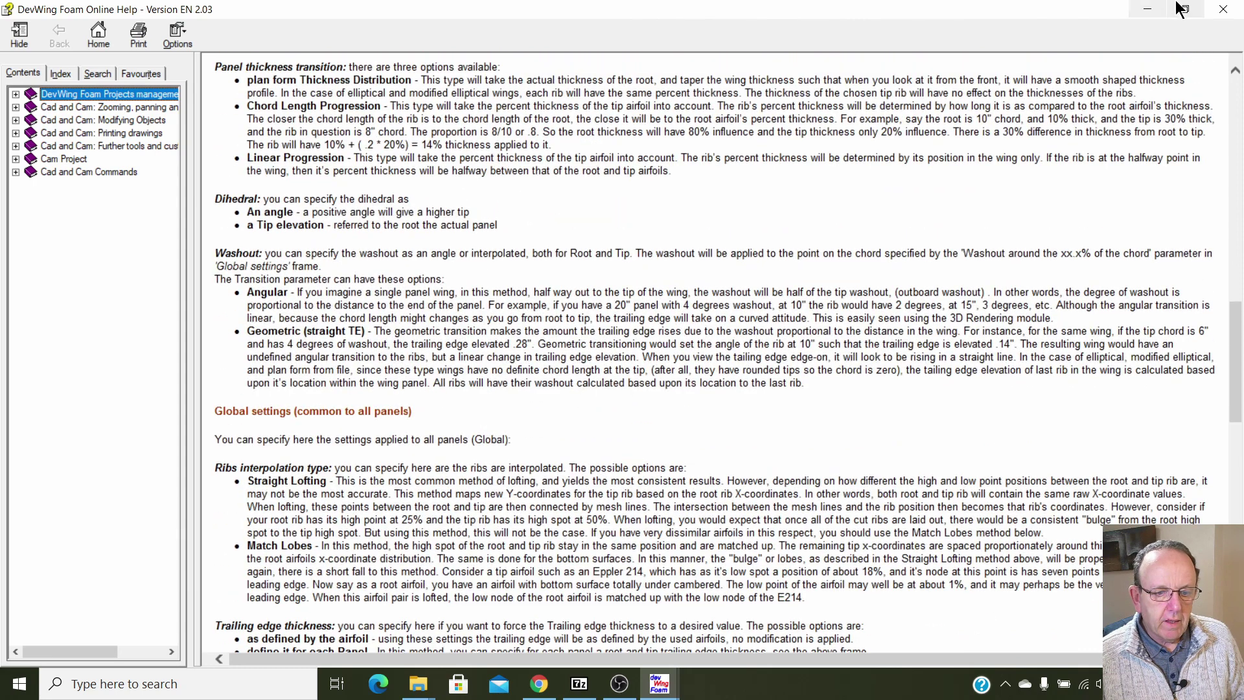
left_click(1219, 12)
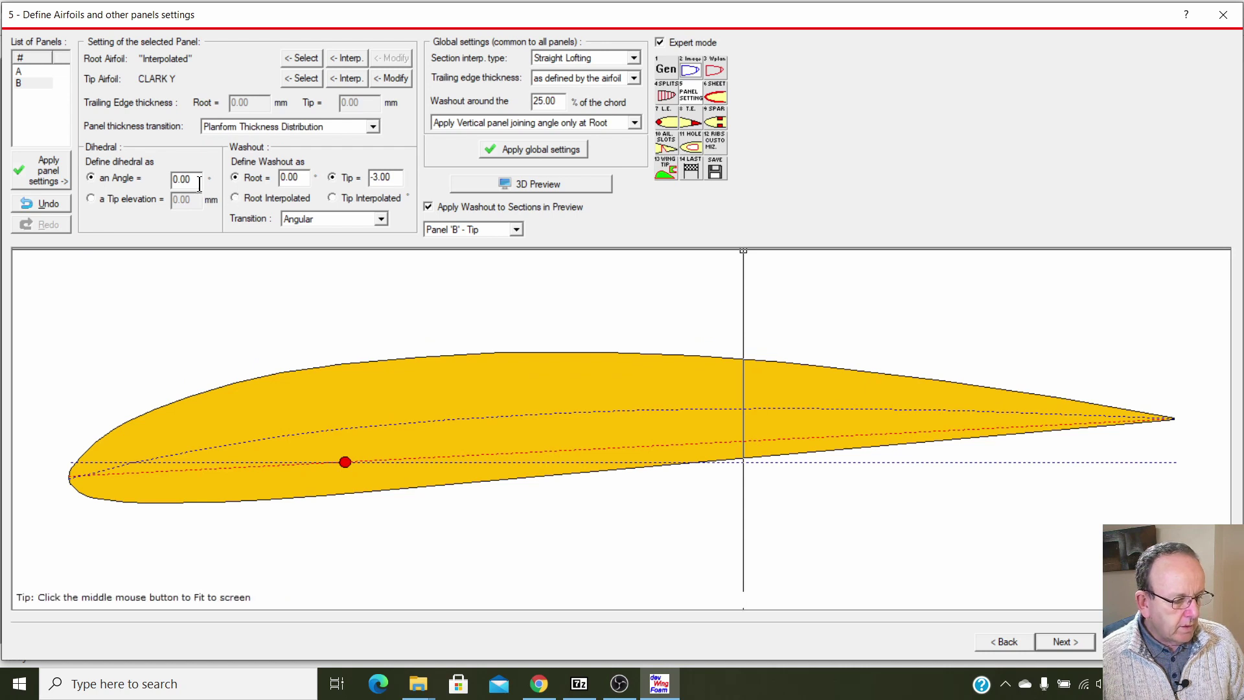
left_click(32, 71)
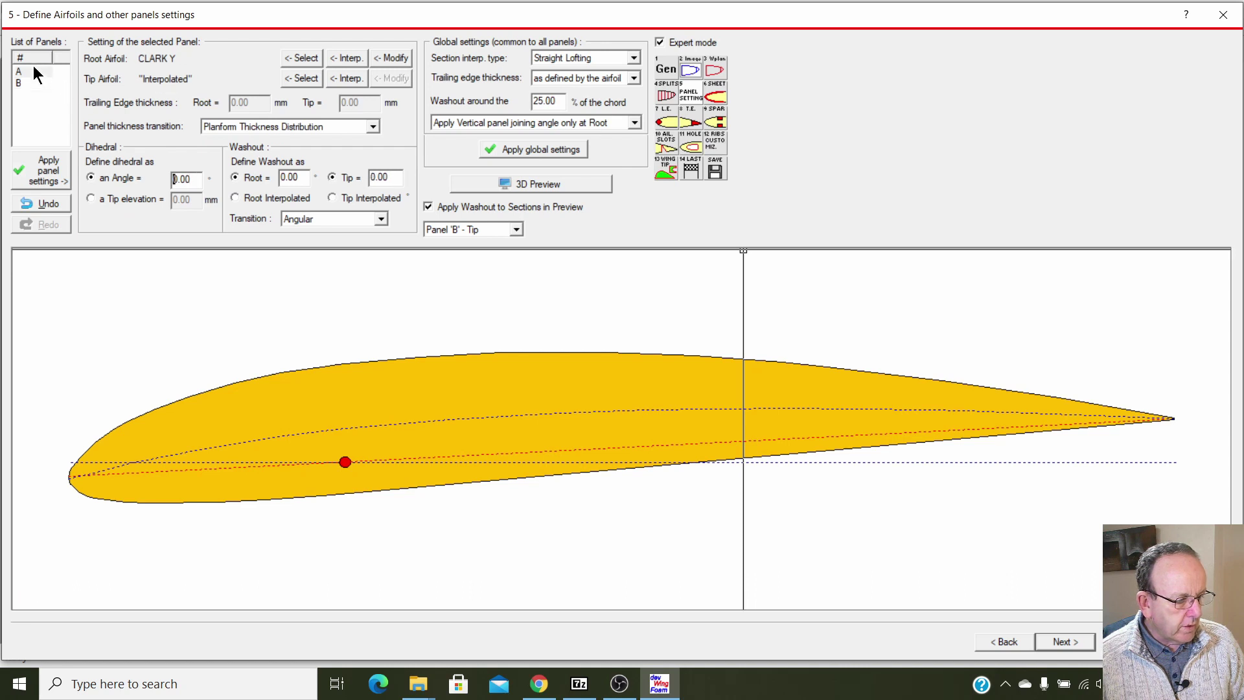
left_click_drag(190, 178, 165, 177)
type("3")
left_click(68, 174)
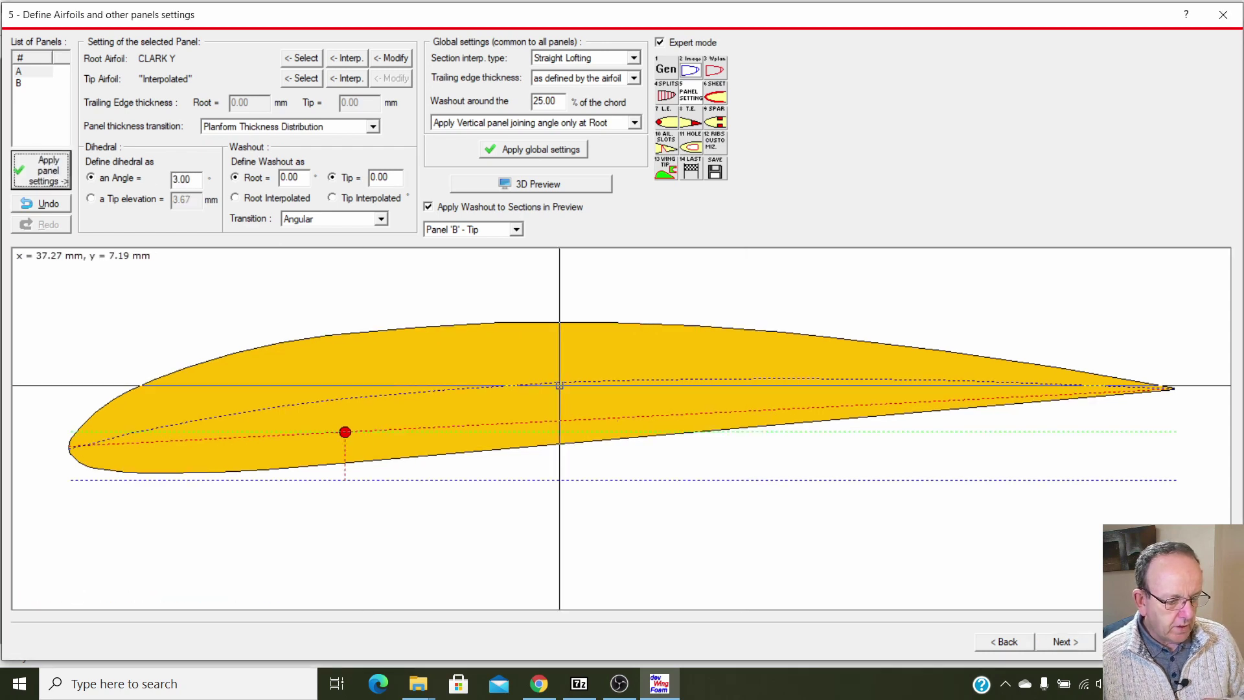
Open the 3D preview and inspect the wing's dihedral from several angles, both as the full wing and as the half wing.
left_click(572, 184)
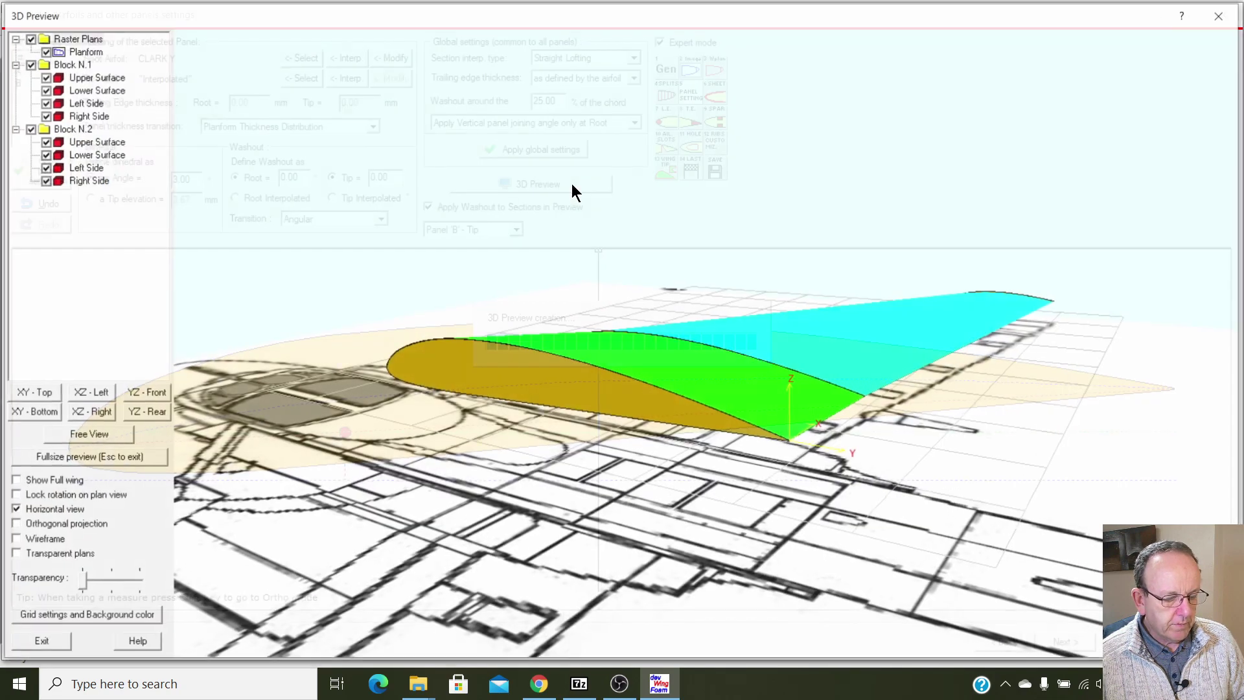
left_click_drag(362, 379, 1213, 349)
scroll(908, 366, "up", 5)
scroll(919, 365, "down", 5)
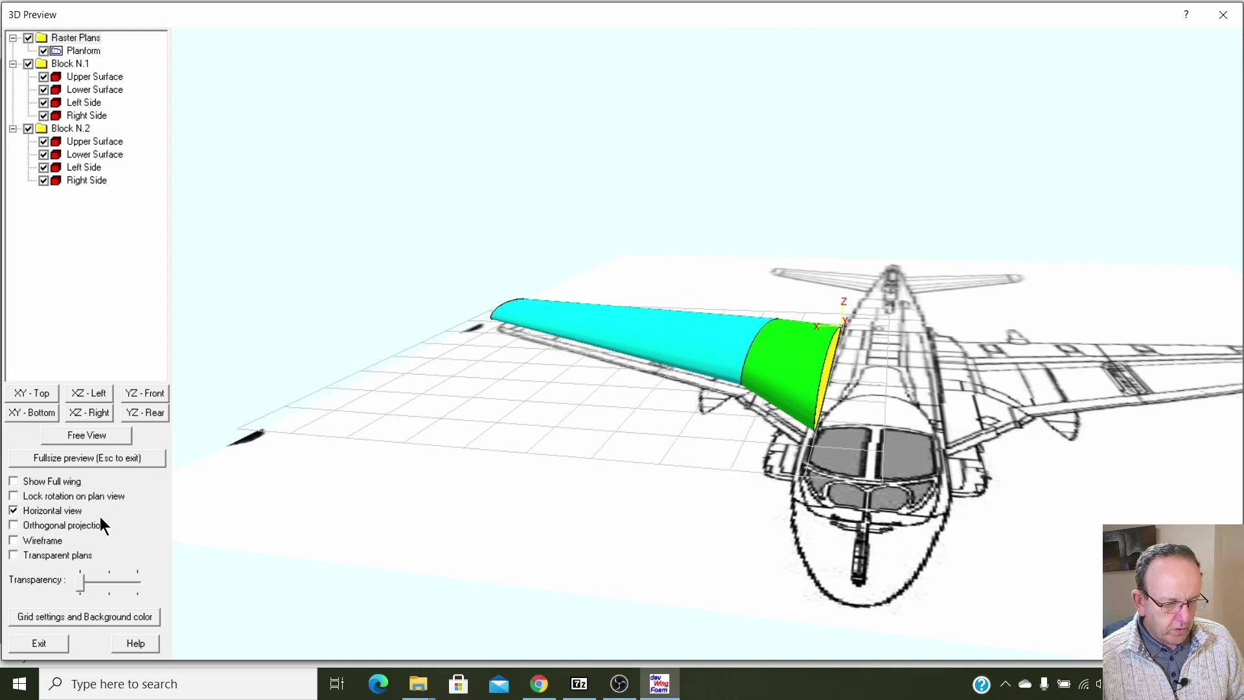
left_click(25, 483)
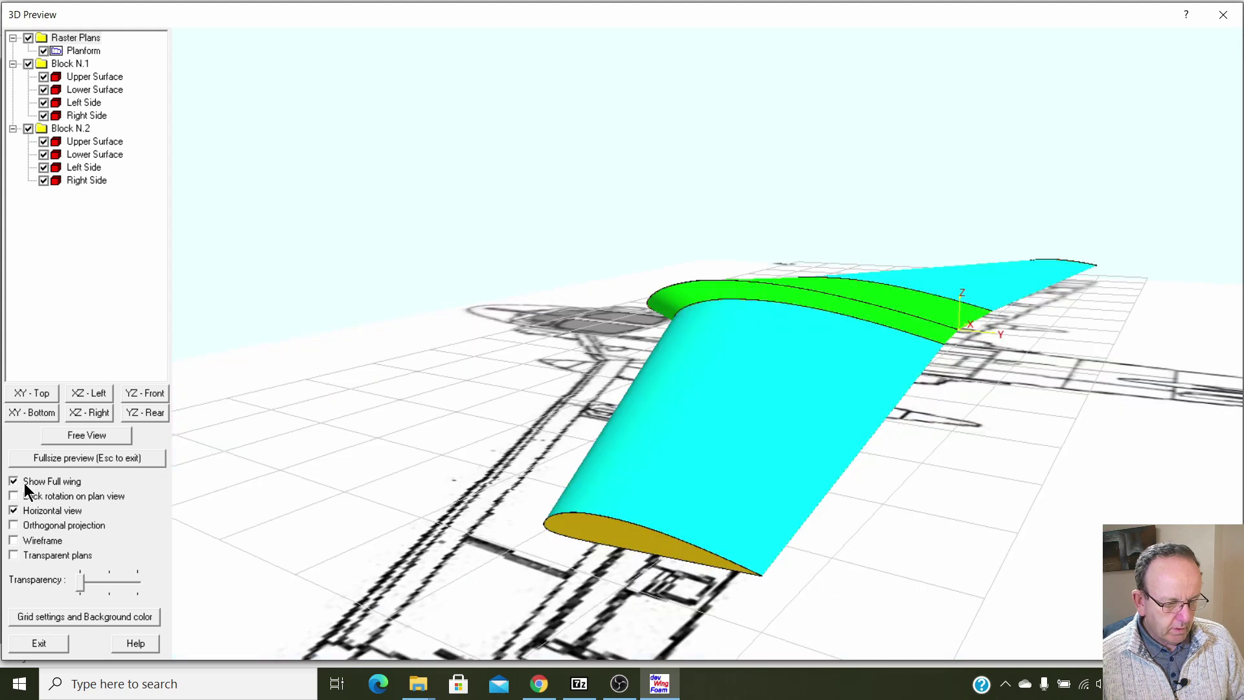
left_click_drag(349, 367, 1141, 494)
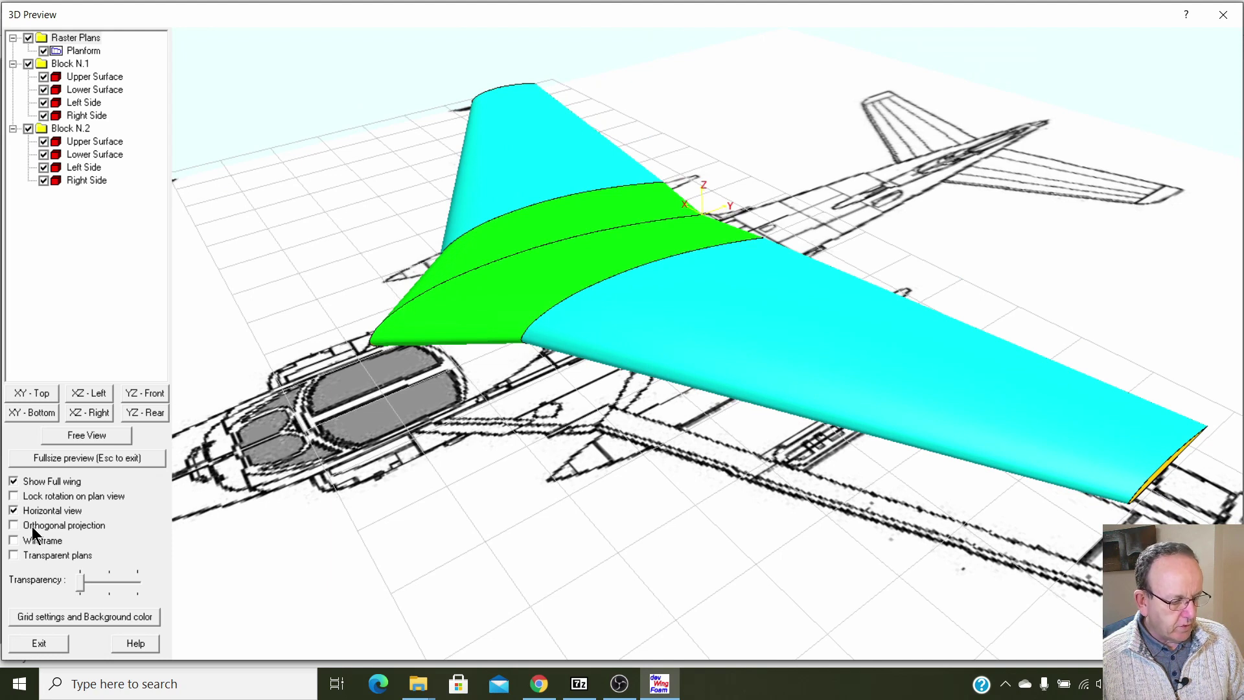
left_click(19, 480)
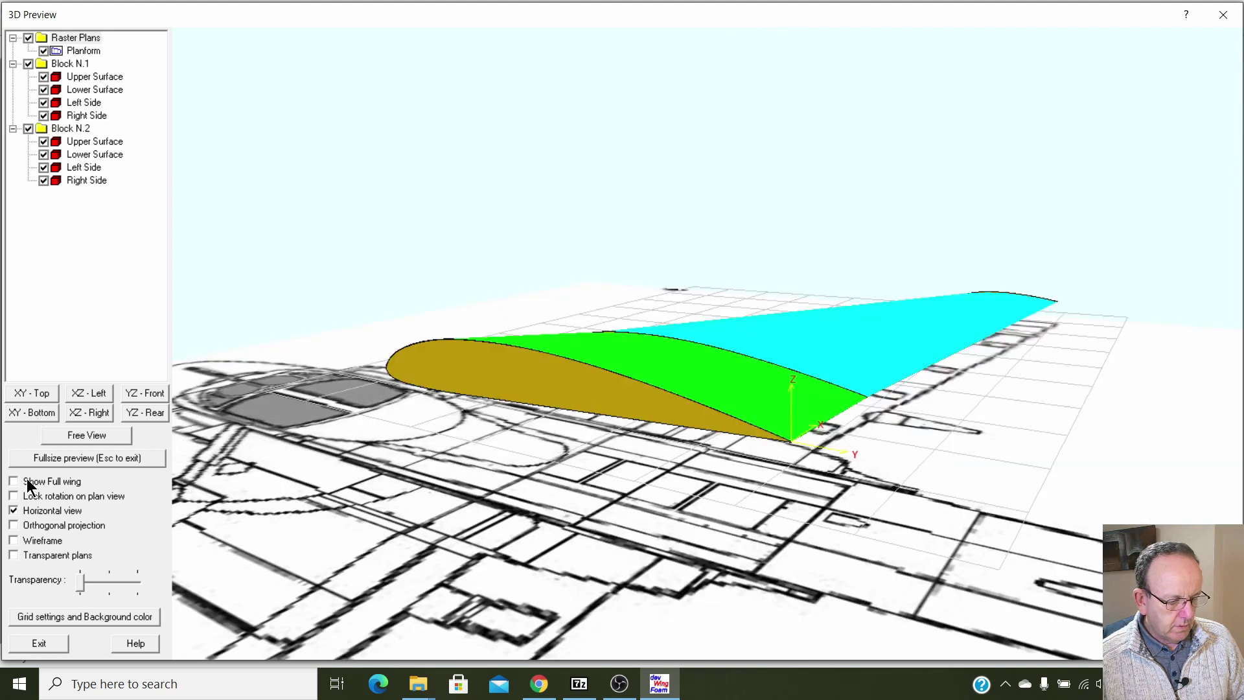
left_click_drag(354, 430, 865, 376)
left_click_drag(1243, 382, 892, 356)
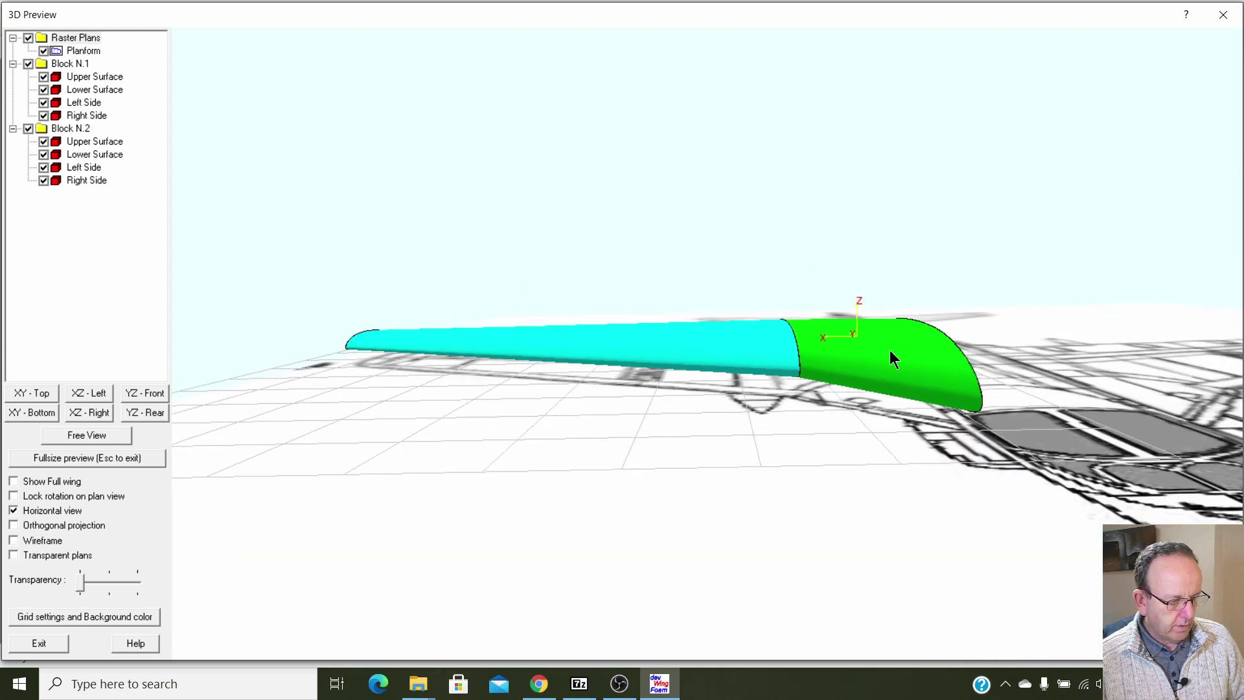
Show the vertical grids in the 3D preview and hide the planform drawing.
left_click(52, 616)
left_click(502, 284)
left_click(519, 465)
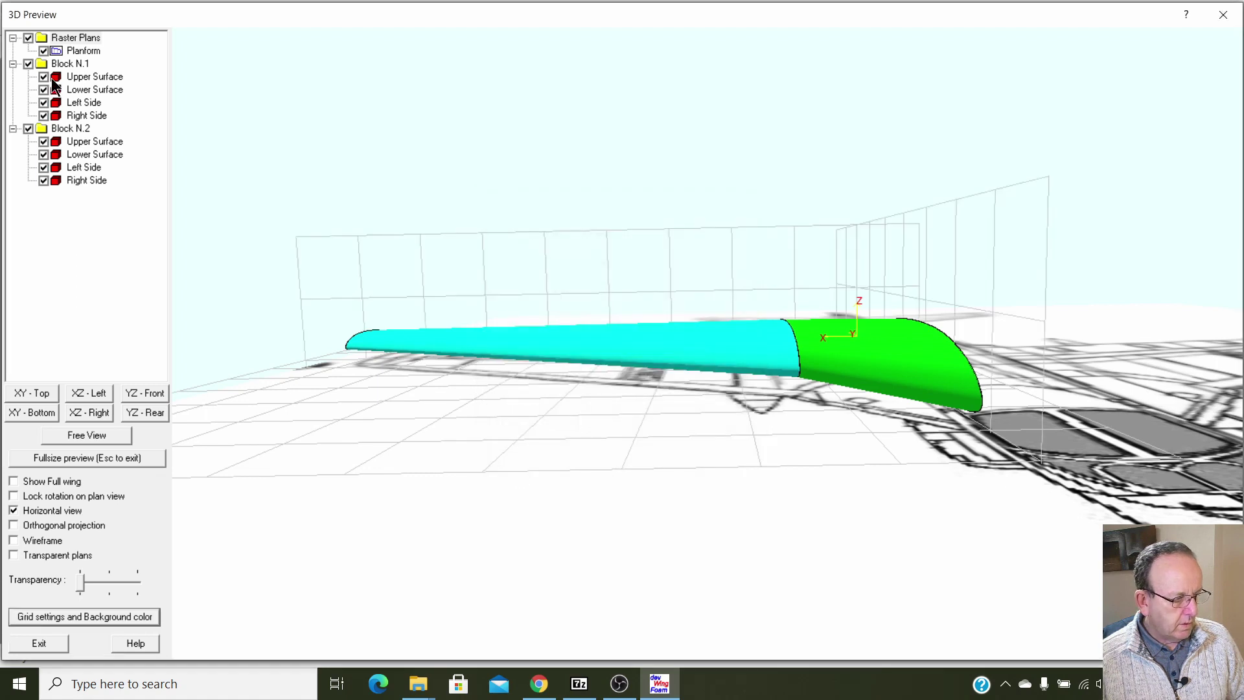
left_click(44, 53)
left_click_drag(310, 211, 555, 285)
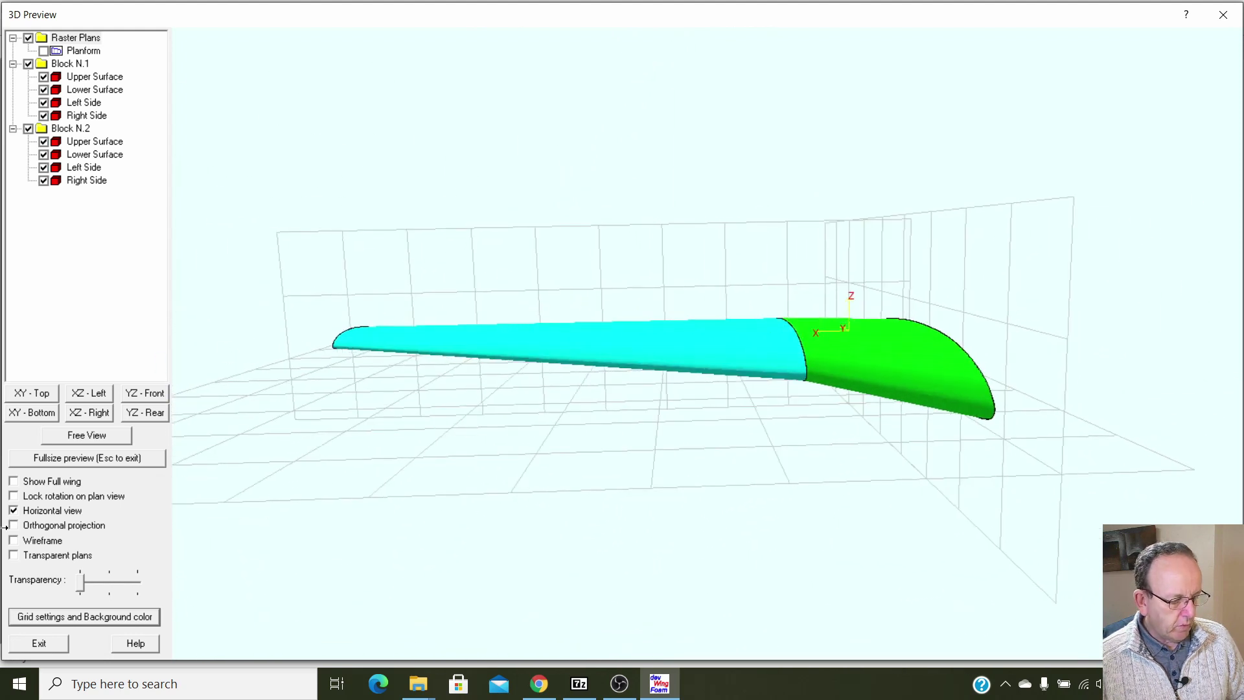
Show the full wing and examine its dihedral in the XZ left, XZ right and free views.
left_click(14, 480)
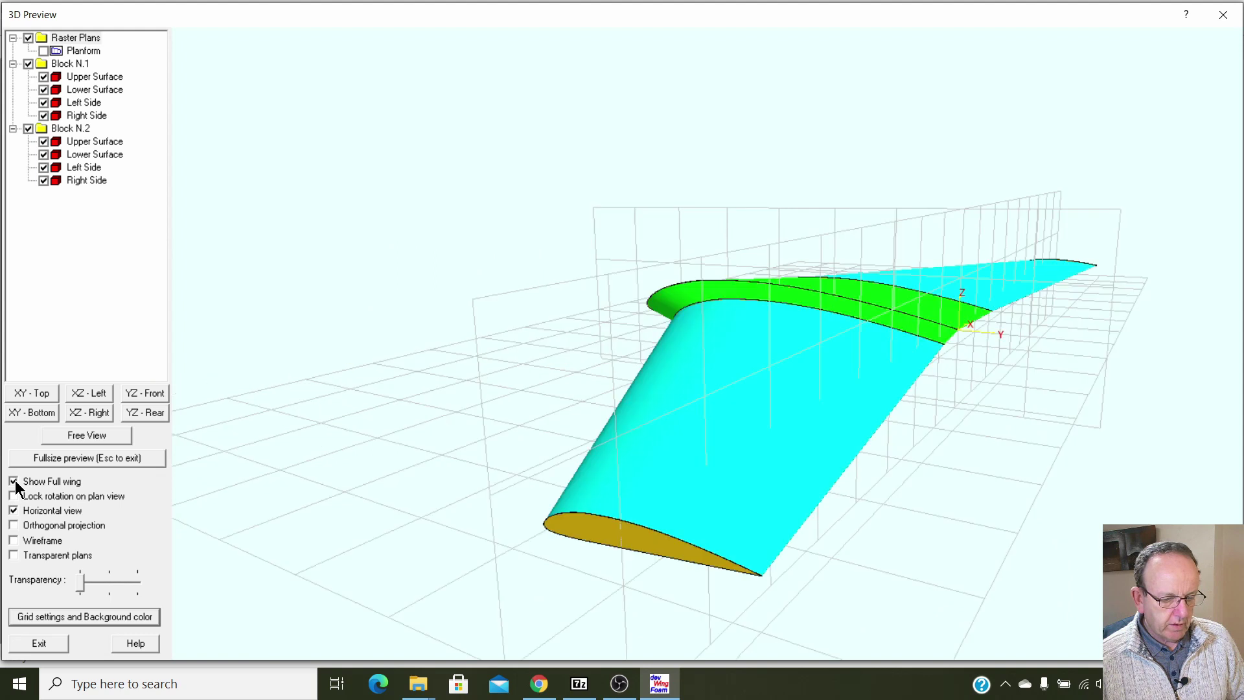
left_click_drag(613, 407, 1062, 419)
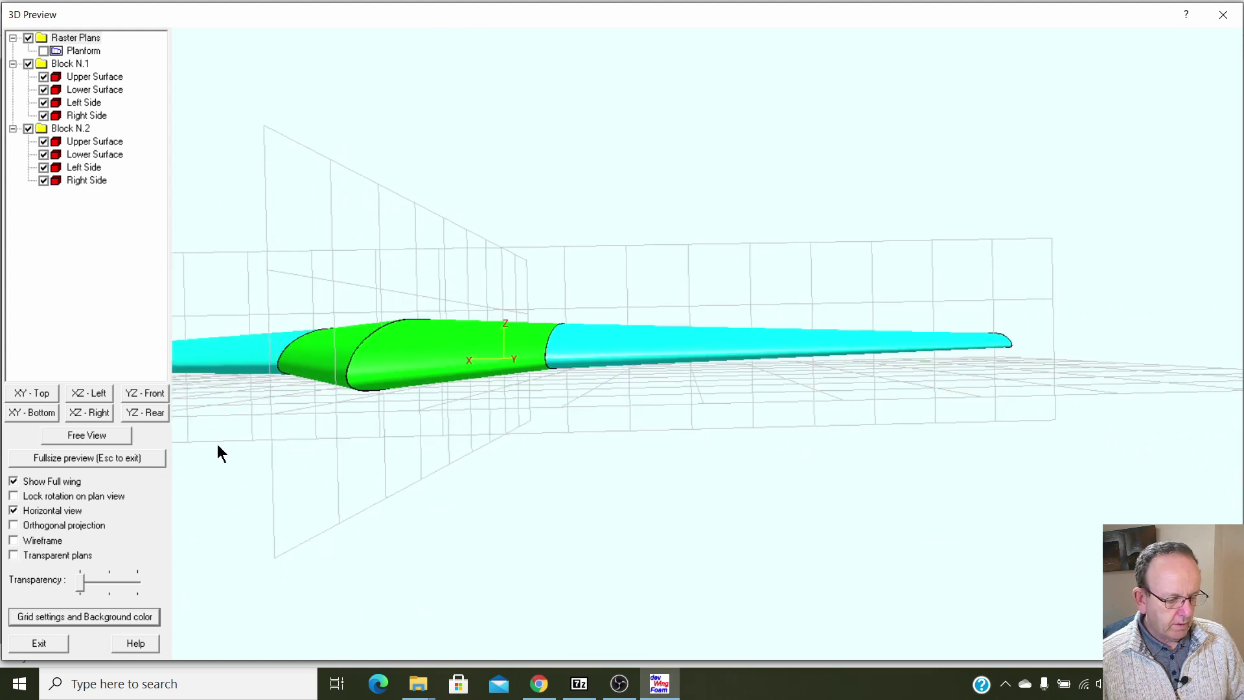
left_click(79, 398)
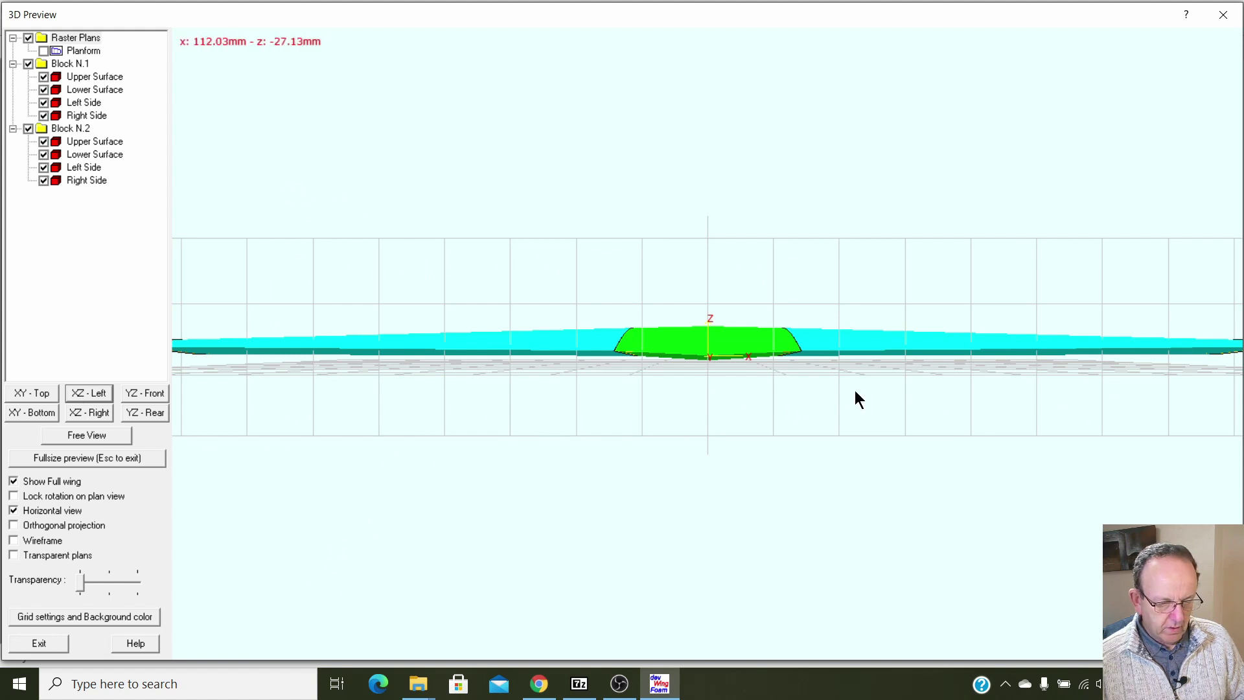
scroll(855, 391, "down", 1)
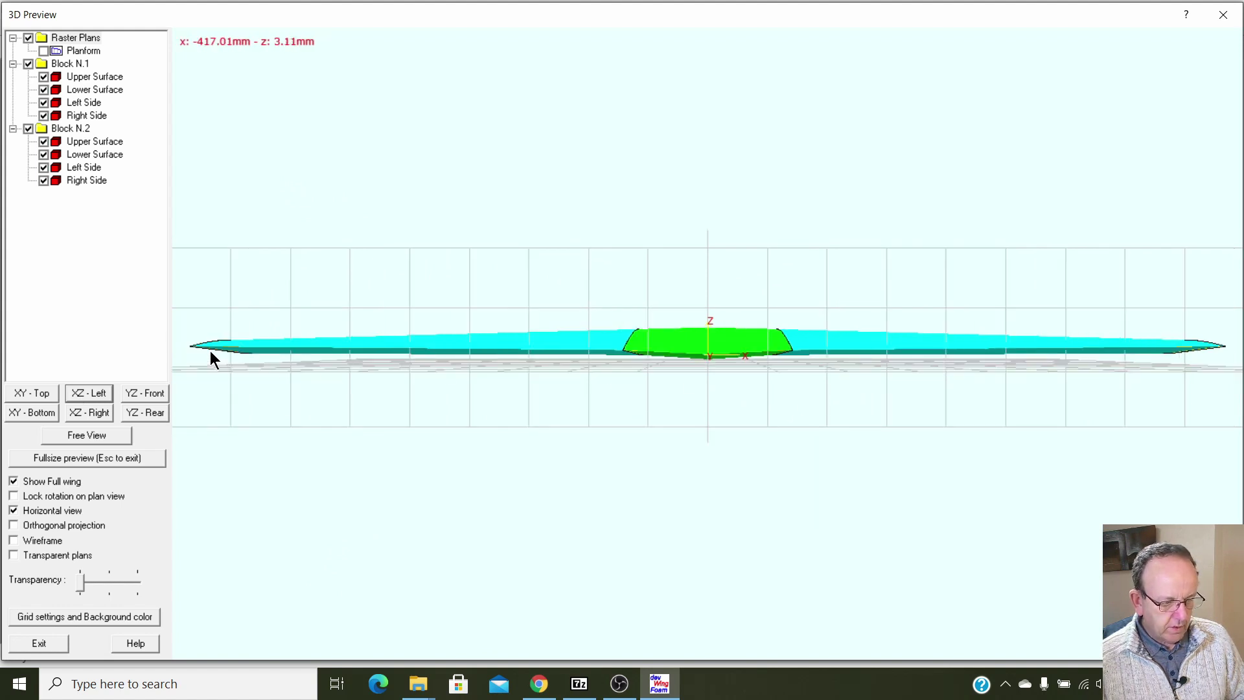
left_click(88, 413)
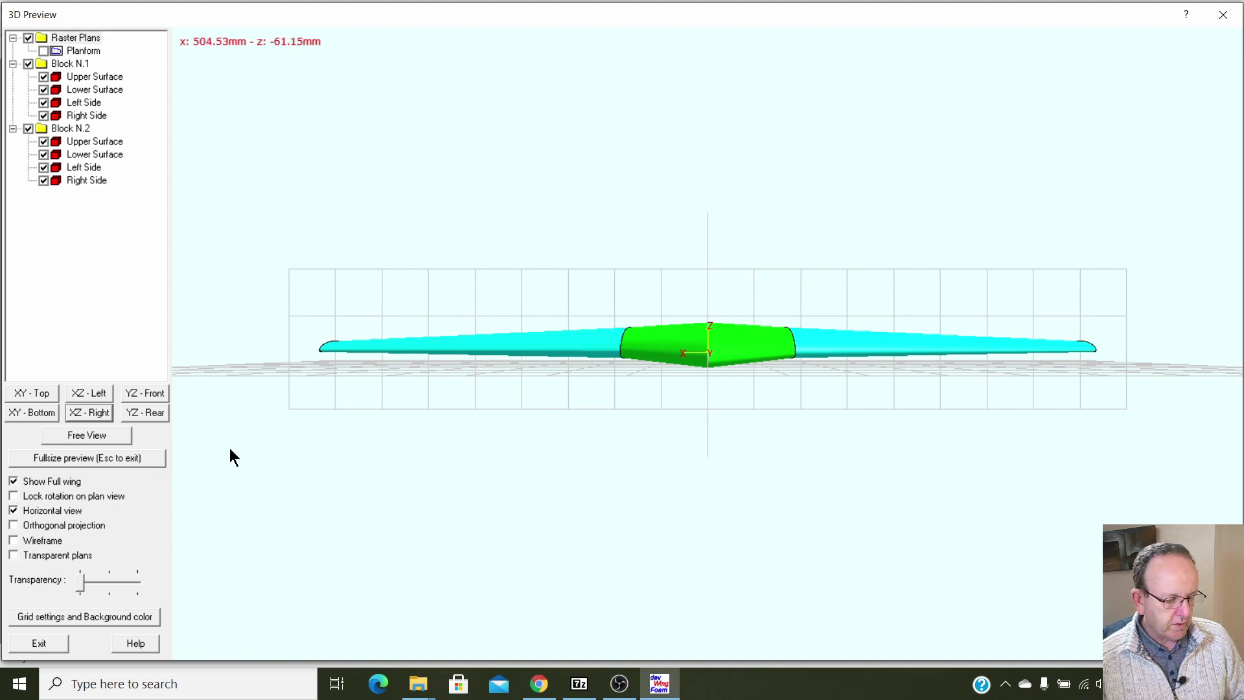
left_click_drag(324, 197, 868, 281)
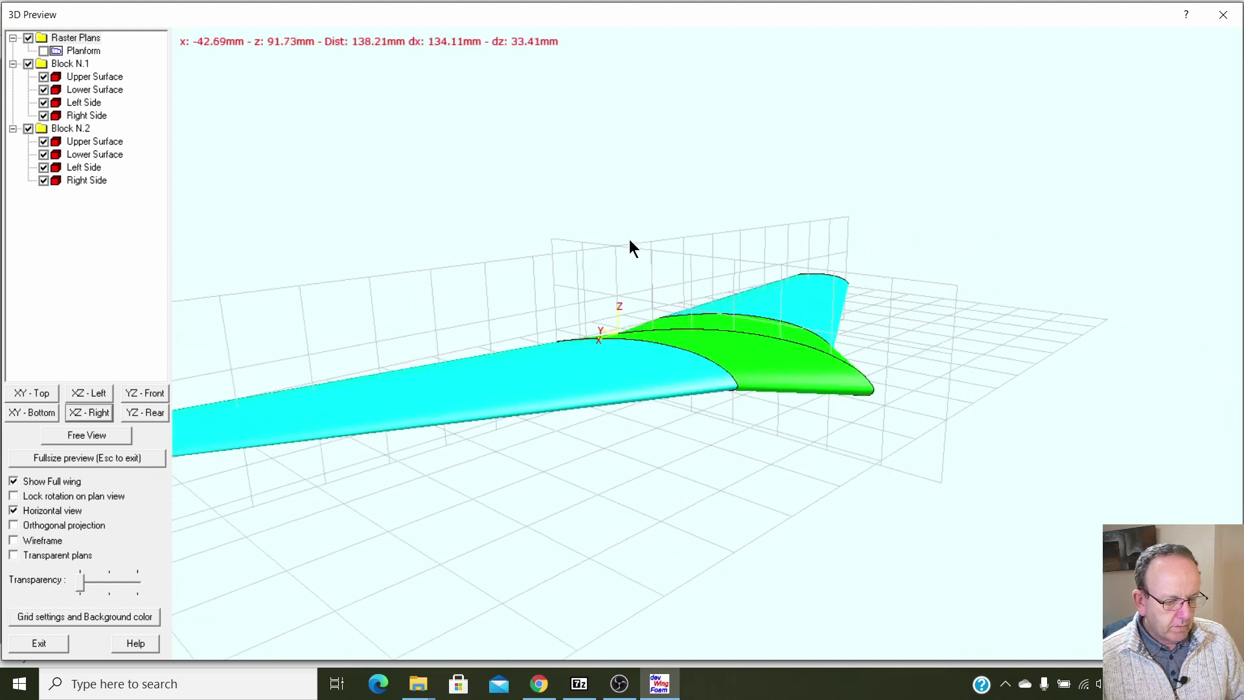
scroll(683, 273, "up", 2)
left_click_drag(683, 273, 403, 368)
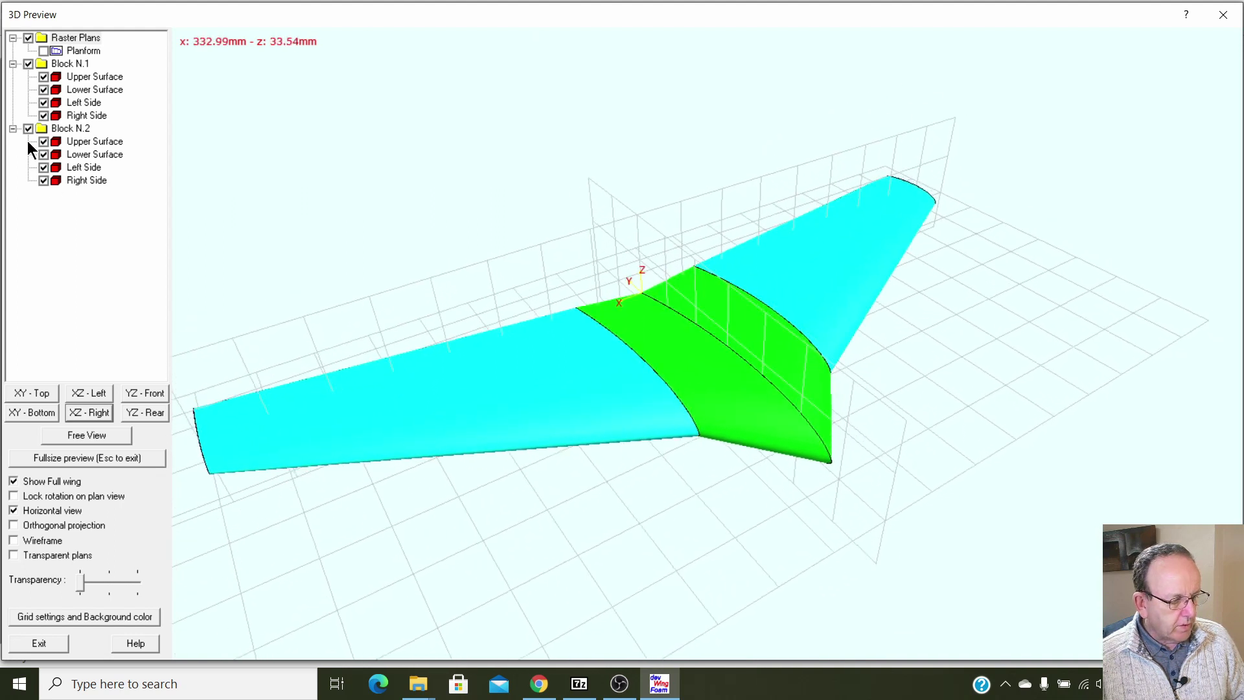
Toggle the visibility of Block N.2's upper surface, hide its left and right sides, and exit the 3D preview.
left_click(43, 141)
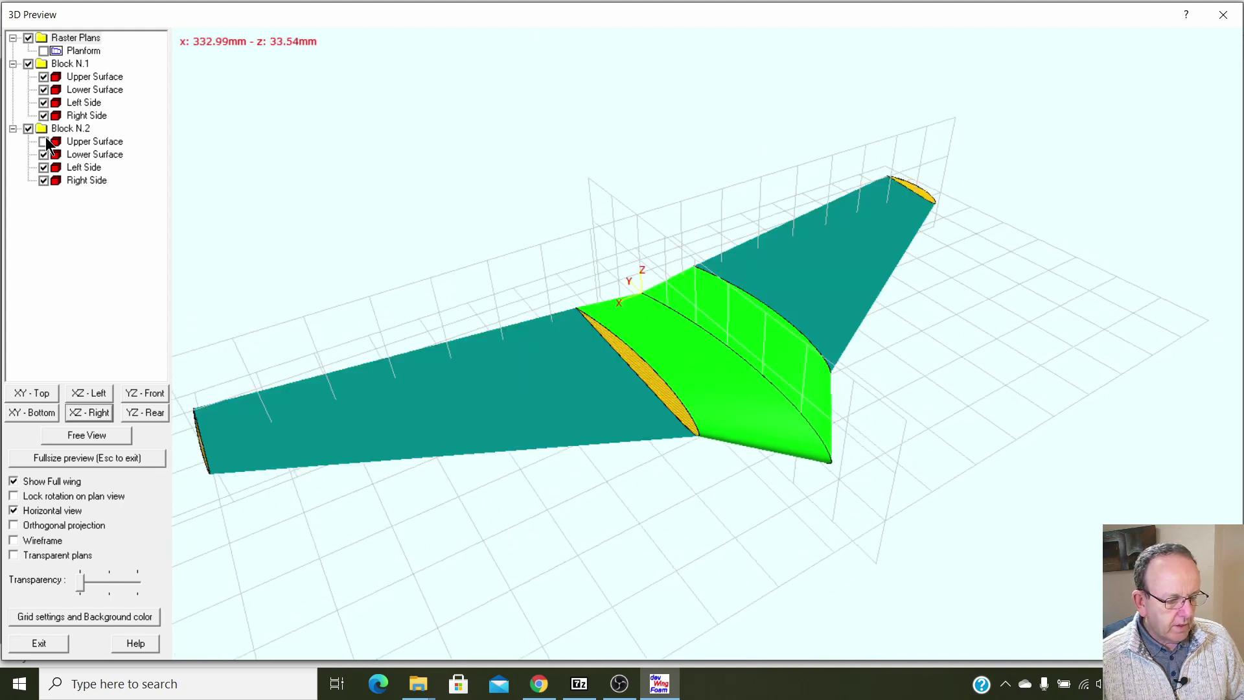
left_click(43, 141)
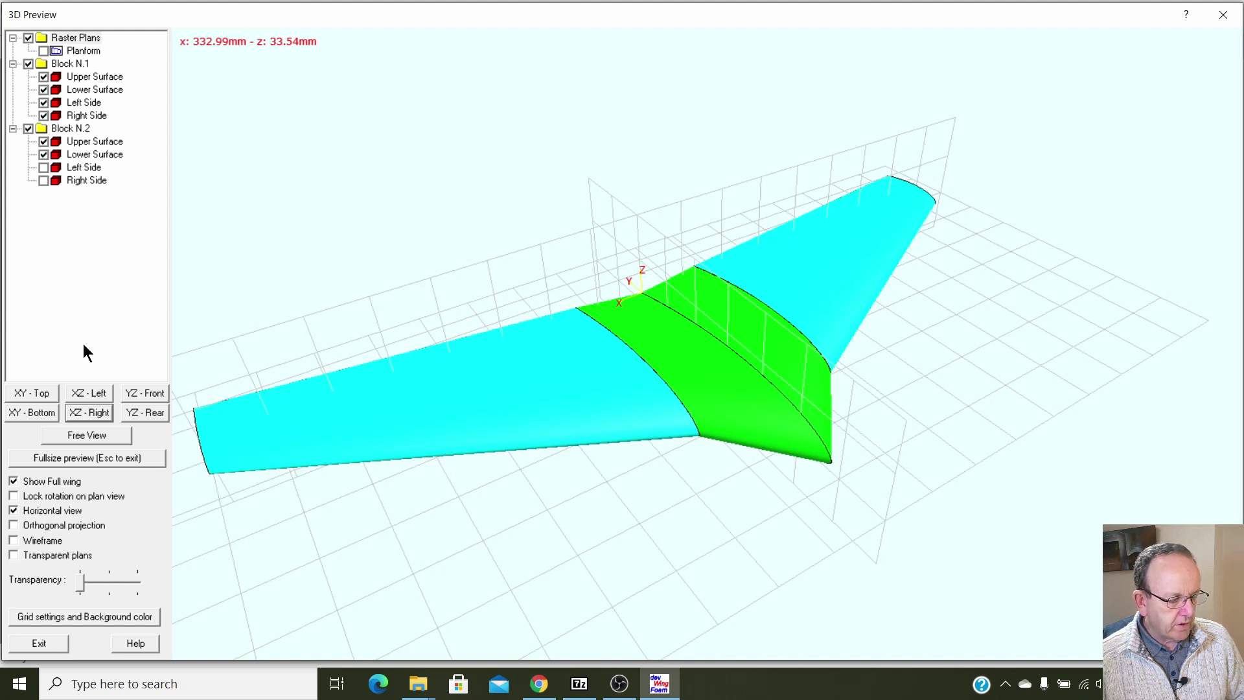
left_click(54, 641)
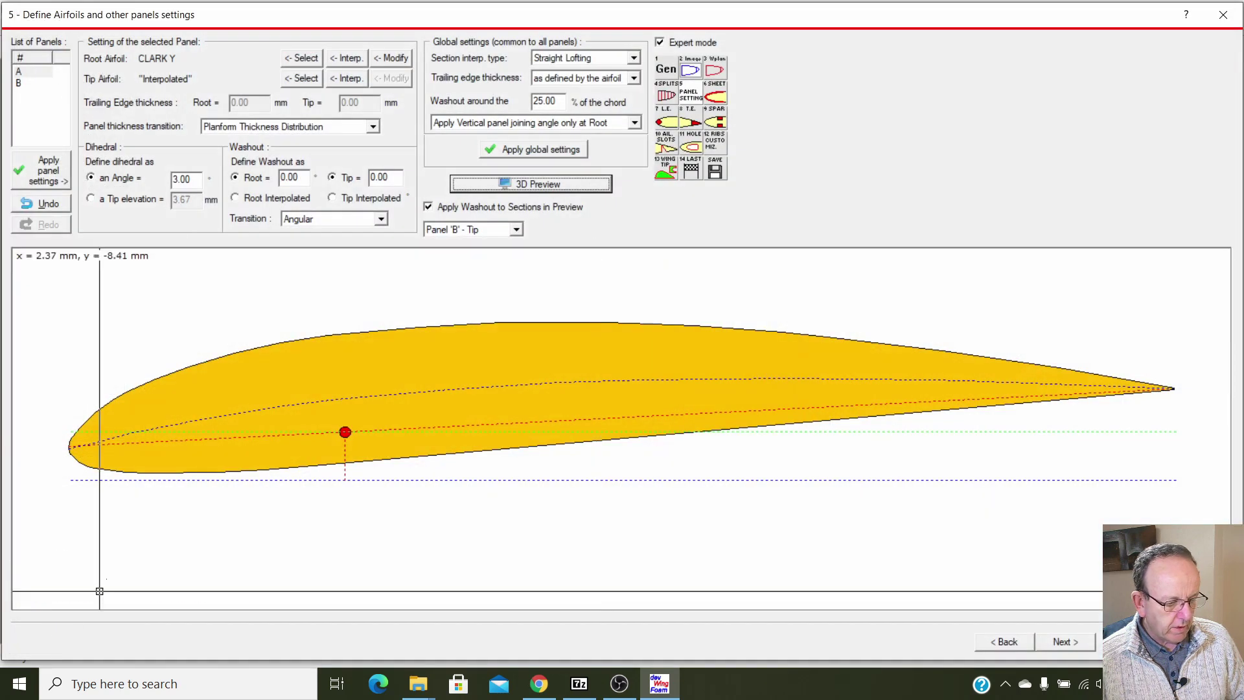
Skip the sheetings and add an 8 mm stock leading edge and a 30 mm stock trailing edge from Panel A root to Panel B tip.
left_click(1075, 640)
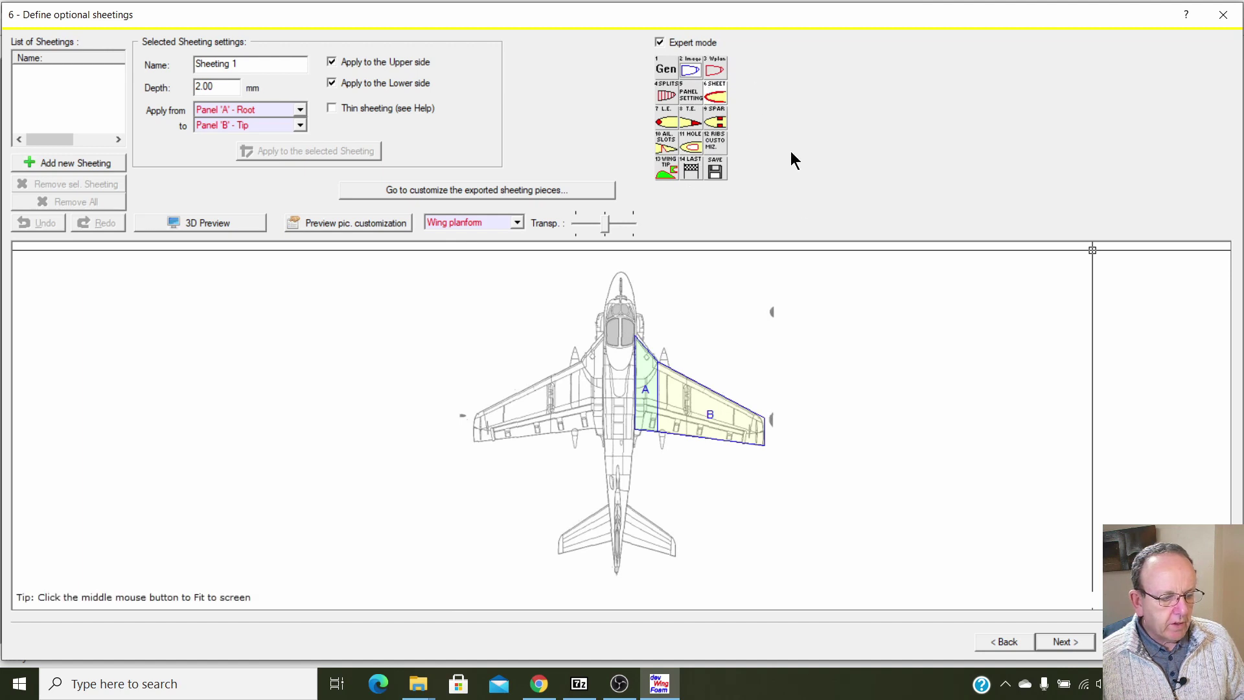
left_click(1065, 641)
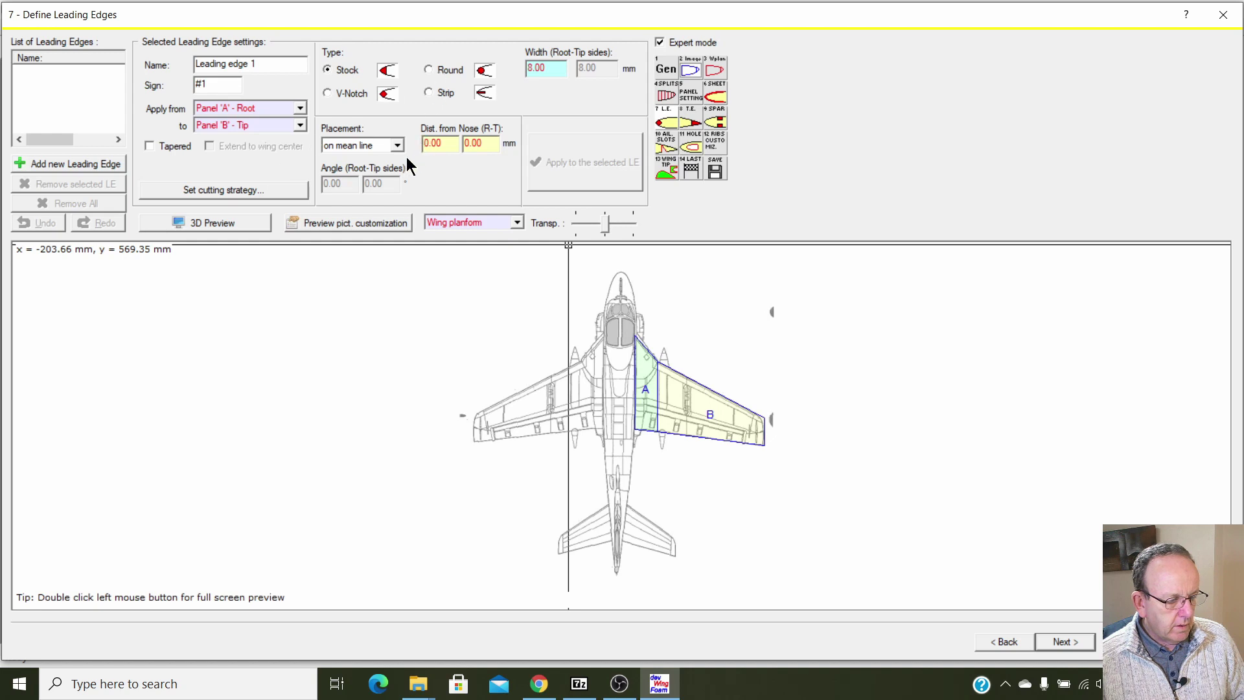
left_click(47, 165)
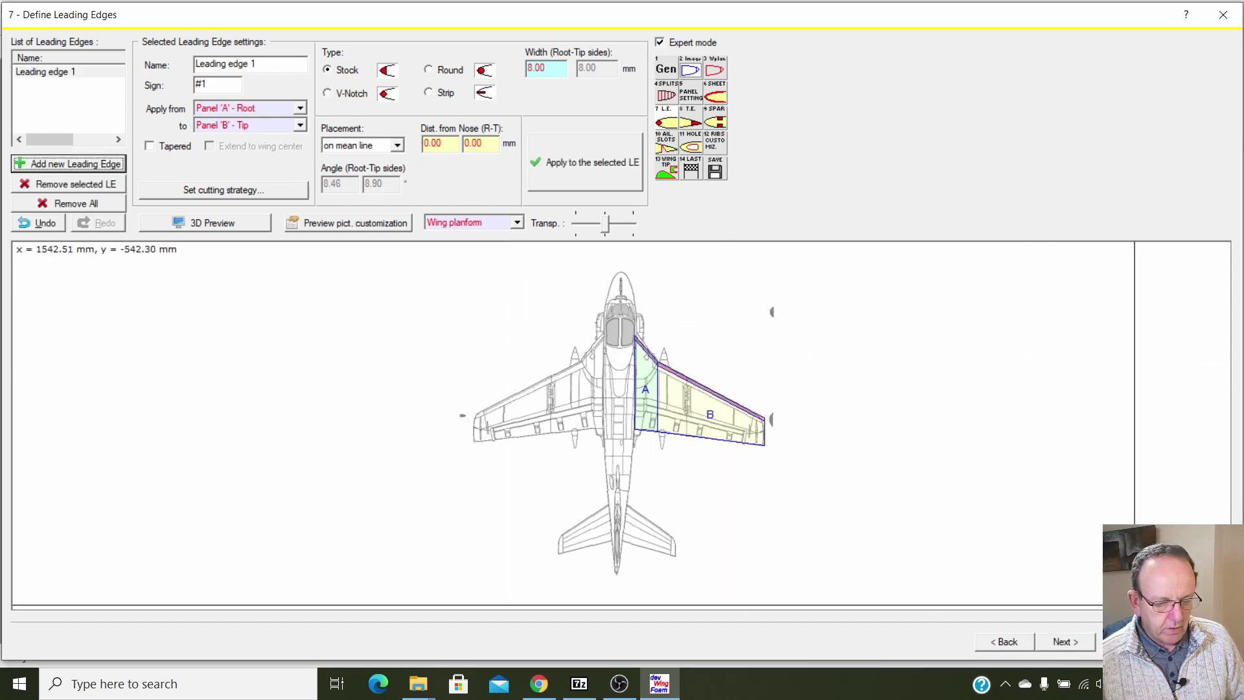
left_click(1059, 642)
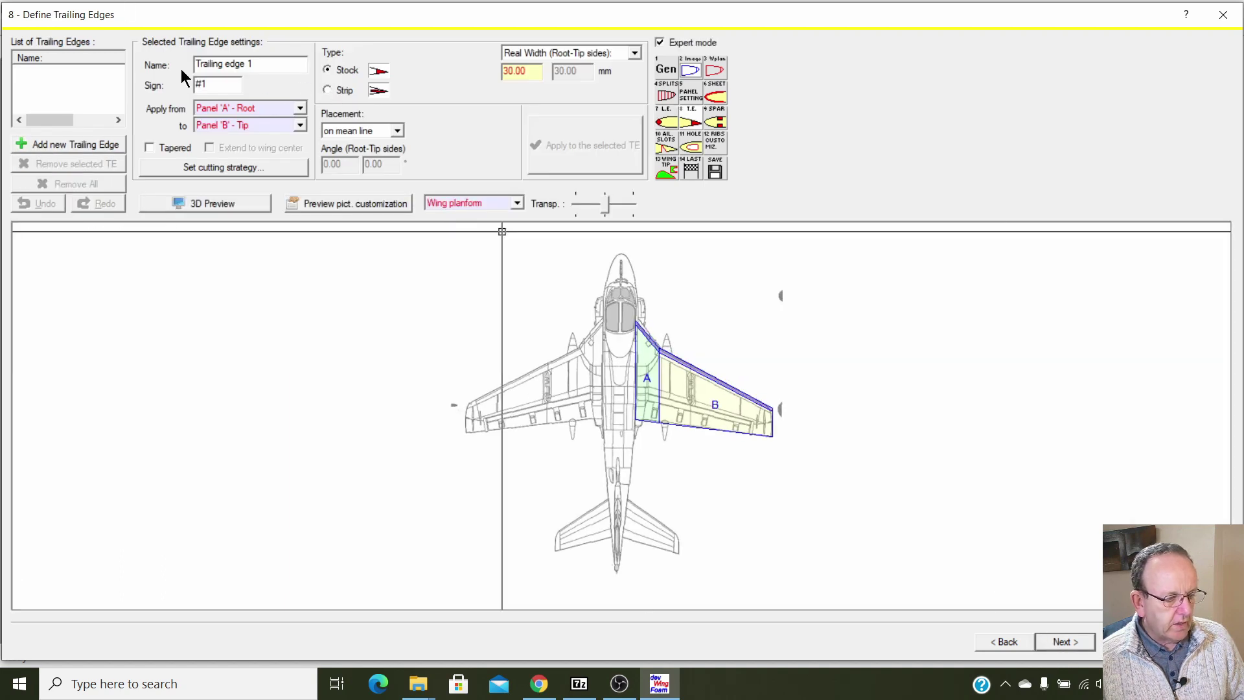
left_click(98, 147)
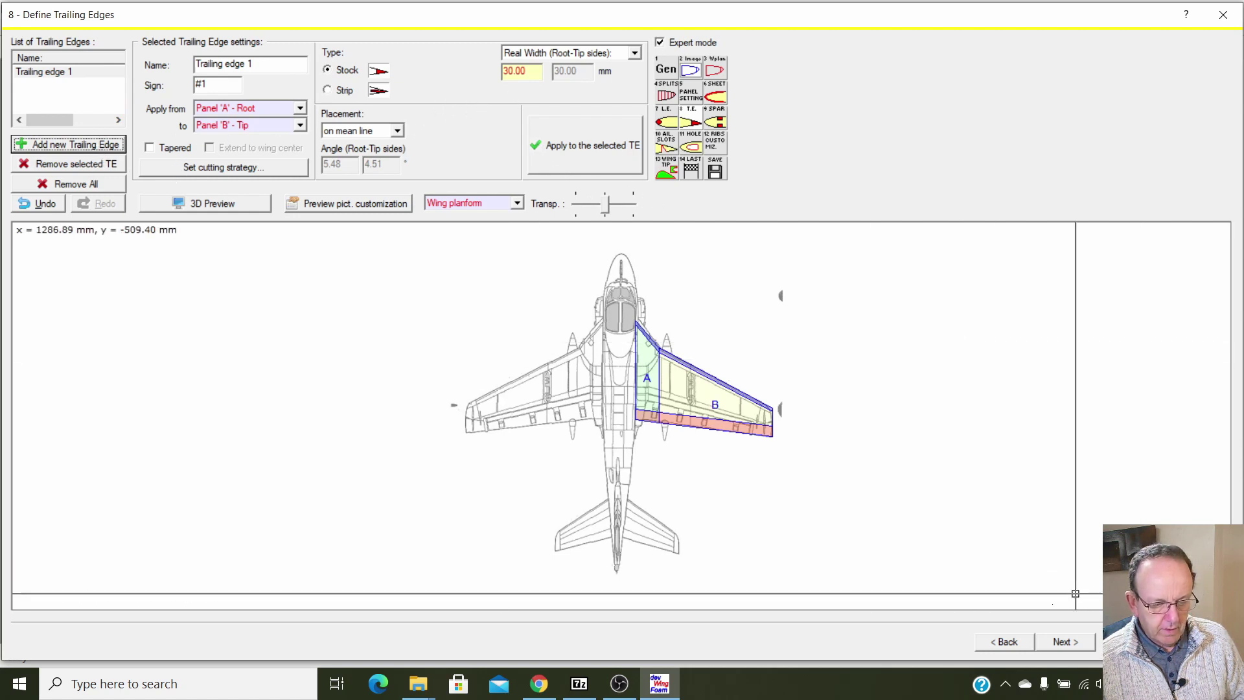
Preview the trailing edge on the Panel 'A' - Root section and continue to the spars page.
left_click(509, 203)
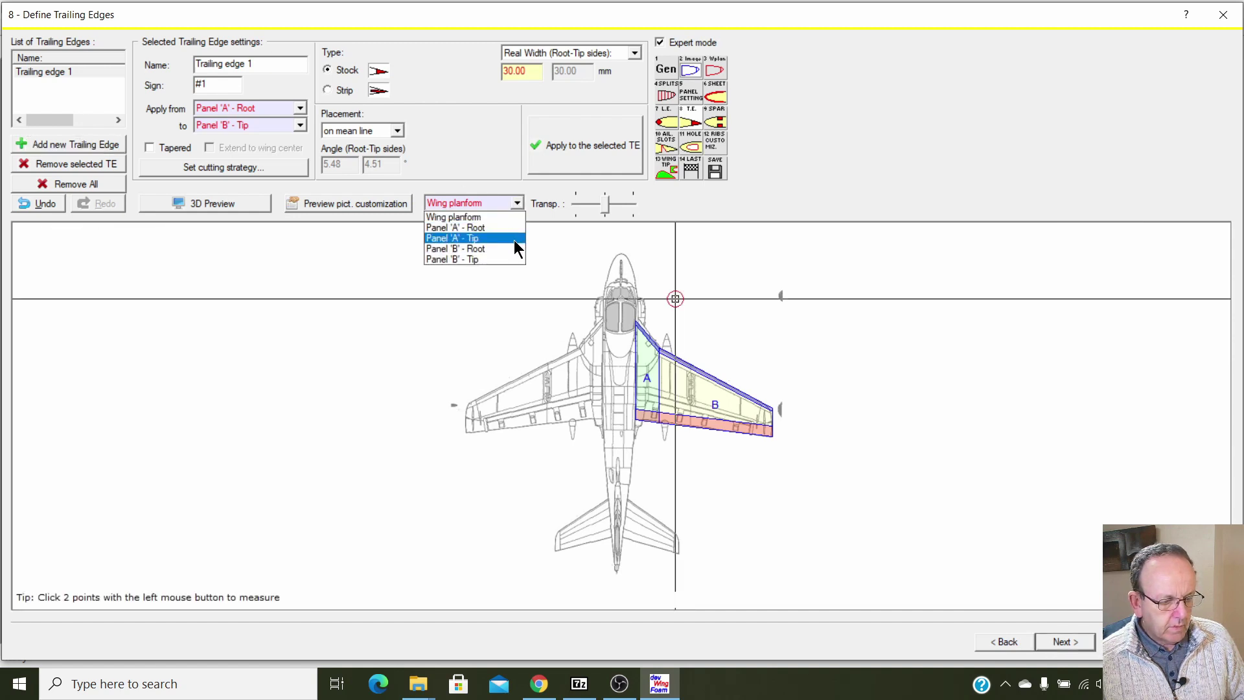
left_click(512, 227)
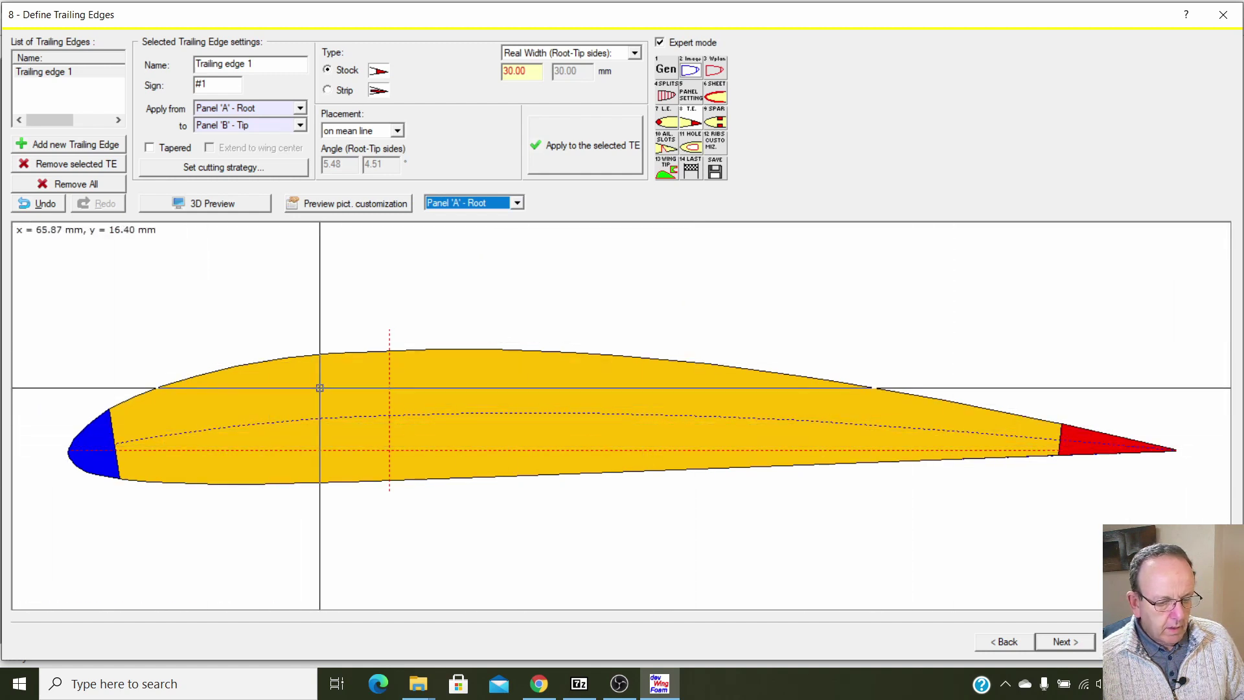
left_click(1077, 640)
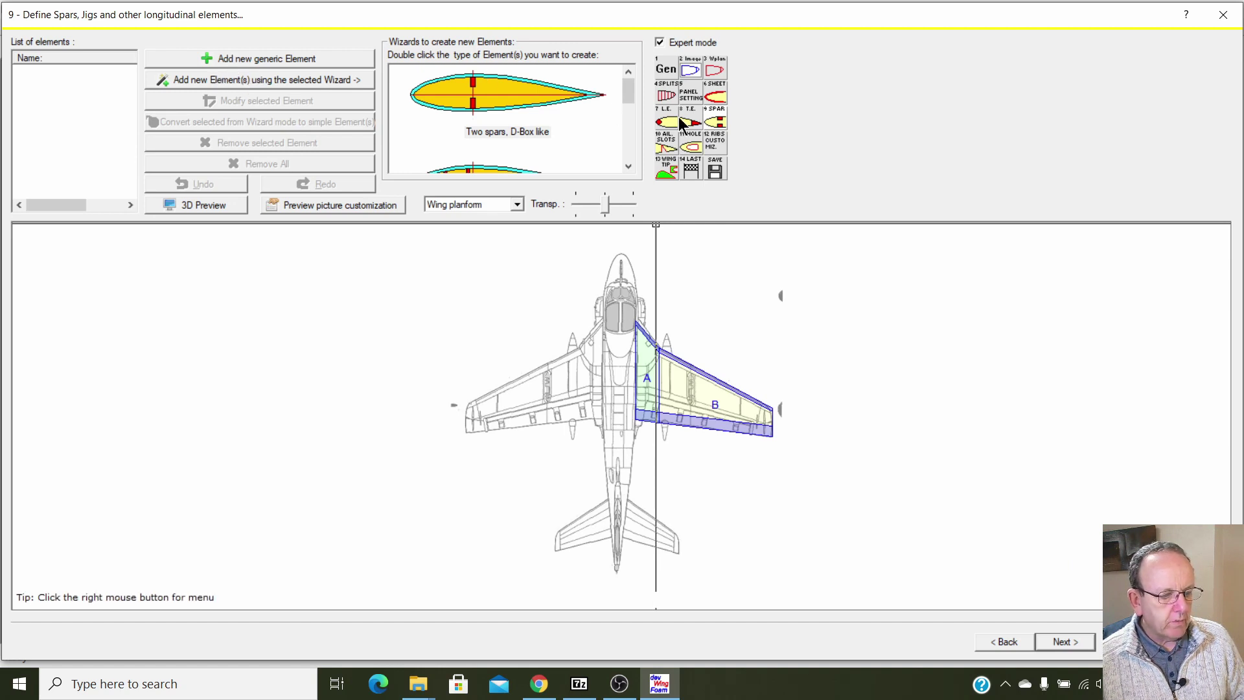
Add a half wings joiner element to Panel 'A' with the default settings, previewing it on the Panel 'A' - Root section.
left_click_drag(626, 97, 629, 133)
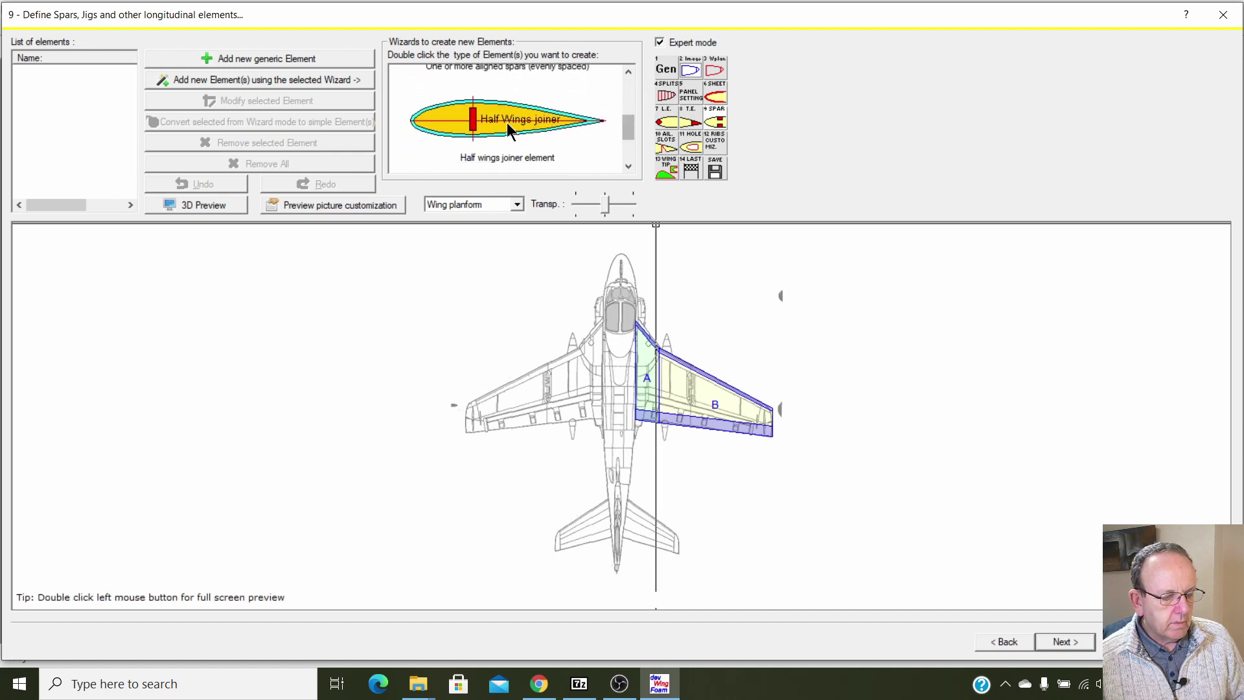
left_click(473, 123)
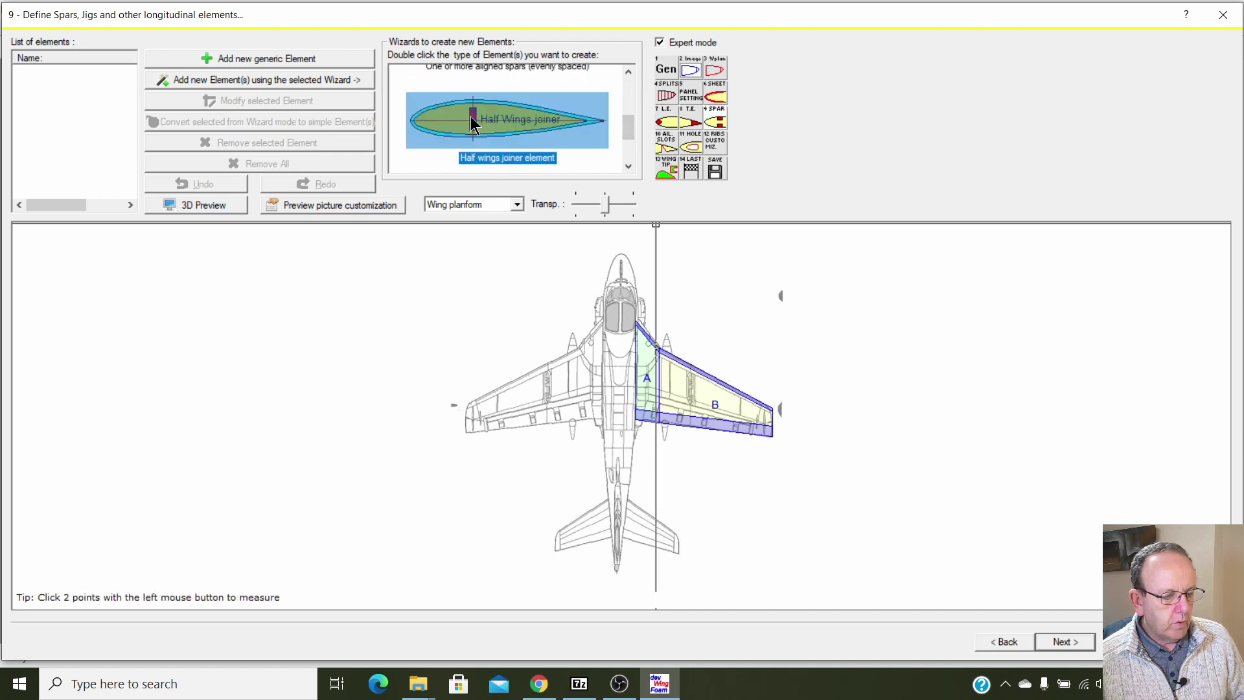
left_click(214, 80)
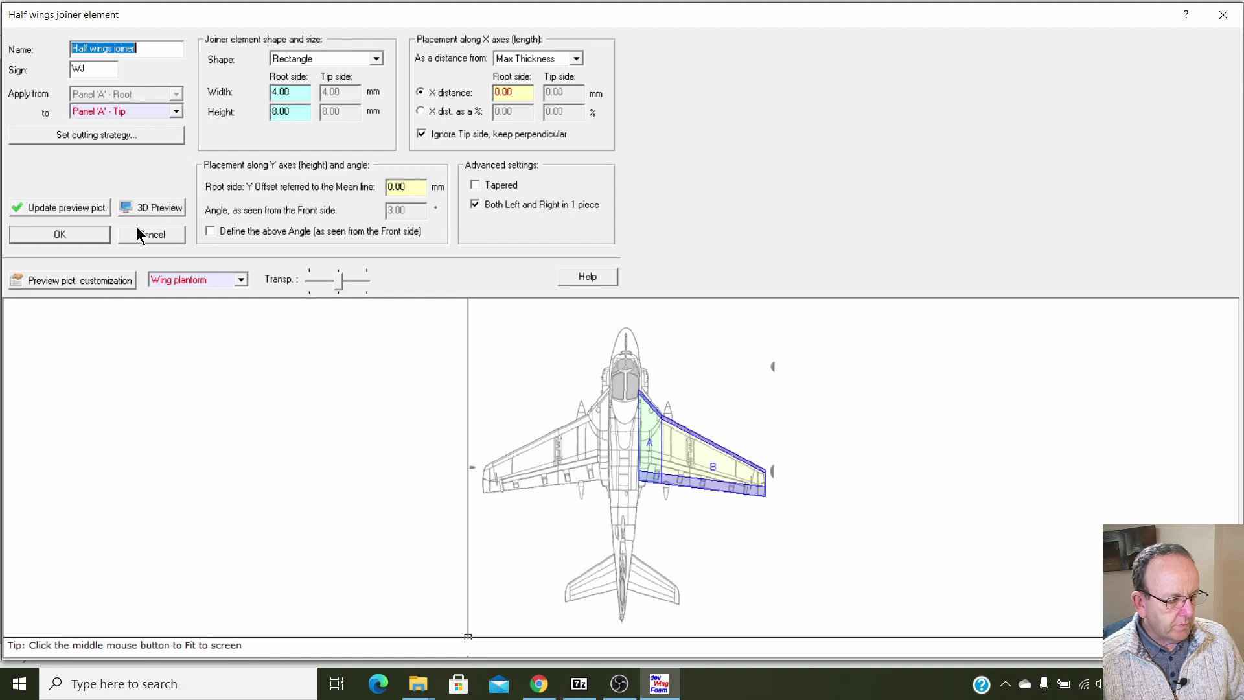
left_click(242, 284)
left_click(230, 305)
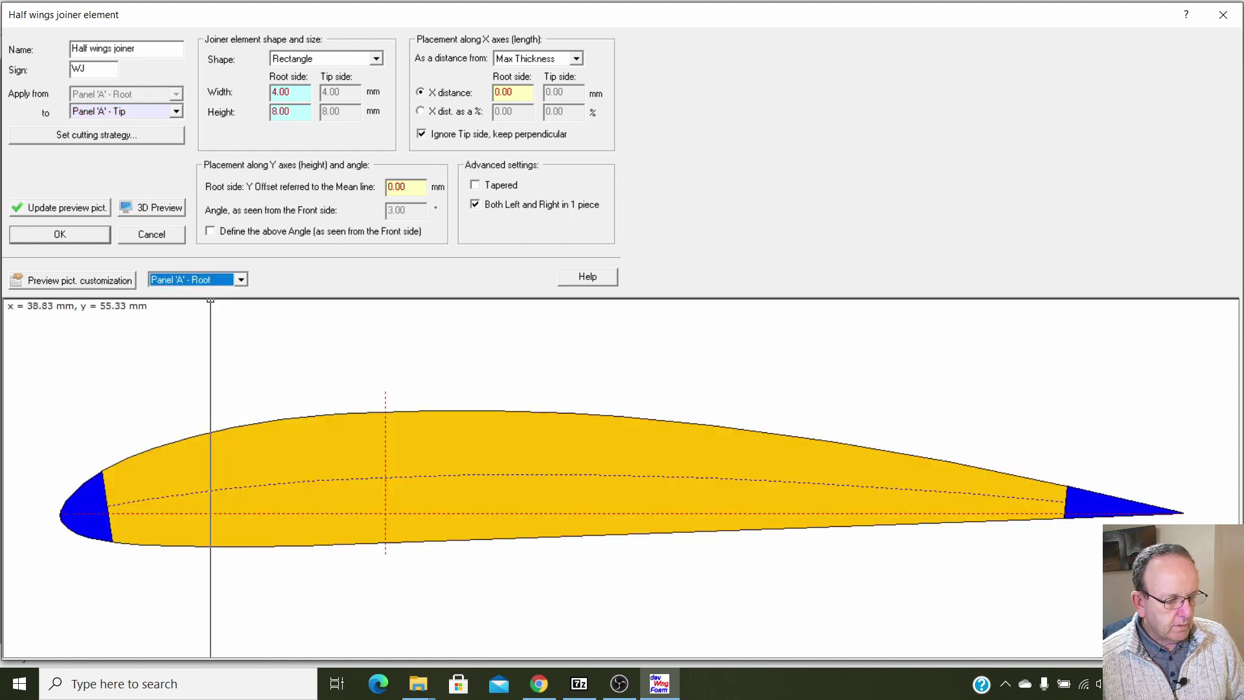
left_click(68, 208)
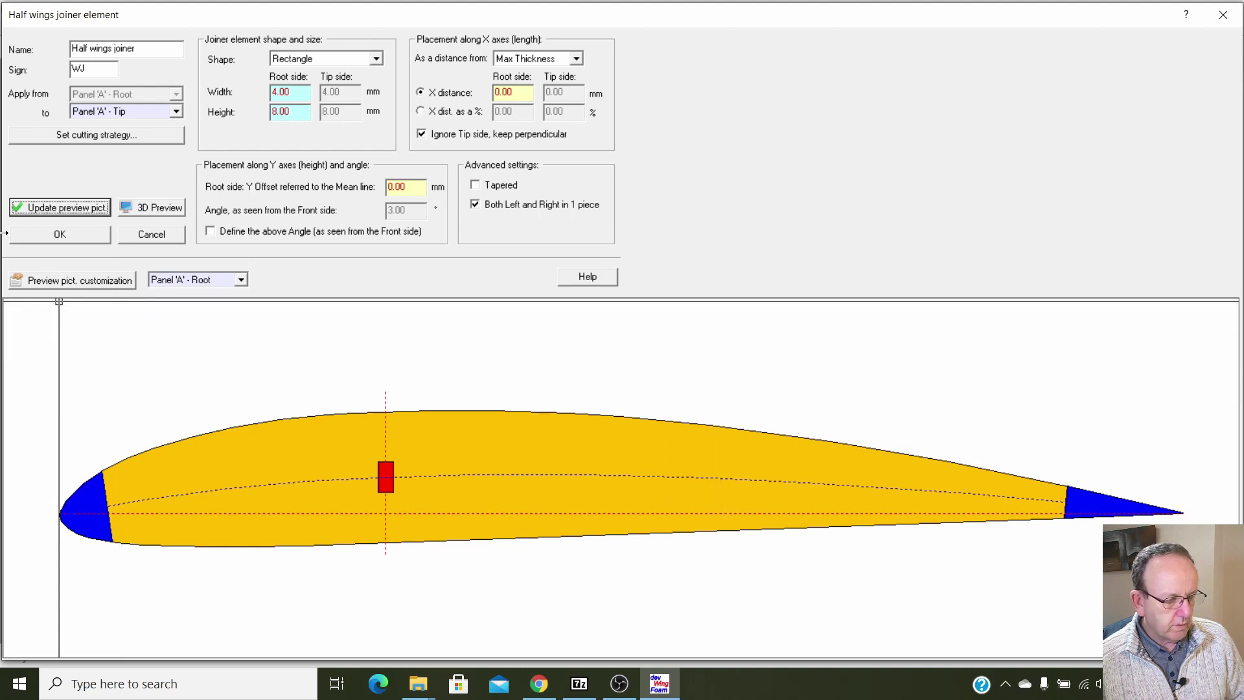
left_click(57, 234)
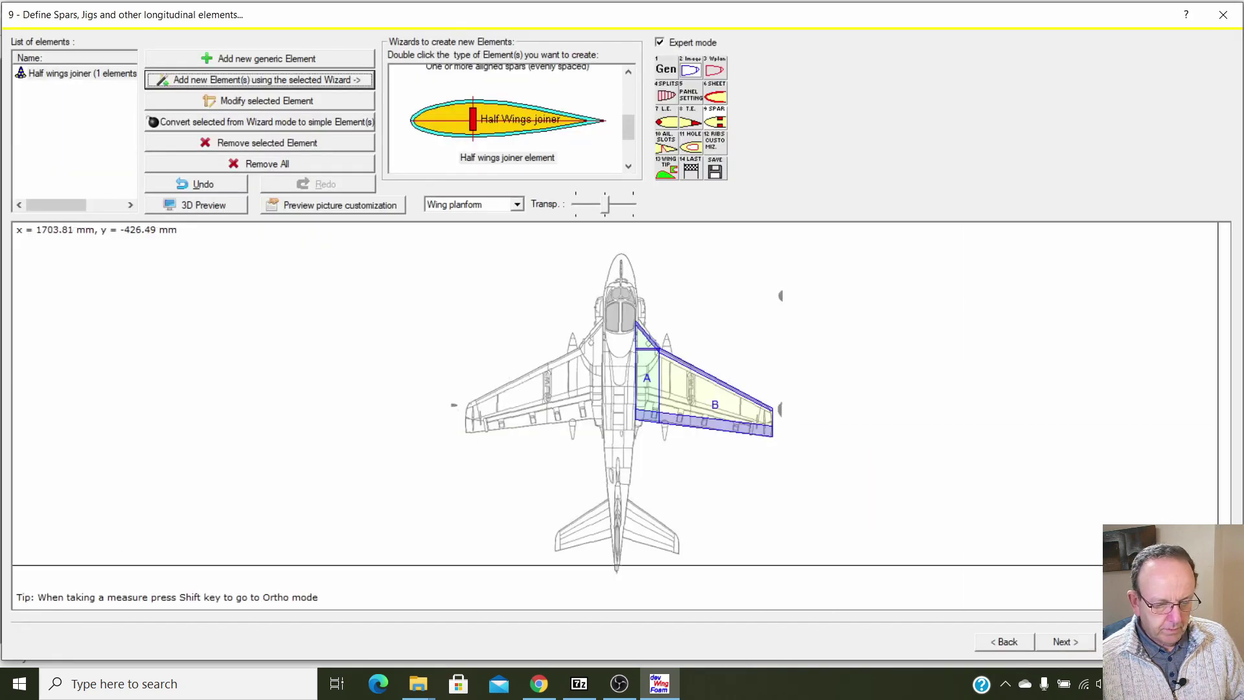
Add a V shaped, upper hinged aileron slot with default settings from Panel 'A' - Root to Panel 'B' - Tip, previewing it at the root.
left_click(1082, 642)
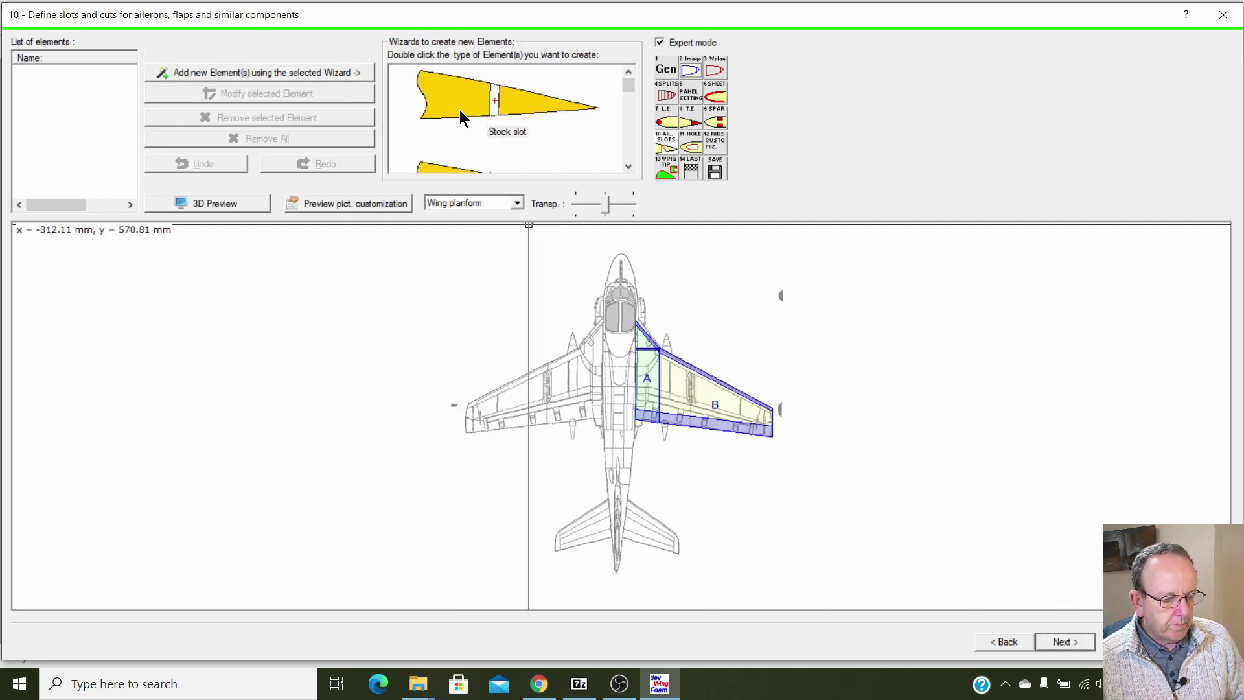
left_click(224, 72)
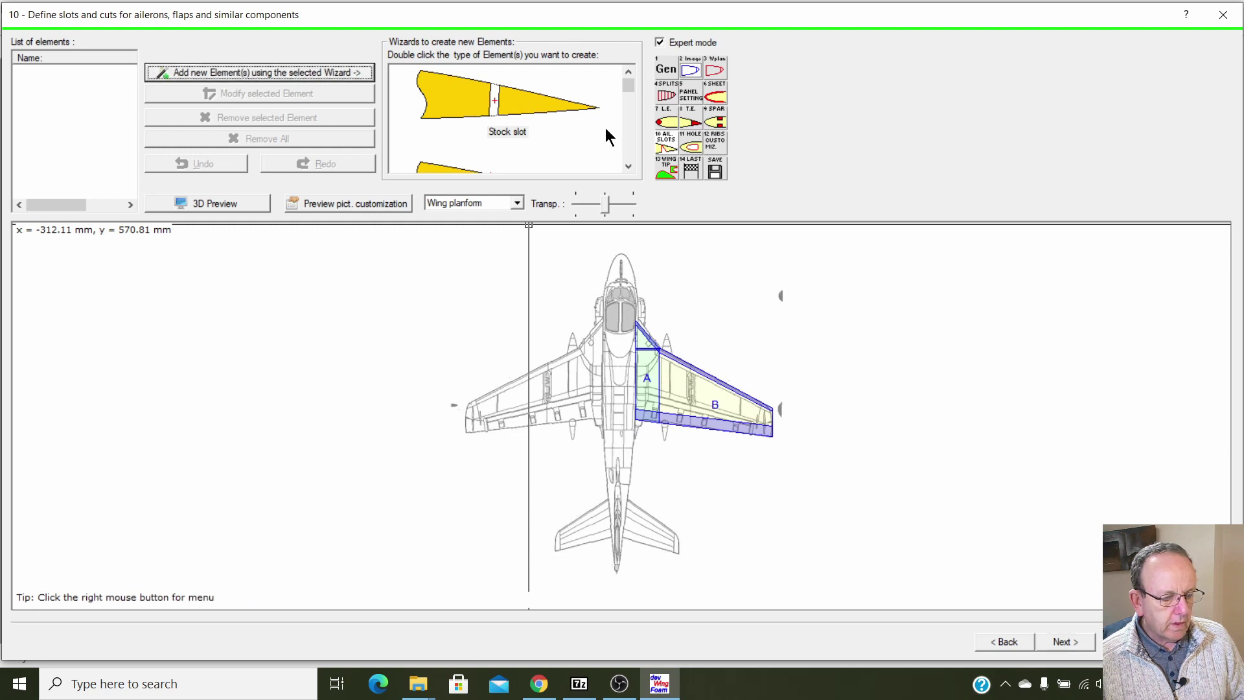
left_click(629, 167)
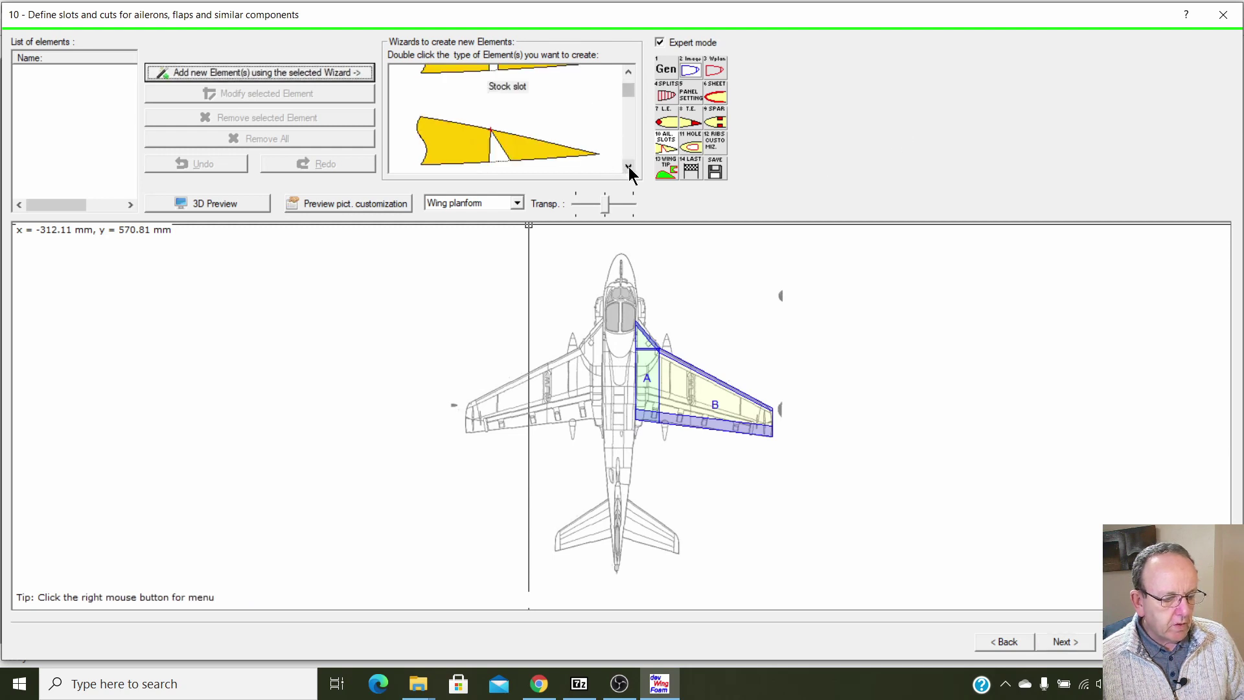
left_click(522, 152)
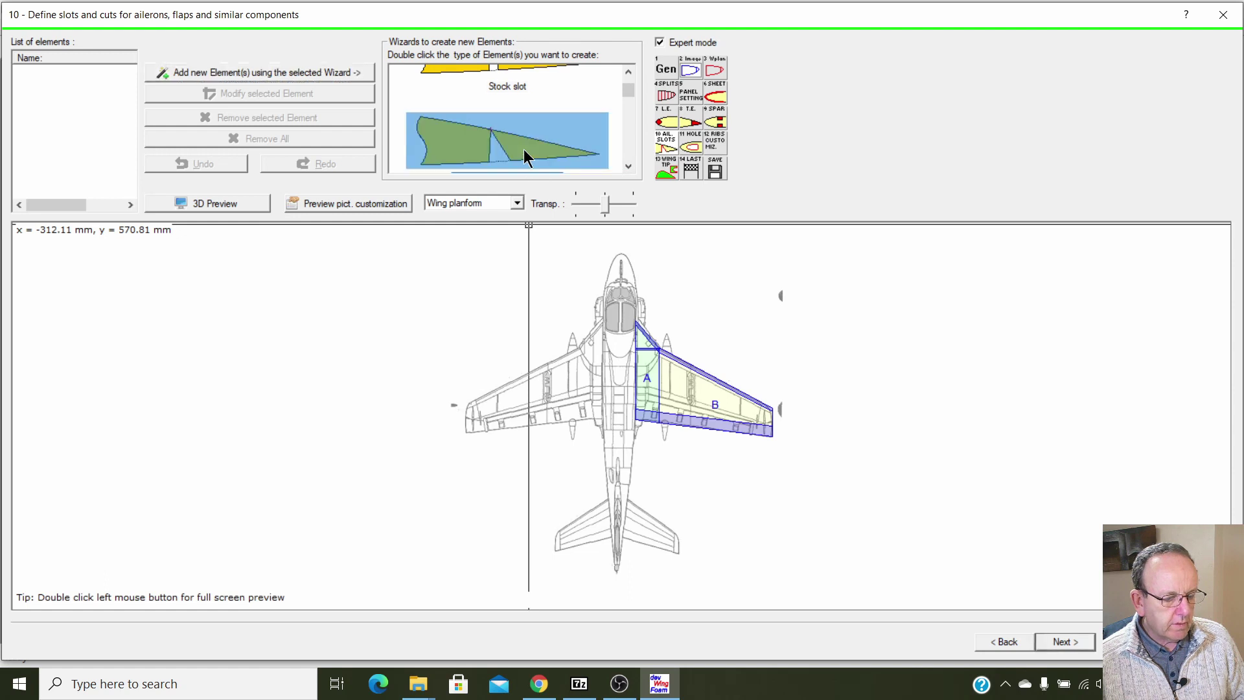
left_click(266, 71)
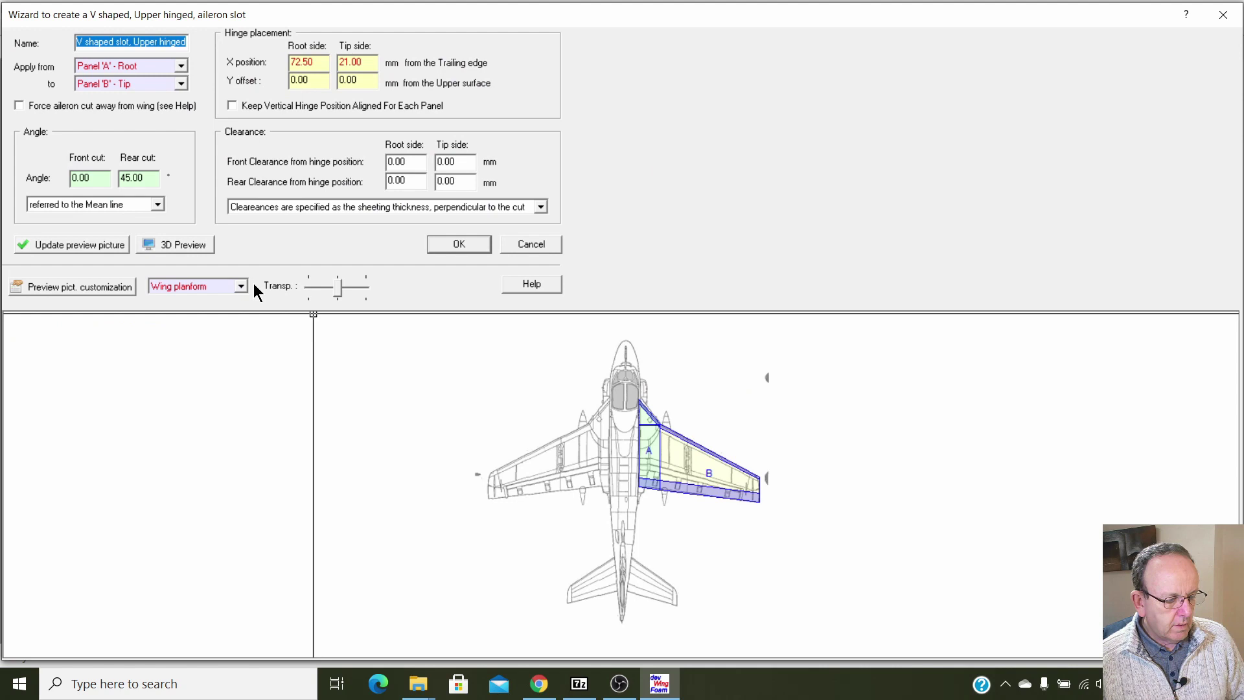
left_click(242, 287)
left_click(238, 298)
left_click(240, 289)
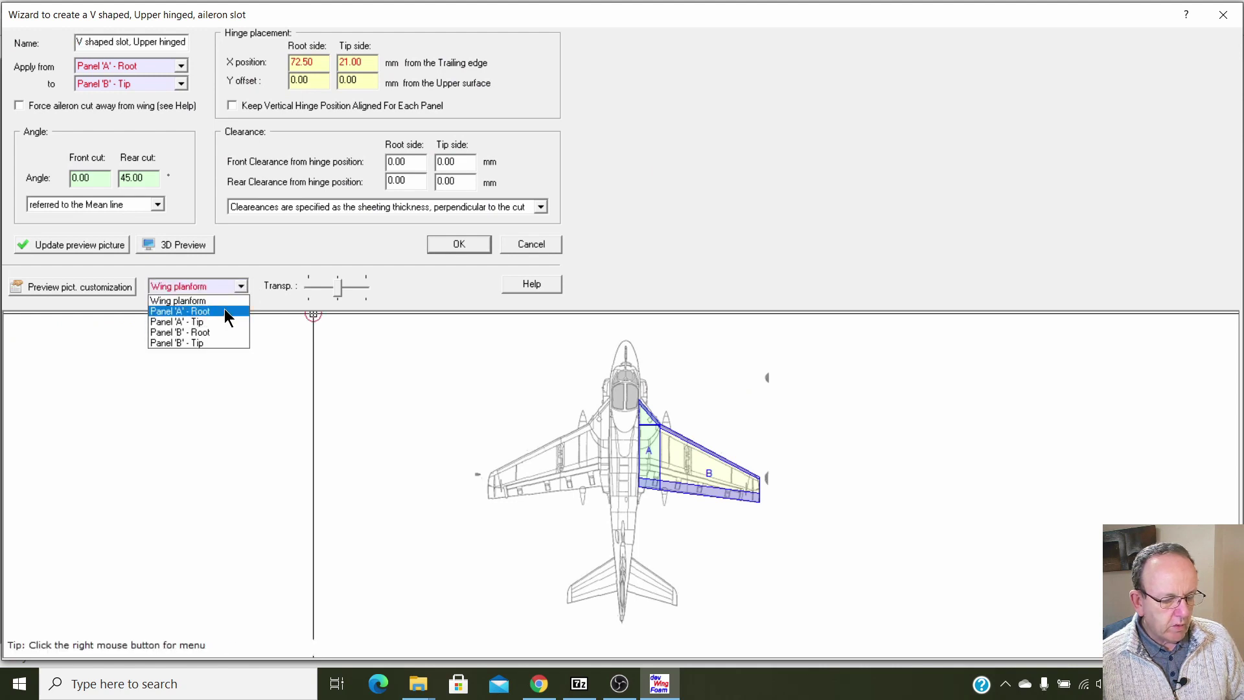
left_click(227, 311)
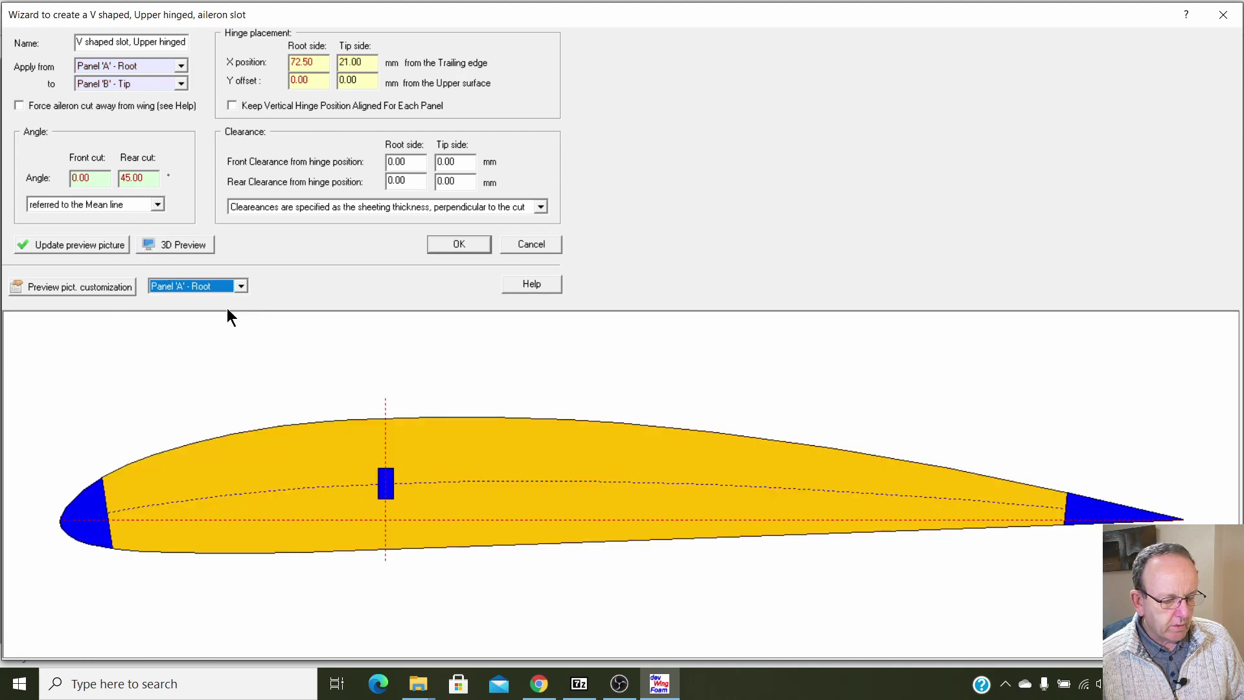
left_click(105, 253)
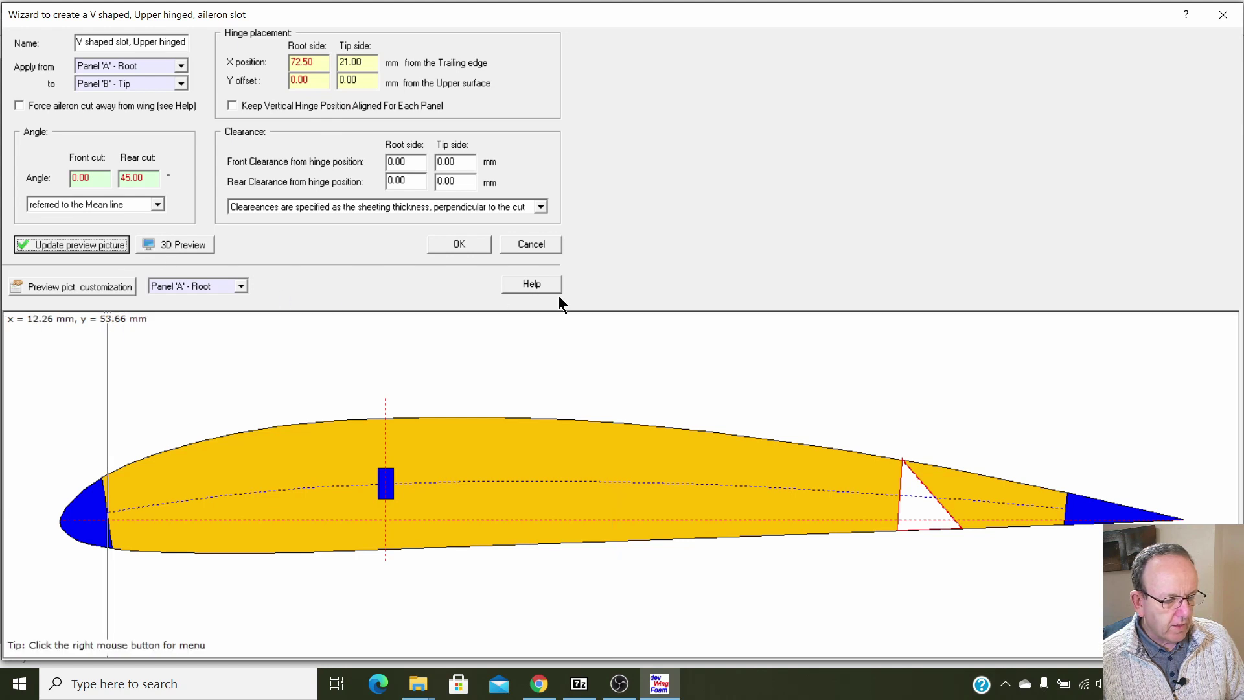
left_click(467, 243)
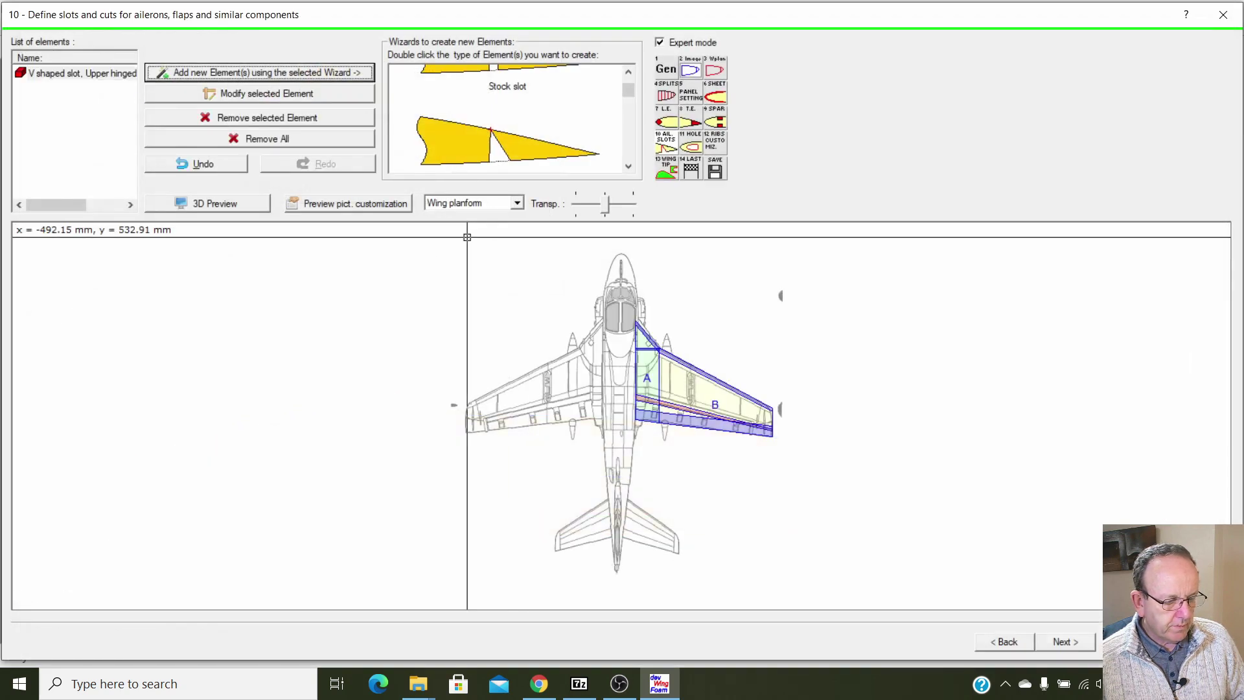
Create automatic lightening holes in all blocks with the default 5% percentual thickness, previewing the selected block's sides.
left_click(1067, 642)
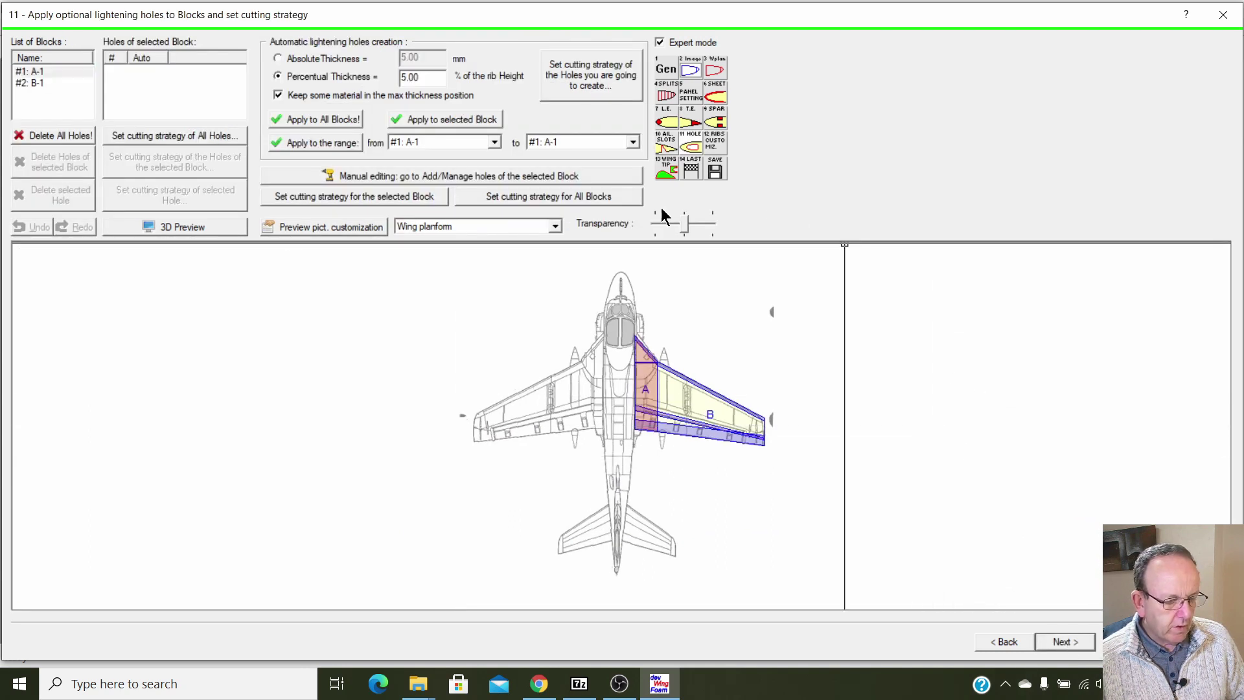
left_click(555, 226)
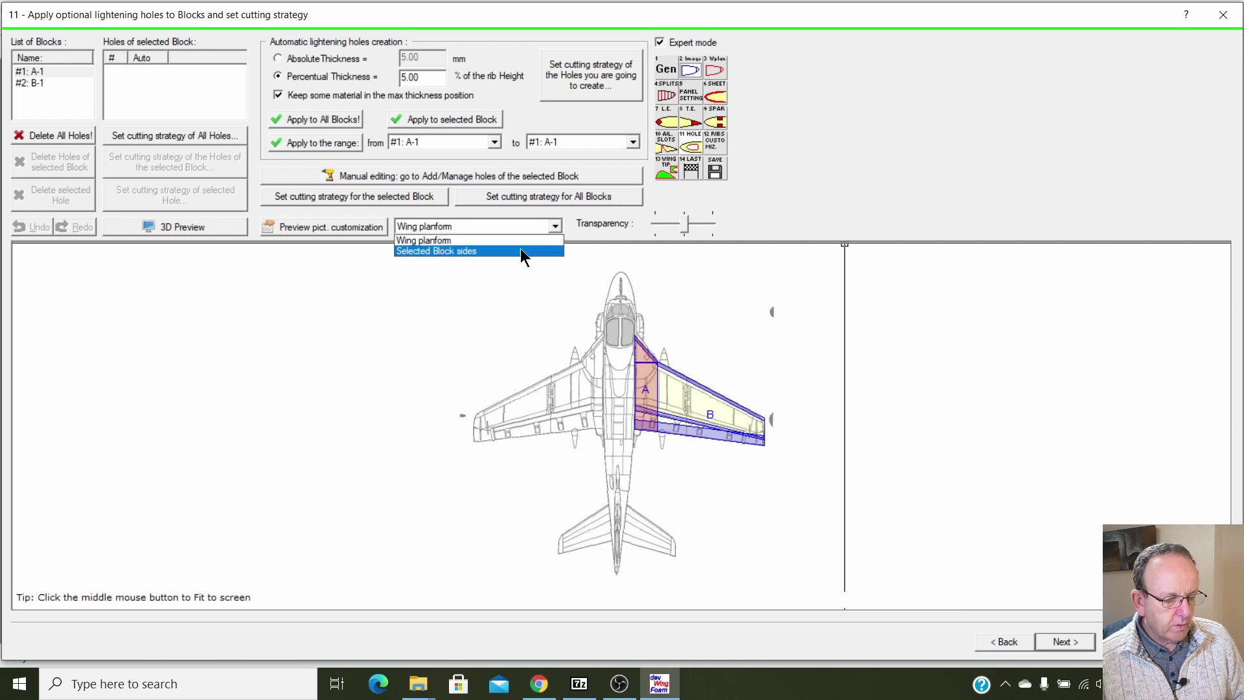
left_click(516, 251)
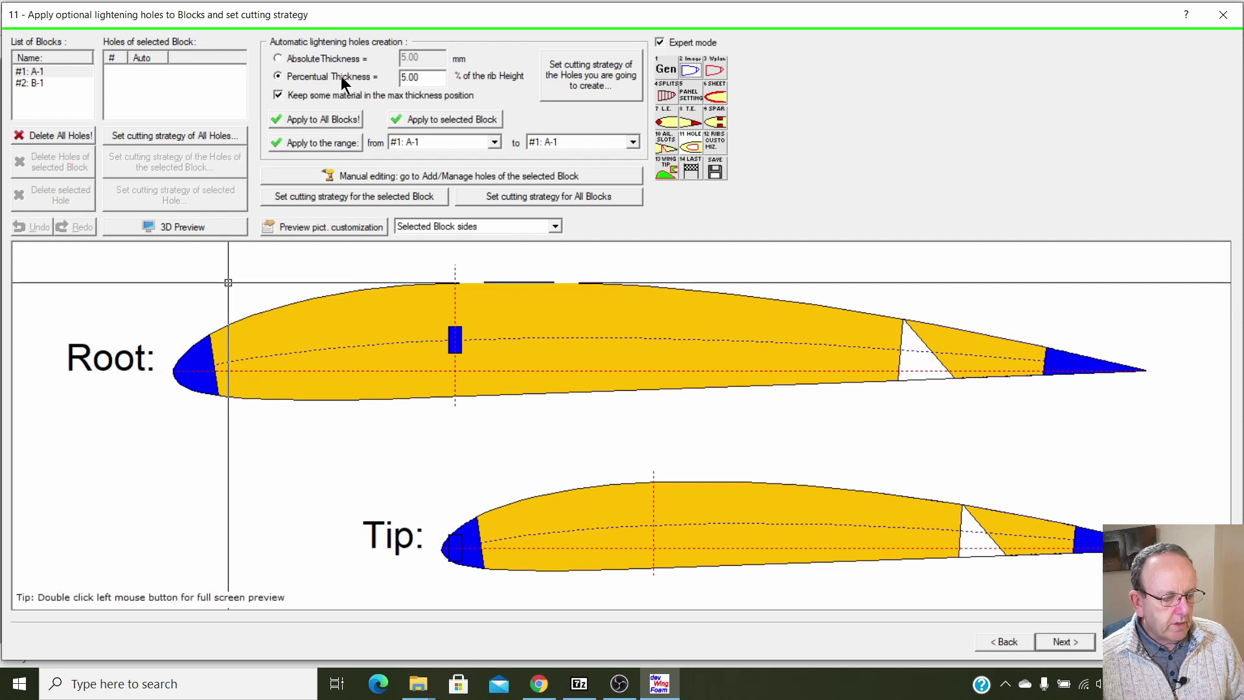
left_click(320, 118)
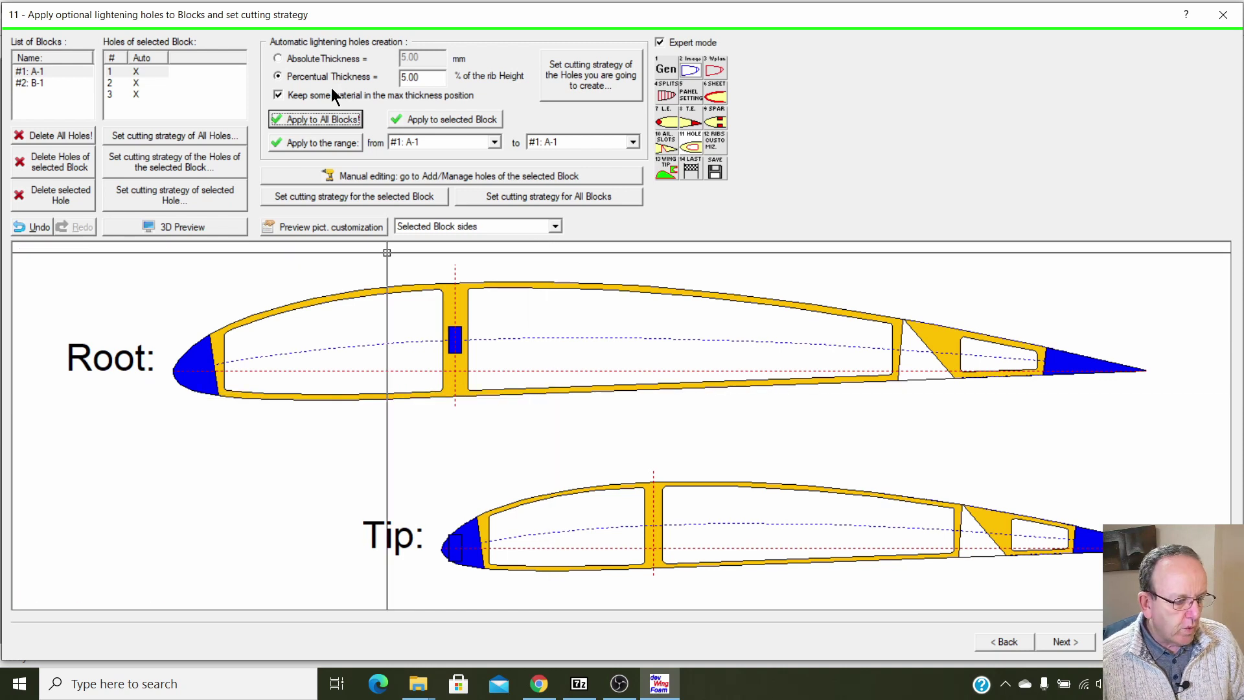
Set the lightening holes' percentual thickness to 10% of the rib height and reapply the holes to all blocks.
double_click(408, 77)
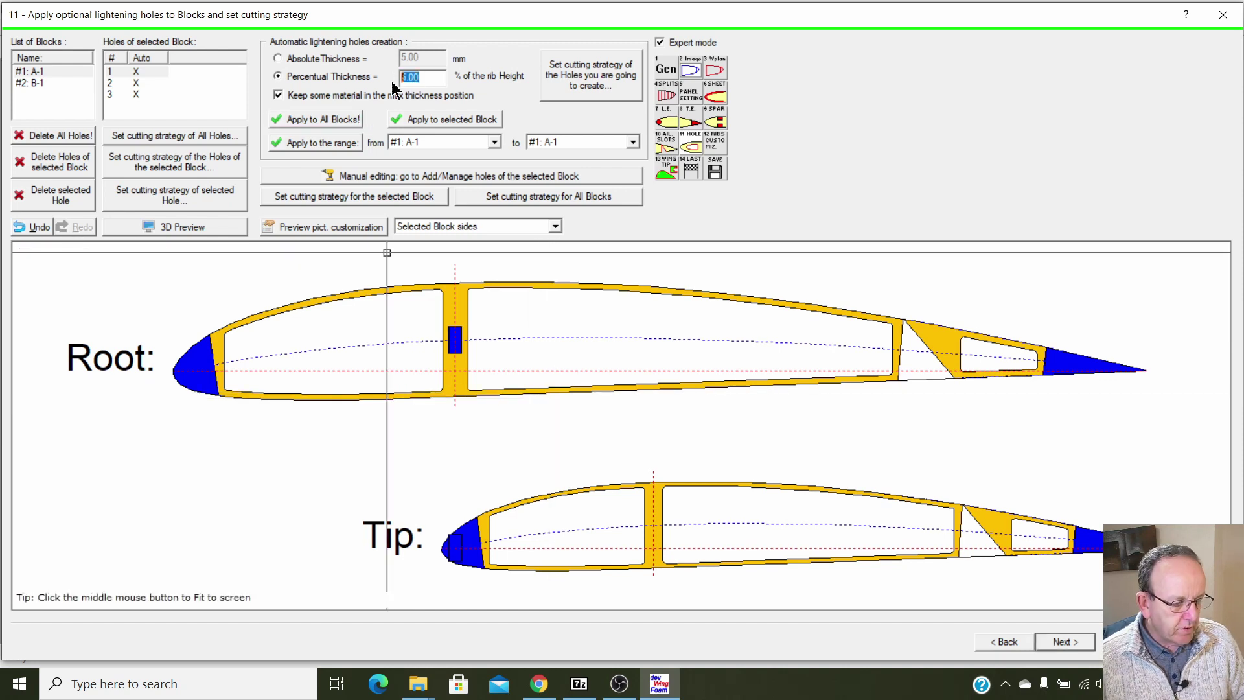
type("10")
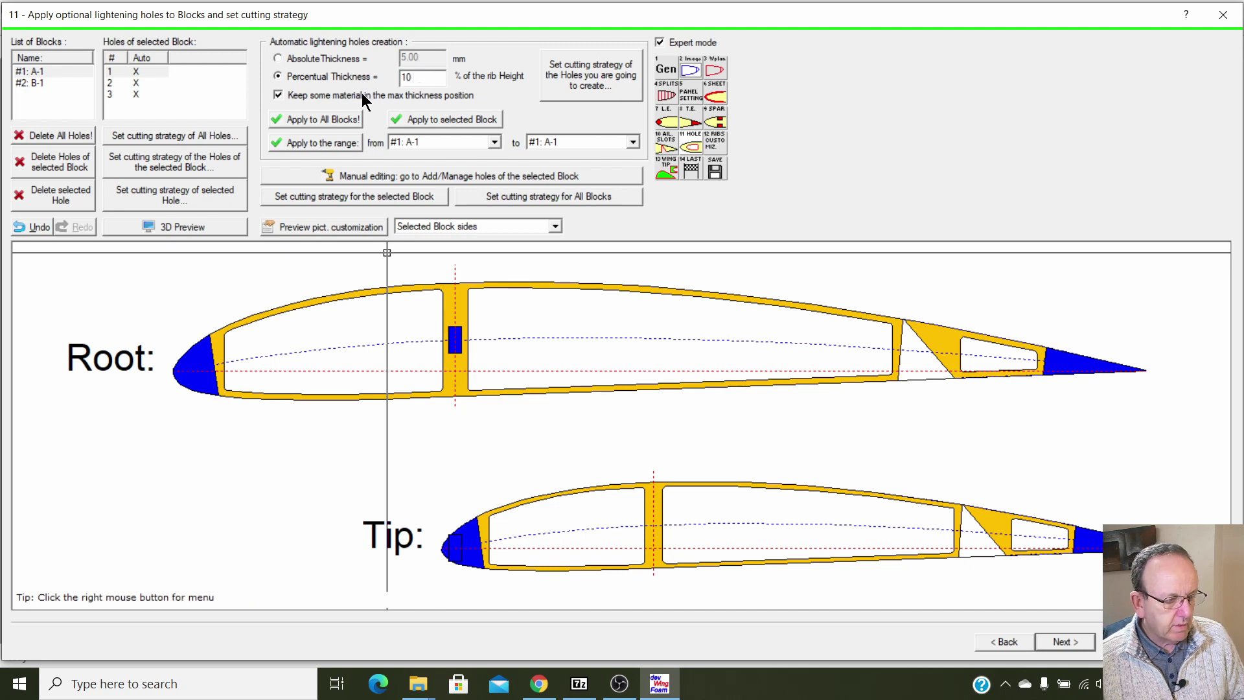
left_click(329, 120)
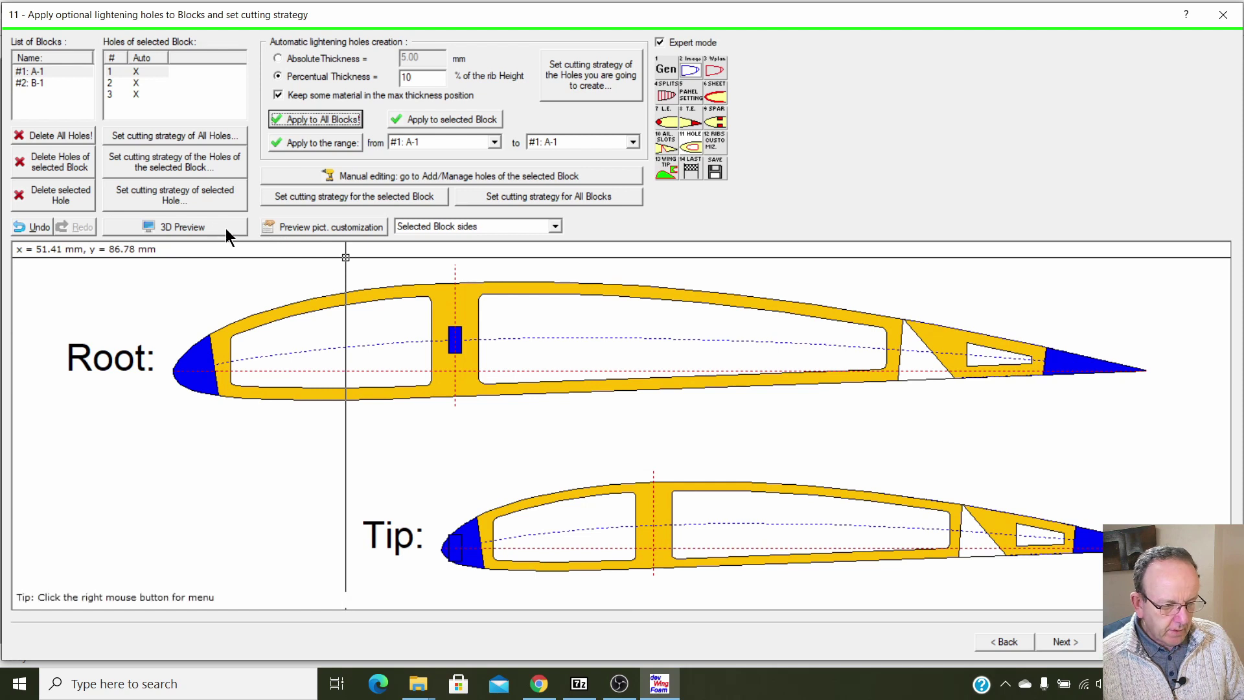
Keep the default wooden rib and nose checking template settings and advance to the wizard's last page.
left_click(1054, 641)
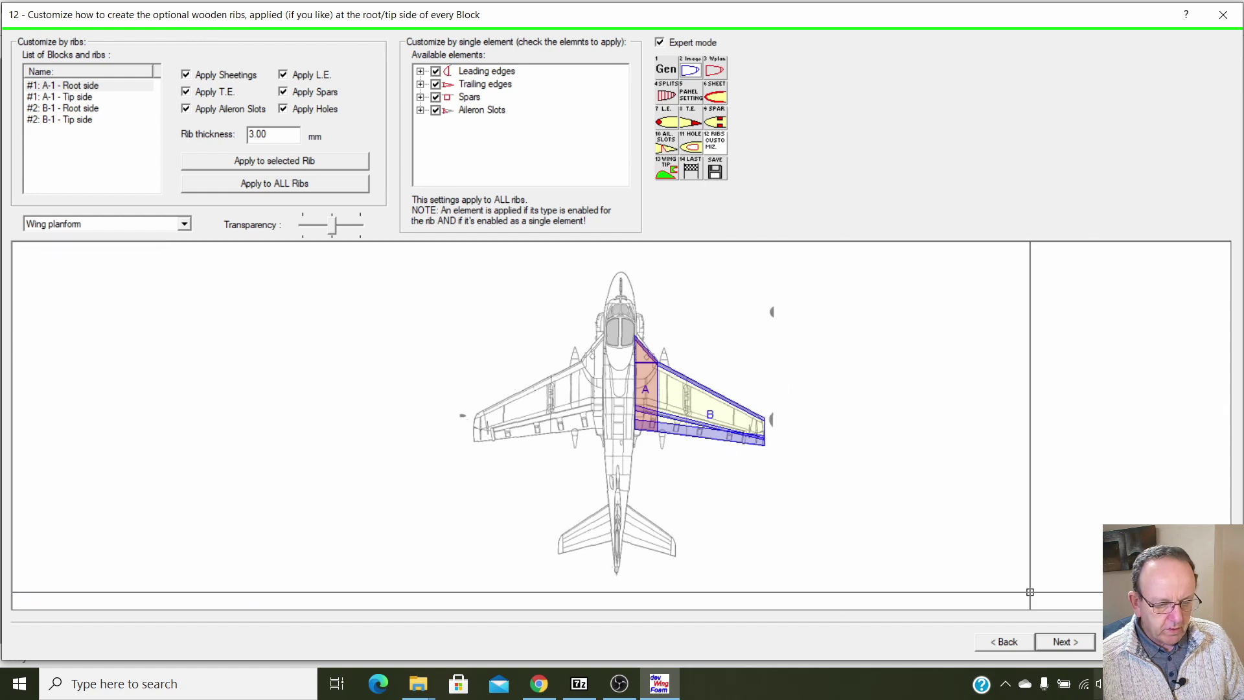
left_click(1065, 642)
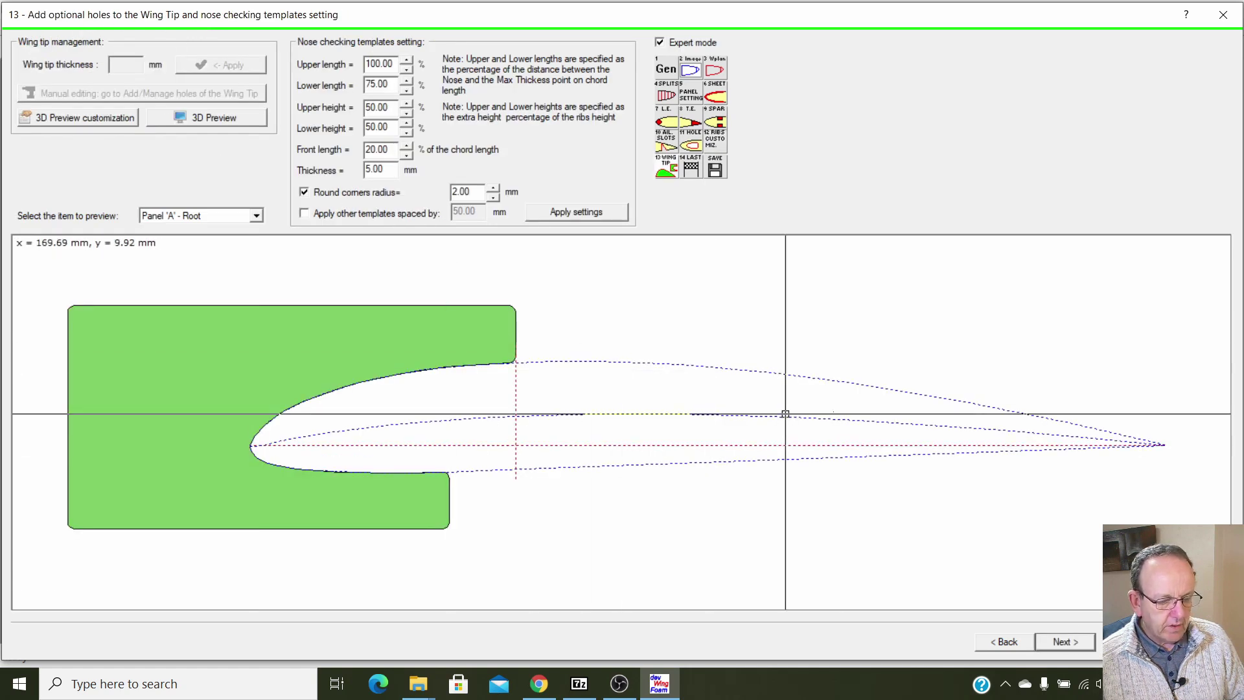
left_click(1055, 640)
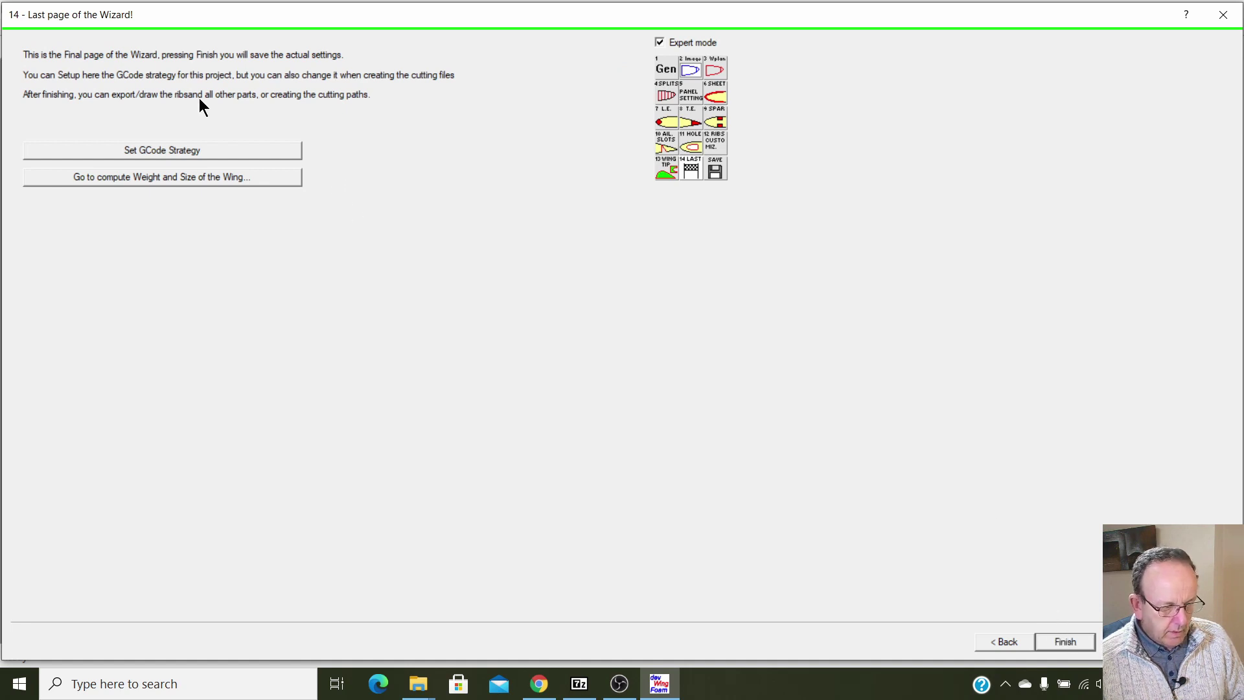
Accept the default GCode creation strategy and finish the wizard, saving the wing project.
left_click(193, 151)
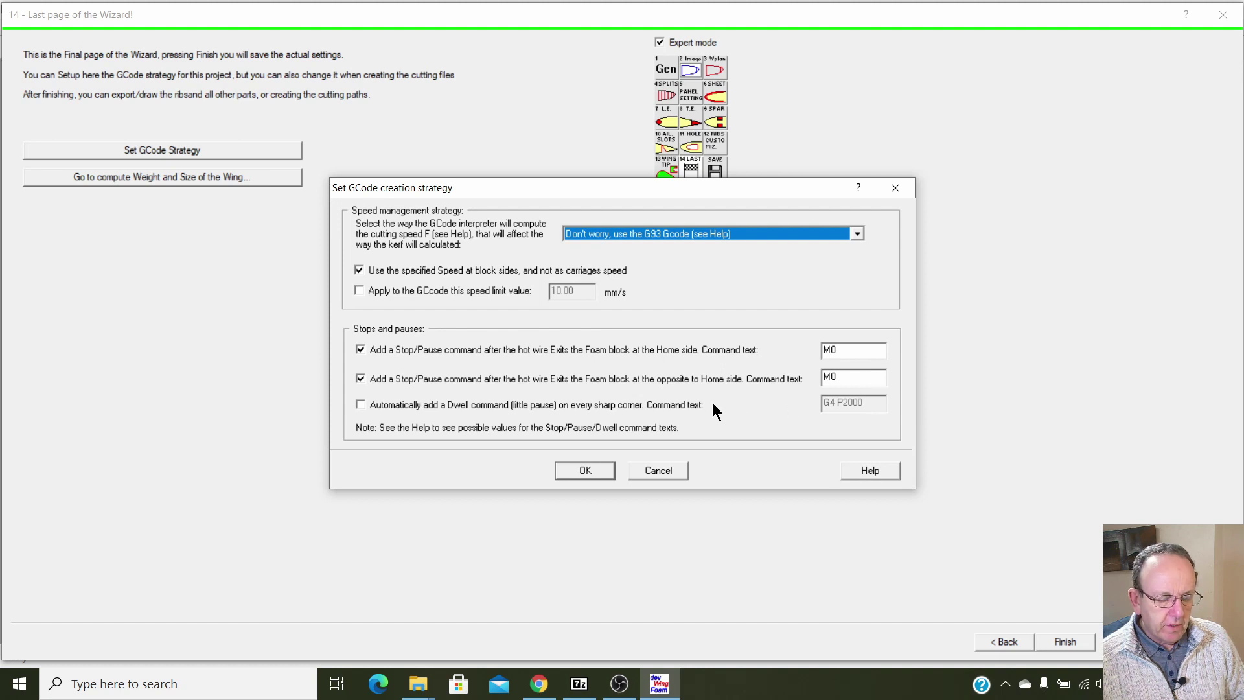
left_click(585, 470)
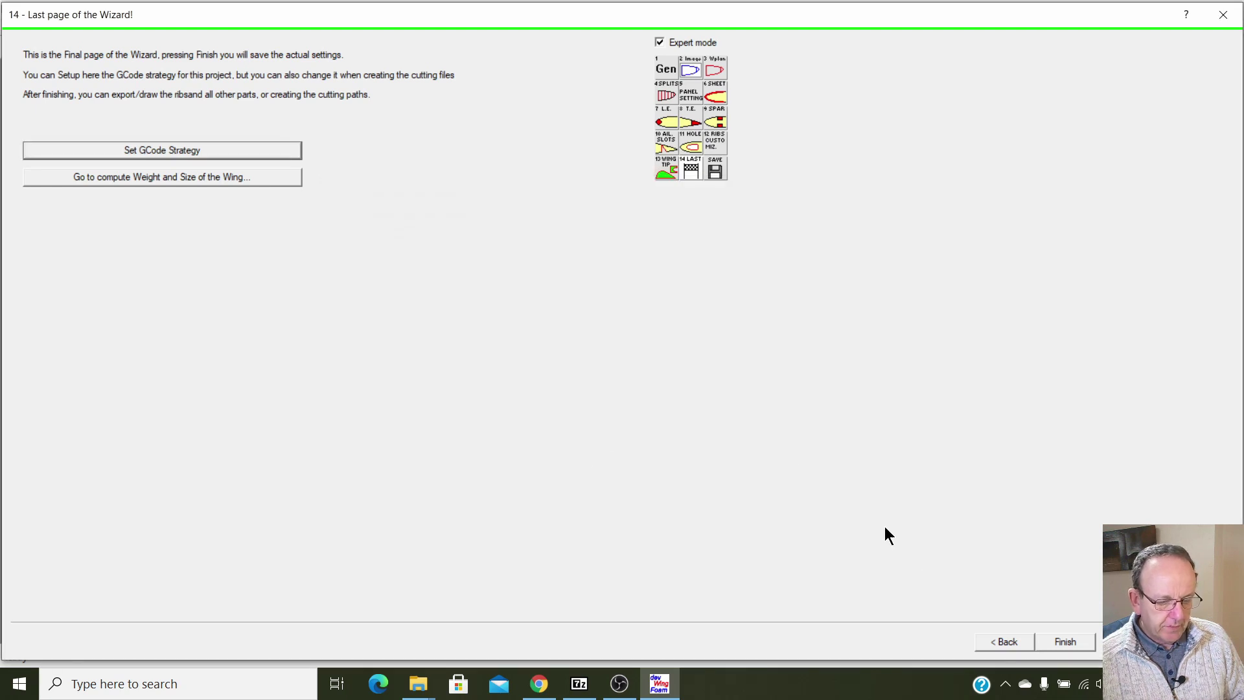
left_click(1067, 639)
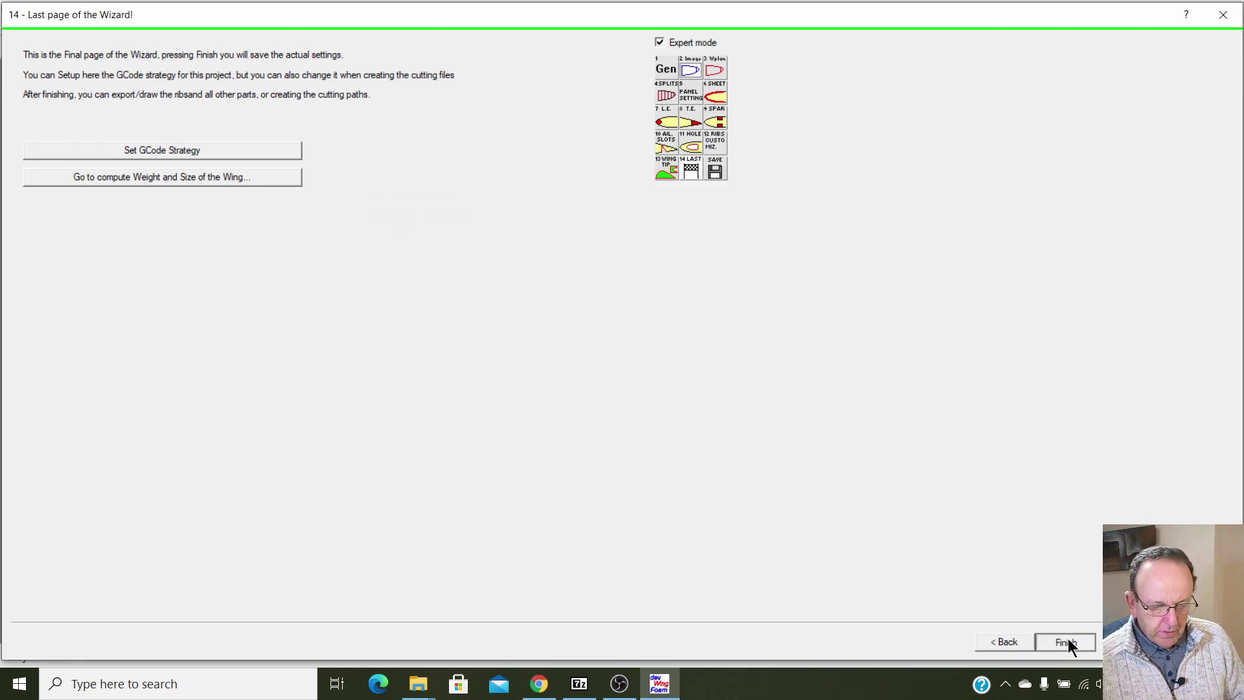
left_click(666, 375)
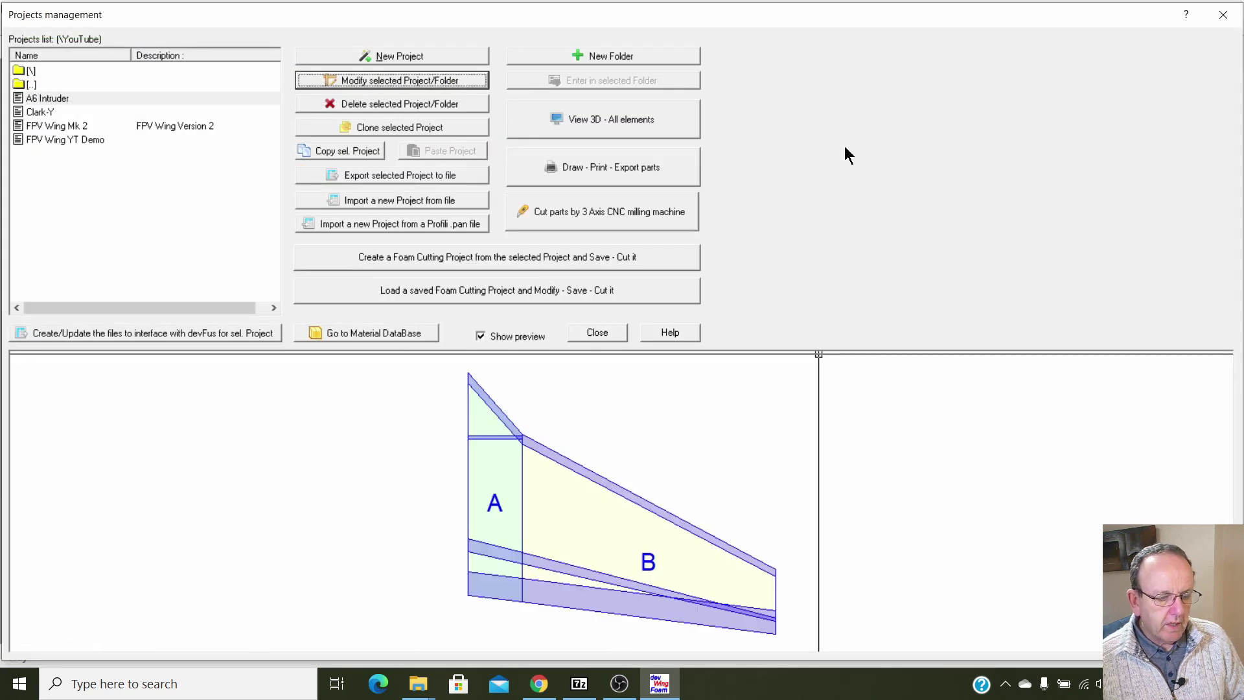
View all elements of the wing in 3D, hide the Planform raster plan and inspect the wing from several angles.
left_click(632, 114)
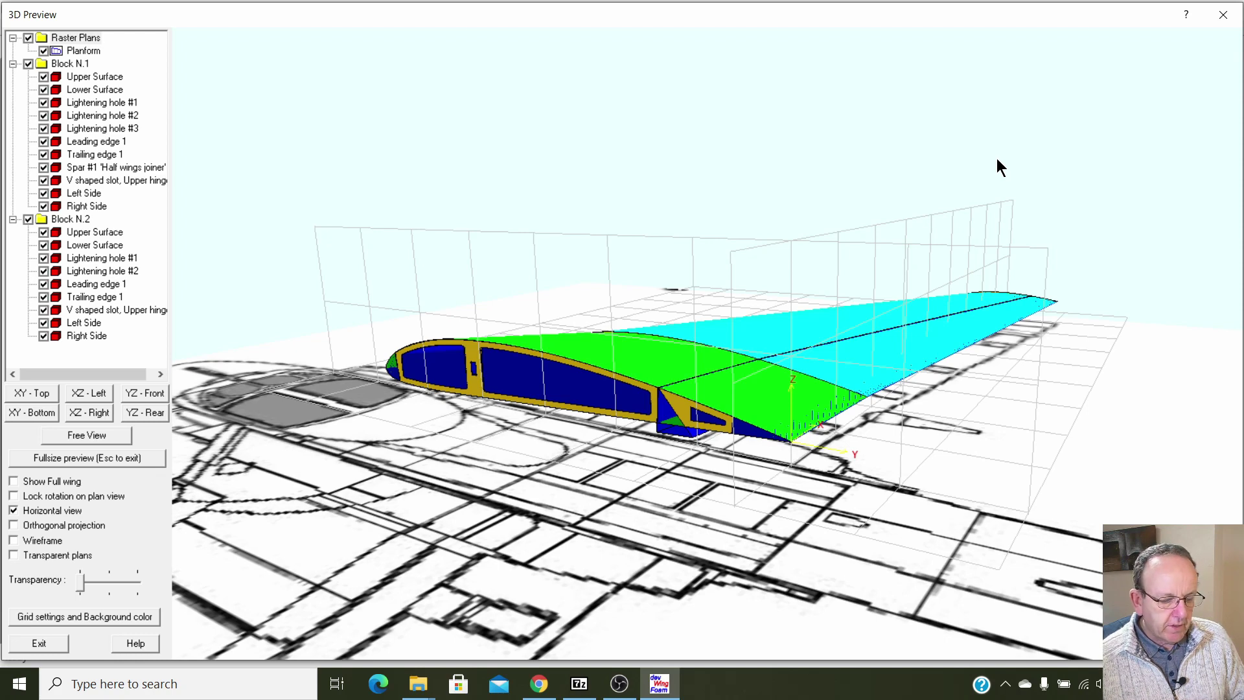
left_click_drag(361, 266, 519, 194)
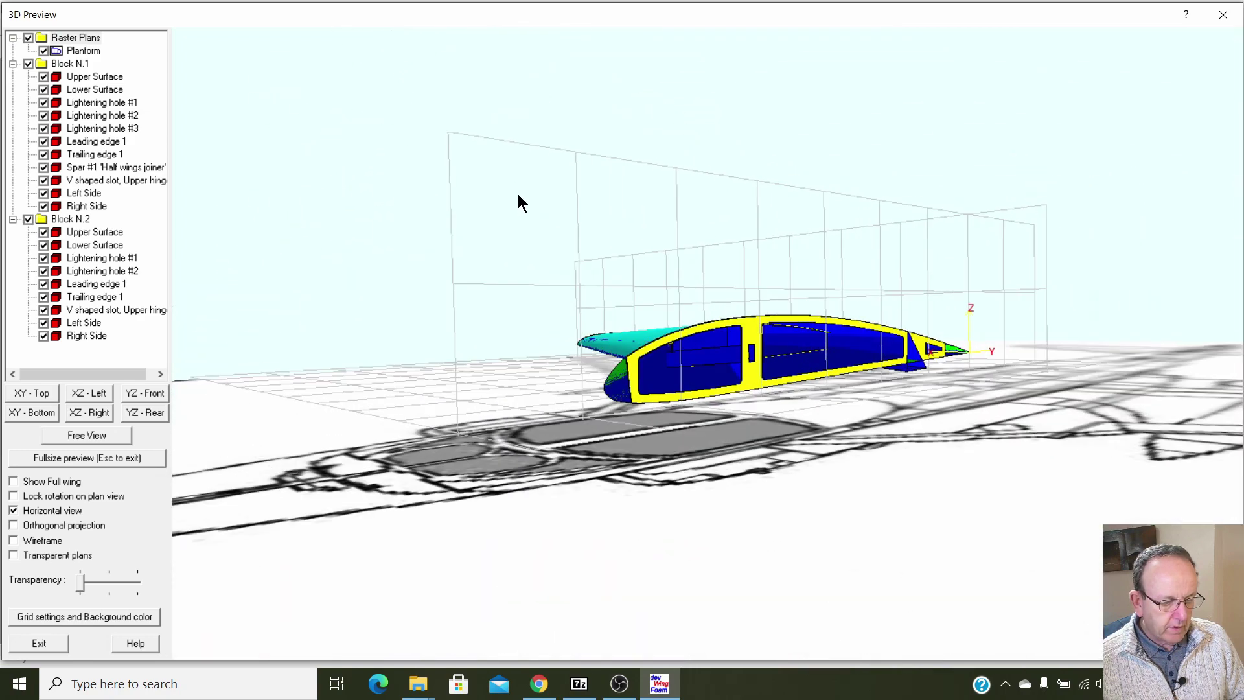
left_click(44, 52)
left_click_drag(425, 169, 608, 255)
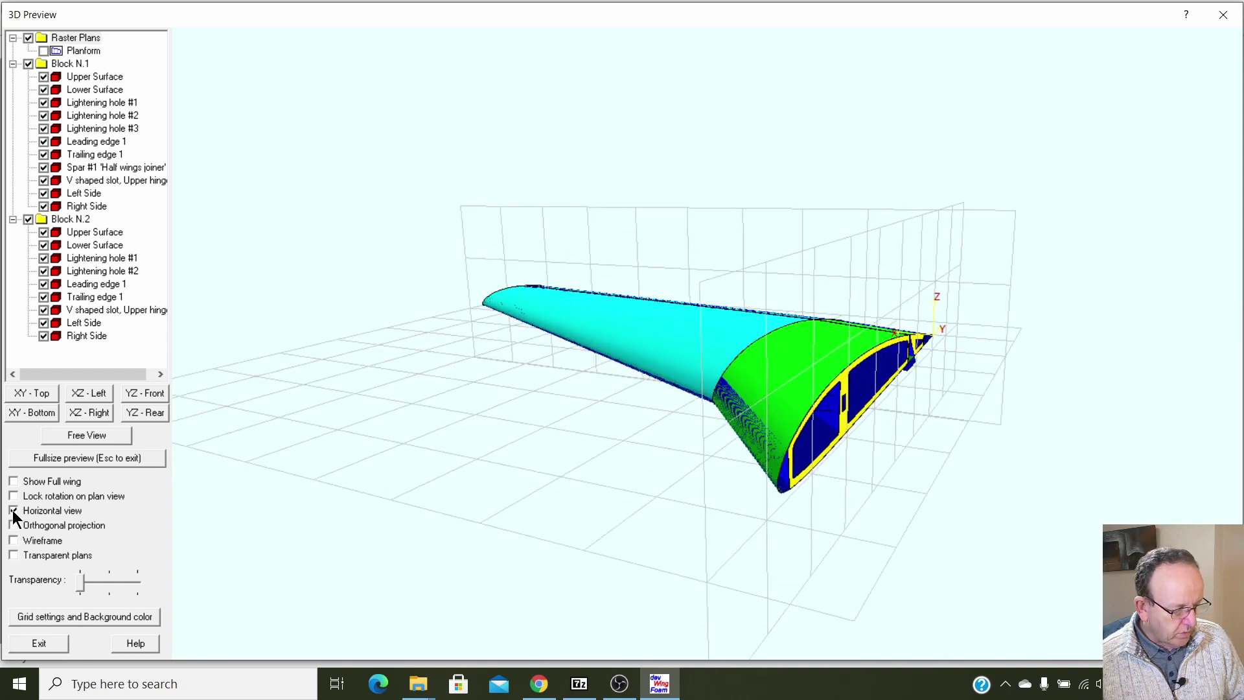
Show only the XY grid in the 3D preview by hiding the XZ and YZ grids, and check the wing.
left_click(56, 619)
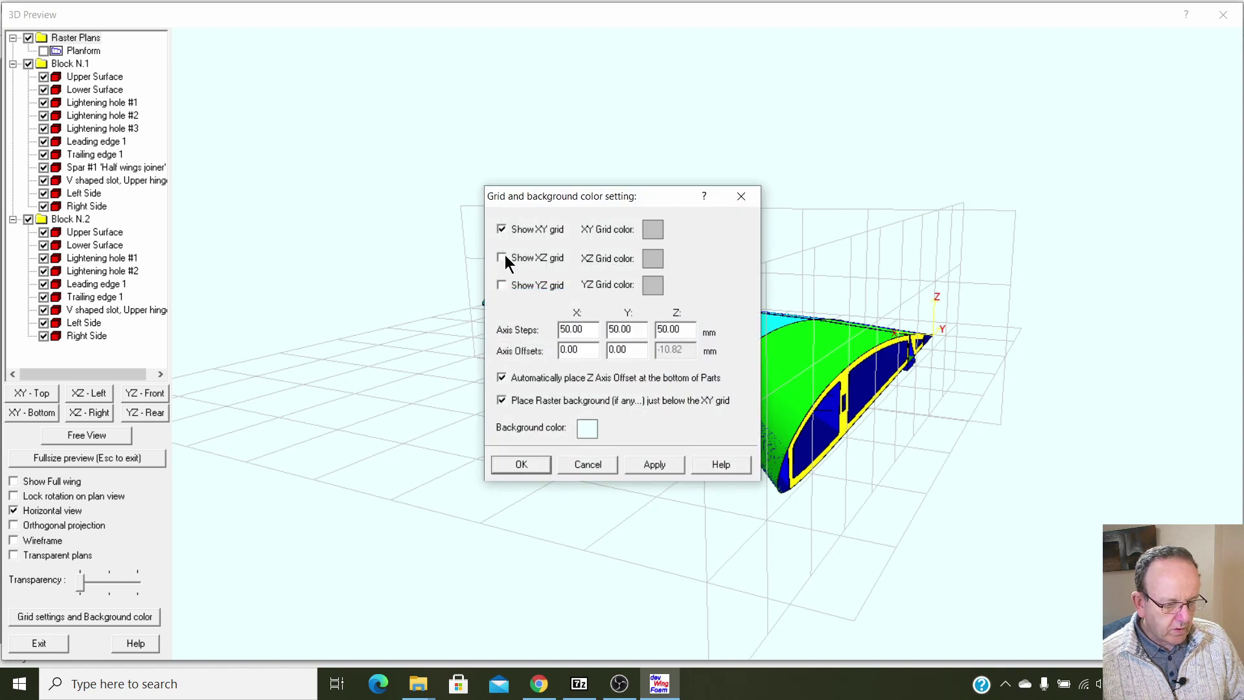
left_click(521, 465)
left_click_drag(465, 355, 157, 166)
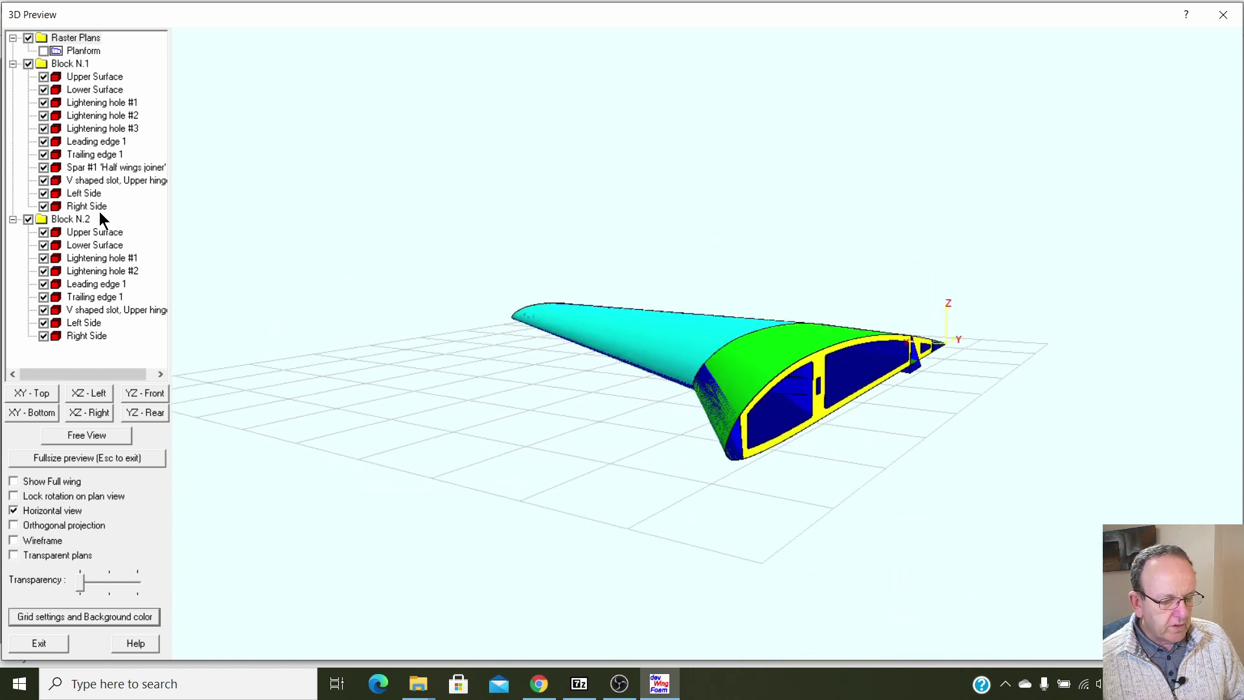
Hide the upper surfaces of Block N.1 and Block N.2 and inspect the wing's interior from several angles.
left_click(44, 77)
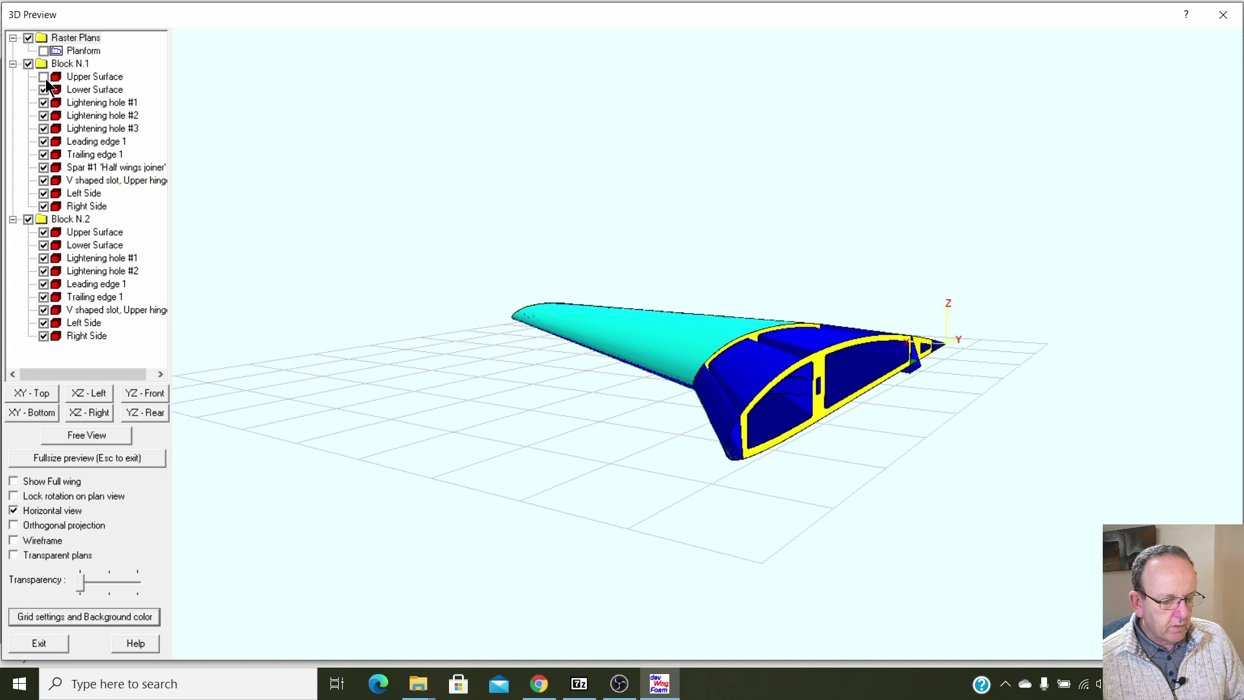
left_click_drag(243, 112, 487, 280)
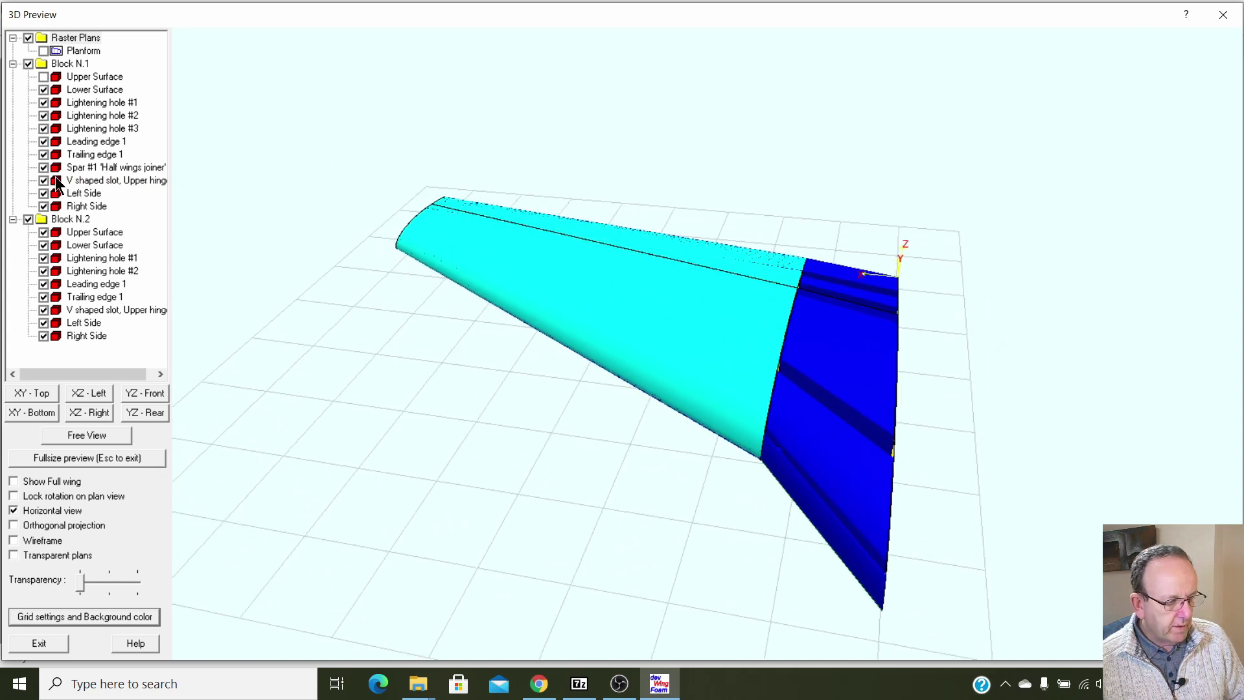
left_click(43, 232)
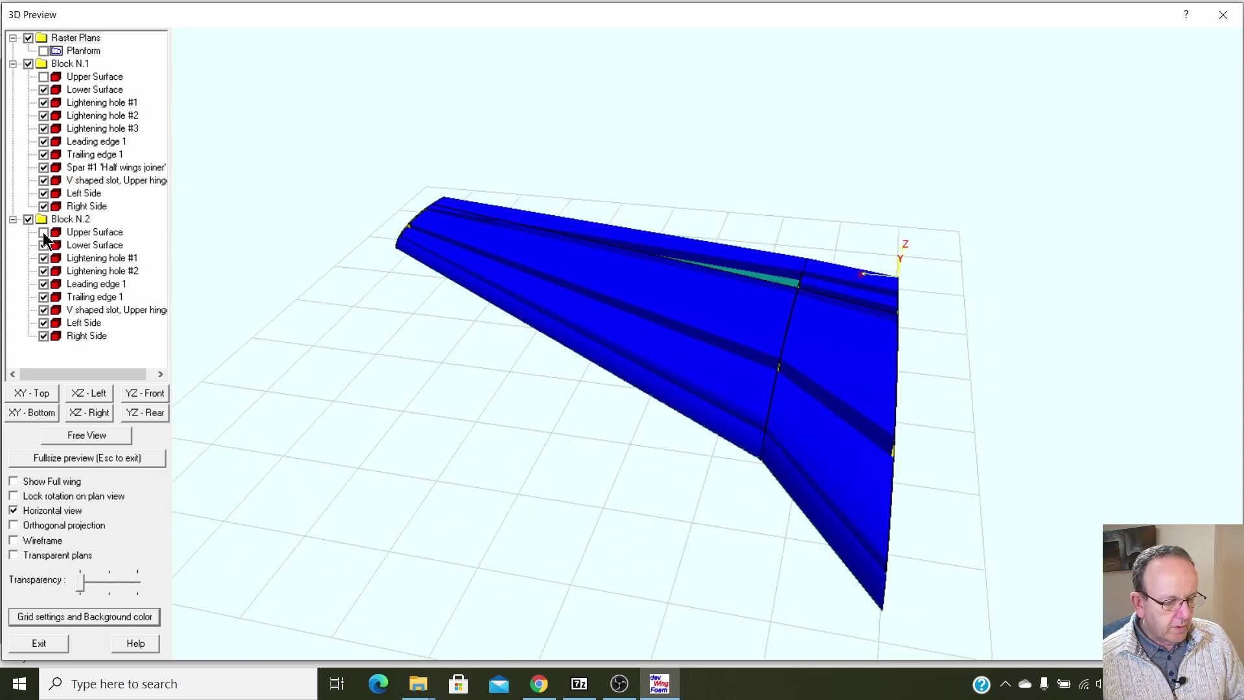
left_click_drag(314, 292, 635, 208)
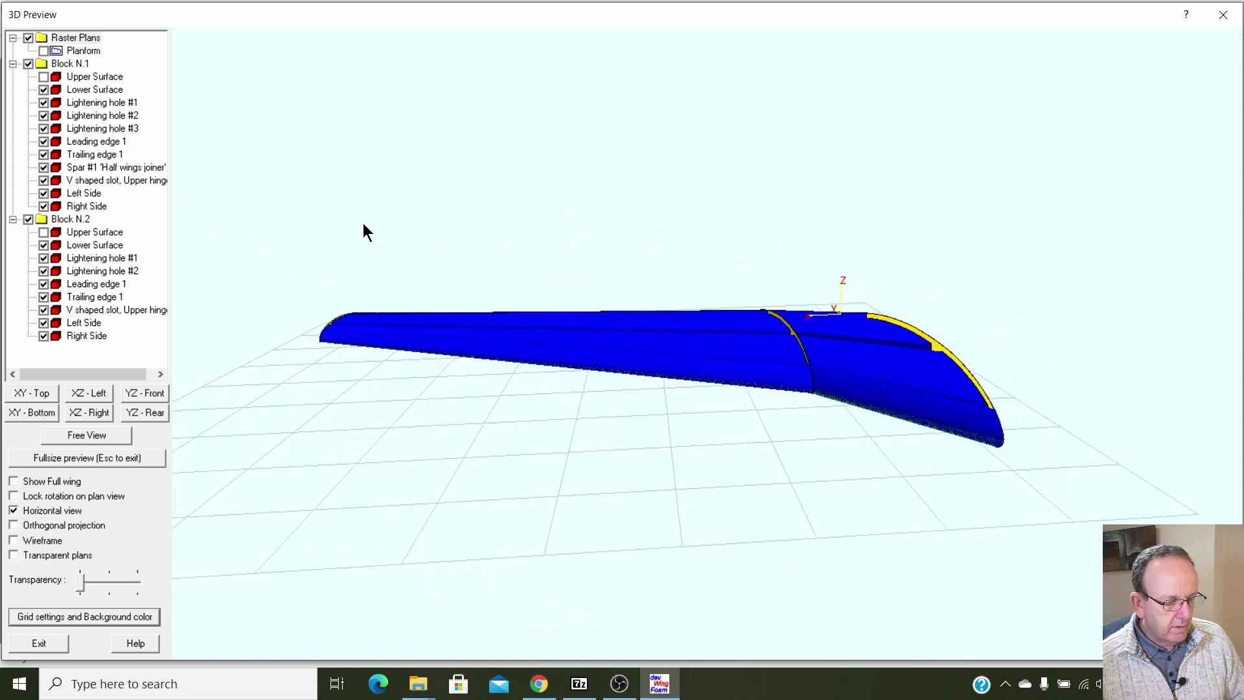
Hide the lower surfaces of both blocks and view the rib structure from the root end.
left_click(43, 244)
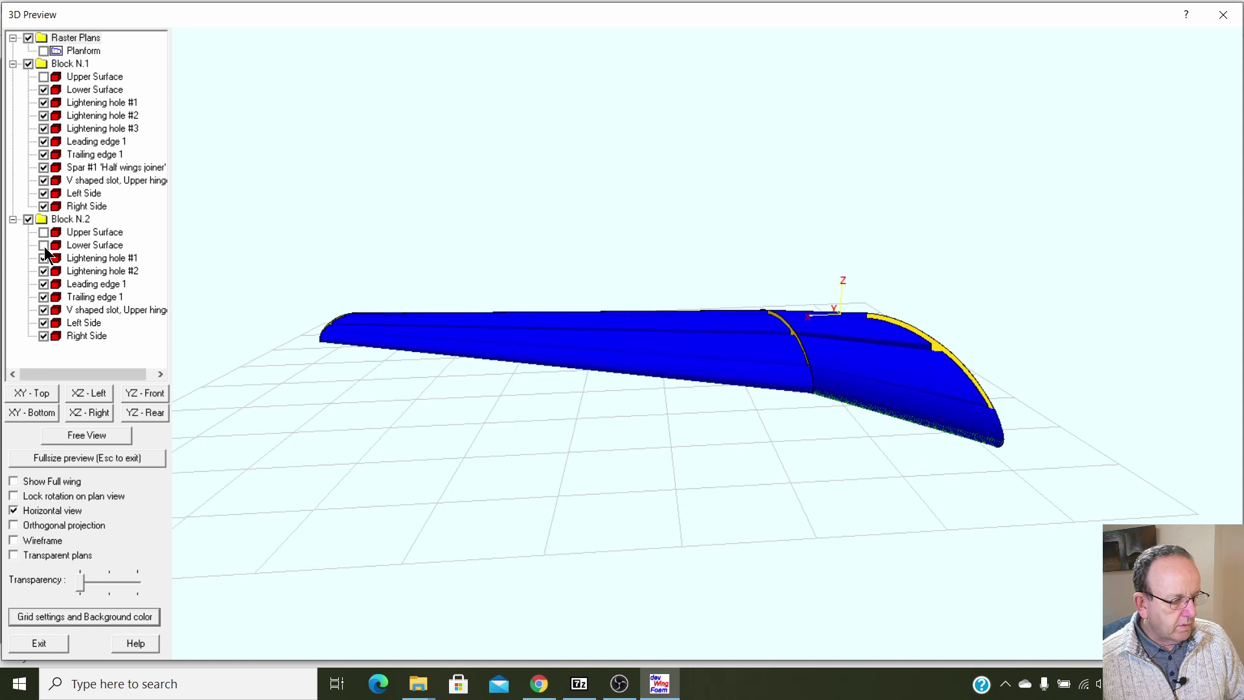
left_click(43, 90)
left_click_drag(651, 516, 254, 293)
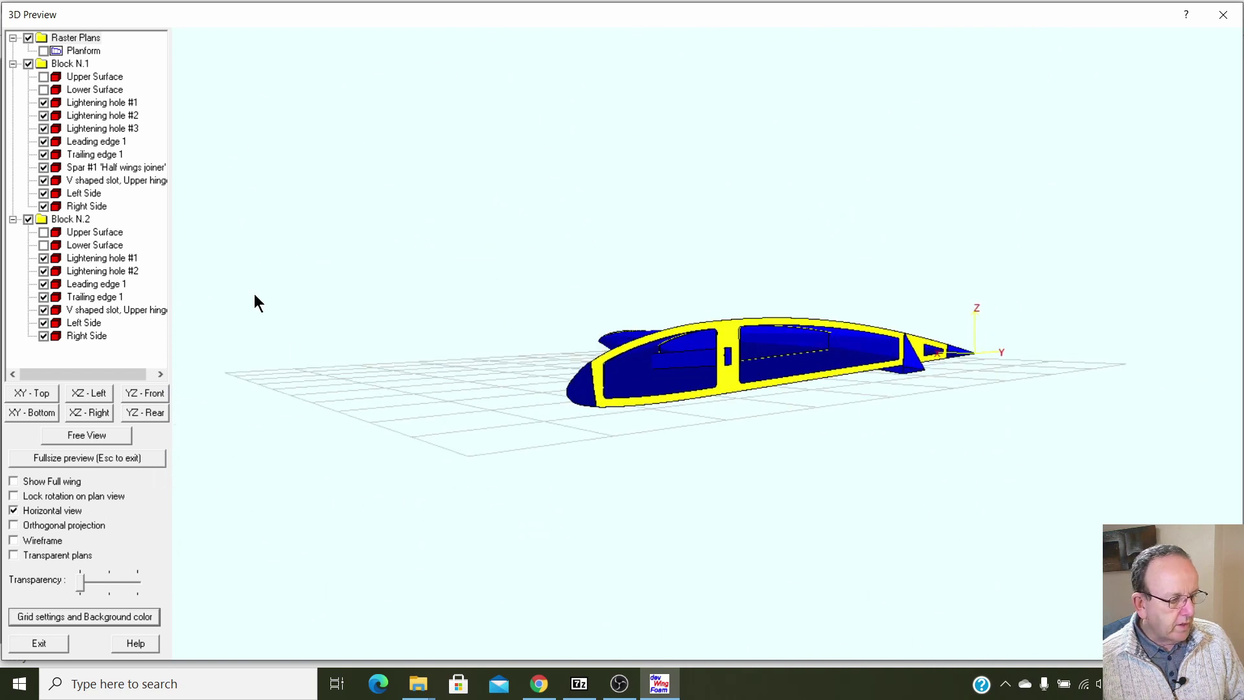
Highlight Block N.1's lightening hole #1, hide its hole #3 and half wings joiner spar, inspect the structure, and leave the 3D preview.
left_click(58, 107)
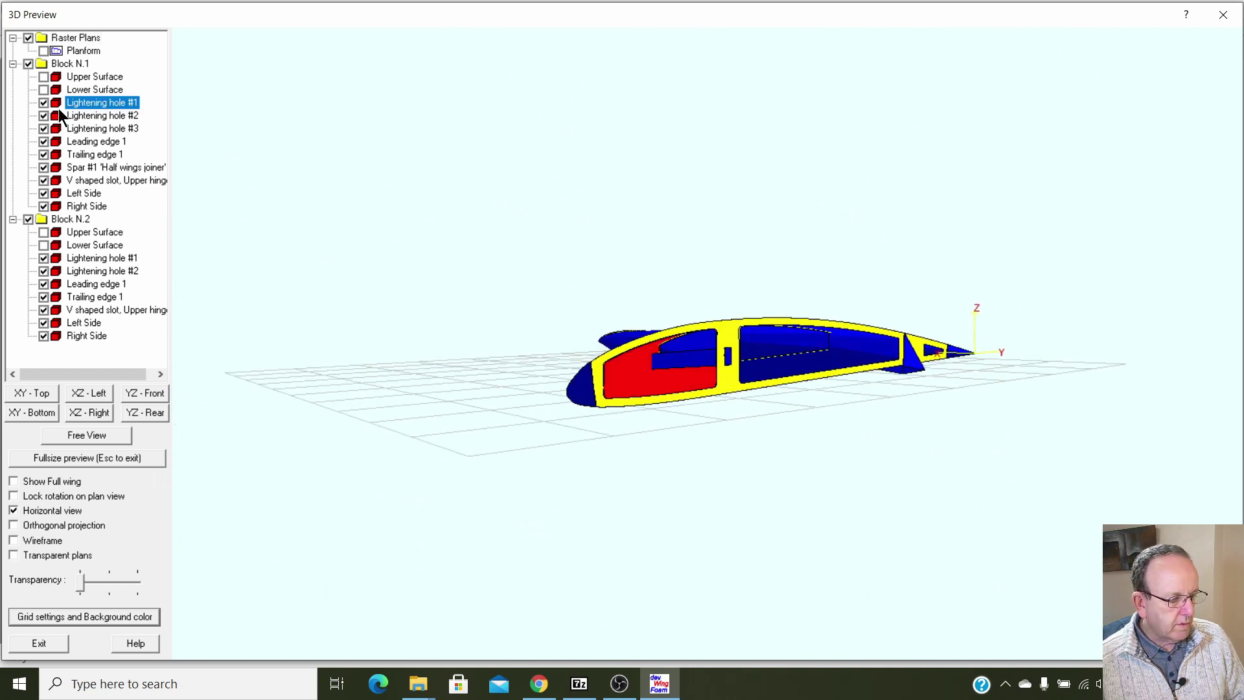
left_click(44, 129)
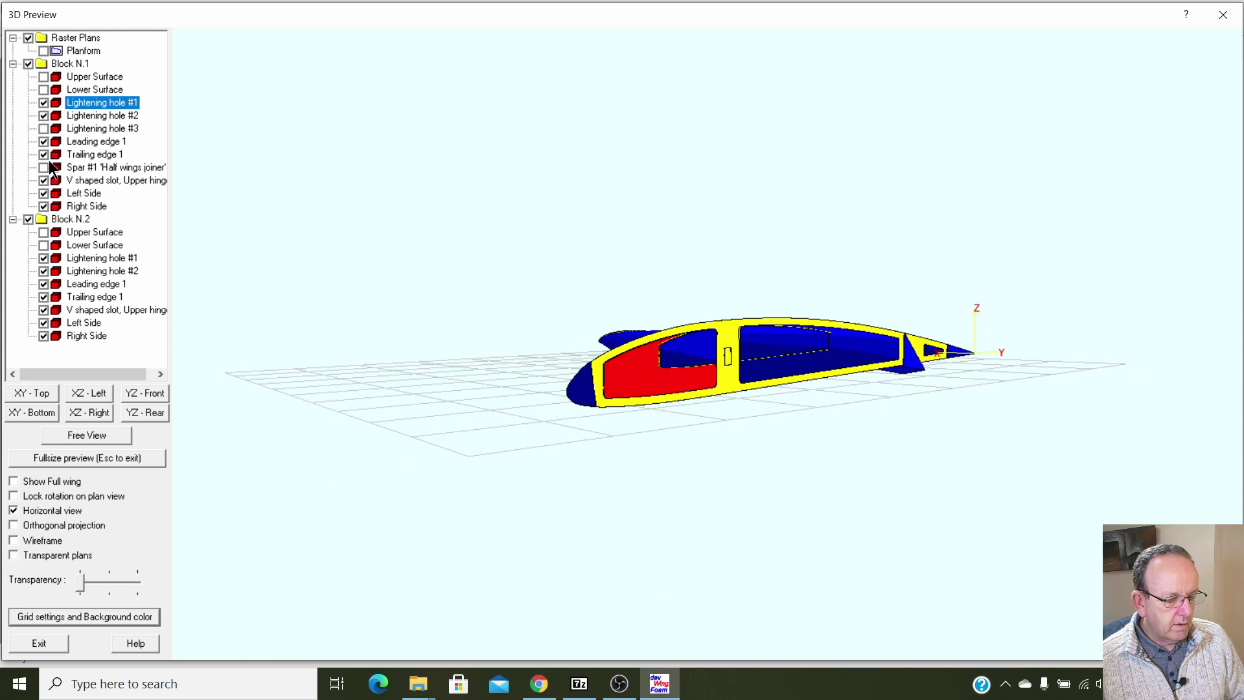
left_click(44, 167)
left_click_drag(430, 255, 501, 379)
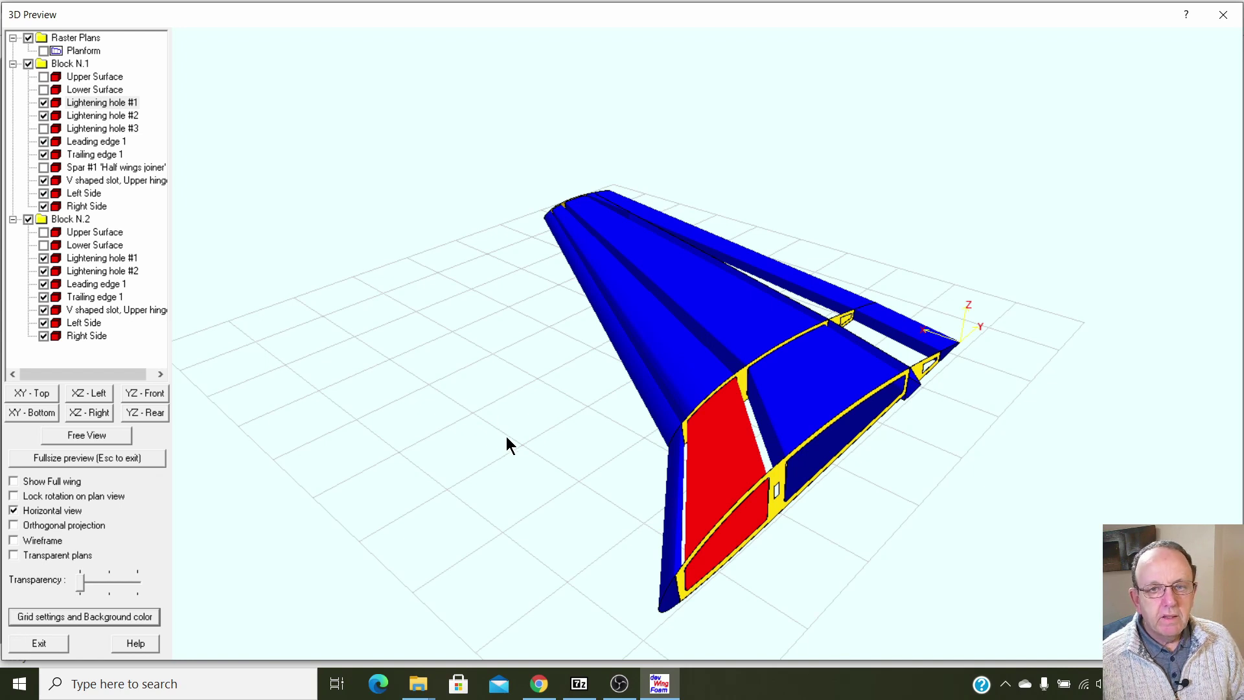
left_click_drag(507, 437, 543, 452)
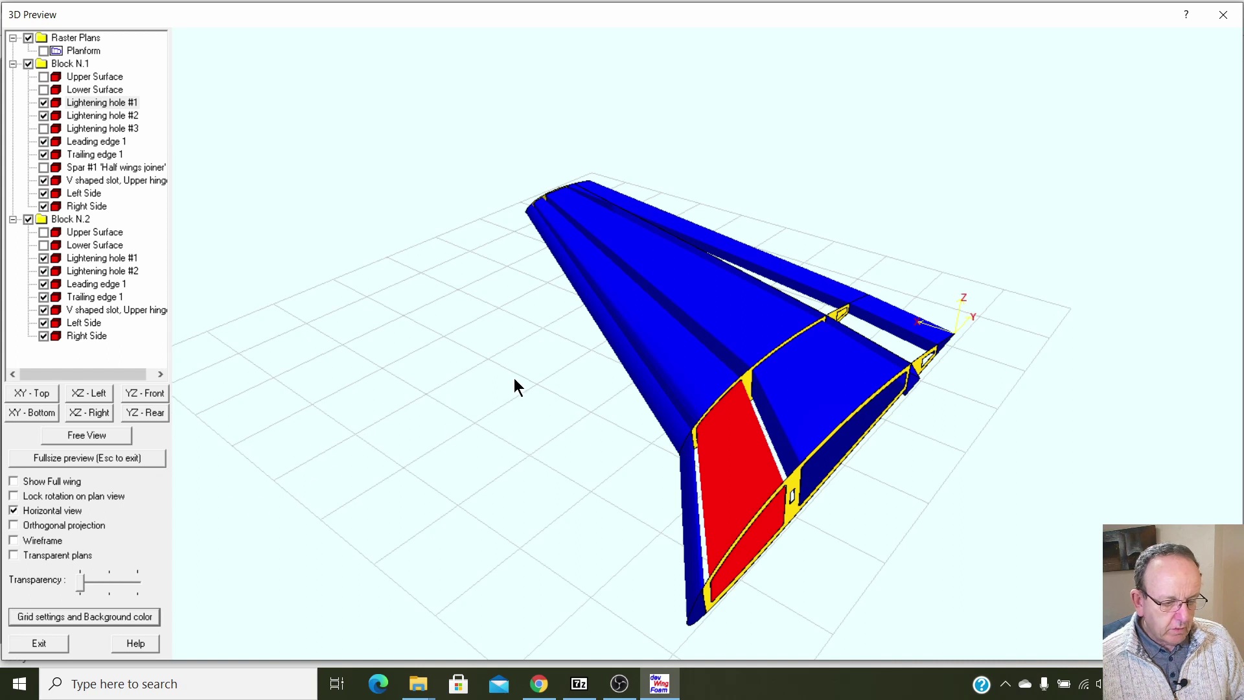
left_click(50, 644)
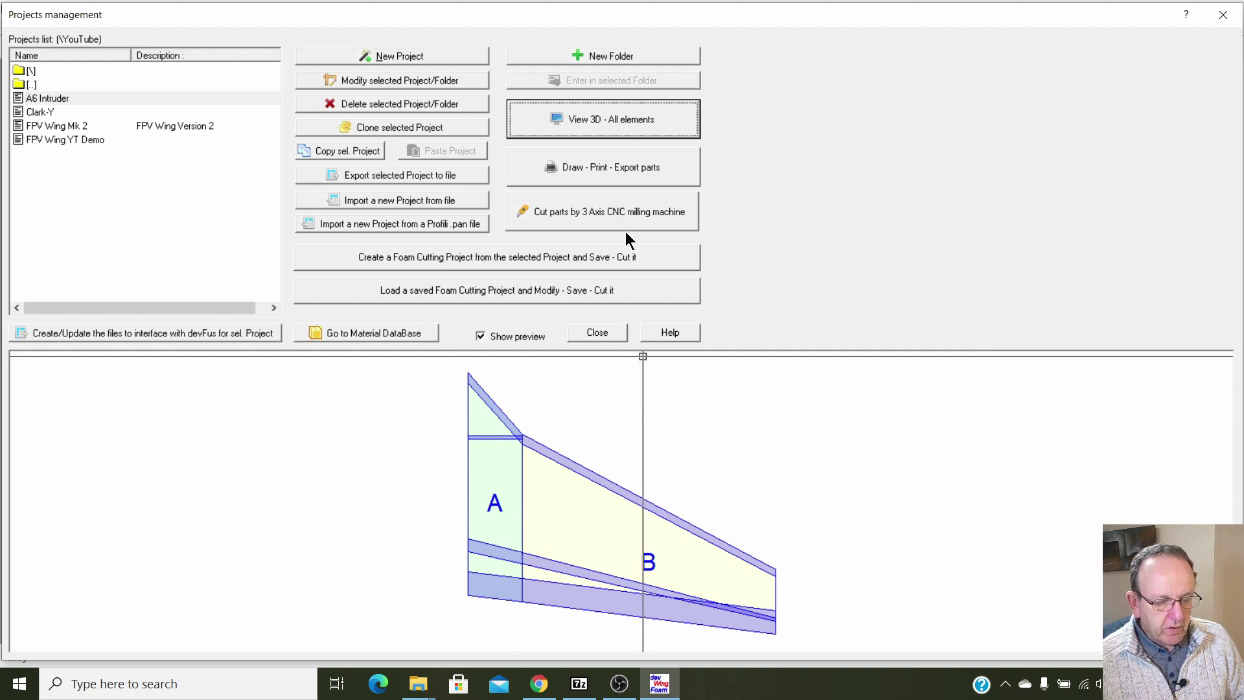
Set up 3-axis CNC milling of the ribs only, keeping two copies each and the default 300 x 200 x 3 mm material.
left_click(594, 211)
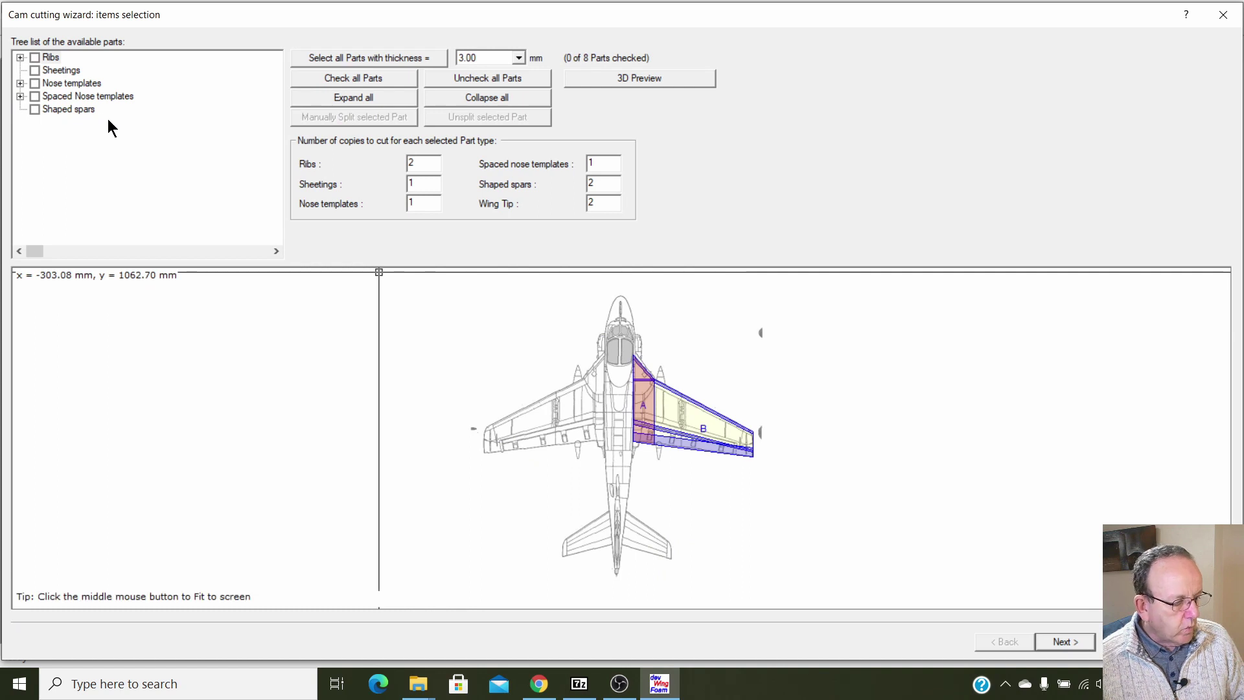
left_click(35, 57)
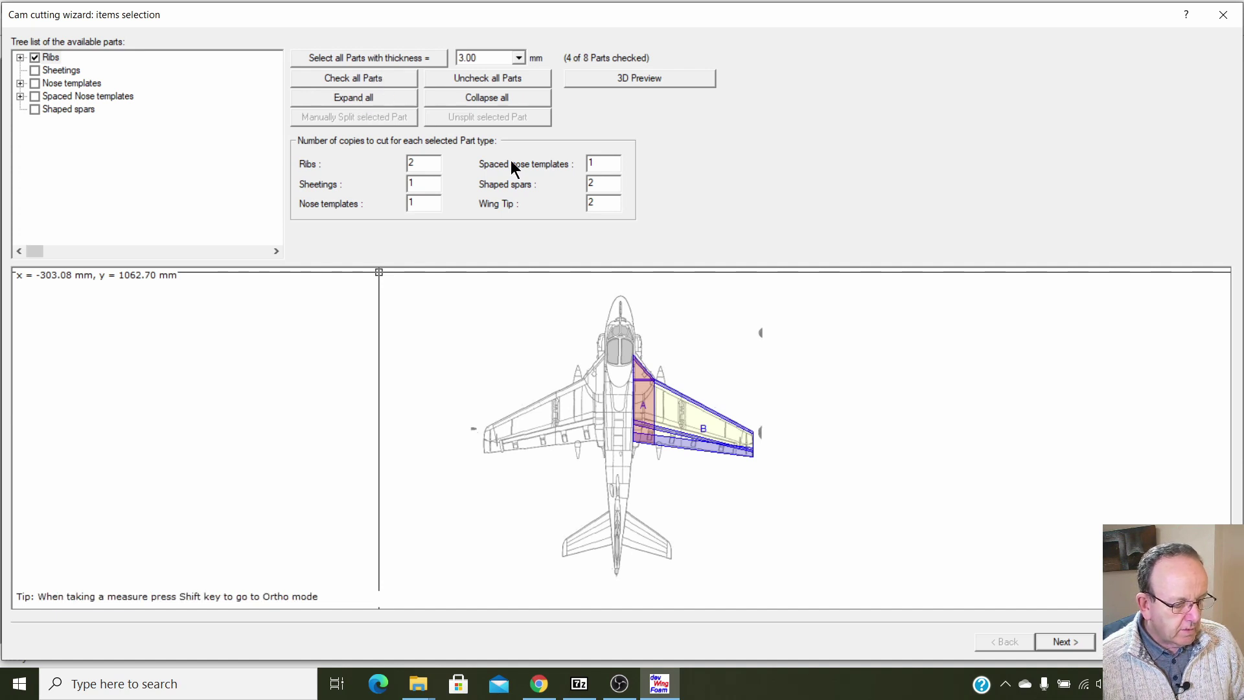
left_click(1056, 640)
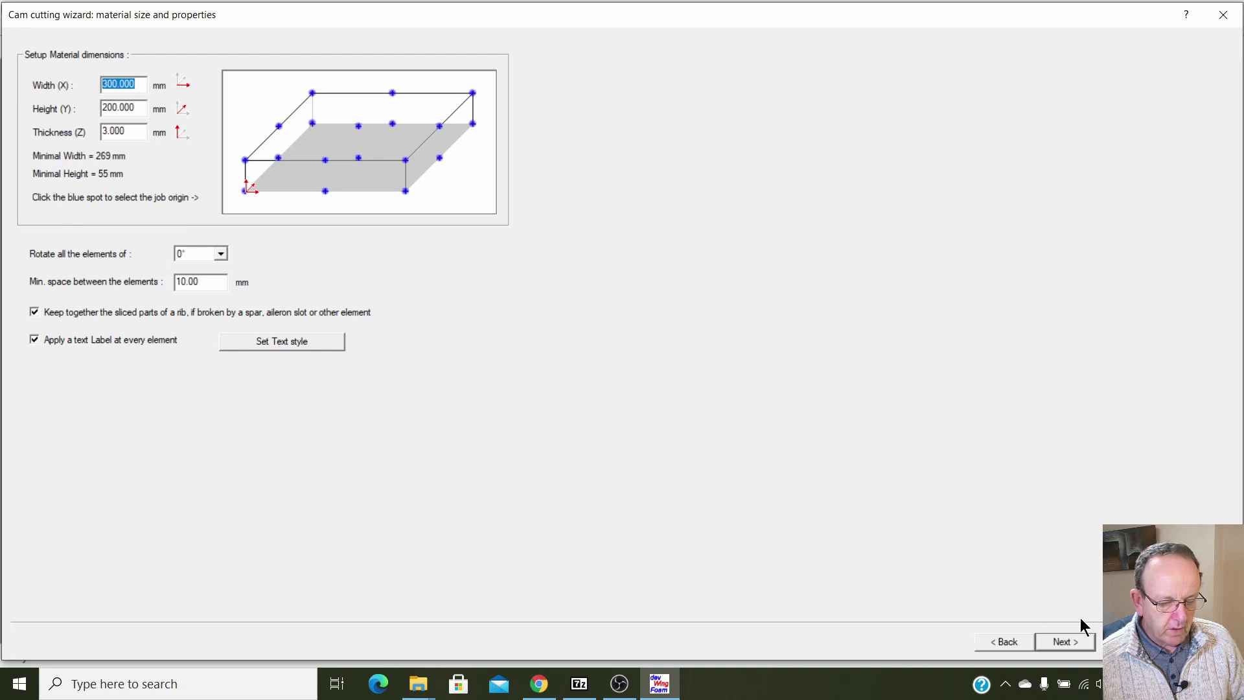
left_click(1075, 637)
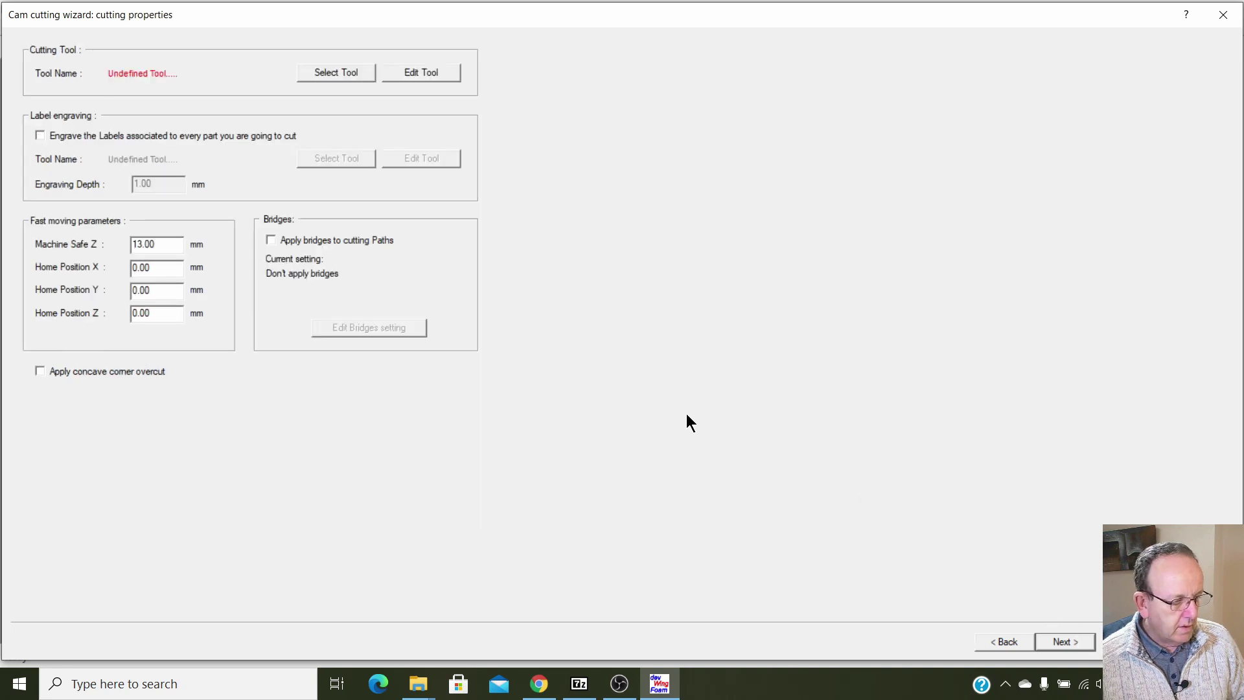
Assign the End Mill 3 mm from the wood or plastic roughing tools as the cutting tool.
left_click(351, 72)
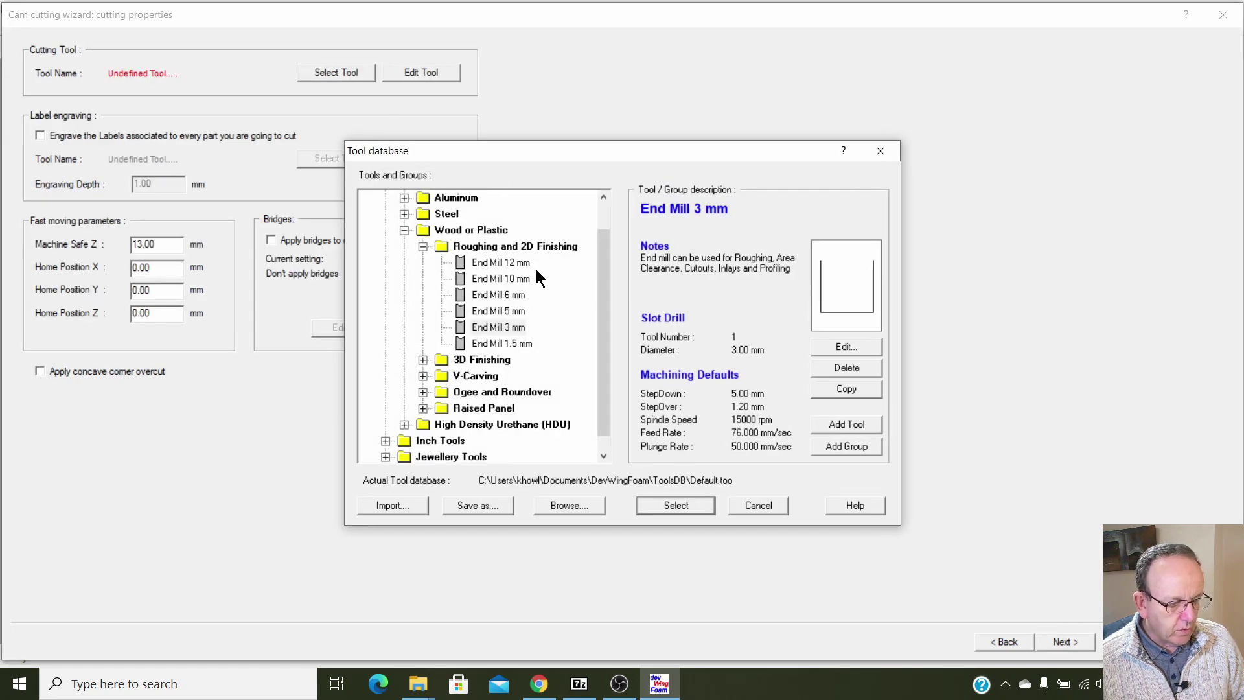
left_click(515, 328)
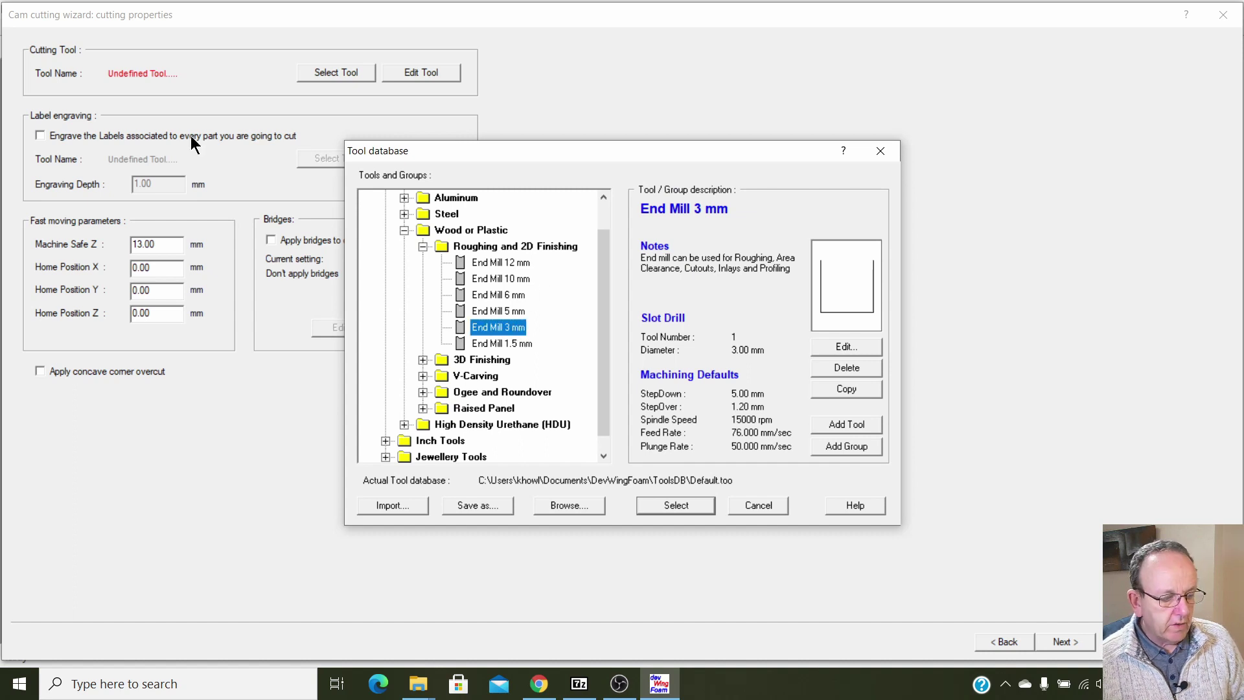
left_click(690, 509)
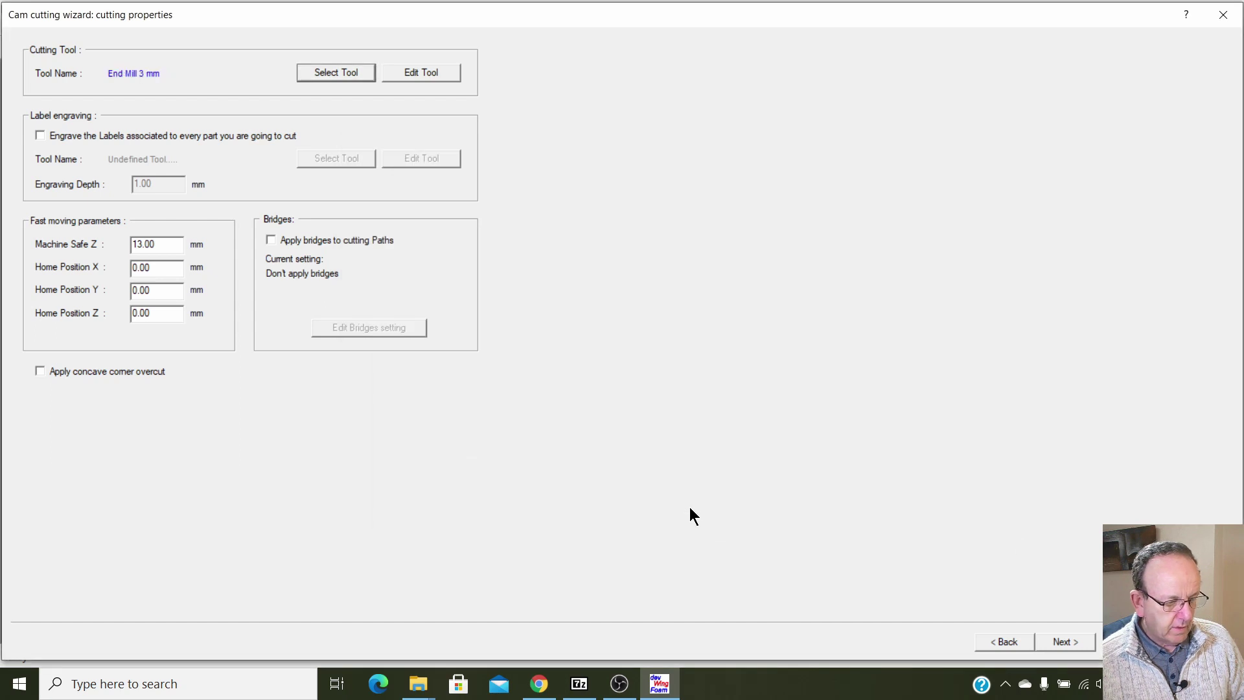
Create the cutting sheets preview for the ribs and finish the CNC cutting wizard.
left_click(1059, 640)
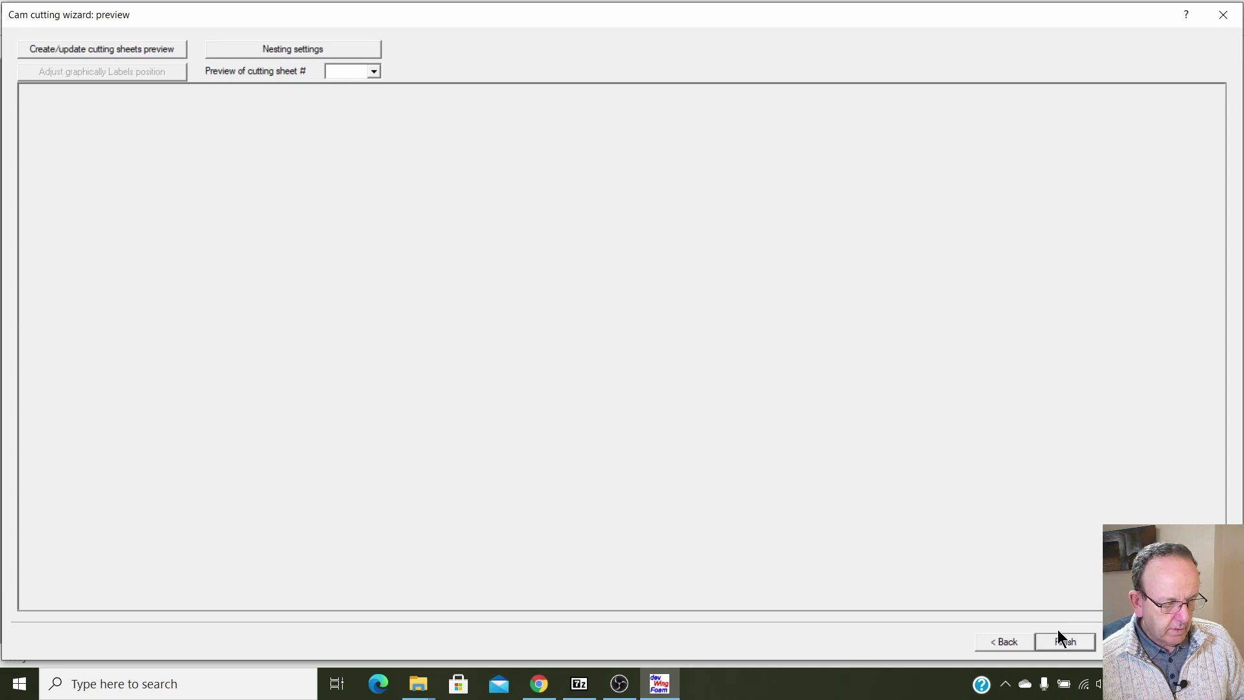
left_click(110, 48)
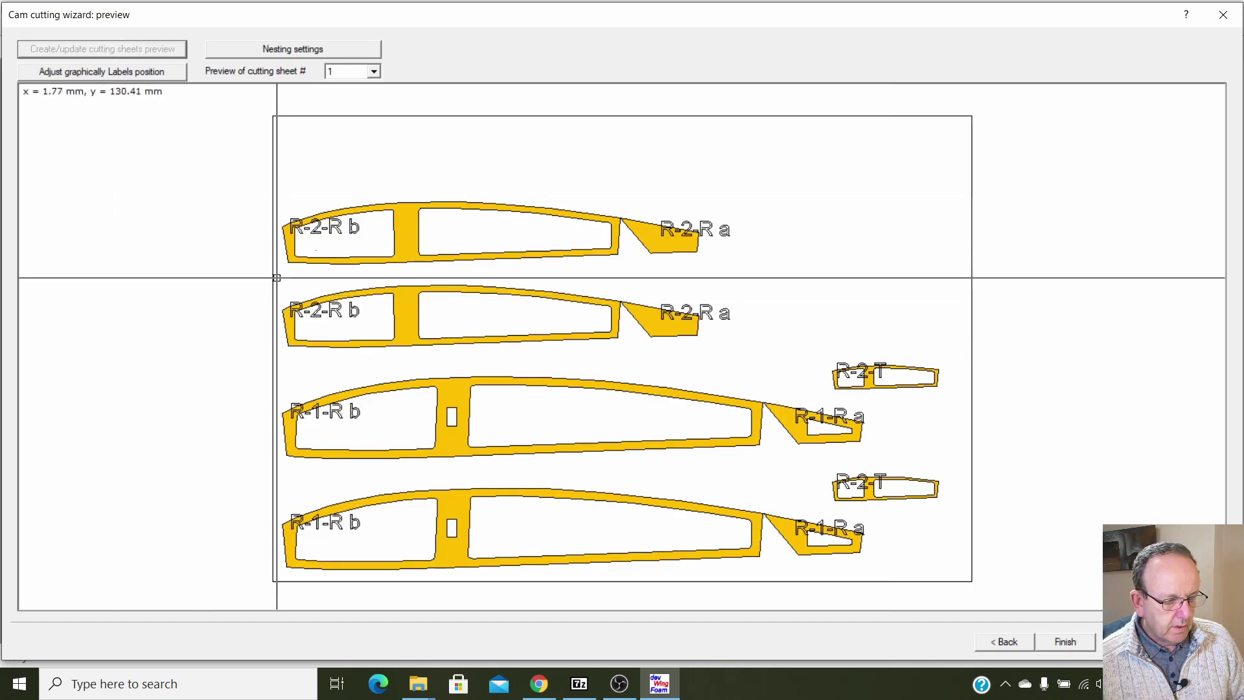
left_click(1075, 642)
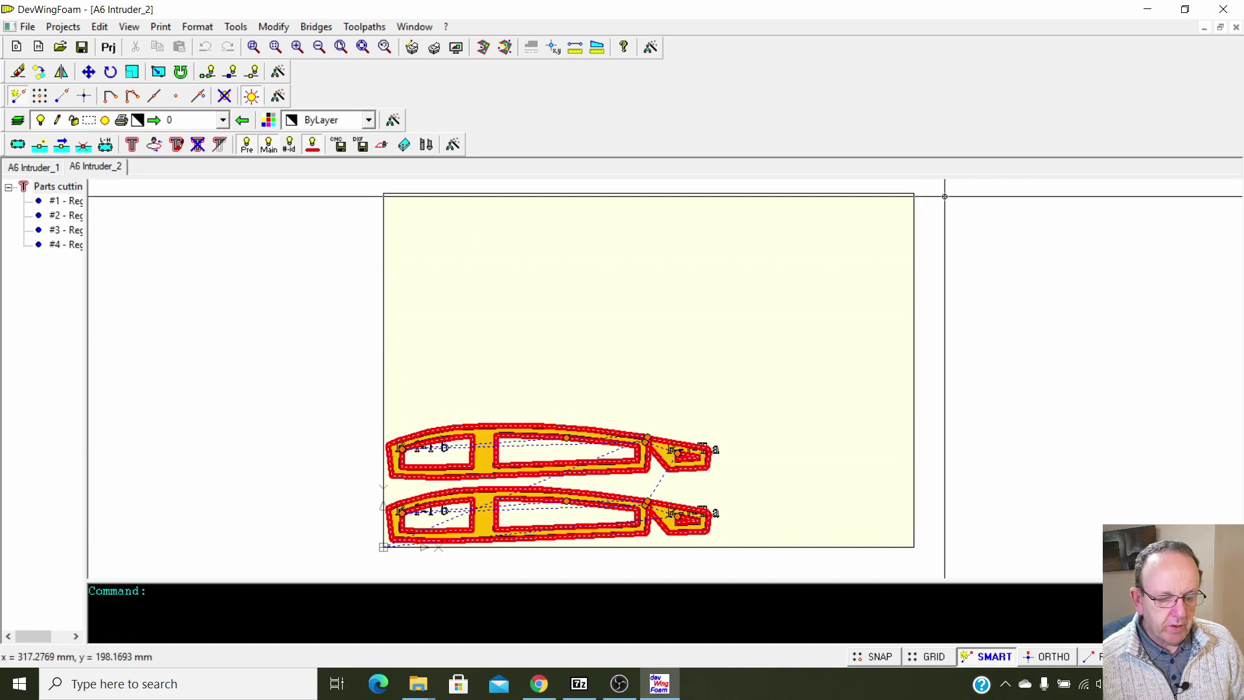
Set up a drawing export of the A6 Intruder project with pure ribs and the projected wing plan, keeping the default free-size drawing settings.
left_click(63, 27)
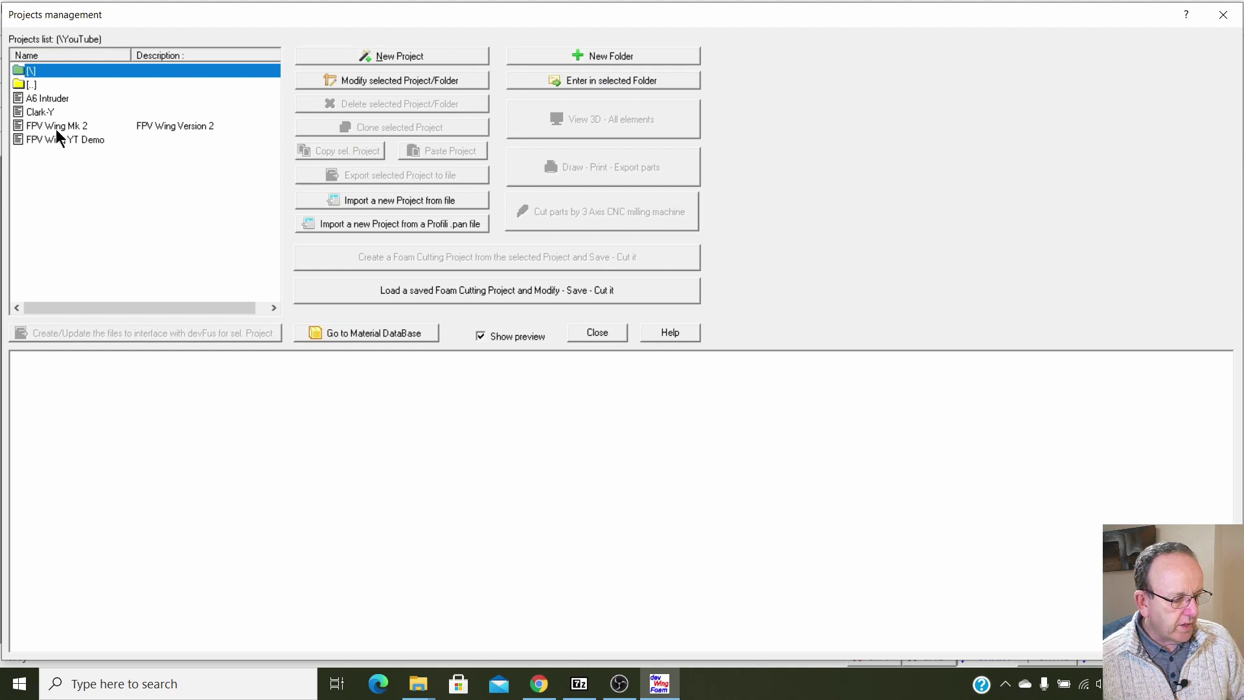
left_click(48, 98)
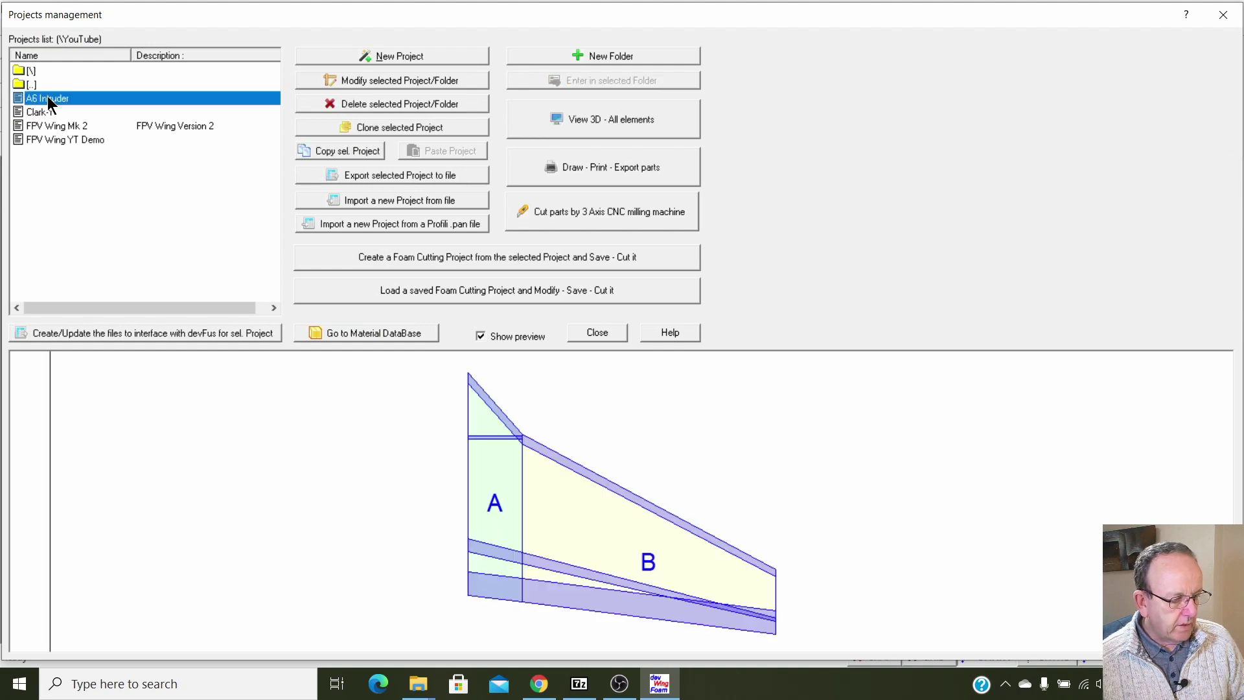
left_click(581, 163)
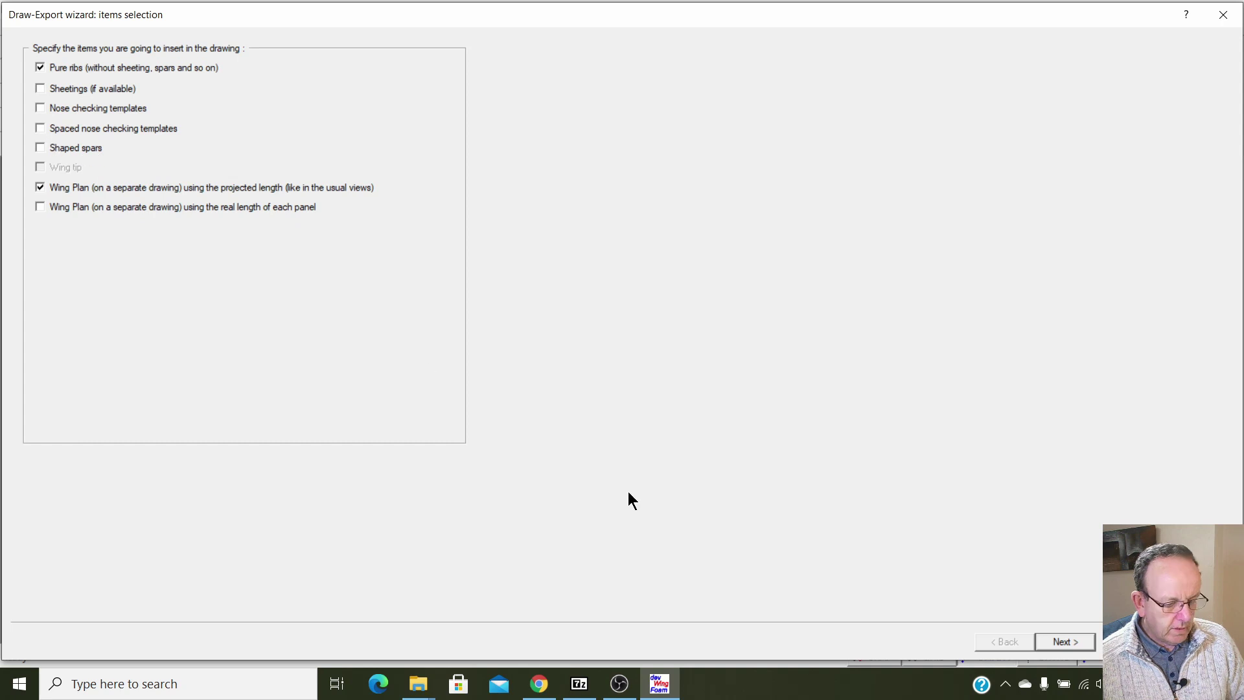
left_click(1062, 642)
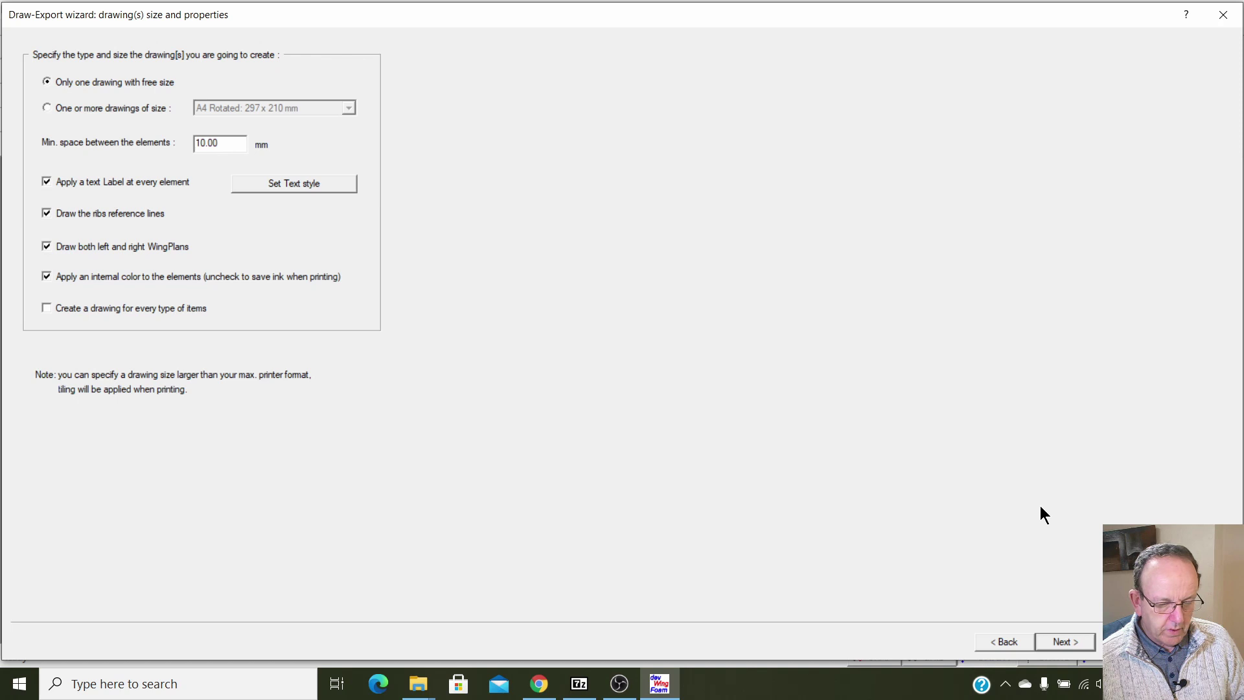
left_click(1054, 640)
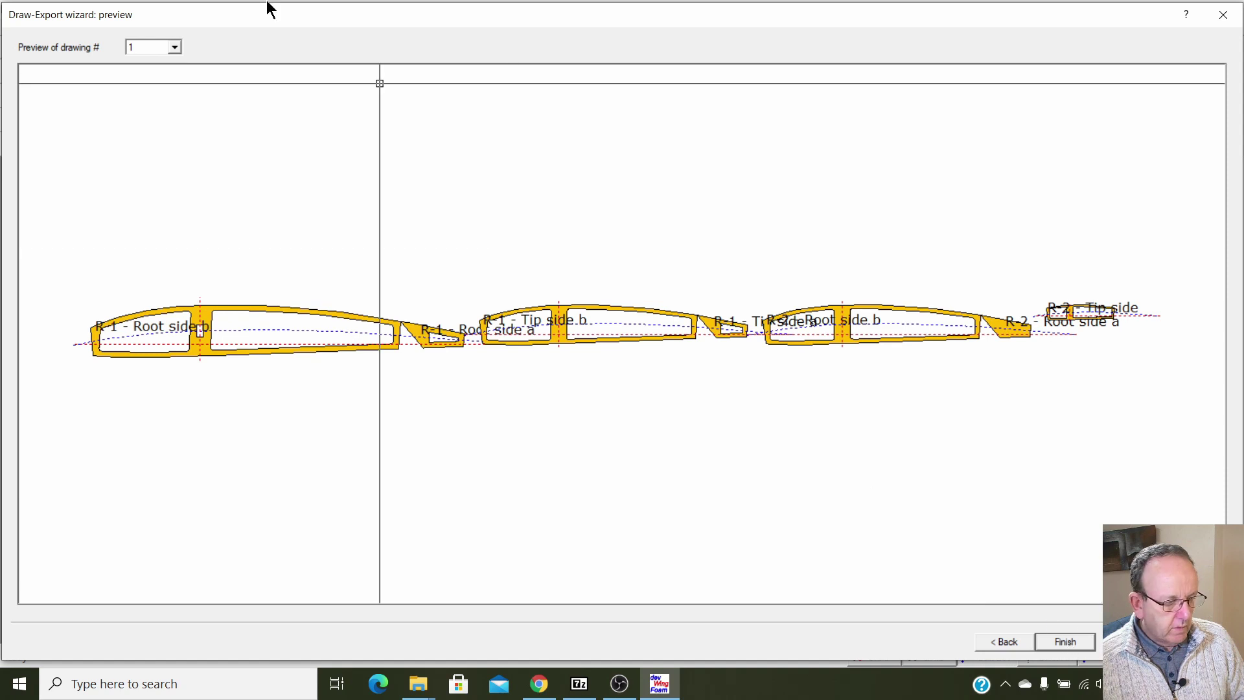
Preview drawing 2 with the full wing plan and finish the wizard to create the drawings.
left_click(175, 47)
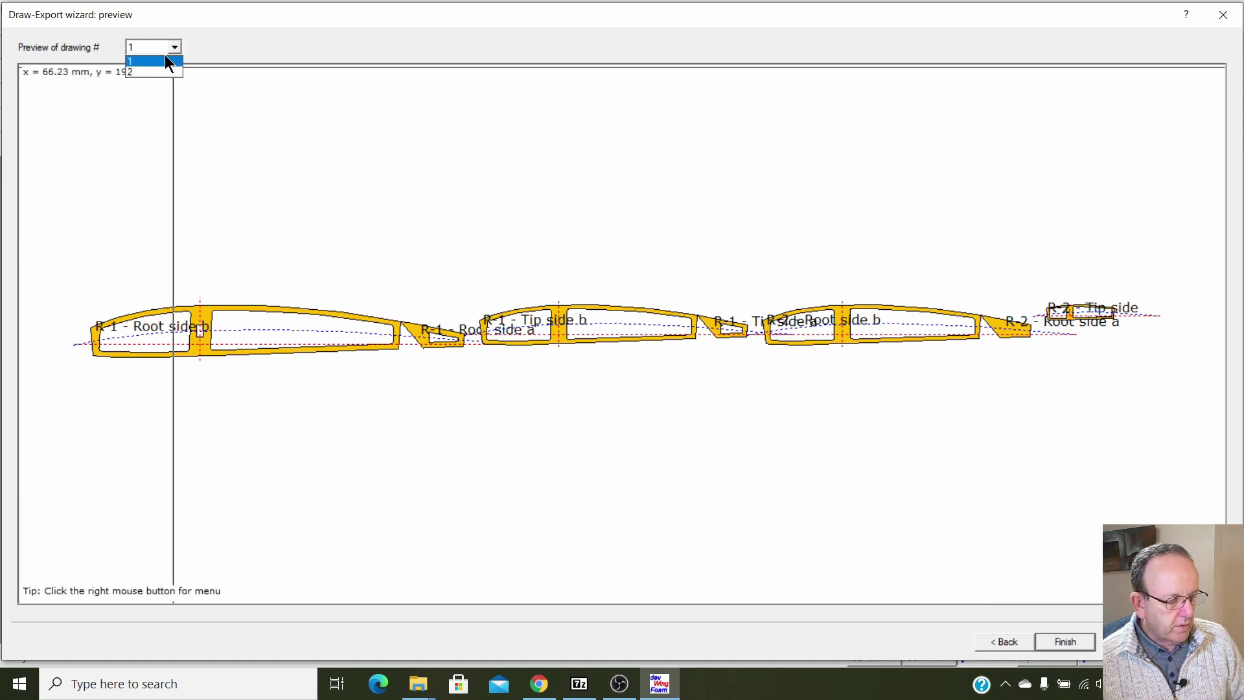
left_click(159, 72)
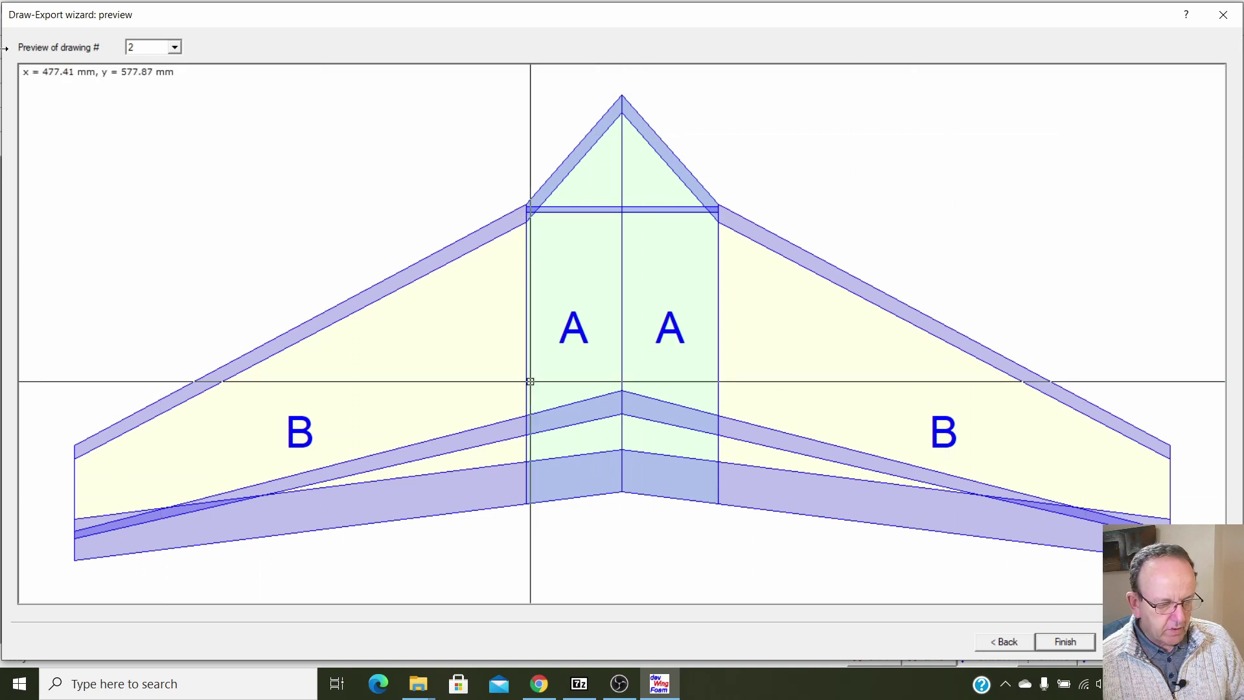
left_click(1066, 642)
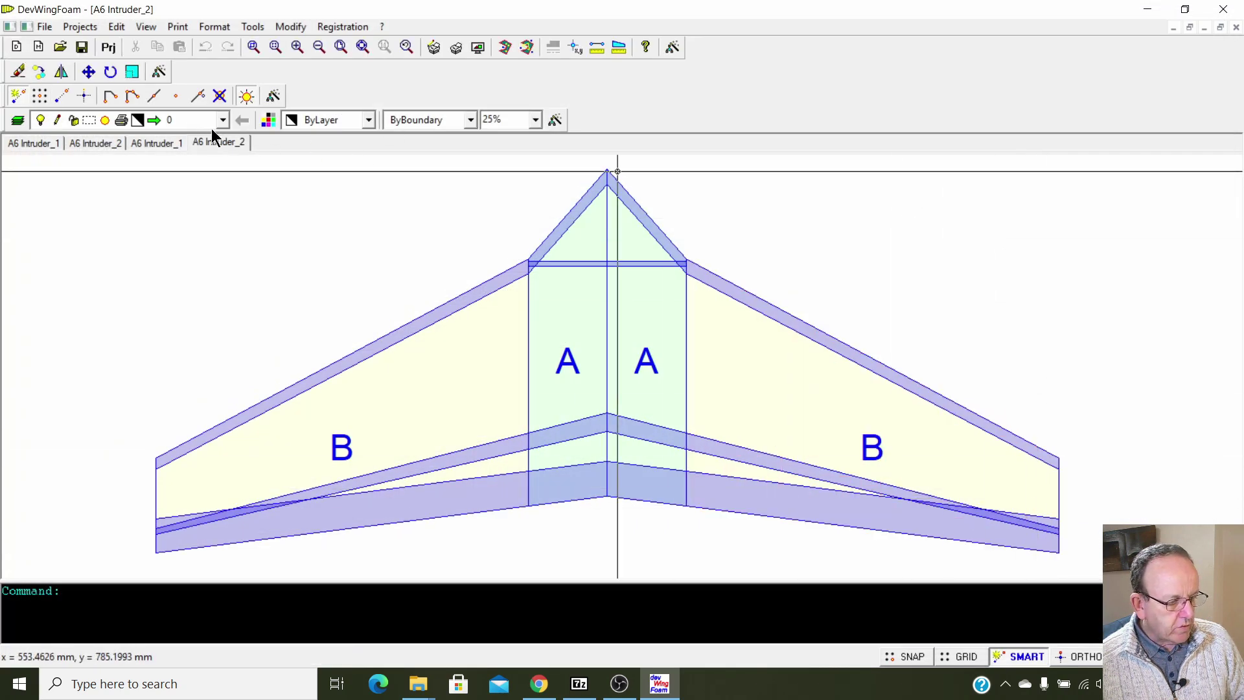
Review the two generated rib cutting sheets and the rib drawing of the A6 Intruder, and look over the file and export commands.
left_click(39, 143)
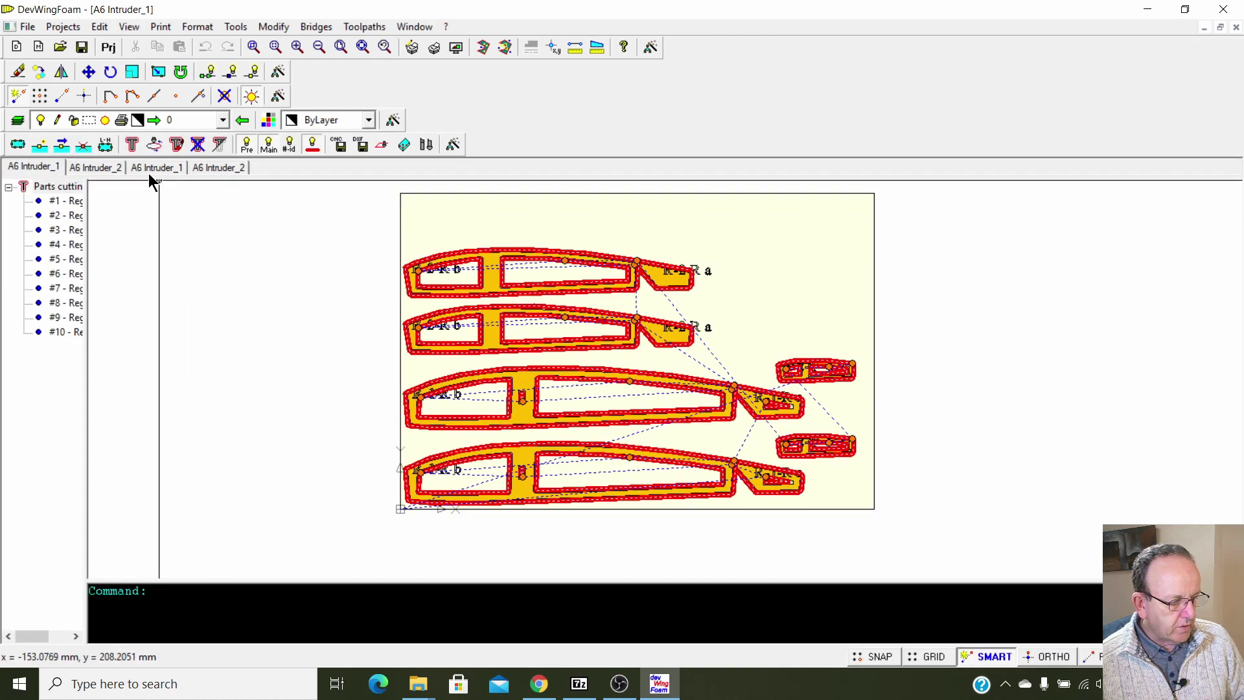
left_click(107, 169)
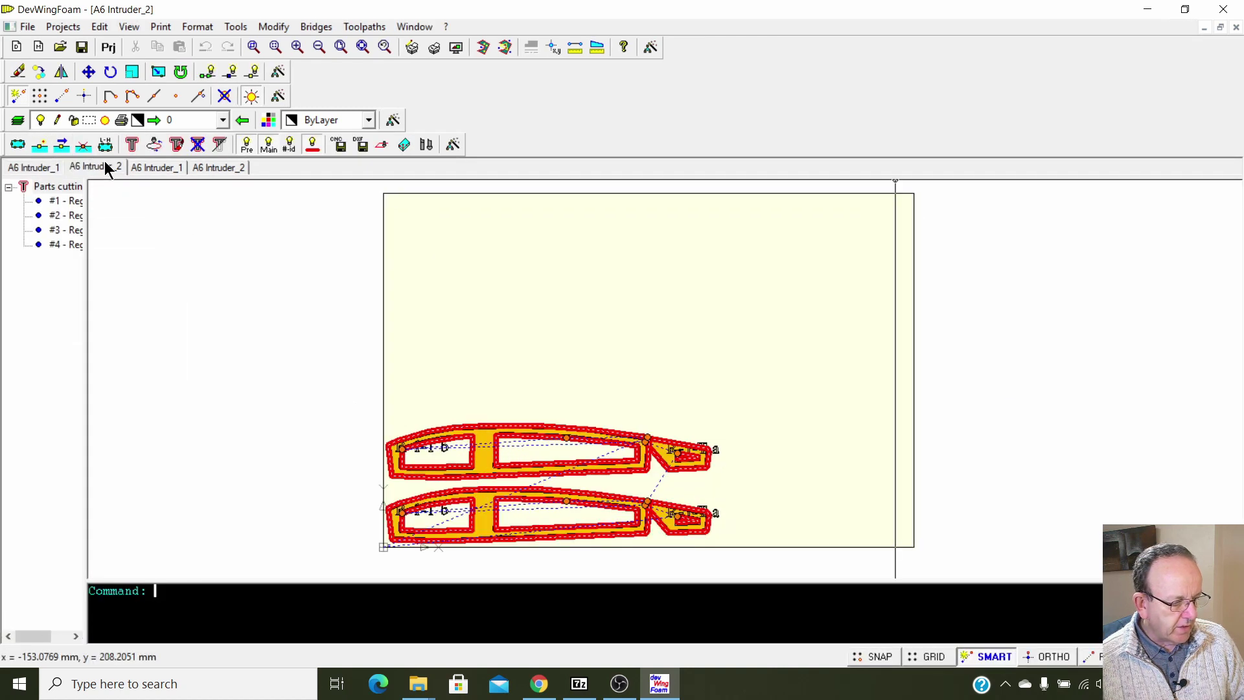
left_click(161, 169)
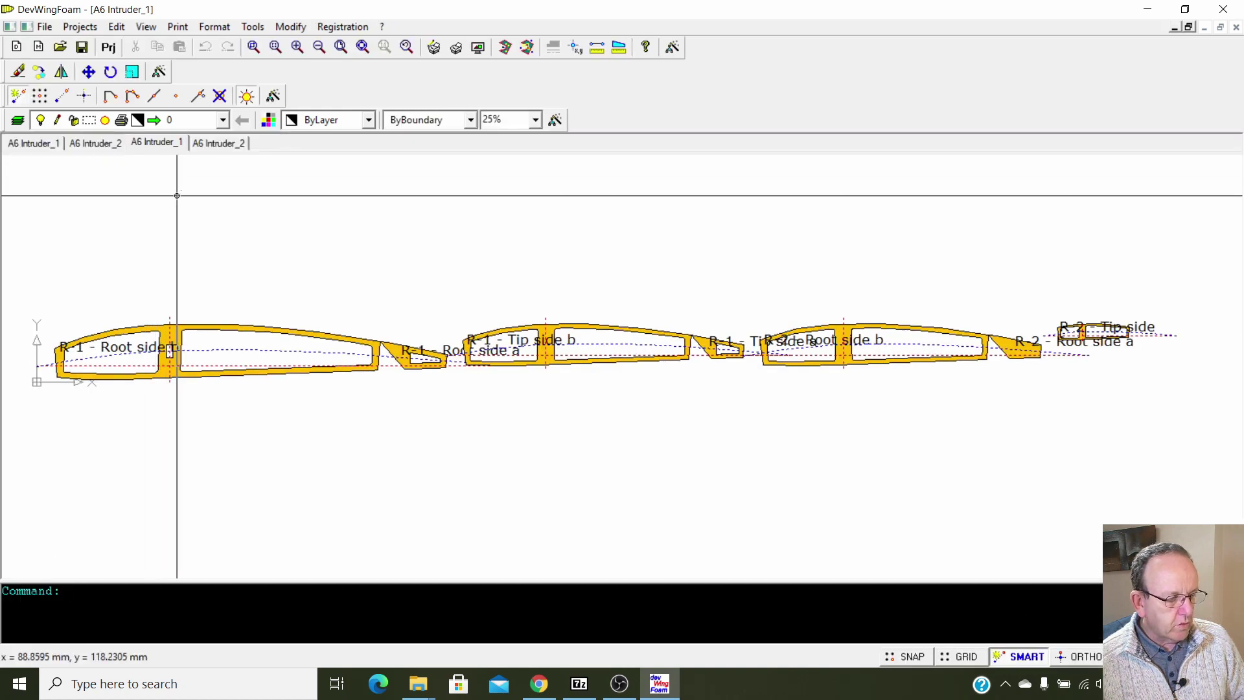
left_click(45, 27)
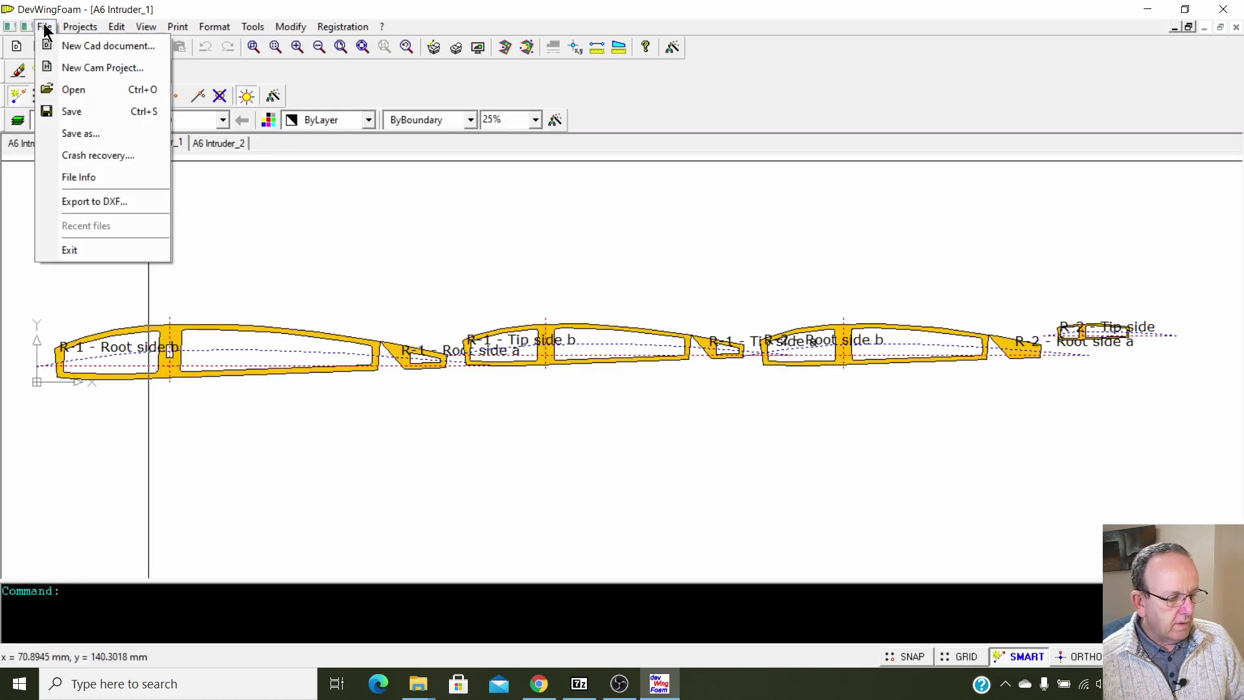
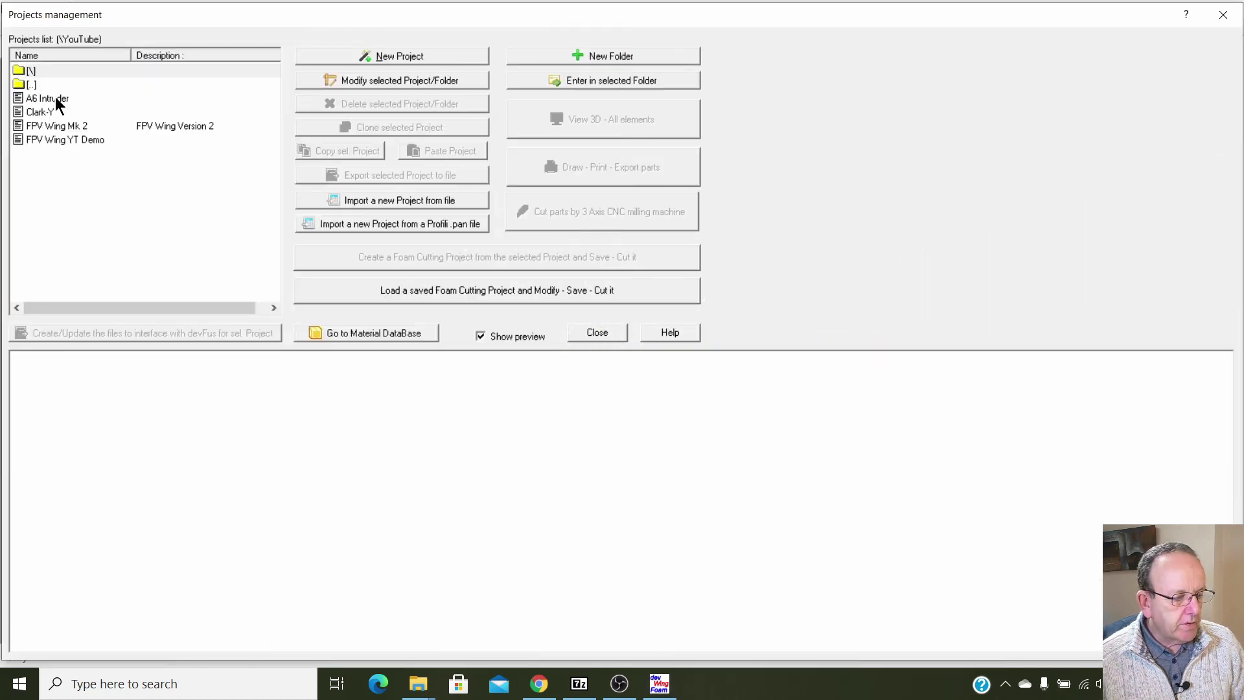
Create a foam cutting project from the A6 Intruder project with block B-1 added as a left block, and continue to the cutting settings.
left_click(58, 100)
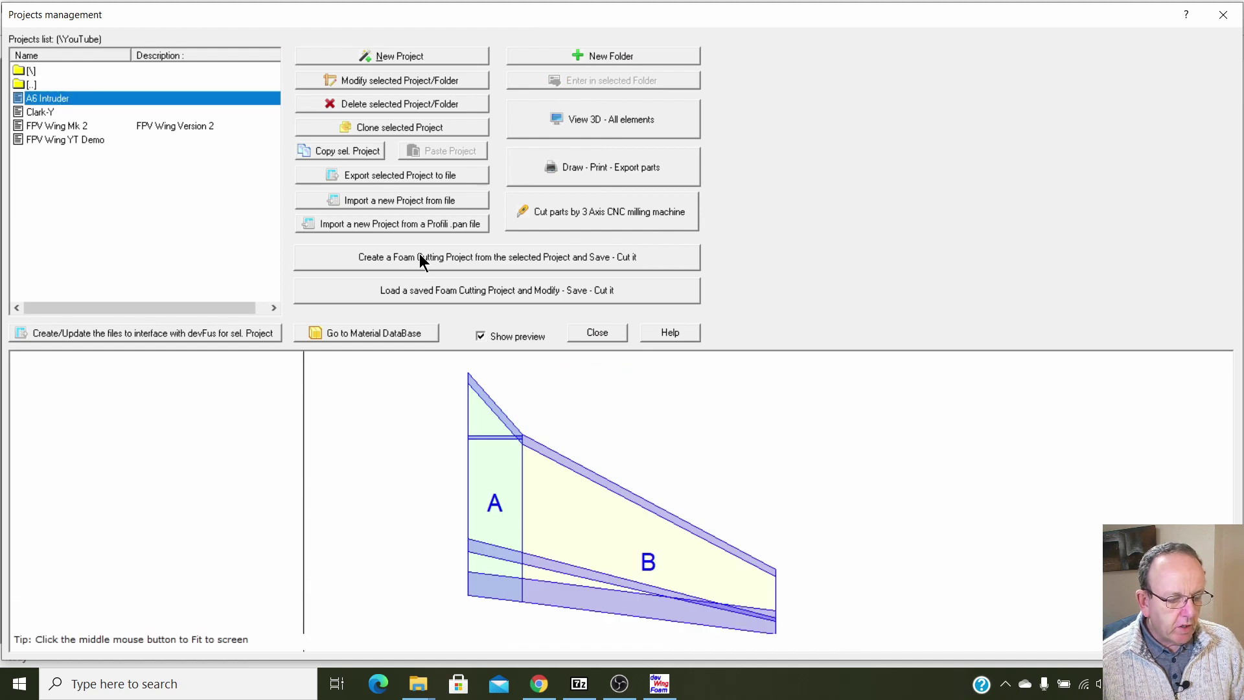
left_click(436, 250)
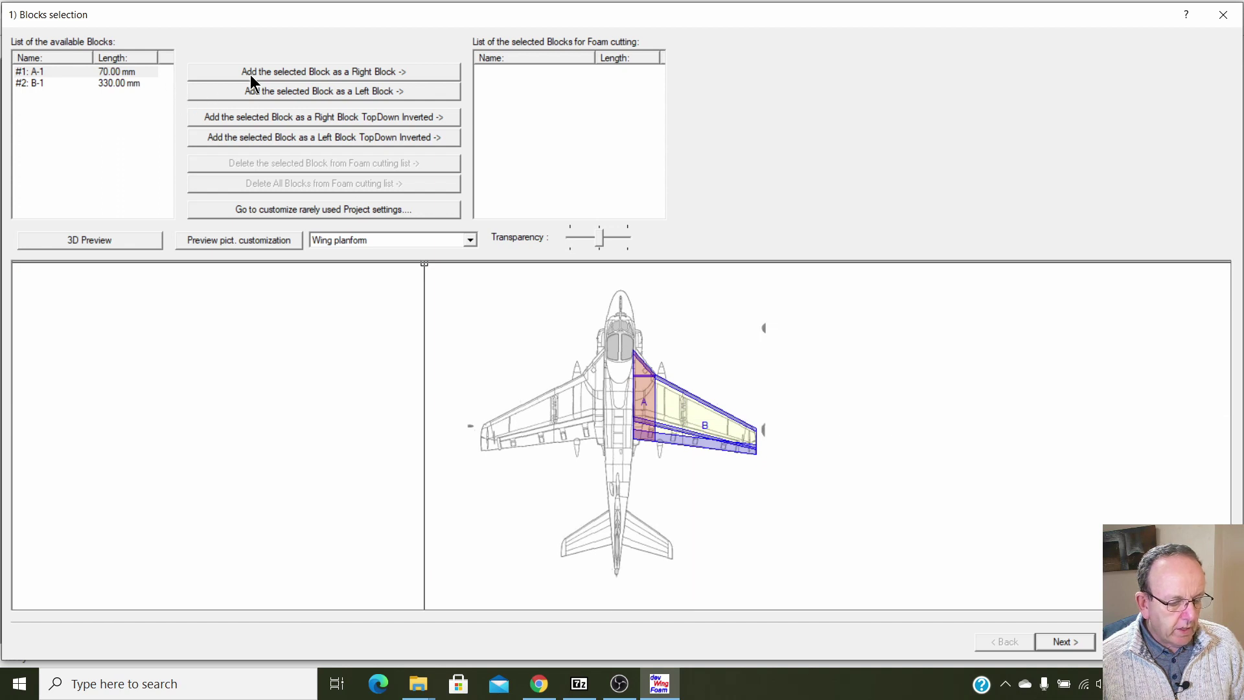
left_click(39, 84)
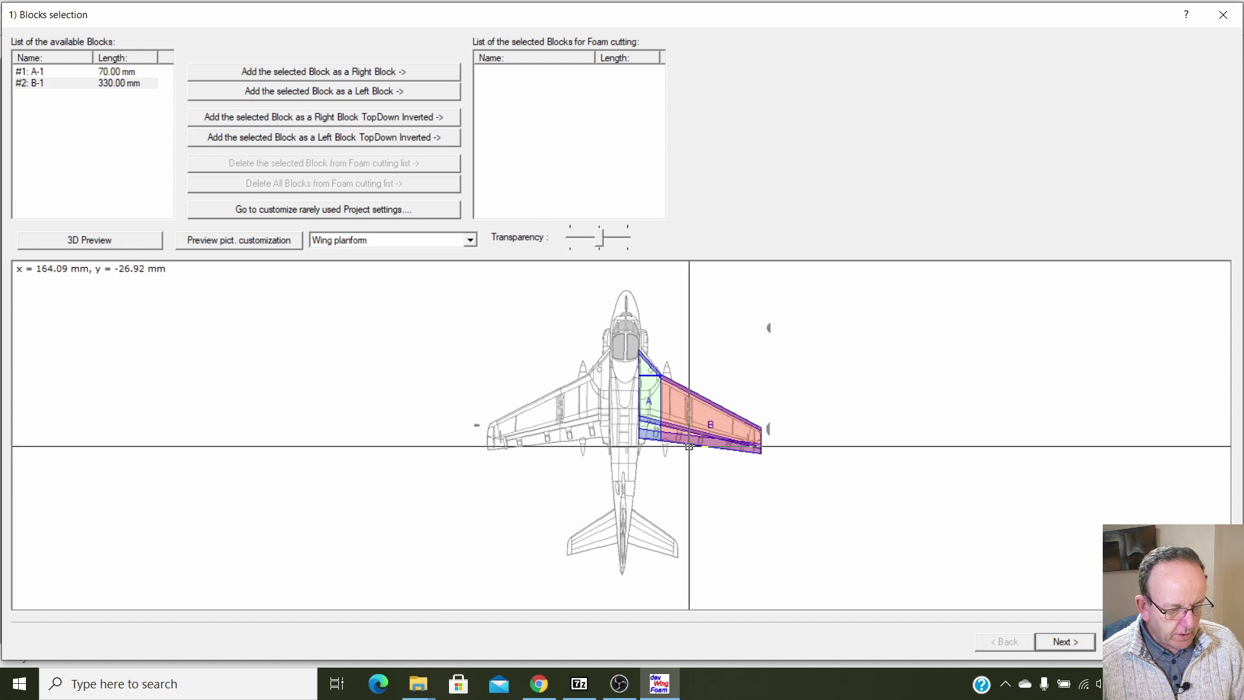
left_click(347, 91)
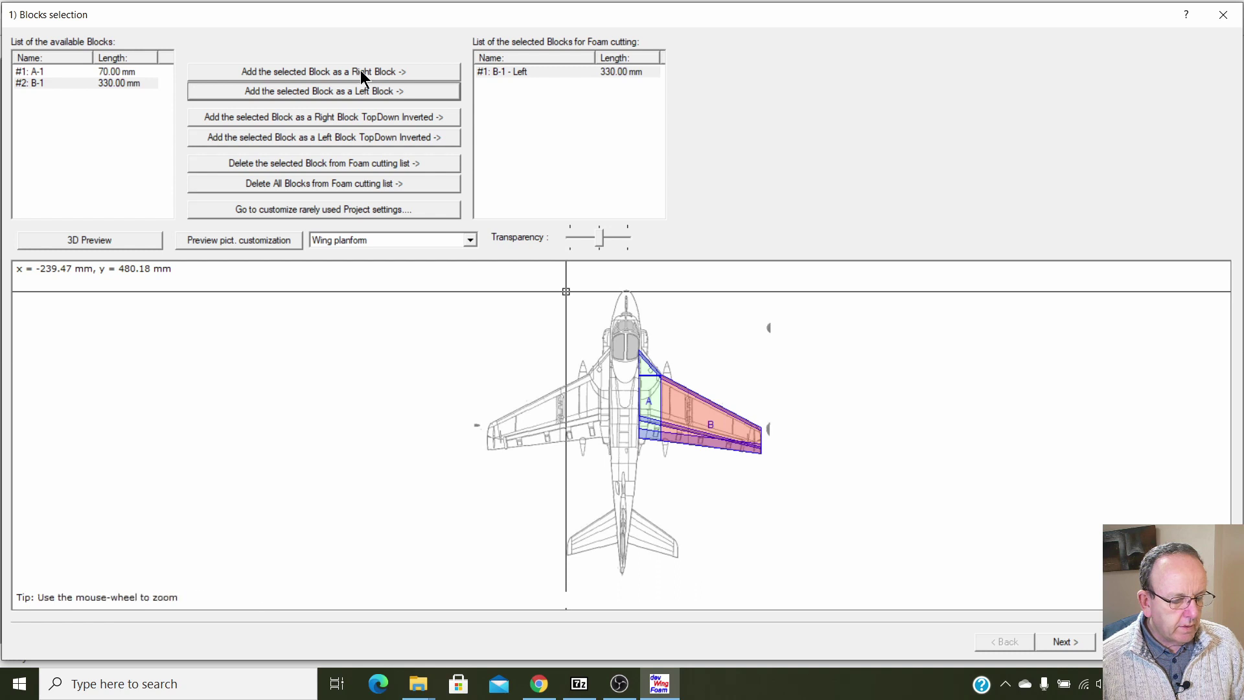
left_click(1065, 641)
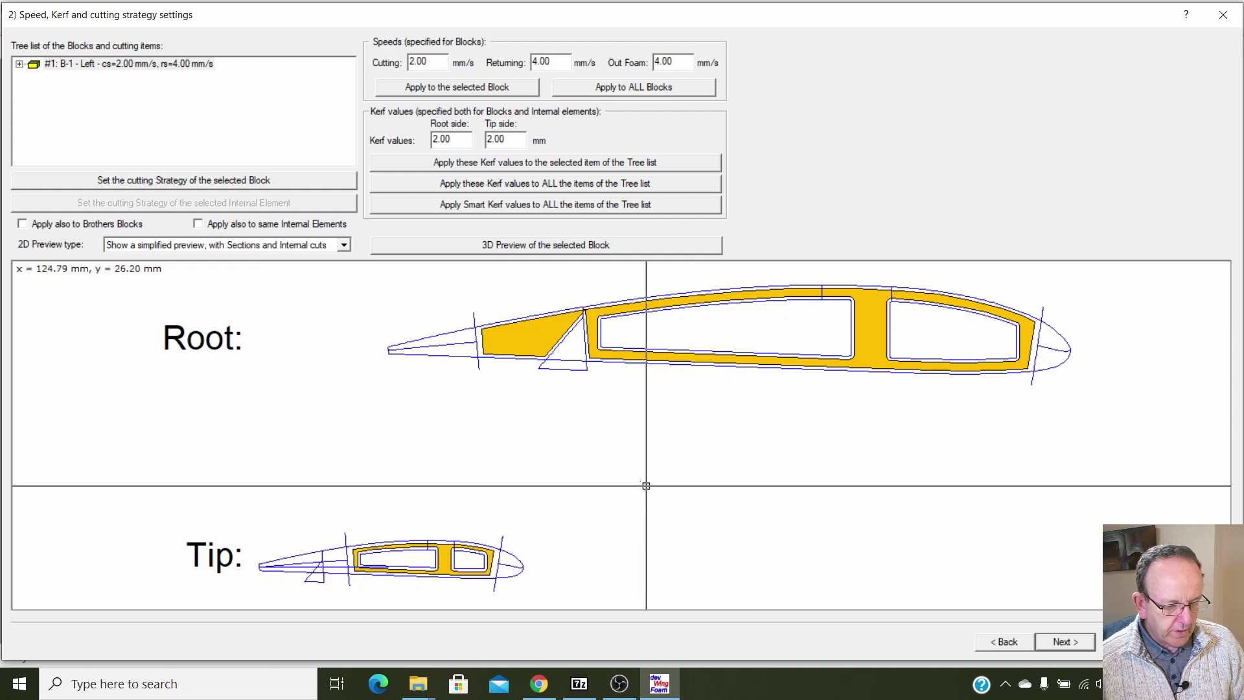
Expand block B-1's cutting items and review its block cutting strategy options.
left_click(130, 63)
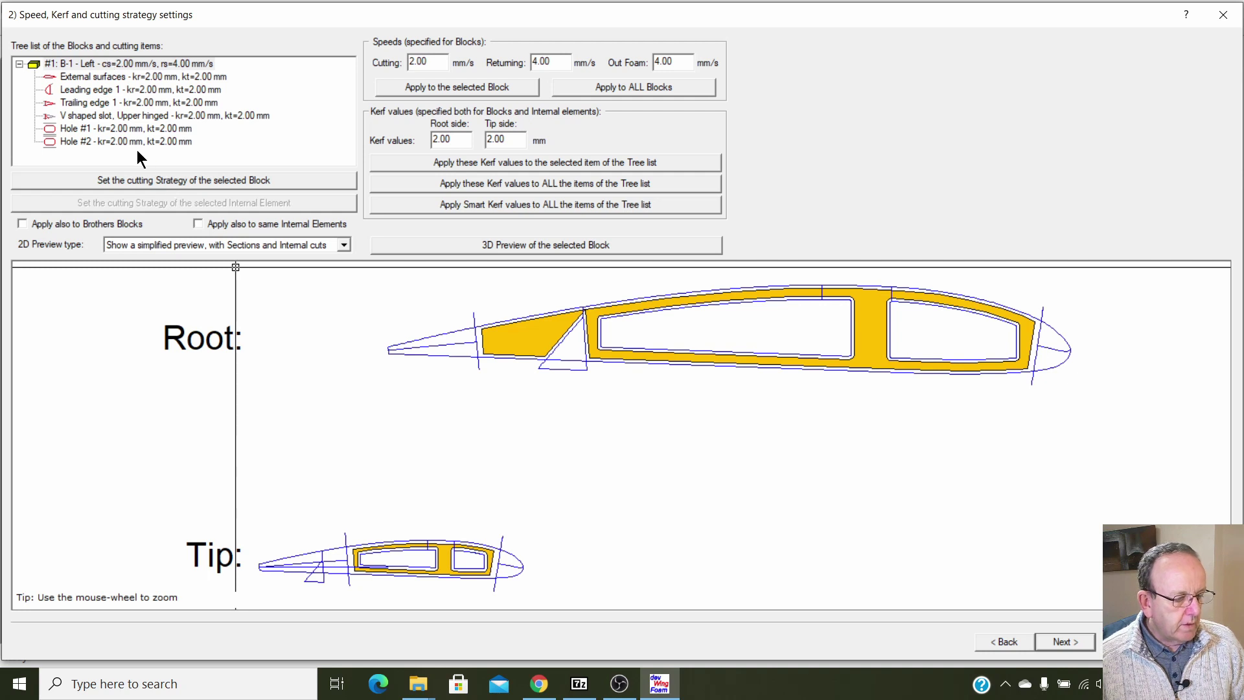
left_click(153, 180)
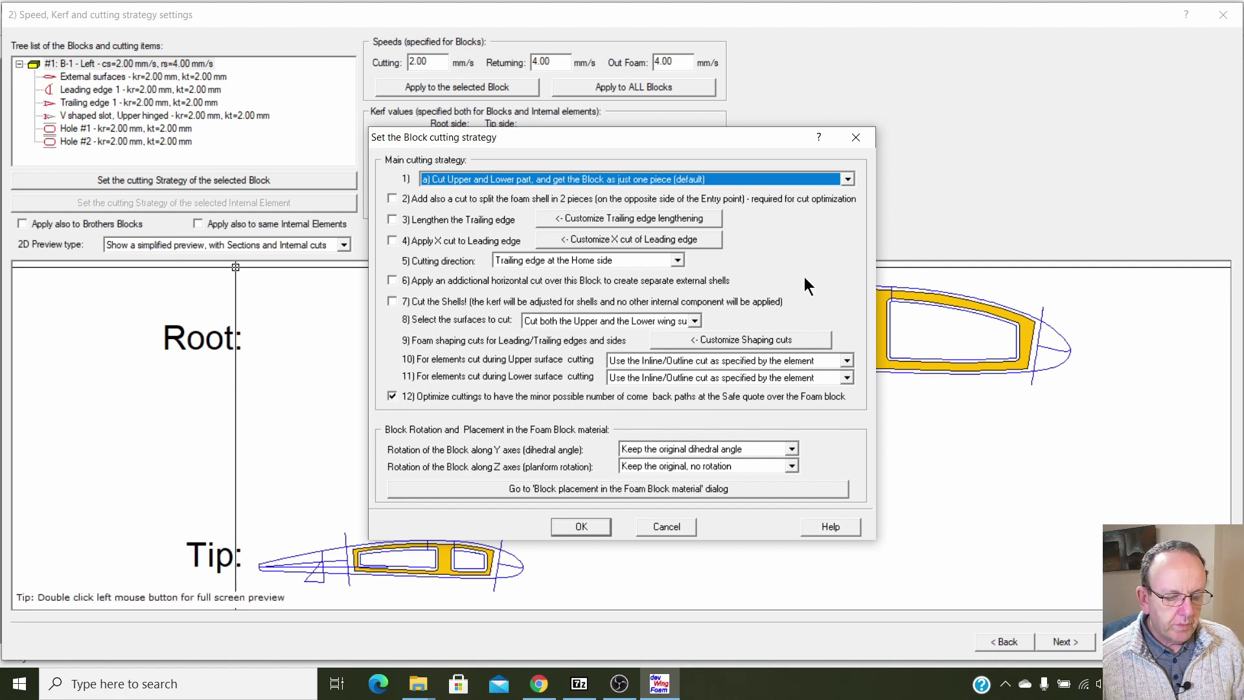
left_click(856, 137)
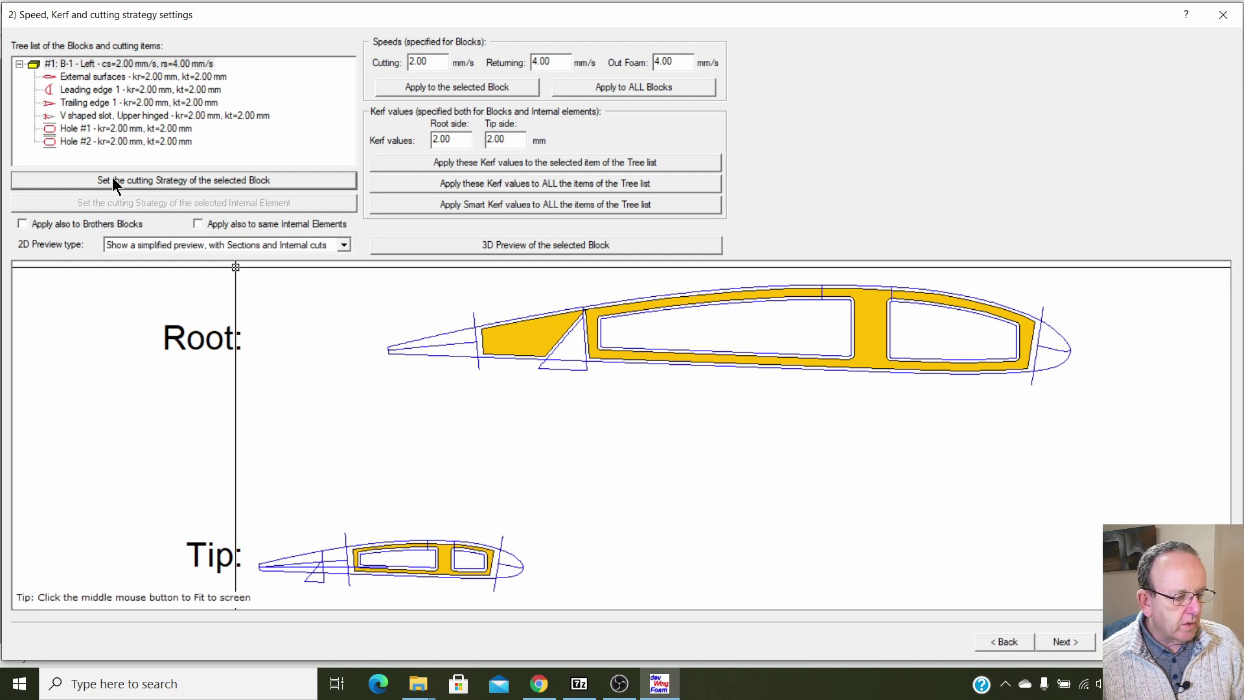
Try aligning block B-1's planform rotation to the trailing edge line in its cutting strategy.
left_click(120, 63)
left_click(153, 178)
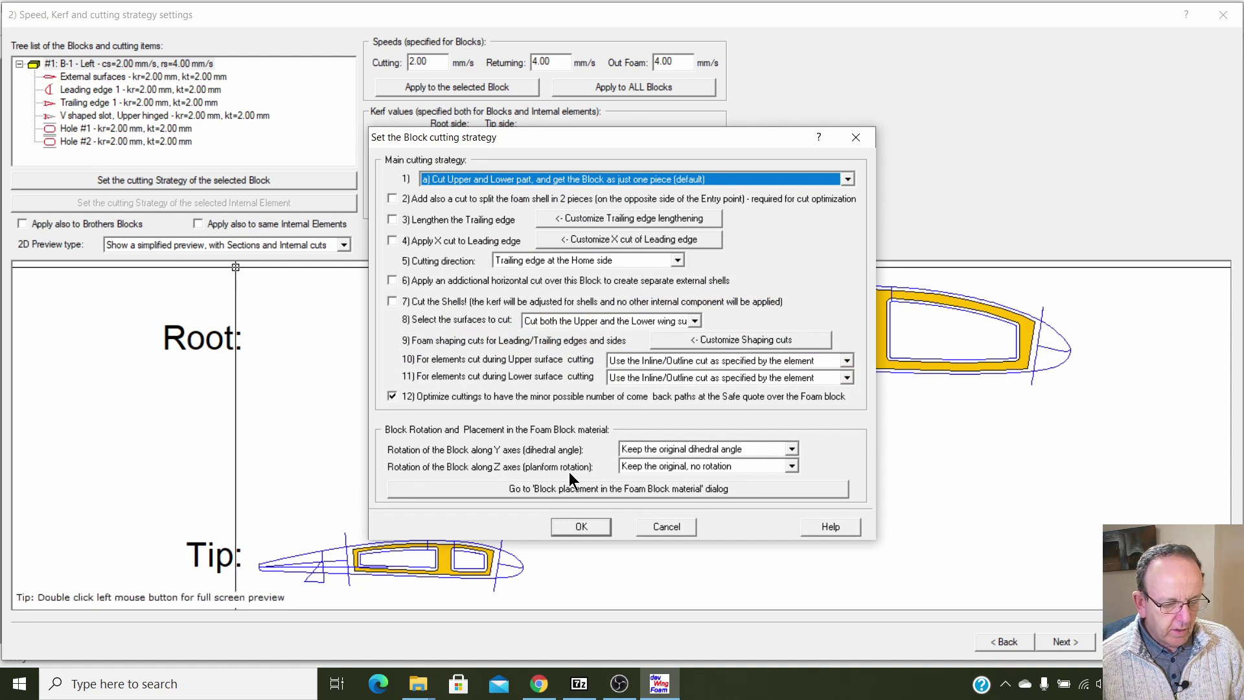
left_click(791, 466)
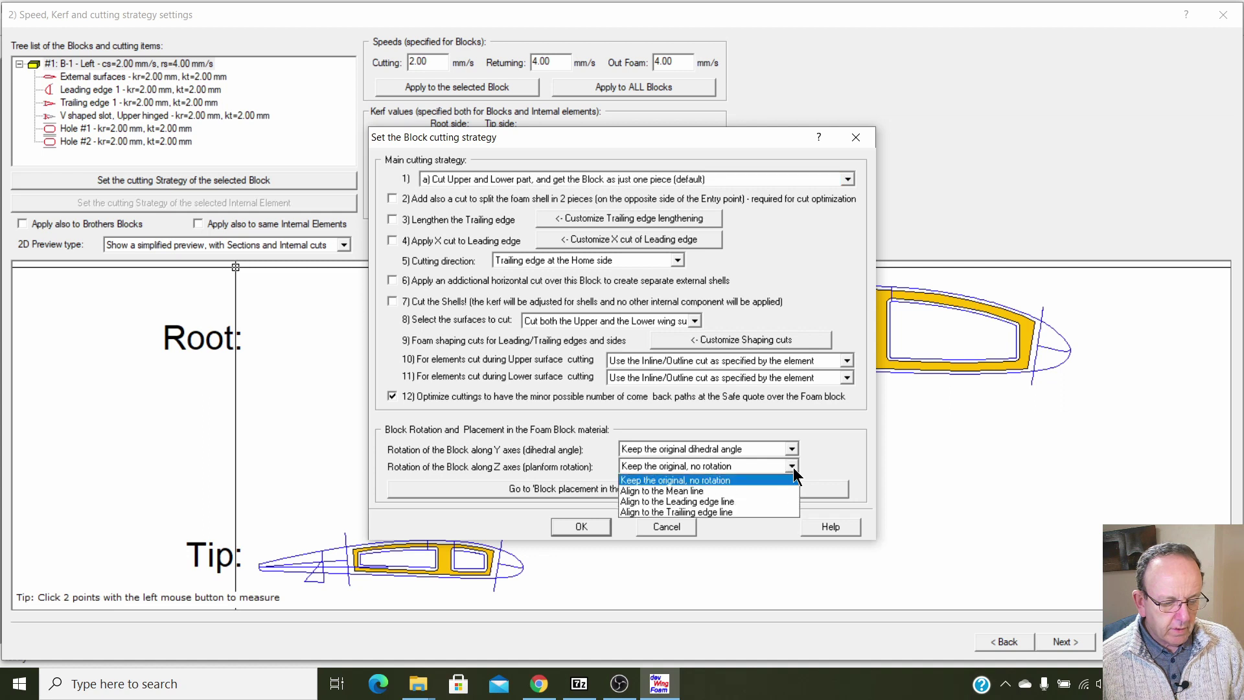
left_click(741, 512)
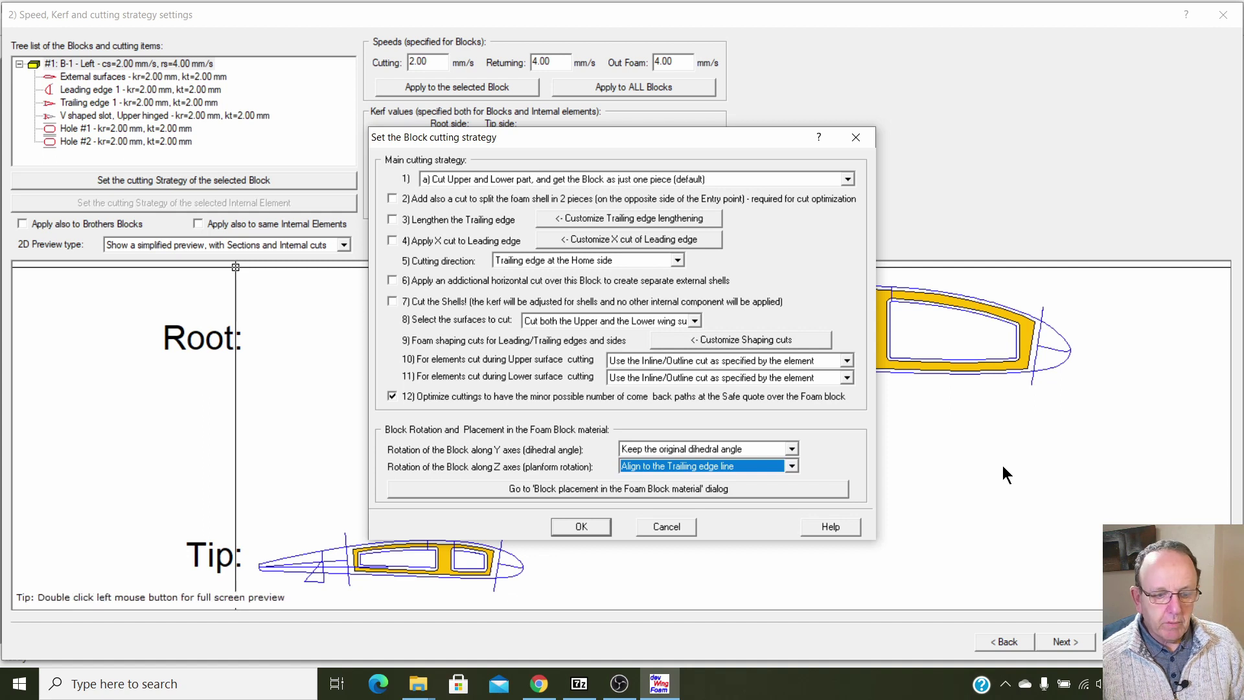
left_click(679, 531)
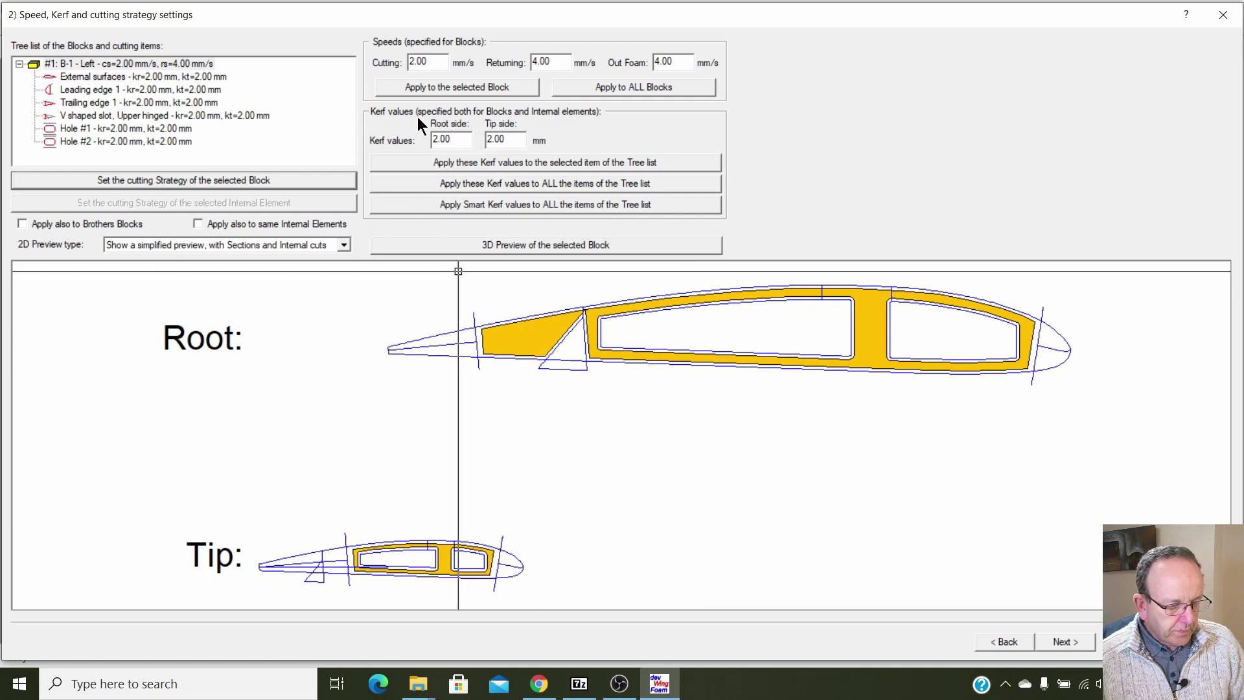
Apply smart kerf values to all cutting items, using a mean kerf of 1 mm and a hot wire diameter of 0.4 mm.
left_click(451, 203)
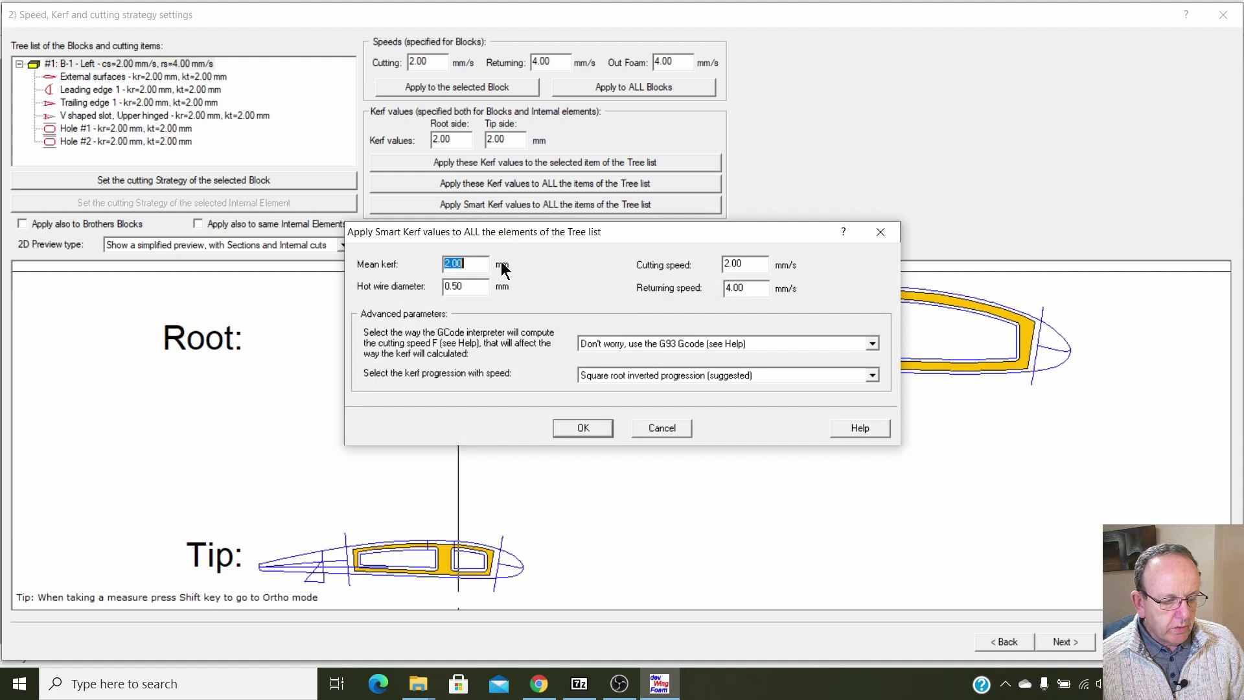
left_click_drag(468, 265, 425, 266)
type("1")
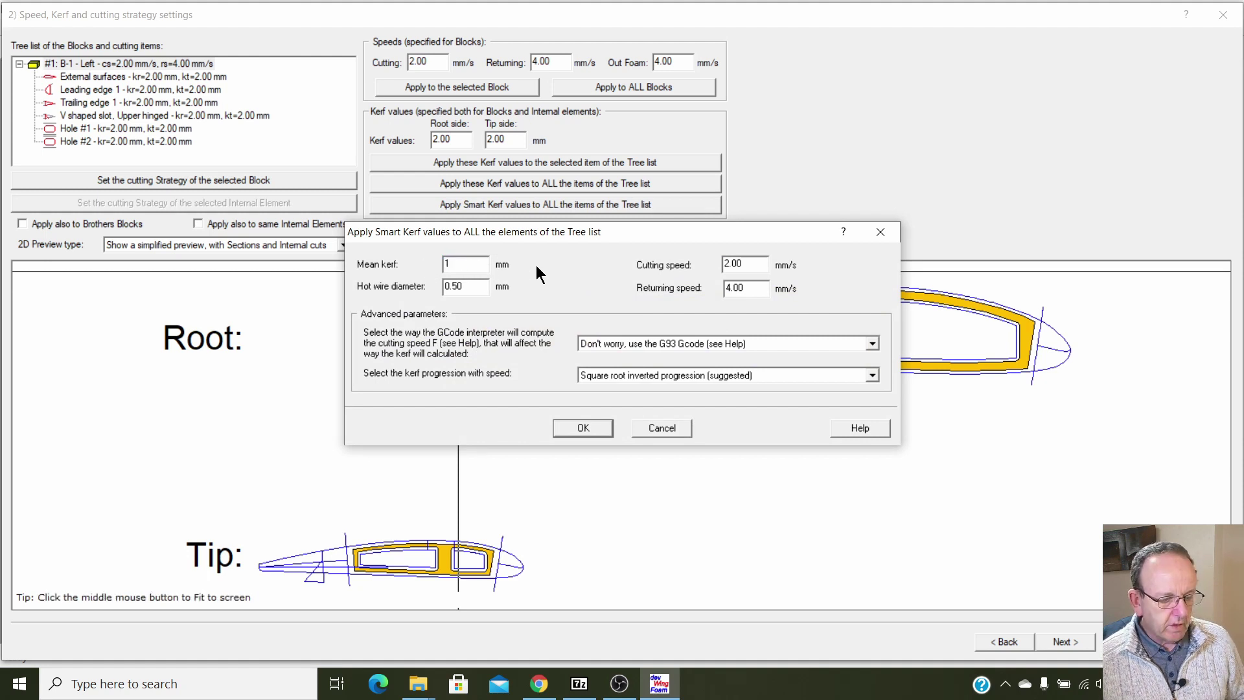
left_click_drag(463, 286, 444, 286)
type("0.4")
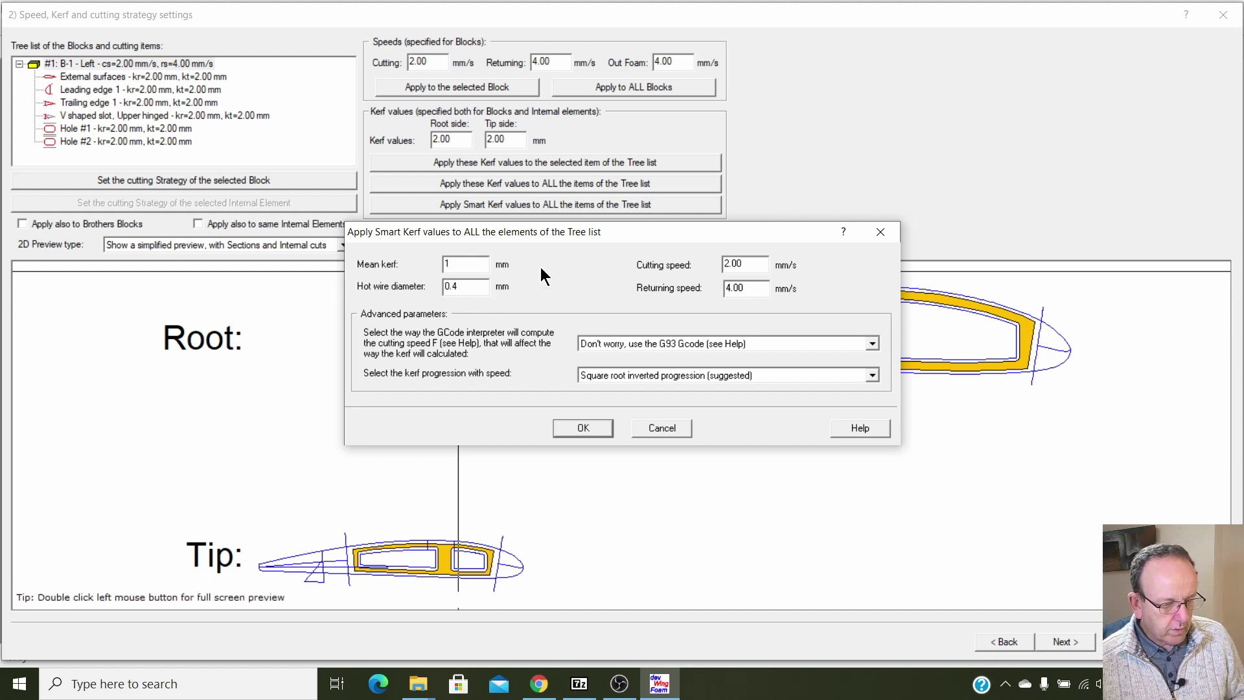
left_click(583, 427)
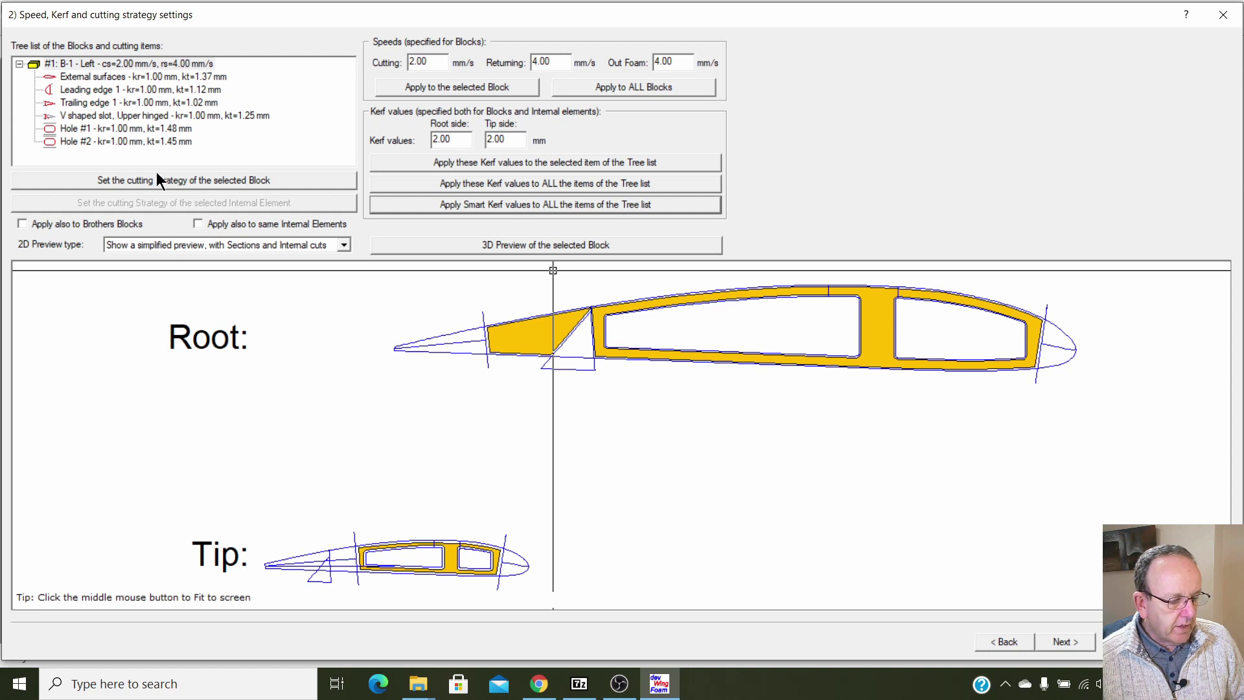
Examine the external surfaces' kerf values and the entry/exit strategy options for Leading edge 1.
left_click(129, 76)
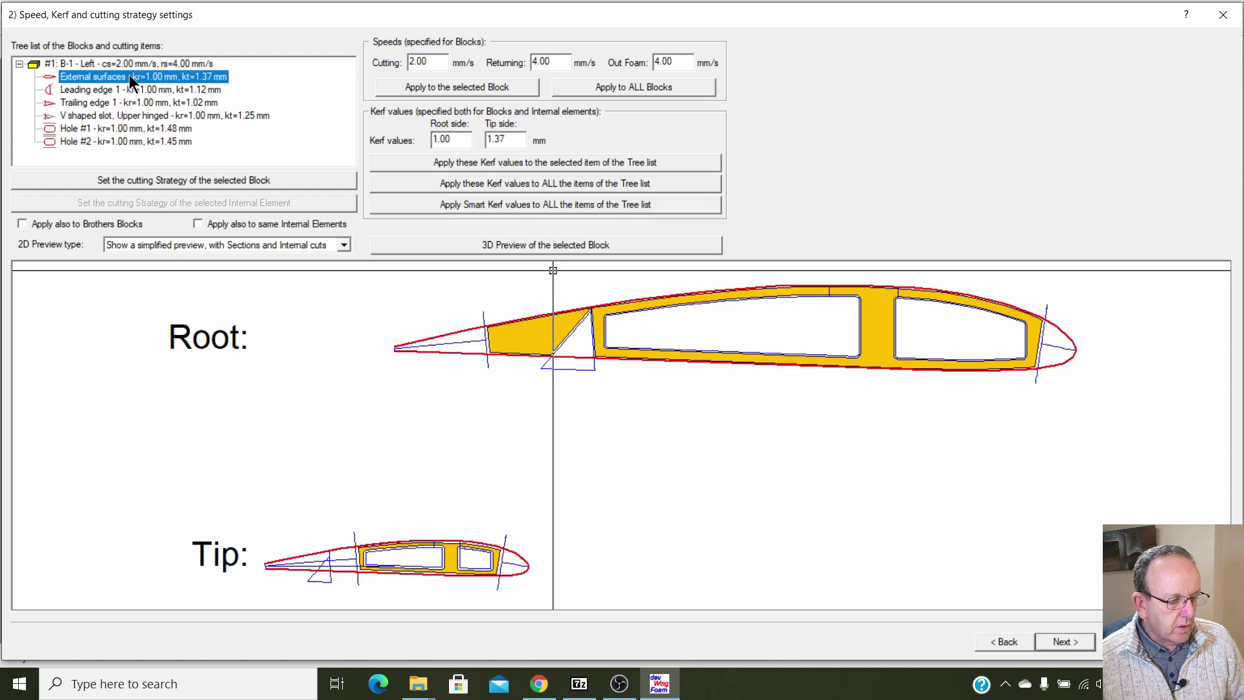
left_click(133, 90)
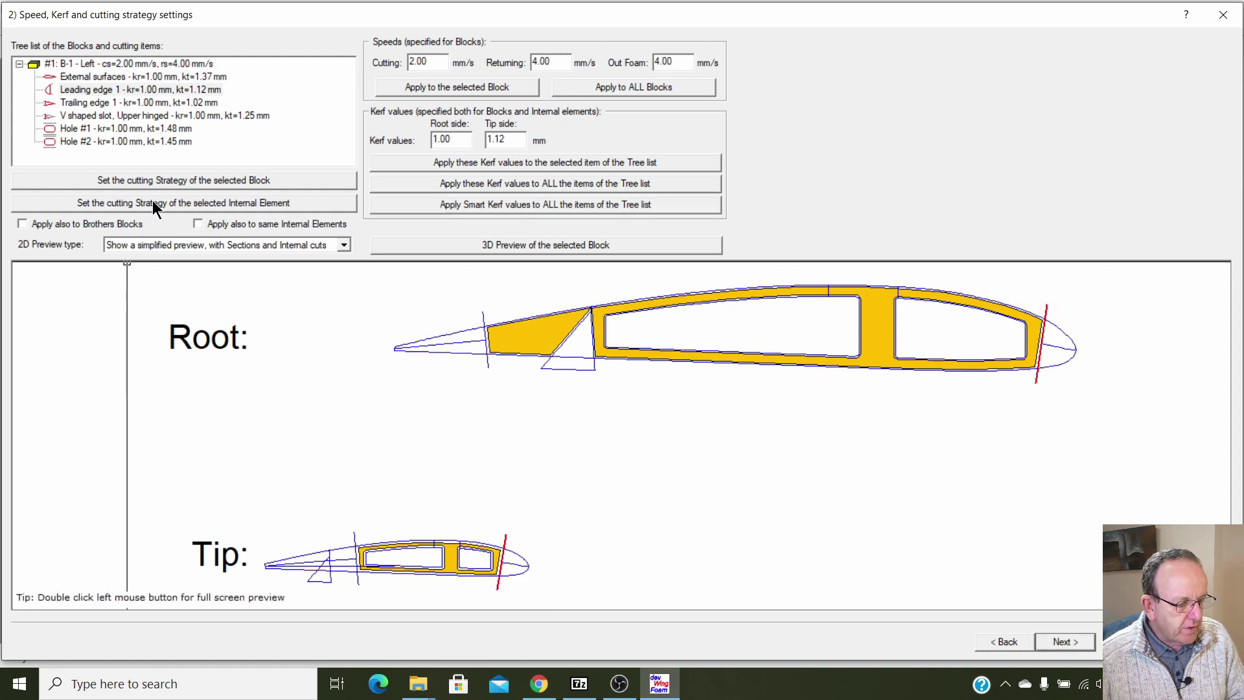
left_click(154, 202)
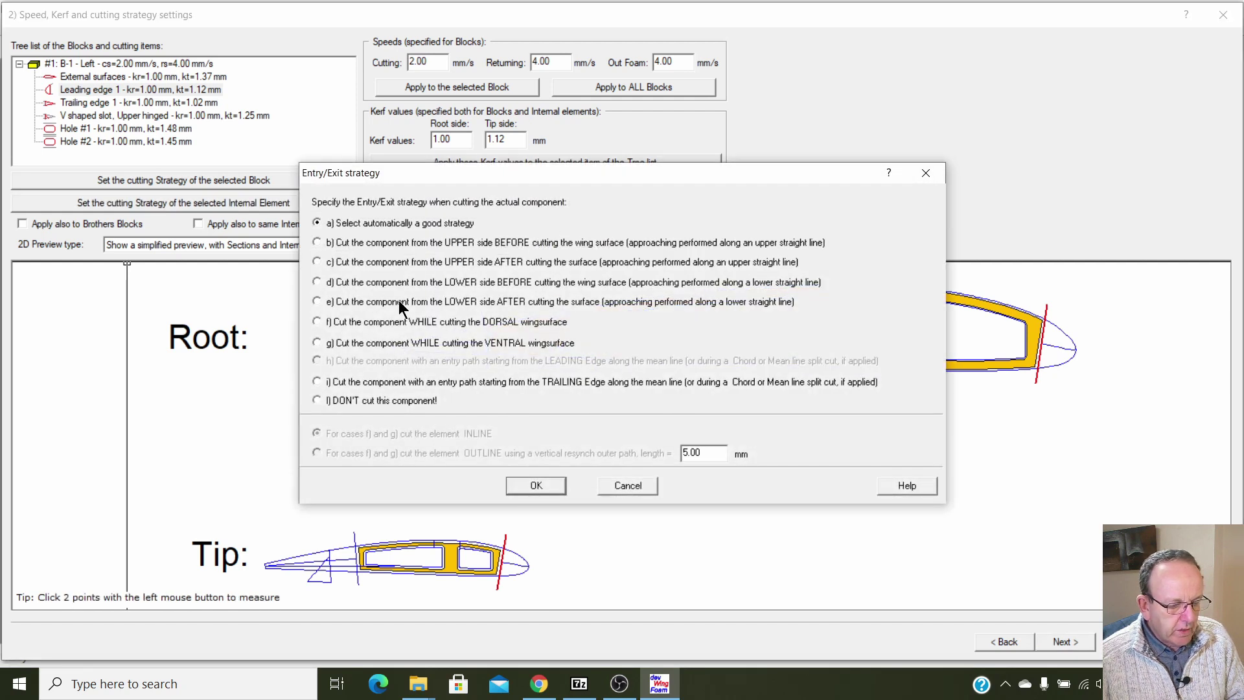
left_click(629, 486)
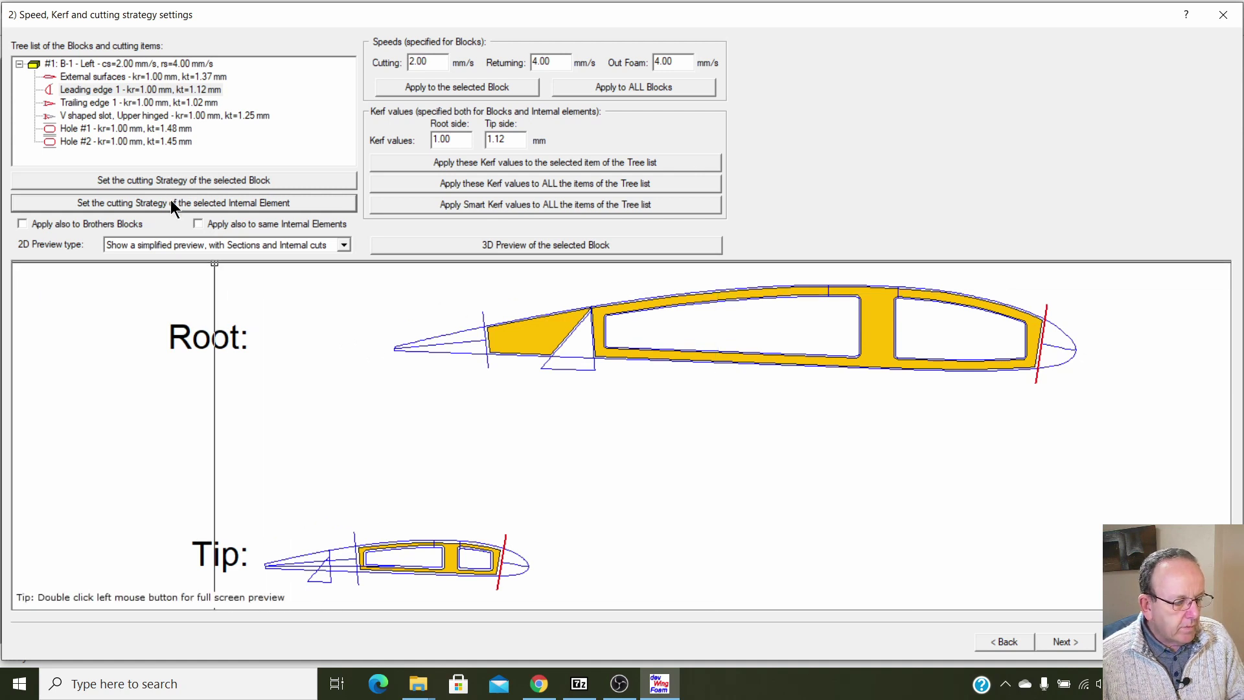
Set Hole #1's entry/exit strategy to cut it inline while cutting the ventral wing surface.
left_click(93, 129)
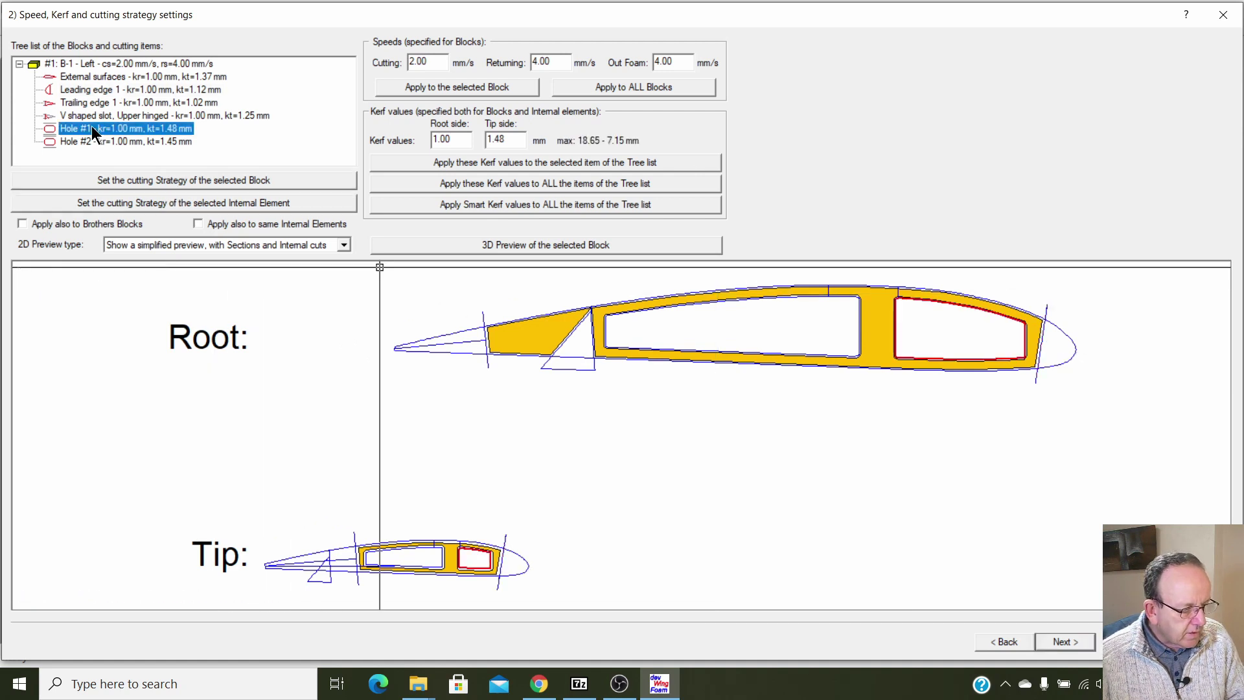
left_click(215, 201)
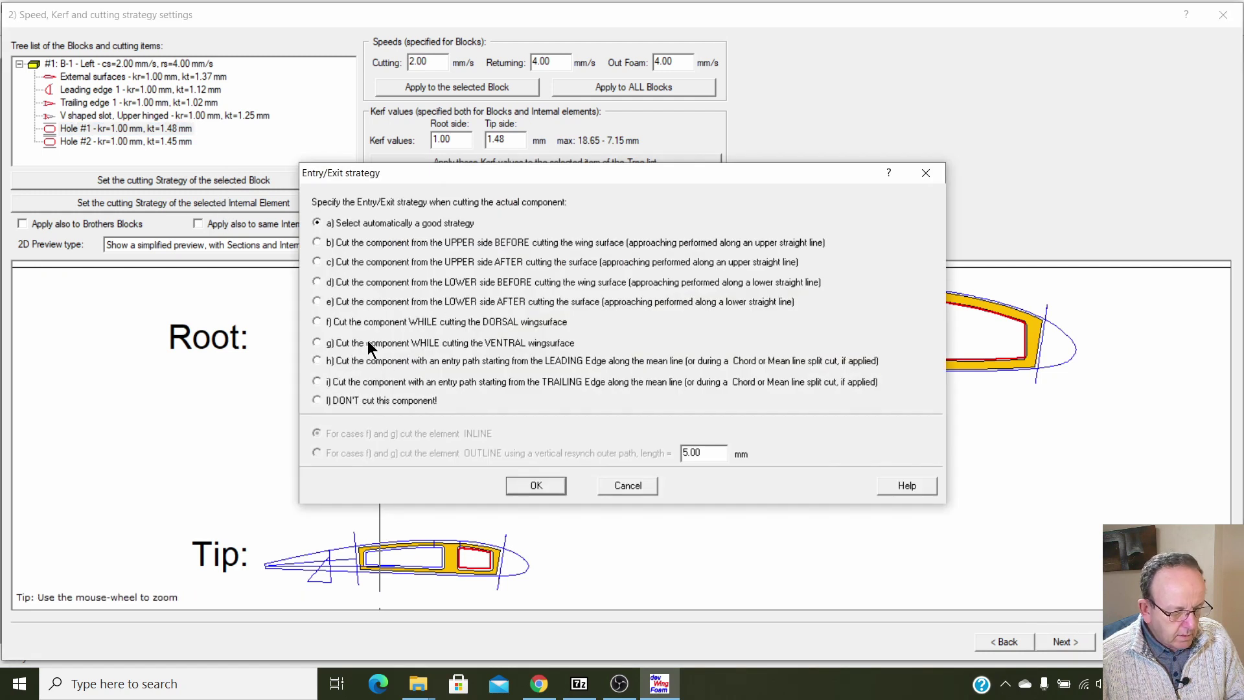
left_click(319, 342)
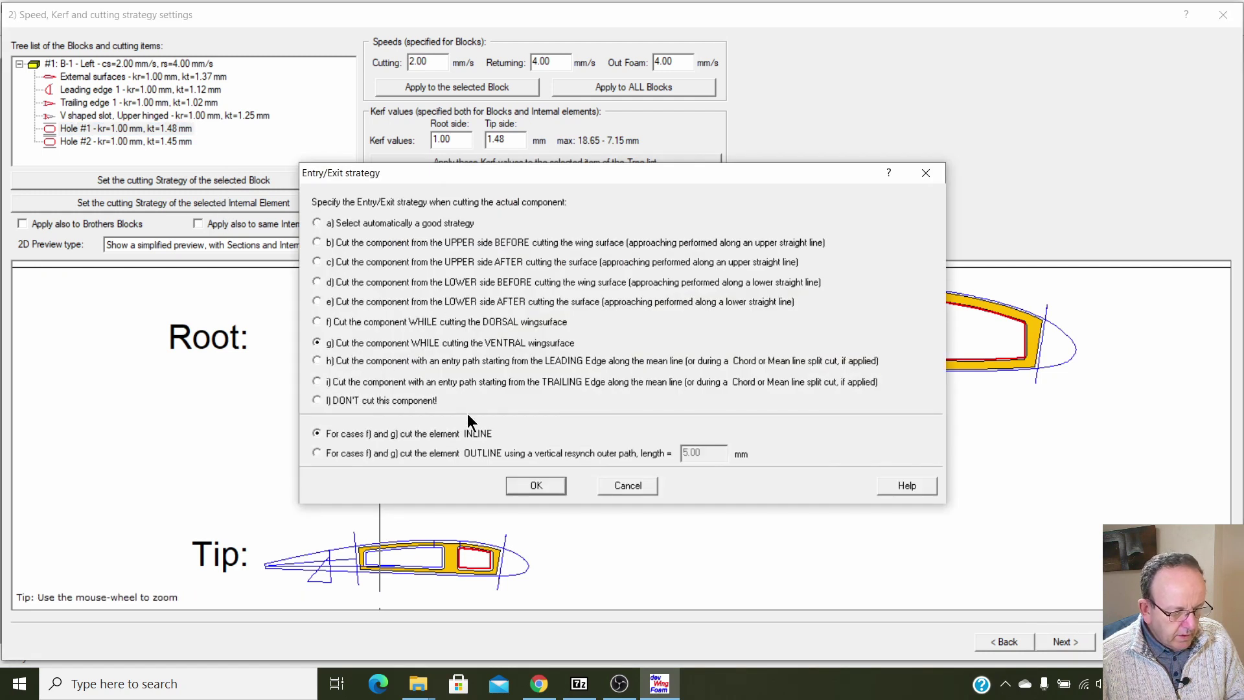
left_click(555, 484)
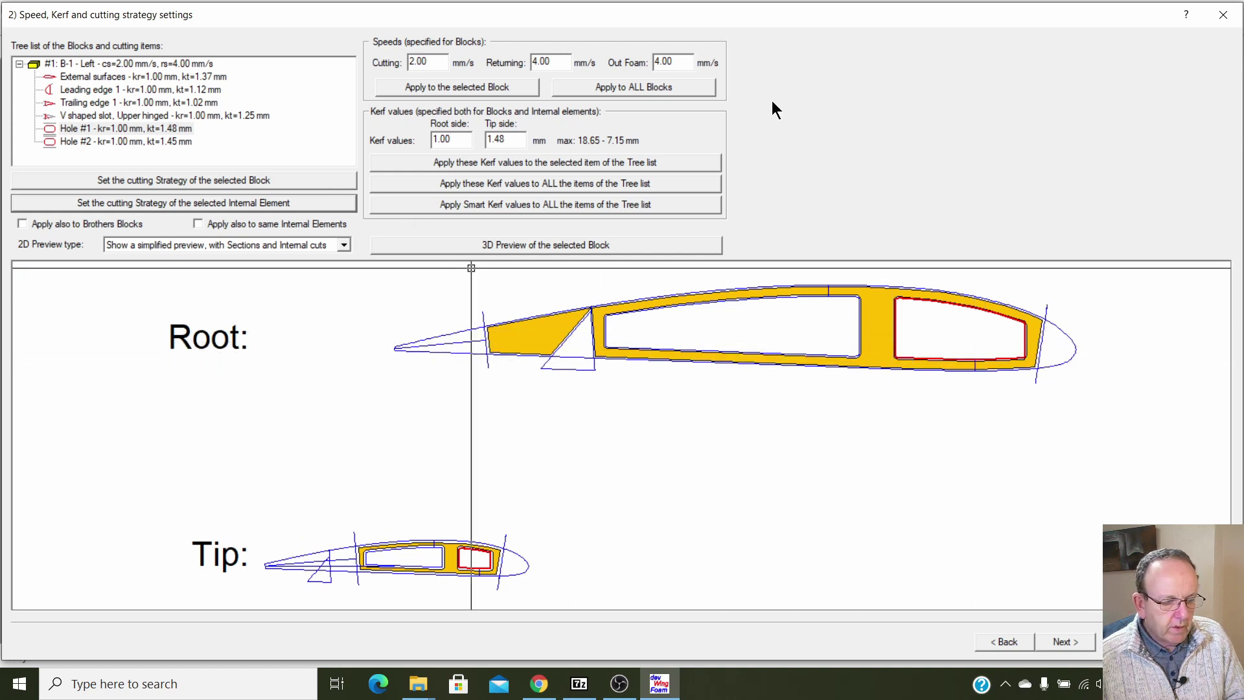
Continue to the foam block size settings and set block B-1's local block height to 60 mm in its foam placement.
left_click(1063, 641)
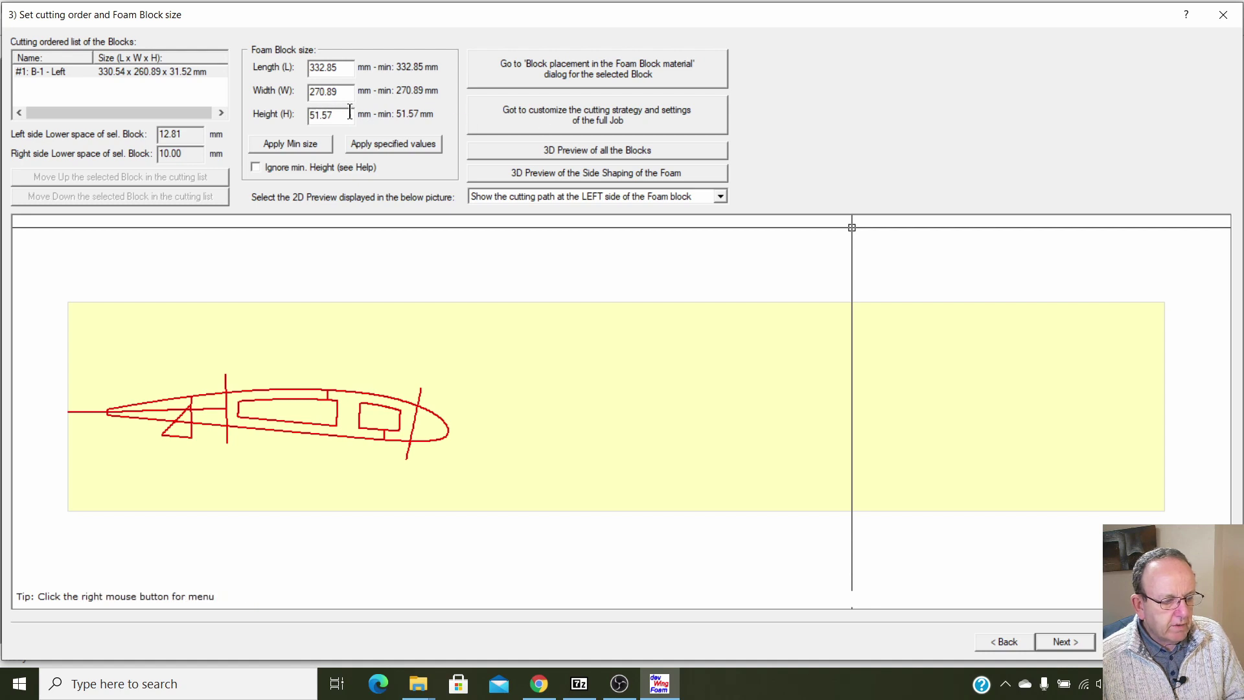
left_click(556, 74)
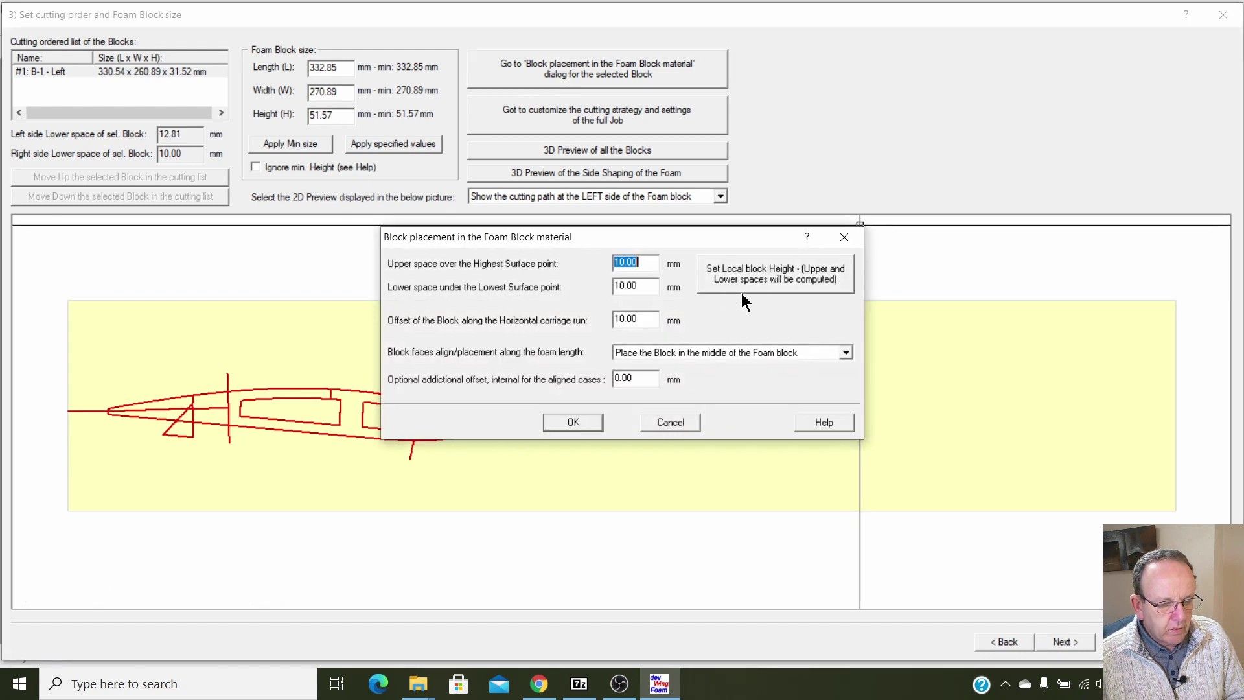
left_click(755, 270)
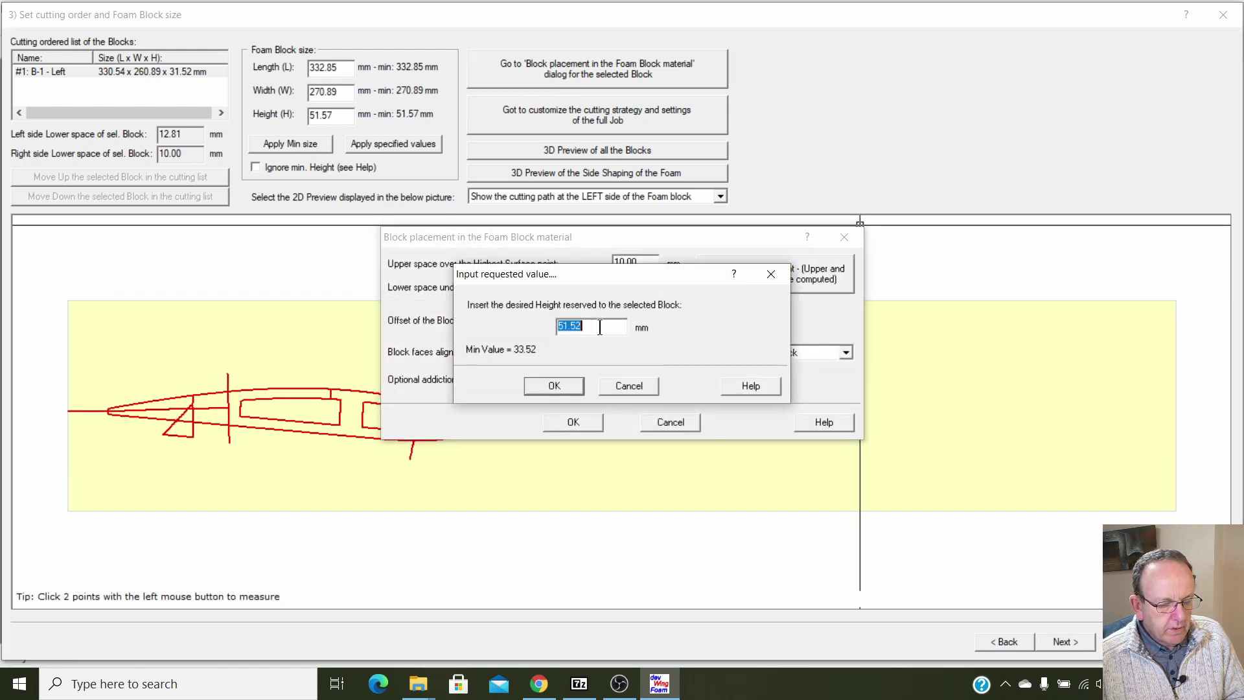
type("60")
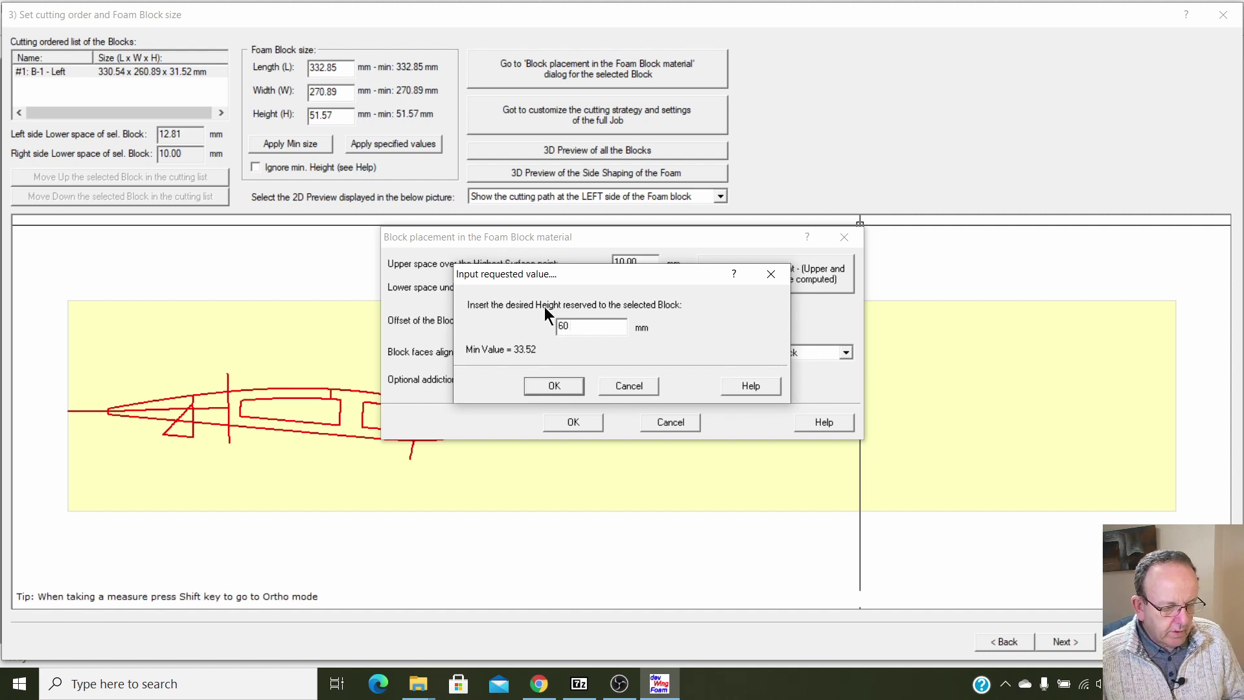
left_click(555, 386)
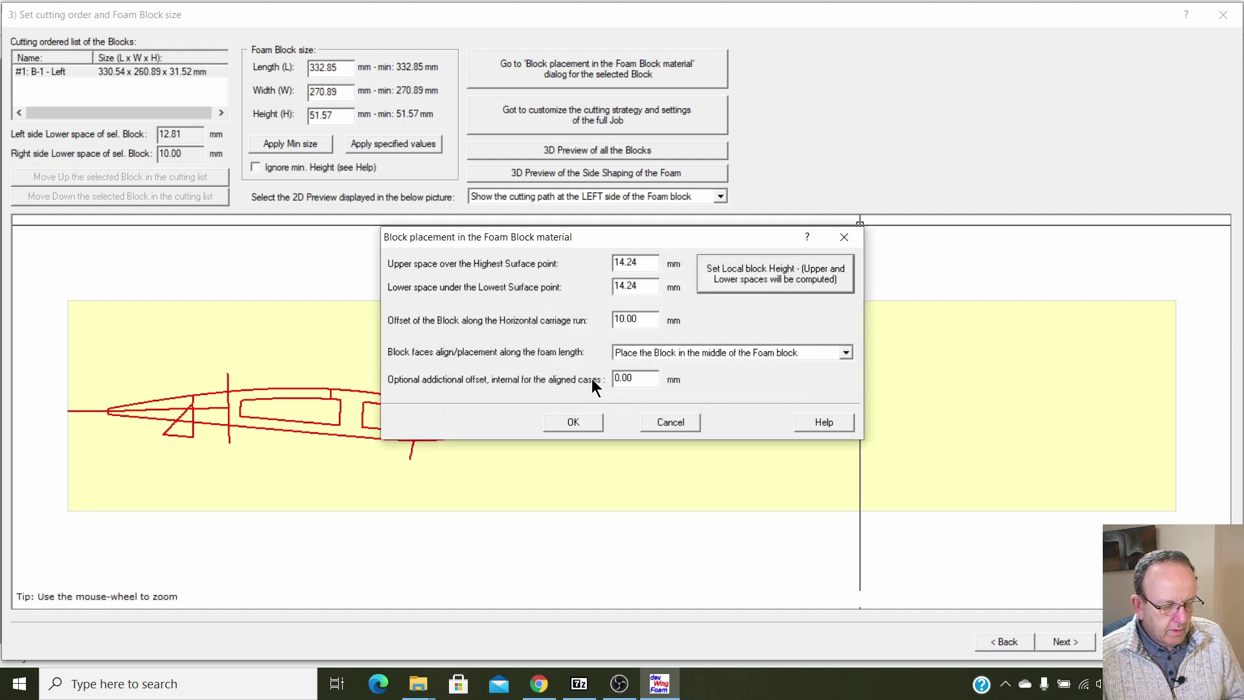
left_click(598, 421)
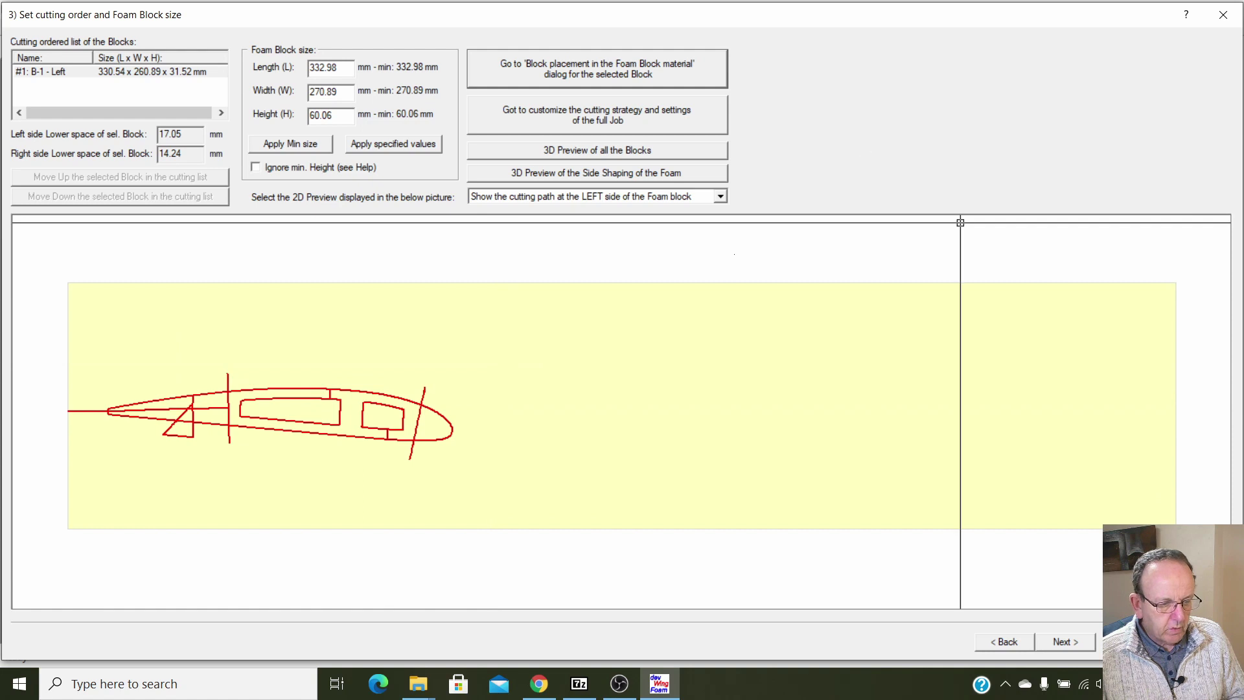
Continue to the main blocks' foam placement, test the path limits, and review the 4 axis CNC machine dimensions without changing them.
left_click(1065, 641)
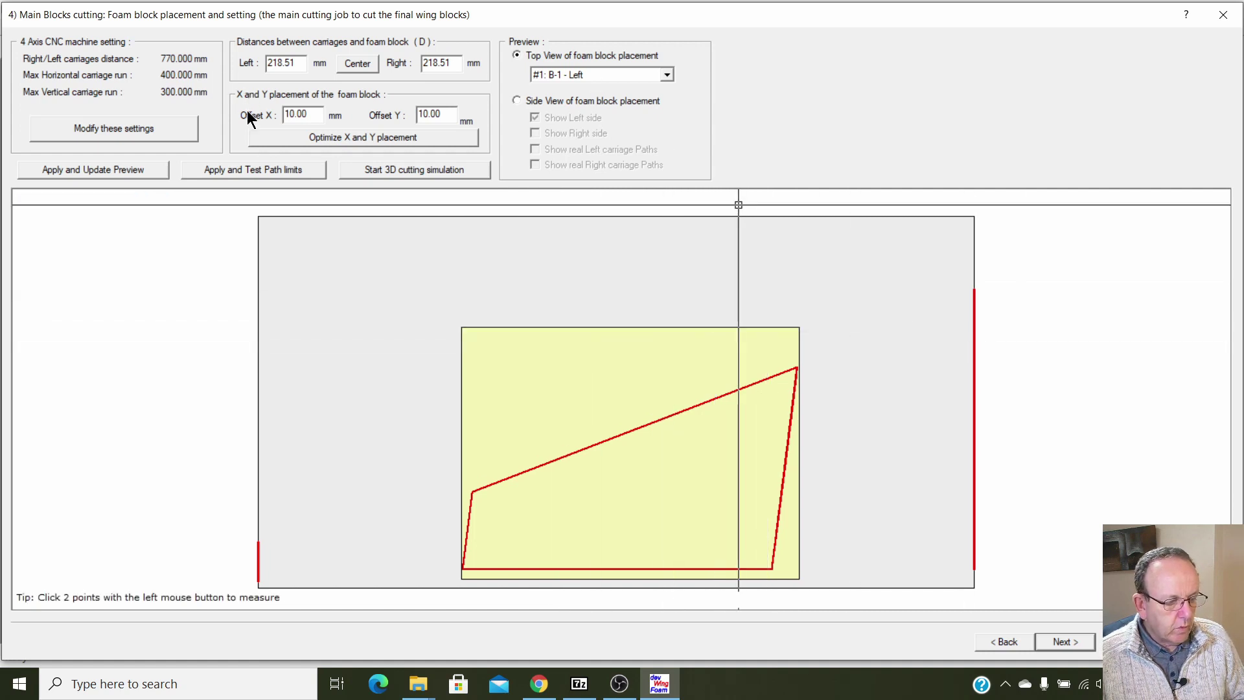
left_click(246, 170)
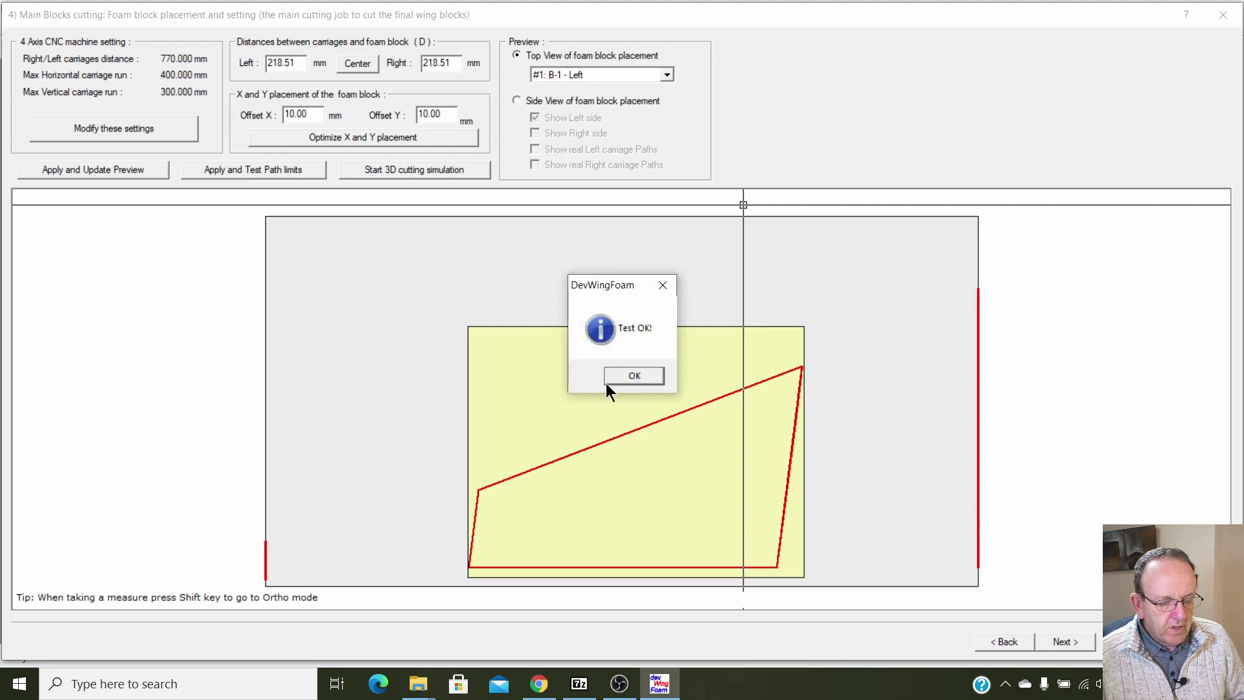
left_click(637, 377)
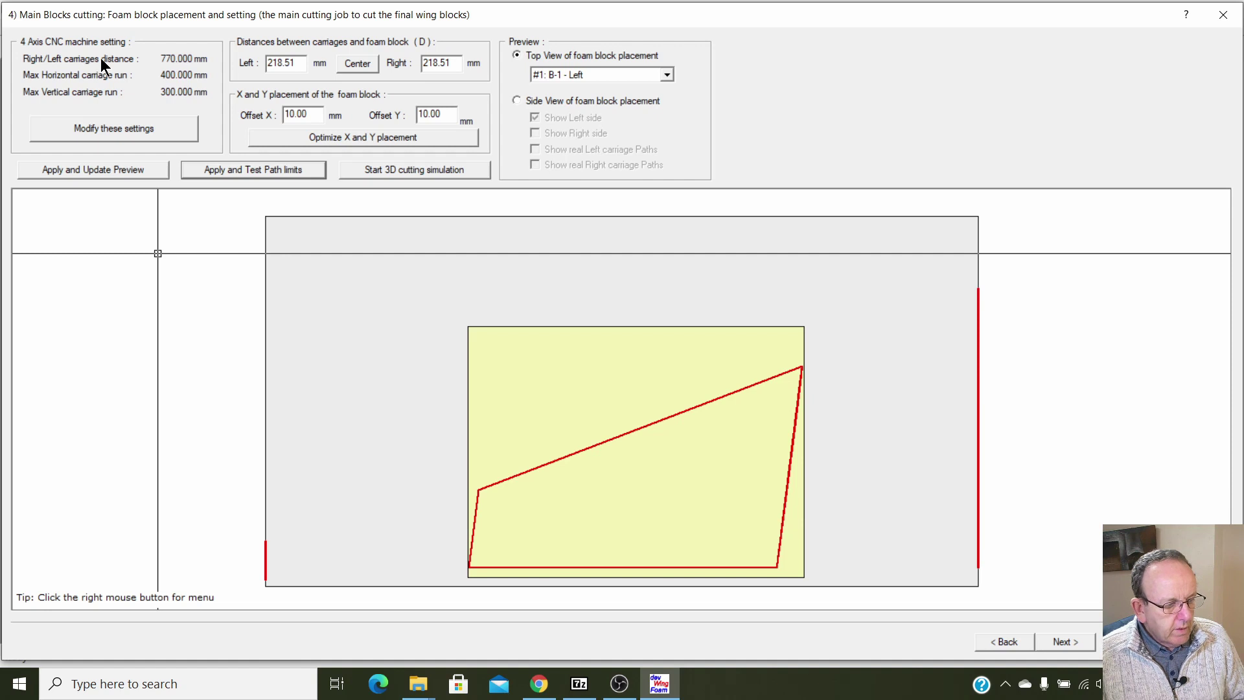
left_click(118, 129)
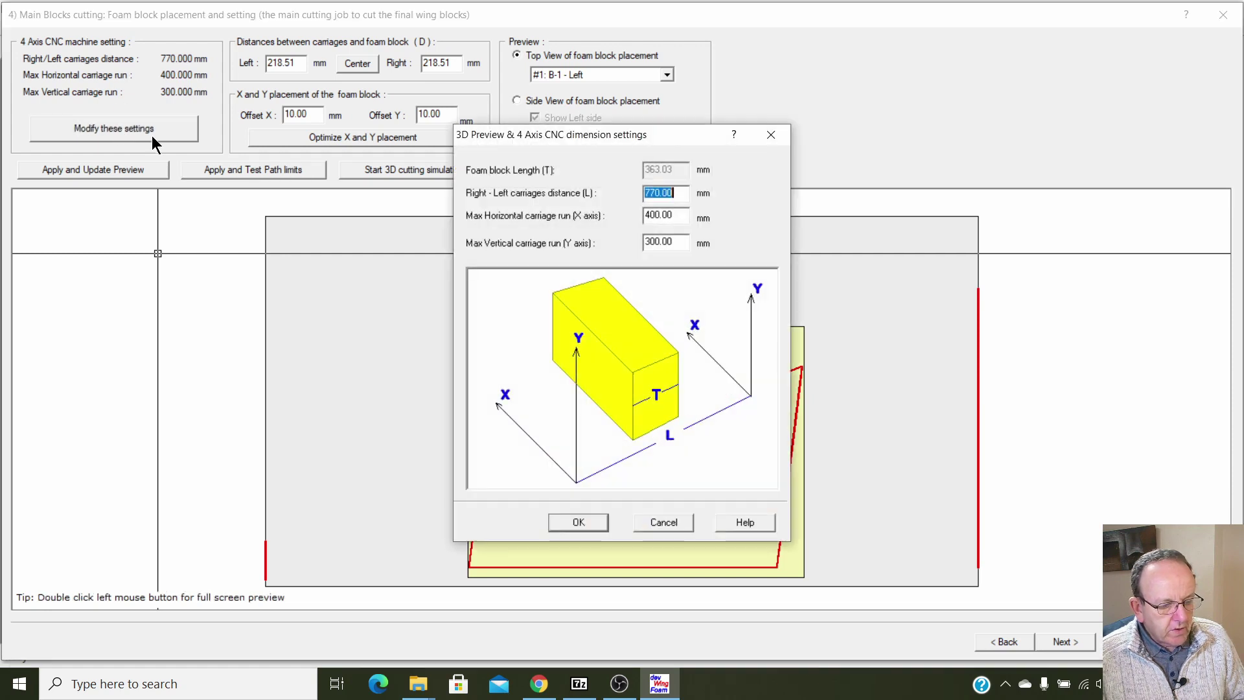
left_click(653, 518)
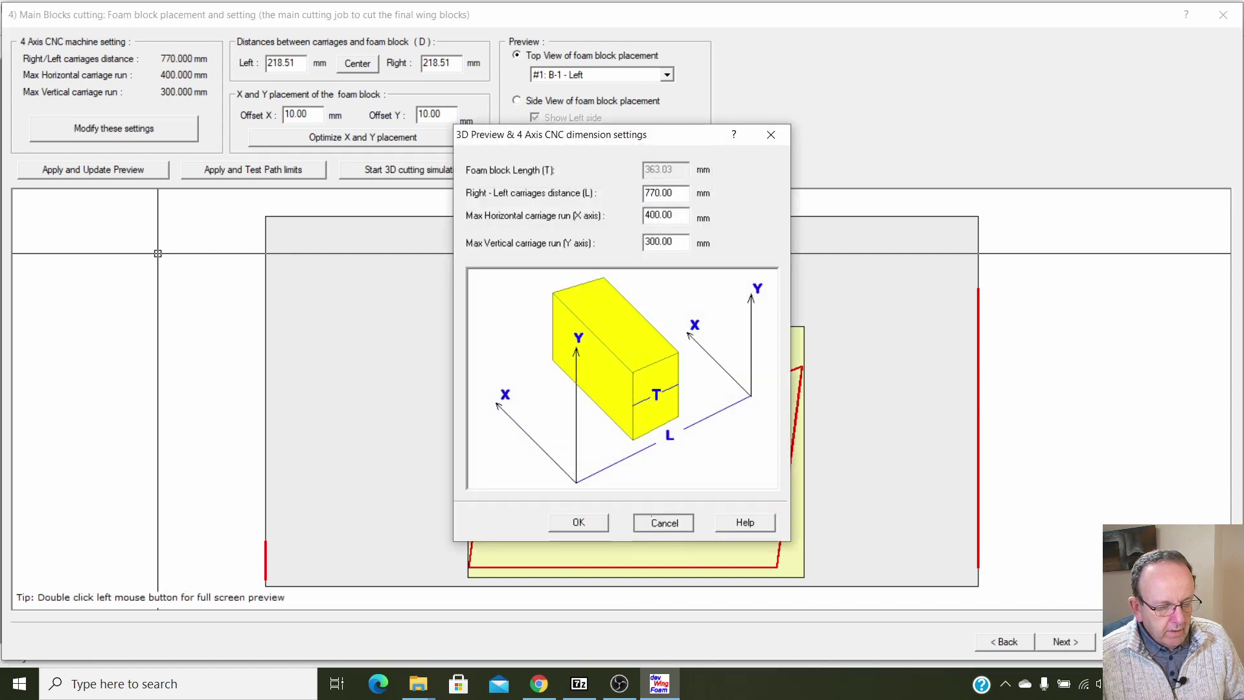
Open the 3D cutting simulation of the main blocks and hide the carriage planes around the foam block.
left_click(402, 166)
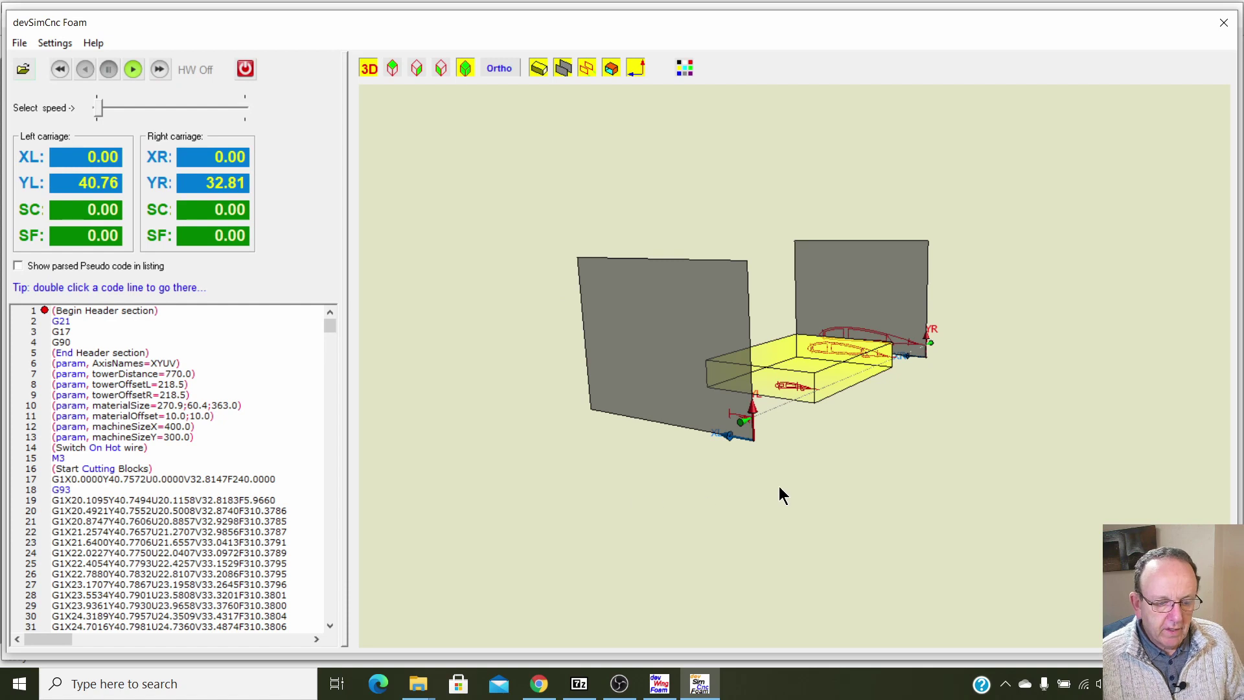
left_click_drag(939, 449, 764, 450)
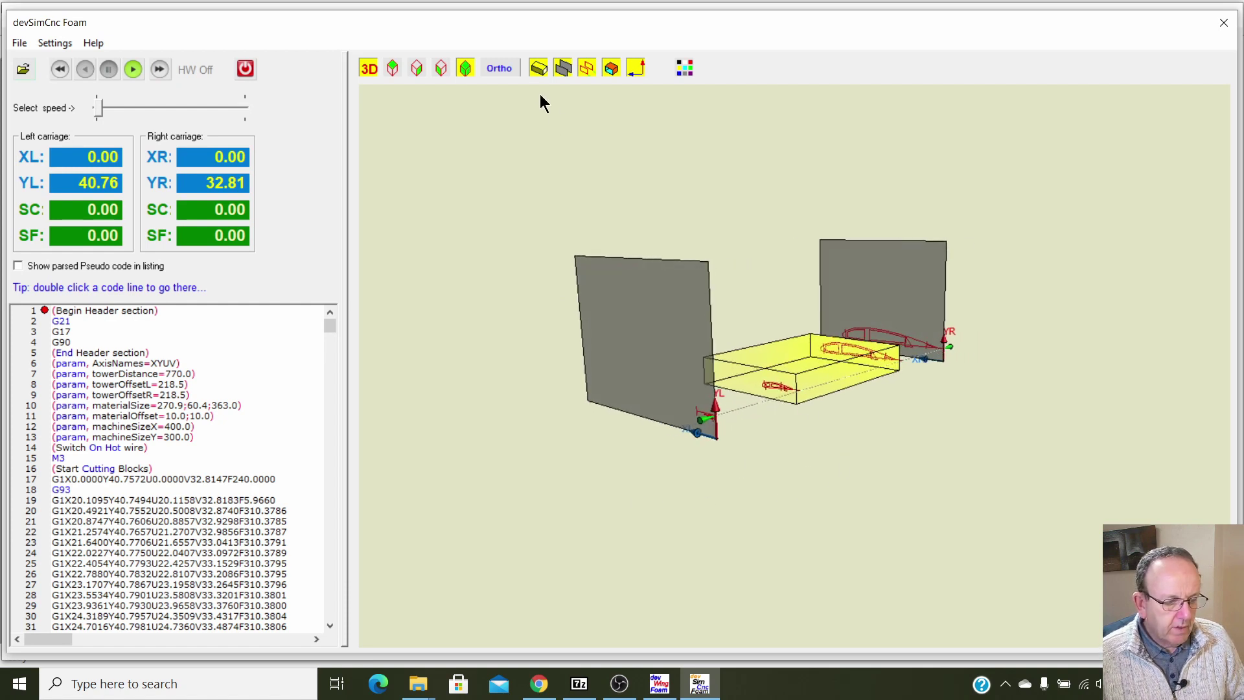
left_click(563, 68)
left_click_drag(603, 244, 735, 295)
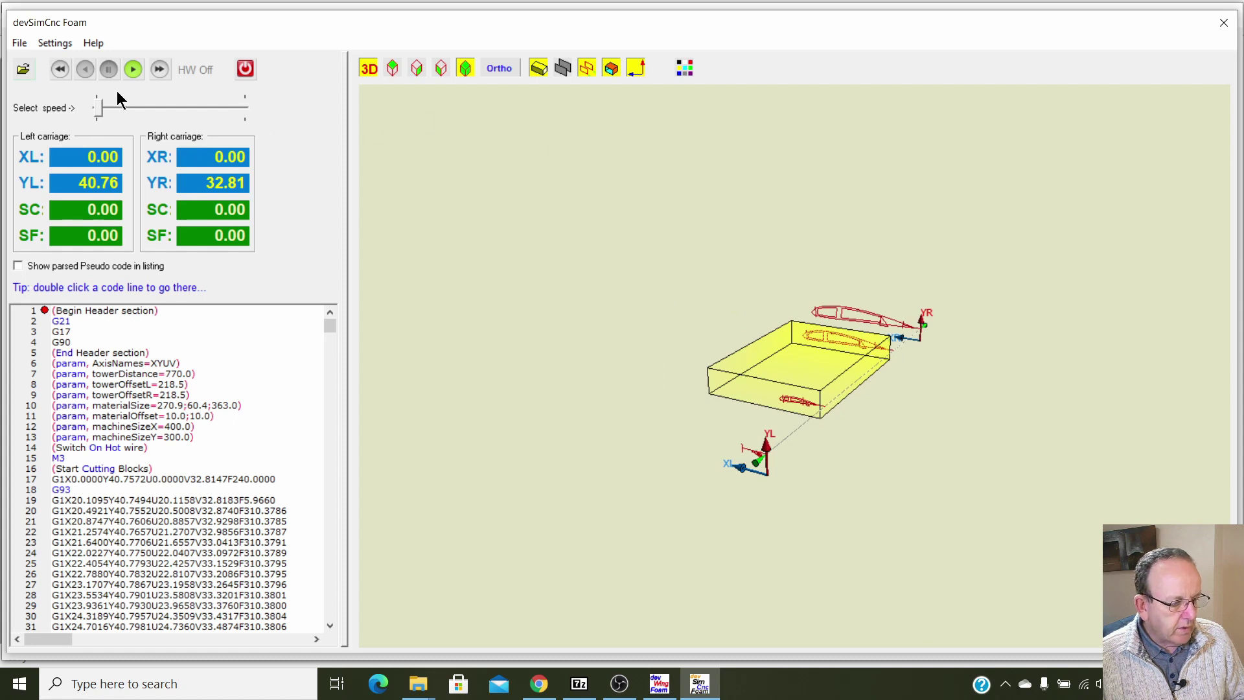
Run the cutting simulation at a higher speed, inspect the cut wing panel from several sides, and close the simulator.
left_click(133, 68)
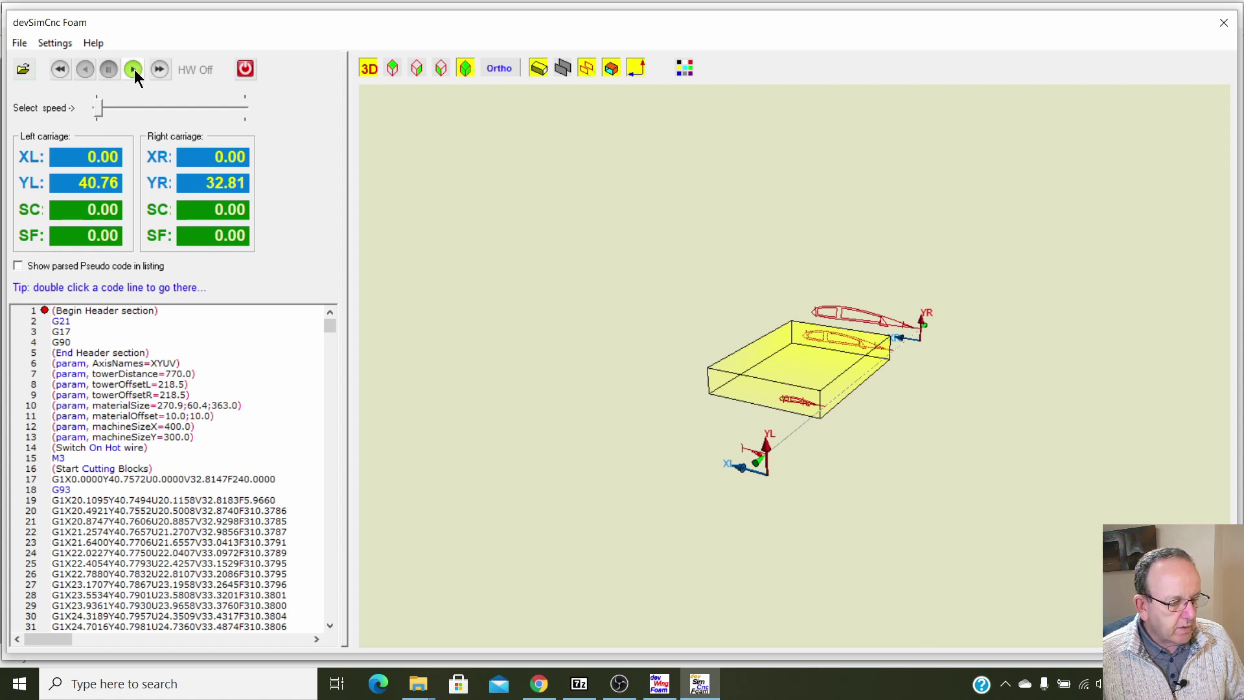
left_click_drag(98, 113, 181, 115)
left_click_drag(992, 361, 486, 304)
left_click_drag(1059, 415, 814, 483)
scroll(774, 464, "up", 2)
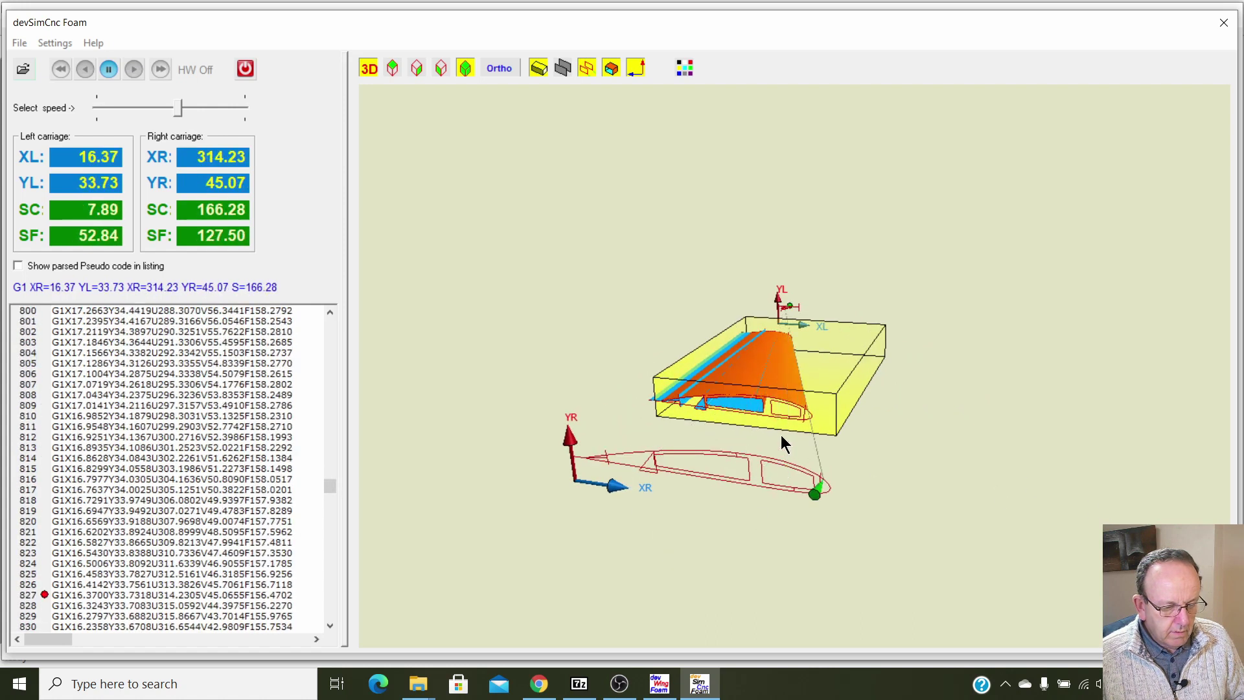
left_click_drag(783, 448, 784, 399)
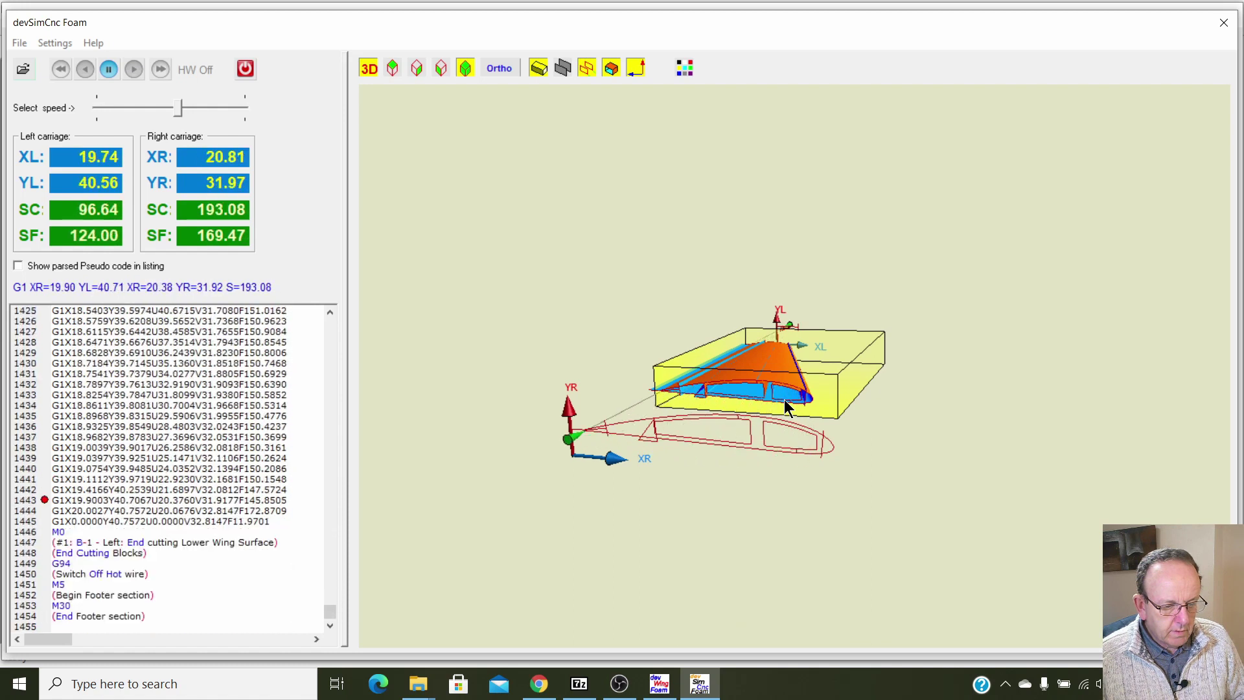
left_click_drag(1052, 430, 492, 583)
left_click_drag(679, 416, 998, 332)
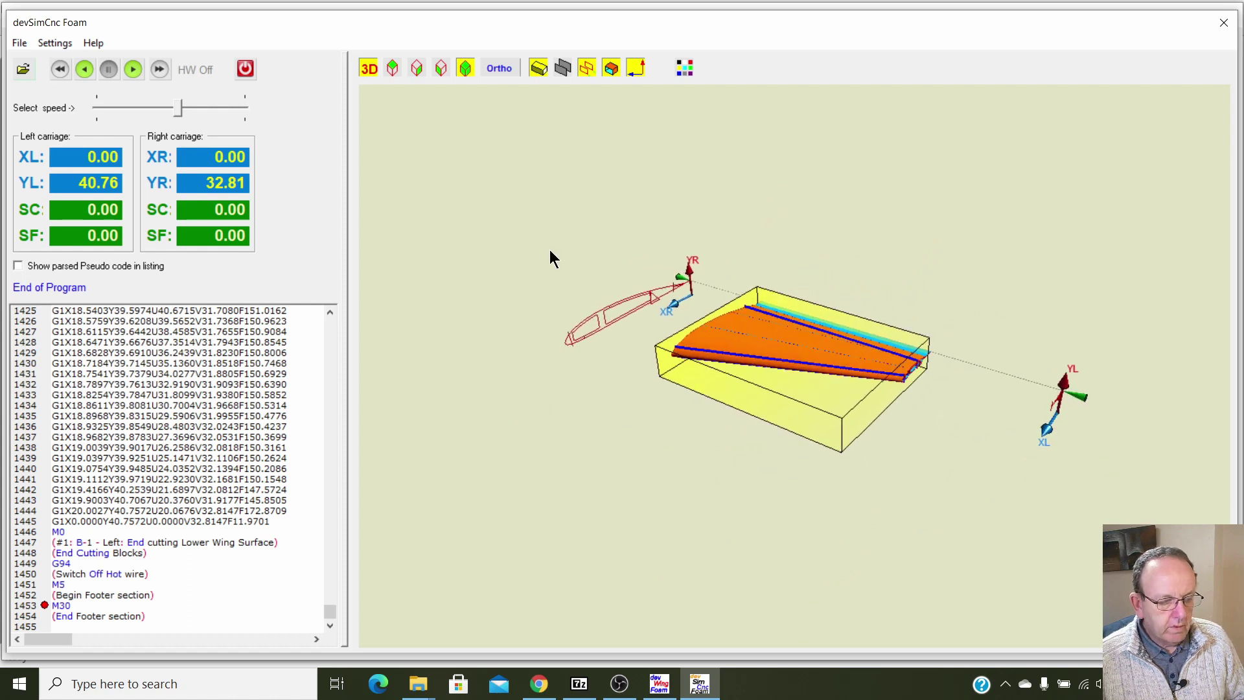
left_click(248, 69)
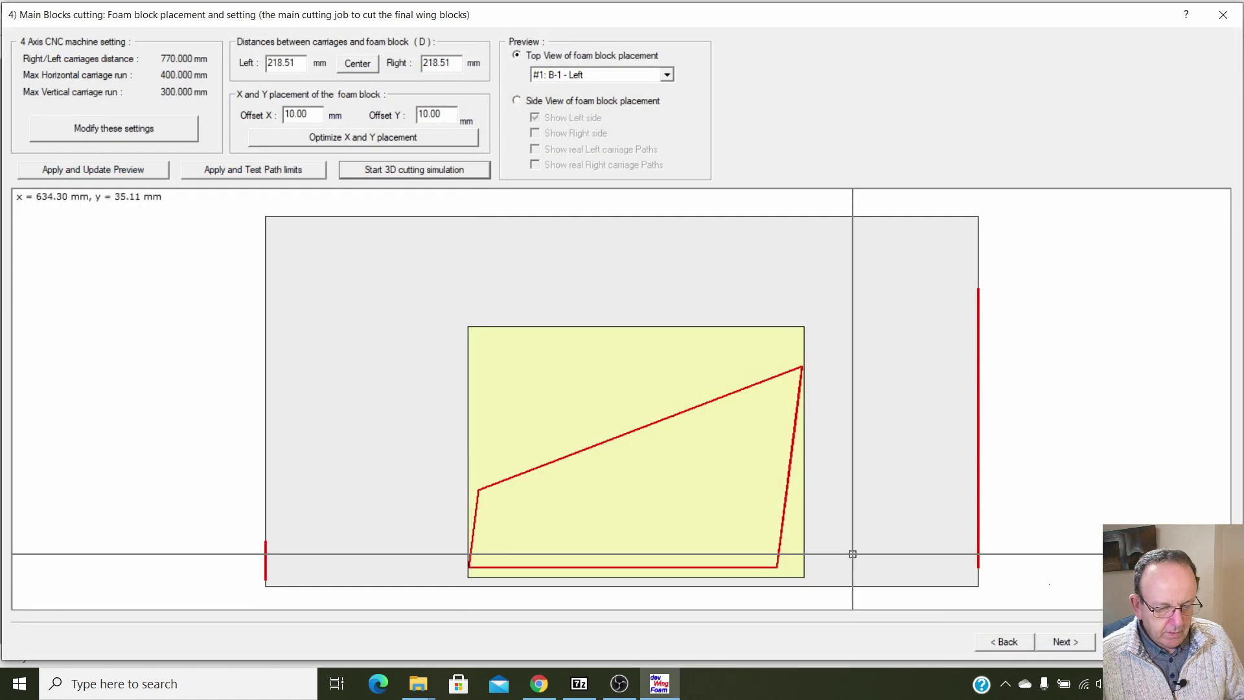
Continue past the optional sides shaping placement to the cutting file creation page, dismissing the path limit test results.
left_click(1069, 644)
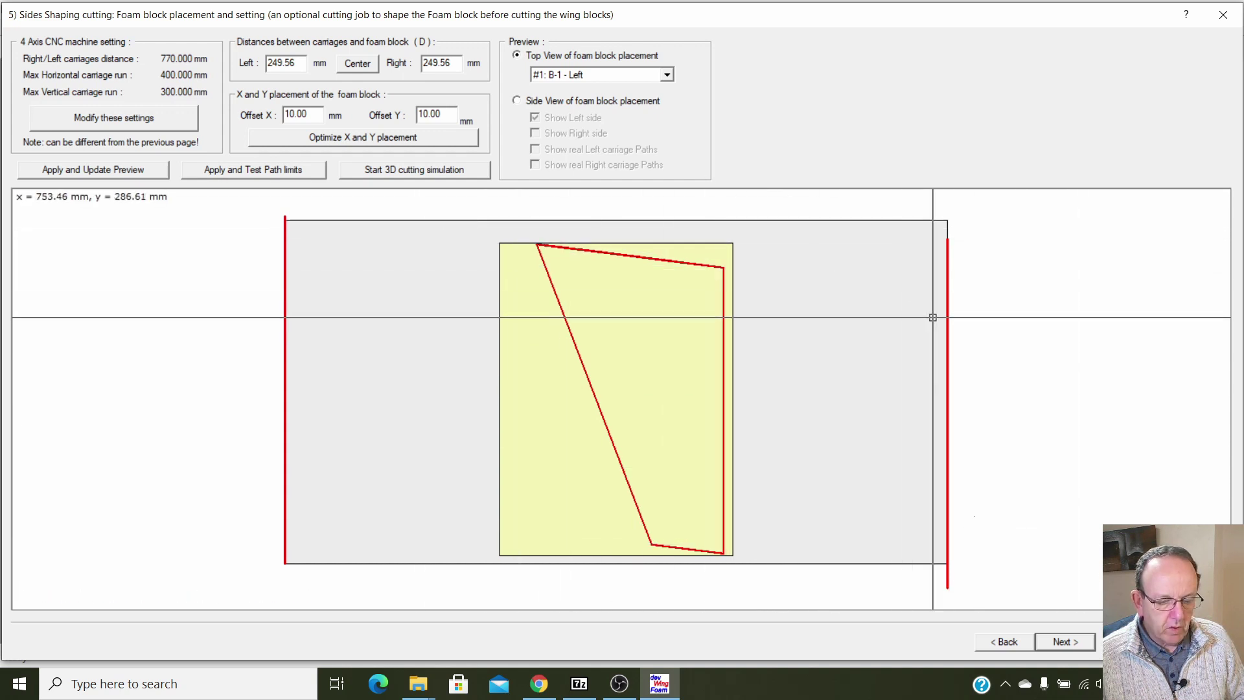
left_click(1055, 641)
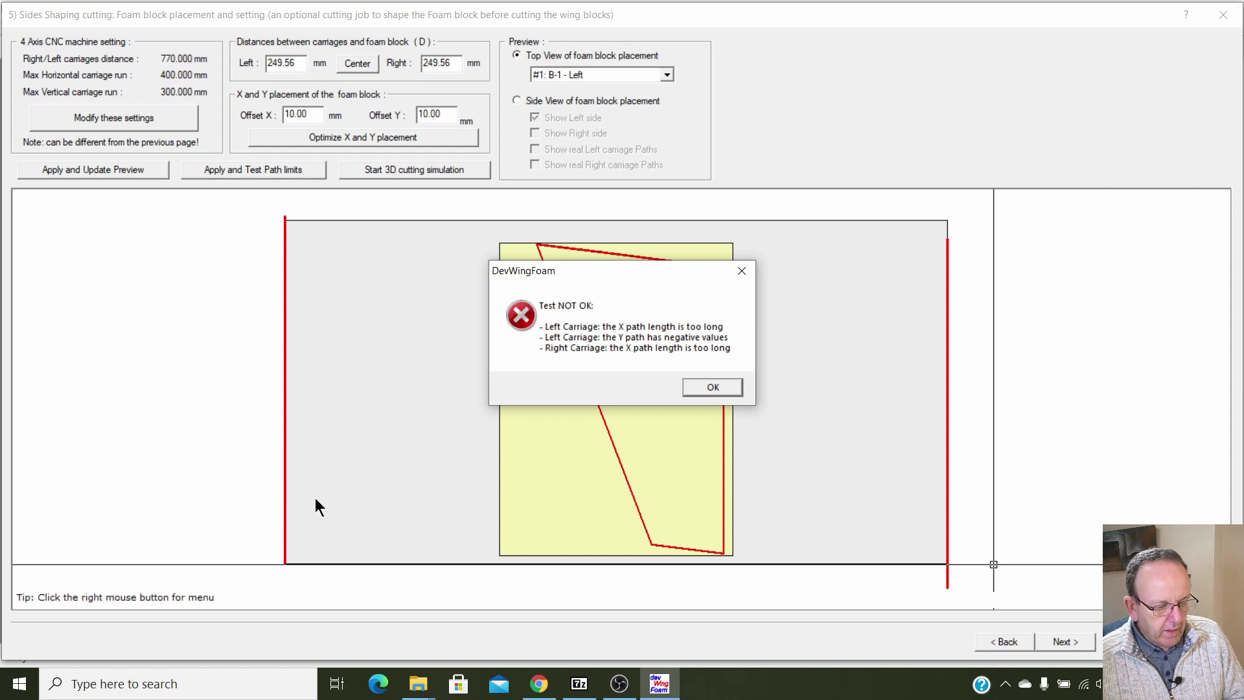
left_click(701, 387)
left_click(671, 375)
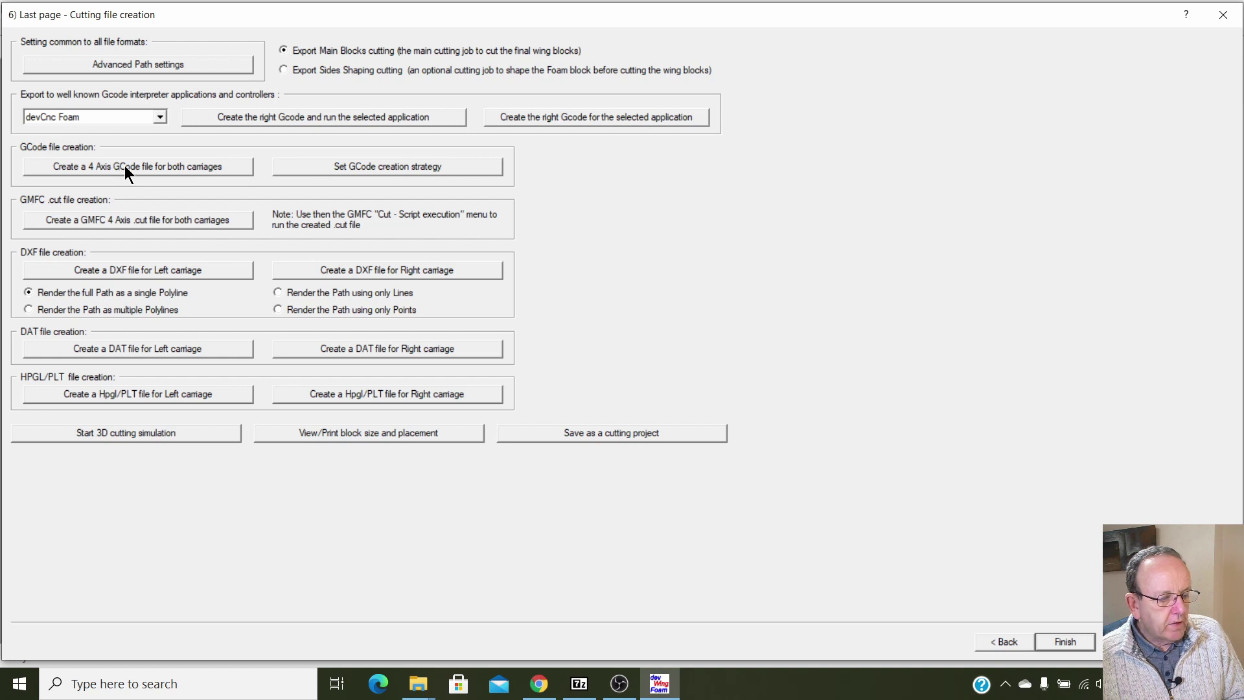
Create a 4 axis GCode file for both carriages with the existing creation settings, choosing the Downloads folder for it.
left_click(175, 165)
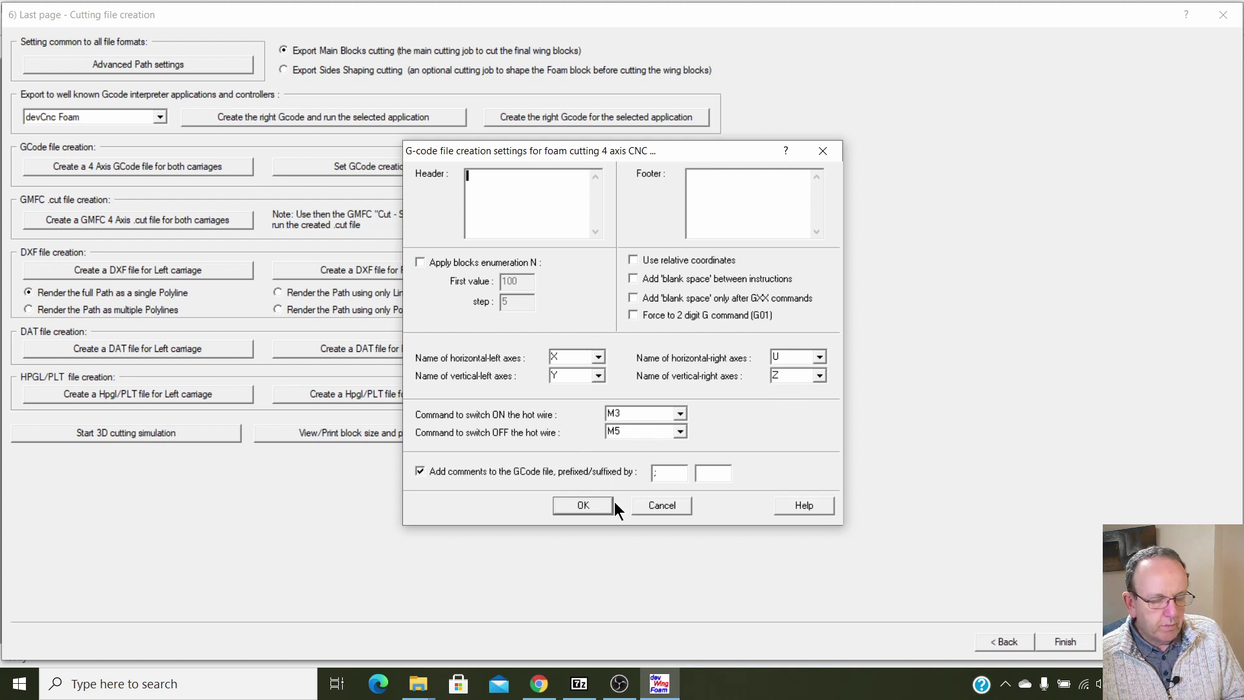
left_click(581, 504)
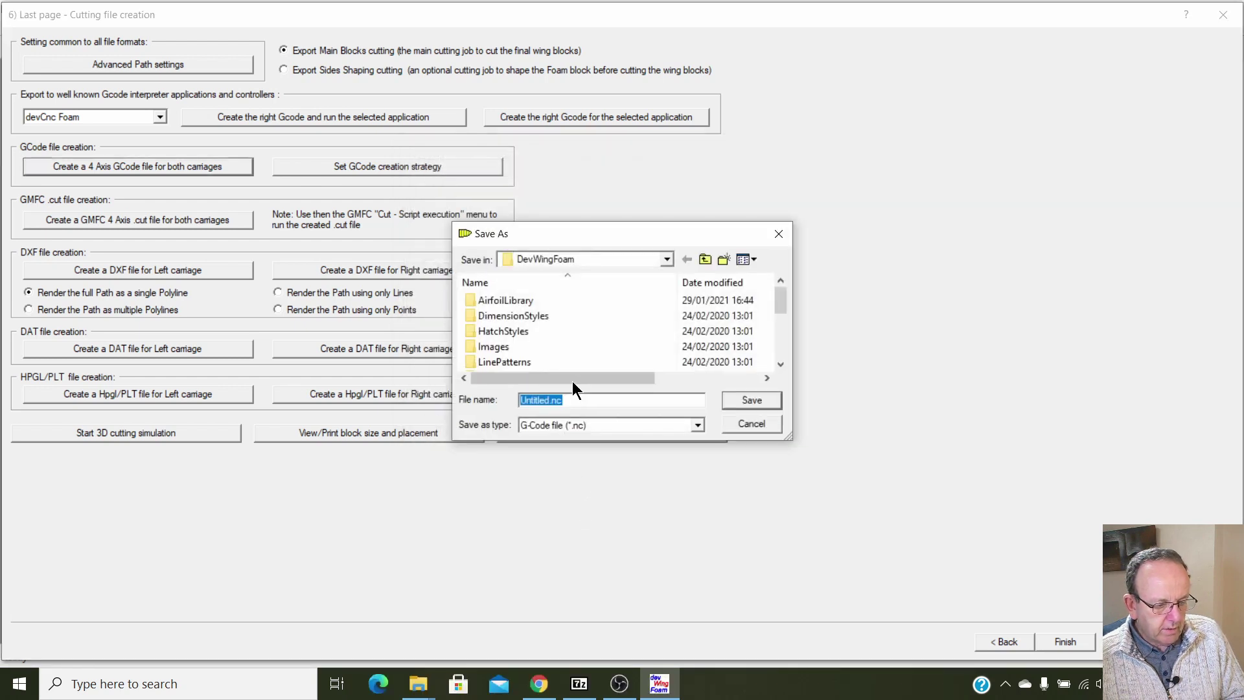
left_click(666, 261)
left_click(666, 260)
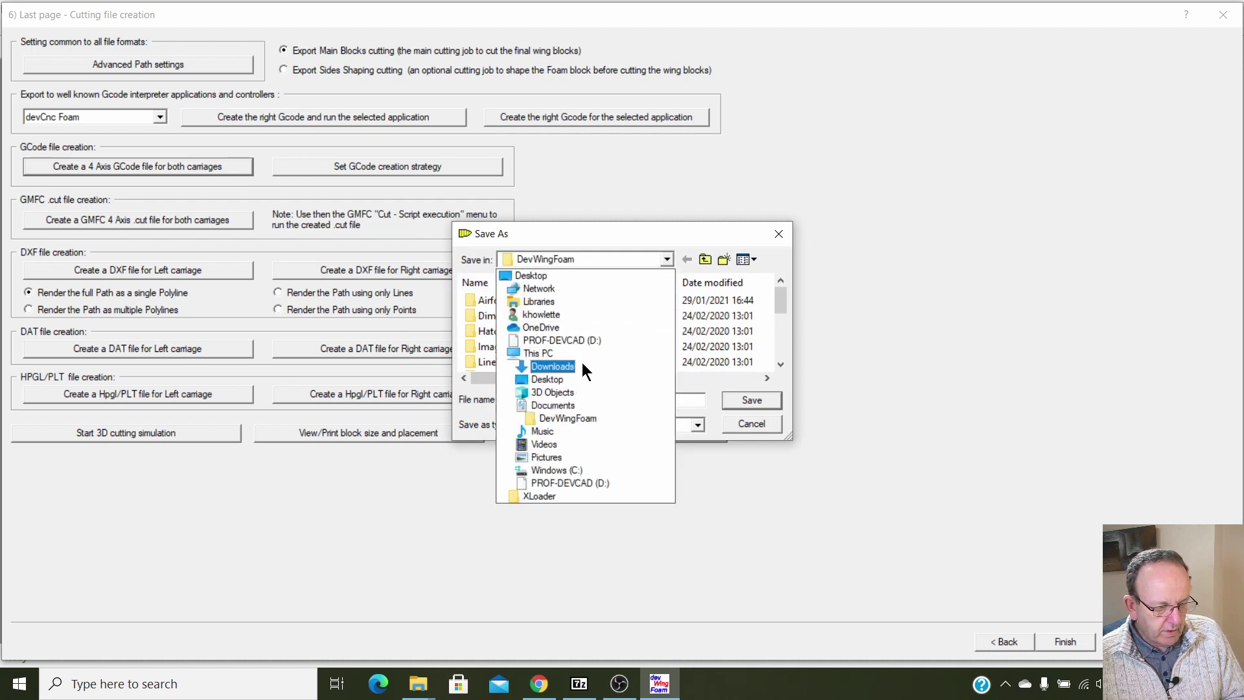
left_click(552, 367)
Name the G-code file a6.nc and save it.
left_click(582, 404)
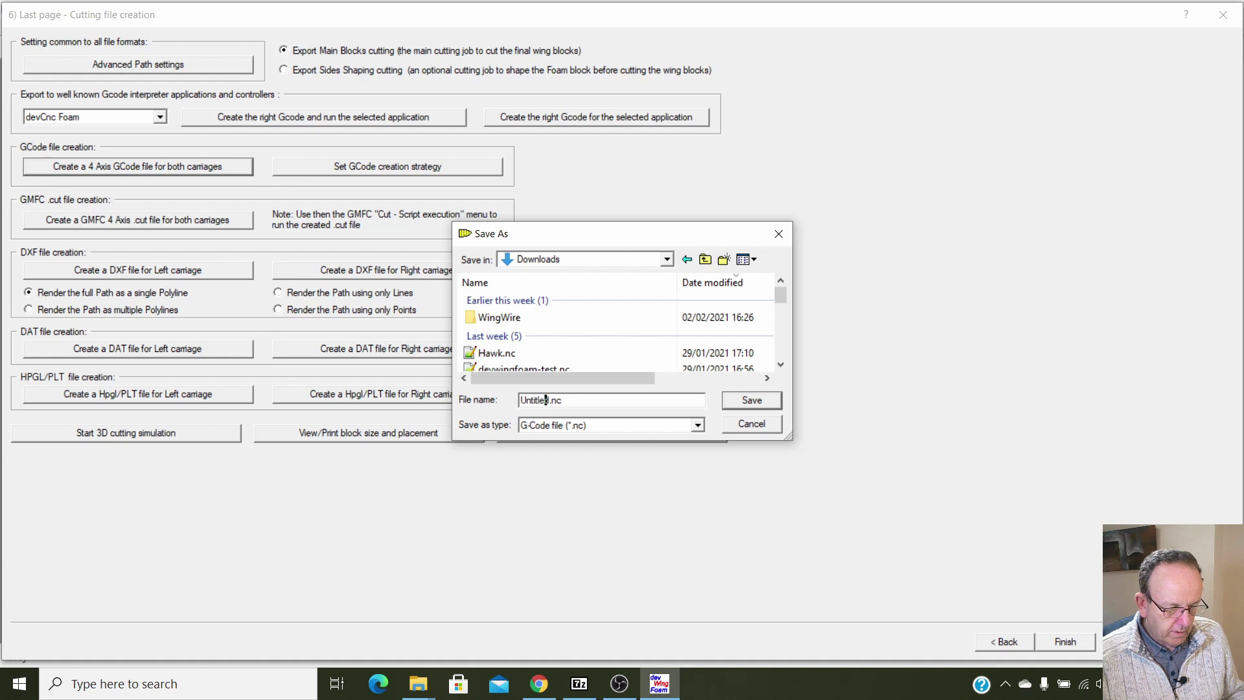
key("BackSpace")
key("BackSpace")
key("BackSpace")
key("BackSpace")
key("BackSpace")
key("BackSpace")
key("BackSpace")
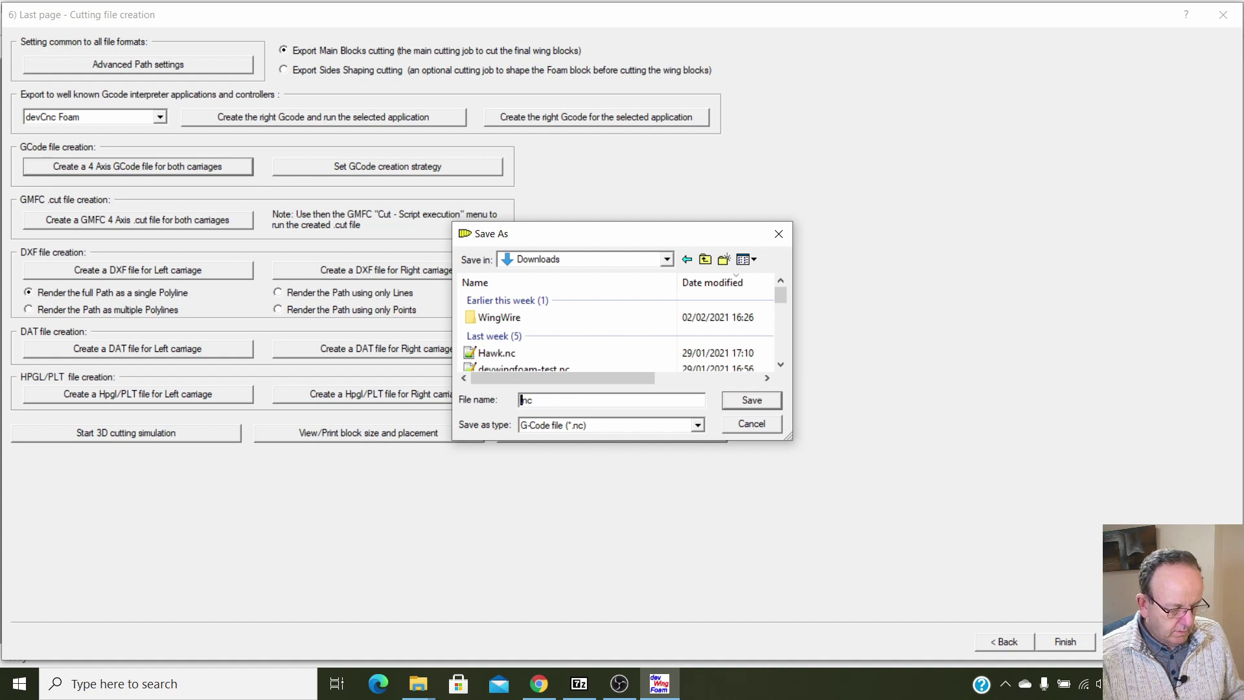
type("a6")
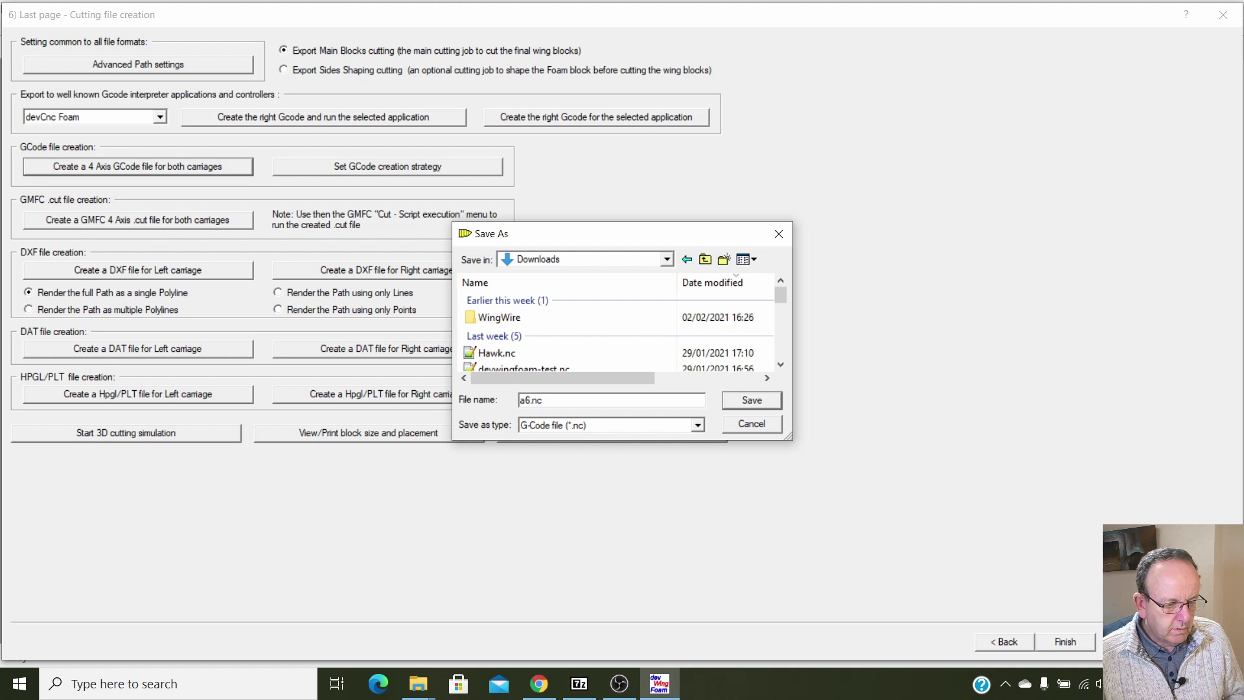
left_click(756, 402)
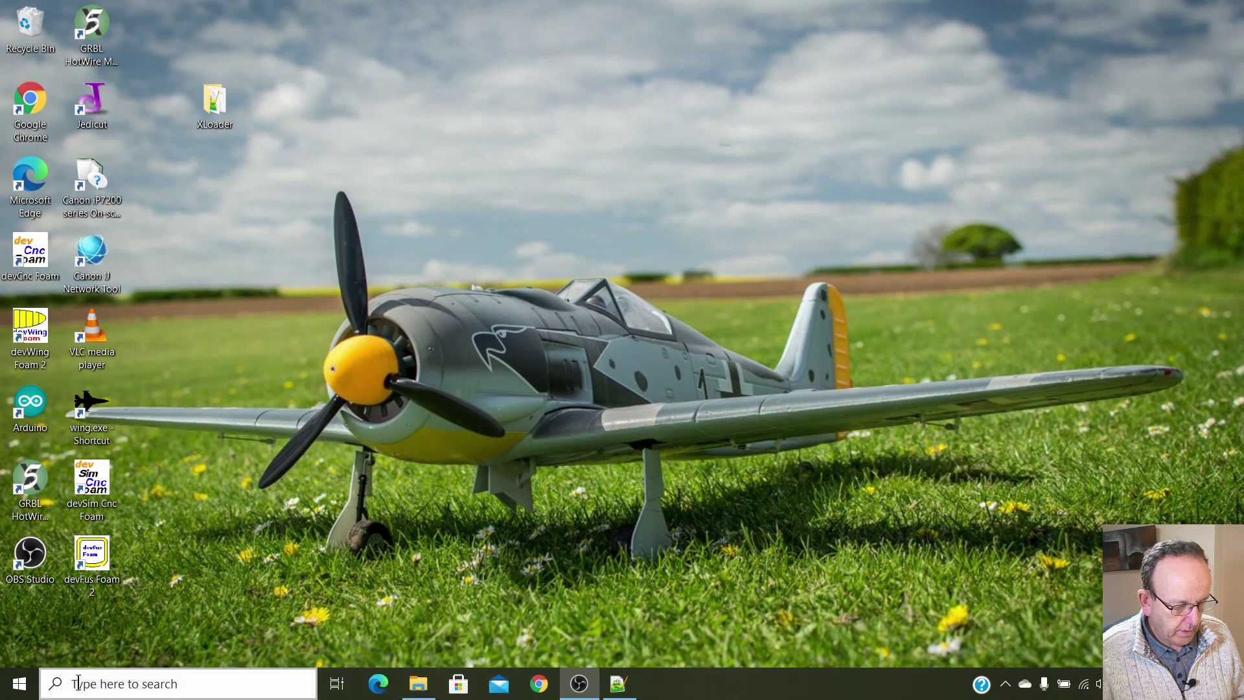
Switch to File Explorer, open a6.nc from the WingWire folder in Notepad++ to examine its G-code header, and minimize the editor.
left_click(418, 684)
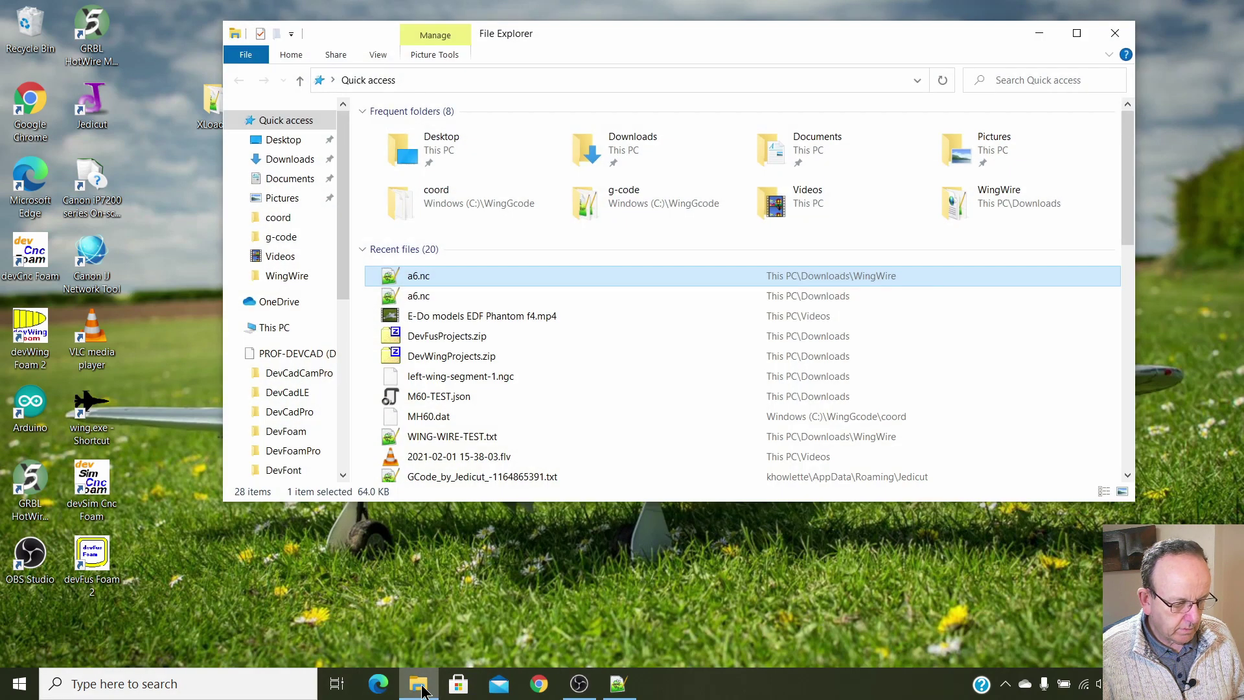
double_click(459, 276)
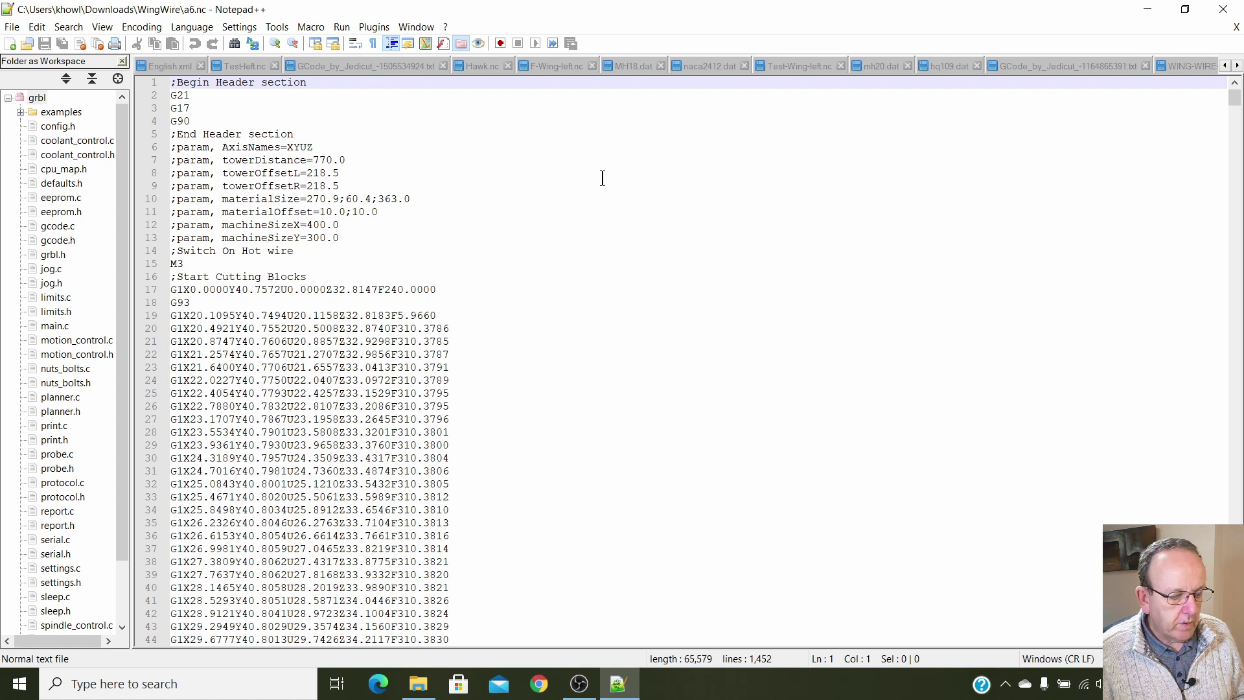
left_click(1147, 13)
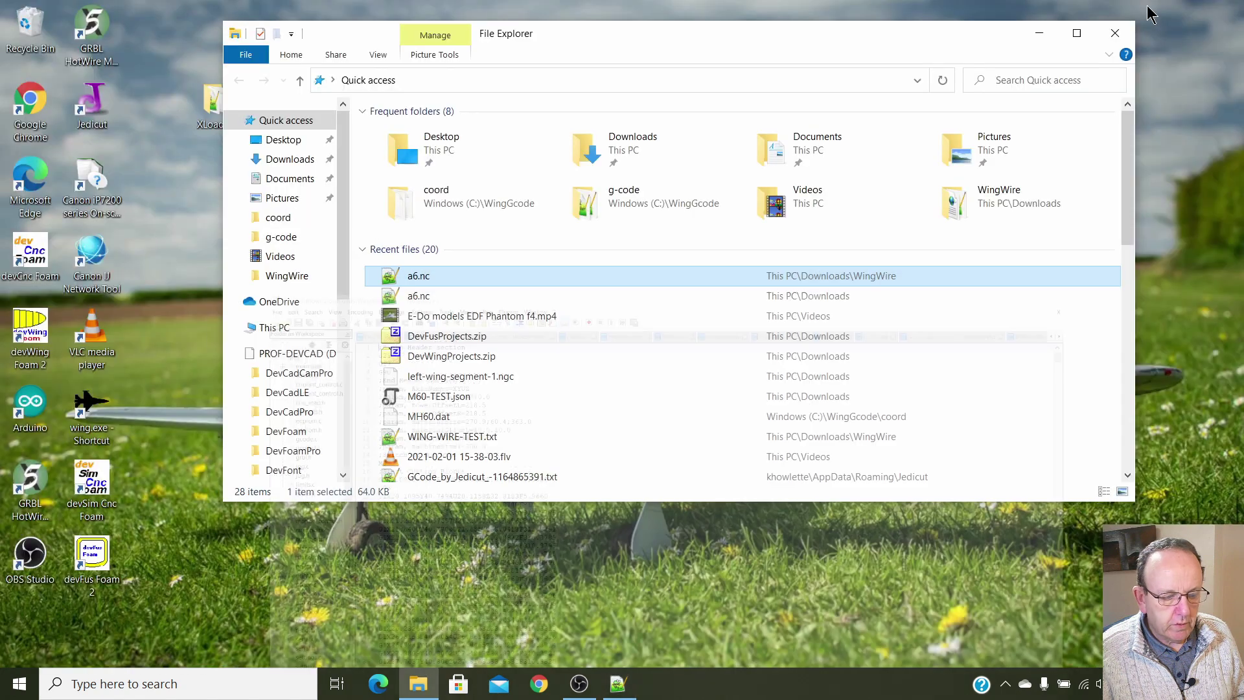
Launch the GRBL HotWire Mega 5X controller and load a6.nc from the WingWire folder.
double_click(31, 483)
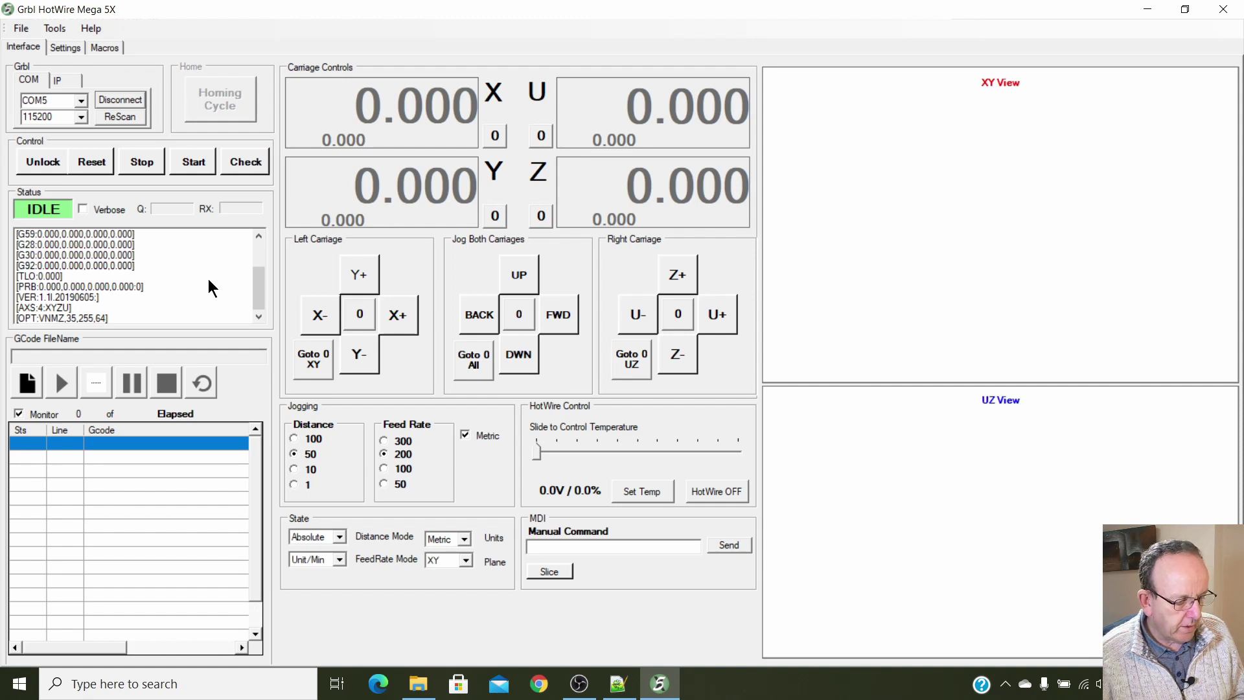
left_click(27, 382)
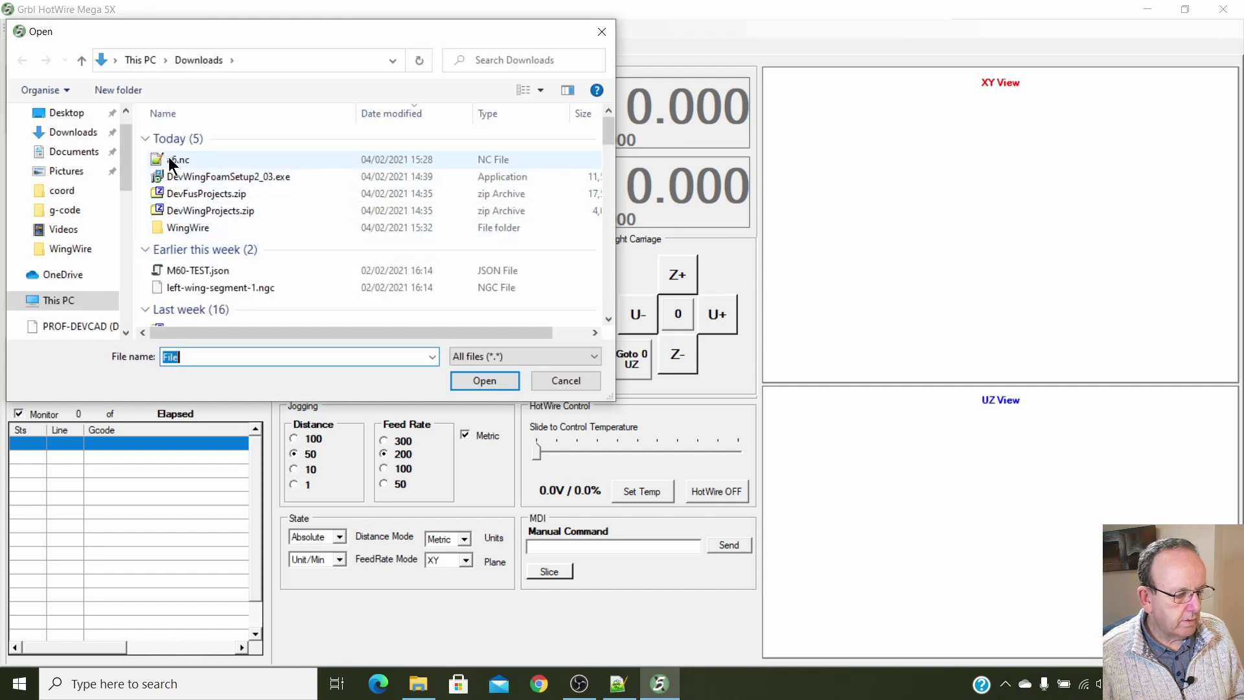
left_click(81, 251)
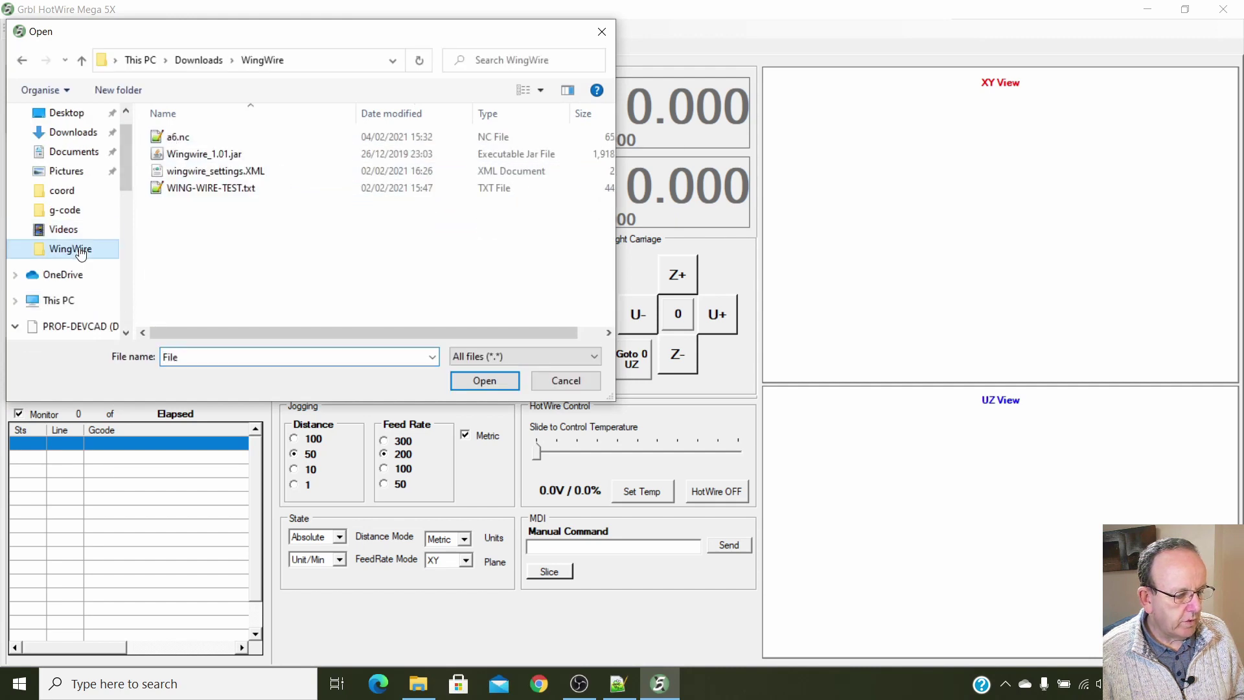
left_click(184, 132)
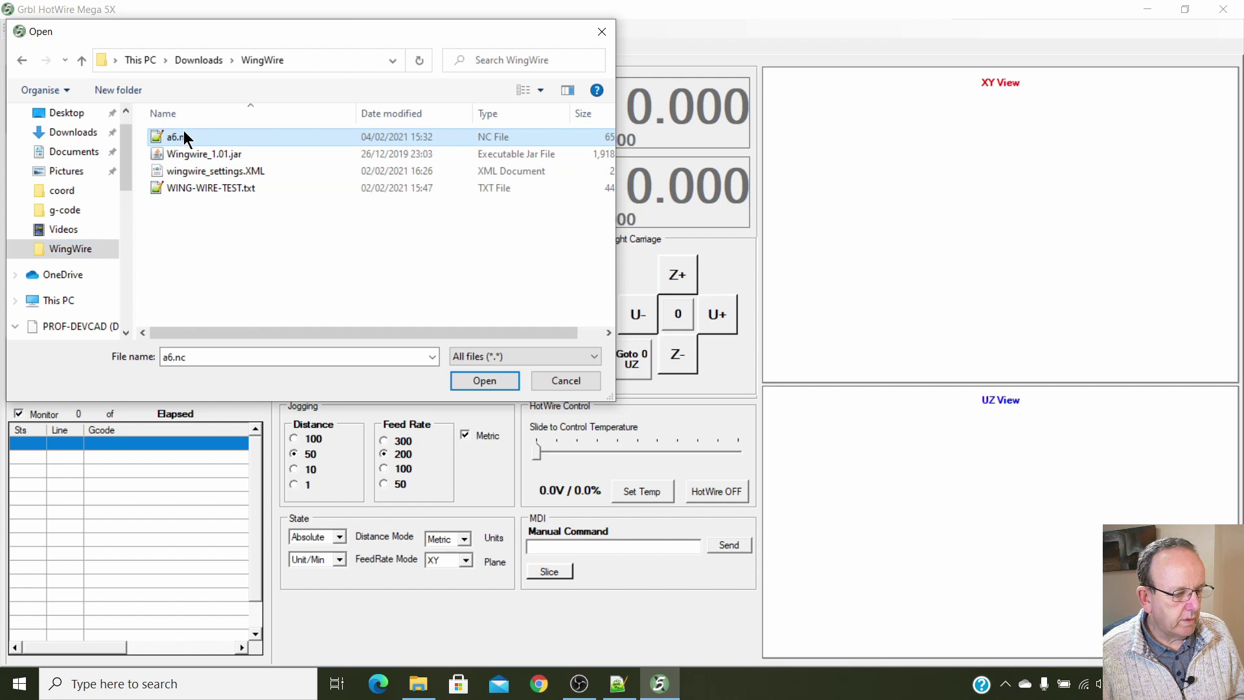
left_click(495, 379)
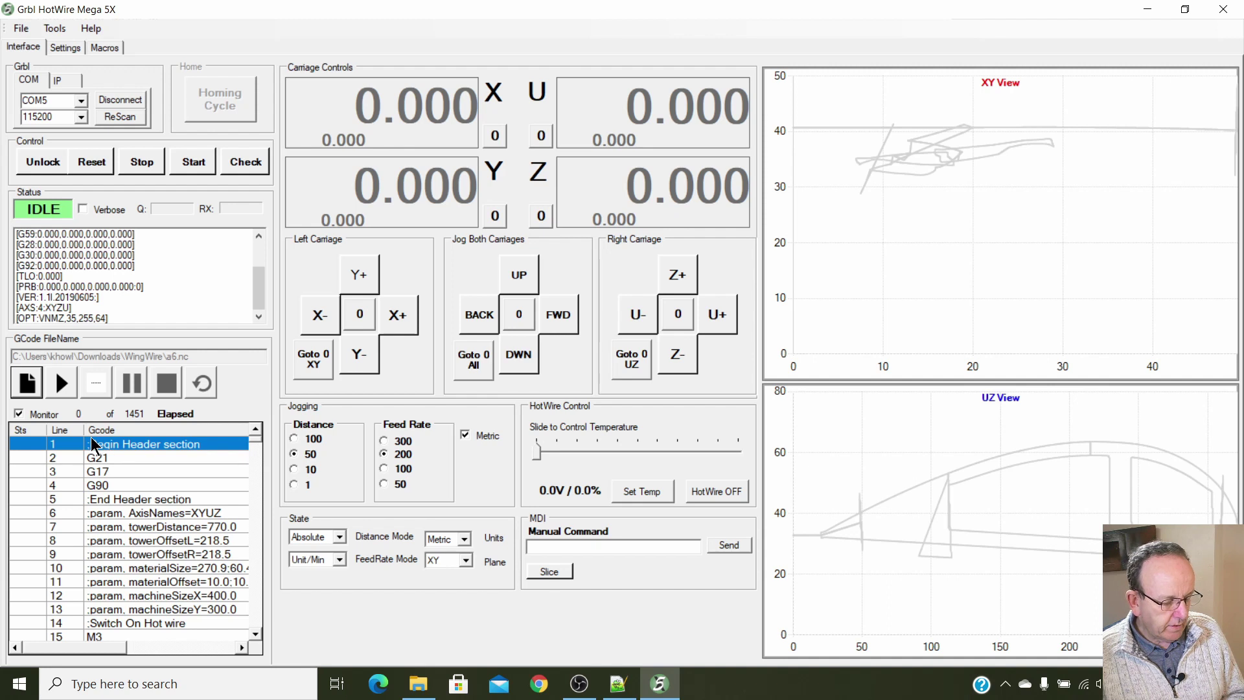
Dry-run the whole a6.nc program in check mode, then turn check mode off and exit the controller.
left_click(241, 164)
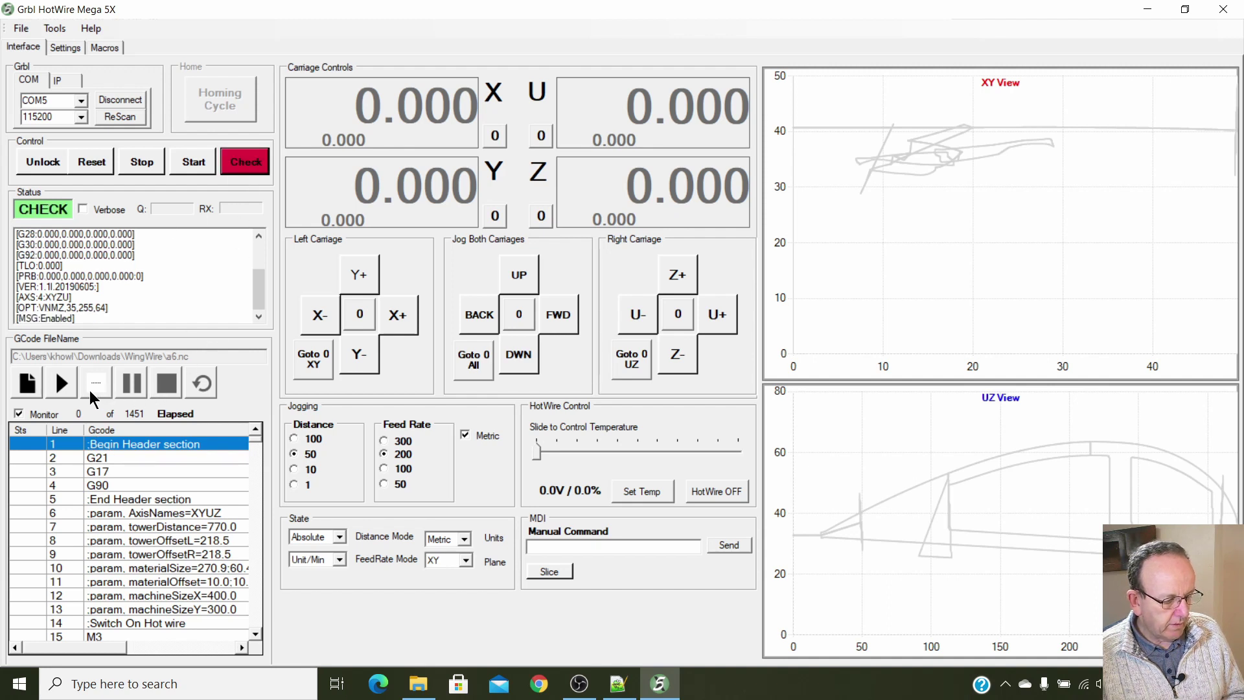
left_click(62, 379)
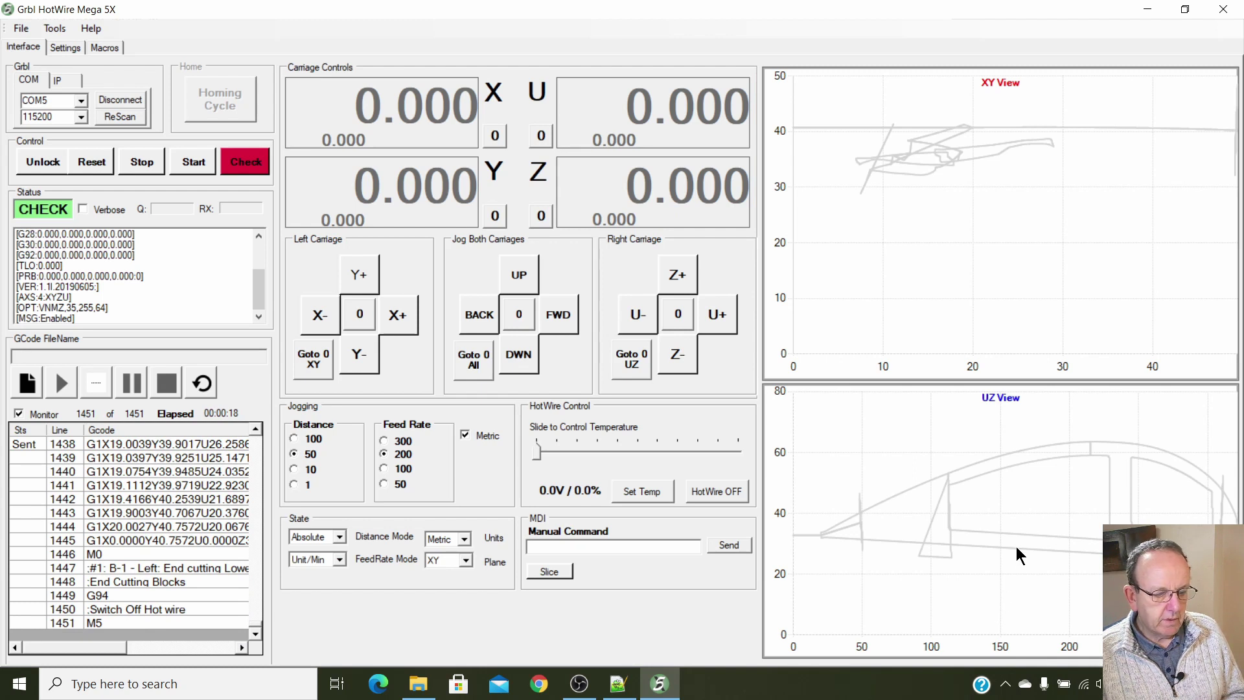
left_click(243, 161)
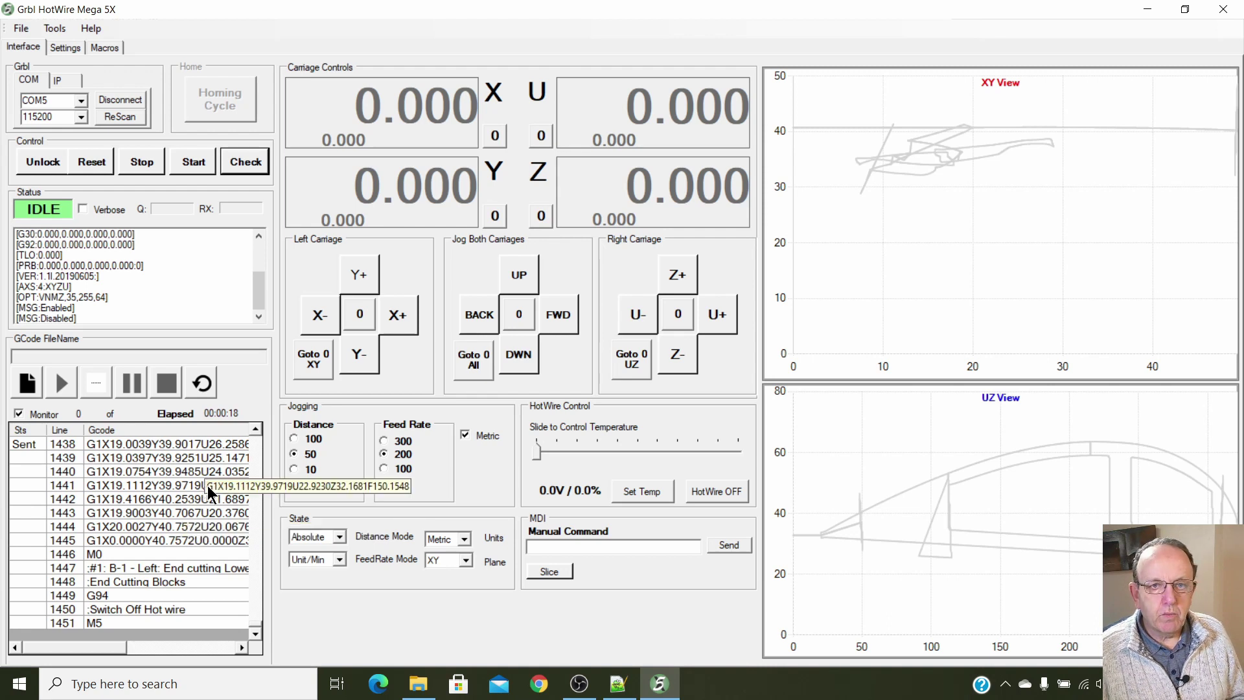
left_click(16, 29)
left_click(24, 48)
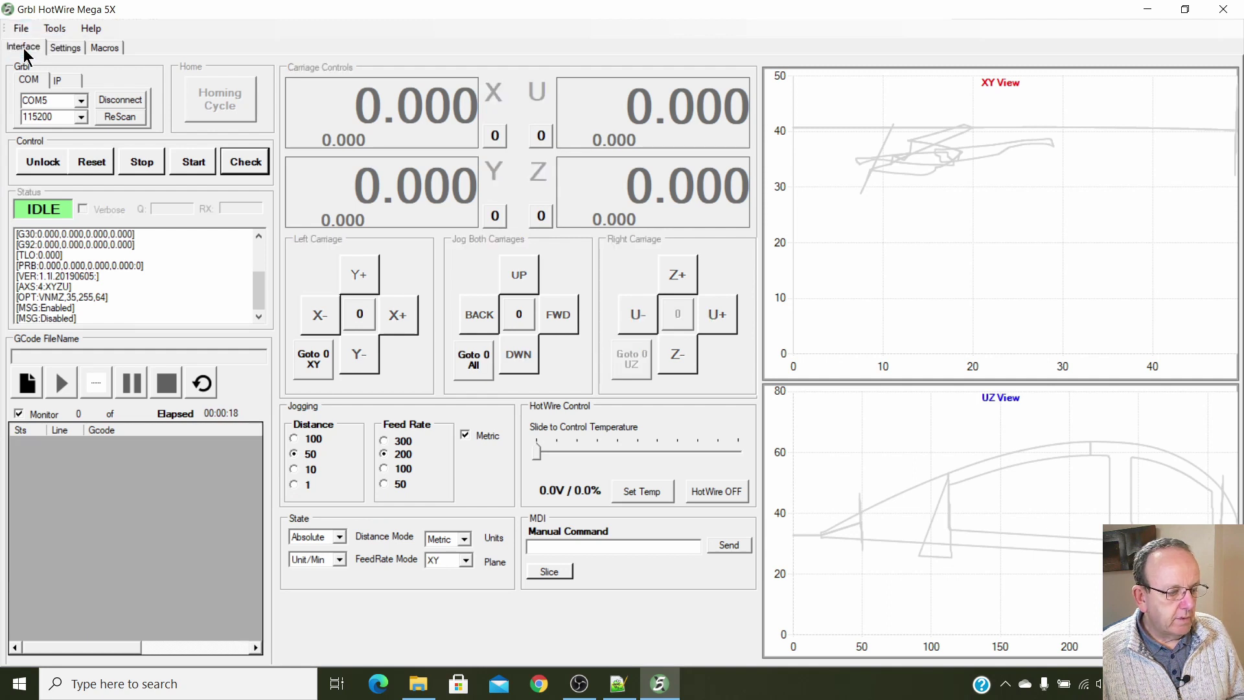
Switch to Chrome and examine the G-code generation software comparison table and its footnotes on the rckeith.co.uk page.
left_click(539, 683)
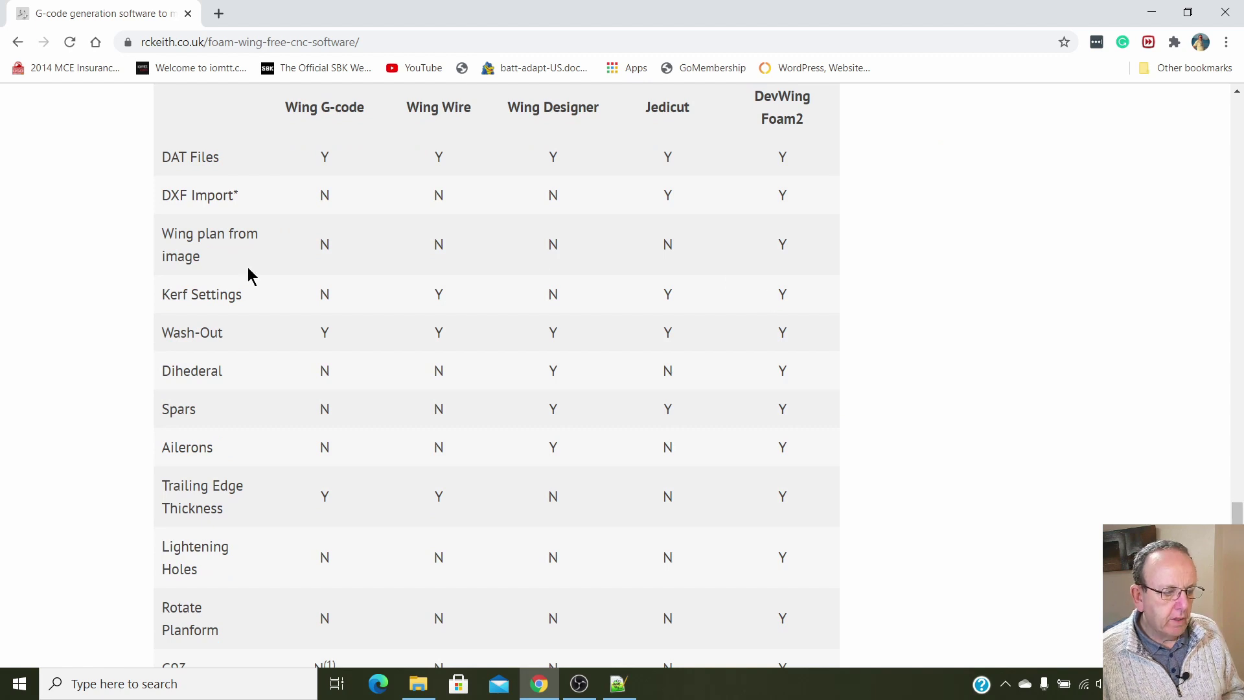
scroll(897, 285, "down", 2)
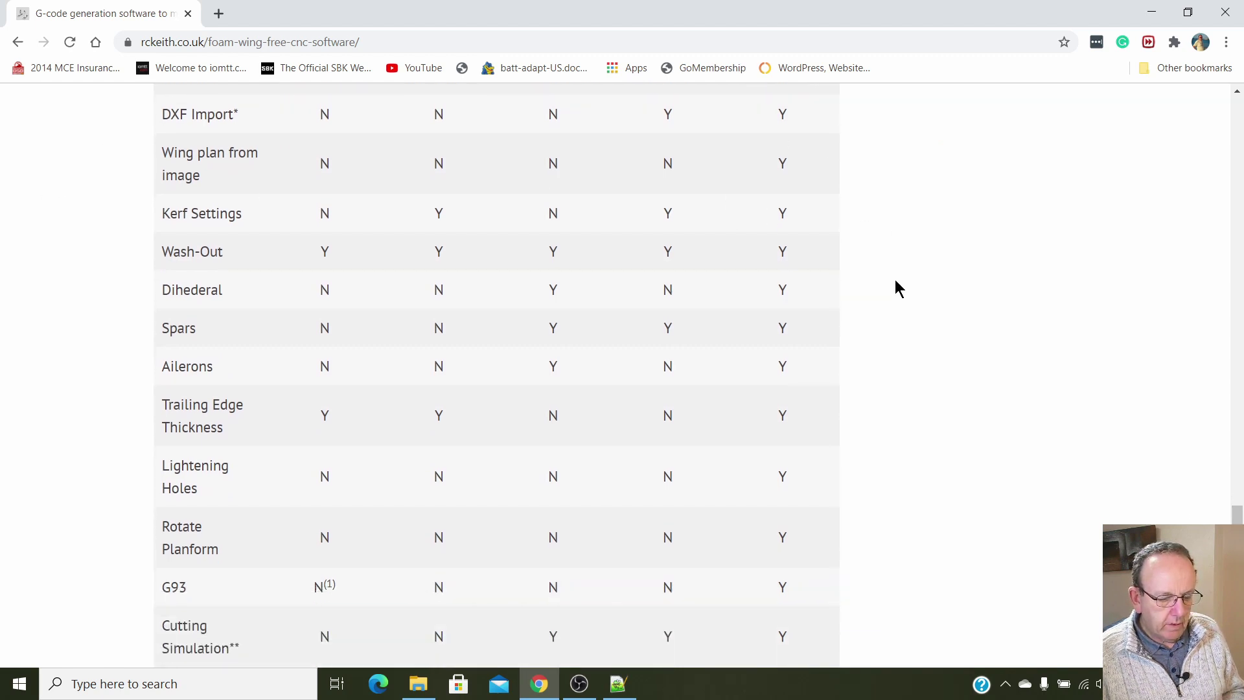
scroll(905, 283, "down", 2)
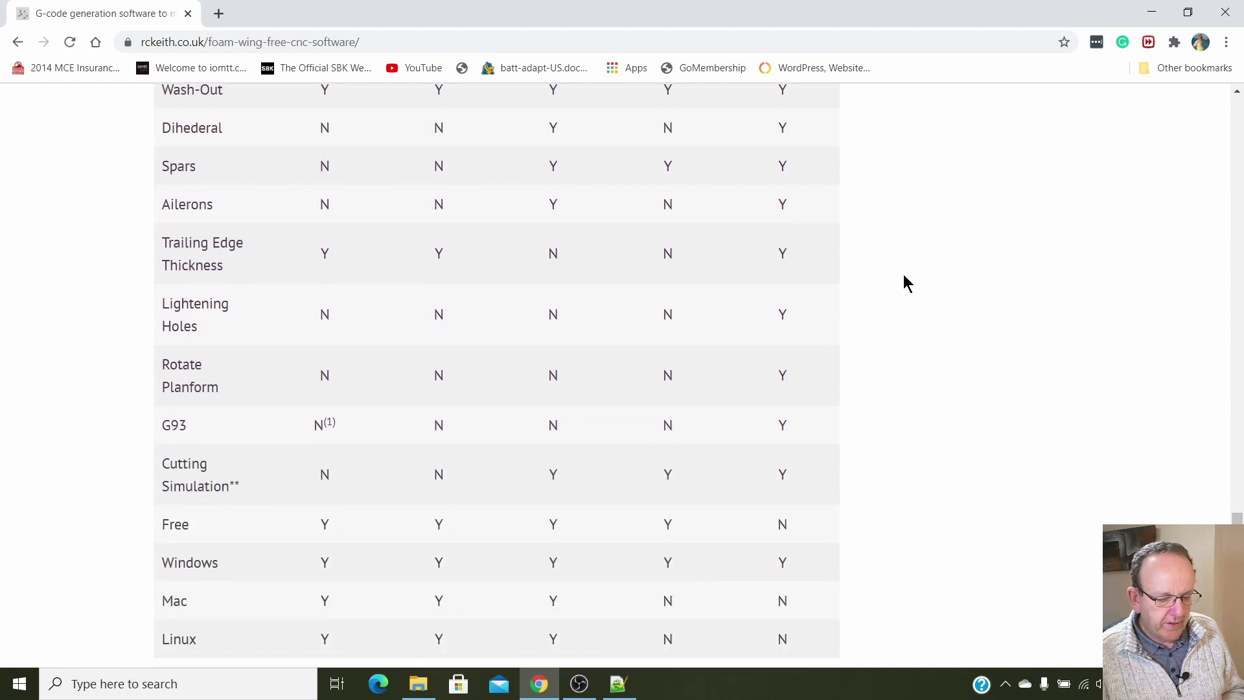
scroll(906, 282, "down", 1)
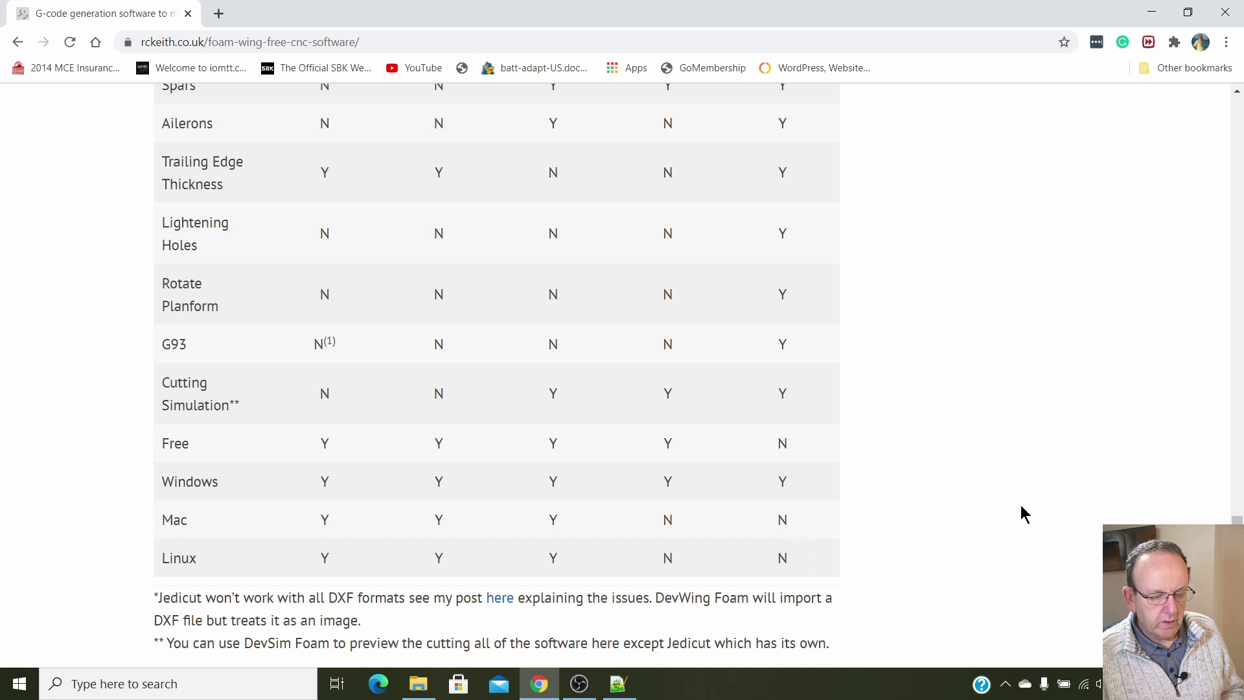
scroll(1032, 500, "up", 8)
scroll(1038, 497, "down", 3)
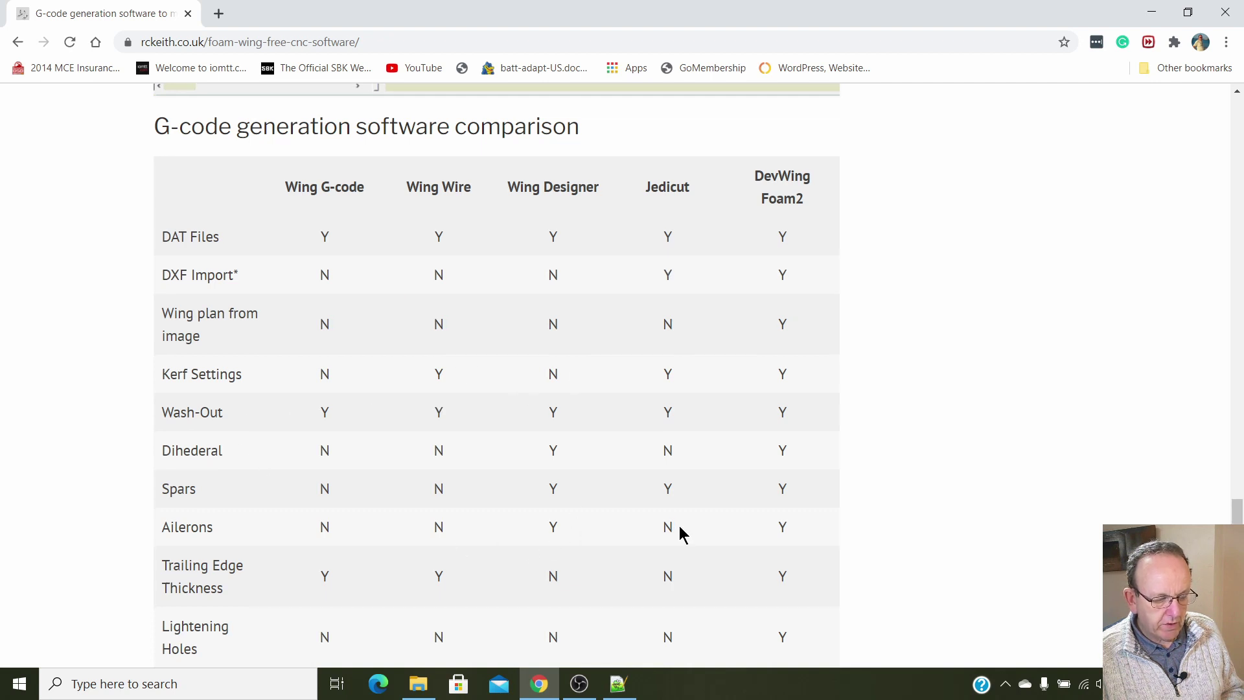
scroll(679, 526, "down", 2)
scroll(364, 480, "down", 3)
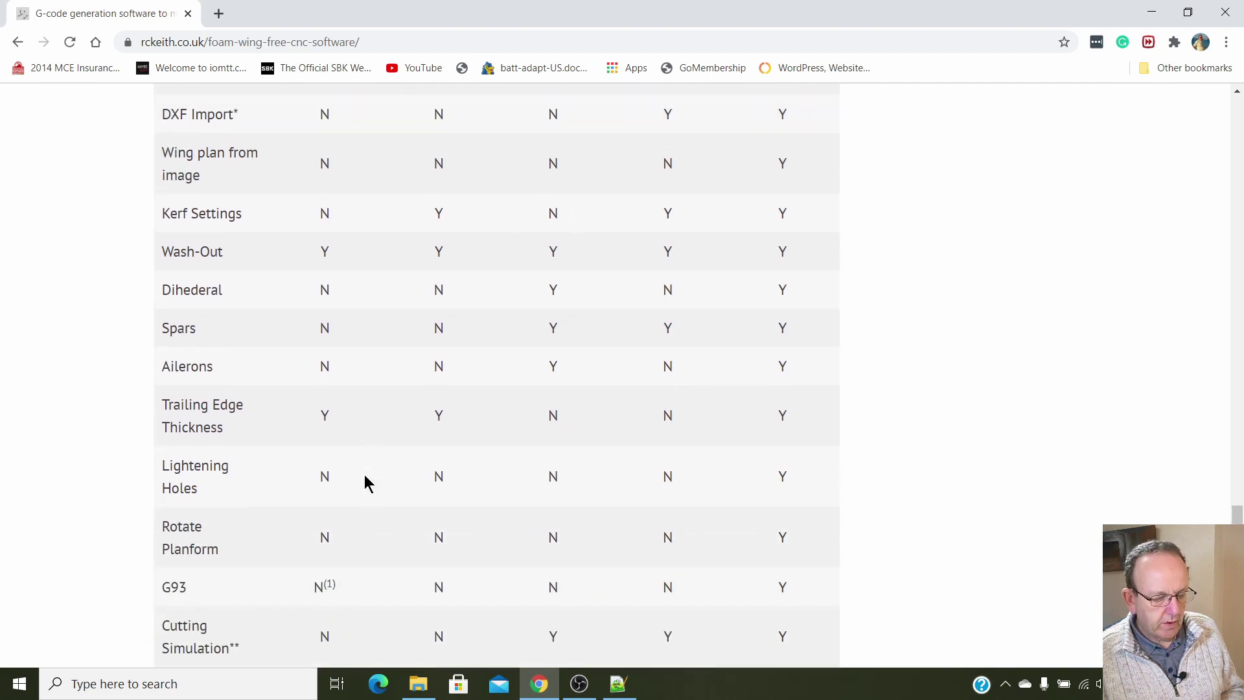
scroll(227, 413, "down", 1)
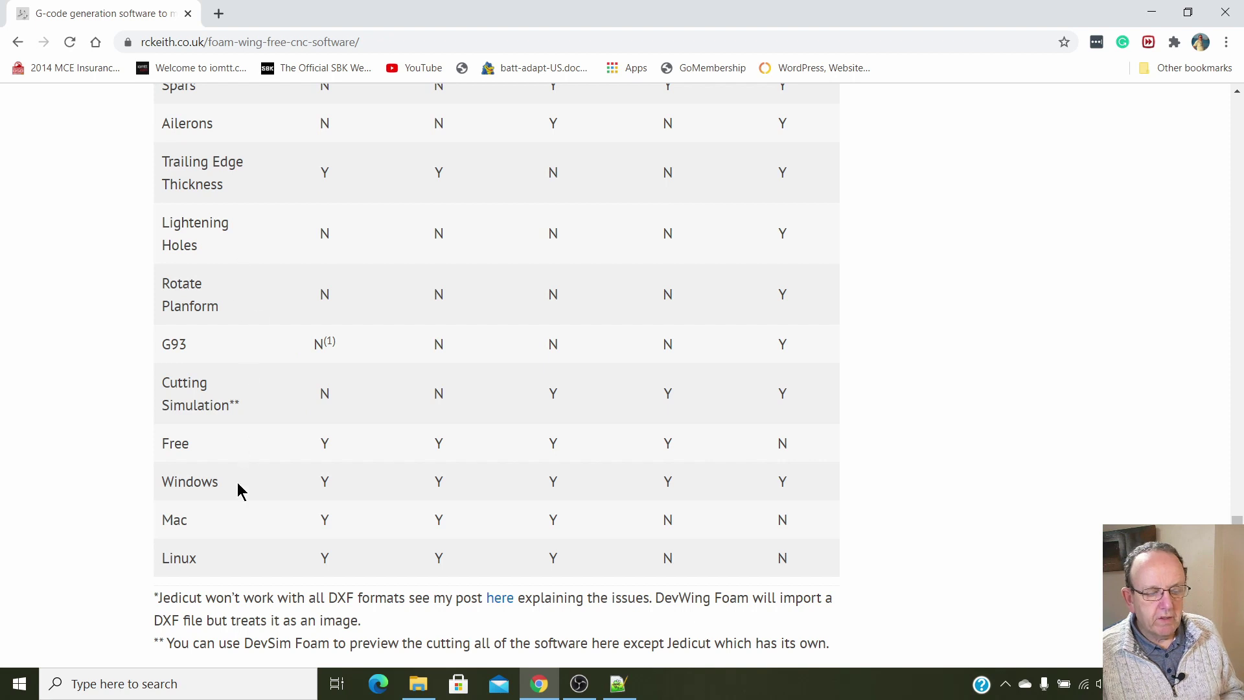
scroll(974, 392, "down", 2)
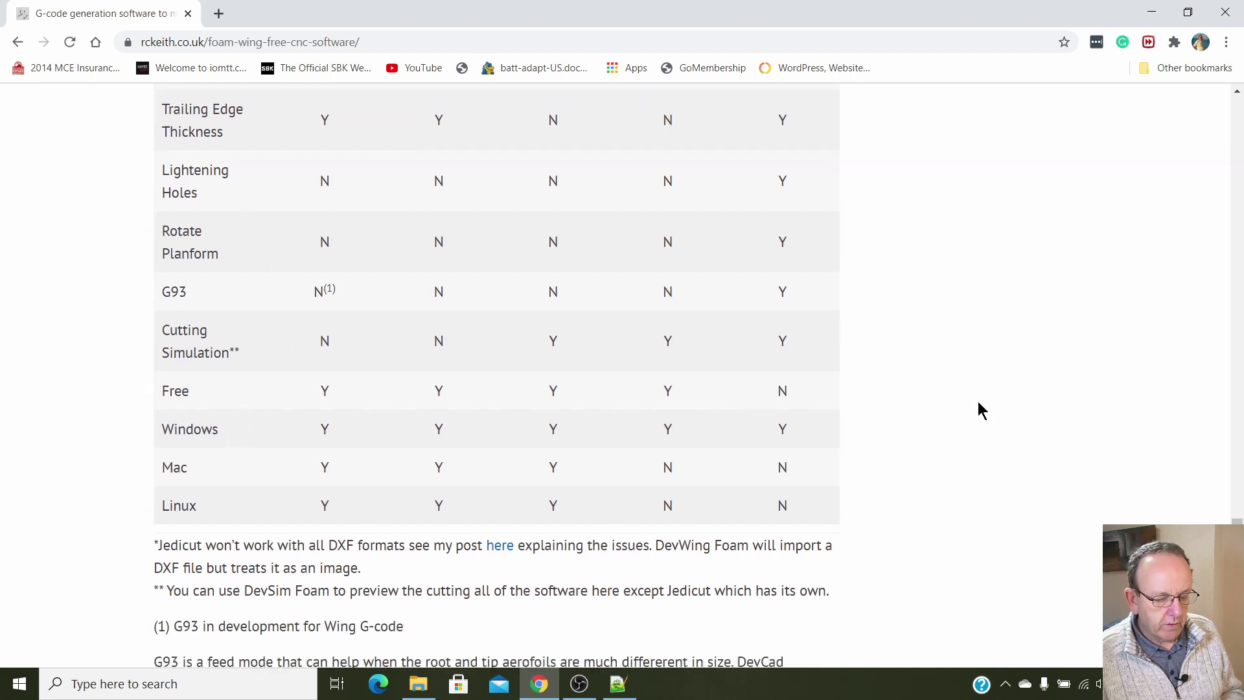
scroll(983, 382, "up", 1)
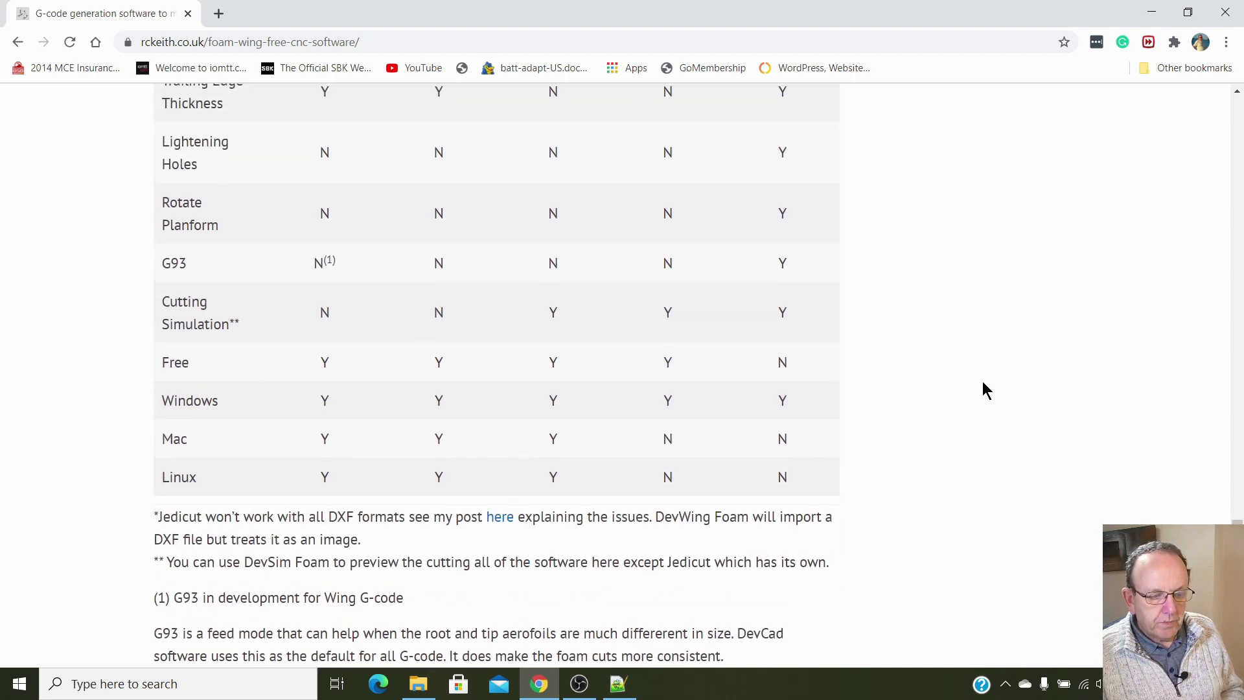
scroll(982, 382, "down", 1)
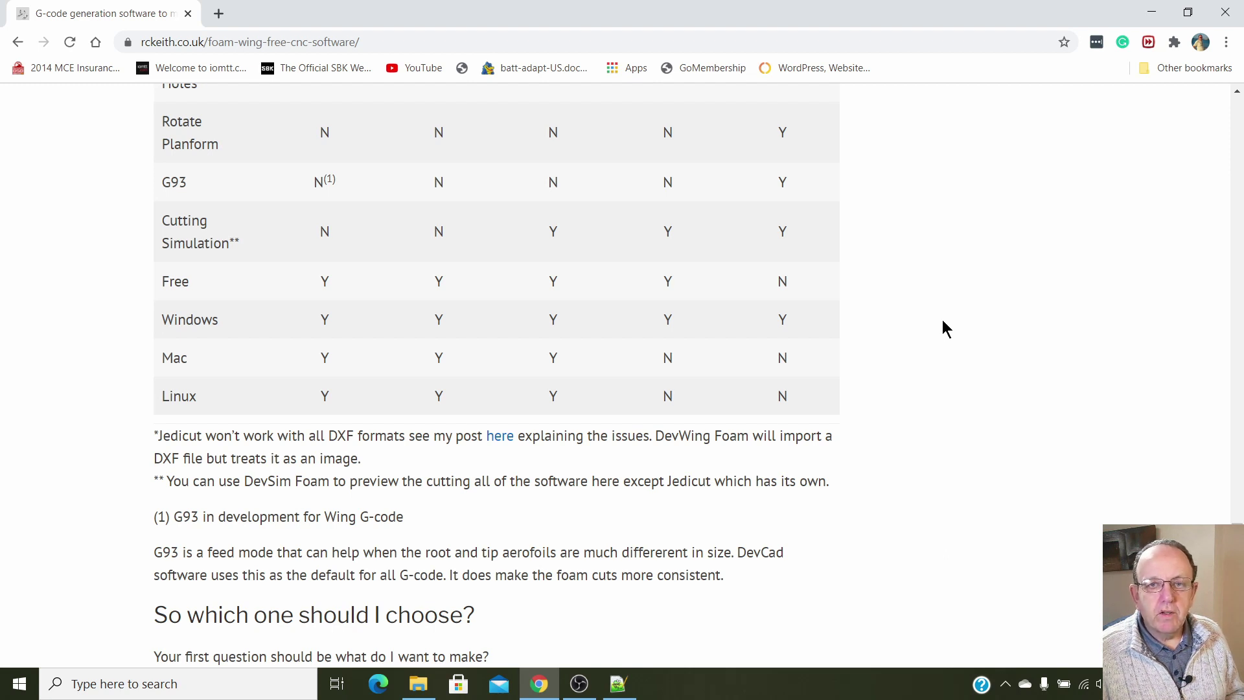
scroll(943, 322, "up", 1)
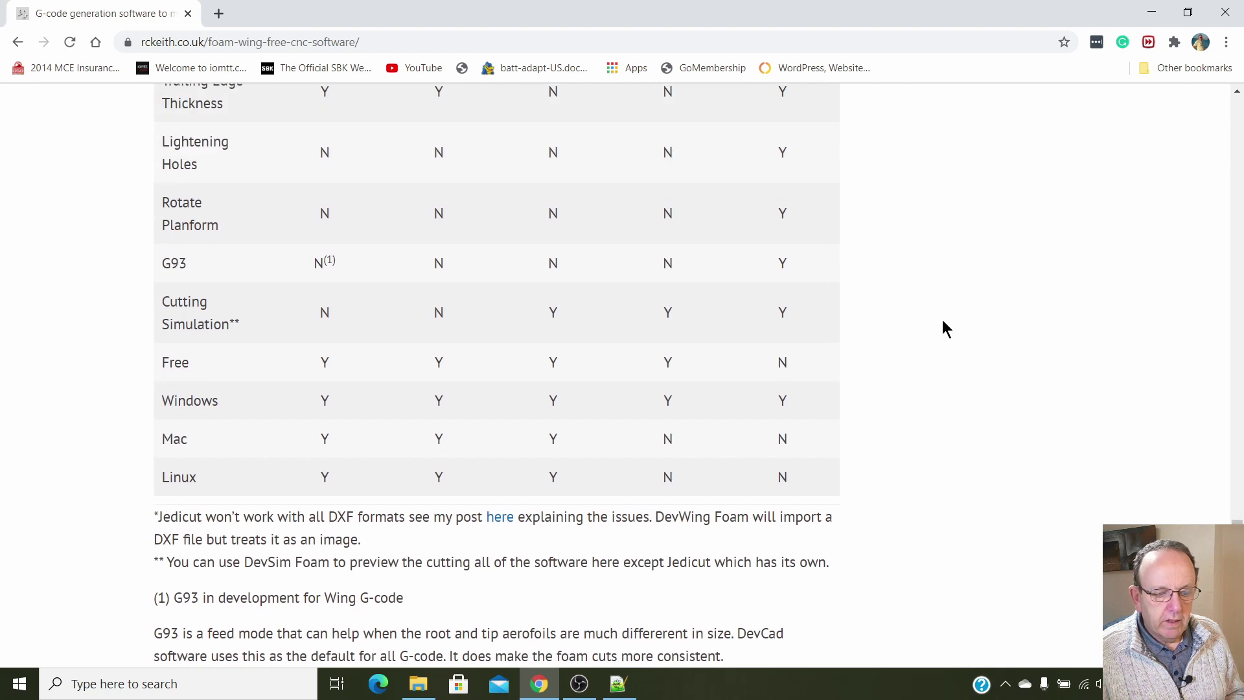
scroll(946, 316, "up", 1)
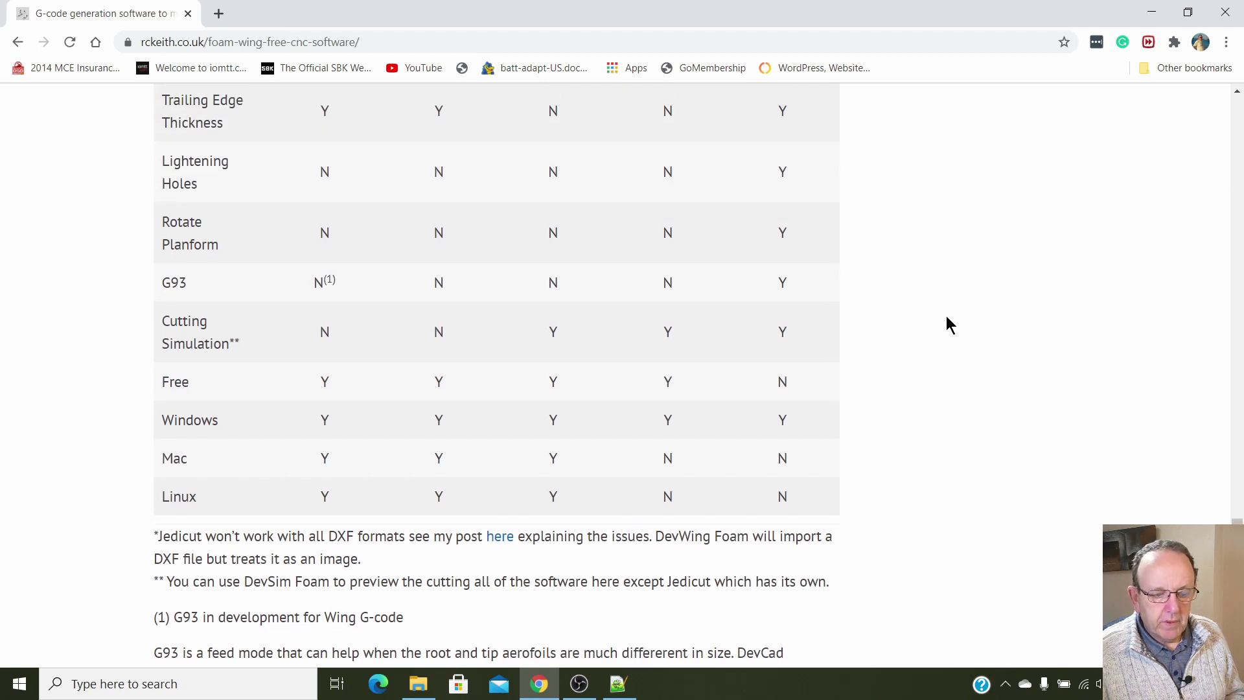
scroll(950, 319, "down", 1)
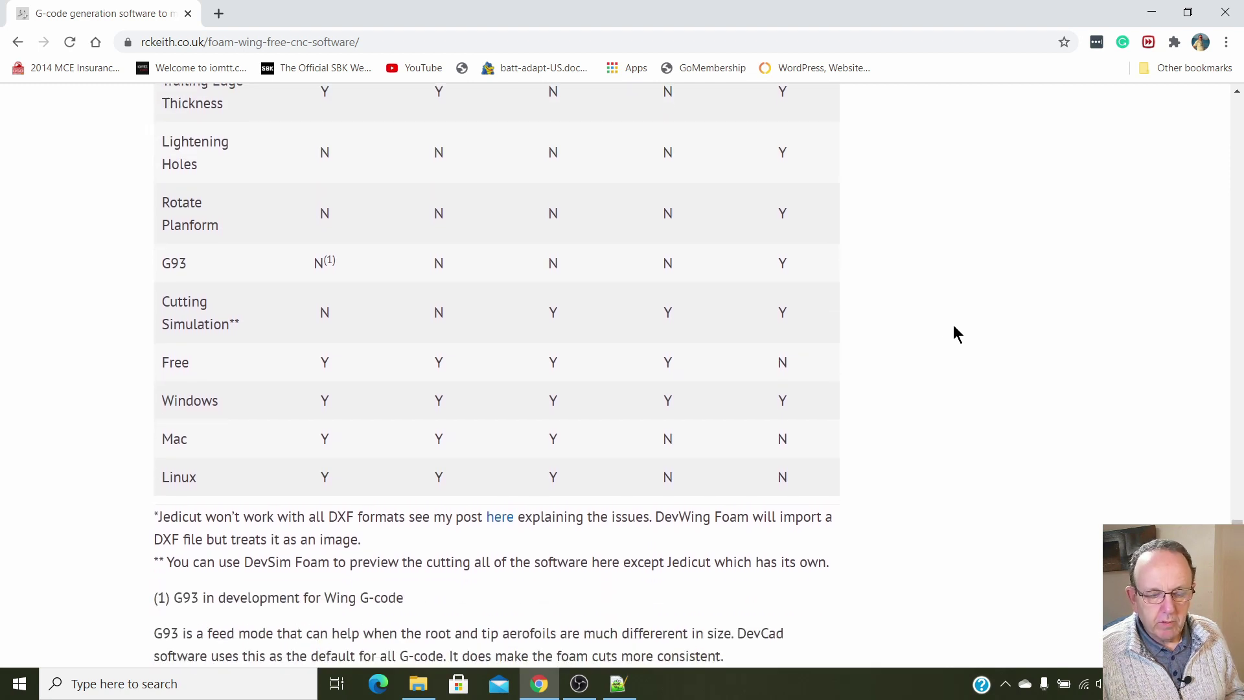
scroll(953, 325, "down", 1)
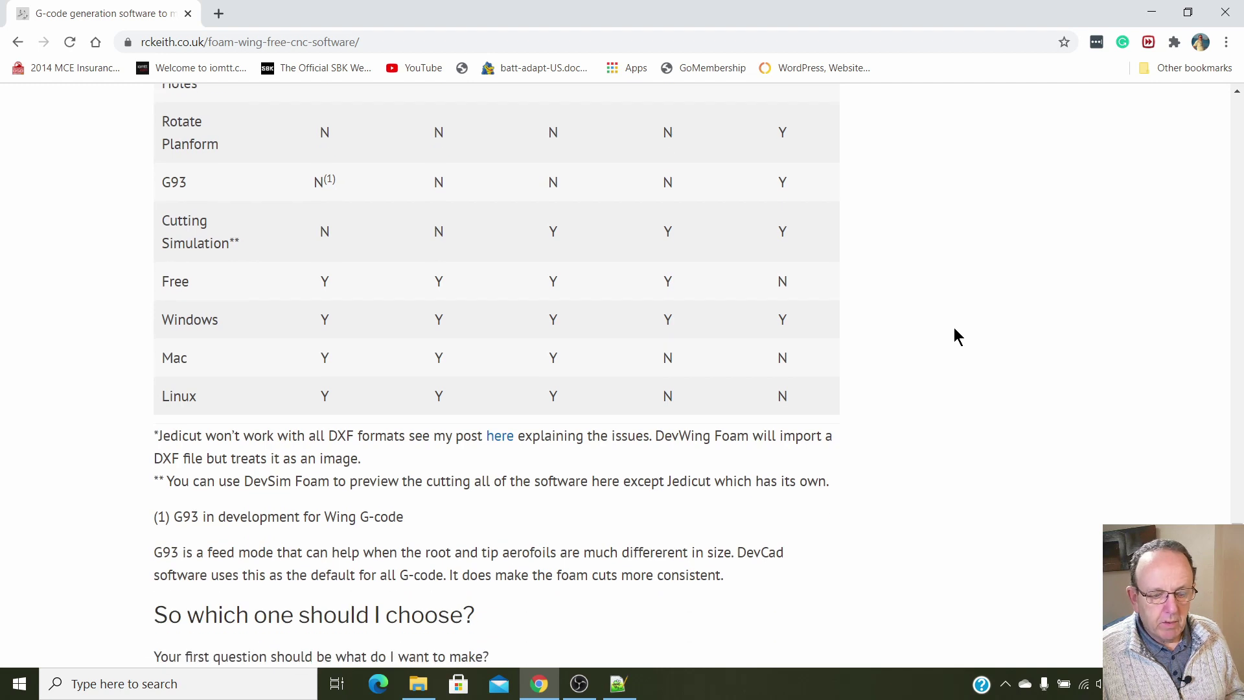
scroll(954, 328, "up", 1)
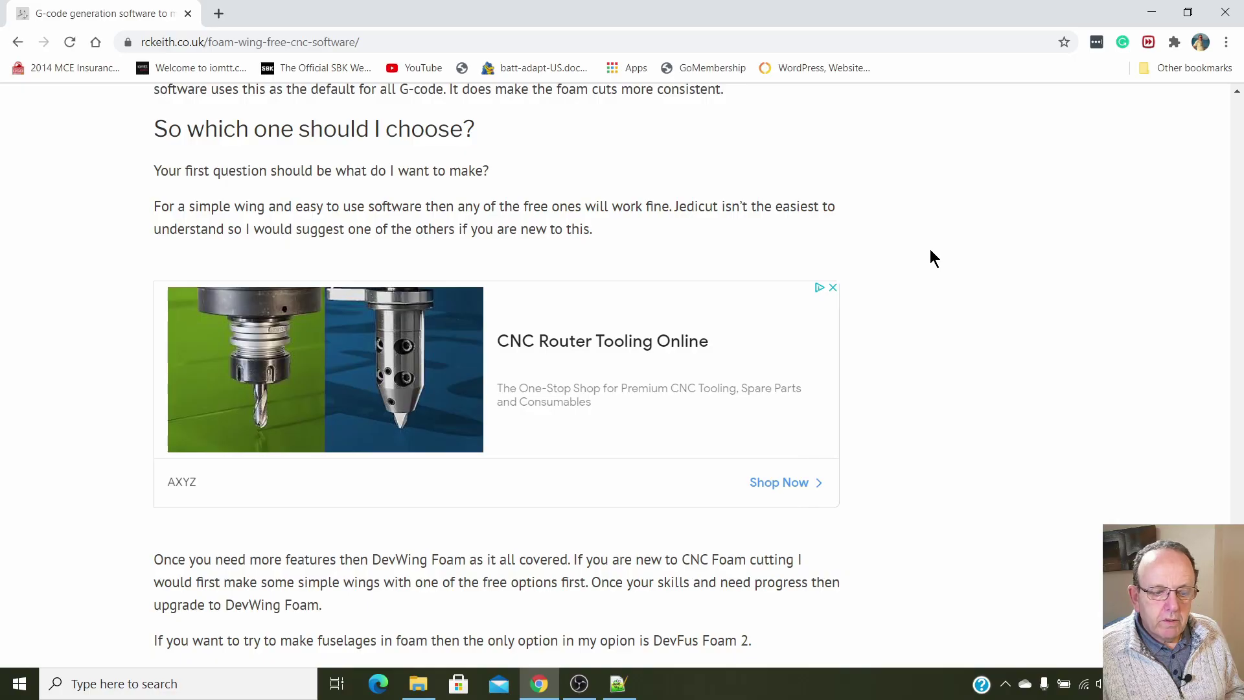
Read the closing recommendations on which software to choose, then minimize the browser and close File Explorer.
scroll(930, 250, "down", 1)
scroll(931, 247, "down", 1)
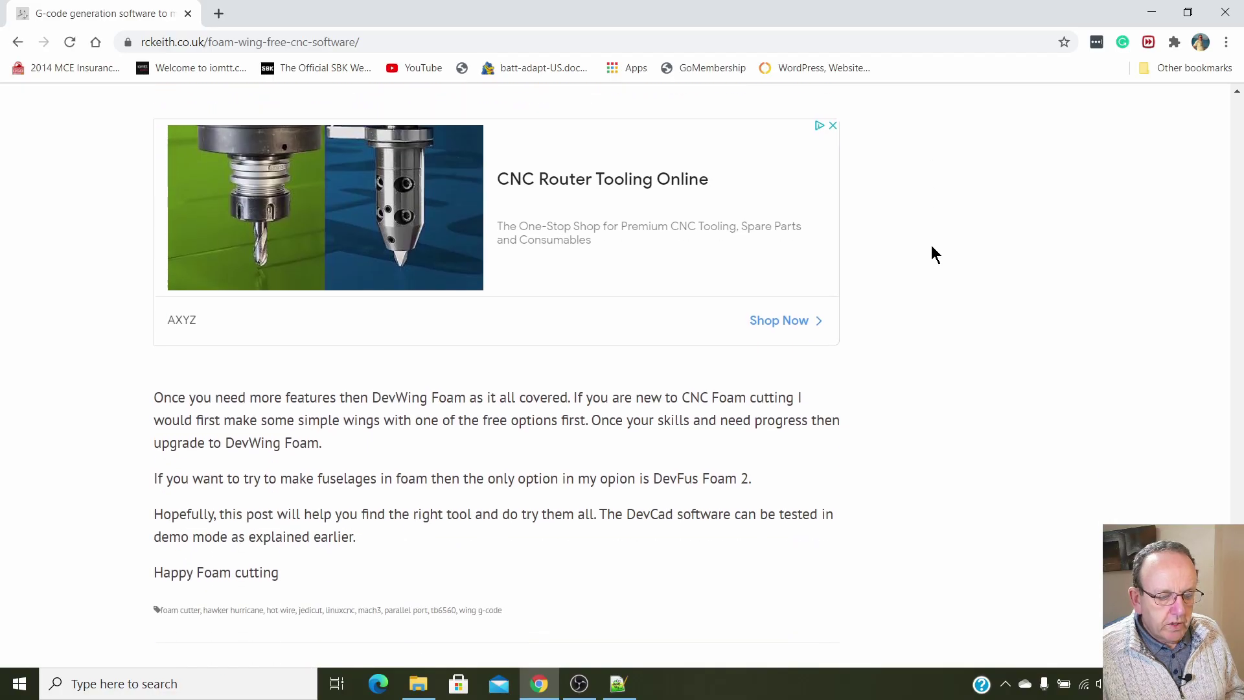
left_click(1145, 14)
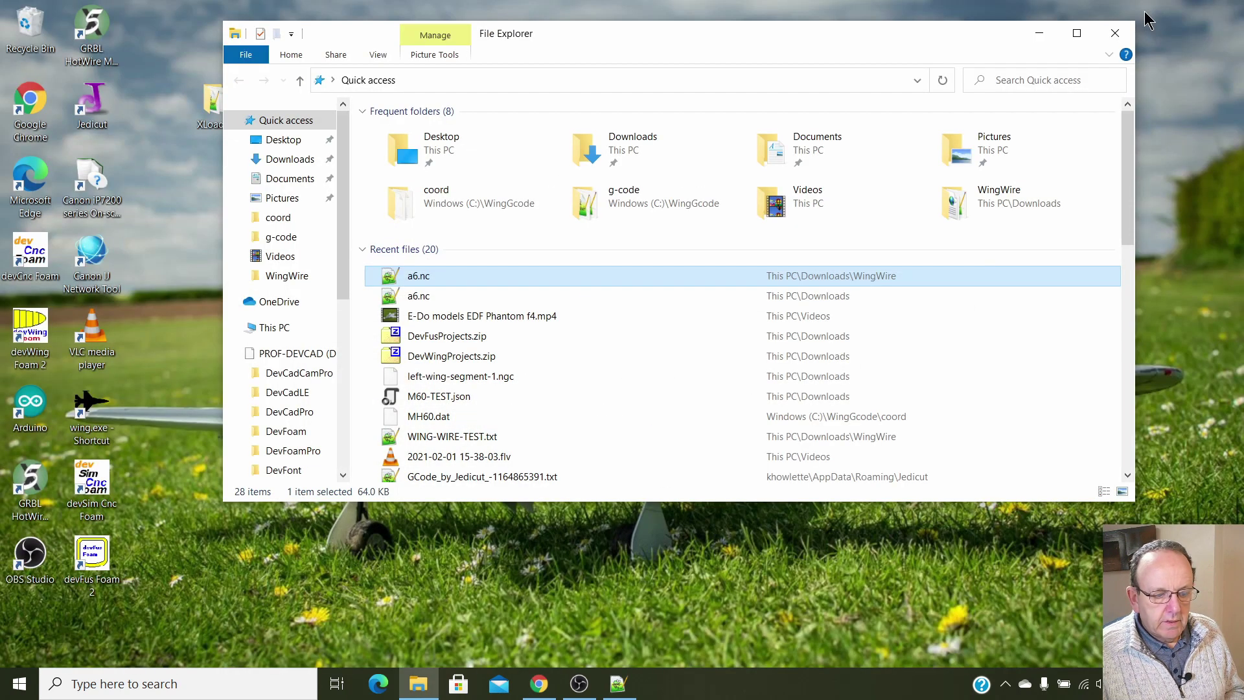
left_click(1117, 33)
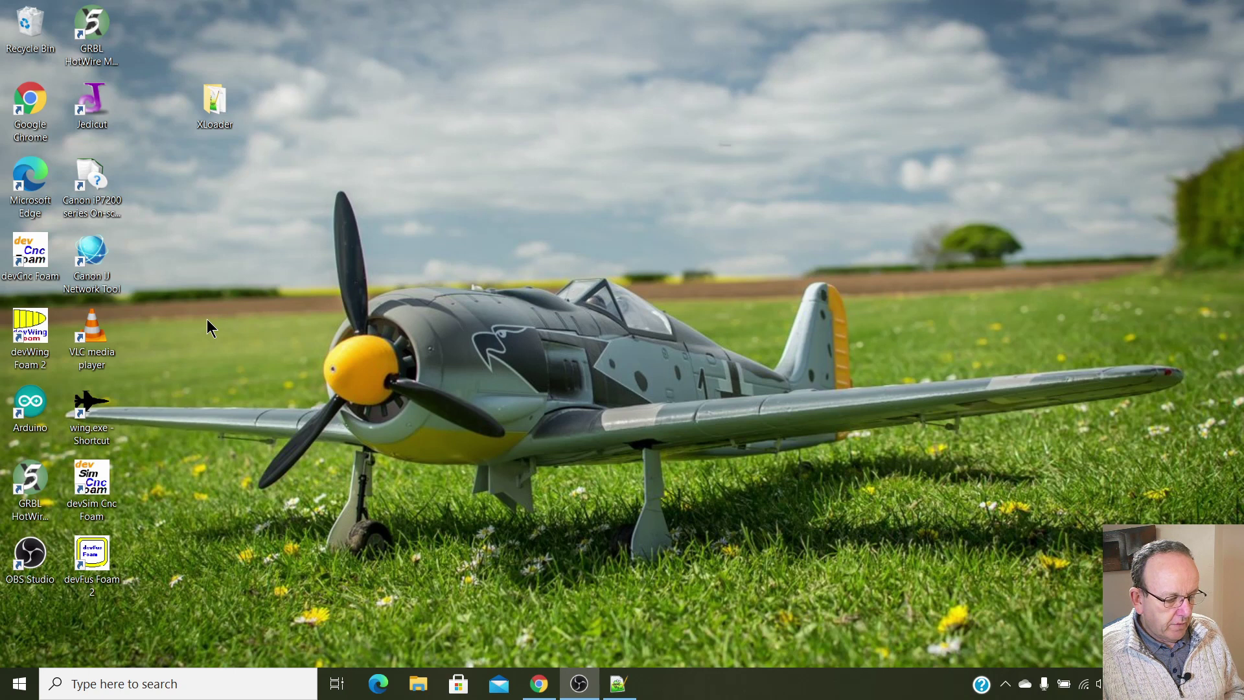
Launch devFus Foam 2 and preview the Astro Hog 1450mm No Spars and vampire-cb fuselage projects.
double_click(94, 550)
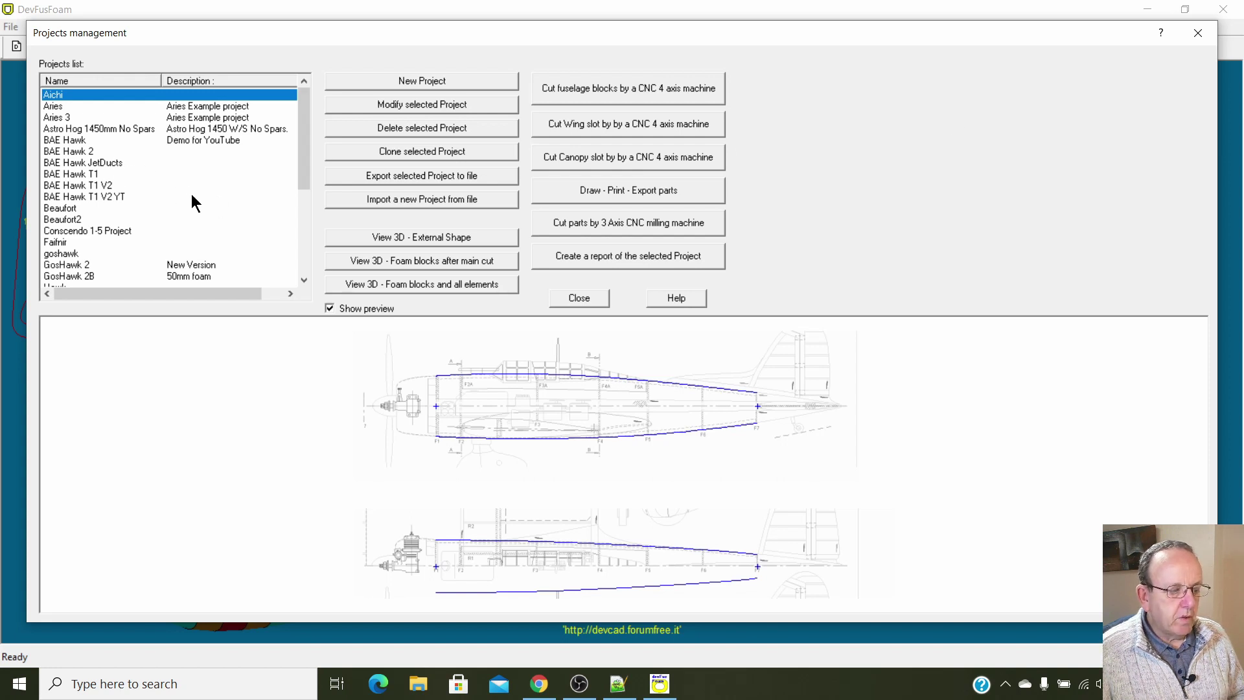
left_click(77, 129)
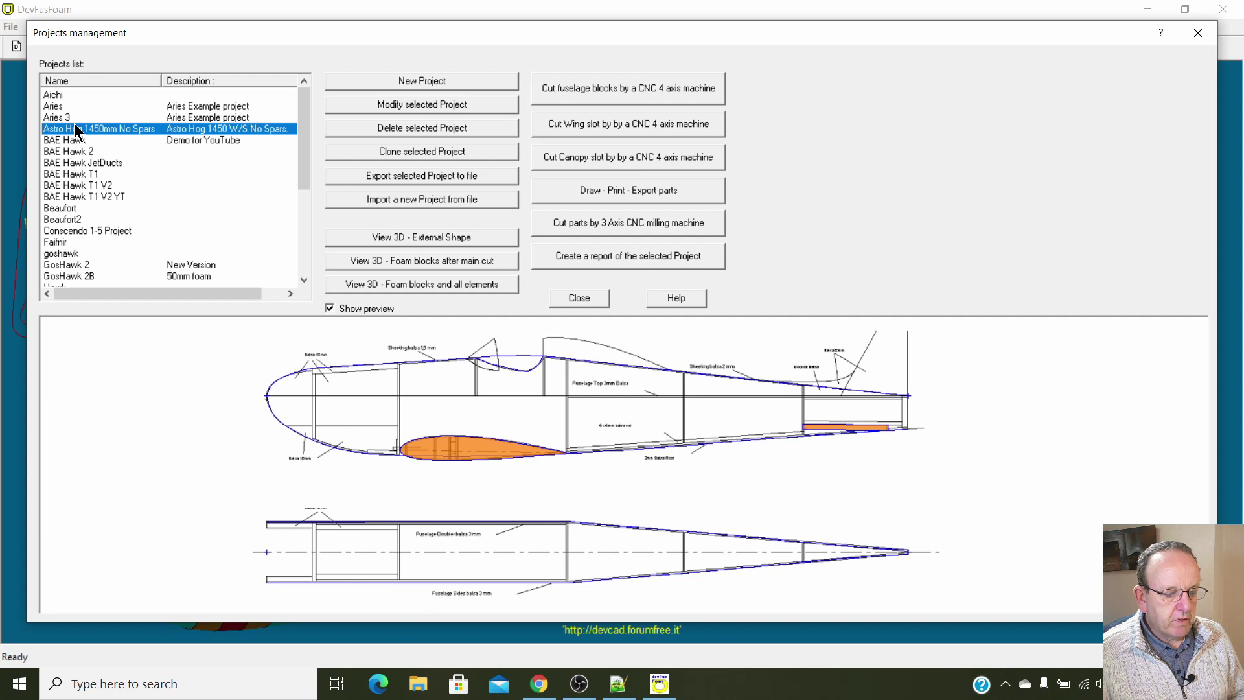
scroll(177, 196, "down", 5)
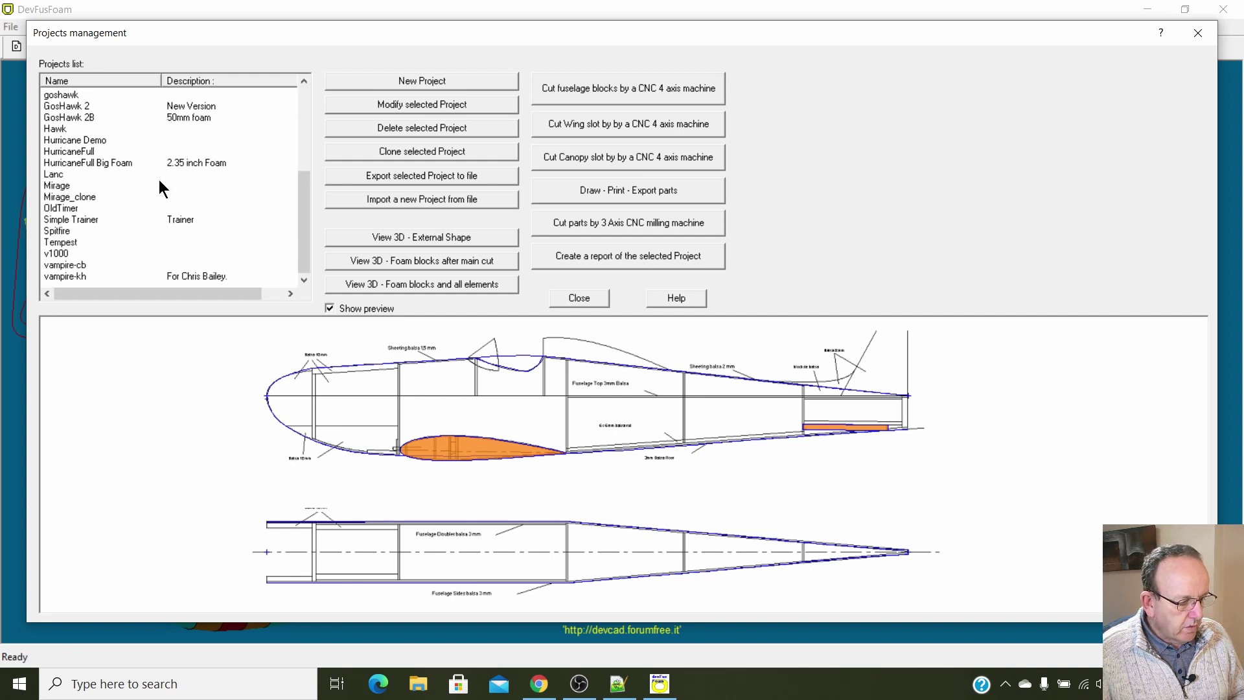
left_click(83, 266)
left_click(173, 276)
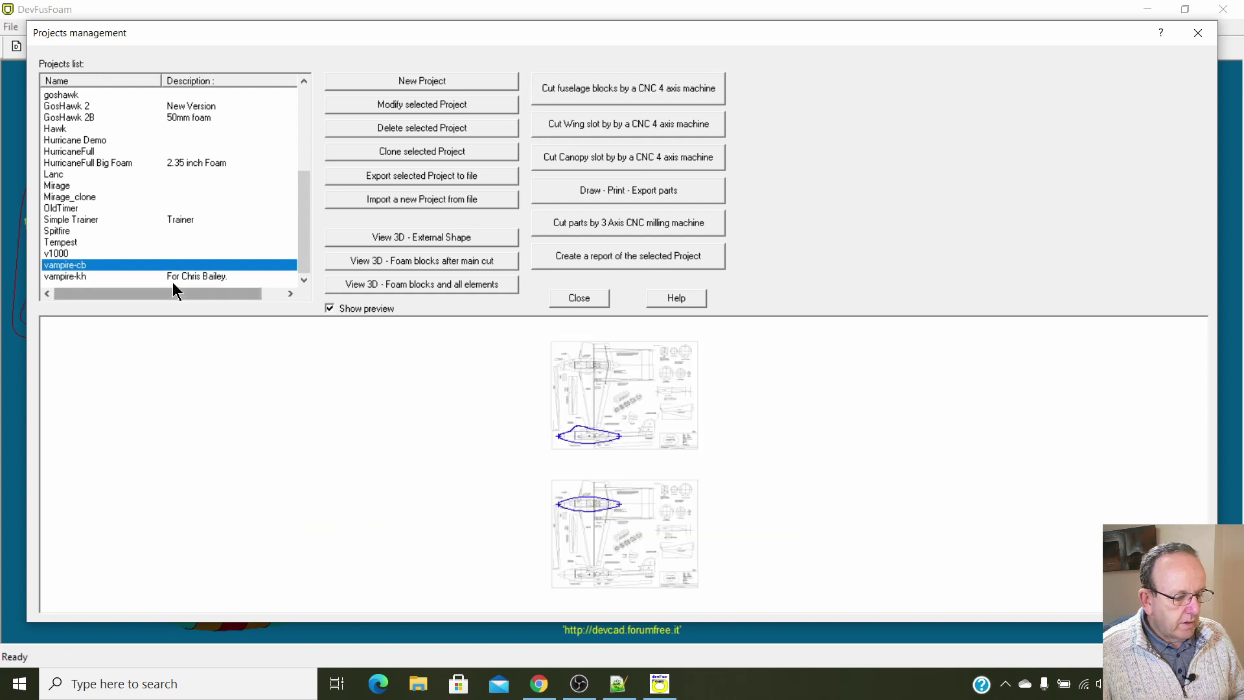
left_click(83, 265)
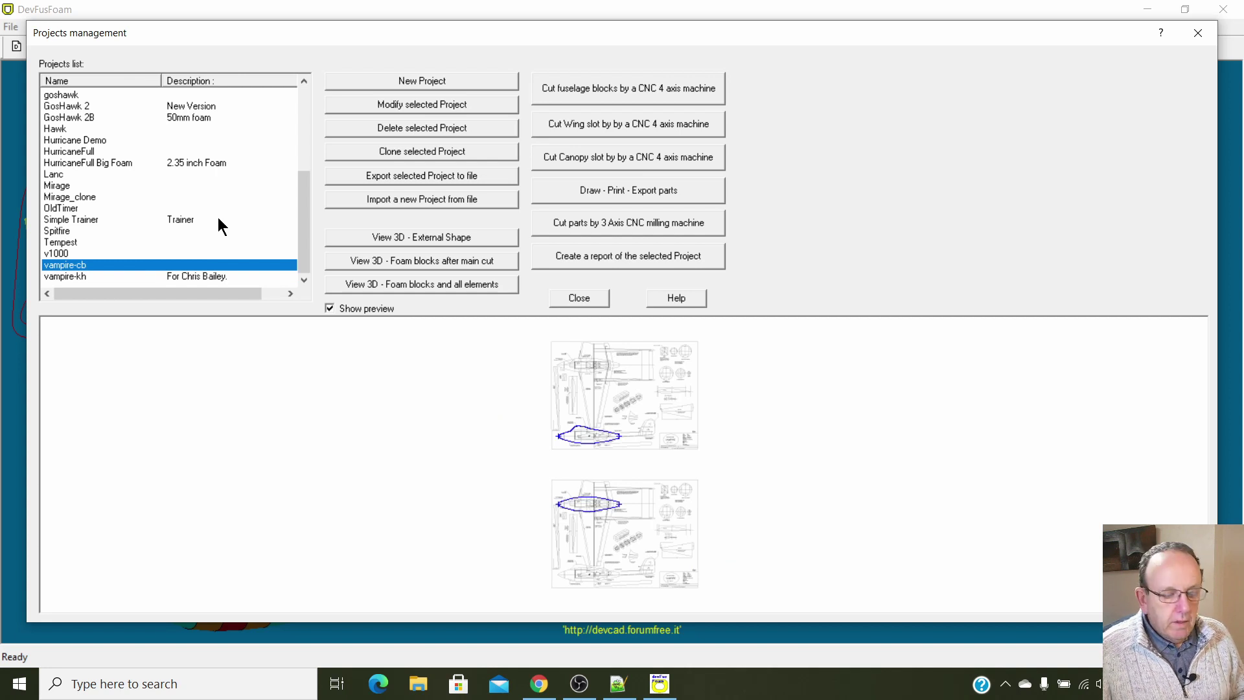
Switch to File Explorer, view the project folders in Documents\DevFusFoam\Projects, and close the window.
left_click(418, 685)
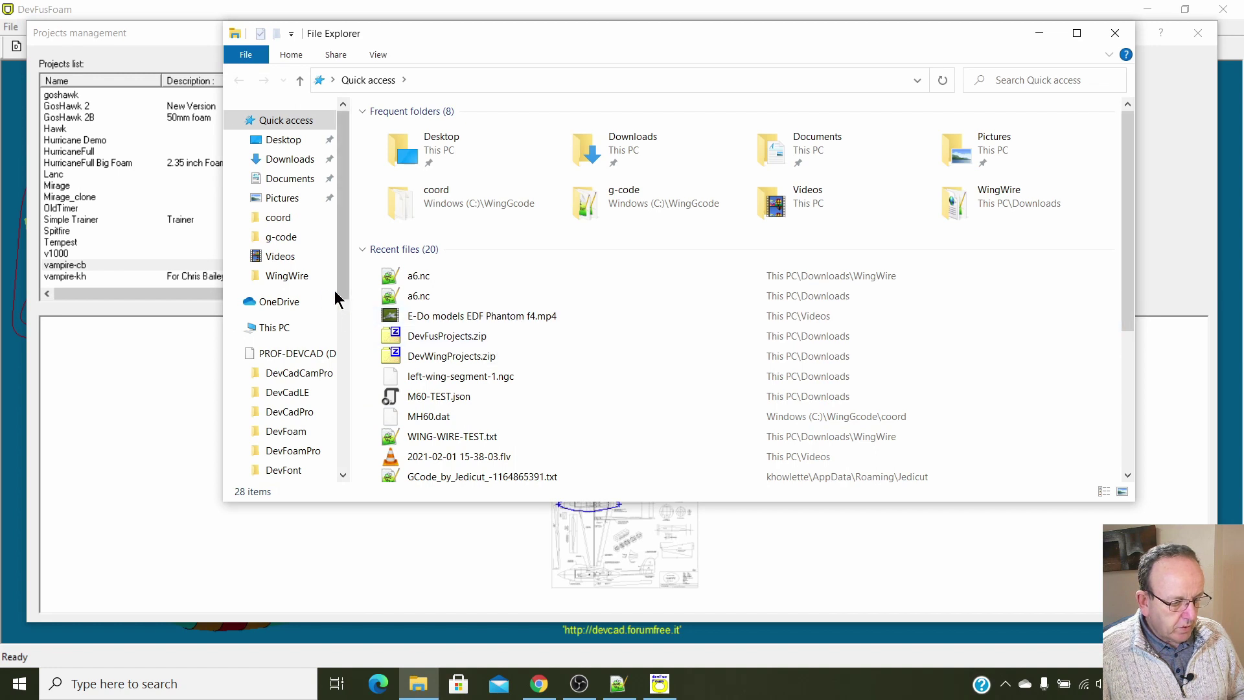
left_click(290, 178)
left_click(403, 169)
double_click(402, 168)
left_click(415, 243)
double_click(414, 241)
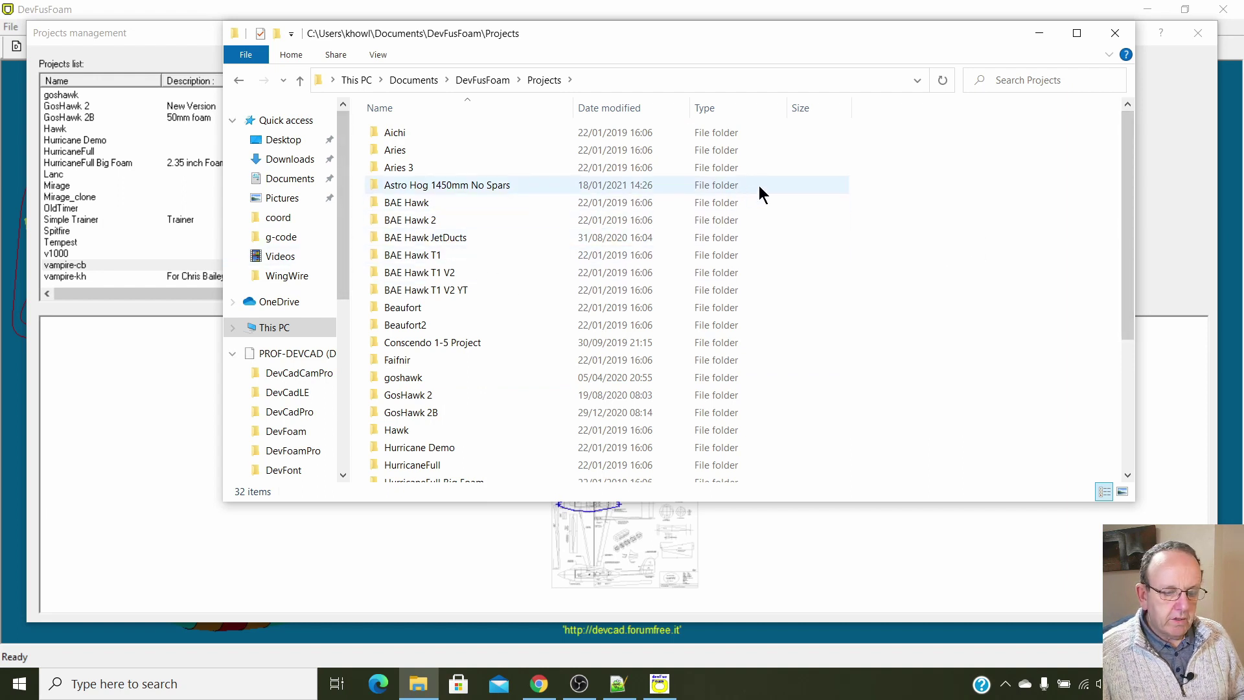
left_click(1115, 33)
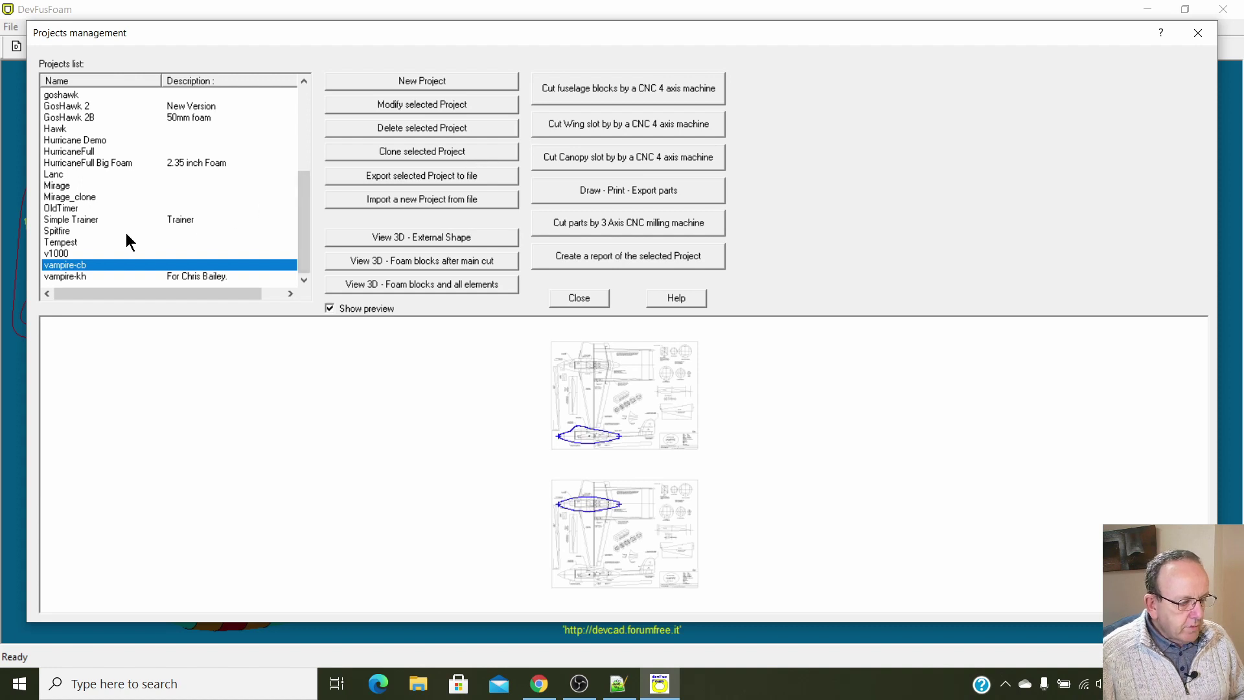
Select the BAE Hawk T1 V2 YT project in the projects list and open it for modification.
scroll(138, 223, "up", 1)
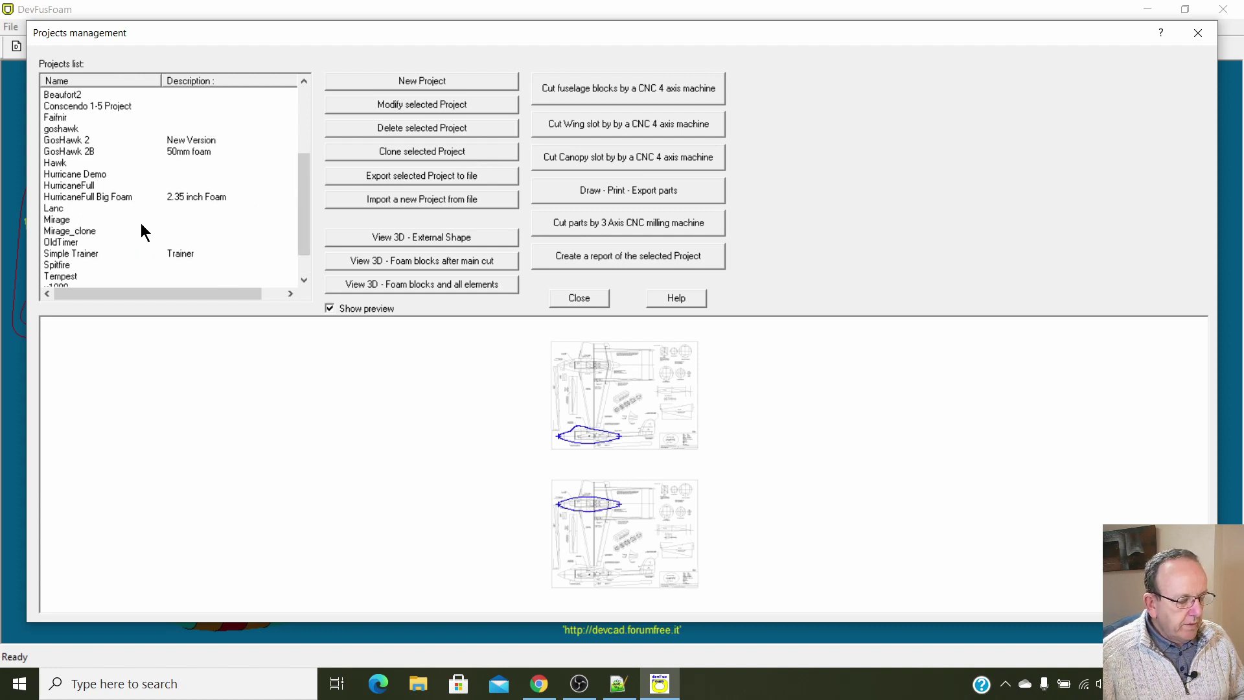
scroll(141, 222, "down", 1)
scroll(141, 224, "up", 1)
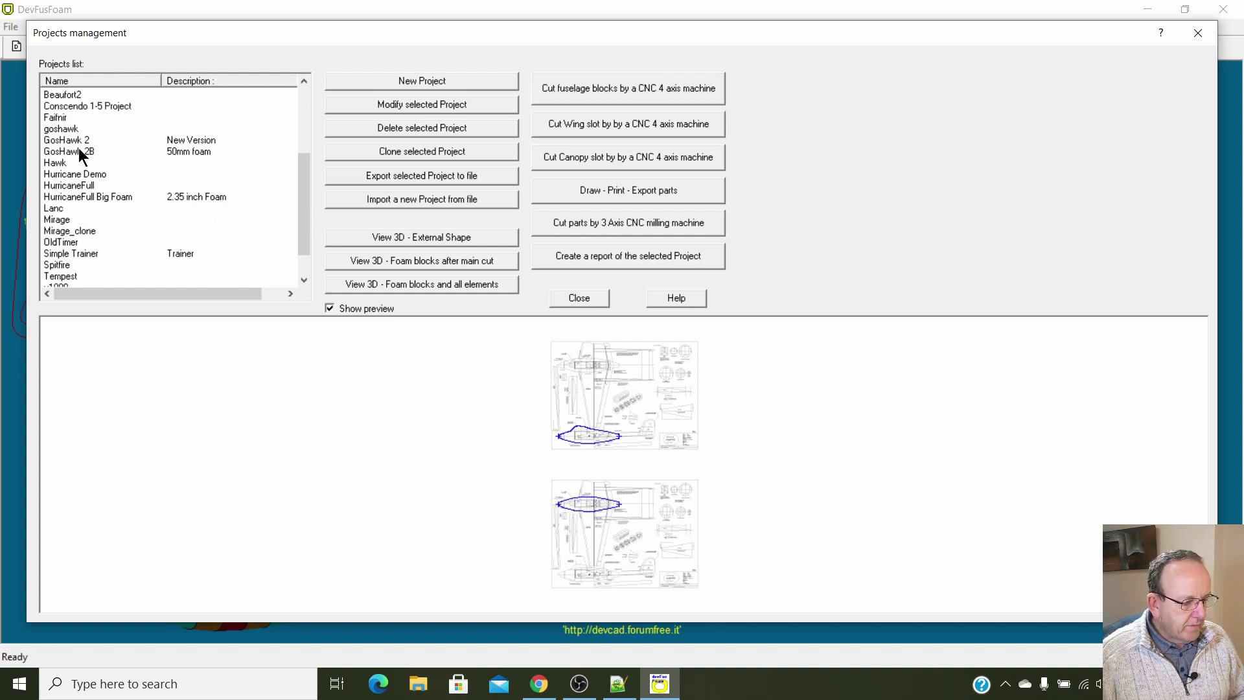
scroll(79, 148, "up", 3)
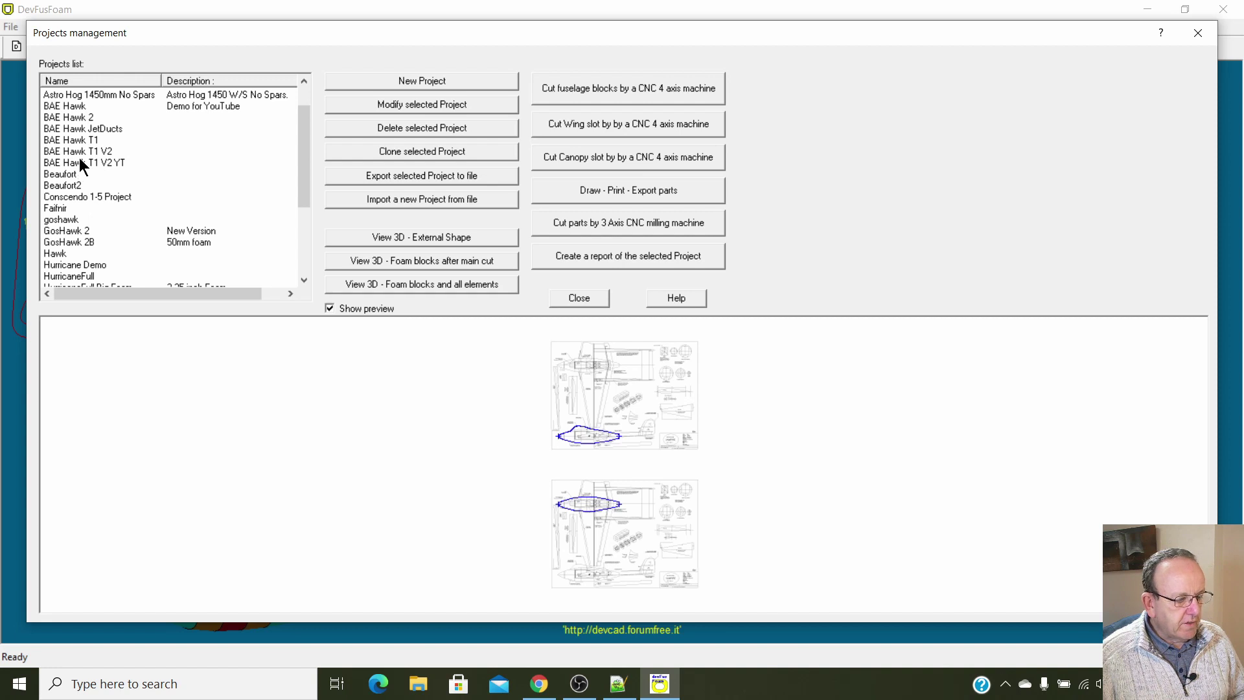
left_click(79, 160)
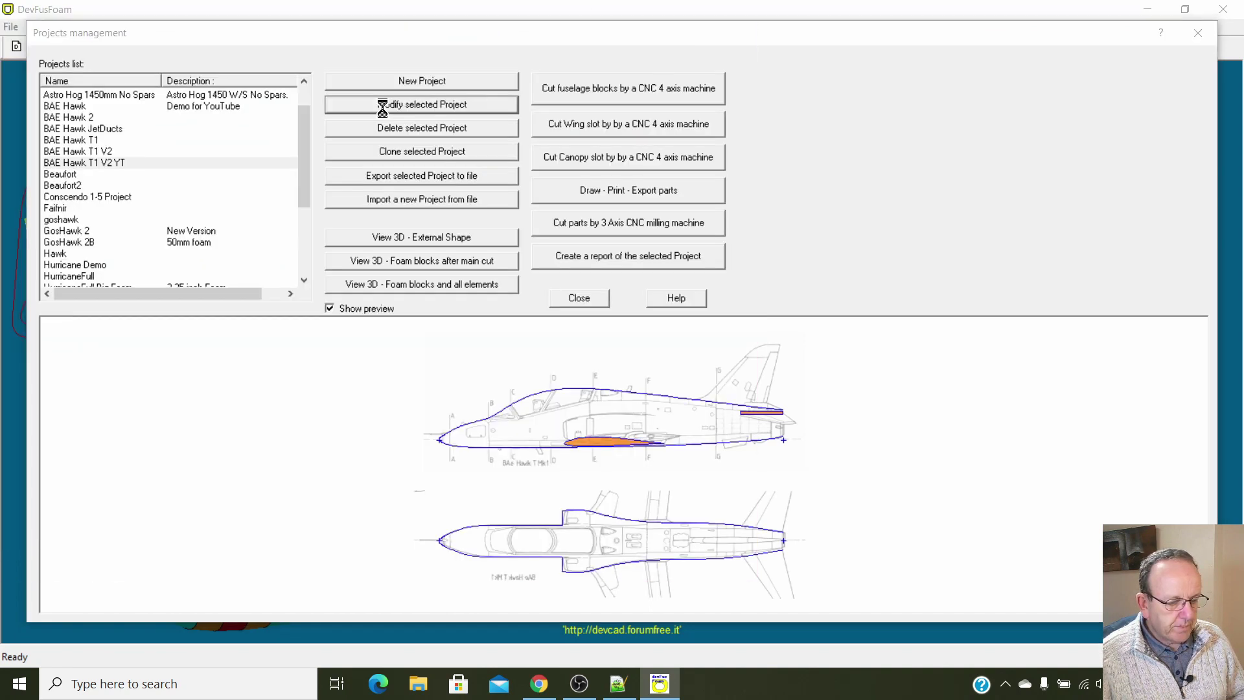
left_click(382, 104)
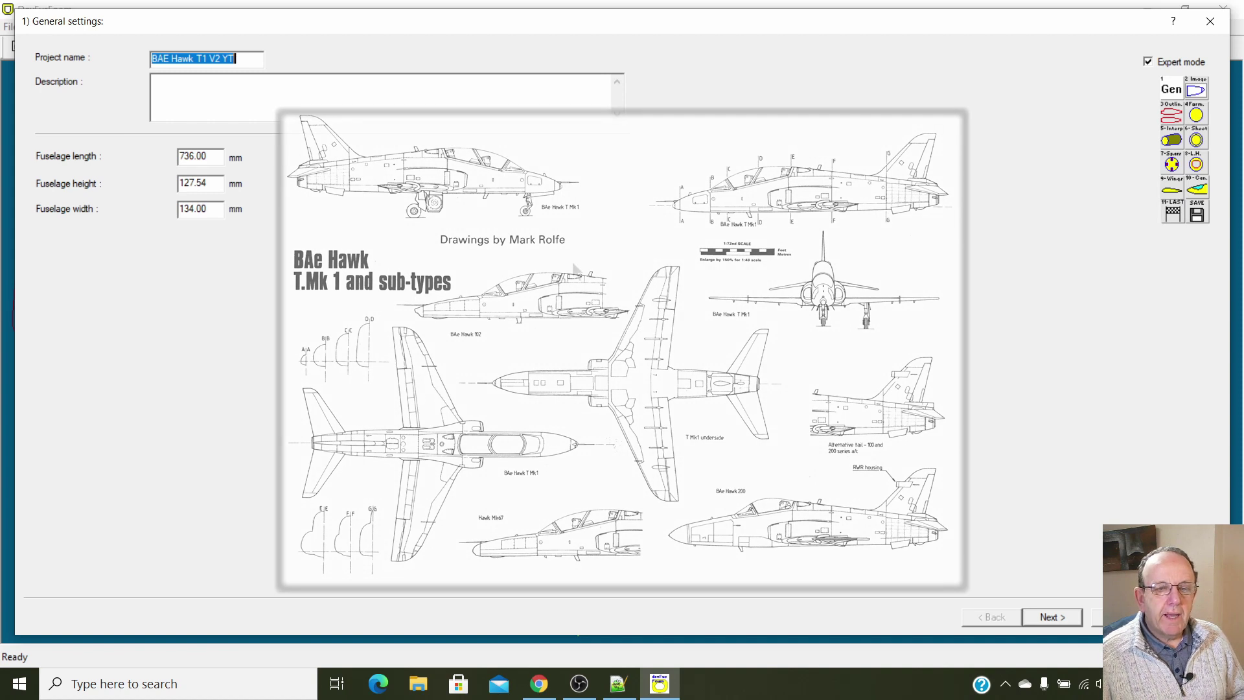
Advance to the fuselage outlines, open them for graphical editing, and move the side view's upper control point between sections E and F slightly towards the nose.
left_click(1061, 618)
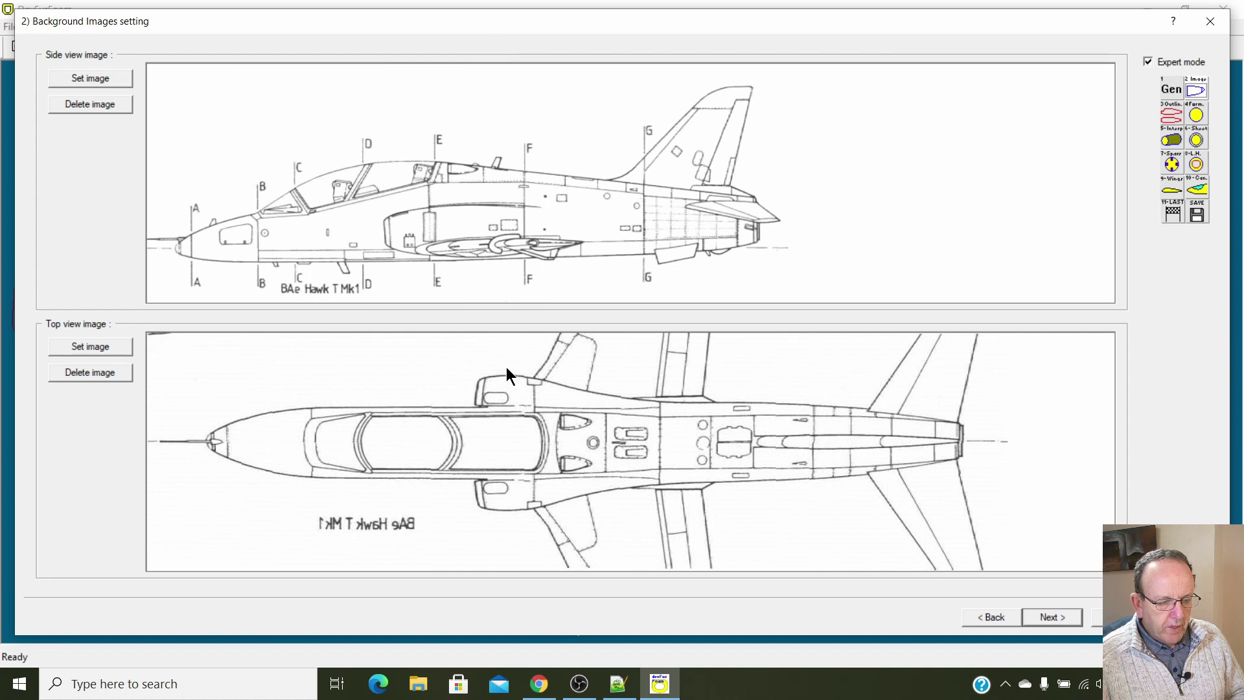
left_click(1047, 616)
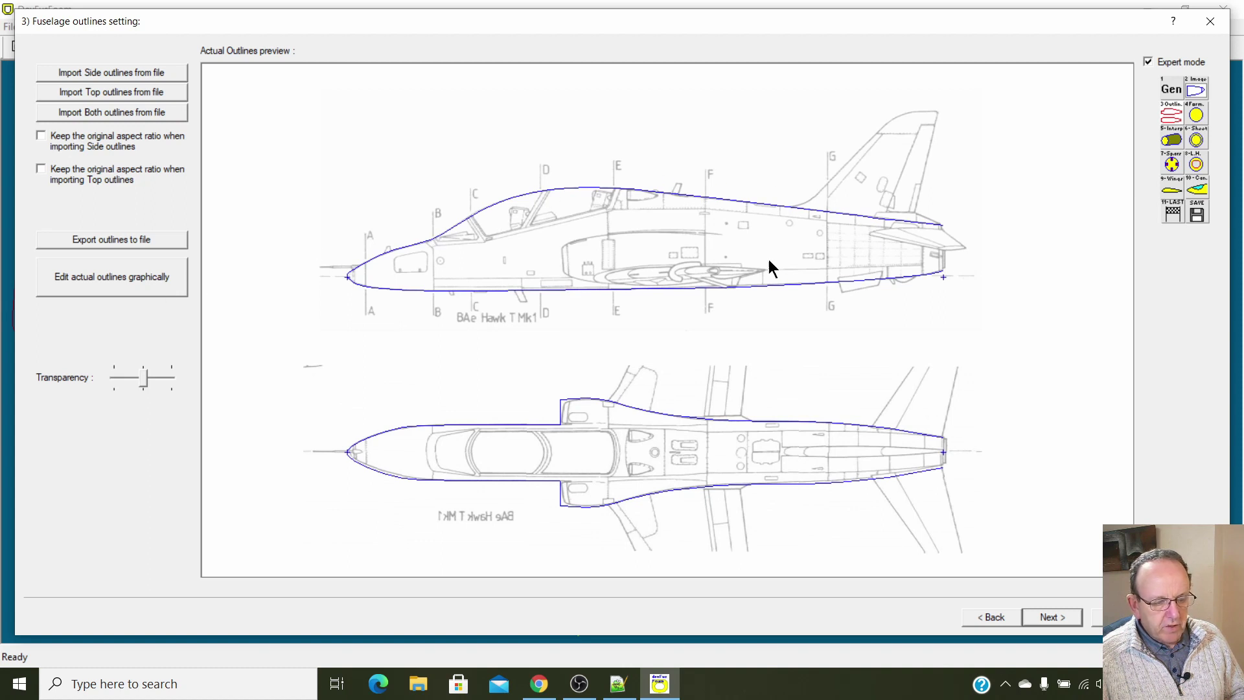
left_click(127, 277)
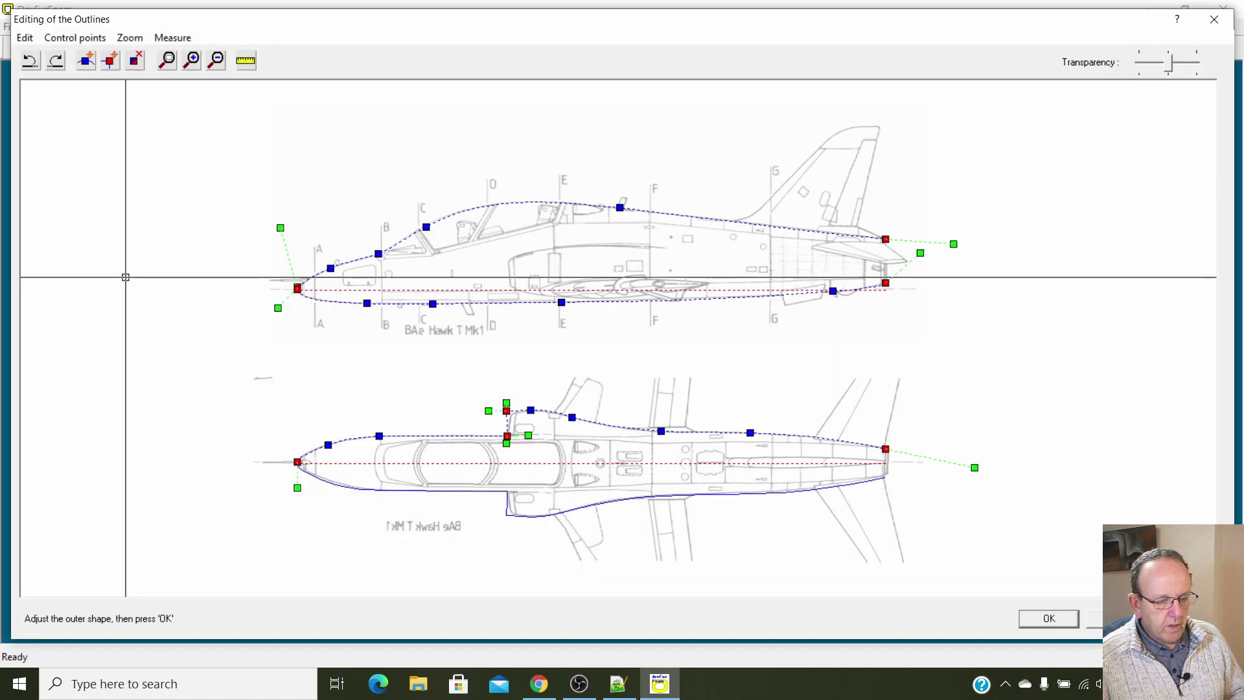
left_click_drag(620, 207, 614, 206)
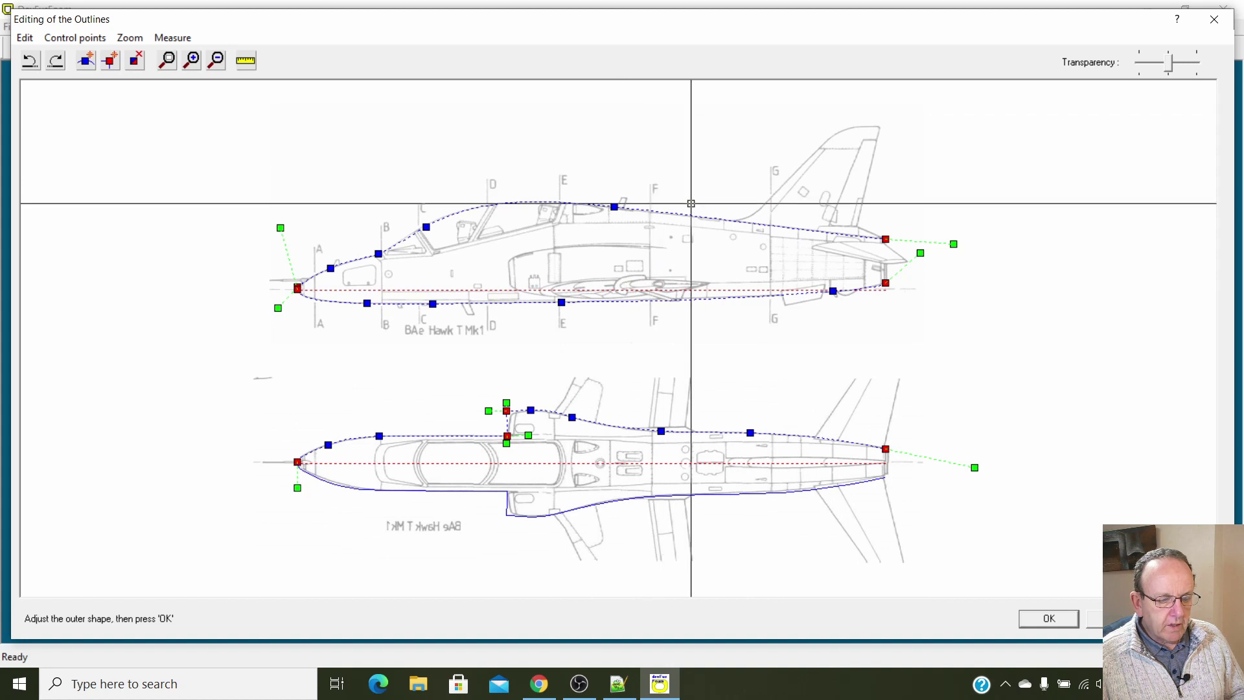
Inspect the Hawk's side-view outline from the cockpit to the tail, and accept the outlines in the graphical editor.
scroll(691, 202, "up", 2)
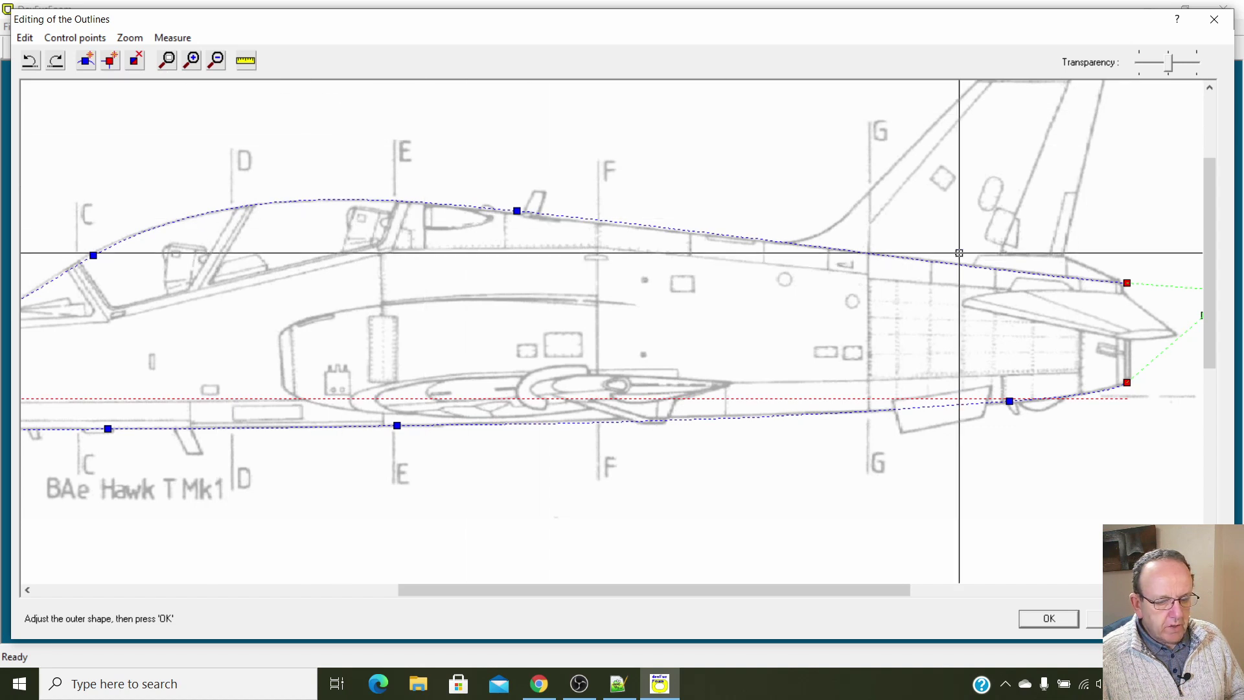
scroll(938, 240, "down", 1)
scroll(939, 214, "up", 1)
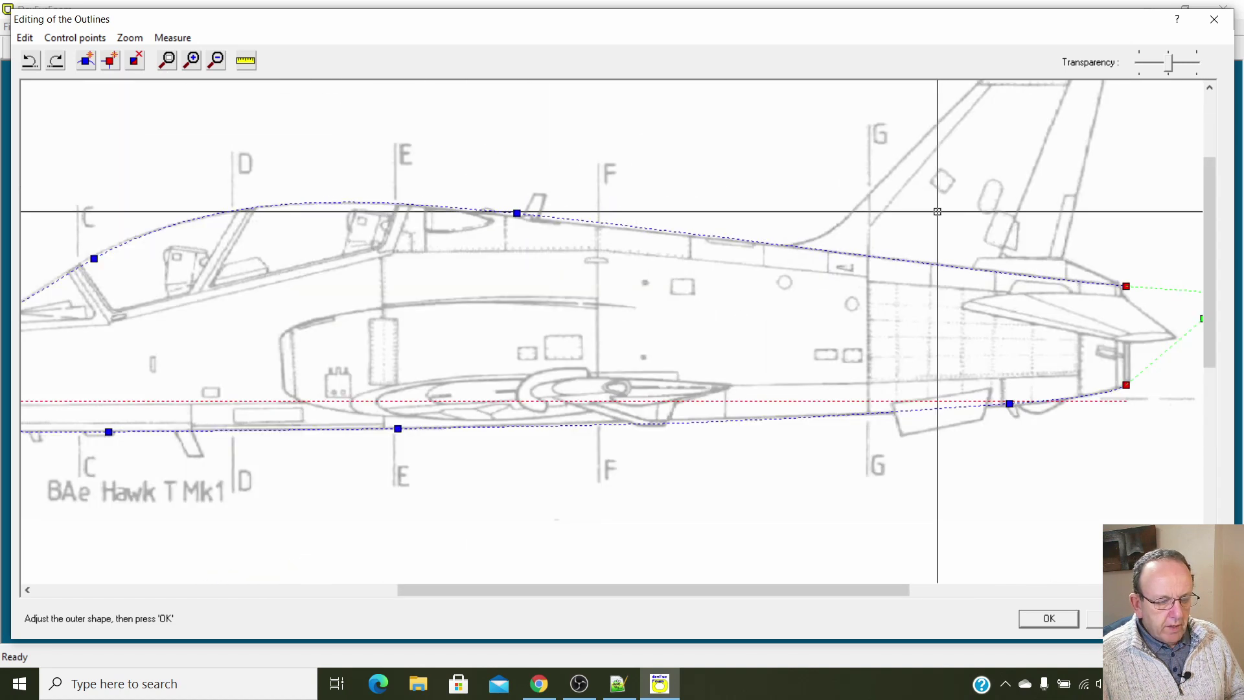
scroll(936, 210, "up", 1)
scroll(938, 210, "down", 3)
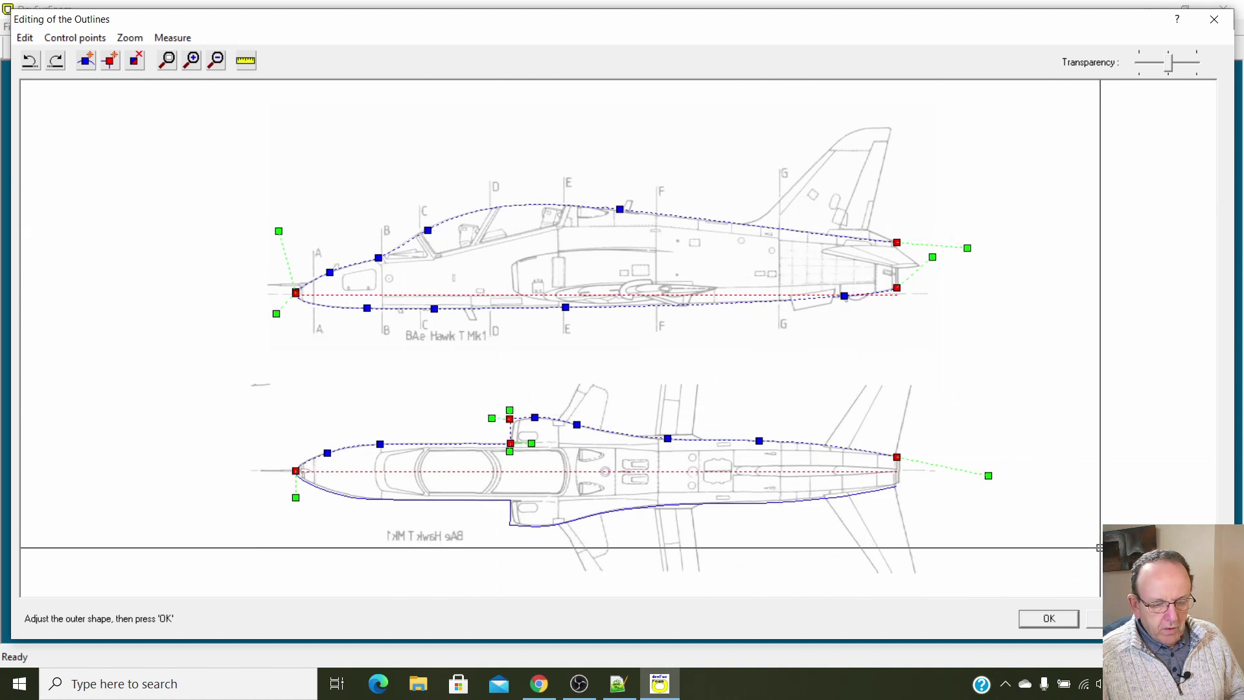
left_click(1040, 617)
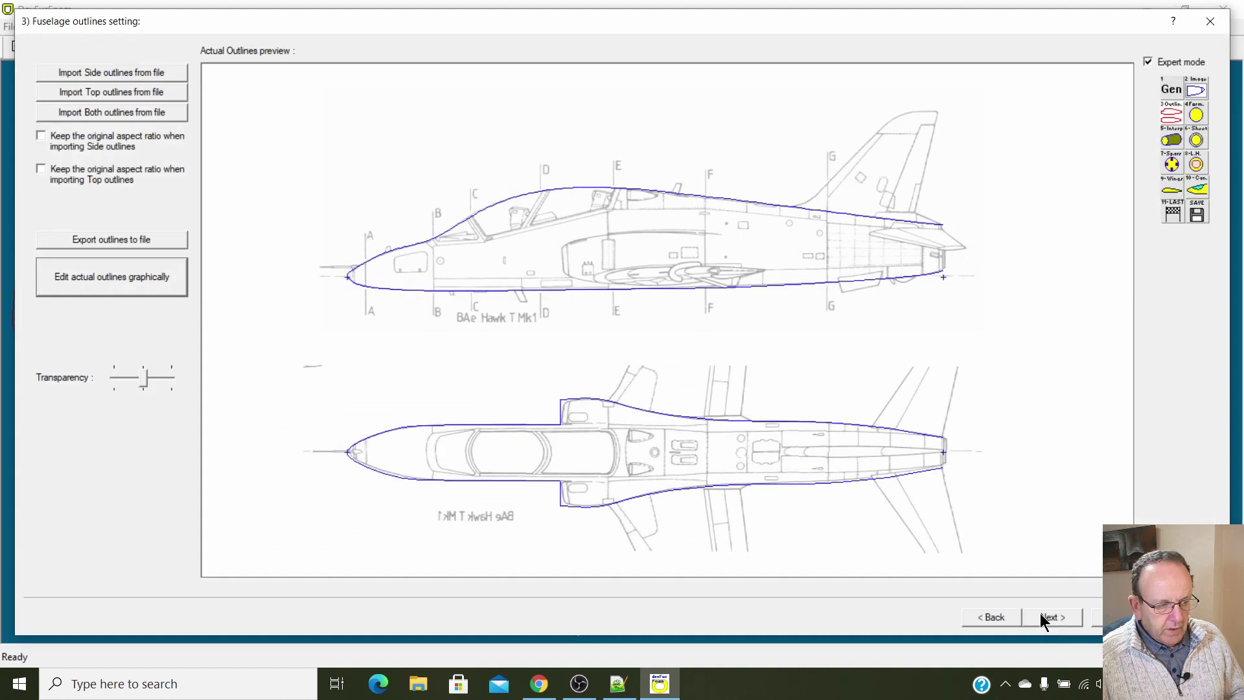
Return to the general settings of the Hawk project and exit the wizard without saving the data.
left_click(1001, 620)
left_click(1001, 620)
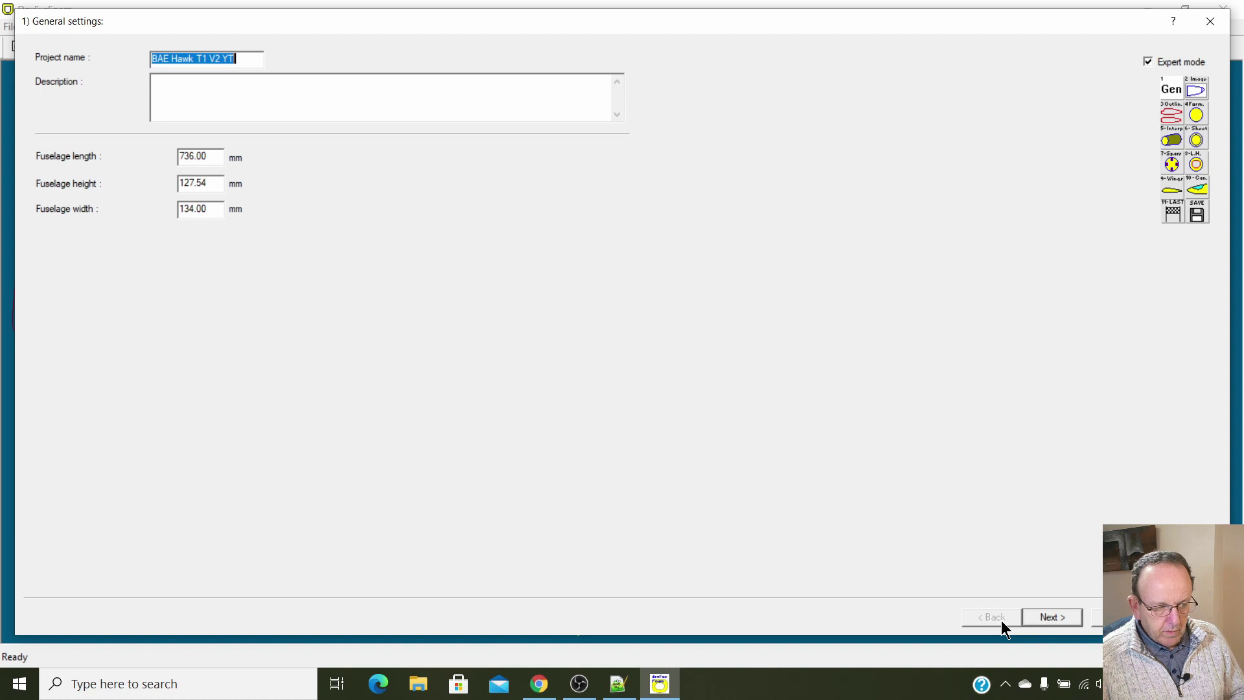
left_click(1121, 618)
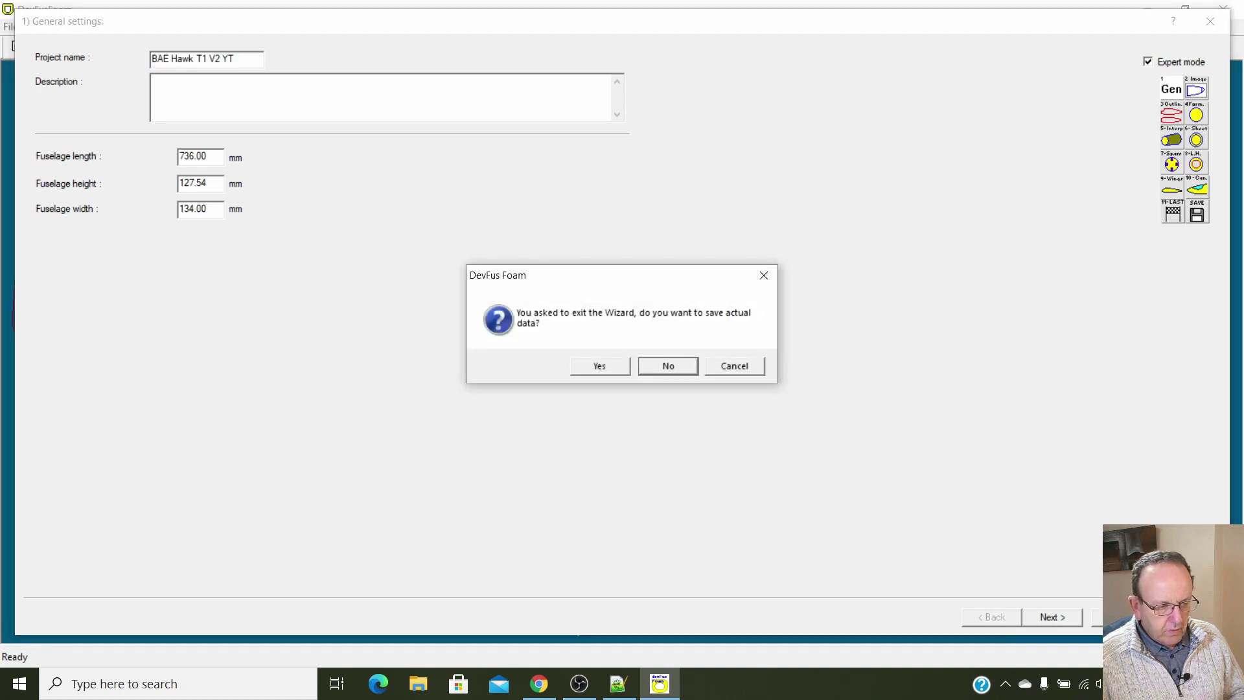
left_click(658, 371)
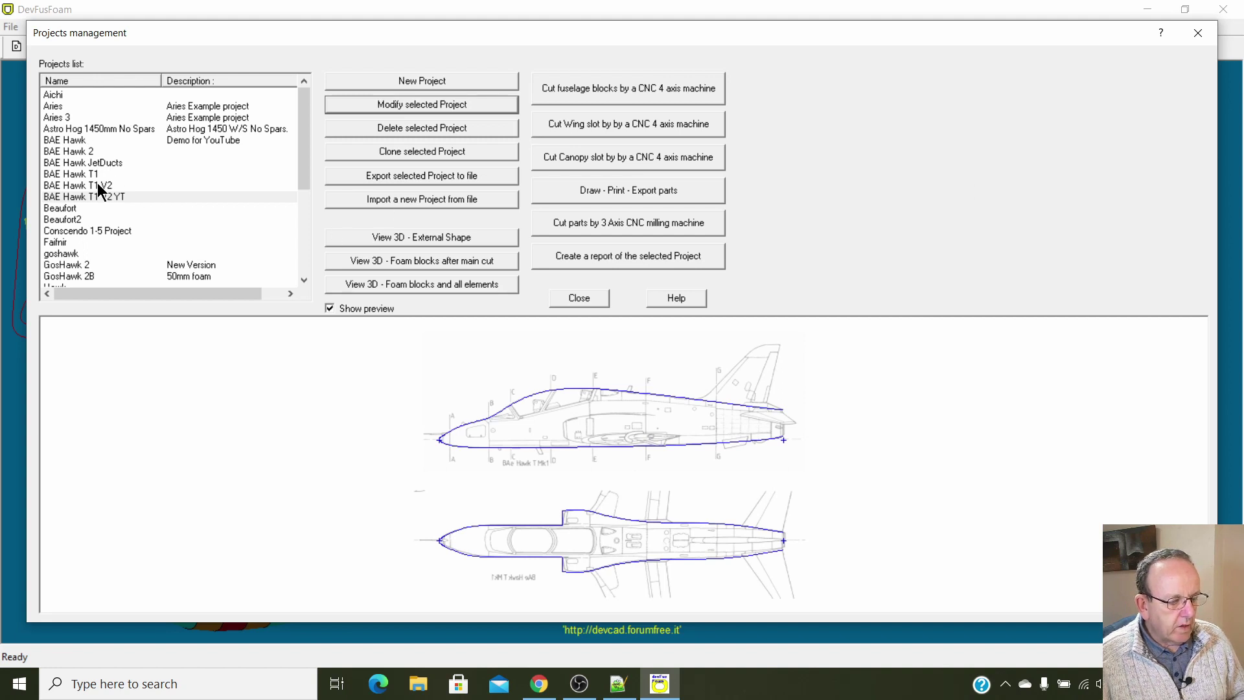
Select the Mirage project in the projects list and open it for modification.
scroll(100, 184, "down", 3)
scroll(98, 183, "down", 2)
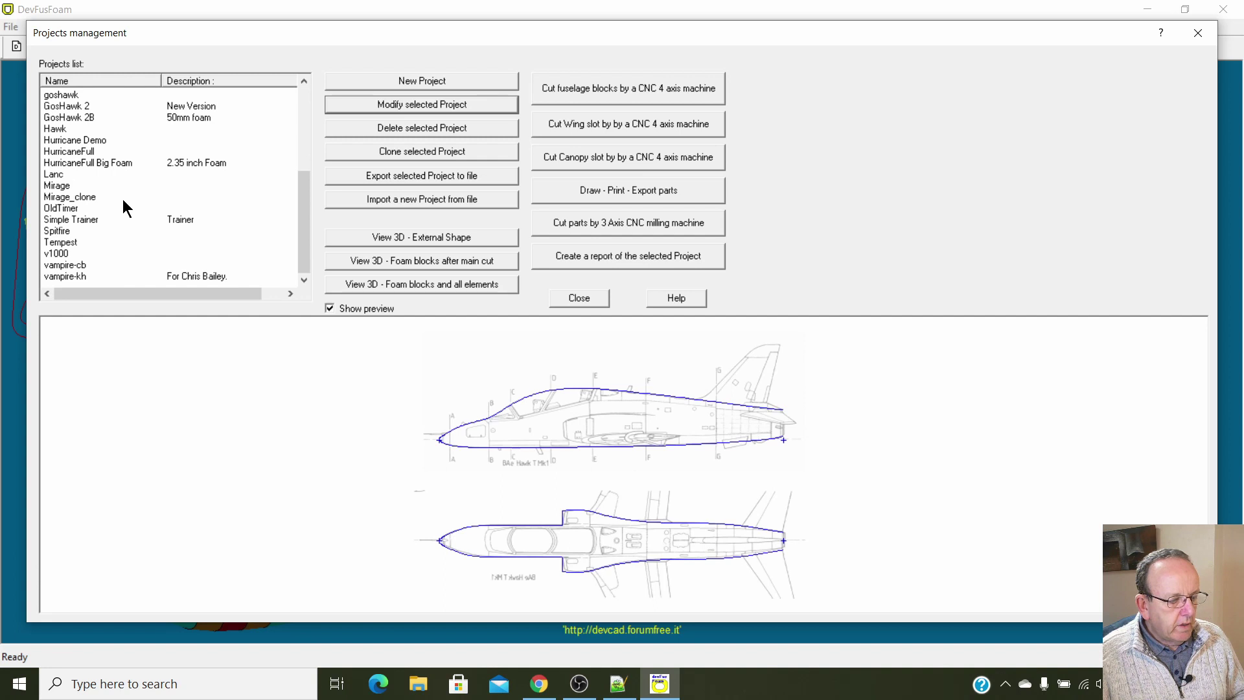
left_click(57, 185)
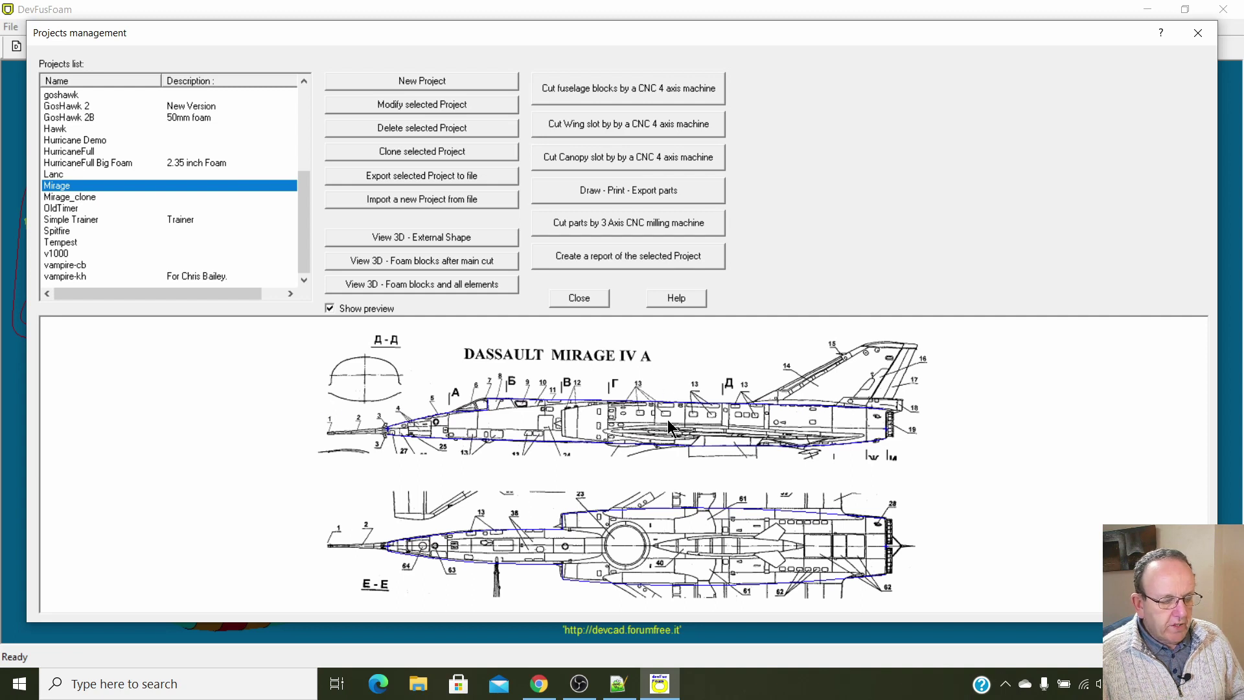
left_click(378, 107)
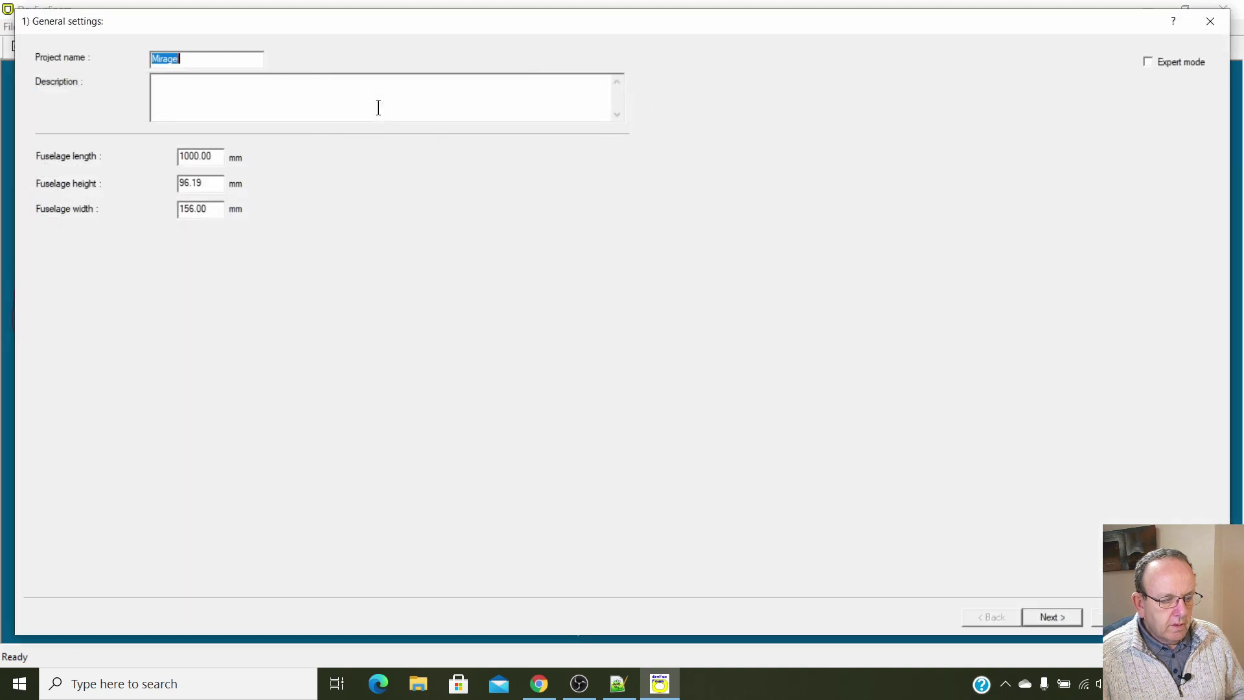
Advance past the Mirage's background images to the fuselage outlines, view them in the graphical editor, and accept them unchanged.
left_click(1055, 618)
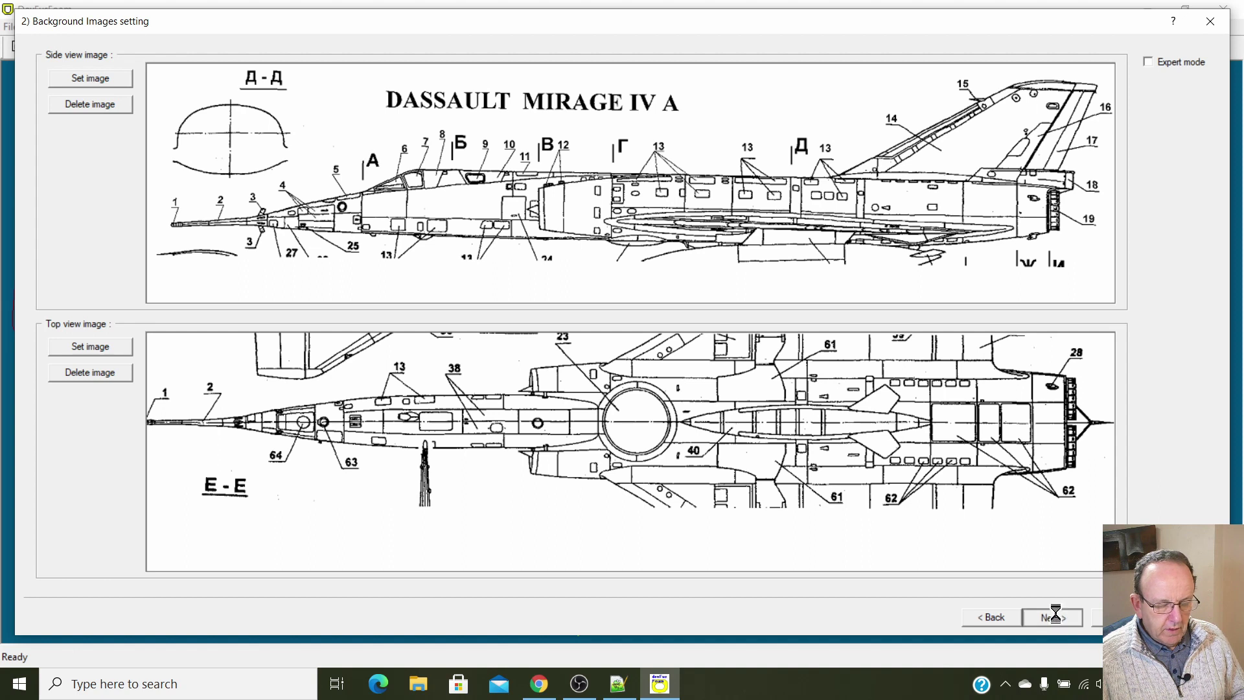
left_click(1056, 617)
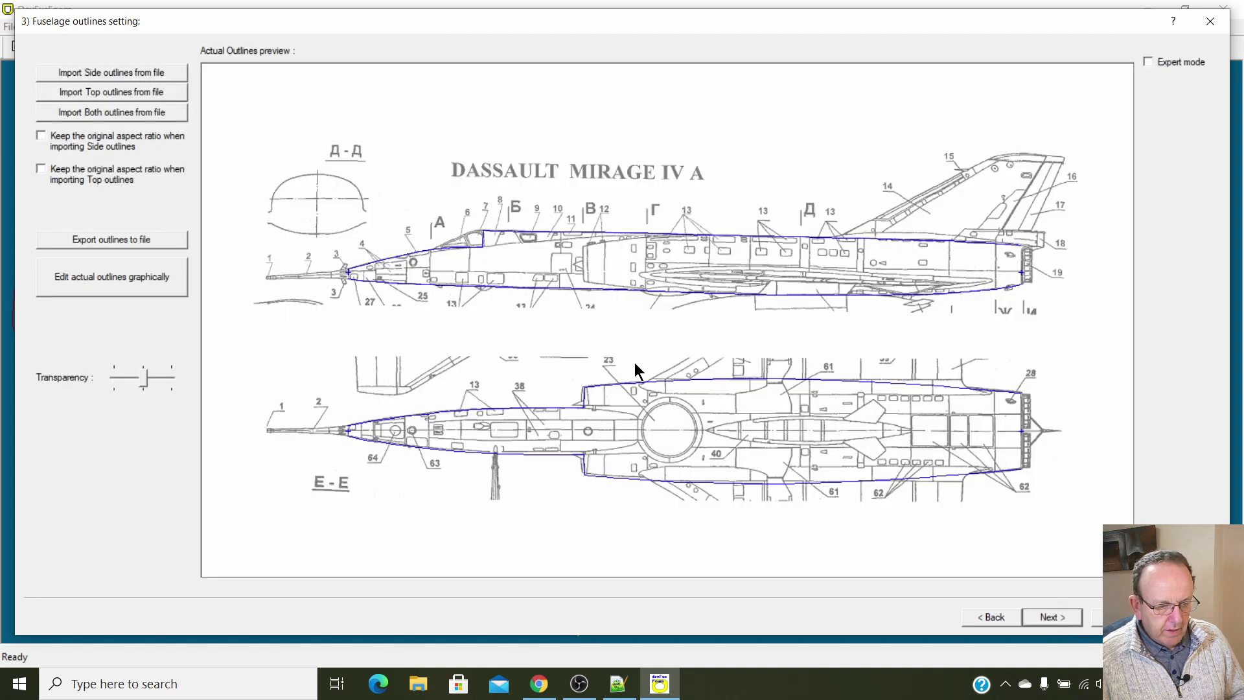
left_click(80, 279)
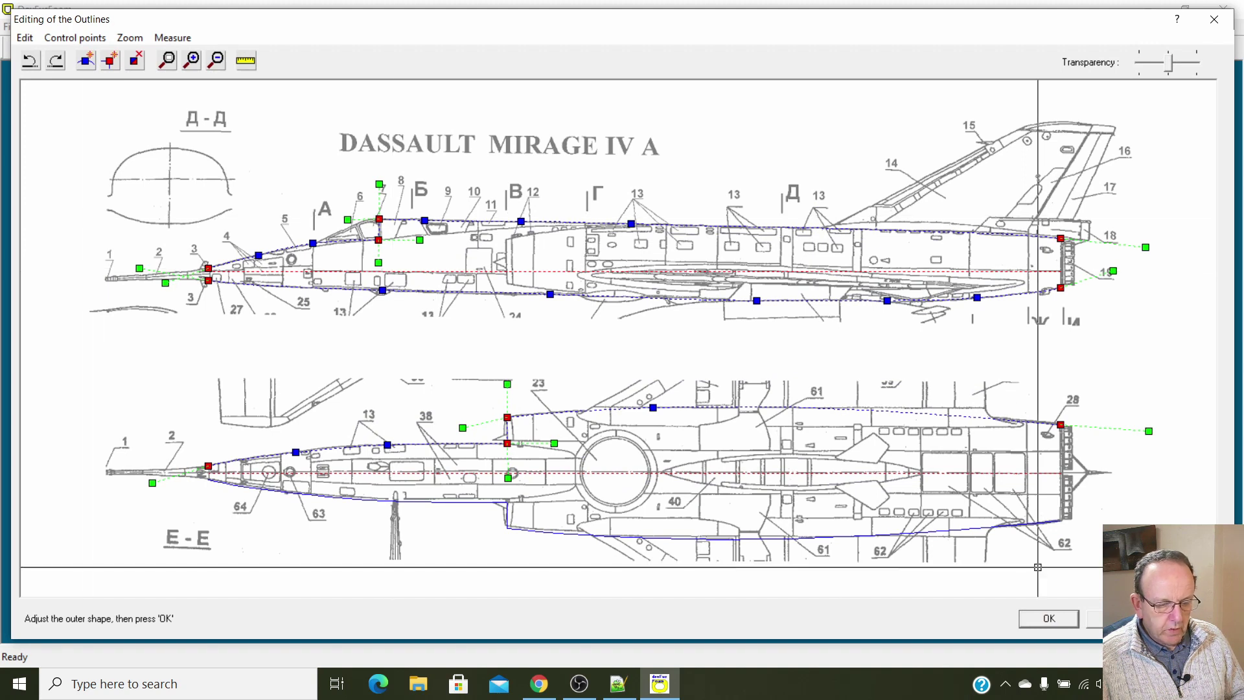
left_click(1049, 618)
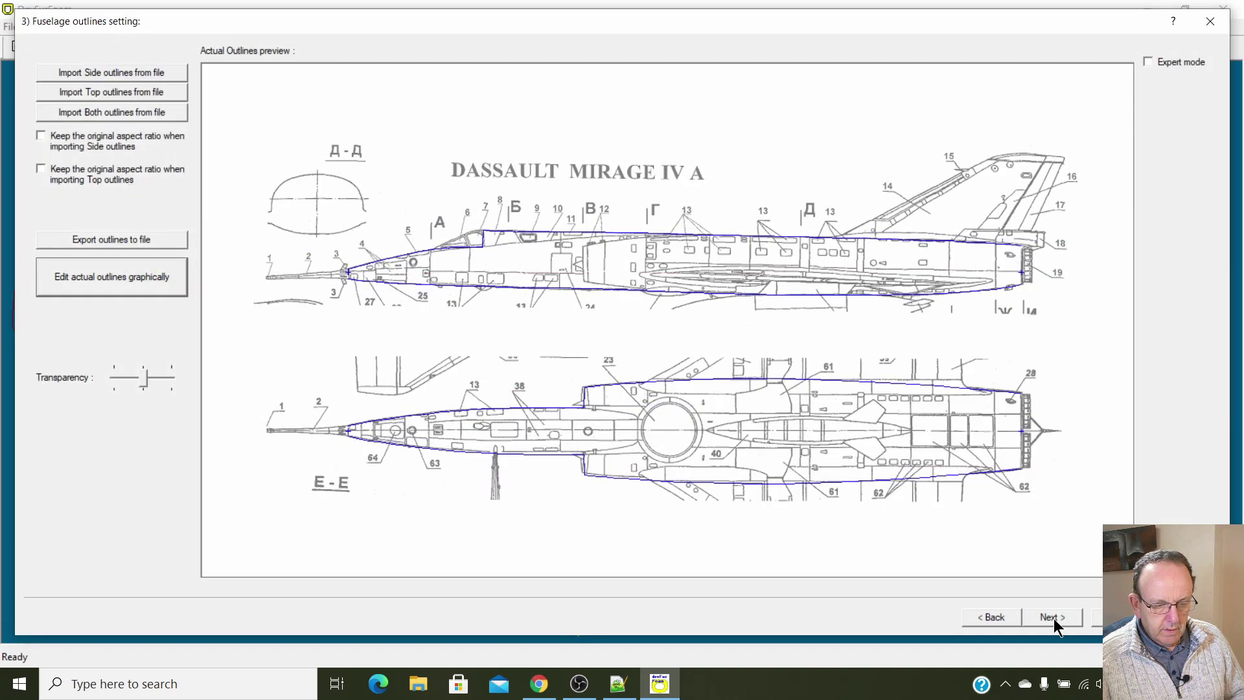
Review the Mirage's formers' sections and blocks interpolation, and advance to the sheetings setting.
left_click(1054, 618)
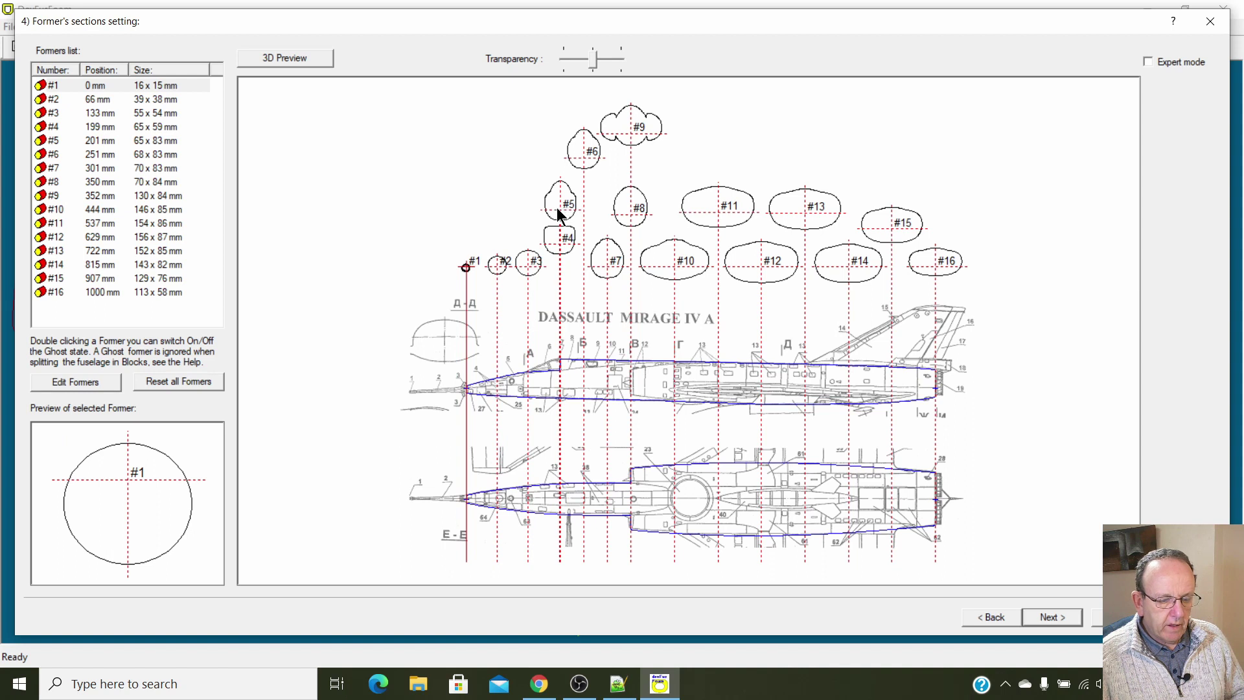
left_click(1051, 618)
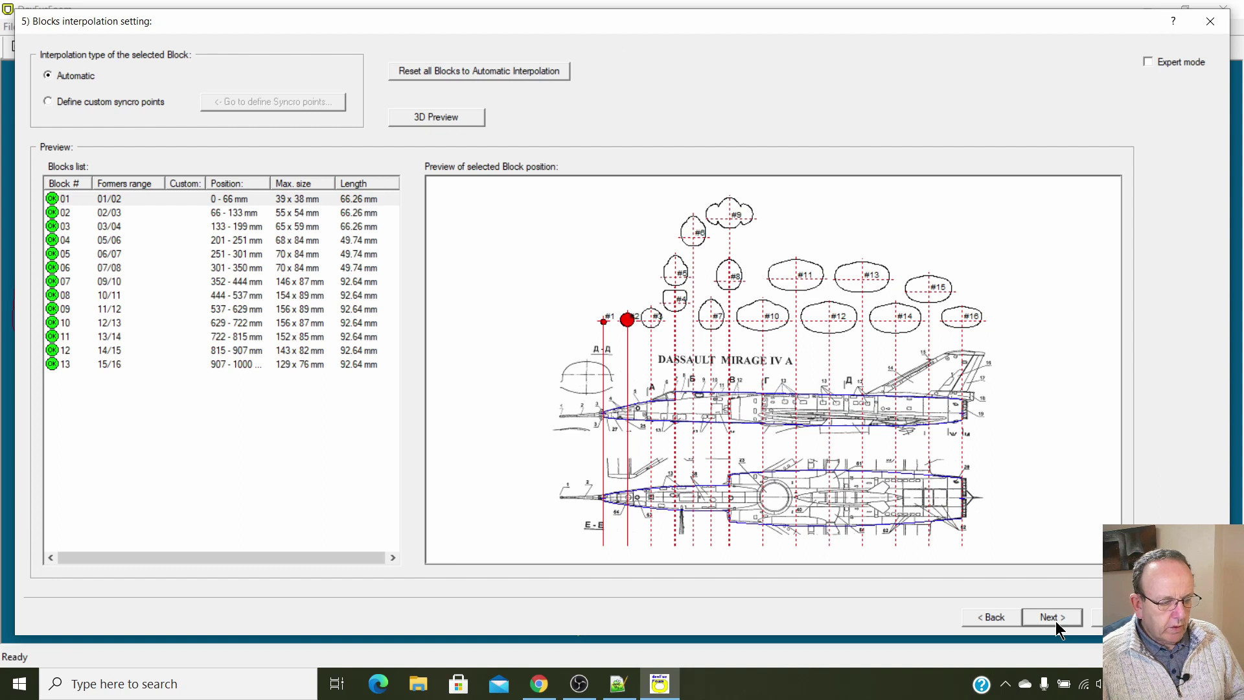
left_click(1055, 620)
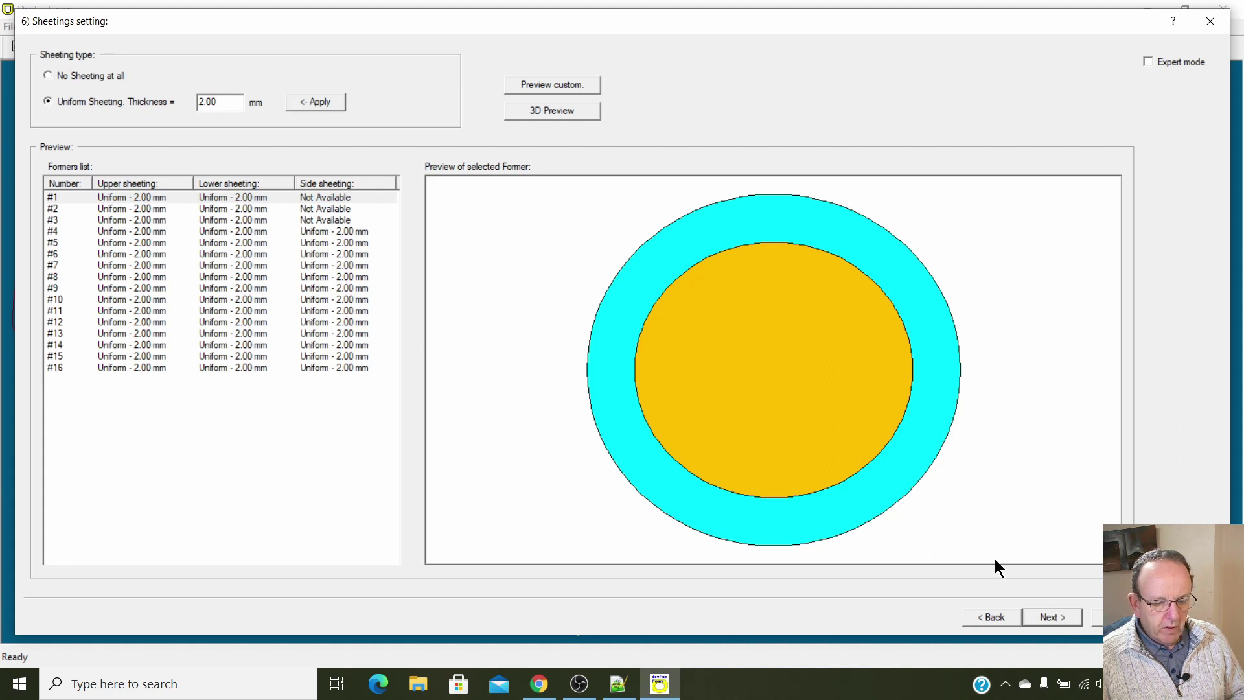
Advance to the spars setting and preview formers #7, #10 and #13 with their spars.
left_click(1047, 614)
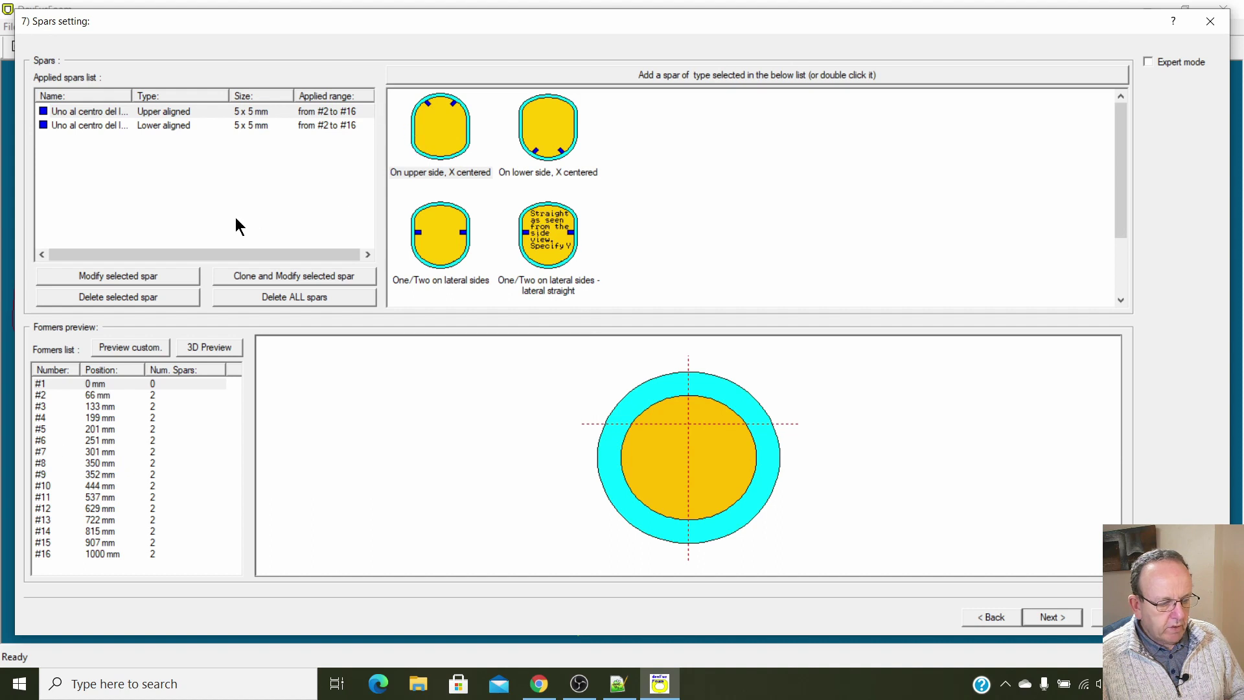
left_click(77, 451)
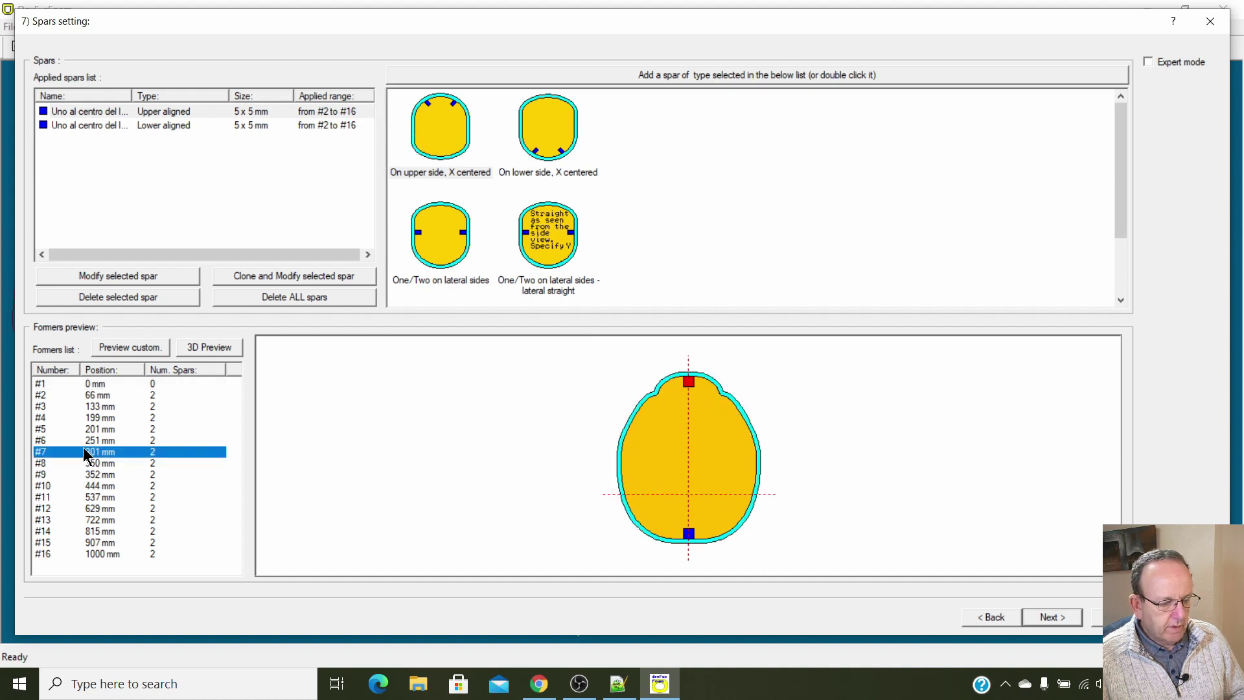
left_click(52, 484)
left_click(52, 519)
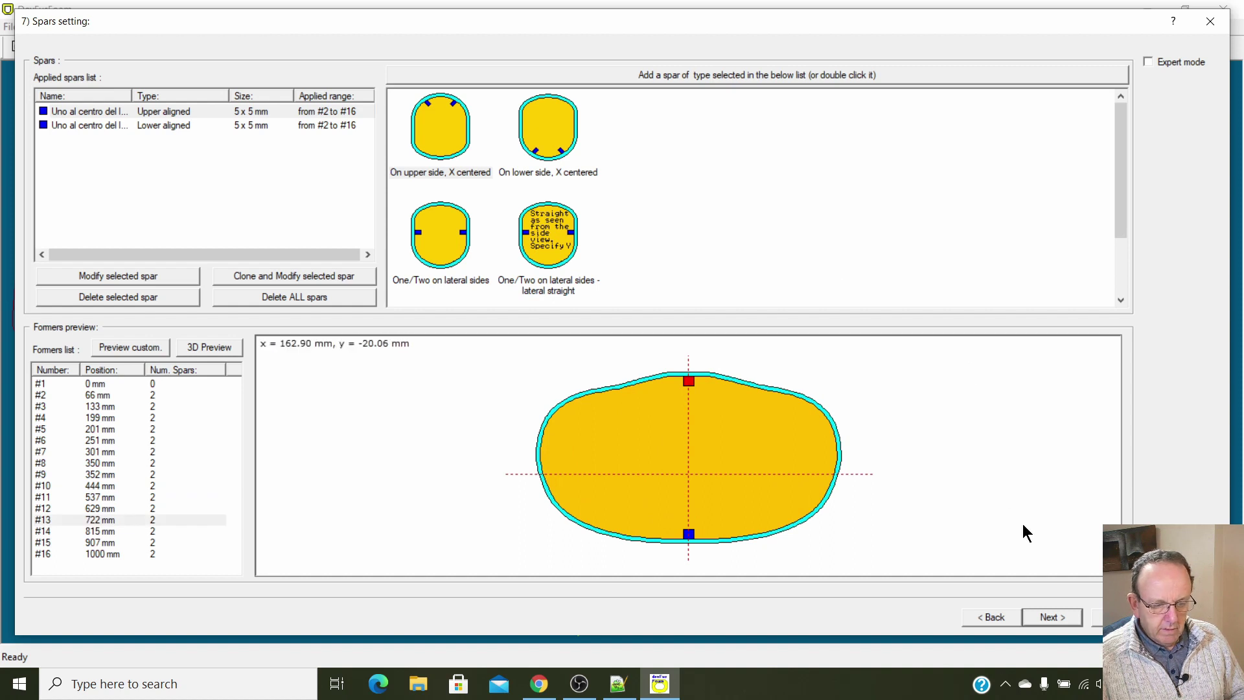
Preview formers #5 and #9 in the lightening holes setting, and exit the Mirage wizard from the wings slot page.
left_click(1054, 618)
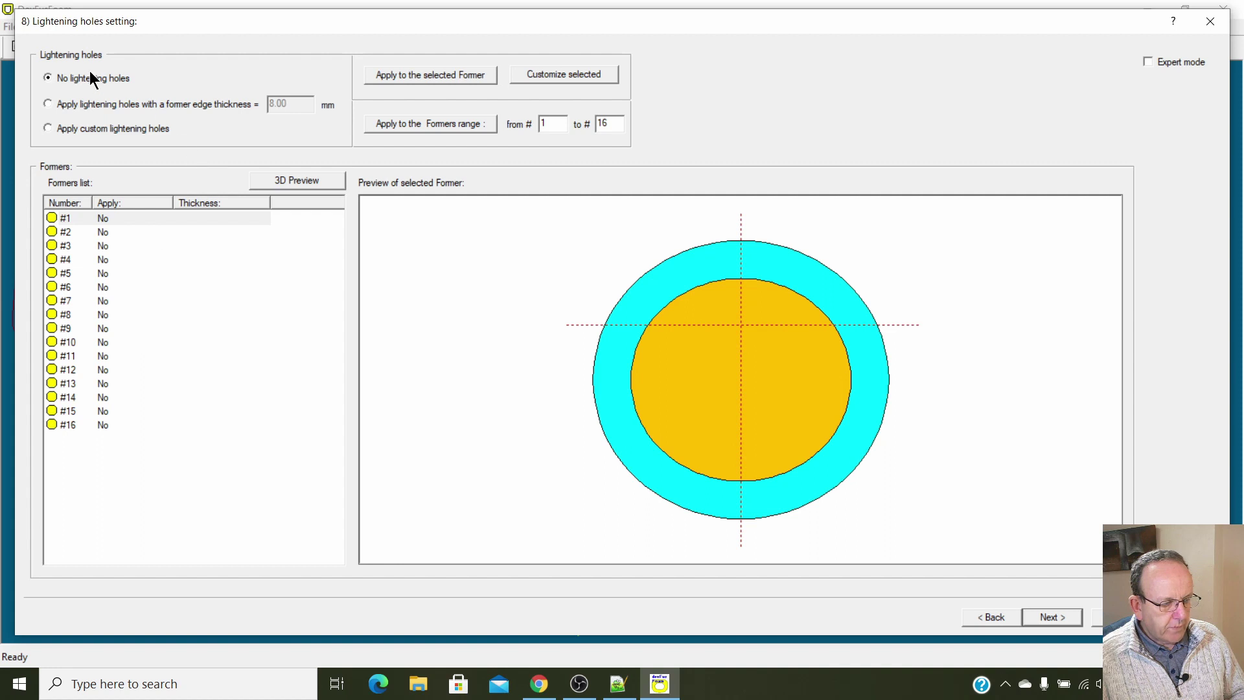
left_click(65, 277)
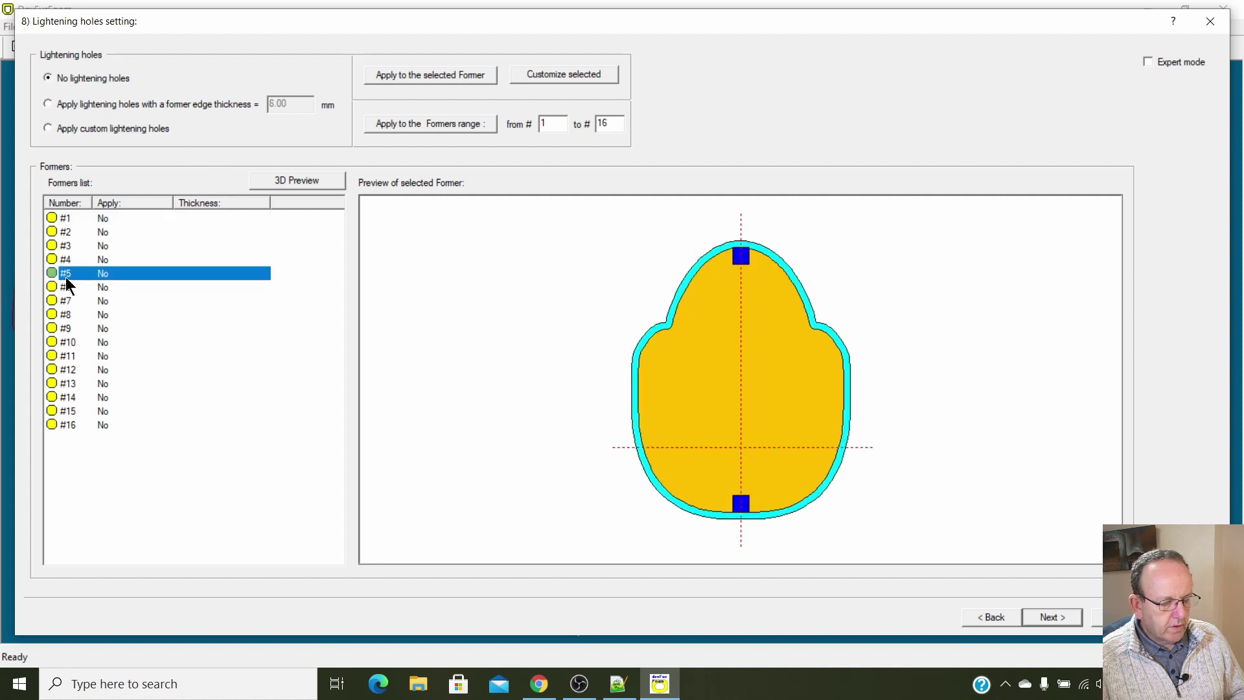
left_click(67, 327)
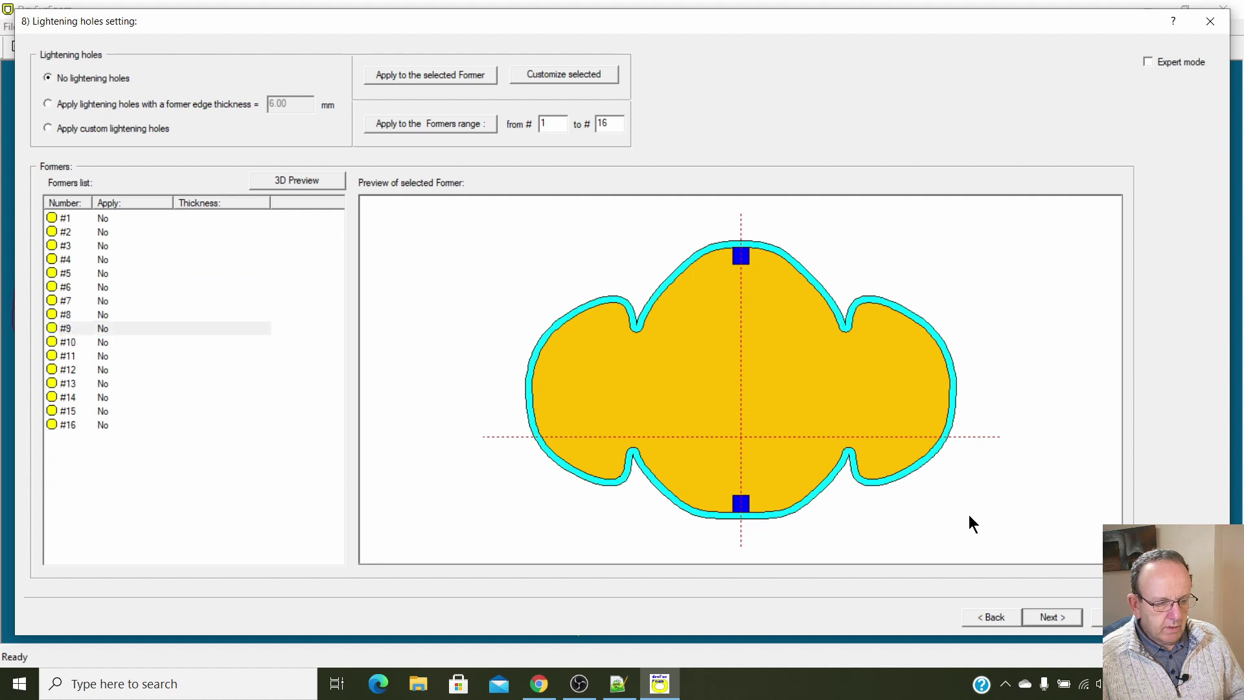
left_click(1034, 615)
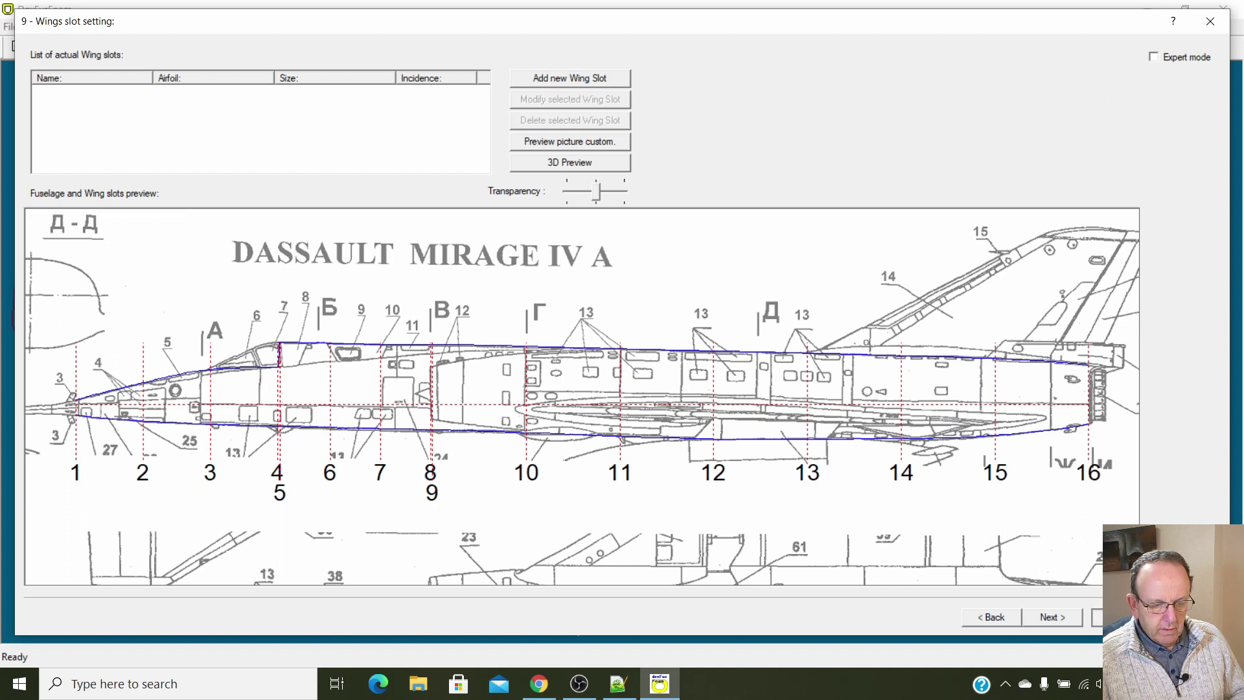
left_click(1102, 617)
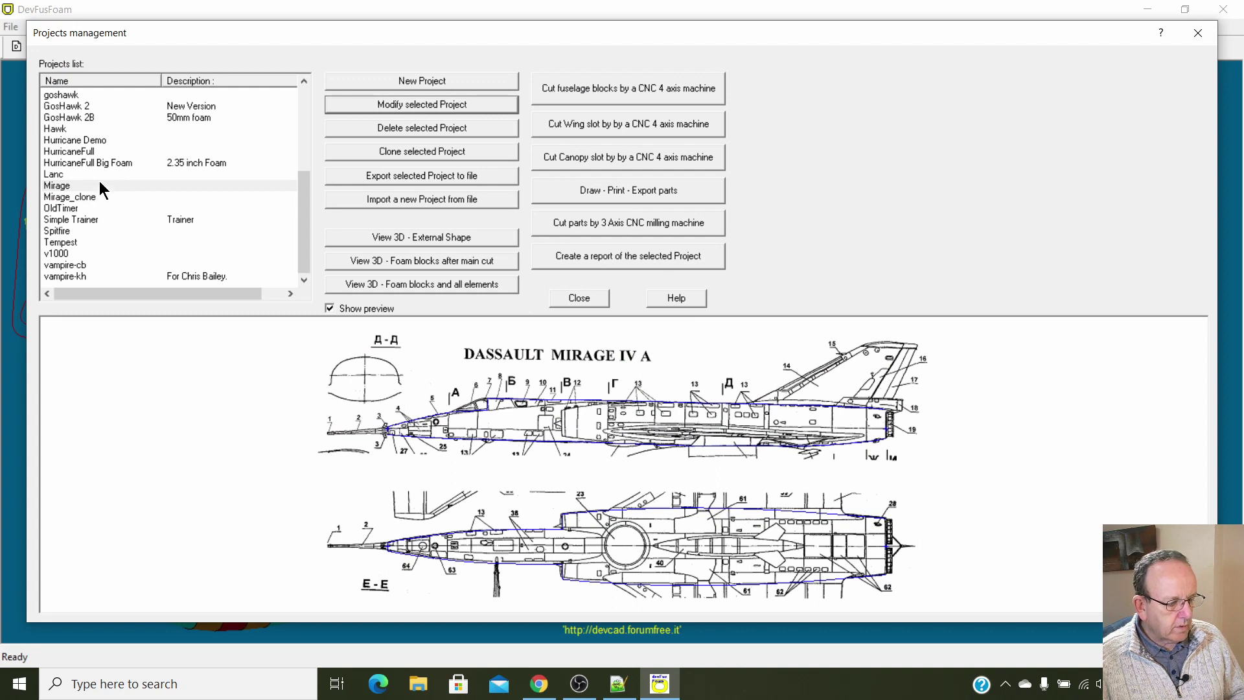
Reselect the BAE Hawk T1 V2 YT project in the projects list and open it for modification.
scroll(83, 219, "up", 1)
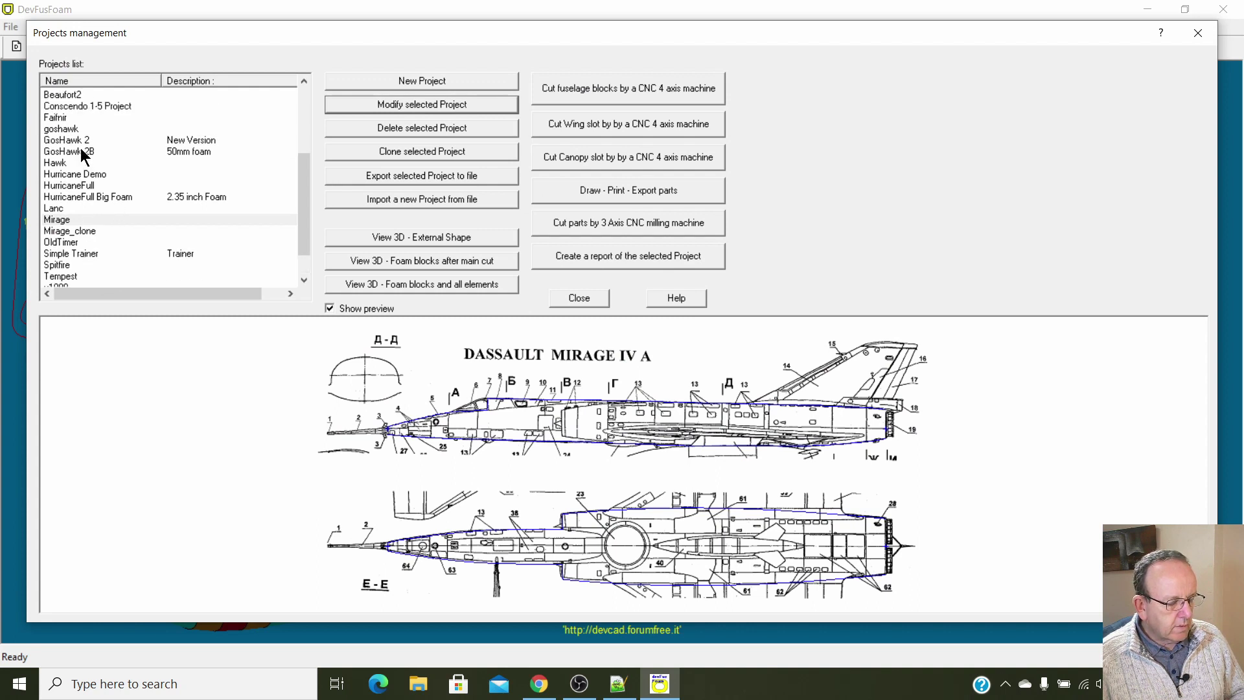
scroll(82, 130, "up", 4)
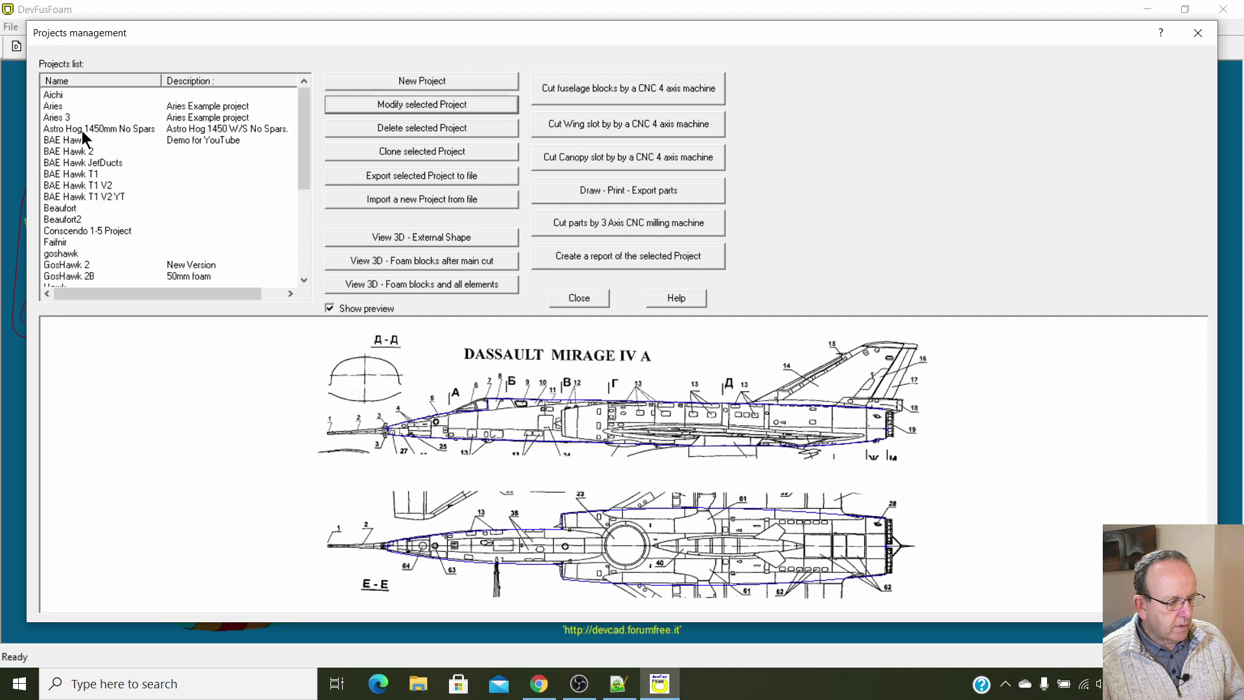
left_click(88, 196)
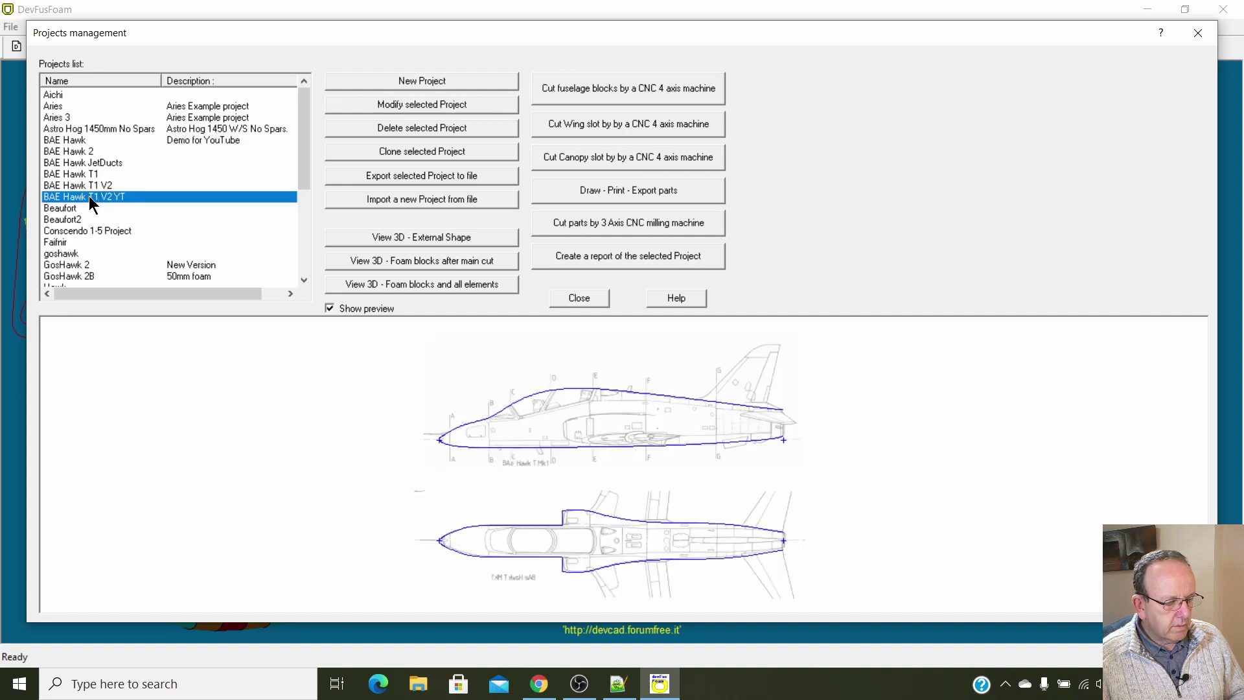
left_click(411, 105)
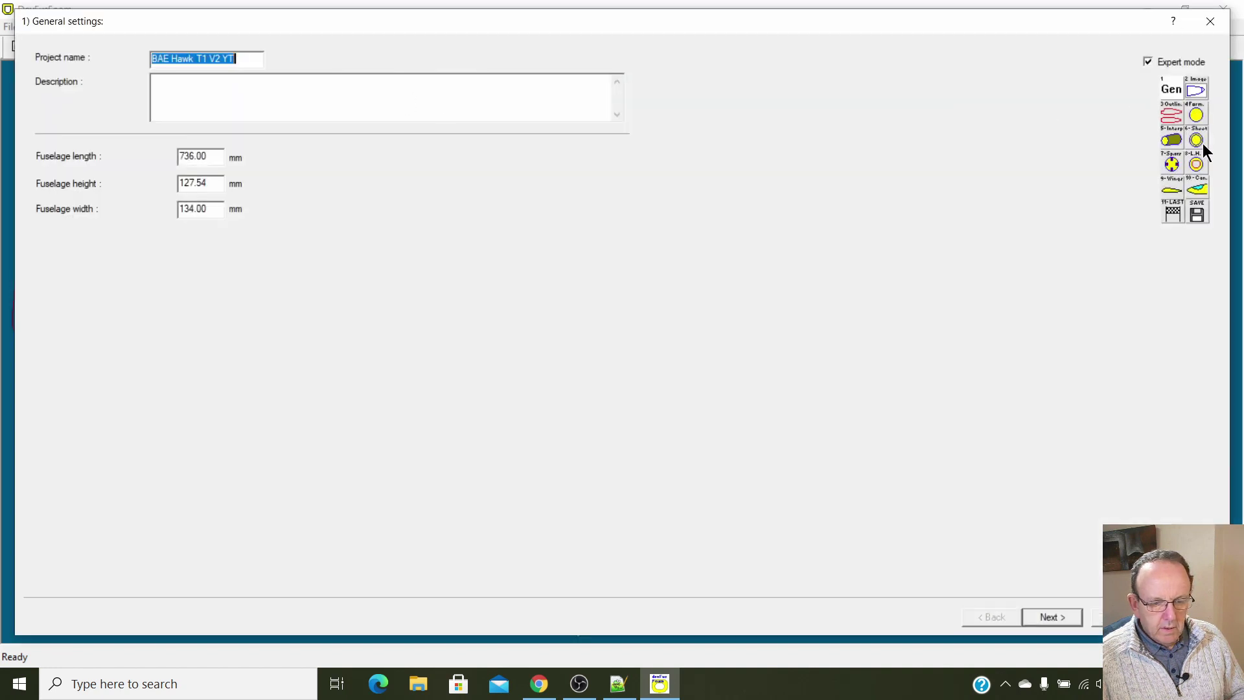
Jump to the Hawk's wings slot setting, review the wing and canopy slots, and advance to the wizard's last page.
left_click(1171, 187)
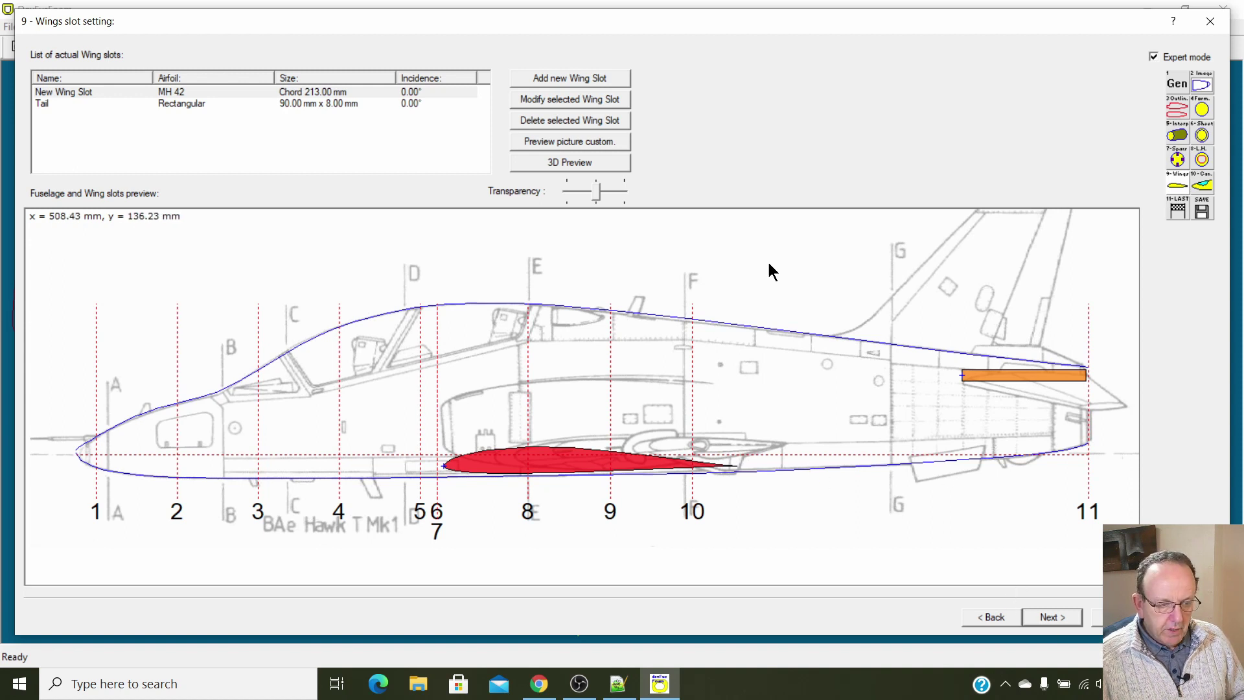
left_click(1053, 616)
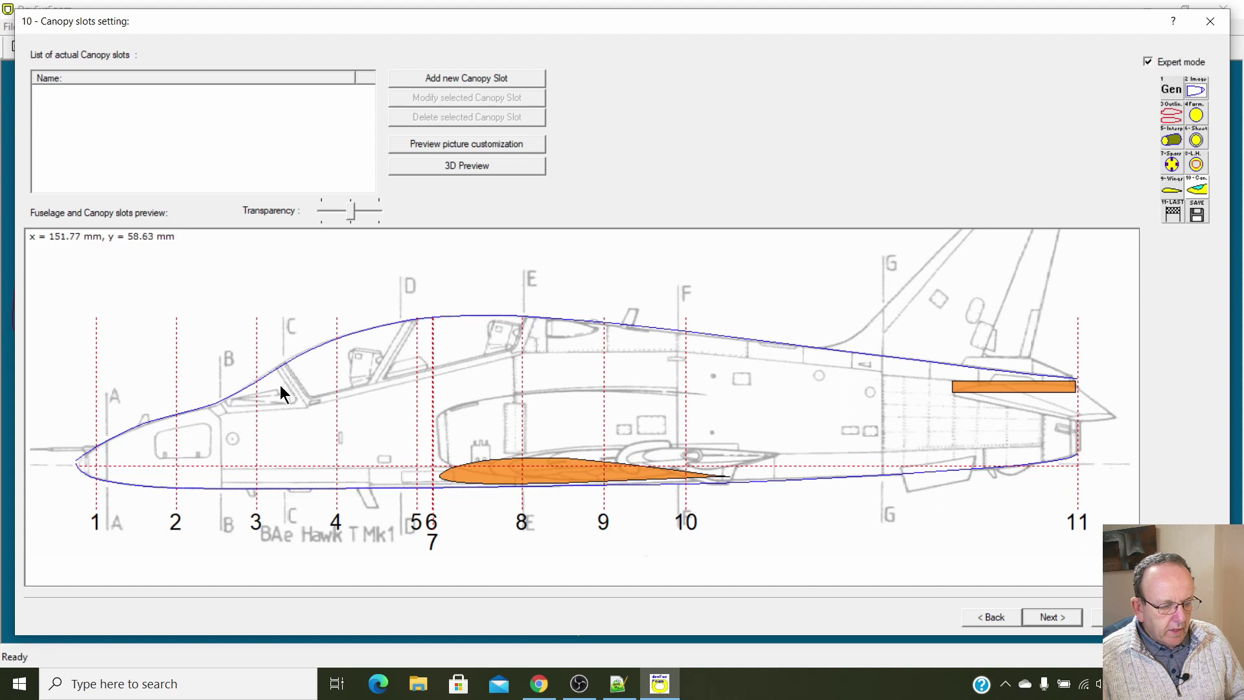
left_click(1043, 616)
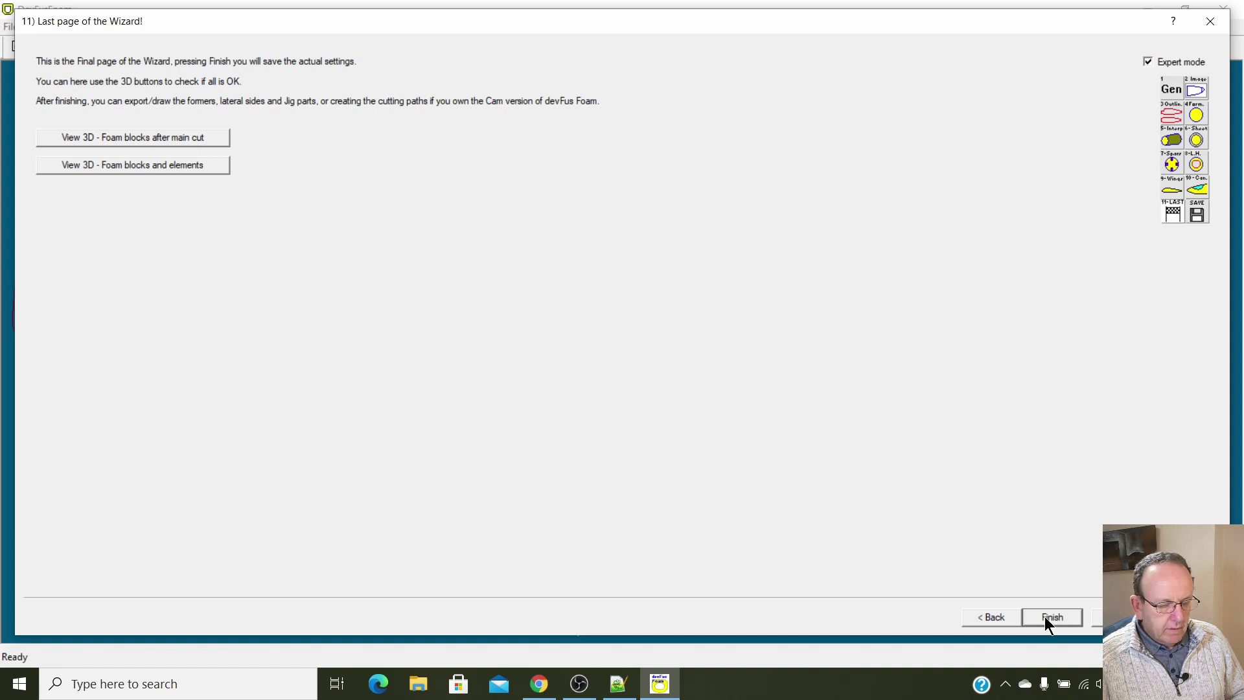
Open the 3D view of the Hawk's foam blocks and elements, and examine the fuselage from the side.
left_click(183, 166)
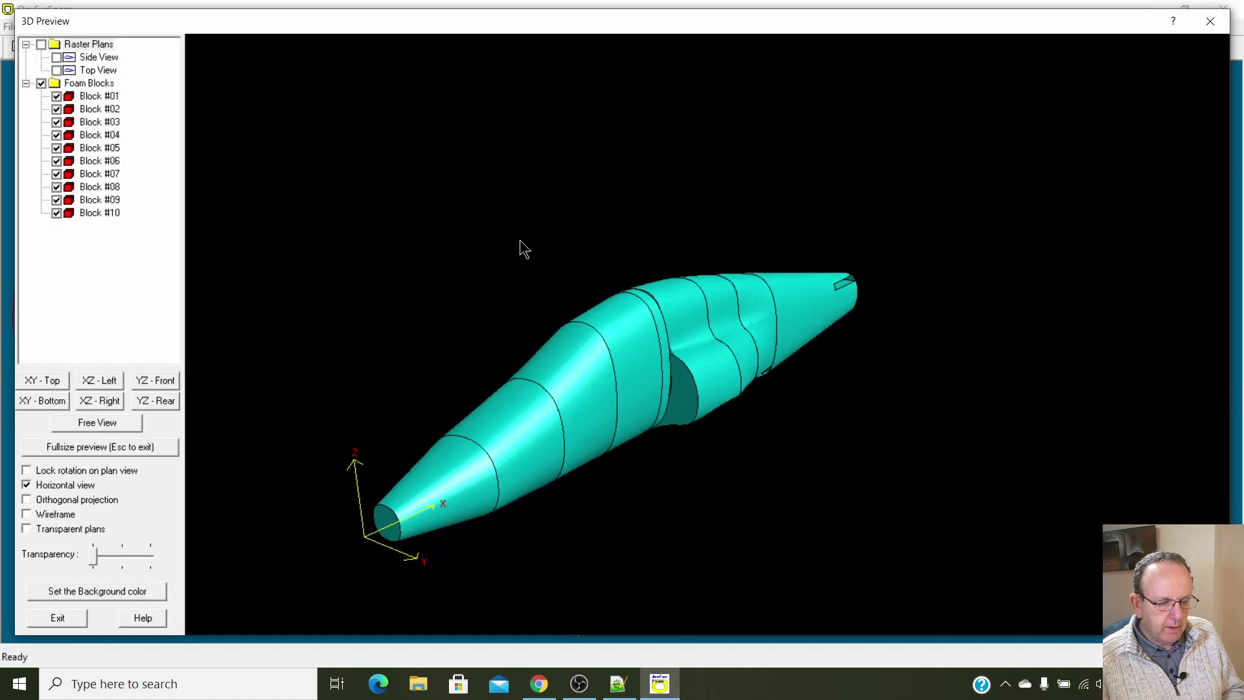
left_click_drag(546, 269, 461, 189)
left_click_drag(857, 291, 943, 466)
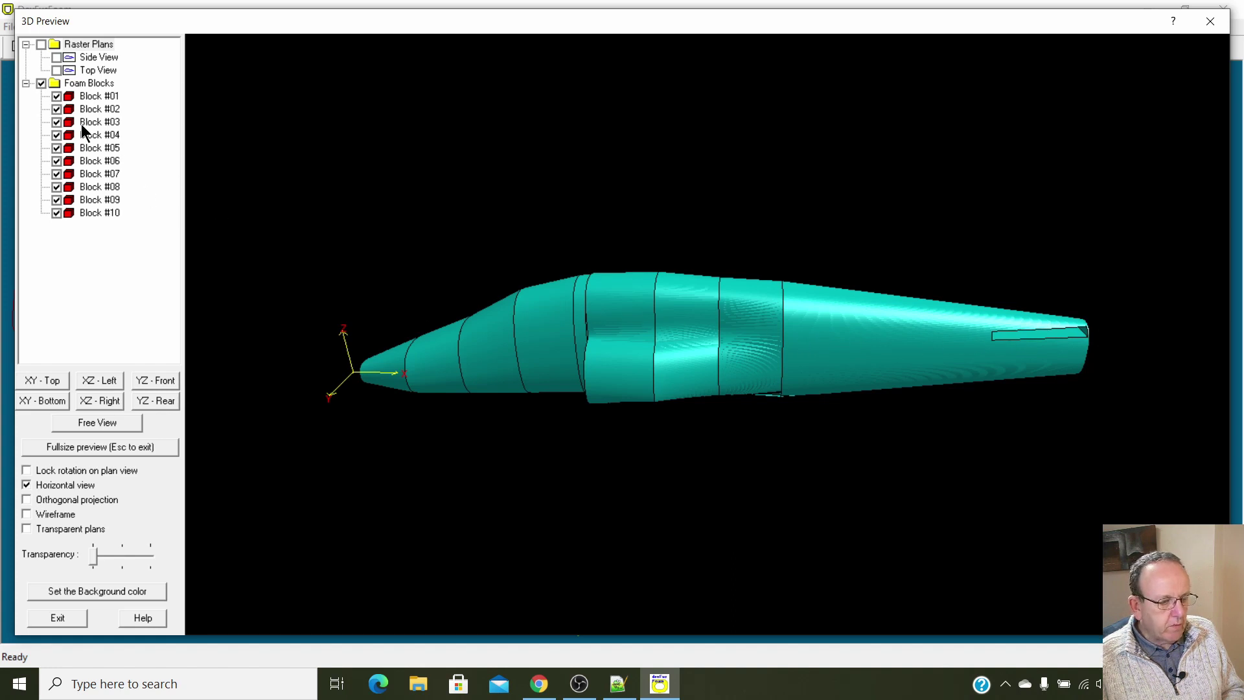
Hide Block #01 and show the Side View raster plan in the 3D preview.
left_click(55, 97)
left_click(57, 57)
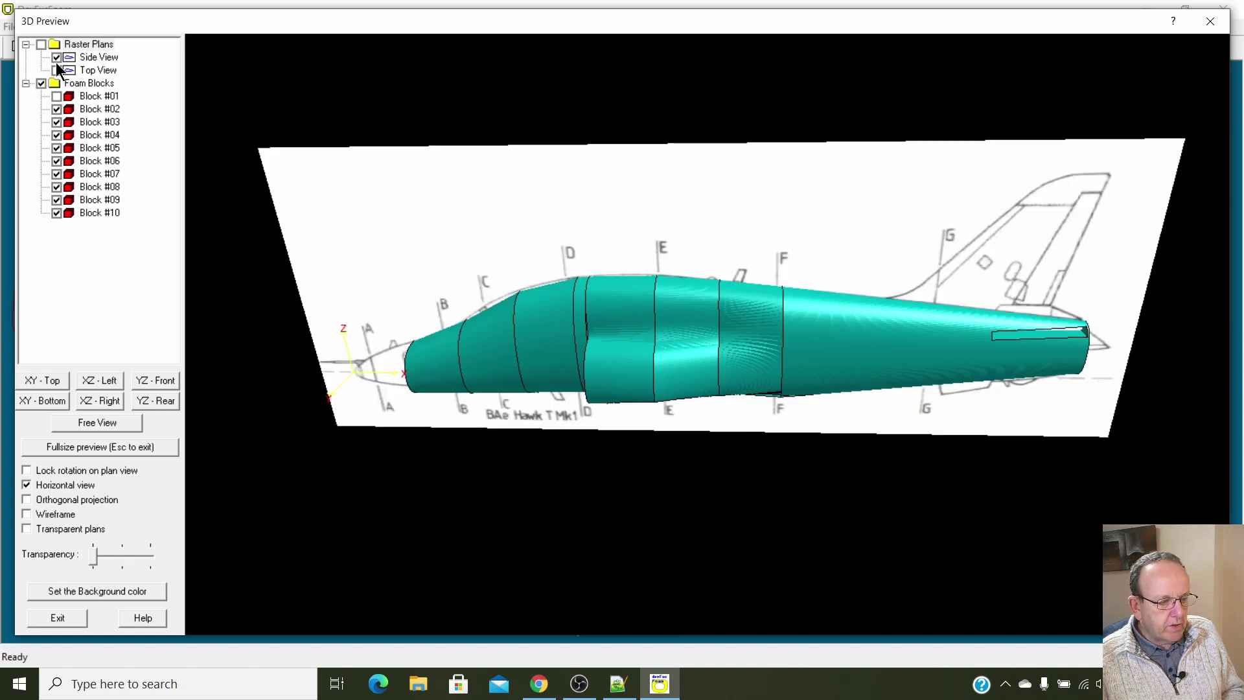
Show the Top View raster plan and Block #01, and examine the complete fuselage against both plans in 3D.
left_click(59, 69)
left_click_drag(342, 213, 183, 127)
left_click(57, 95)
left_click_drag(259, 140, 551, 65)
left_click_drag(426, 410, 606, 338)
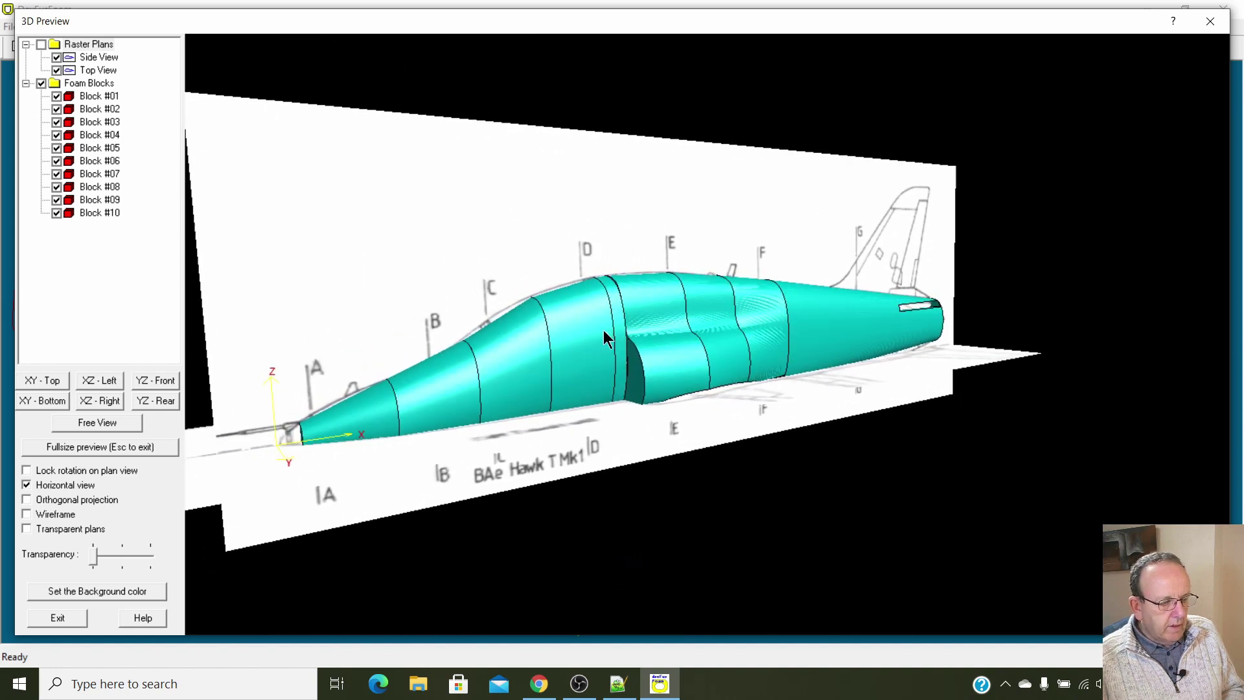
Hide both raster plans, Block #02 and Block #08, examine the hollow tail from behind, and close the 3D preview.
left_click(56, 57)
left_click(57, 71)
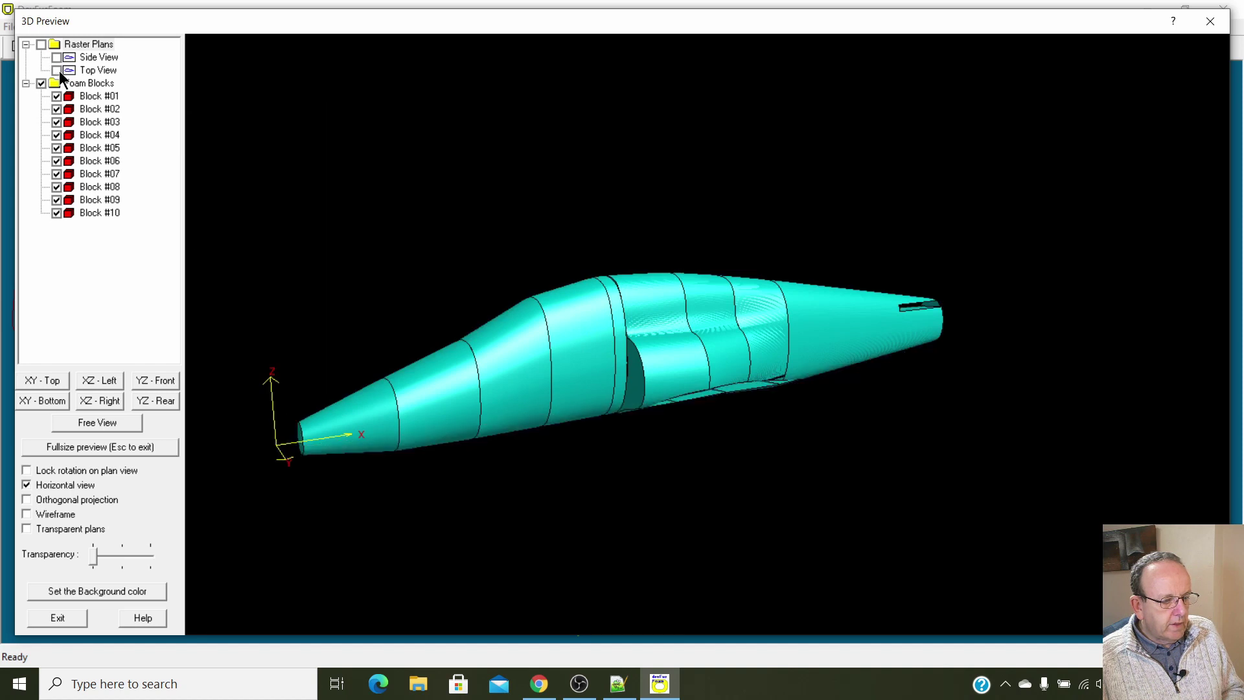
left_click(56, 112)
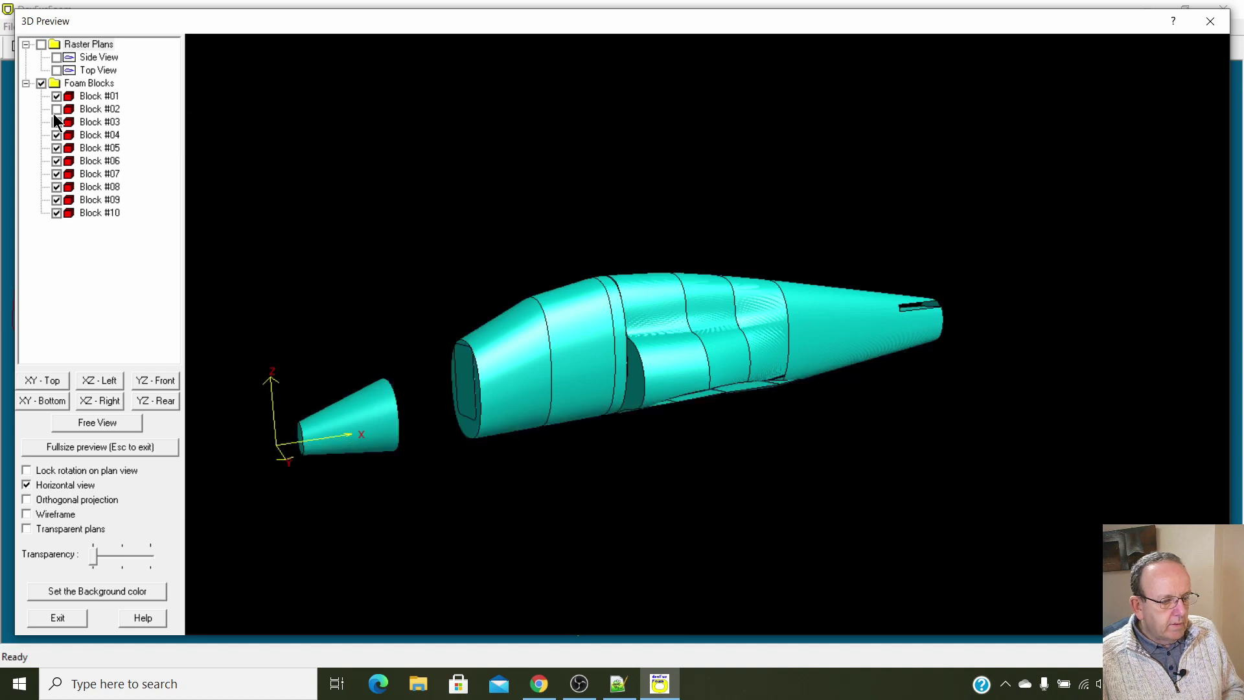
left_click(56, 186)
left_click_drag(398, 192, 356, 269)
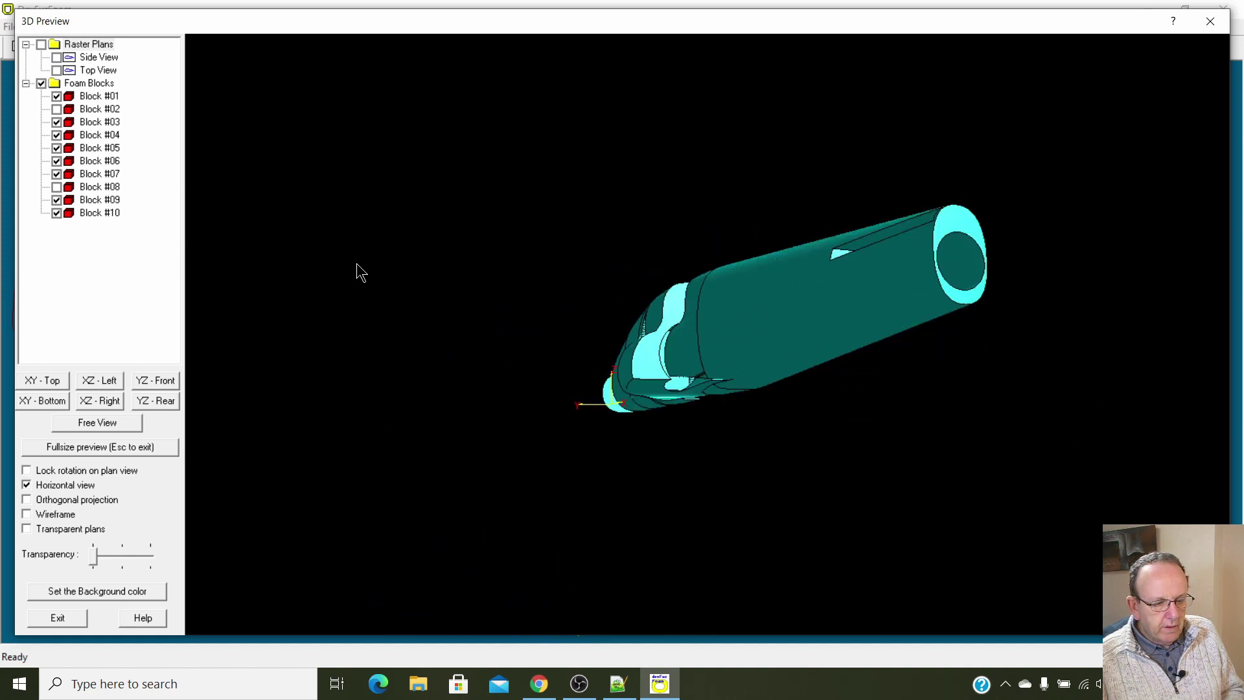
left_click_drag(949, 369, 503, 412)
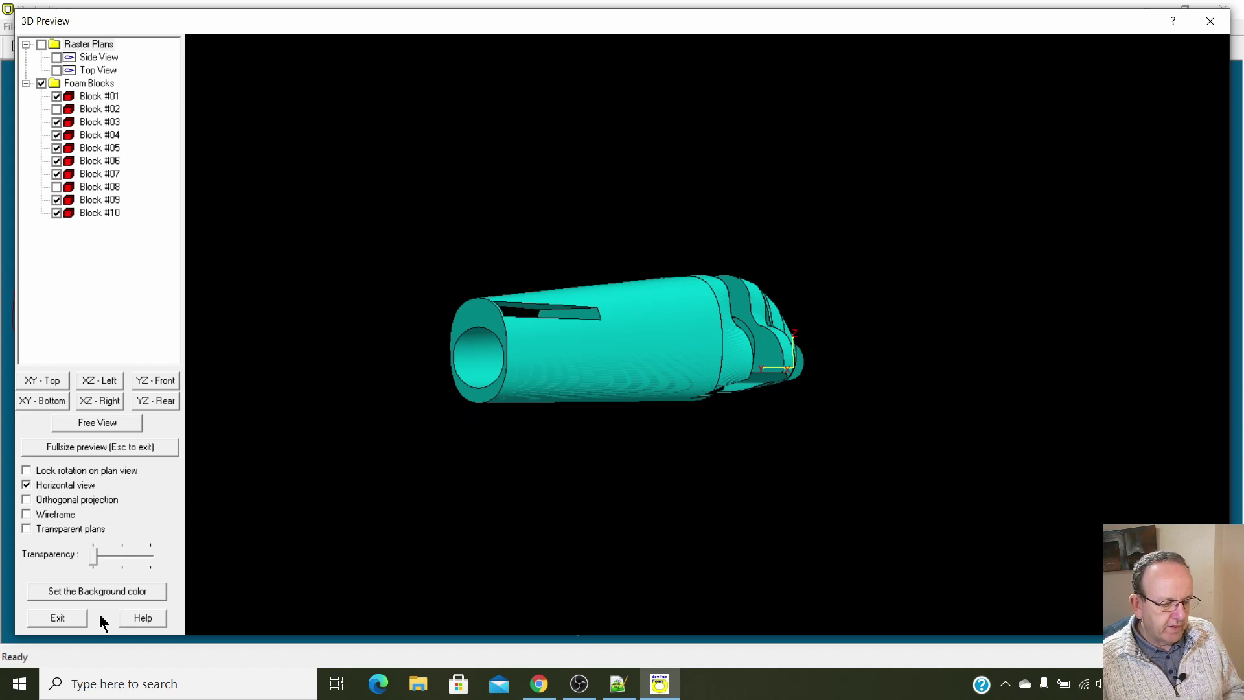
left_click(57, 618)
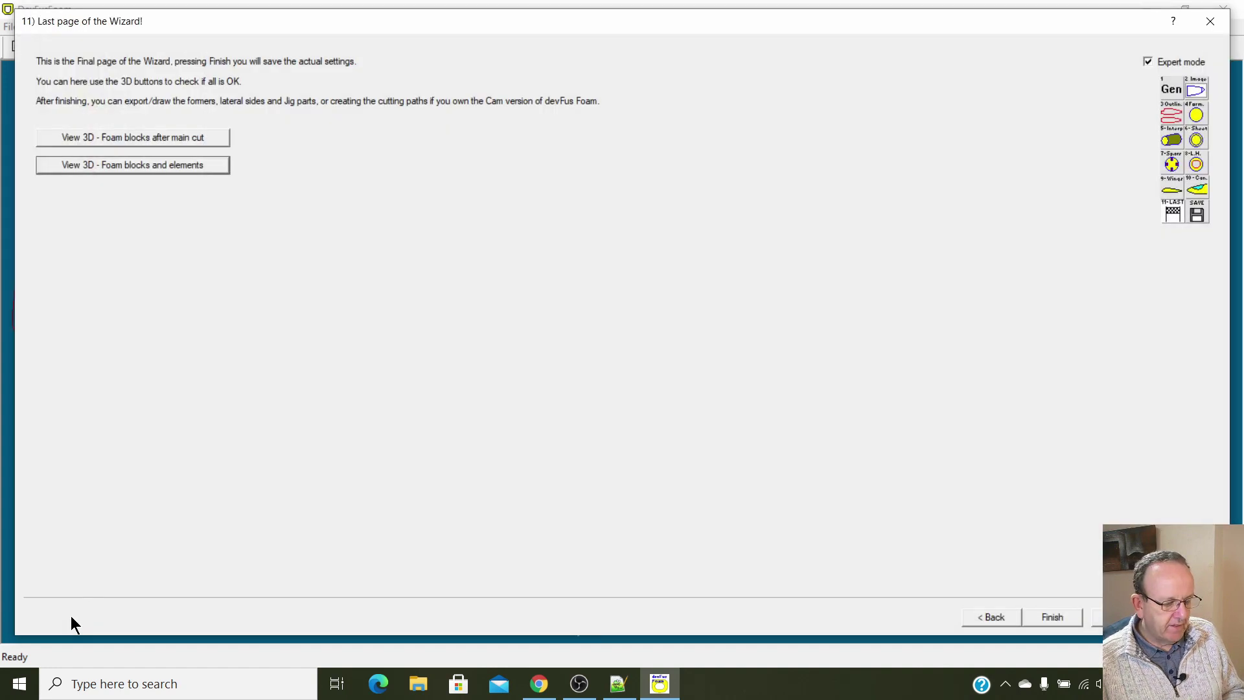
Finish the project wizard, then create a report of the BAE Hawk T1 V2 YT project and review its foam block table.
left_click(1066, 619)
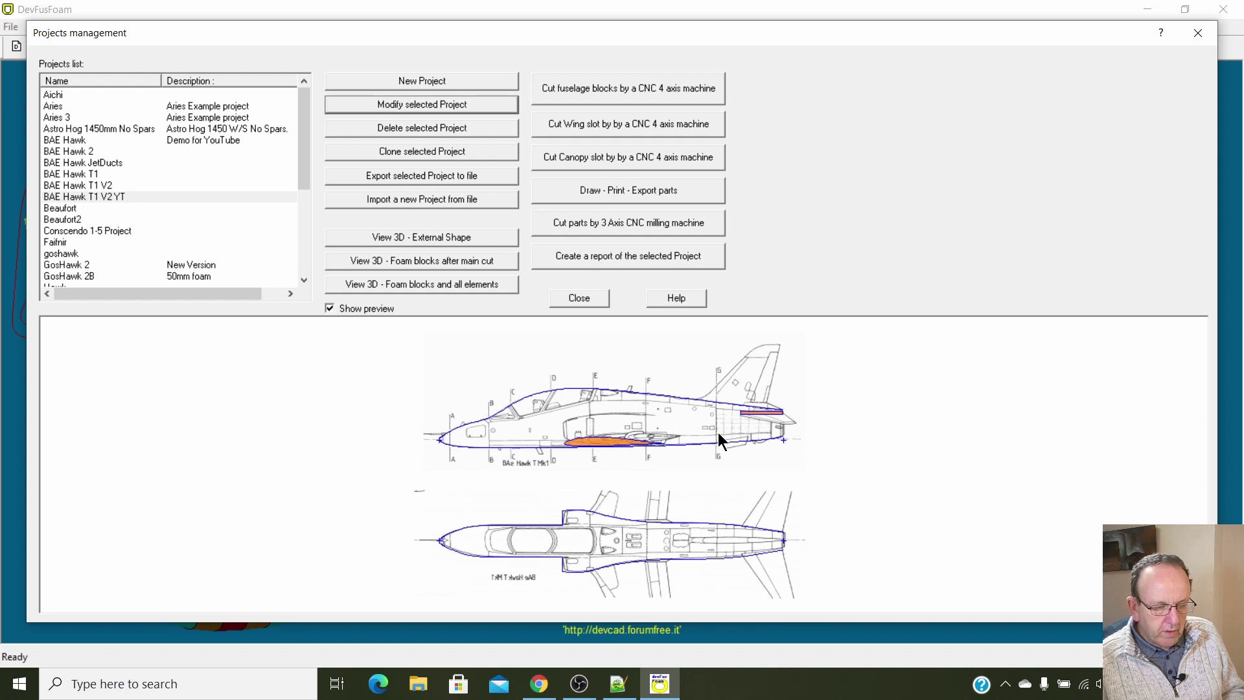
left_click(624, 254)
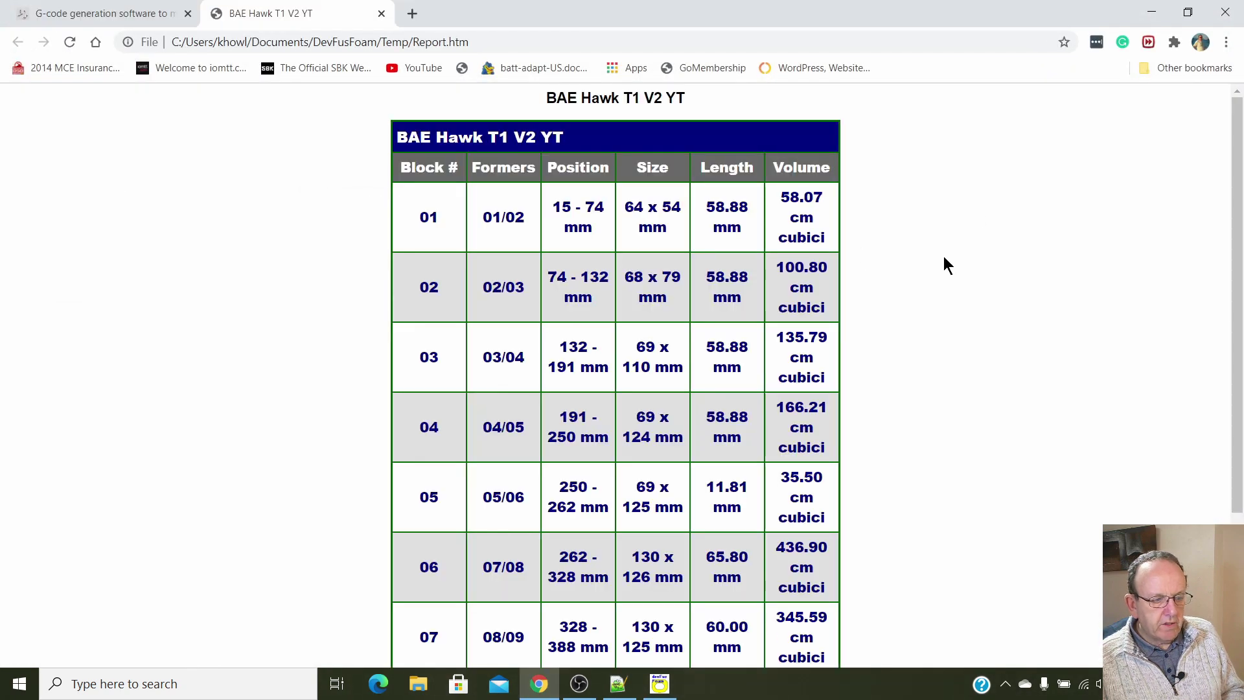
scroll(935, 278, "down", 3)
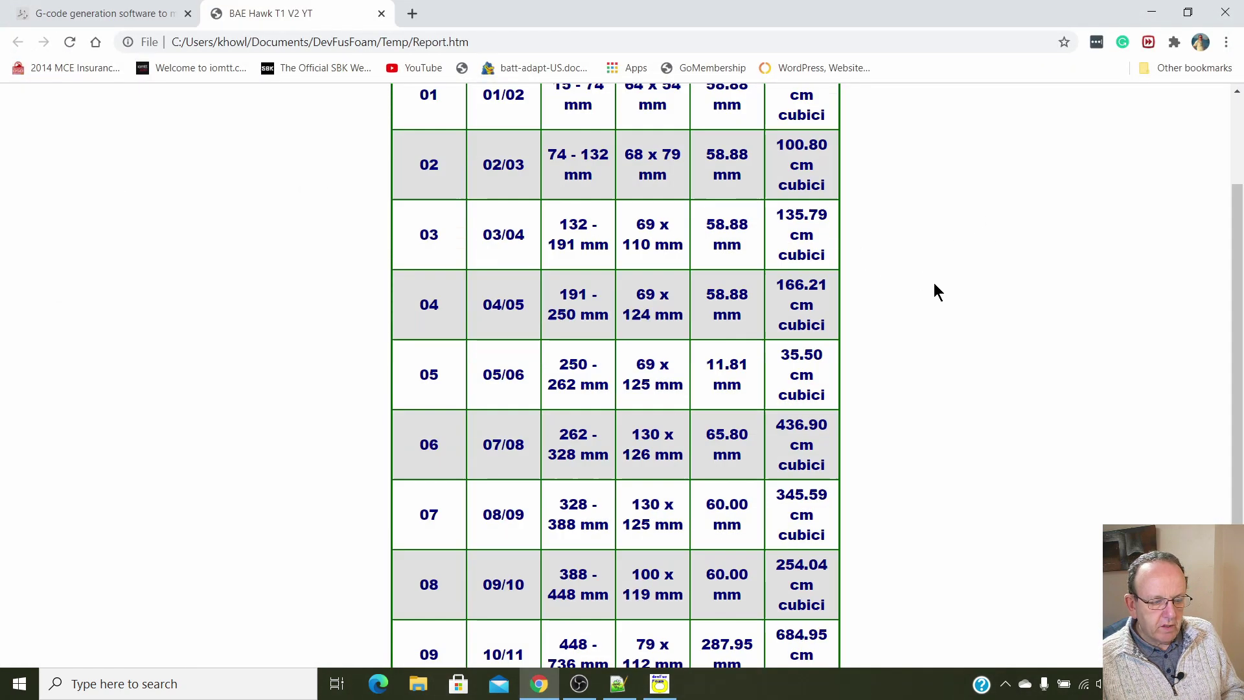
scroll(935, 283, "up", 3)
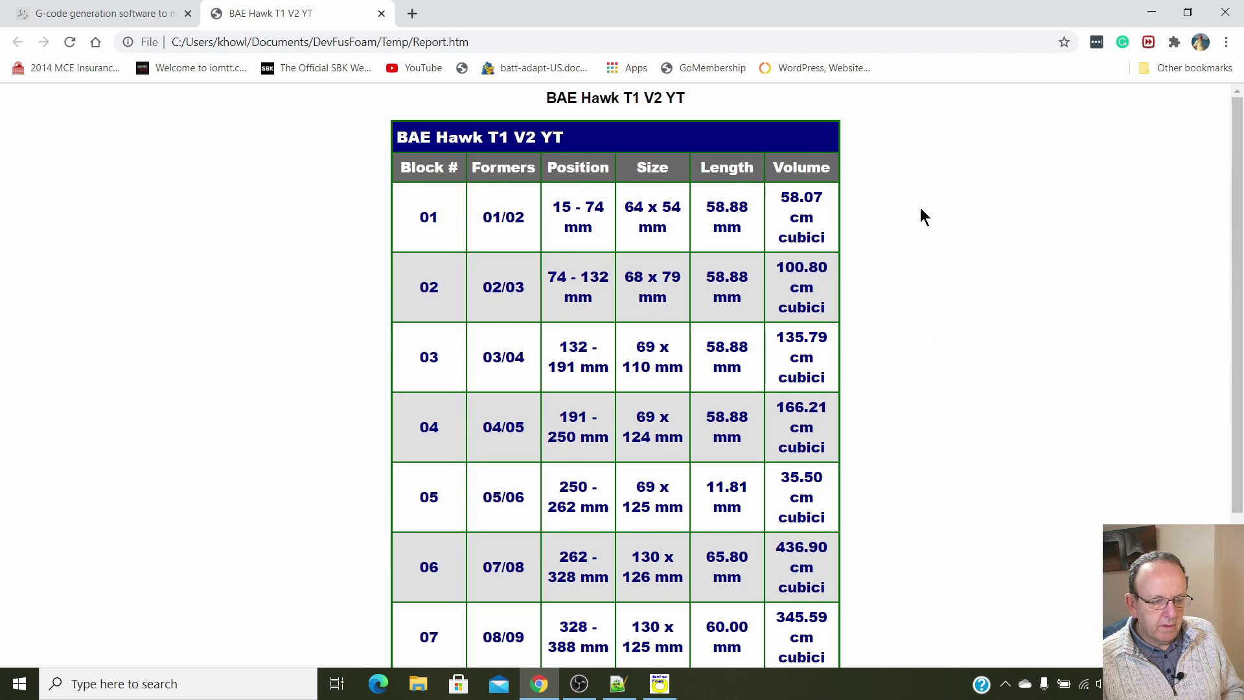
left_click(659, 684)
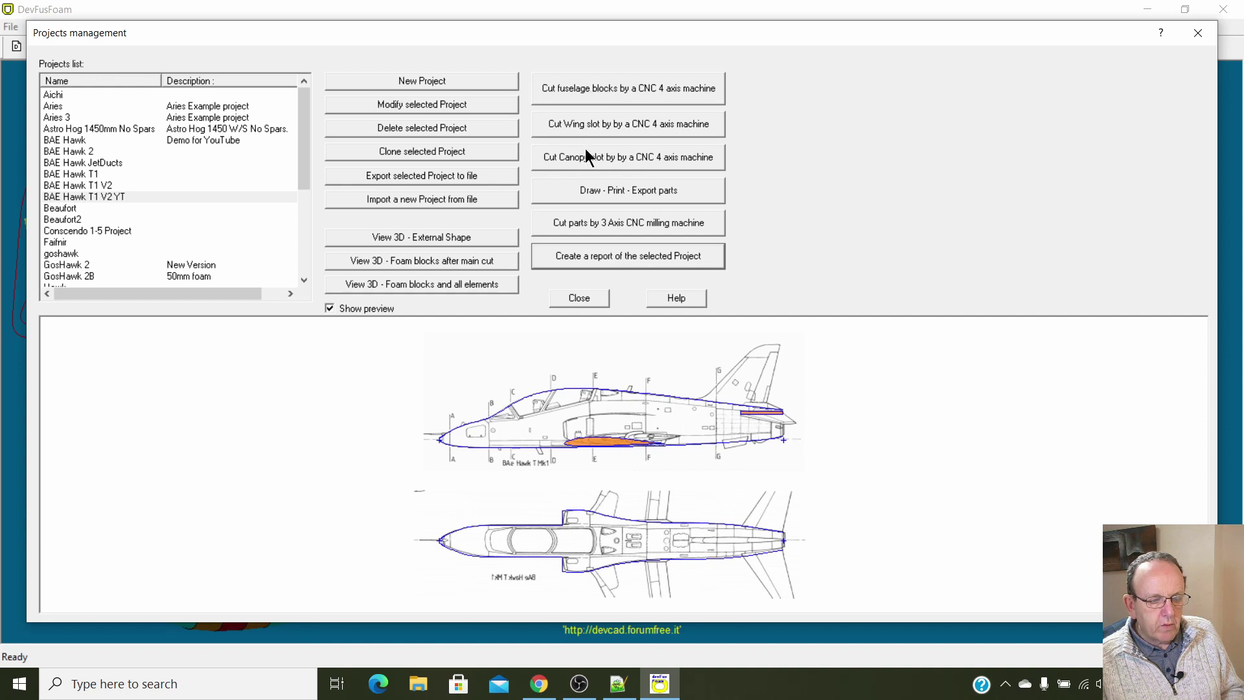
Open the 4-axis CNC fuselage block cutting options and run the cut file wizard for blocks 07 and 08.
left_click(585, 87)
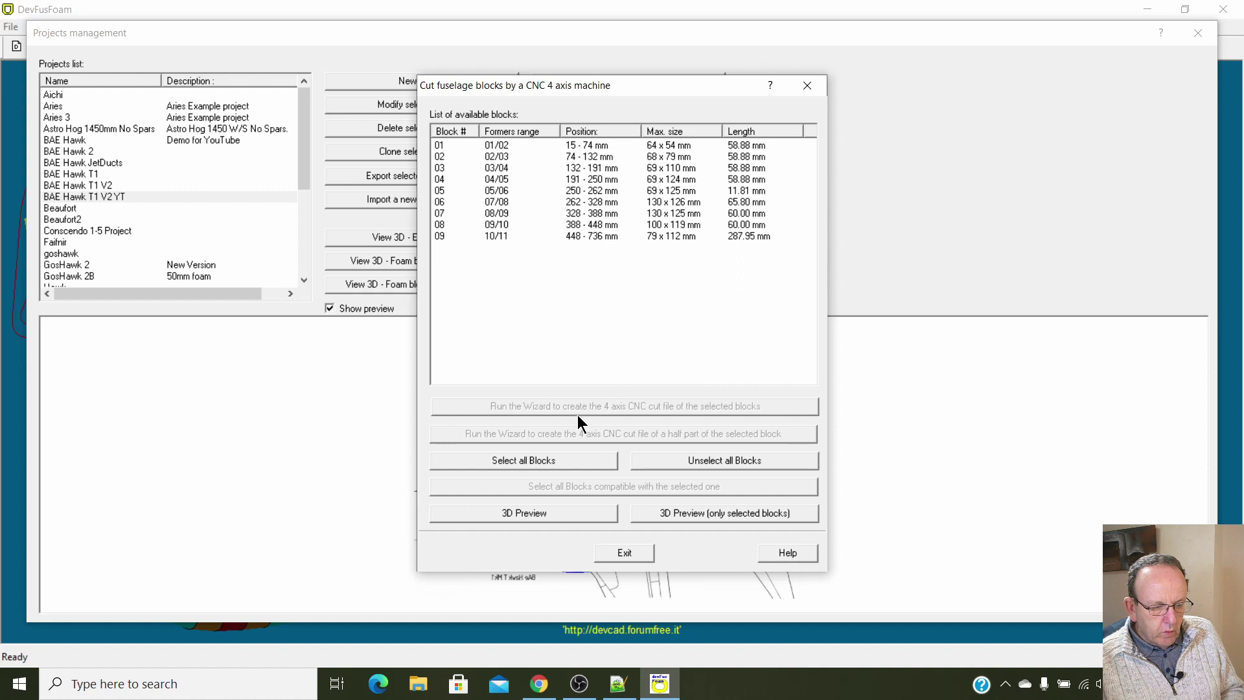
left_click(446, 149)
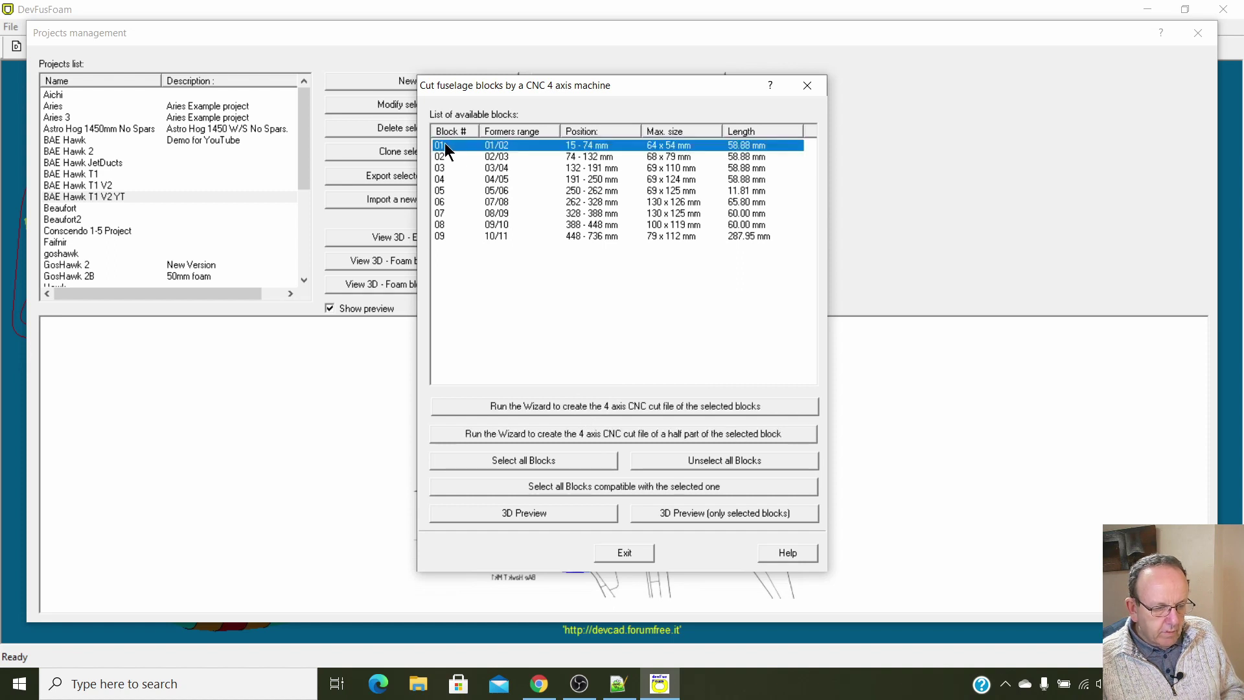
left_click(440, 214)
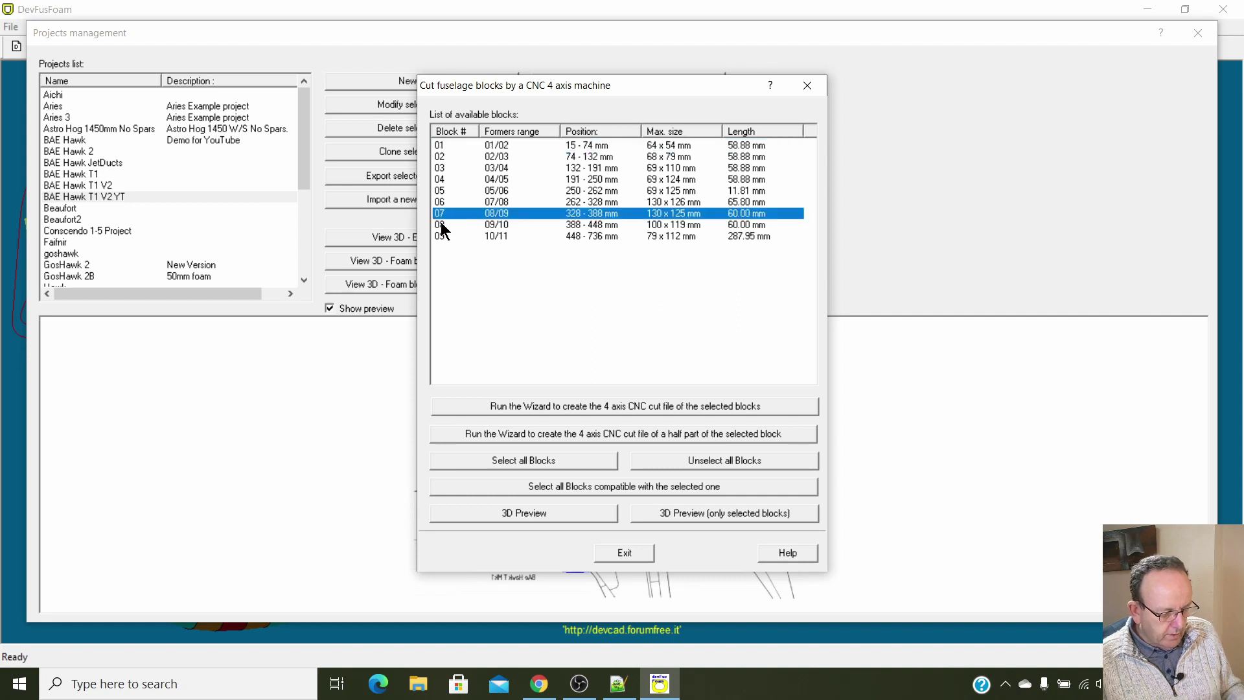
left_click(444, 225)
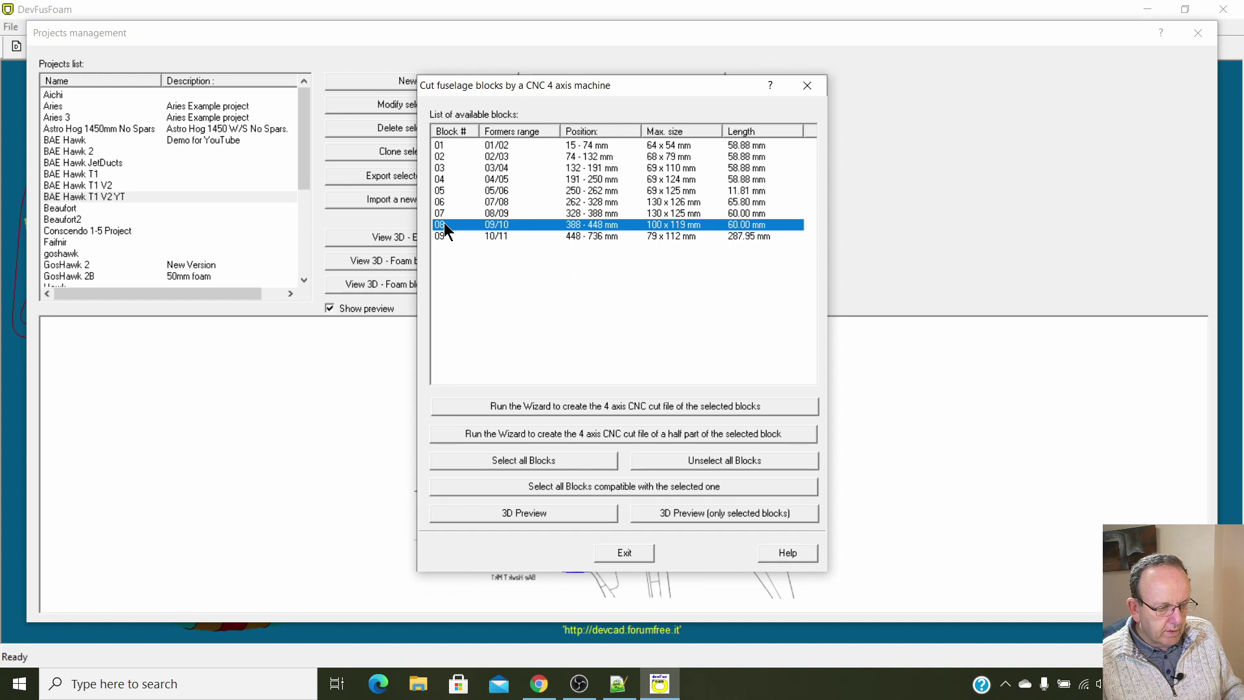
left_click(446, 214, "ctrl")
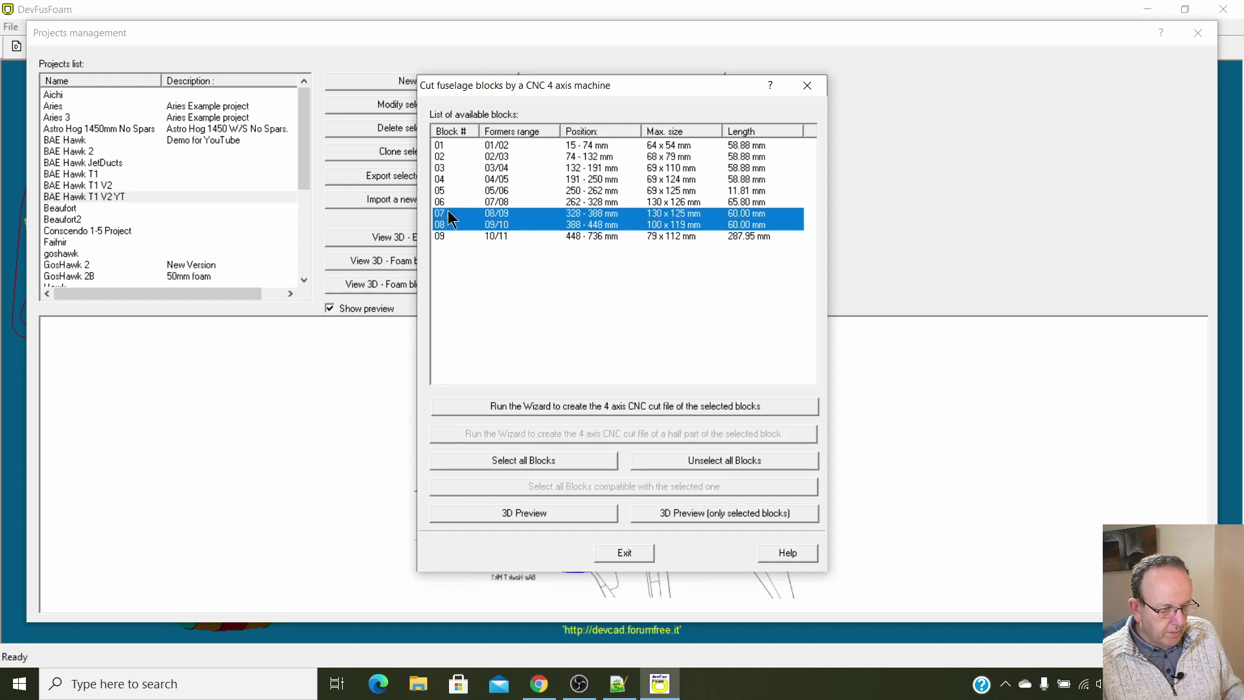
left_click(559, 406)
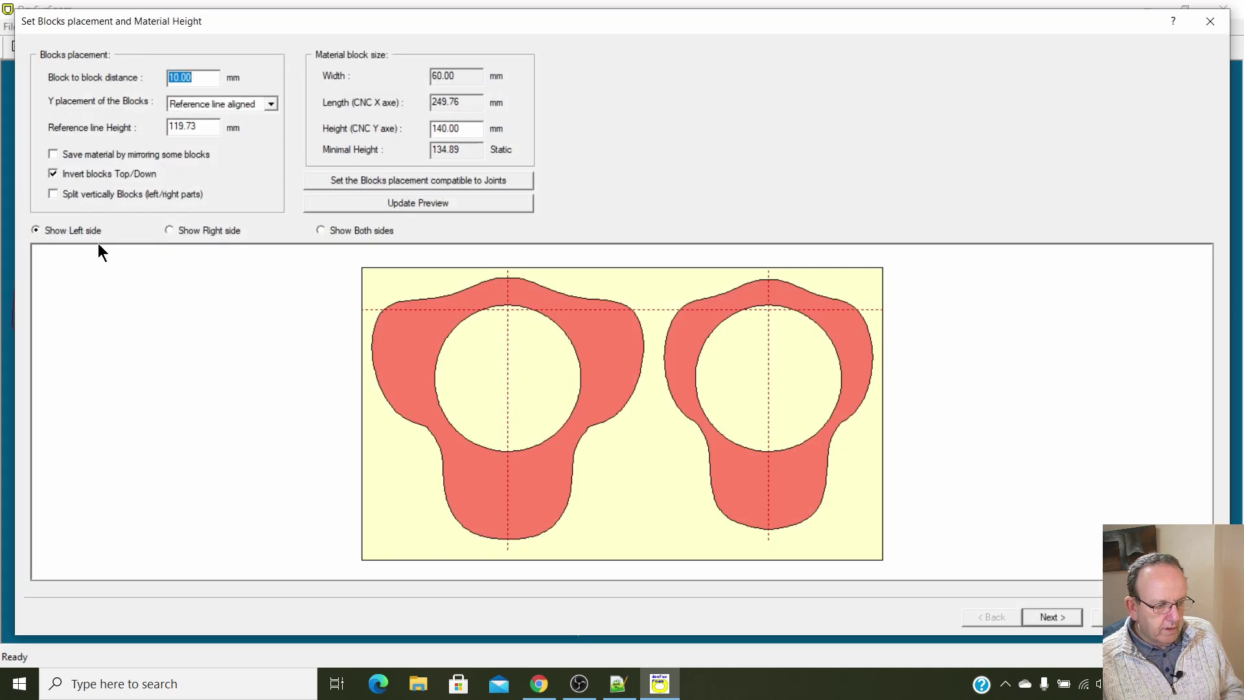
Accept the block placement, set the mean kerf to 1 mm and hot wire diameter to .4 mm, and continue to foam block placement.
left_click(1060, 614)
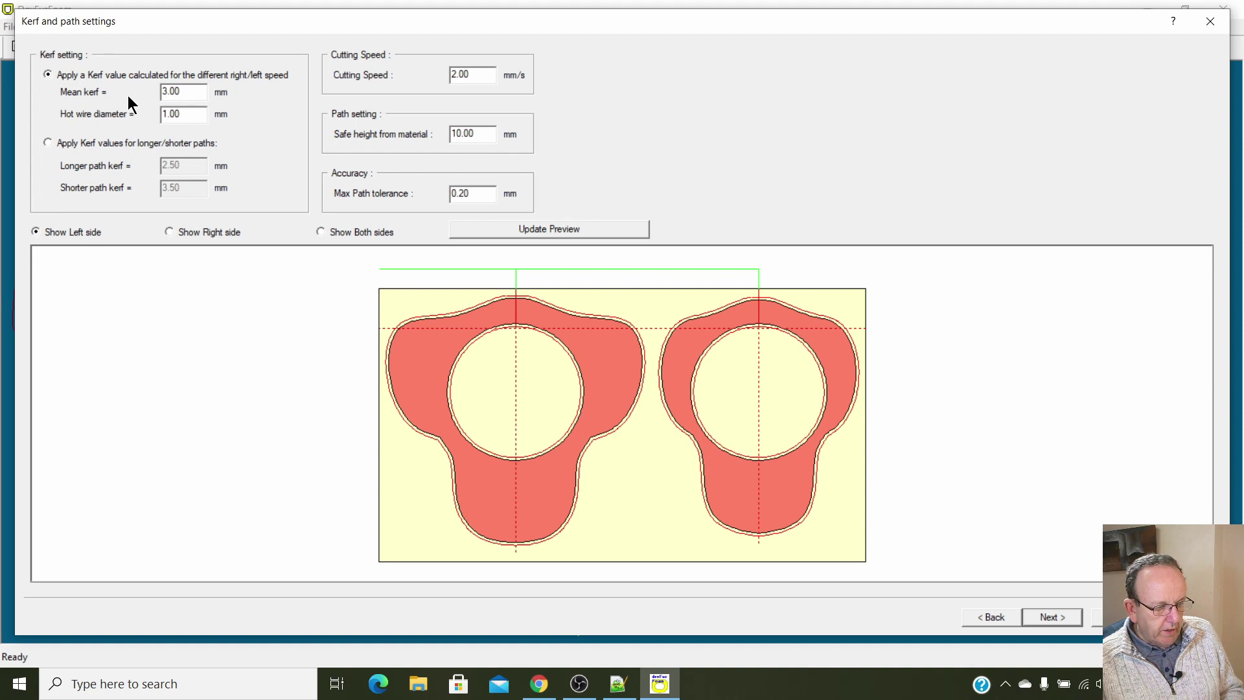
double_click(195, 85)
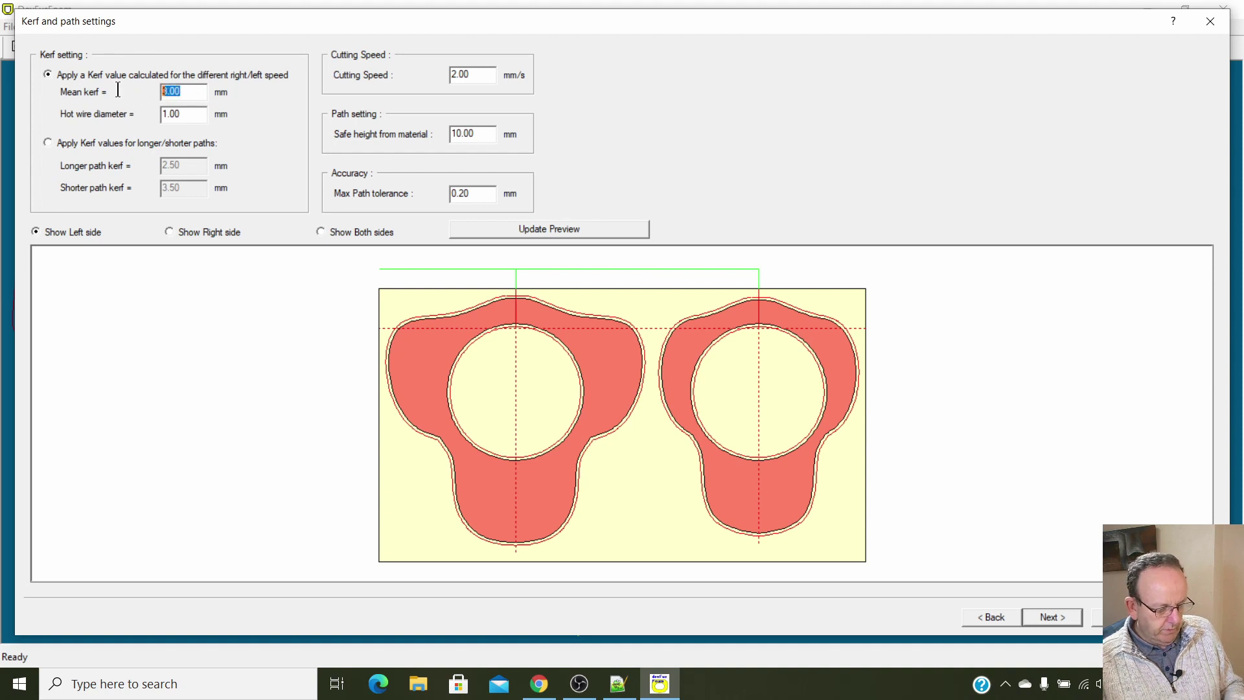
type("1")
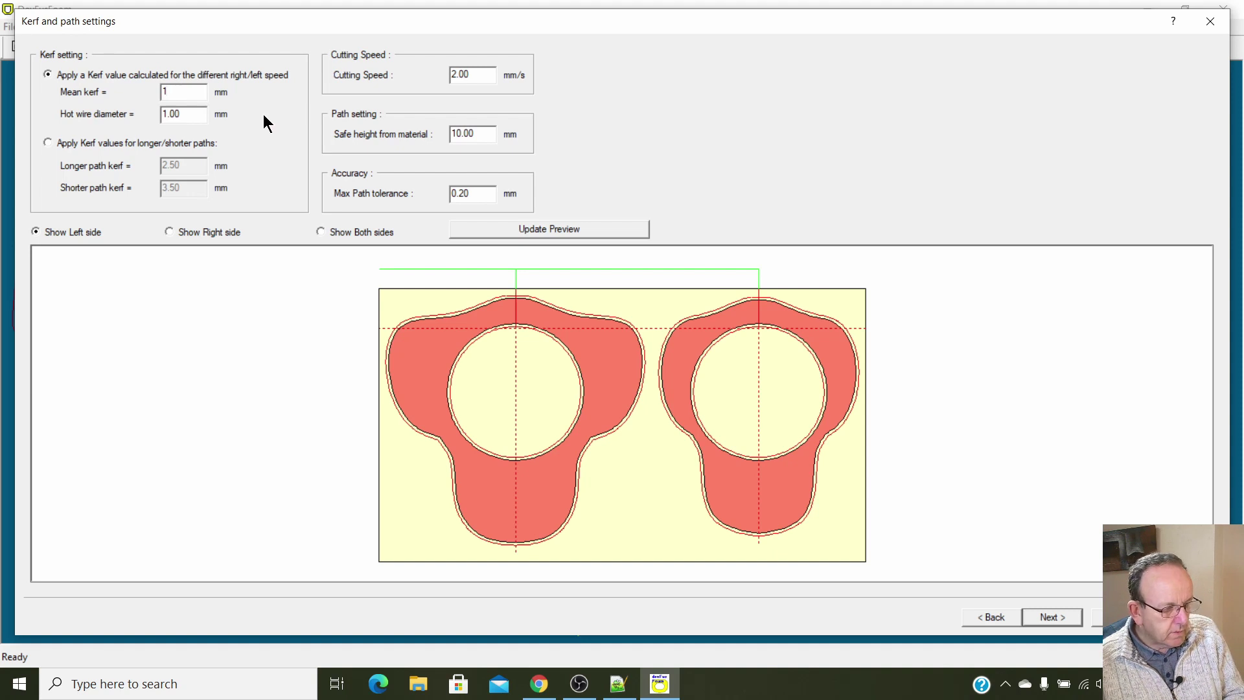
left_click_drag(205, 115, 143, 115)
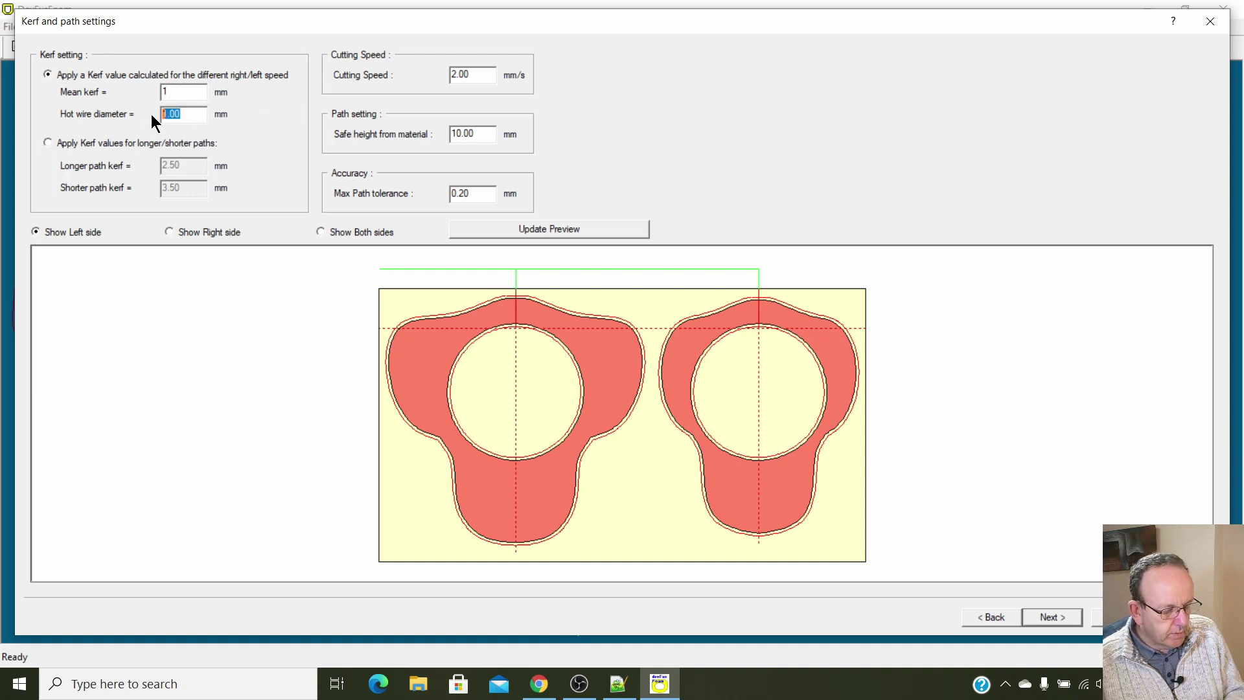
type(".4")
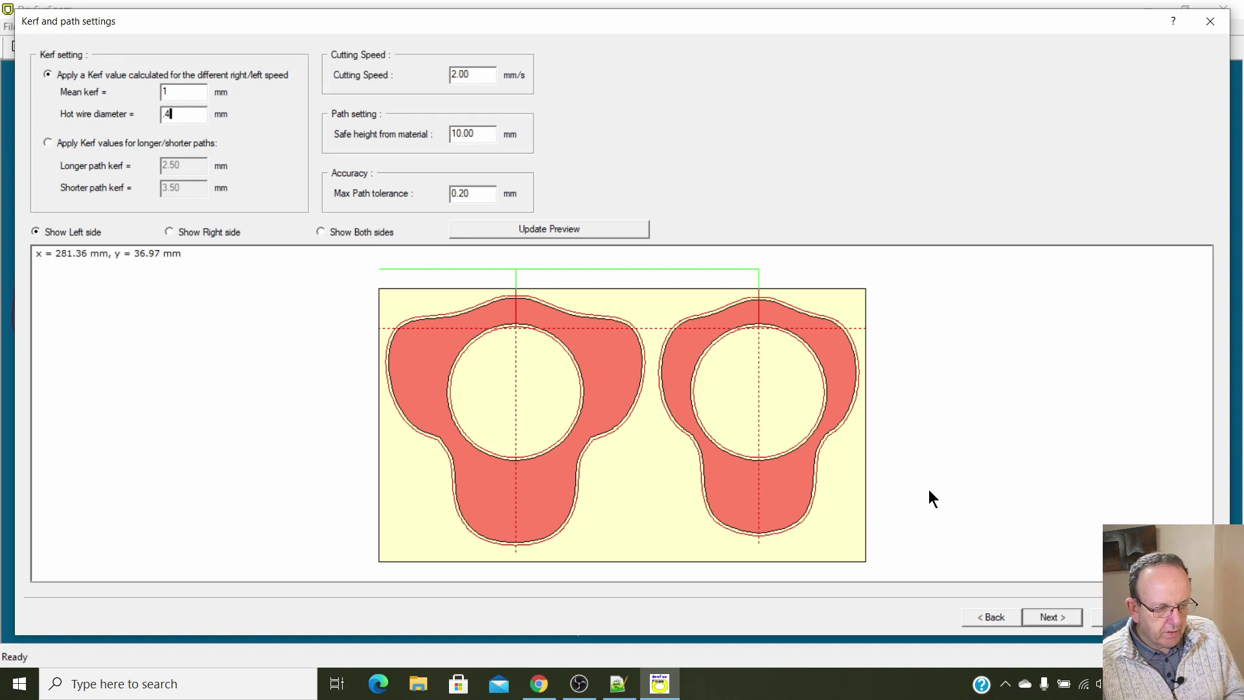
left_click(1049, 616)
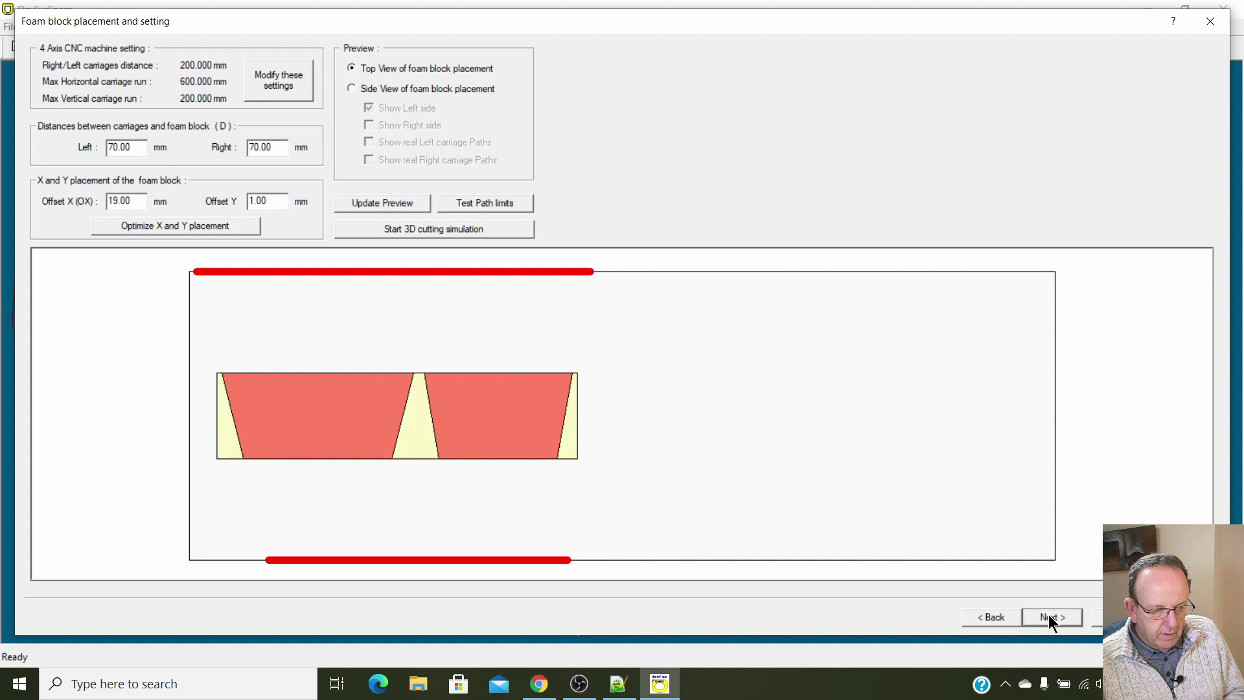
Start the 3D cutting simulation, hide the grey carriage planes, and examine the two cut blocks from several angles.
left_click(444, 228)
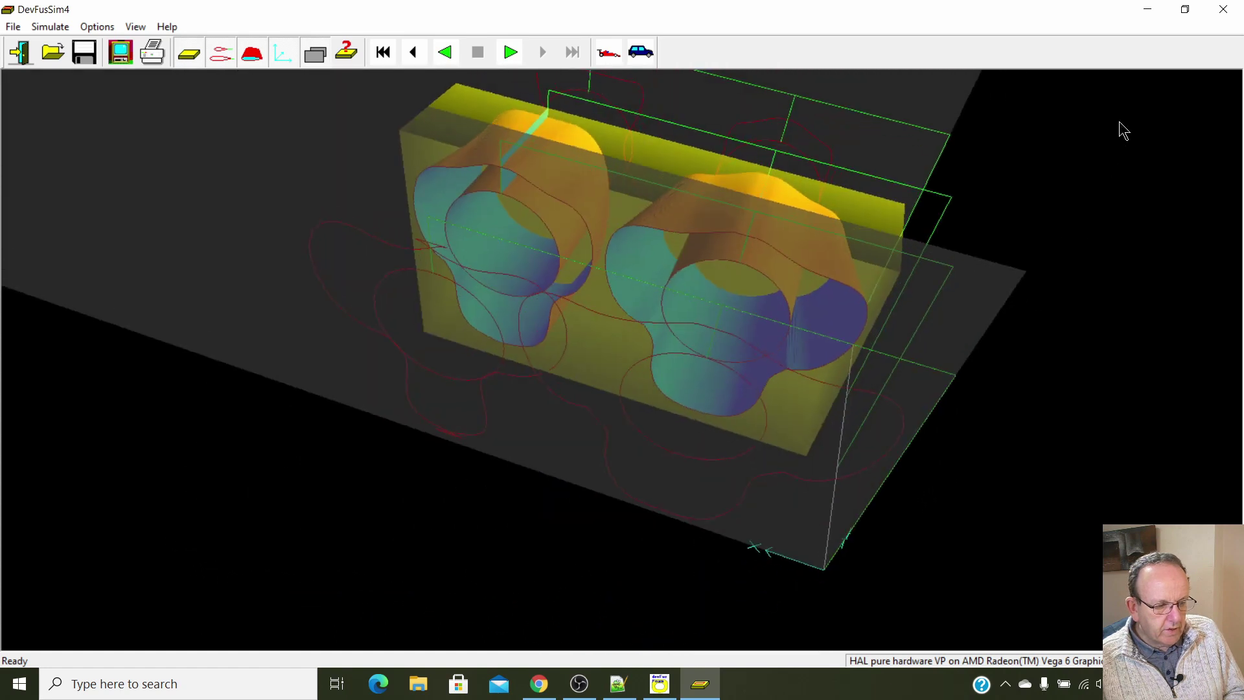
left_click_drag(622, 471, 136, 290)
left_click_drag(813, 370, 660, 515)
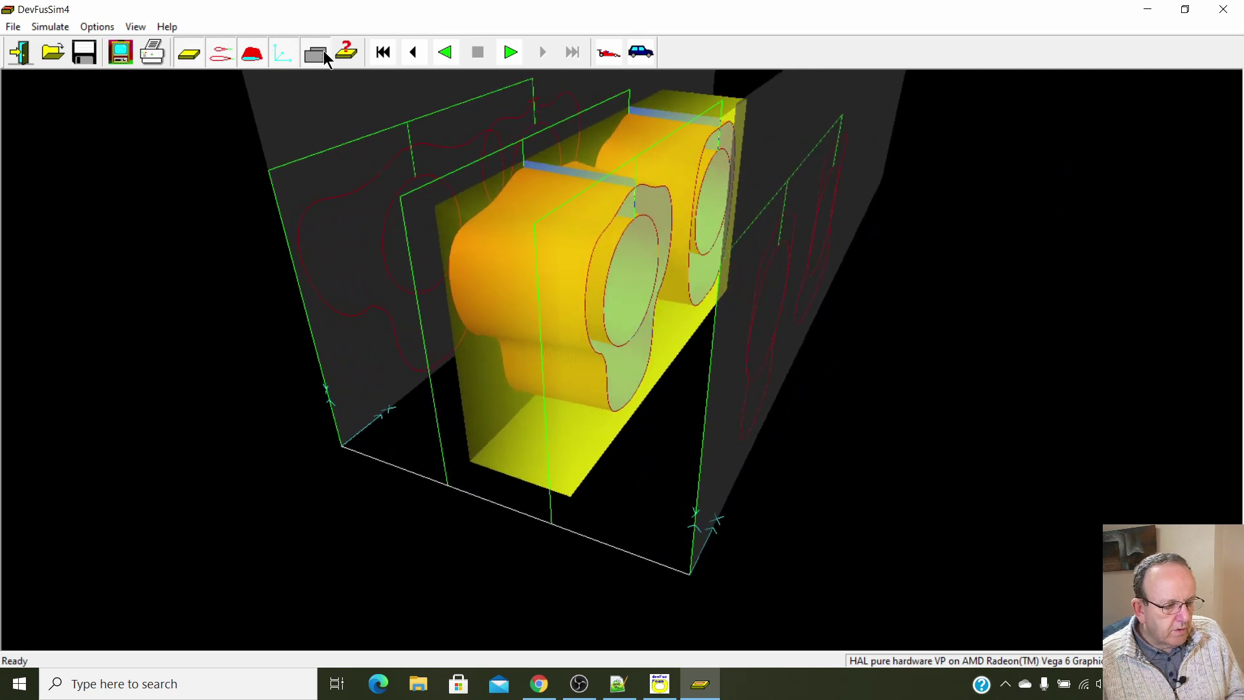
left_click(324, 54)
left_click_drag(386, 421, 762, 424)
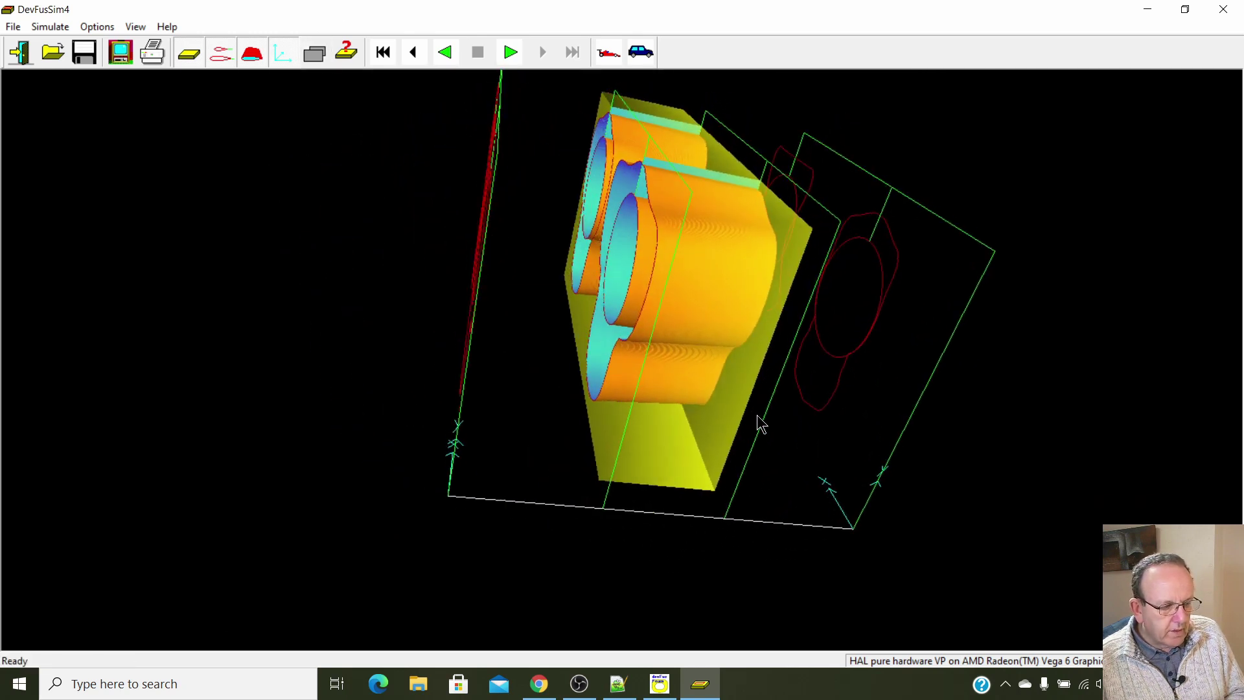
Rewind the cutting simulation to the start, play it forward at fast speed, and exit the simulator.
left_click(443, 52)
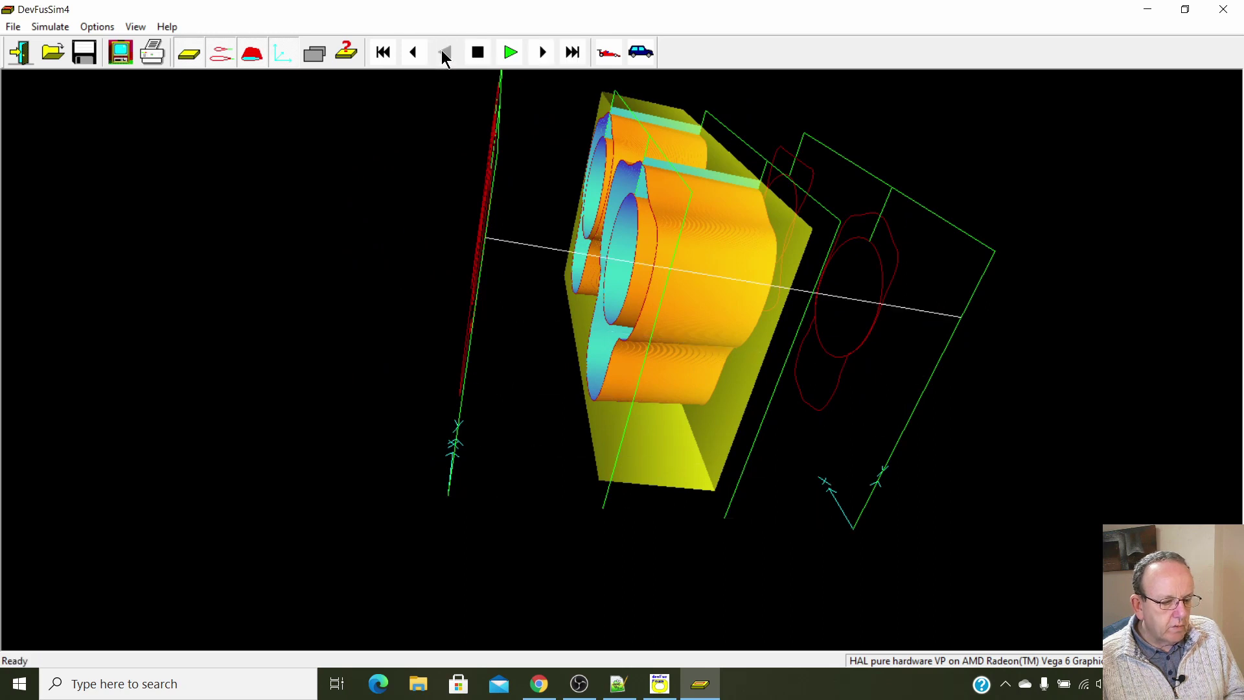
left_click(388, 54)
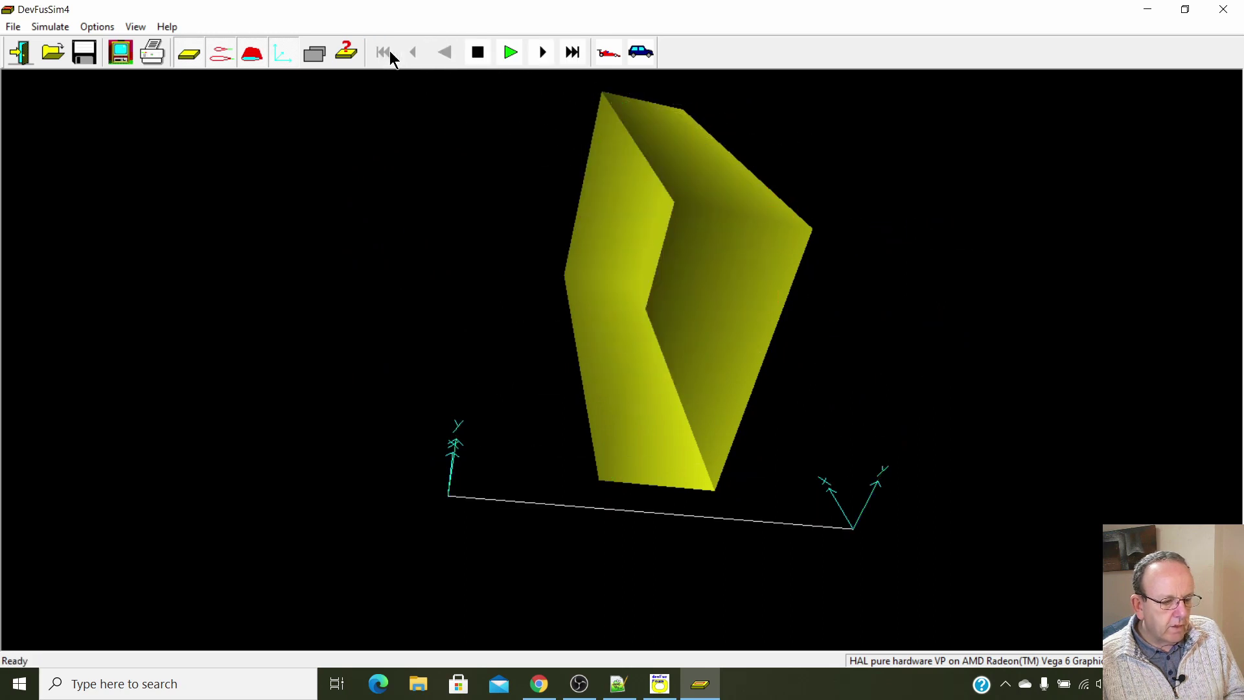
left_click_drag(1074, 345, 496, 363)
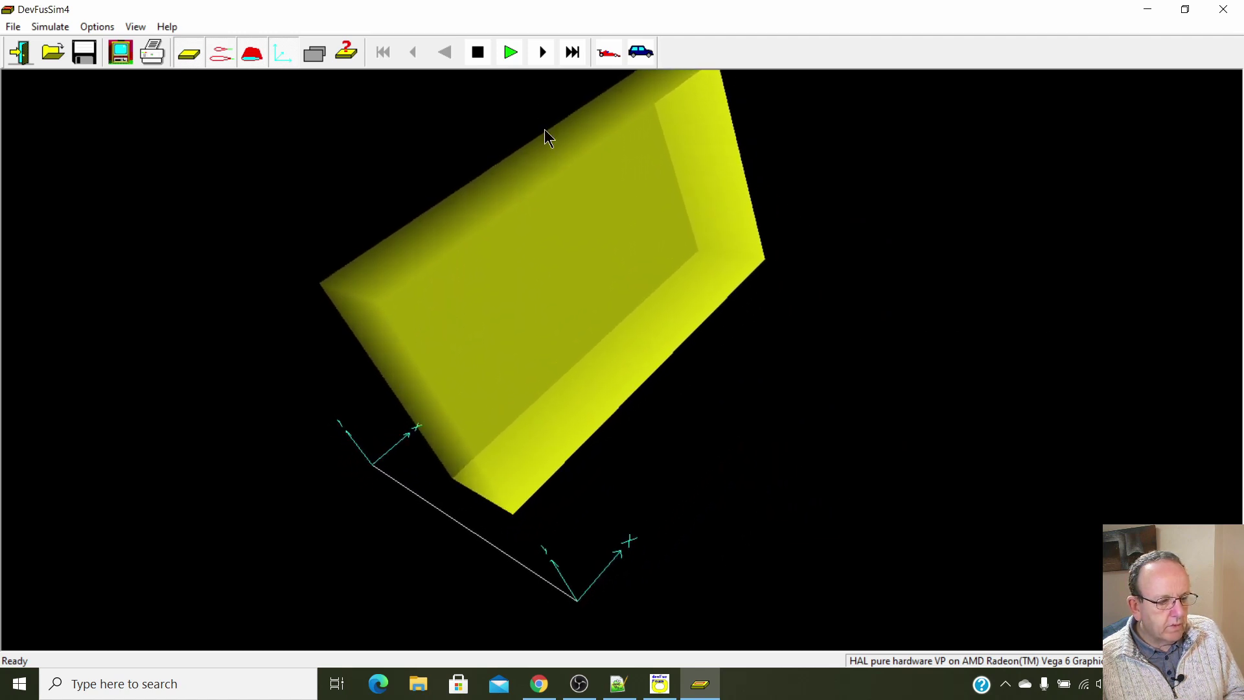
left_click(510, 53)
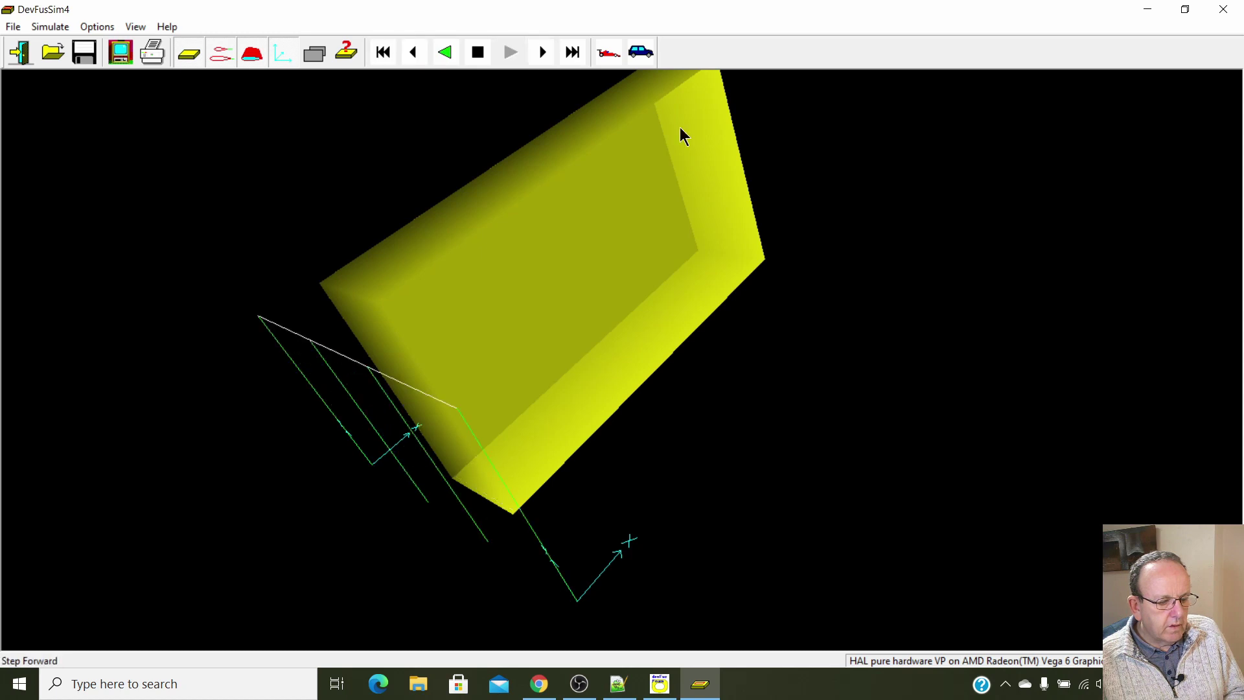
left_click_drag(1057, 447, 749, 497)
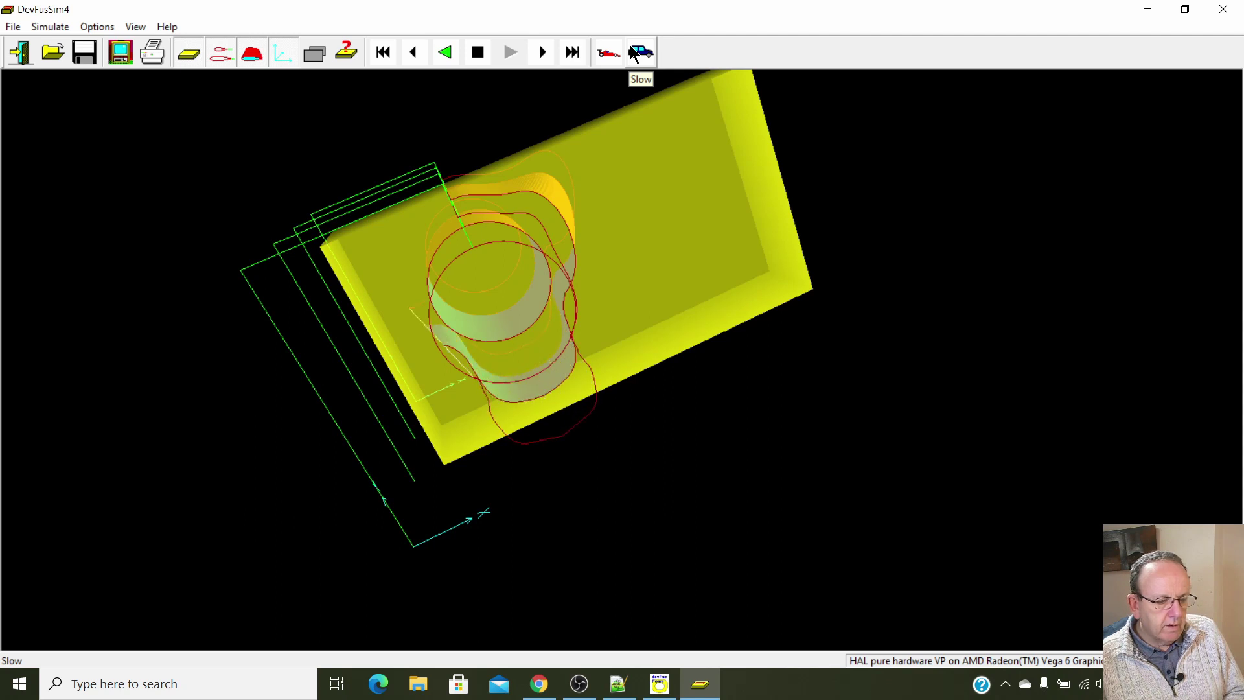
left_click(612, 53)
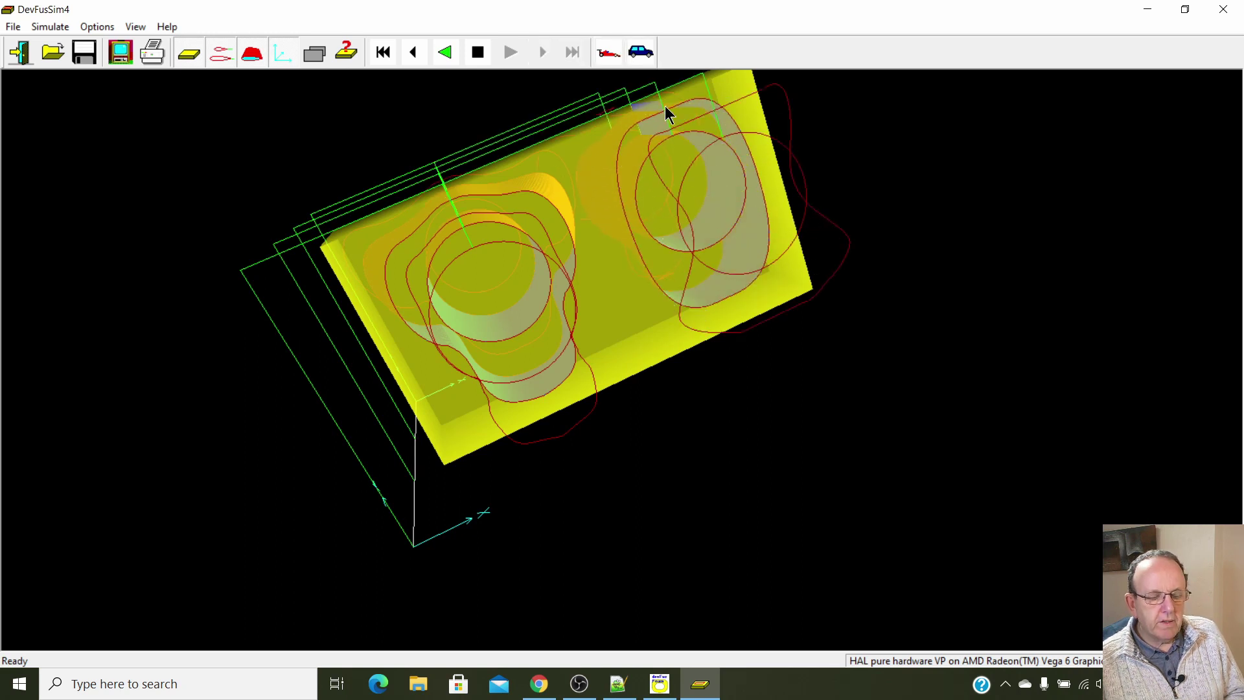
left_click(26, 56)
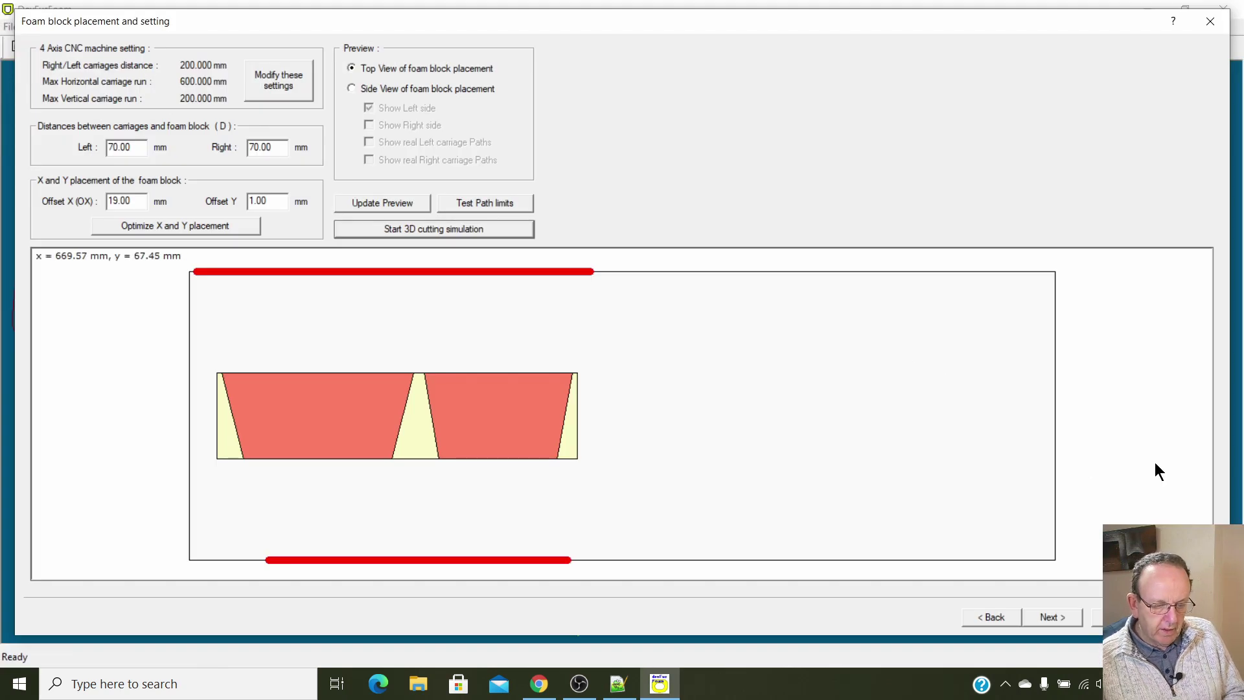
Update the foam block placement preview, test the carriage path limits, and dismiss the test message.
left_click(1063, 619)
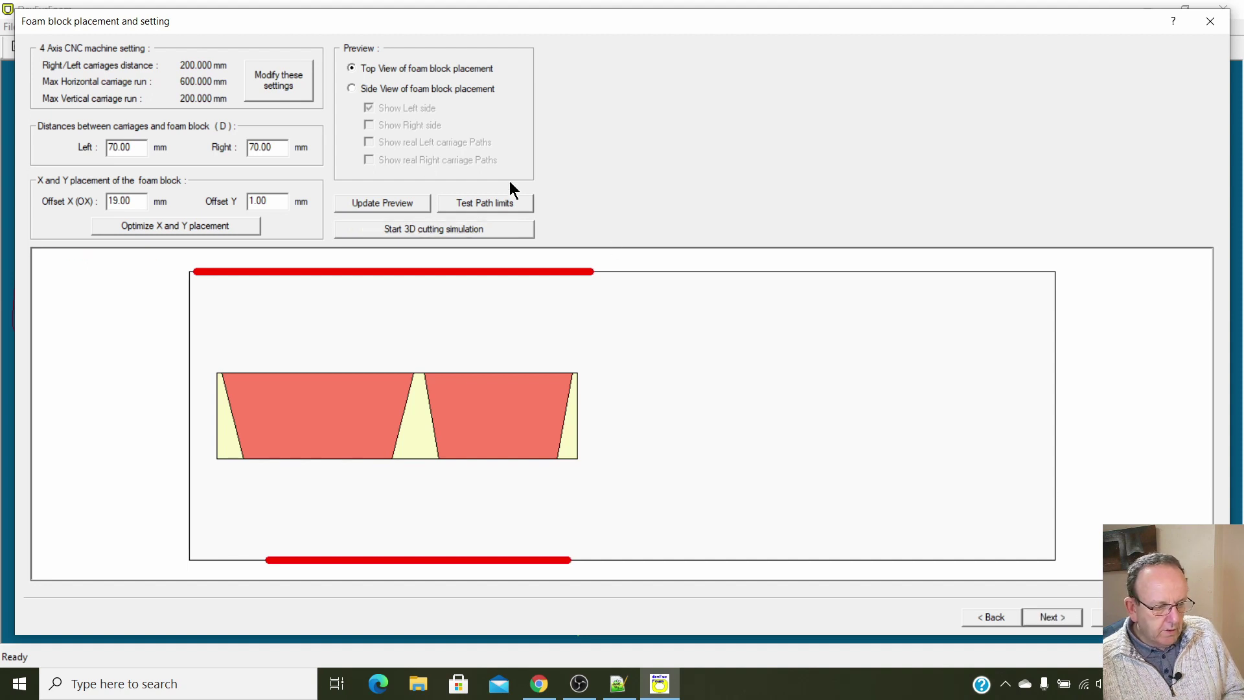
left_click(389, 202)
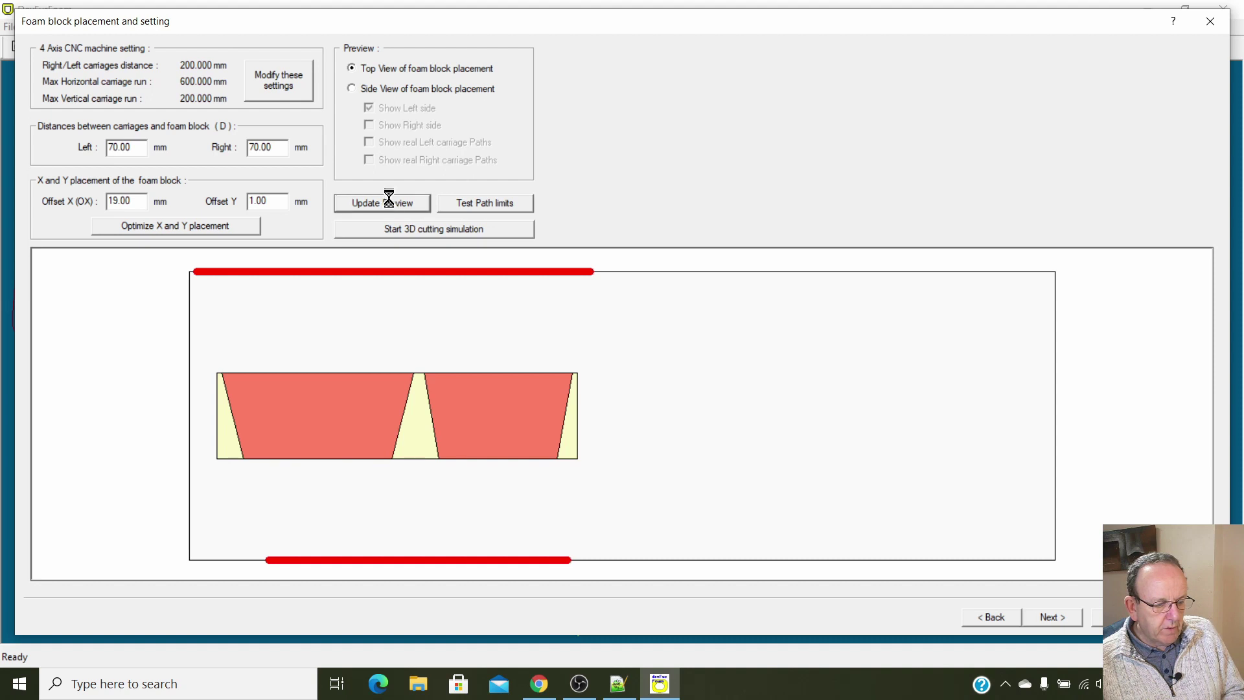
left_click(474, 204)
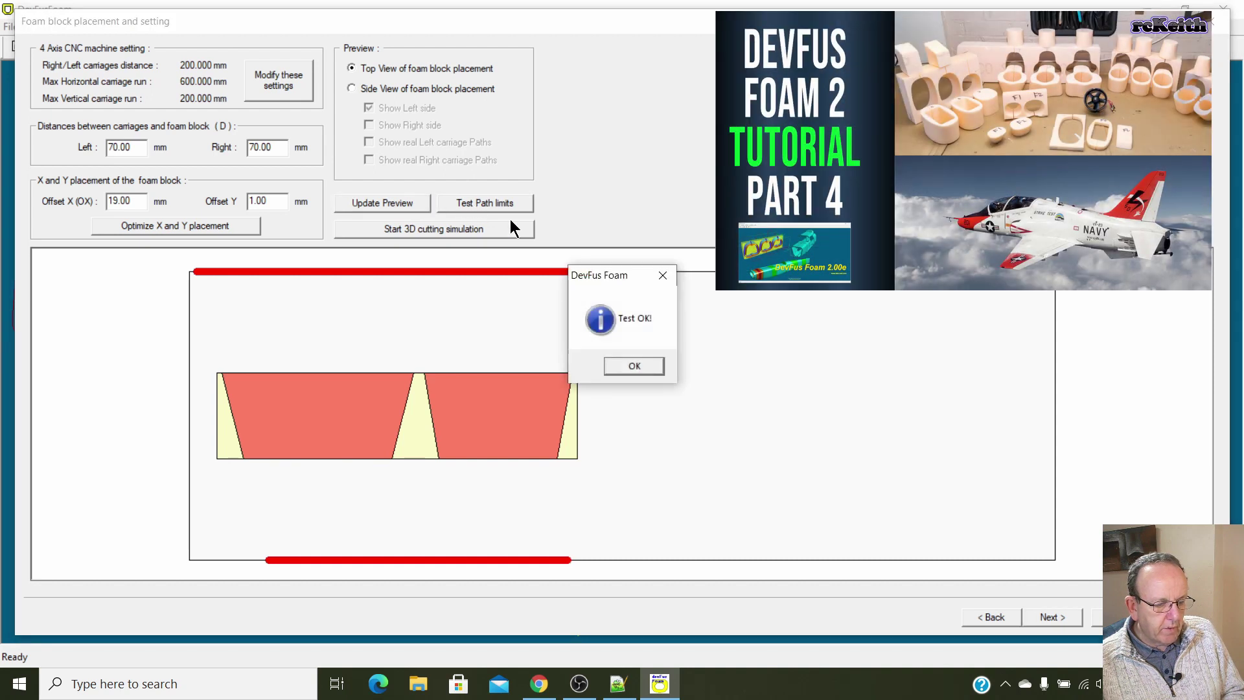
left_click(634, 366)
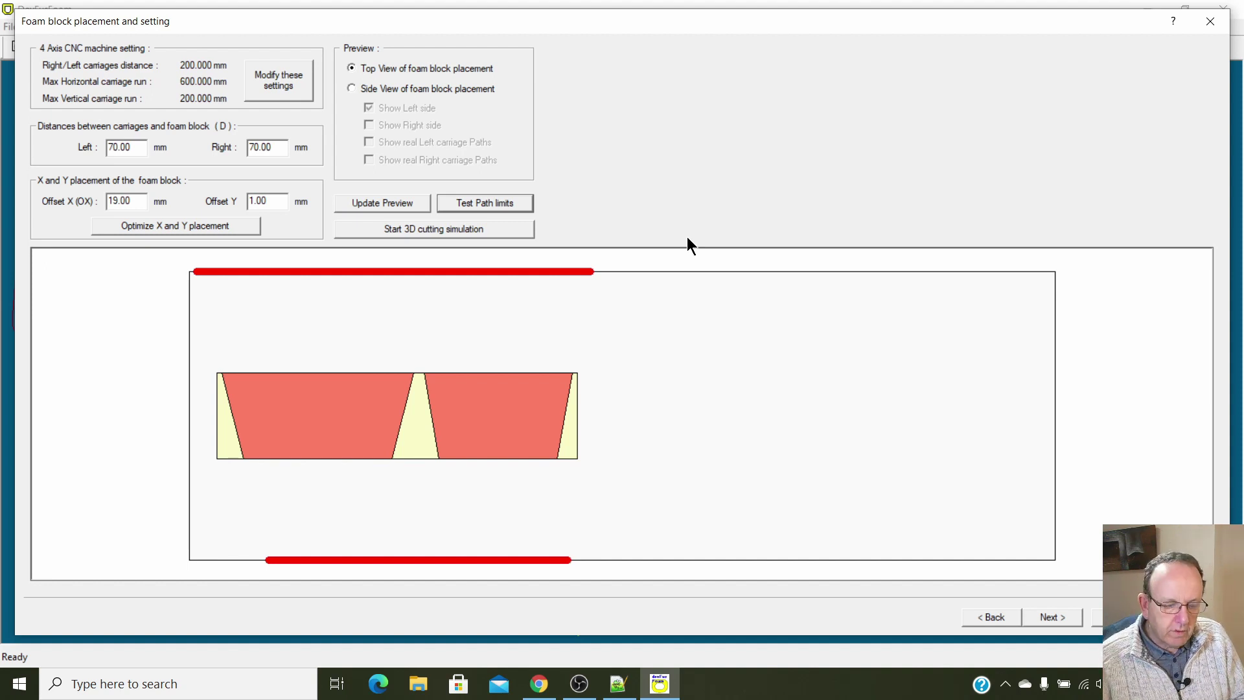
Continue past the optional pre-cutting and joints settings to cutting file creation, and review the GCode creation strategy without changing it.
left_click(1053, 618)
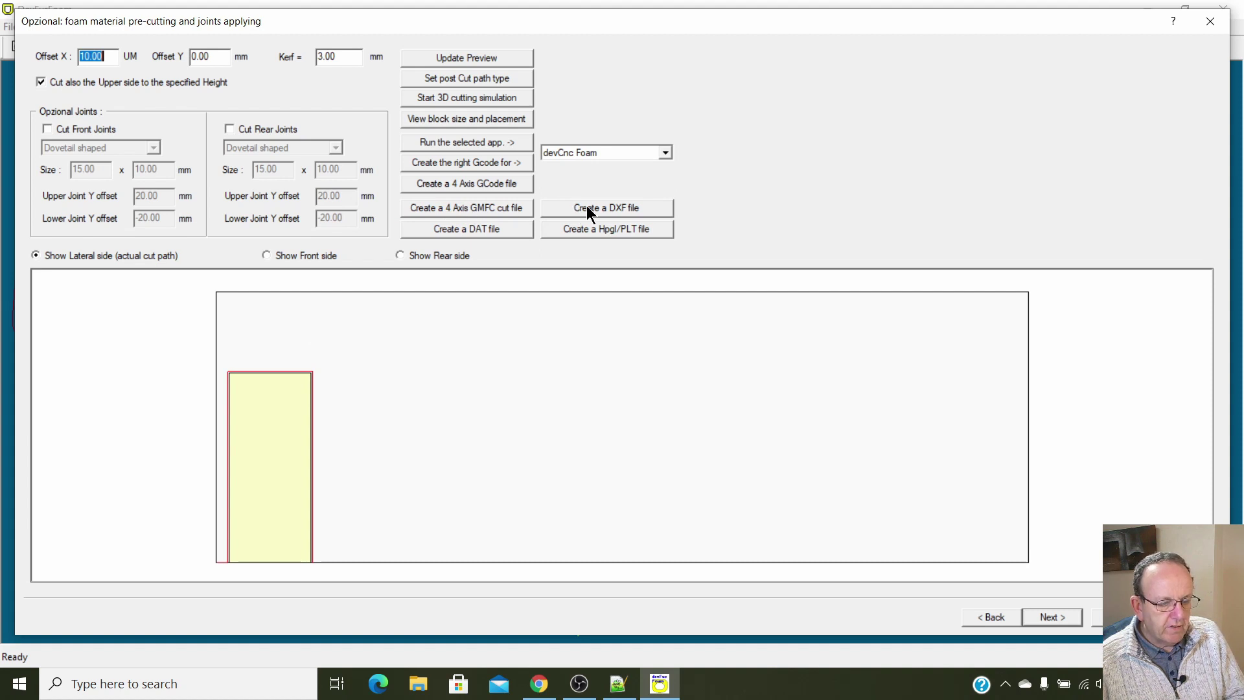
left_click(1067, 617)
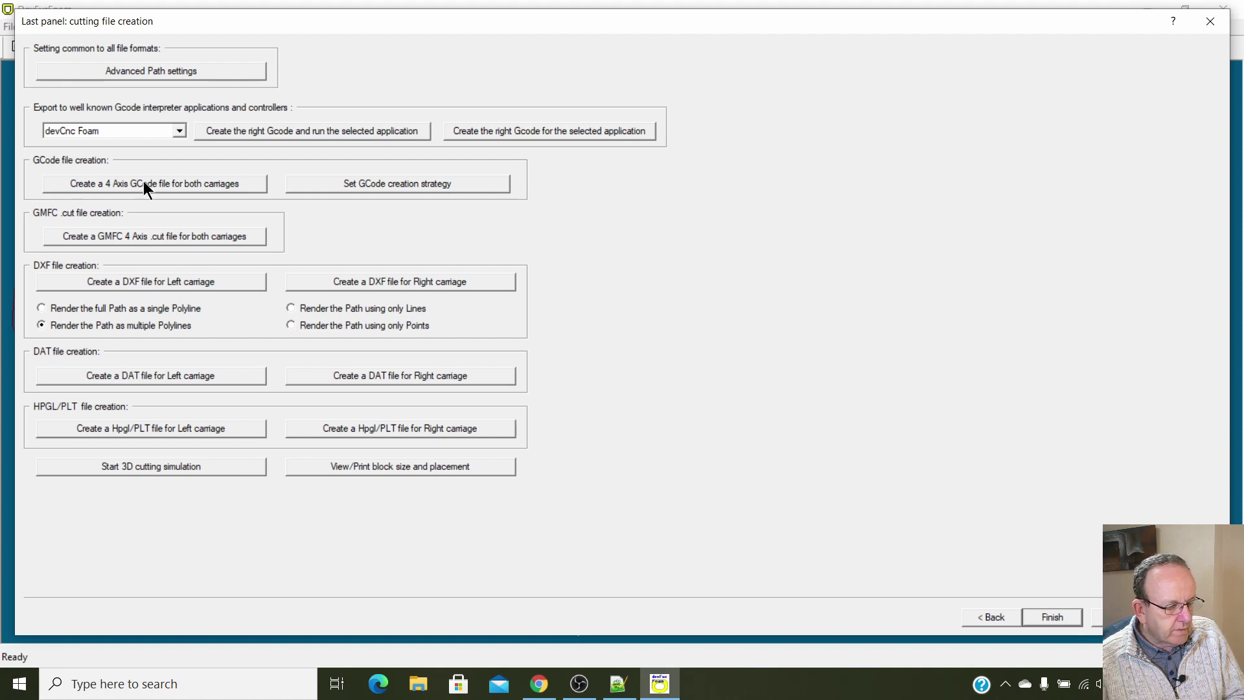
left_click(318, 178)
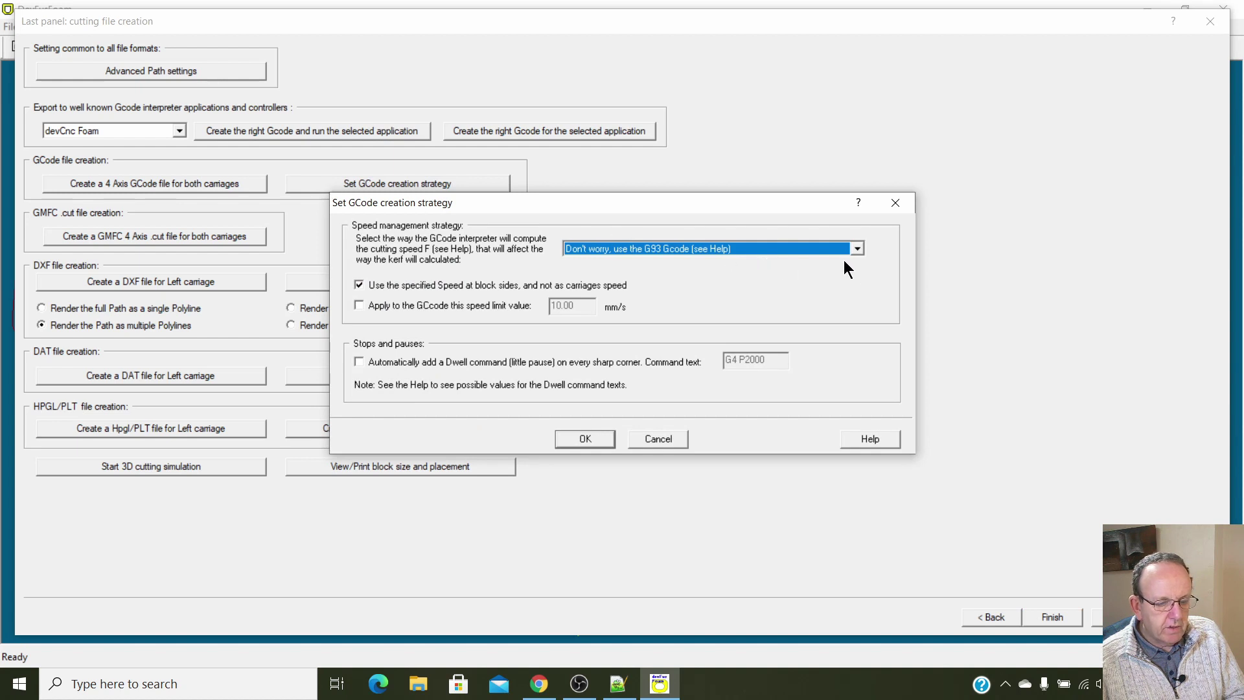
left_click(660, 435)
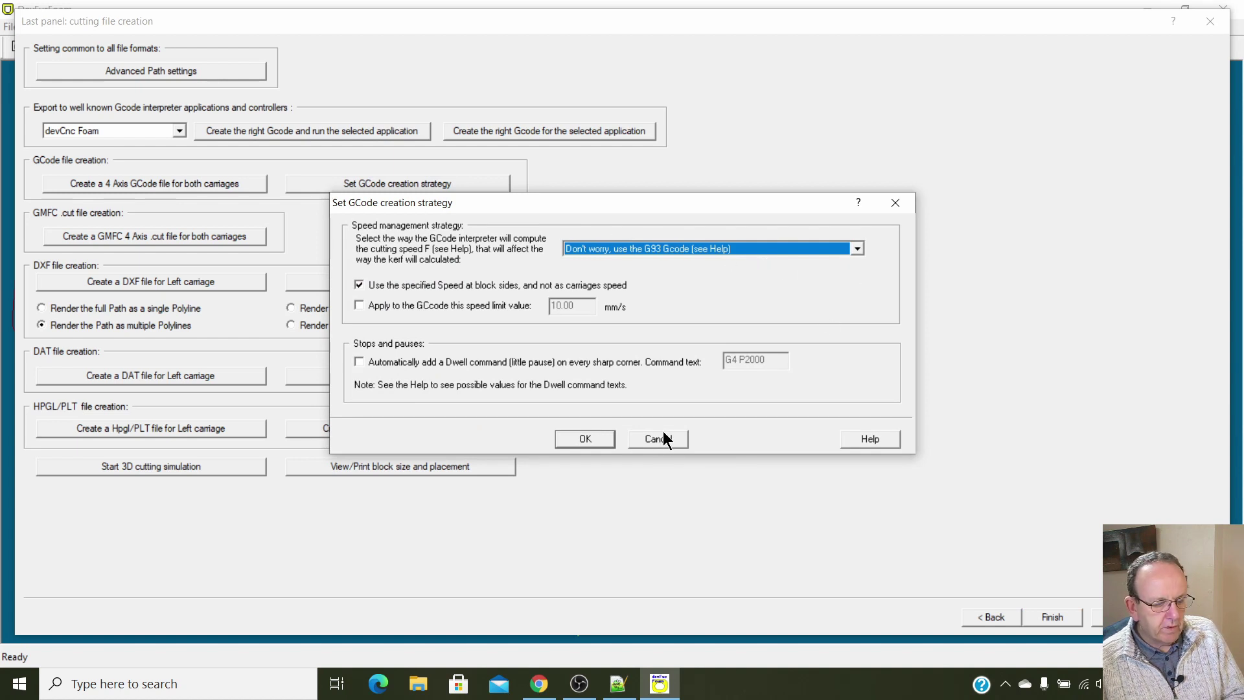
Create a 4-axis GCode file for both carriages with the default settings, saved as BAE Hawk T1 V2 YT.nc in the WingGcode folder.
left_click(114, 183)
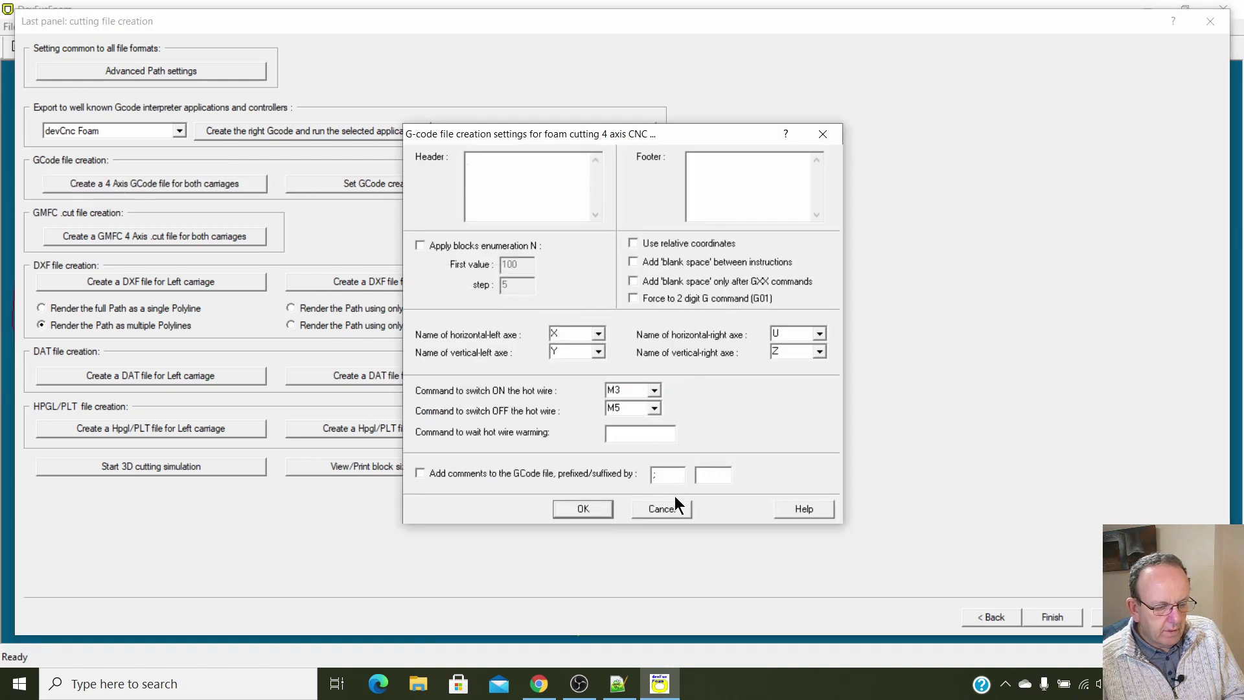
left_click(592, 508)
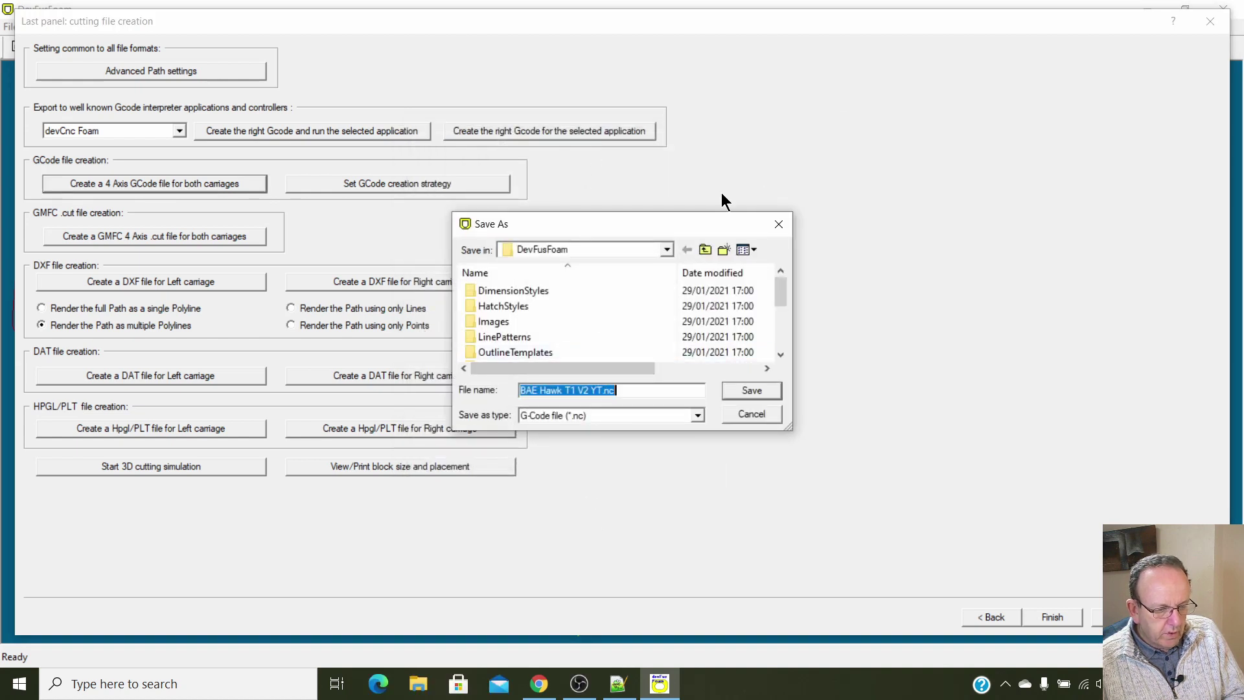
left_click(667, 249)
left_click(608, 355)
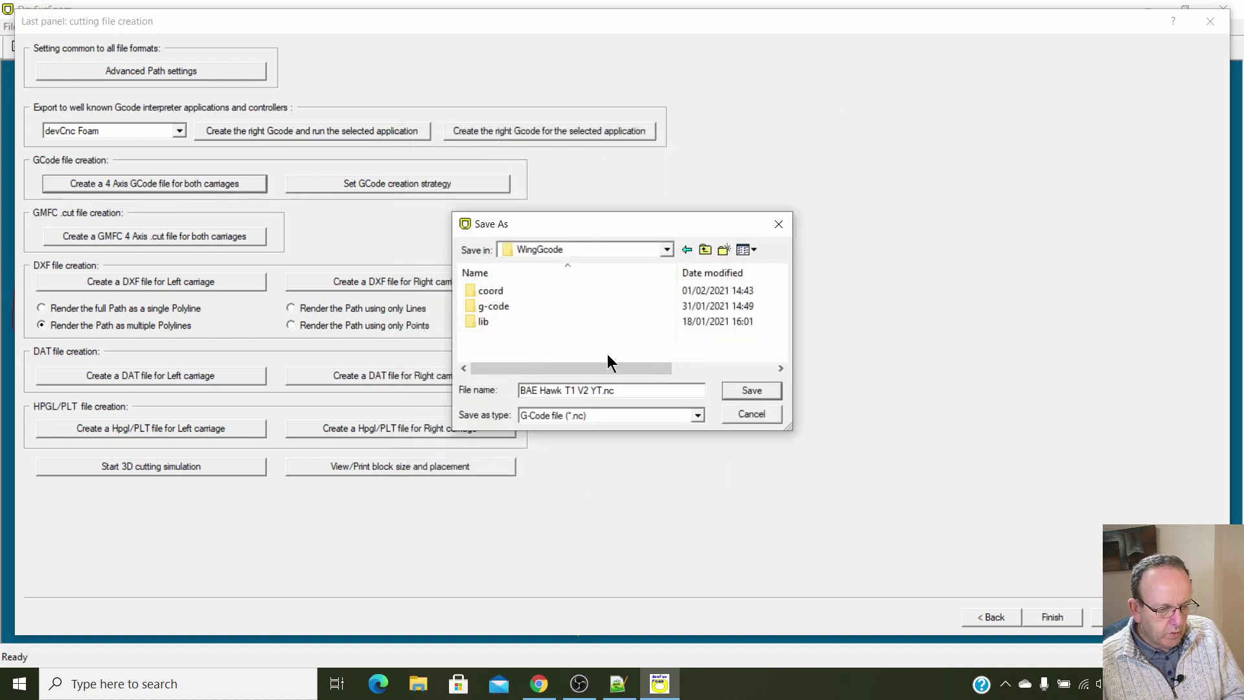
left_click(749, 388)
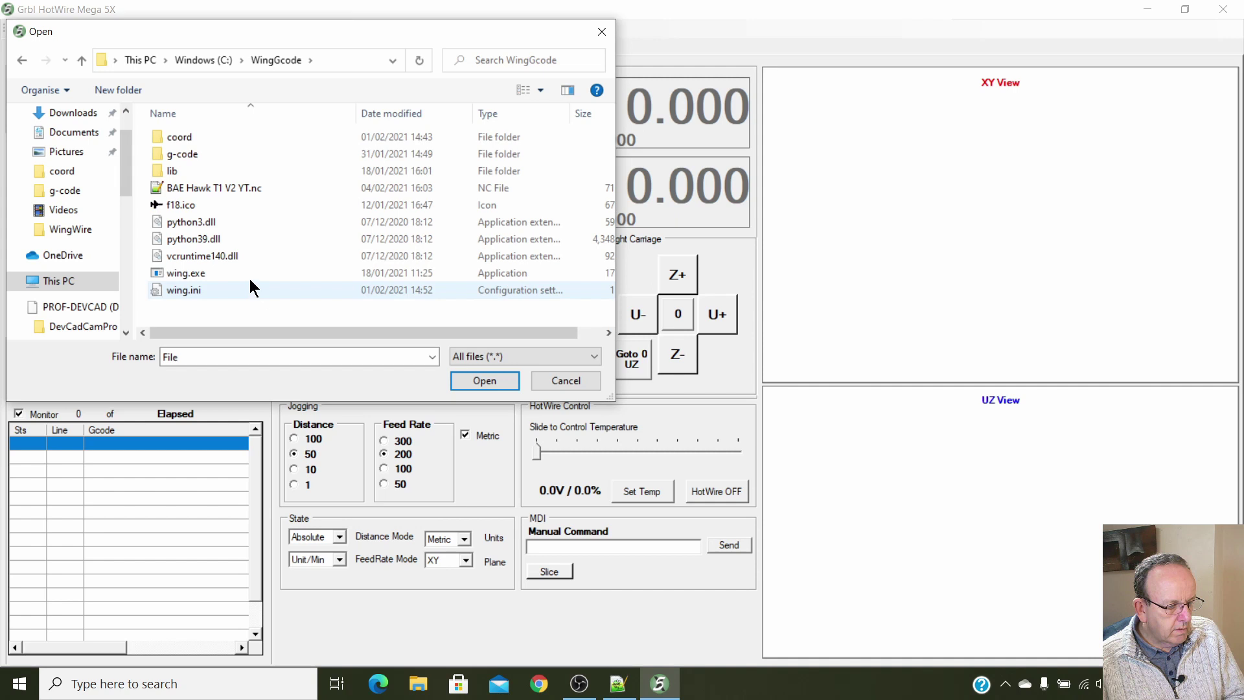
In Grbl HotWire Mega 5X, load BAE Hawk T1 V2 YT.nc and run it in check mode, ending with check mode off.
left_click(250, 188)
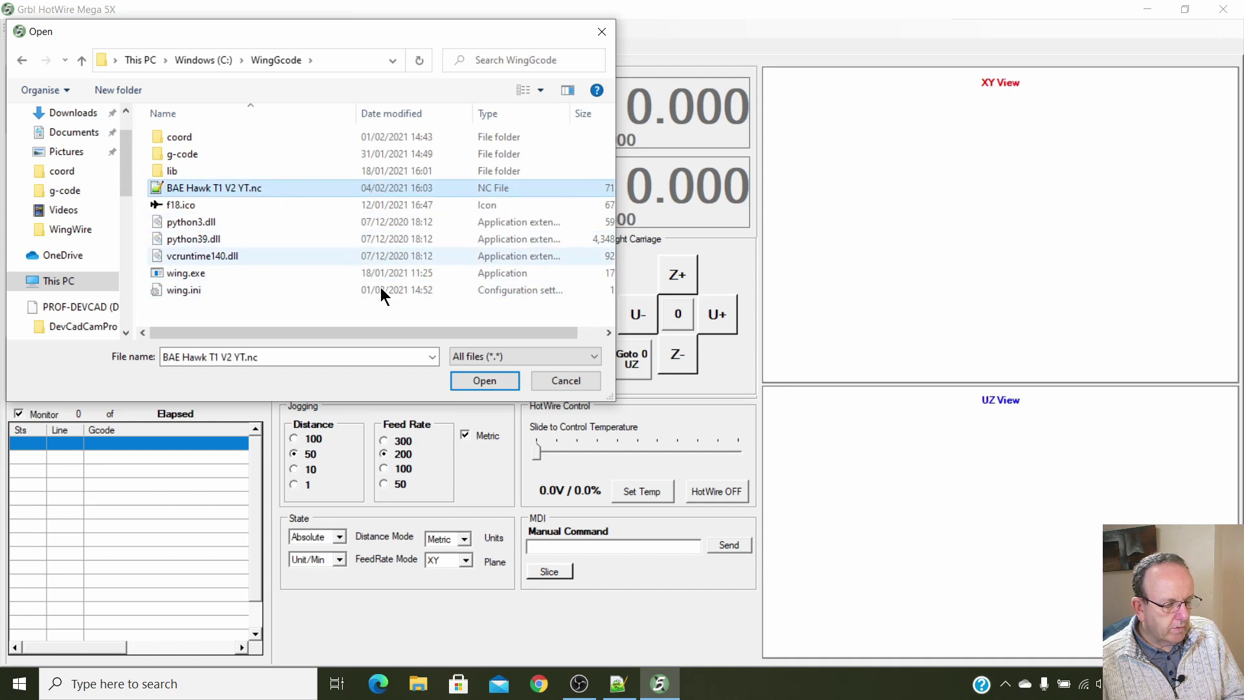
left_click(483, 381)
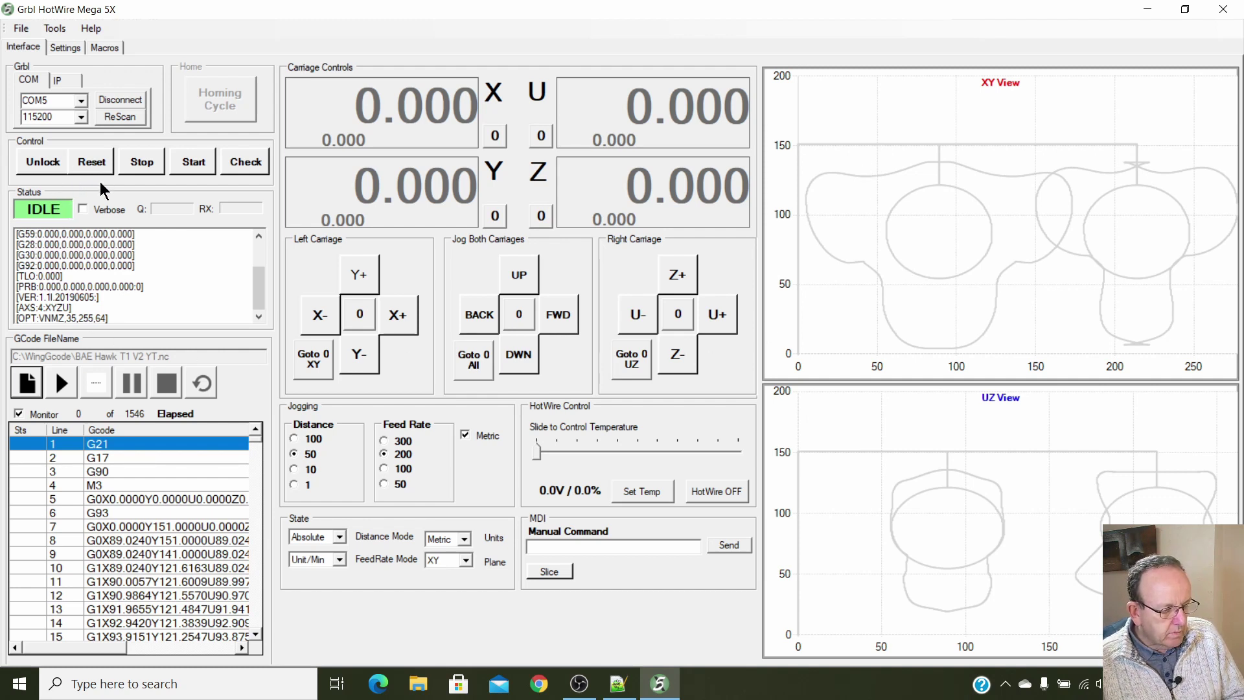
left_click(242, 162)
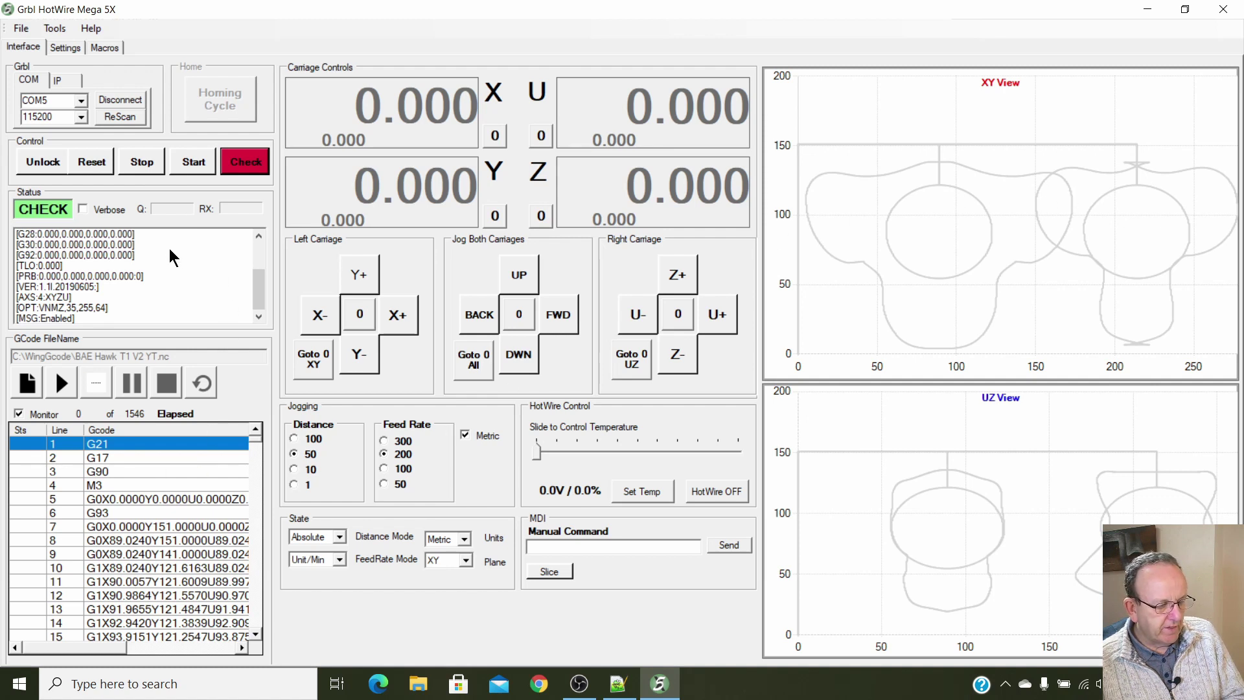
left_click(60, 380)
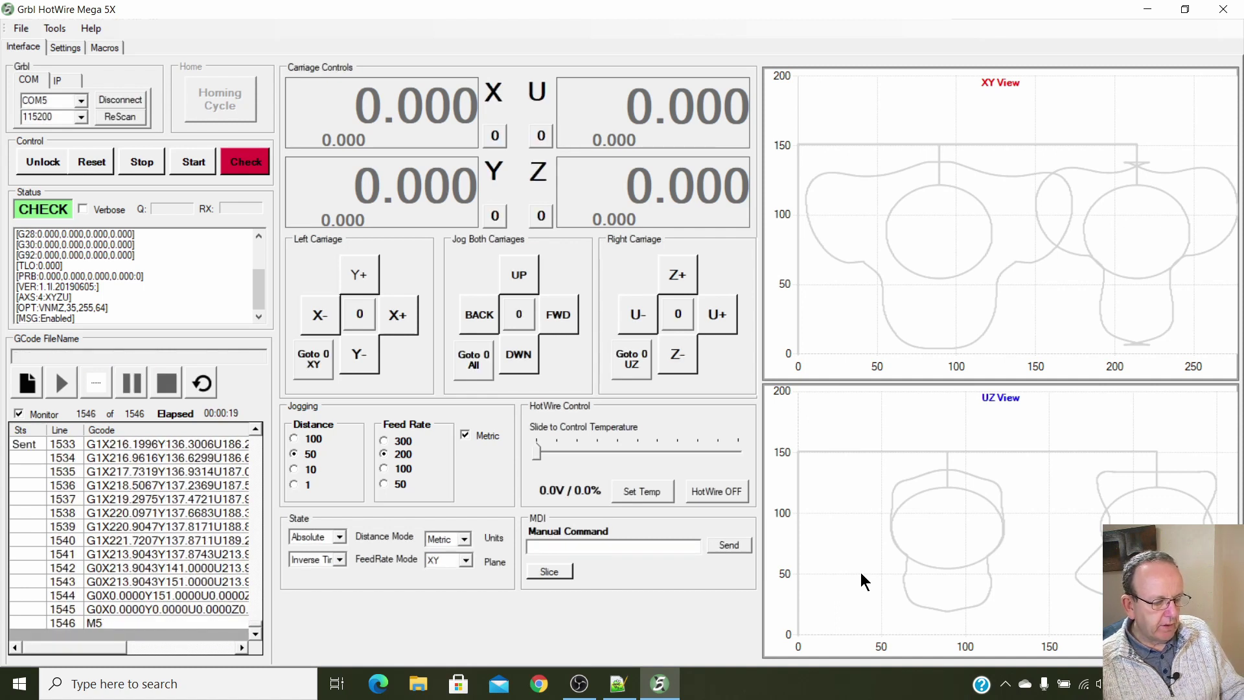
left_click(253, 167)
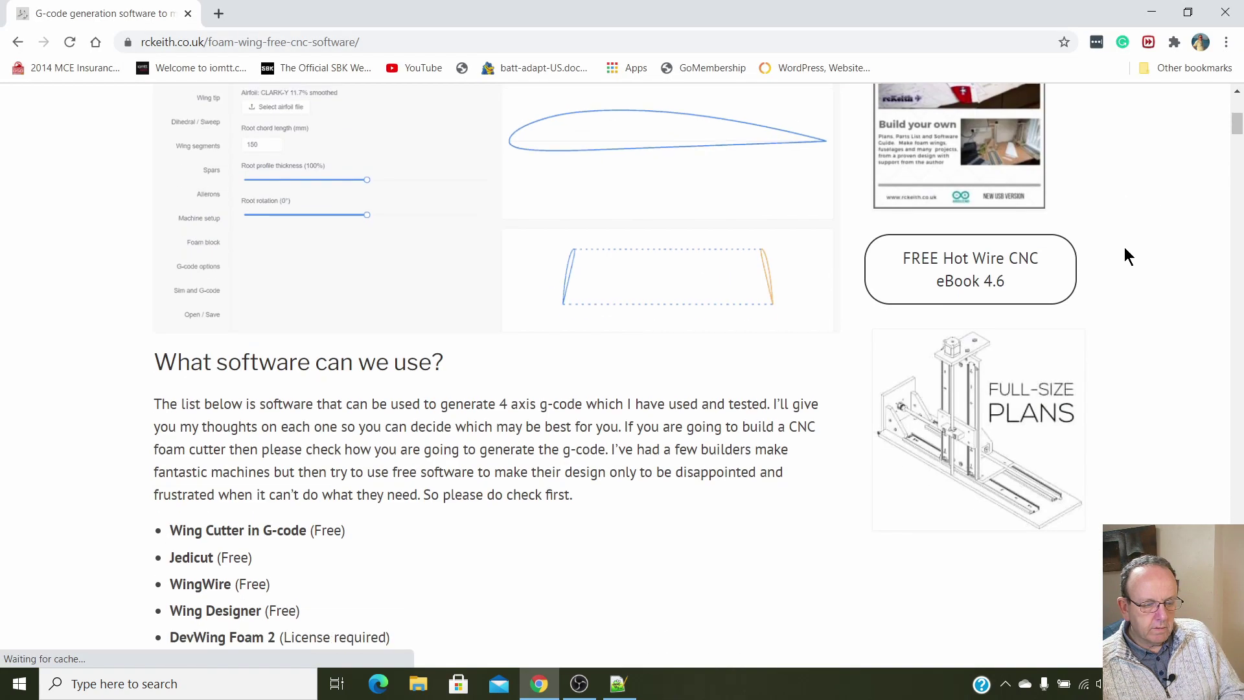
Skim the rckeith.co.uk G-code software page in Chrome from the software list down to the DevWing Foam 2 section.
scroll(1125, 247, "down", 15)
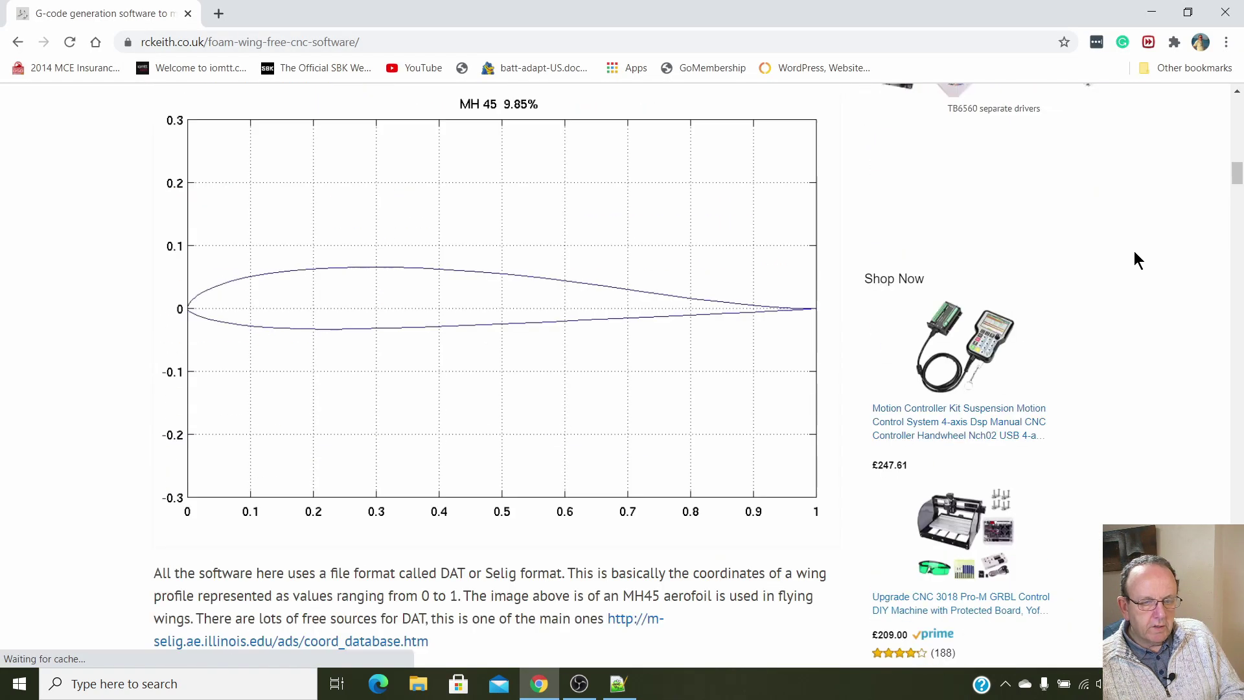
scroll(1134, 252, "down", 2)
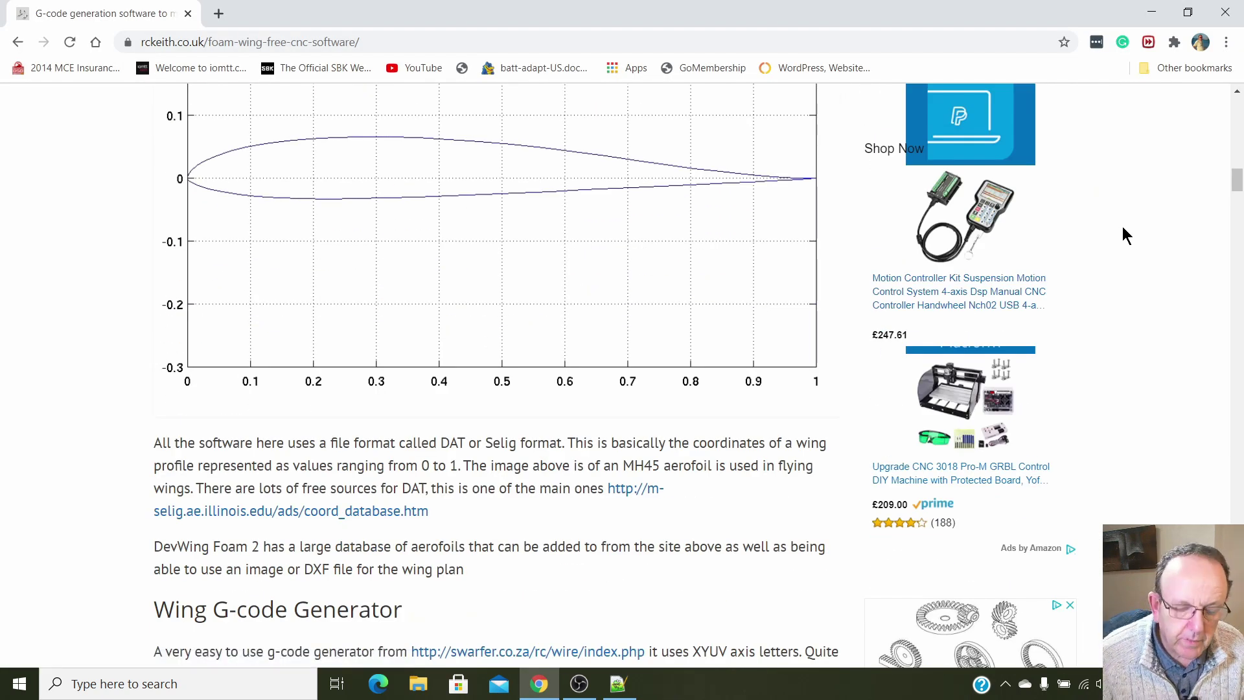
scroll(1127, 234, "down", 20)
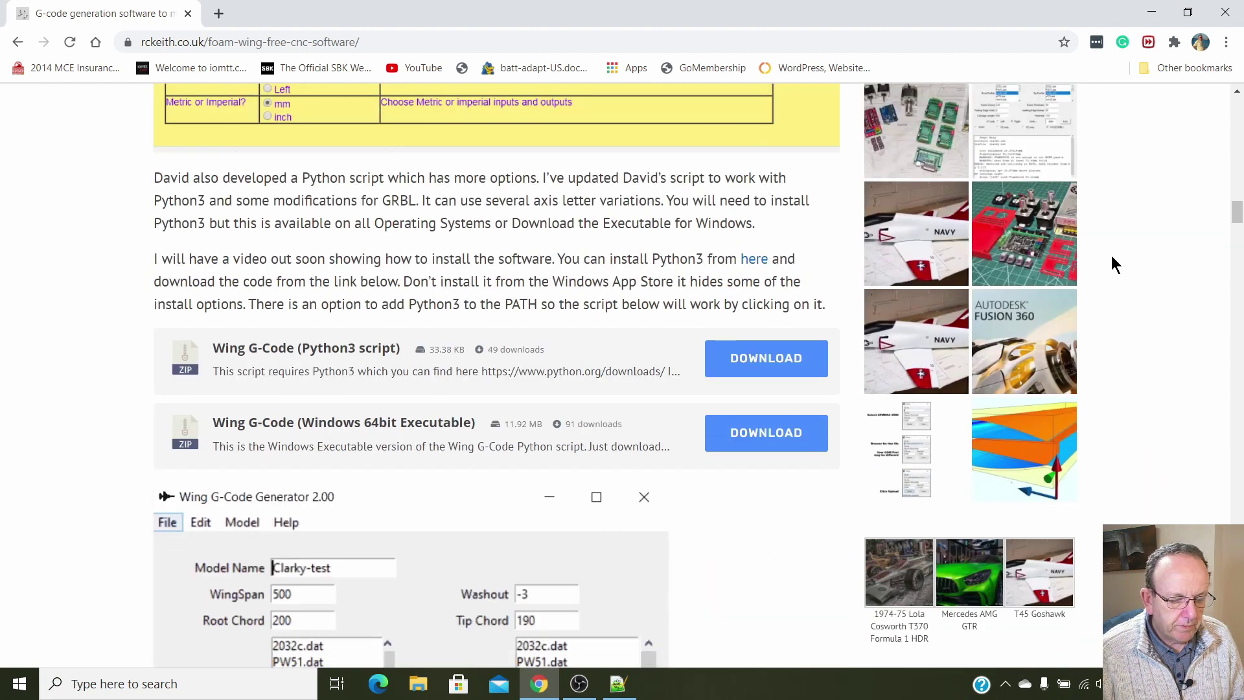
scroll(1114, 269, "down", 10)
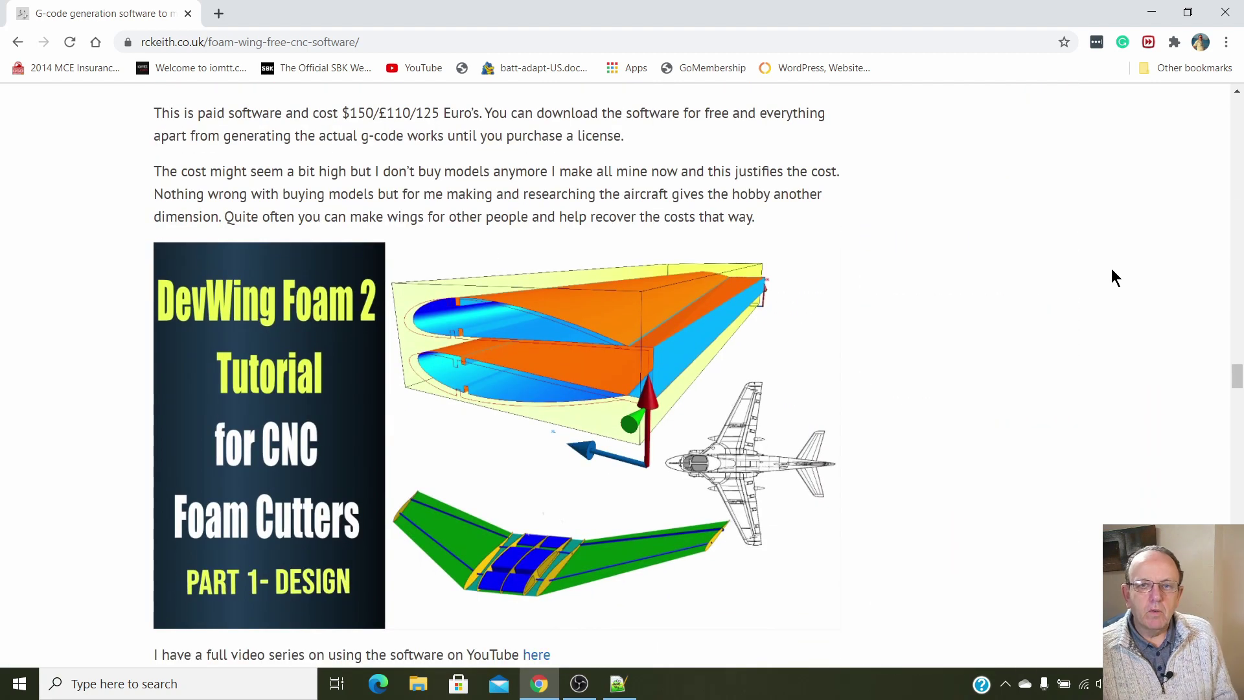
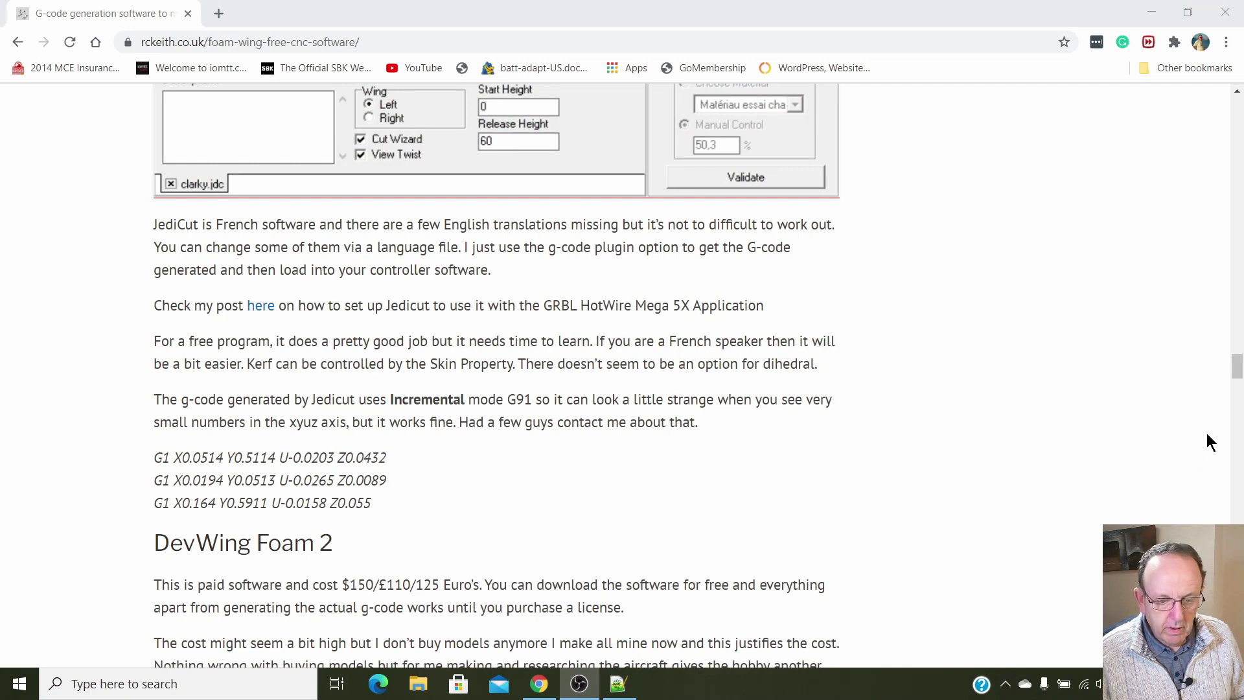
Return to the start of the page and examine the Wing G-code Generator section, including its web form, script downloads and desktop version.
left_click_drag(1237, 373, 1237, 114)
scroll(1195, 182, "down", 15)
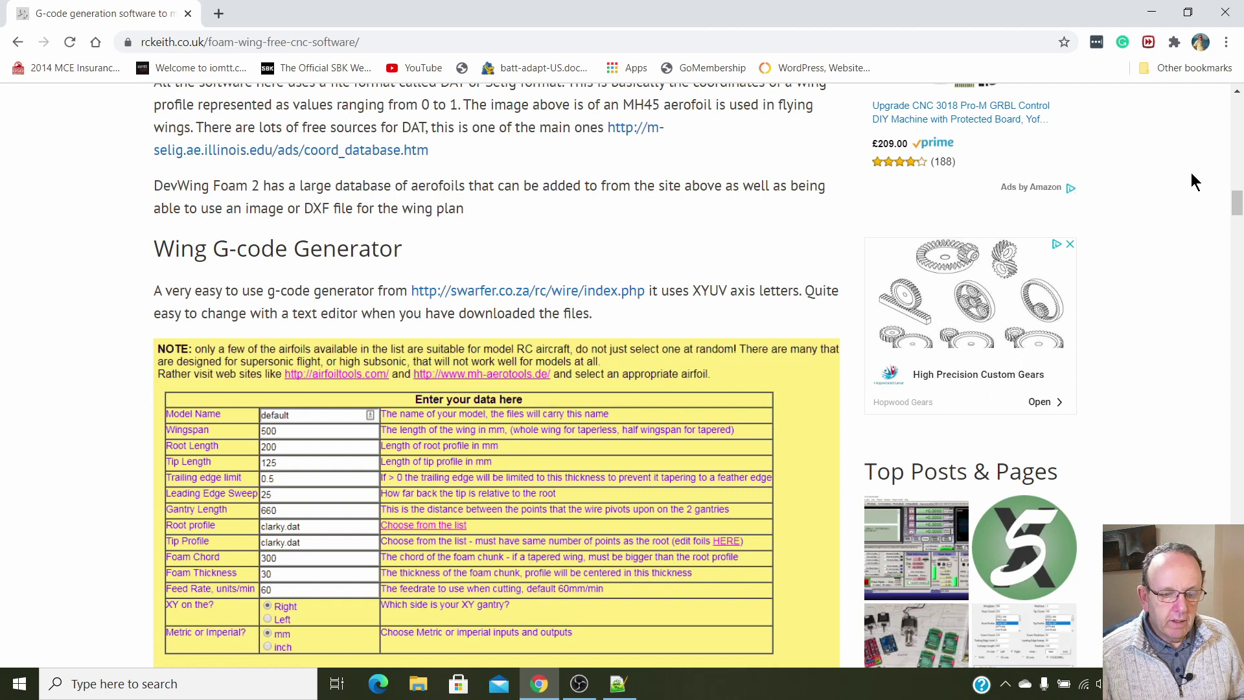
scroll(1181, 163, "down", 6)
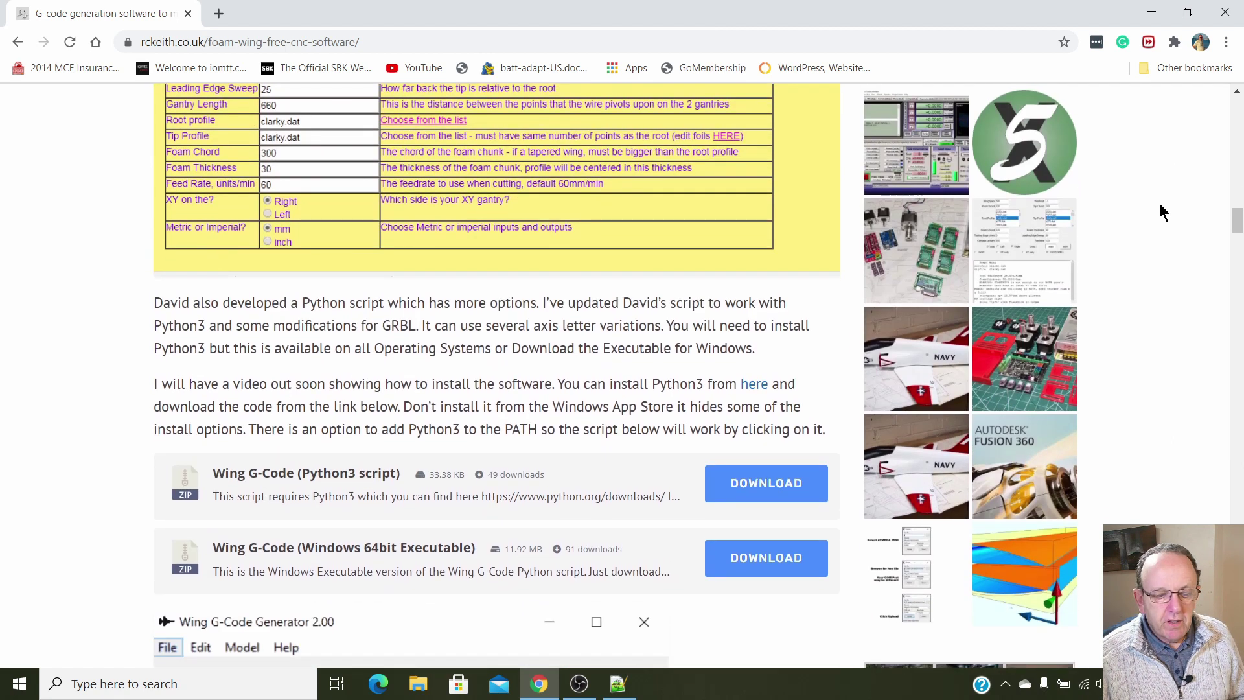
scroll(1159, 205, "down", 1)
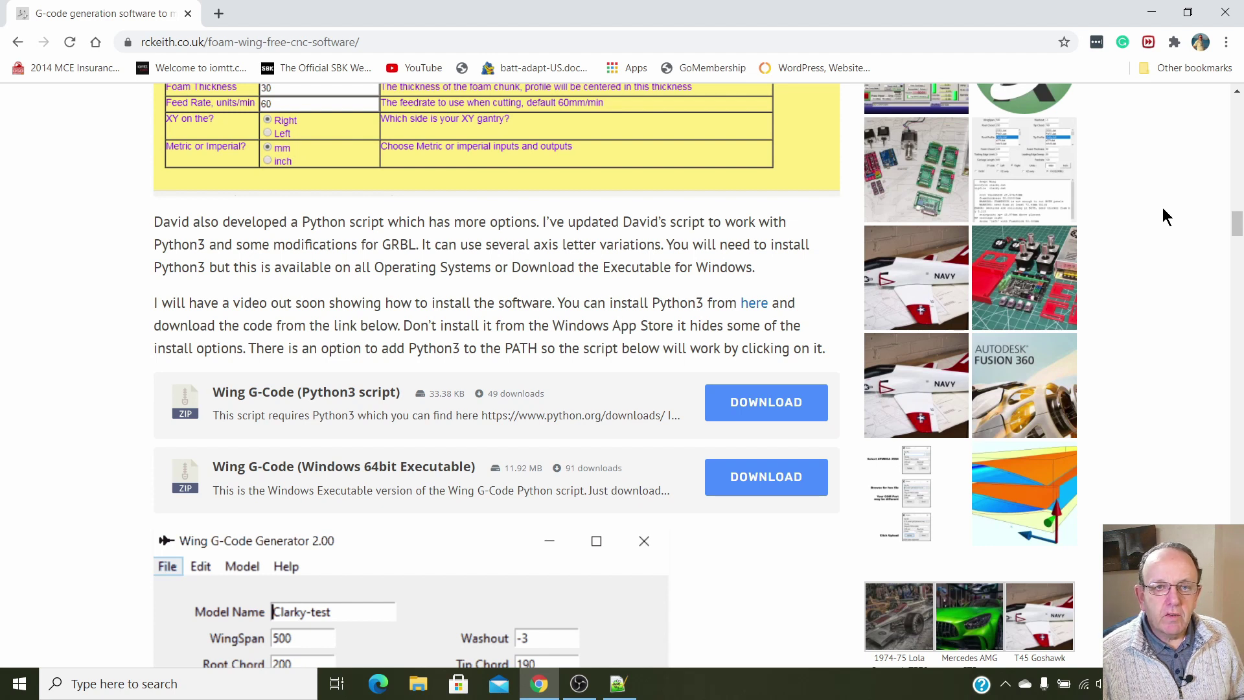
scroll(1162, 208, "up", 1)
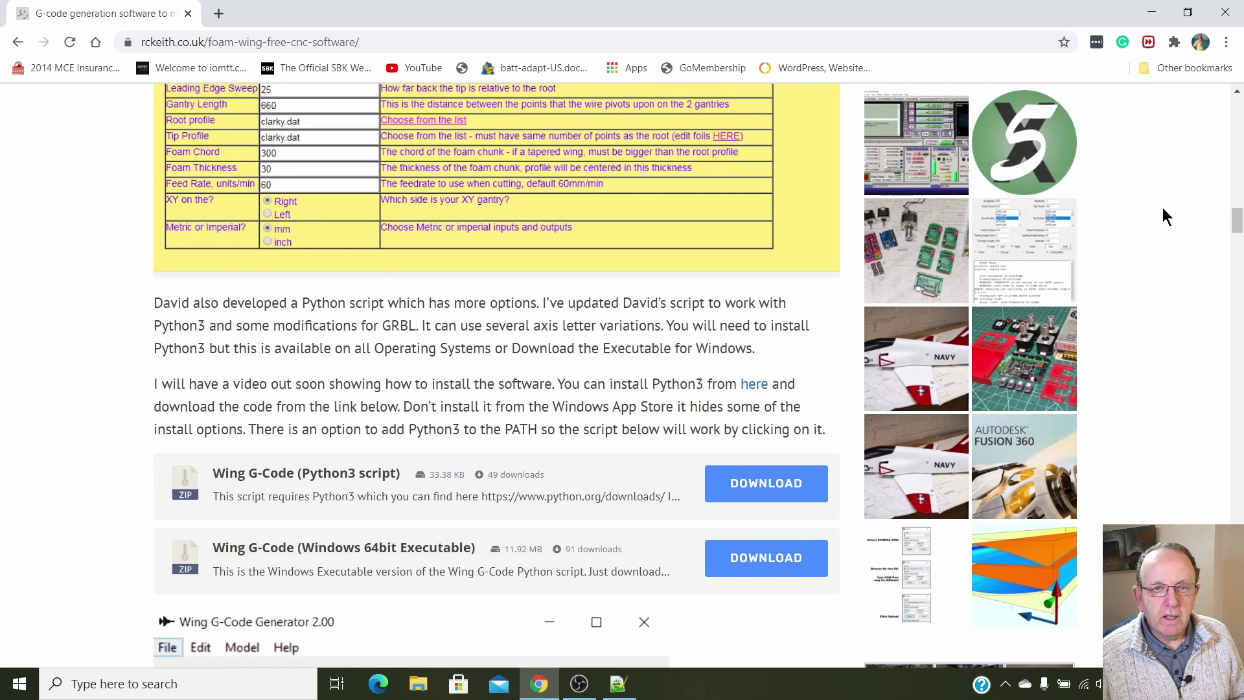
scroll(1162, 206, "down", 2)
scroll(1162, 215, "up", 2)
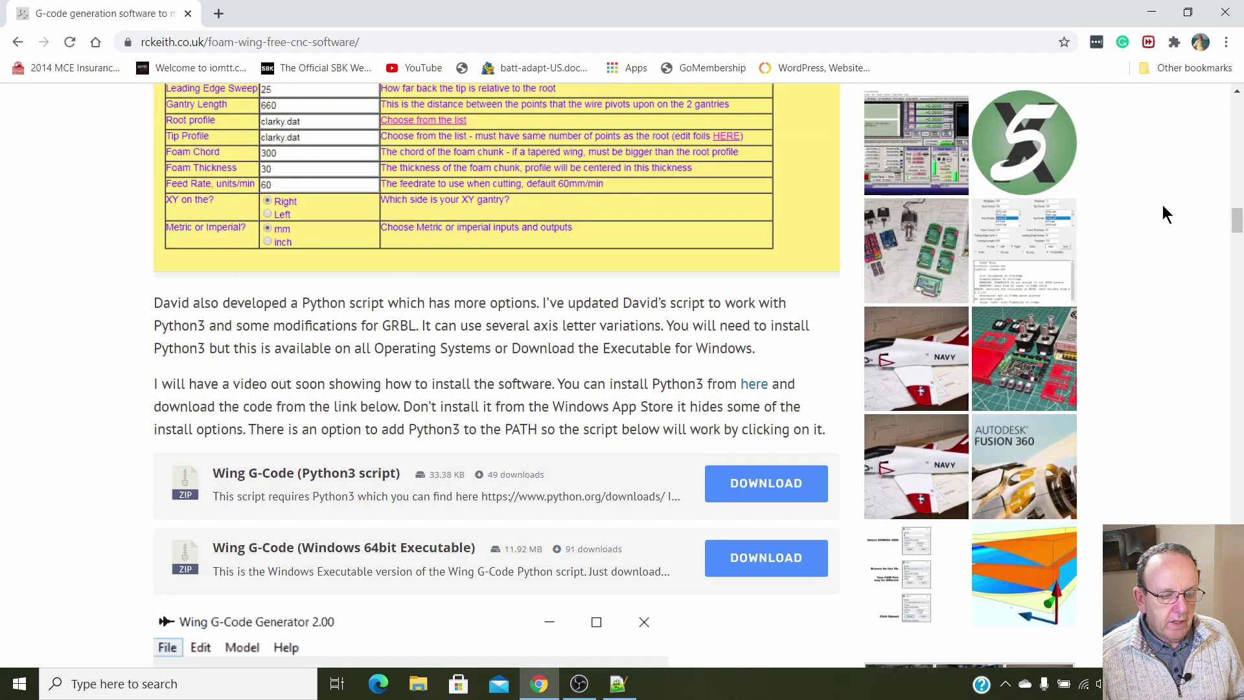
scroll(1162, 215, "up", 3)
scroll(1160, 209, "down", 8)
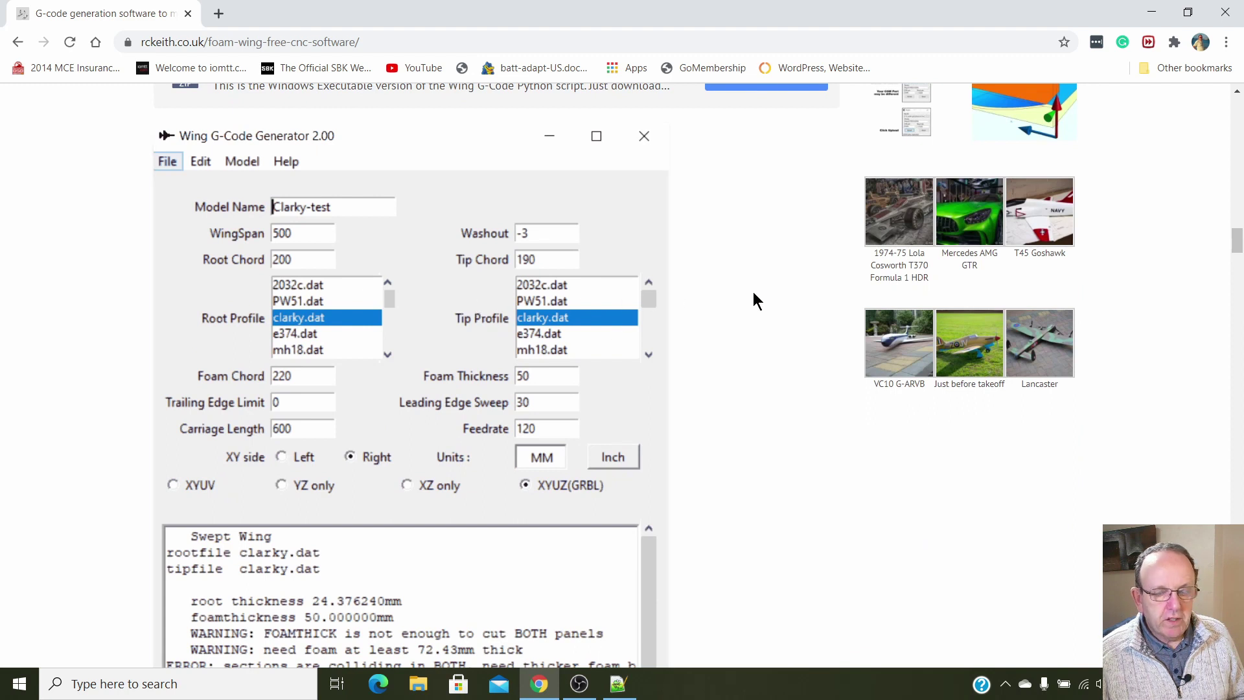
scroll(753, 300, "down", 2)
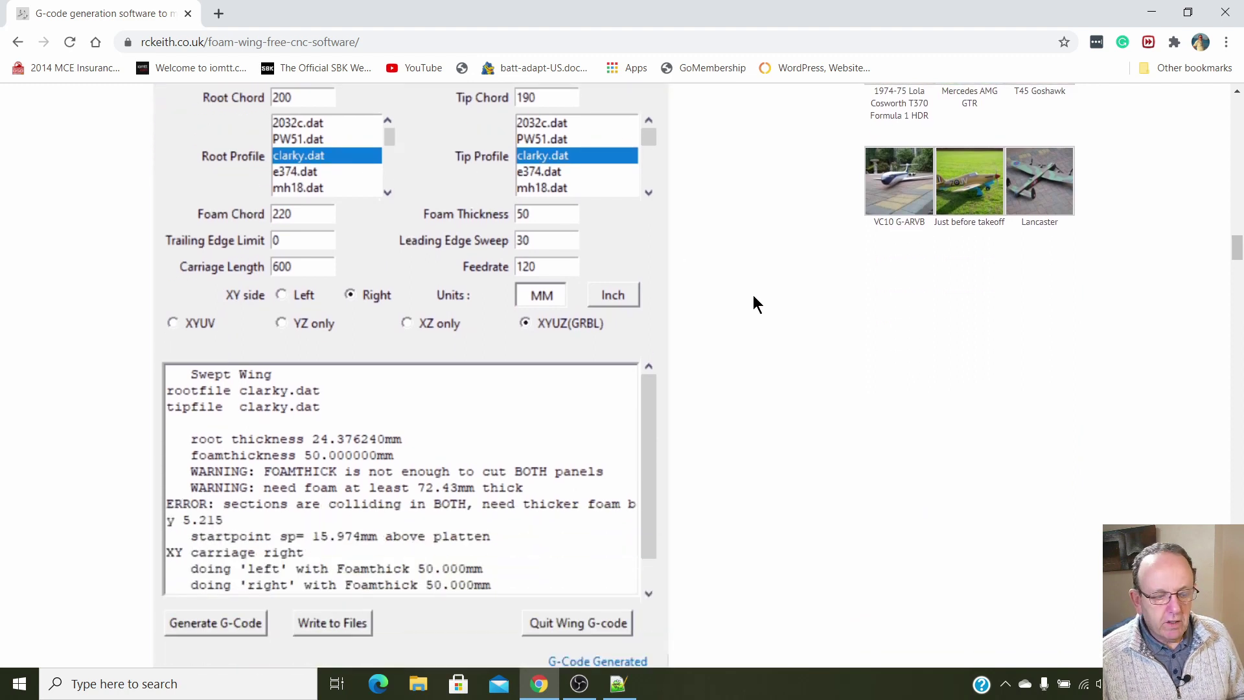
Examine the WingWire and Wing Designer sections for features and limitations, continuing on to the Jedicut section.
scroll(753, 300, "down", 8)
scroll(996, 249, "down", 2)
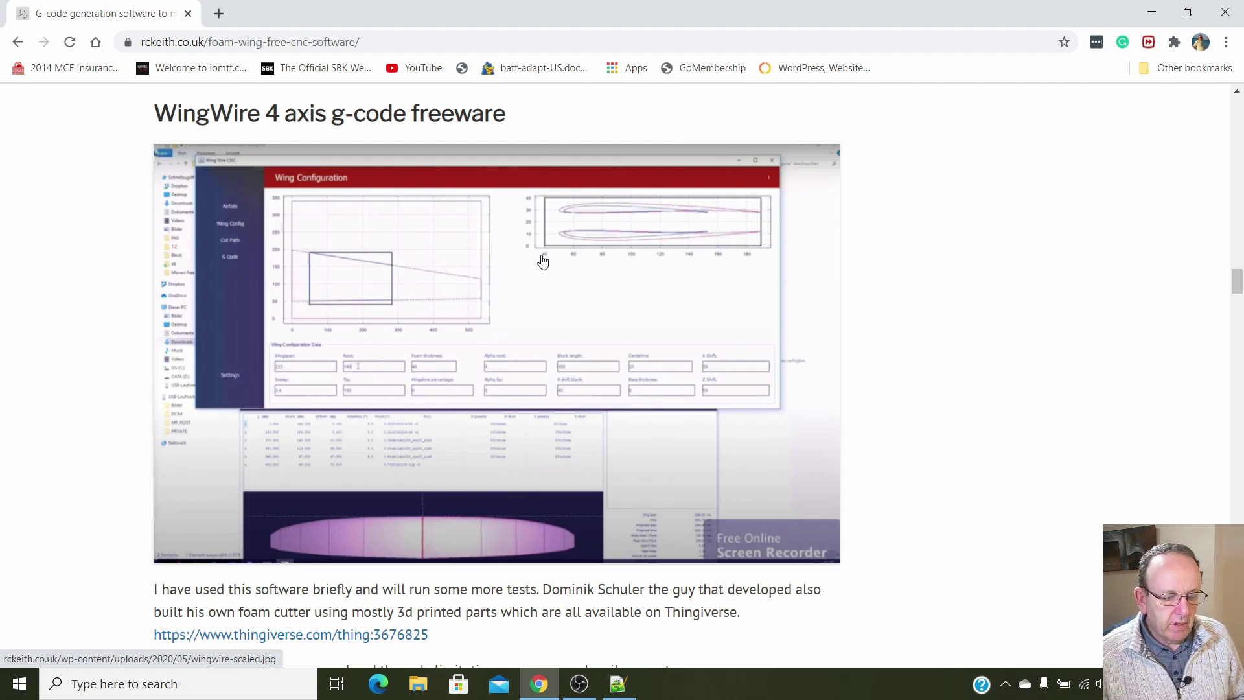
scroll(543, 261, "down", 7)
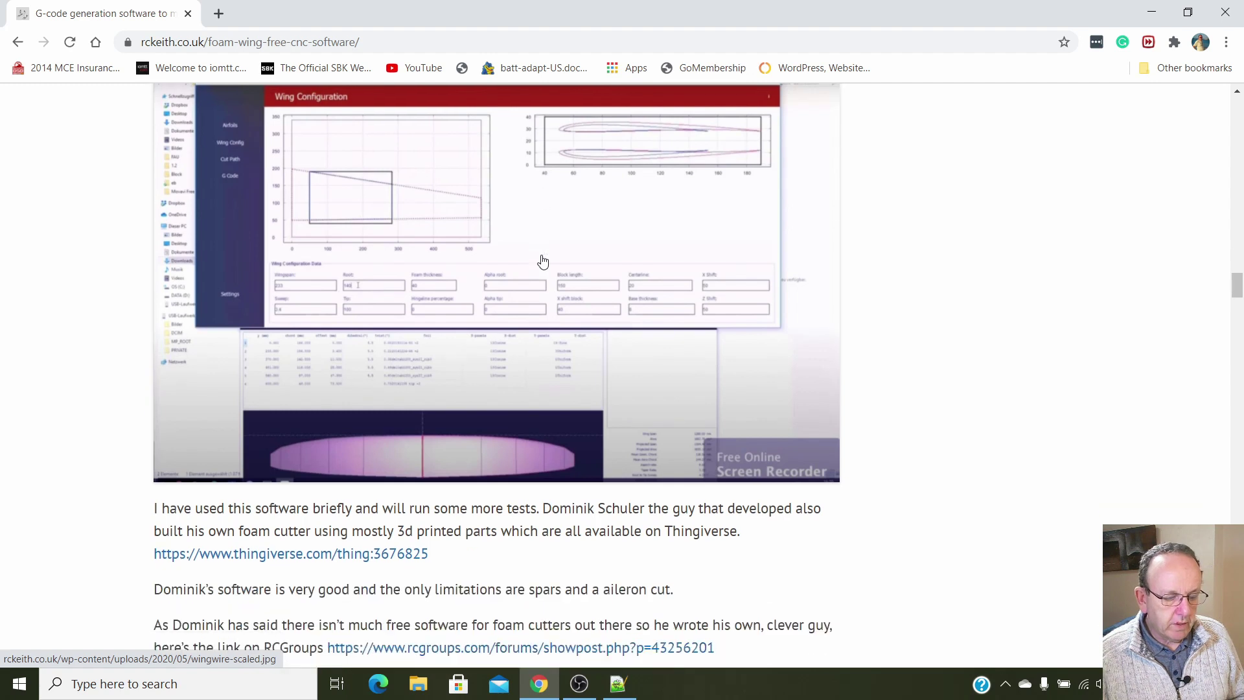
scroll(542, 253, "down", 7)
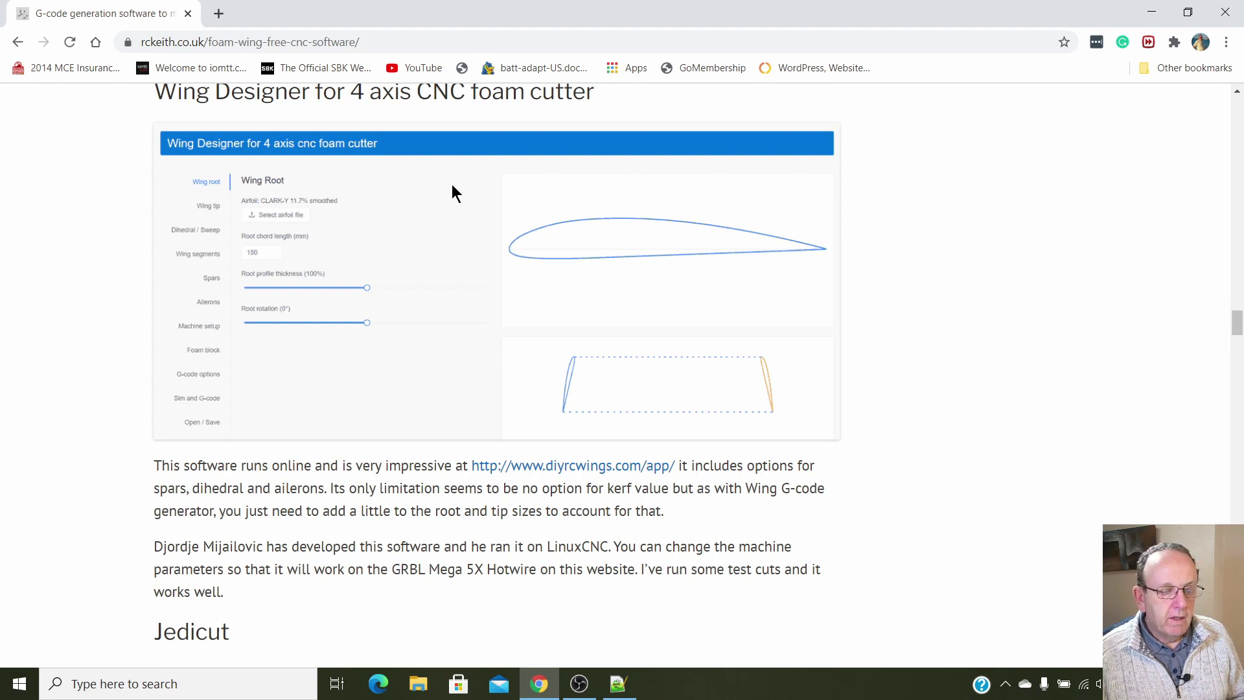
scroll(445, 188, "down", 1)
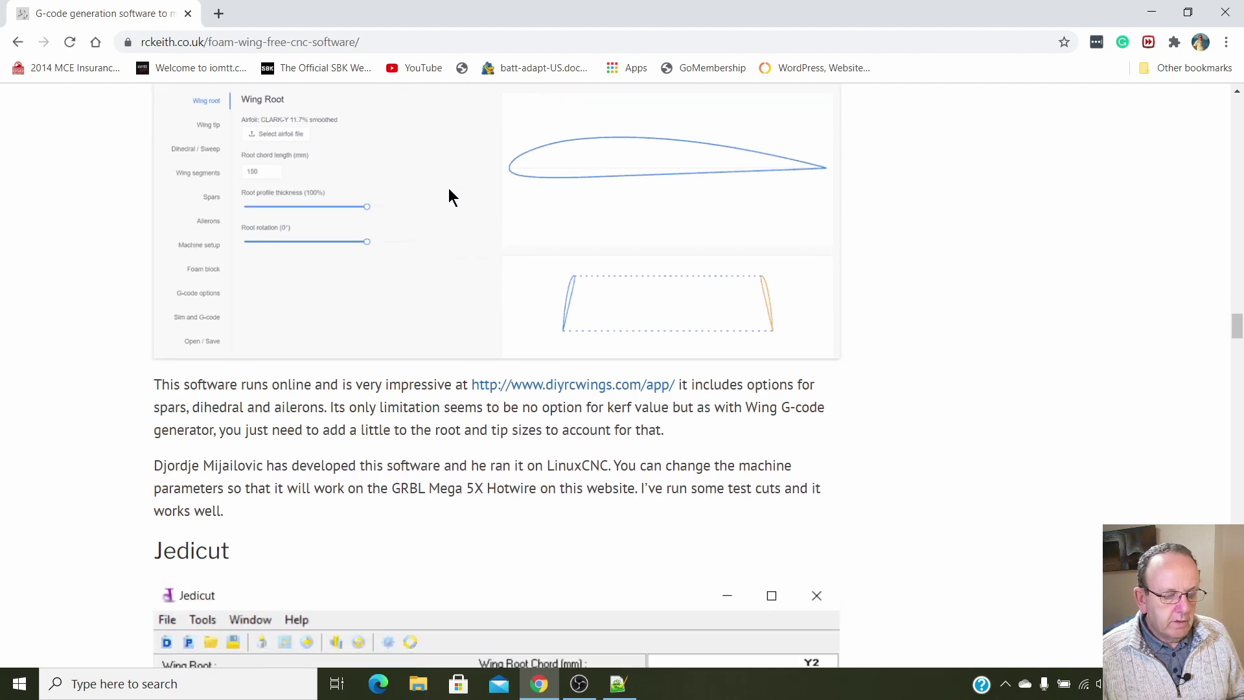
scroll(450, 191, "up", 1)
scroll(453, 194, "down", 1)
scroll(470, 259, "up", 1)
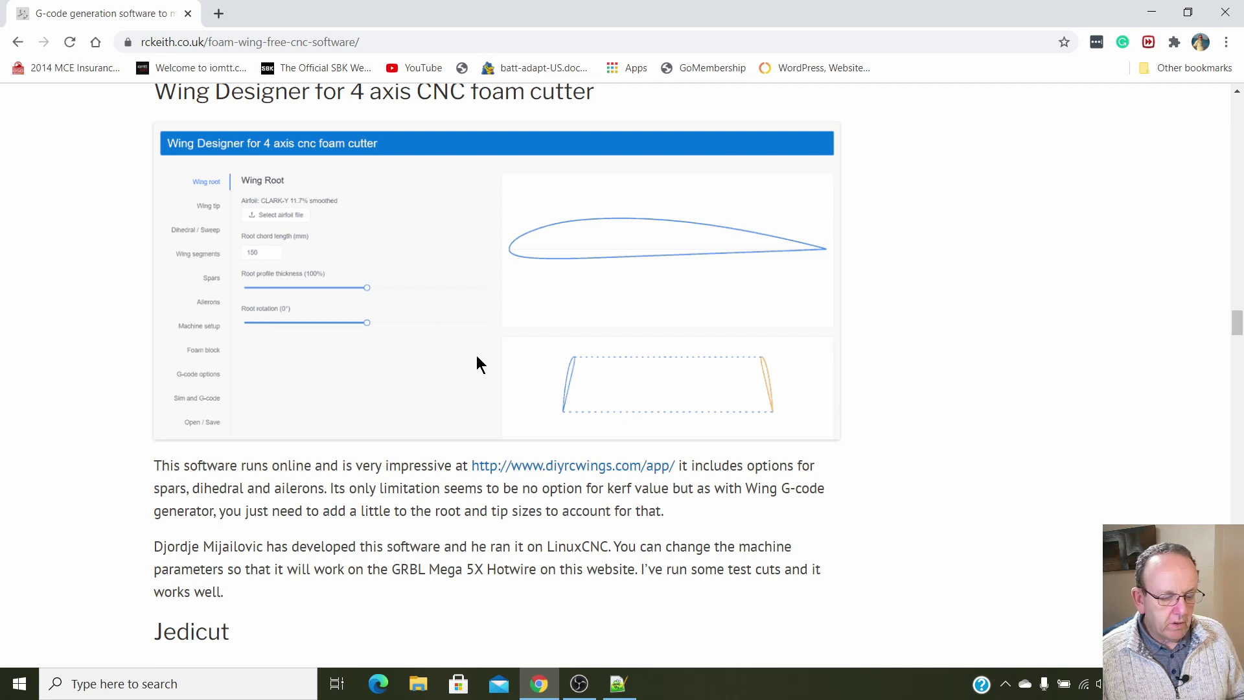
scroll(476, 355, "down", 6)
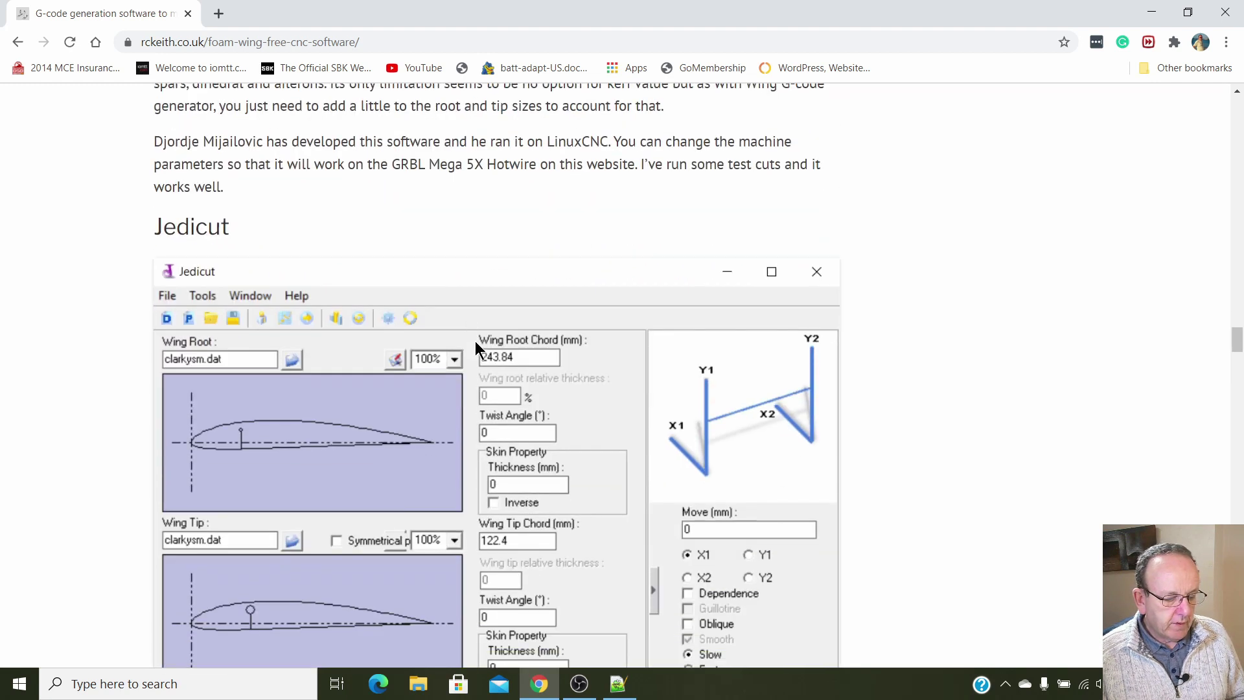
Examine the Jedicut section, covering its wing root and tip settings, skin property options and the notes on G-code output.
scroll(462, 258, "down", 4)
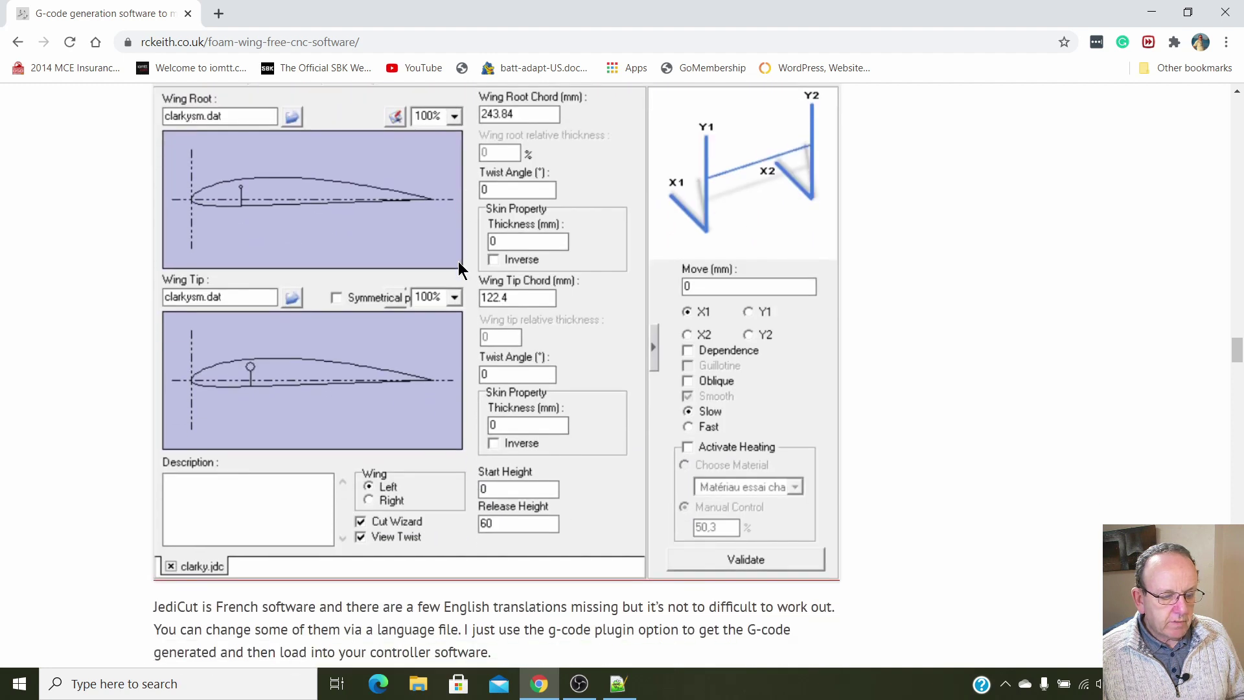
scroll(458, 262, "up", 1)
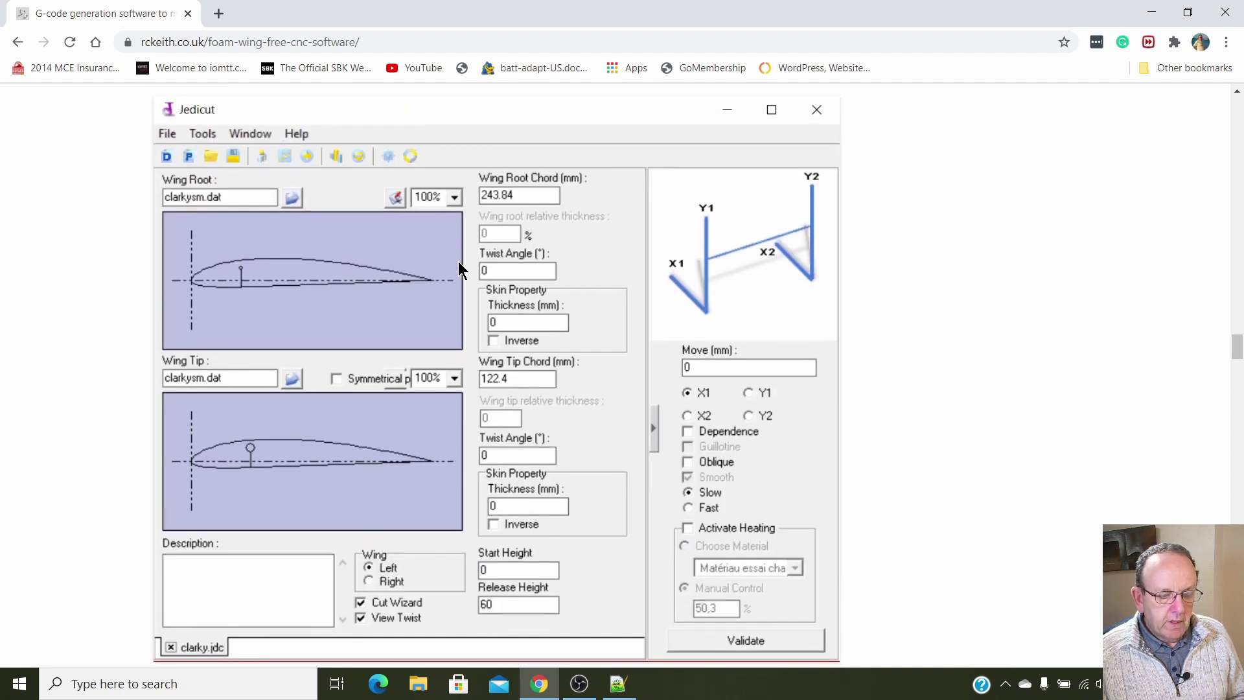
scroll(457, 262, "down", 1)
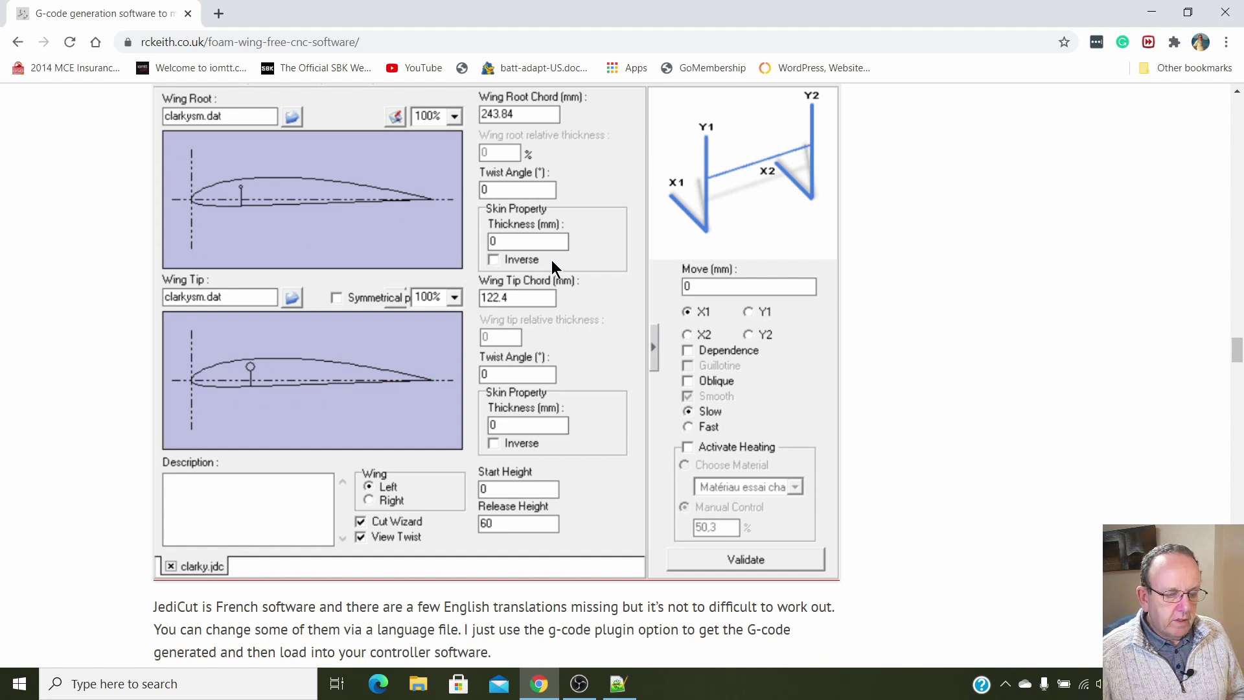
scroll(553, 267, "up", 1)
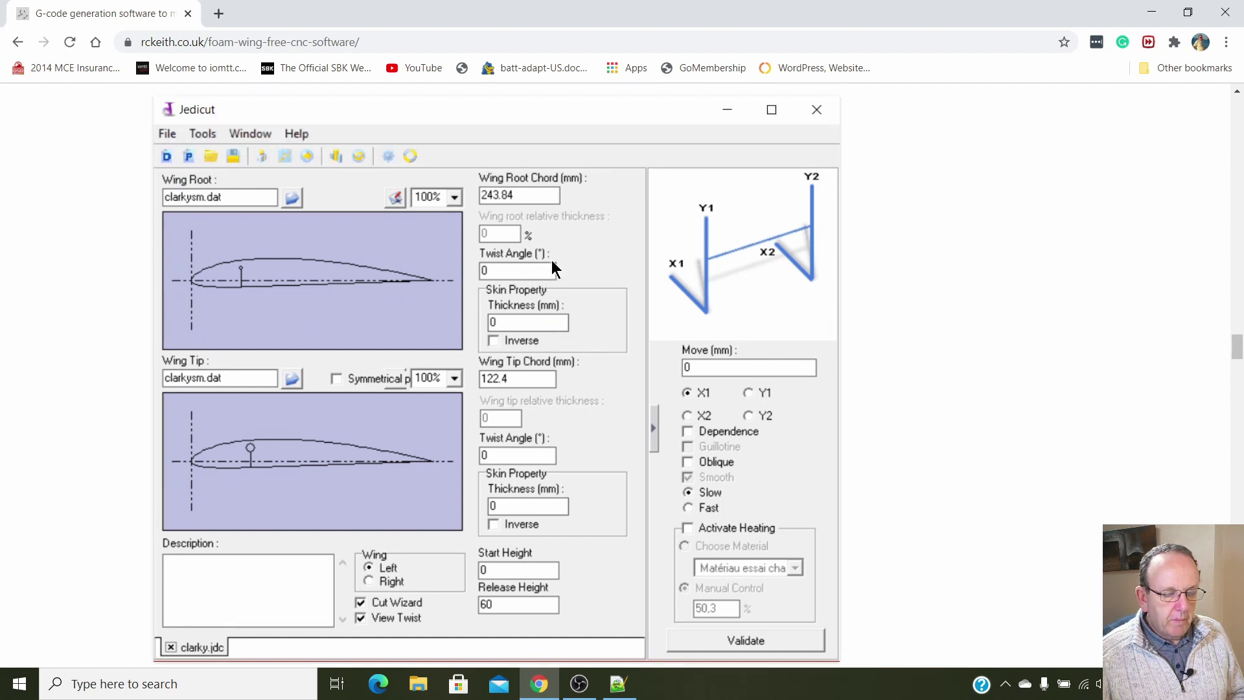
scroll(550, 269, "down", 1)
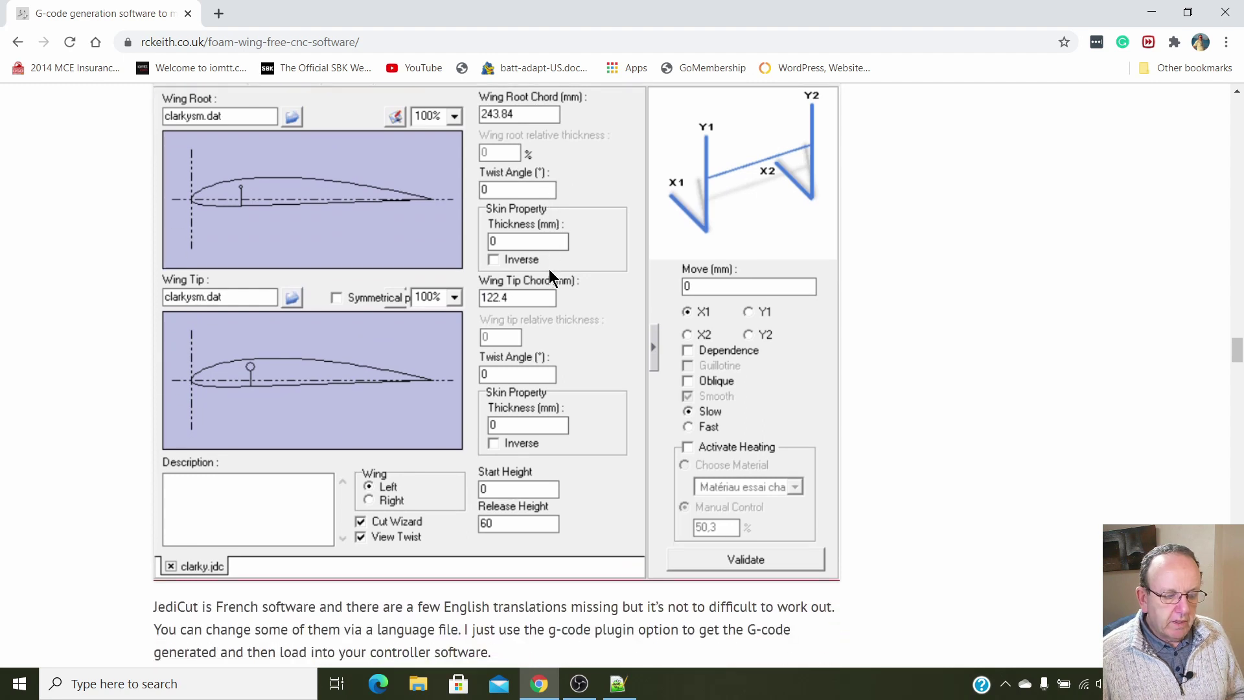
scroll(549, 272, "up", 1)
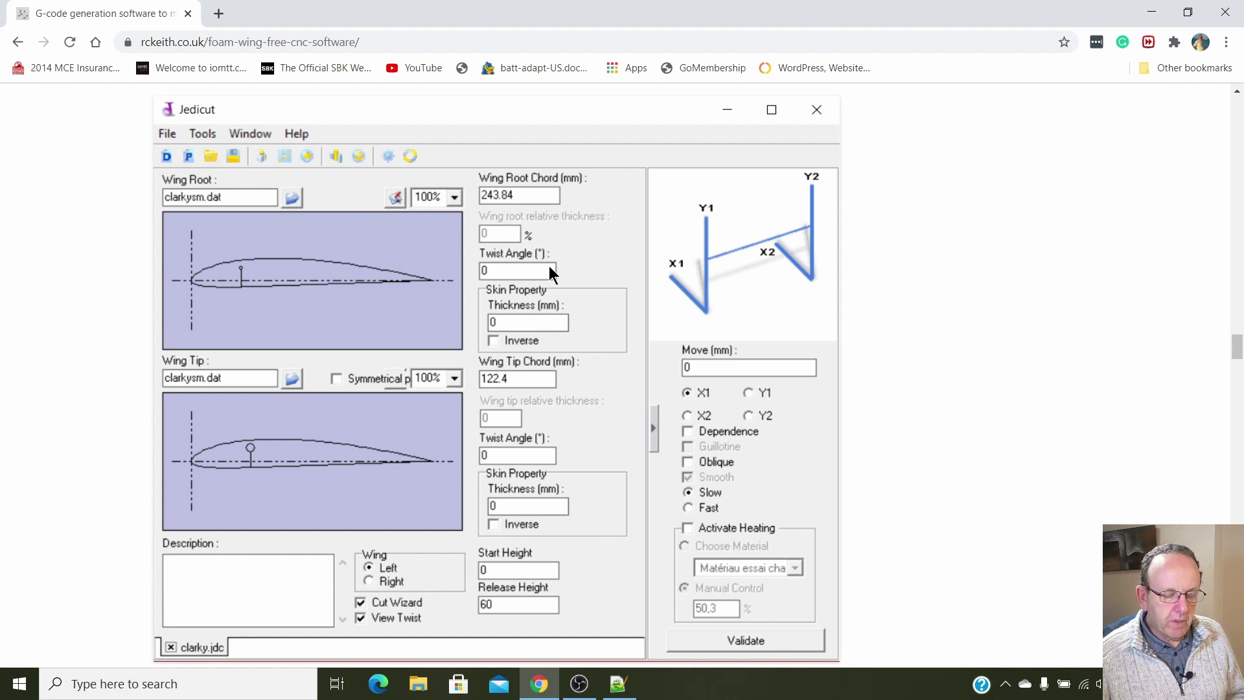
scroll(550, 269, "down", 3)
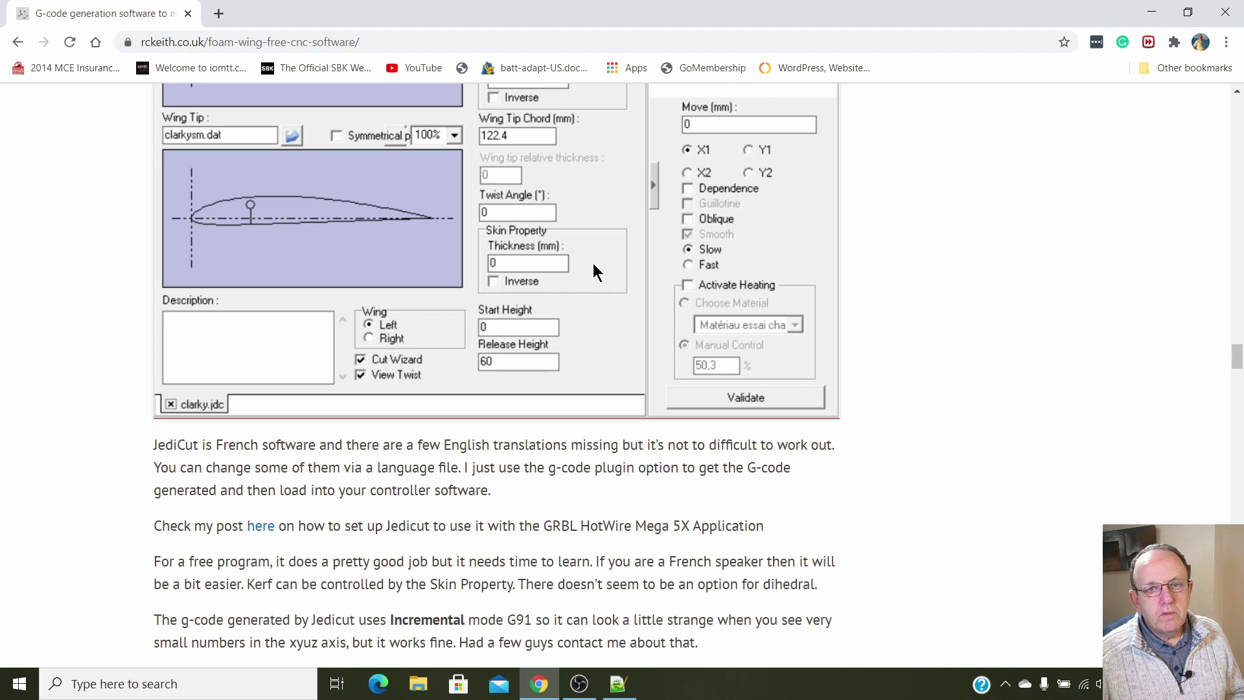
Go back through the Wing Designer and WingWire sections to the Wing G-code generator's settings and output image.
scroll(593, 263, "up", 4)
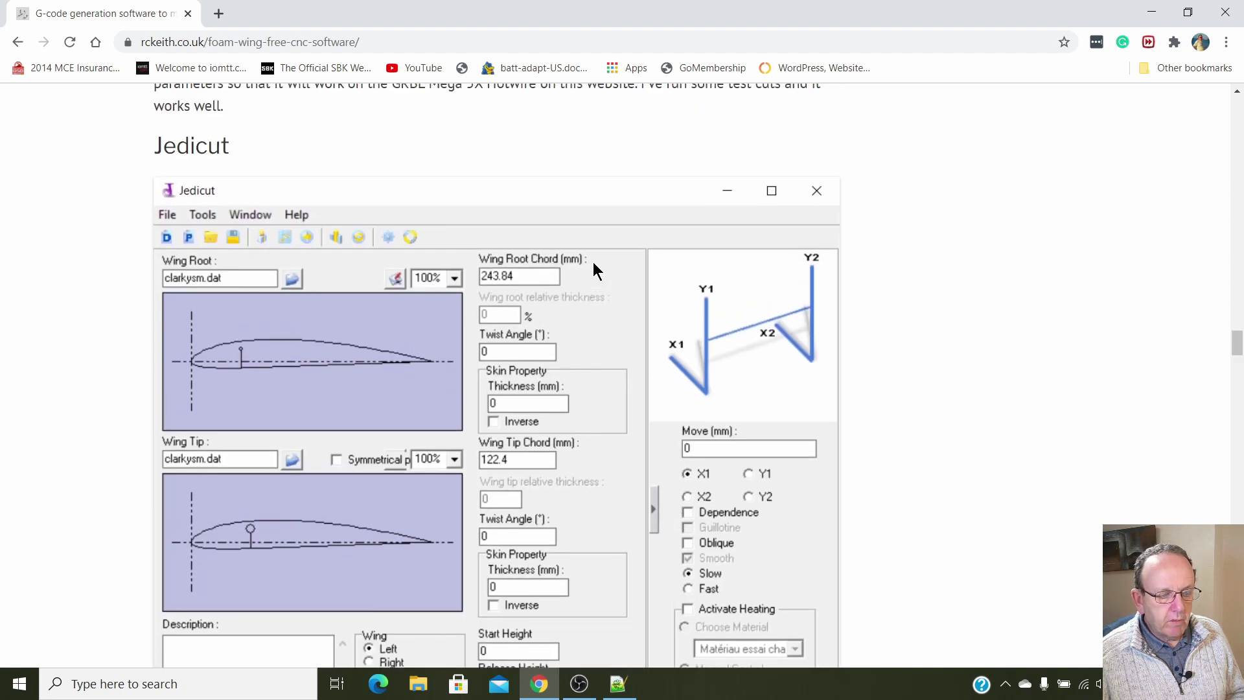
scroll(593, 262, "up", 5)
scroll(609, 278, "up", 3)
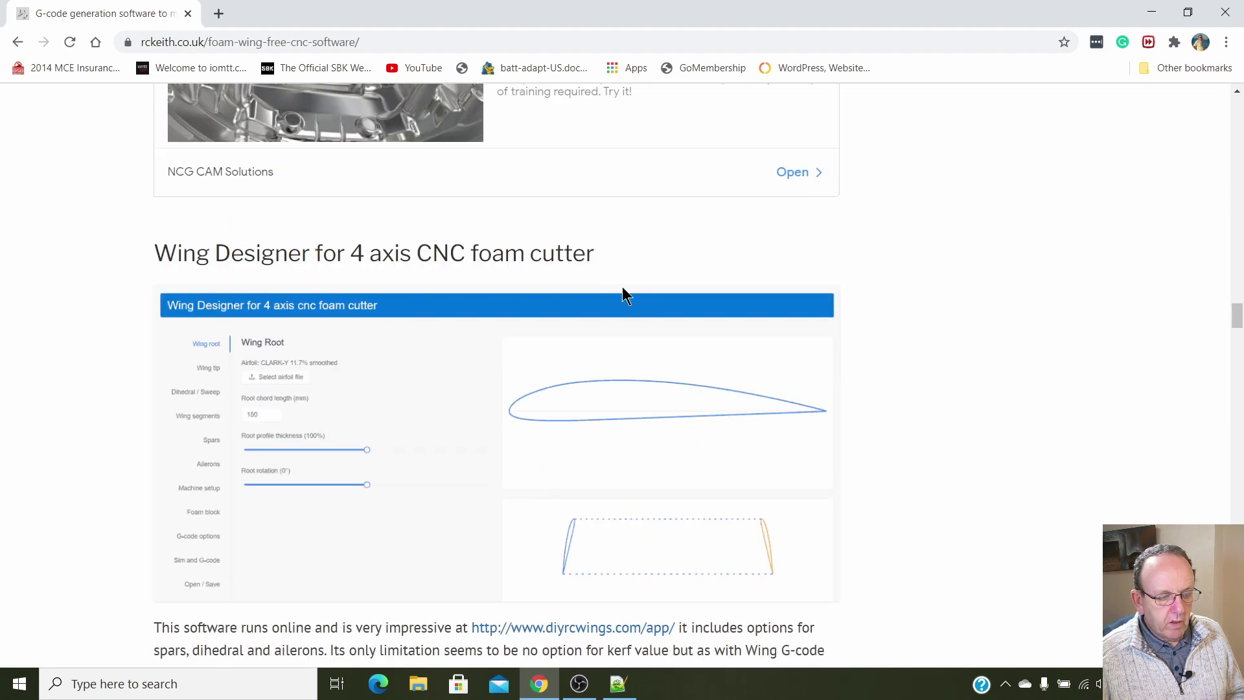
scroll(546, 263, "up", 7)
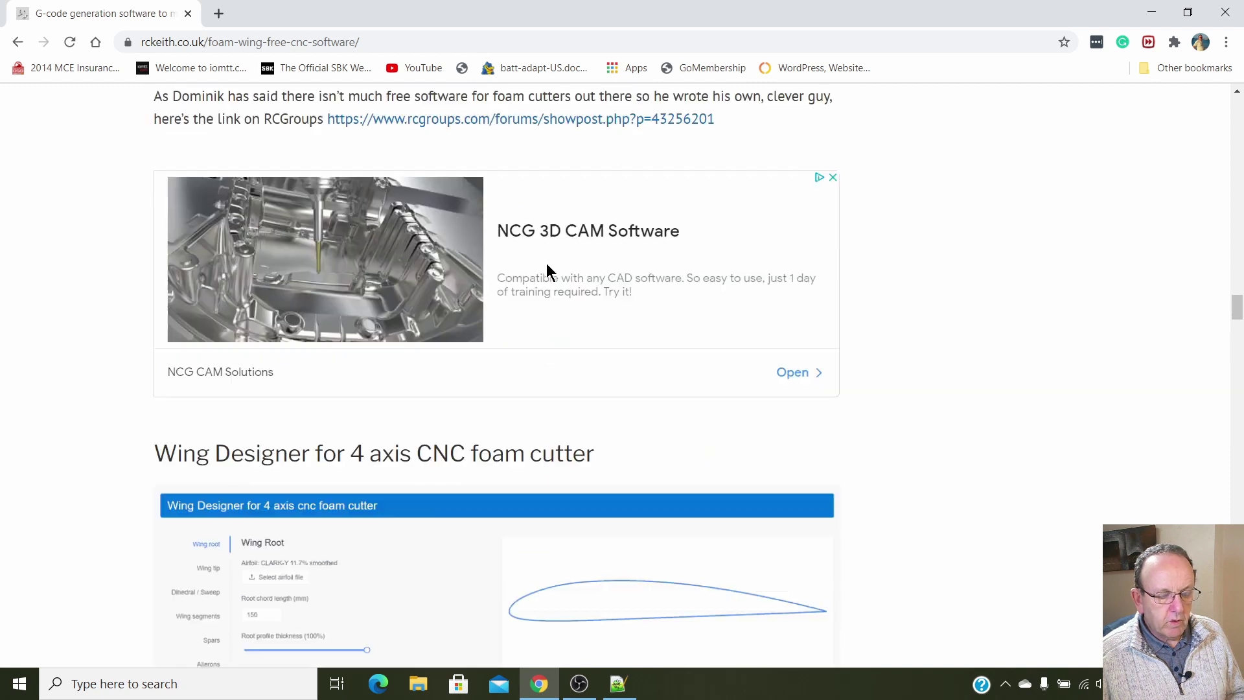
scroll(546, 263, "up", 13)
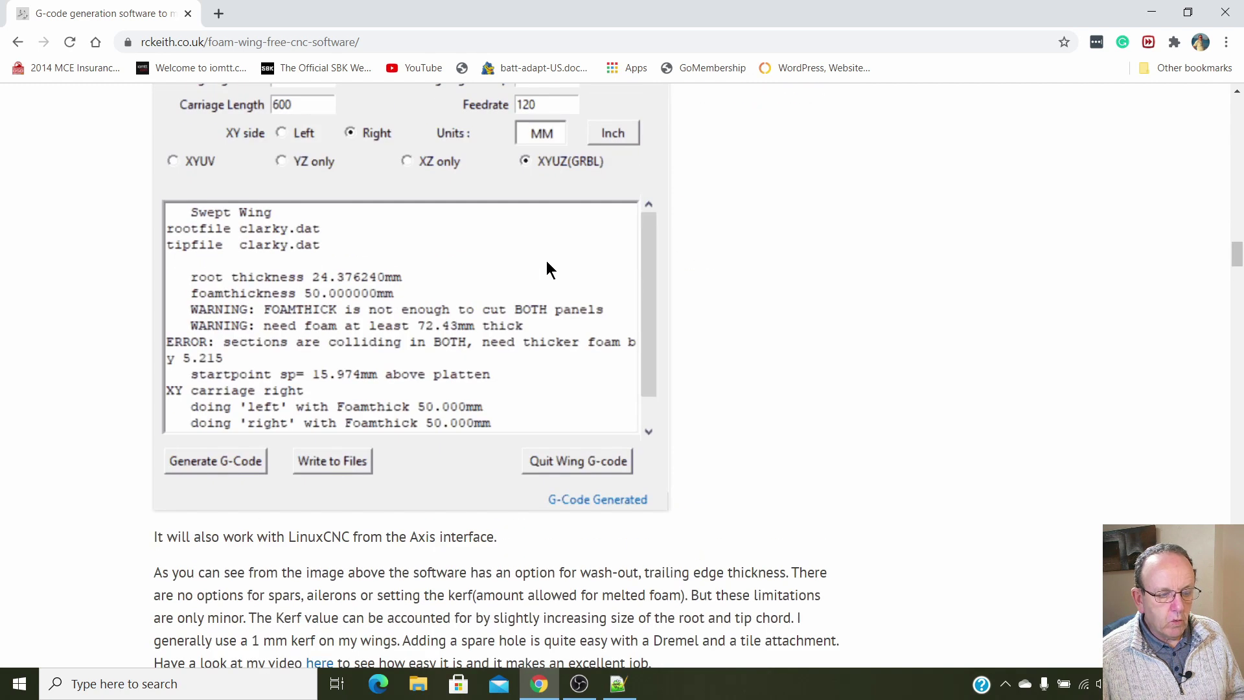
Examine the paid DevWing Foam 2 and DevFus Foam 2 sections, including licensing, the tutorial series and the GosHawk and Hurricane foam builds.
scroll(553, 281, "down", 15)
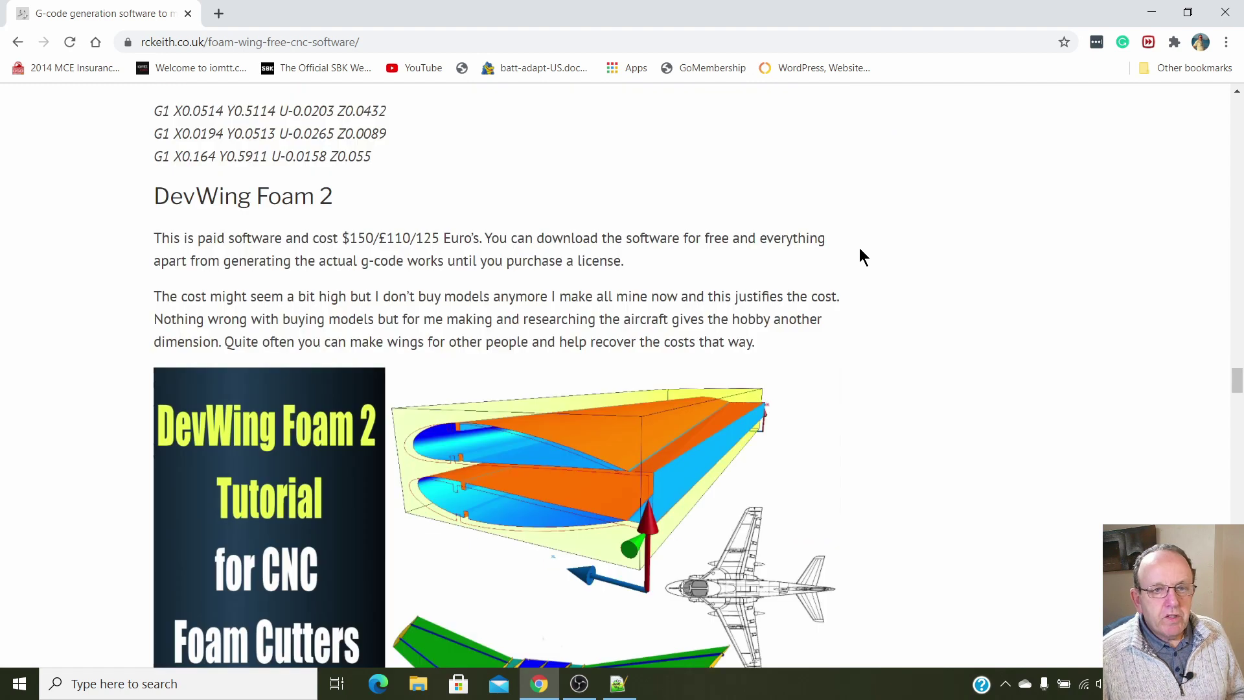
scroll(865, 270, "down", 3)
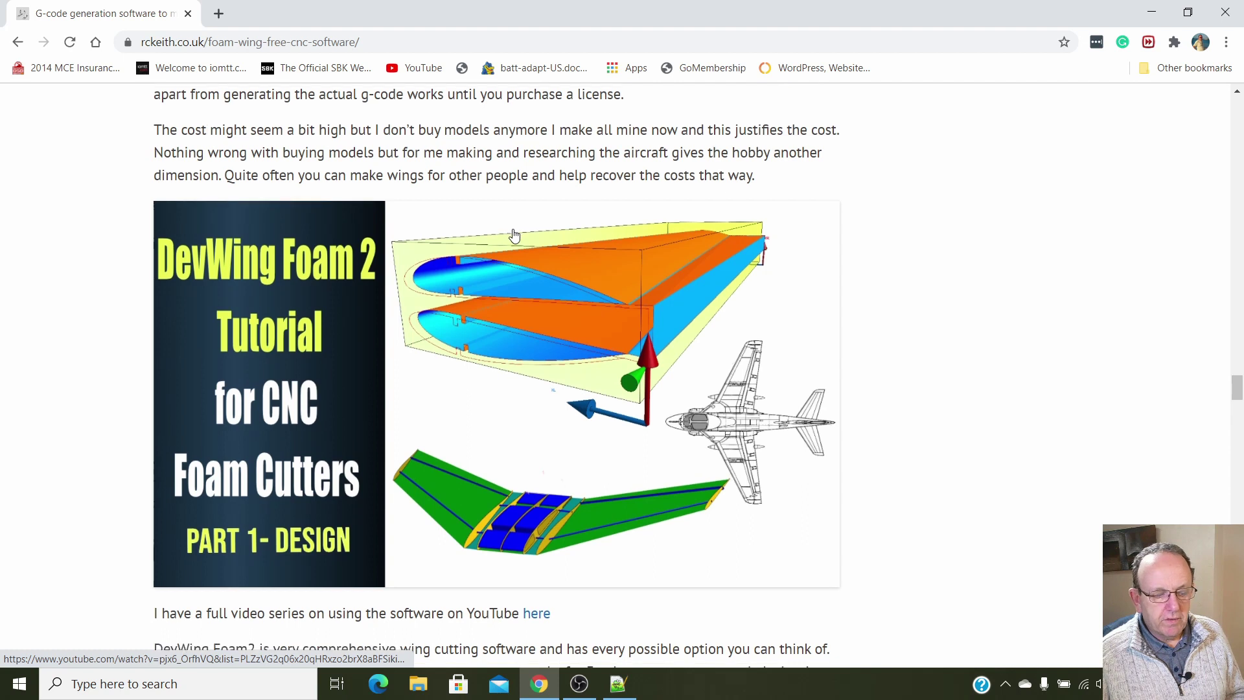
scroll(513, 234, "down", 10)
scroll(517, 226, "down", 2)
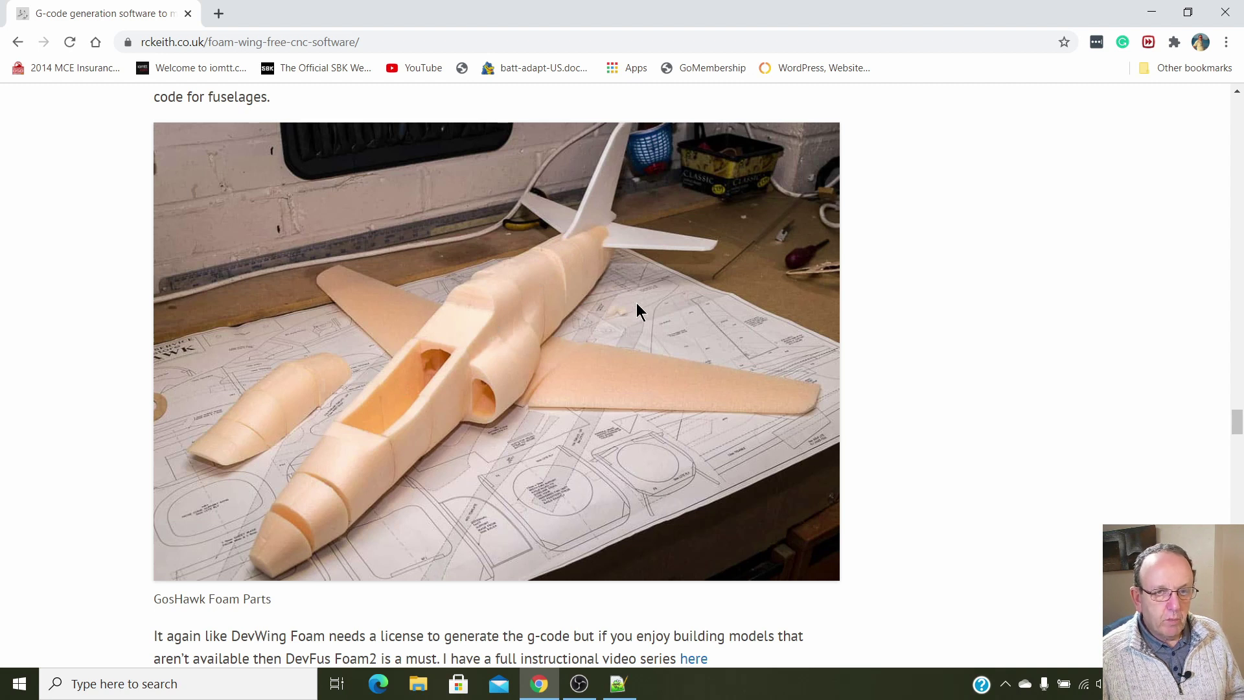
scroll(638, 304, "down", 1)
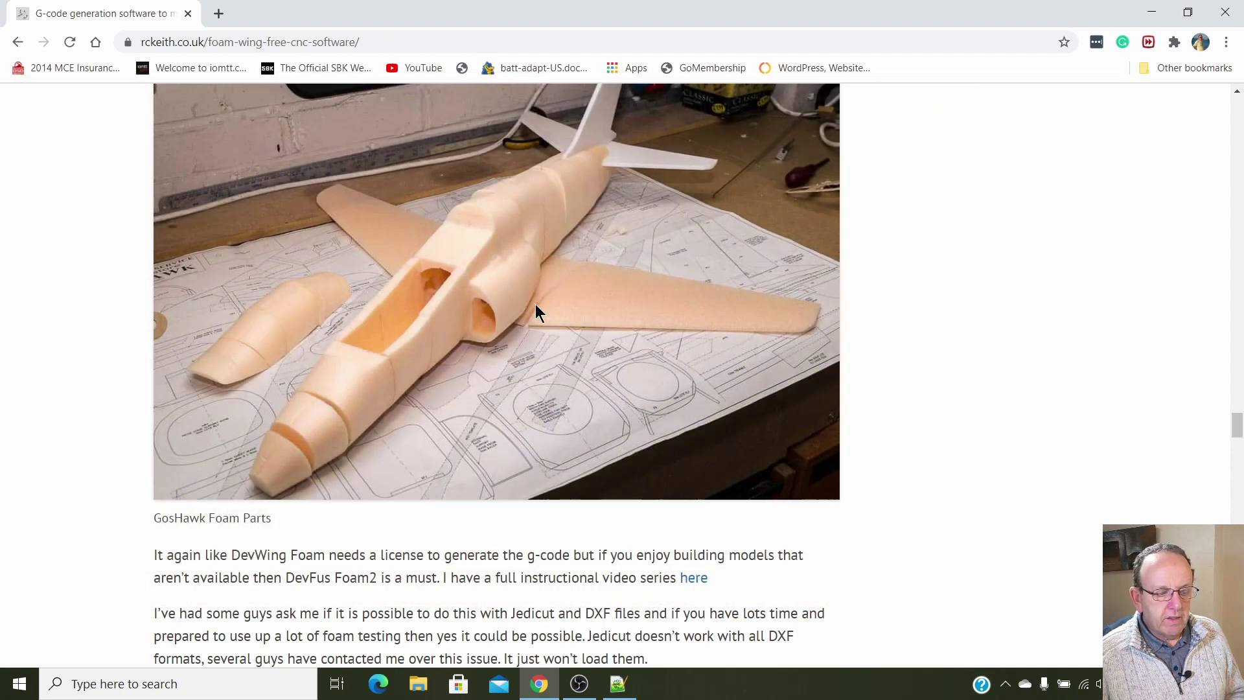
scroll(632, 306, "down", 6)
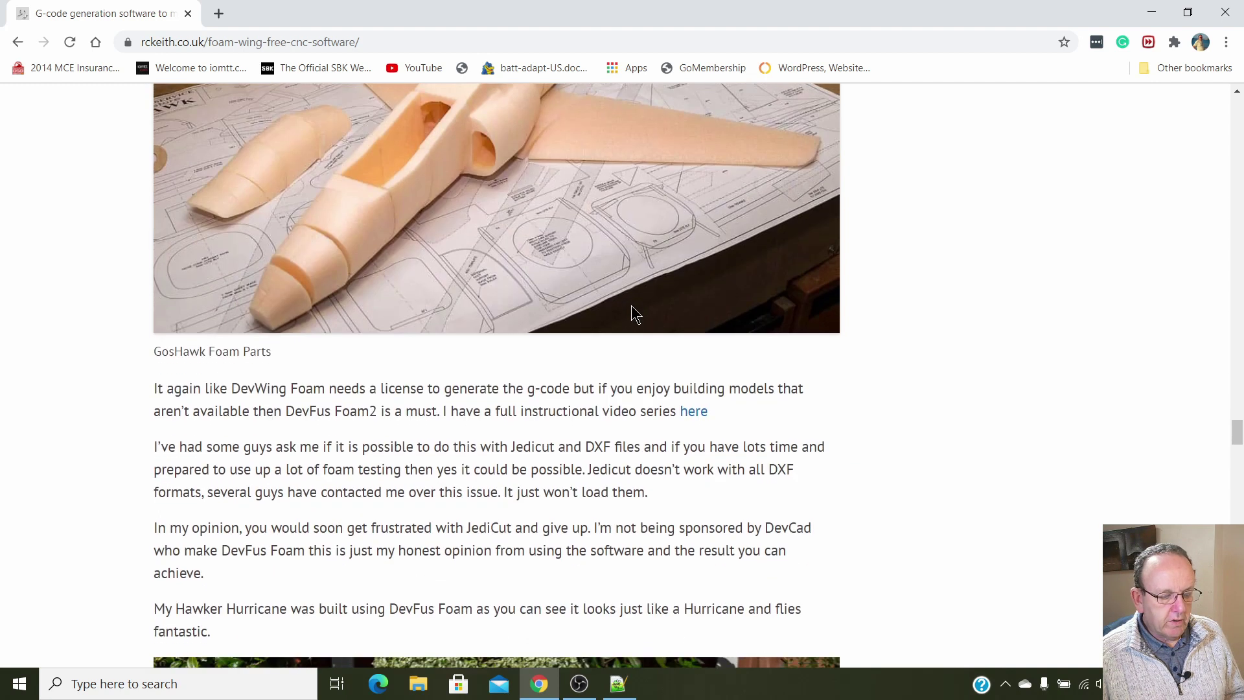
scroll(634, 314, "down", 4)
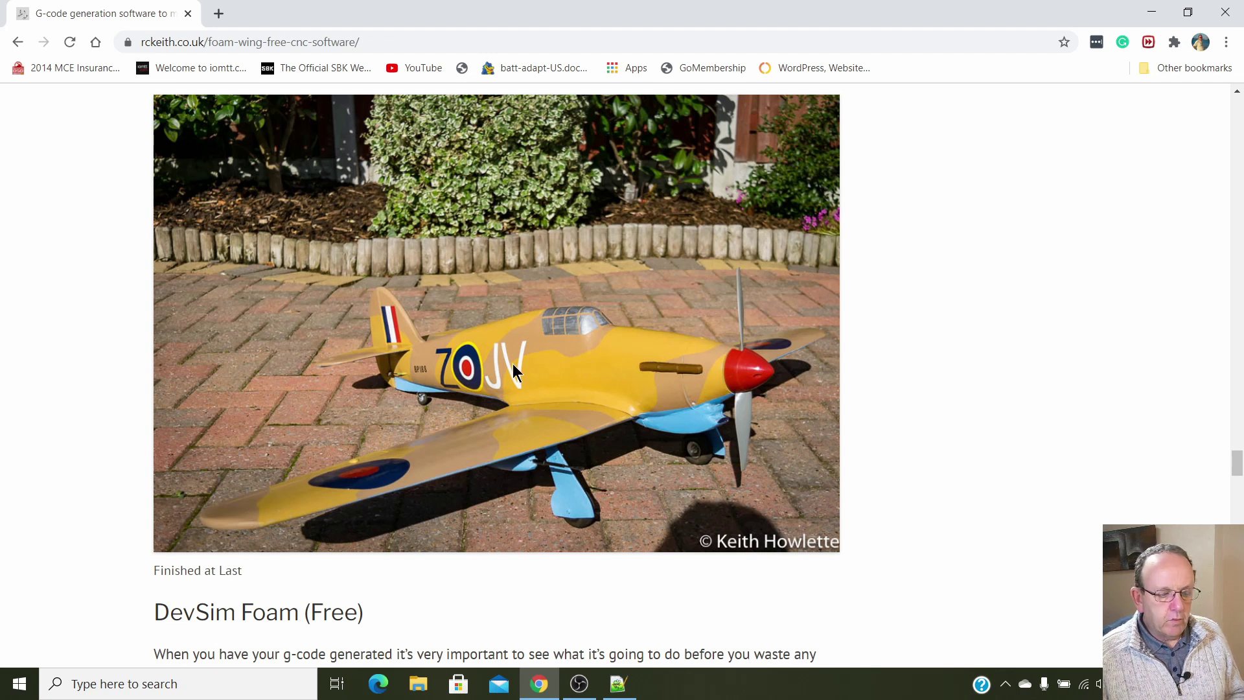
Skim past DevSim Foam and read the "So which one should I choose?" recommendations through the end of the article.
scroll(512, 364, "down", 15)
scroll(519, 325, "up", 1)
scroll(523, 328, "down", 4)
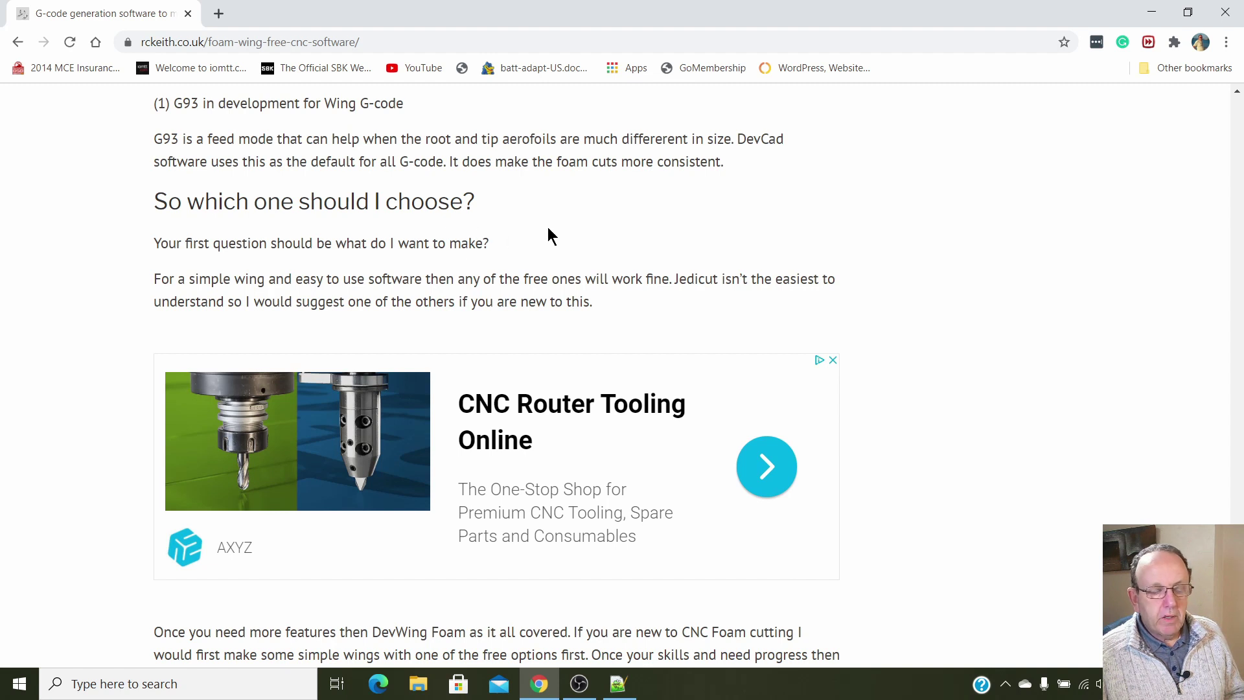
scroll(547, 228, "down", 1)
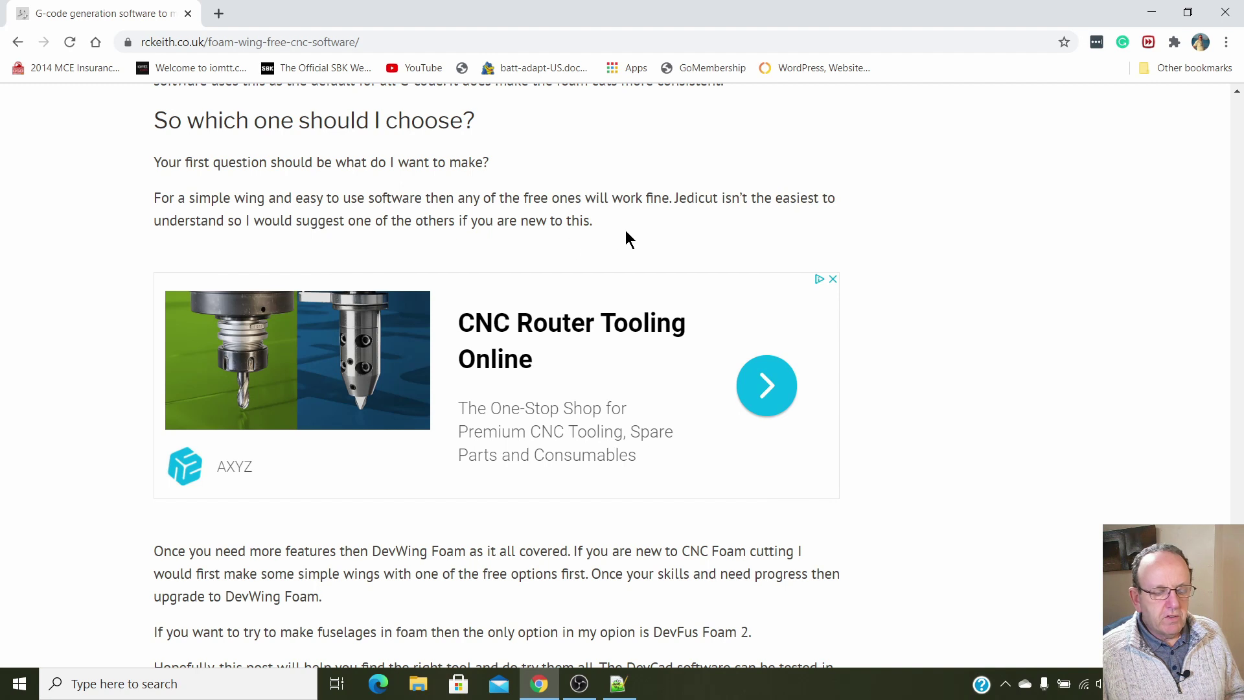
scroll(621, 241, "down", 3)
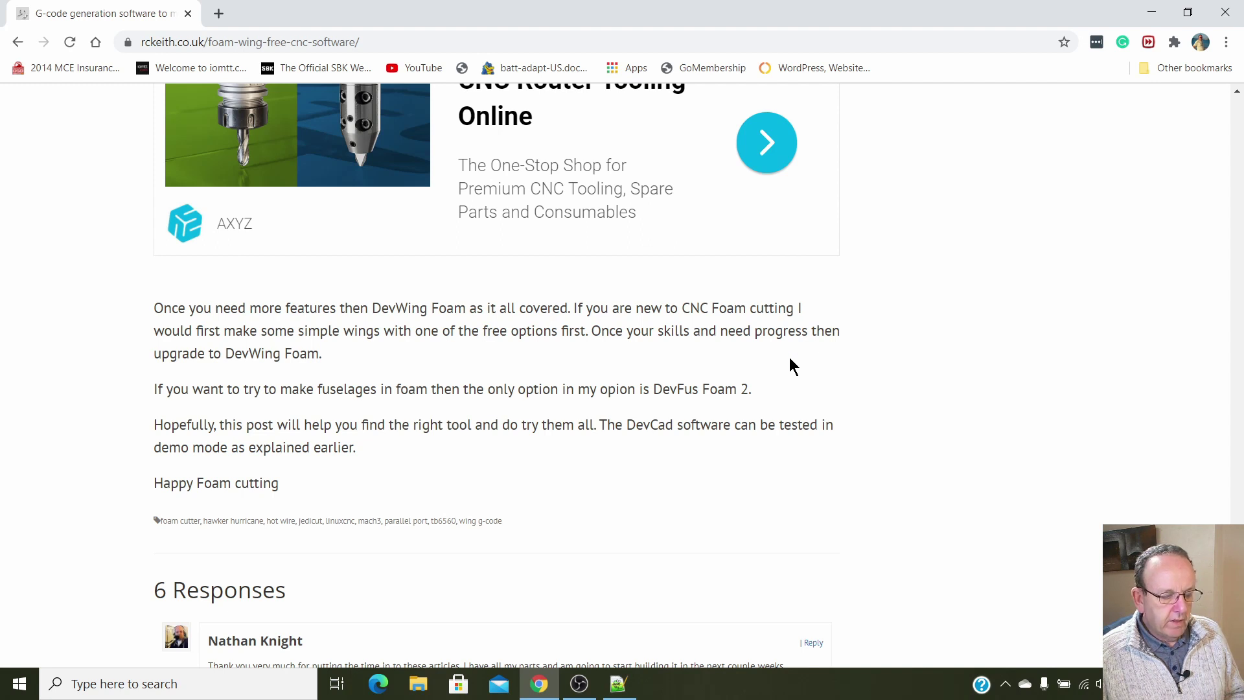
scroll(793, 367, "down", 2)
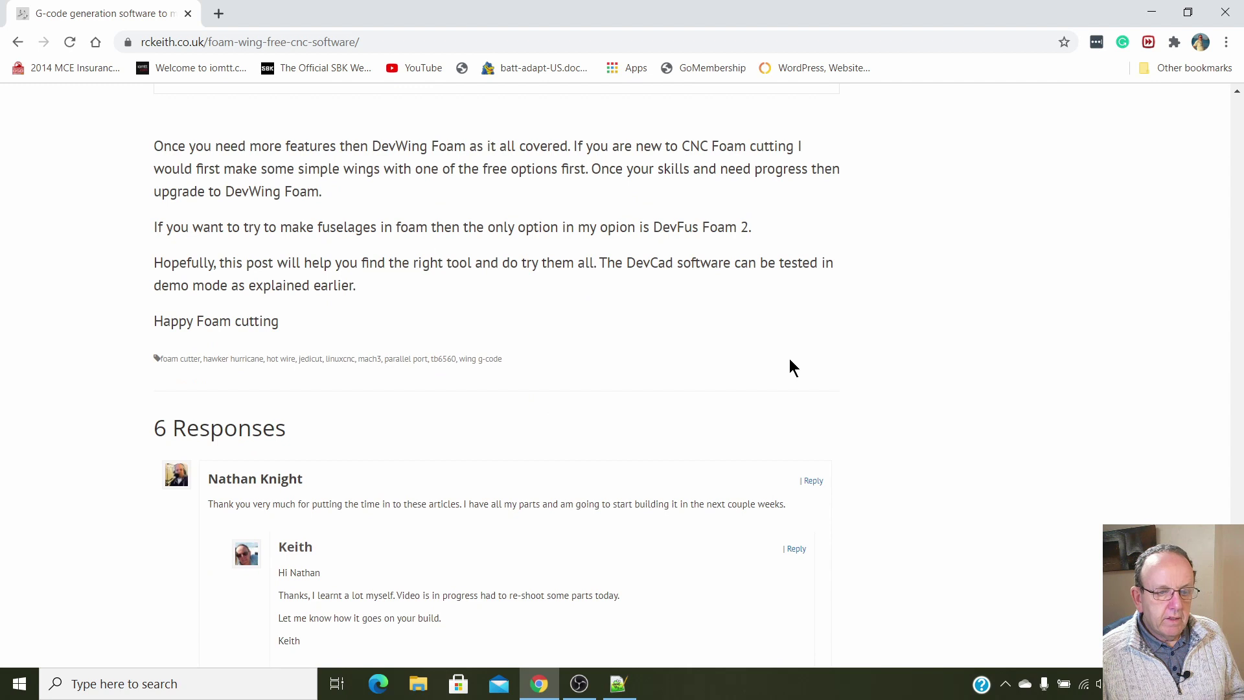
scroll(790, 361, "up", 1)
scroll(877, 306, "up", 2)
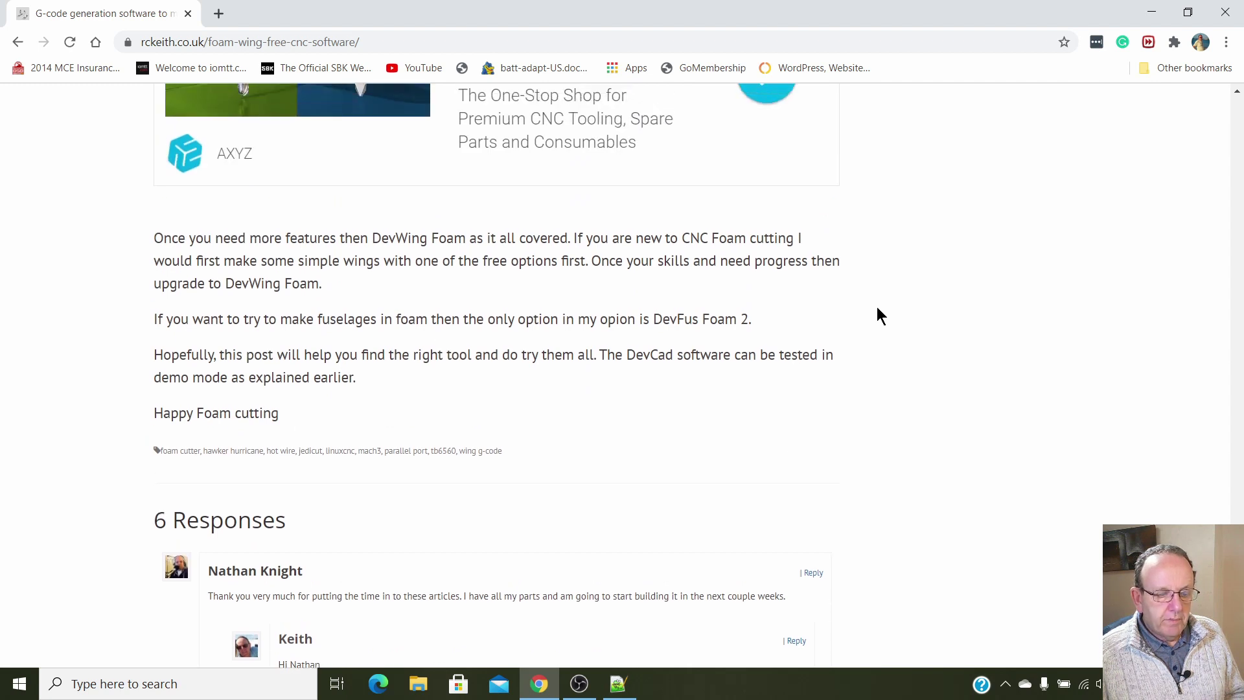